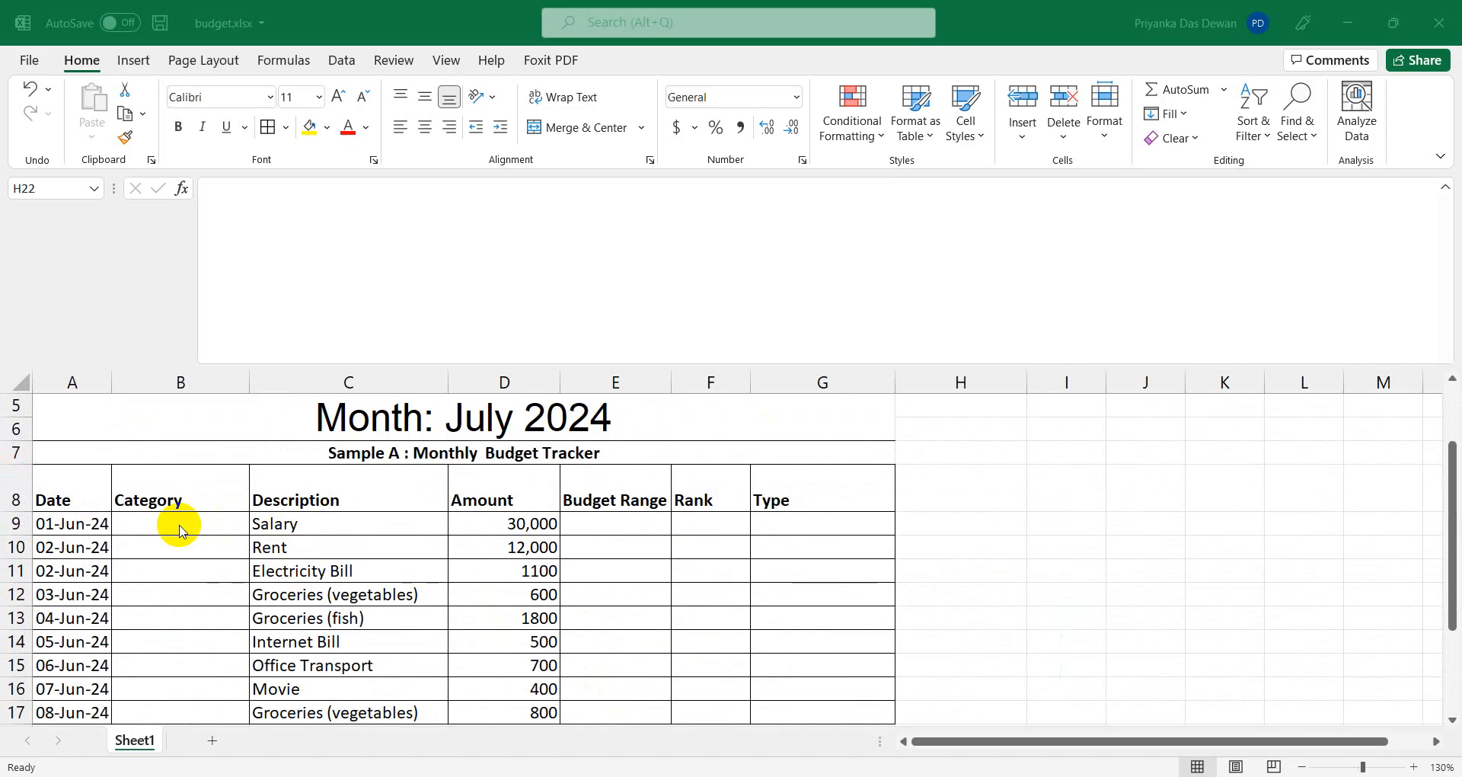
Enter Income in cell B9 and Travel in cell B10 of the Category column.
click(179, 525)
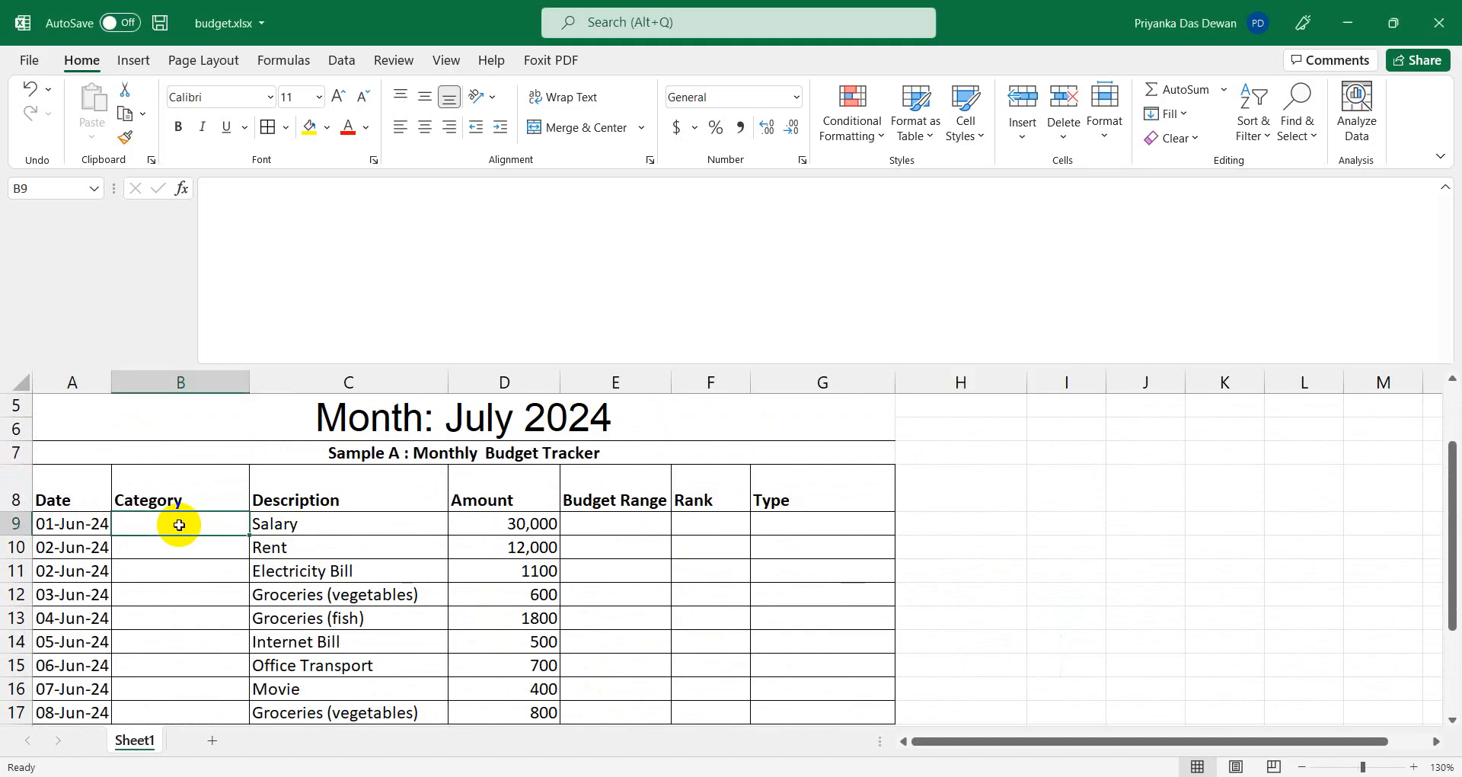
text(Income)
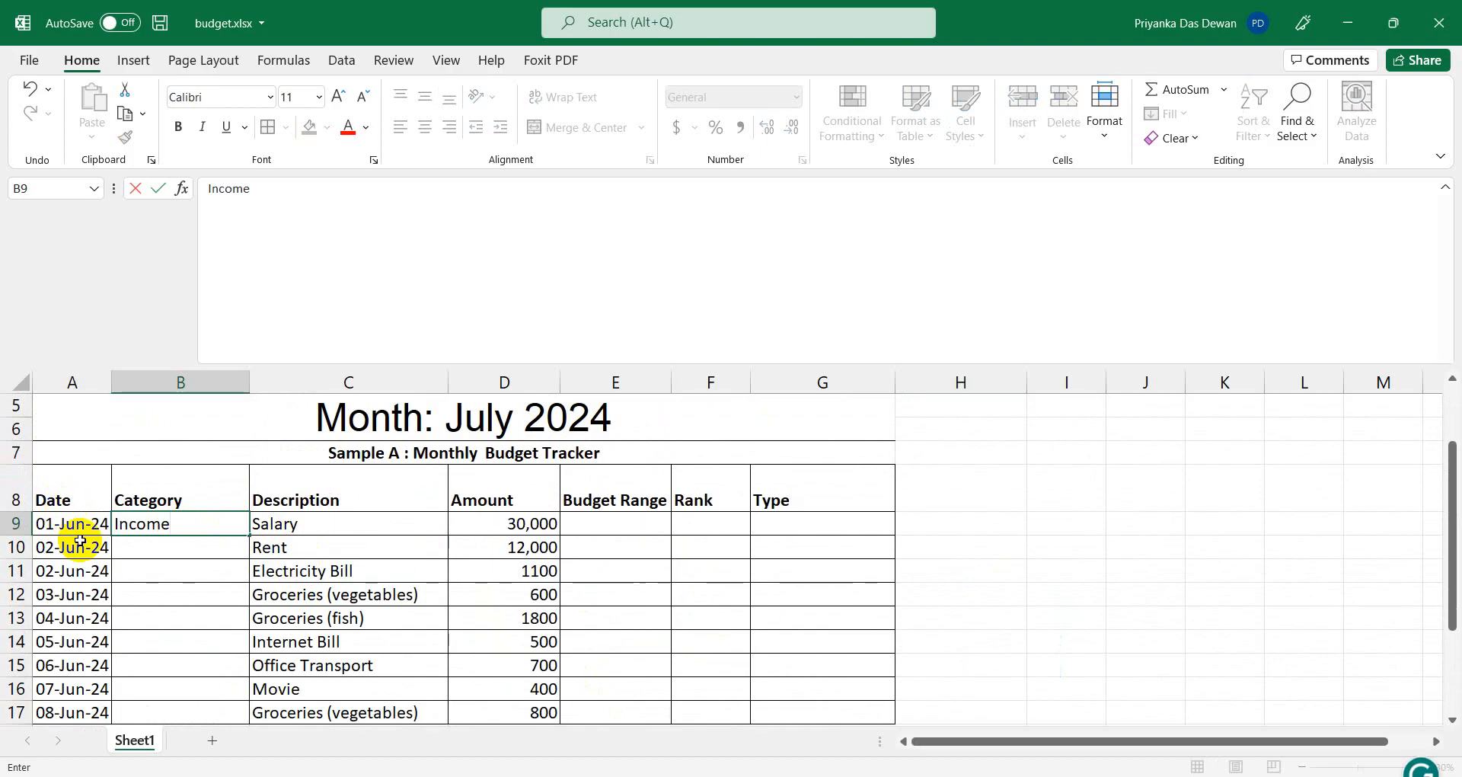
click(130, 546)
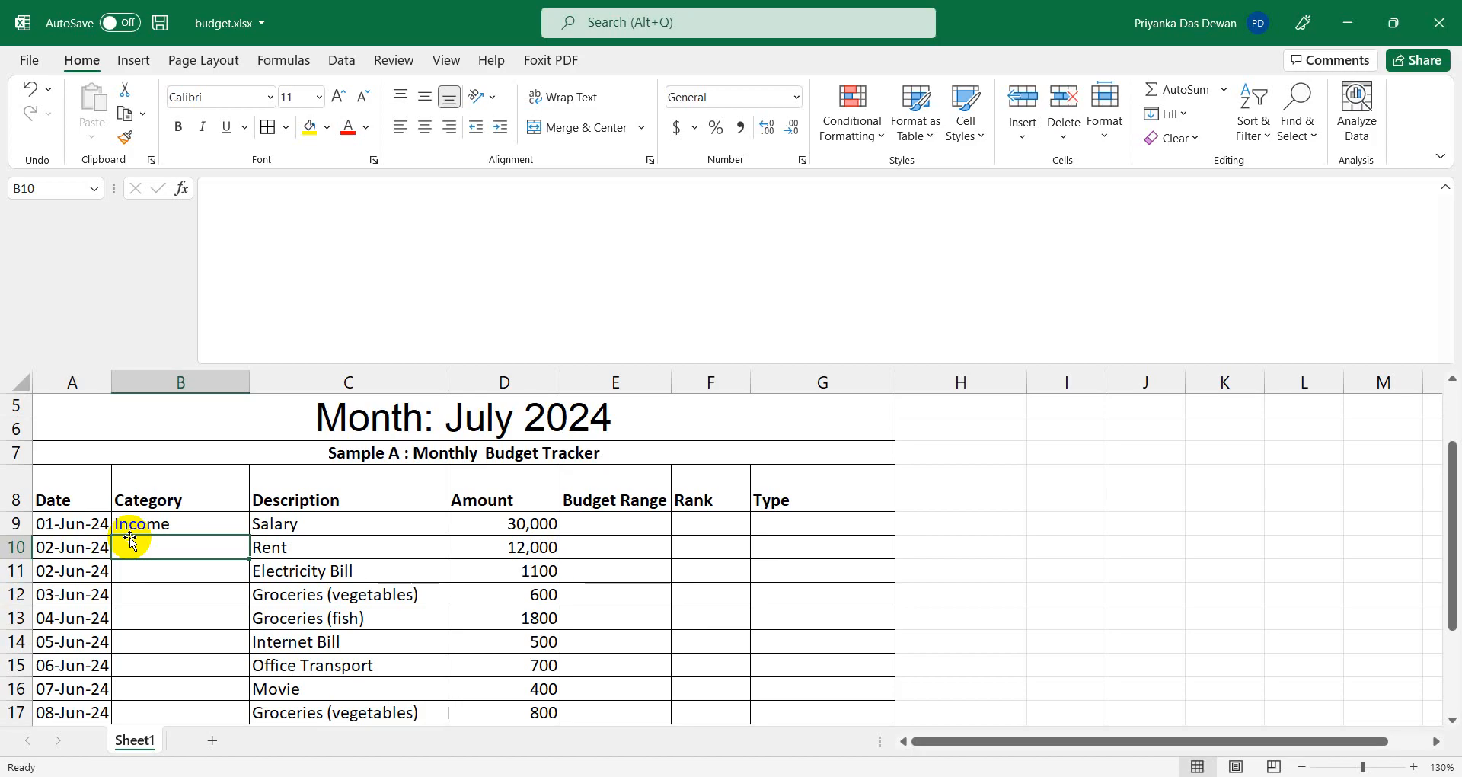
text(Tr)
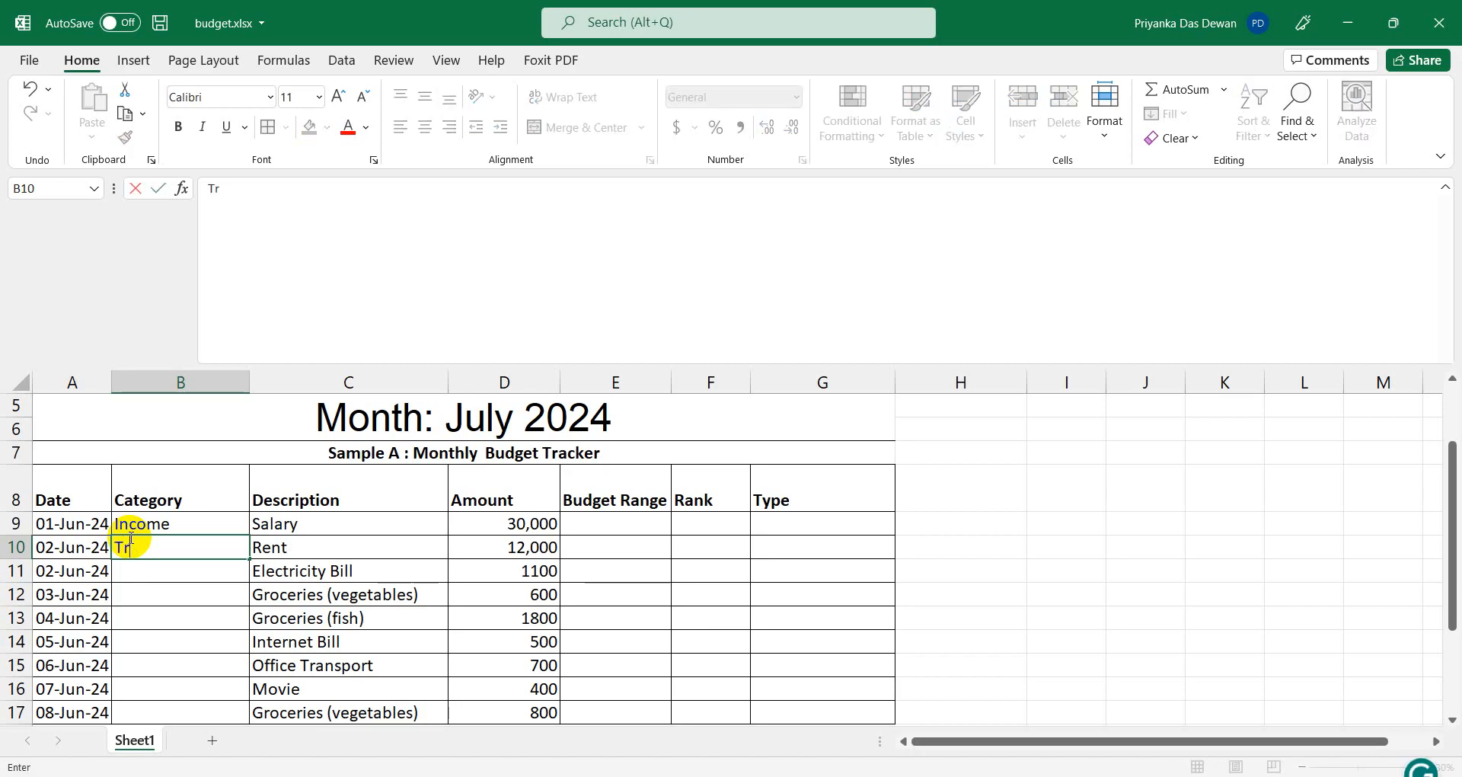
text(avel)
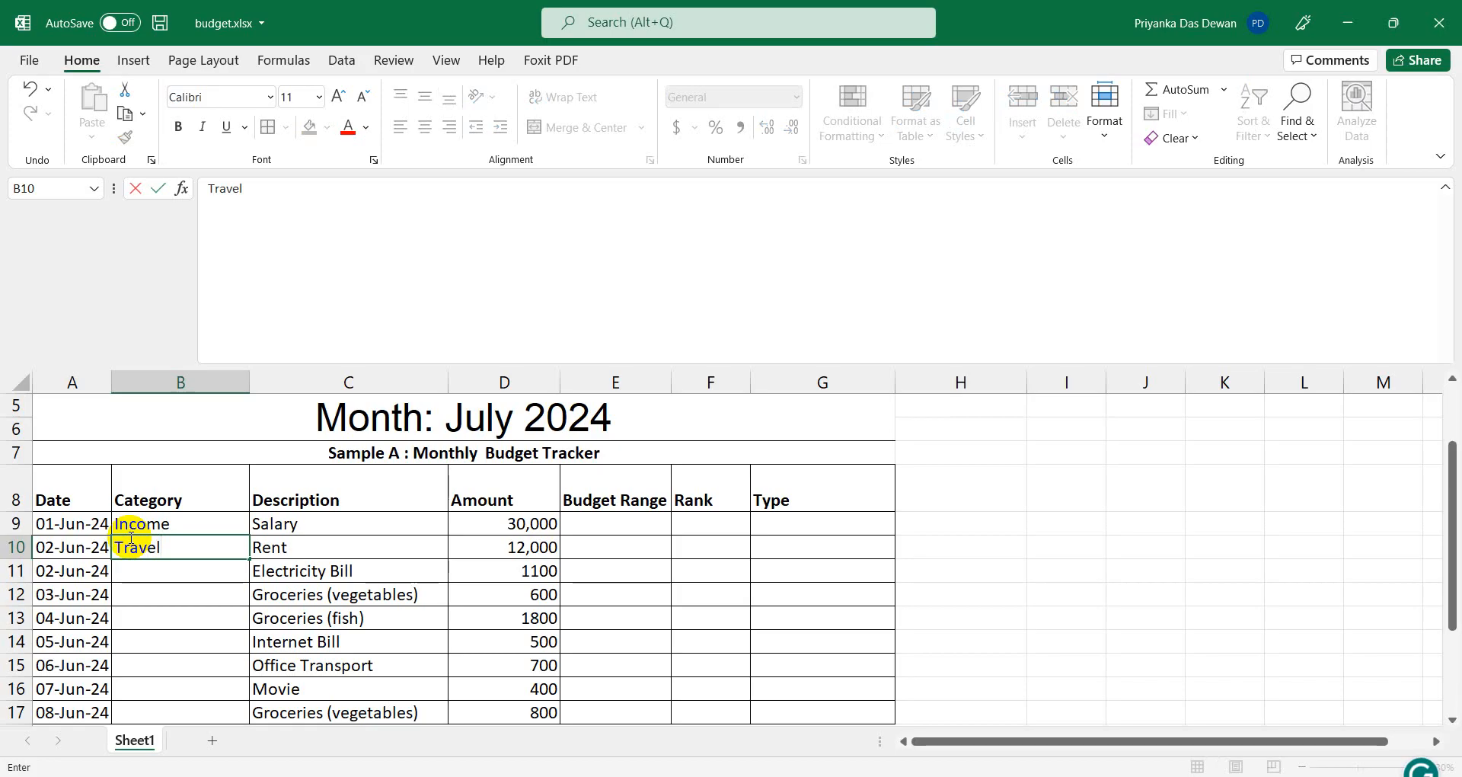
click(172, 603)
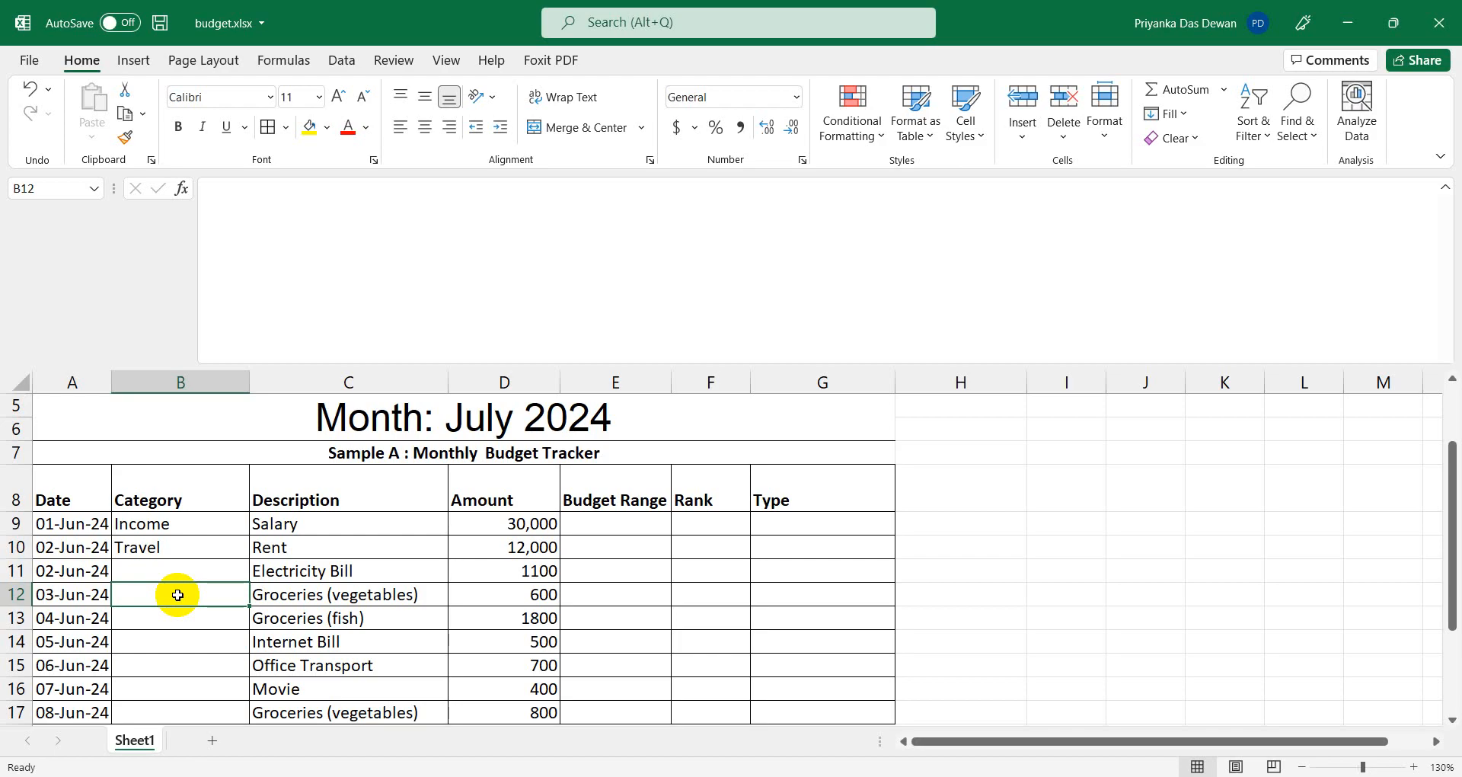
Clear the entries in cells B10 and B9 of the Category column.
click(161, 546)
key(Delete)
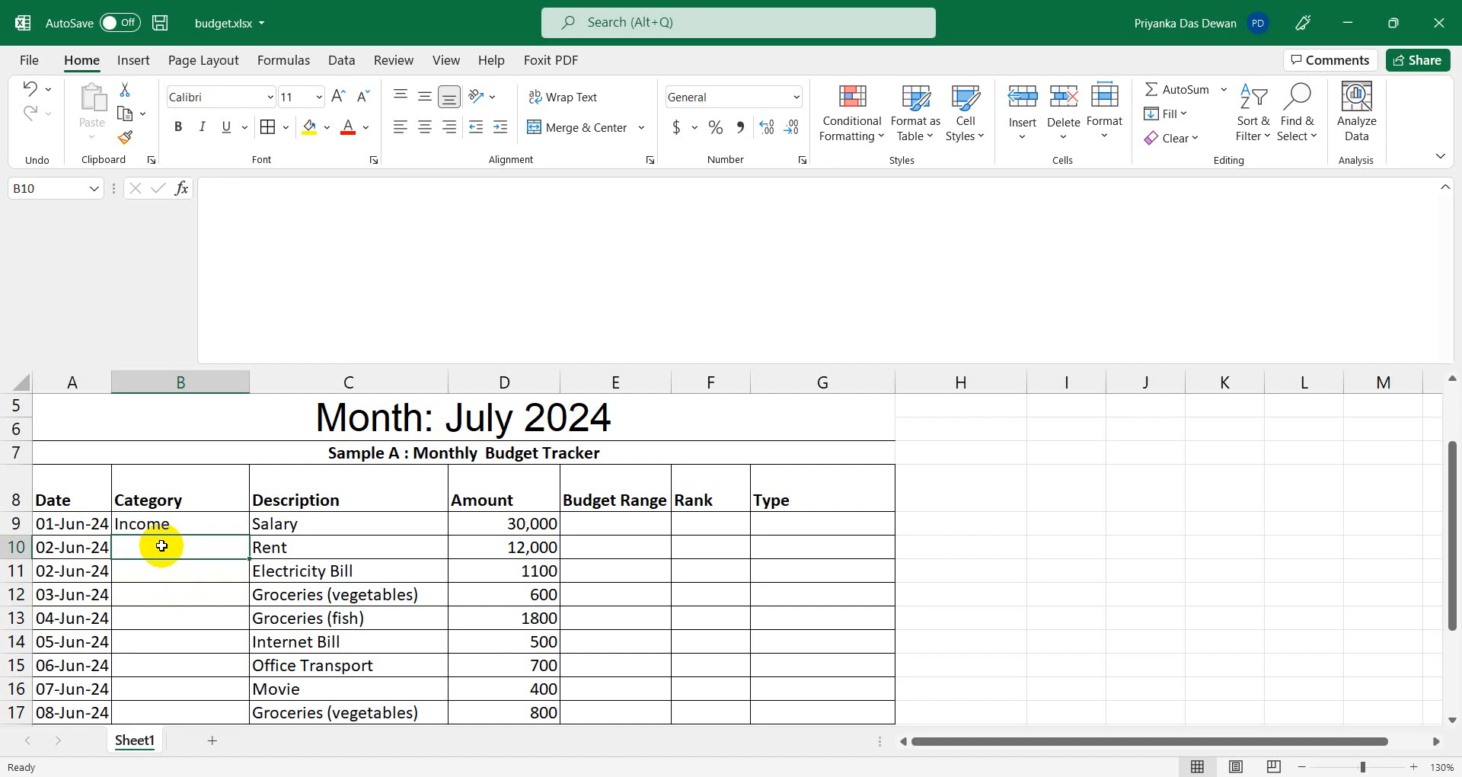
click(162, 523)
key(Delete)
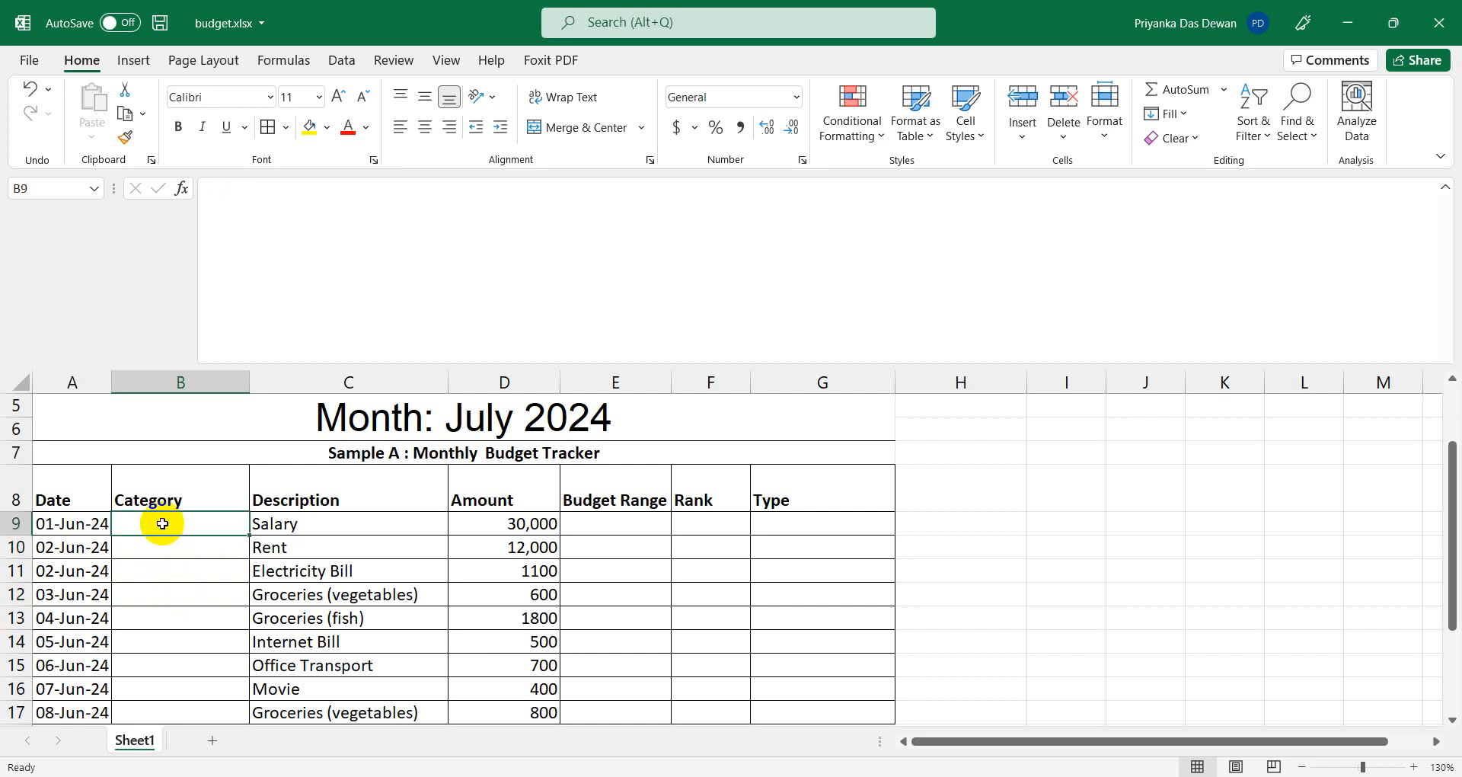
click(160, 592)
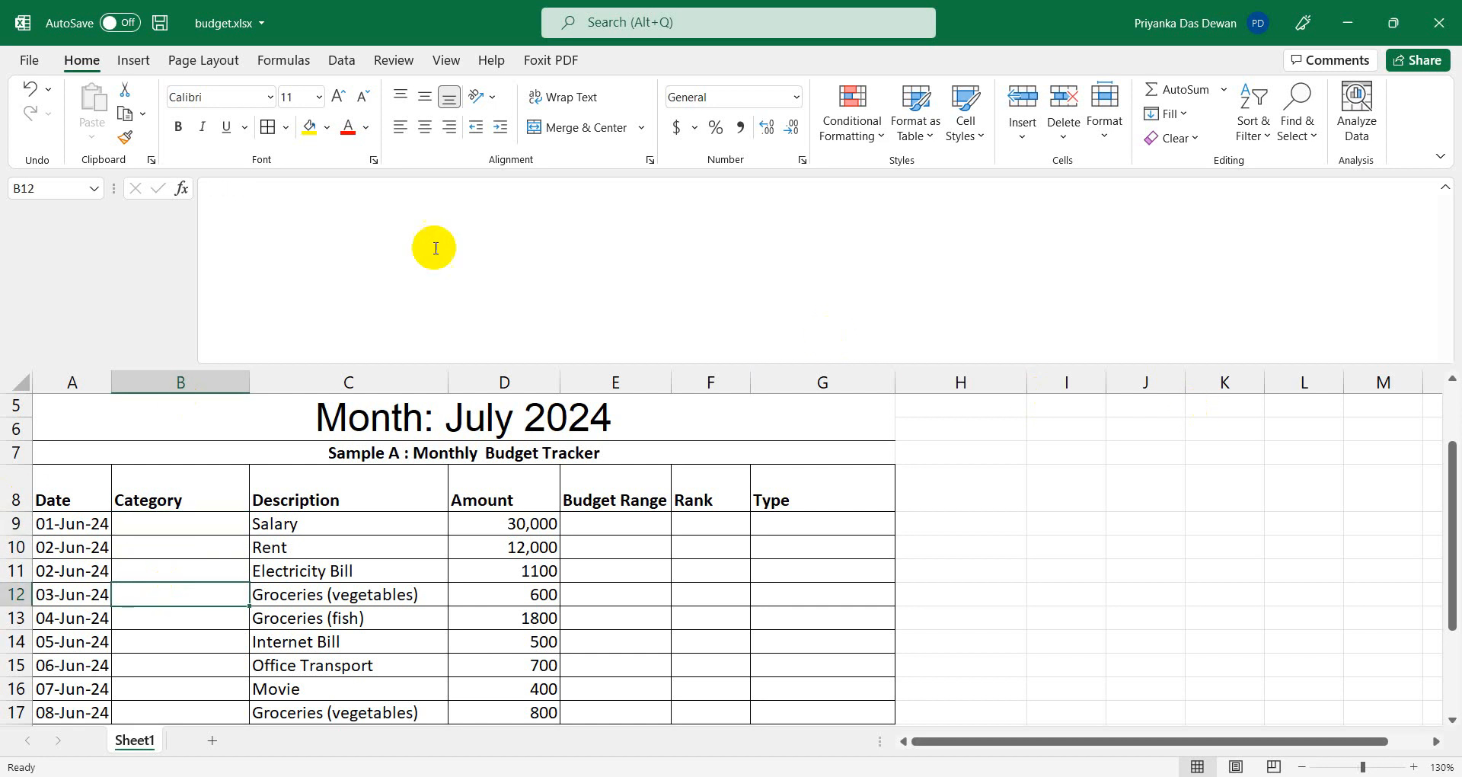
Open the data validation settings for cell B9 and set the allowed values to Custom.
click(153, 526)
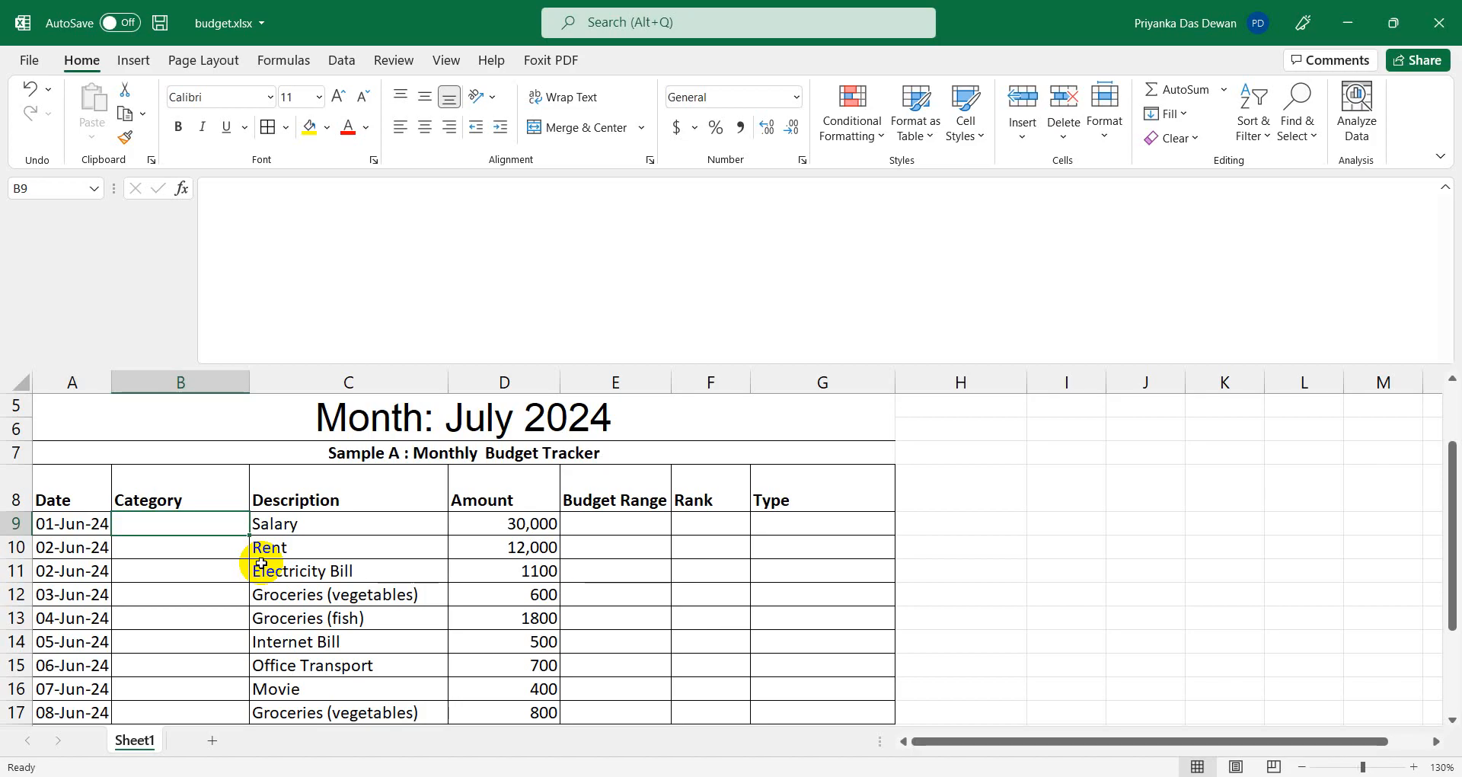
scroll(261, 564, up, 1)
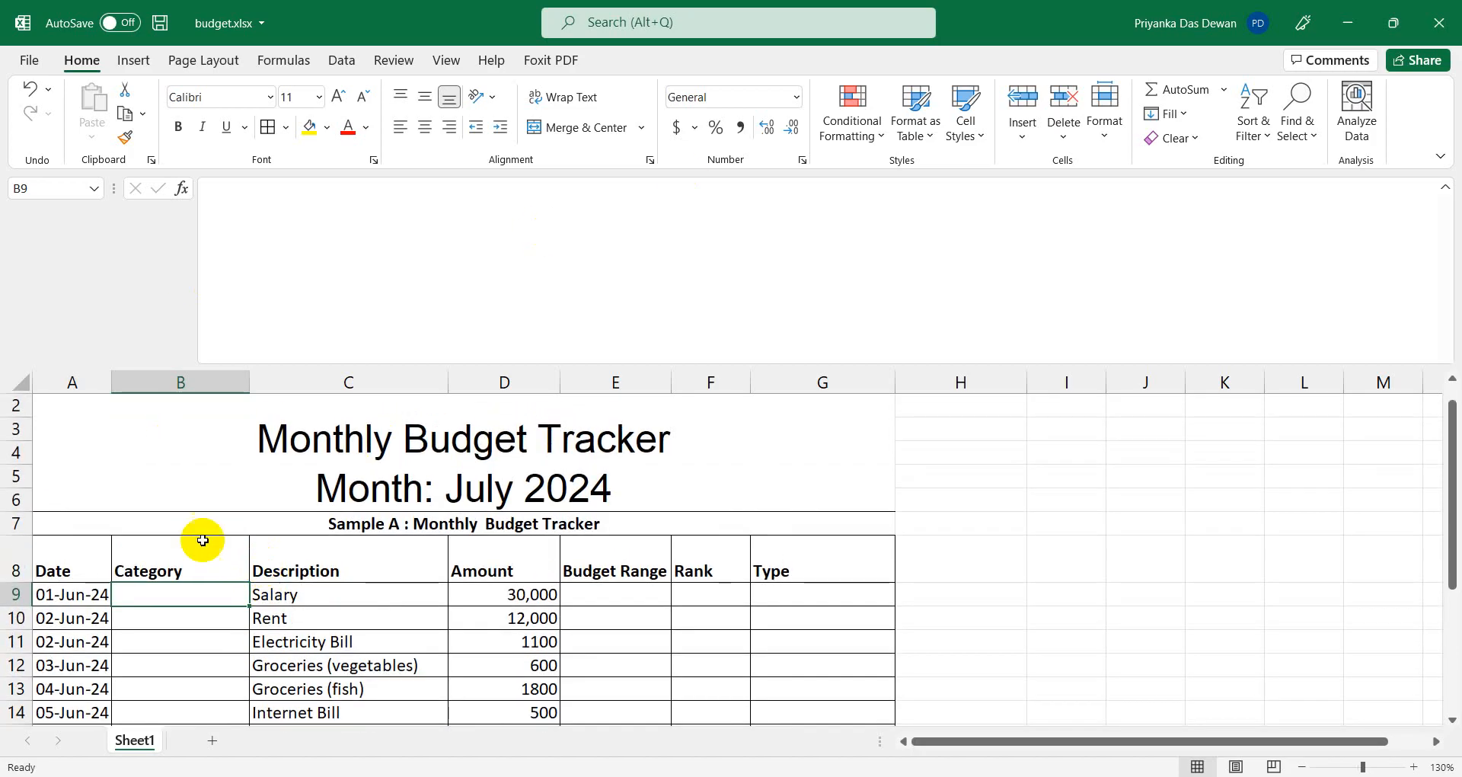
click(341, 60)
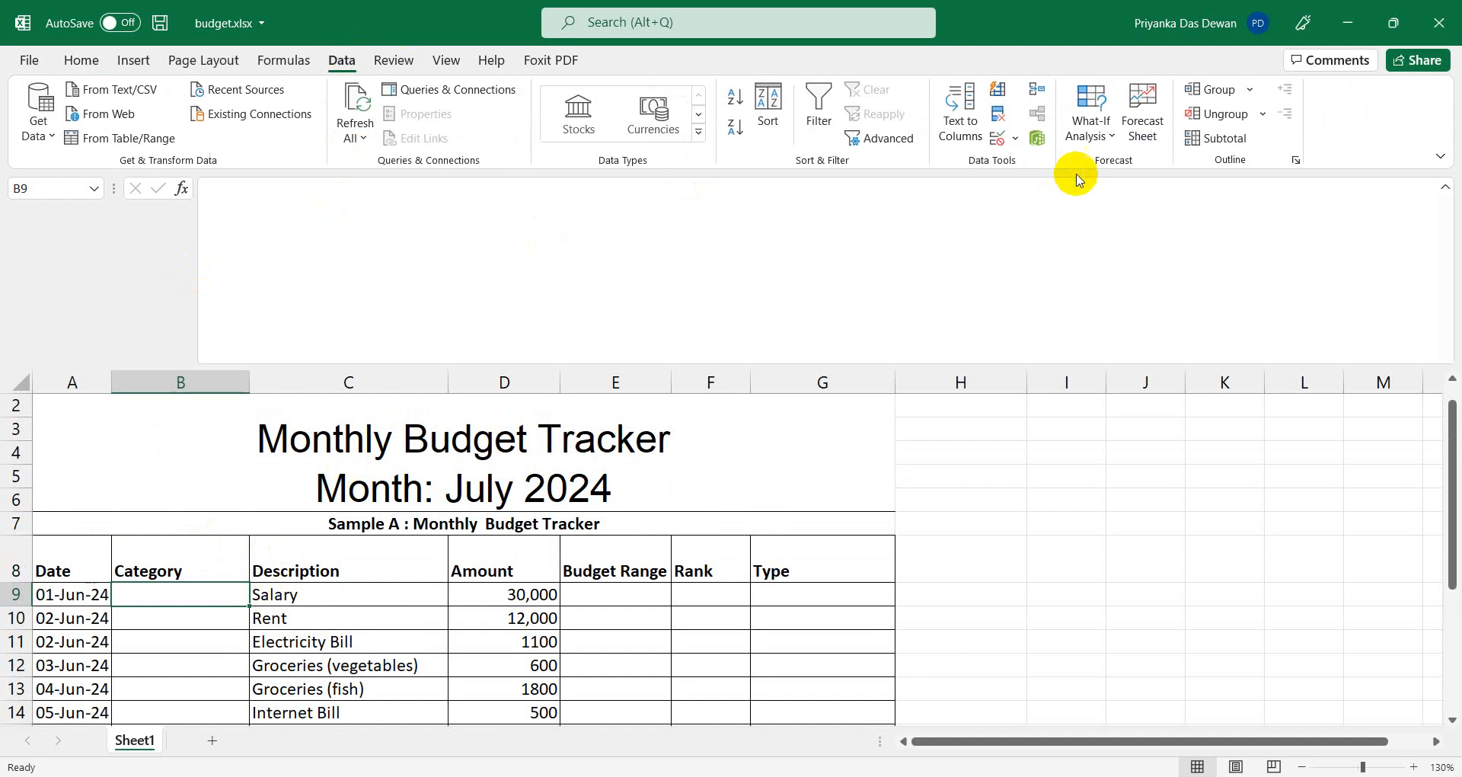
click(1015, 139)
click(1038, 163)
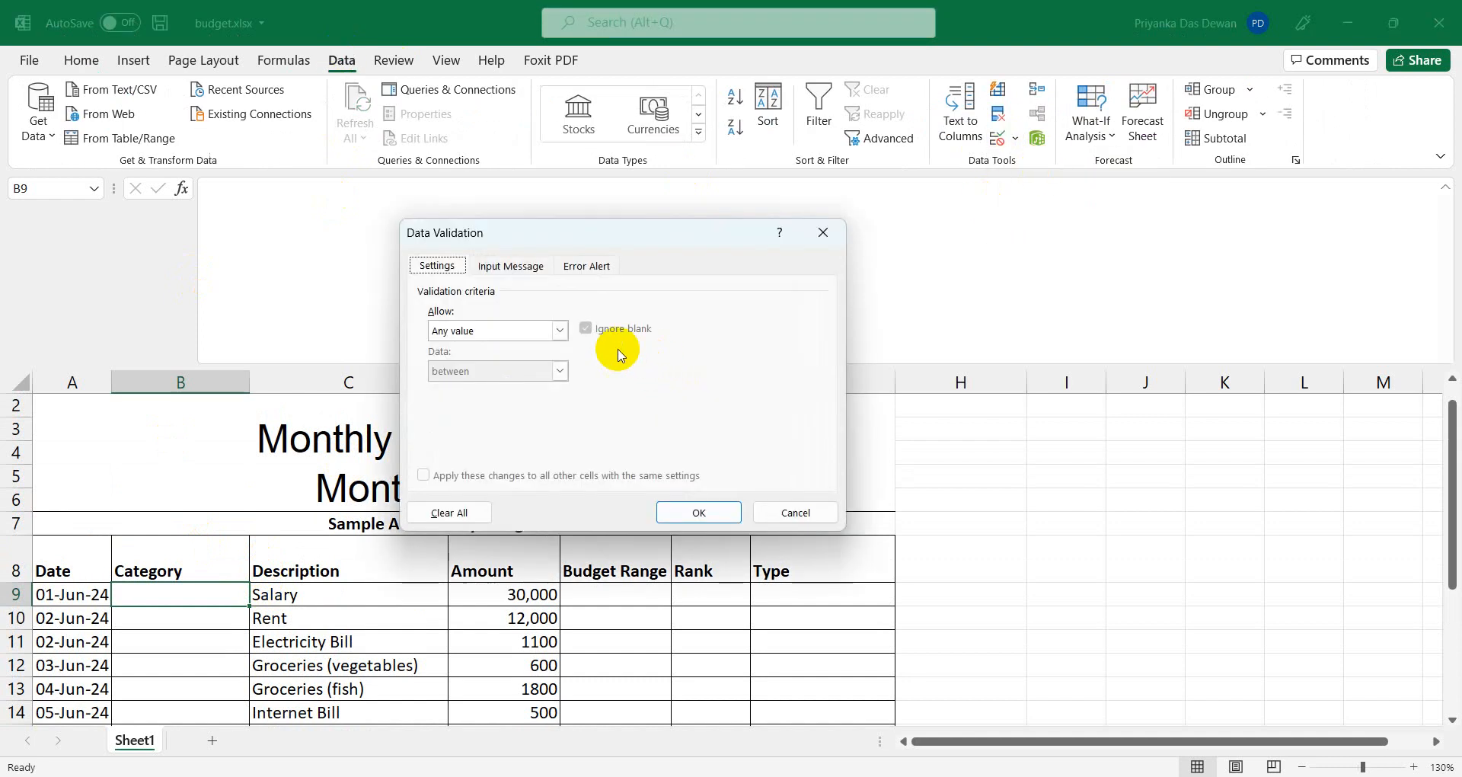
click(561, 330)
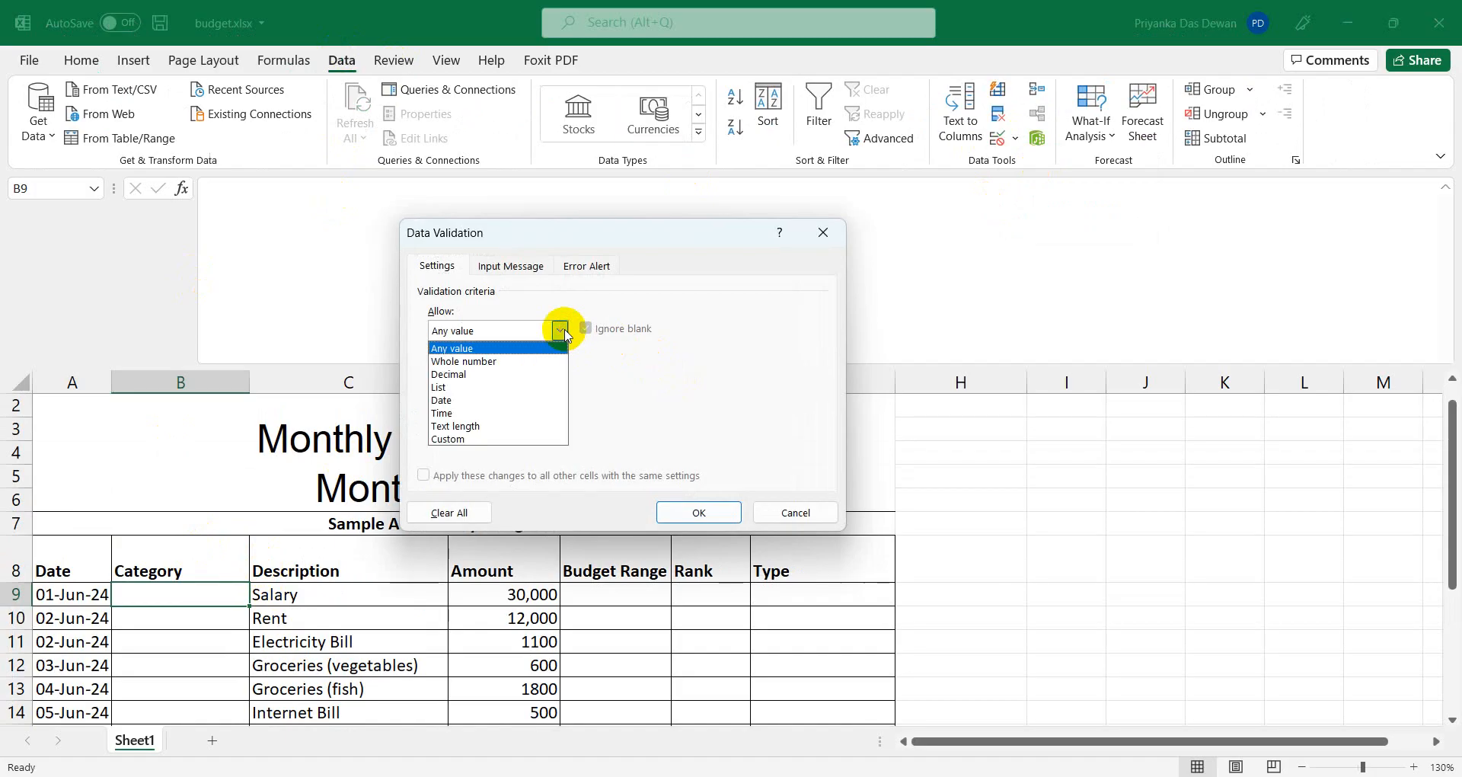
click(458, 440)
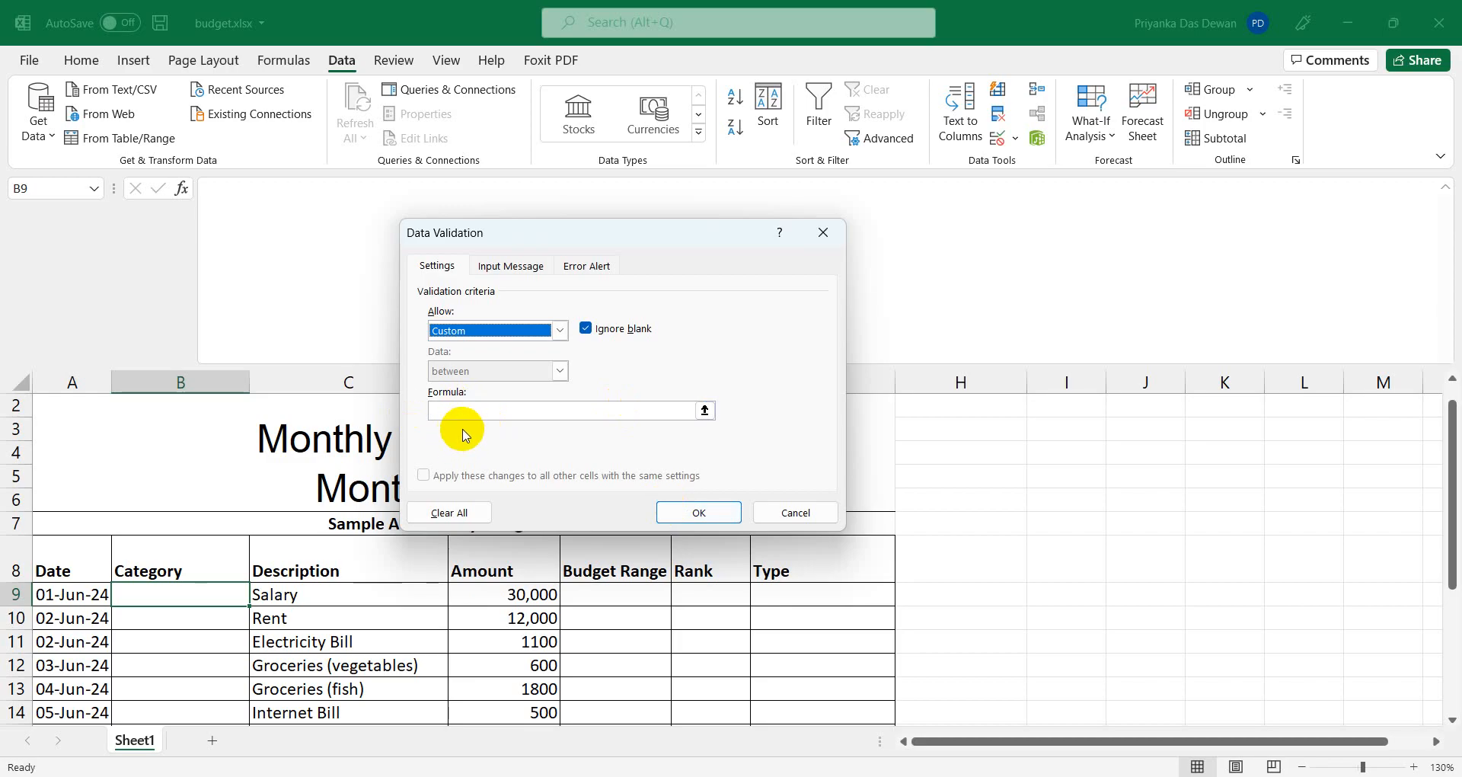
Enter income,housing as the custom validation formula for cell B9 and apply the rule.
click(480, 412)
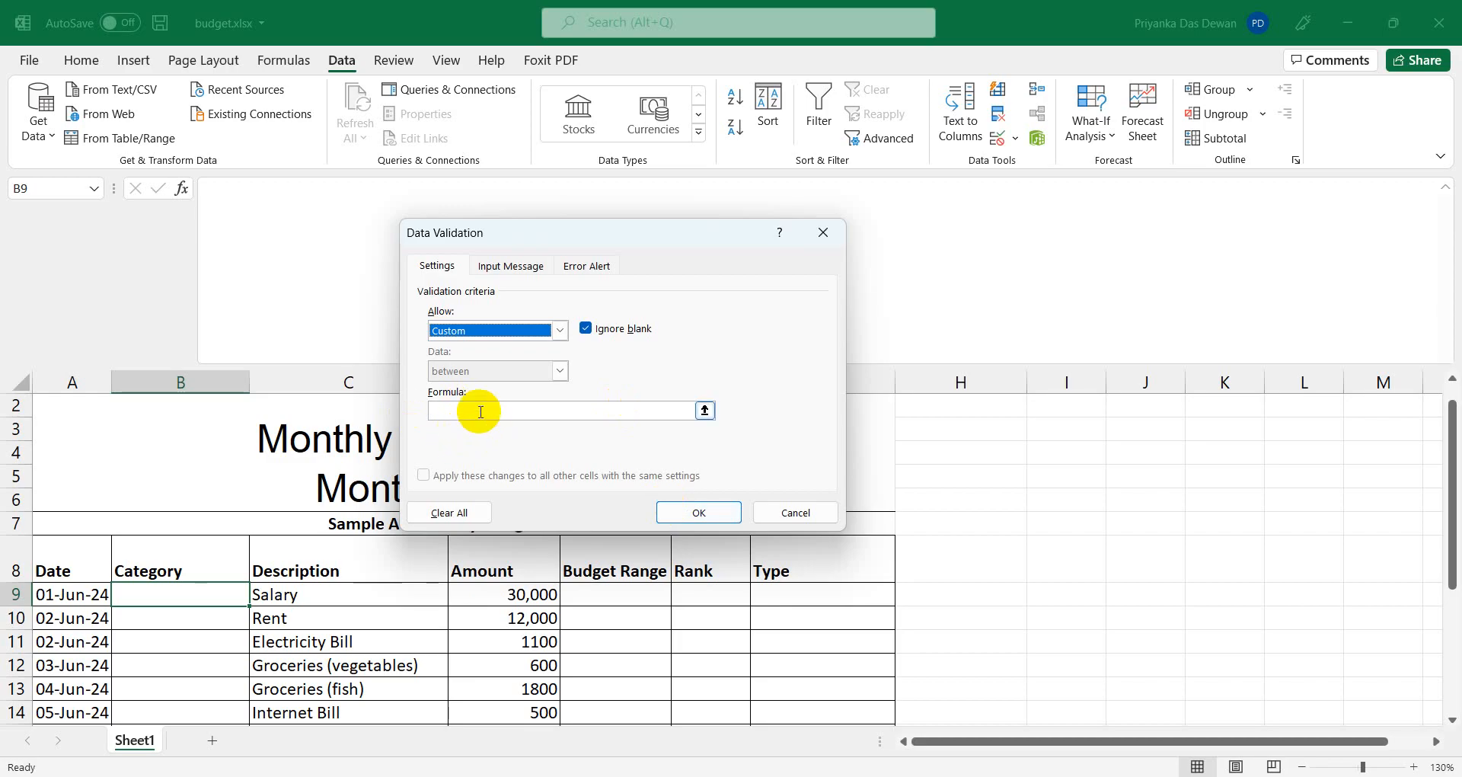
click(481, 411)
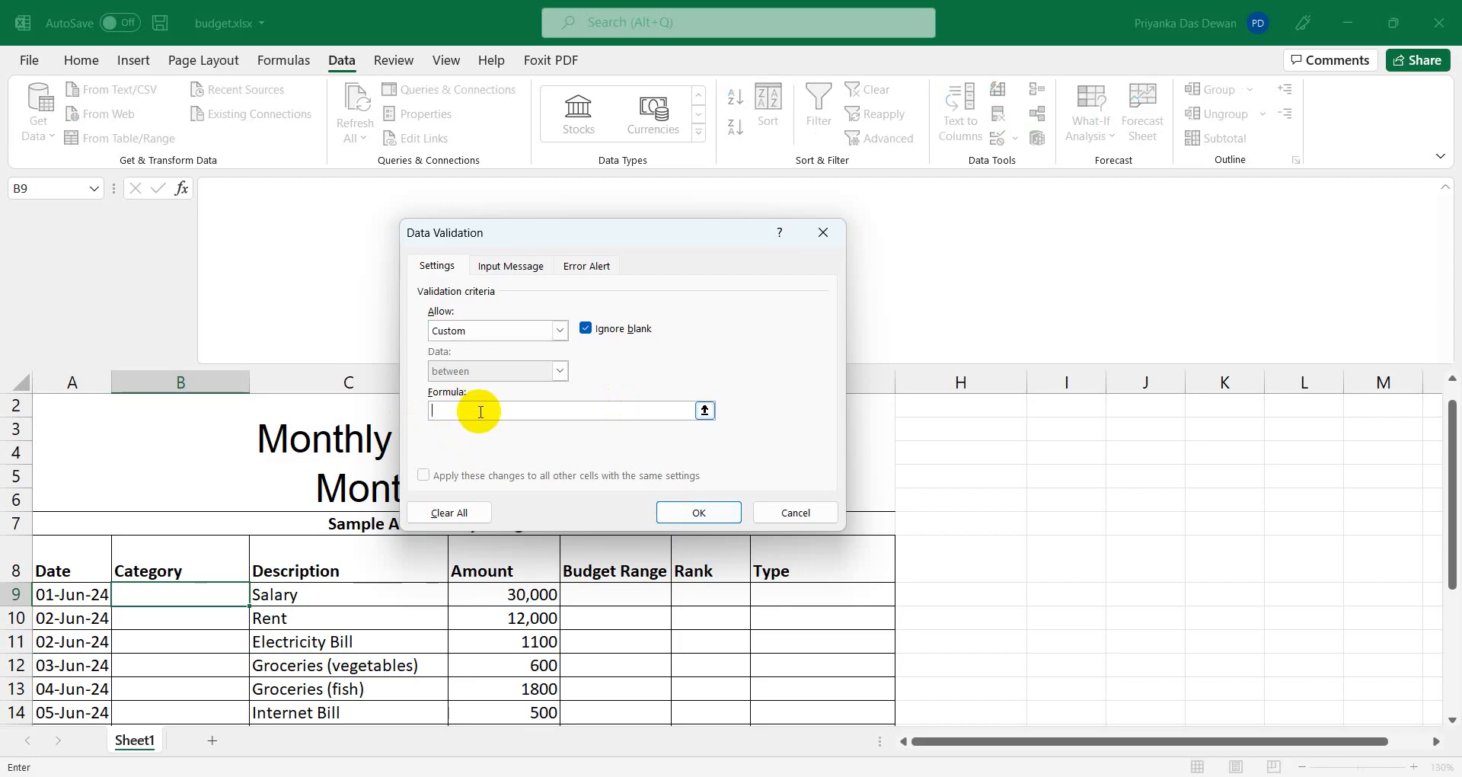
text(=)
text(in)
key(BackSpace)
key(BackSpace)
key(BackSpace)
text(income,housing)
click(683, 515)
Set the data validation of cell B9 to allow a List with income,housing as the source.
scroll(632, 525, down, 2)
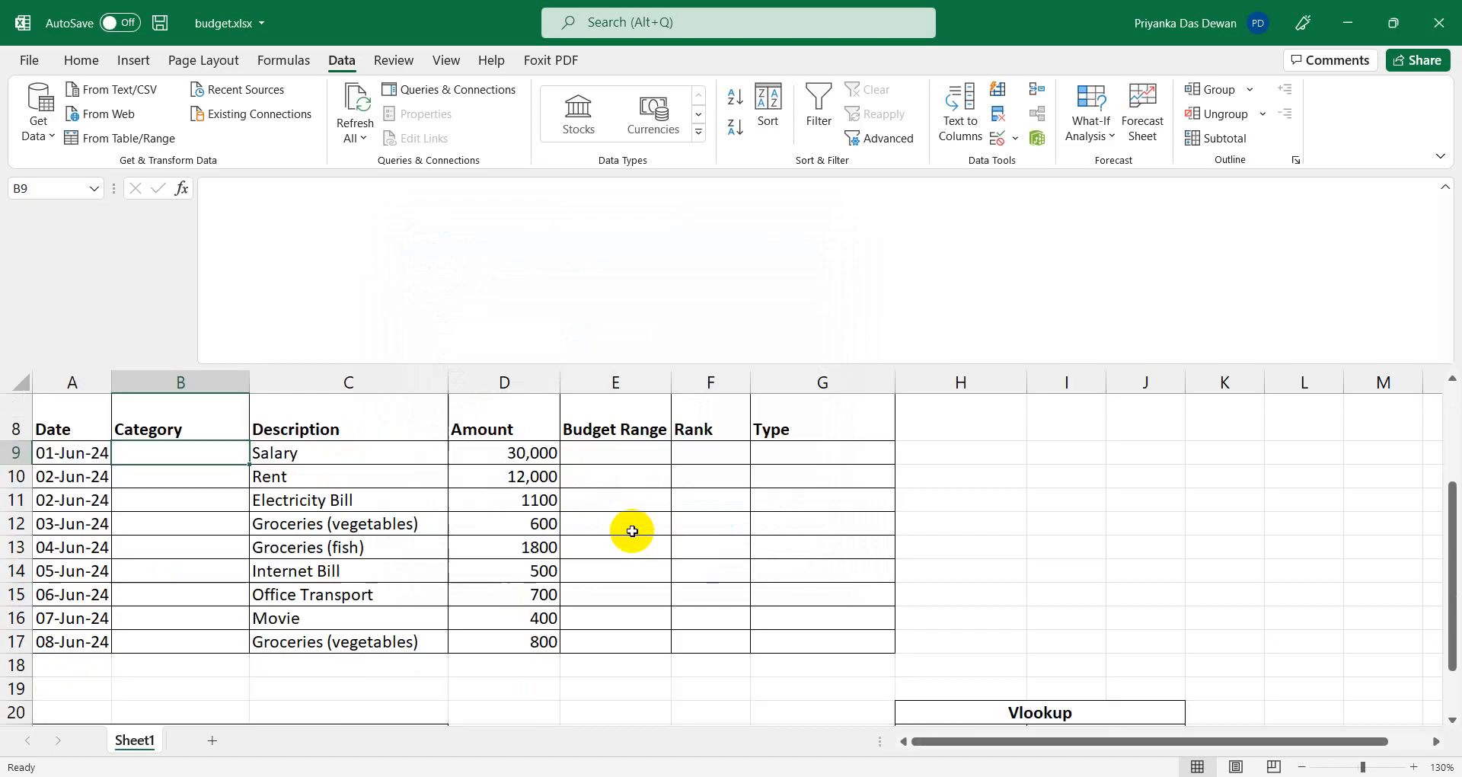
scroll(632, 531, up, 1)
click(178, 517)
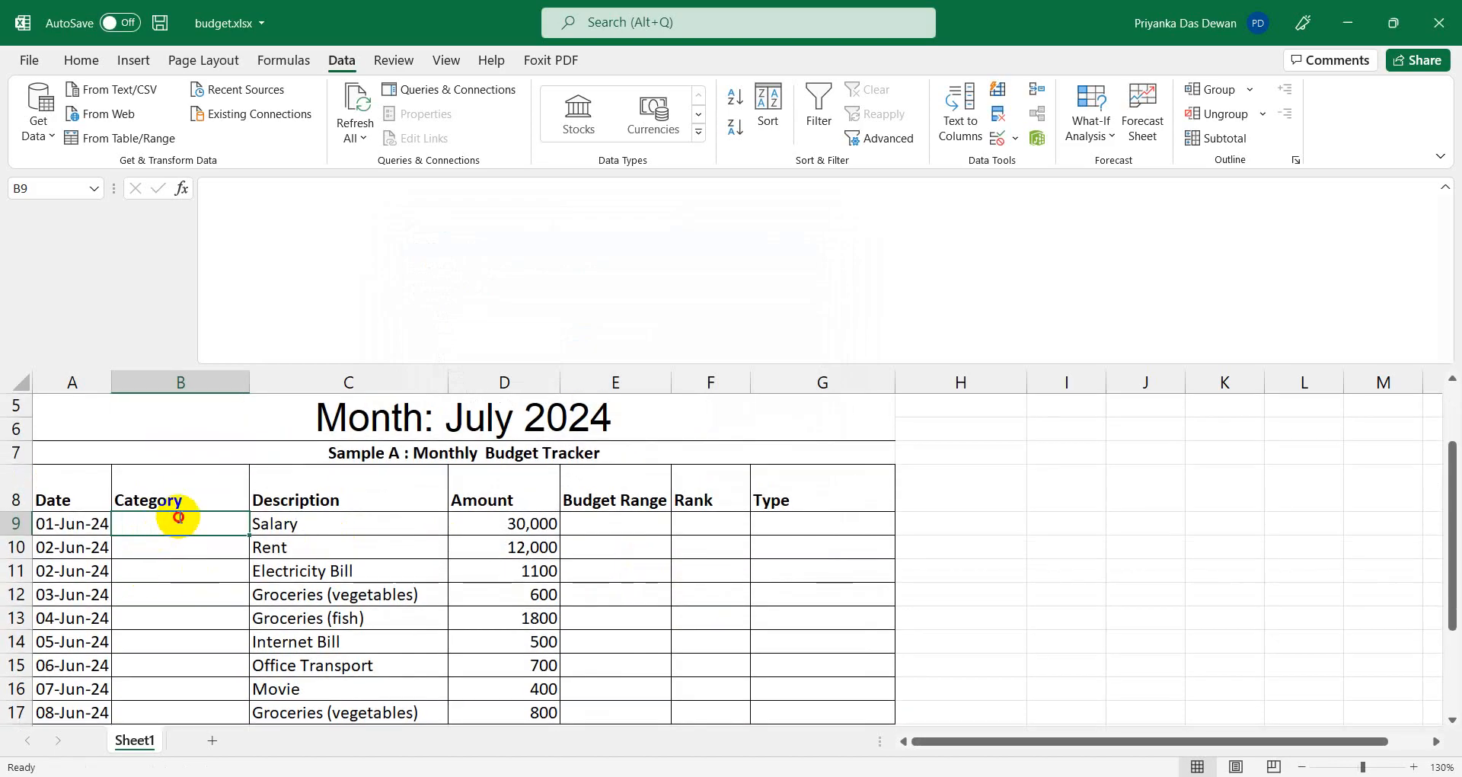
click(1133, 541)
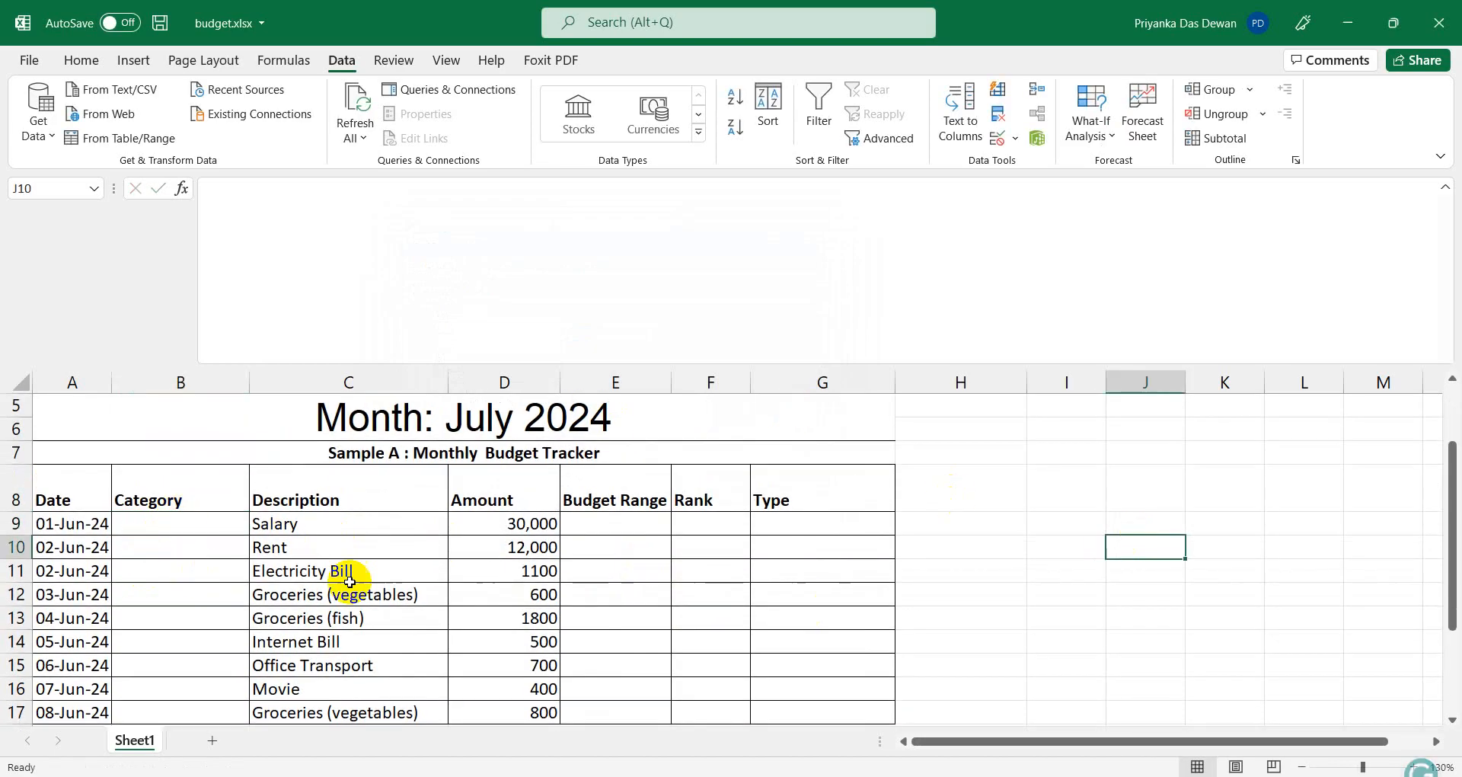
click(233, 521)
click(1017, 140)
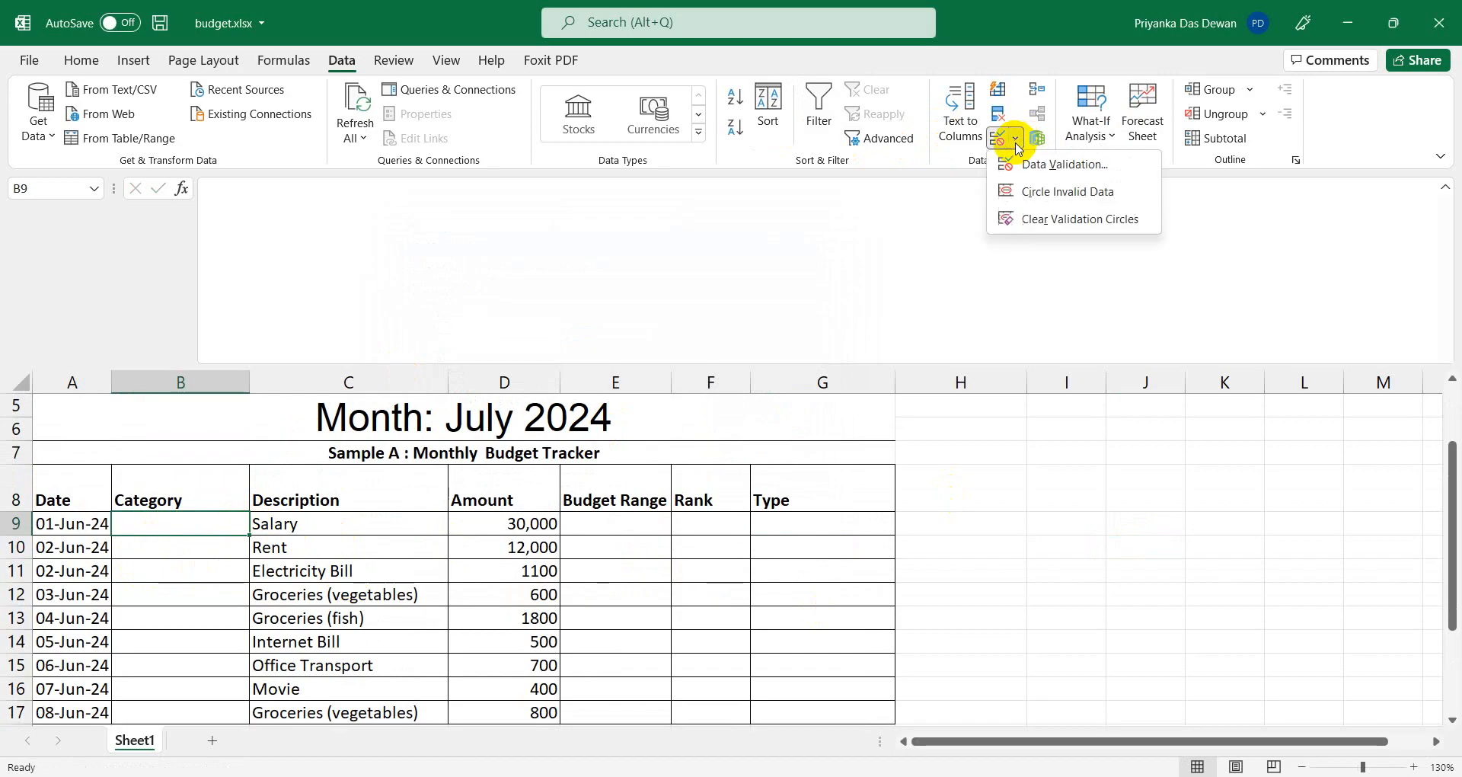
click(1025, 163)
click(561, 330)
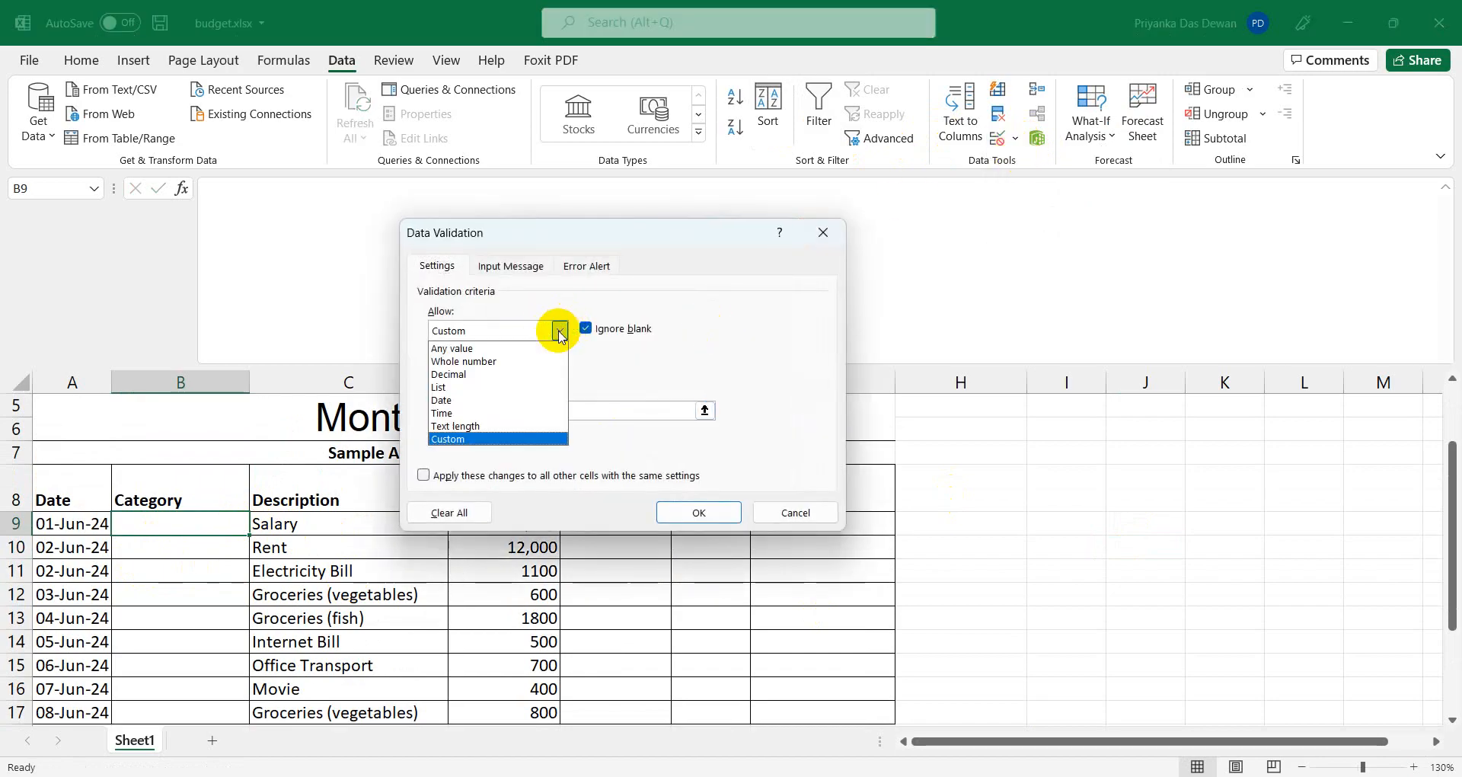
click(470, 389)
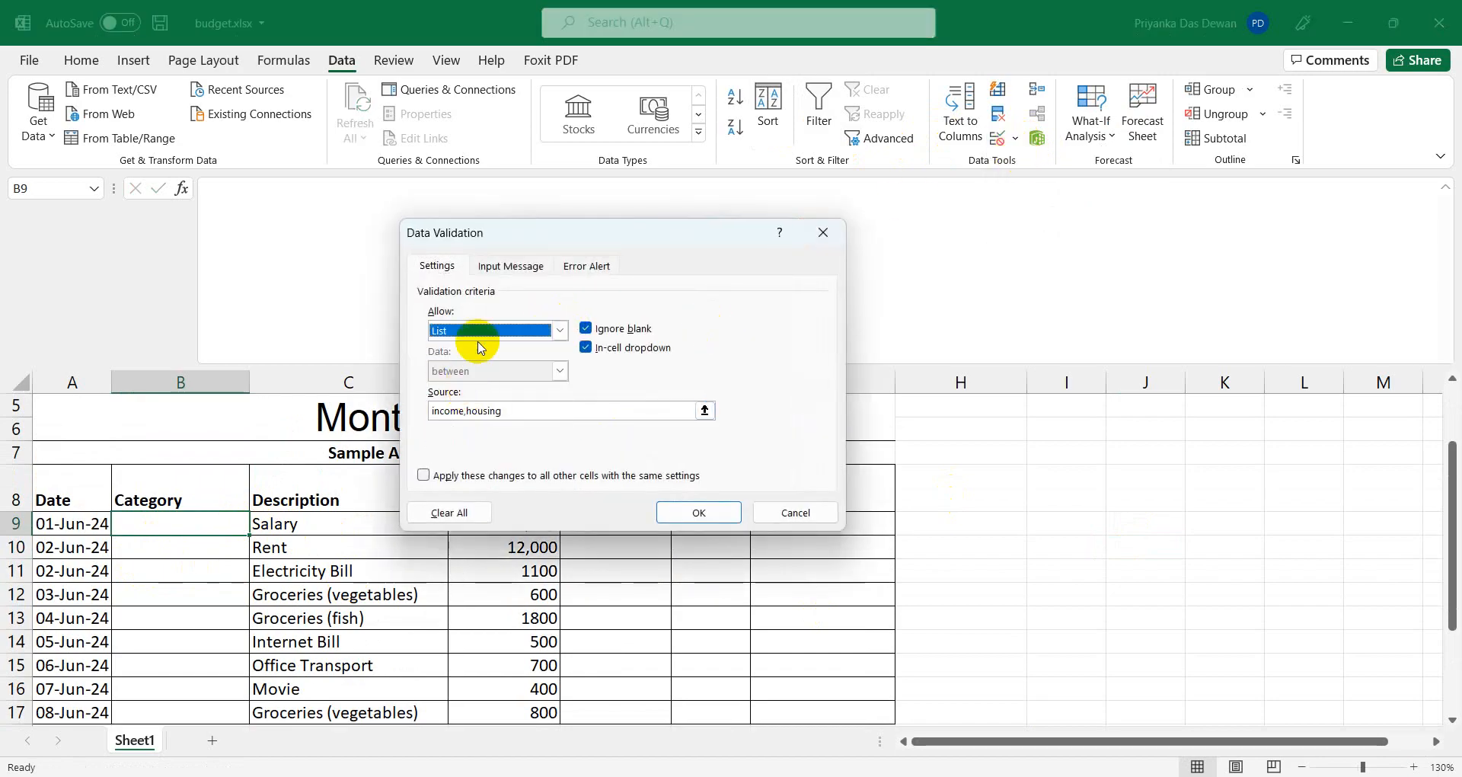
click(700, 512)
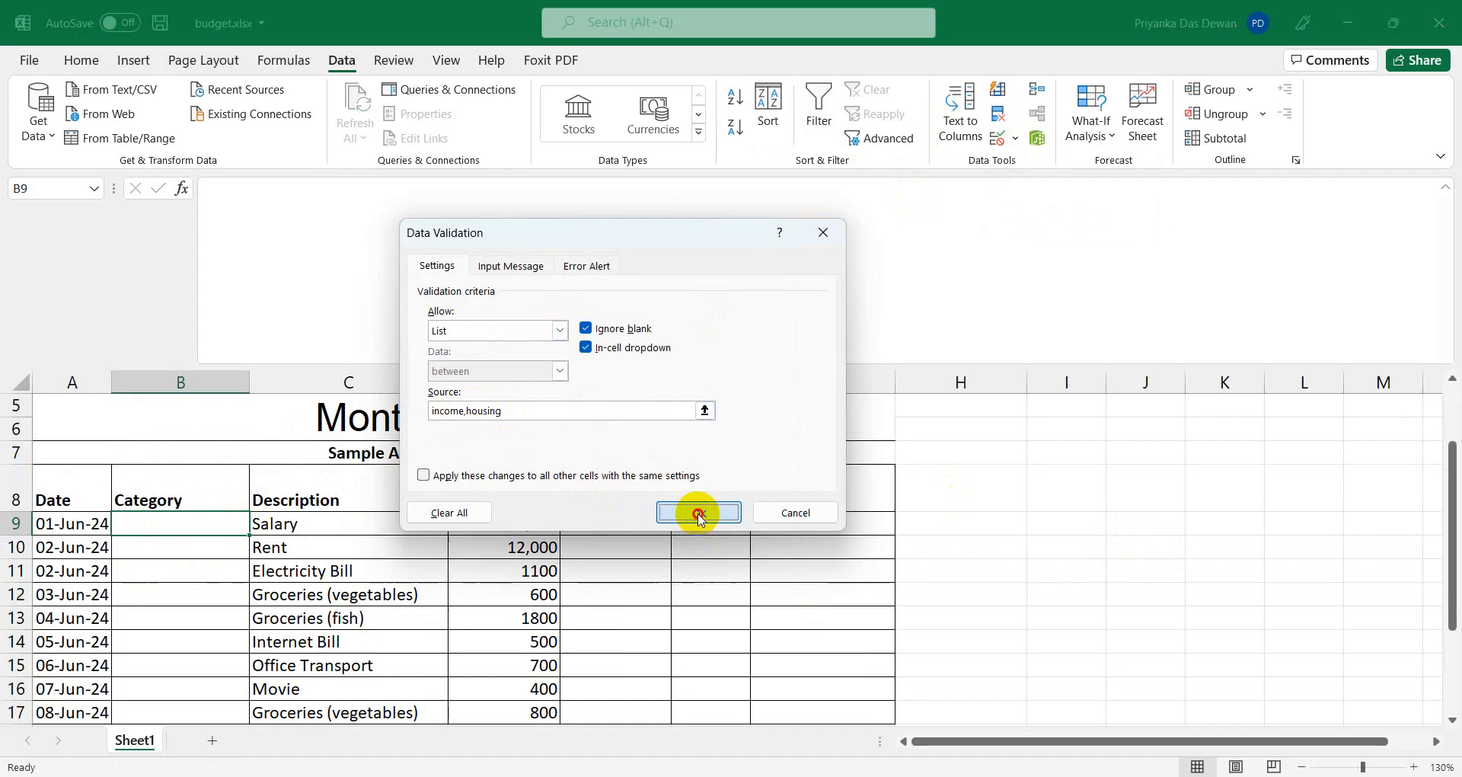
Test the in-cell list in B9 by choosing income and finally housing.
click(209, 593)
click(230, 525)
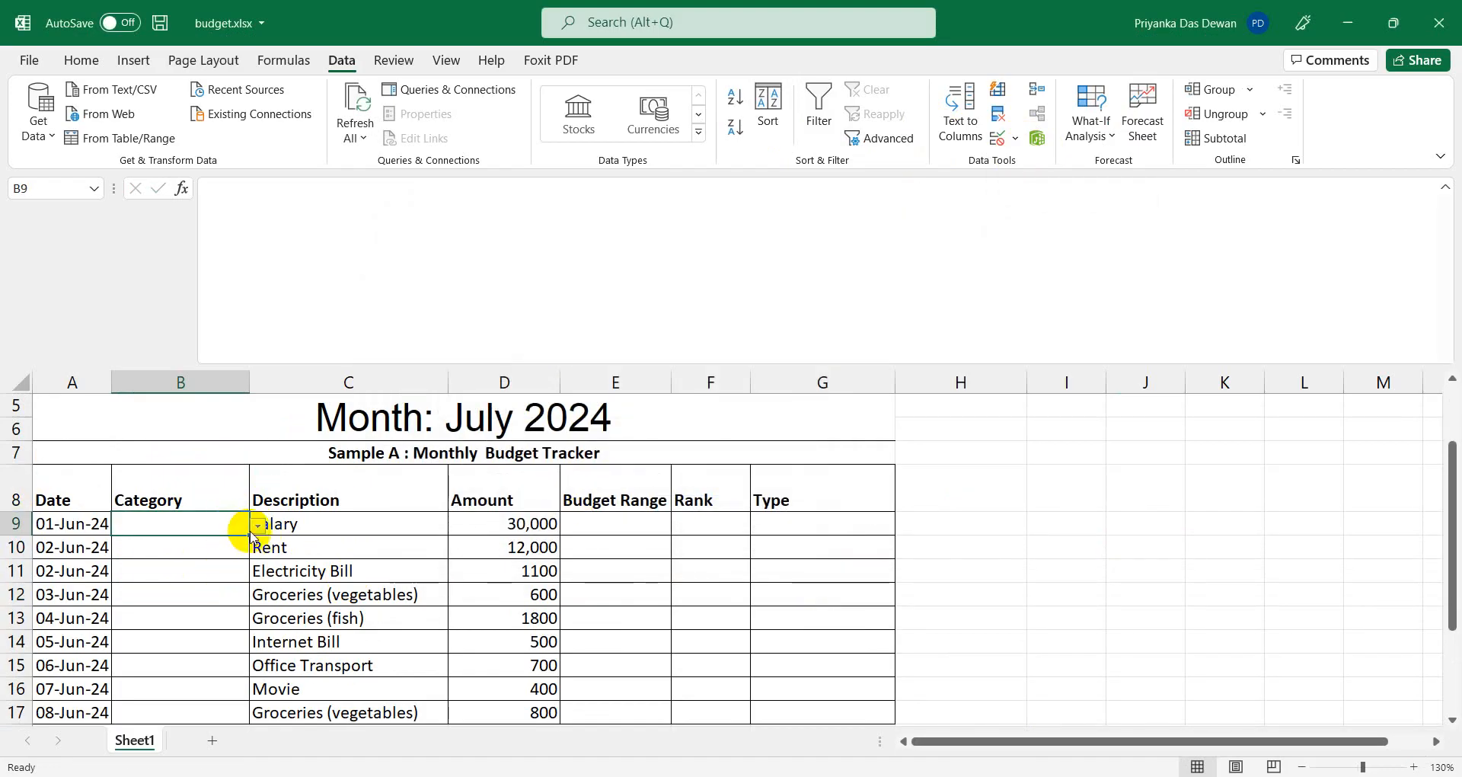
click(258, 525)
click(166, 547)
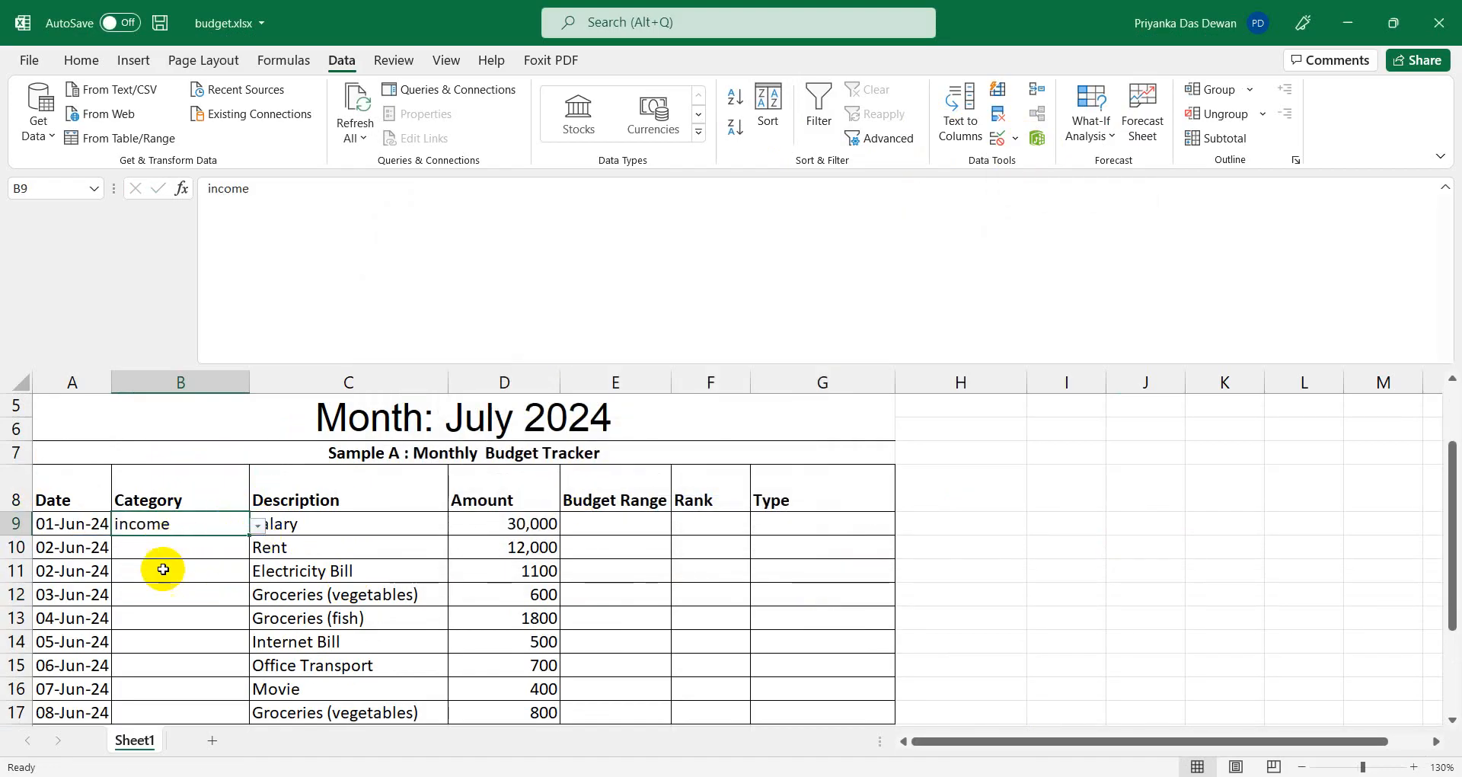
click(258, 525)
click(193, 562)
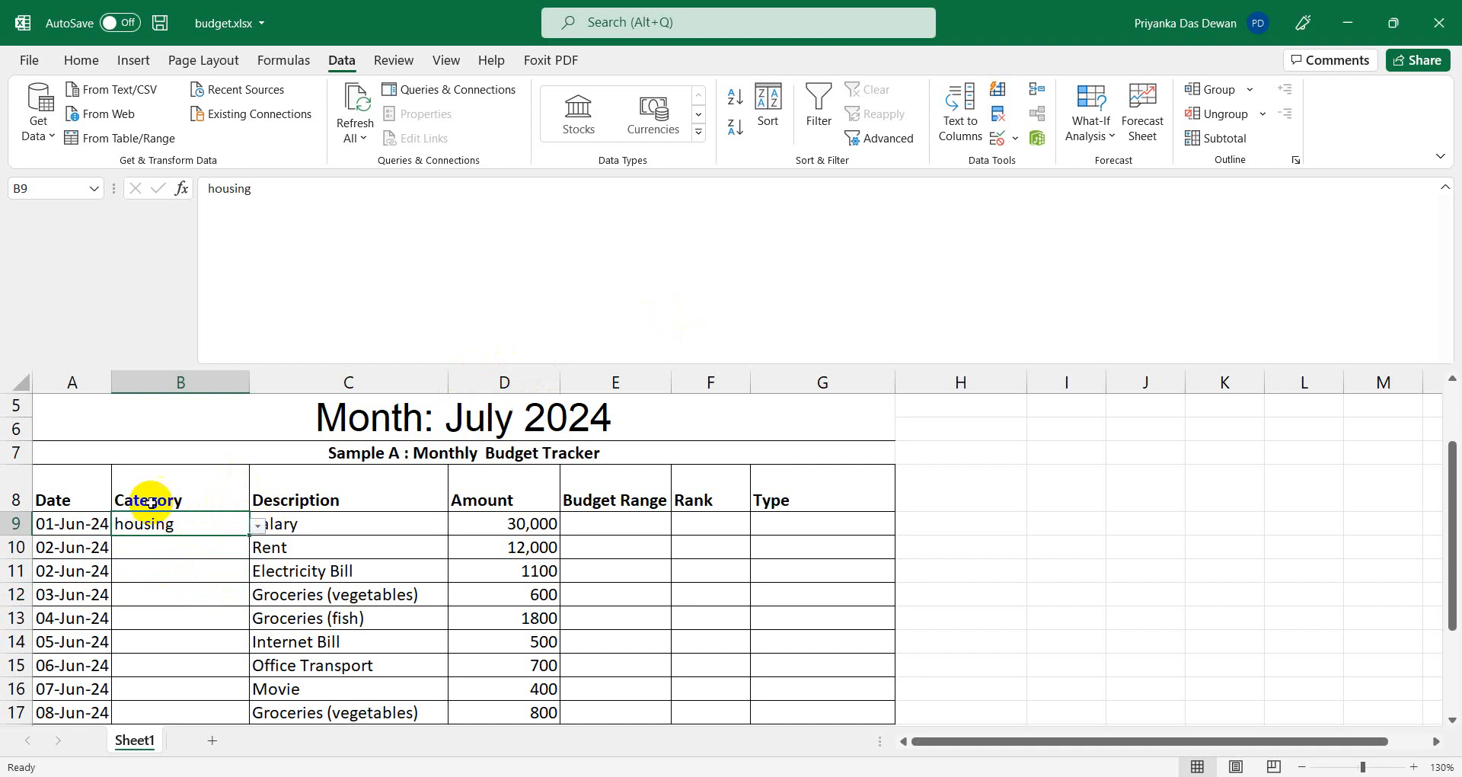
click(258, 525)
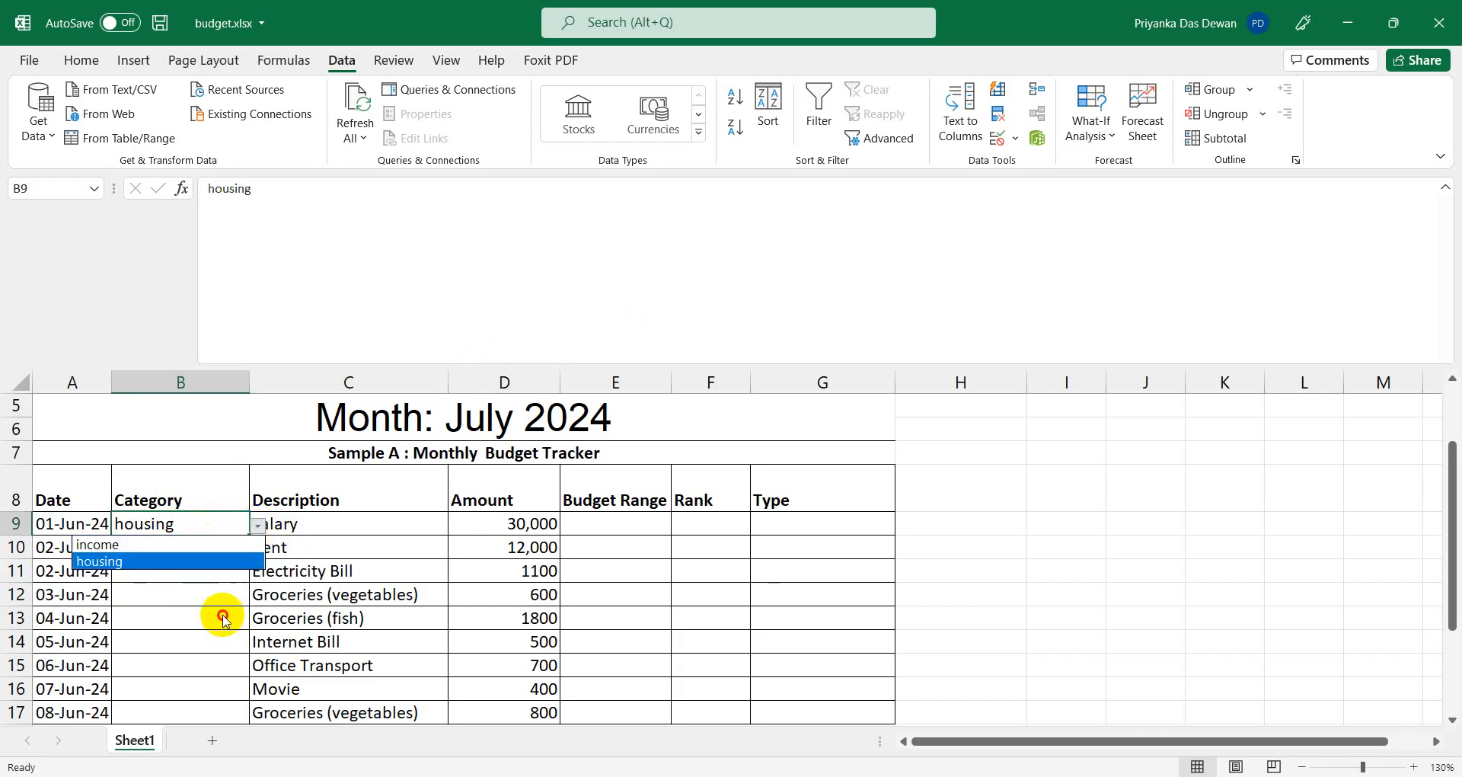
click(220, 561)
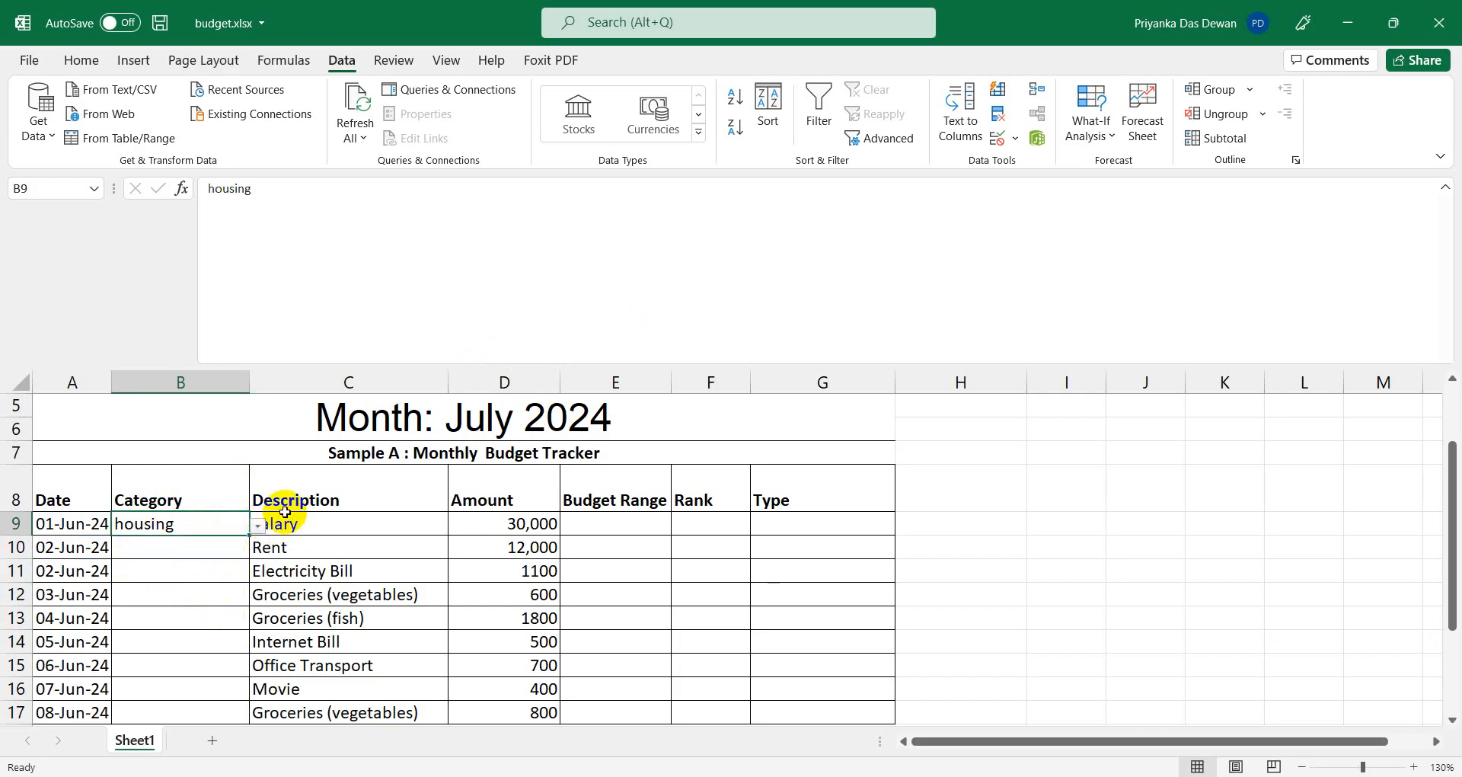
Reopen the data validation settings of cell B9 and erase the list source text.
click(1015, 139)
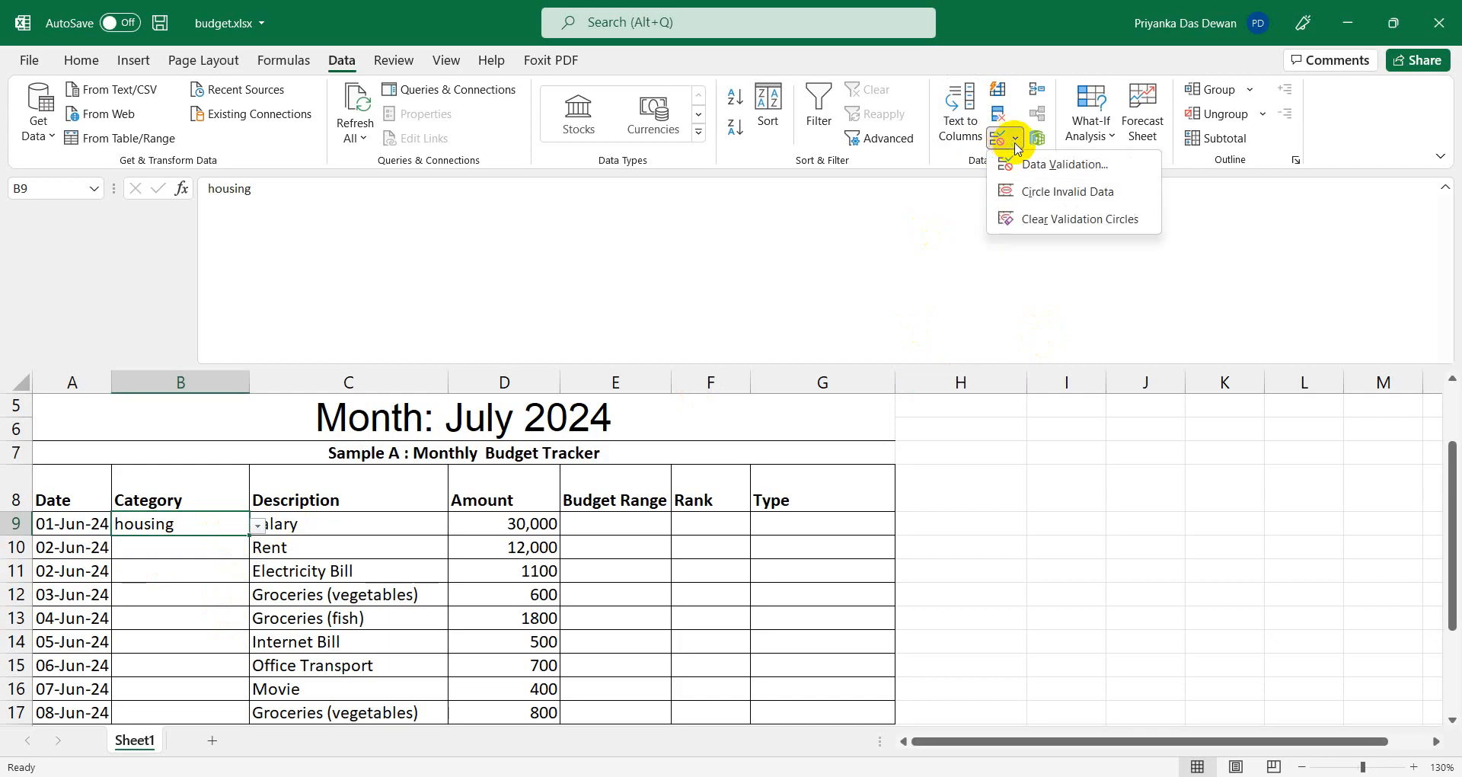
click(1024, 164)
click(547, 415)
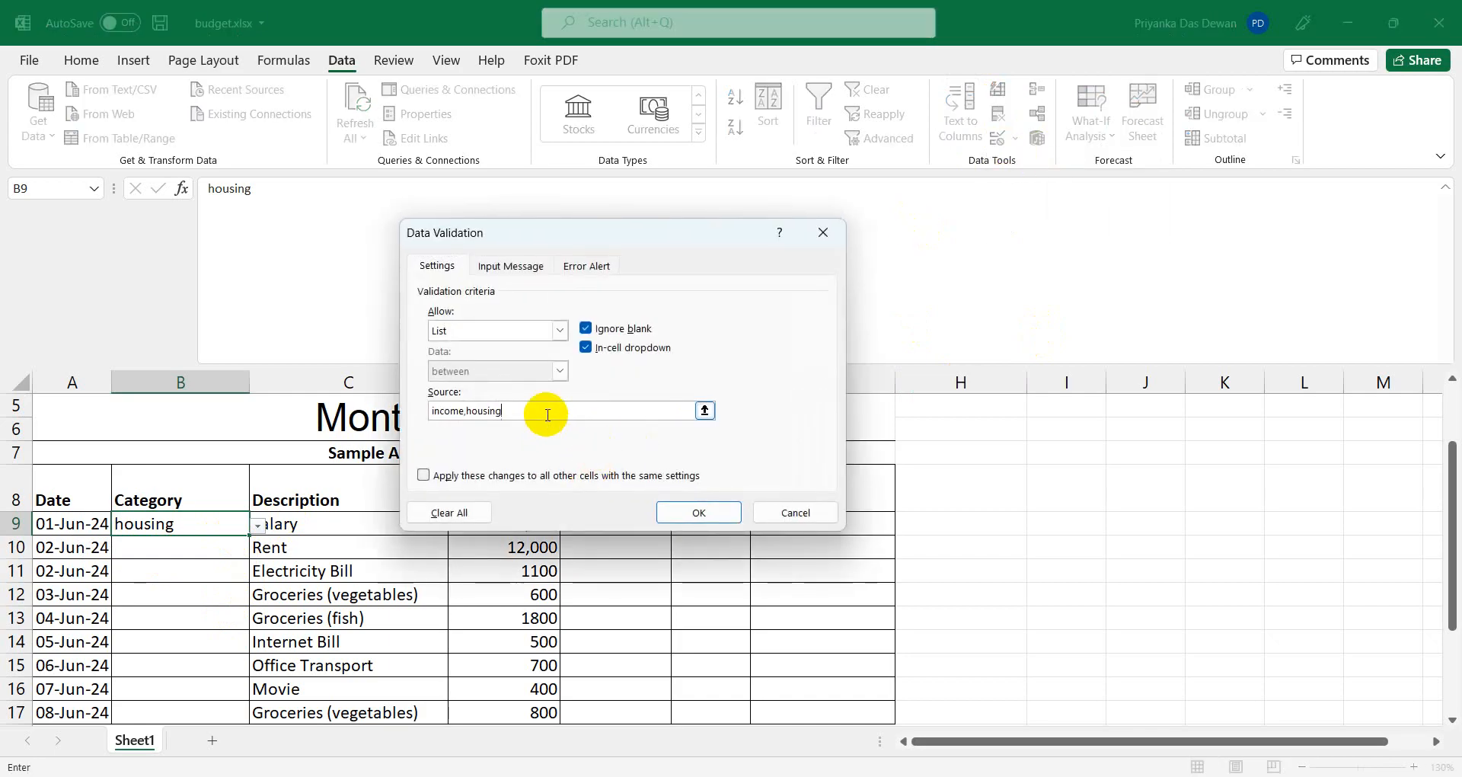
key(BackSpace)
key(BackSpace)
key(BackSpace)
key(BackSpace)
key(BackSpace)
key(BackSpace)
key(BackSpace)
key(BackSpace)
key(BackSpace)
key(BackSpace)
key(BackSpace)
key(BackSpace)
key(BackSpace)
key(BackSpace)
Set B9's validation to allow Custom values and enter the formula =b9="income", b9="housing".
click(559, 329)
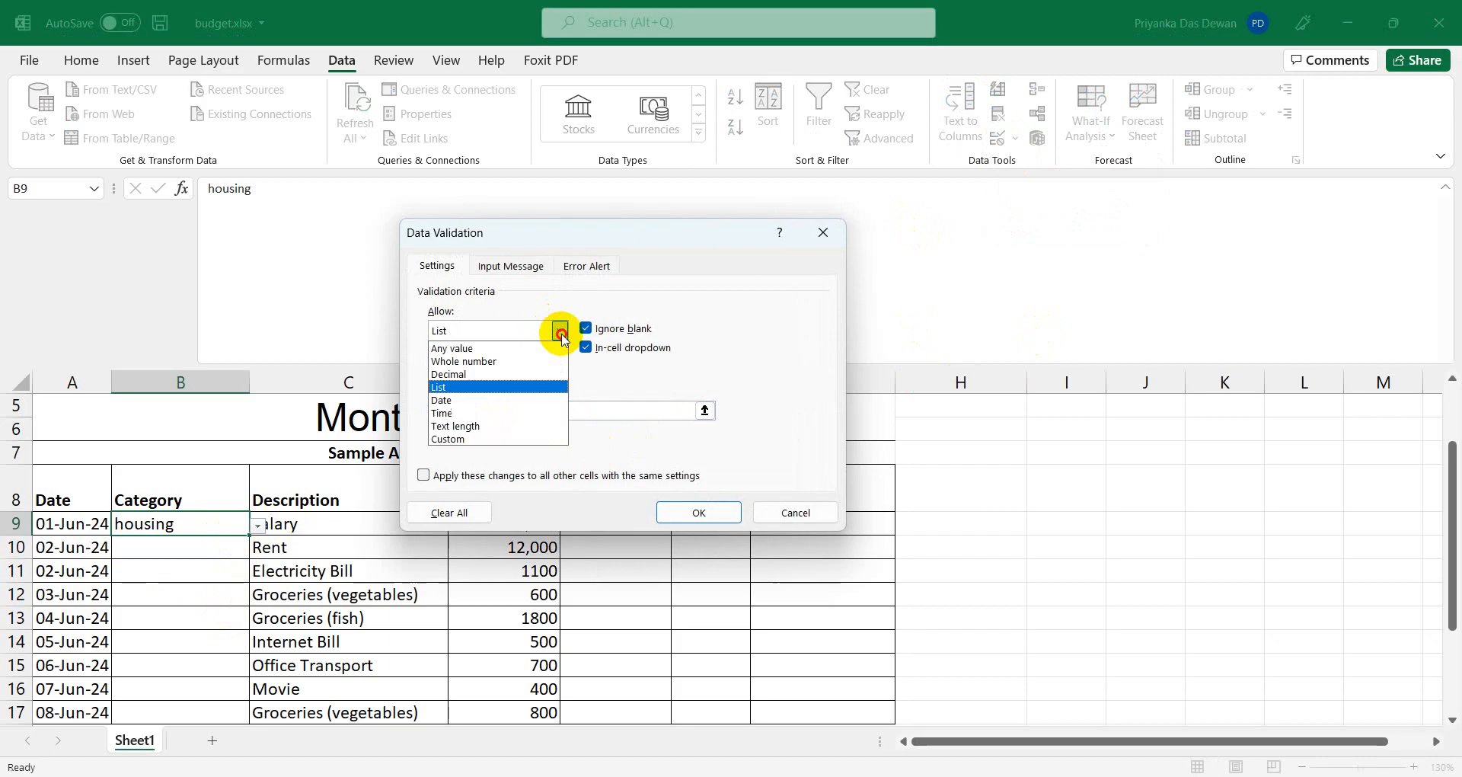
click(475, 433)
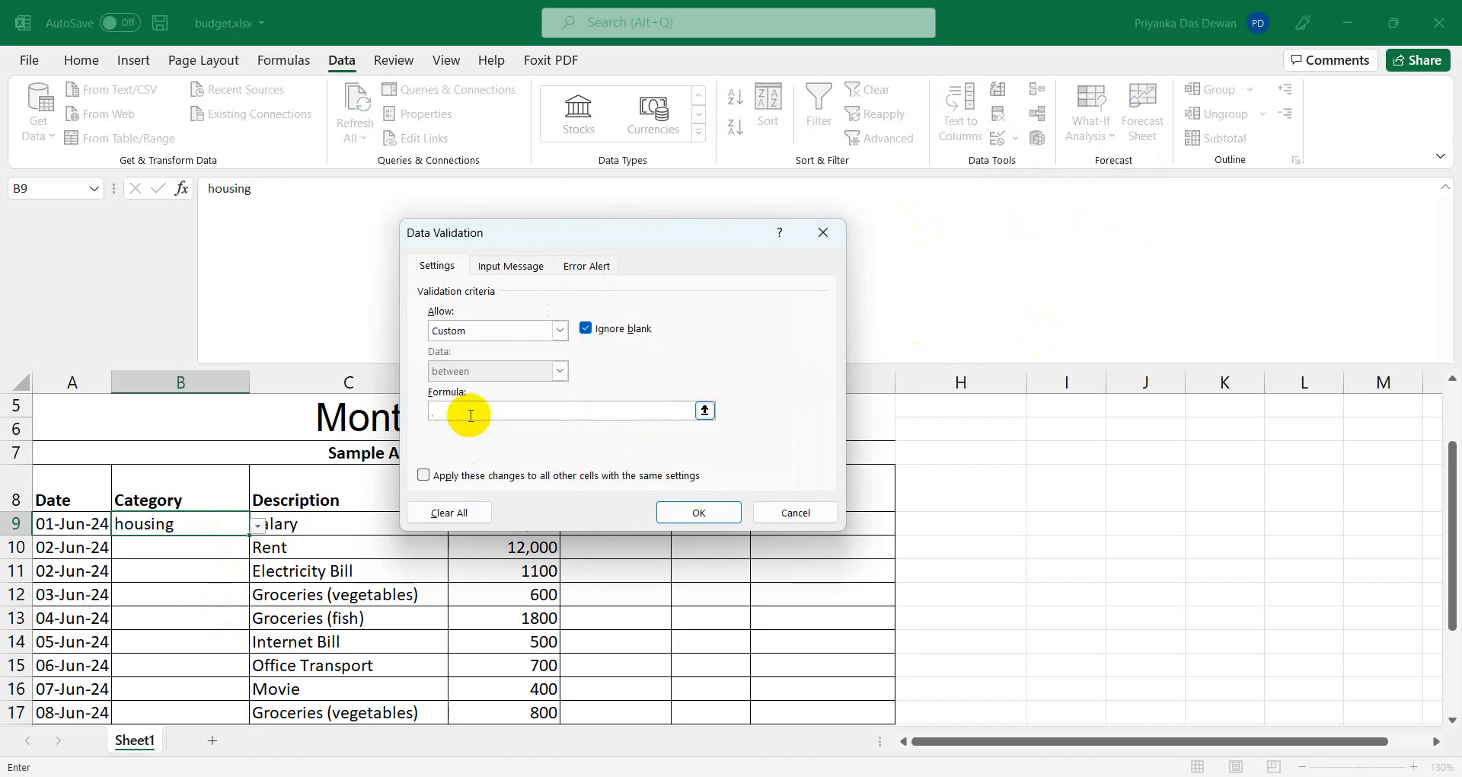
text(=)
text(b9="income)
text(", b9="housing")
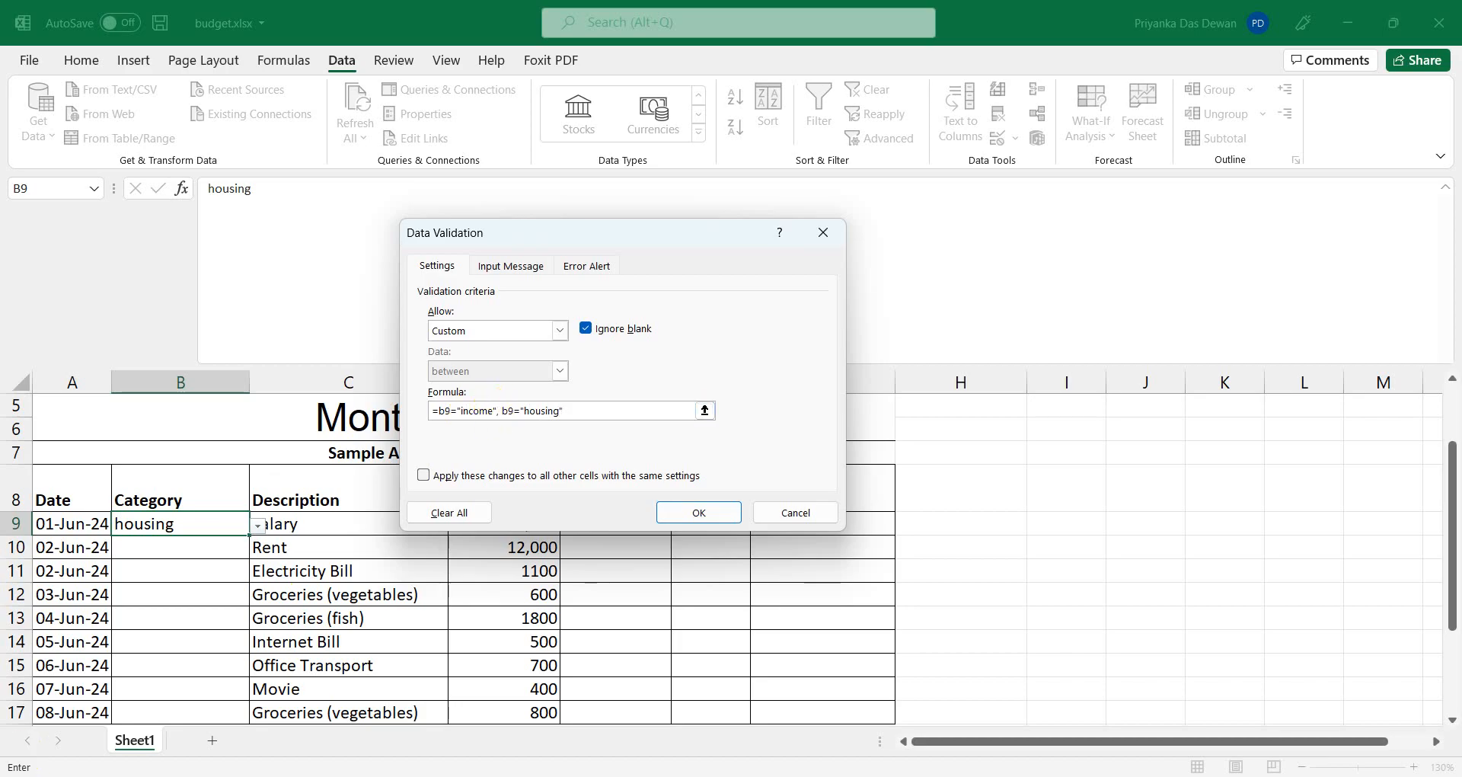
Turn on the Magnifier and try to apply the custom validation formula of B9, dismissing the alert.
click(64, 775)
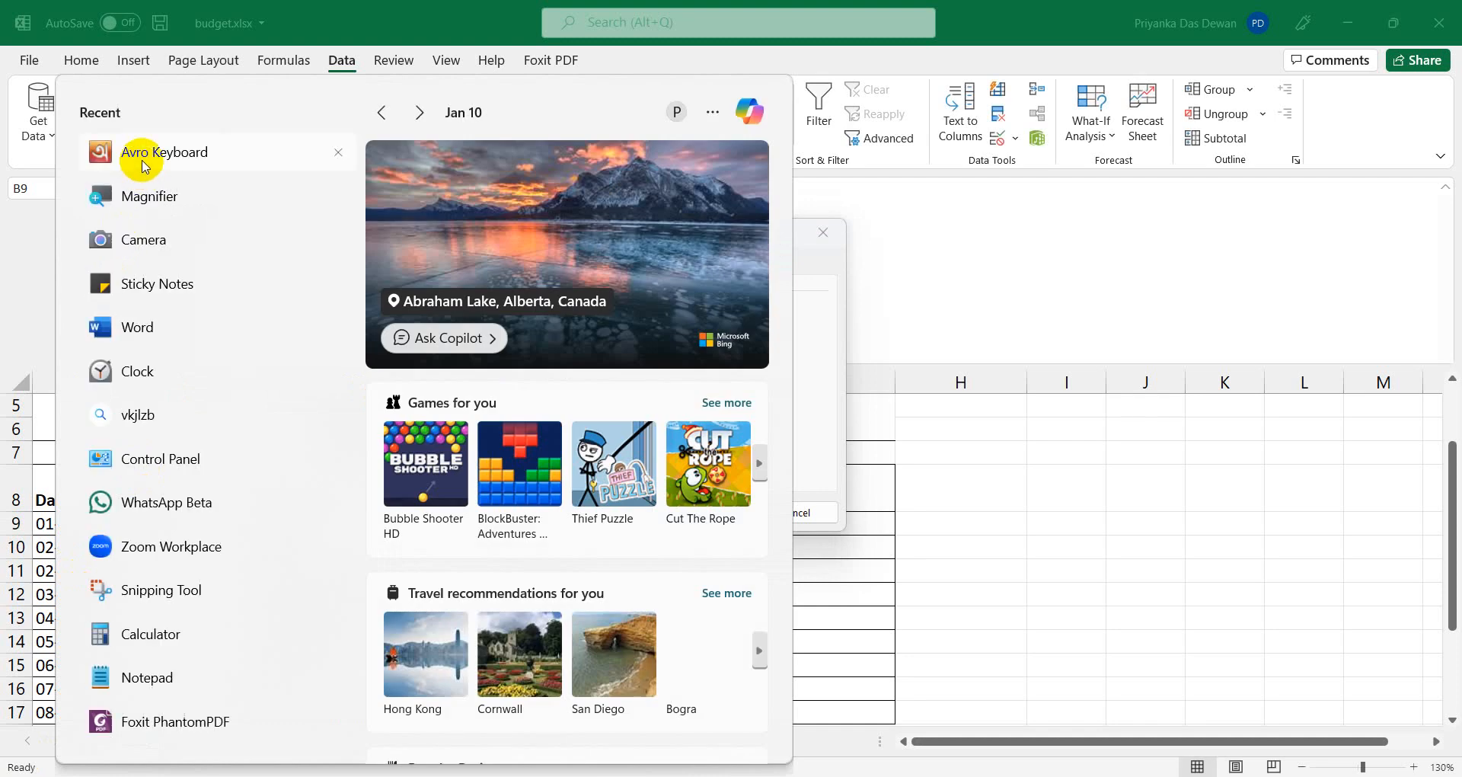
click(149, 196)
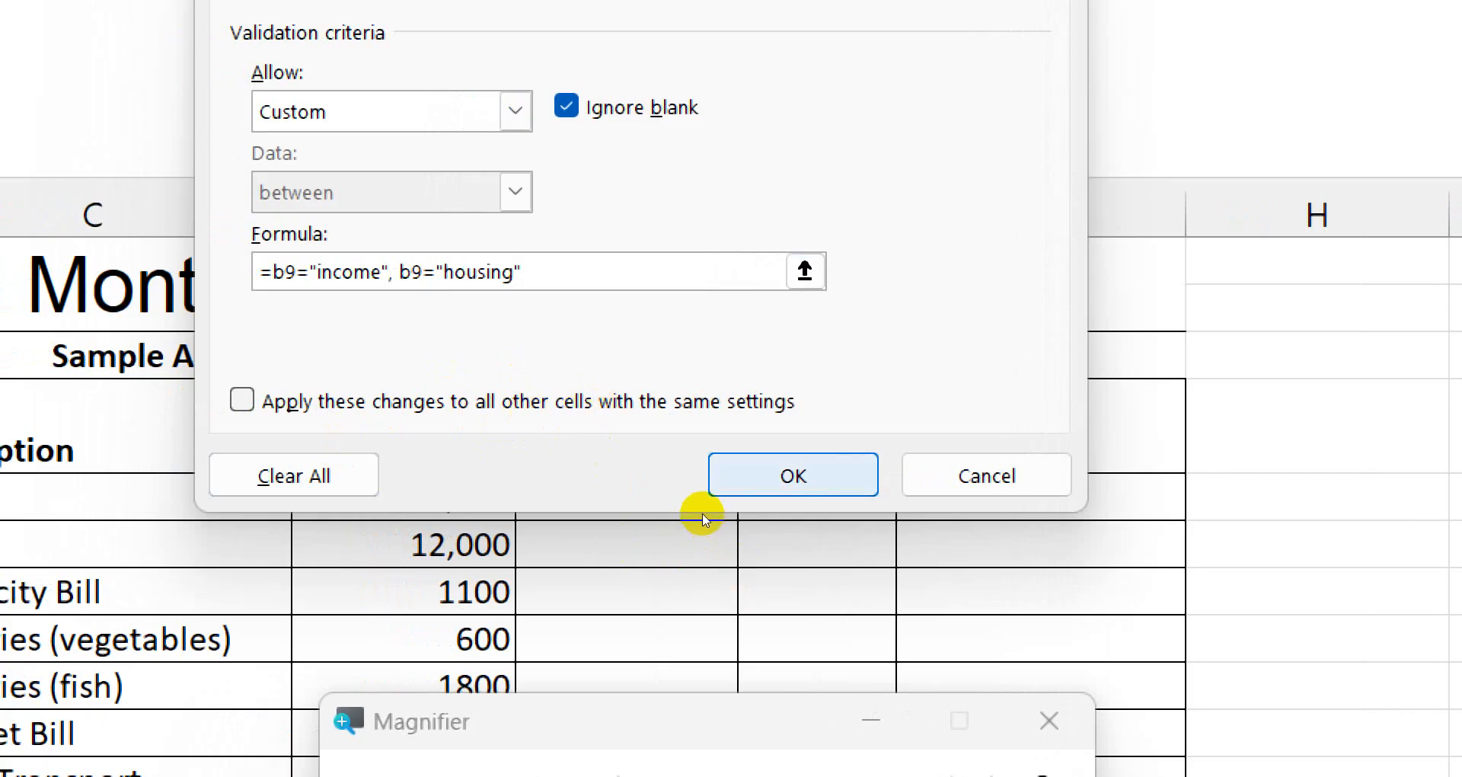
key(Return)
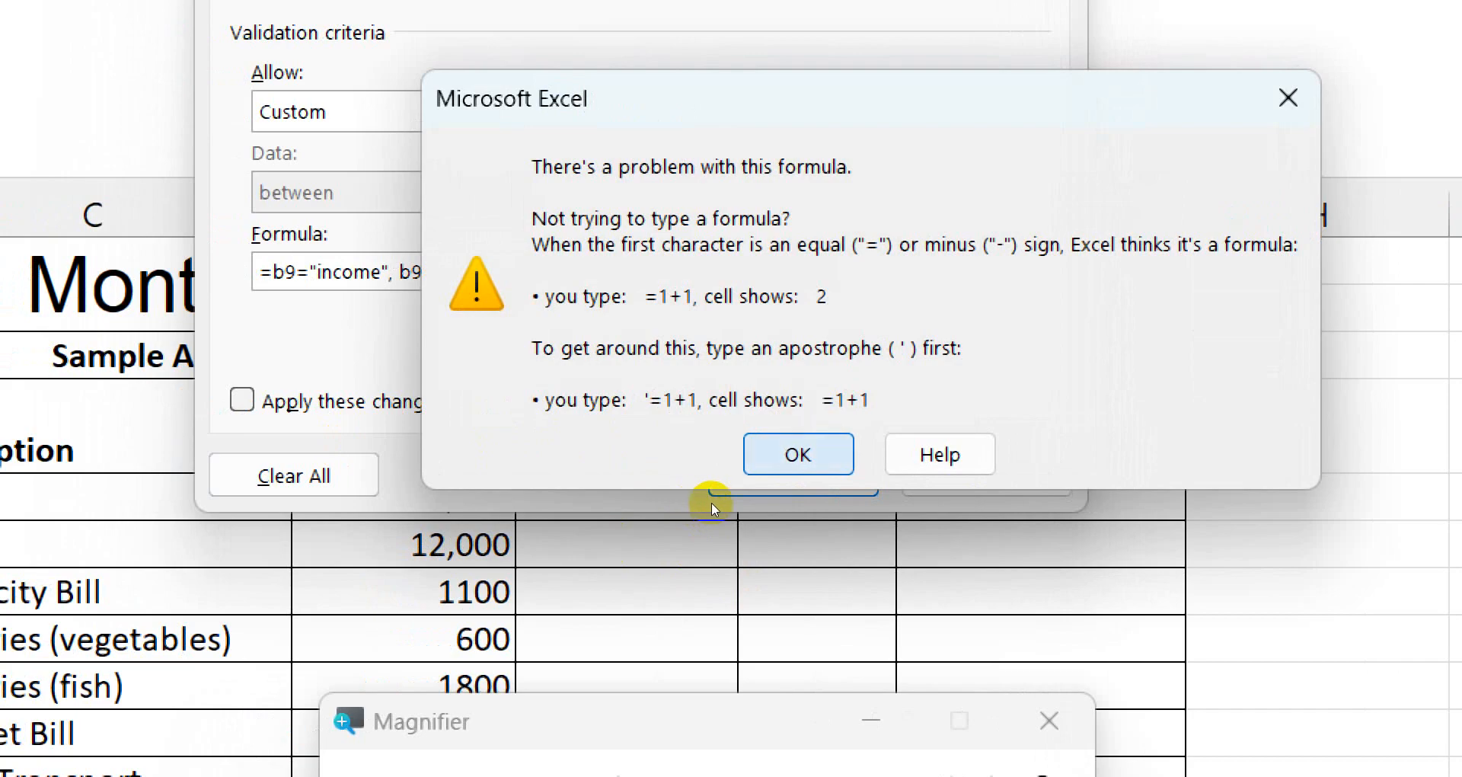
key(Return)
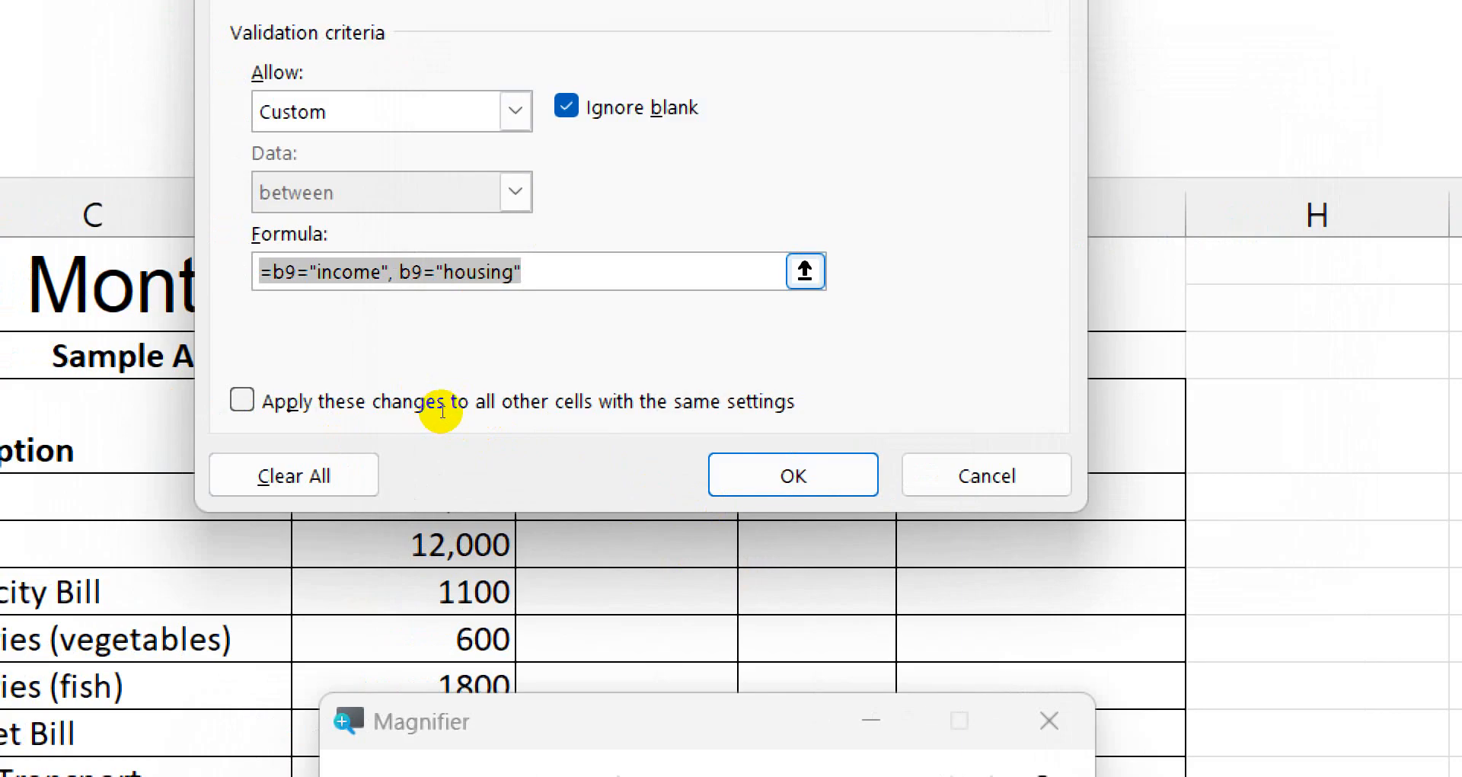
Wrap the custom formula in an OR function as =or(b9="income", b9="housing") and apply the validation to B9.
key(Home)
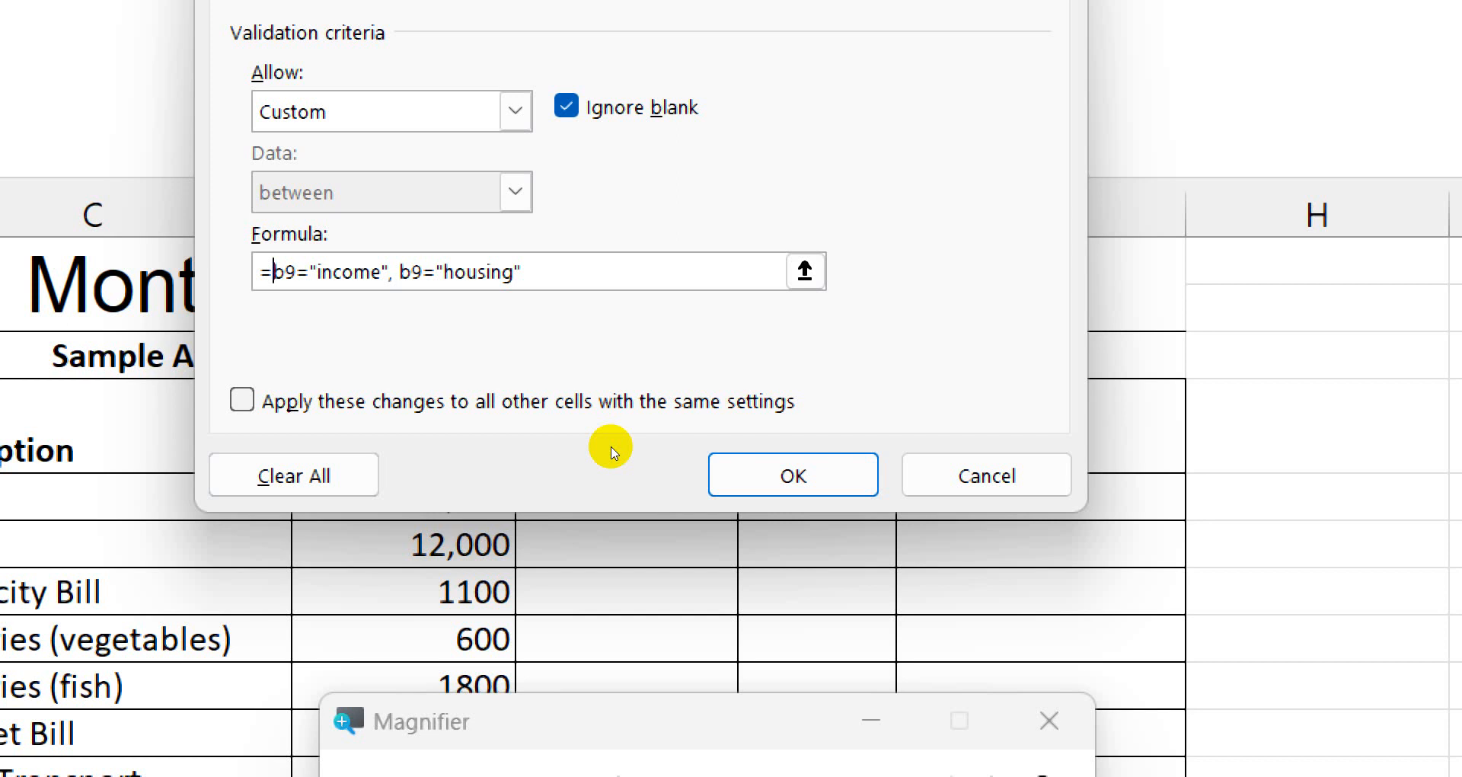
text(or)
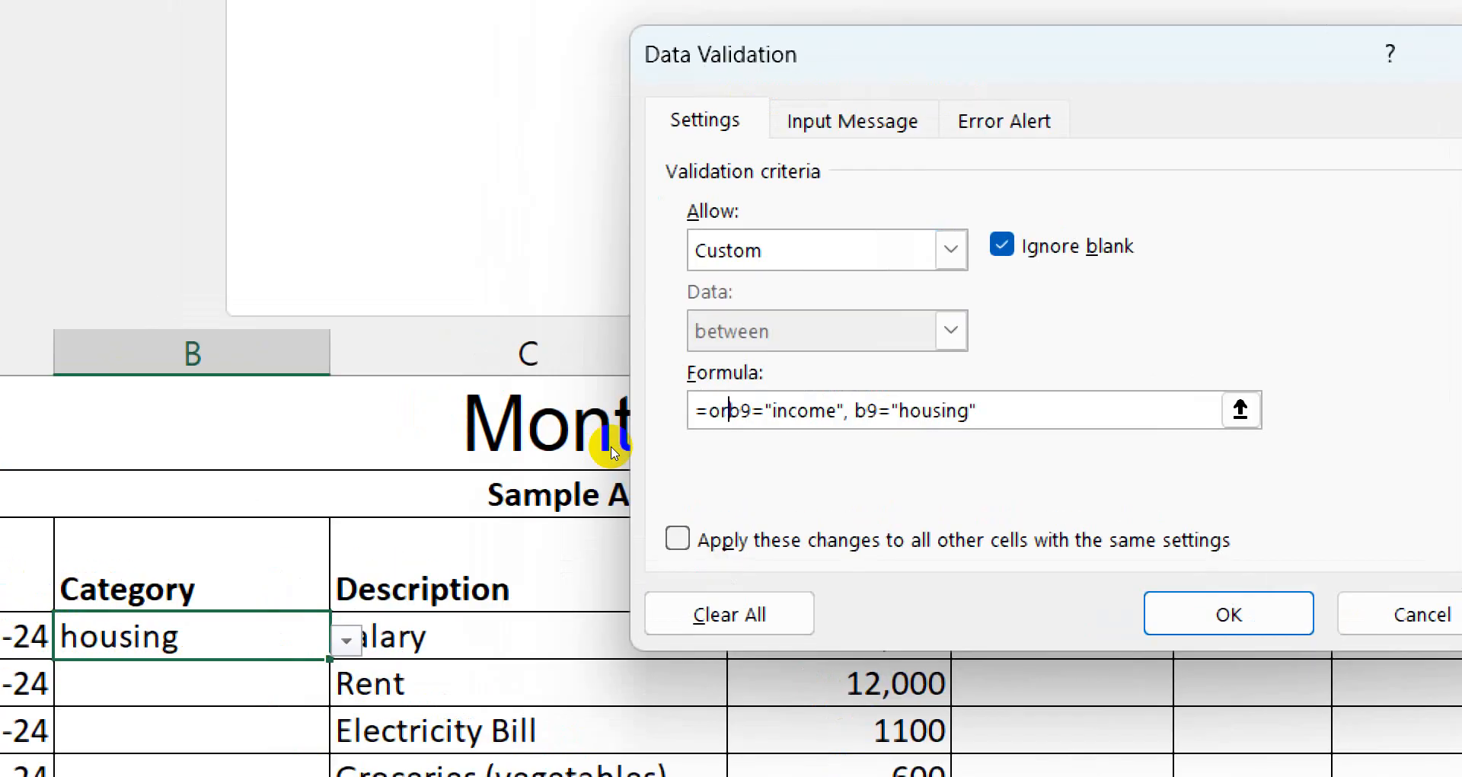
text(()
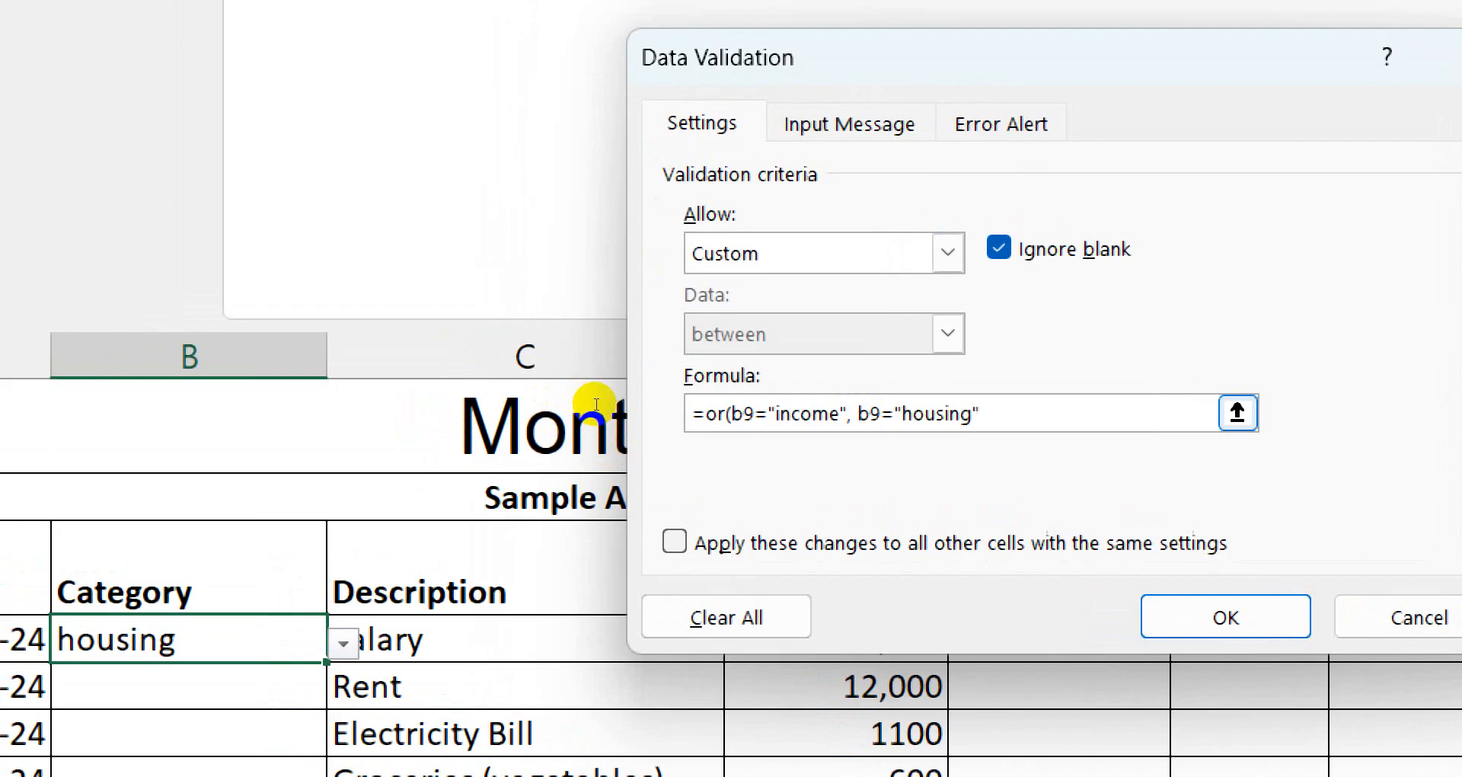
text())
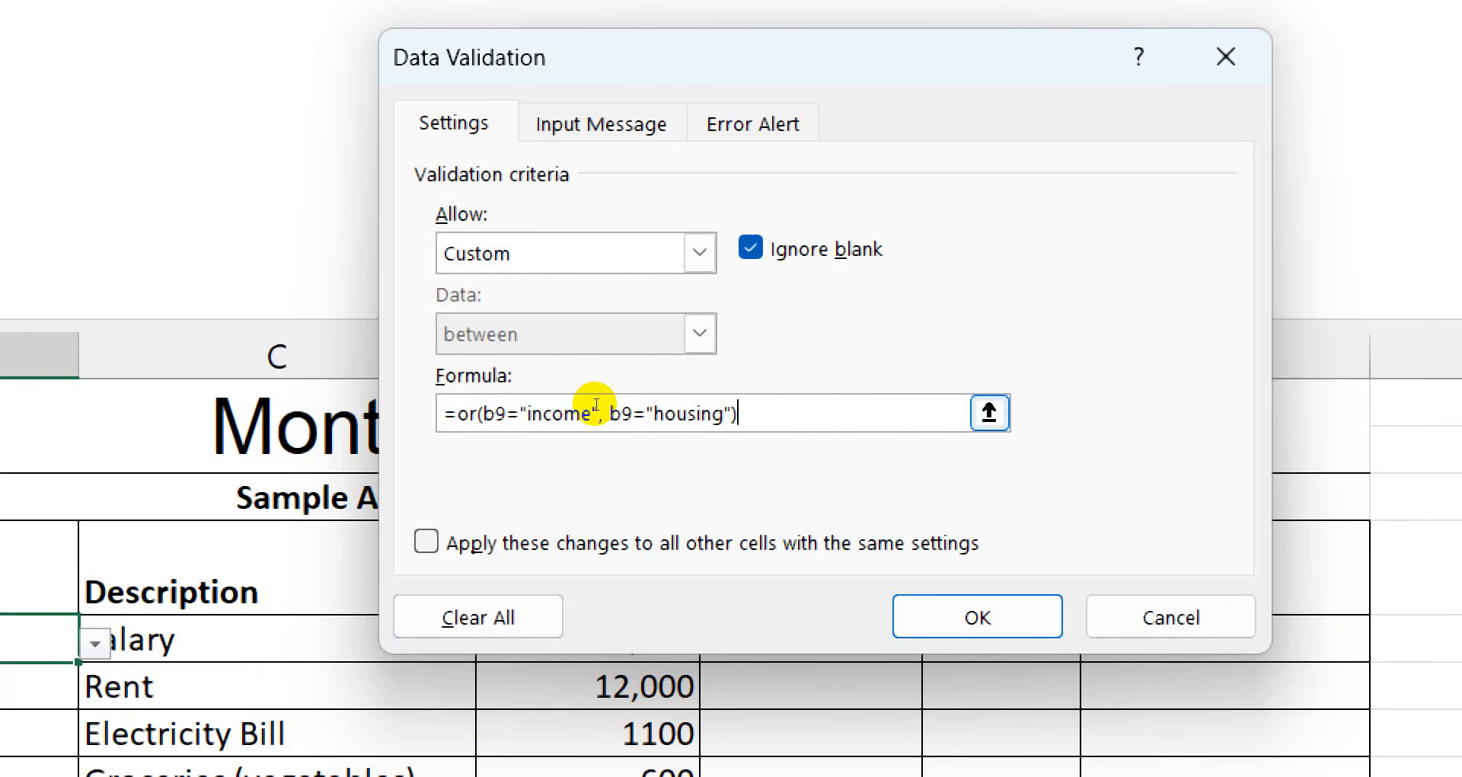
key(Return)
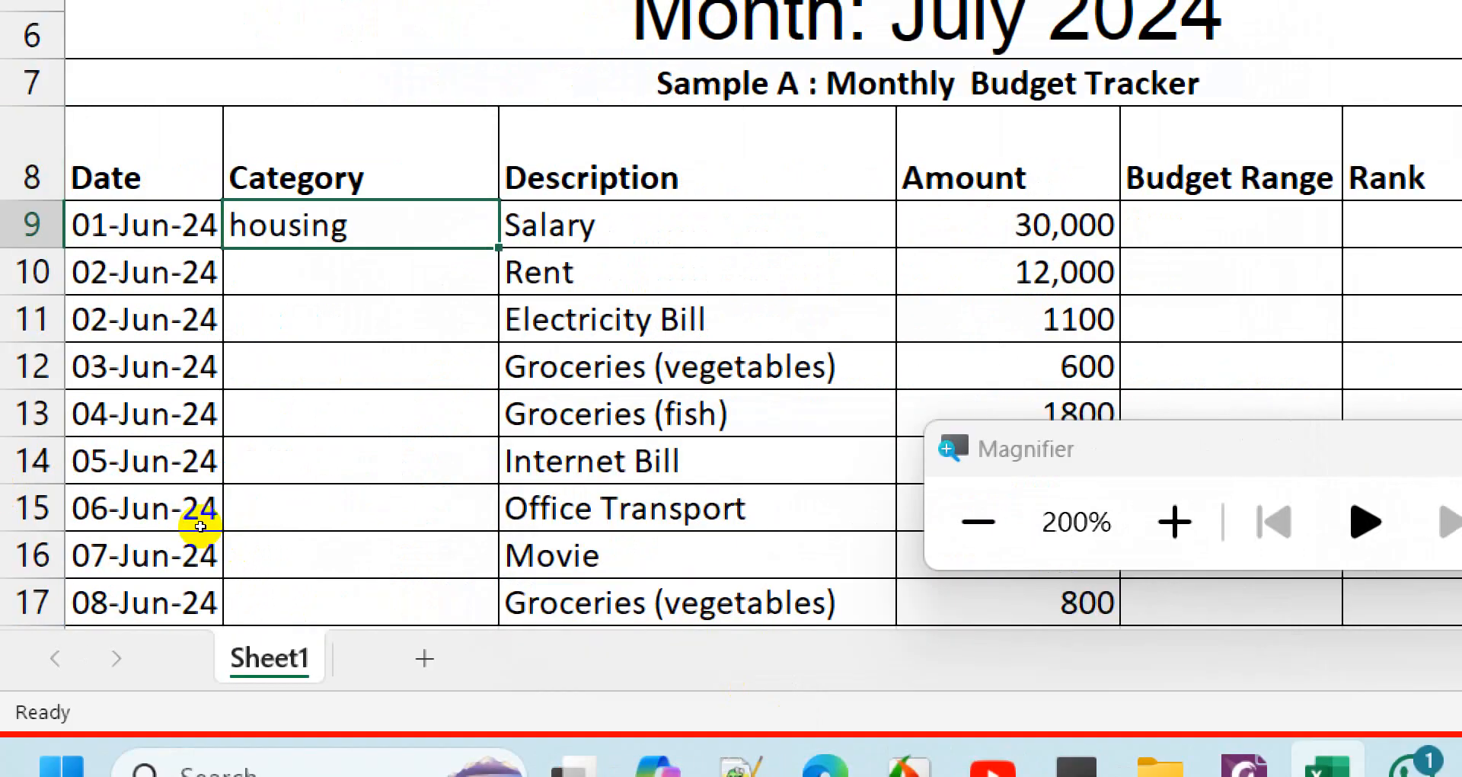
Clear cell B9 and test the rule by entering income and finally housing.
key(Delete)
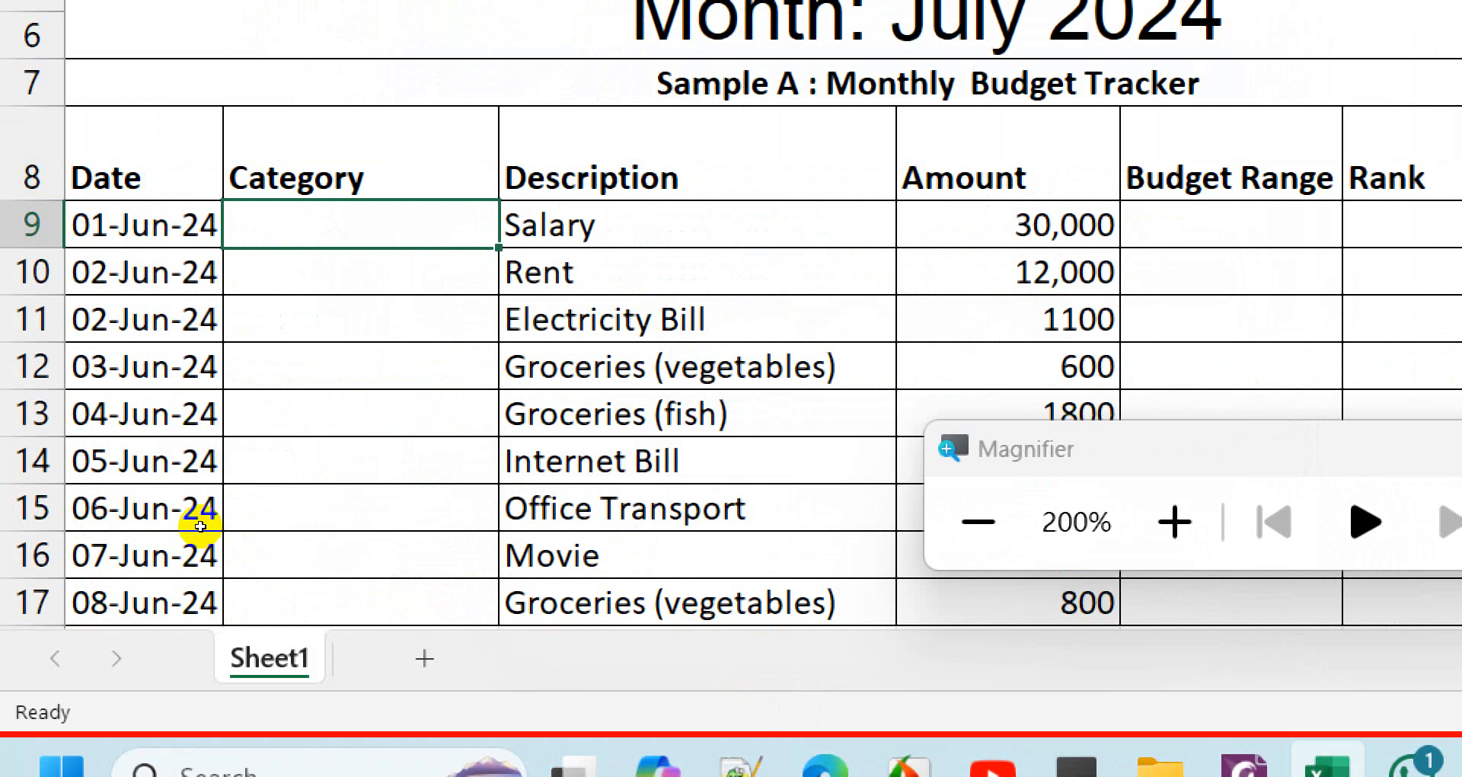
text(inc)
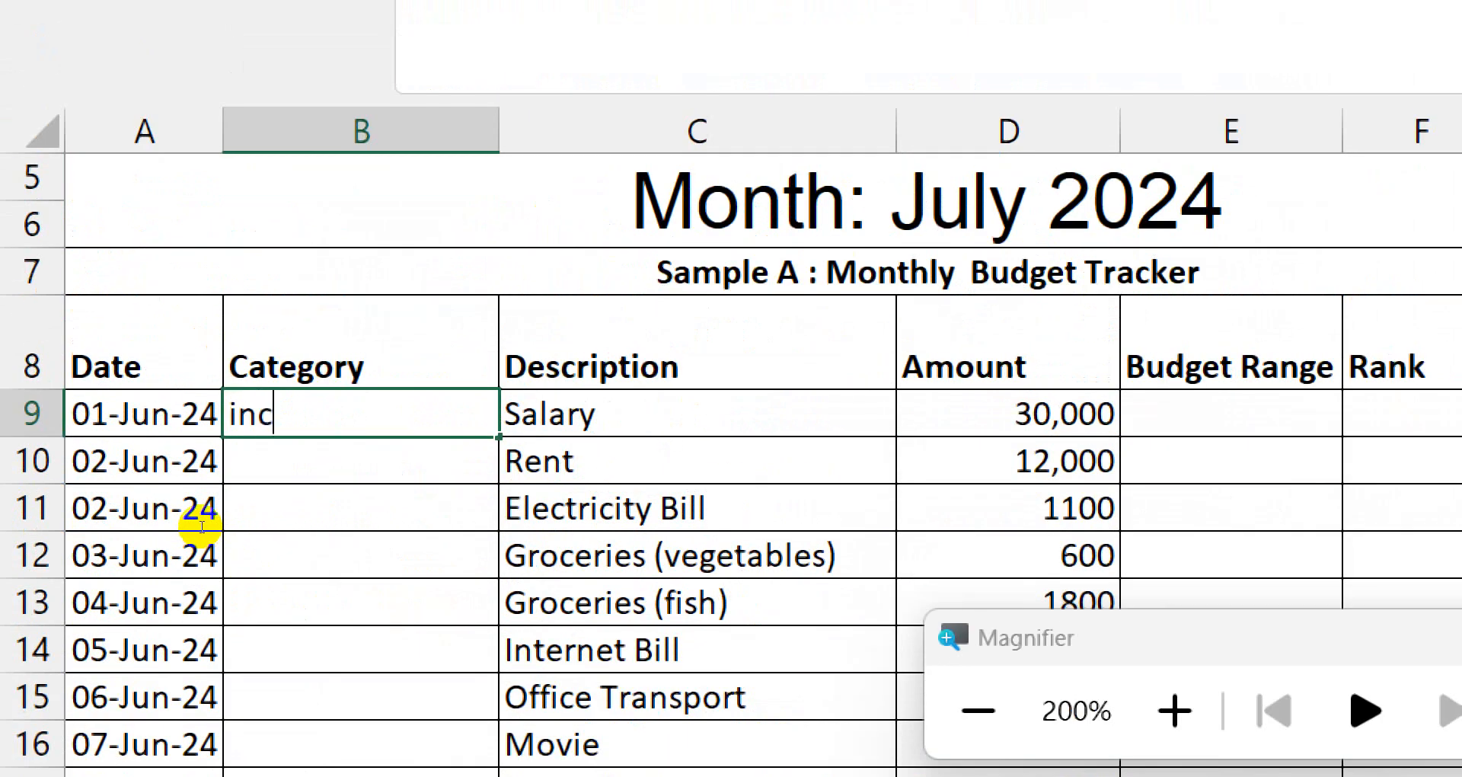
text(p)
key(BackSpace)
text(ome)
key(Return)
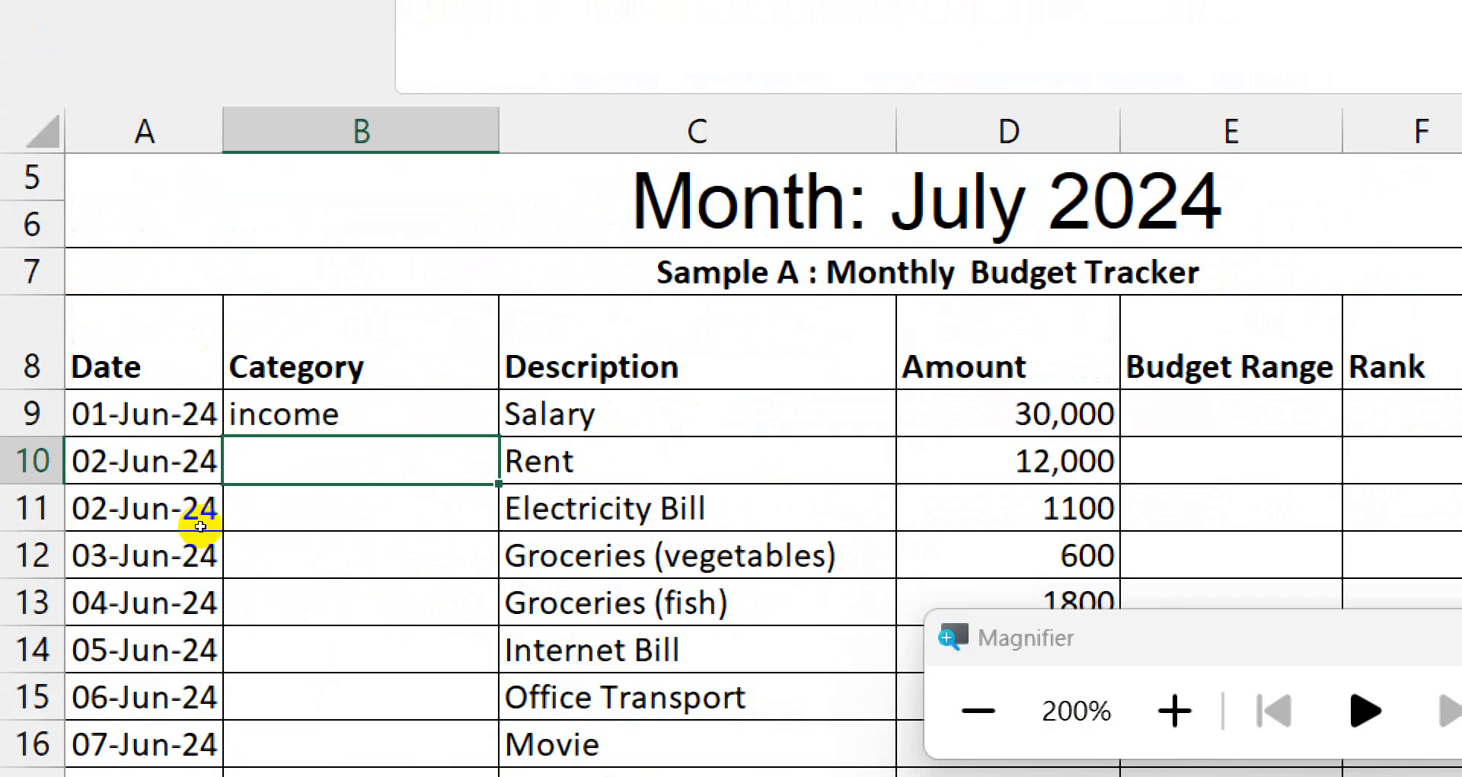
key(Up)
text(housing)
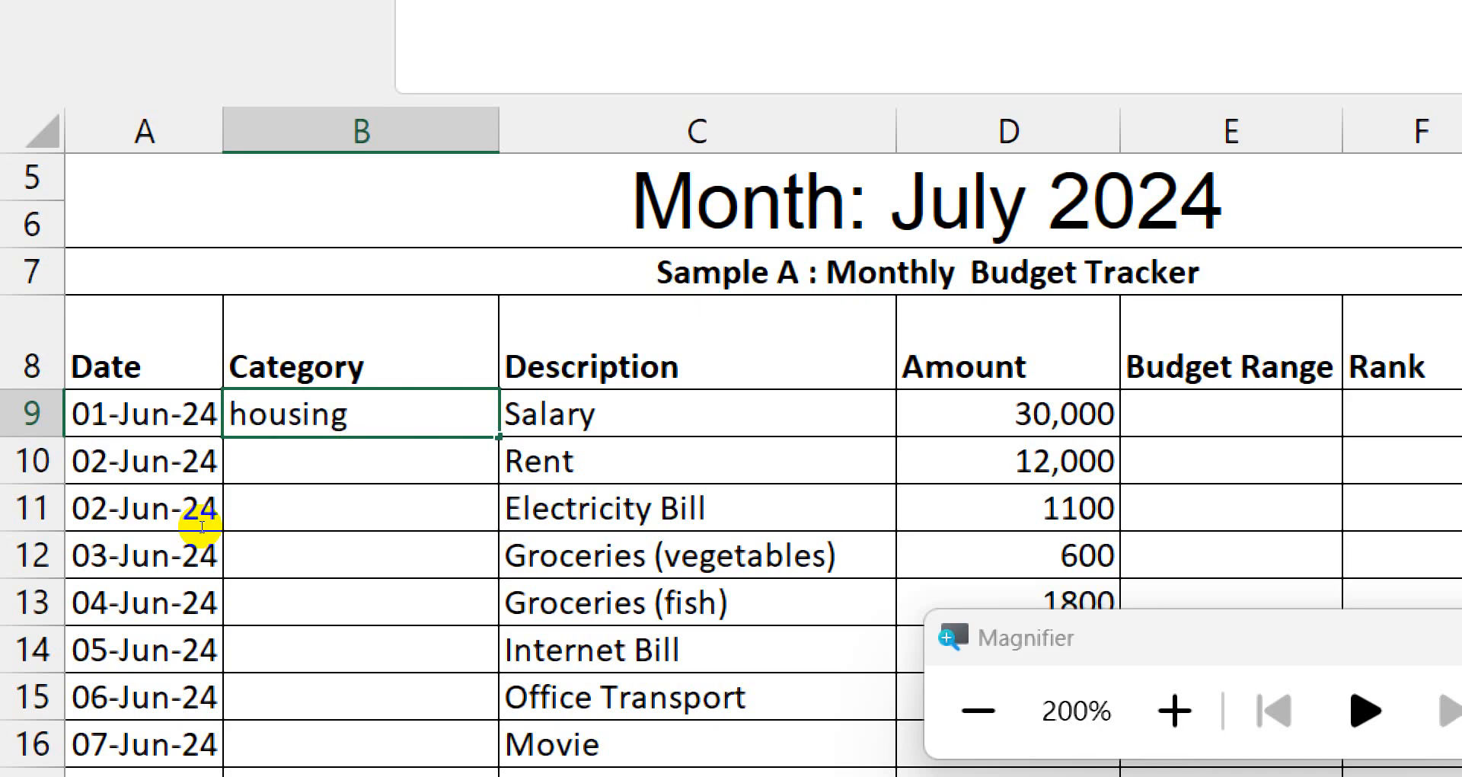
key(Return)
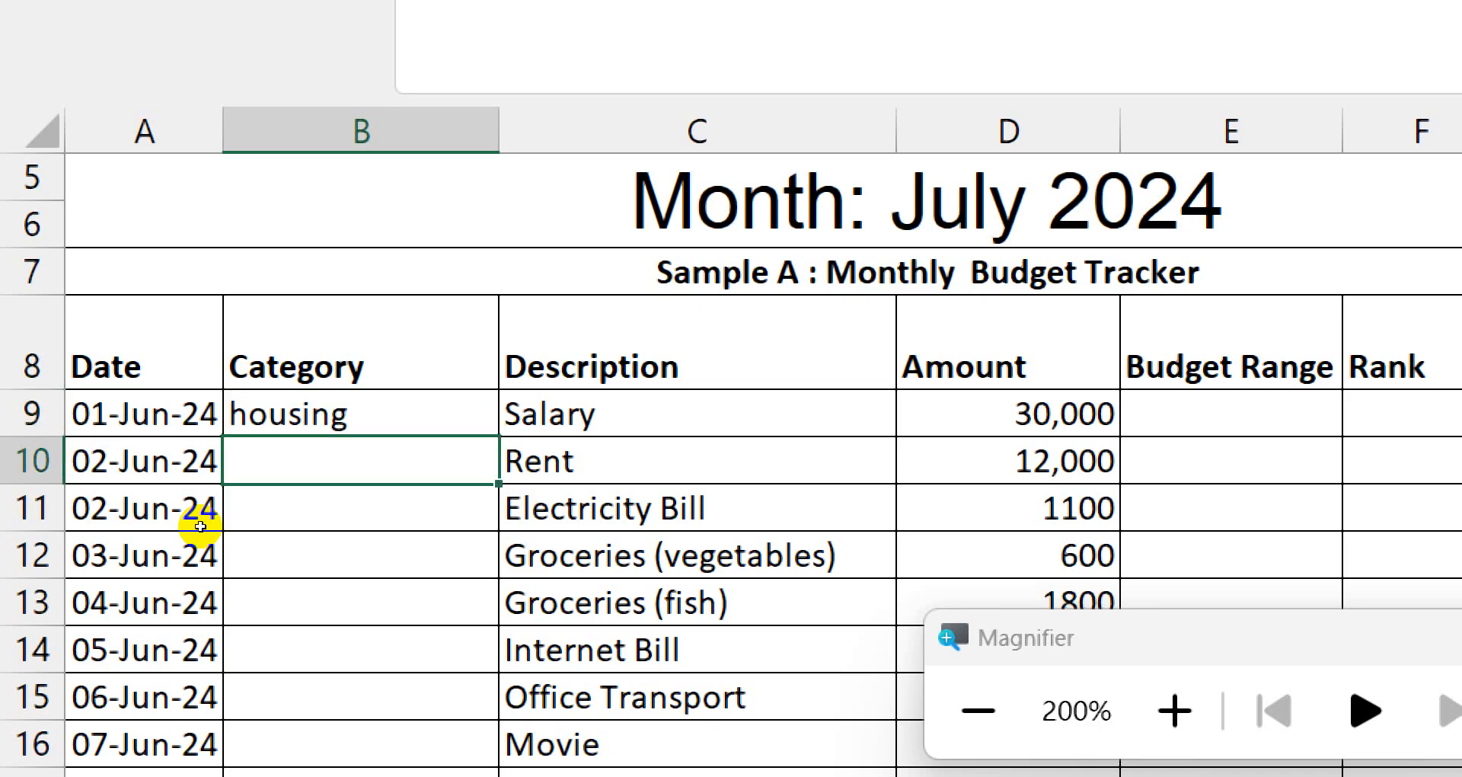
Try to enter travel in cell B9 to test the rule, and cancel the entry.
key(Up)
text(tra)
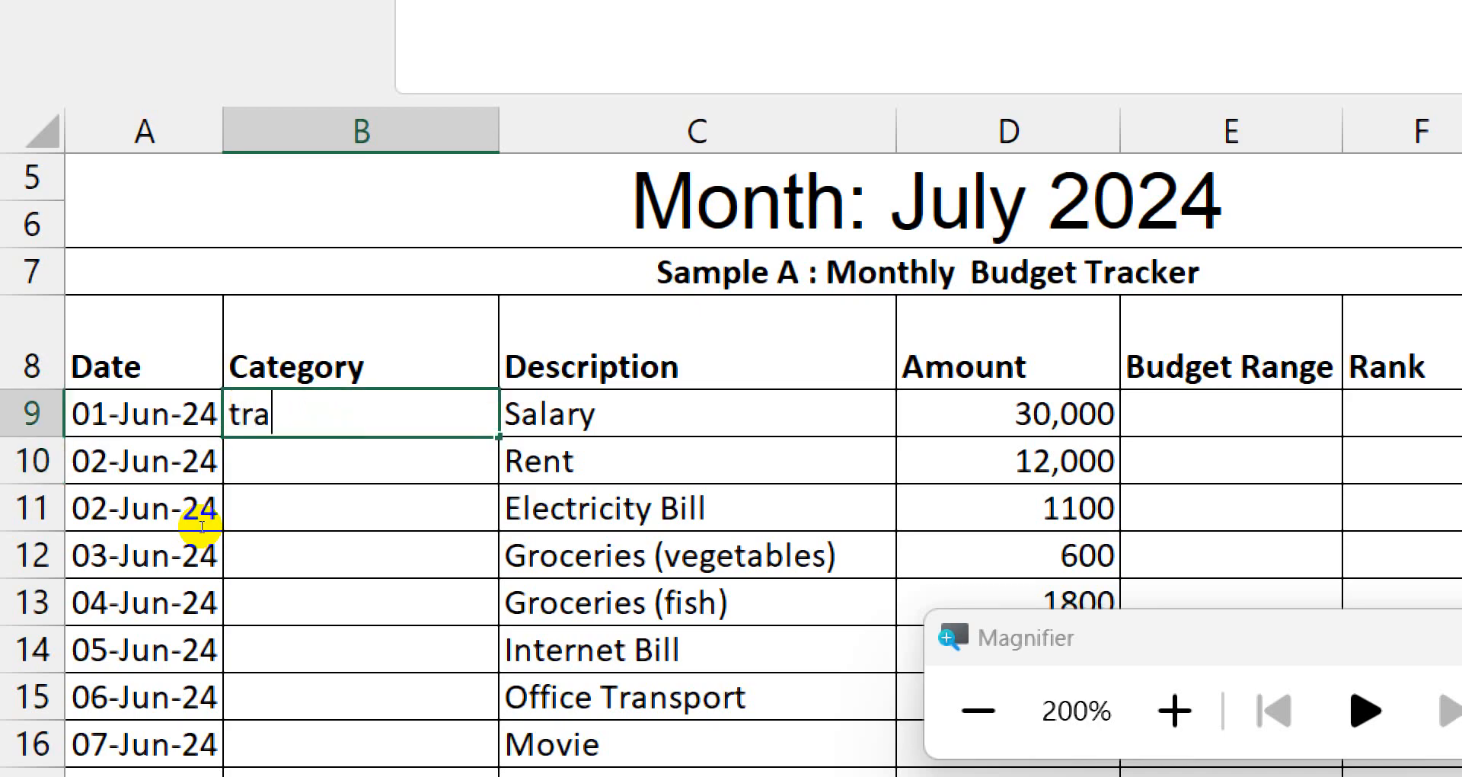
text(vel)
key(Return)
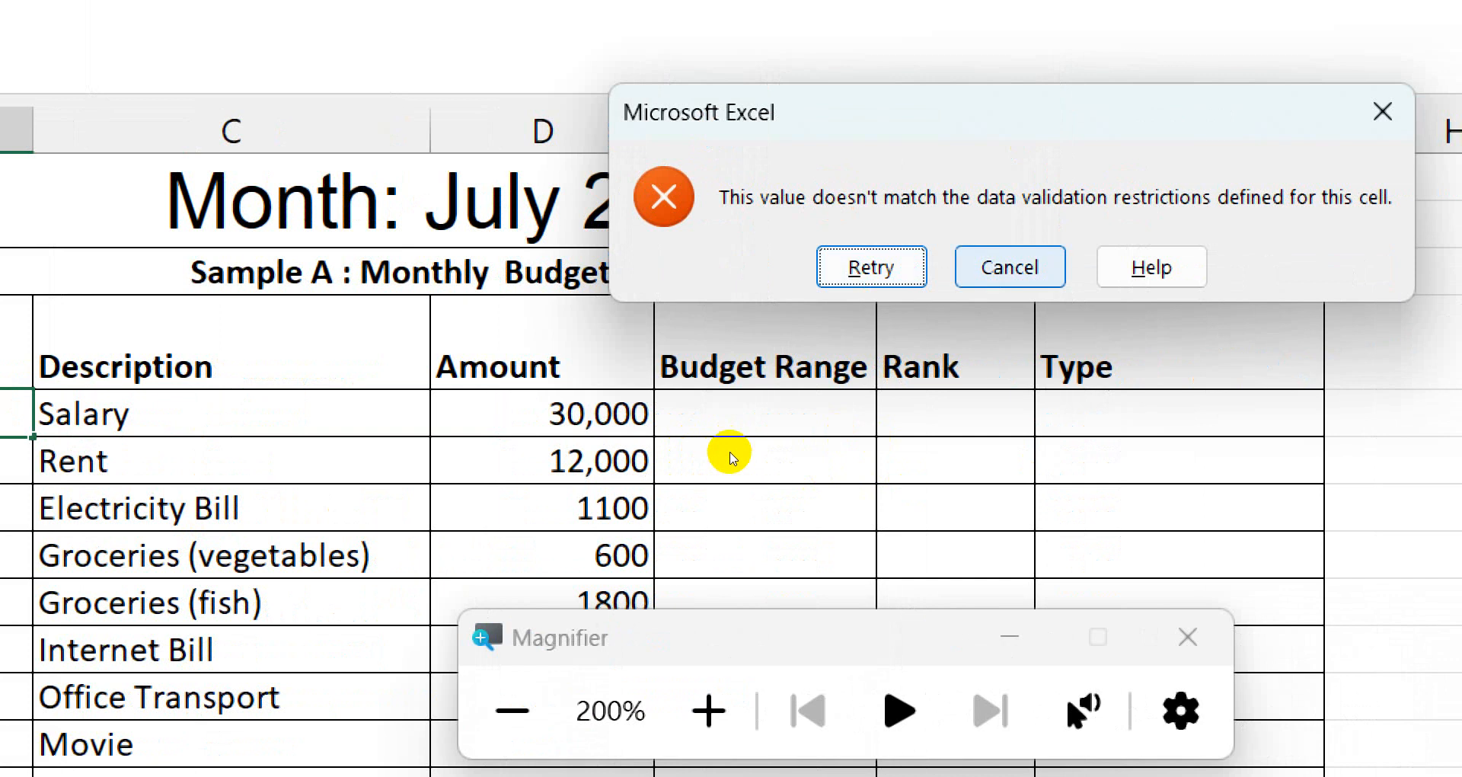
click(729, 452)
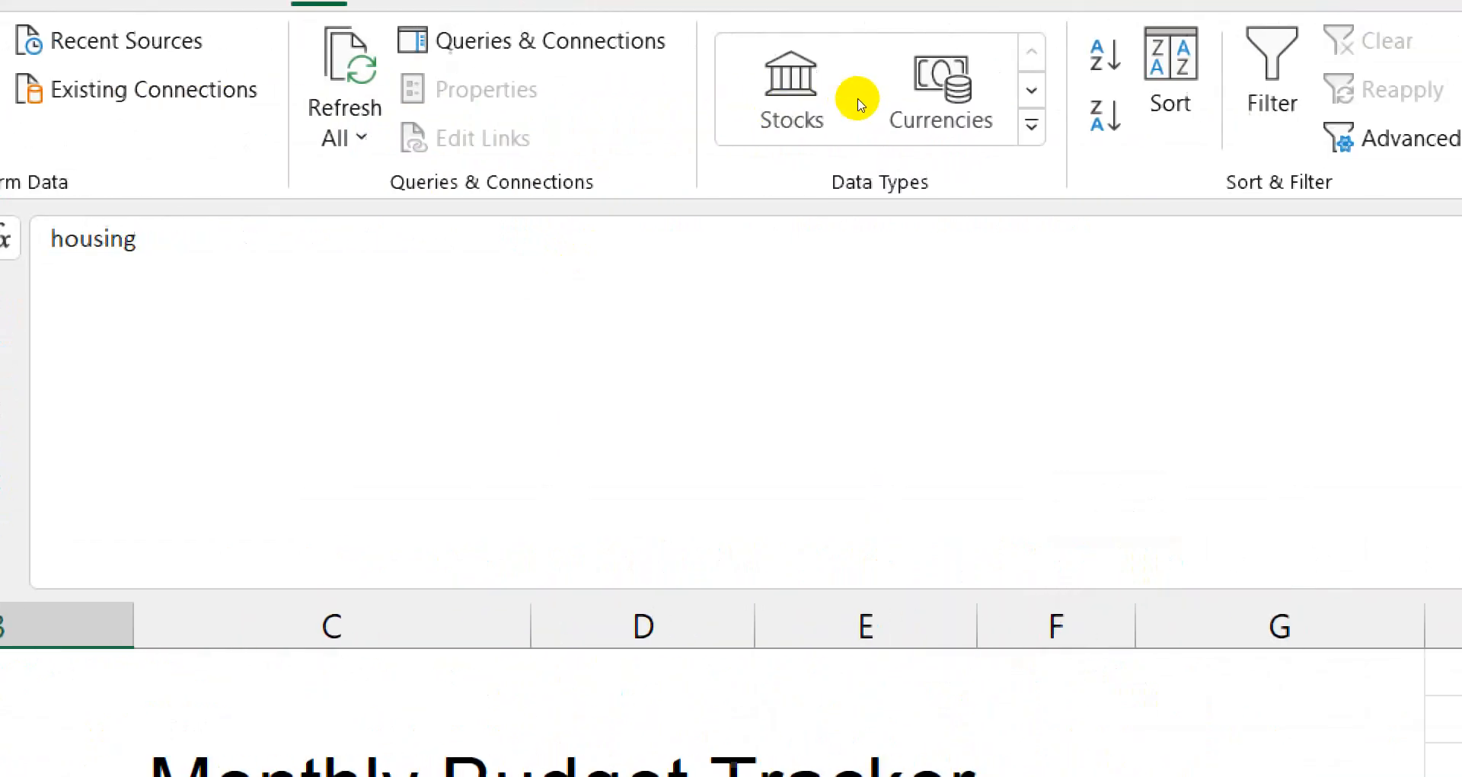
Reopen B9's data validation and extend the OR formula with the condition b9="utiliites", removing the closing parenthesis.
click(1377, 138)
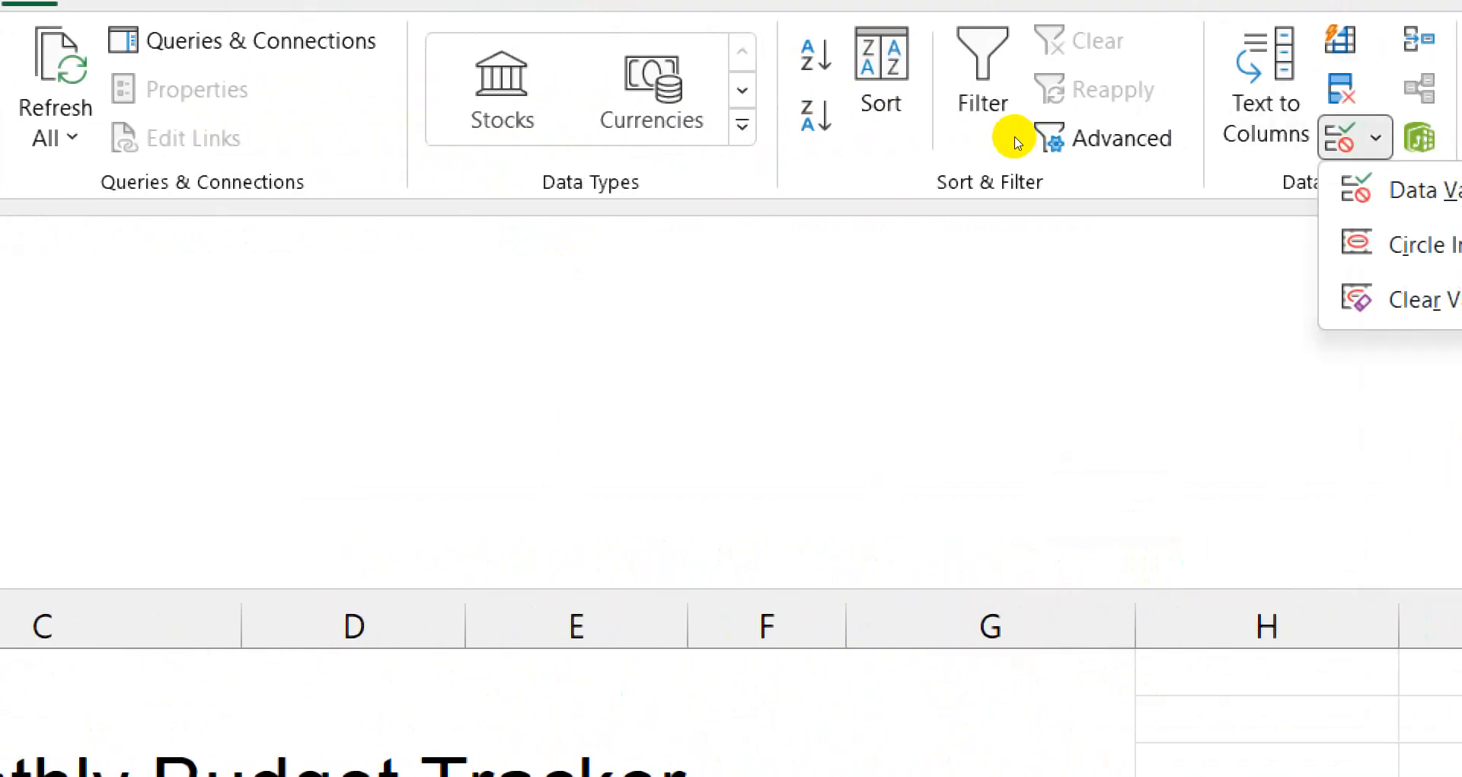
click(1375, 244)
click(1376, 137)
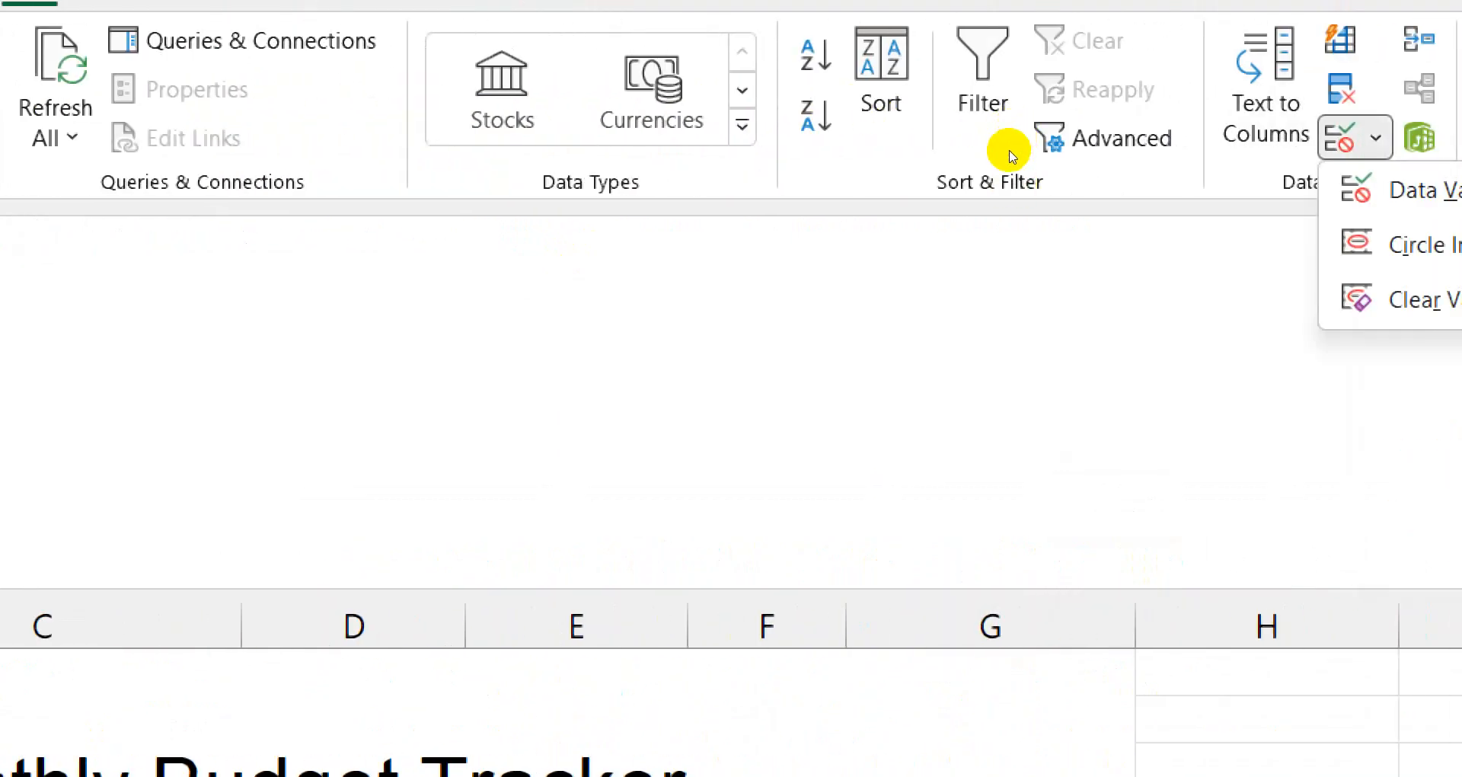
click(1375, 189)
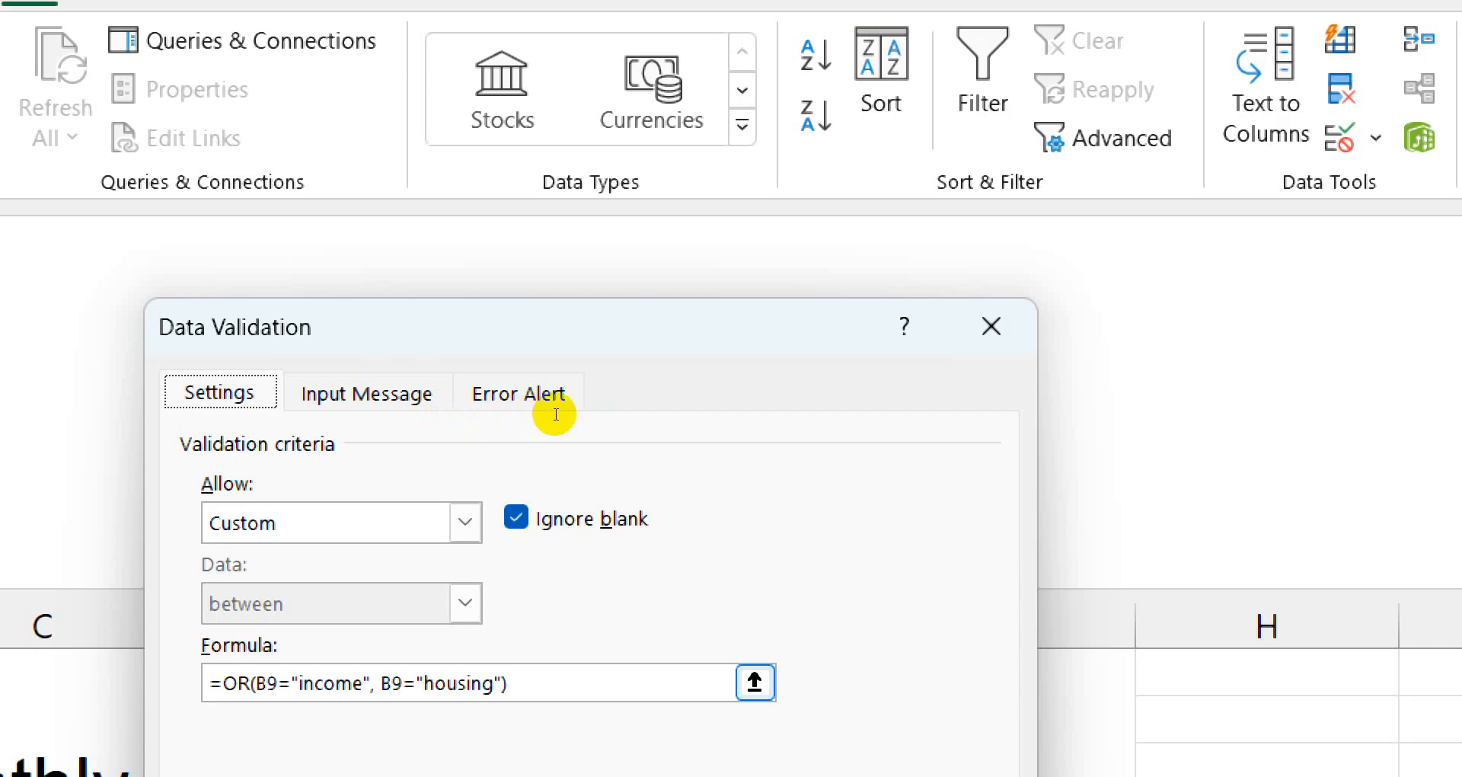
click(596, 415)
key(BackSpace)
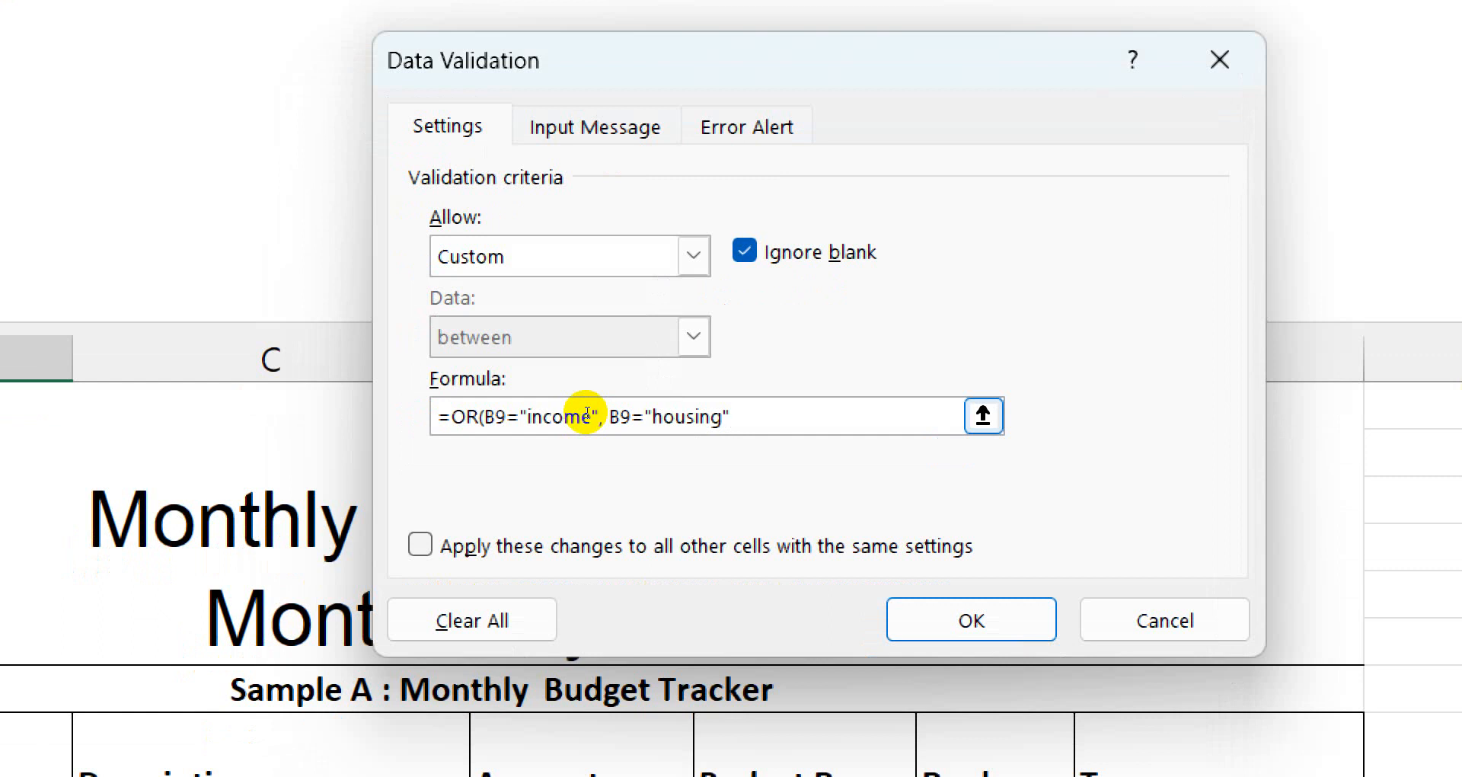
text(, o)
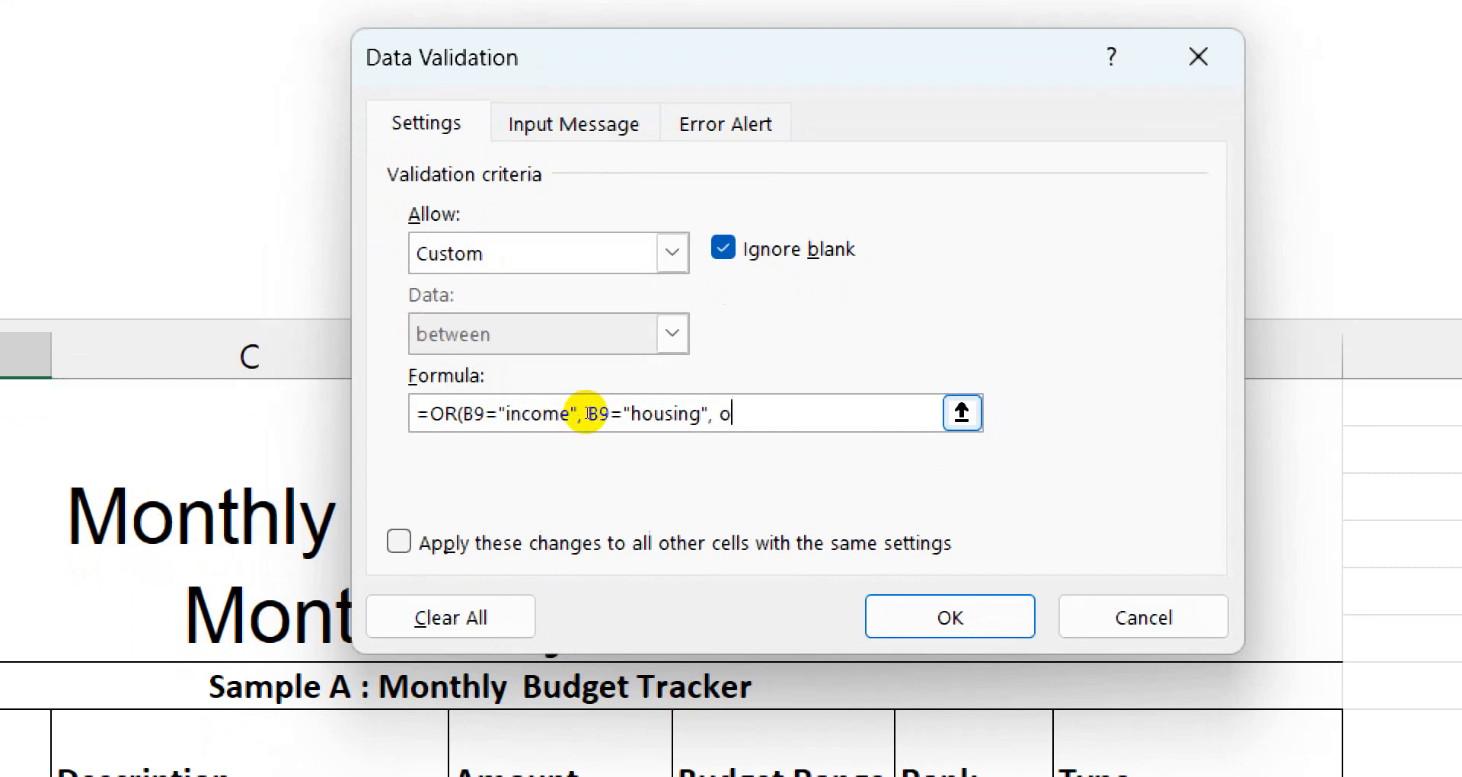
key(BackSpace)
text(b9=)
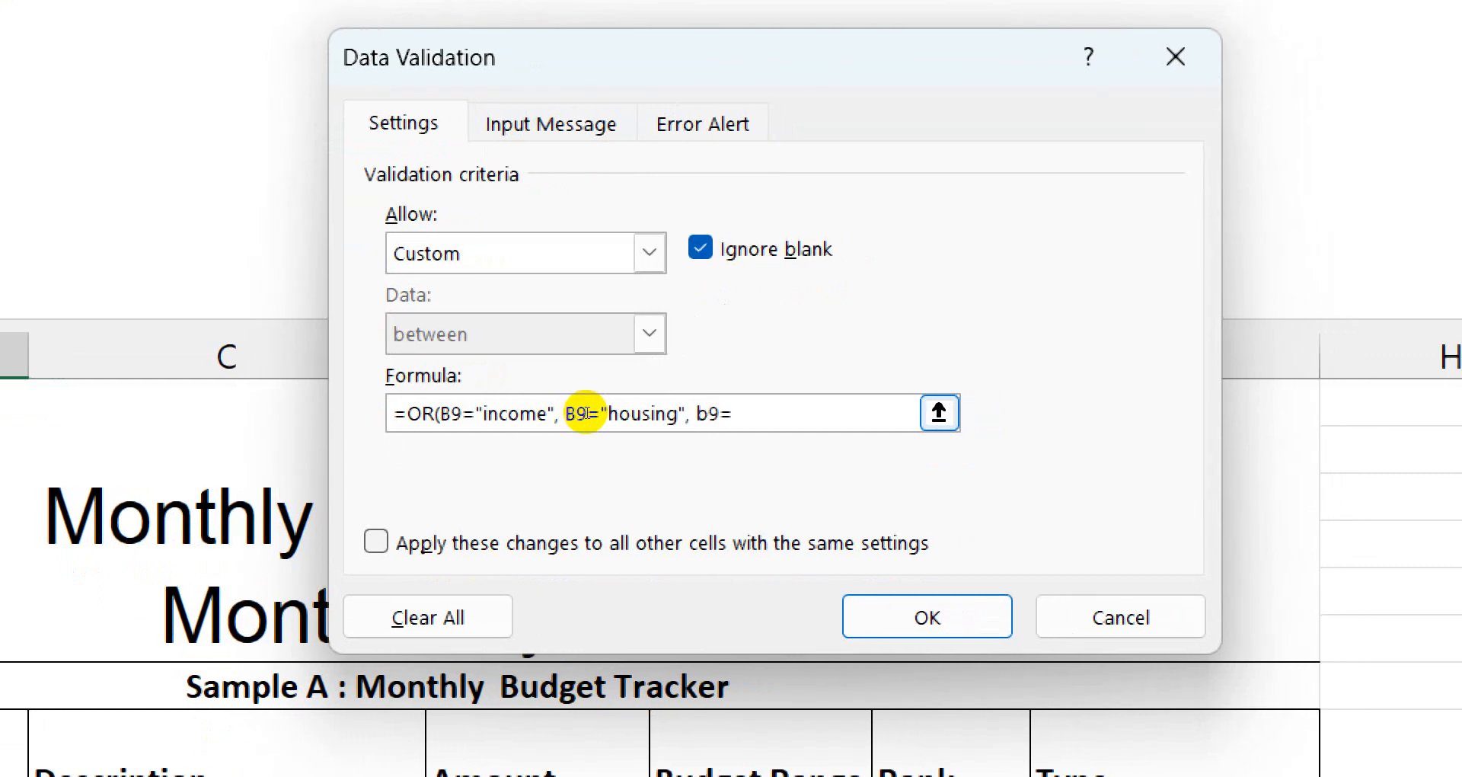
text(")
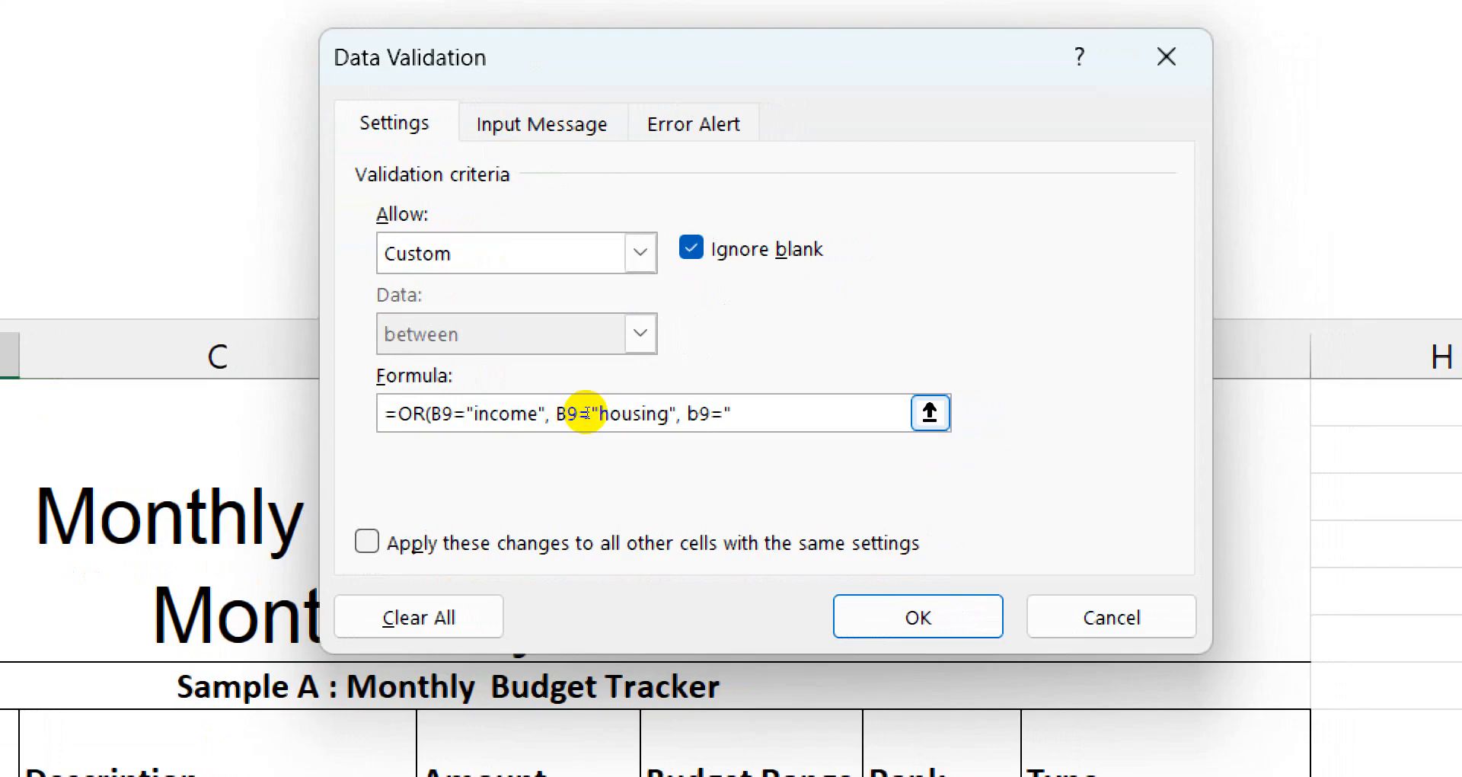
text(ut)
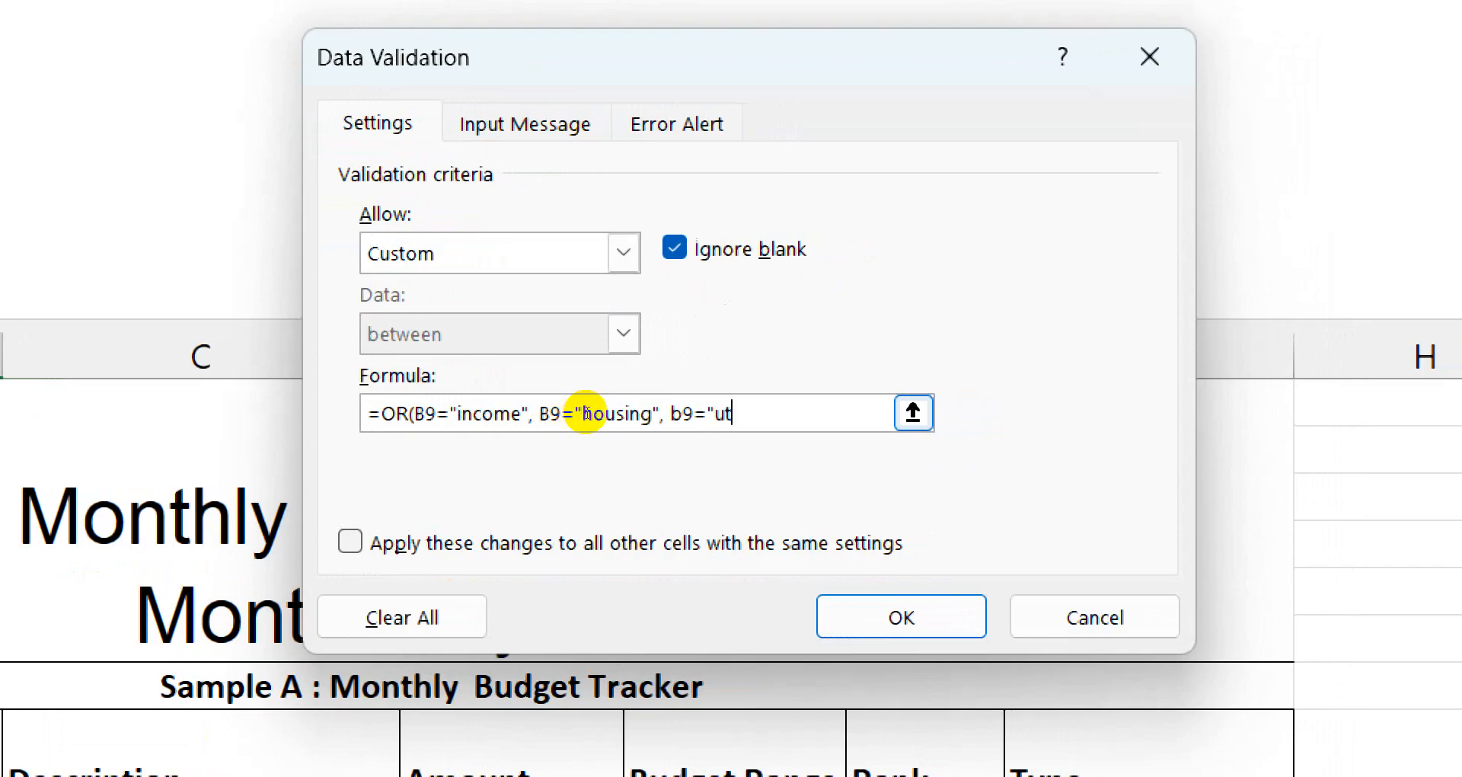
text(ilii)
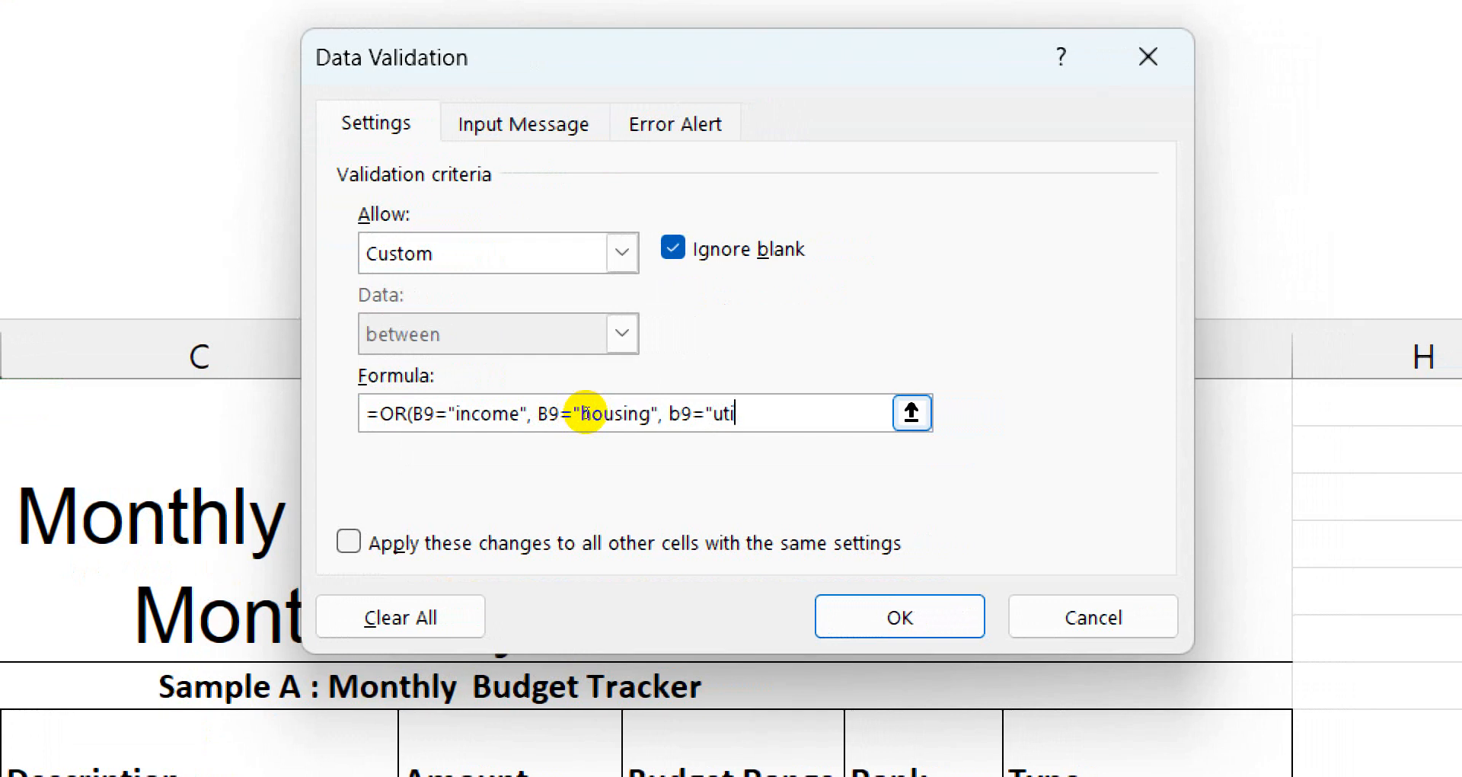
text(tes")
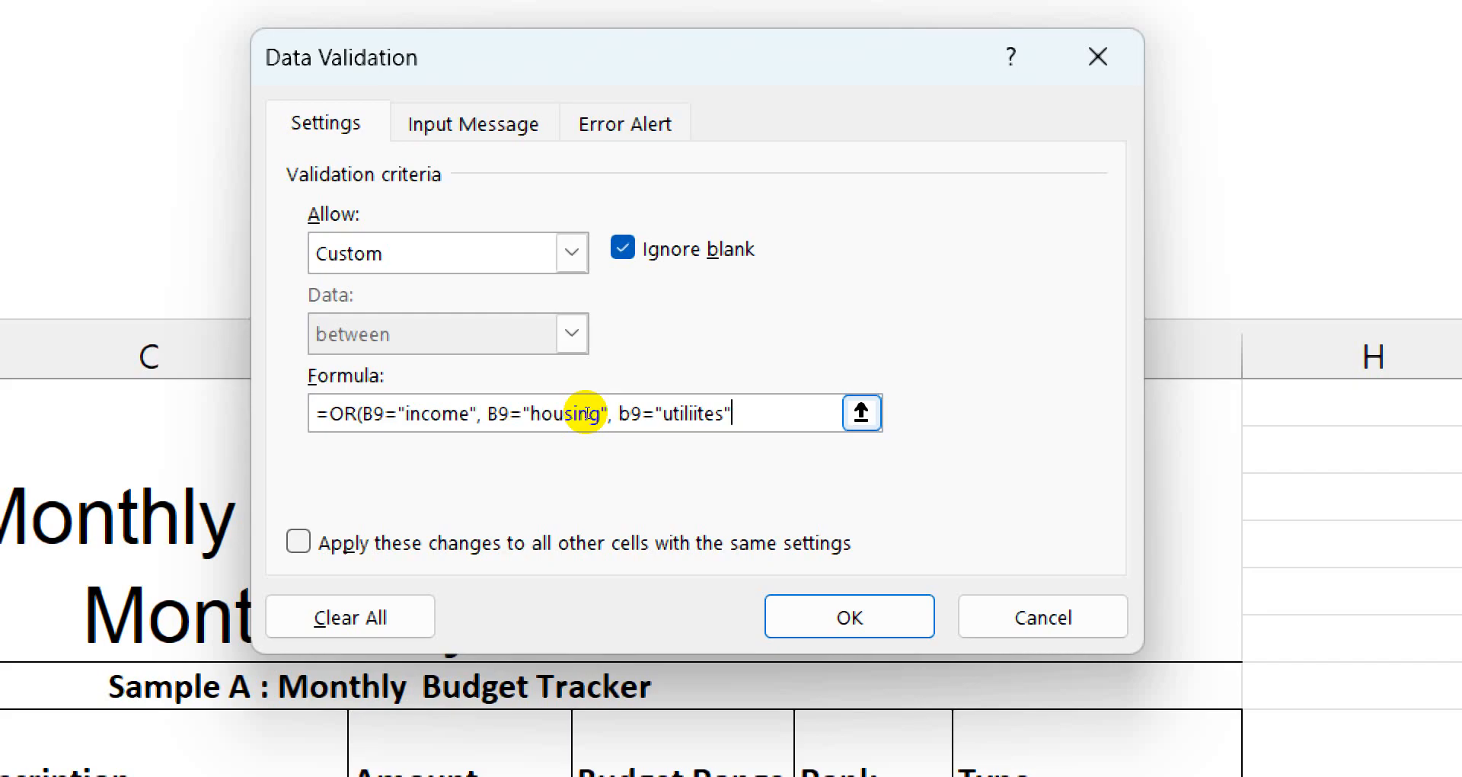
Add the condition b9="food" to the OR validation formula.
text(,)
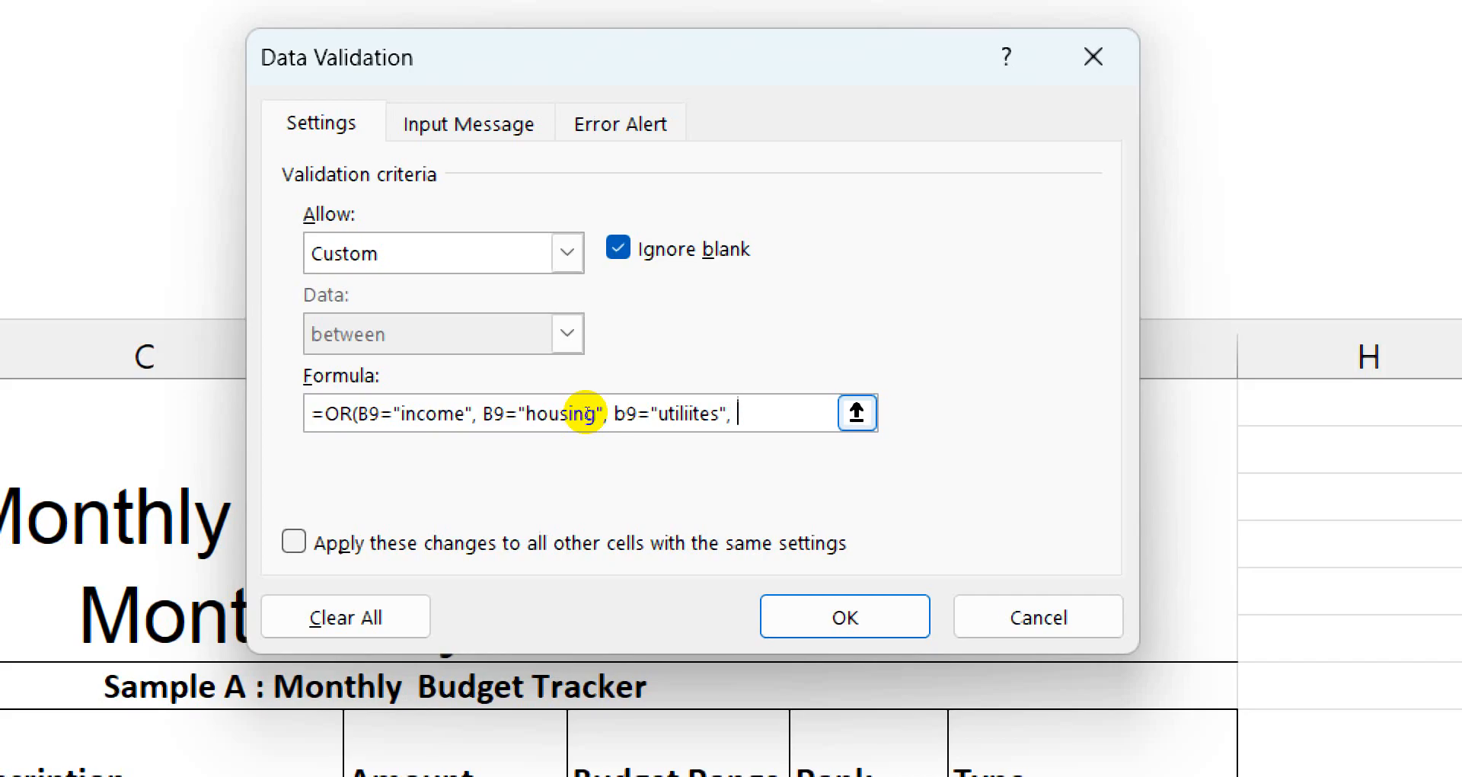
text( b9=)
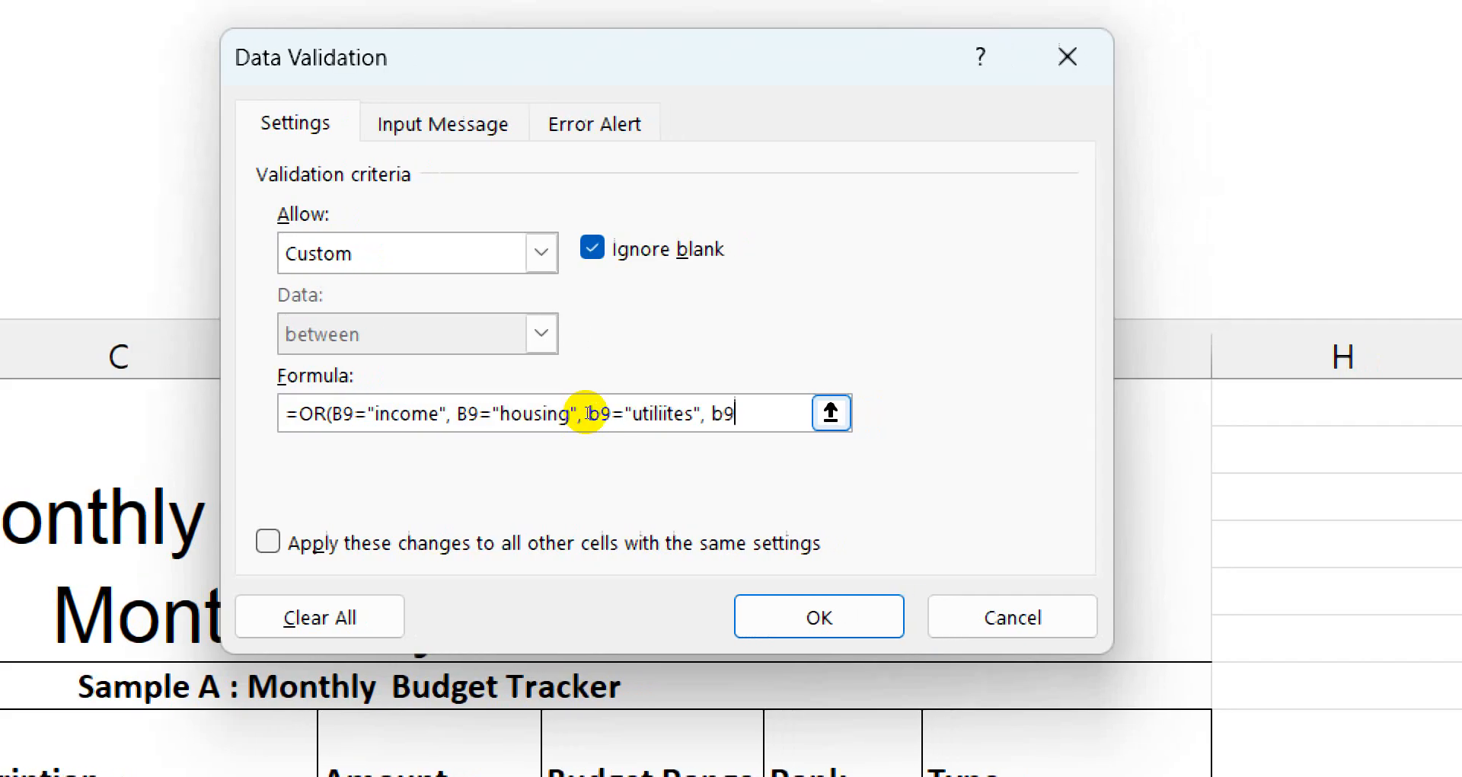
text(")
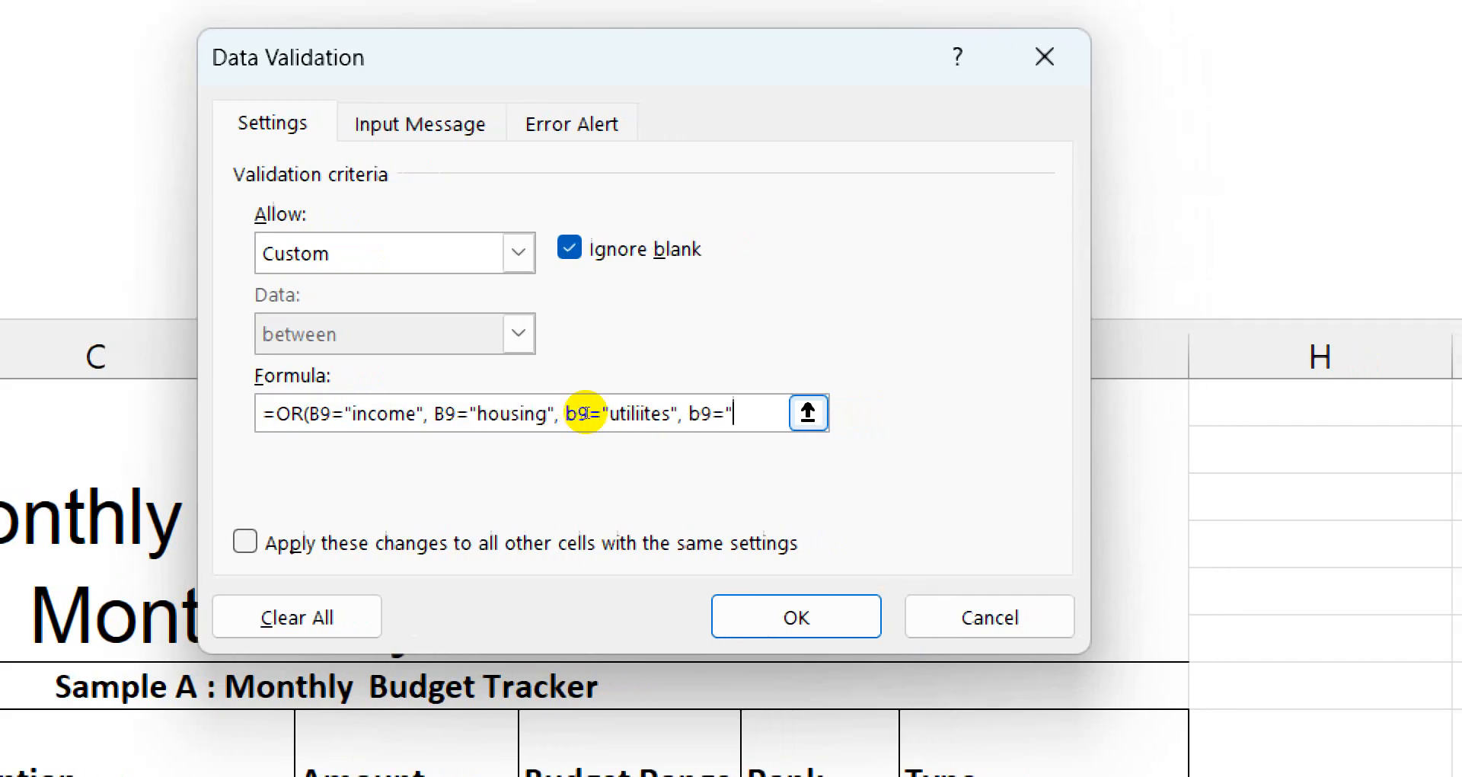
text(food)
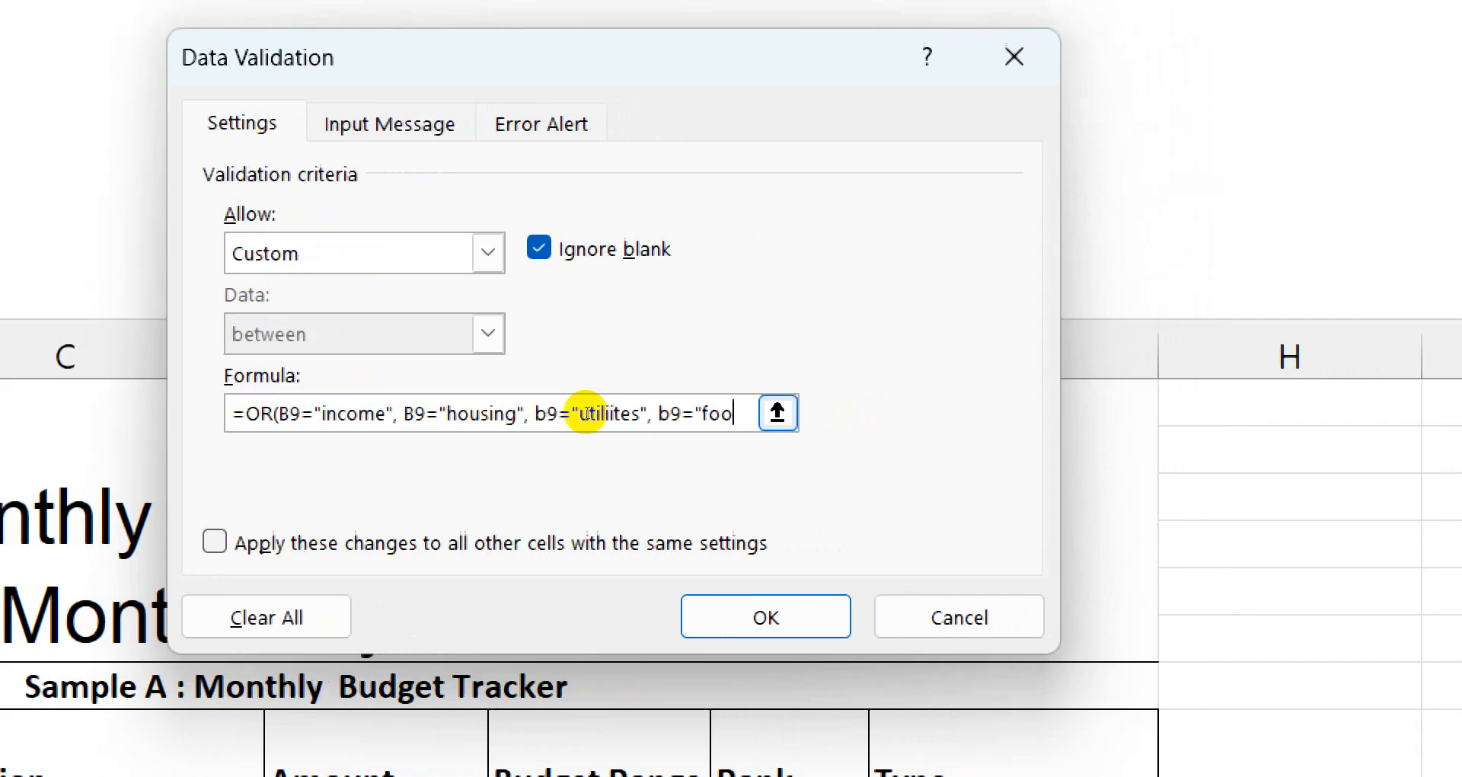
text(")
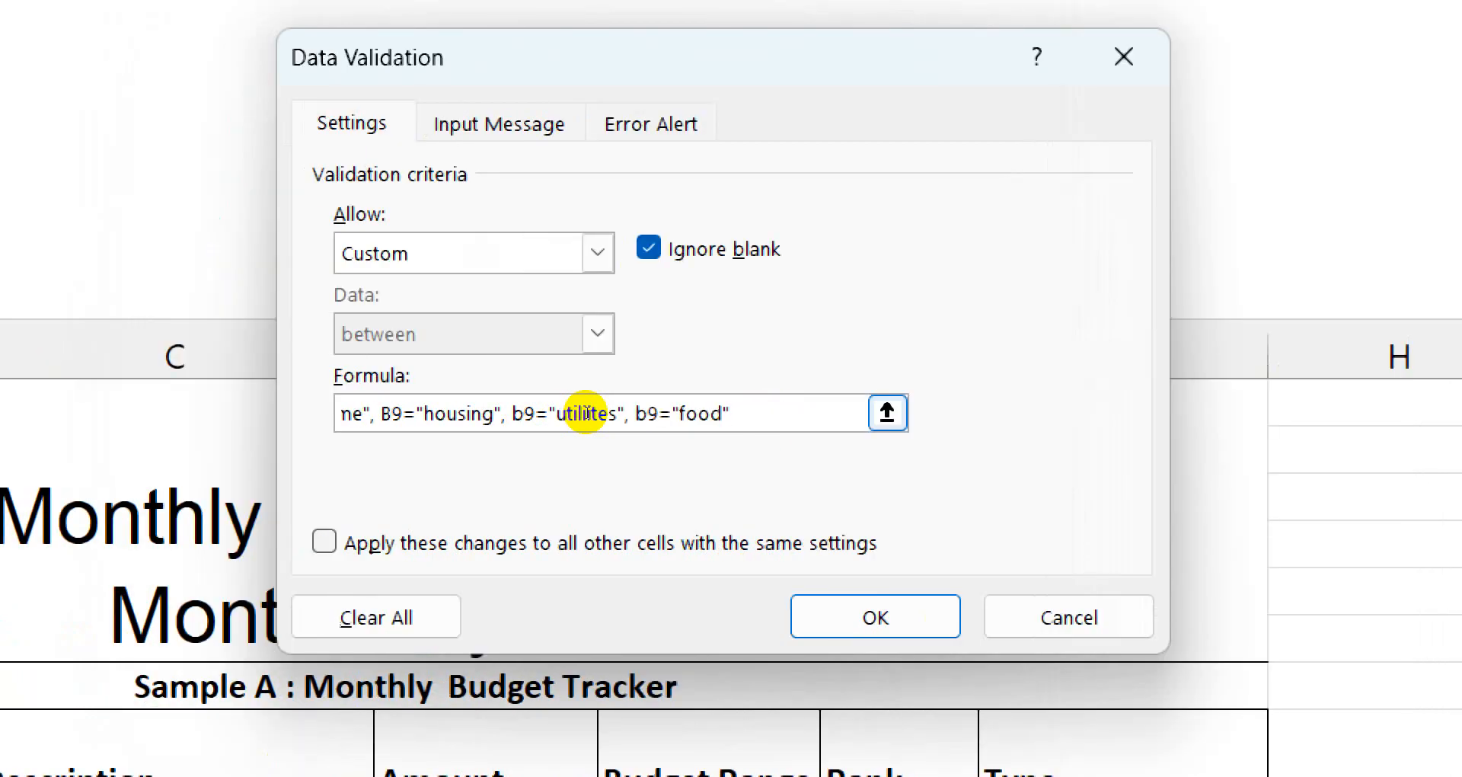
Add the condition b9="transport" to the OR validation formula.
text(,b9=)
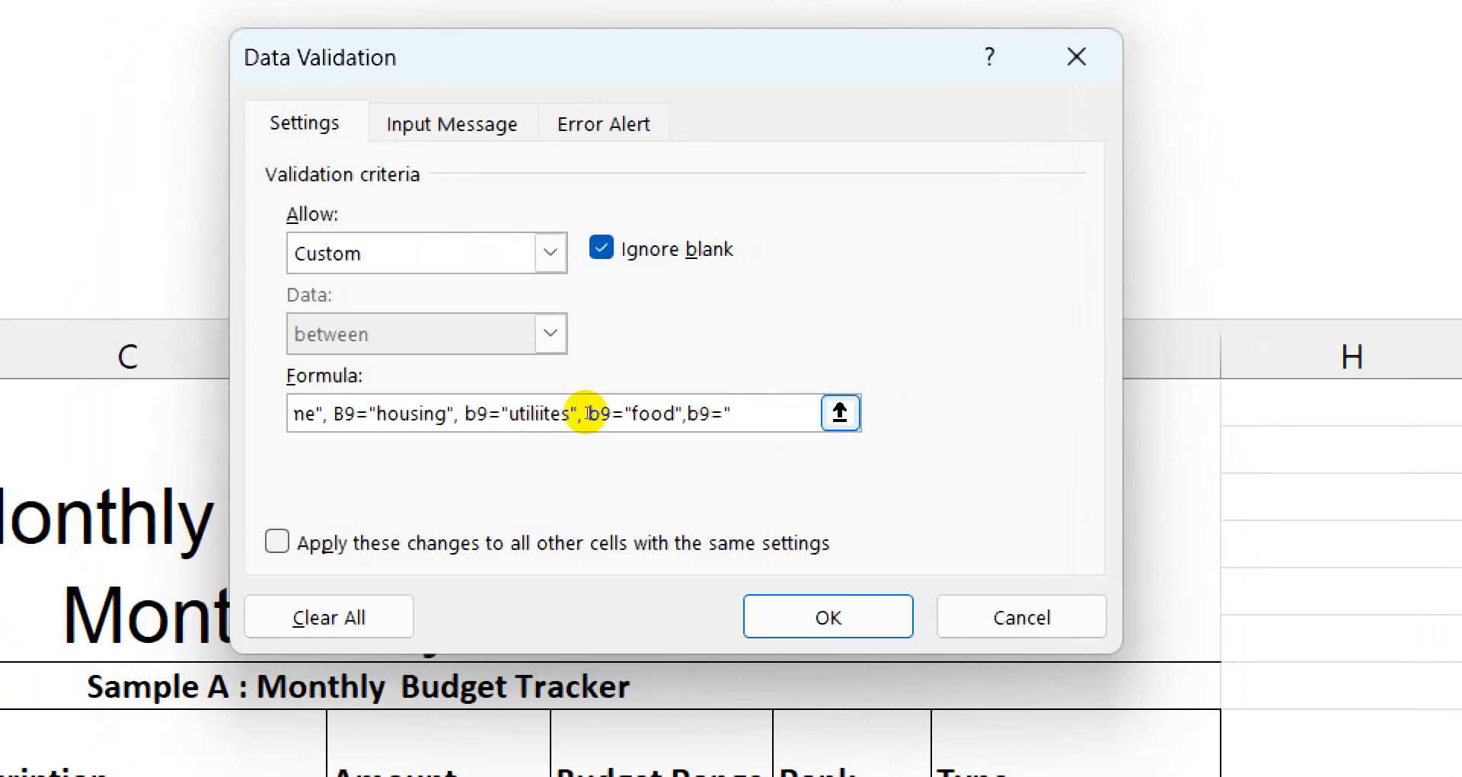
text("transp)
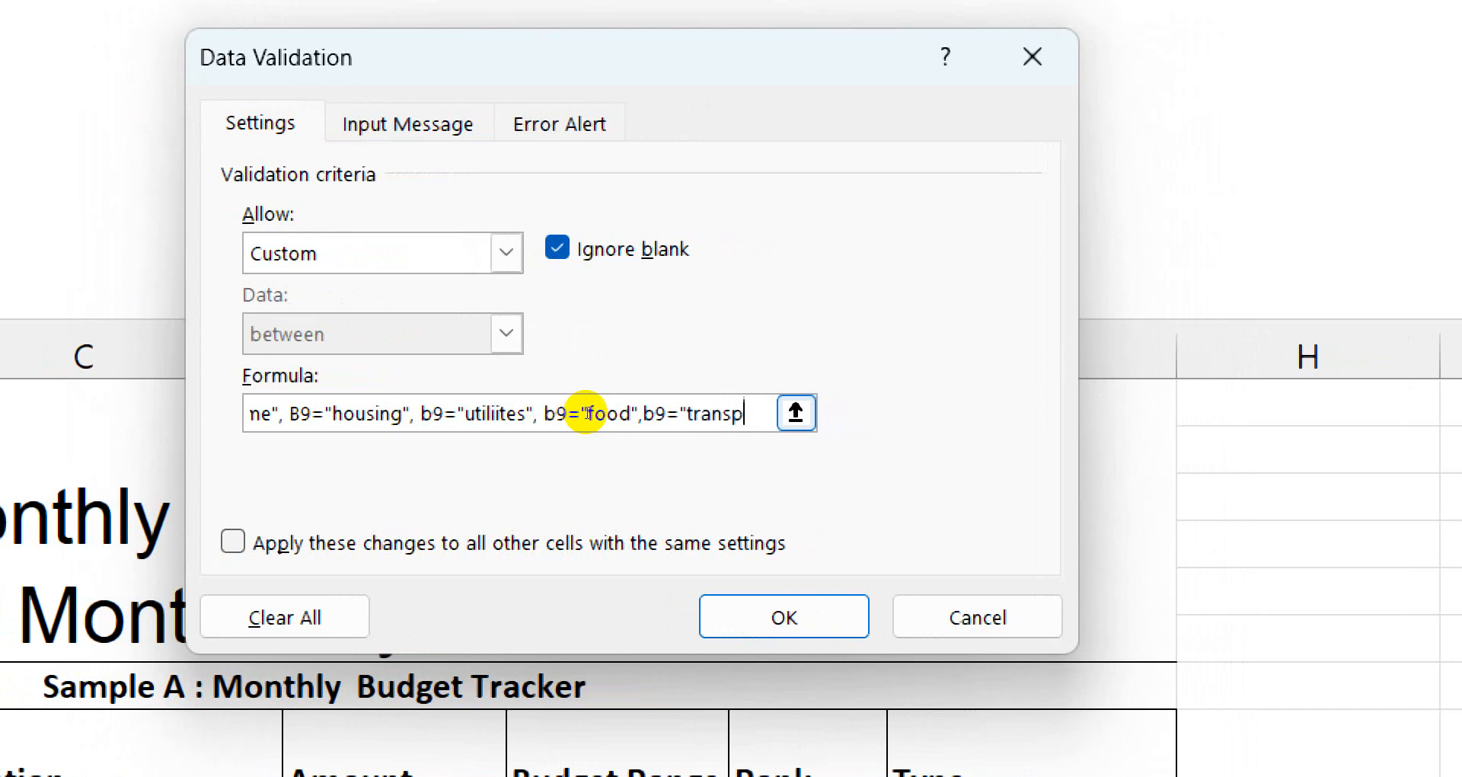
text(ort)
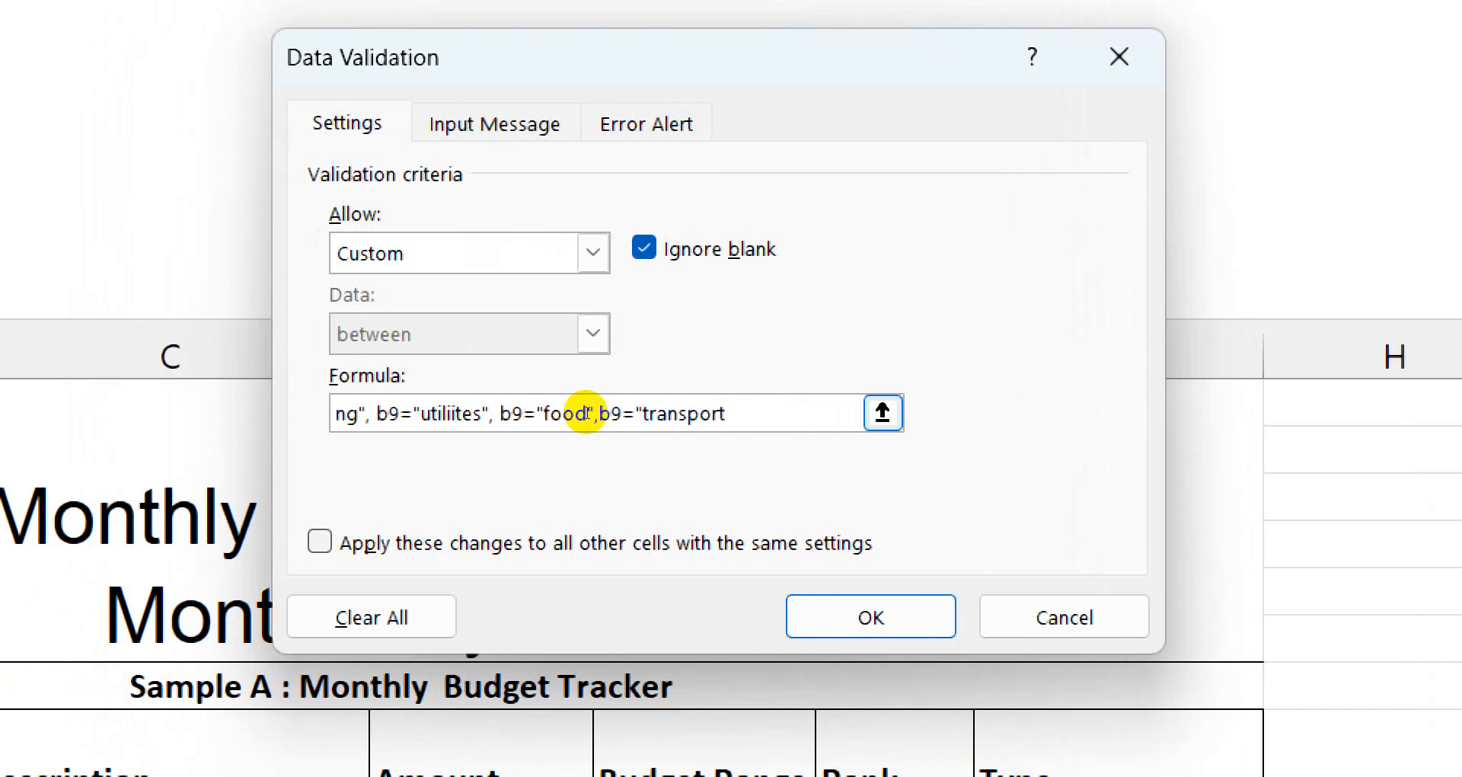
text(")
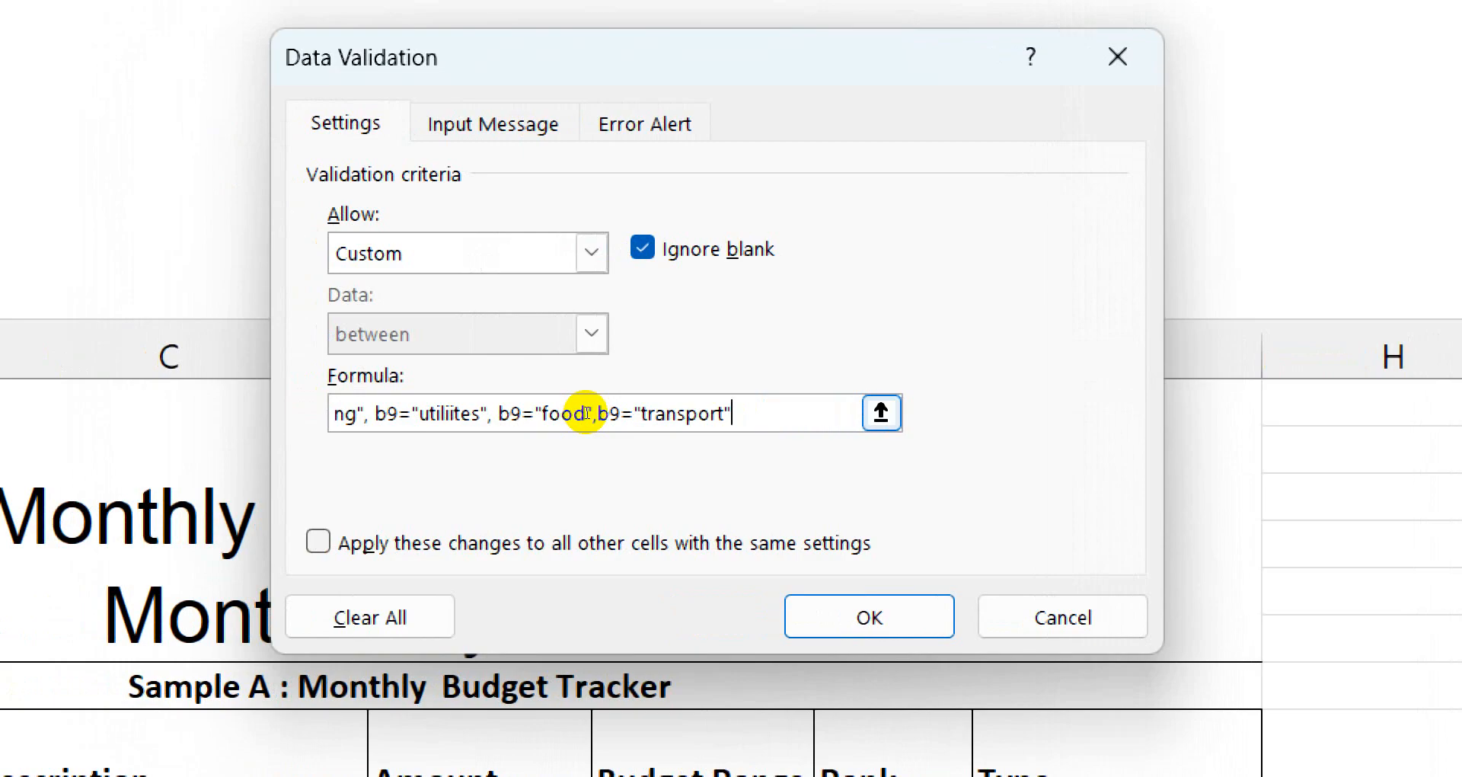
Add the condition b9="entertainment" to the OR validation formula.
text(,b9=)
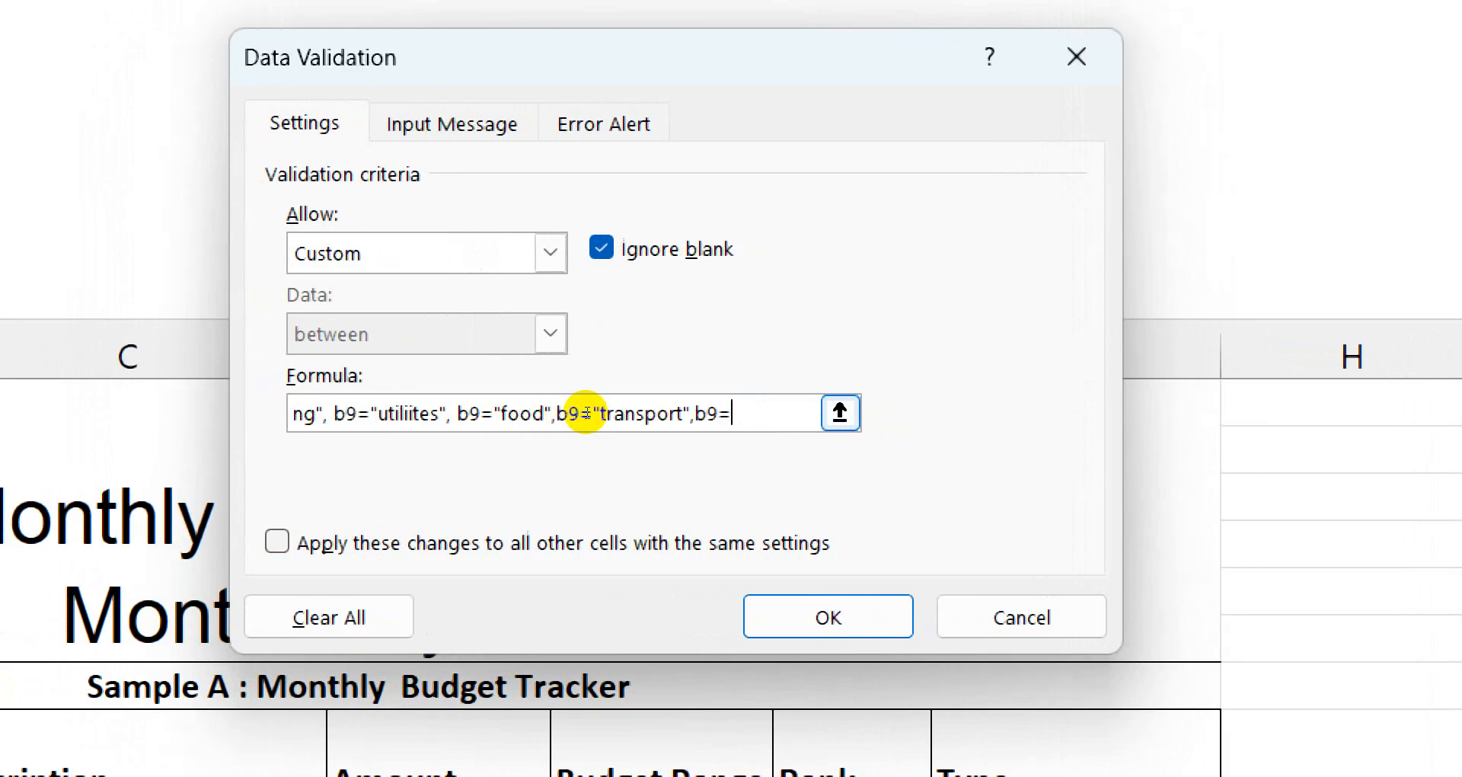
text("e)
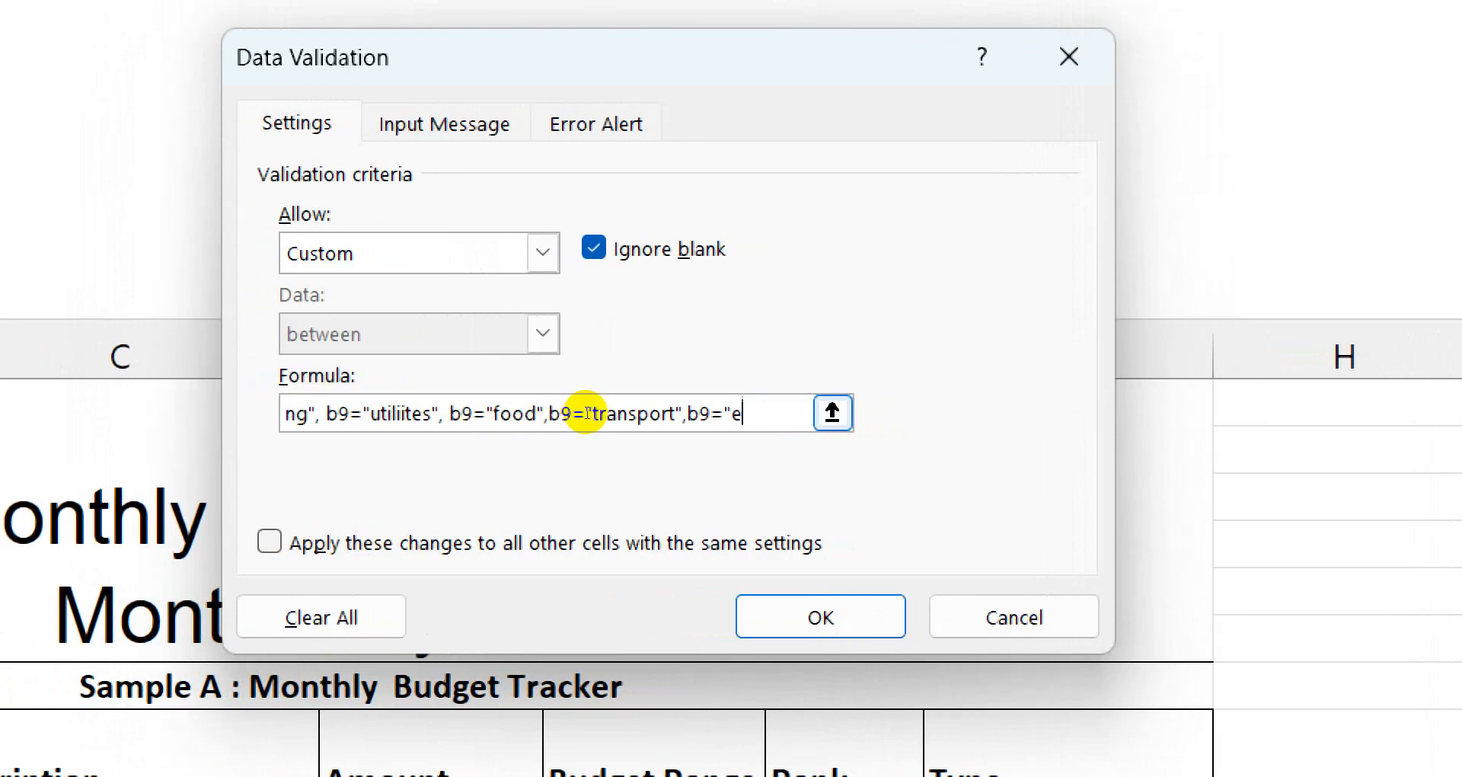
text(ntert)
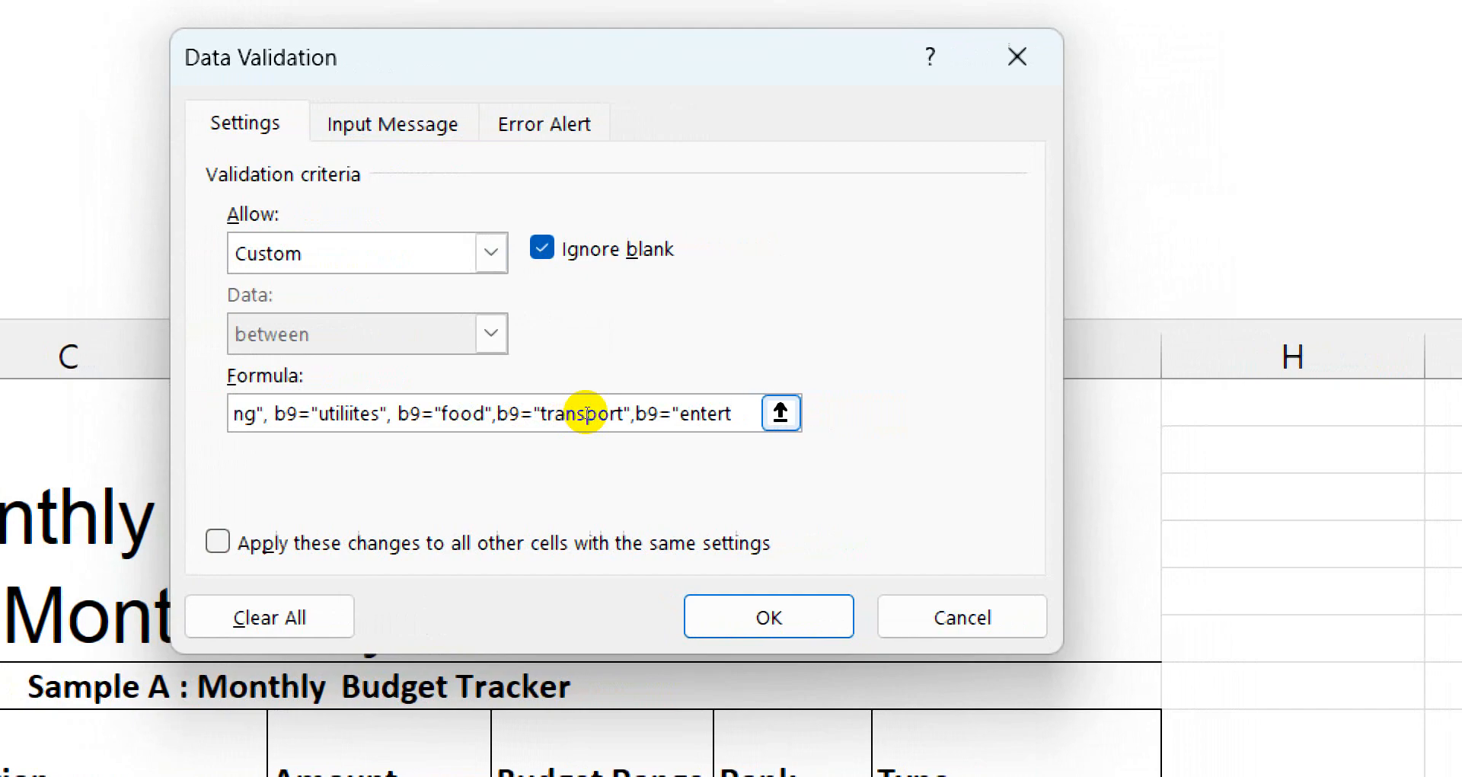
text(ainment)
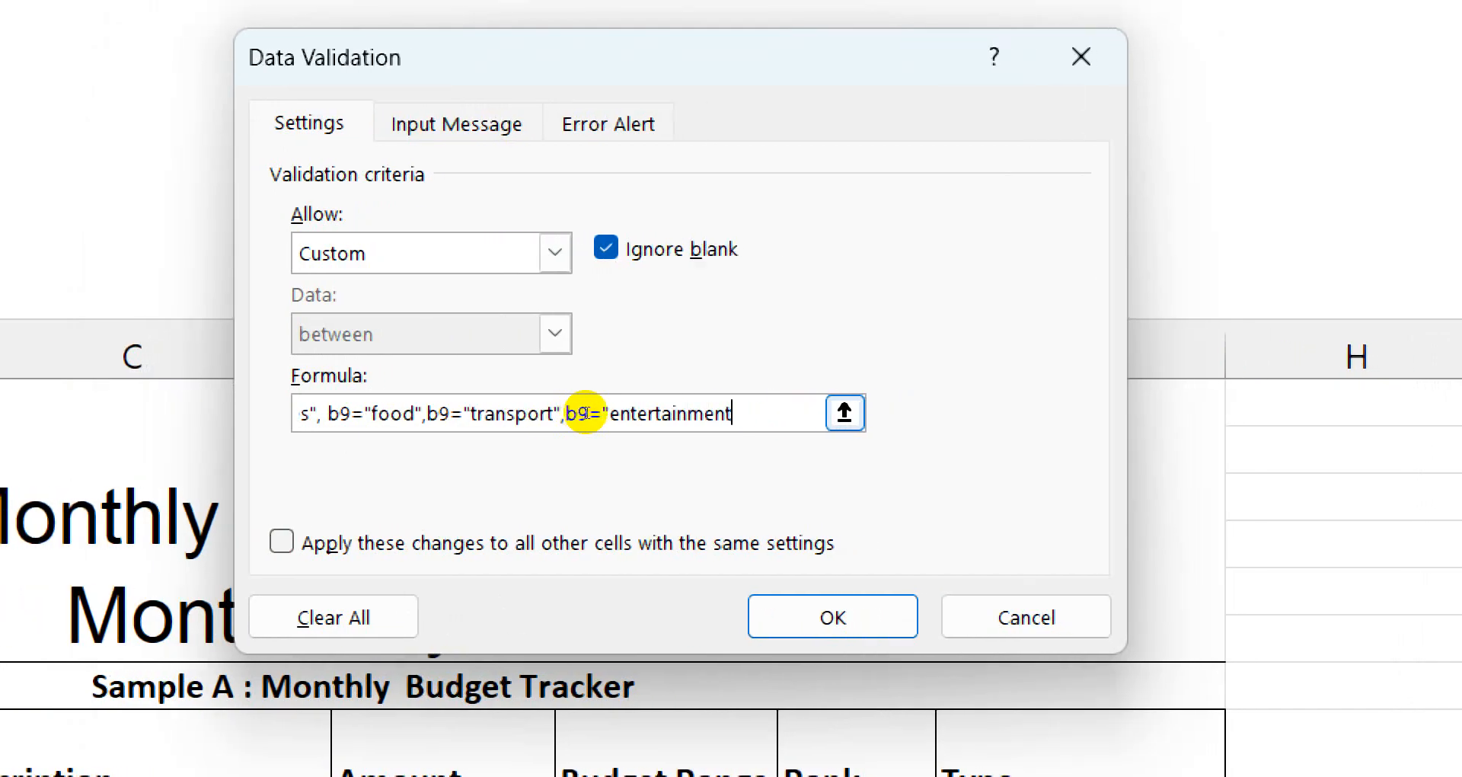
text(",b)
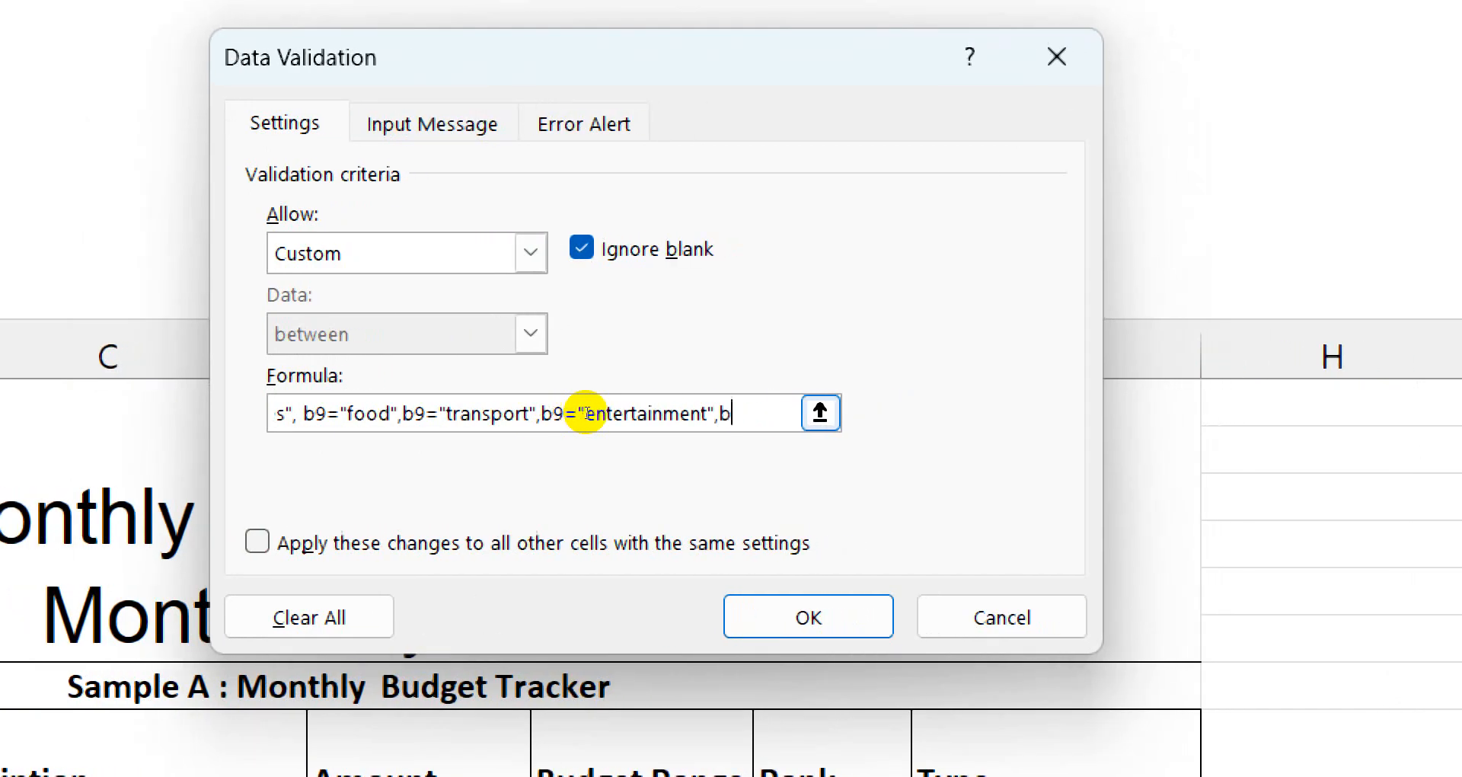
Remove the unfinished condition after b9="entertainment", close the OR formula with a parenthesis, and apply the validation.
text(9=)
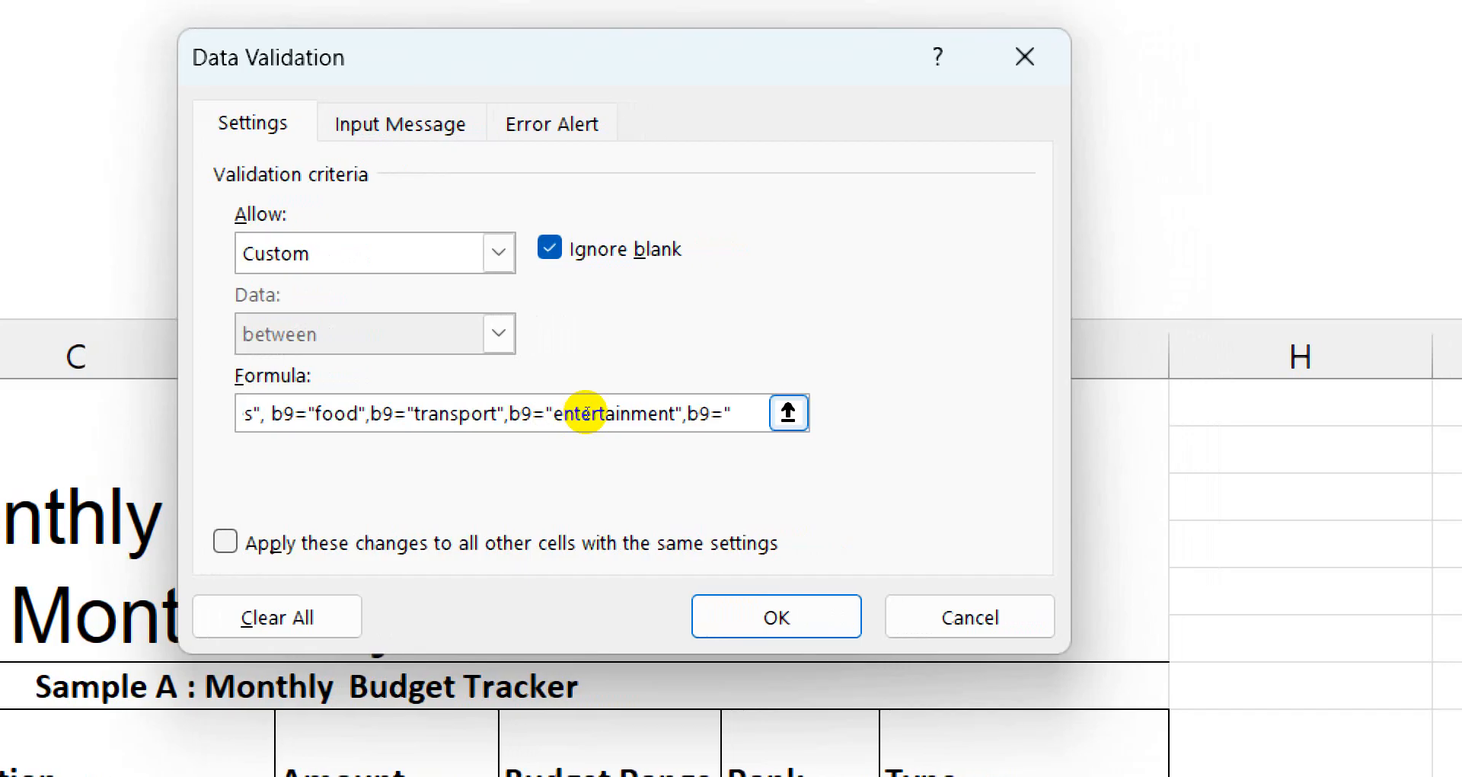
key(BackSpace)
key(BackSpace)
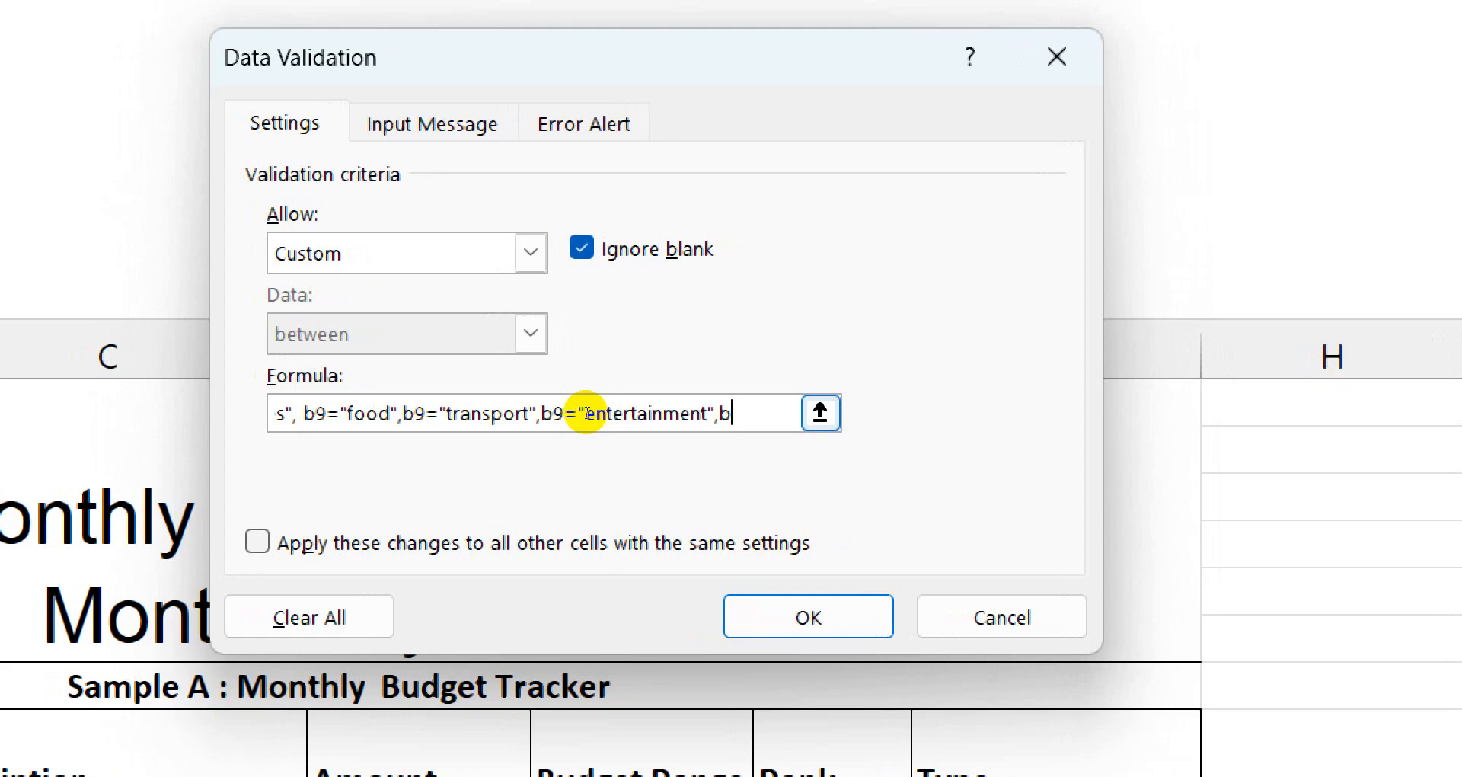
key(BackSpace)
key(BackSpace)
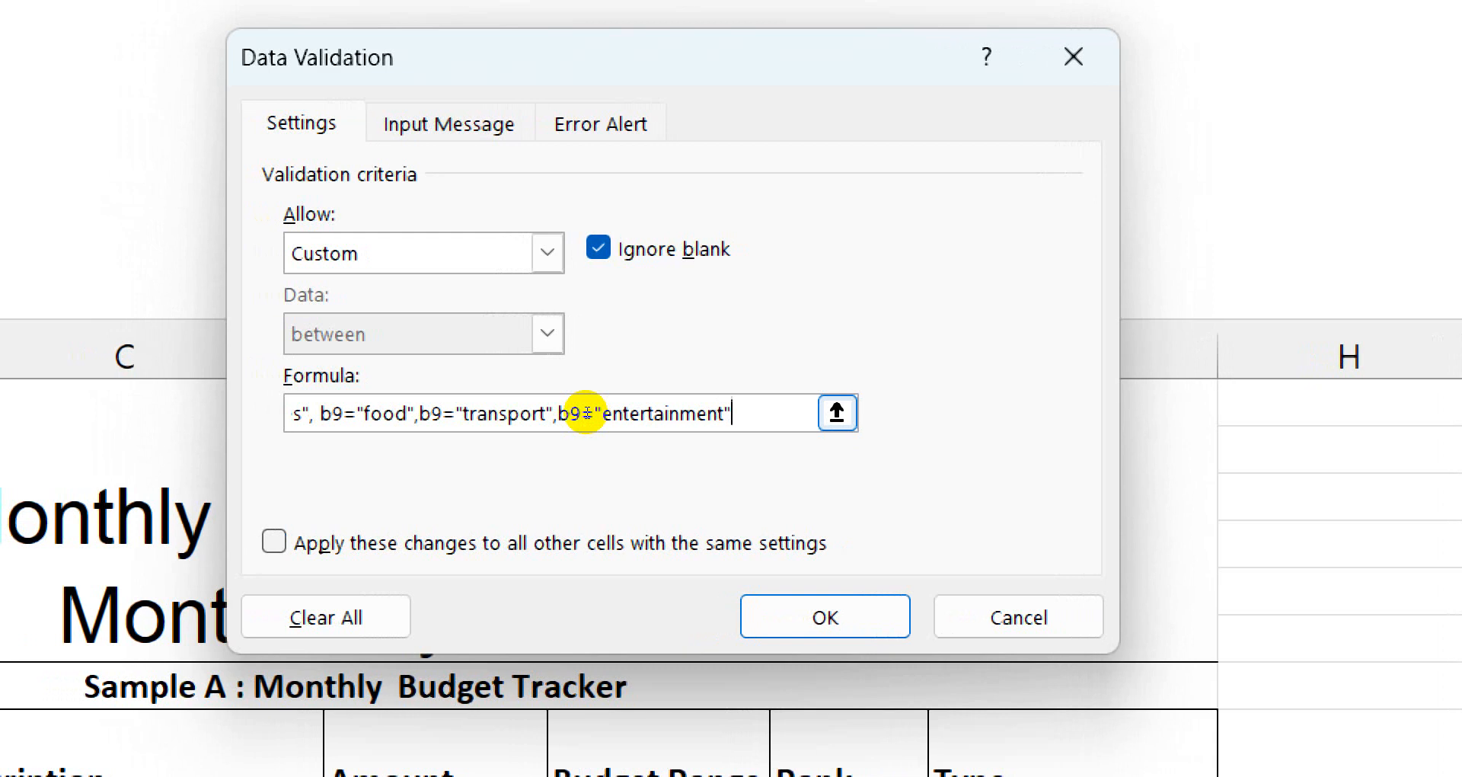
text())
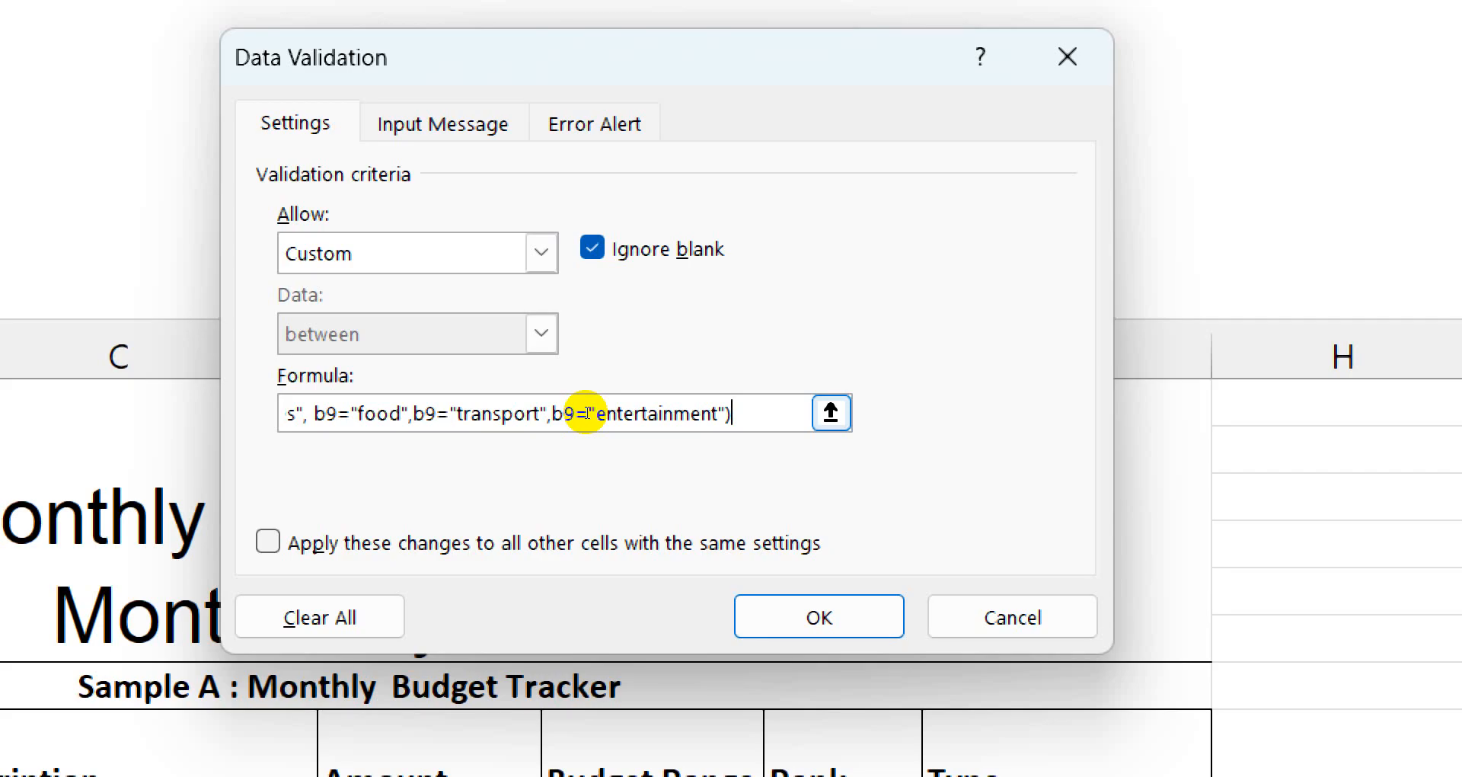
drag(444, 412, 363, 409)
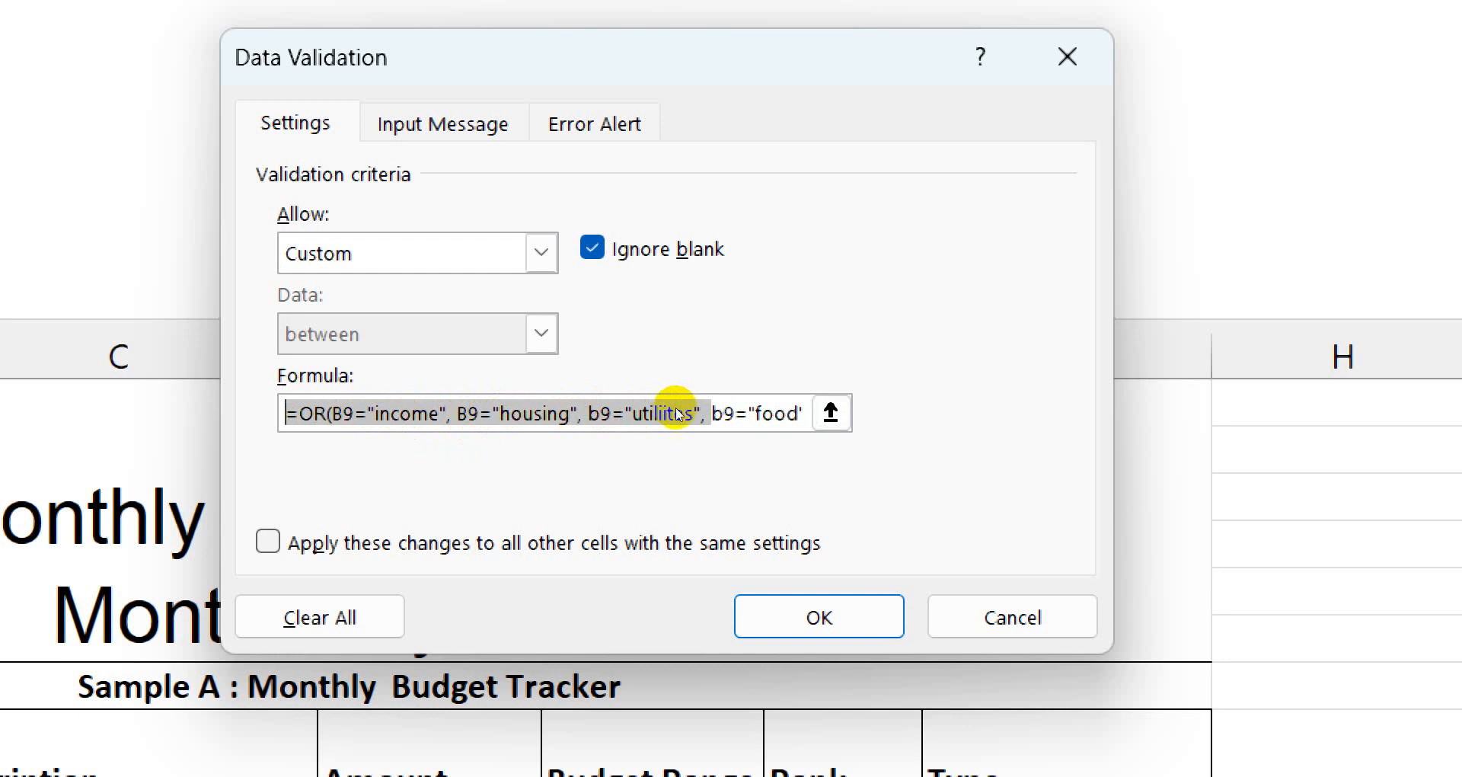
key(Return)
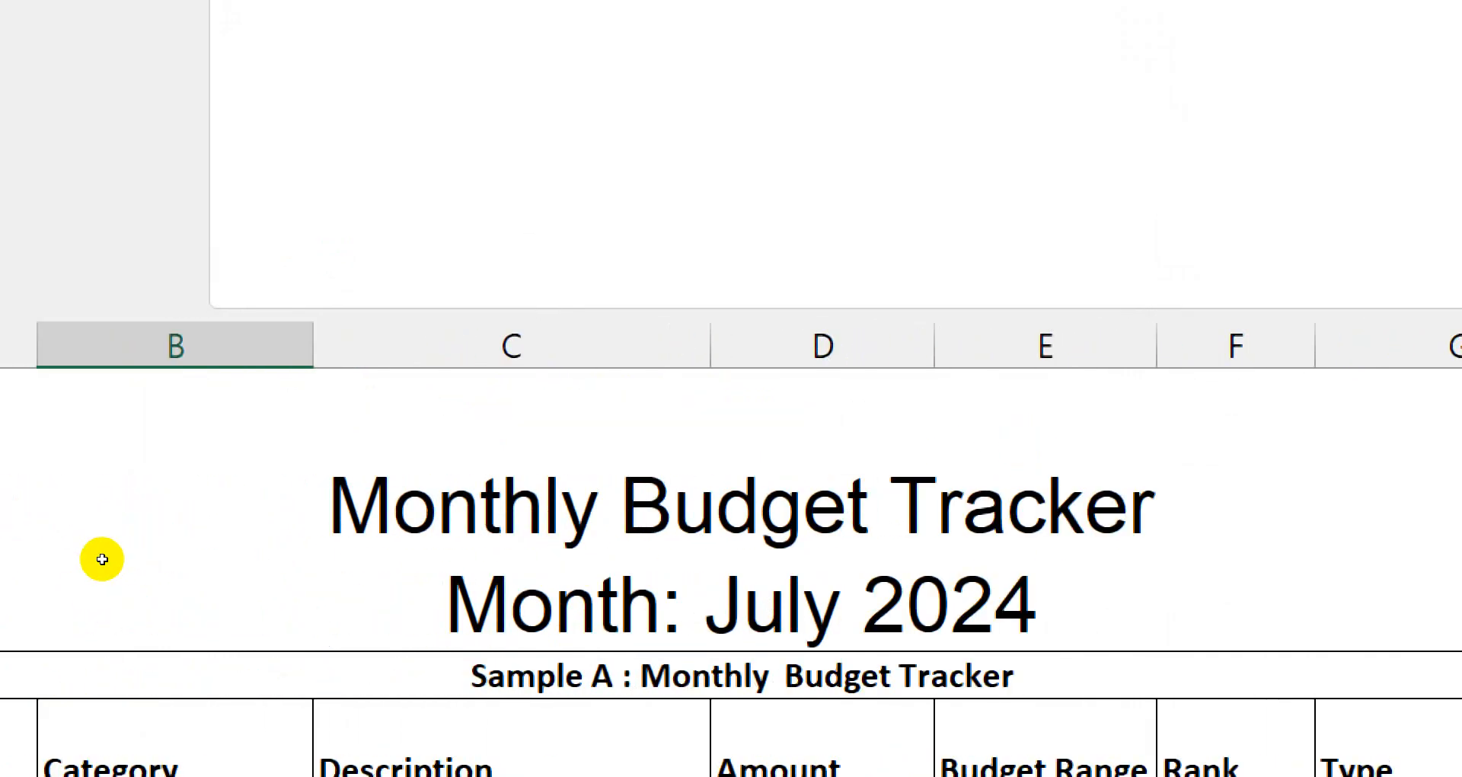
Replace the entry in Category cell B9 with income to test the extended rule.
scroll(225, 561, down, 5)
scroll(226, 562, up, 1)
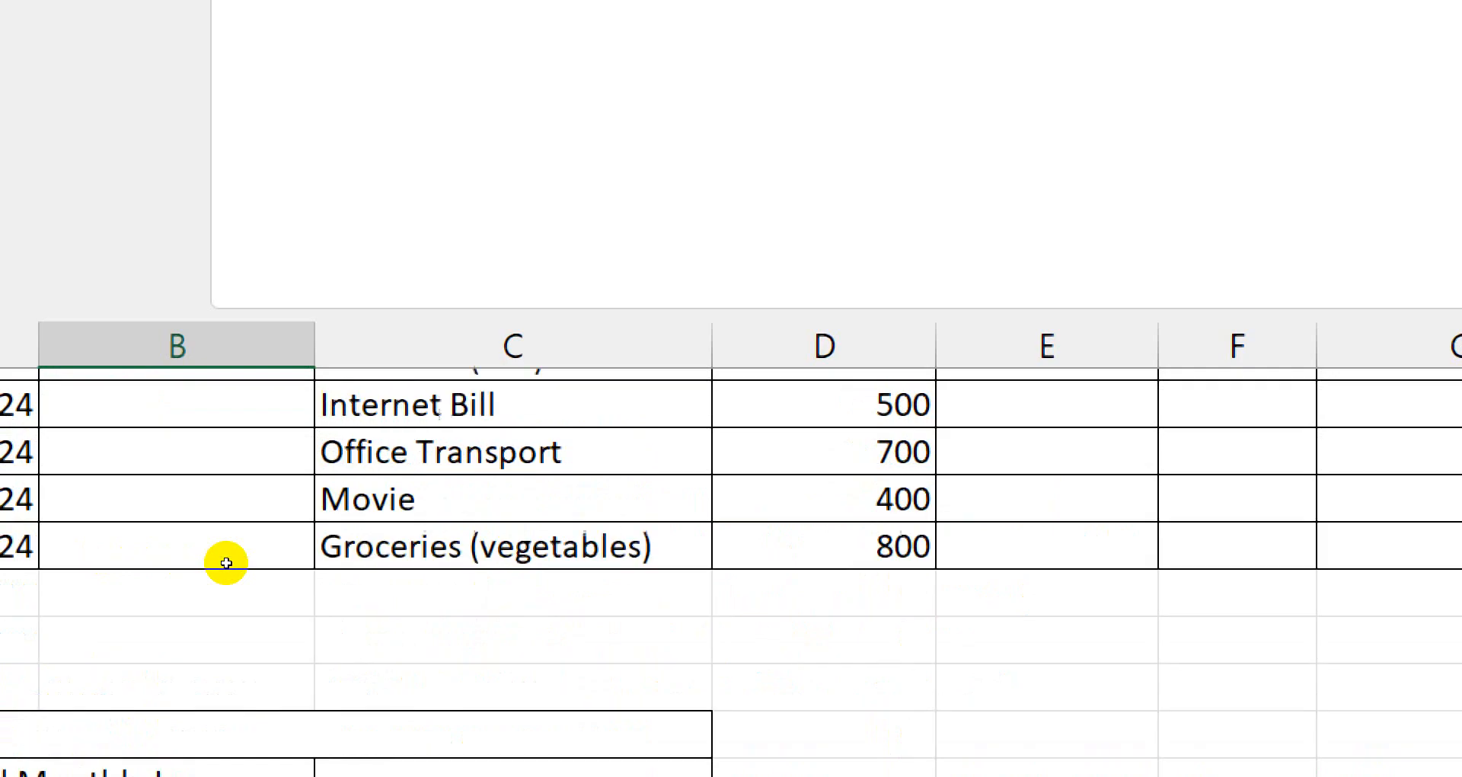
scroll(226, 563, up, 3)
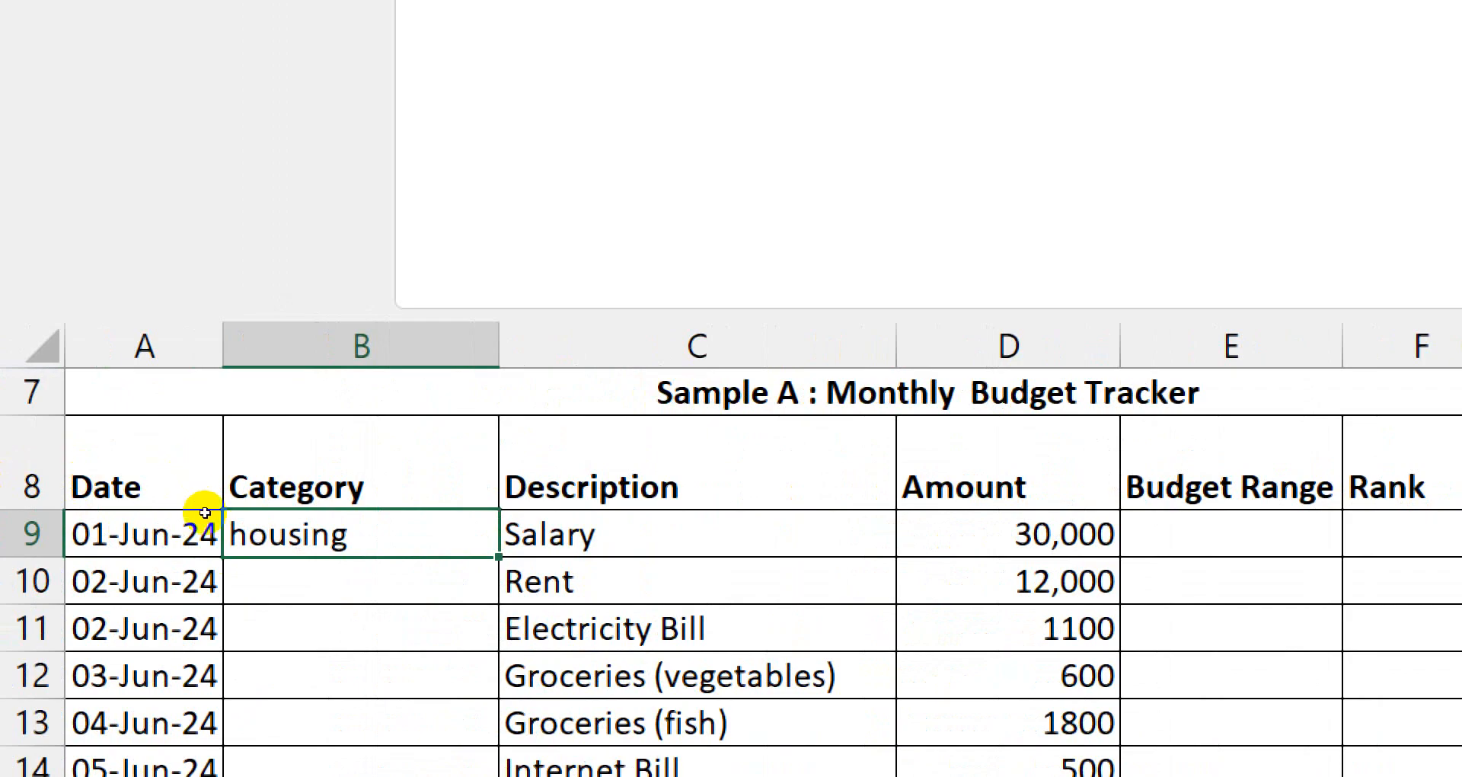
key(Down)
key(Down)
key(Up)
key(Up)
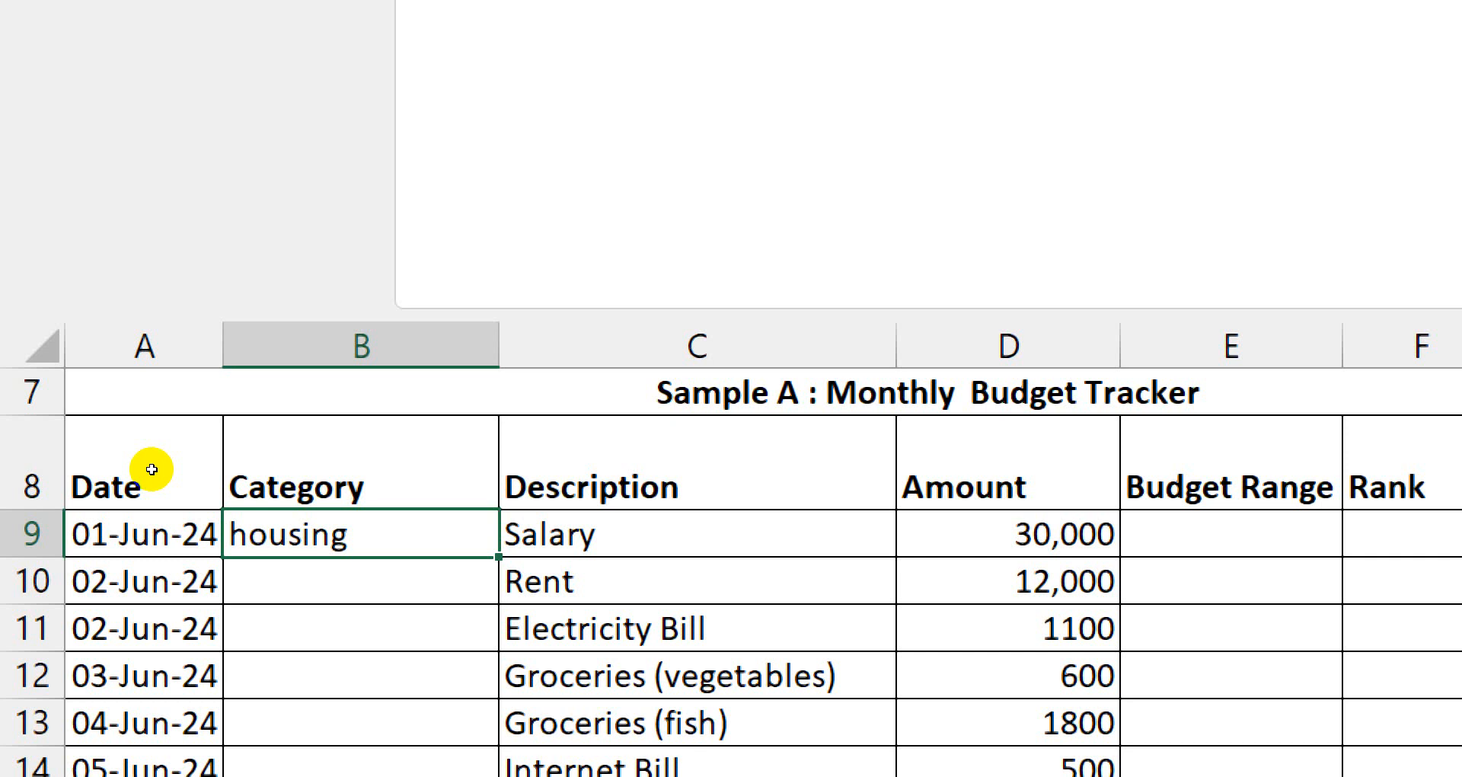
key(BackSpace)
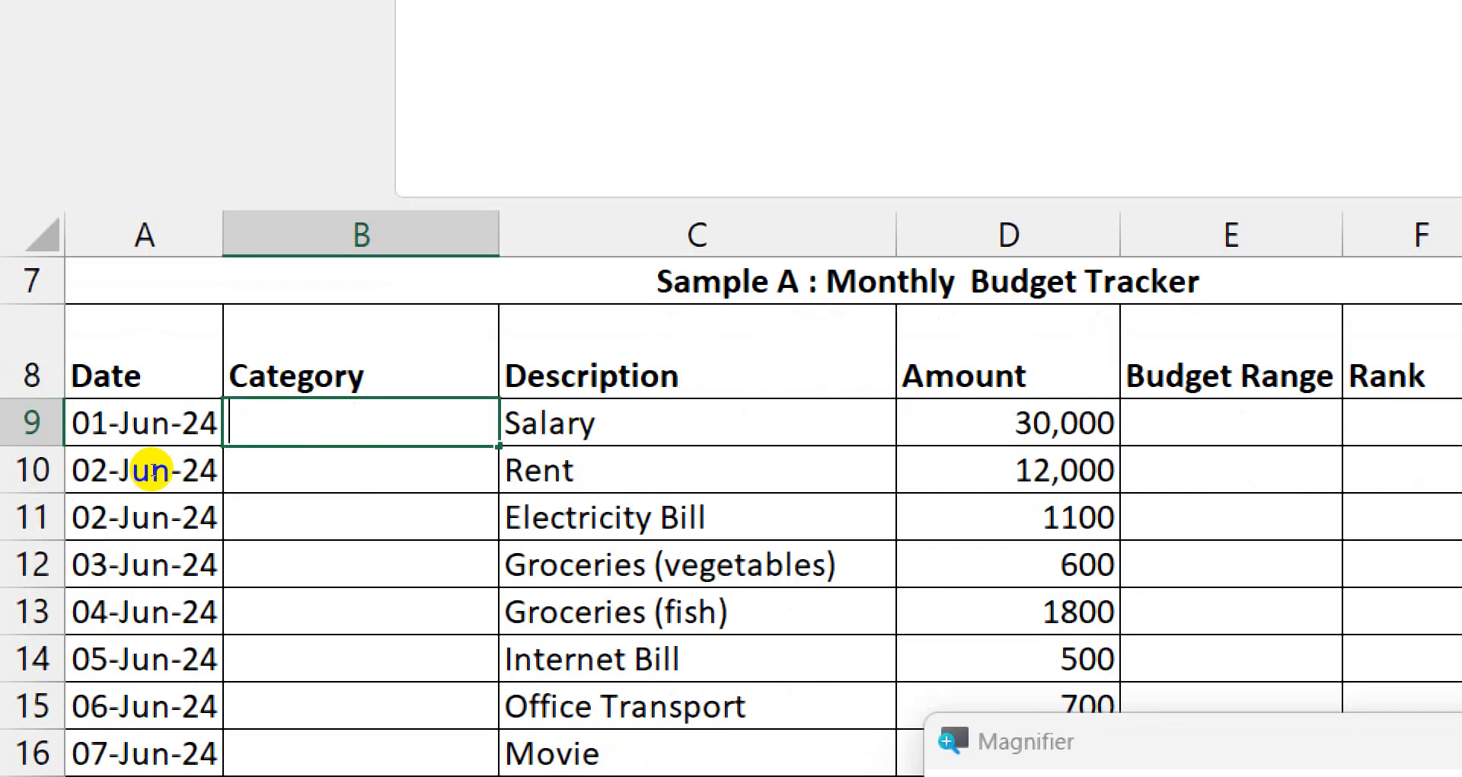
text(income)
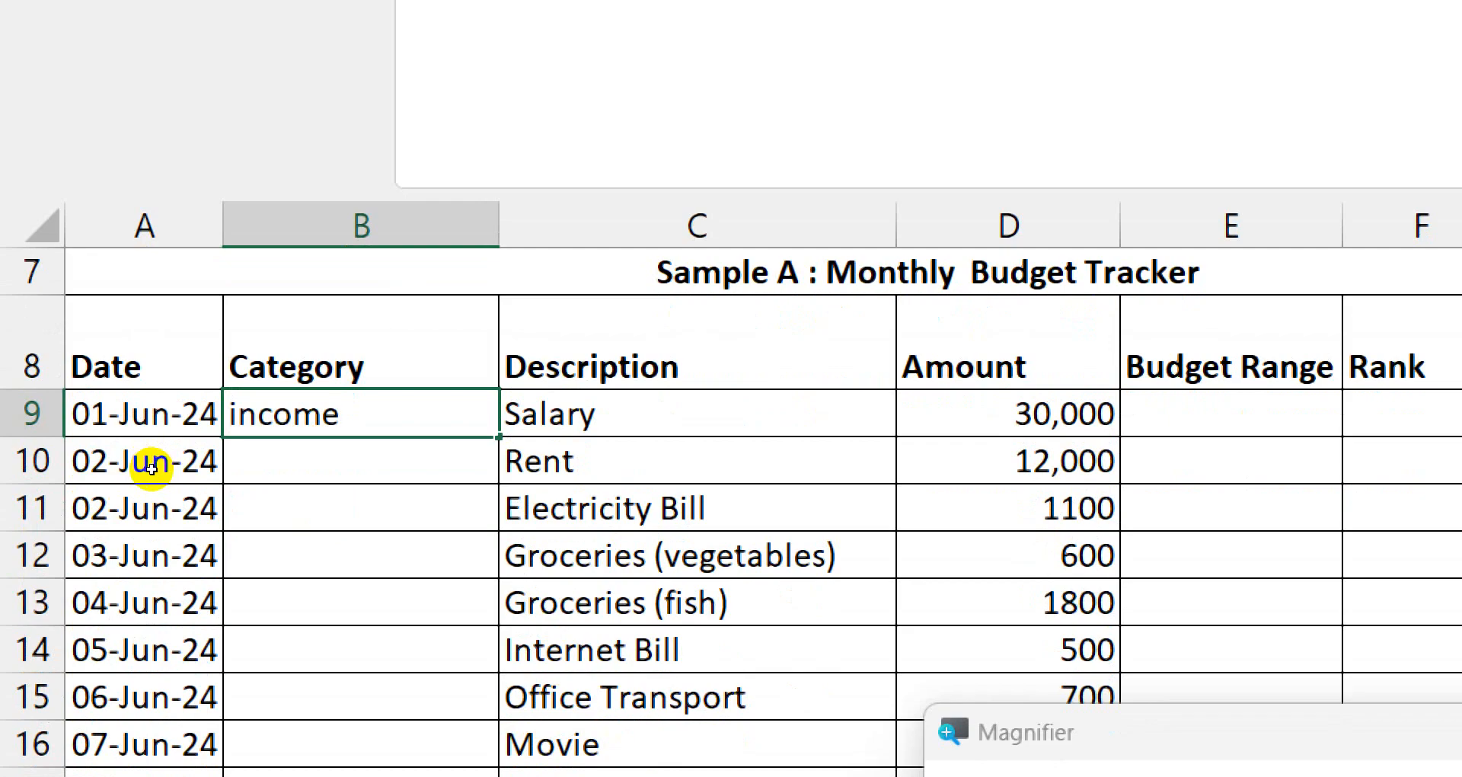
click(192, 546)
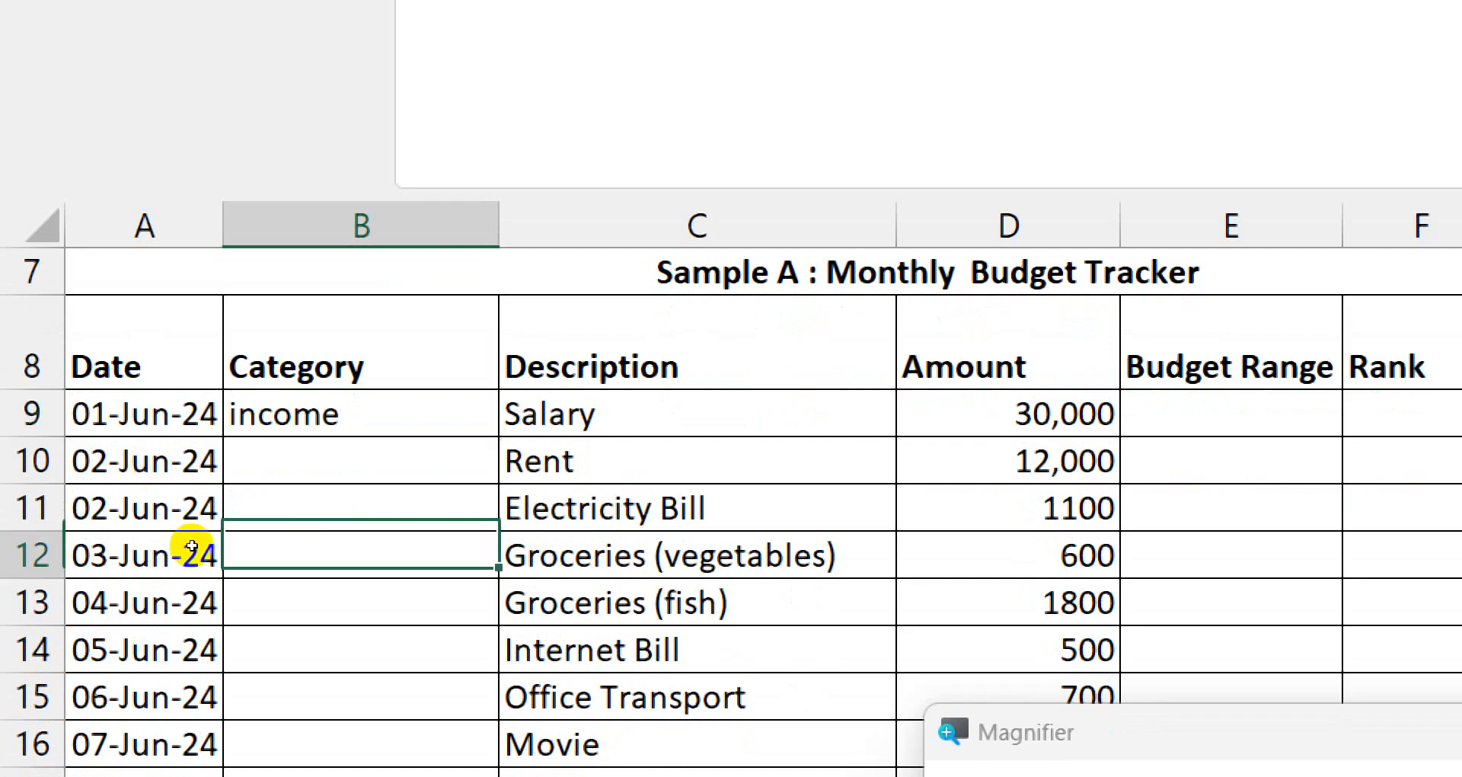
click(175, 476)
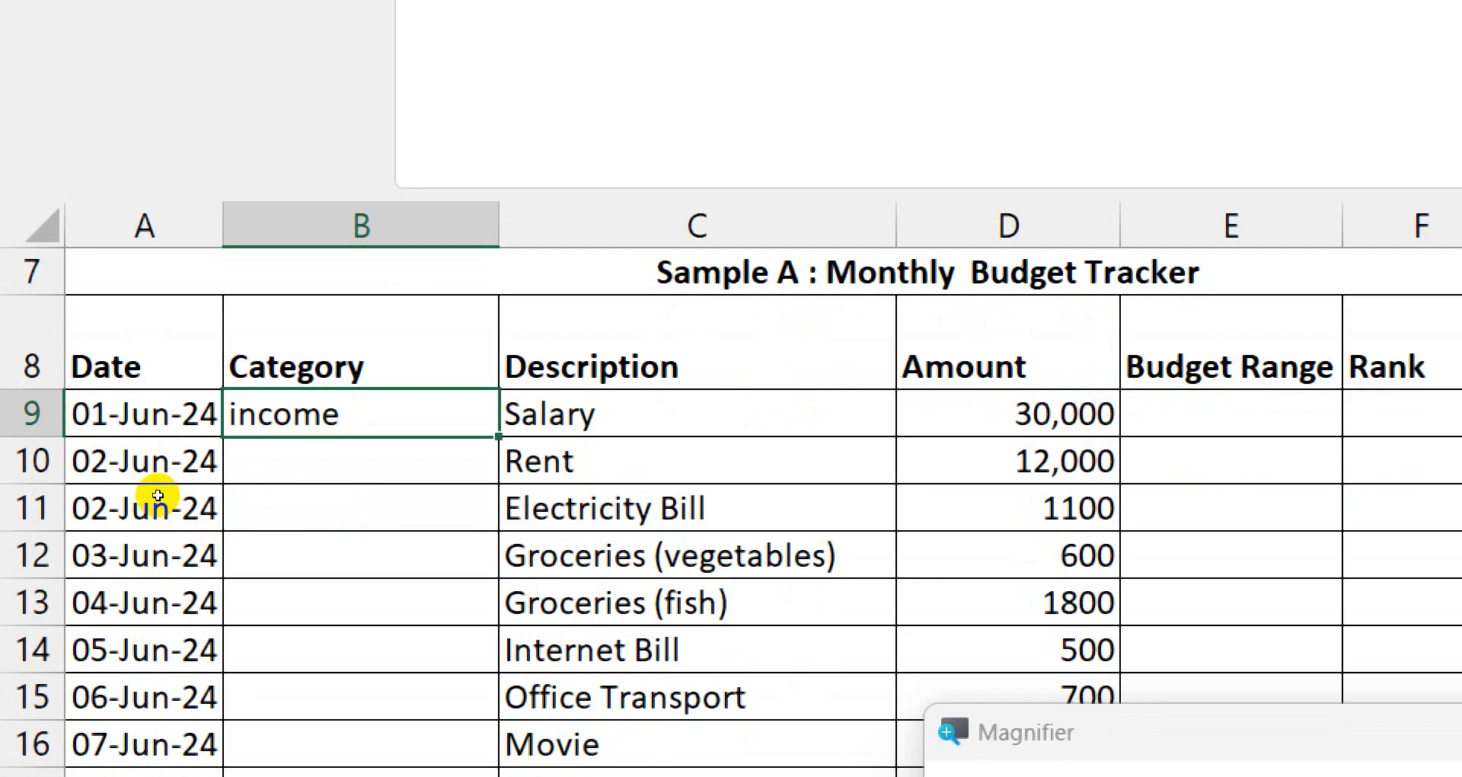
Try to enter medical in cell B9 to test the rule, and cancel the entry.
text(med)
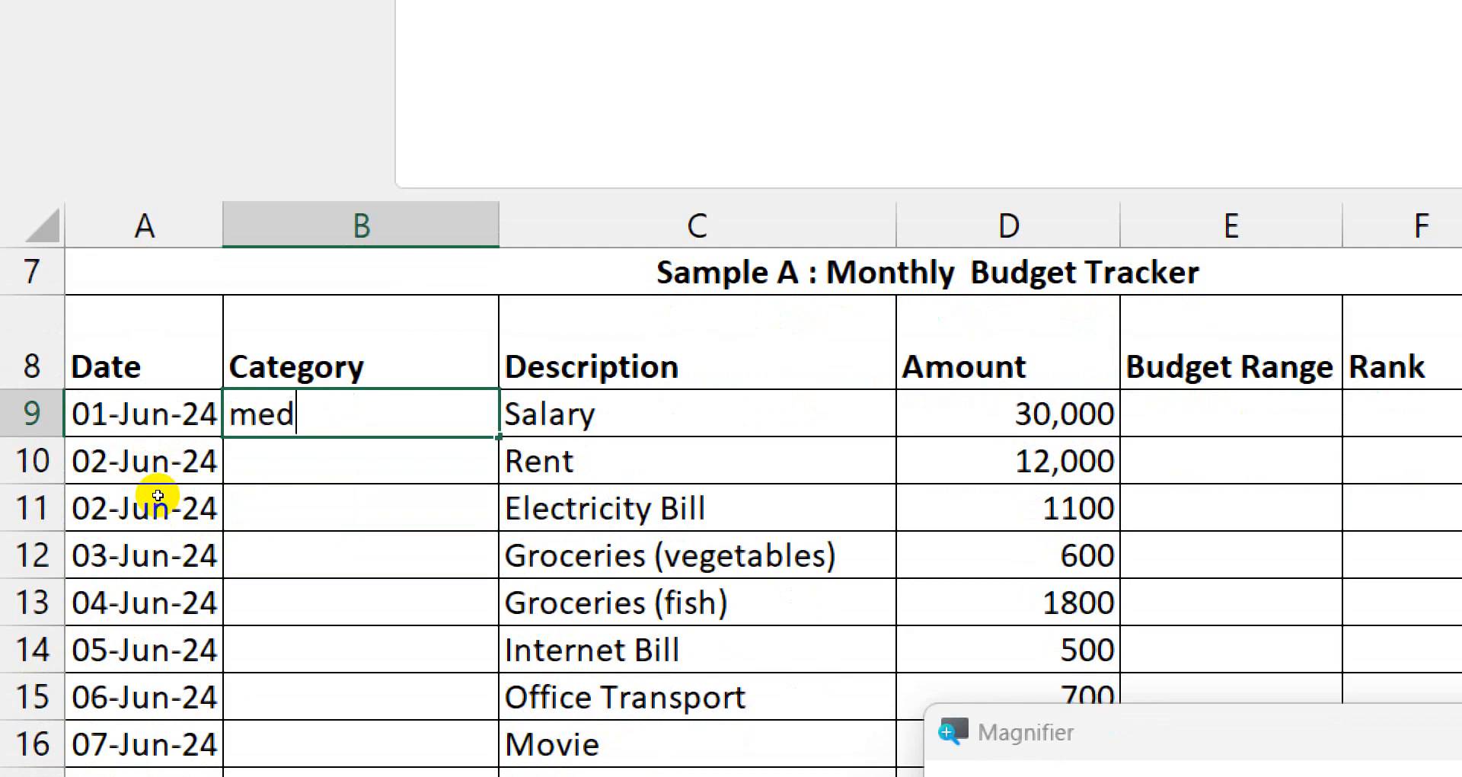
text(ical)
key(Return)
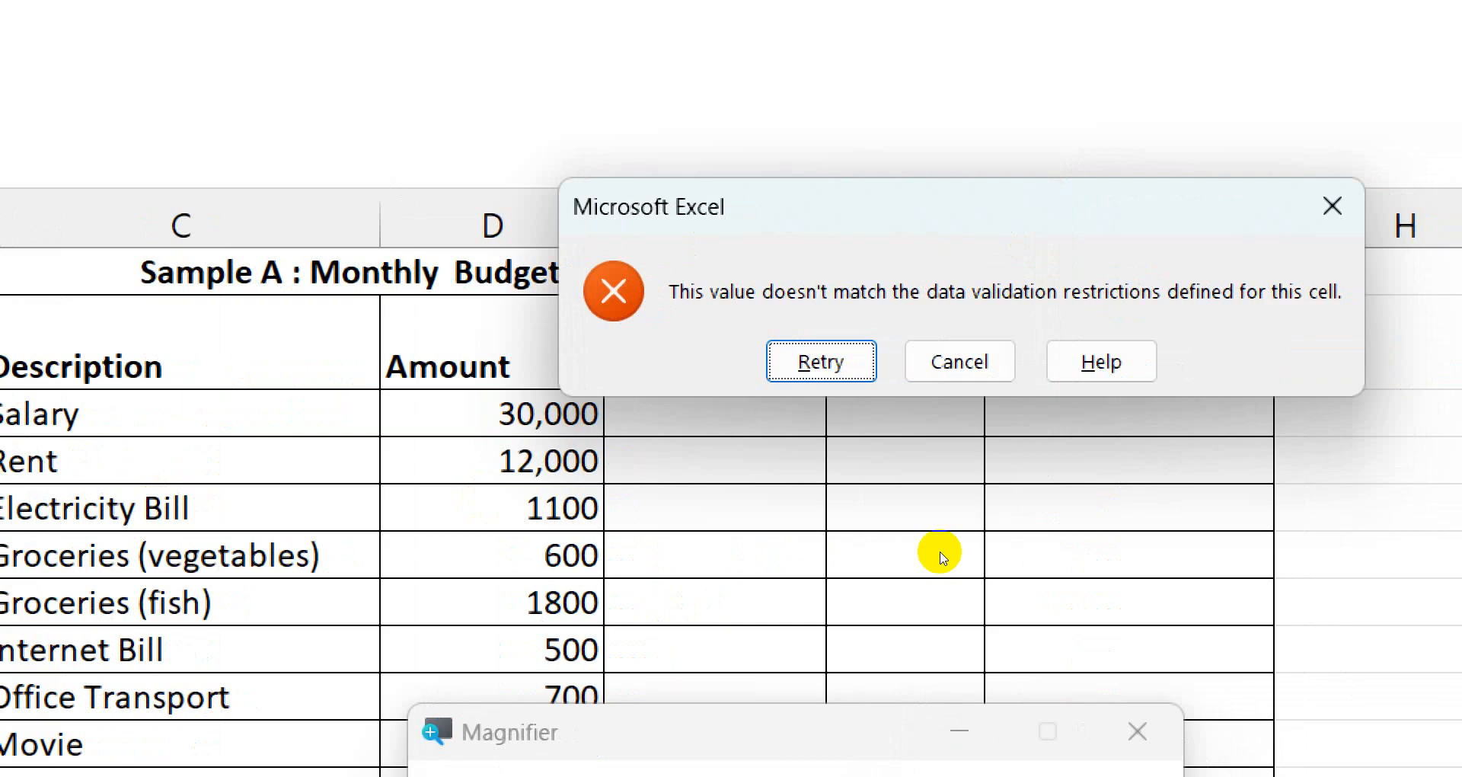
key(Tab)
key(Return)
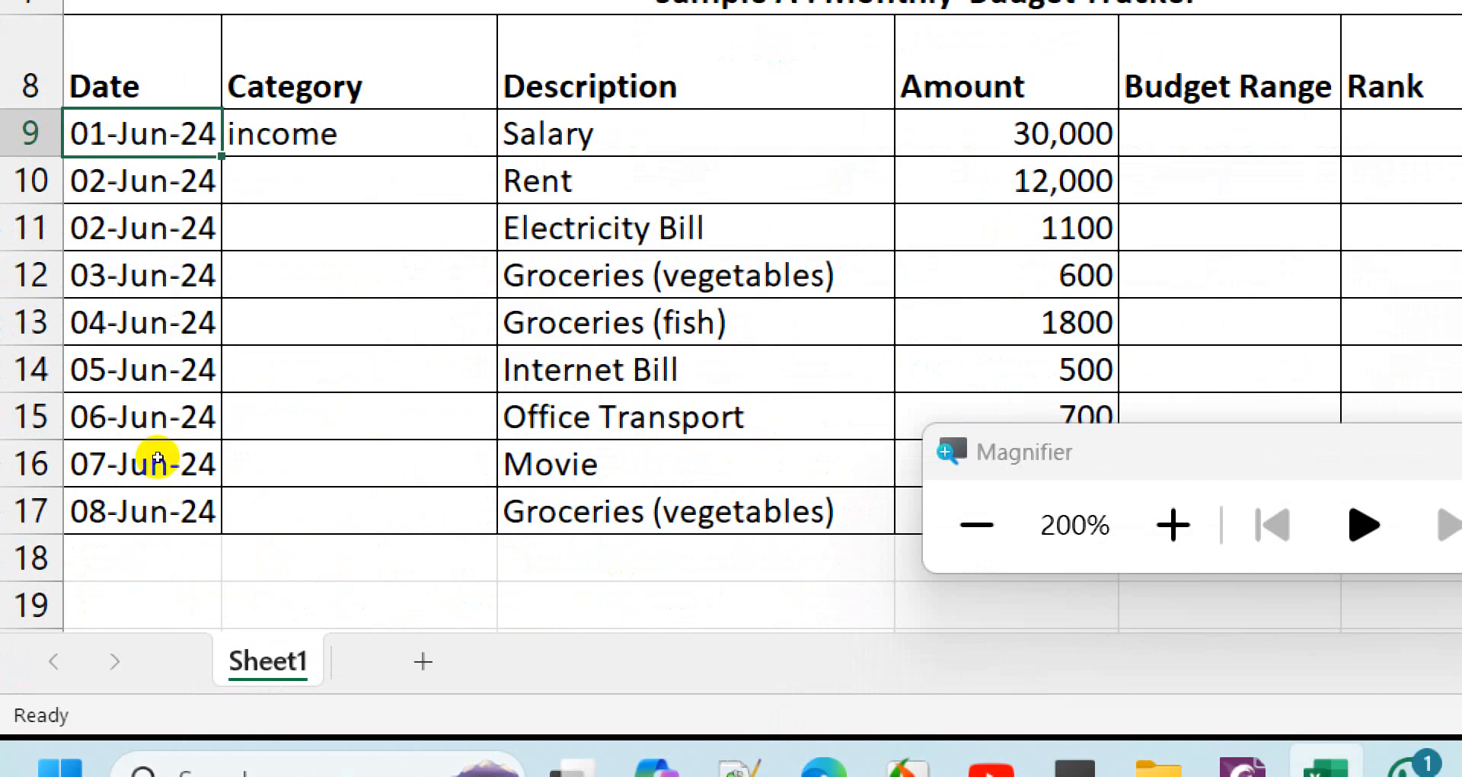
Clear cell B9 and fill the empty validated cell down the Category column to B17.
key(Right)
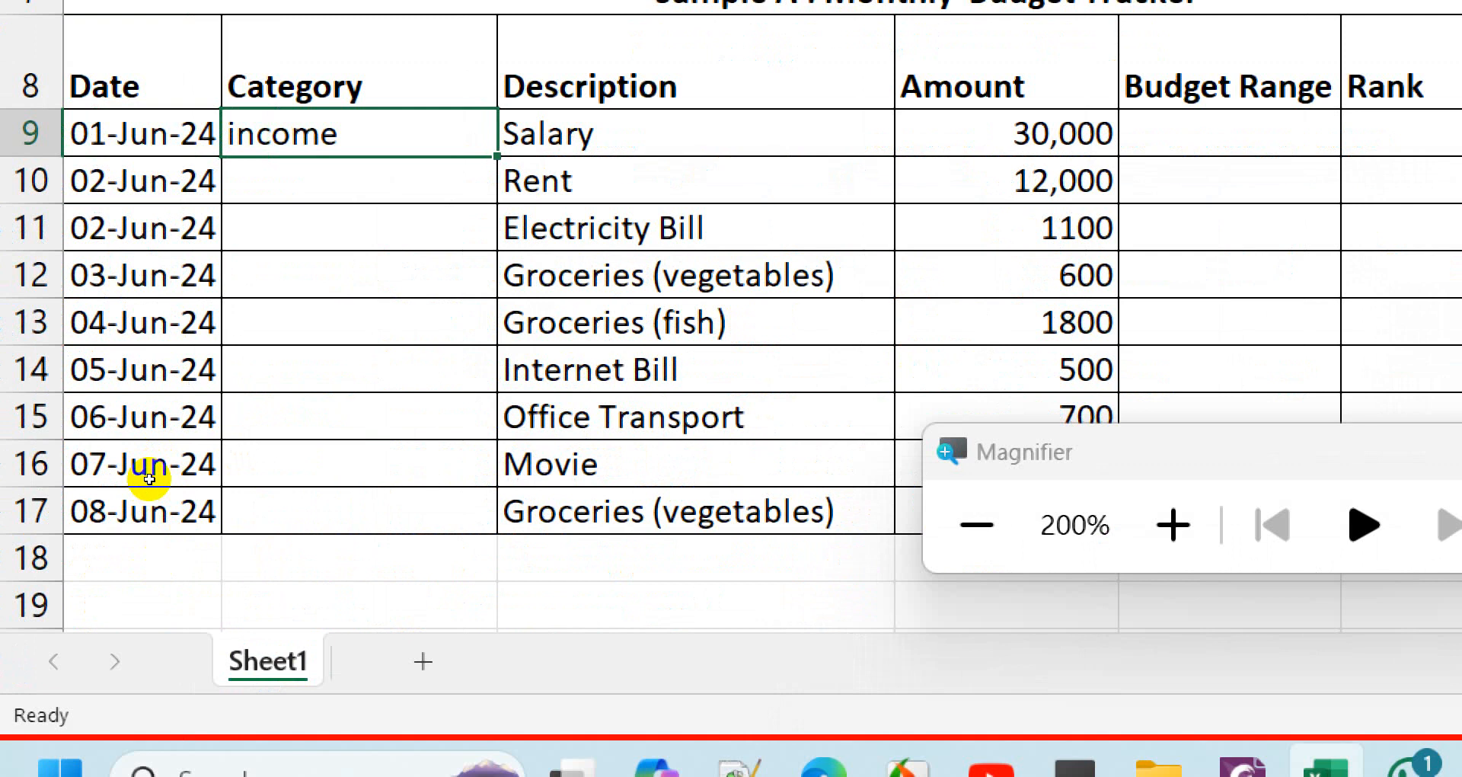
key(Delete)
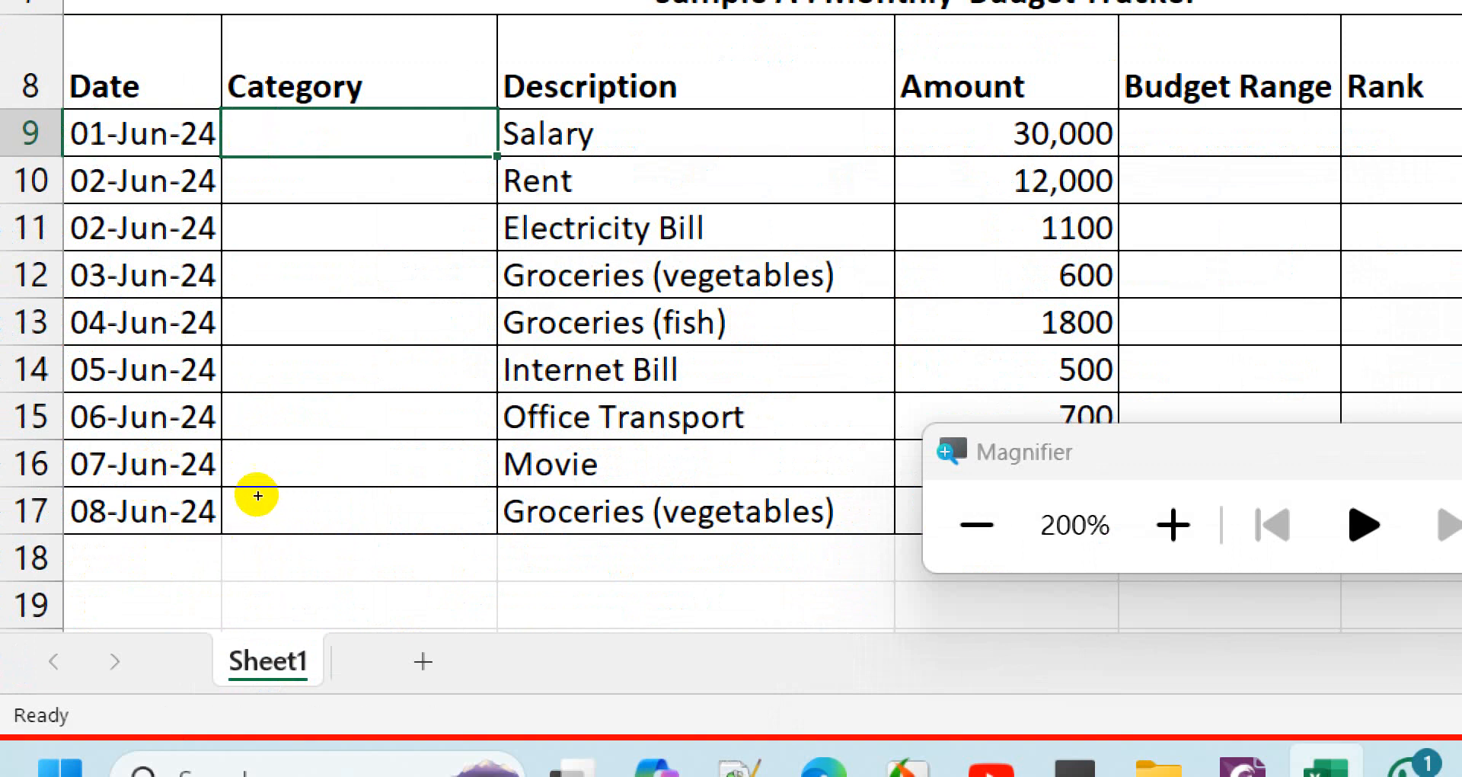
drag(249, 490, 246, 671)
click(282, 690)
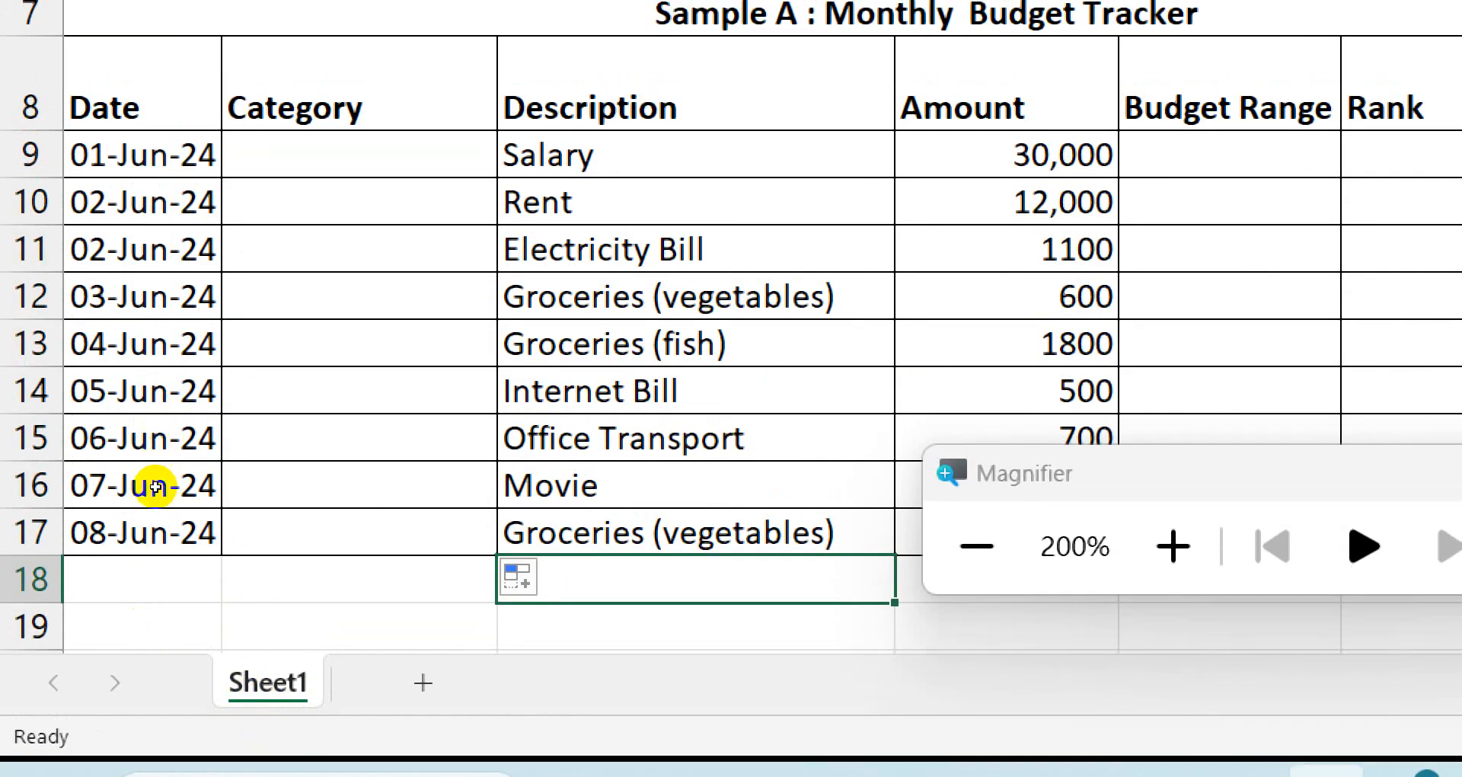
Select Category cells B9:B17, choose Copy Cells as the fill option, and reselect B9.
click(155, 486)
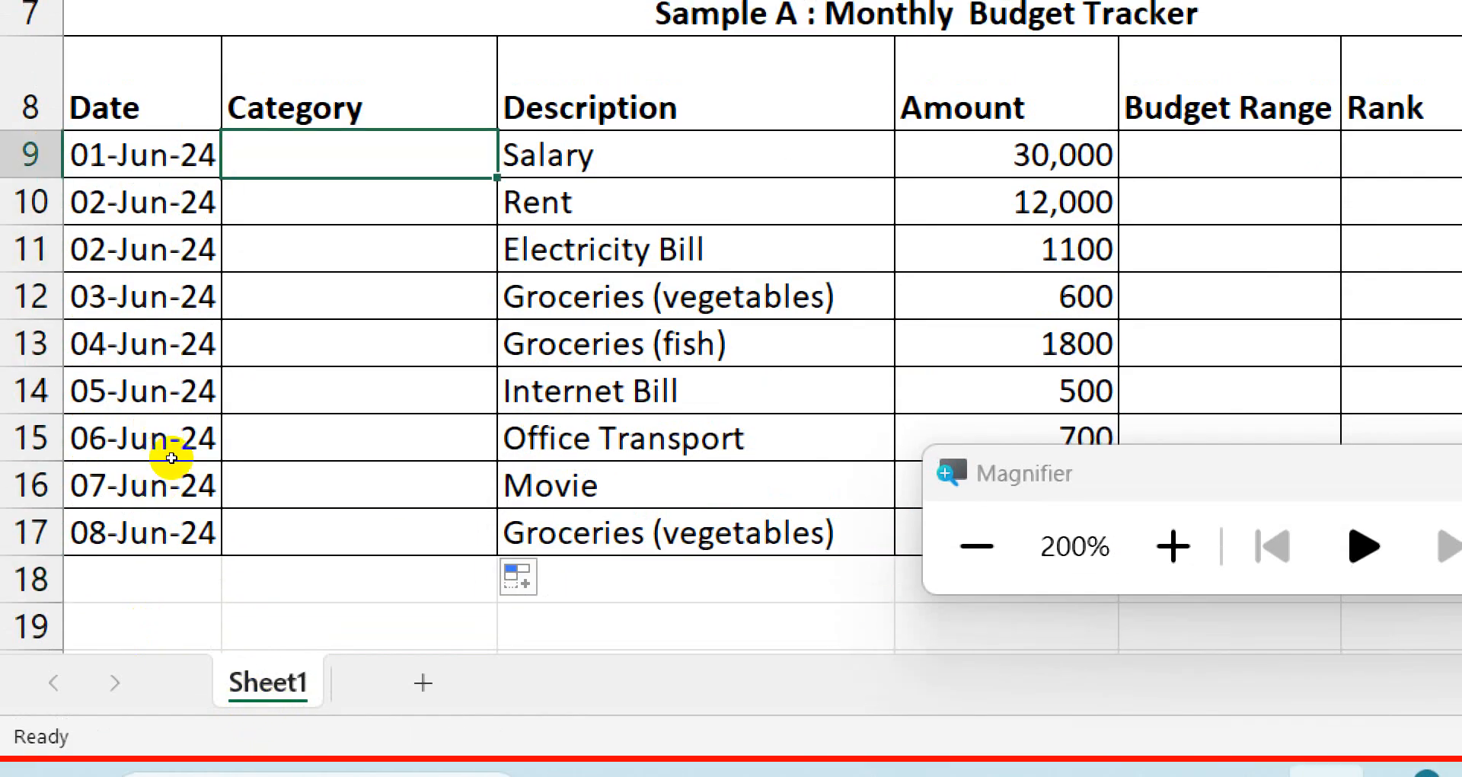
key(shift+Down)
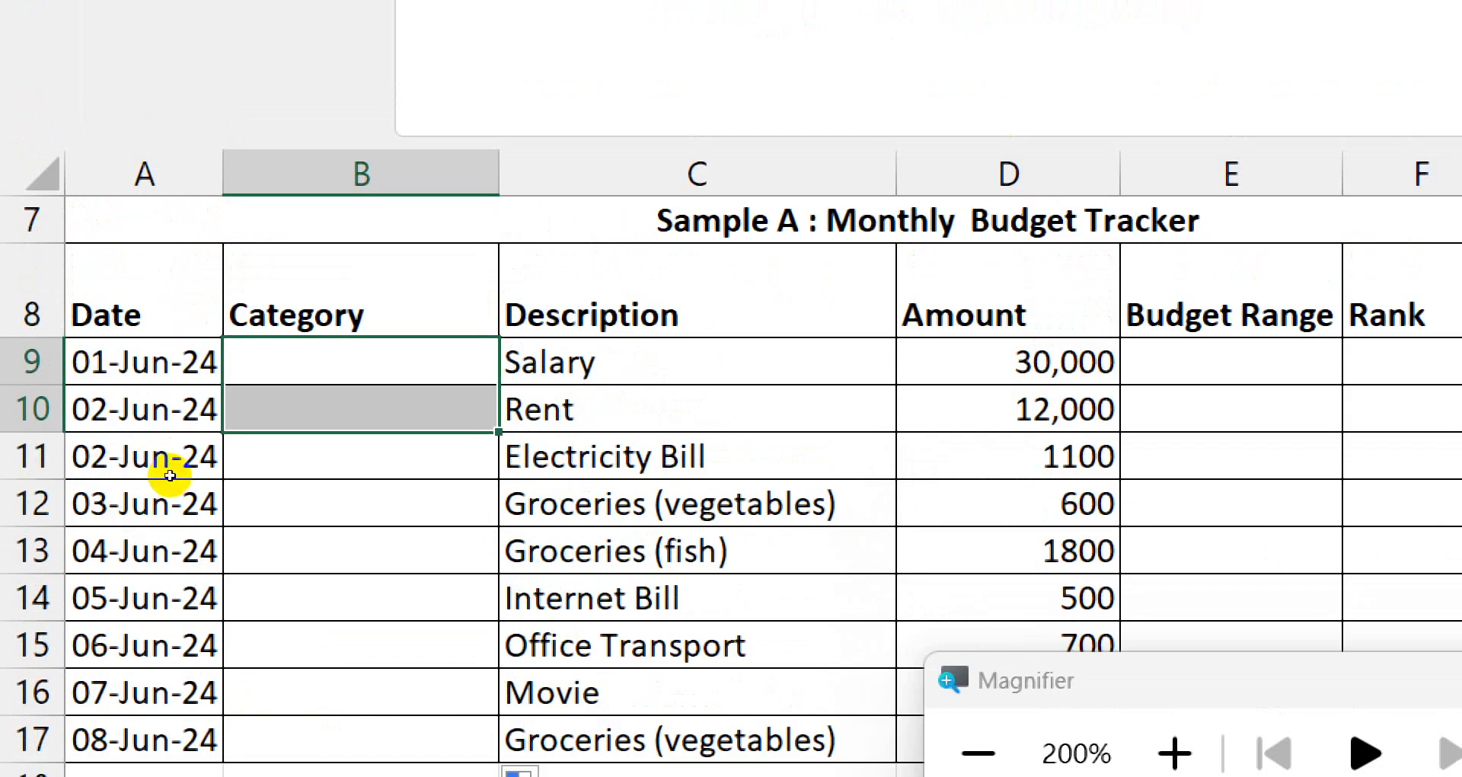
key(shift+Up)
key(shift+Down)
key(shift+Down)
key(shift+Down)
key(shift+Down)
key(shift+Down)
key(shift+Down)
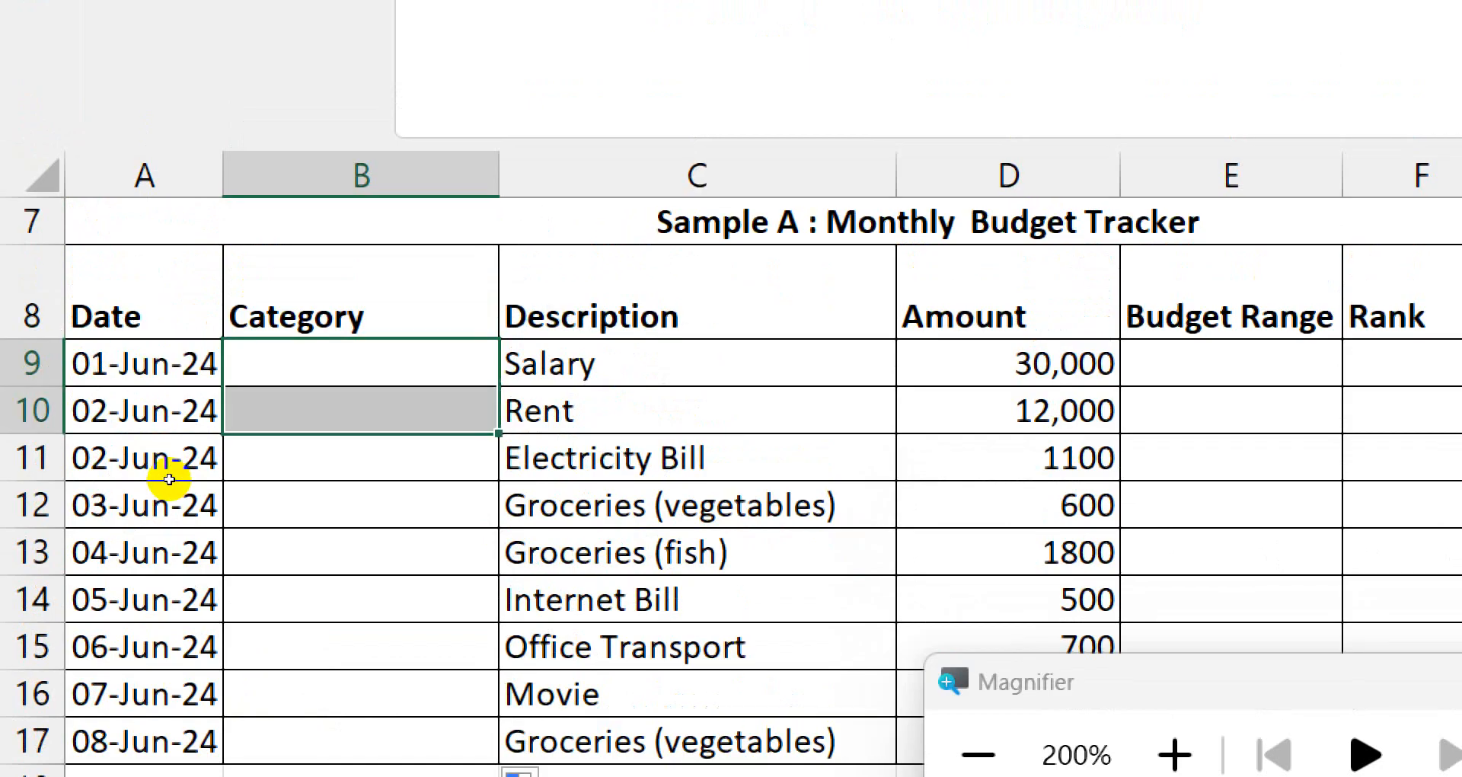
key(shift+Down)
key(shift+Down)
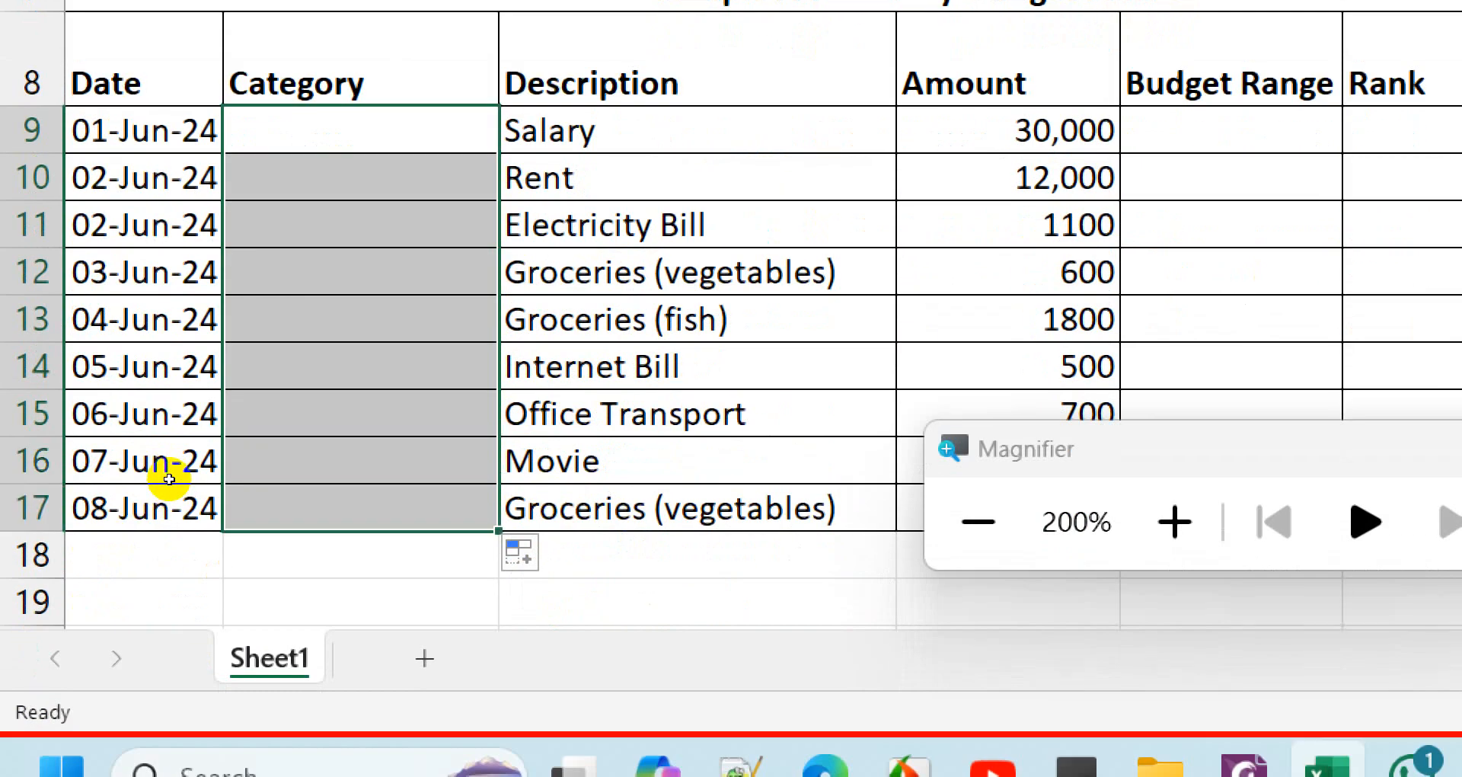
click(534, 555)
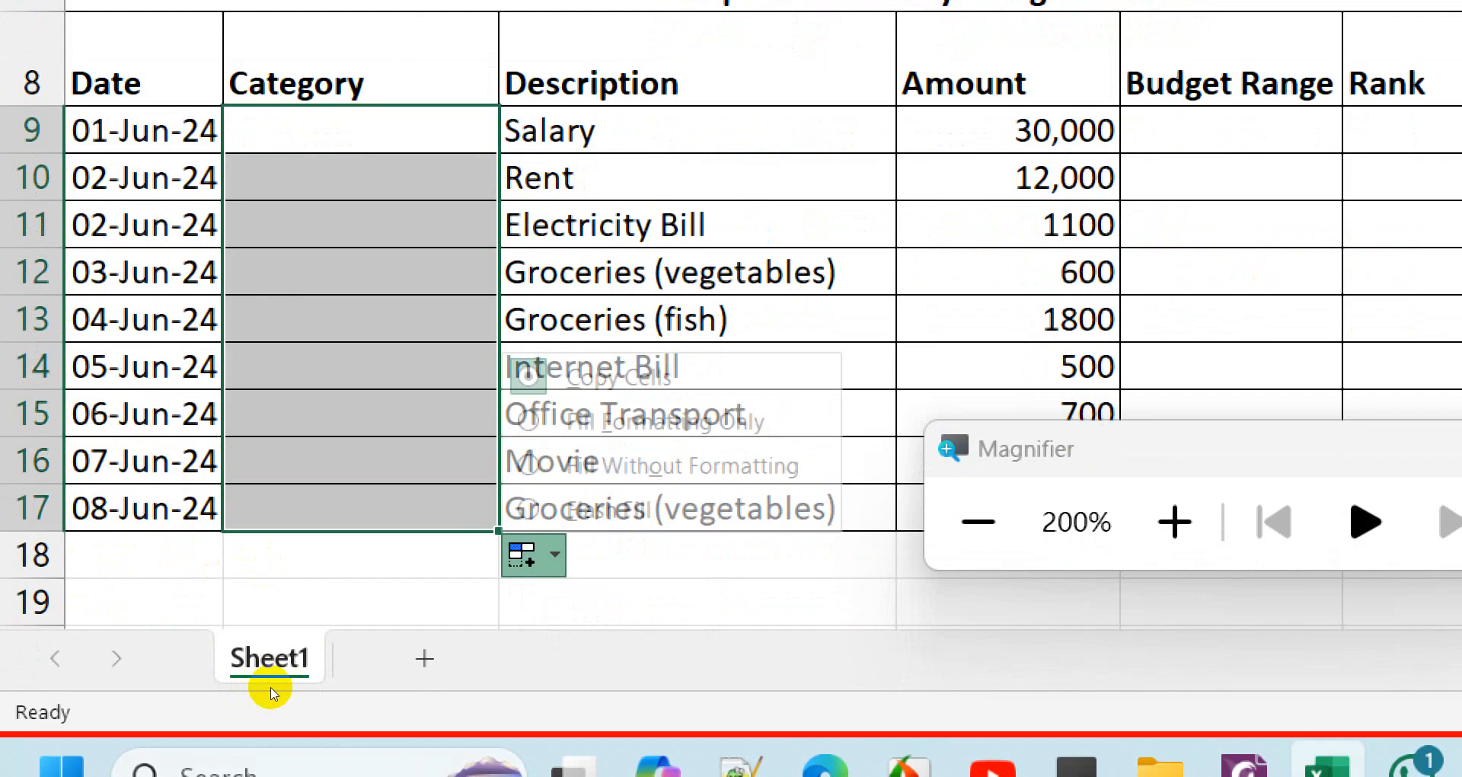
click(615, 377)
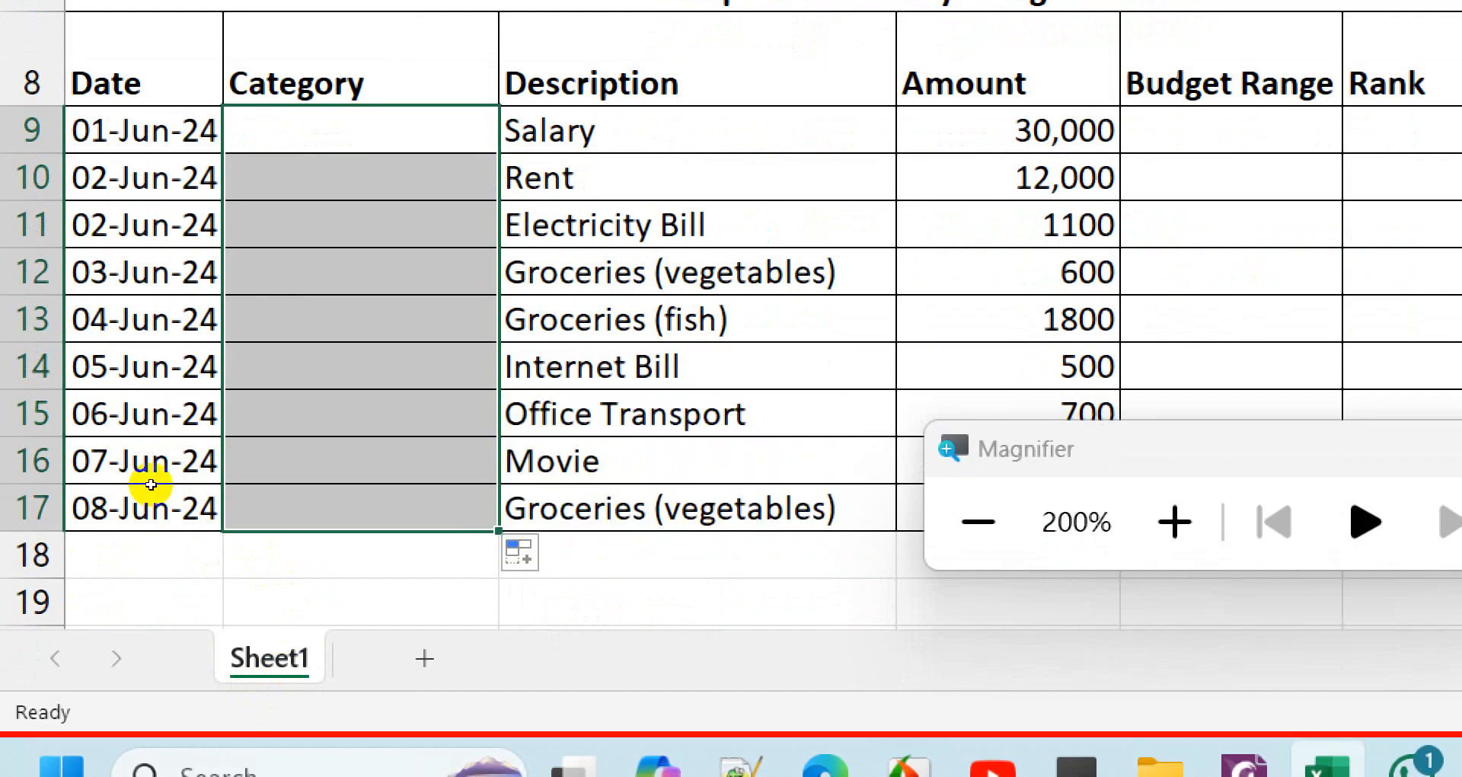
click(302, 146)
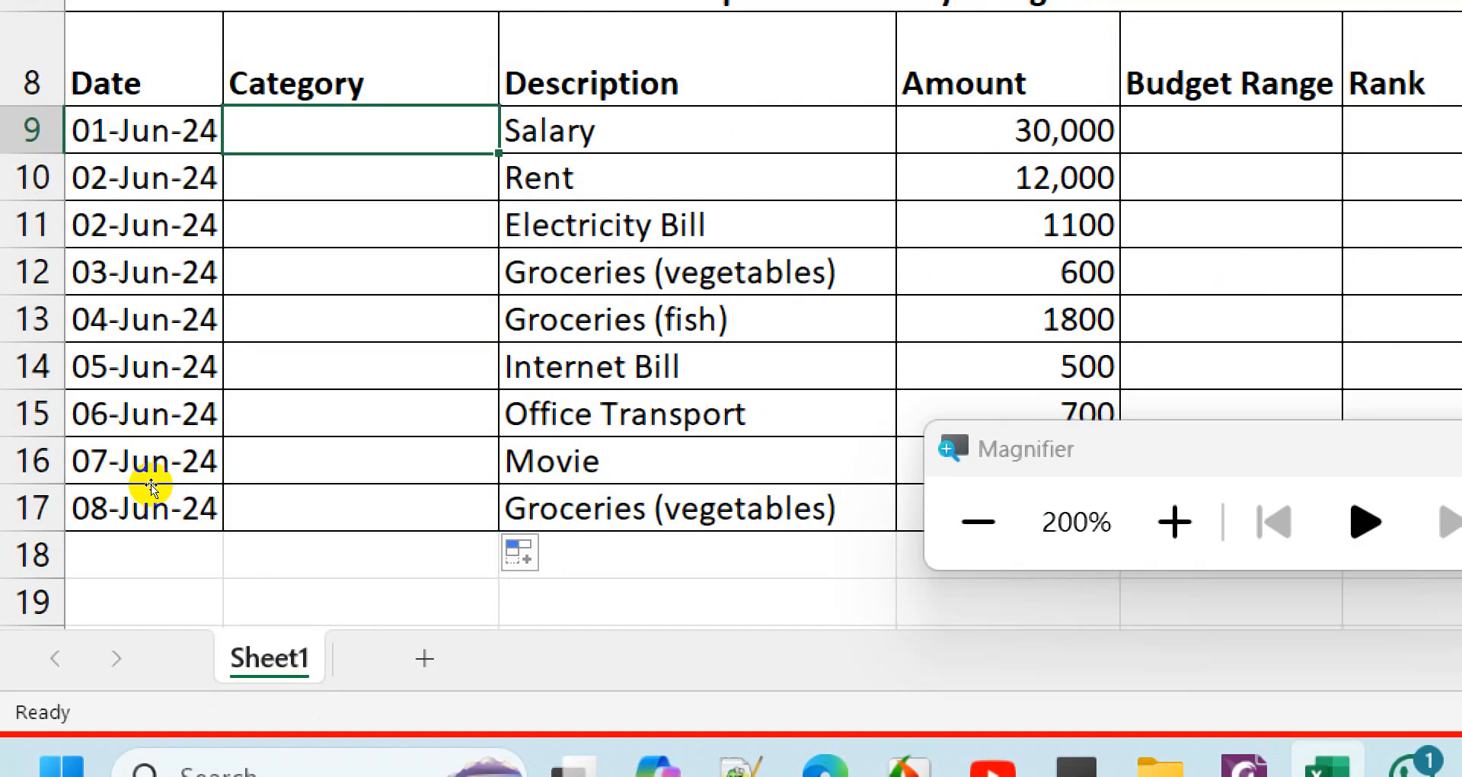
text(in)
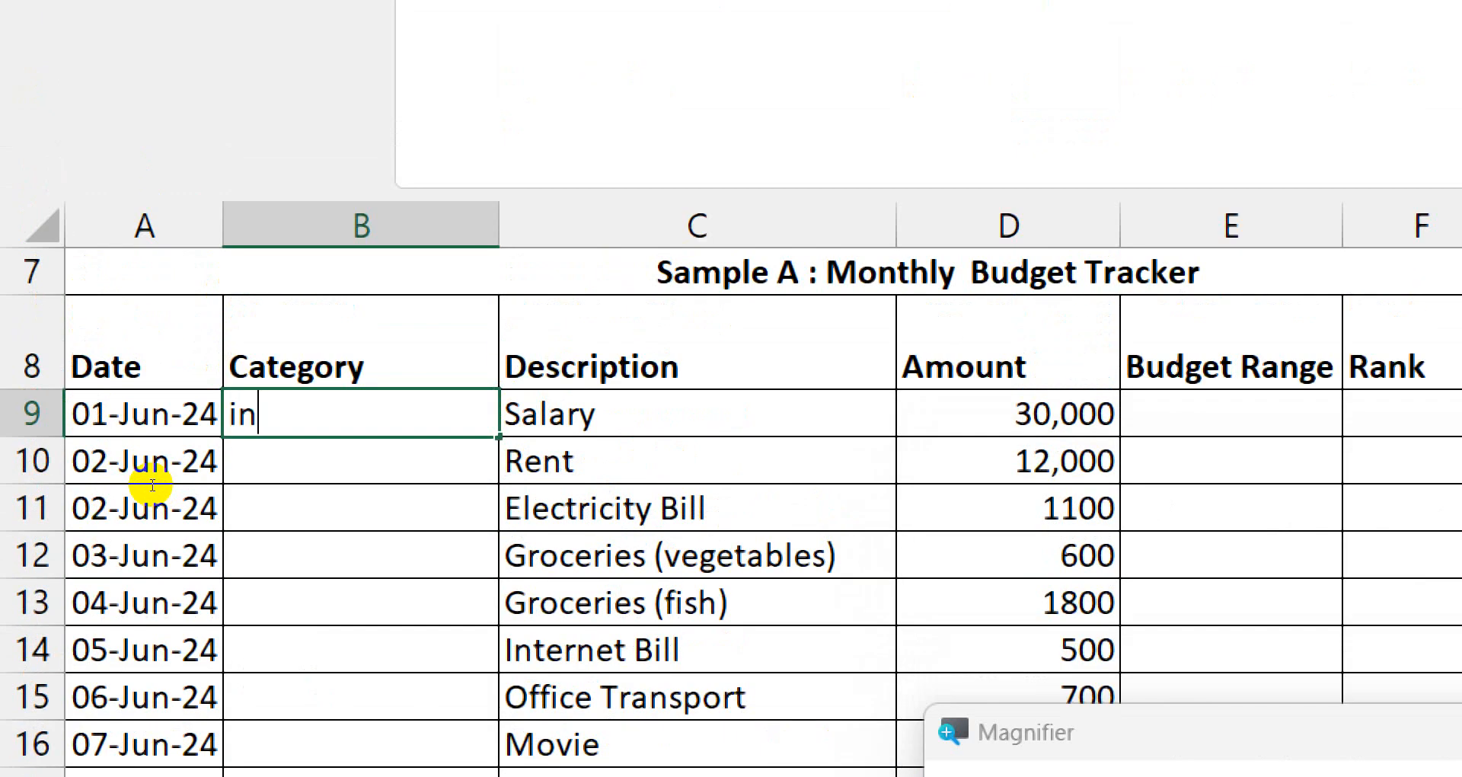
text(come)
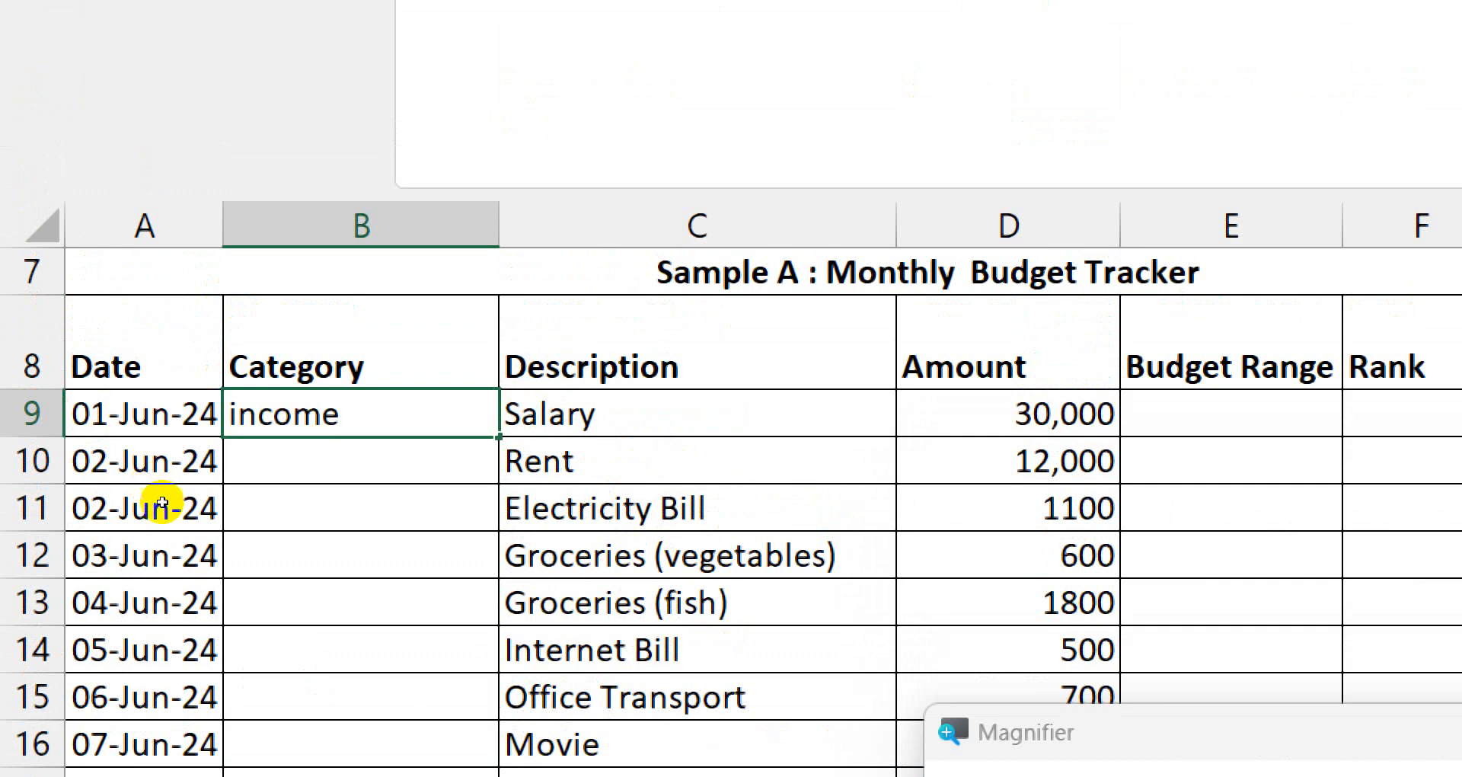
key(BackSpace)
key(BackSpace)
key(BackSpace)
key(BackSpace)
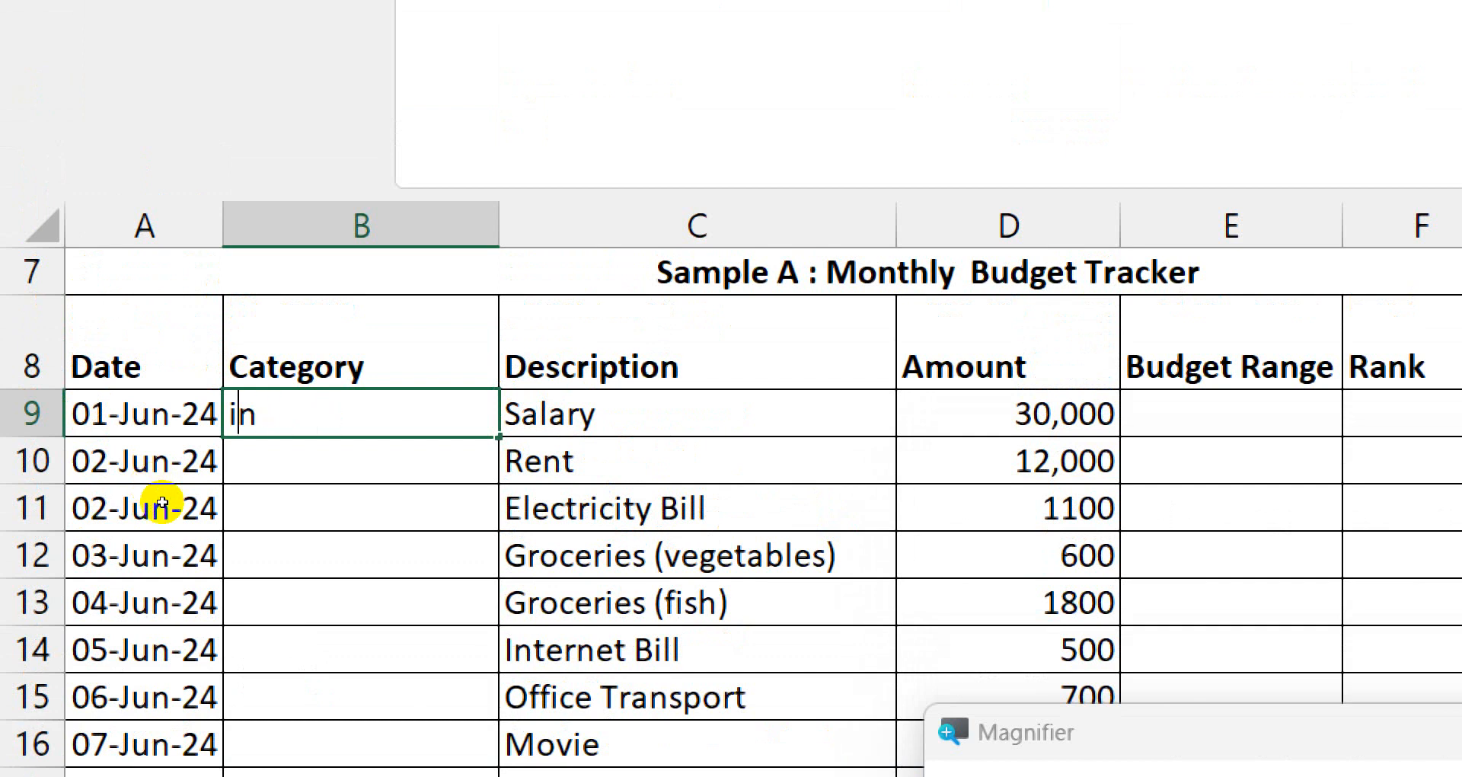
key(BackSpace)
key(BackSpace)
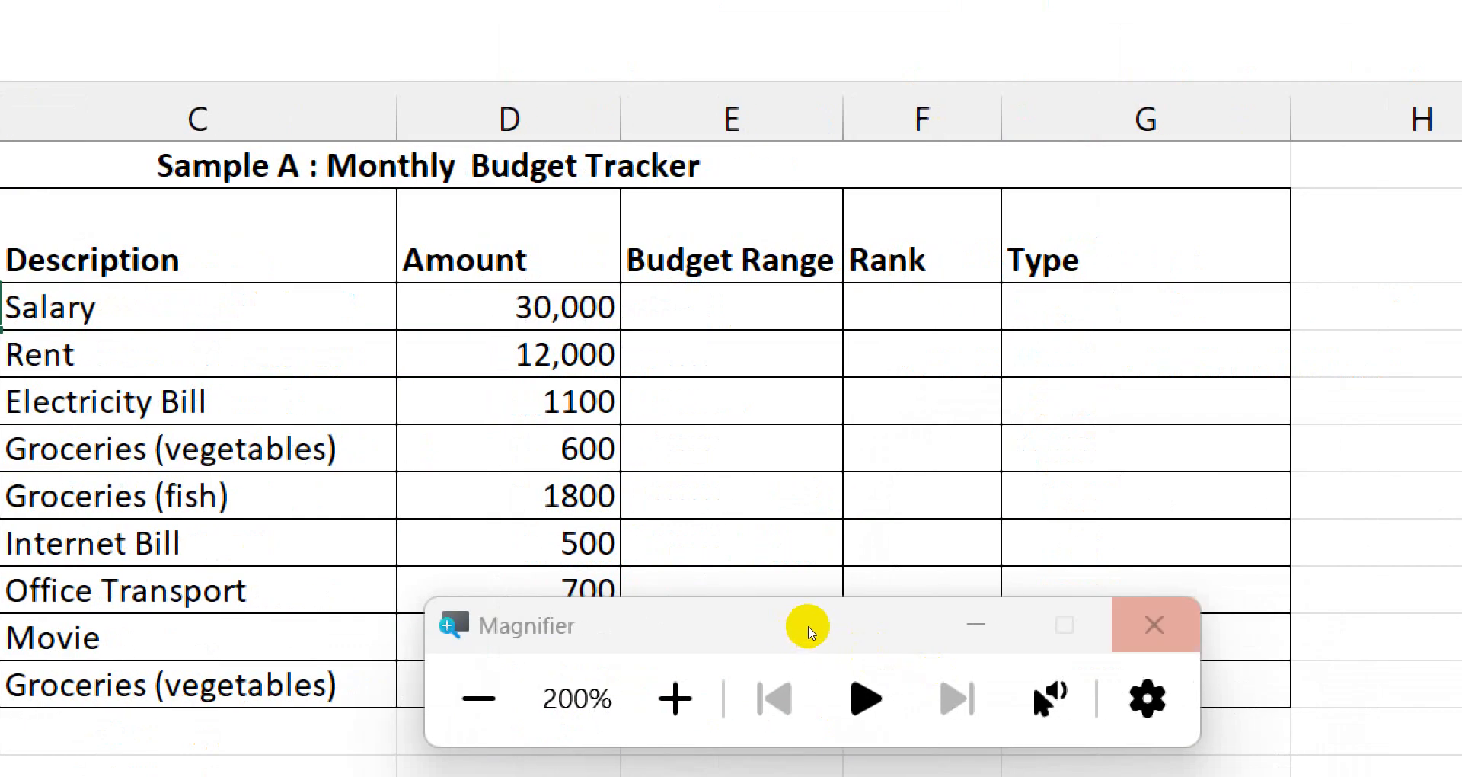
click(826, 635)
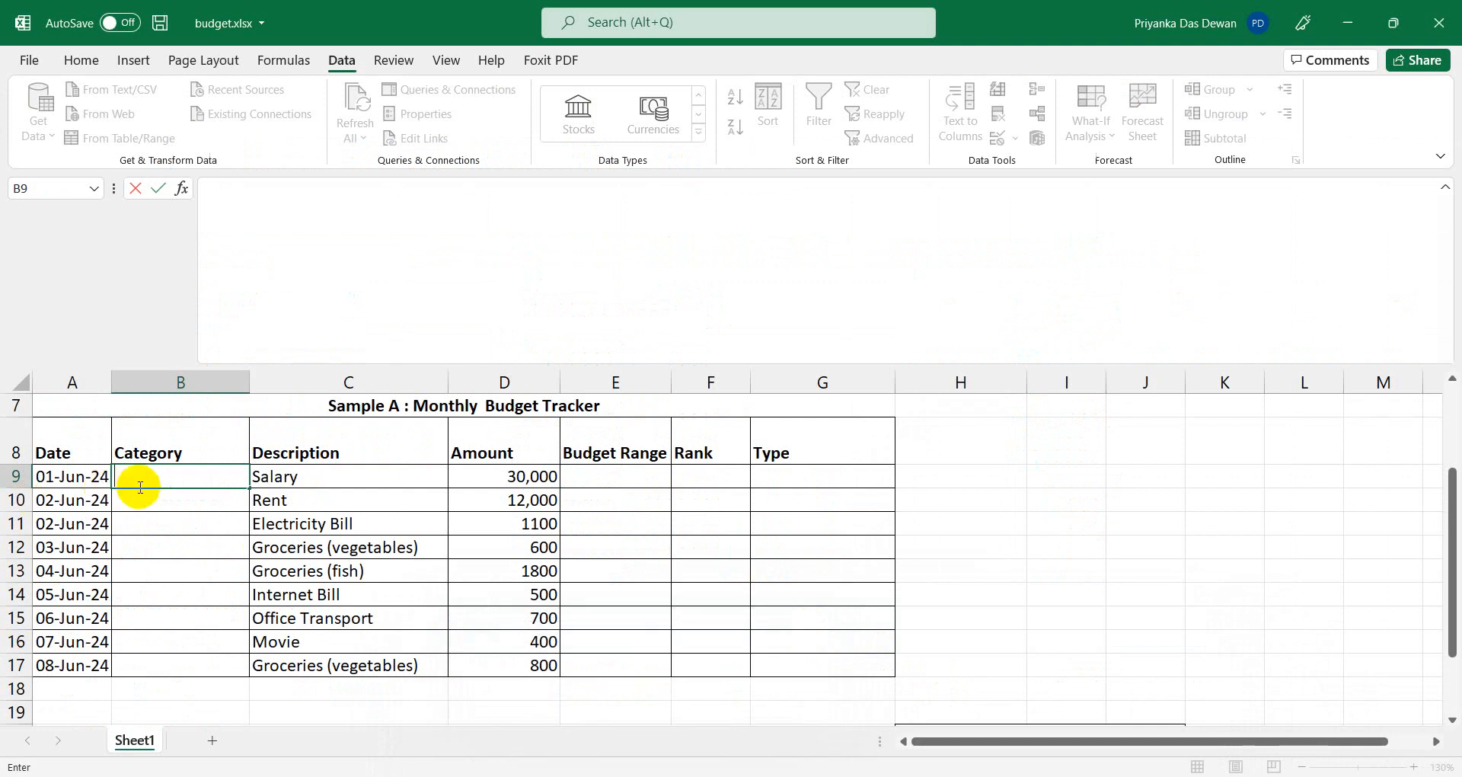
Fill the empty validated Category cell B9 down to B17 using the Copy Cells fill option.
click(172, 526)
click(182, 491)
click(203, 474)
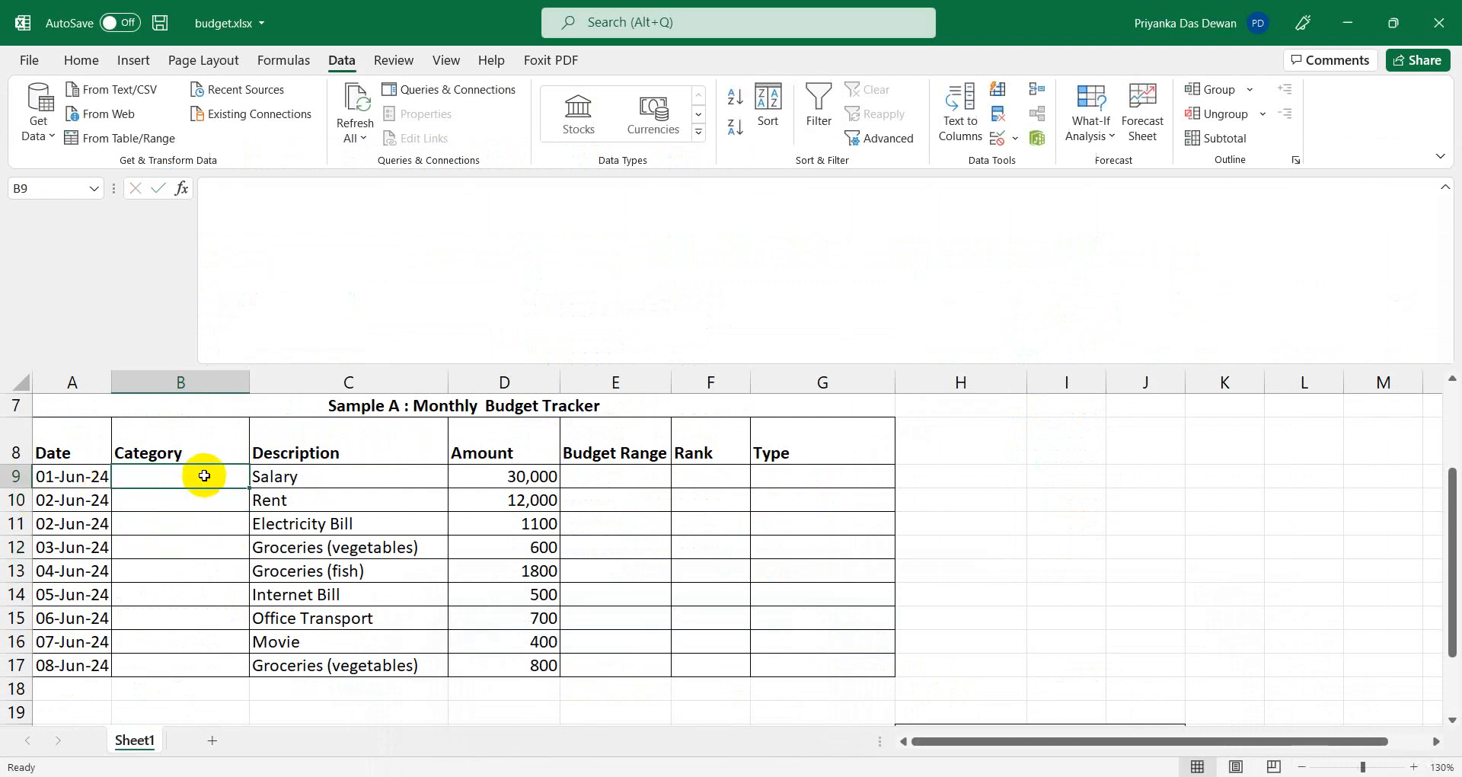
drag(249, 487, 246, 678)
click(278, 686)
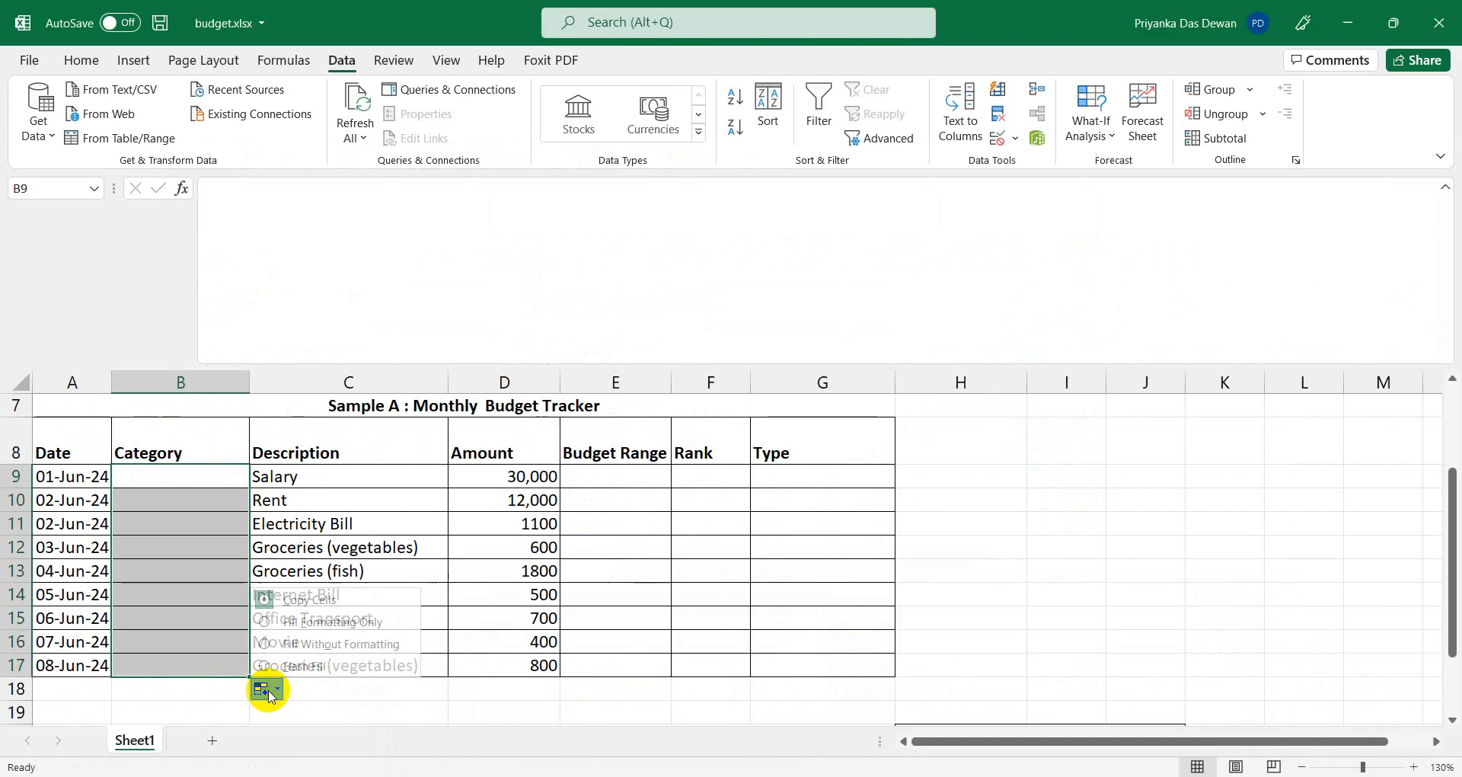
click(288, 595)
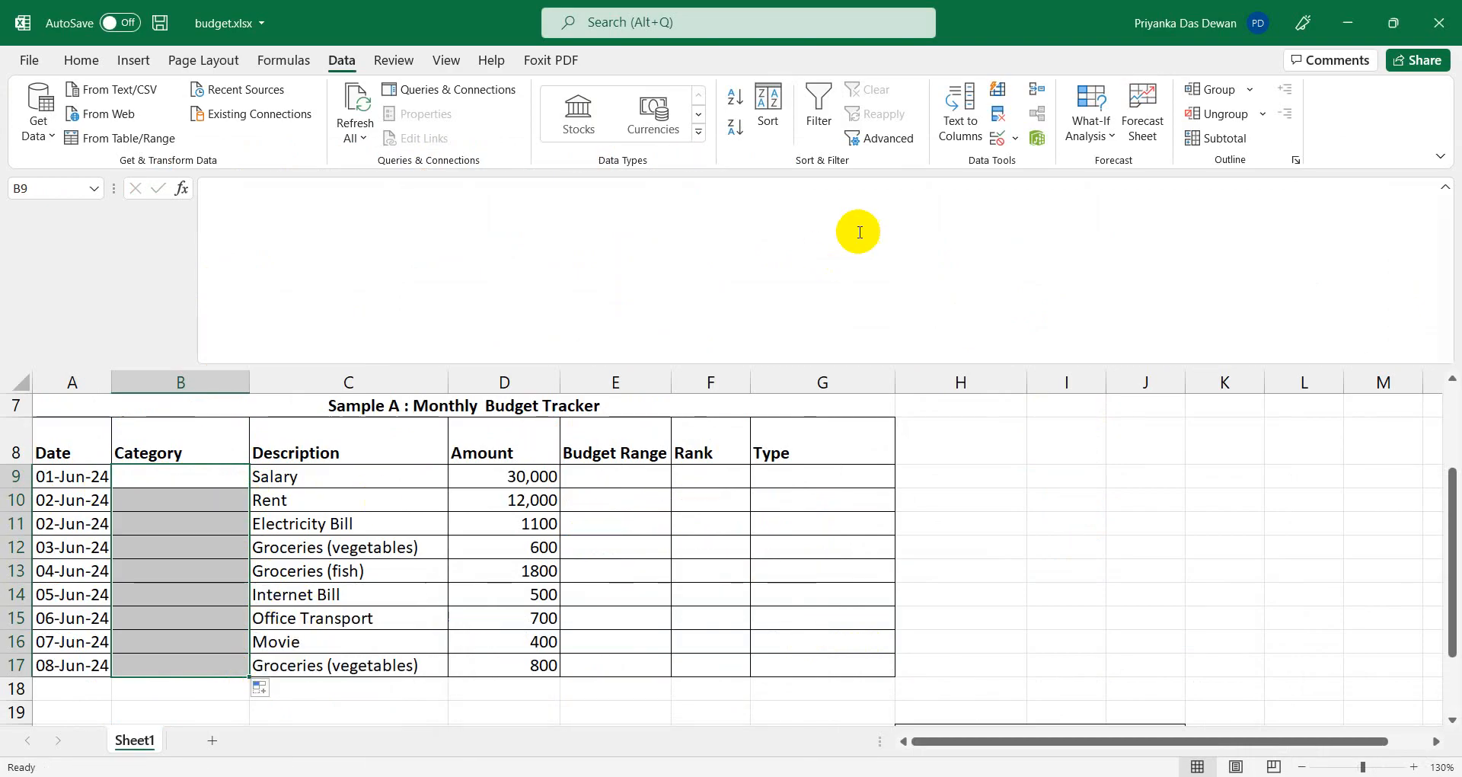
Apply the custom validation rule of cell B9 to all other cells with the same settings.
click(1016, 137)
key(Escape)
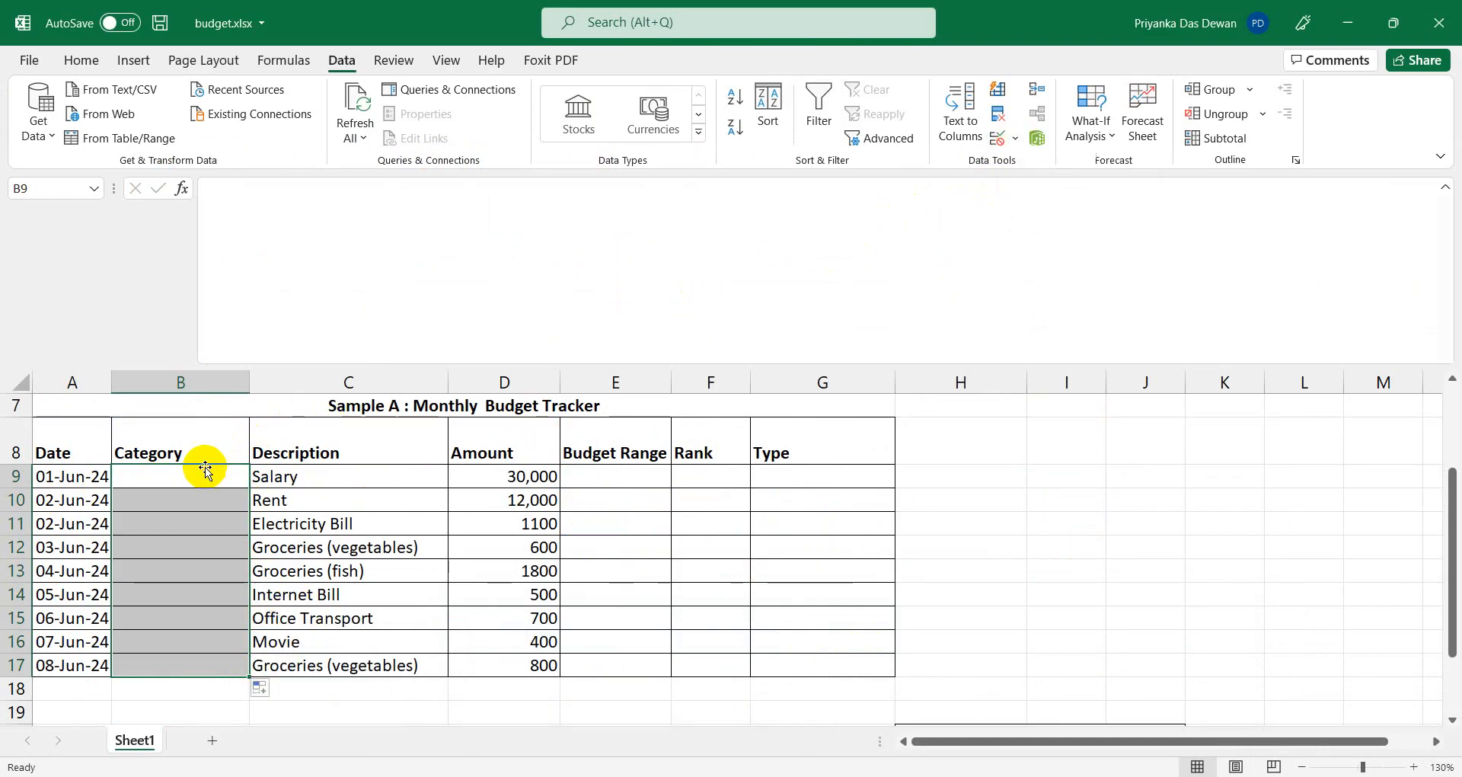
click(206, 468)
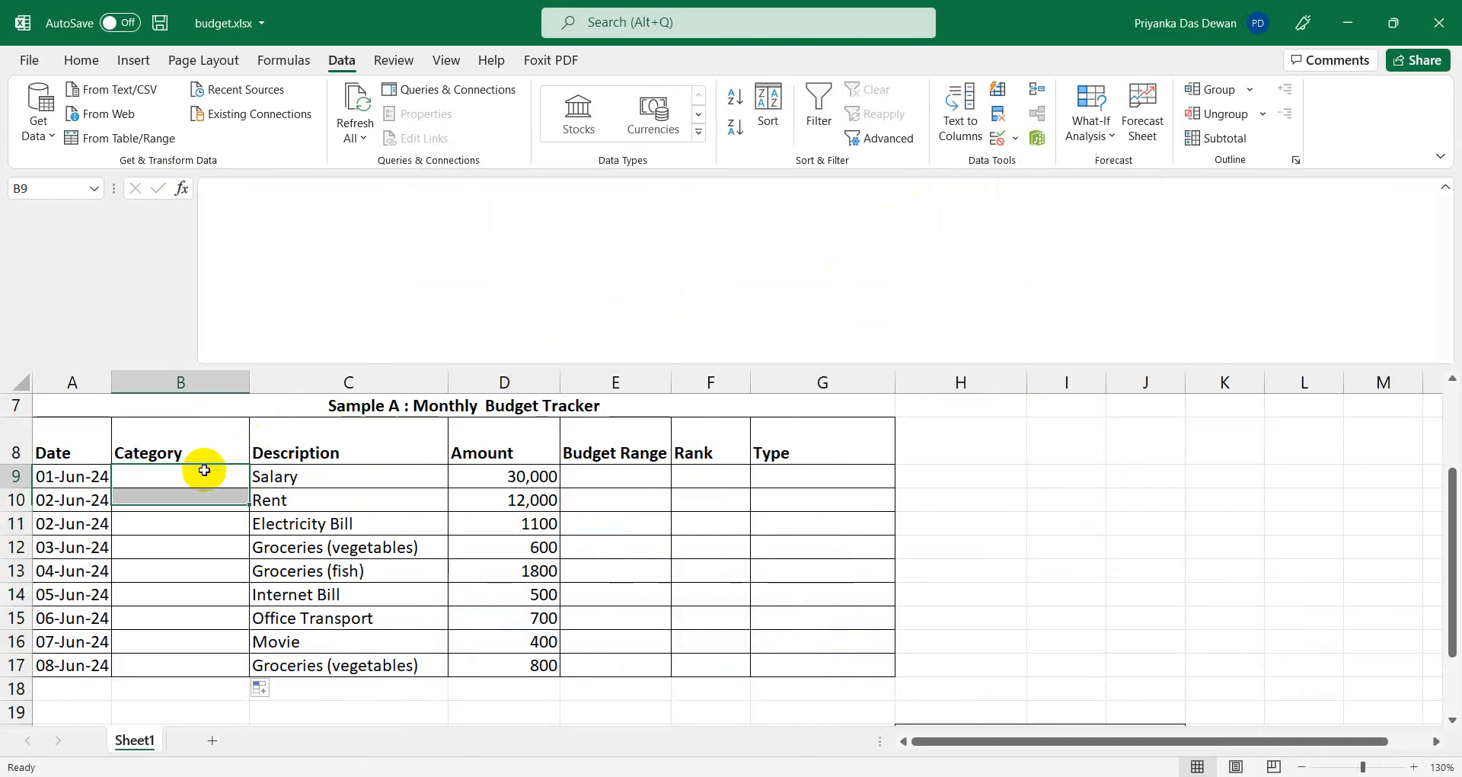
click(1016, 142)
click(1024, 166)
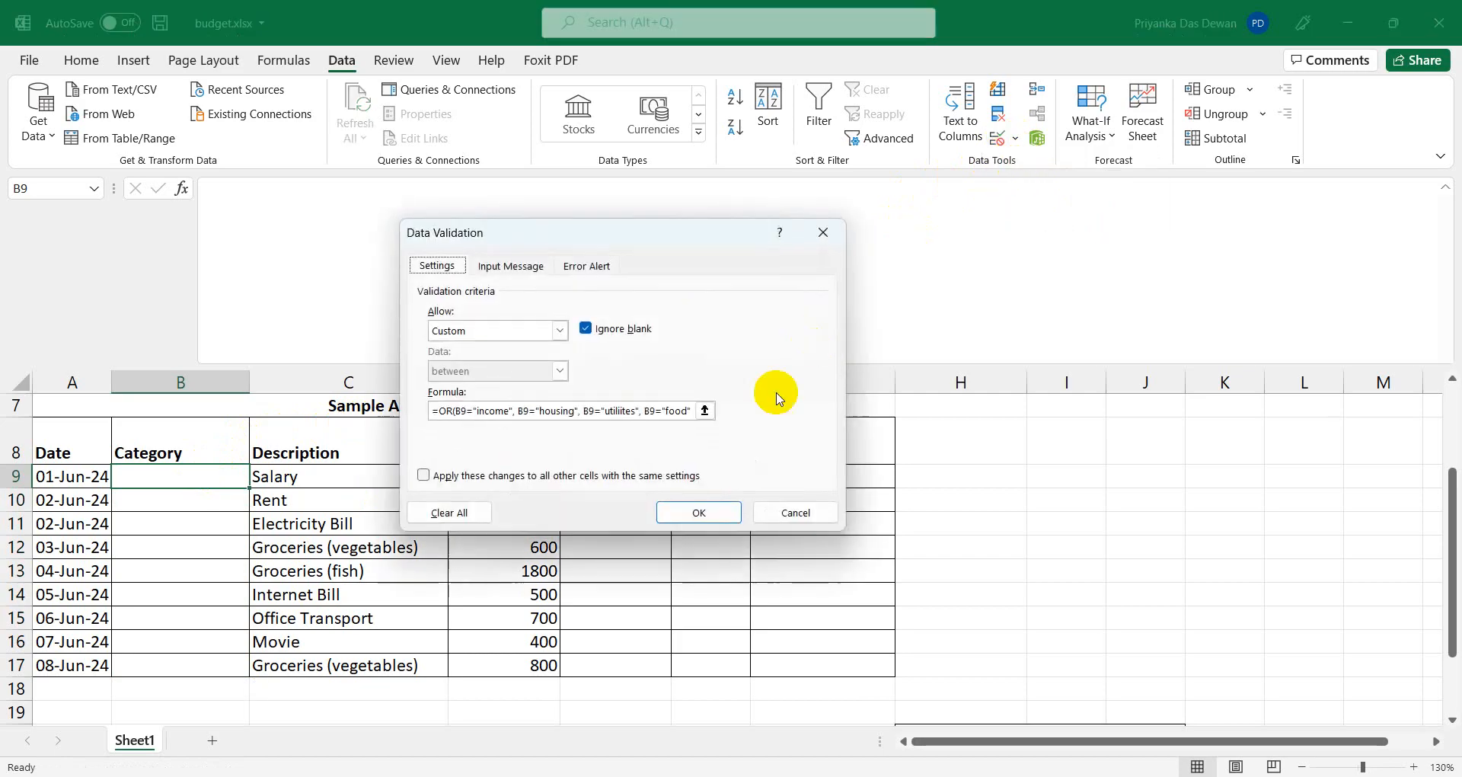
click(422, 476)
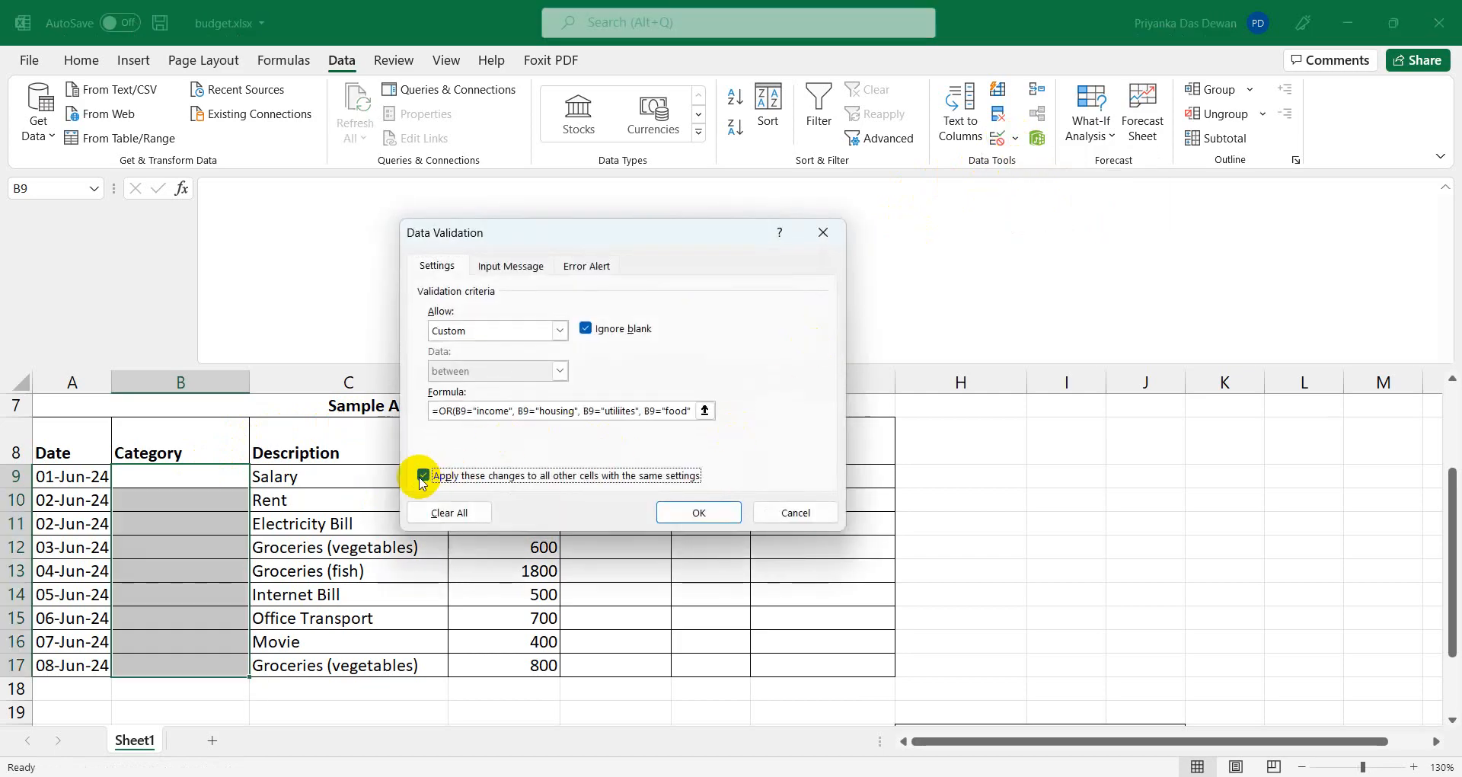
click(697, 515)
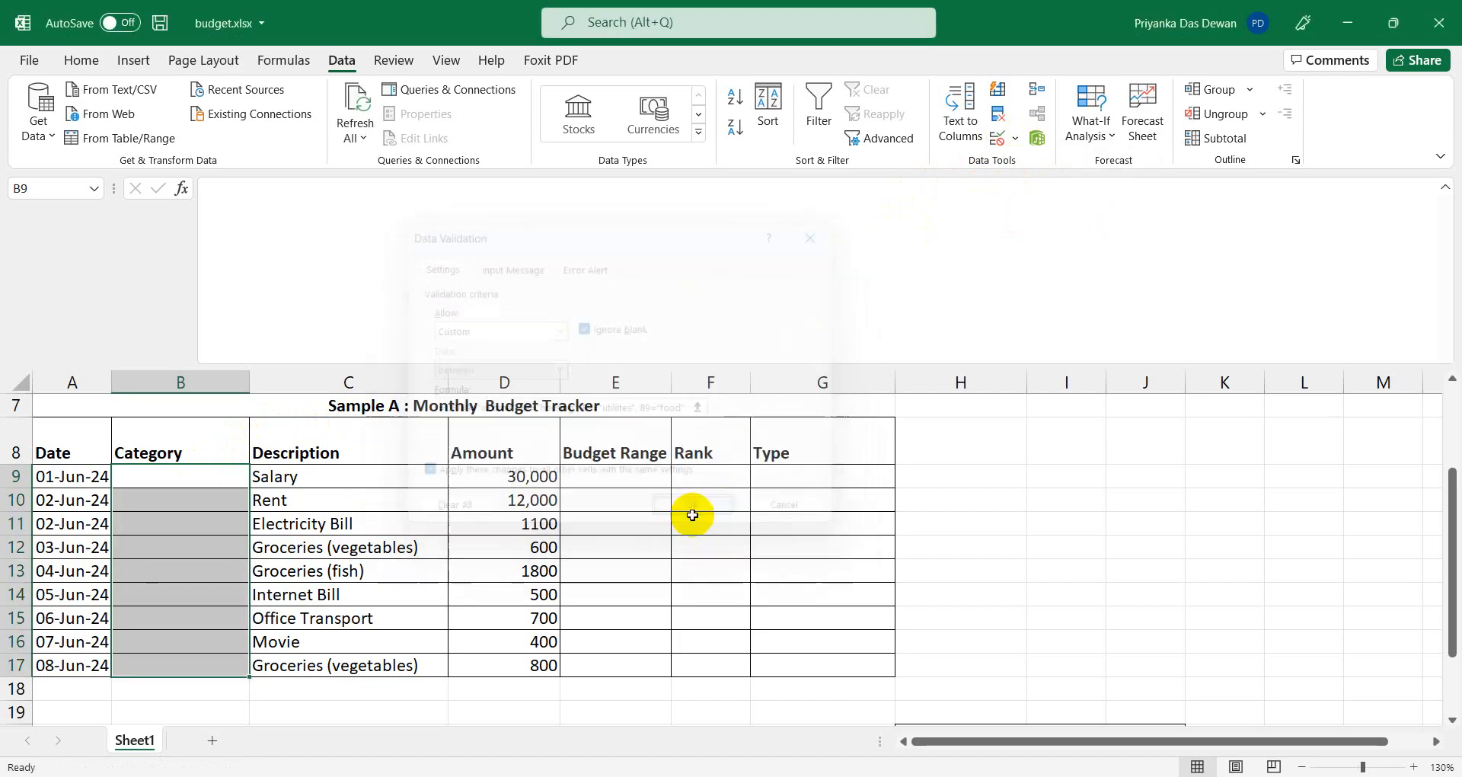
Enter income as the Category in cell B9 and housing in cell B10.
click(215, 479)
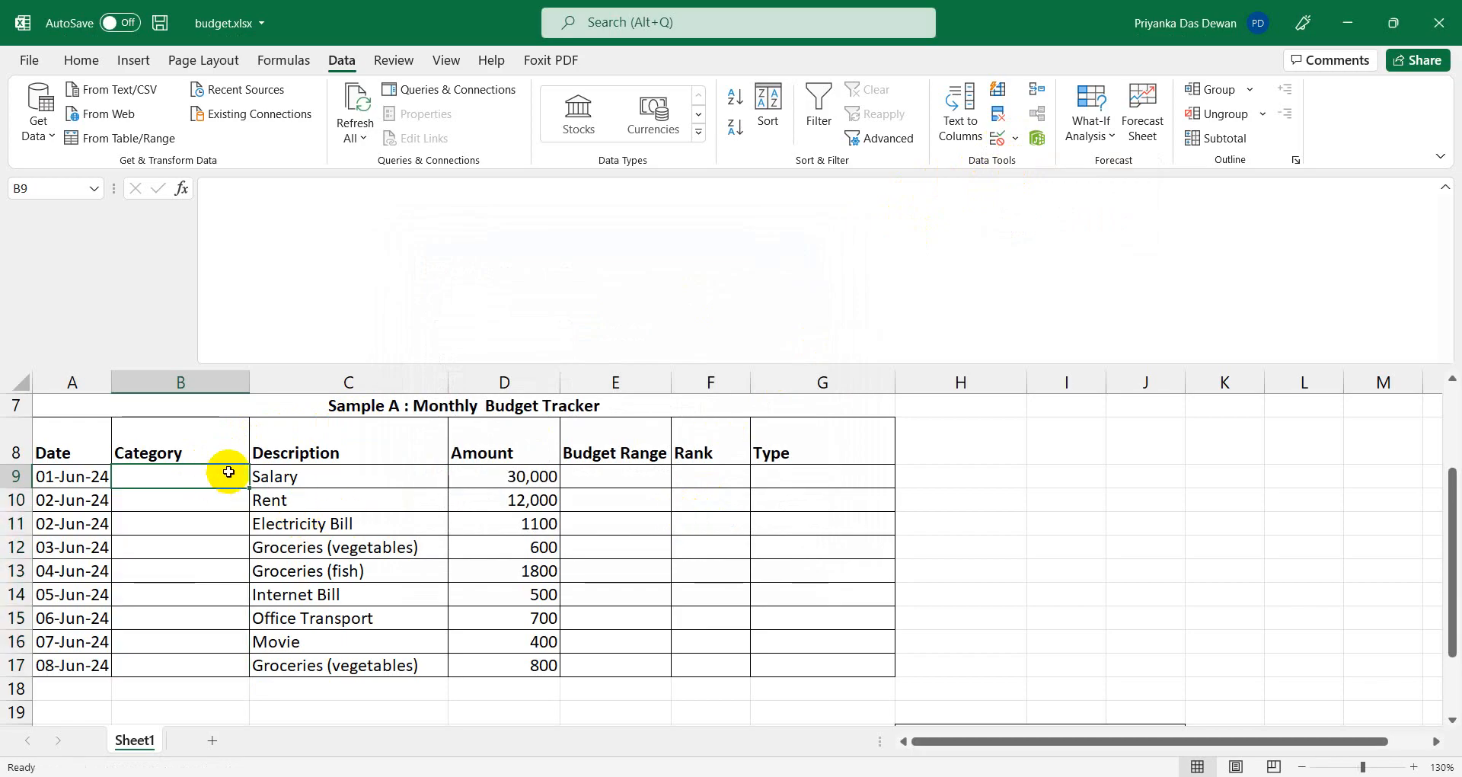
text(inc)
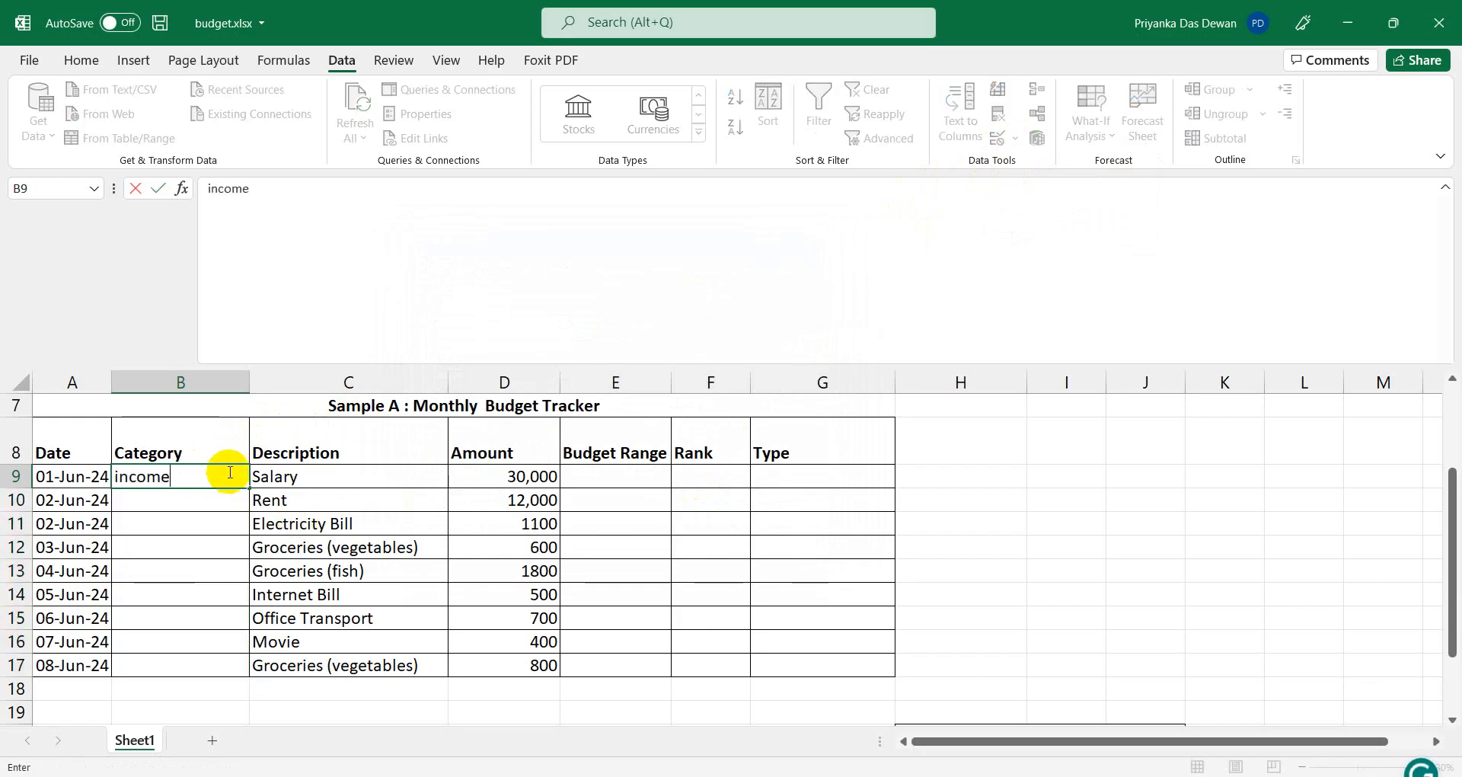
text(ome)
key(Return)
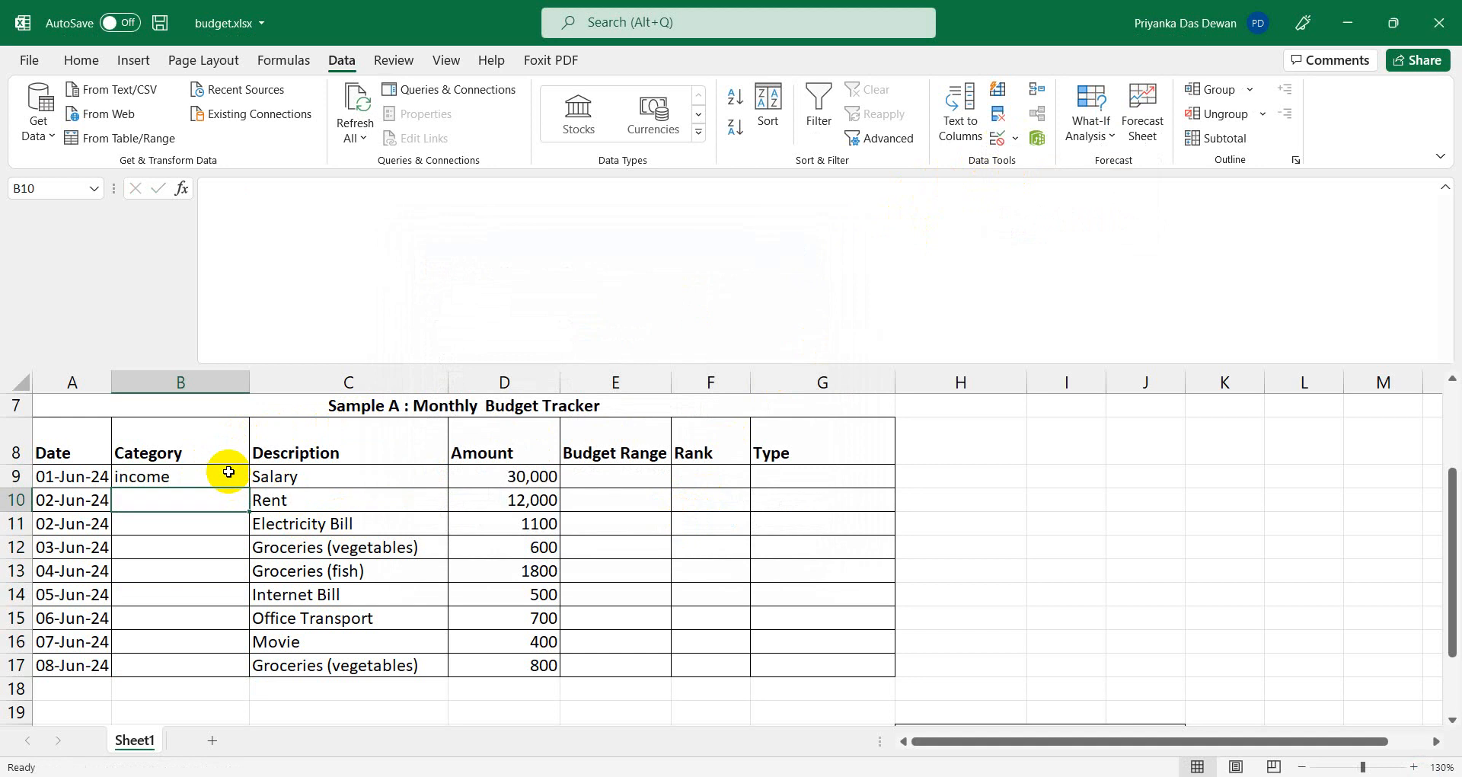
text(housi)
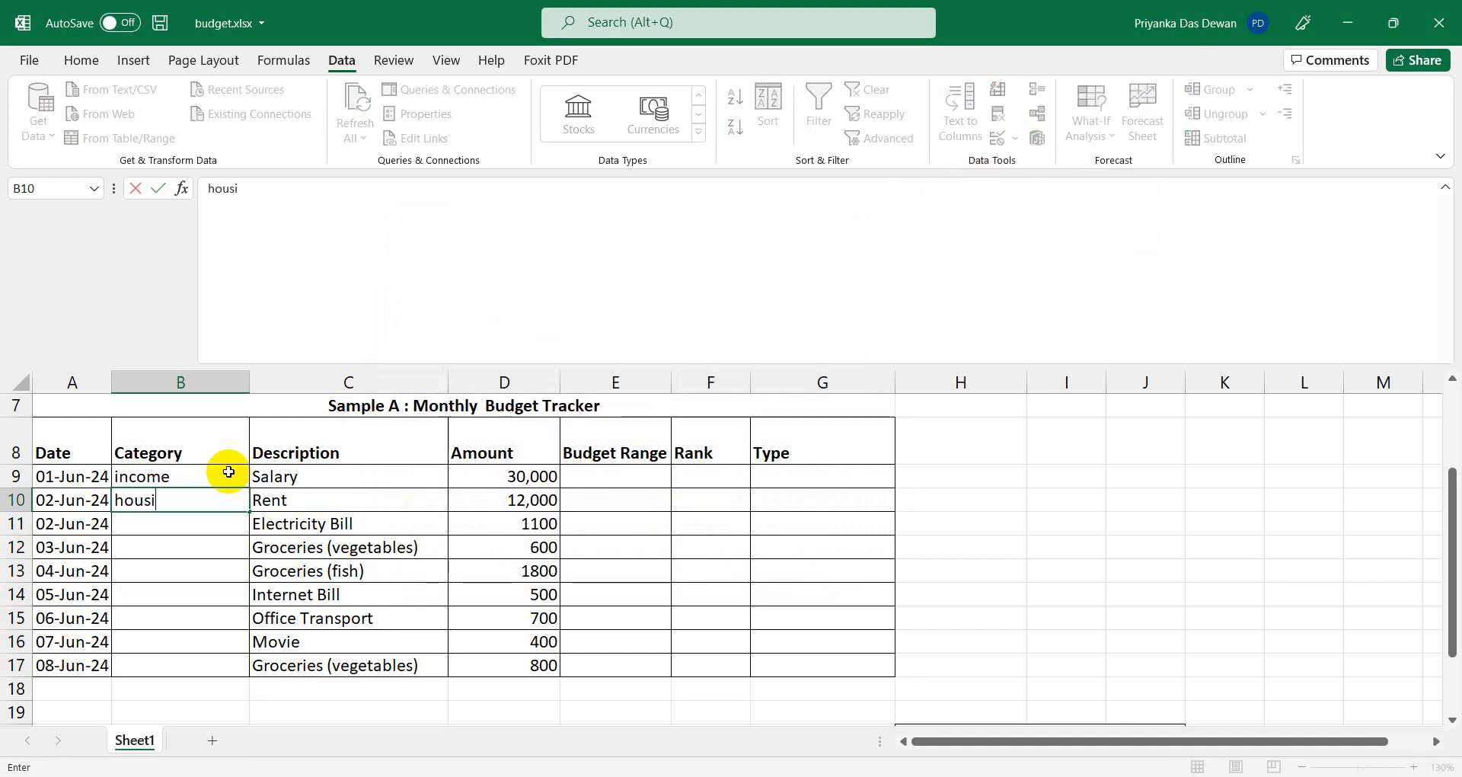
text(ng)
key(Return)
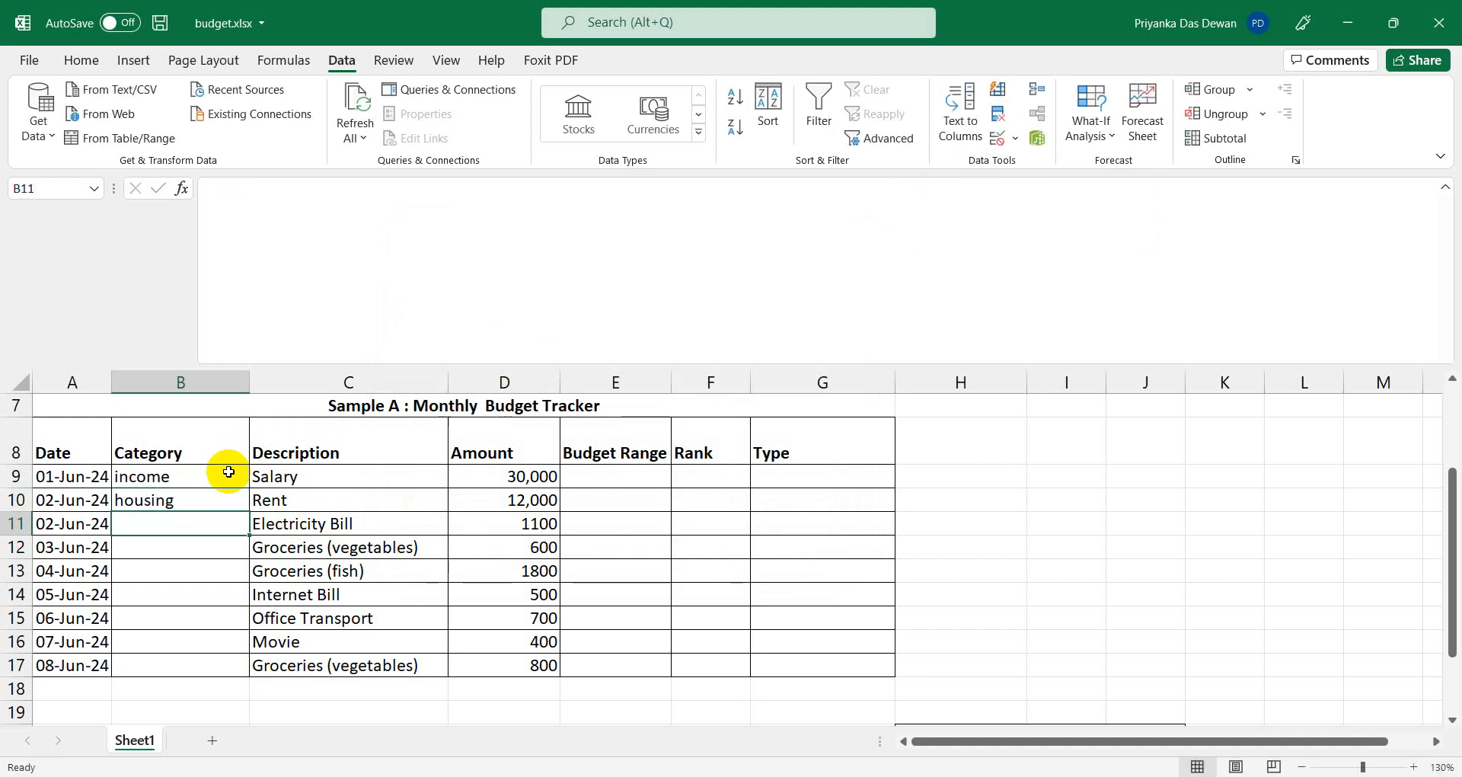
Try to enter Utilities as the Category in cell B11, and cancel the entry.
text(u)
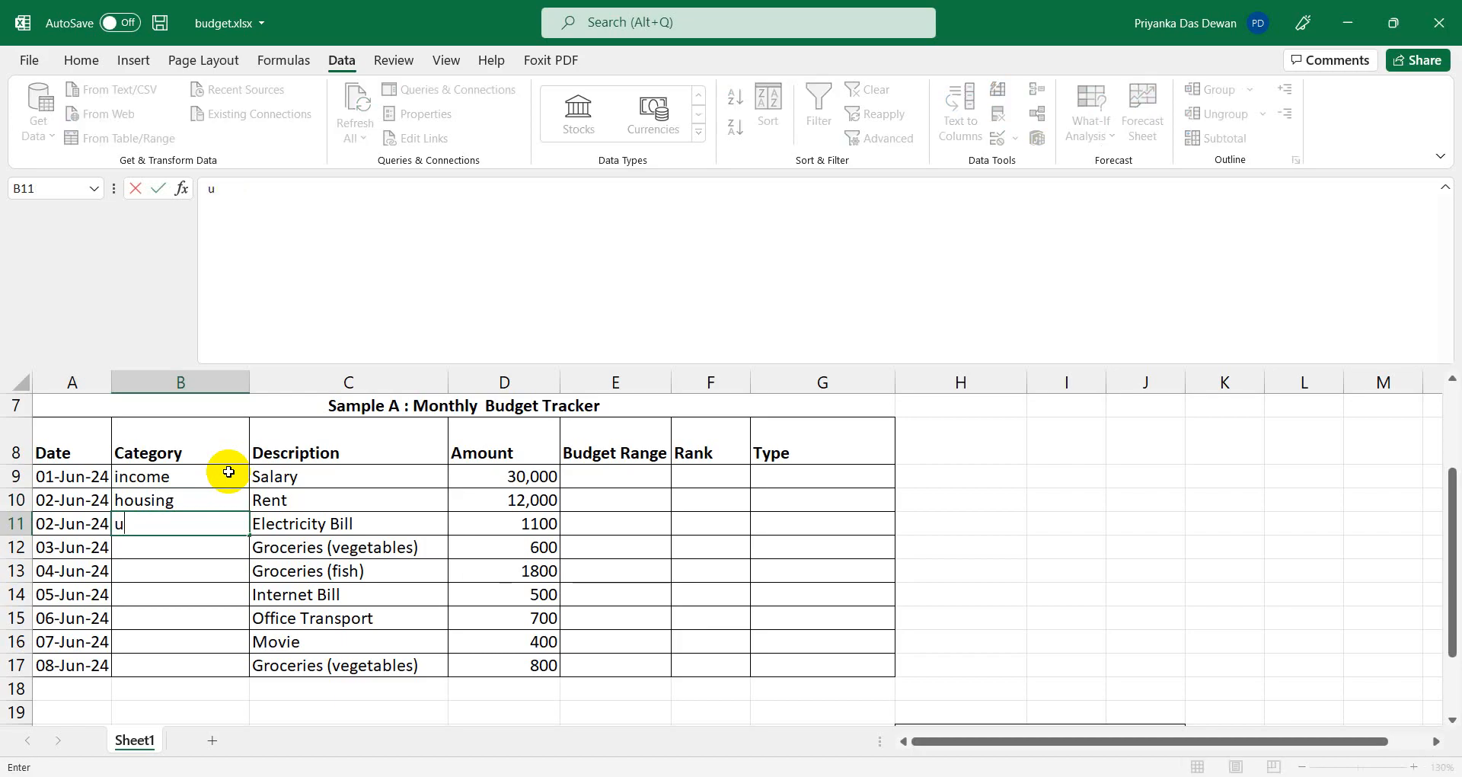
key(BackSpace)
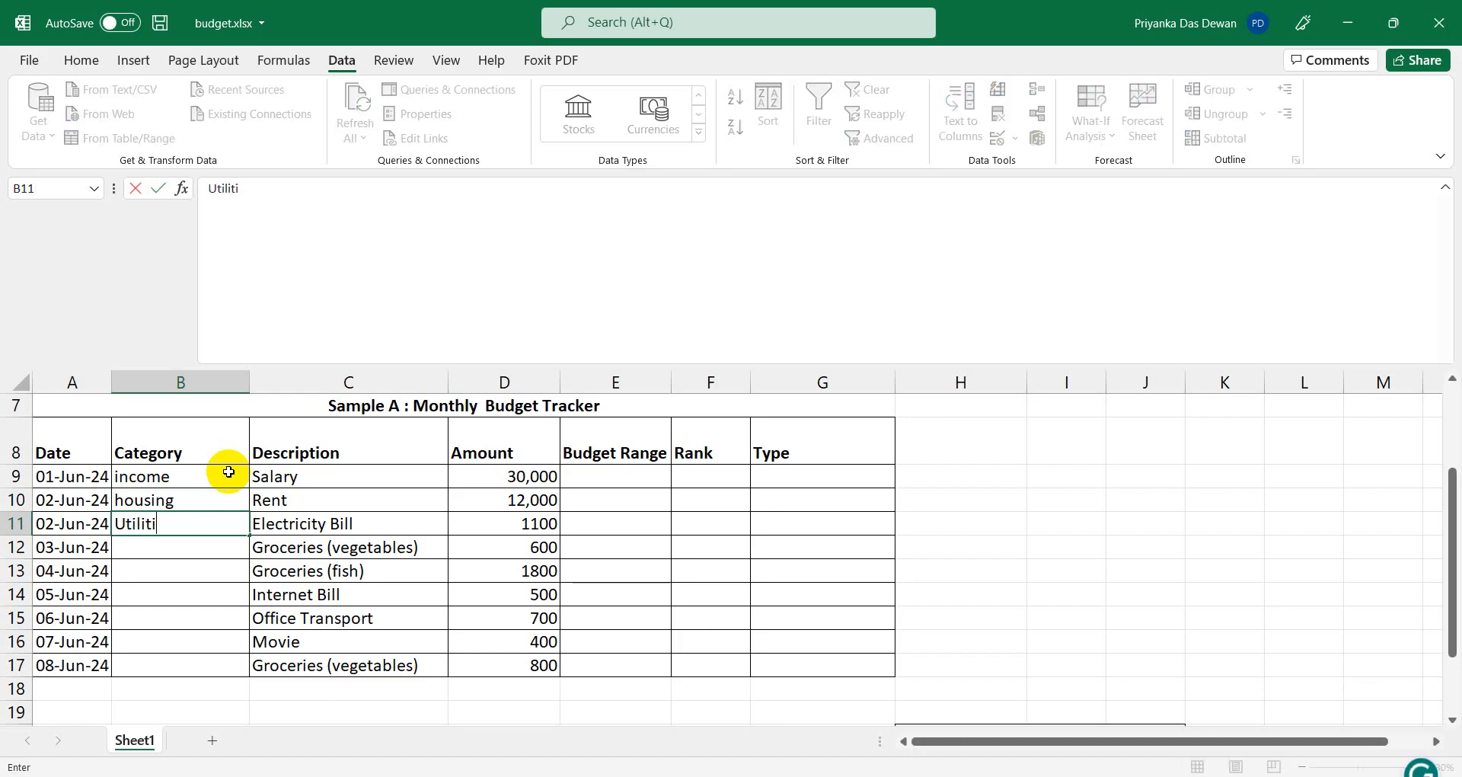
click(188, 540)
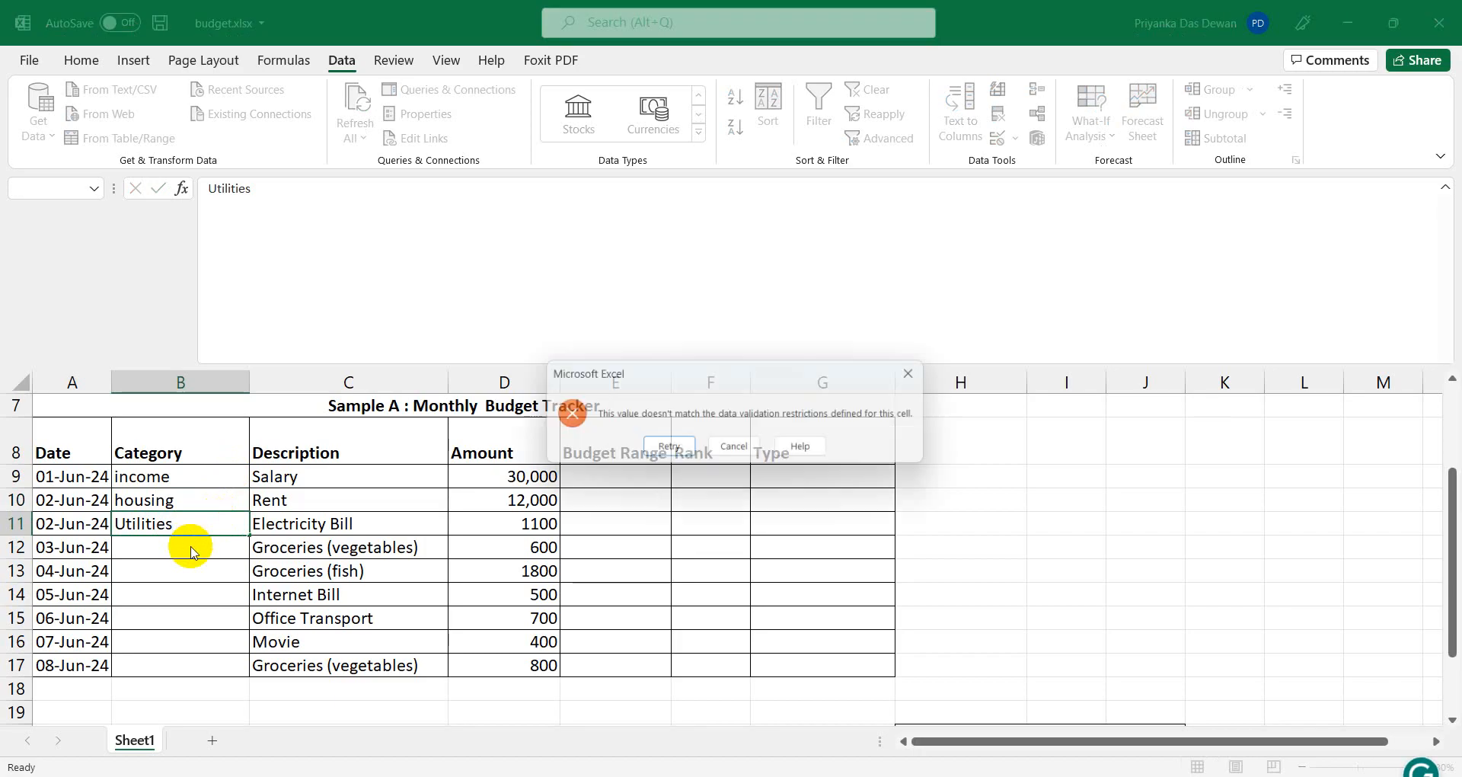
click(738, 450)
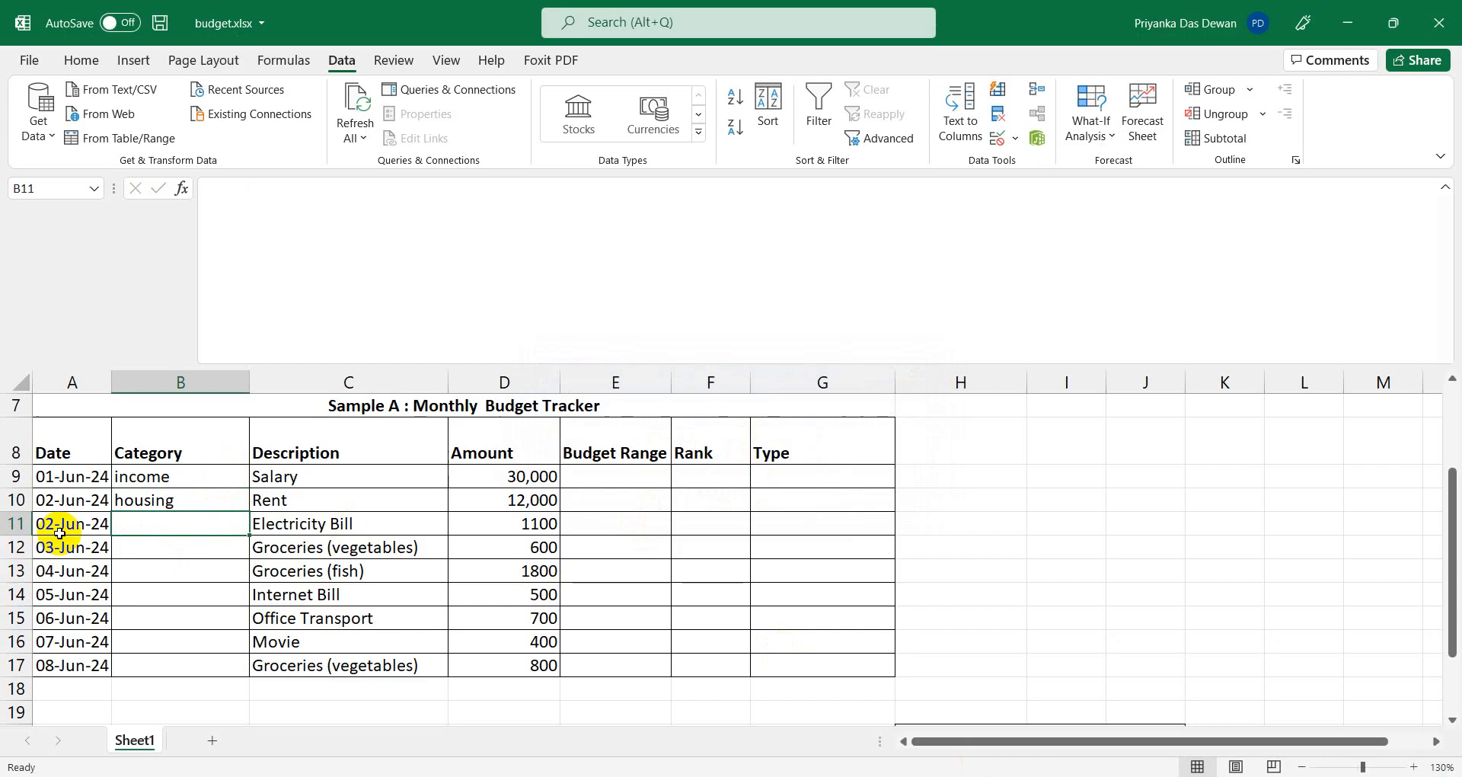
Check the custom data validation rule of Category cell B9 and close it without changes.
click(145, 499)
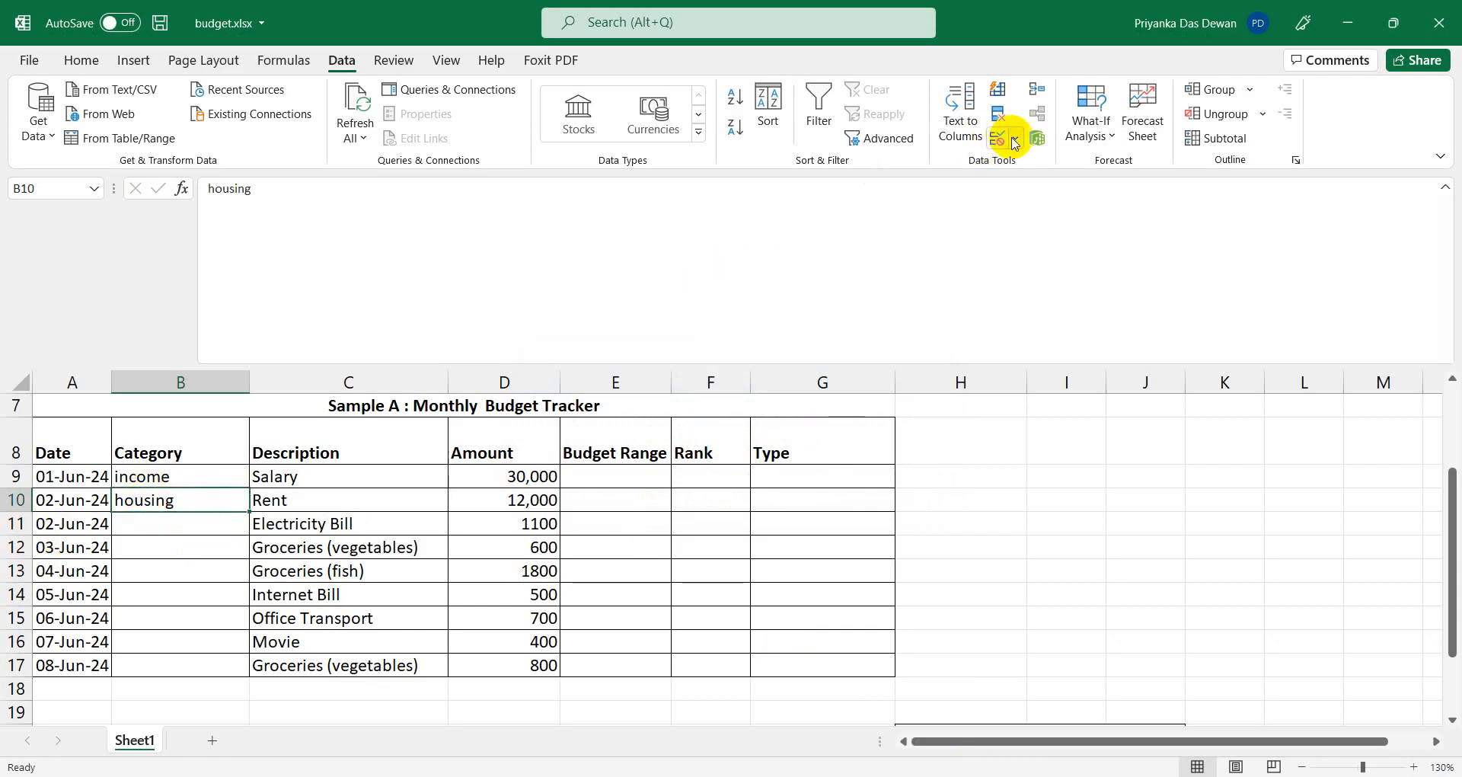
click(128, 531)
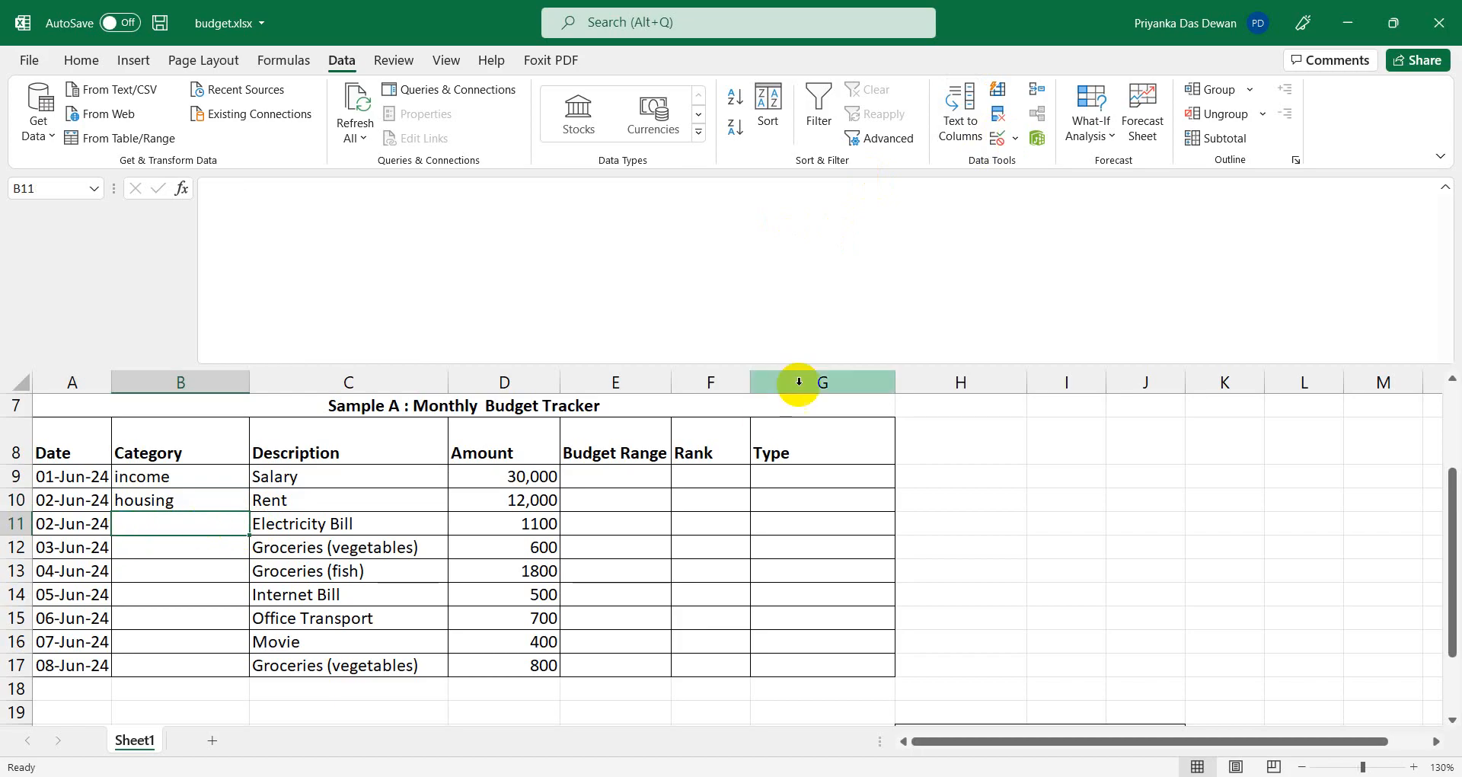
click(1015, 138)
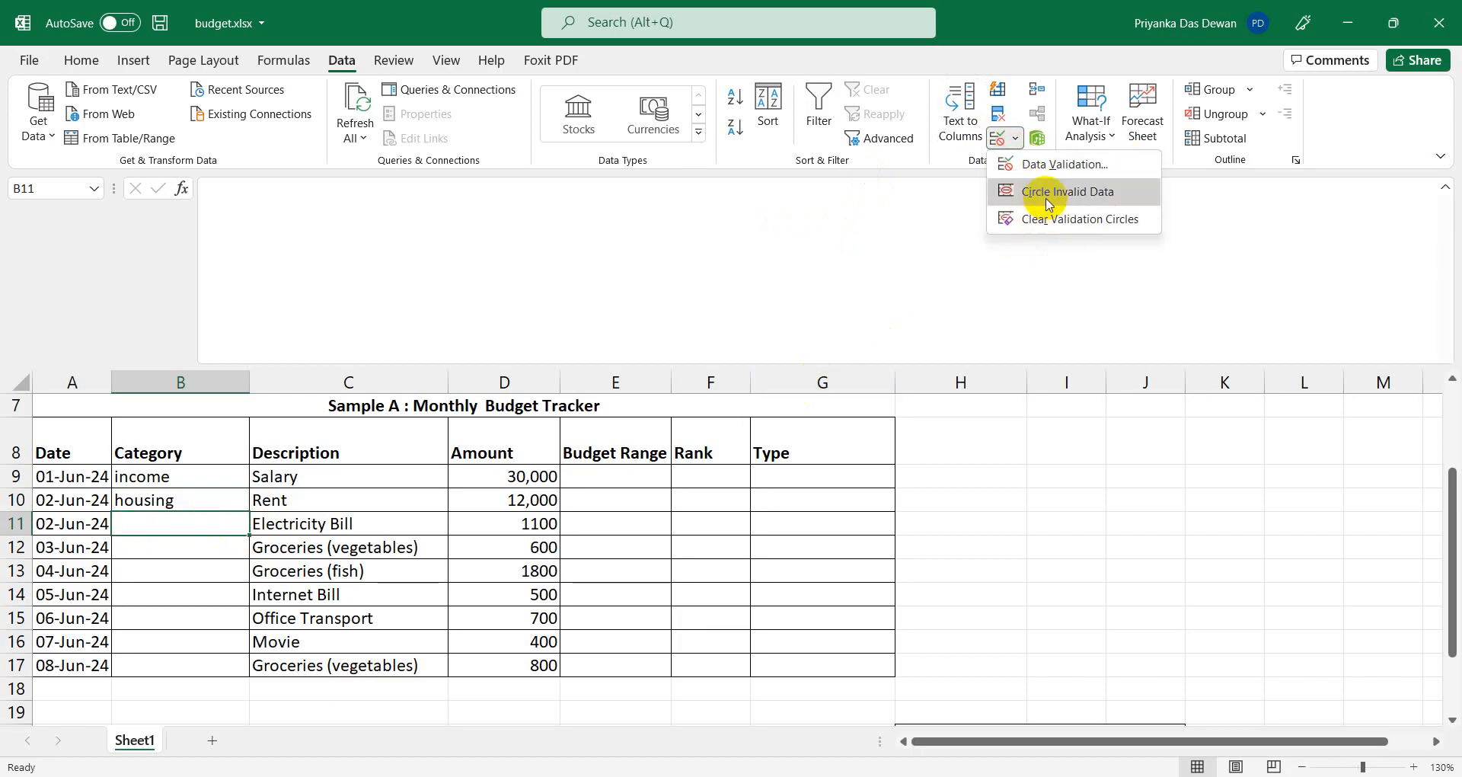
click(154, 472)
click(149, 478)
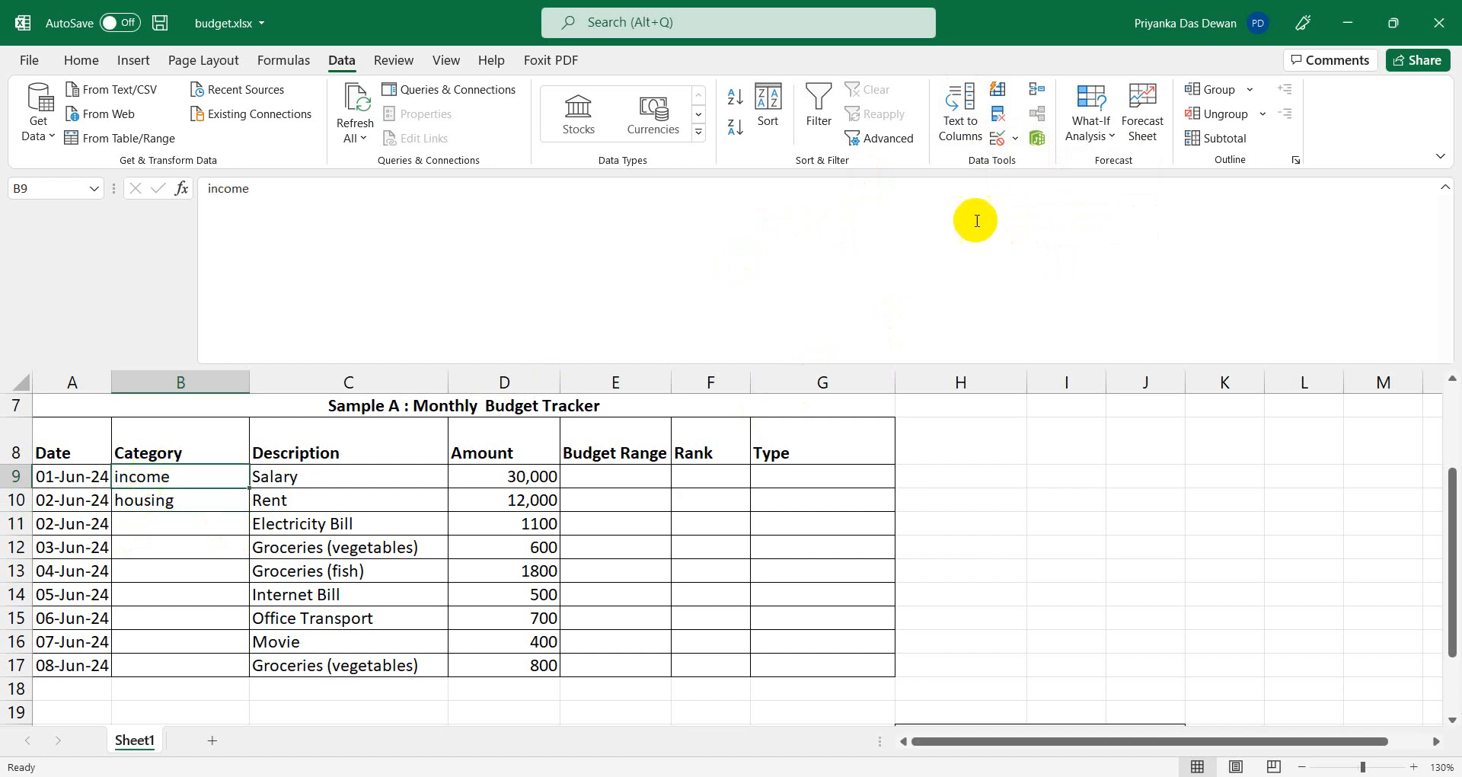
click(1015, 138)
click(1027, 161)
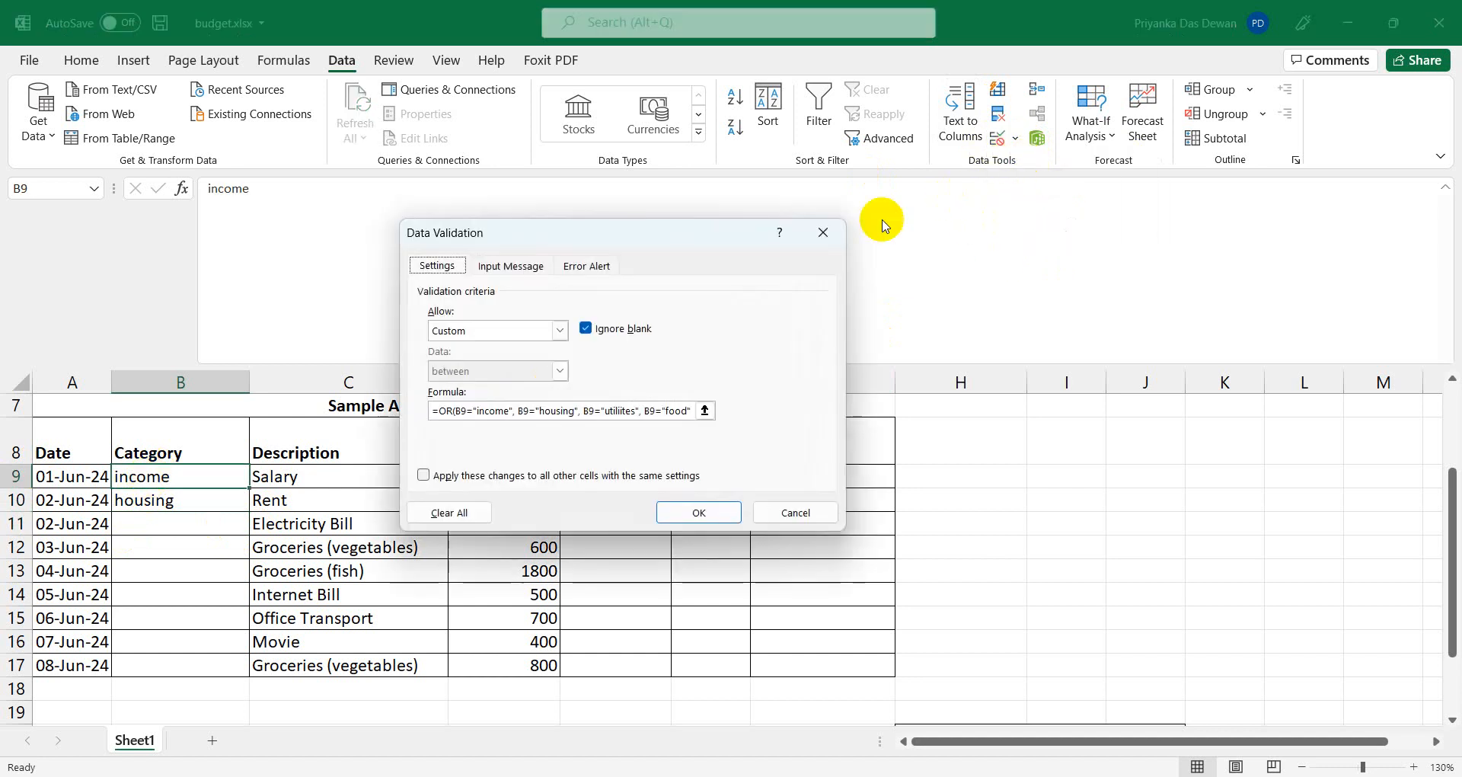
click(823, 232)
Run Circle Invalid Data to check the Category entries against the validation rule.
click(1015, 138)
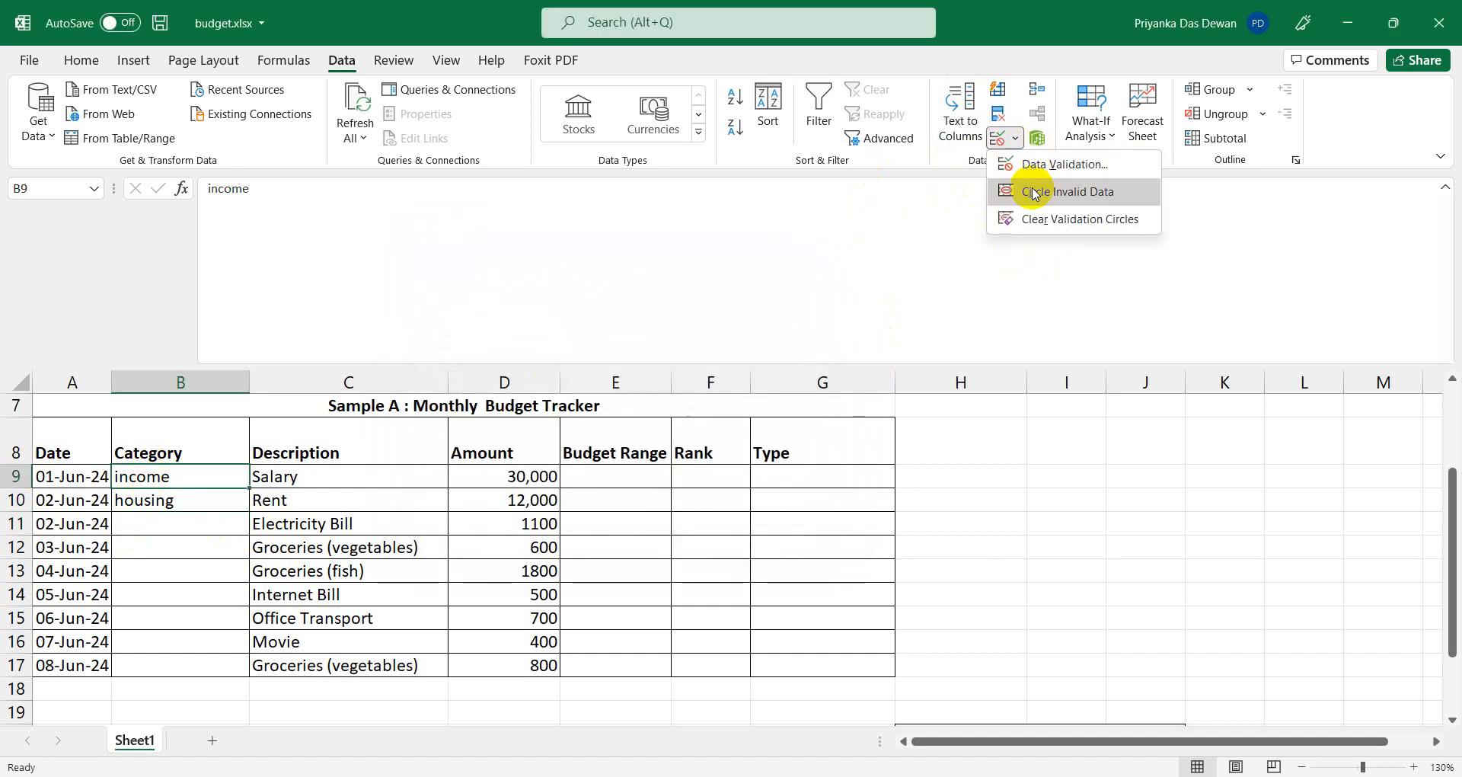
click(1034, 193)
click(1017, 141)
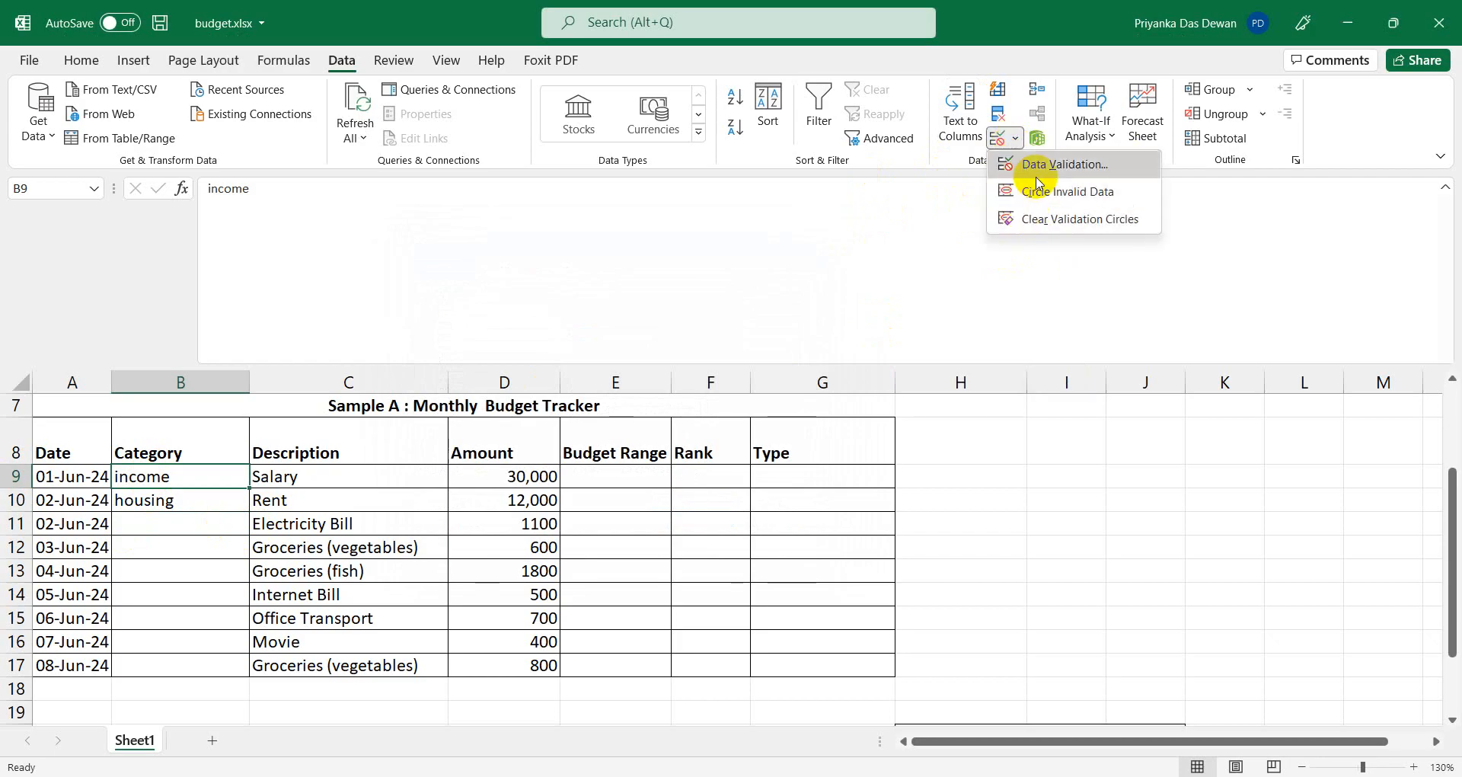
click(193, 505)
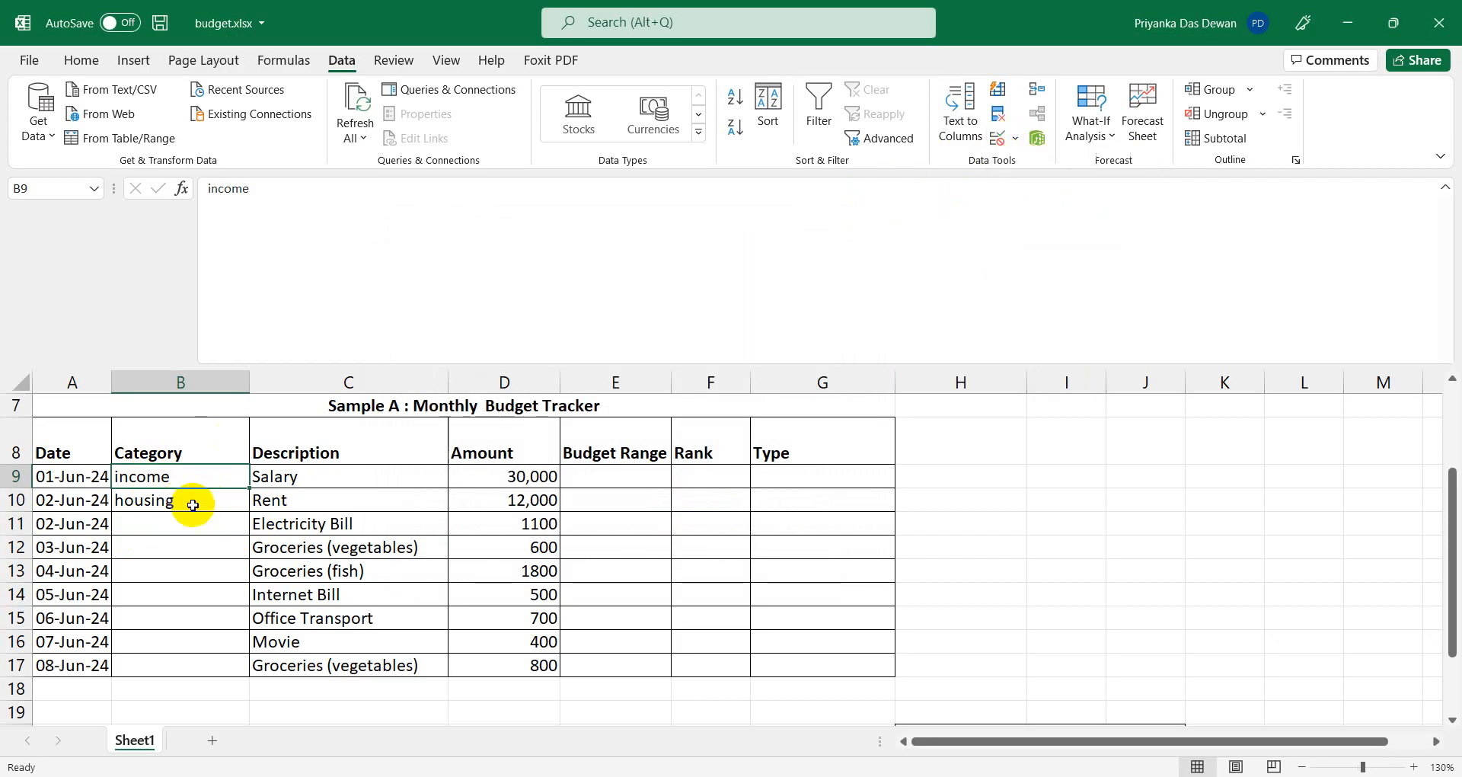
click(1016, 140)
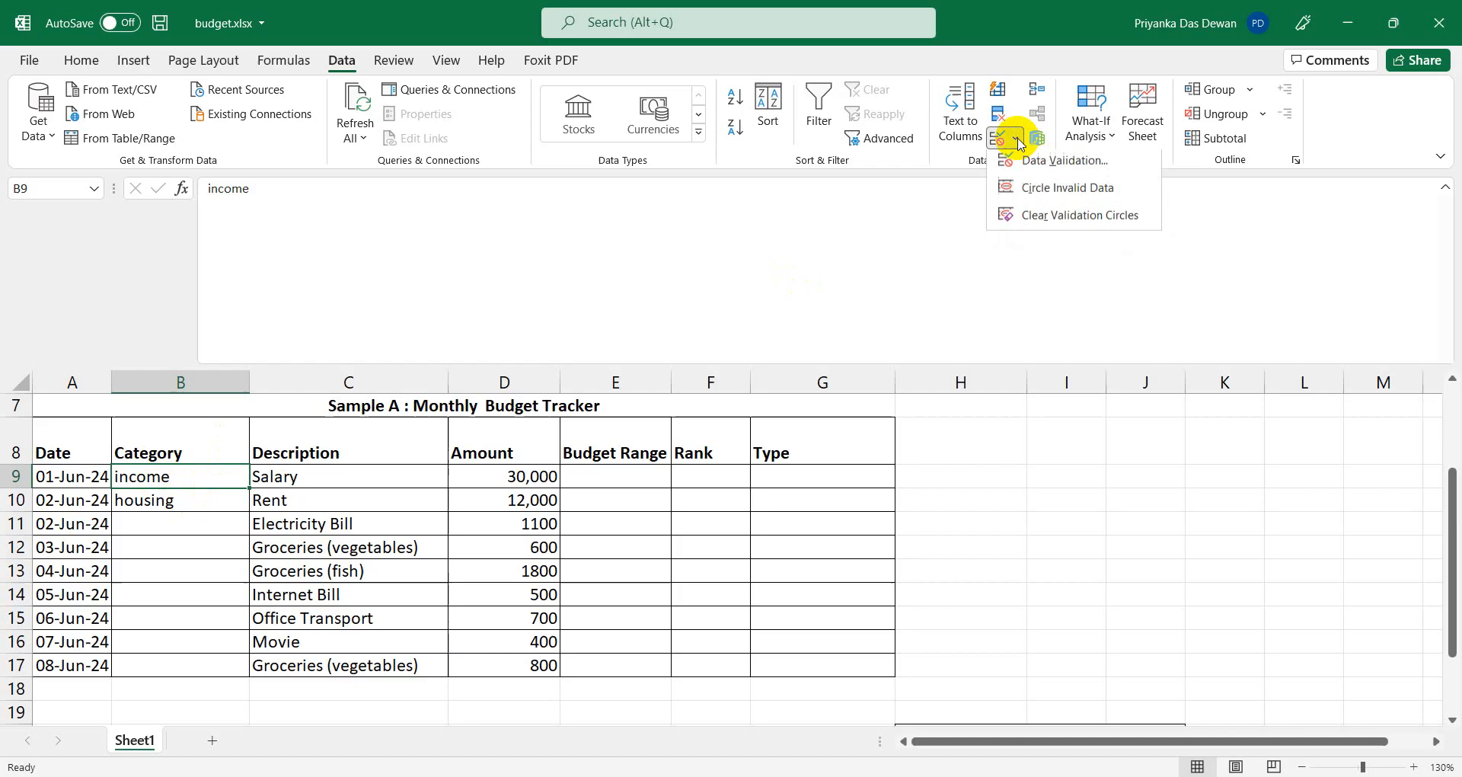
click(1066, 190)
Check the custom data validation formula of Category cell B11 and close it without changes.
click(135, 530)
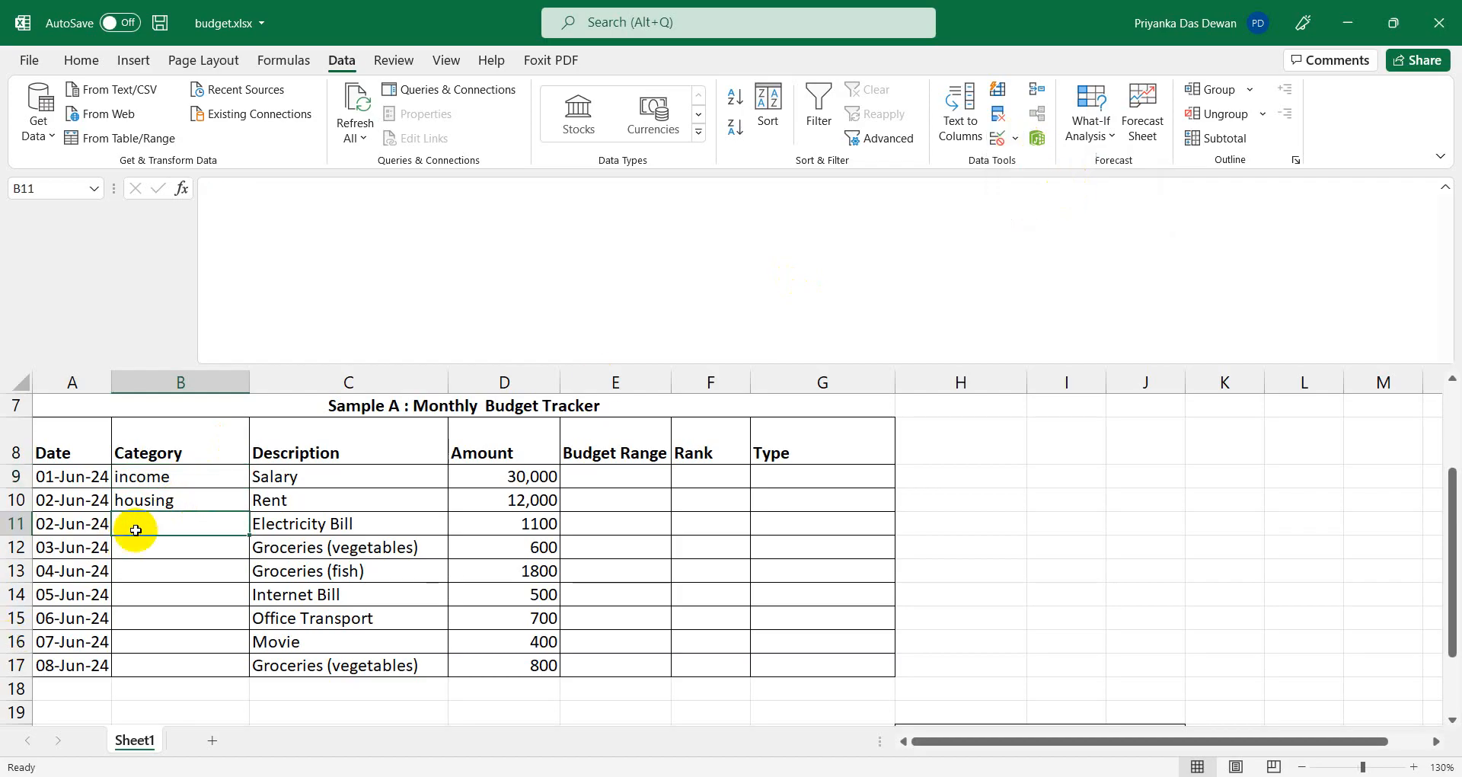
click(1015, 140)
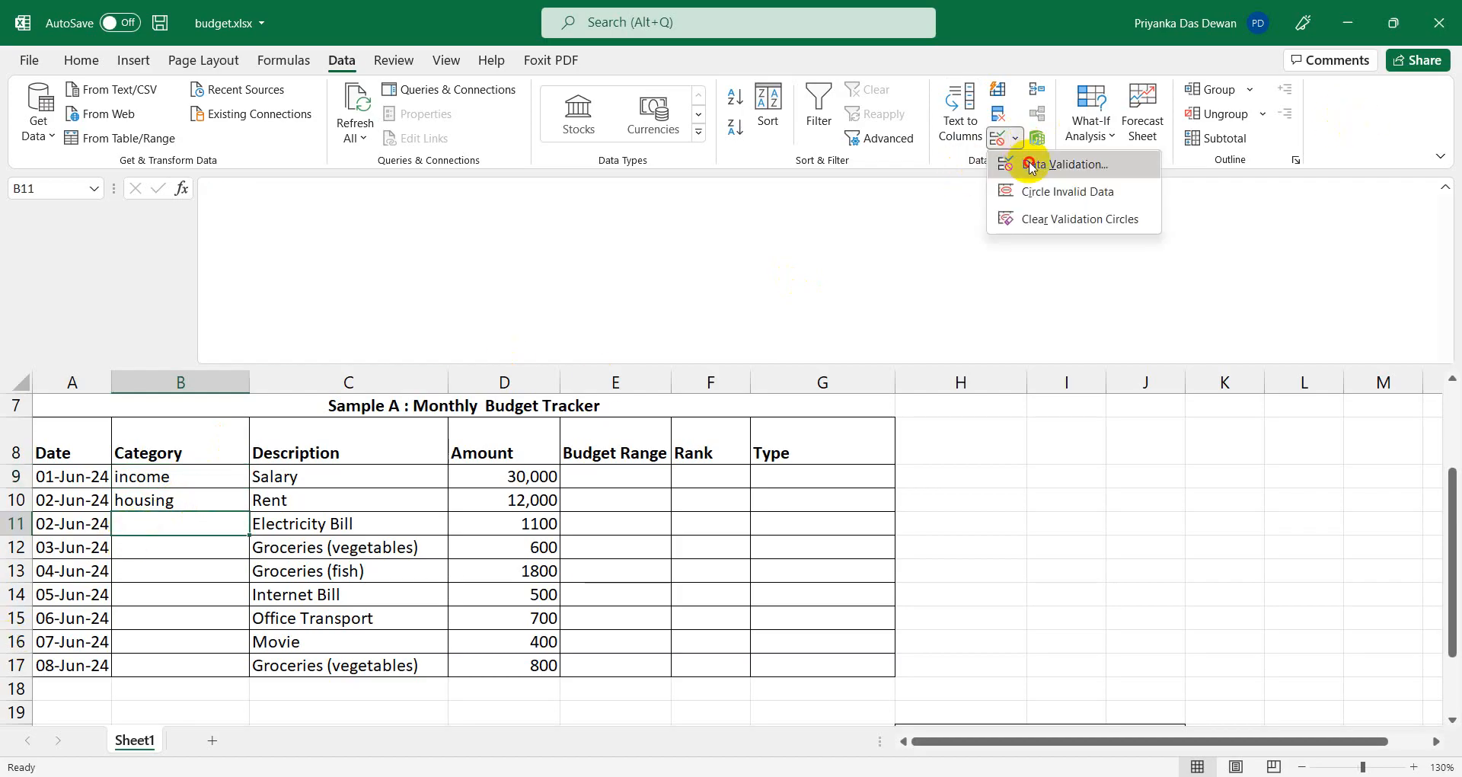
click(1029, 166)
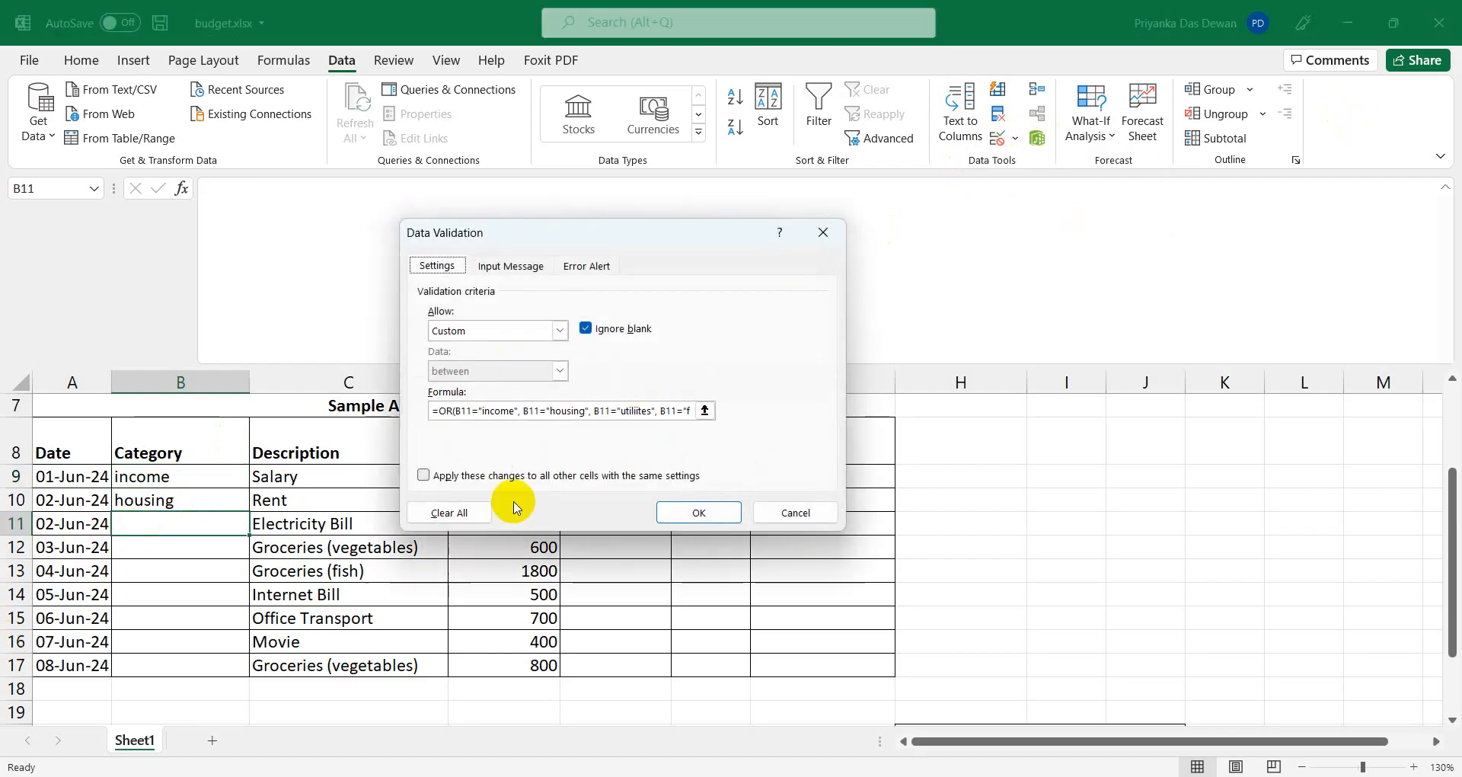
click(639, 410)
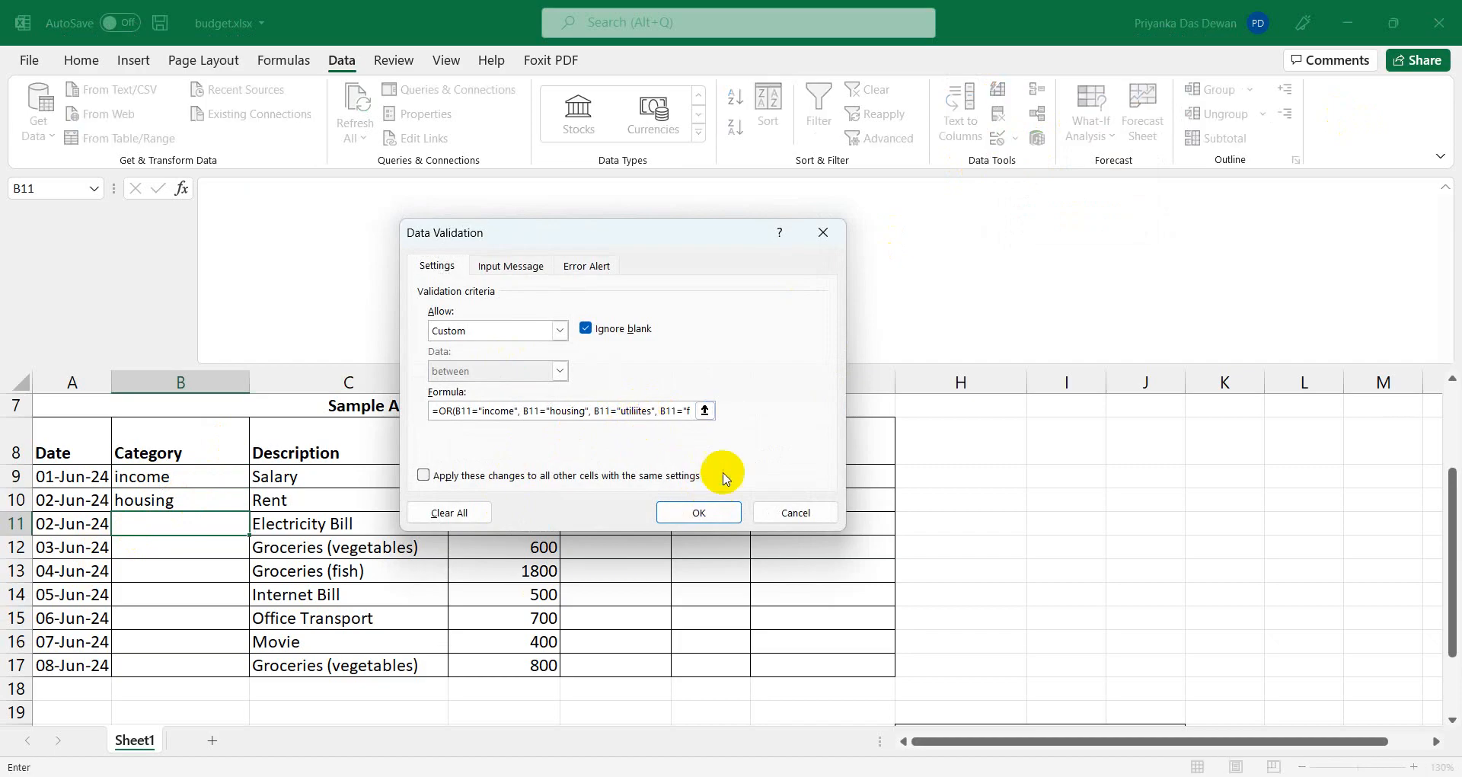
click(795, 511)
Correct the misspelled utilities category in the custom validation formula of Category cell B9 and apply the rule.
click(220, 473)
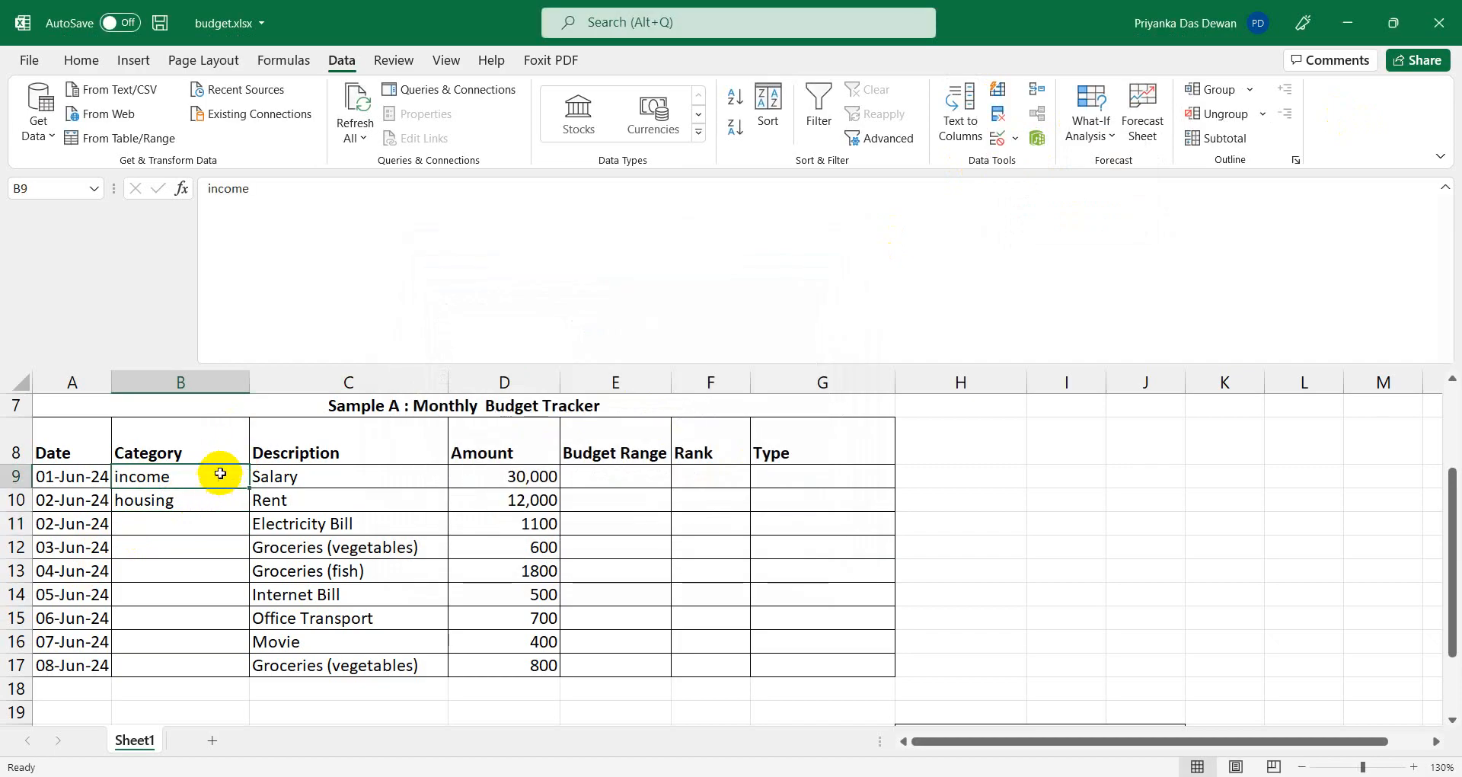
click(997, 139)
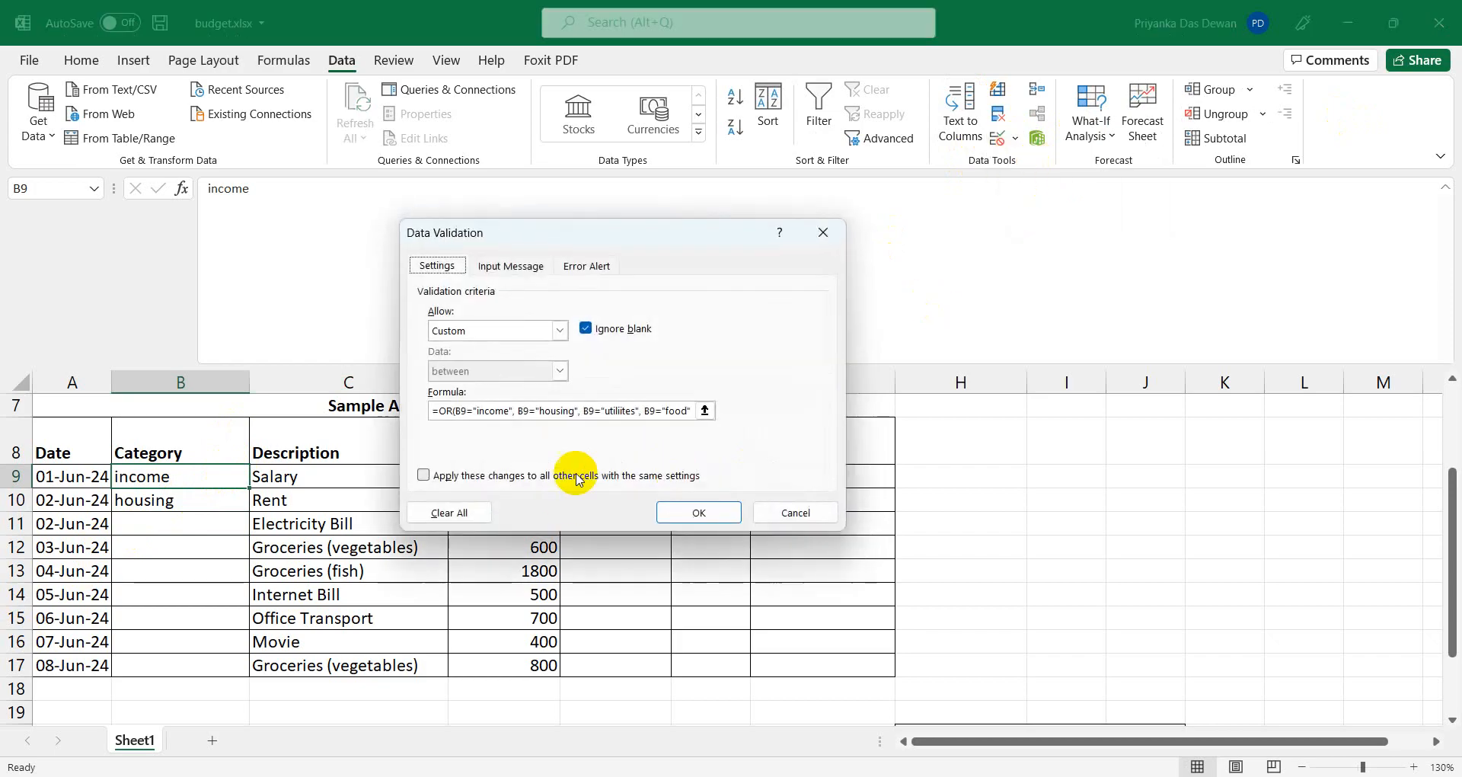
click(623, 413)
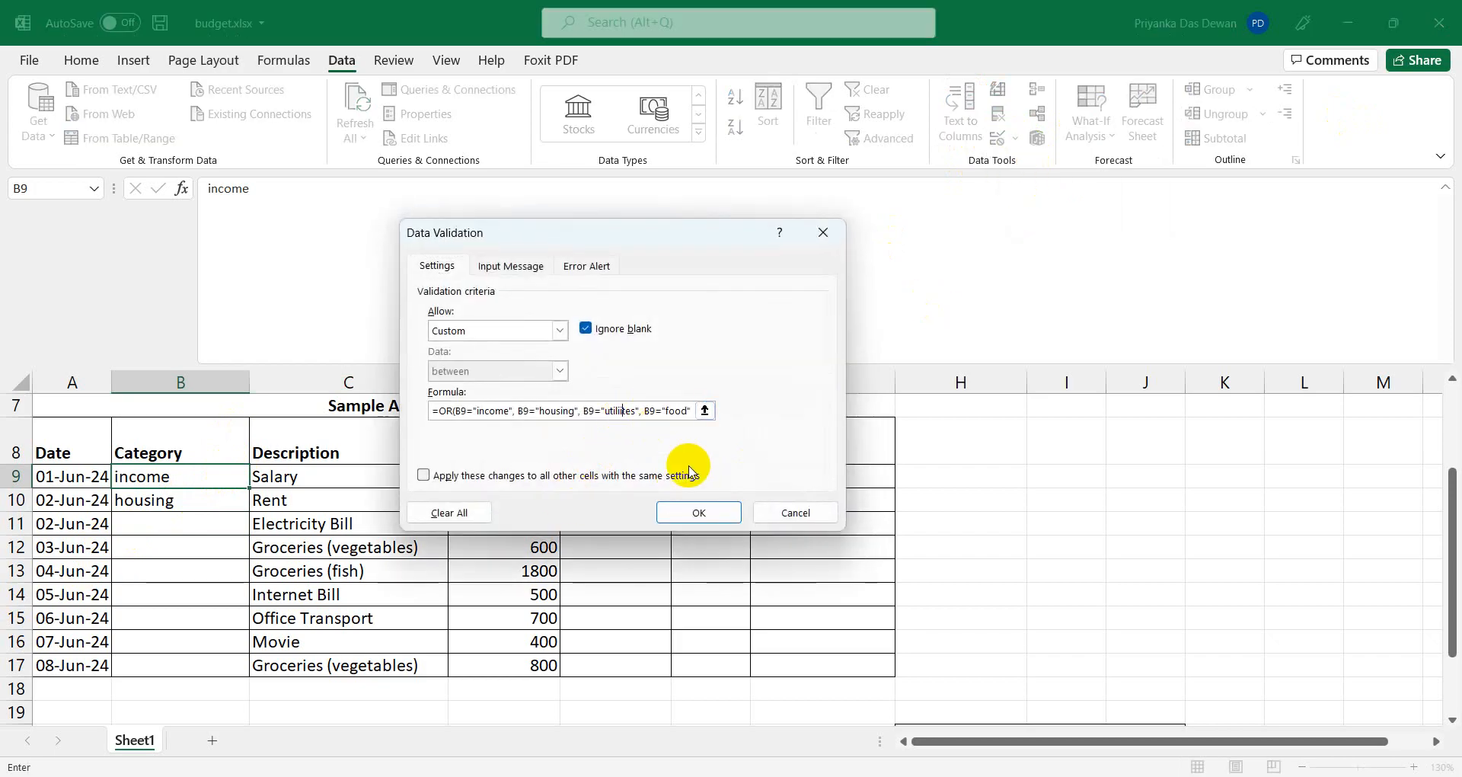
key(BackSpace)
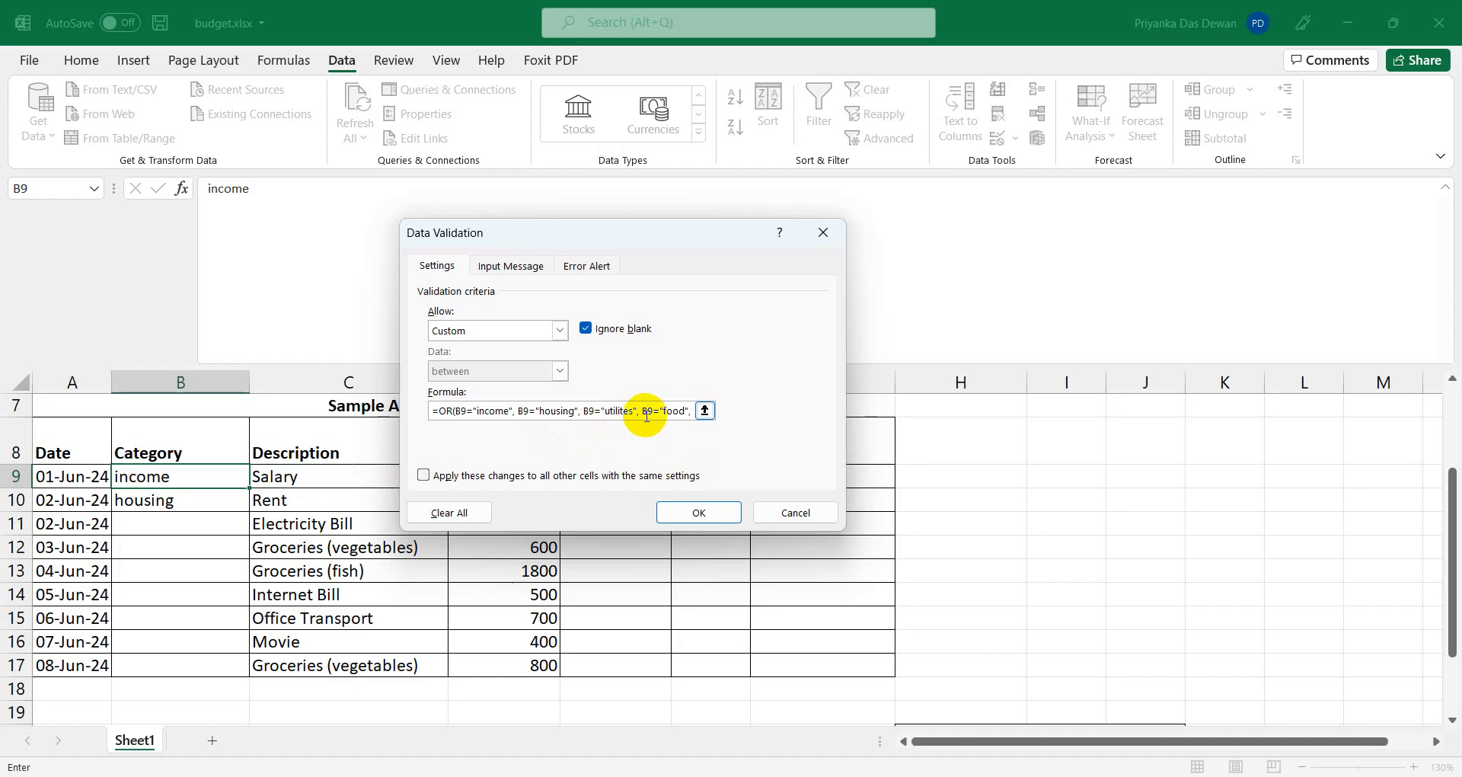
click(693, 512)
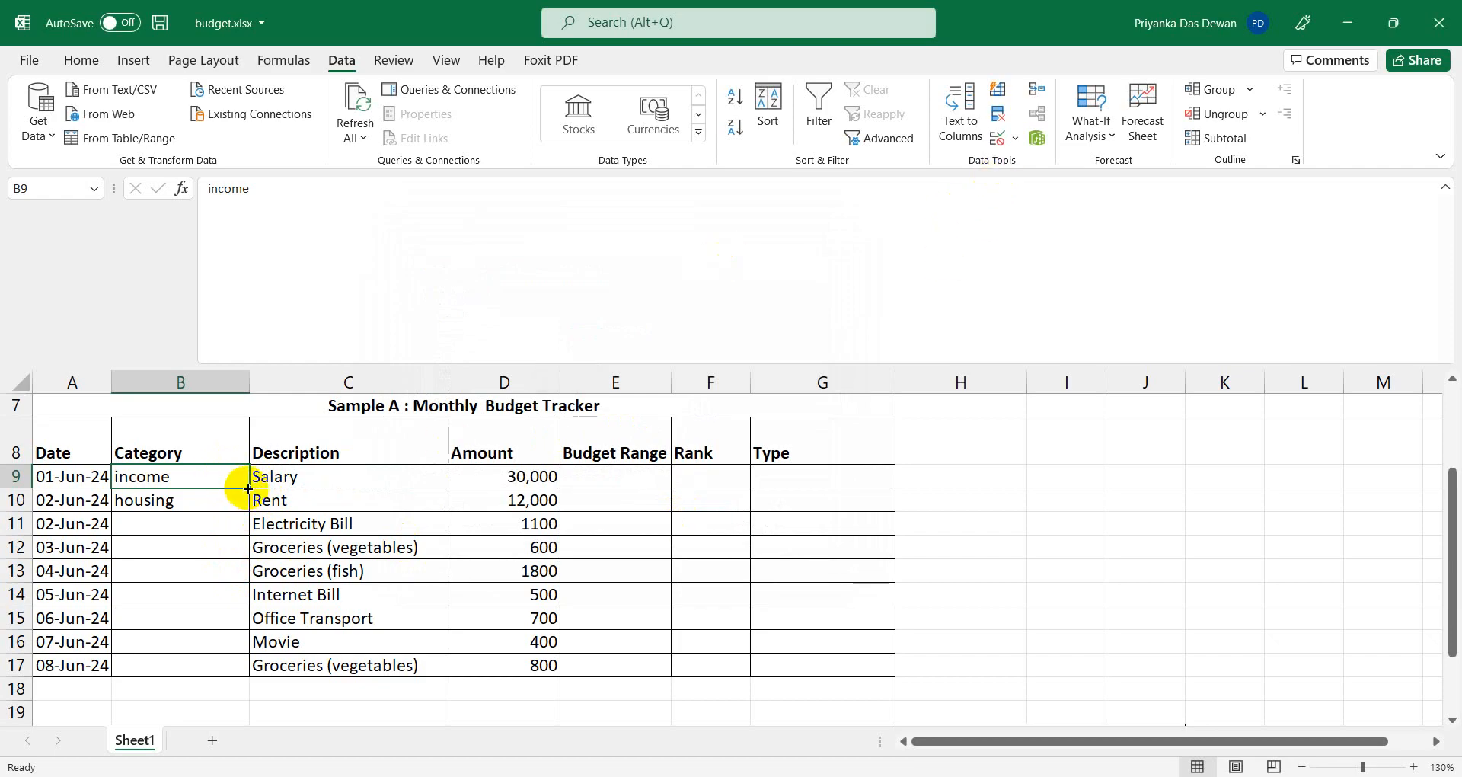
Clear the Category entries in cells B9 and B10.
drag(249, 488, 184, 477)
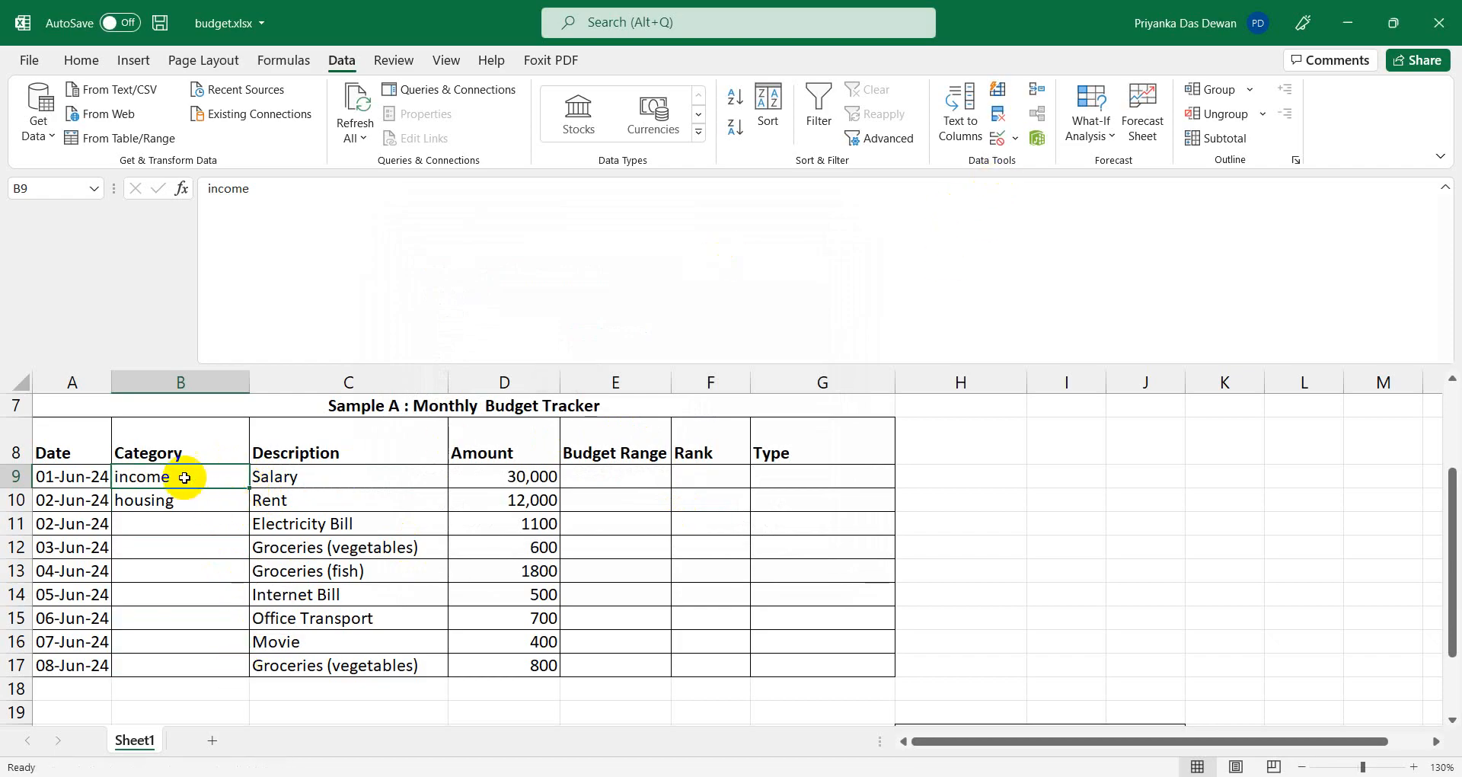
key(Delete)
click(187, 502)
key(Delete)
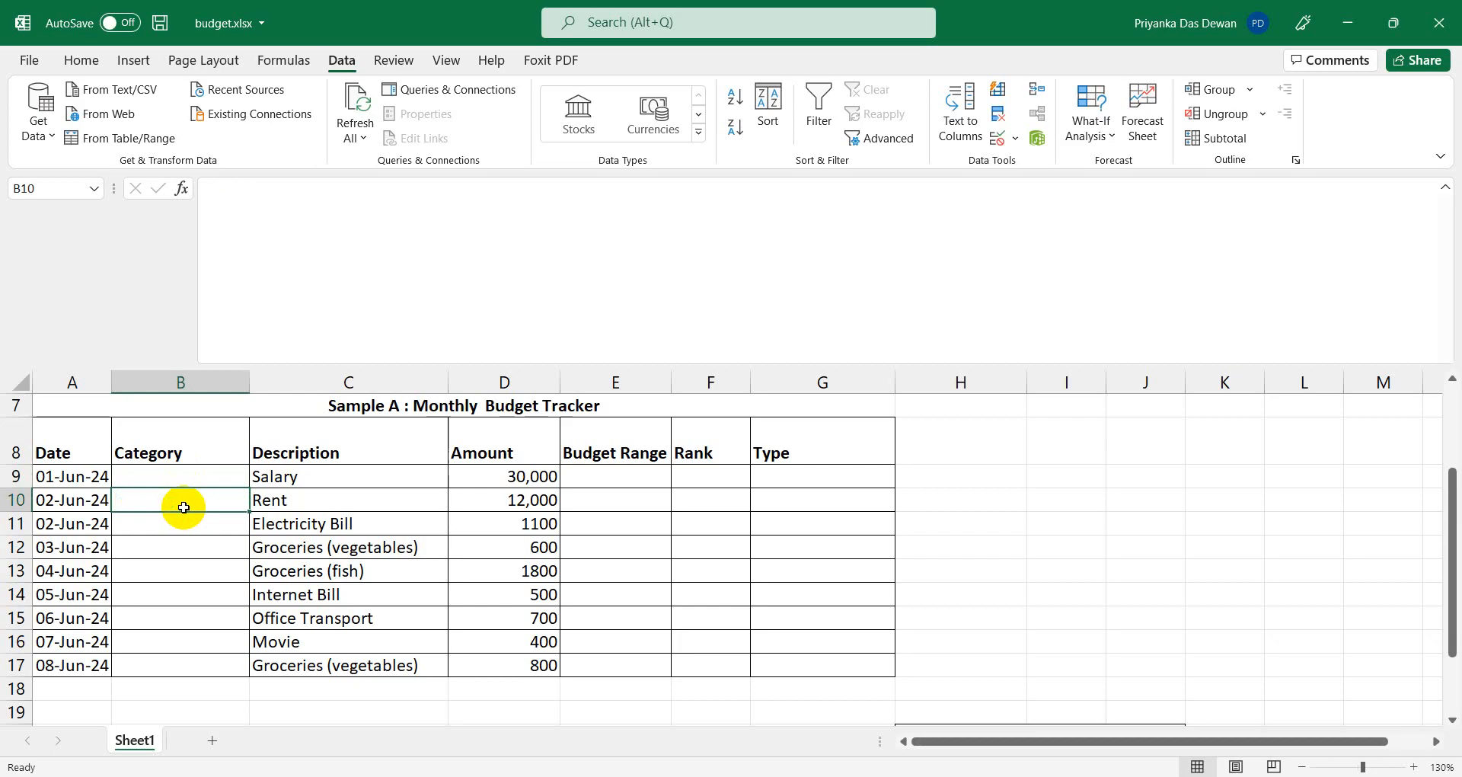
Fill the empty Category cell B9 down to B17 as copied cells to carry over its validation rule.
click(195, 474)
drag(248, 488, 246, 676)
click(259, 688)
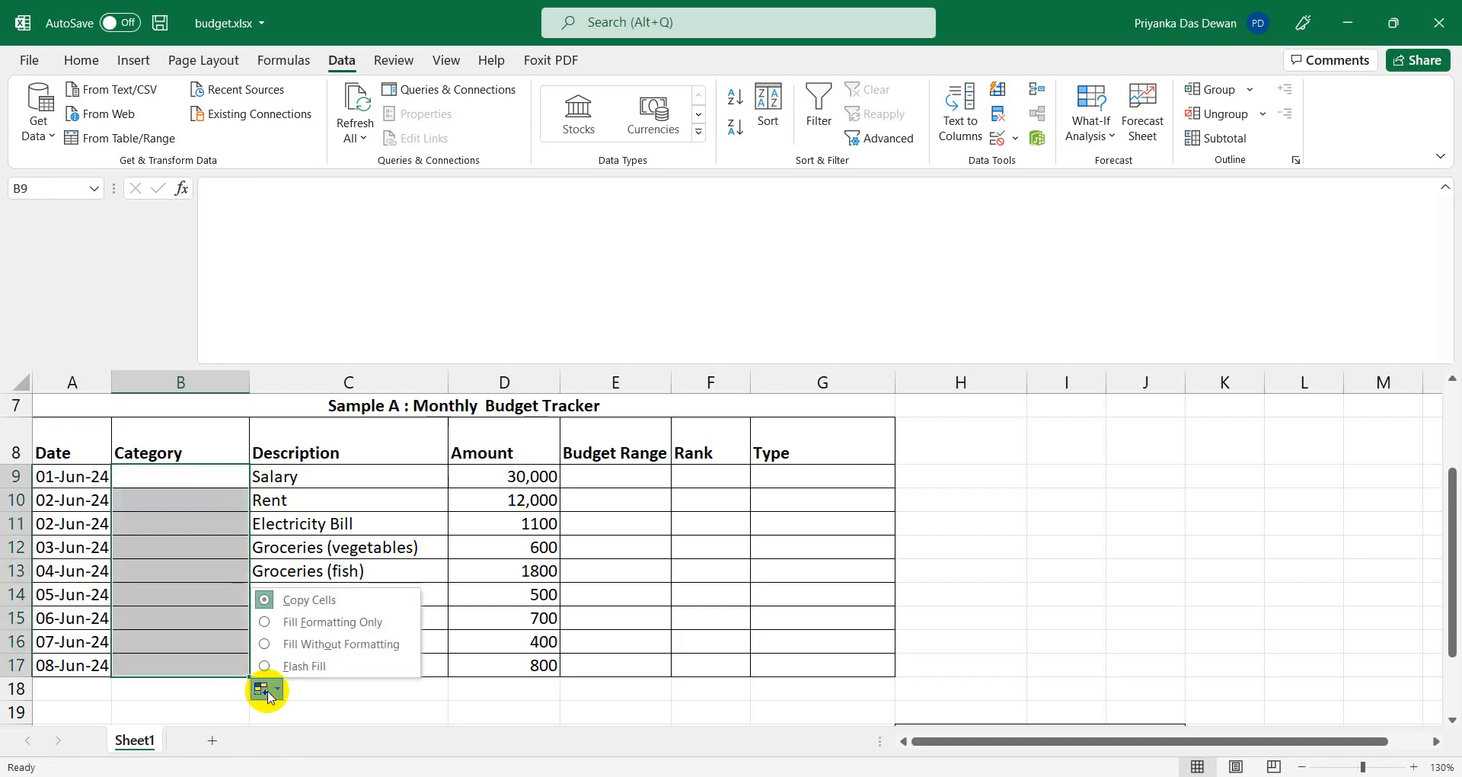
click(299, 600)
Enter the Categories income in cell B9, Housing in B10 and Utilities in B11.
click(195, 479)
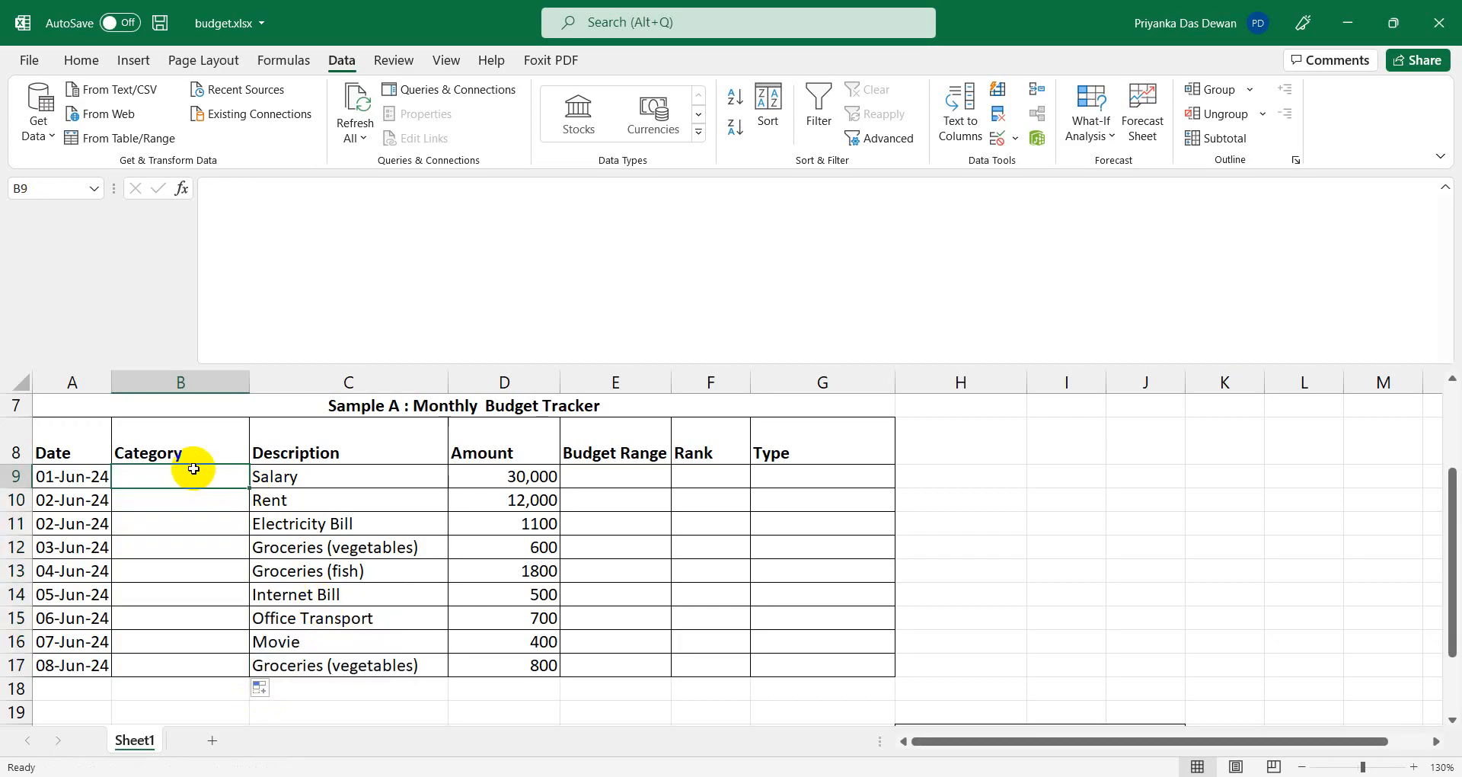
text(income)
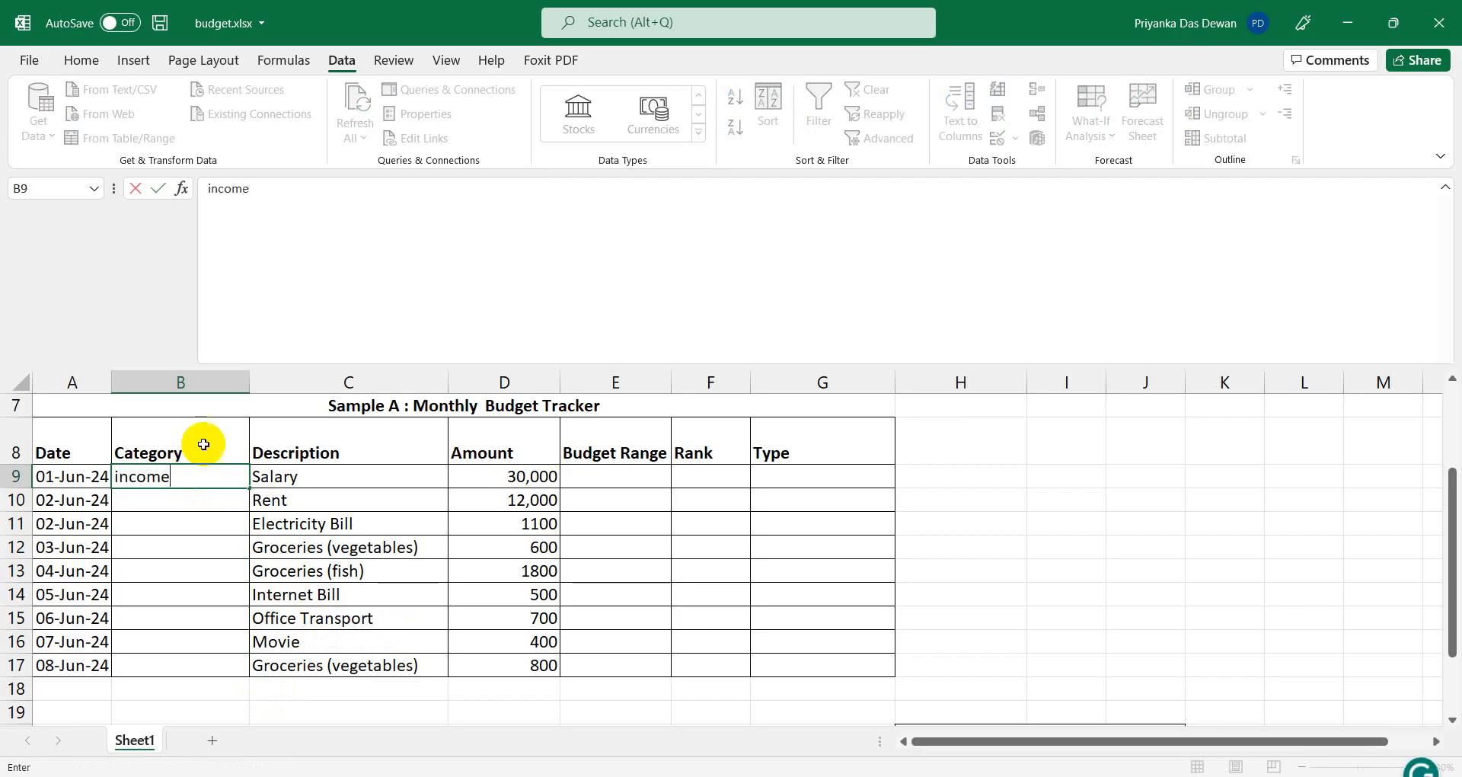
click(142, 496)
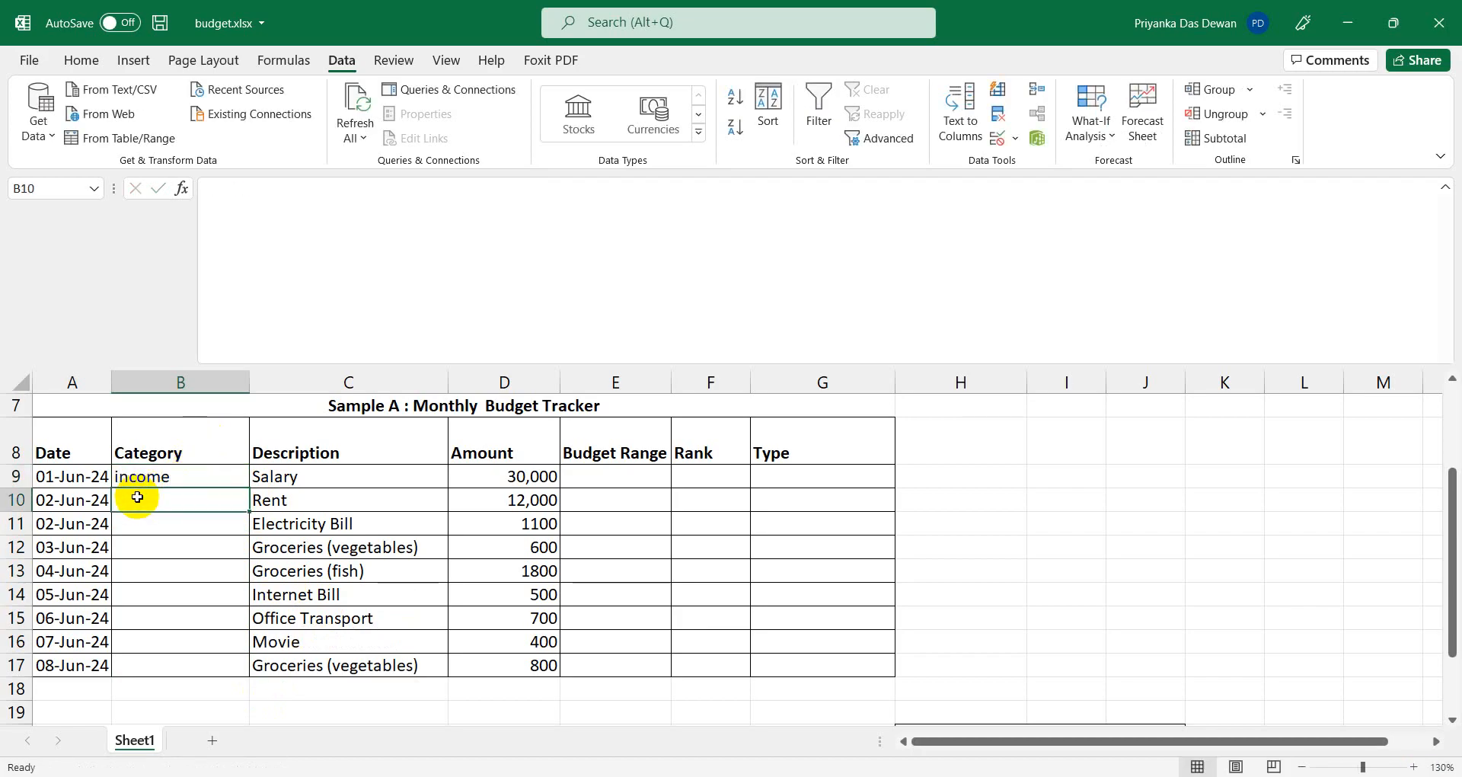
text(Housing)
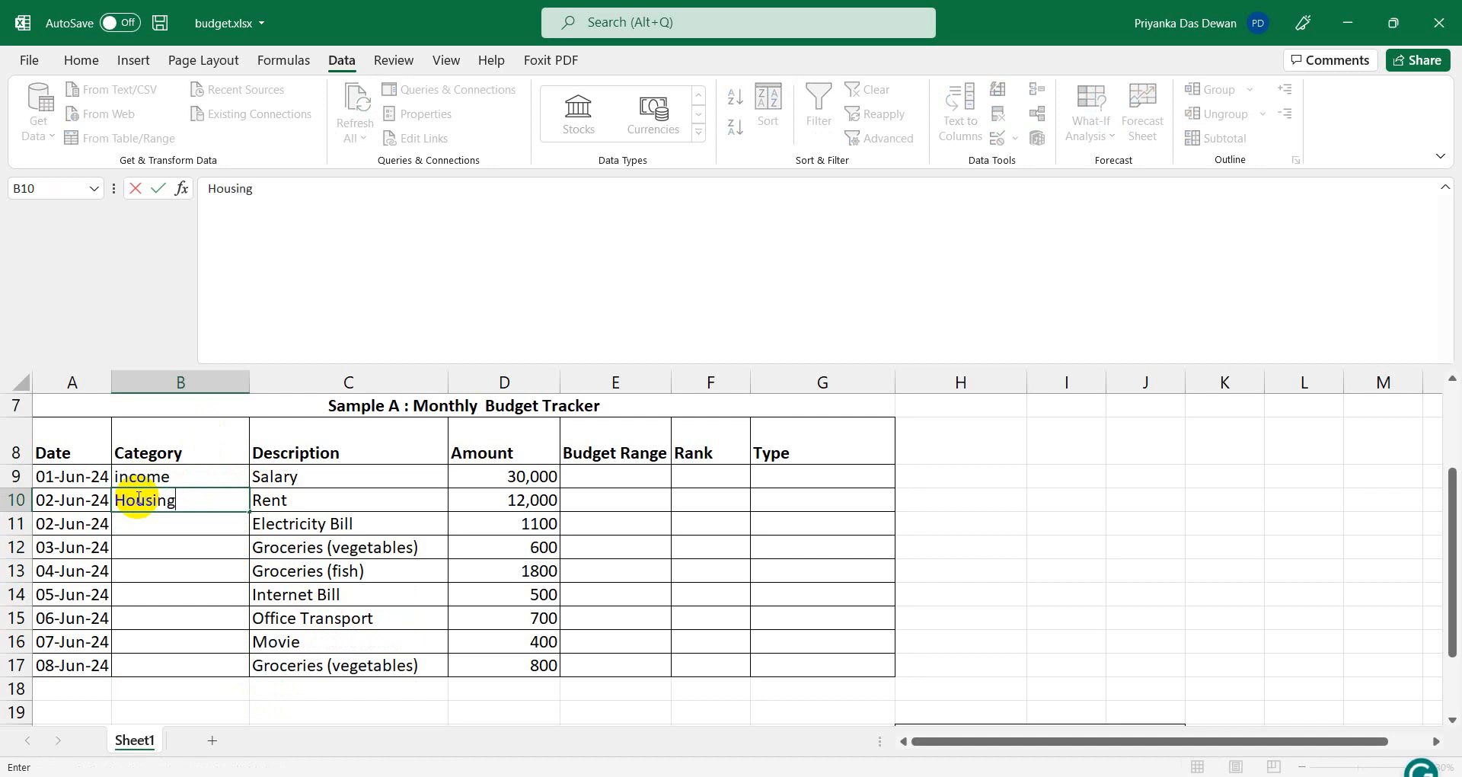
click(150, 525)
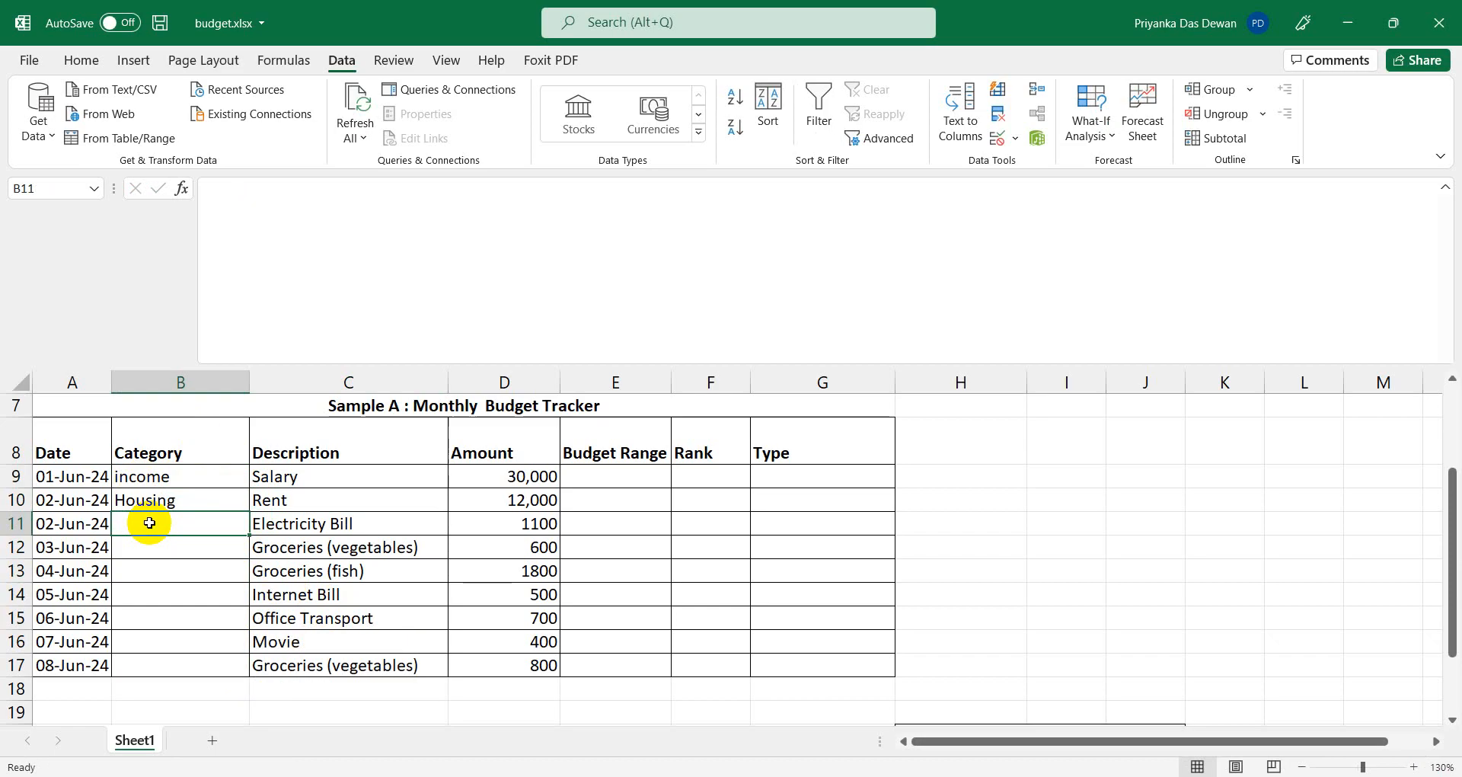
text(Uti)
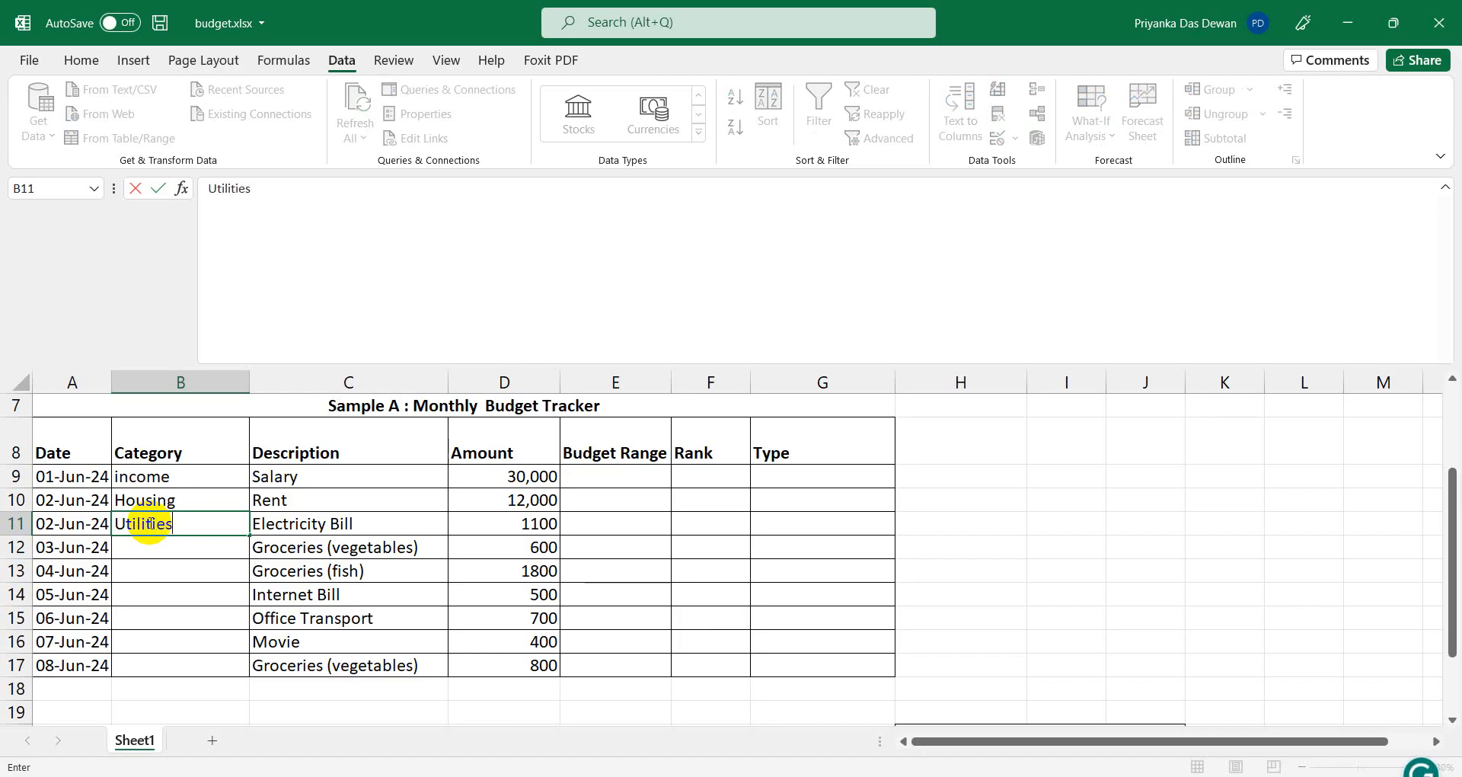
text(lities)
Enter the Category Food in cells B12 and B13 and Utilities in B14.
click(153, 550)
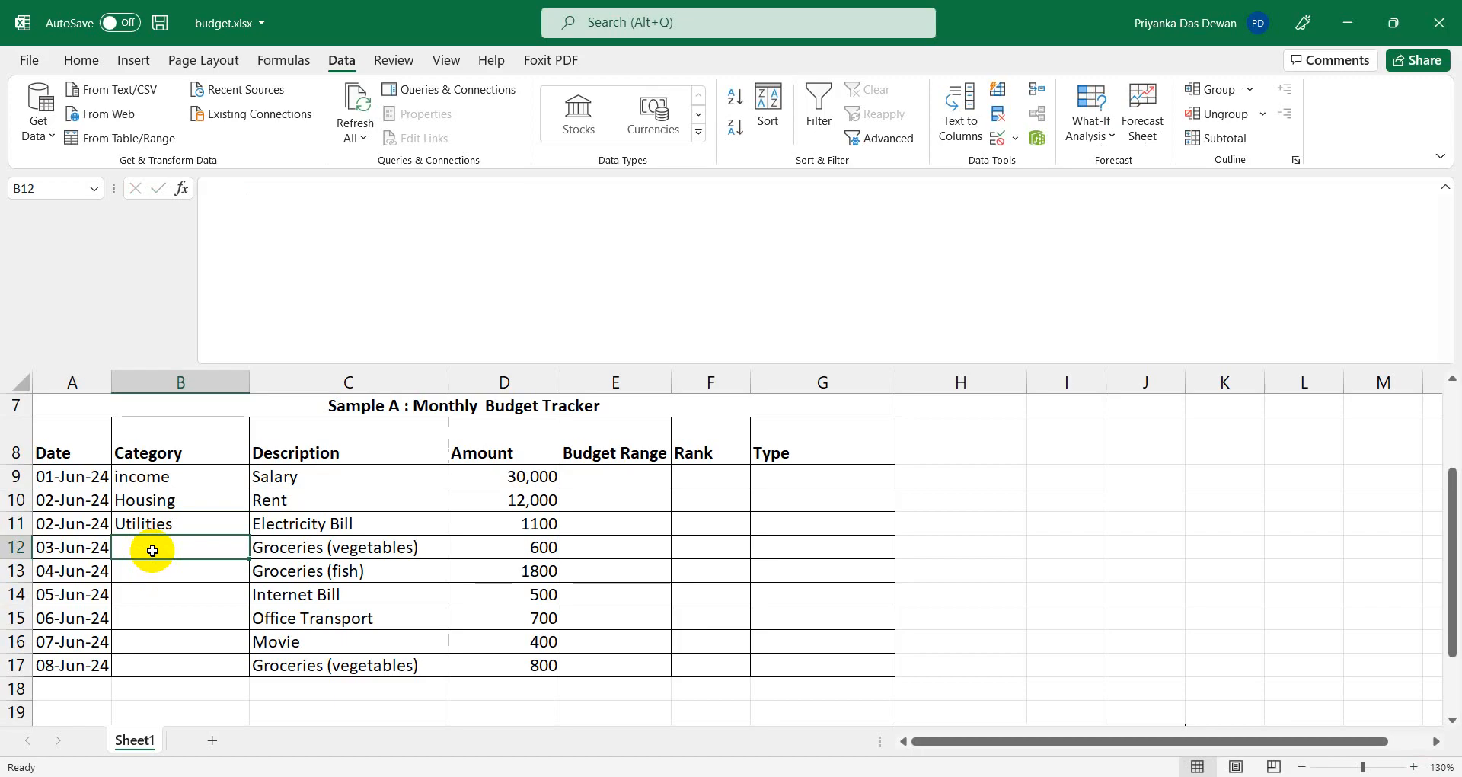
text(Food)
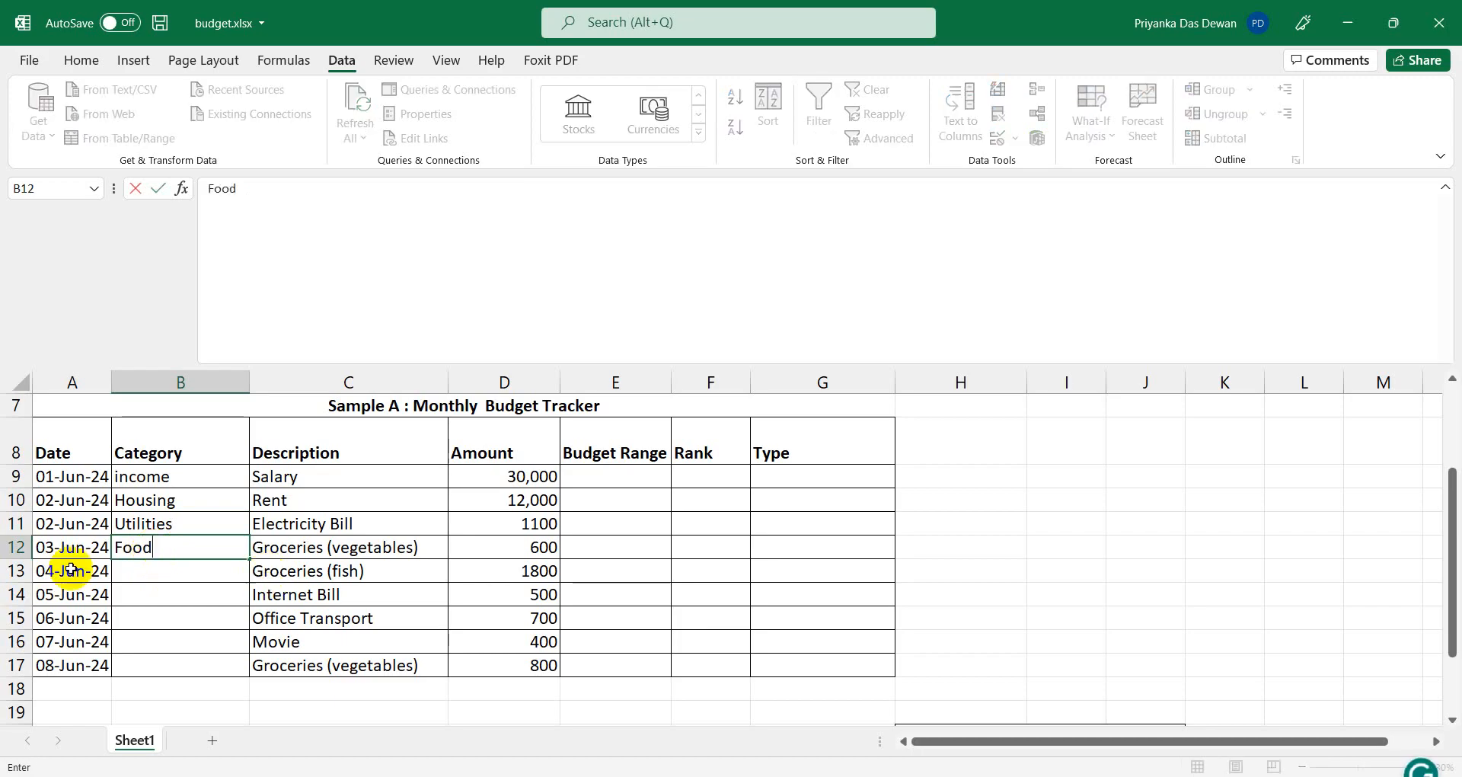
click(174, 576)
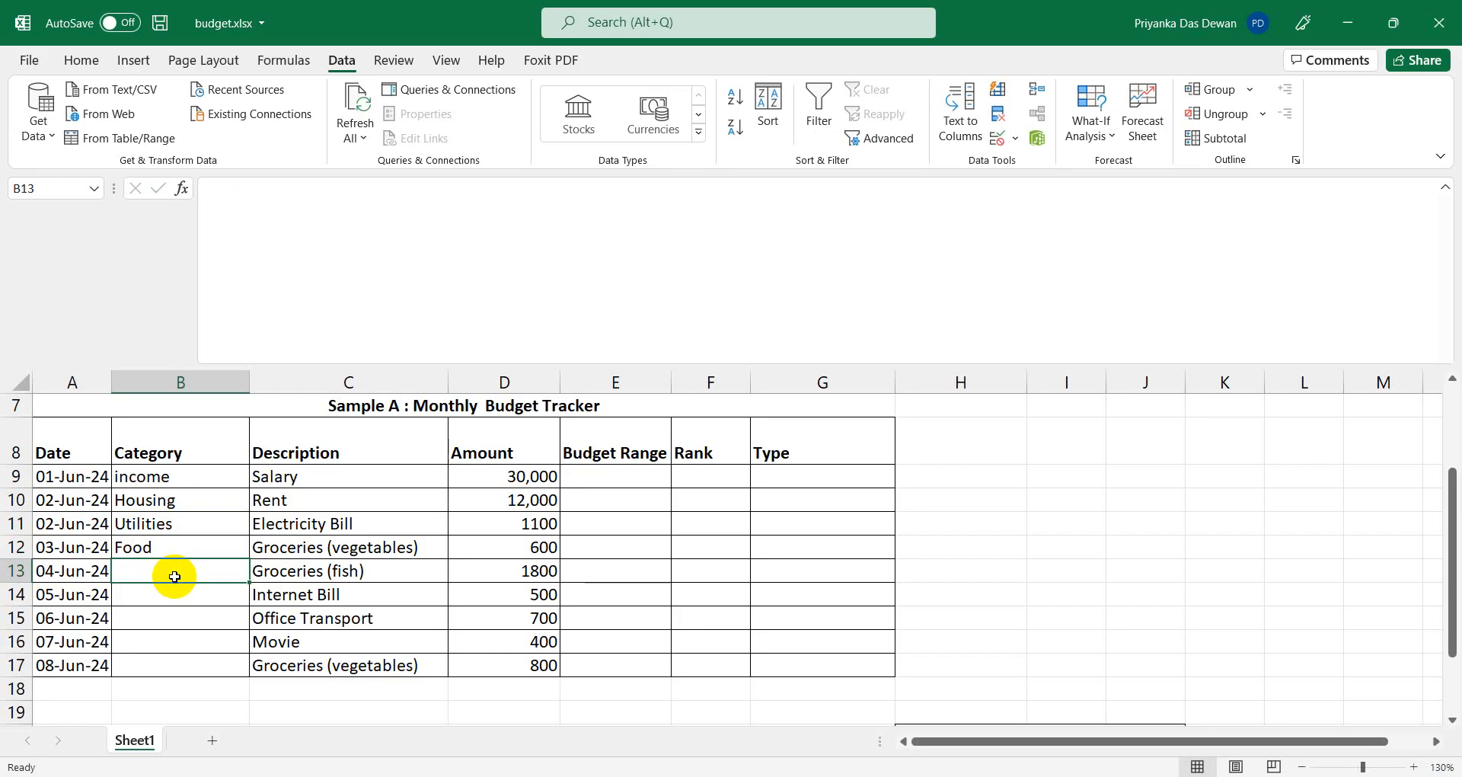
text(Food)
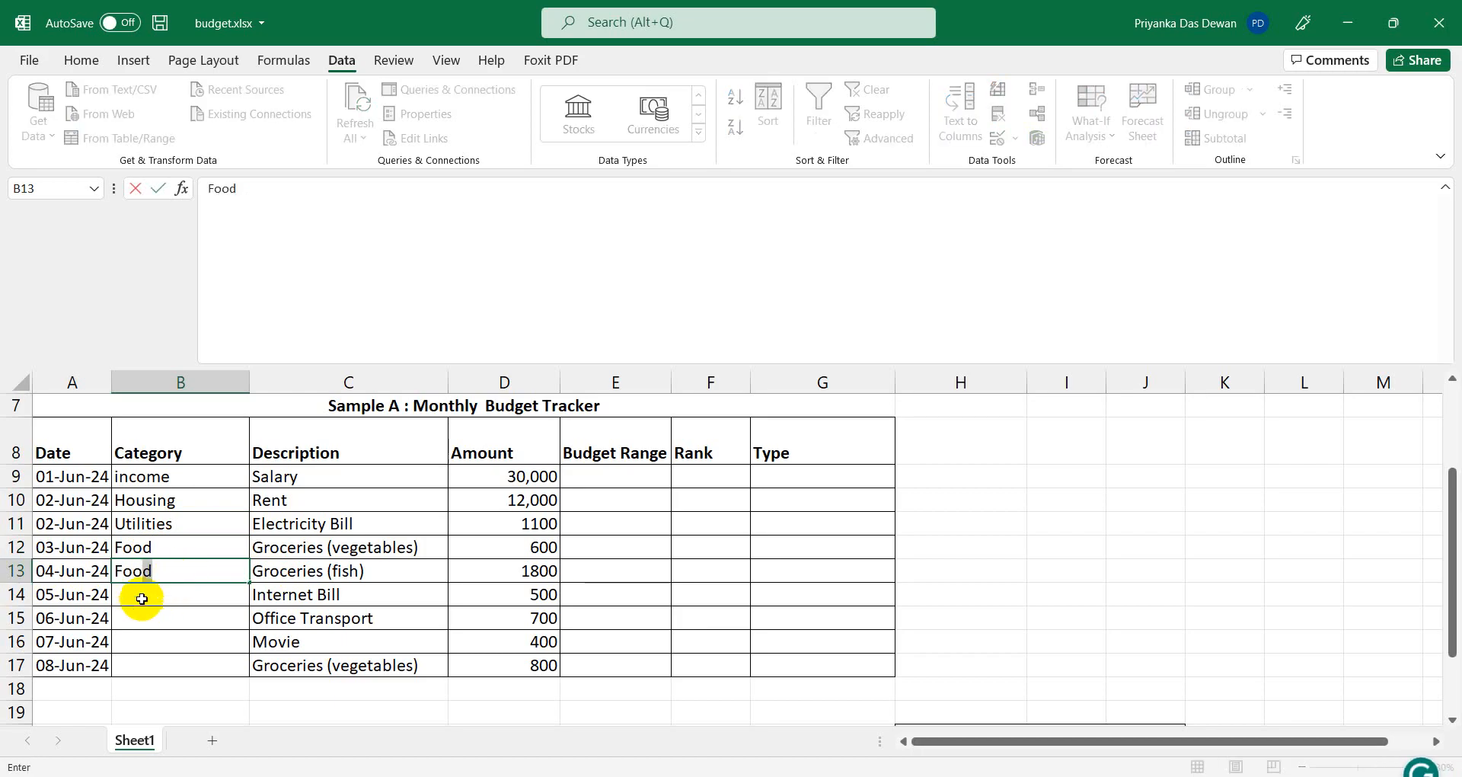
click(143, 595)
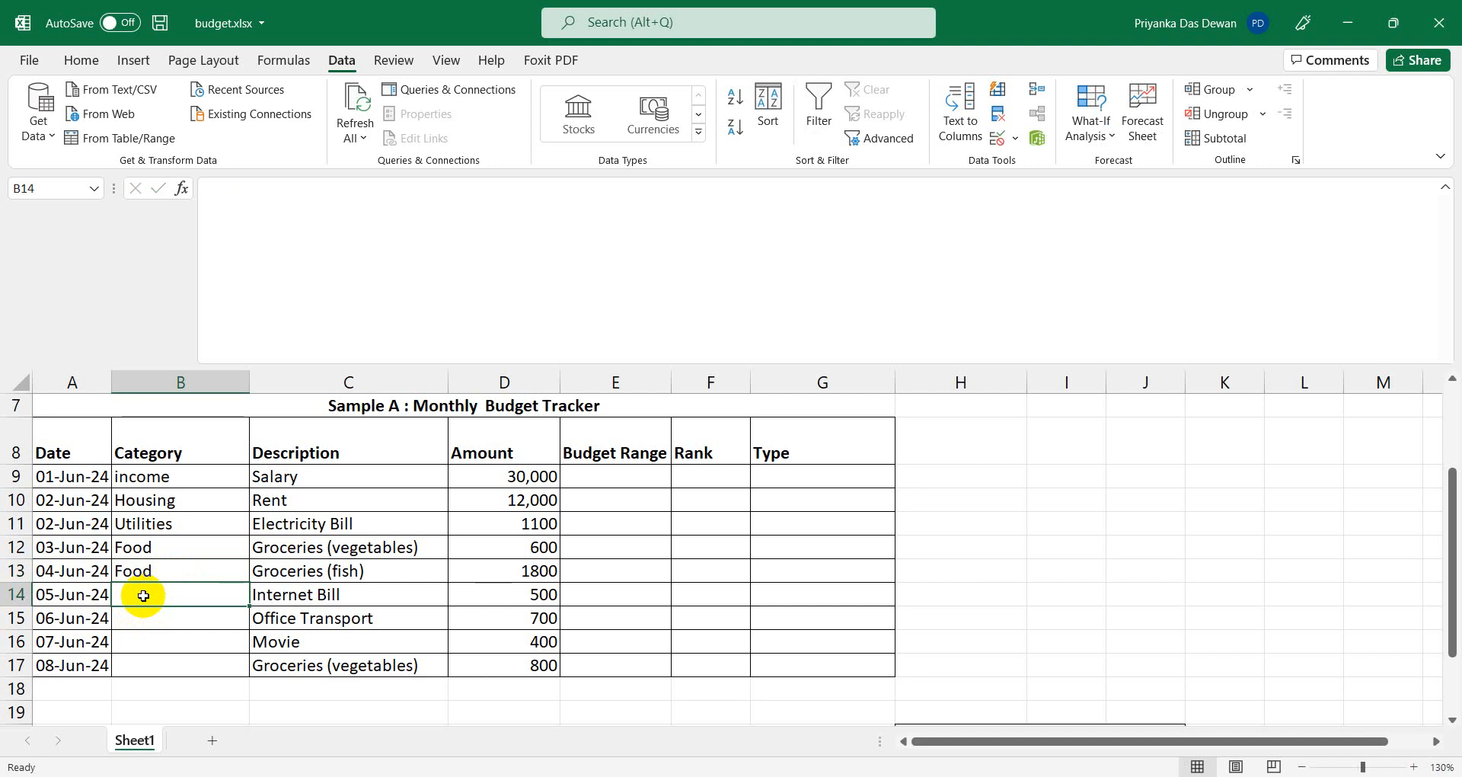
text(U)
Enter the Categories Transport in cell B15, Entertainment in B16 and Food in B17.
click(143, 619)
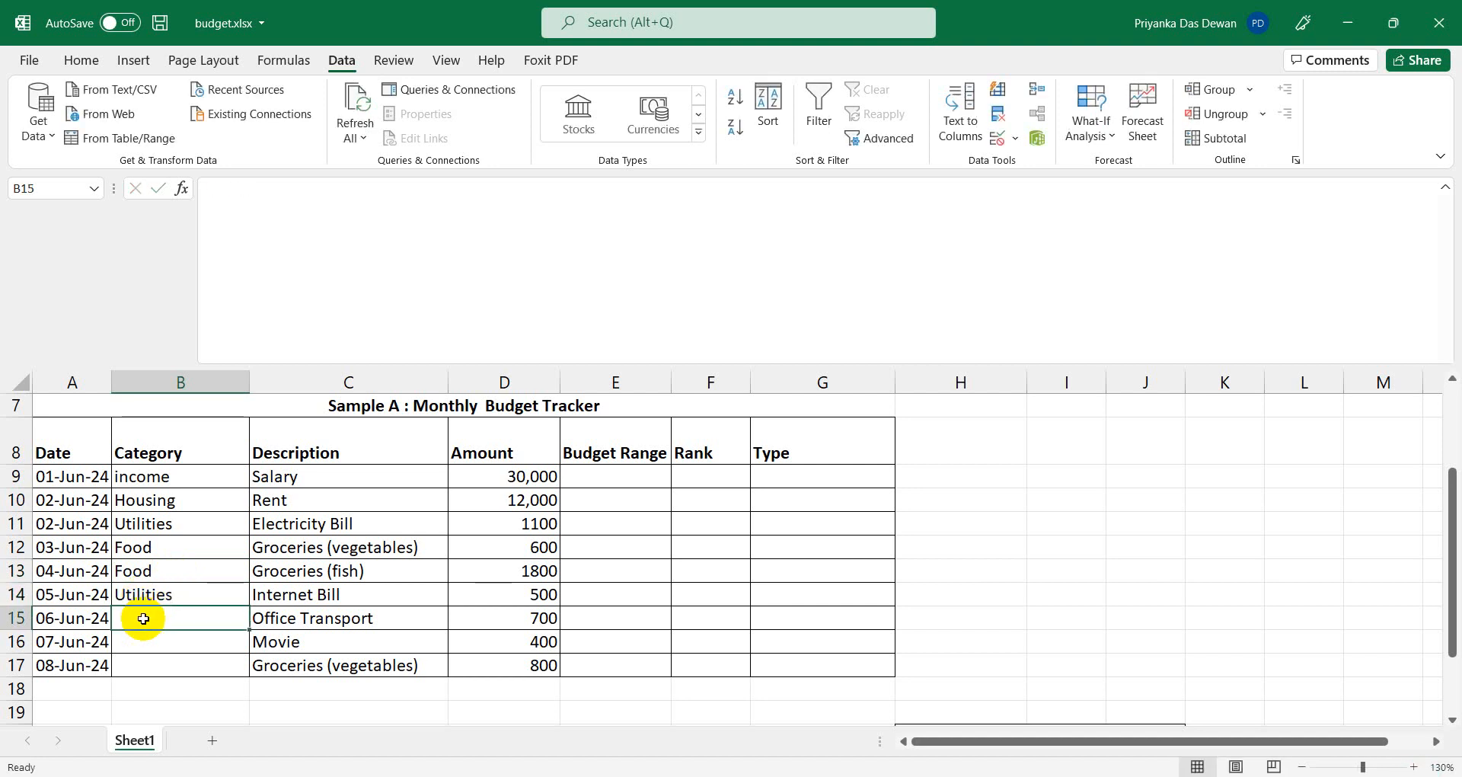
text(Tra)
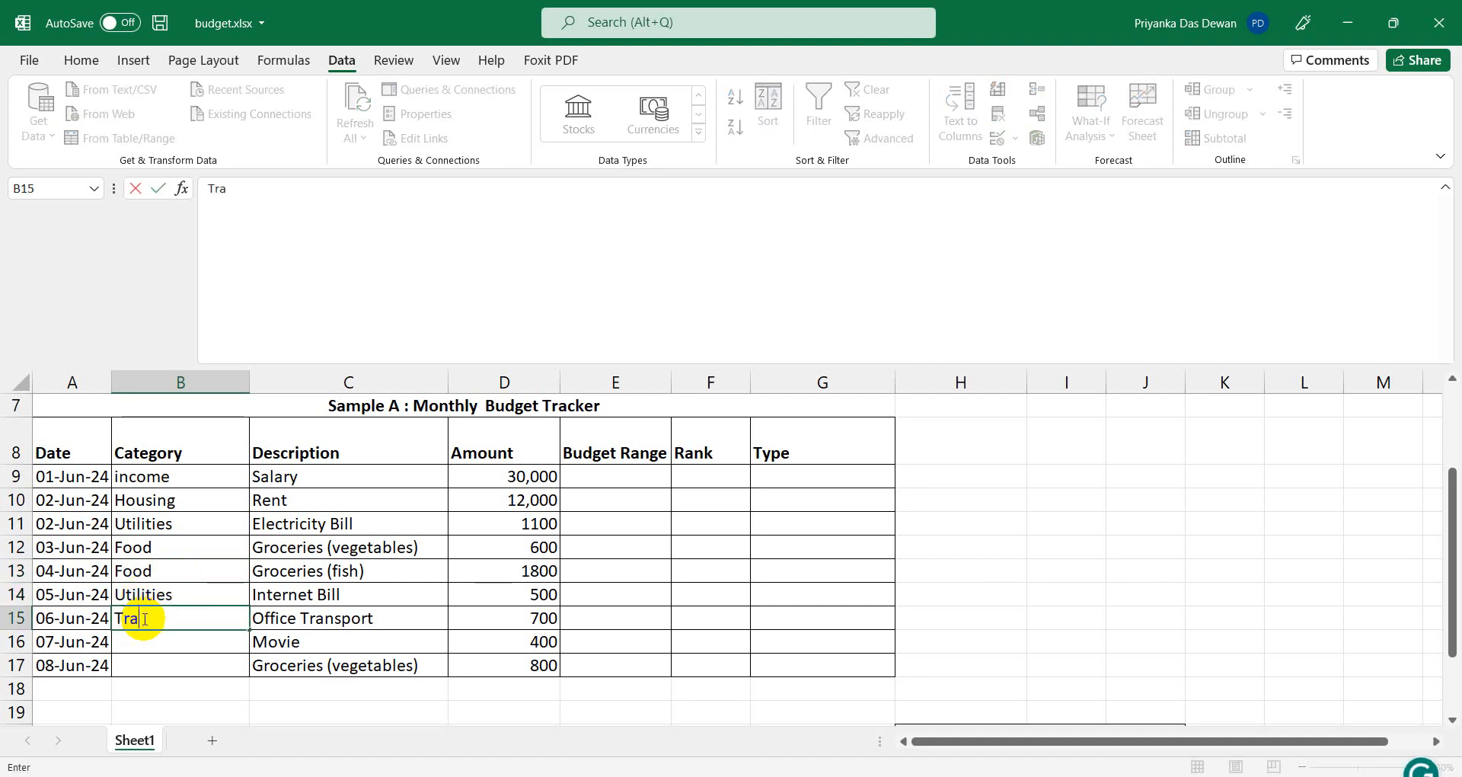
text(nspor)
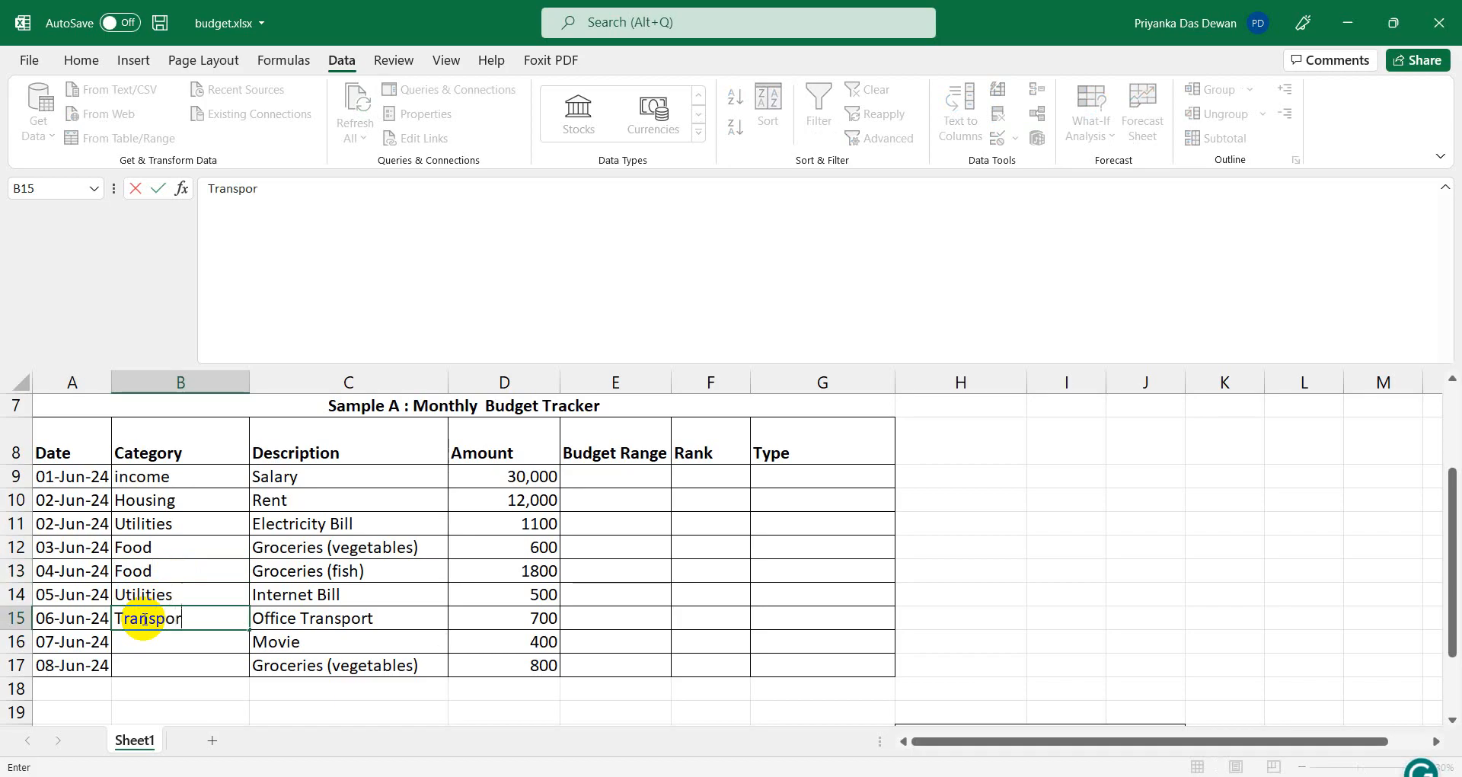
text(t)
click(163, 646)
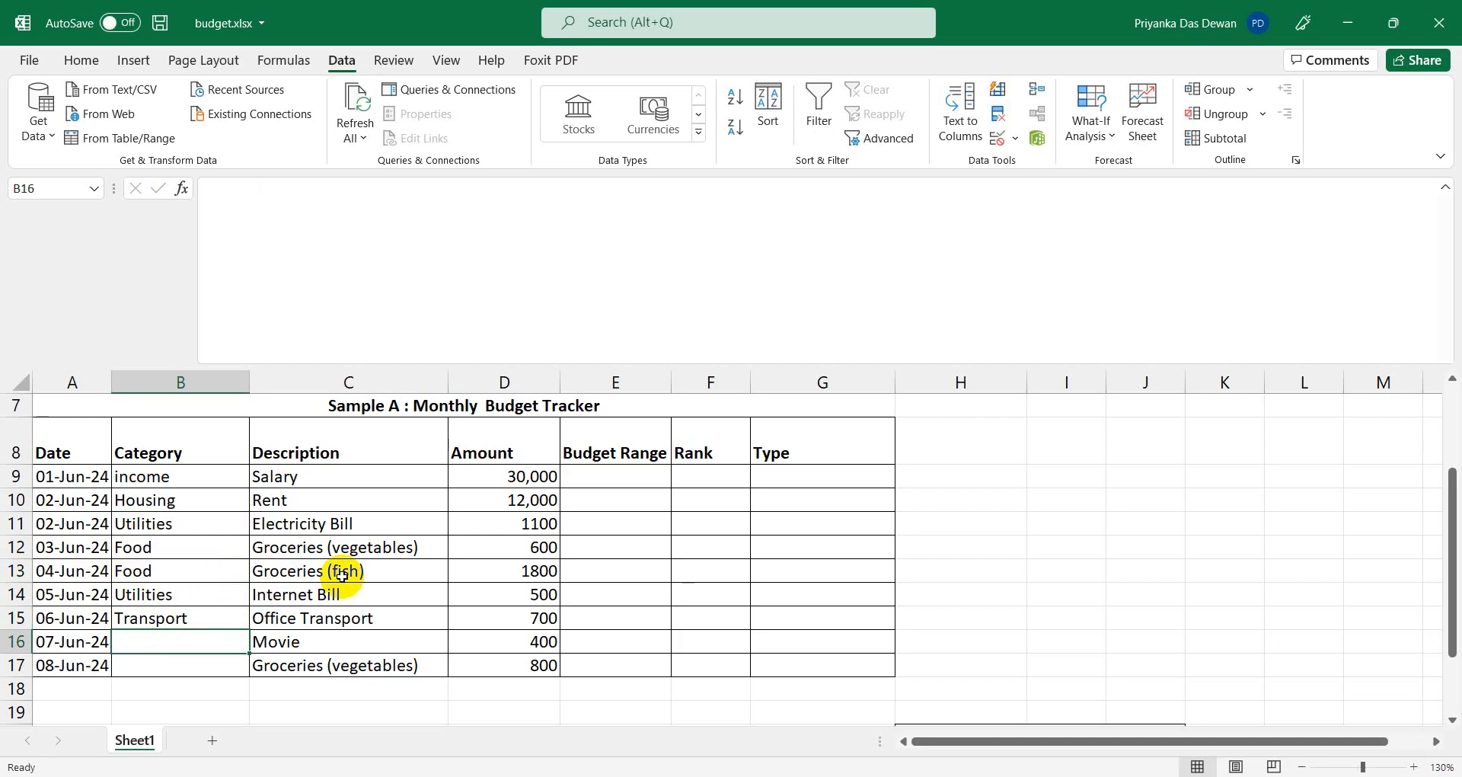
click(196, 564)
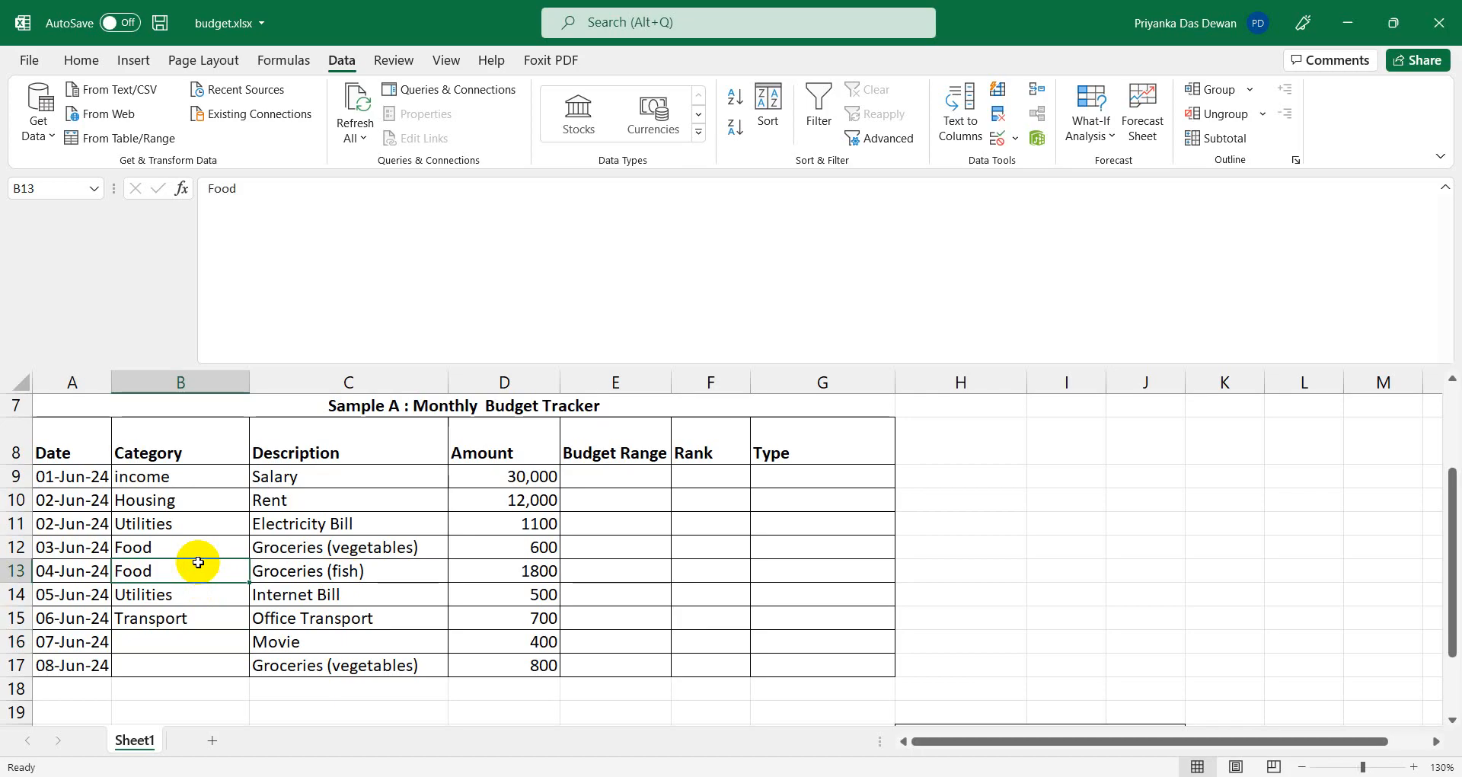
click(159, 639)
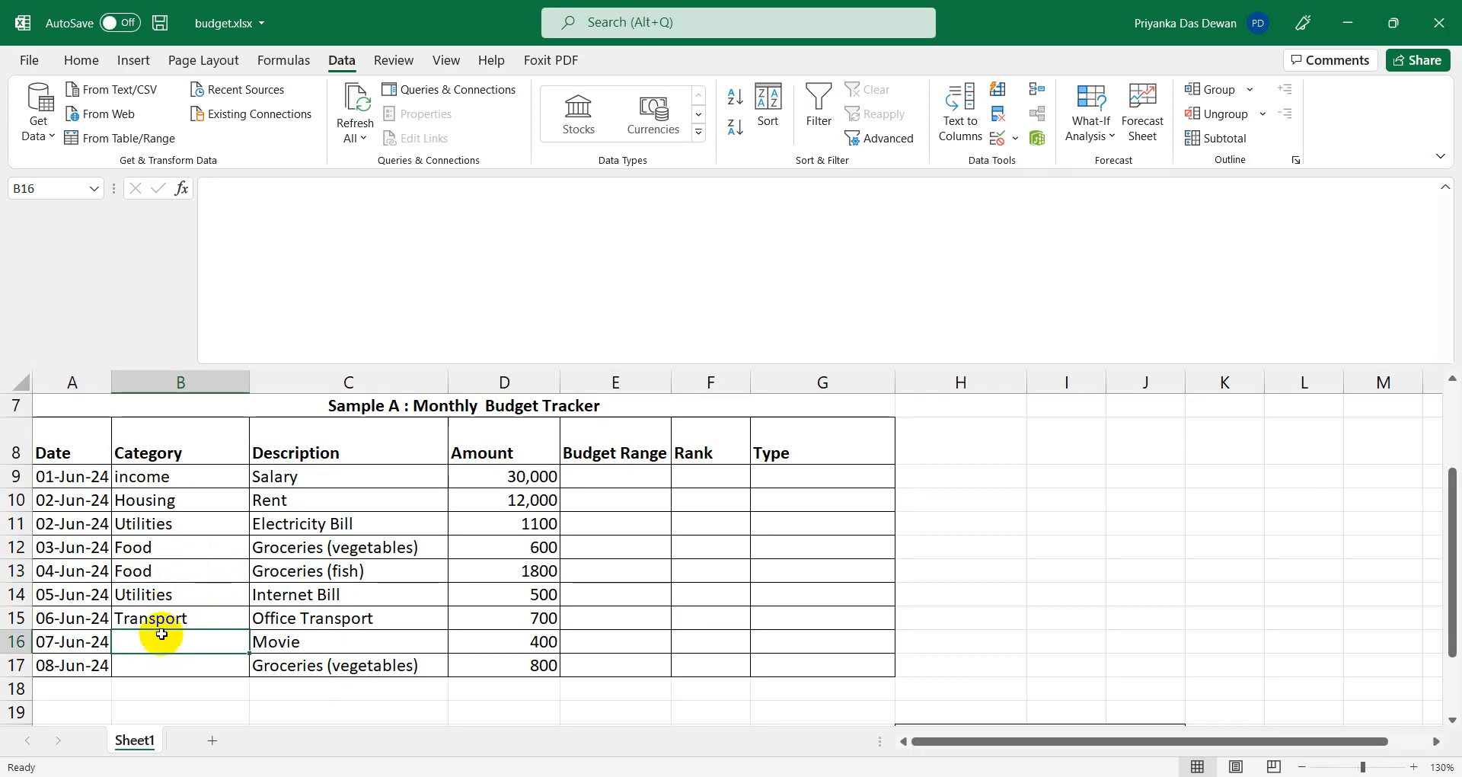
text(Enterta)
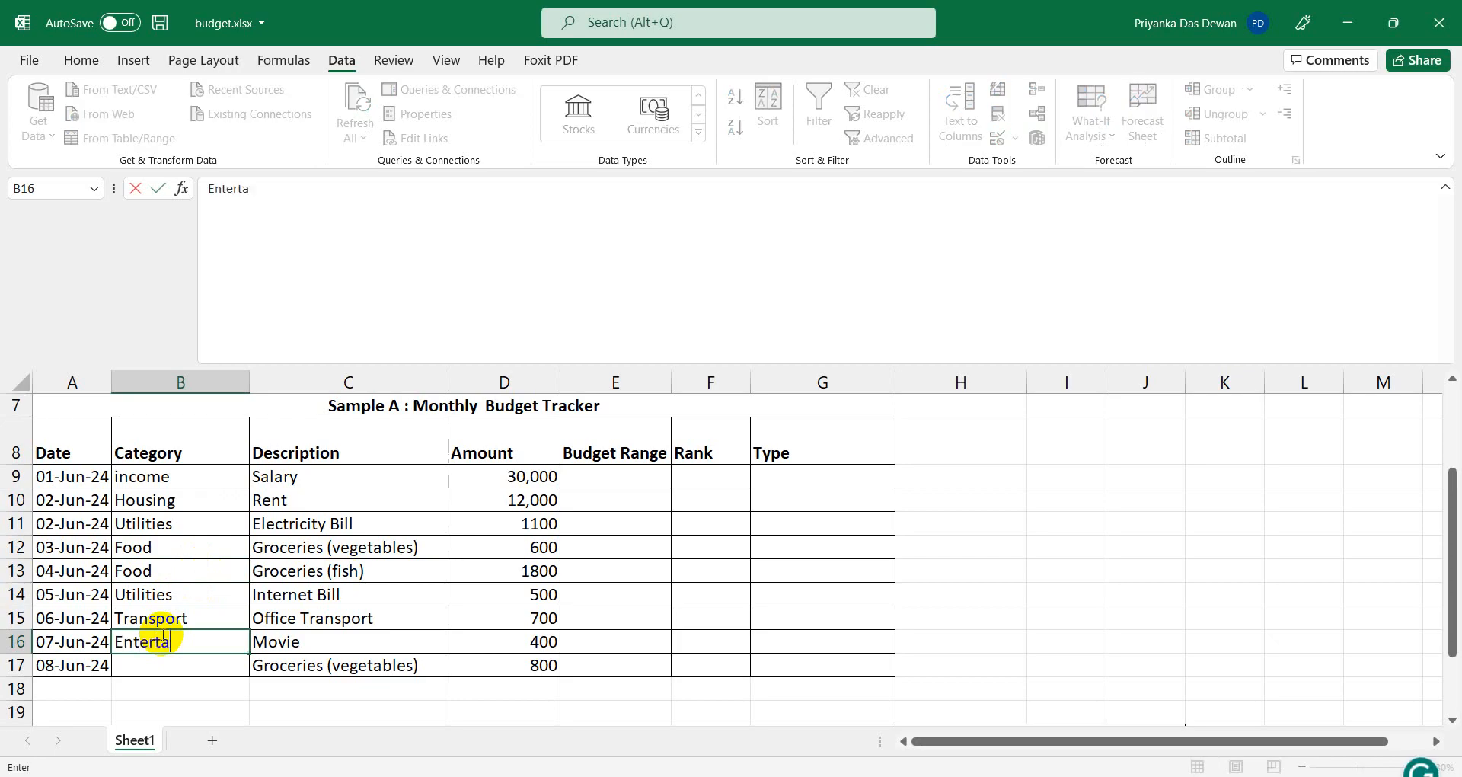
text(inment)
click(149, 667)
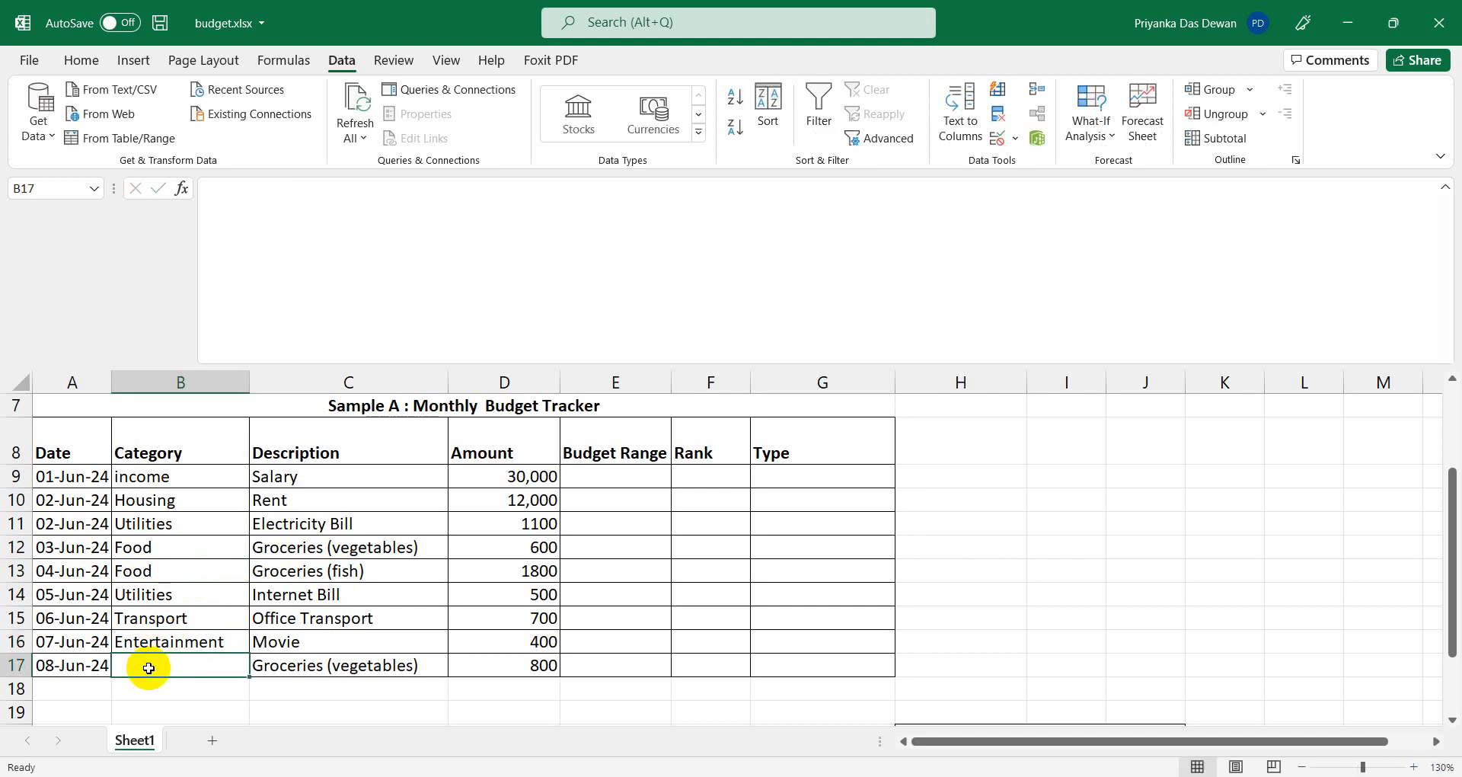
text(Food)
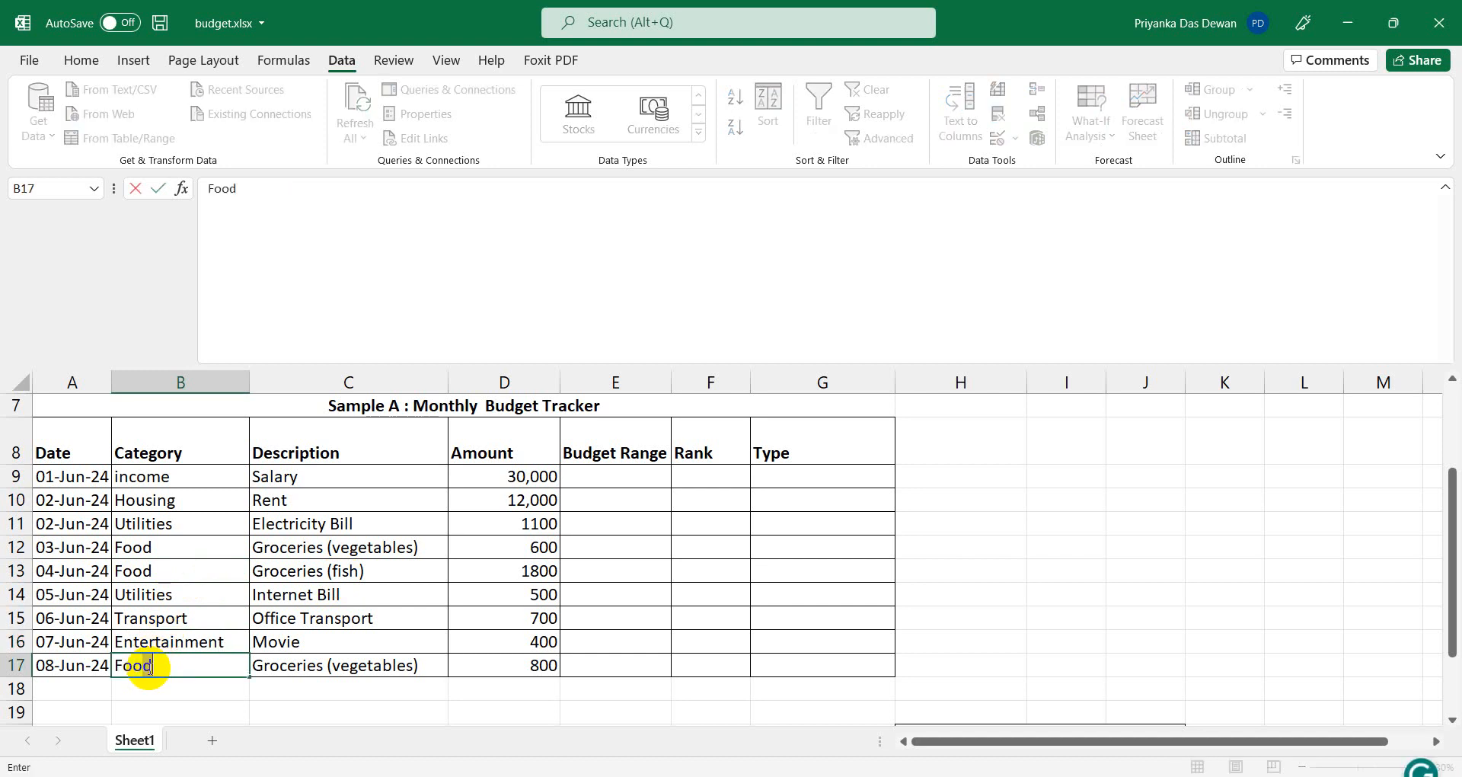
click(322, 642)
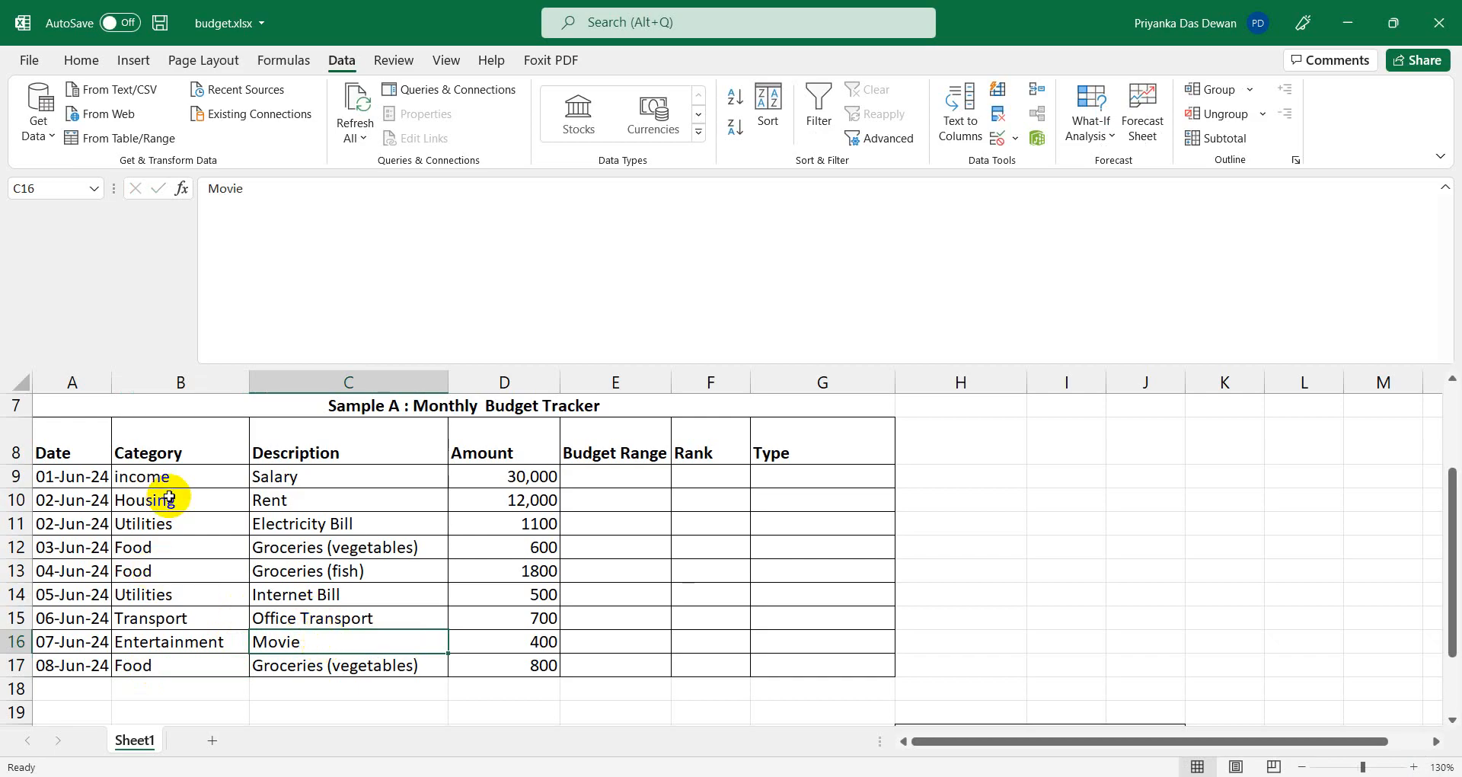
click(180, 476)
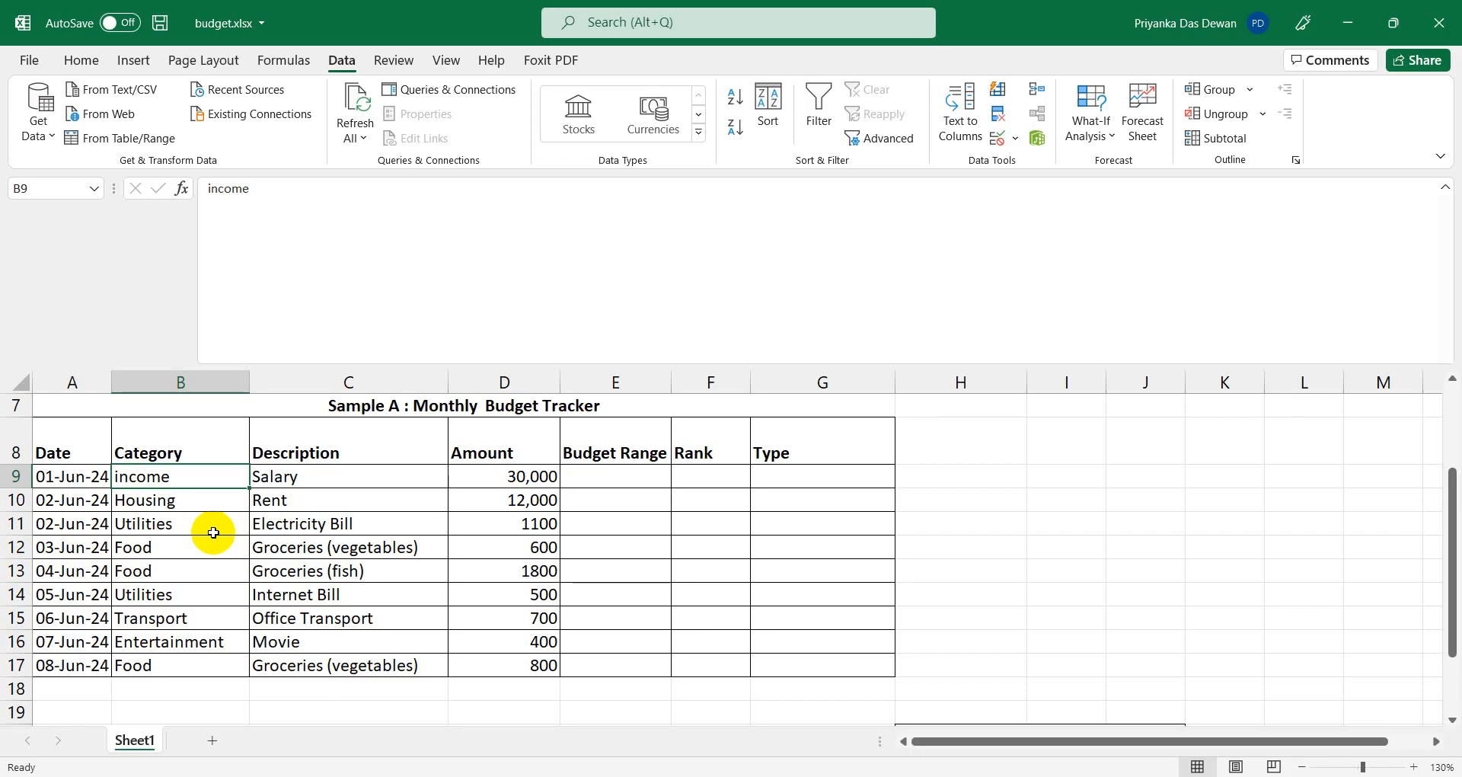
click(185, 615)
click(179, 664)
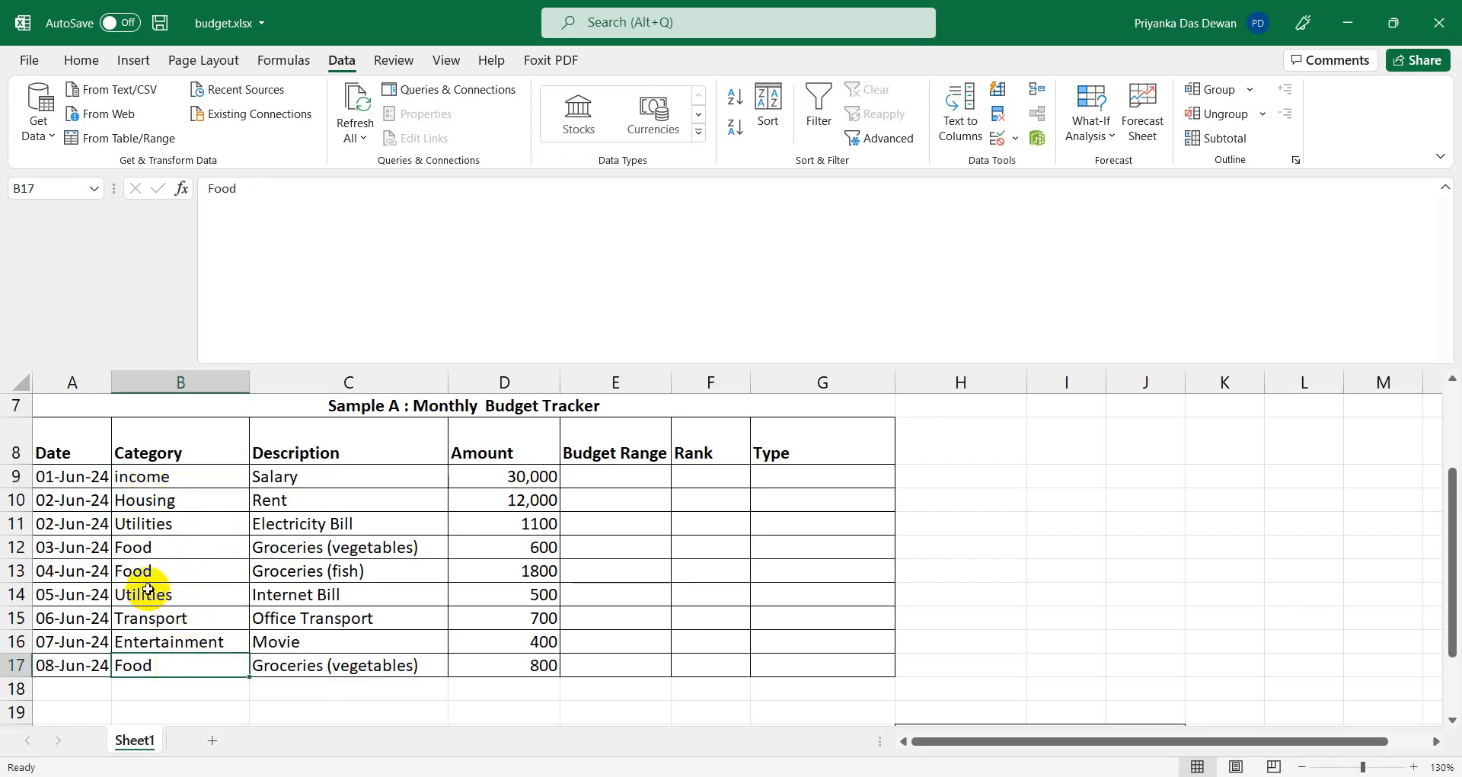
Review the categories in B9:B17 of the monthly budget tracker alongside their descriptions and amounts.
click(150, 526)
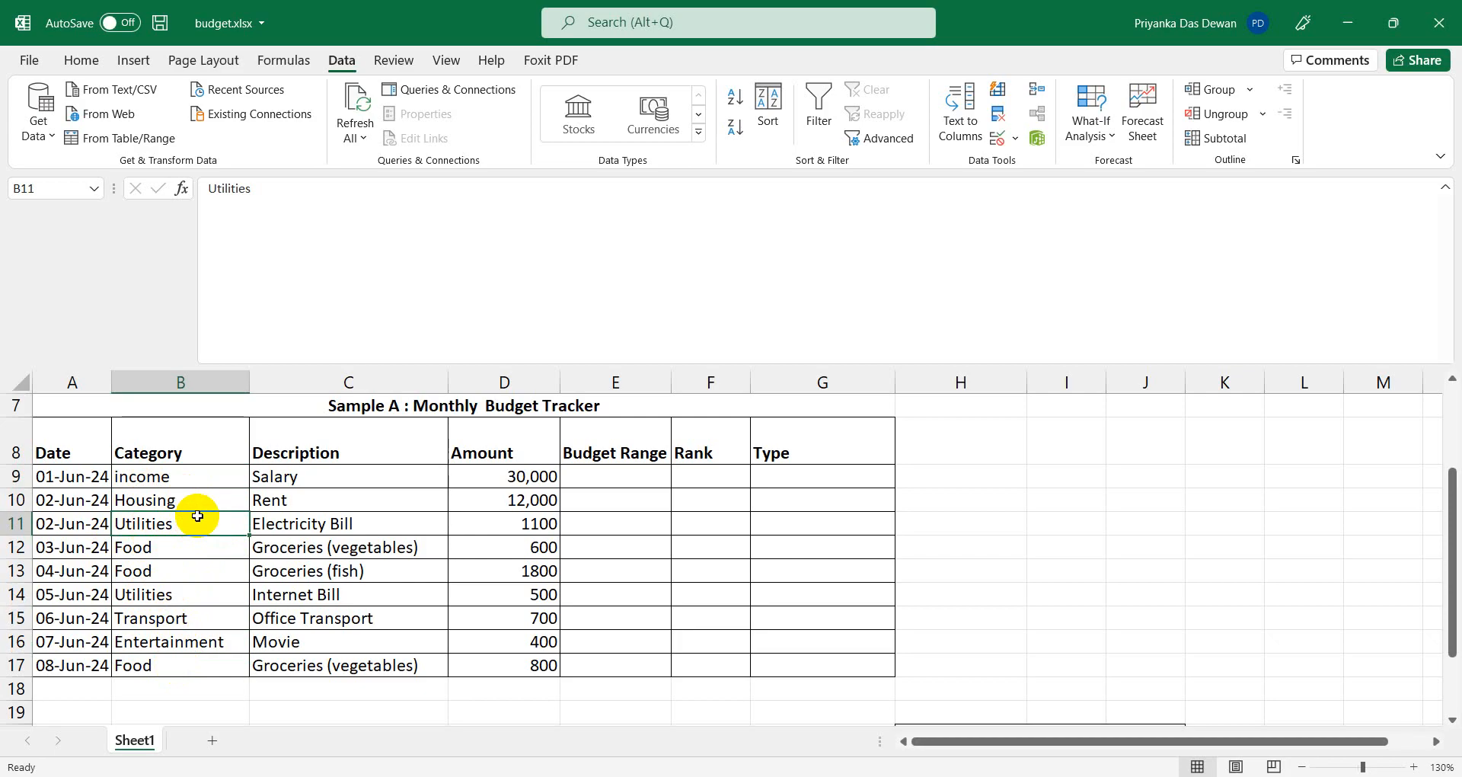
click(186, 477)
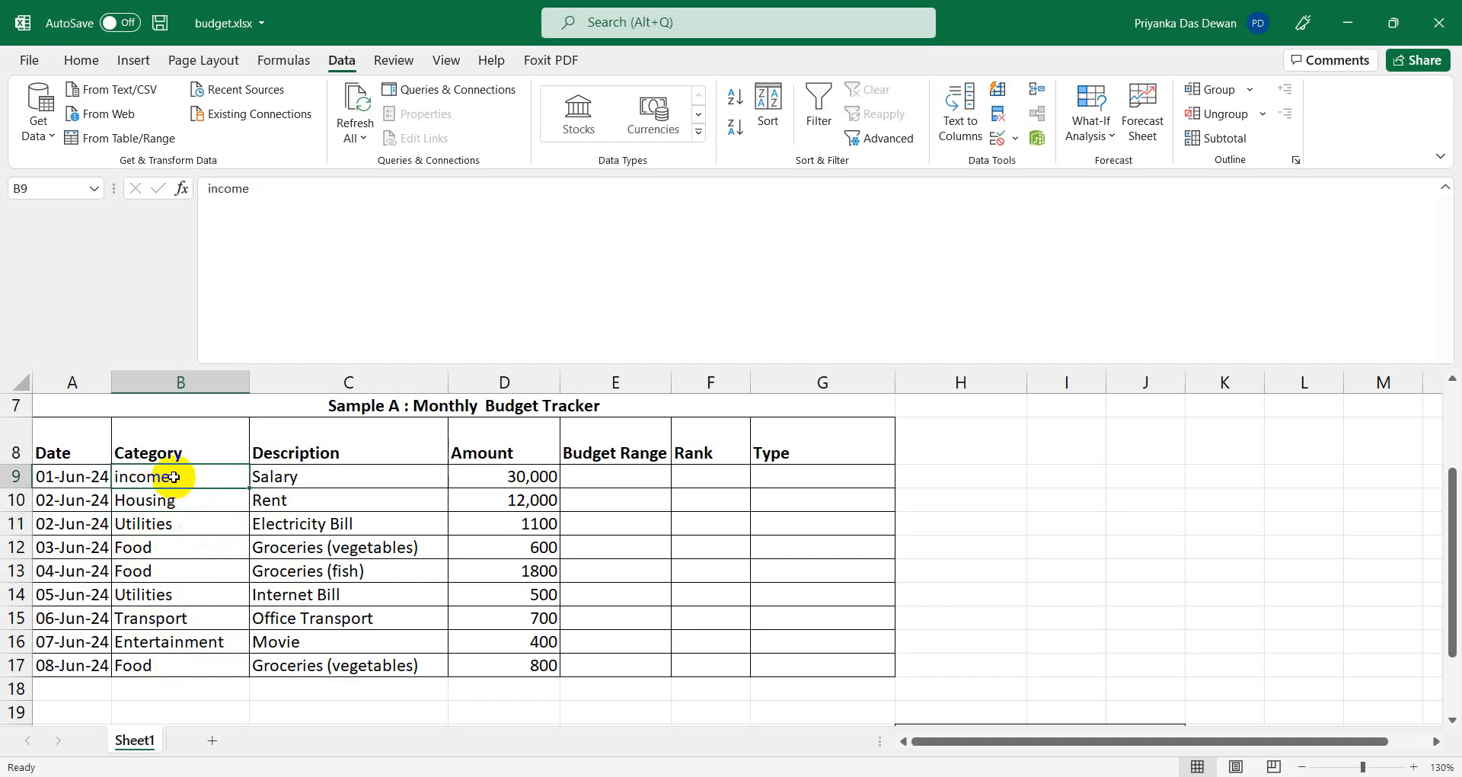
click(157, 523)
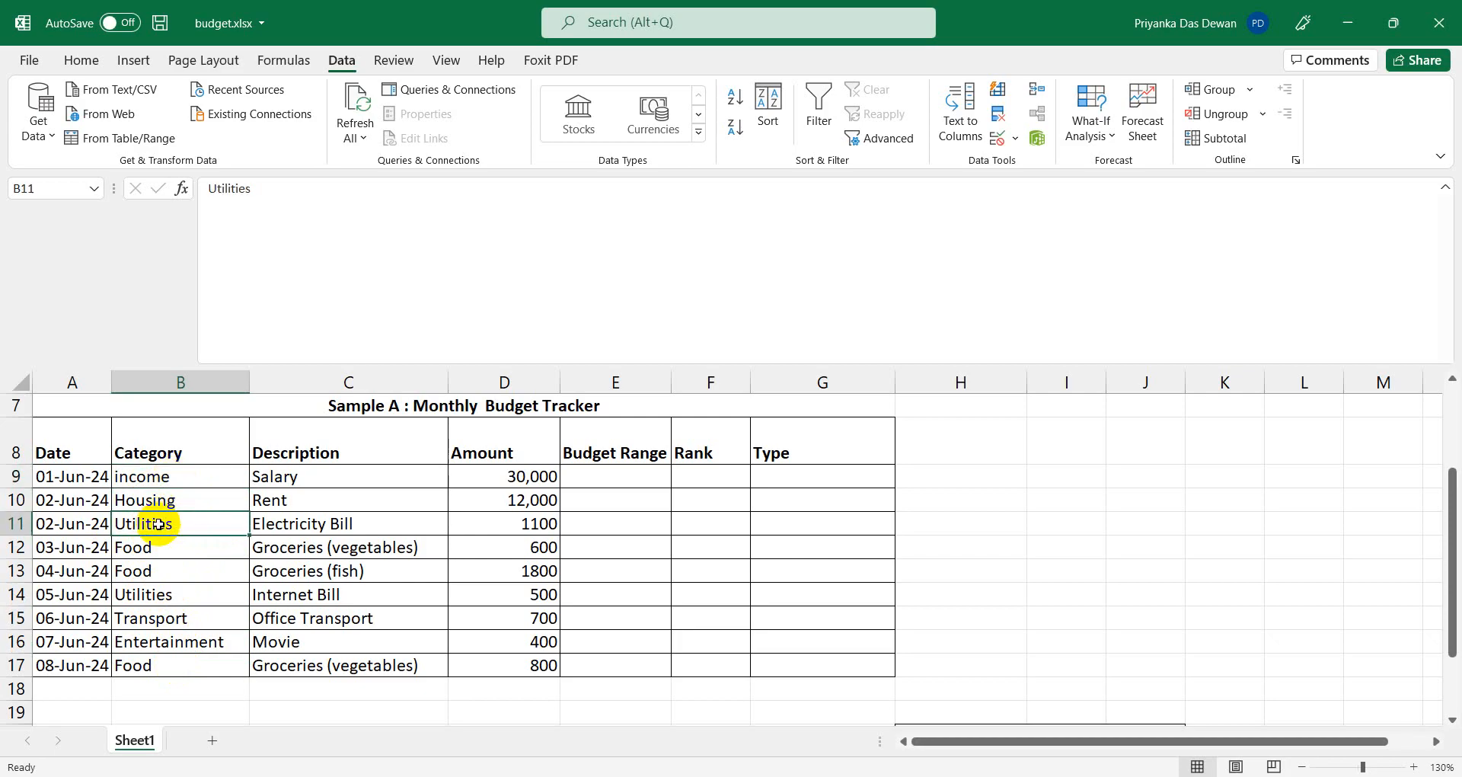
click(191, 483)
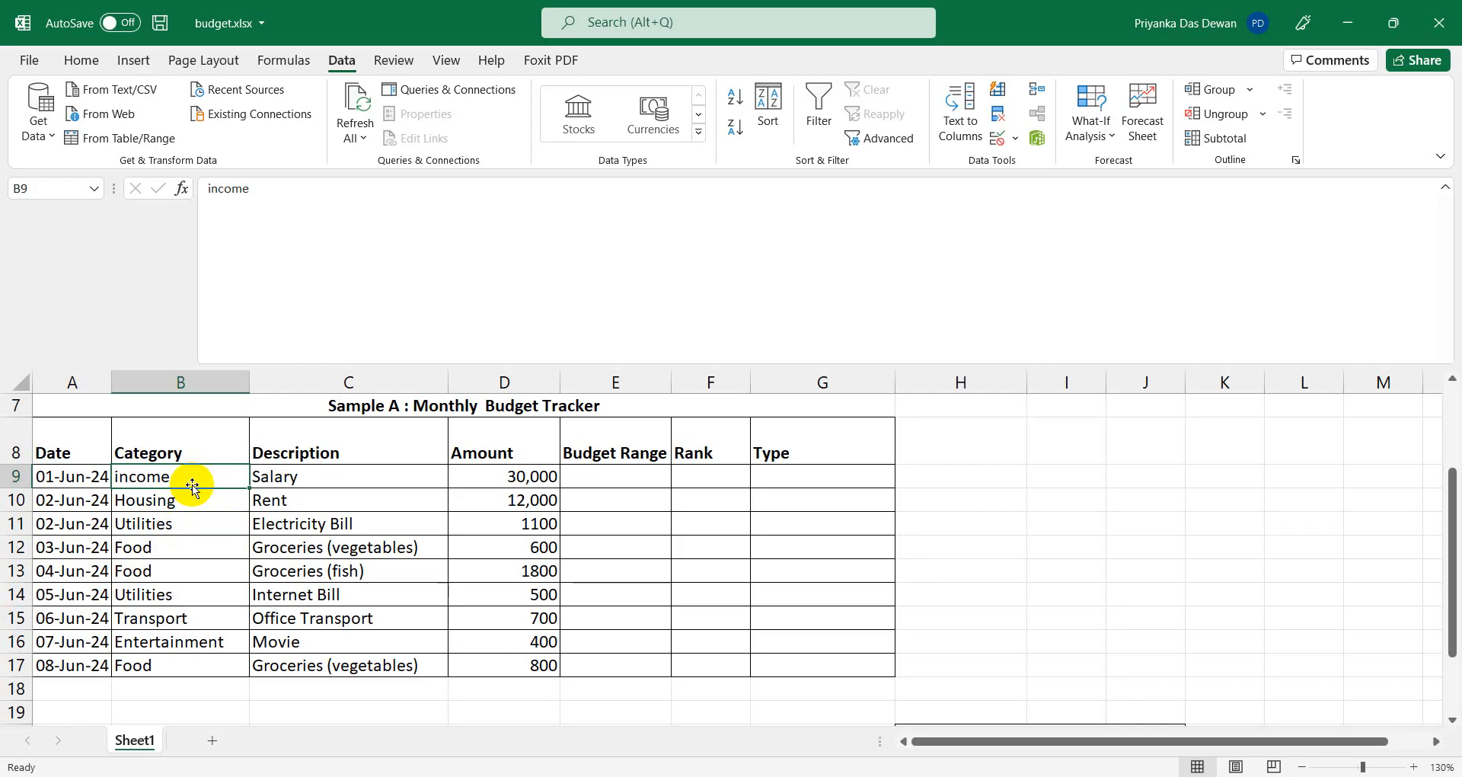
click(149, 618)
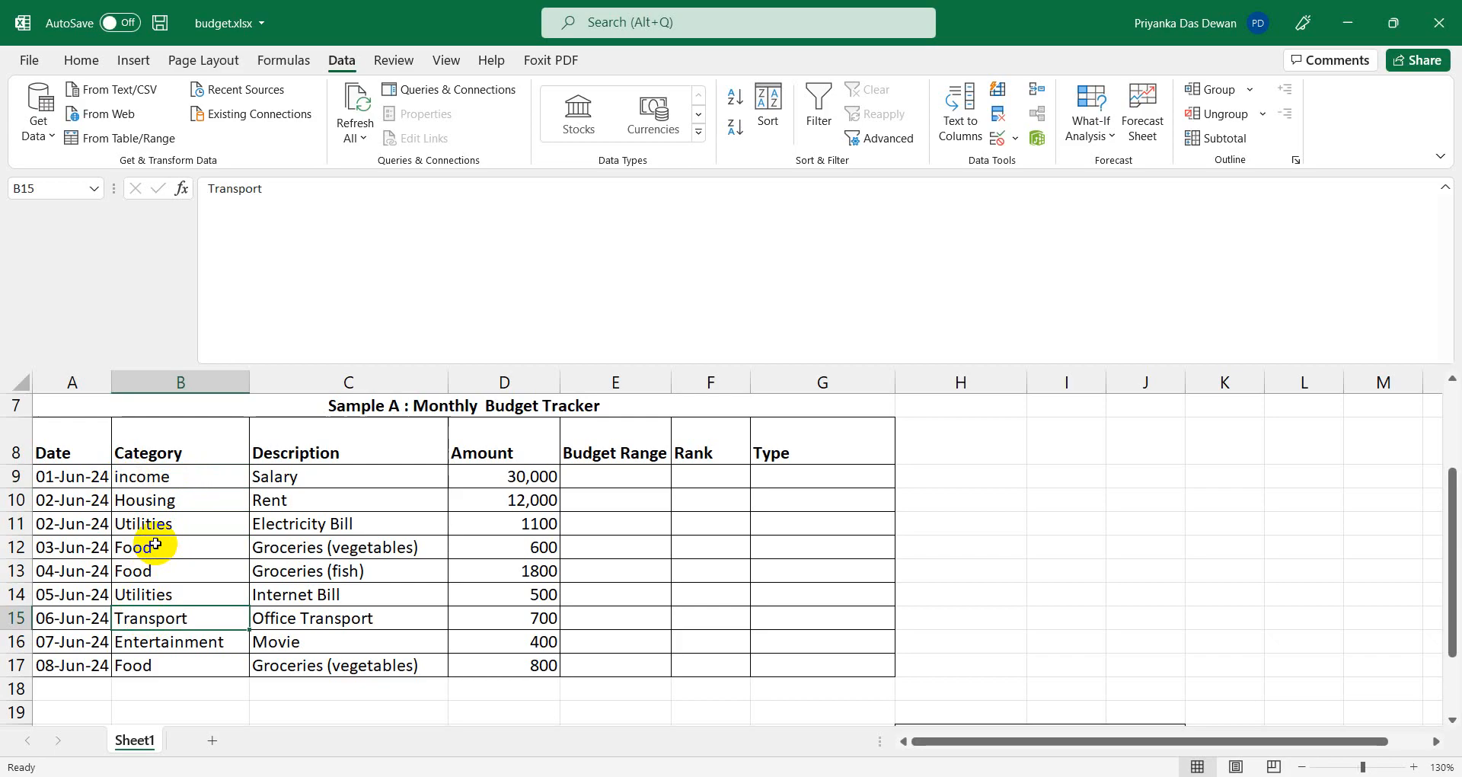
click(159, 480)
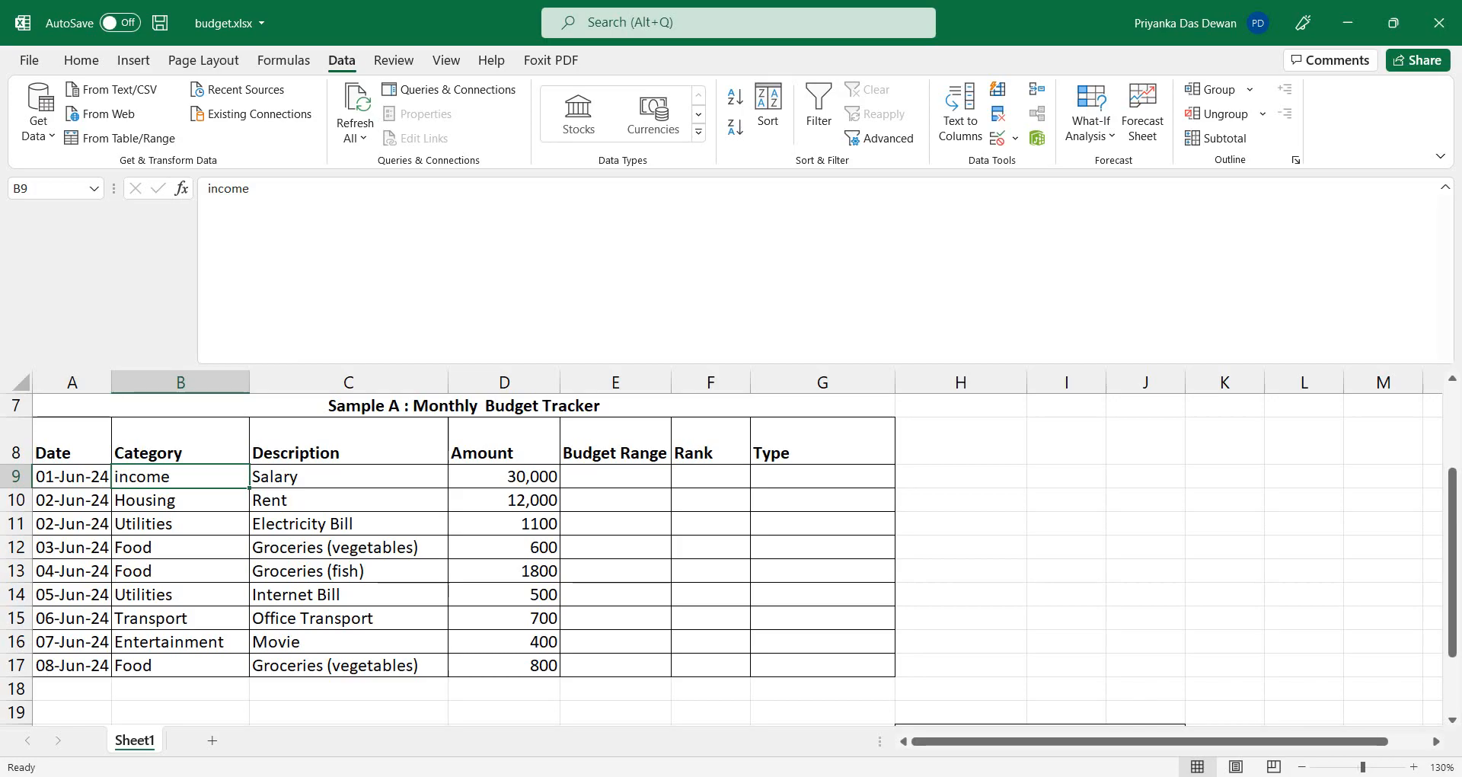
click(651, 510)
click(651, 518)
scroll(650, 512, up, 2)
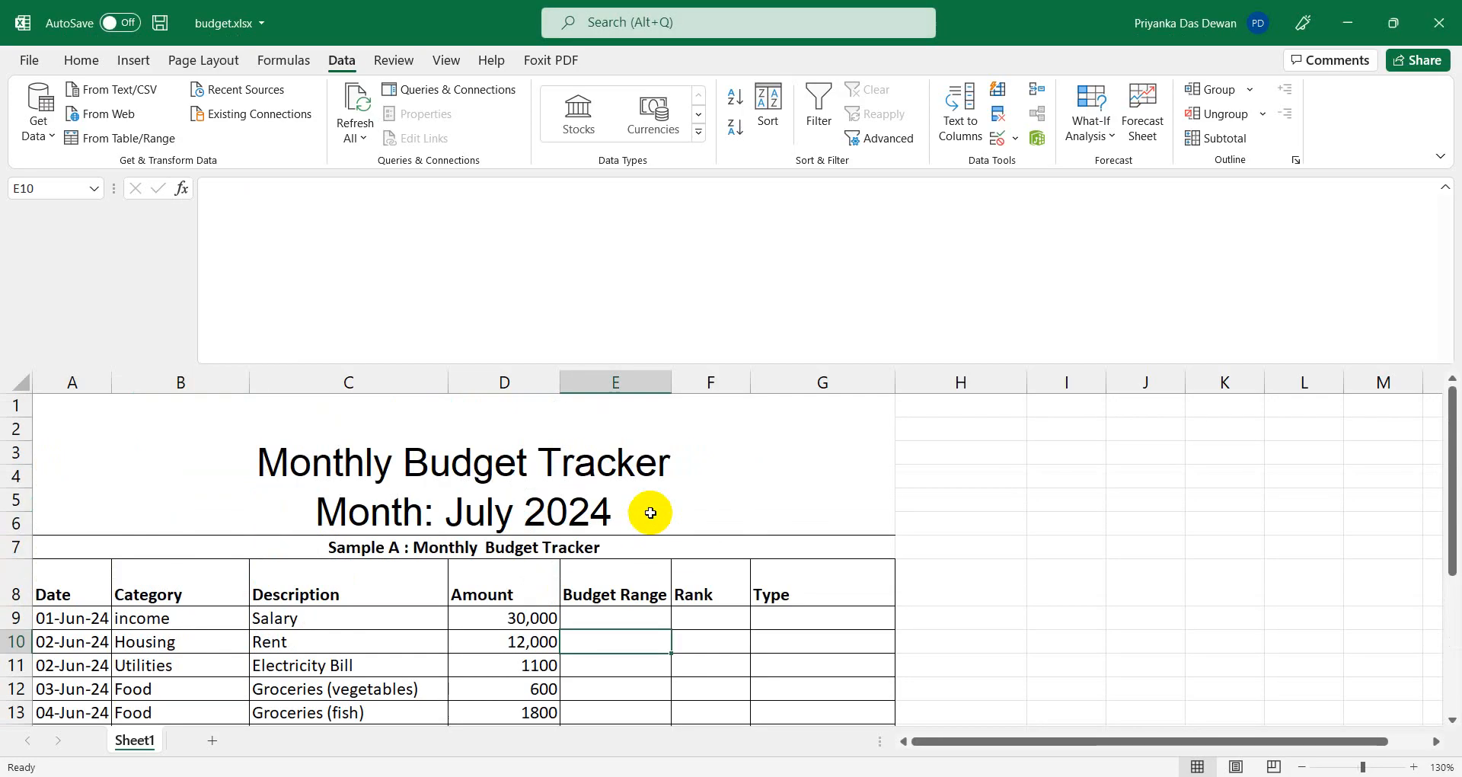
scroll(653, 512, down, 2)
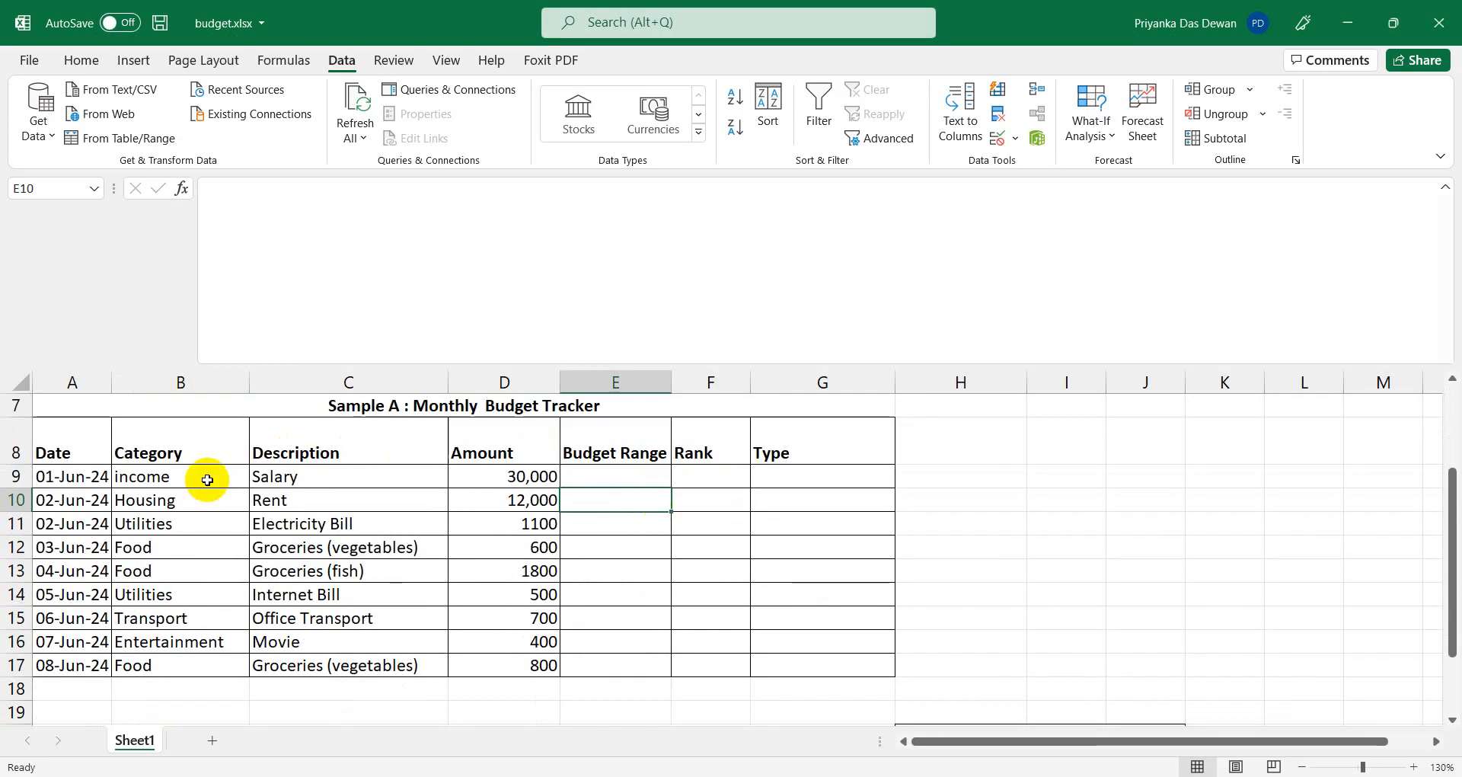
click(519, 495)
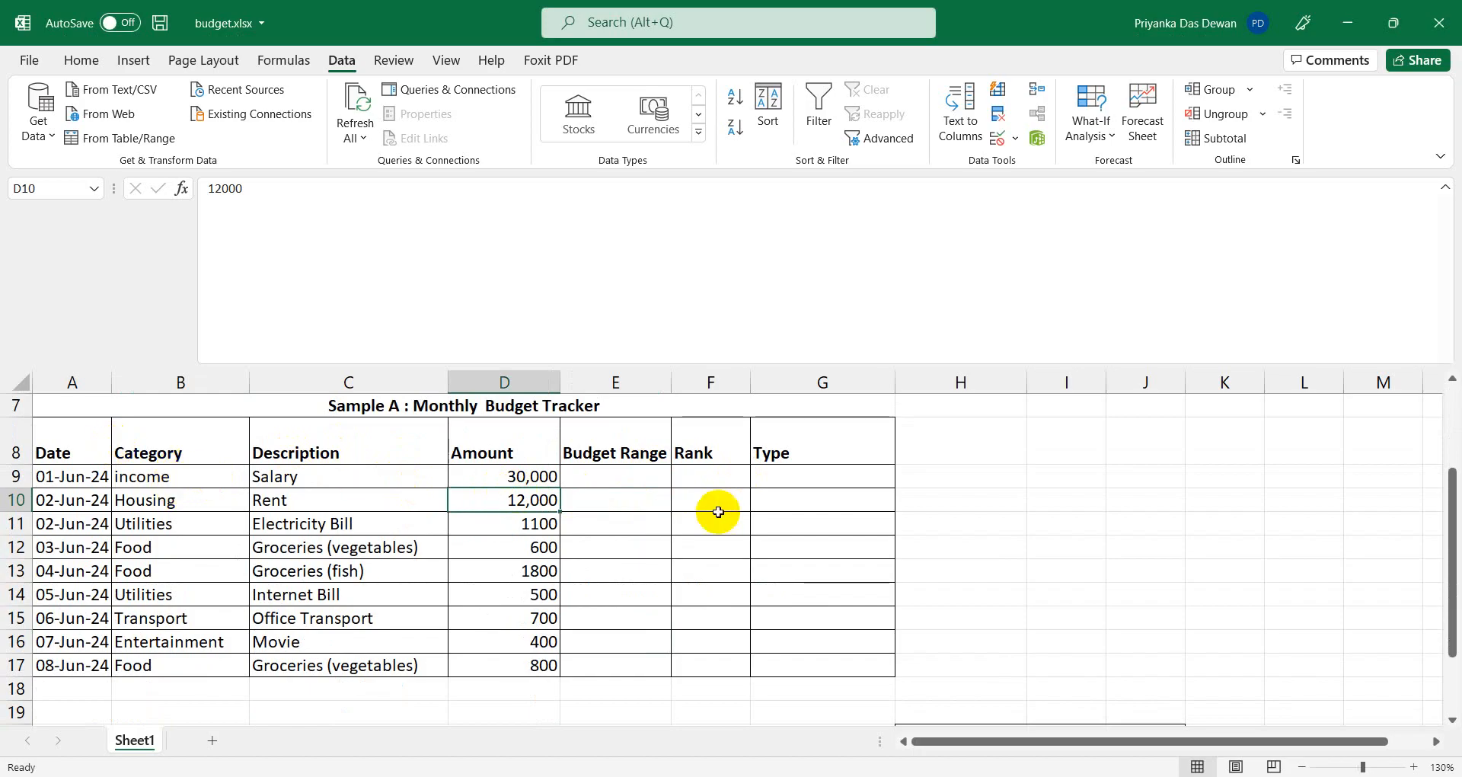
scroll(313, 554, up, 2)
click(160, 613)
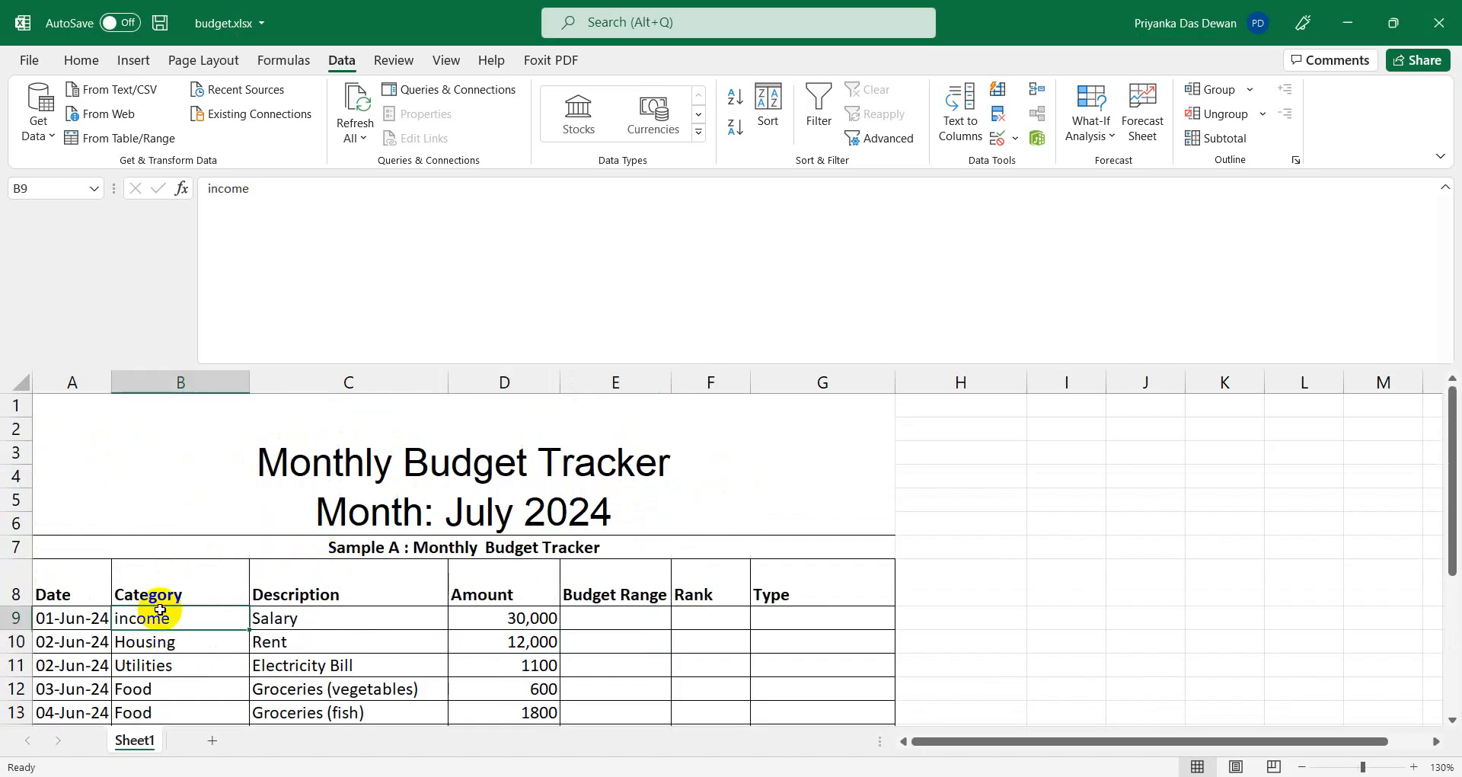
scroll(157, 610, down, 3)
scroll(157, 598, up, 1)
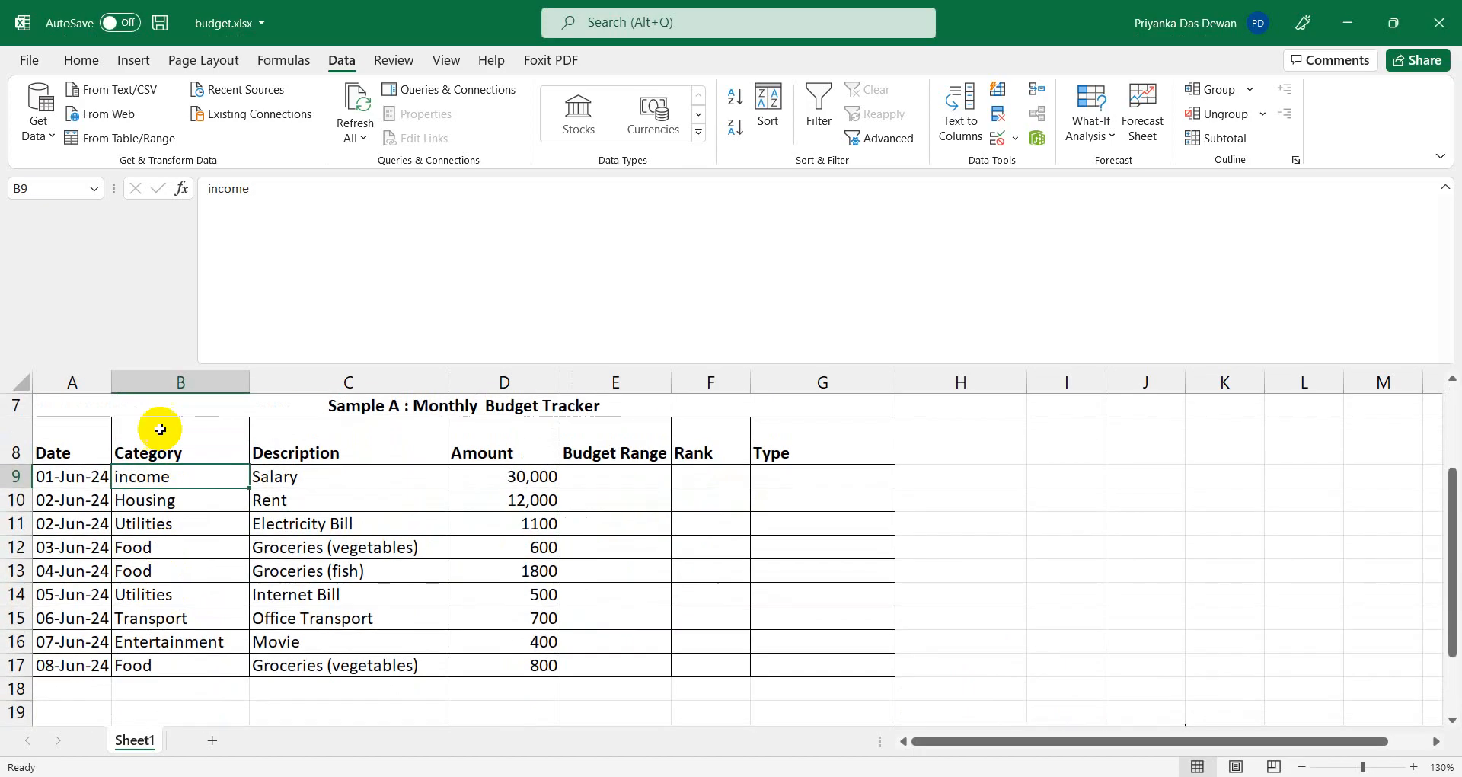
click(163, 380)
click(161, 477)
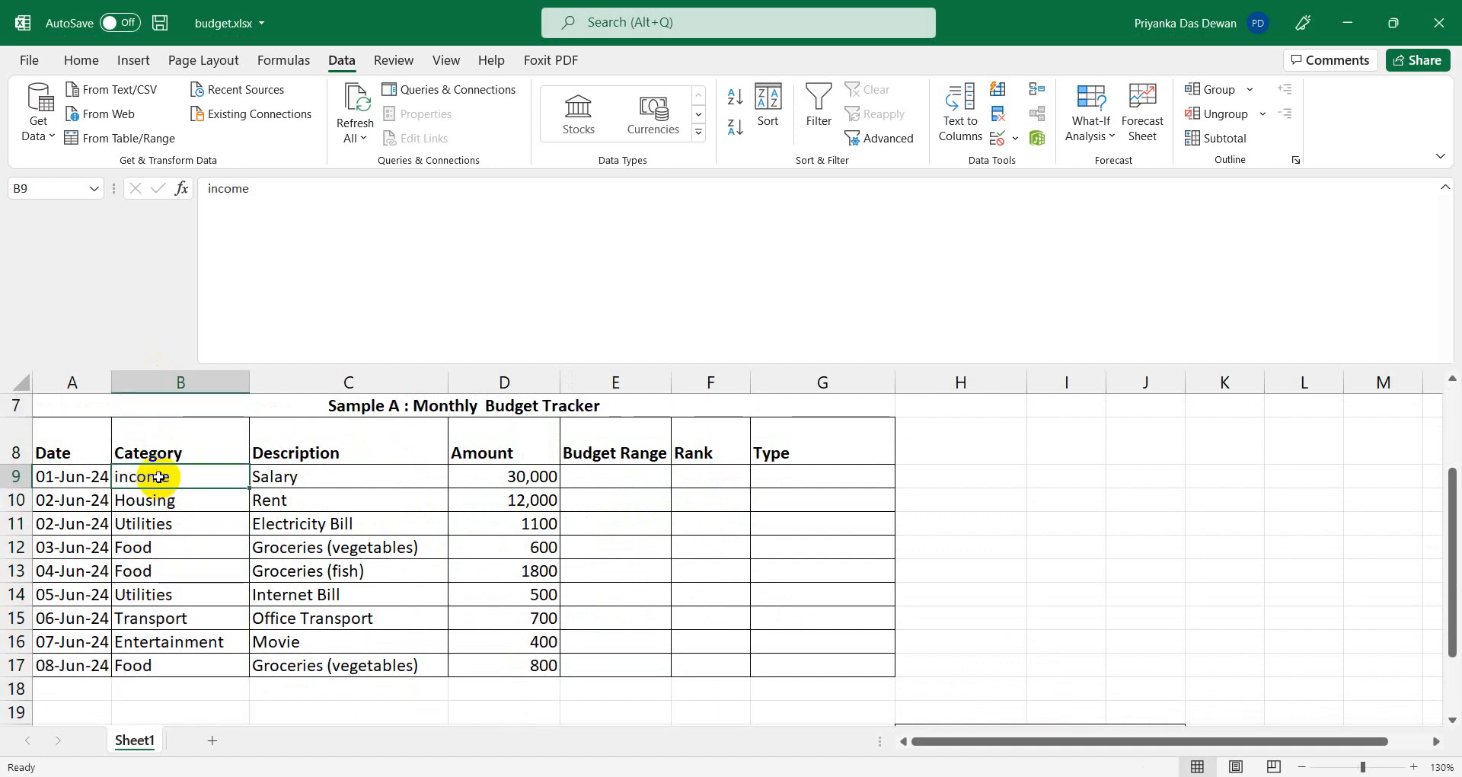
click(150, 501)
click(478, 527)
click(505, 643)
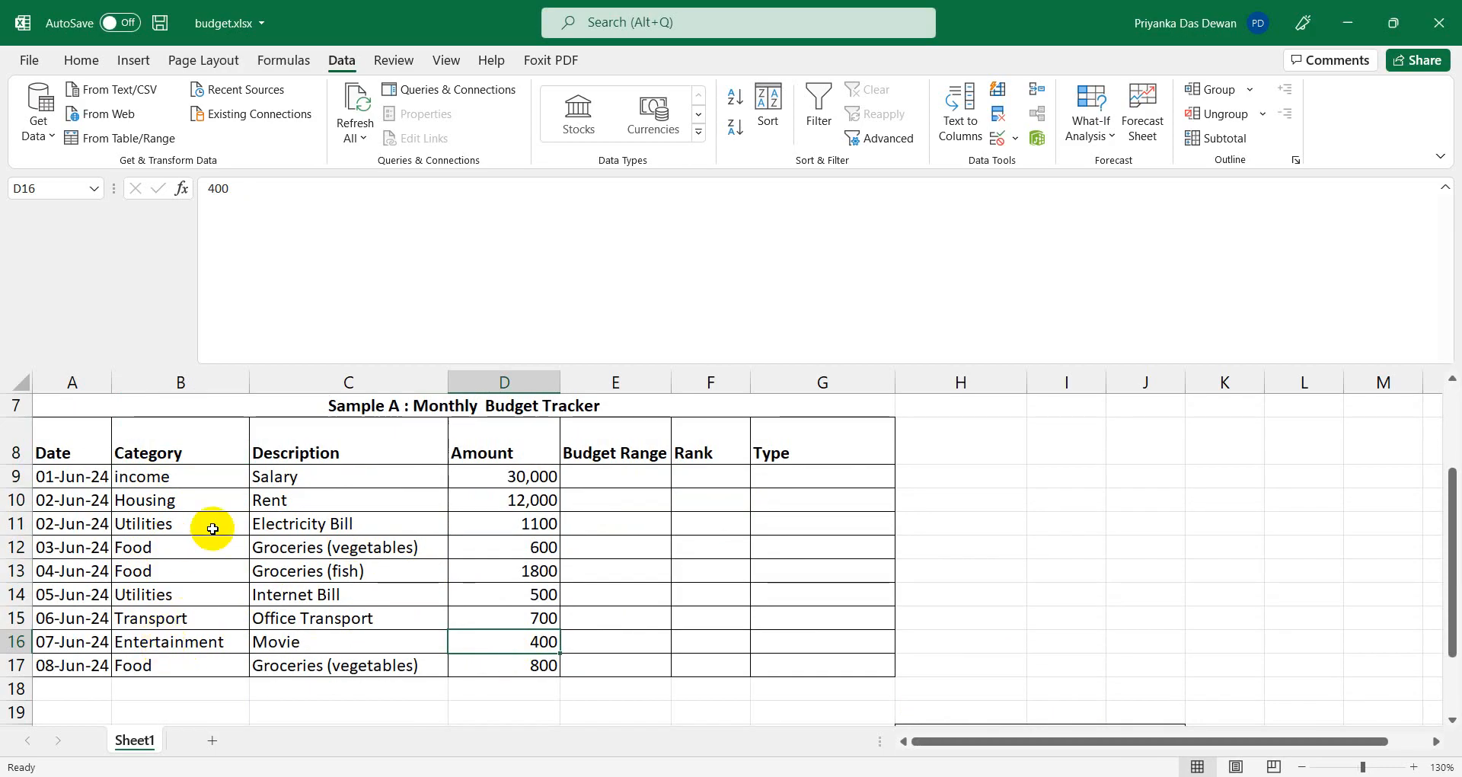
Highlight the whole Category column B with a green fill and look over its entries.
click(177, 382)
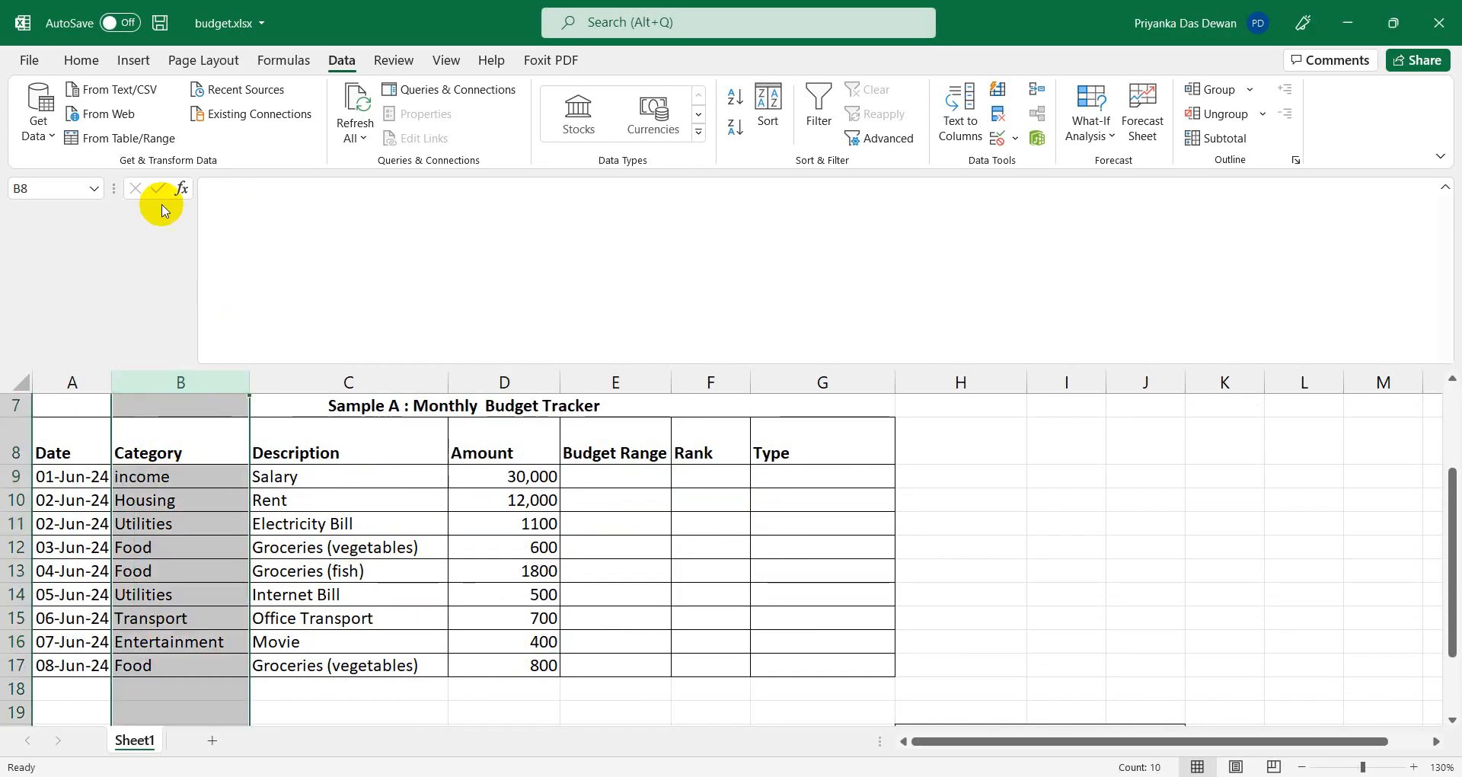
click(80, 58)
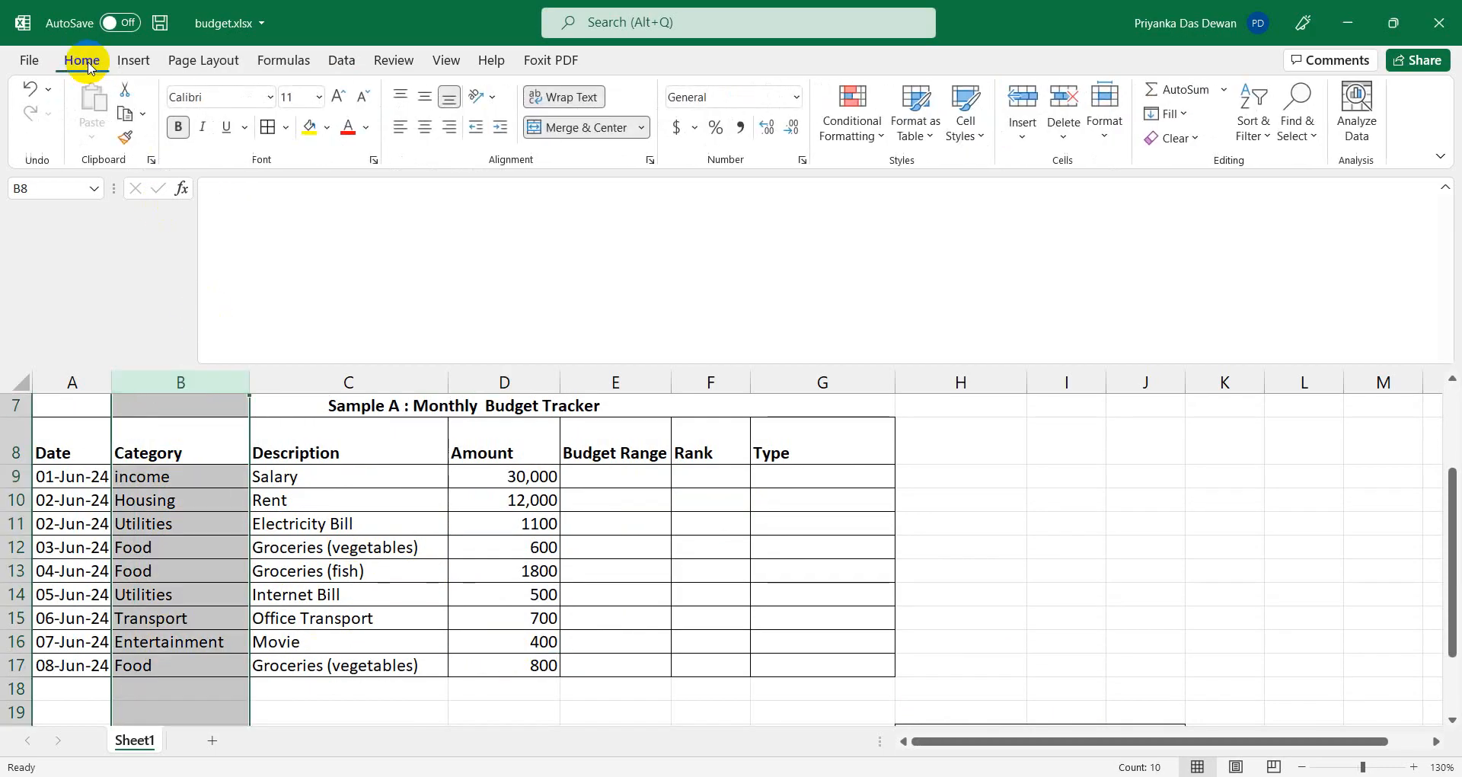
click(328, 131)
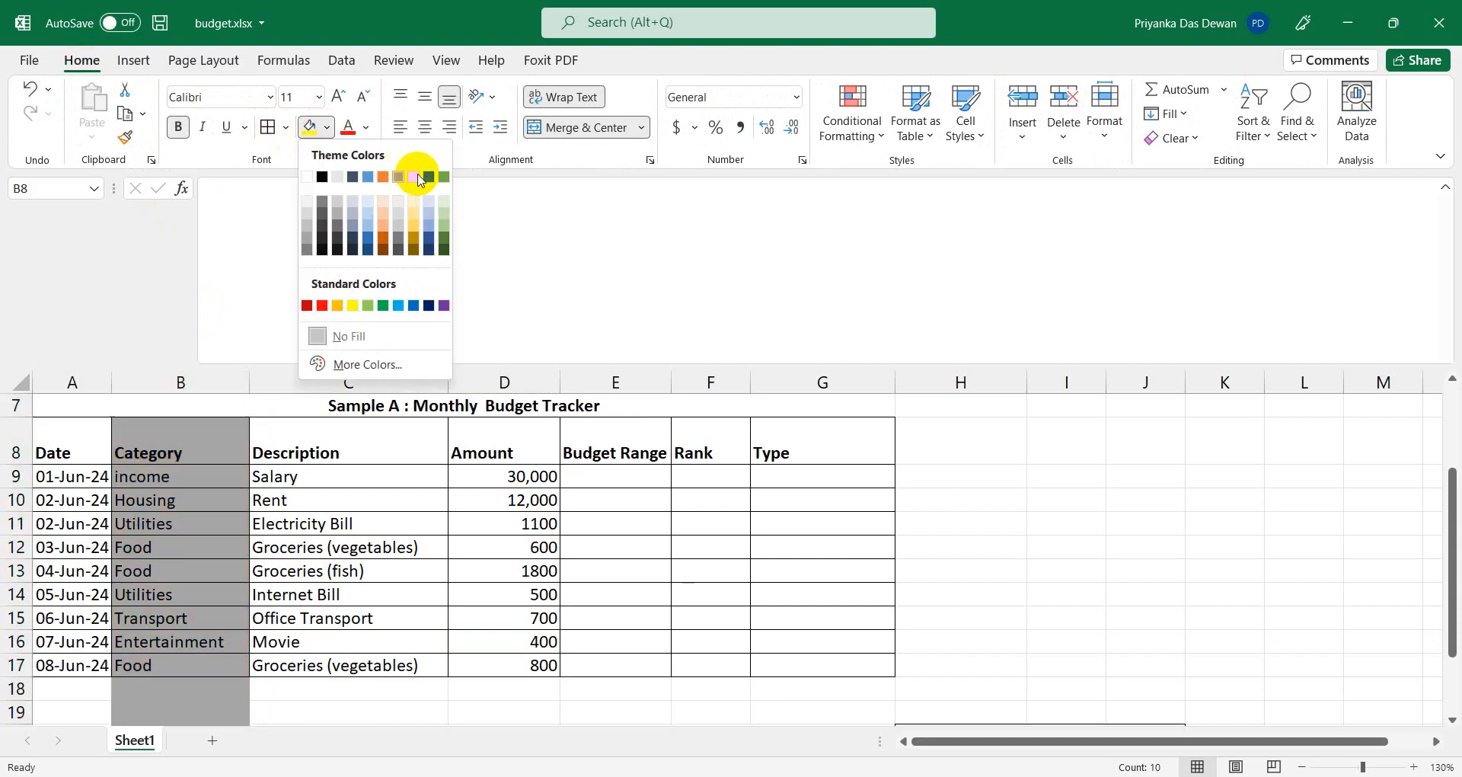
click(445, 176)
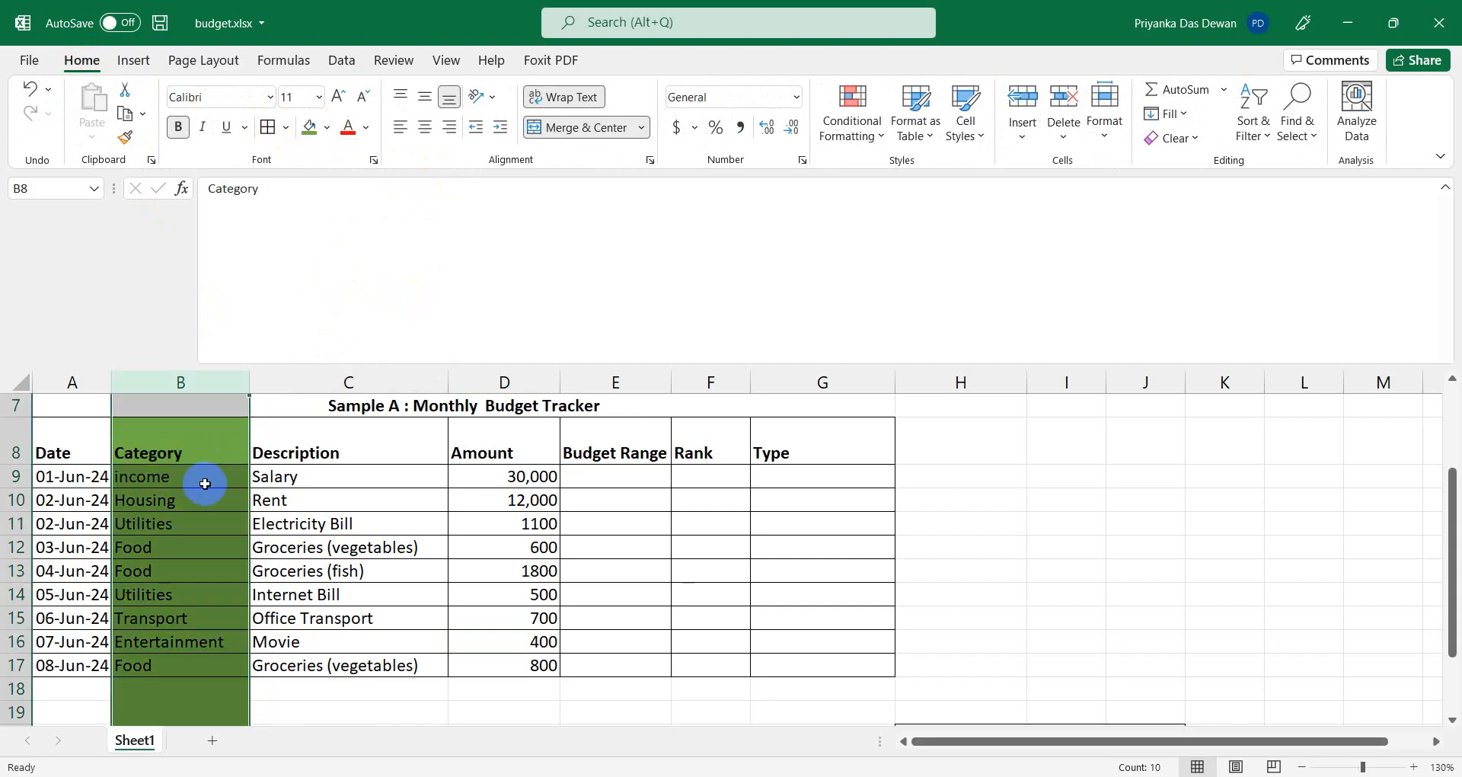
scroll(203, 533, up, 1)
click(199, 549)
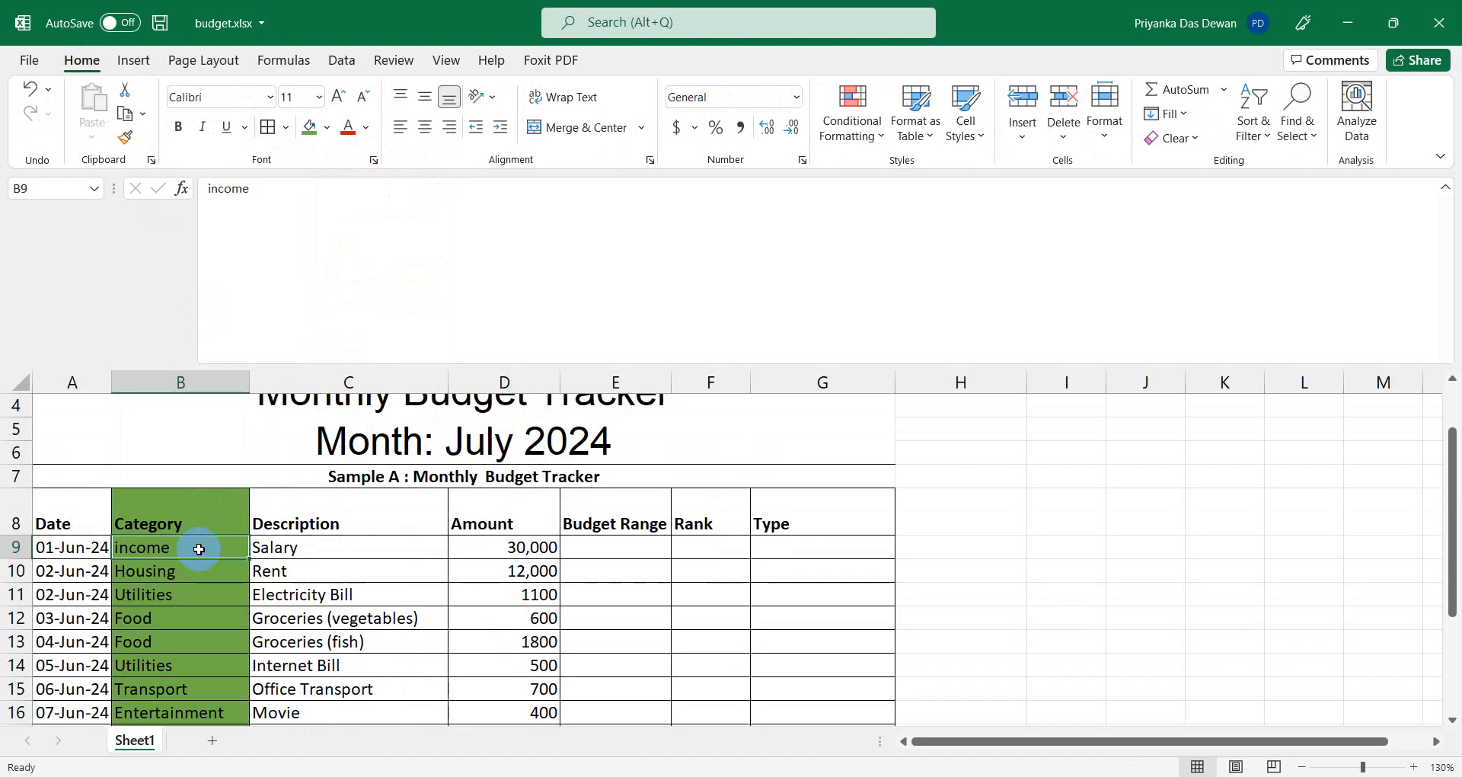
click(168, 595)
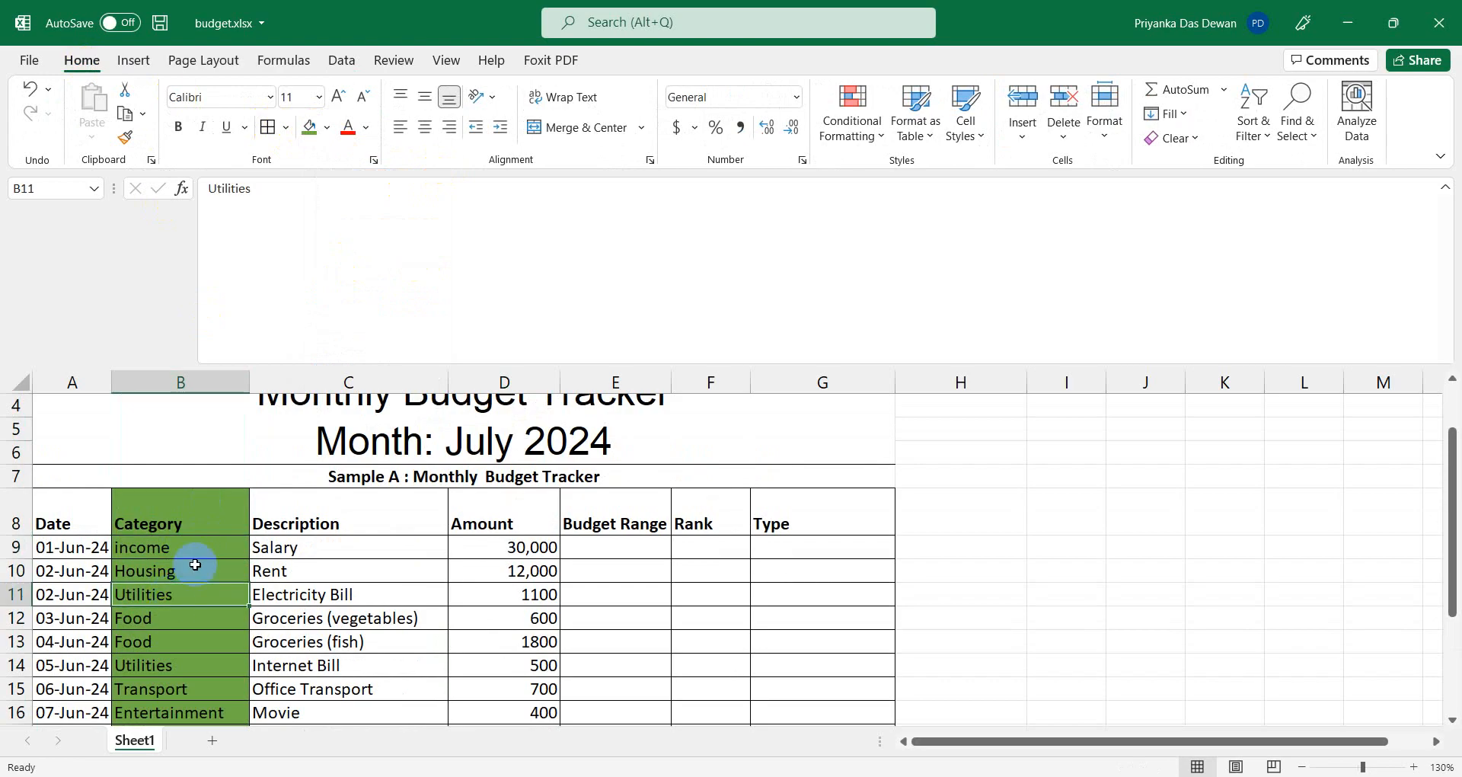
click(198, 618)
scroll(202, 659, down, 1)
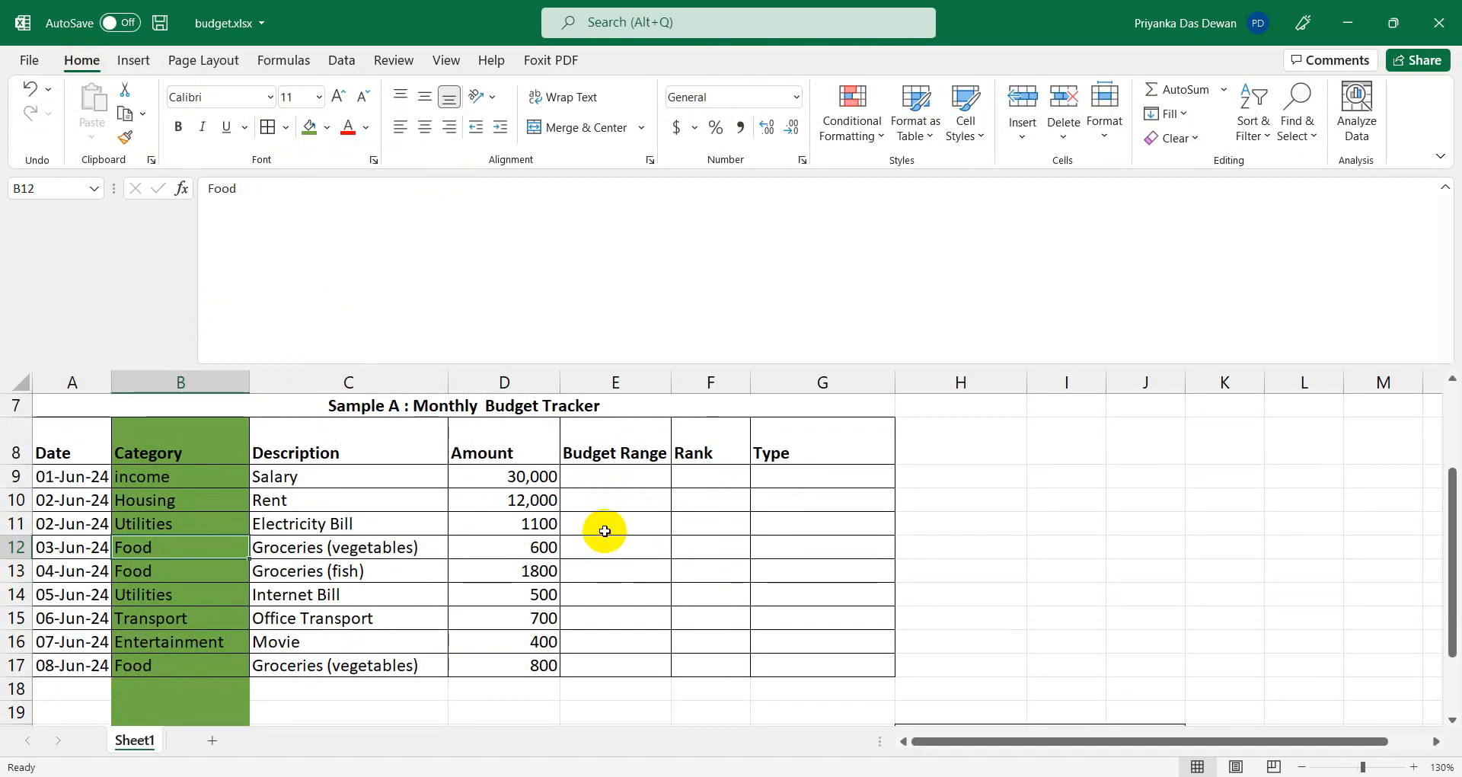
Remove the fill colour from the whole Category column B.
click(174, 388)
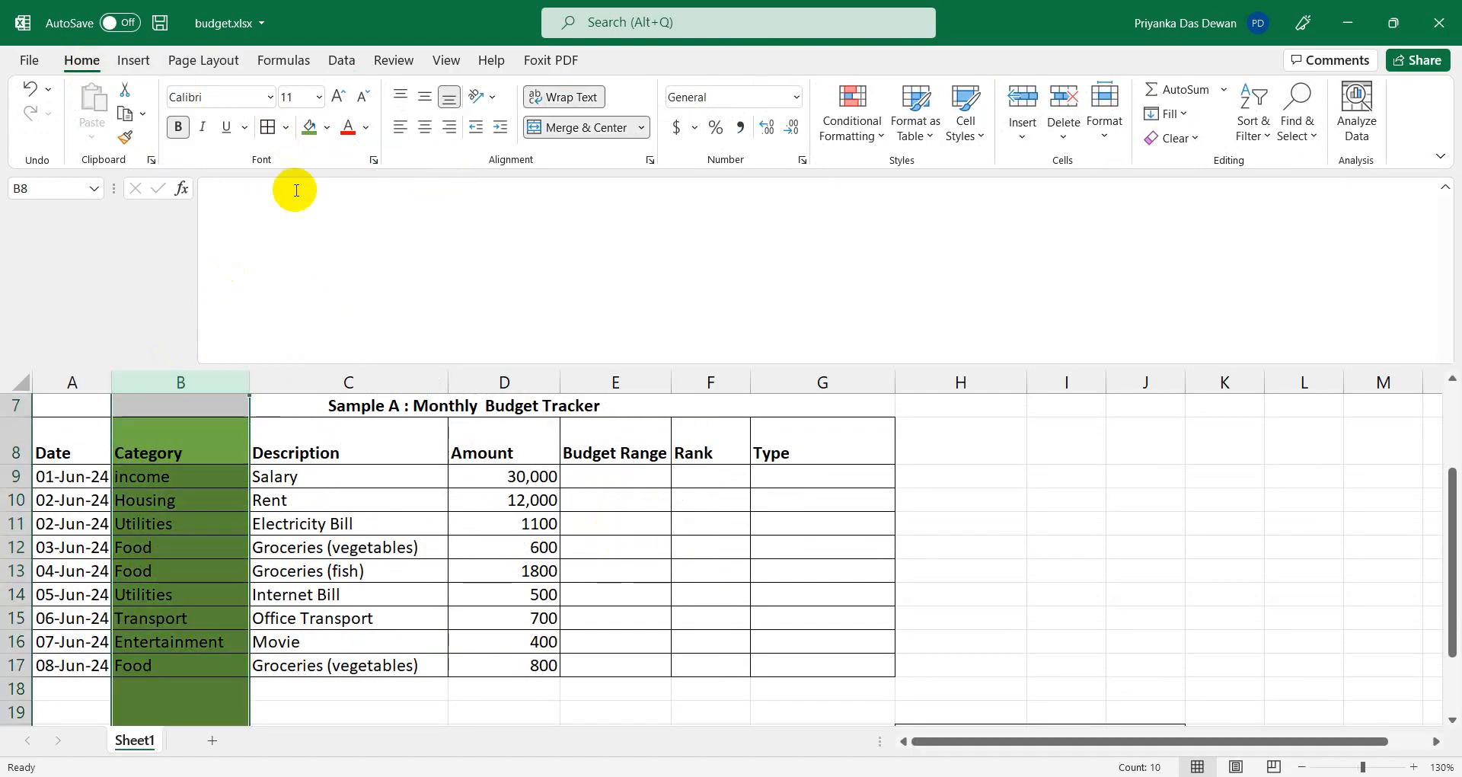
click(326, 127)
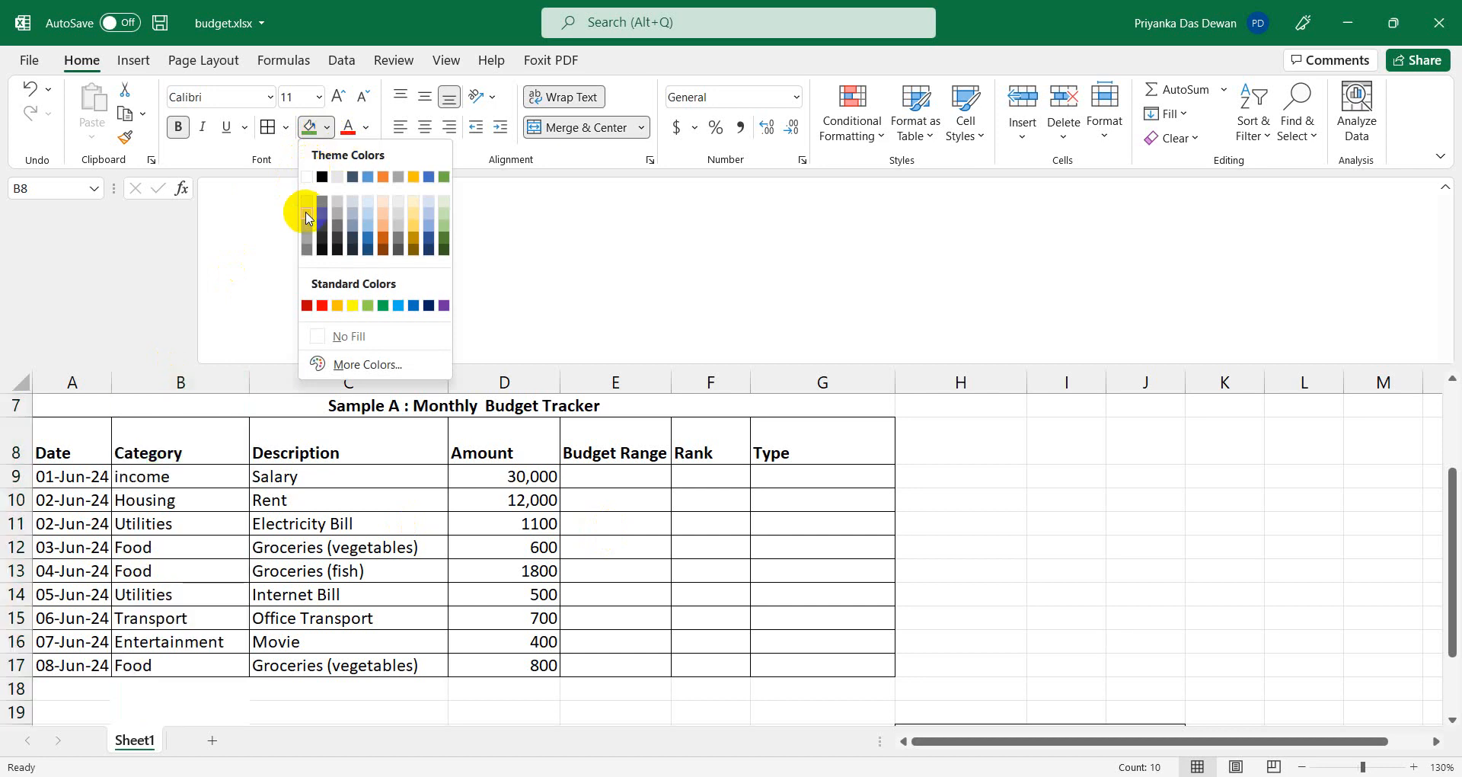
click(335, 336)
Enter the formula =IF(B9="income","expense") in the first Type cell, G9.
click(806, 476)
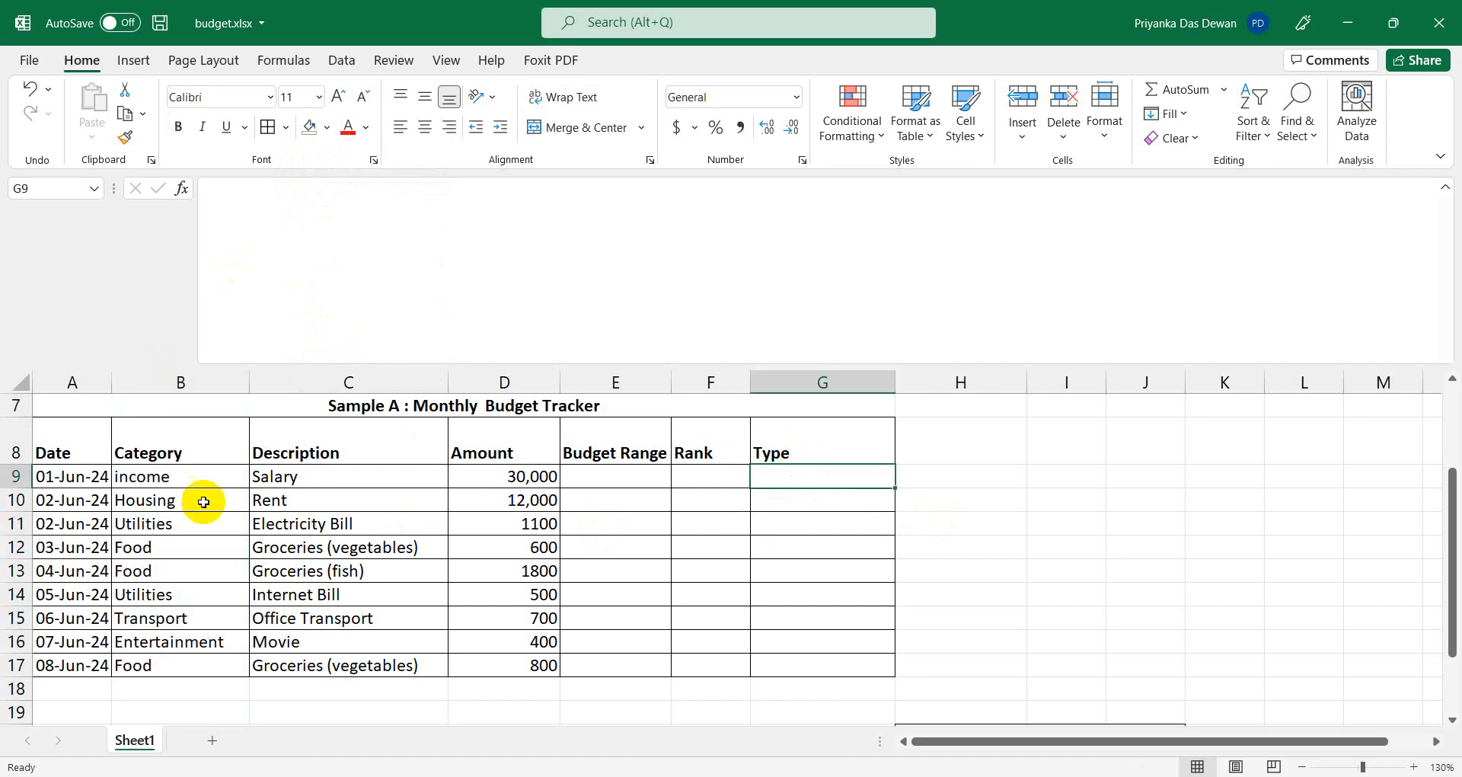
click(819, 609)
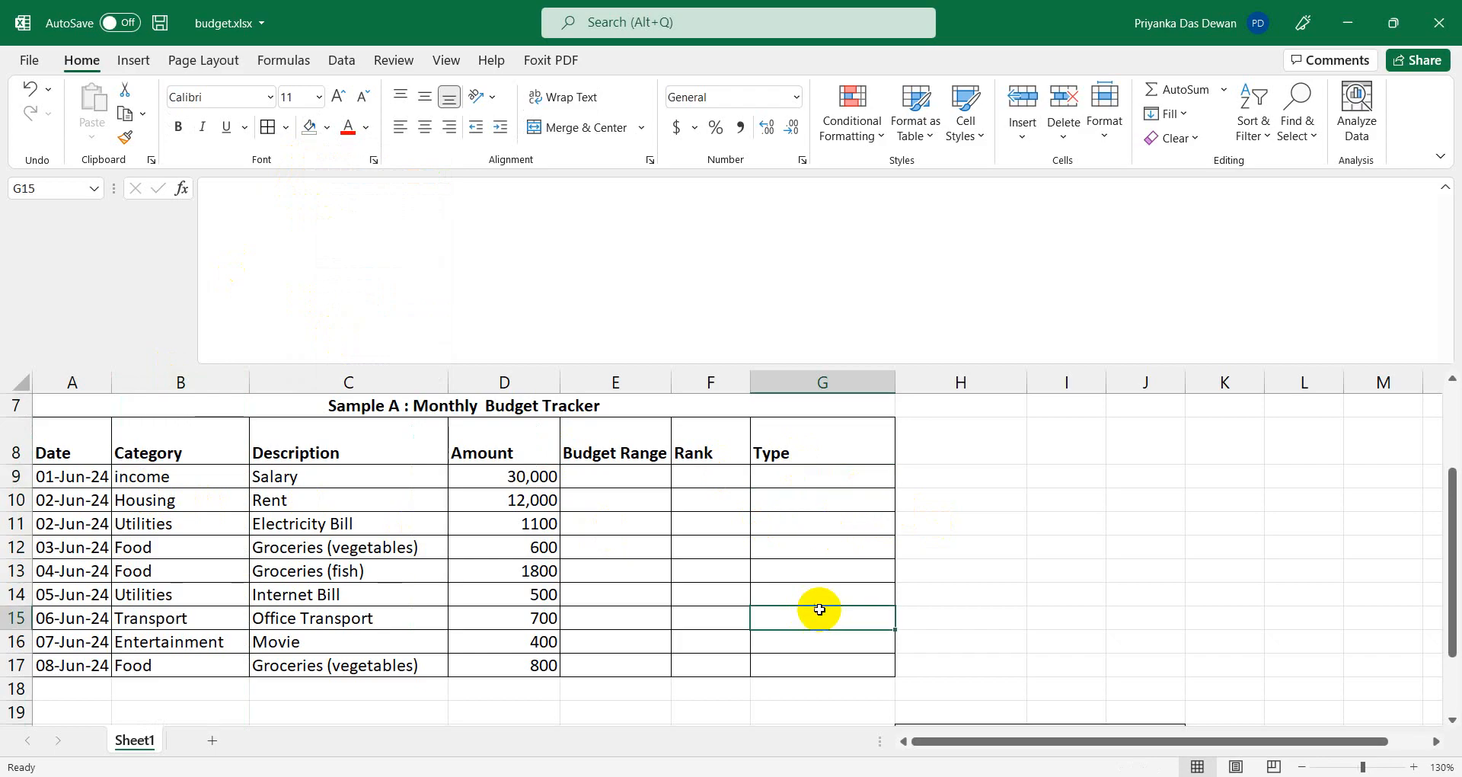
click(788, 481)
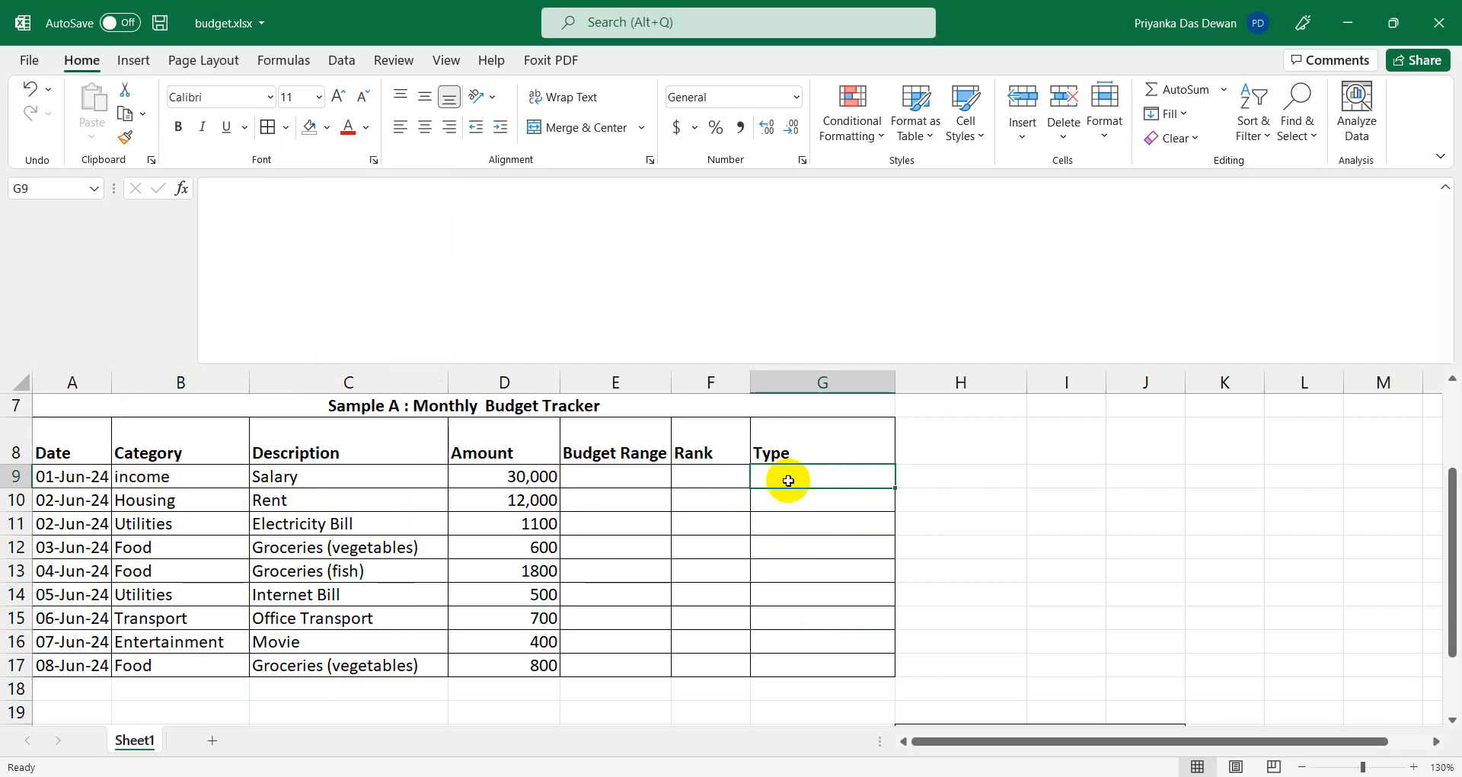
click(252, 190)
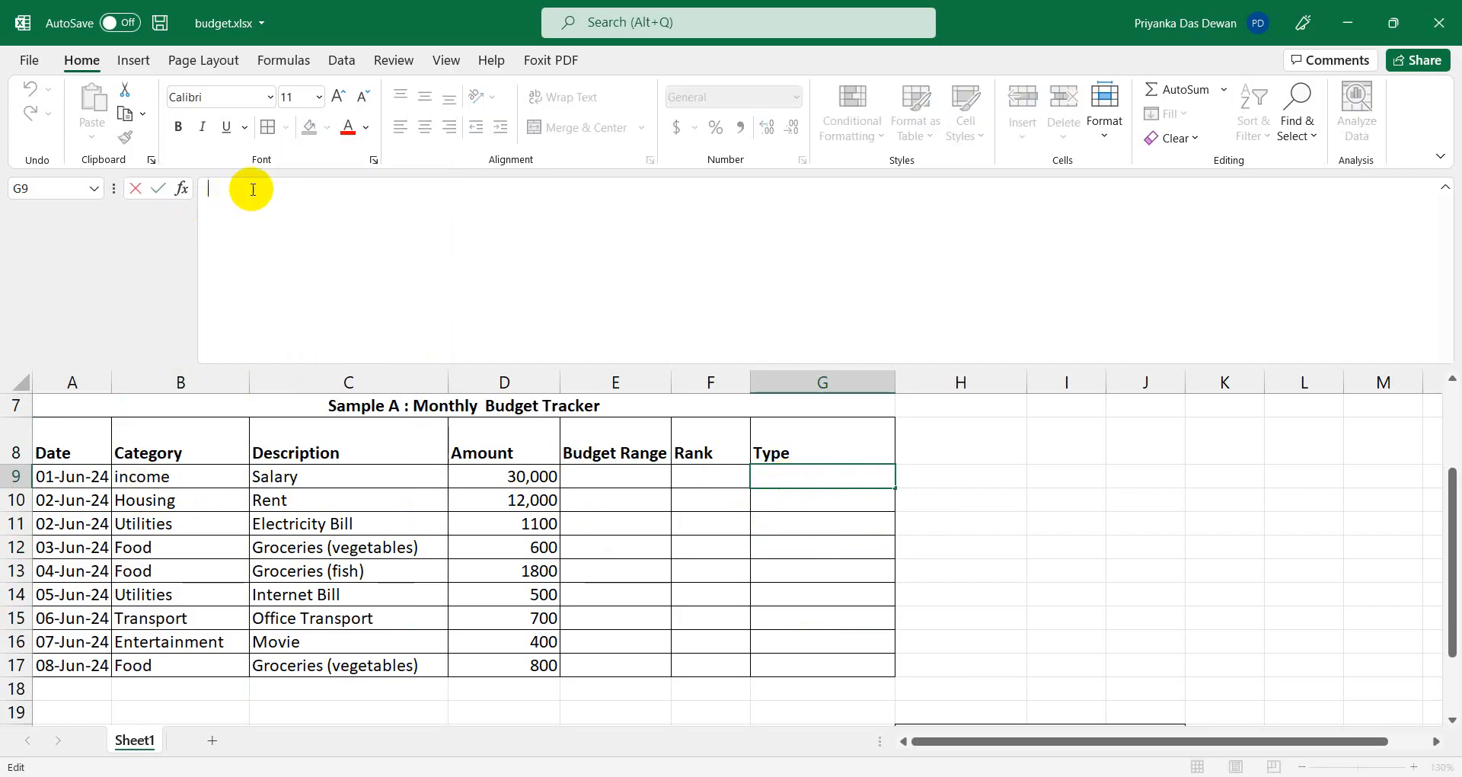
text(=i)
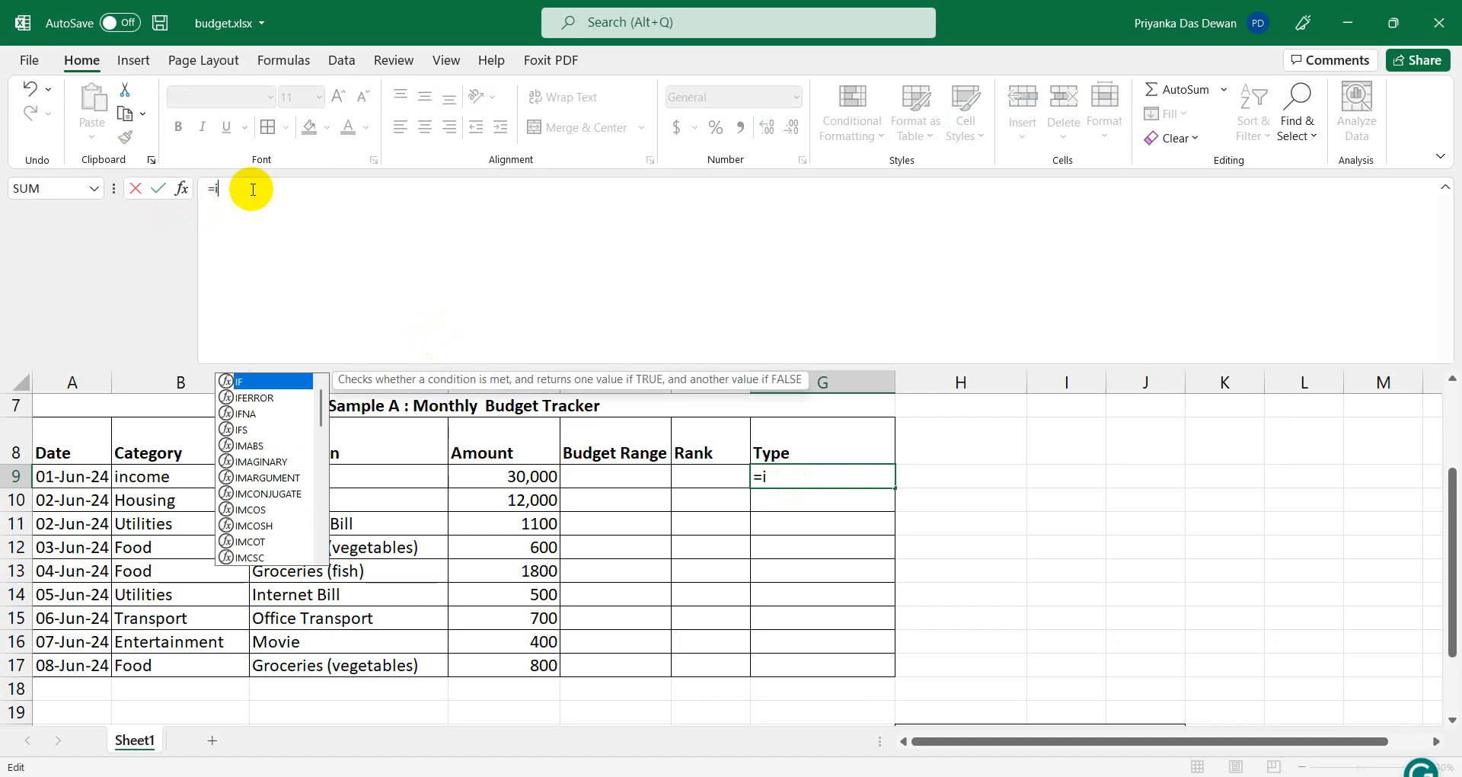
text(f()
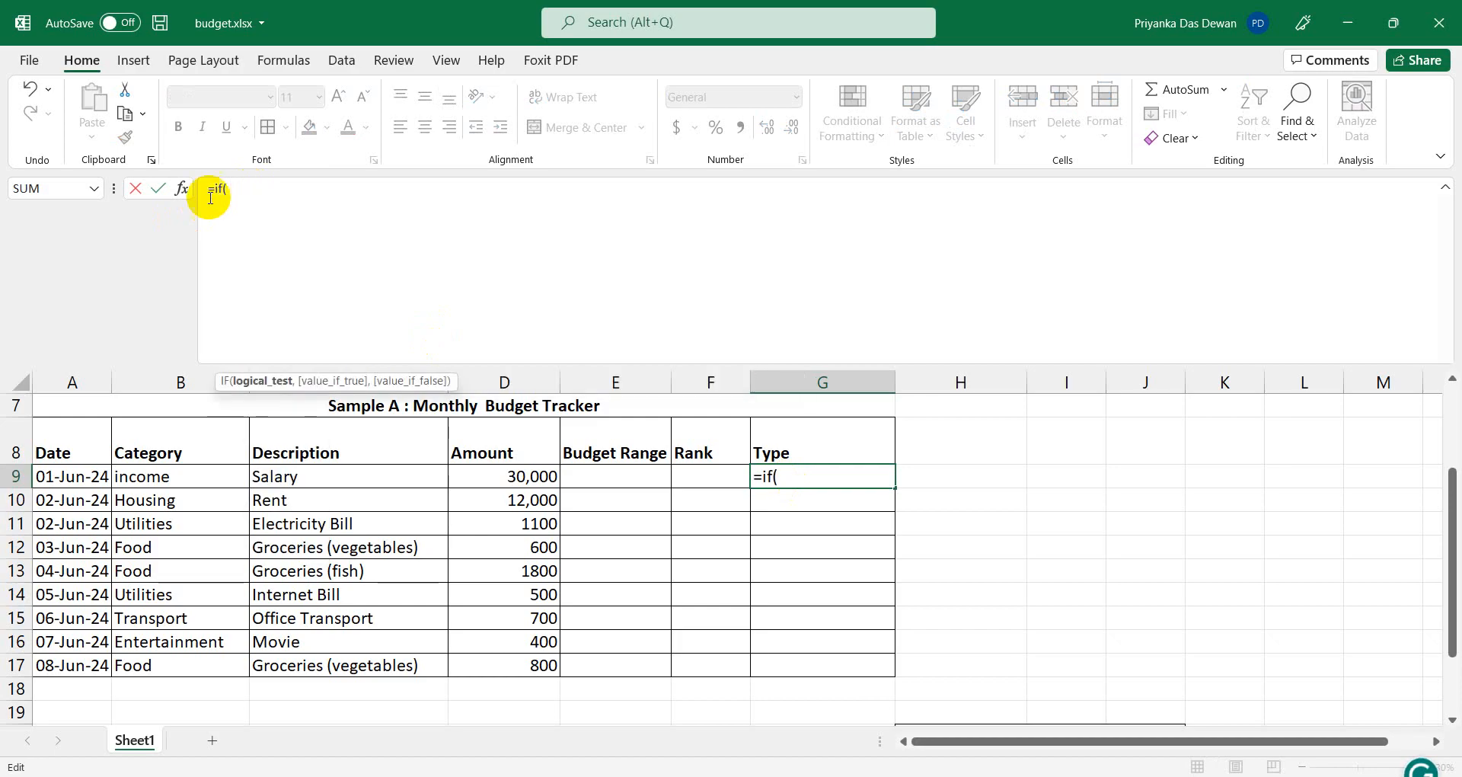
click(176, 476)
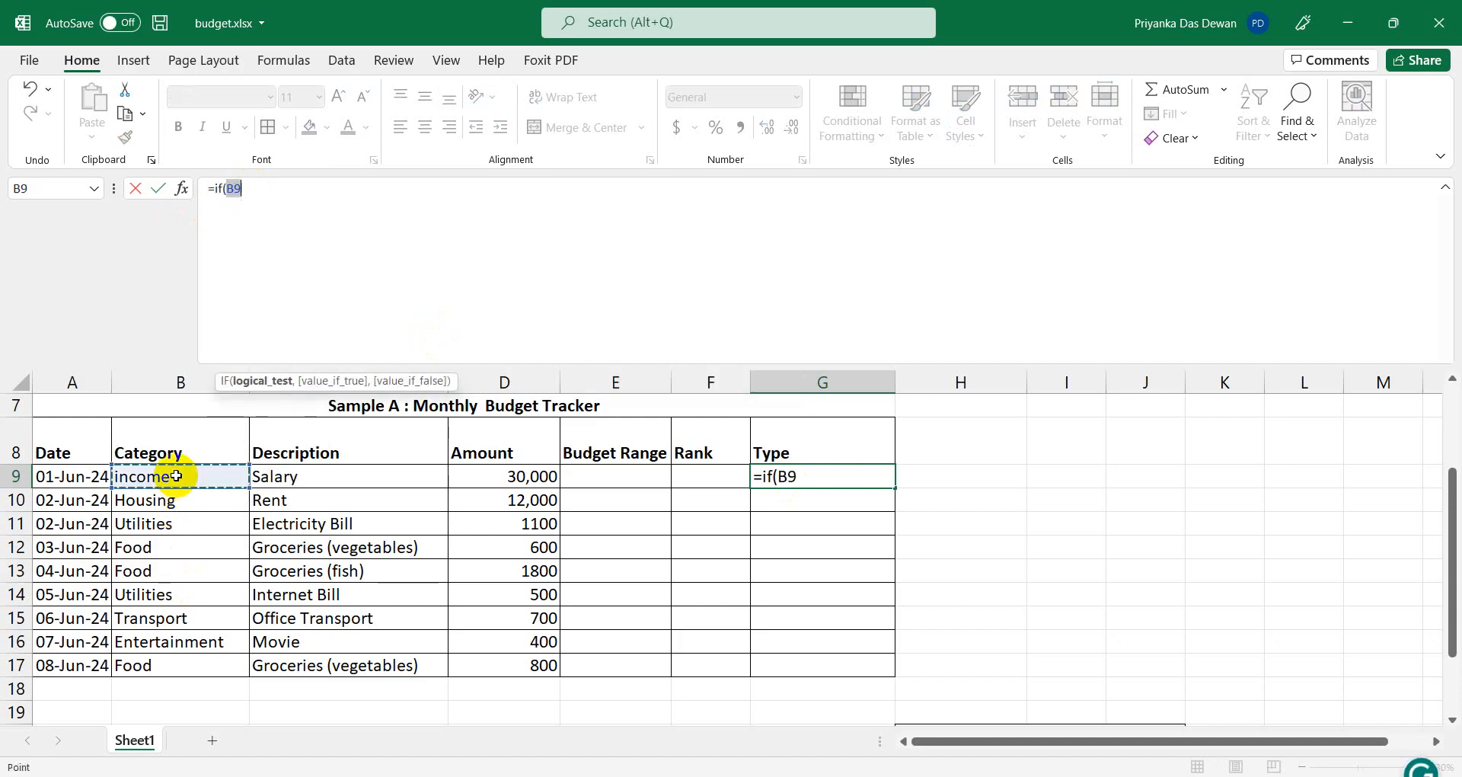
click(295, 196)
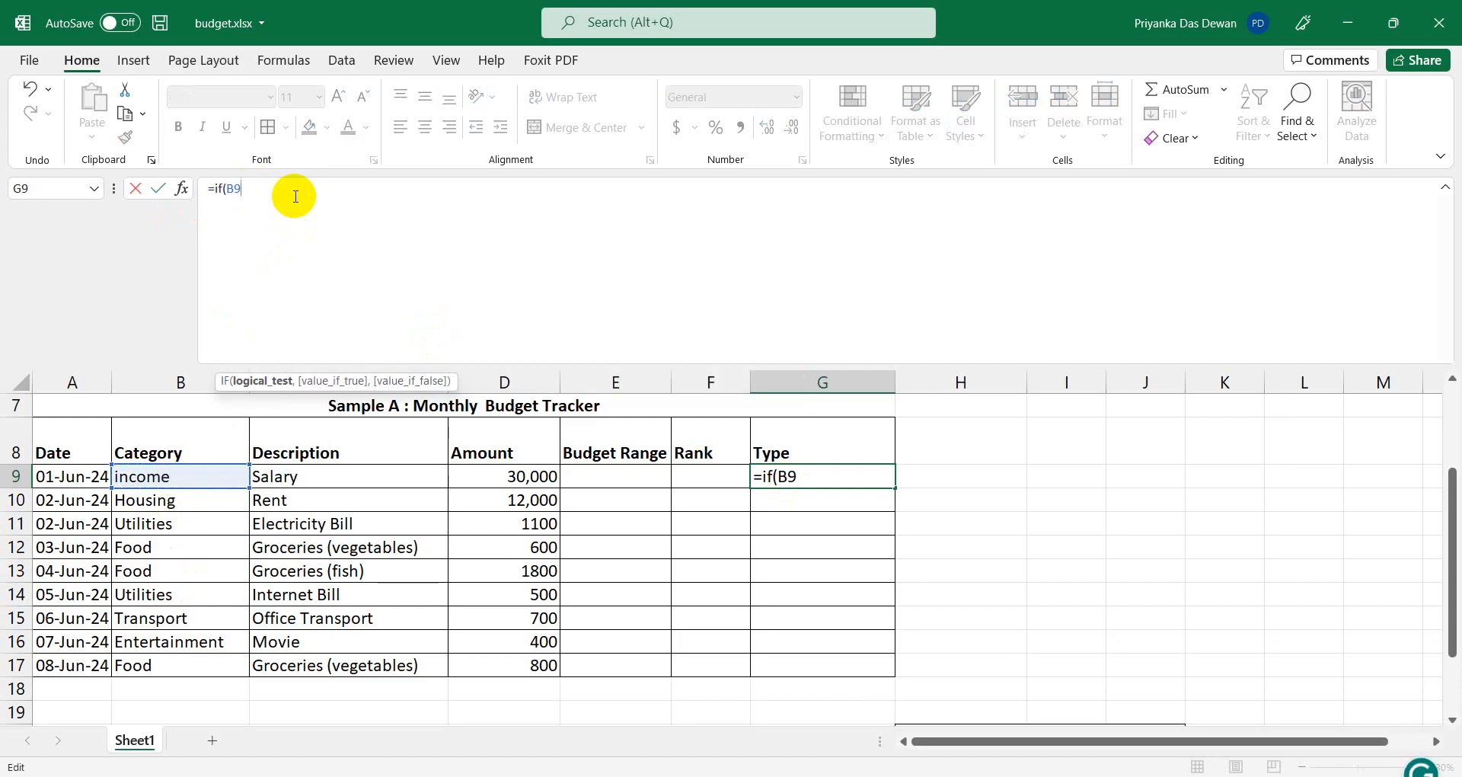
text(=)
text("i)
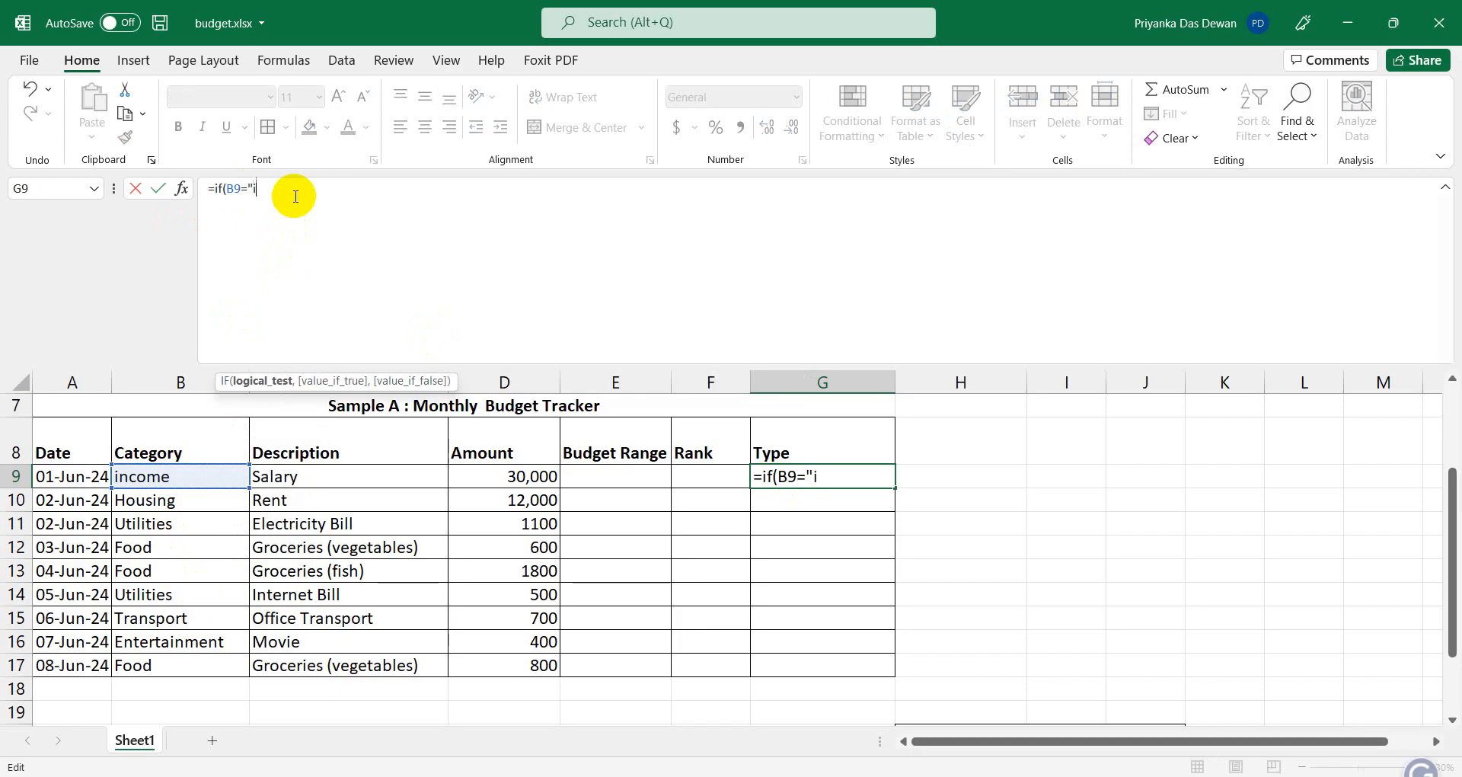
text(ncome",")
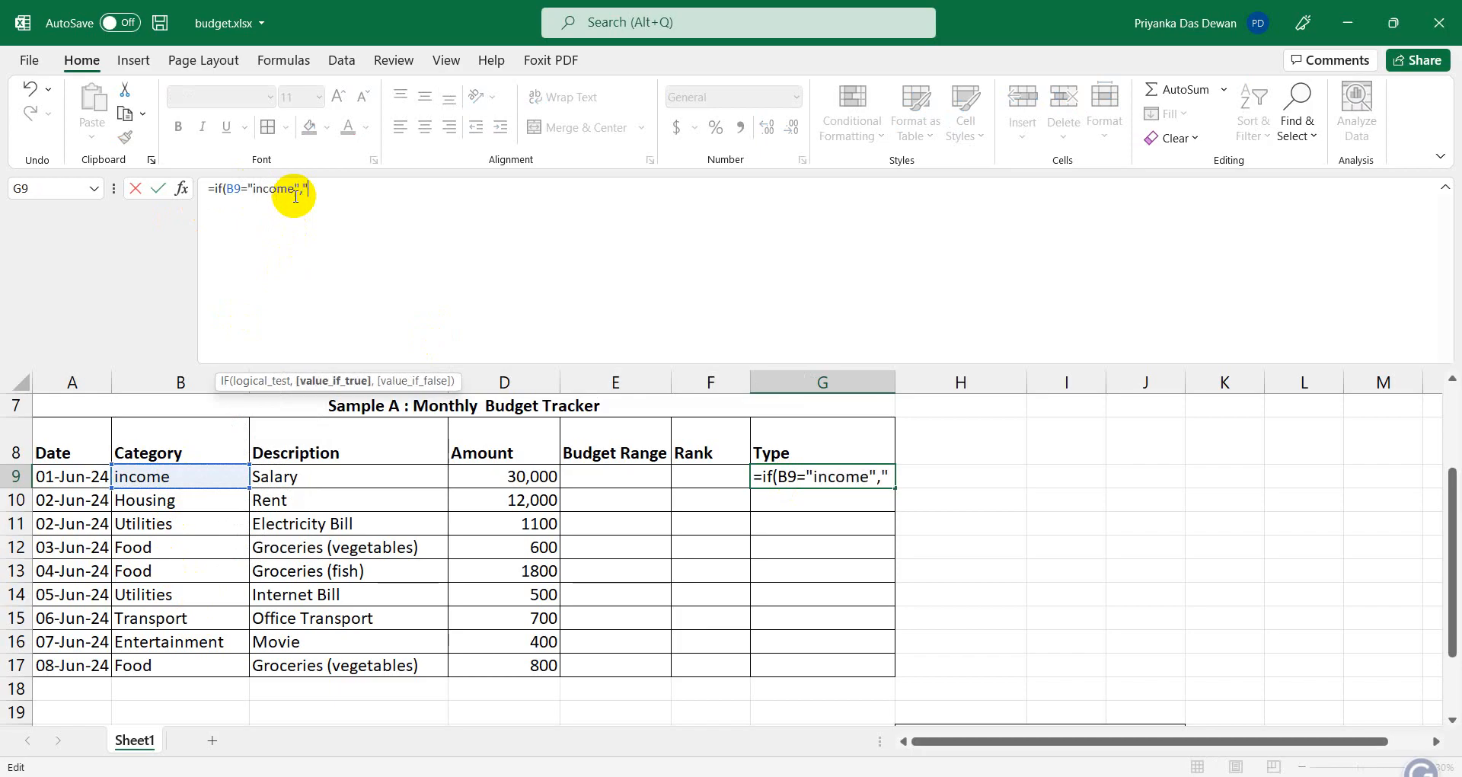
text(expe)
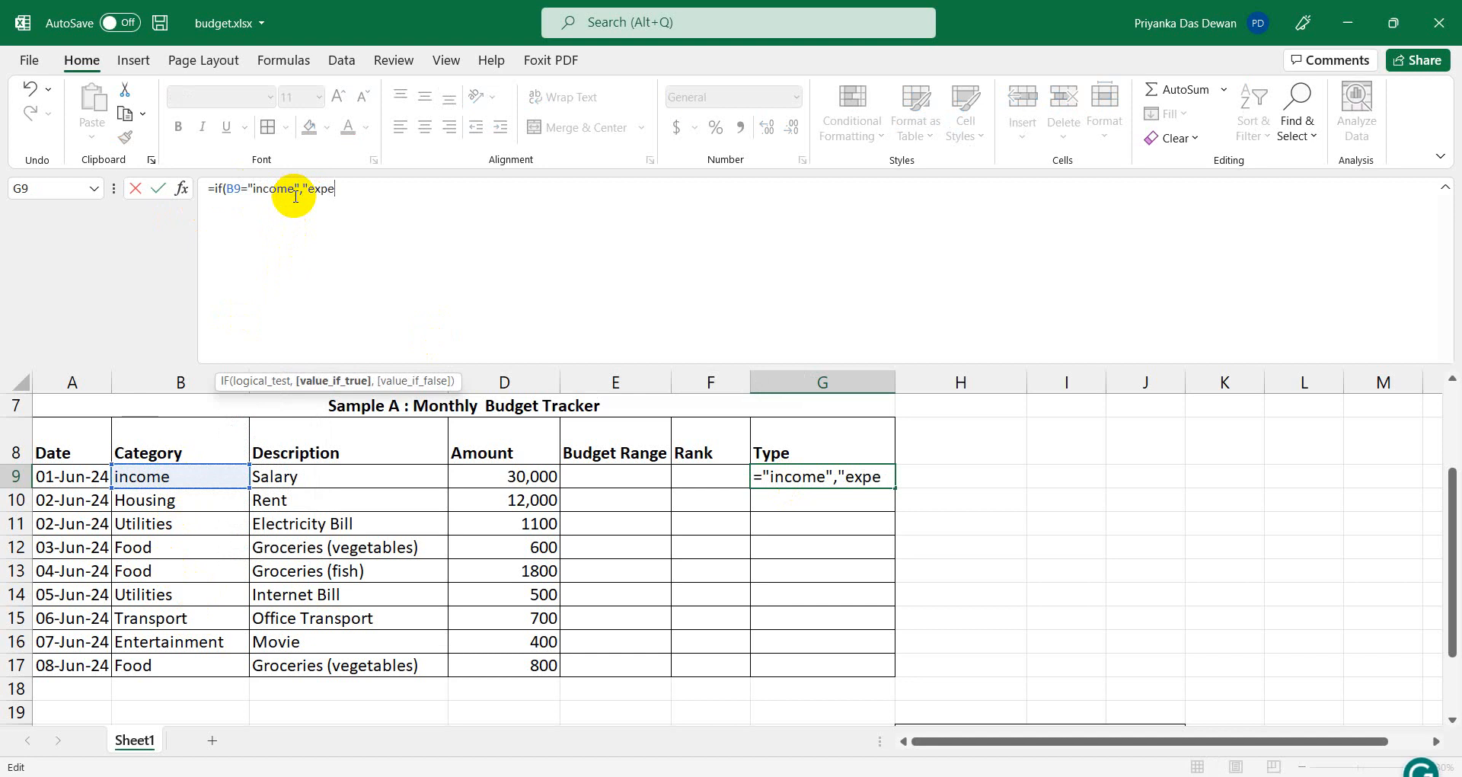
text(nse)
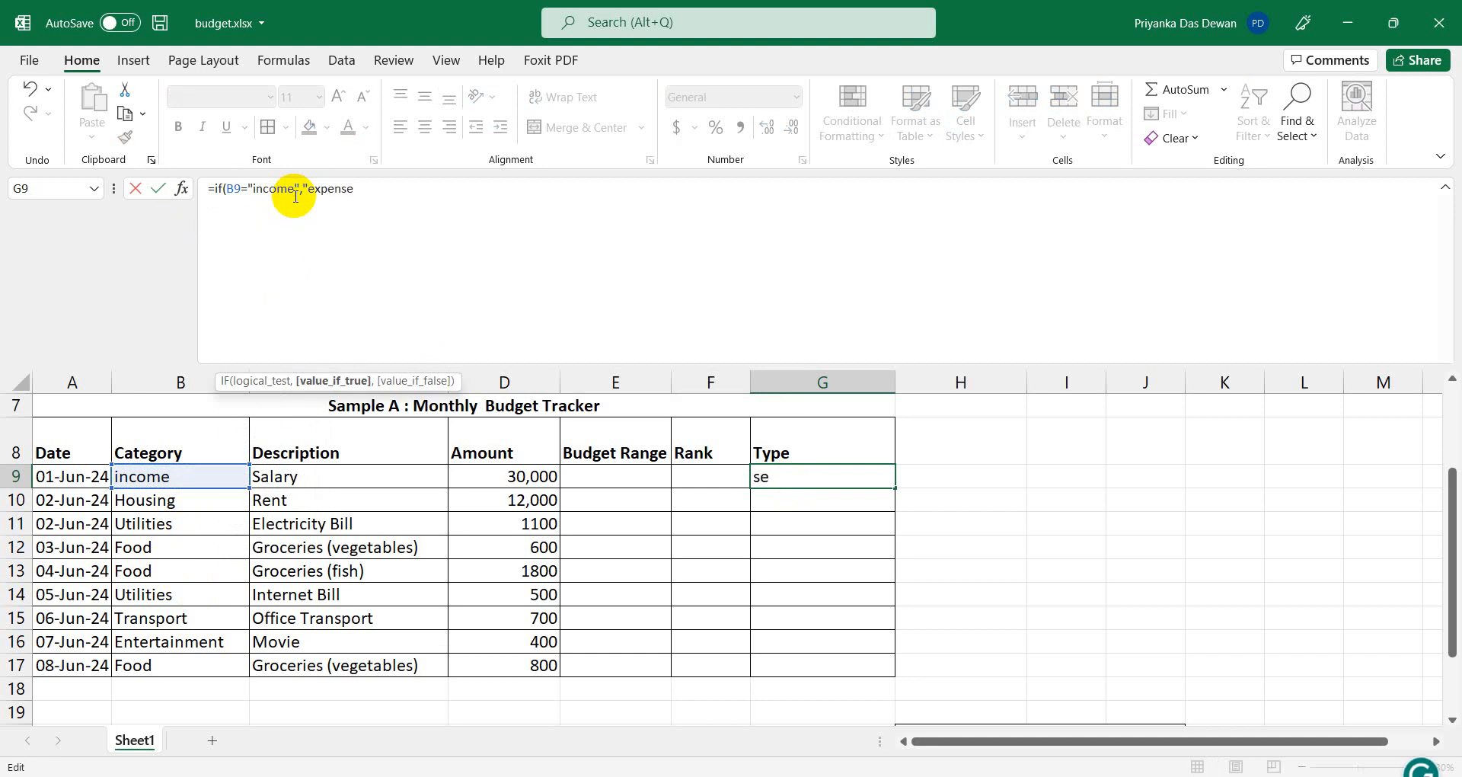
text("))
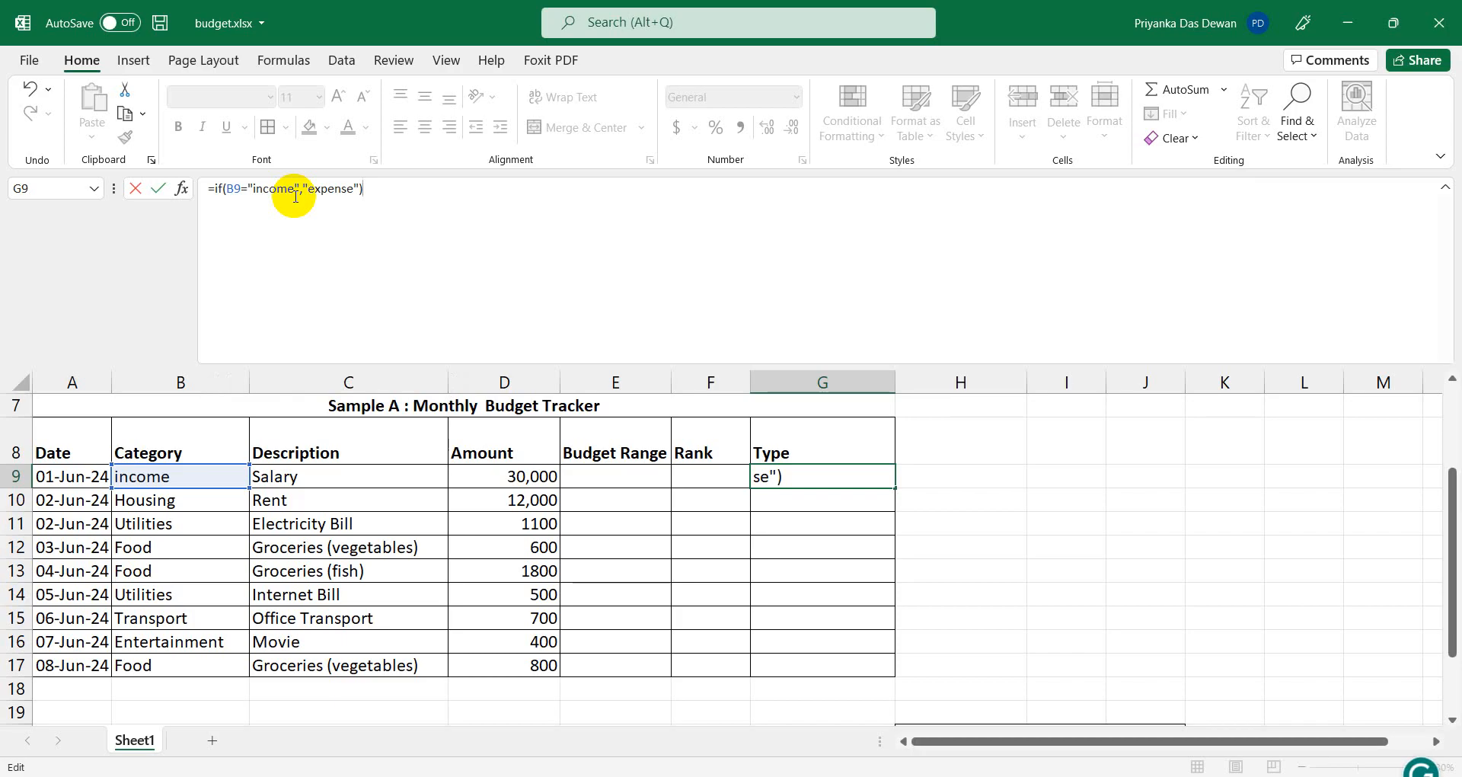
key(Return)
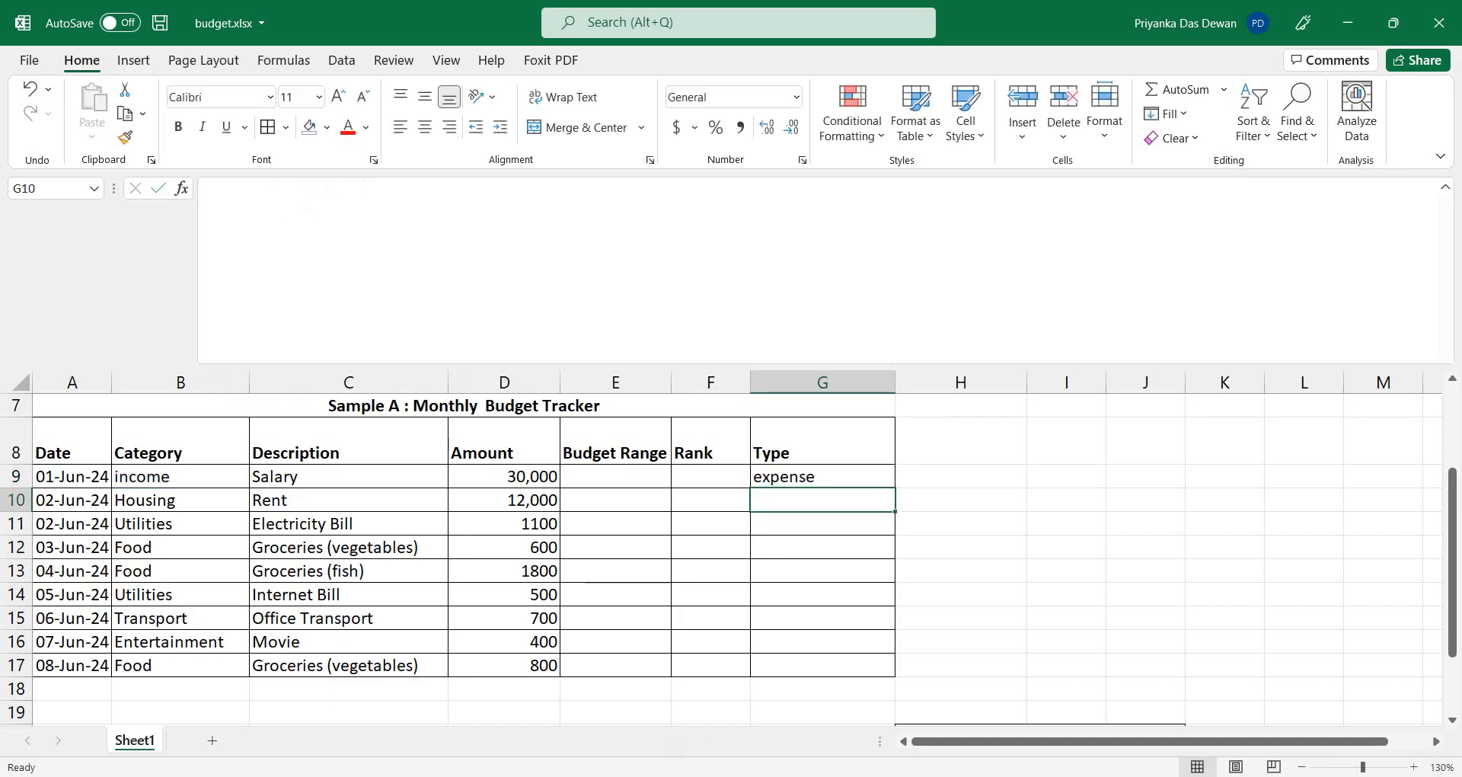
Insert "income" as the value-if-true in G9, making the formula =IF(B9="income","income","expense").
click(817, 482)
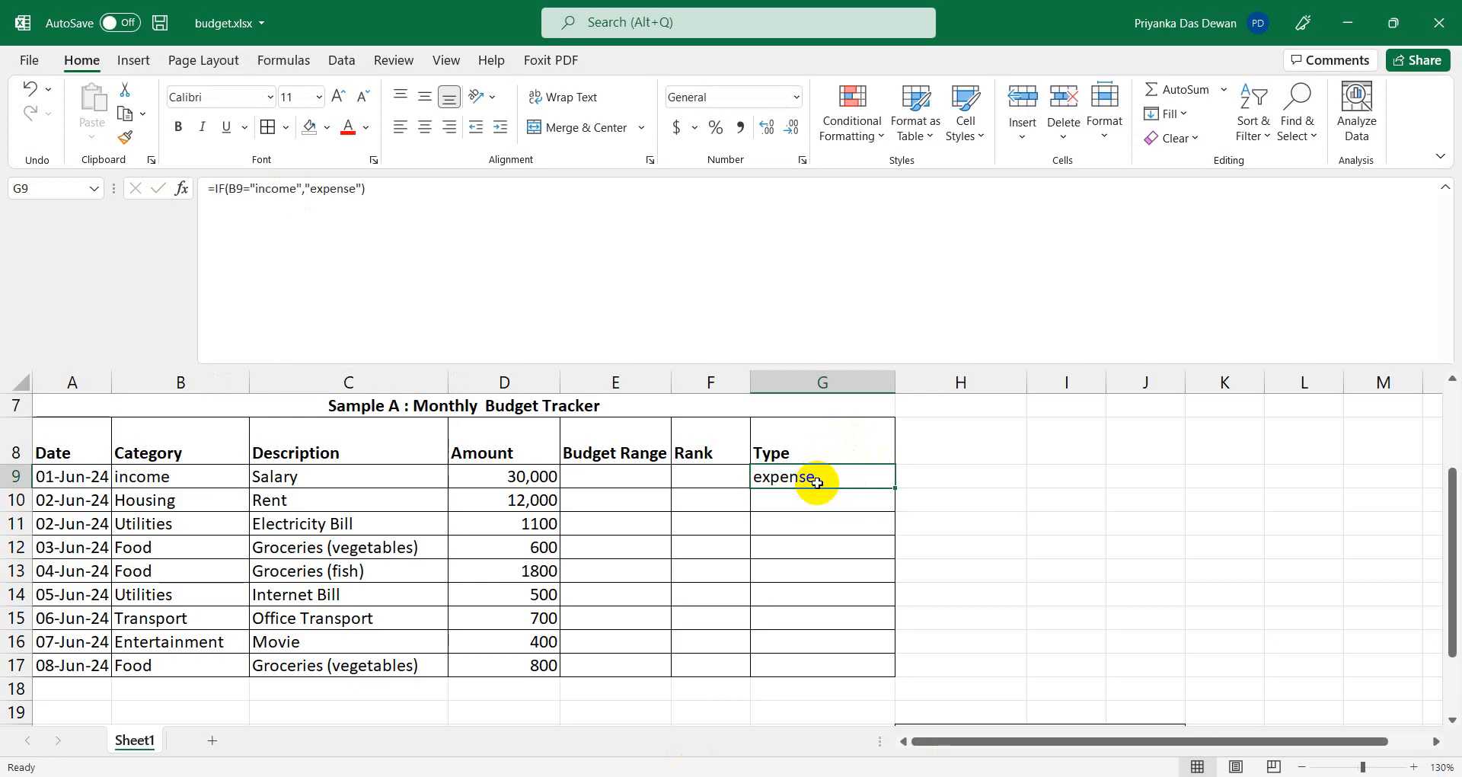
click(901, 515)
click(815, 461)
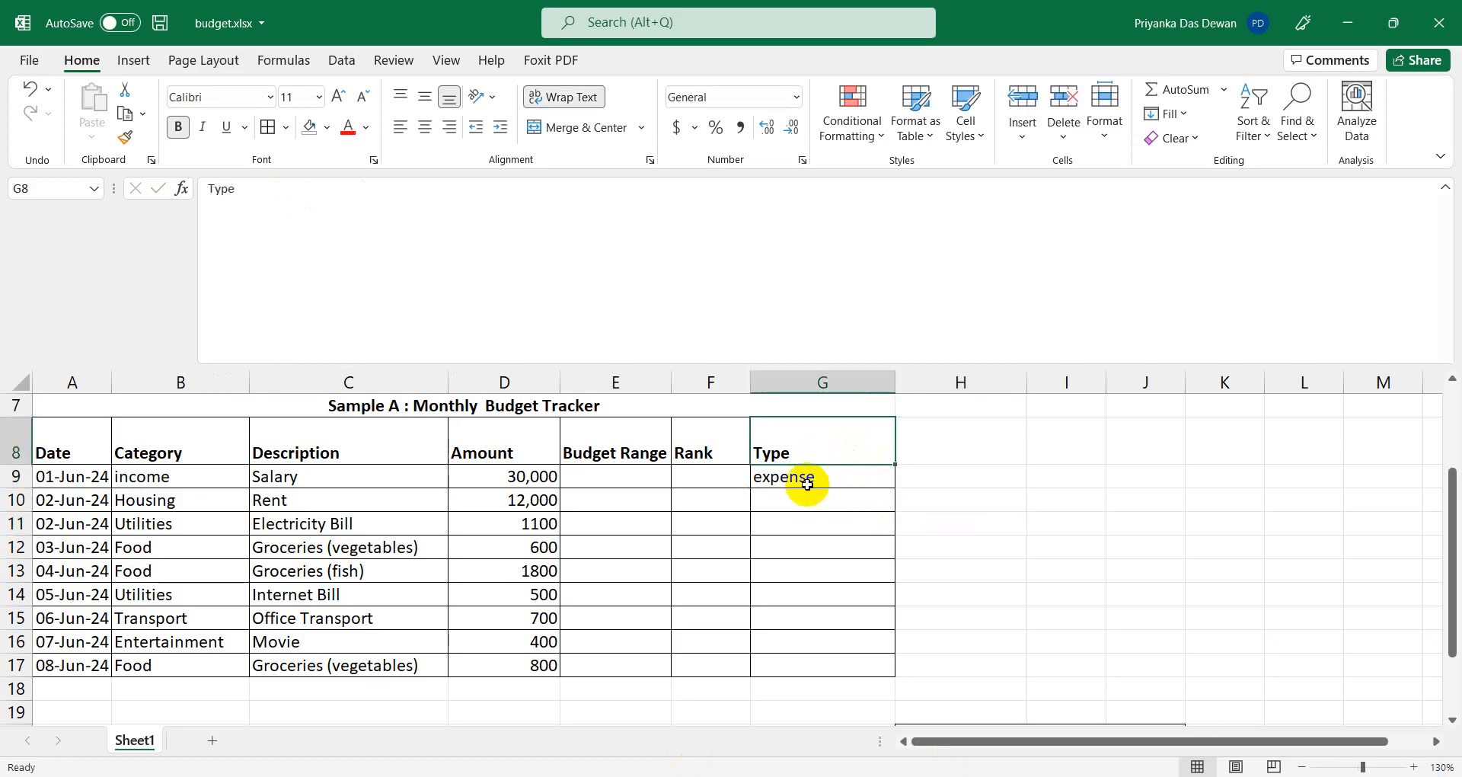
click(807, 482)
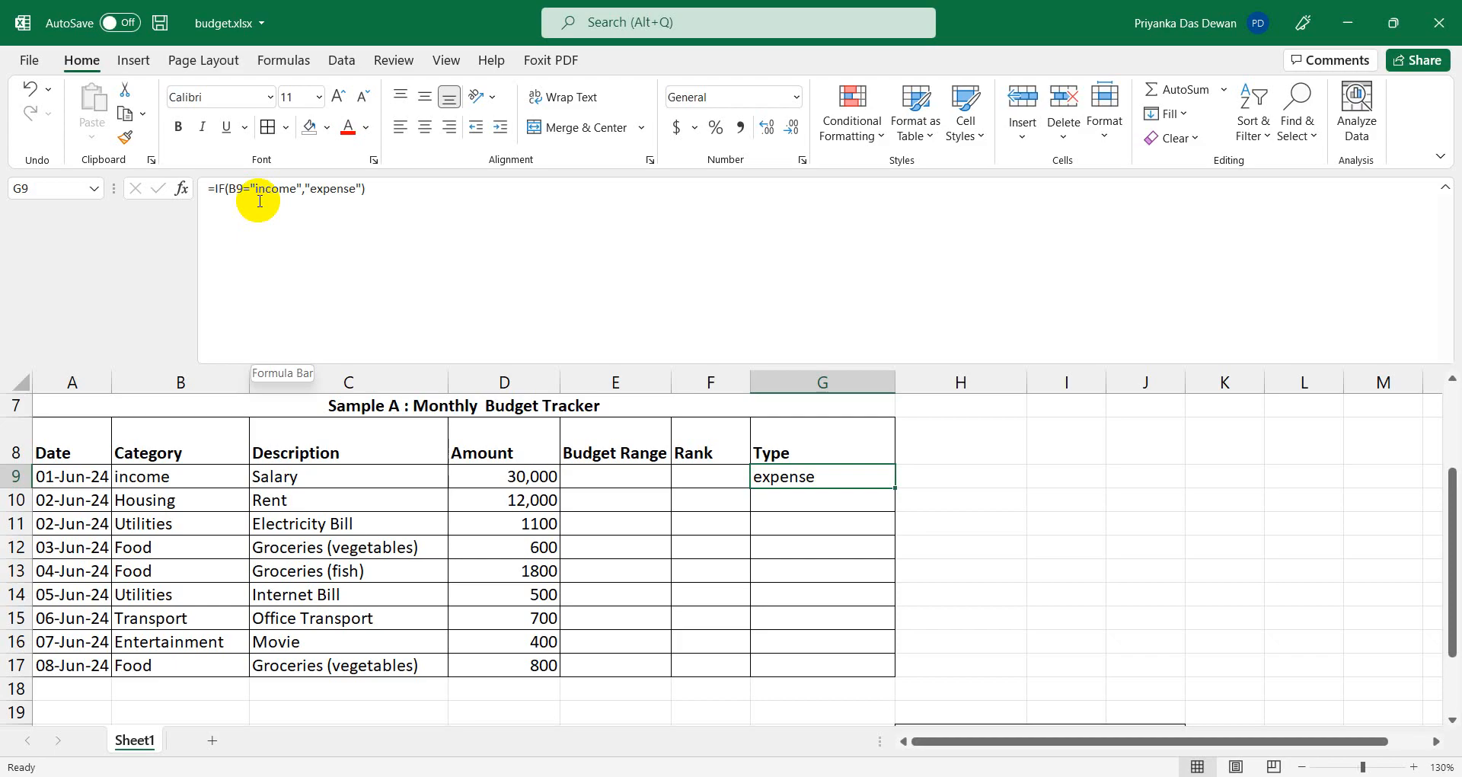
click(306, 189)
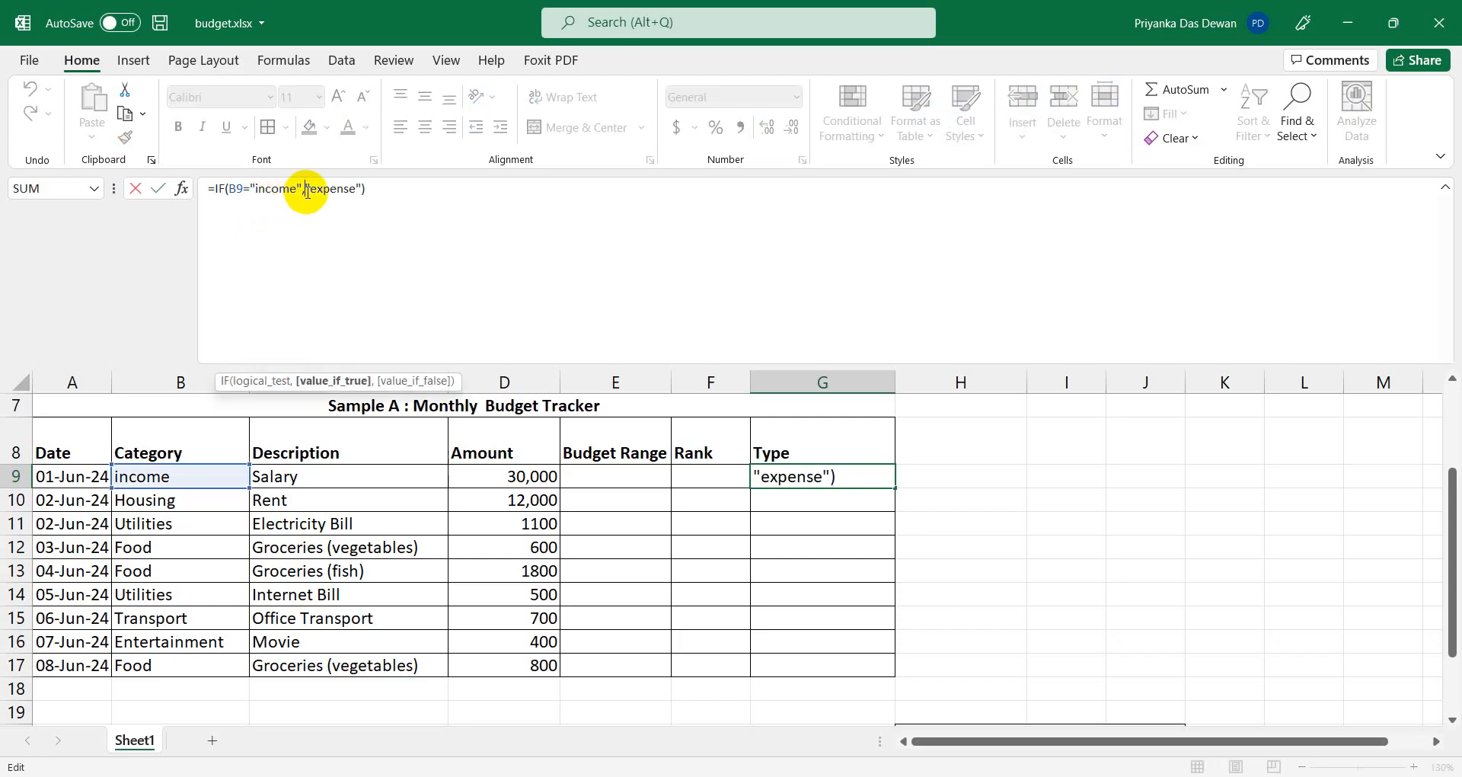
text("inco)
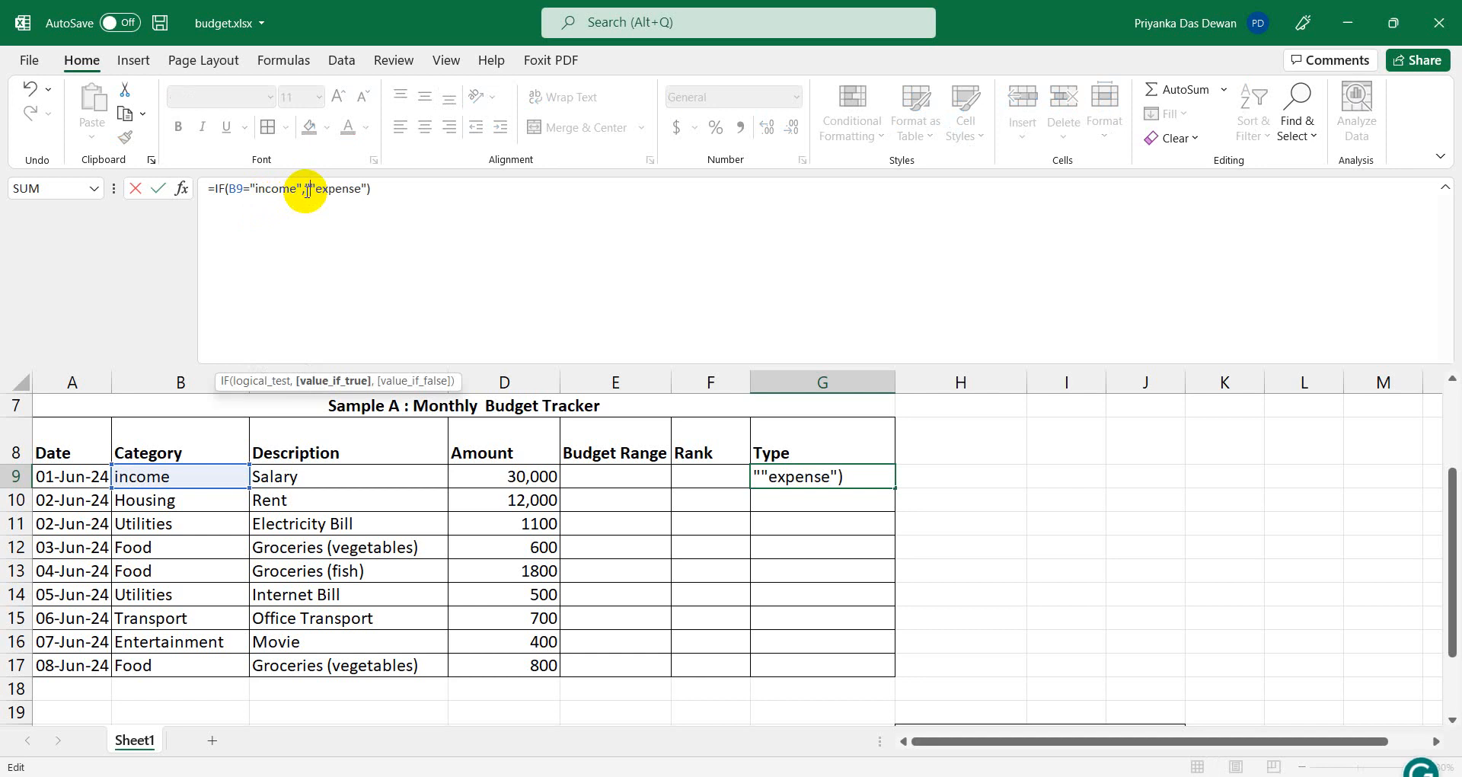
text(me")
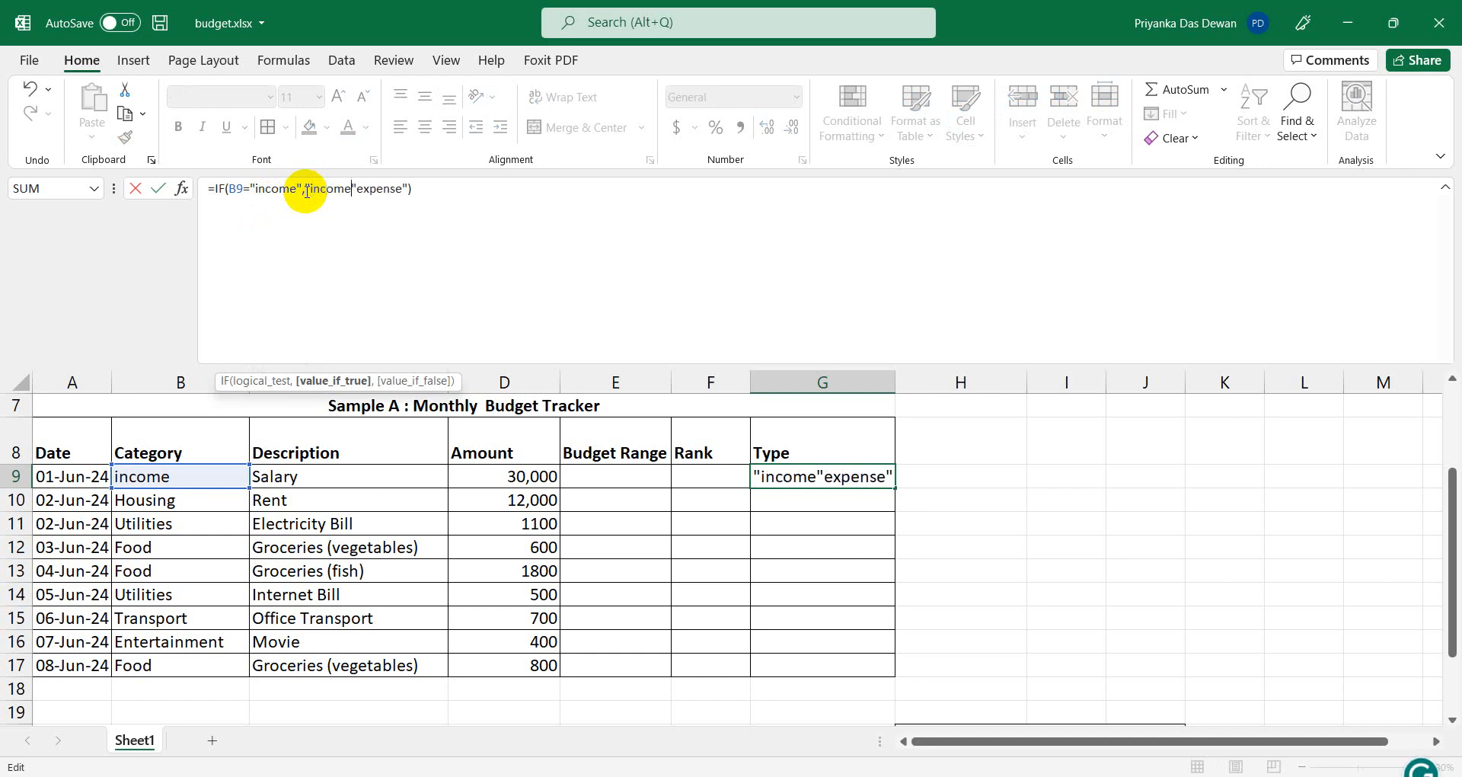
text(,)
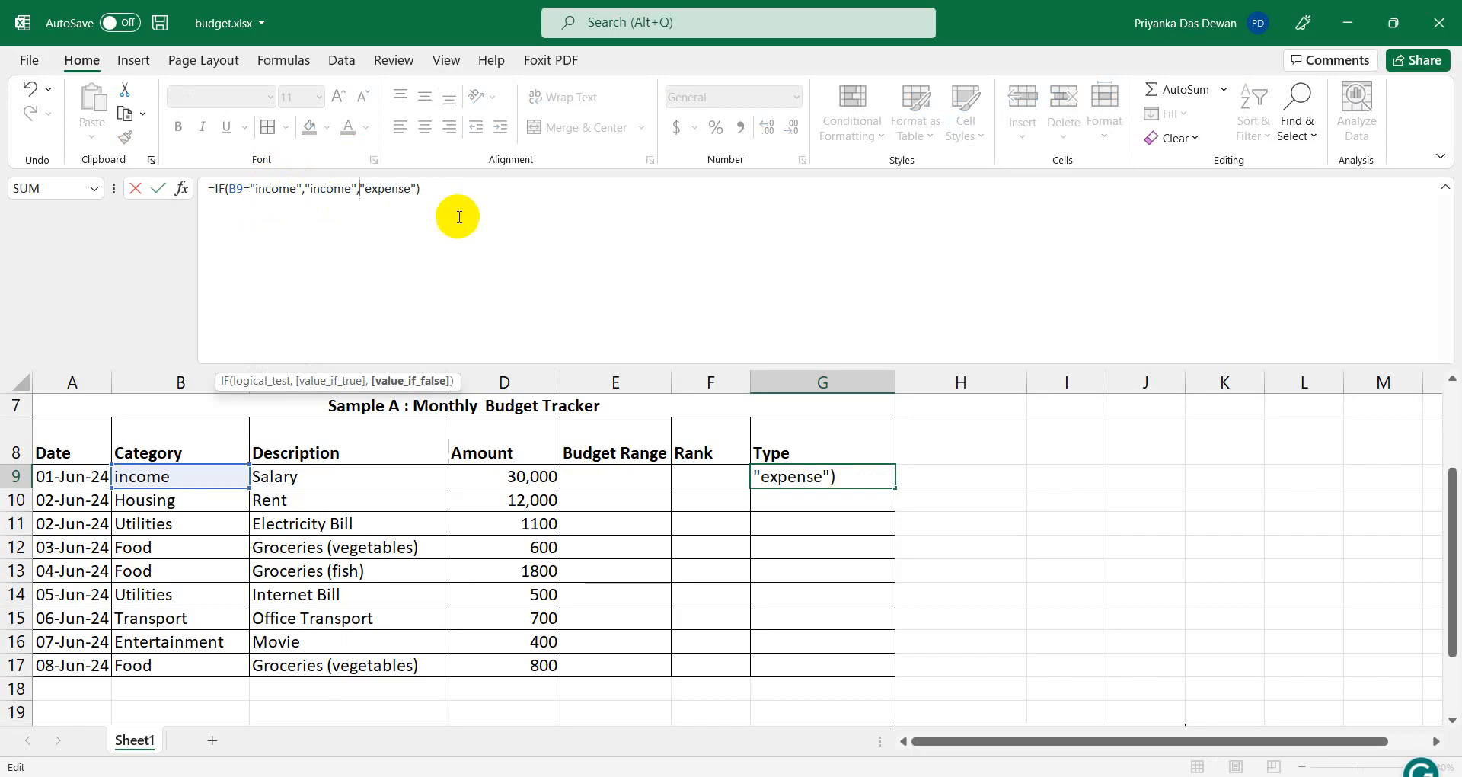
click(482, 204)
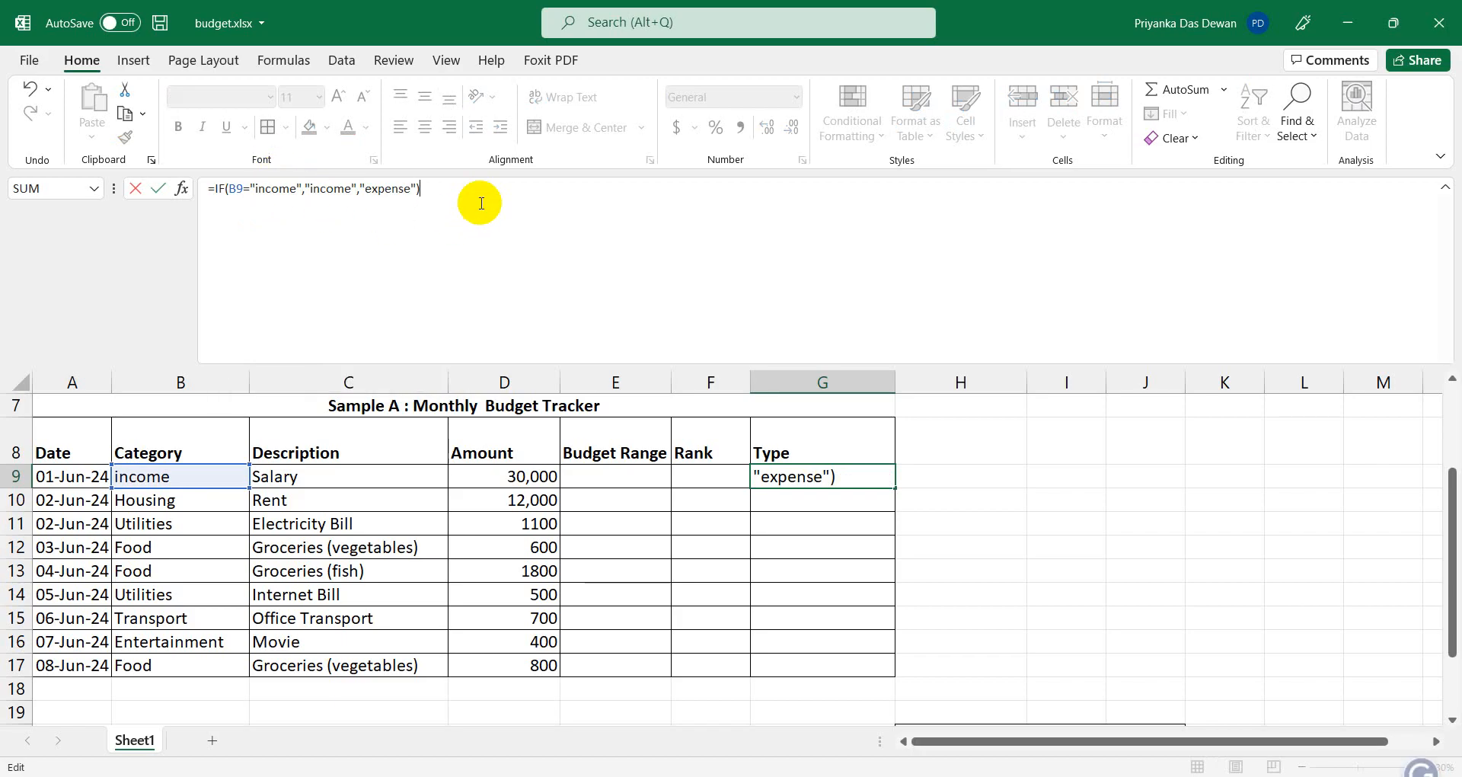
key(Return)
Fill the Type formula from G9 down through G17 and check it against Category cell B9.
click(775, 476)
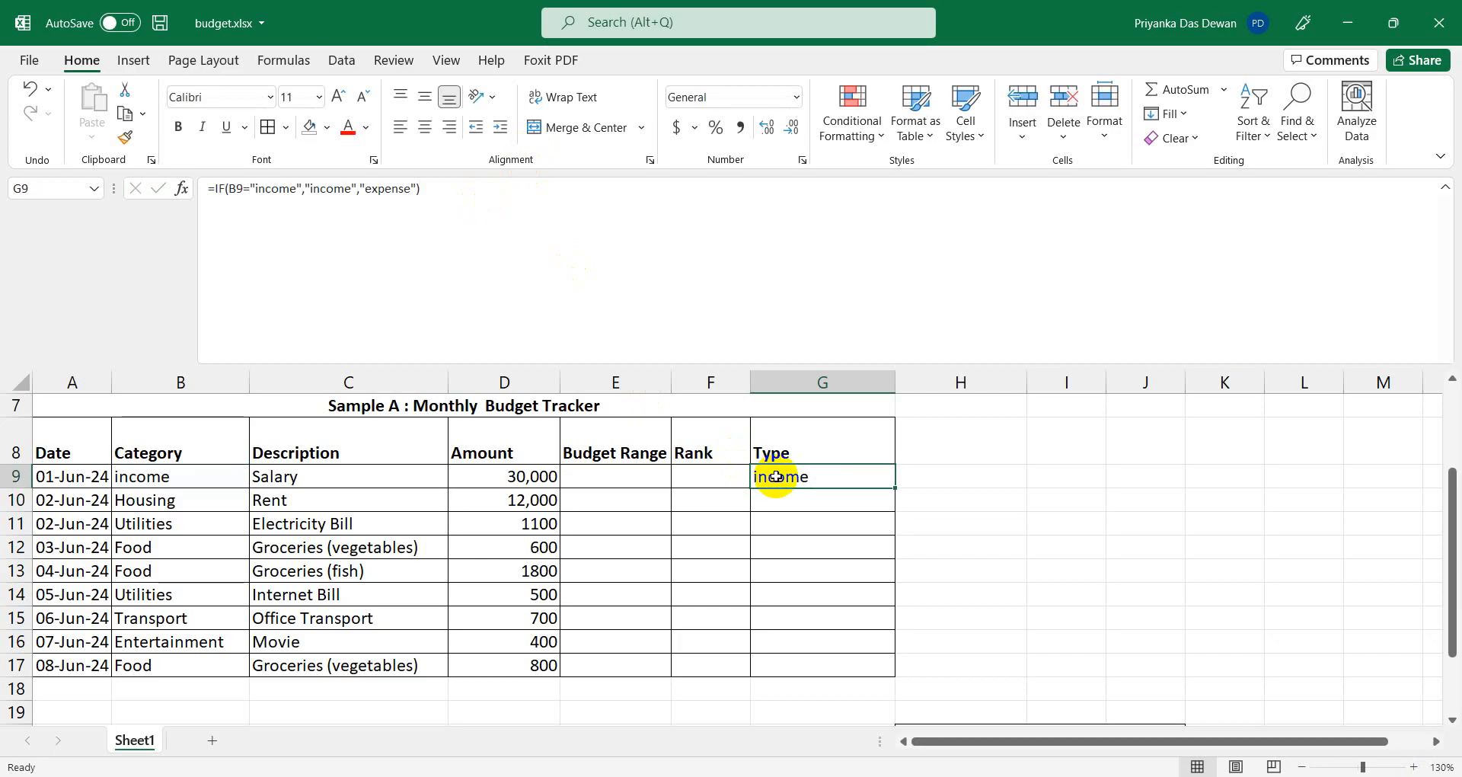
drag(892, 488, 885, 676)
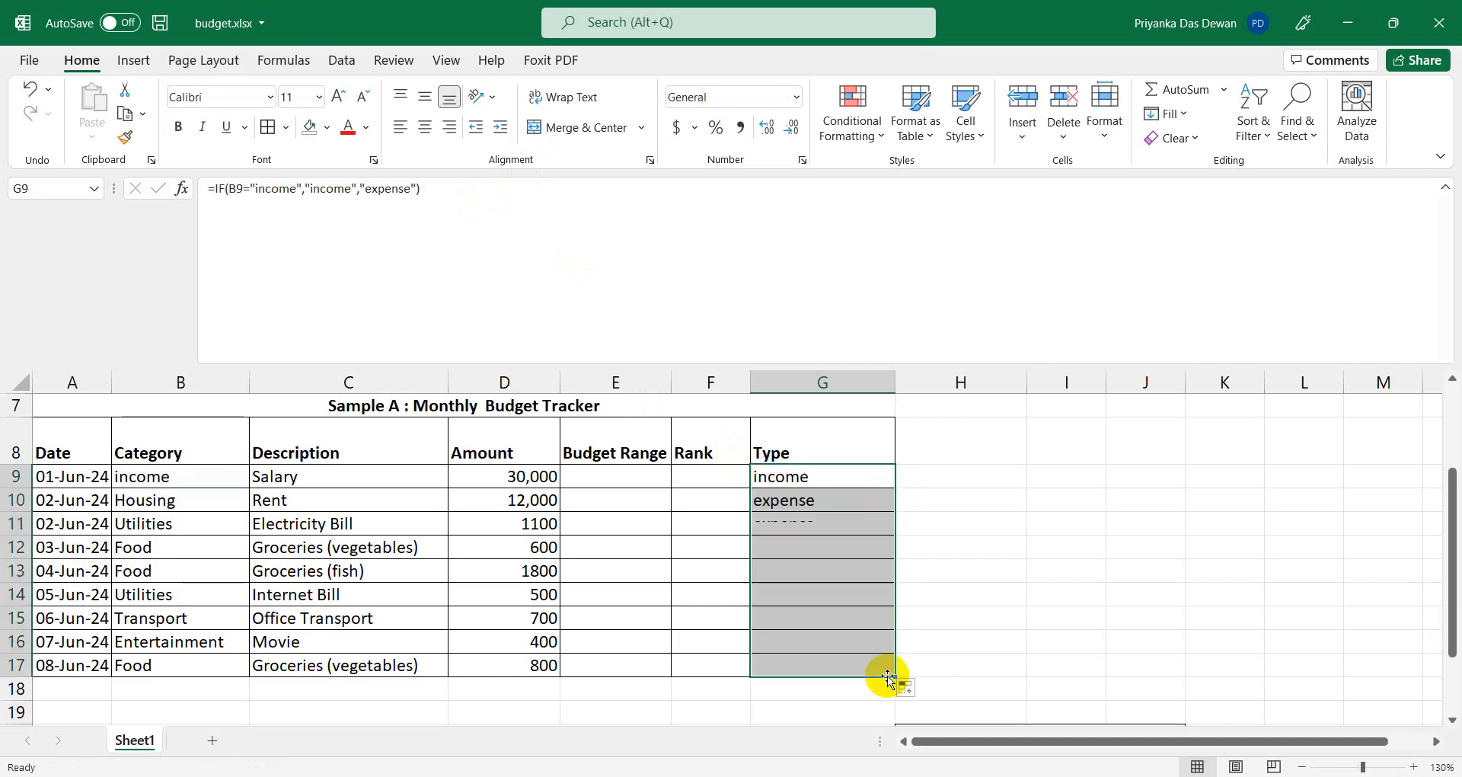
click(164, 477)
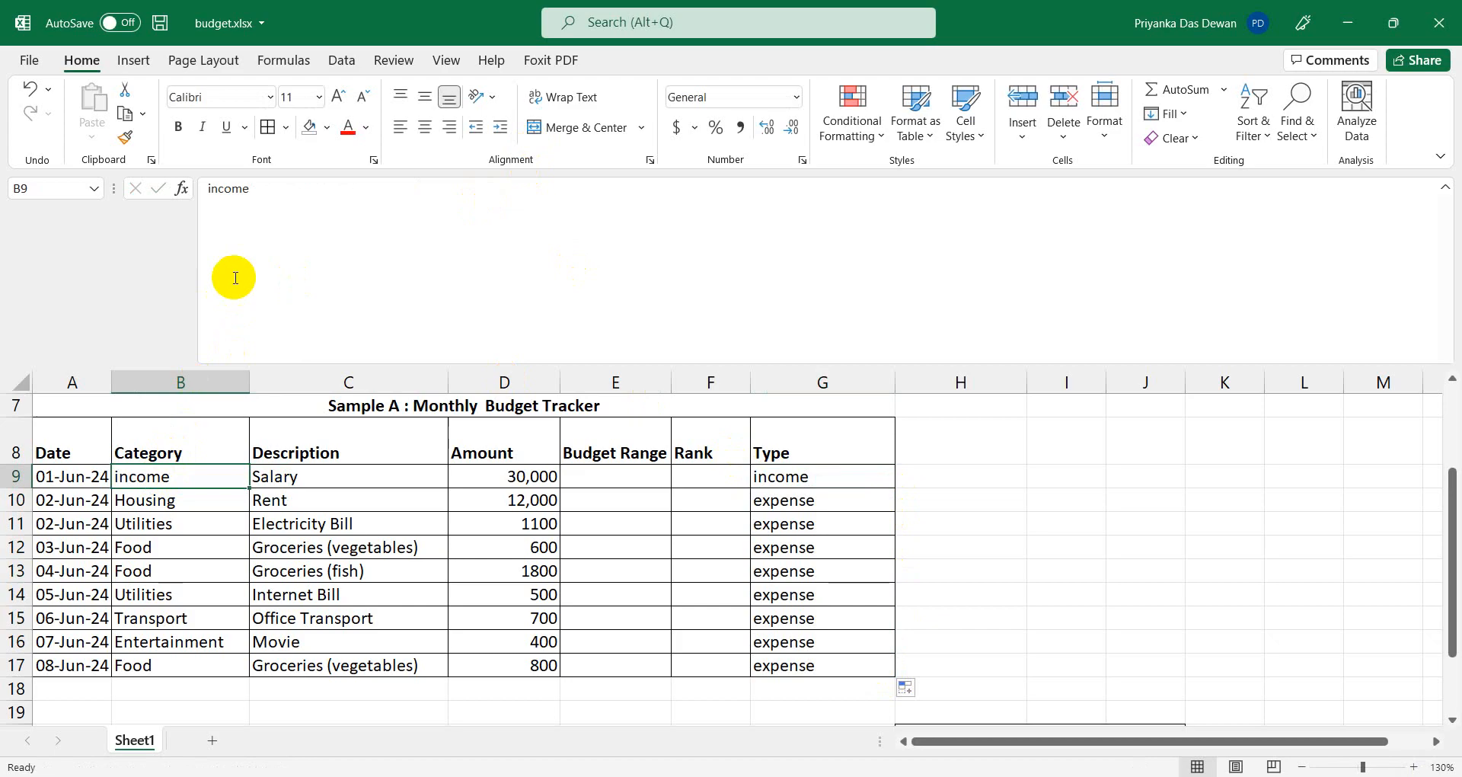
click(833, 482)
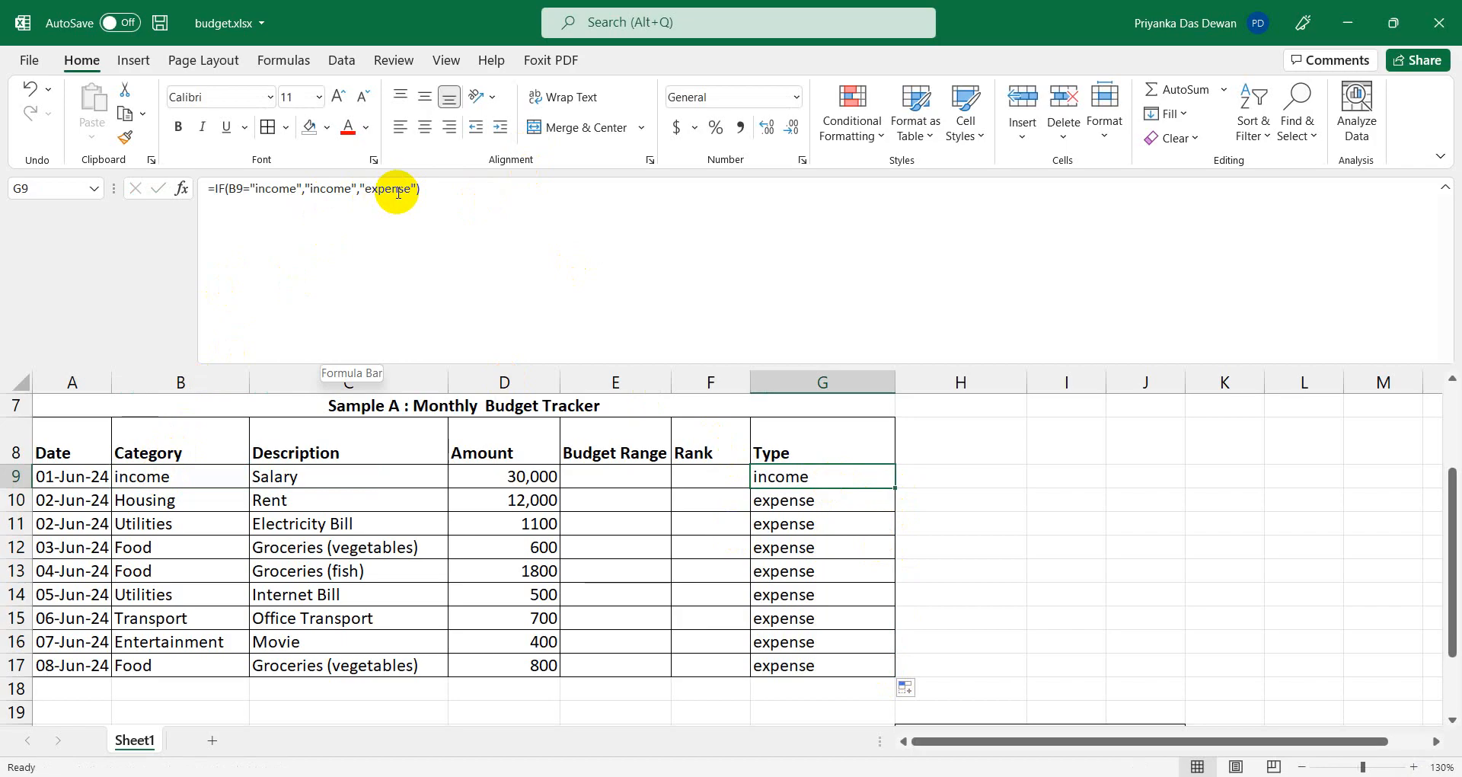
click(910, 545)
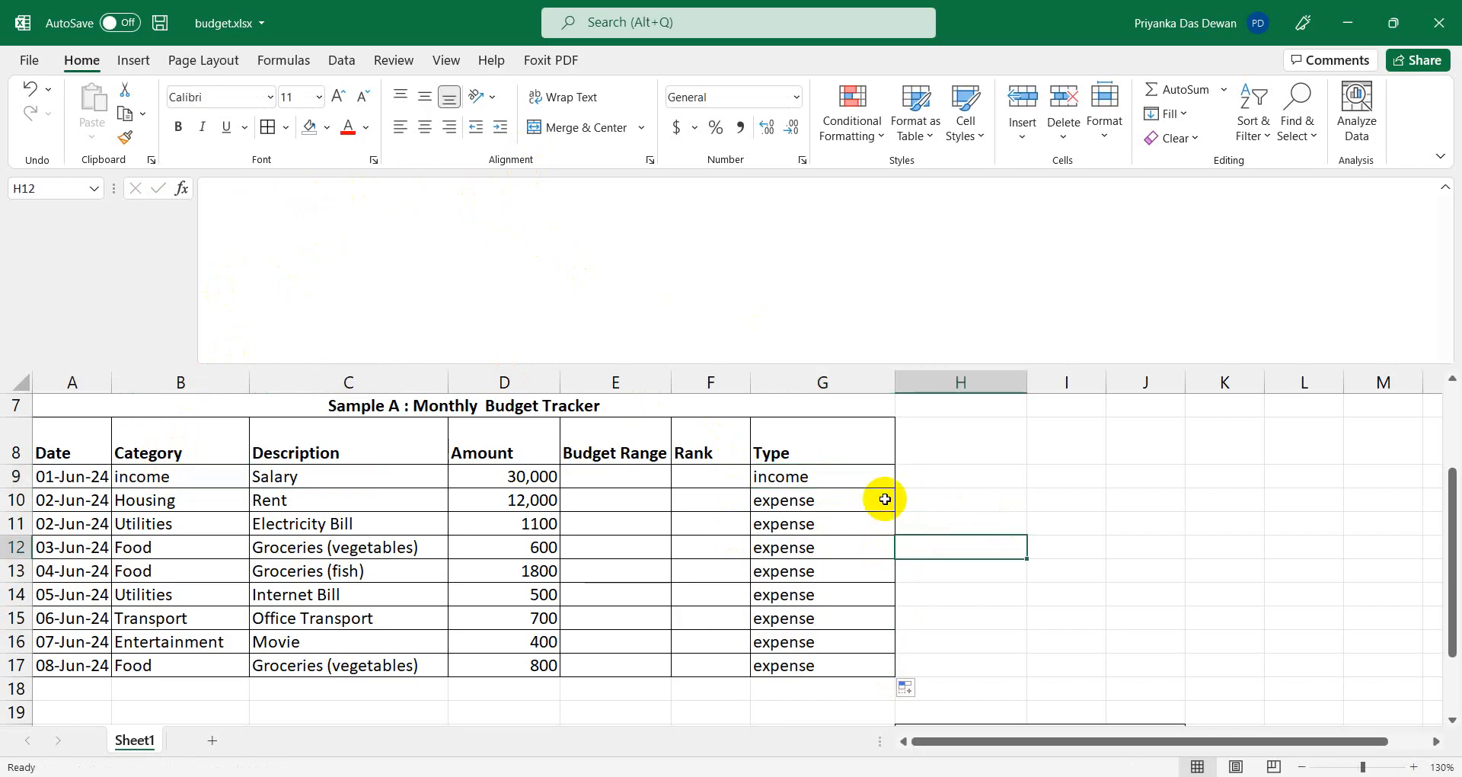
click(802, 473)
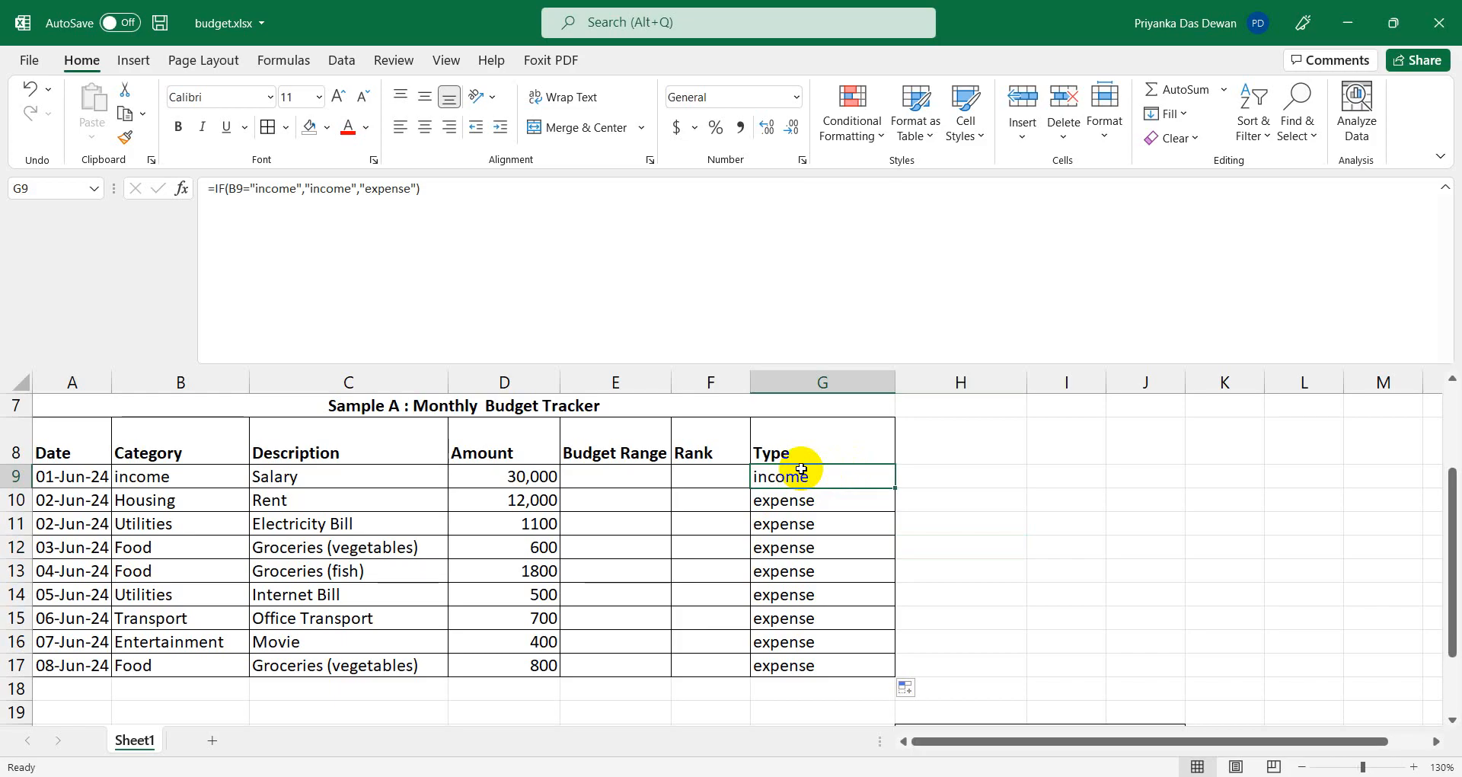
Switch to the jobsheet_monthlybudget PDF in Foxit PhantomPDF, read the Type formatting specification, and return to the budget workbook in Excel.
key(alt+Tab)
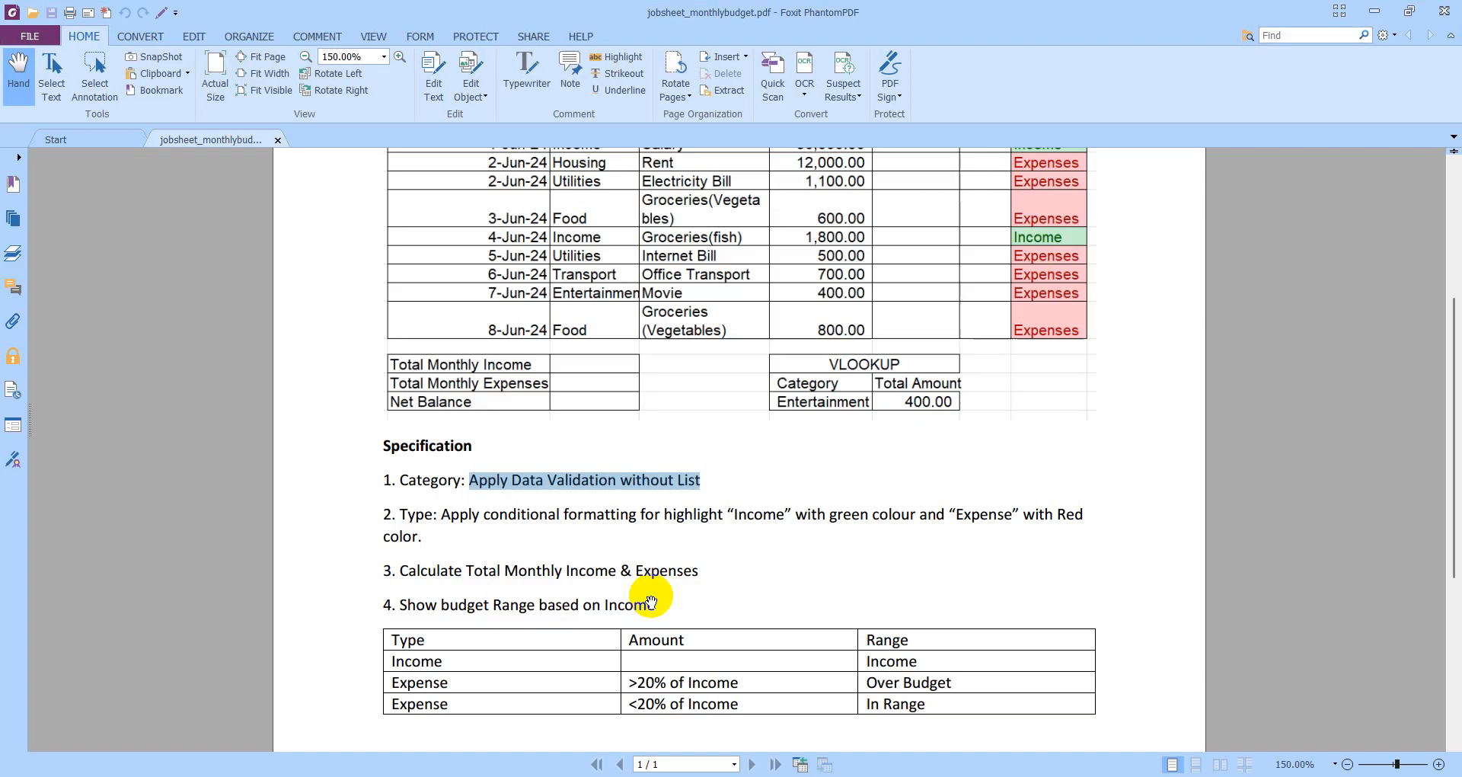
scroll(649, 599, down, 3)
click(995, 393)
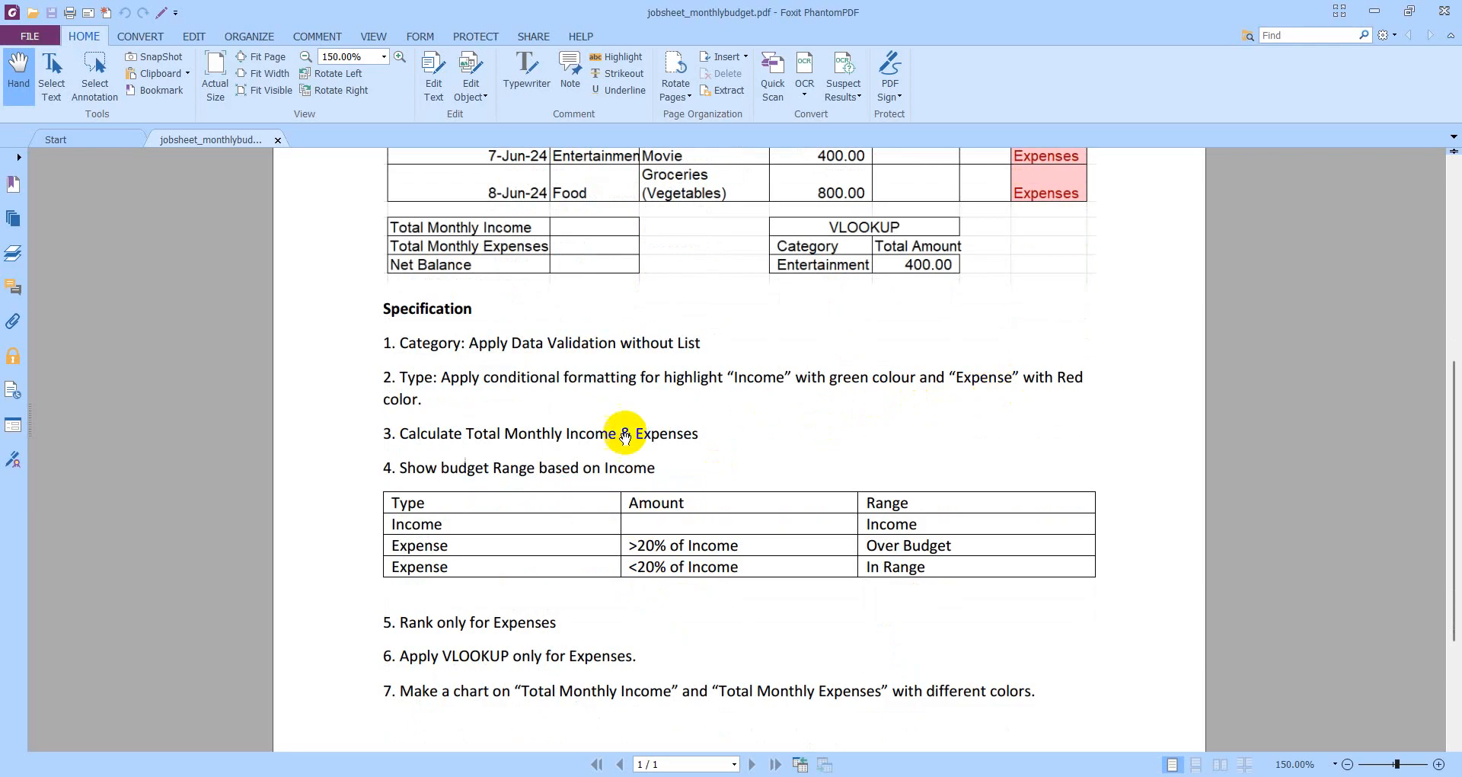
click(1374, 11)
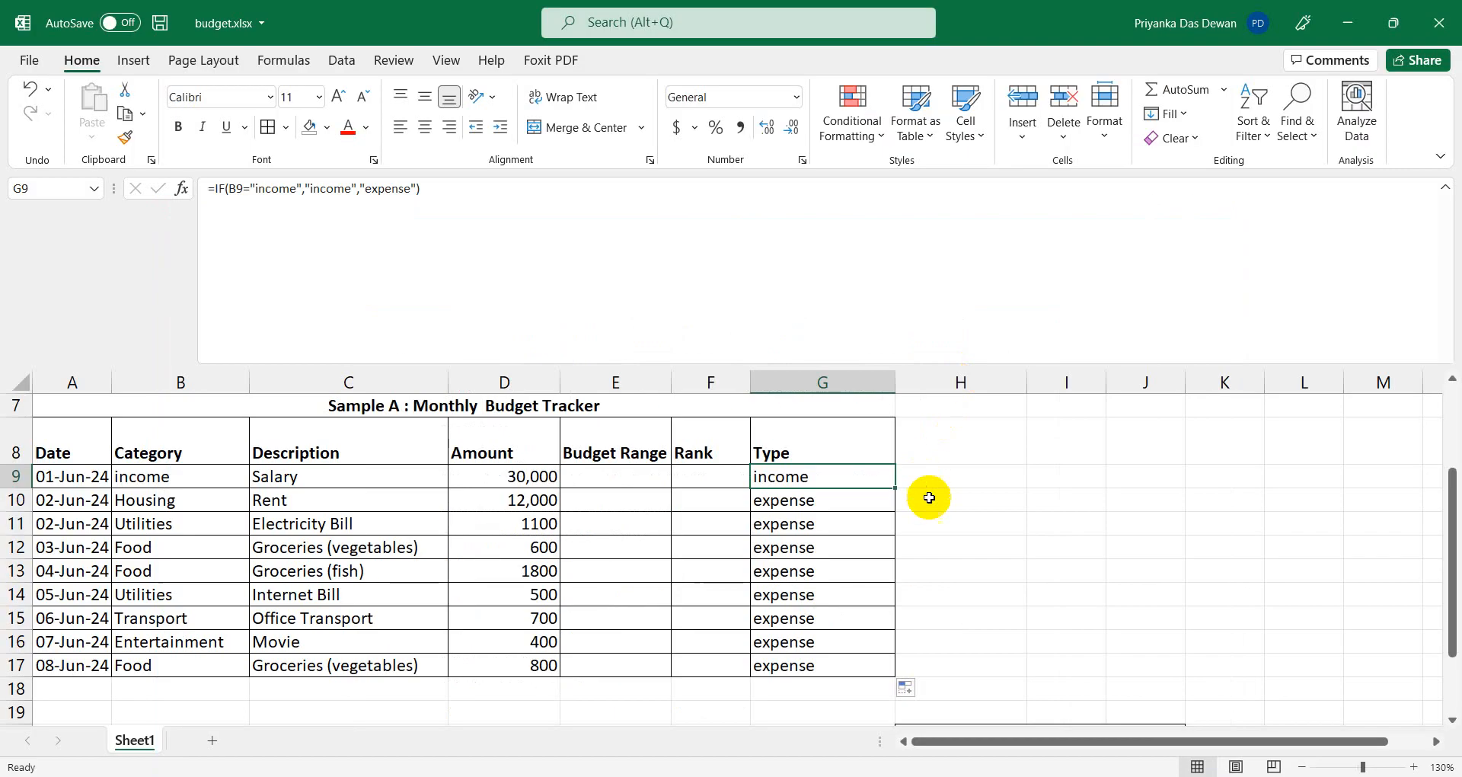
Add a Text That Contains highlight rule to G9 formatting "income" with Green Fill with Dark Green Text.
scroll(930, 495, up, 3)
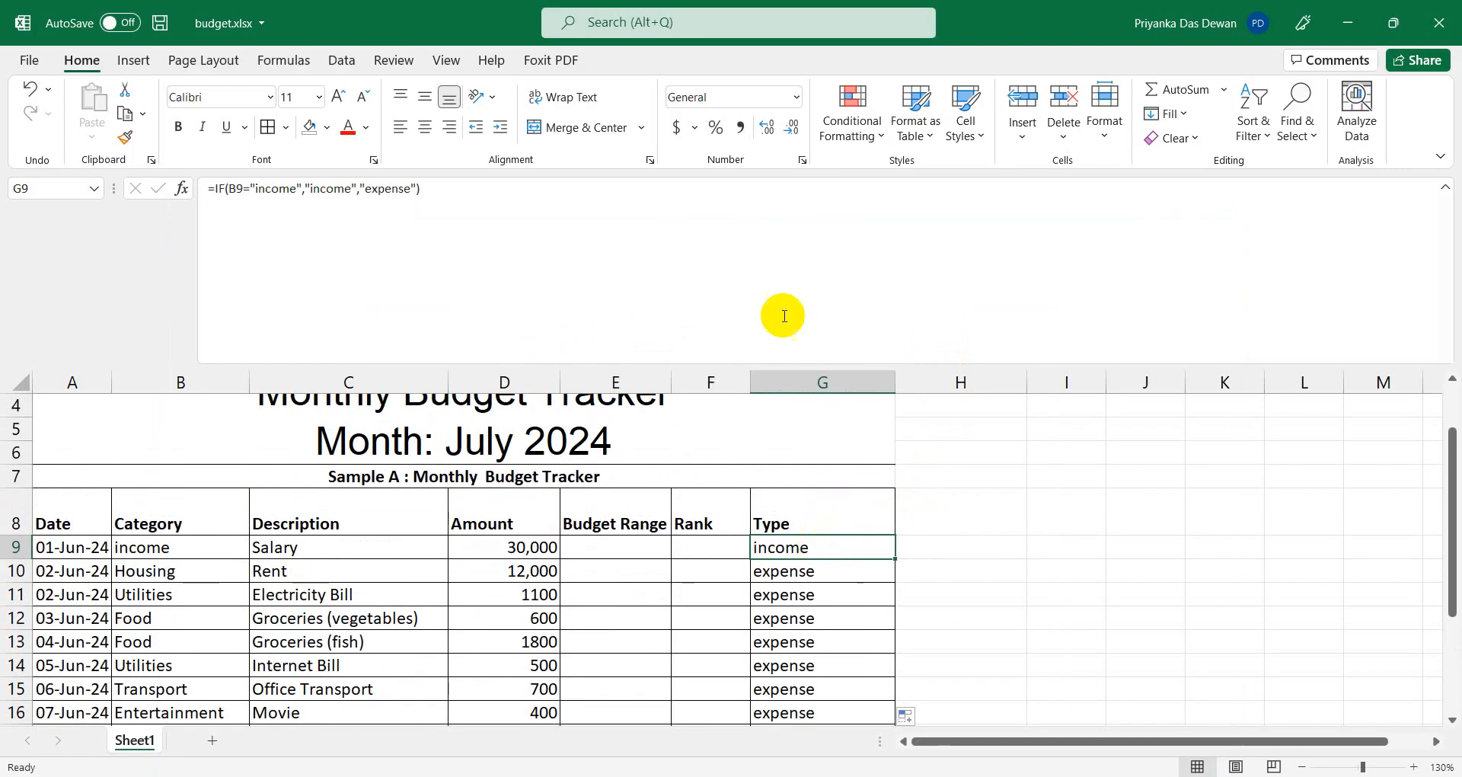
click(853, 128)
mouse_move(922, 177)
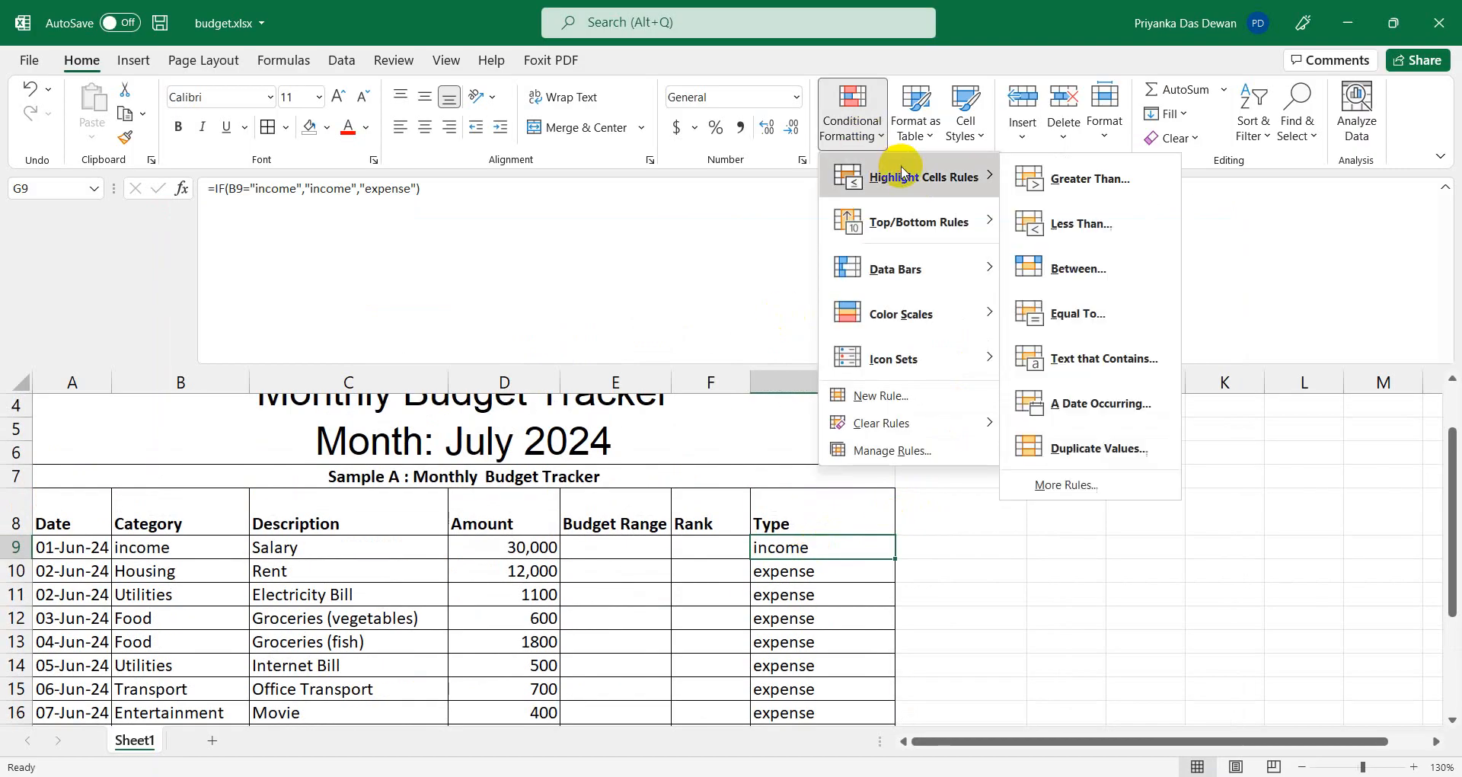
click(1109, 359)
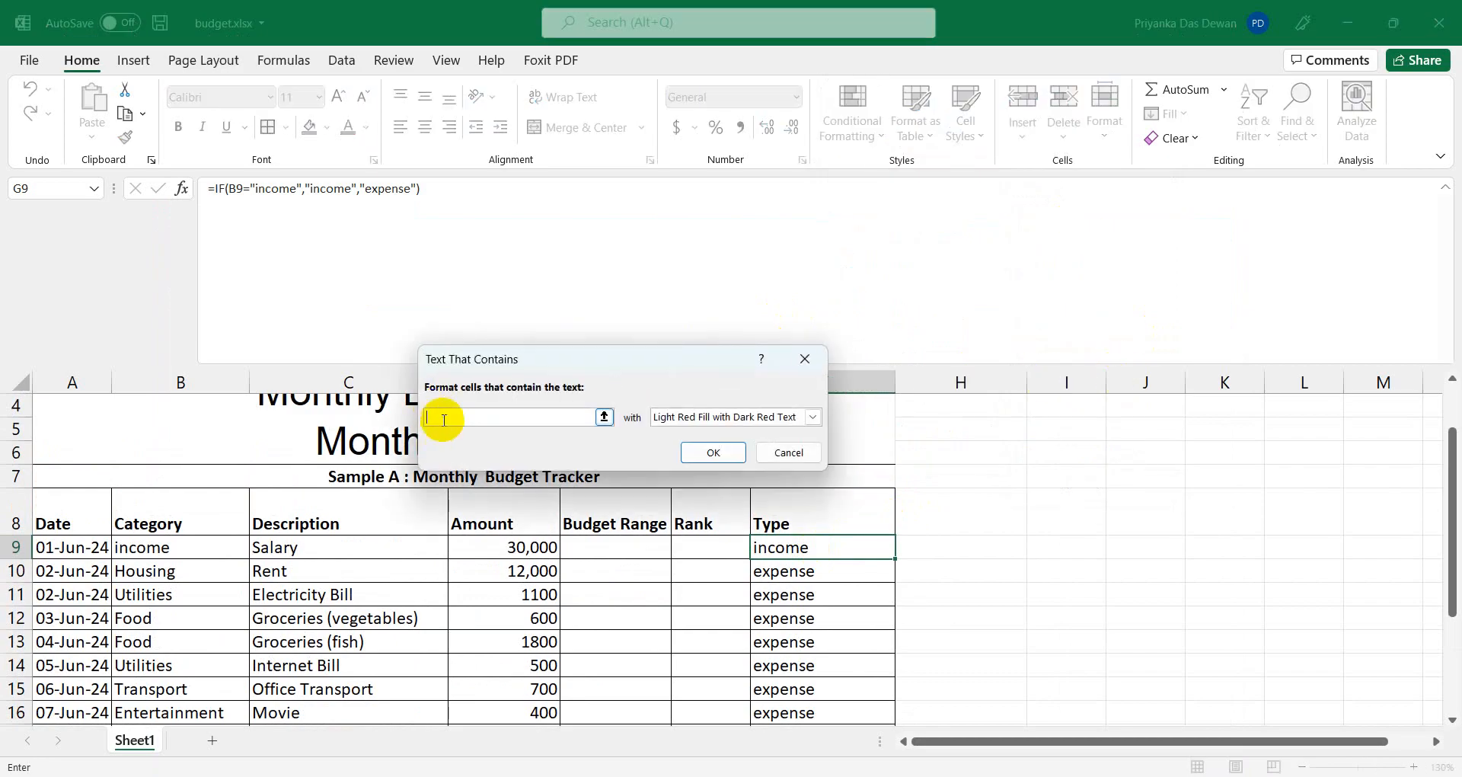
text(income)
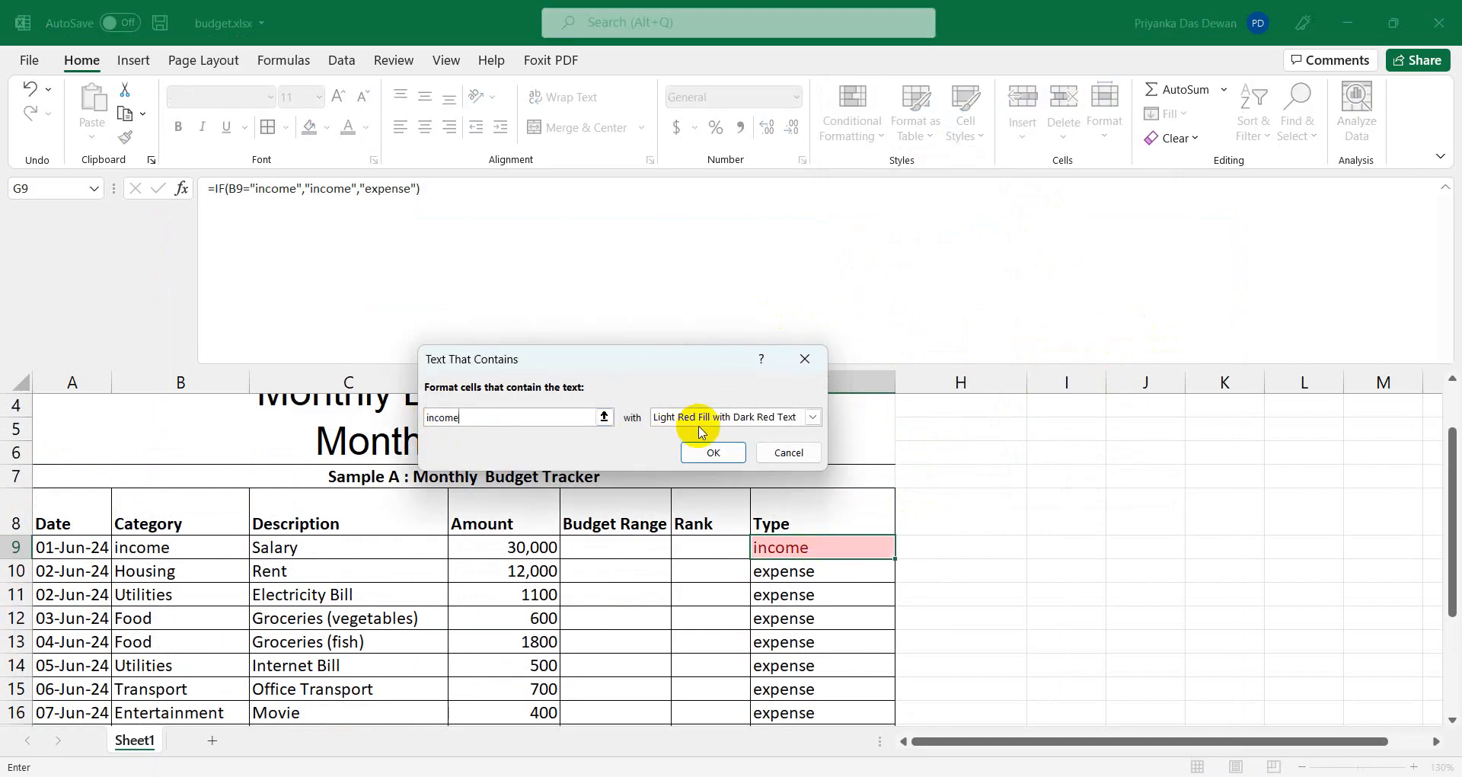
click(813, 417)
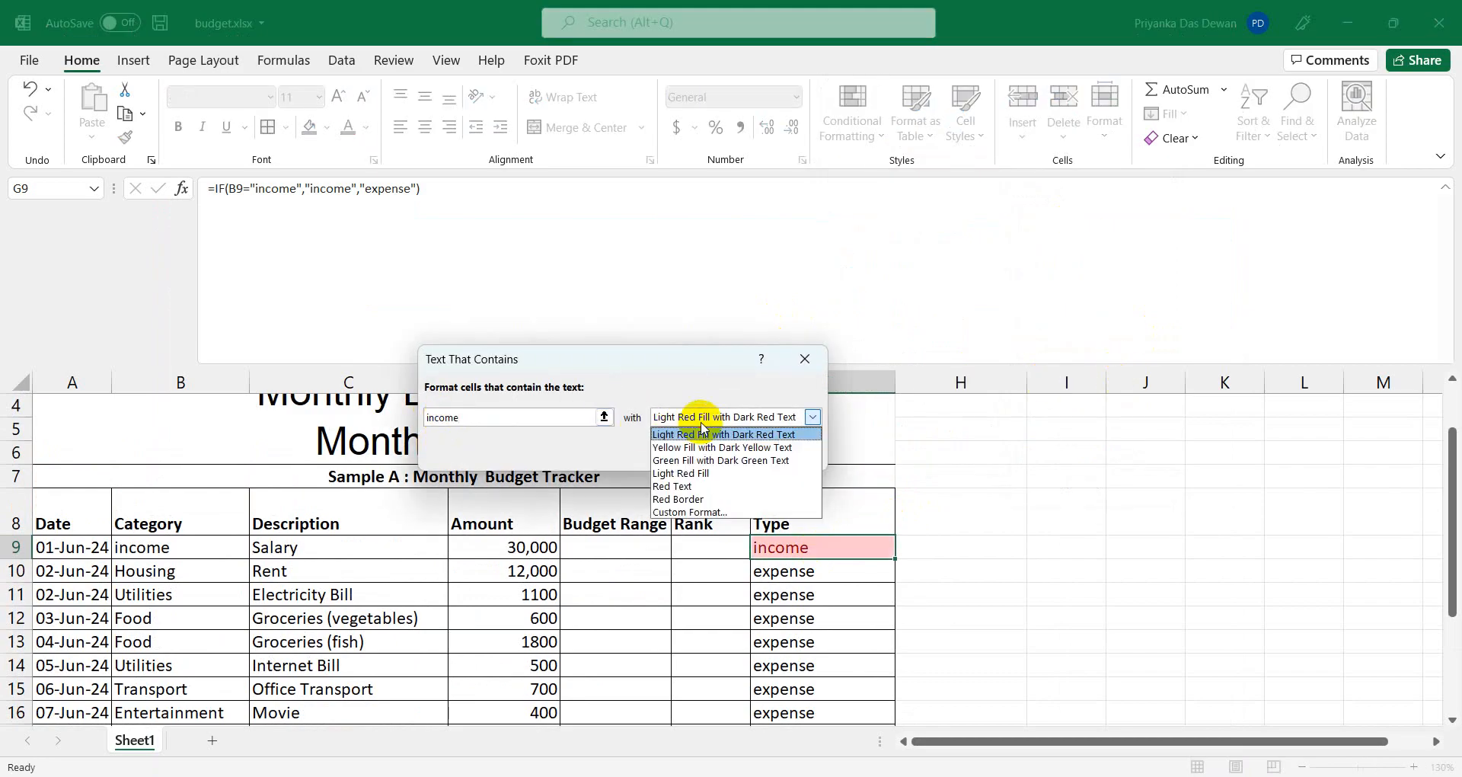
click(693, 451)
click(699, 457)
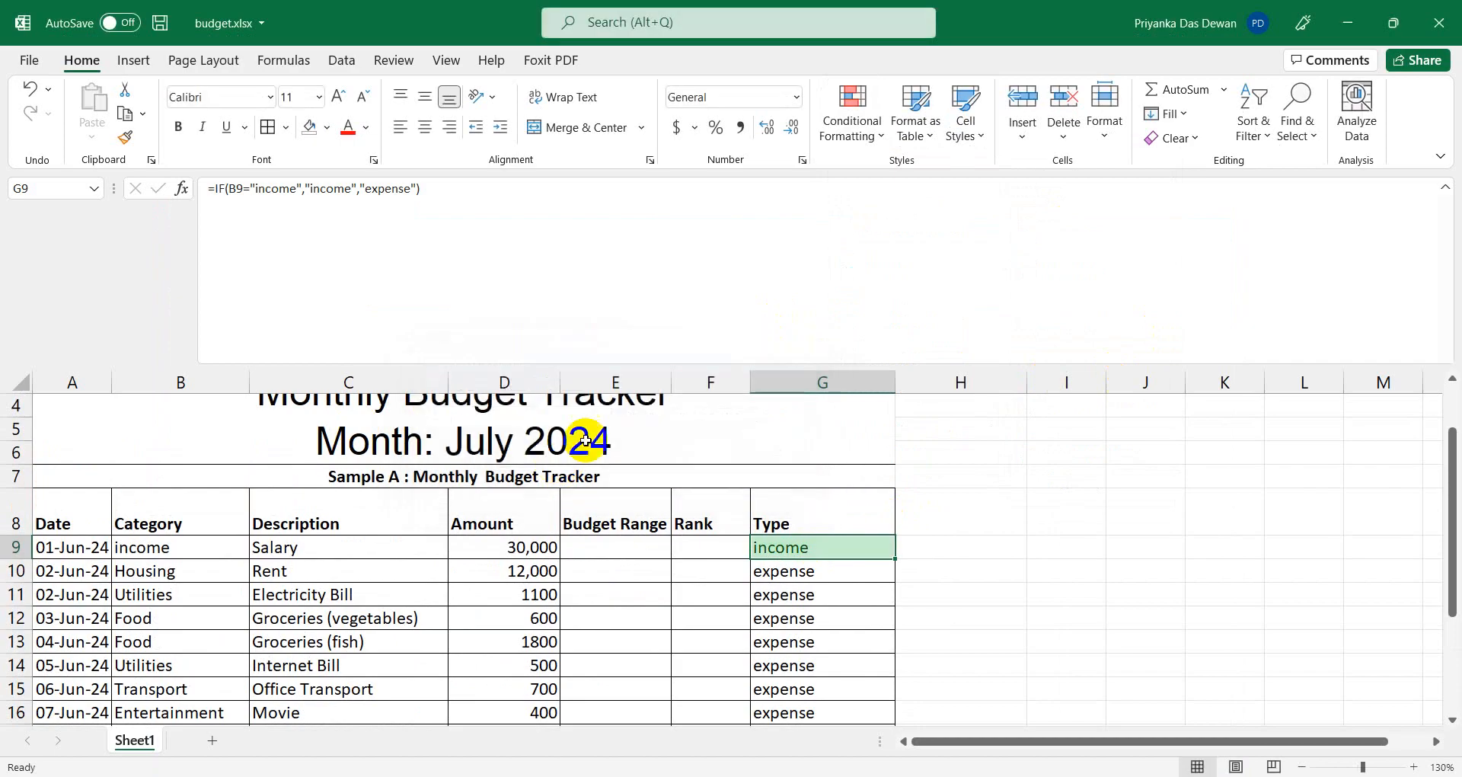
Add a second Text That Contains rule to G9 formatting "expense" with Light Red Fill with Dark Red Text.
click(837, 131)
mouse_move(857, 168)
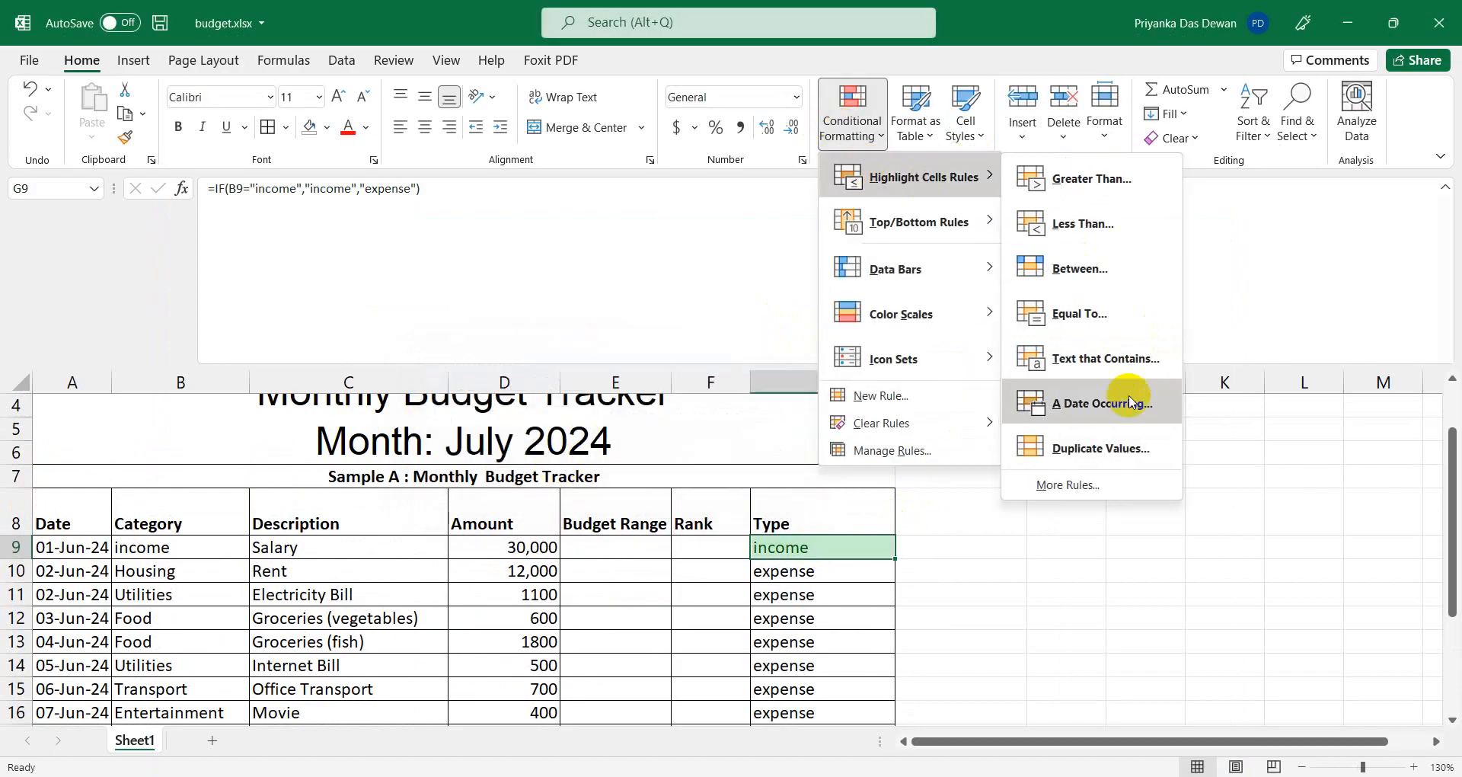
click(1116, 352)
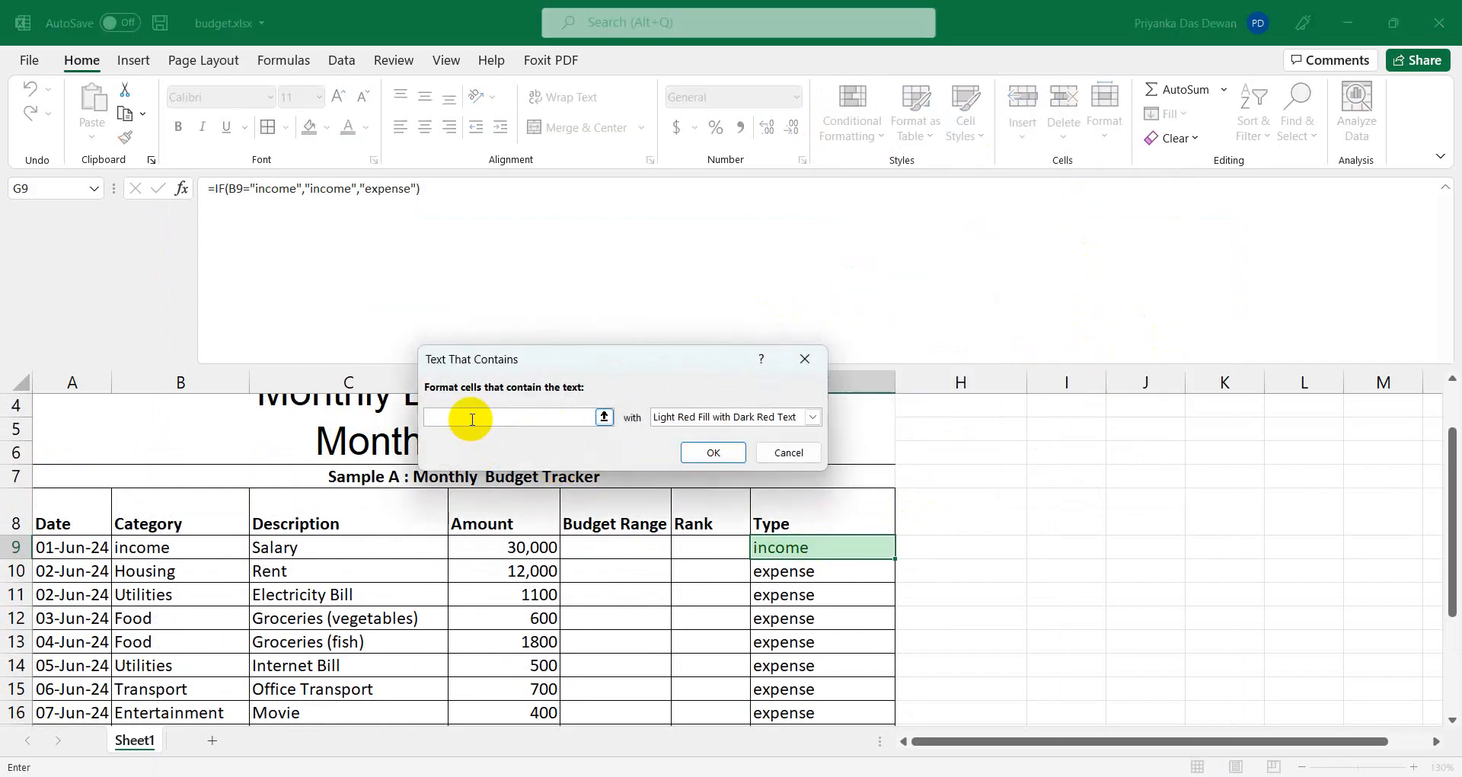
text(expense)
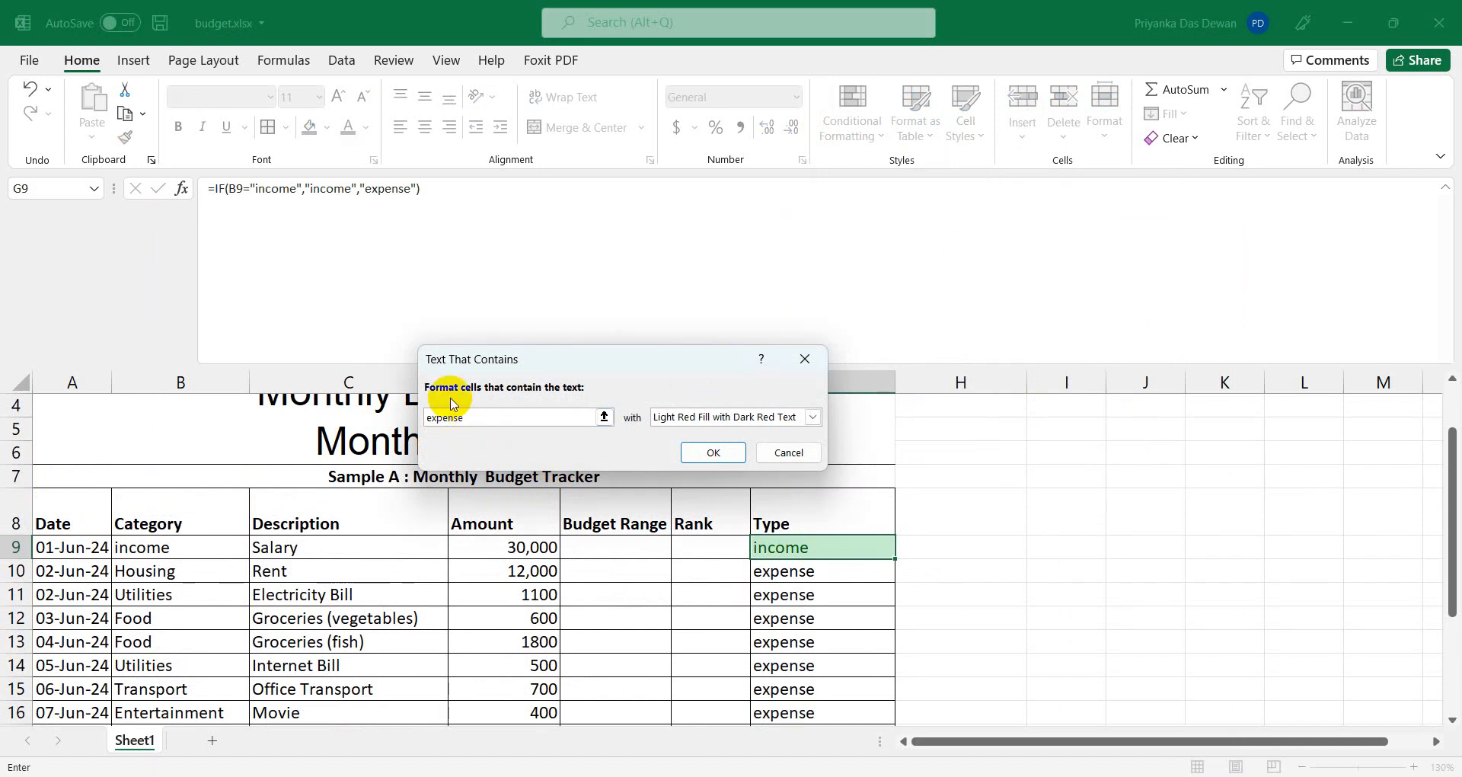
click(735, 417)
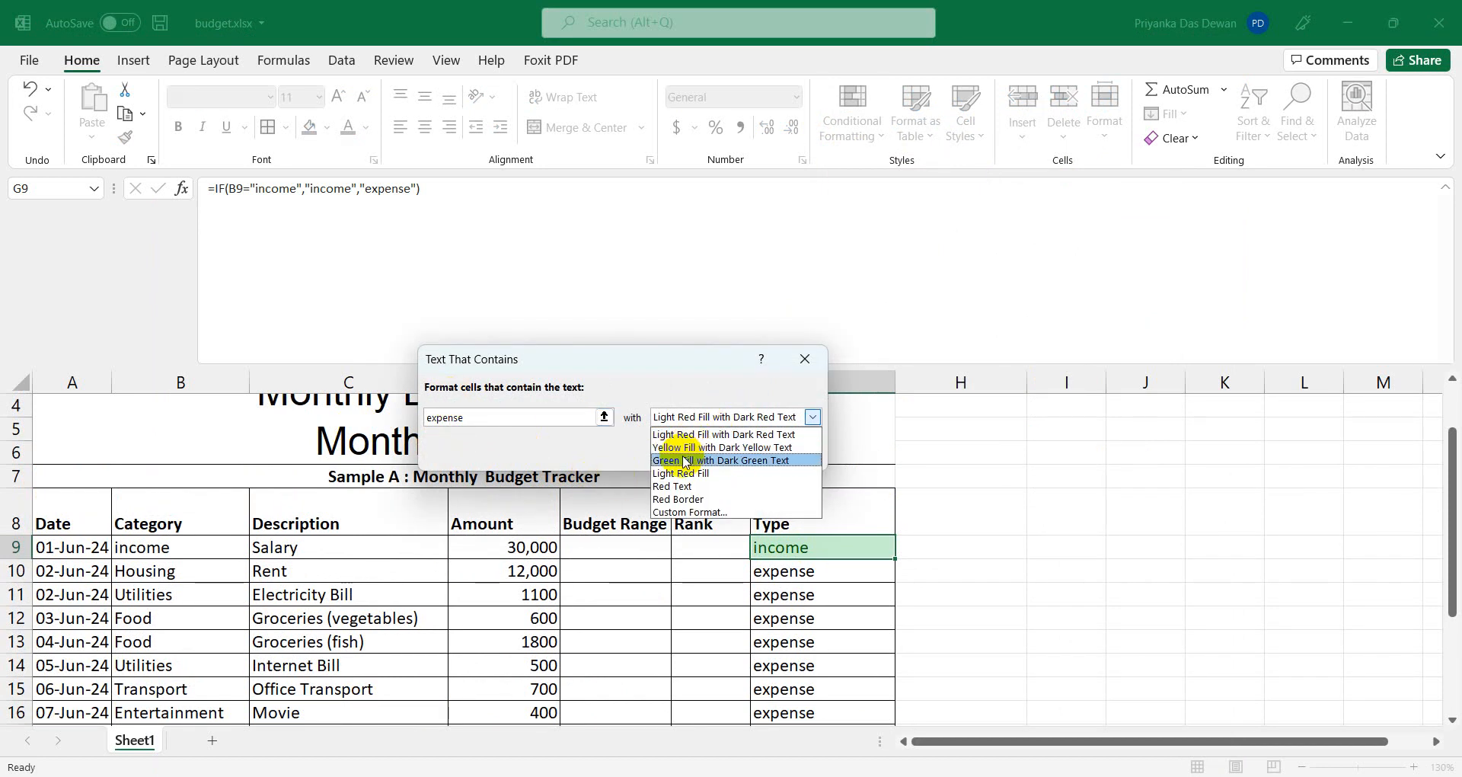
click(683, 434)
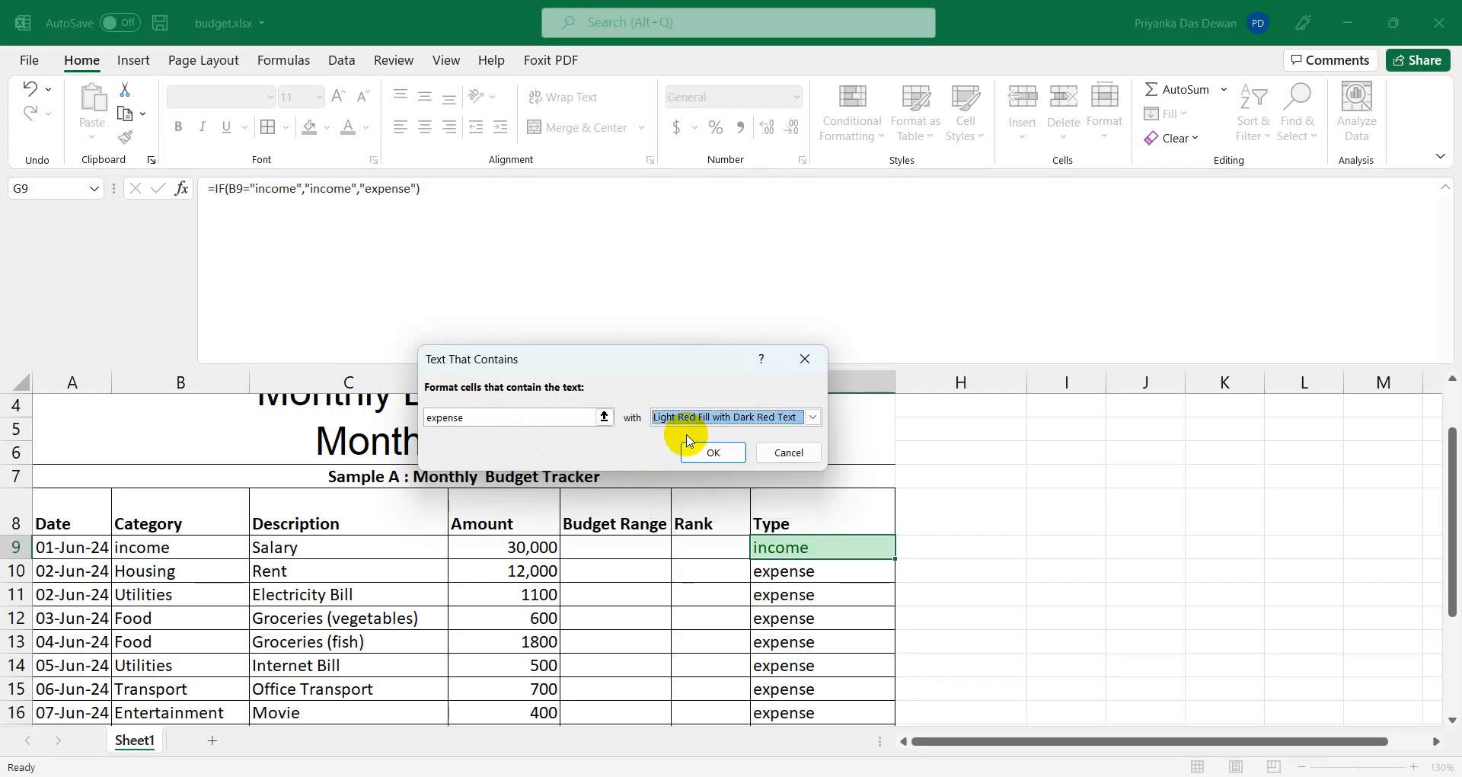
click(702, 451)
Fill G9 down through G17 so both highlight rules cover the whole Type column.
scroll(990, 614, down, 1)
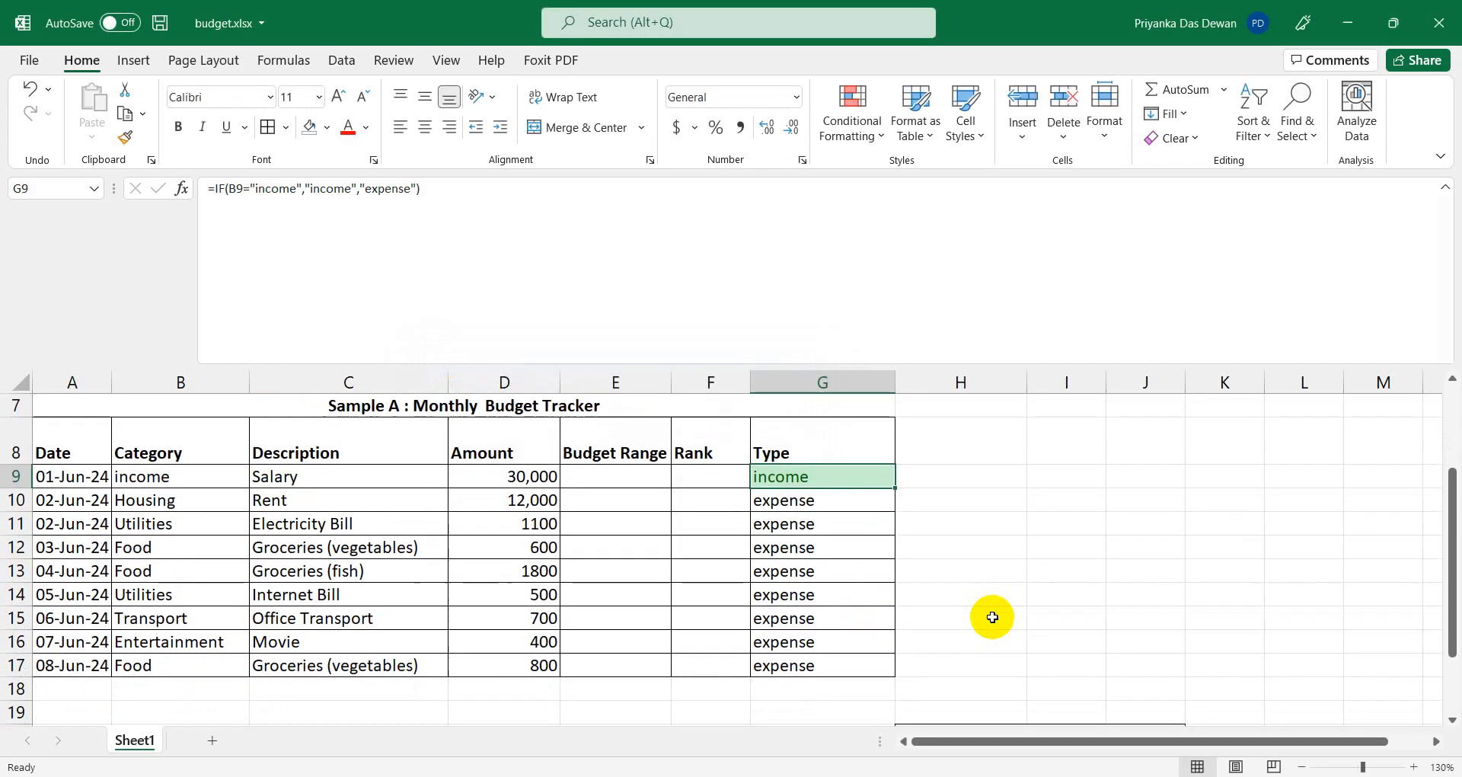
click(957, 540)
click(823, 492)
click(816, 475)
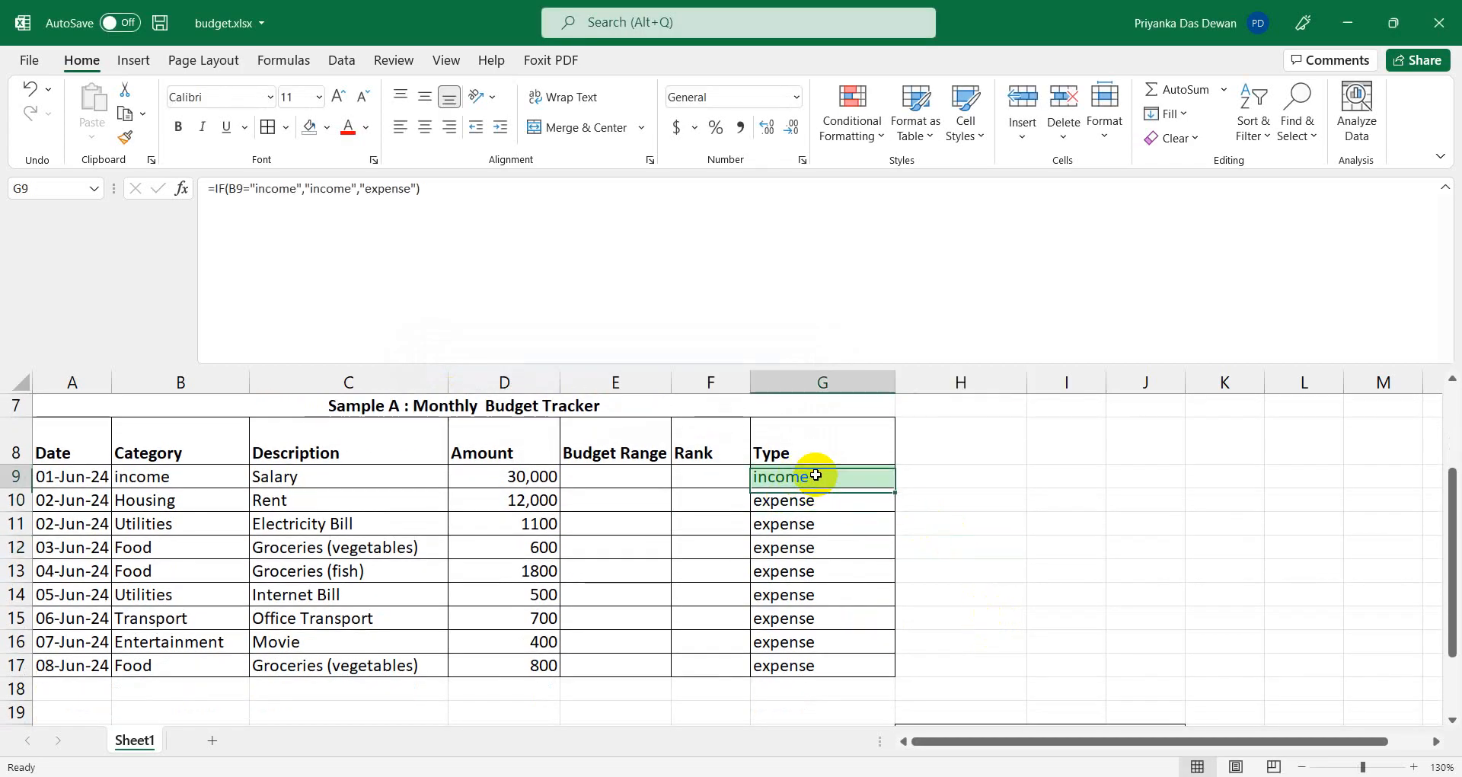
drag(890, 488, 889, 673)
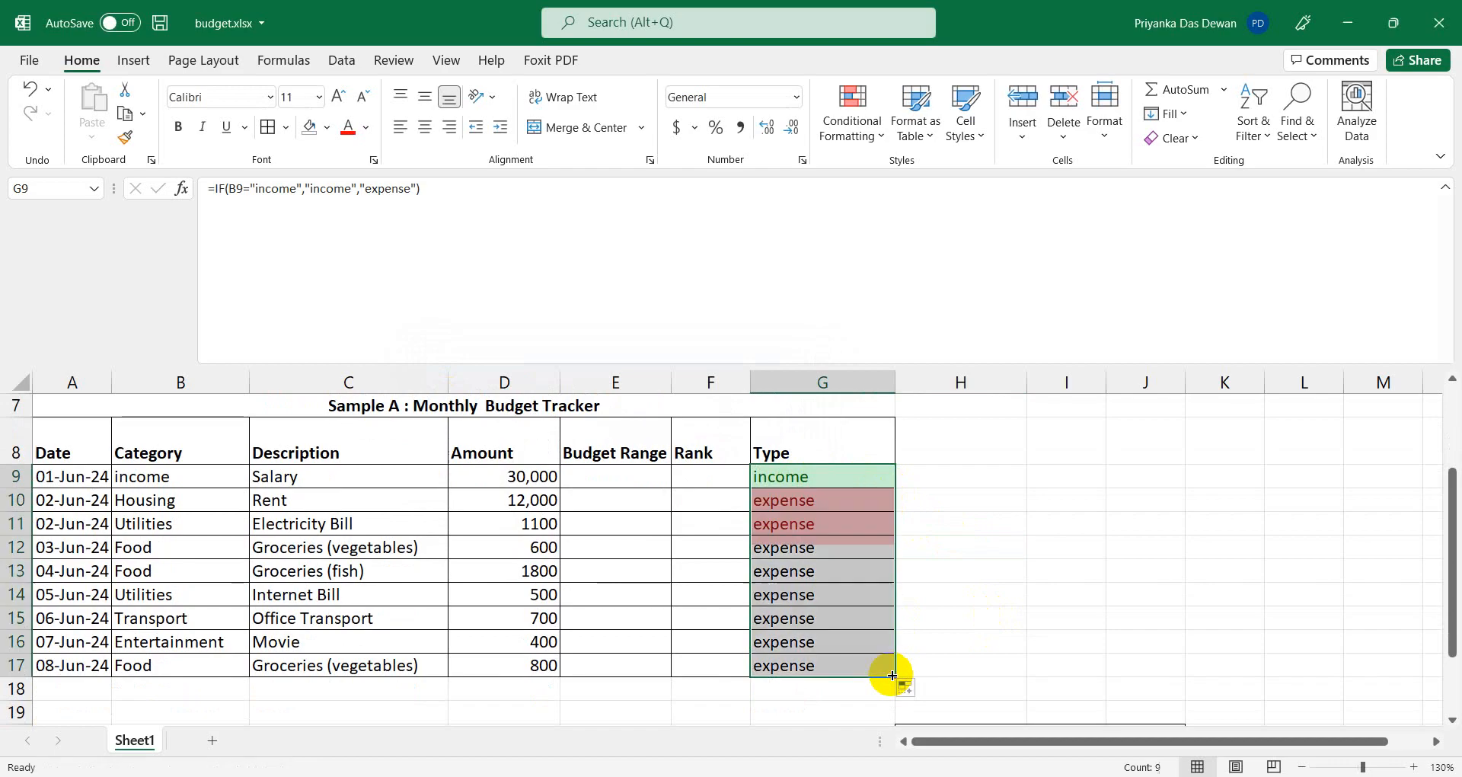
click(992, 633)
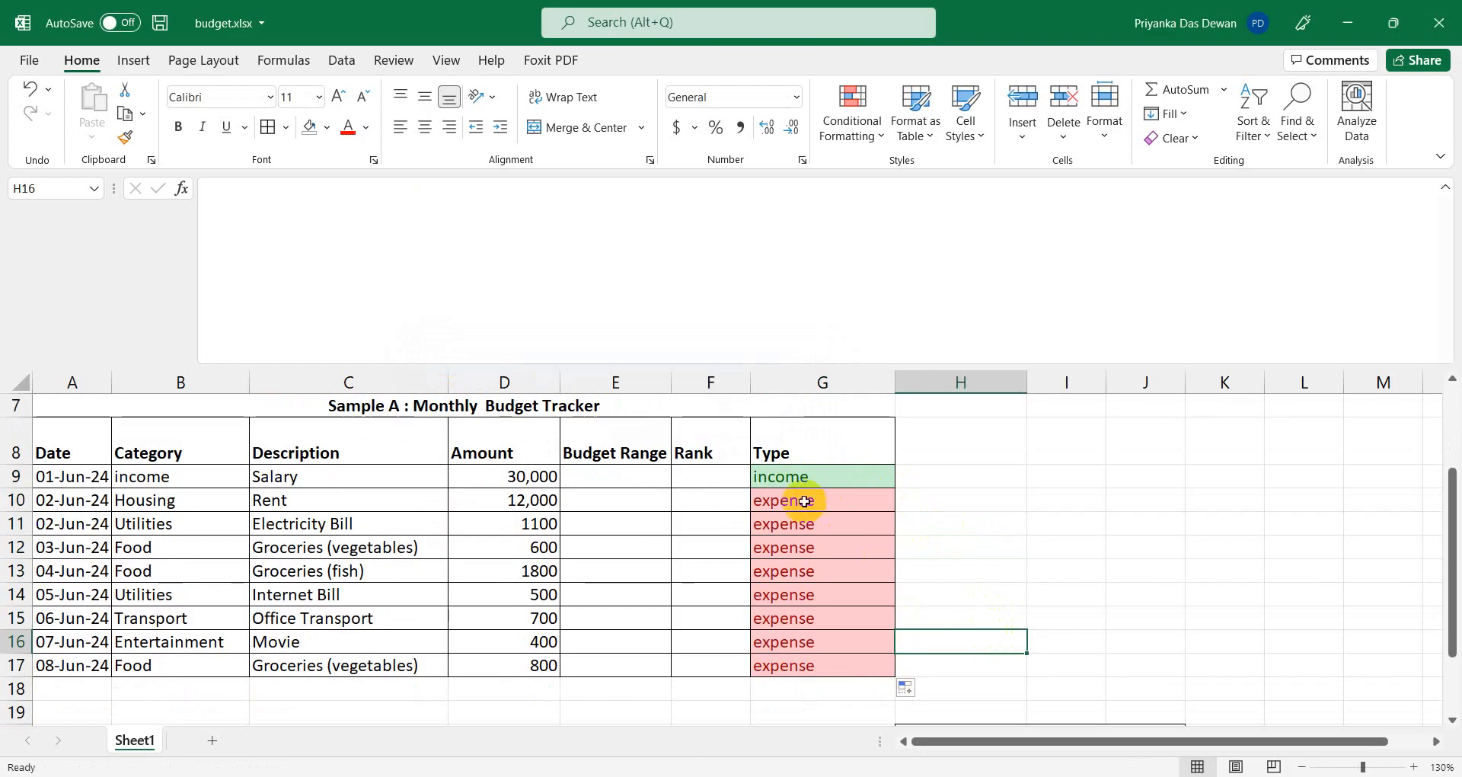
Start a SUMIF formula in C22, the cell beside the Total Monthly Income label.
scroll(697, 498, down, 1)
scroll(697, 497, down, 1)
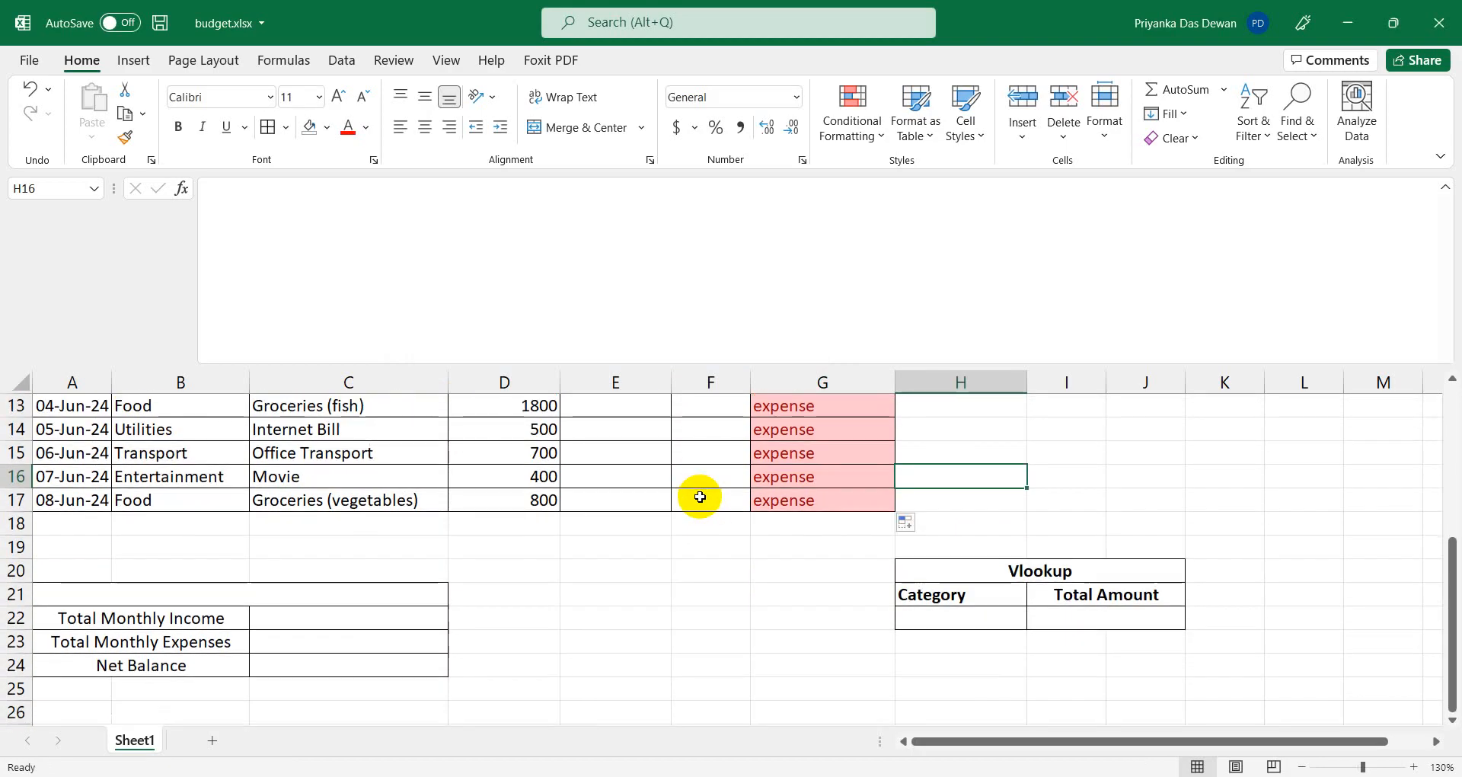
click(95, 617)
click(297, 624)
click(136, 586)
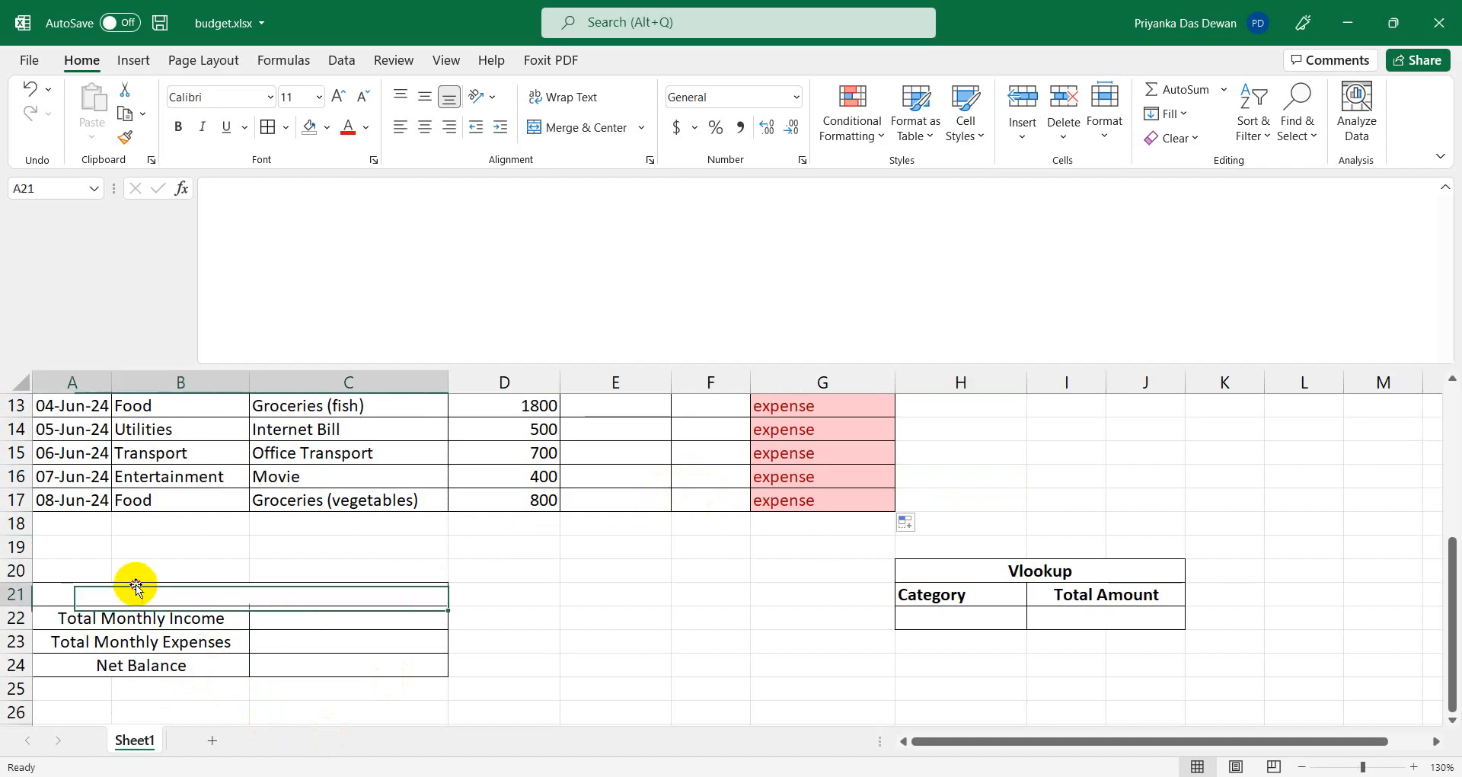
click(133, 614)
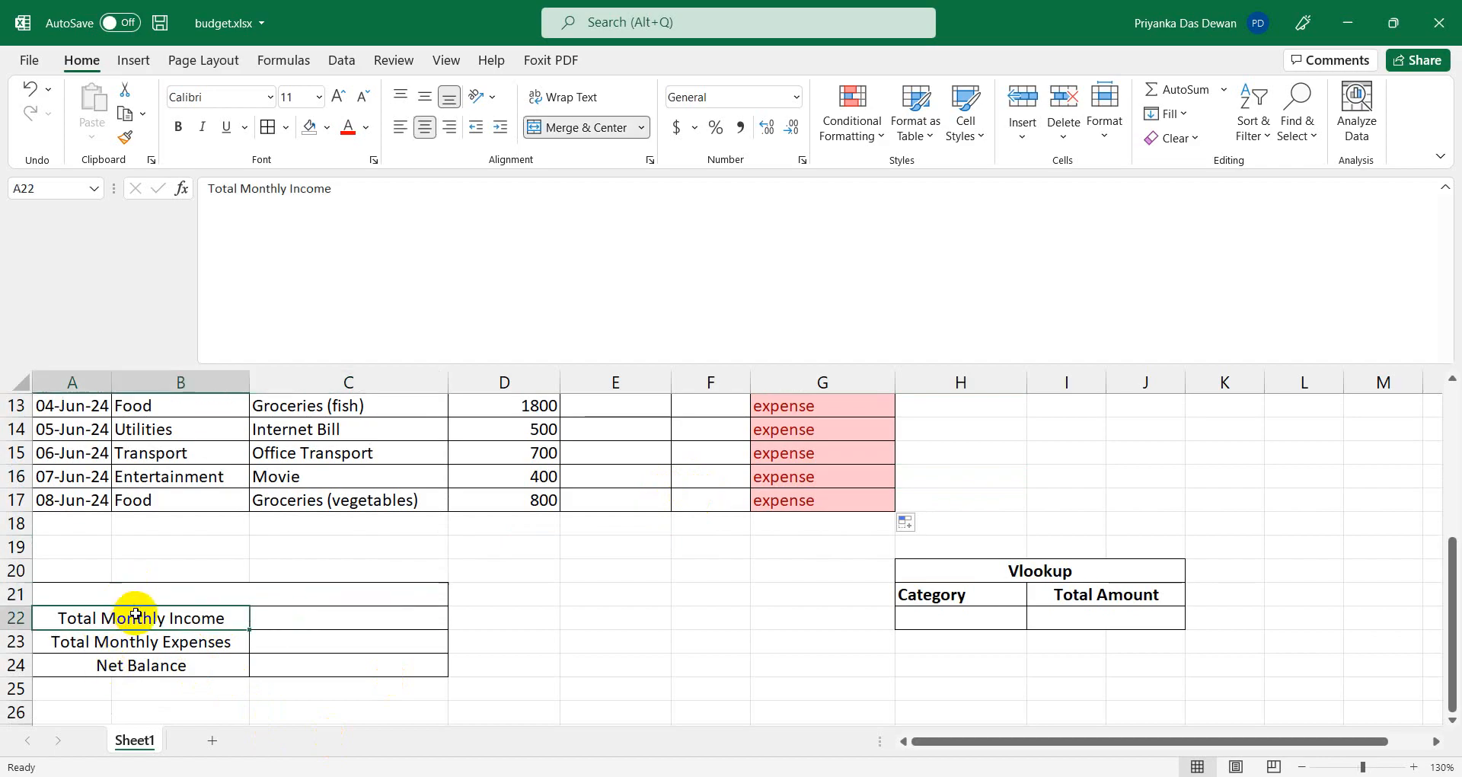
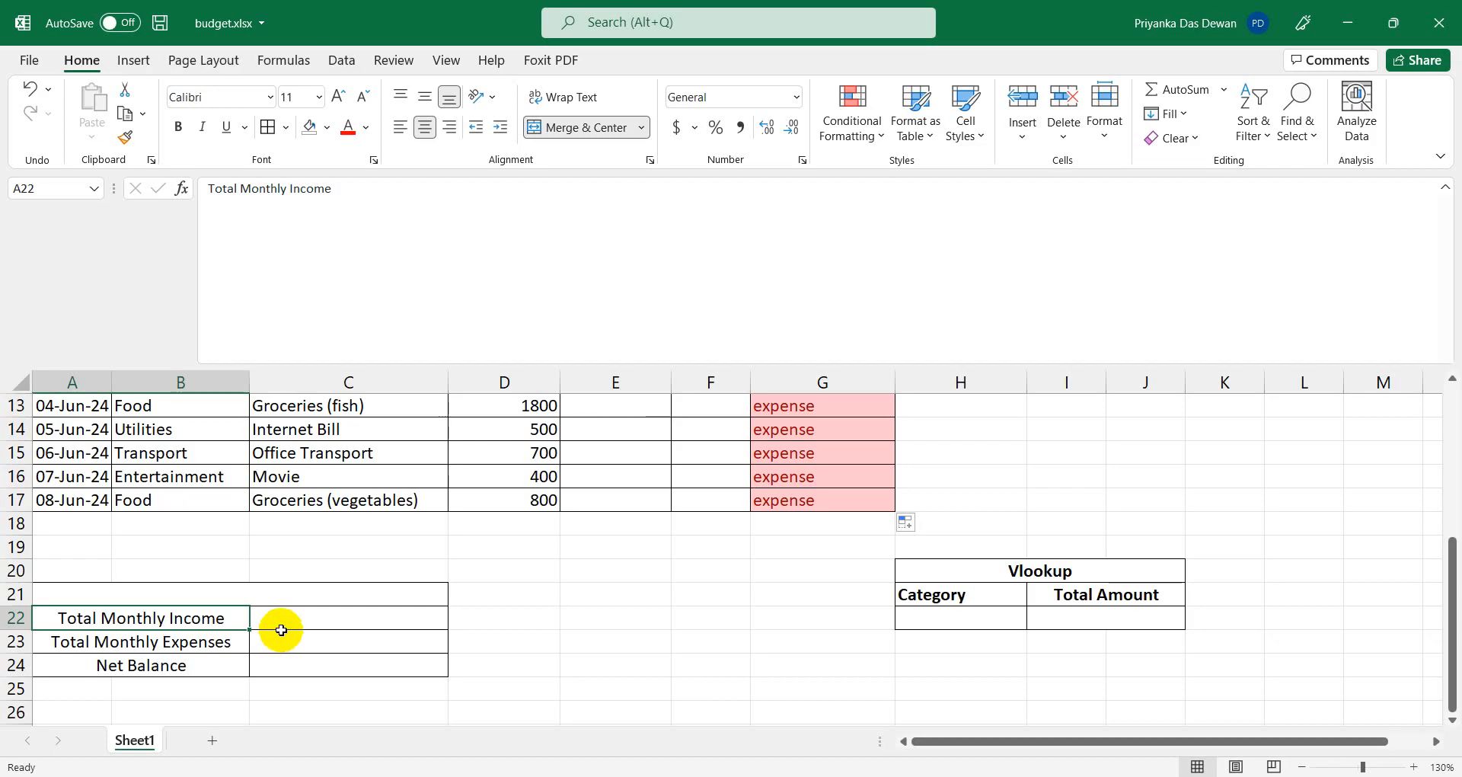
click(296, 618)
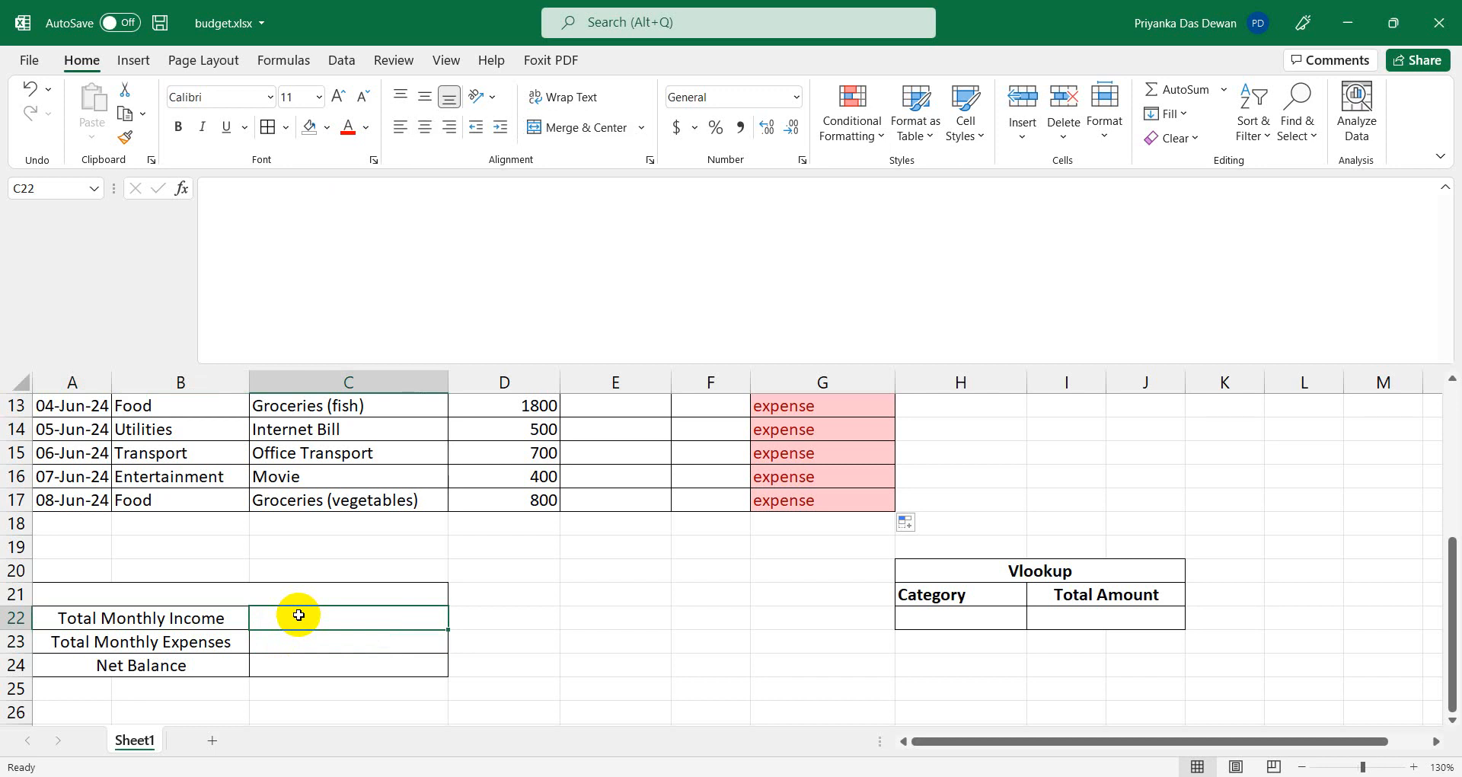
click(318, 252)
text(=)
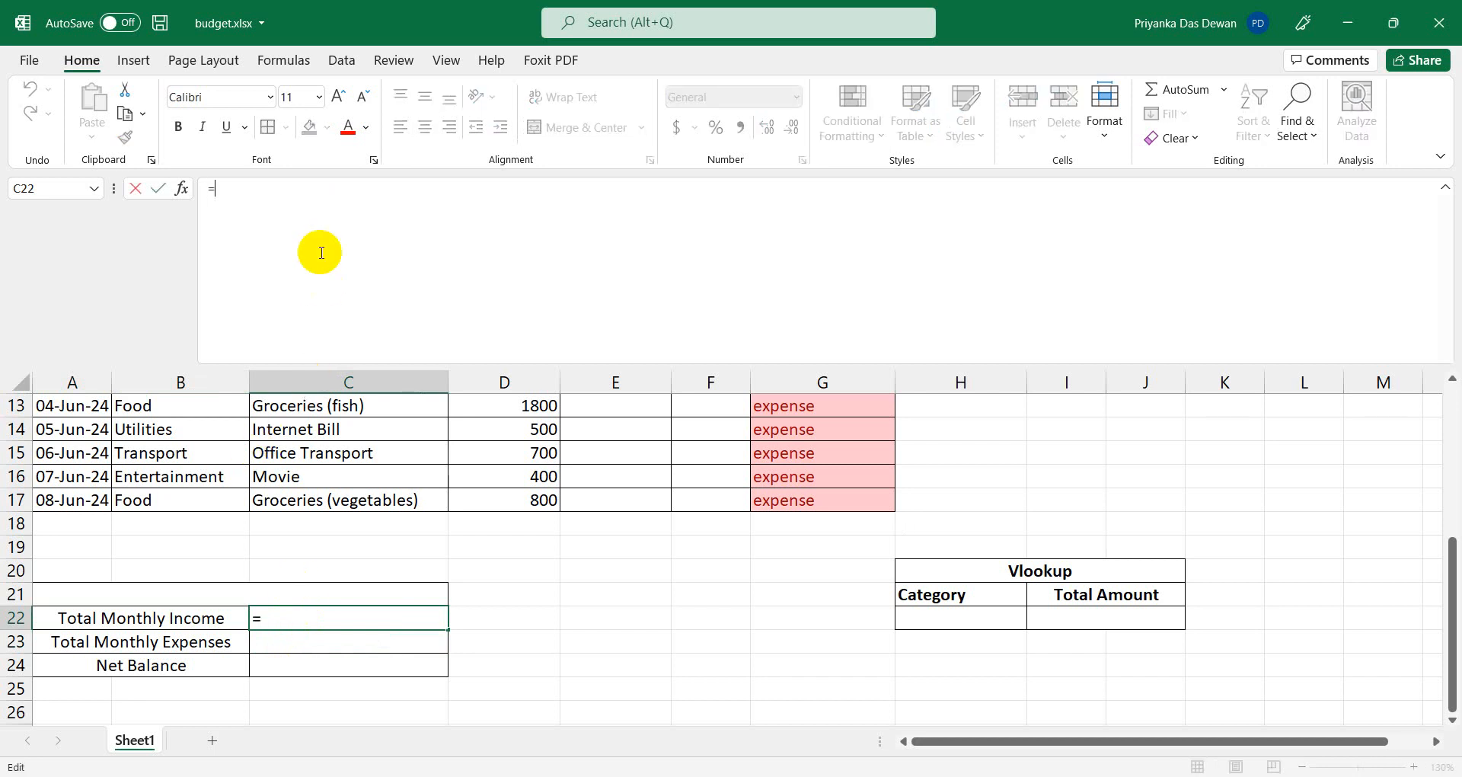
text(su)
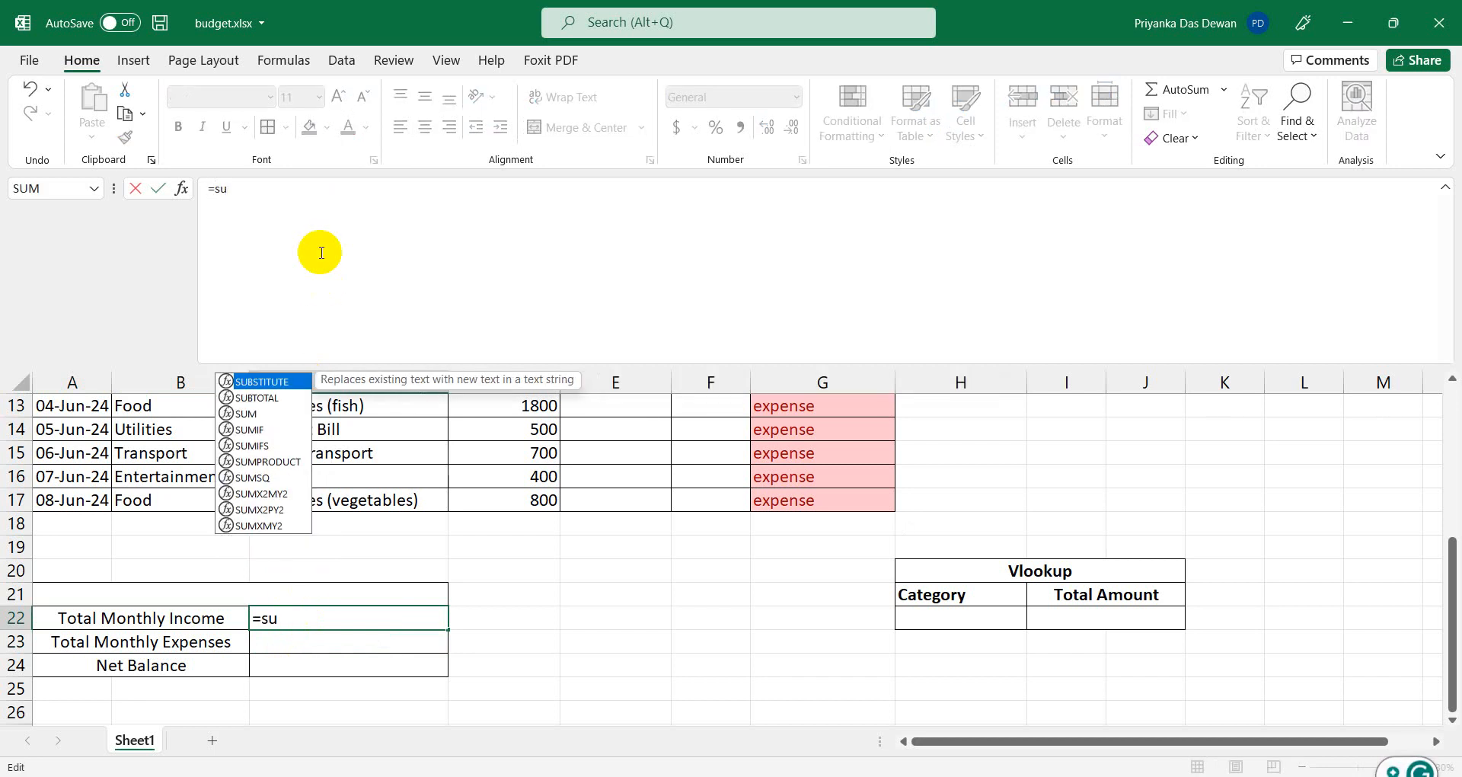
text(mif)
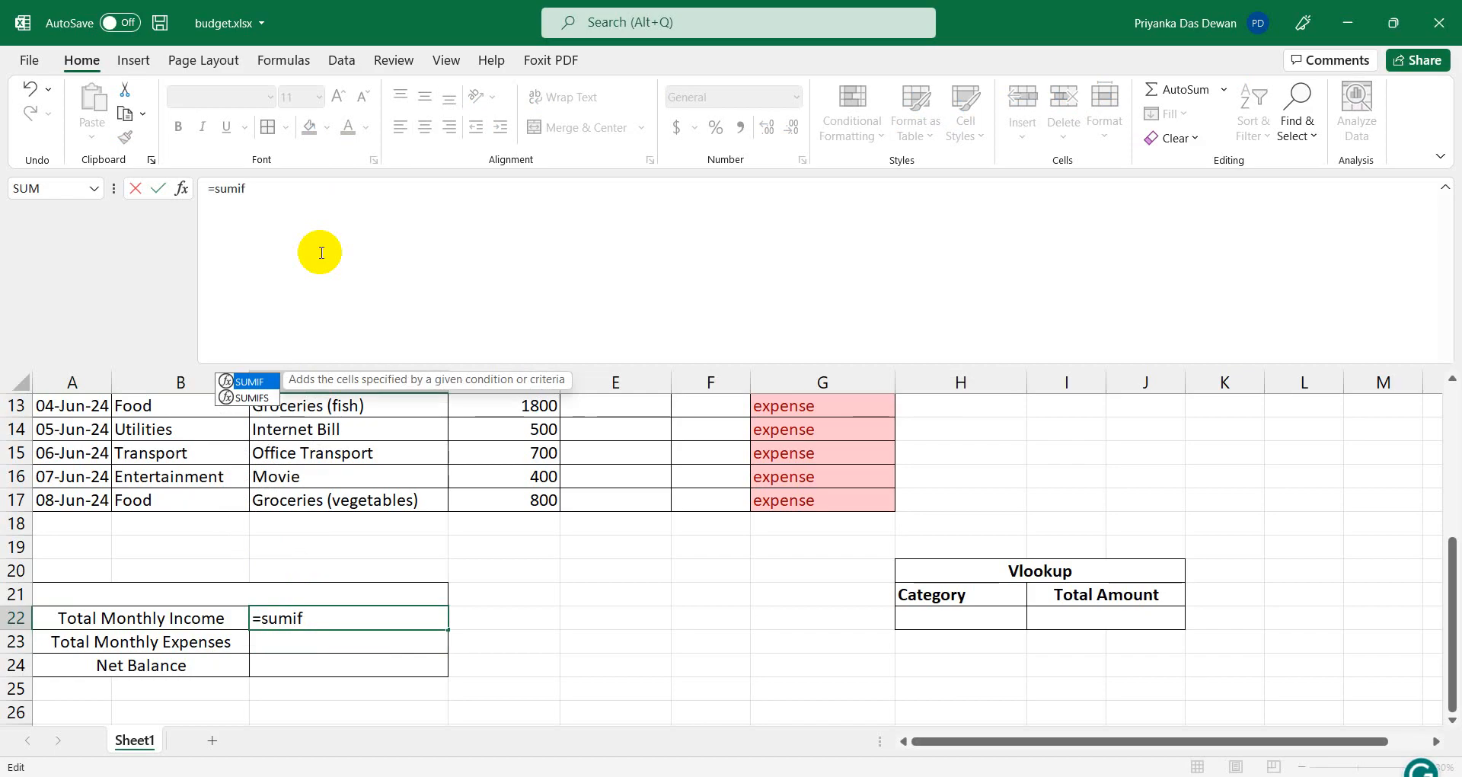
text(()
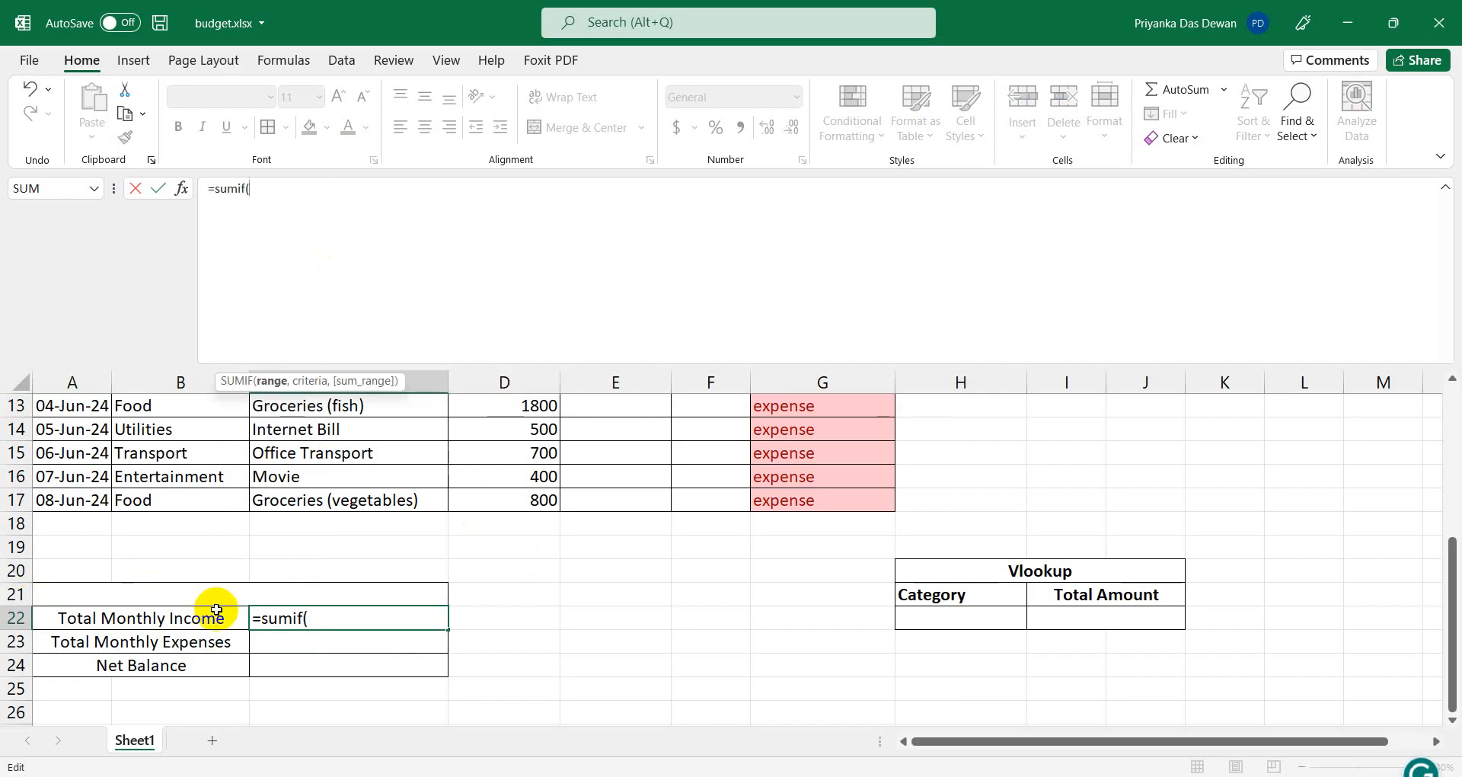
Set the SUMIF range to the Type cells G9 through G17 as the absolute reference $G$9:$G$17.
scroll(214, 608, up, 1)
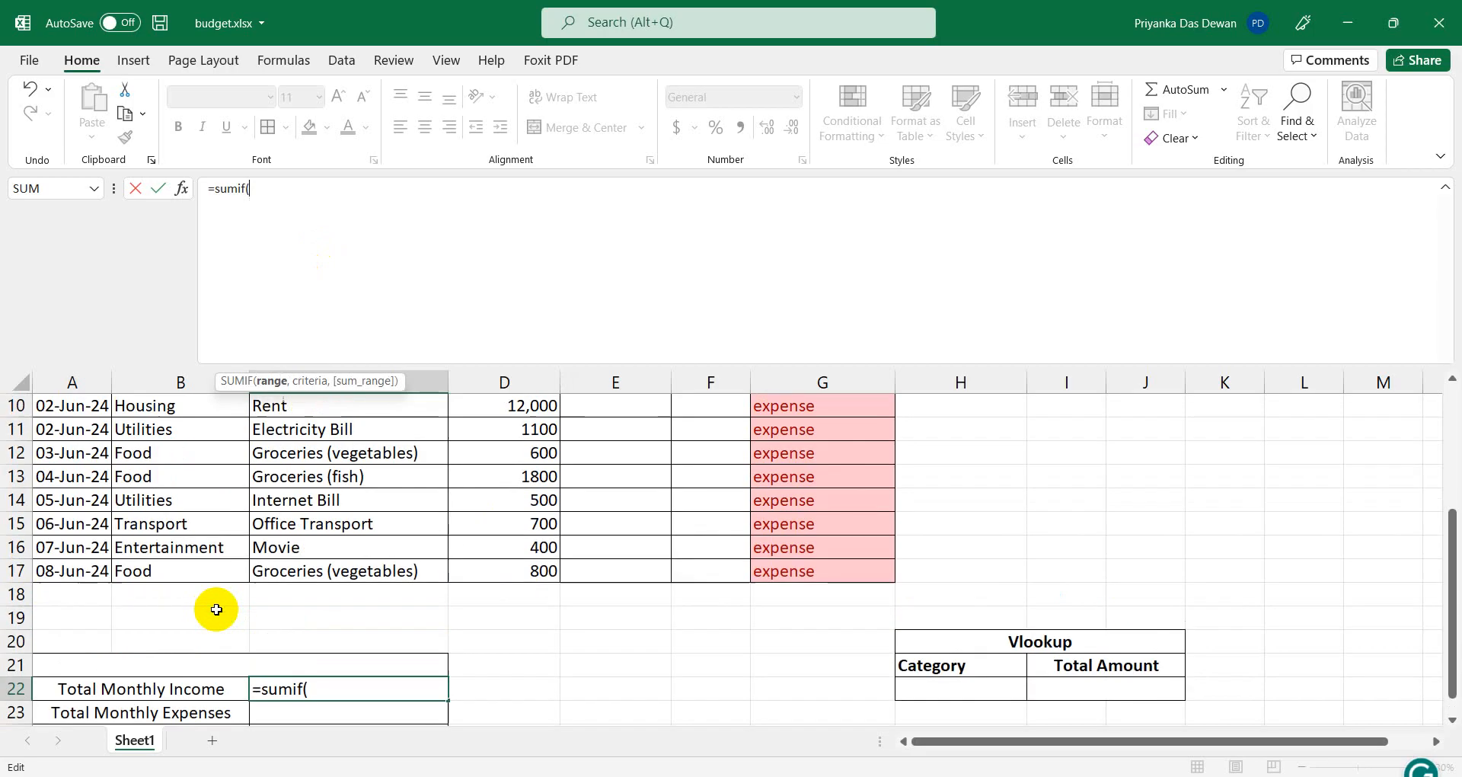
scroll(888, 434, up, 2)
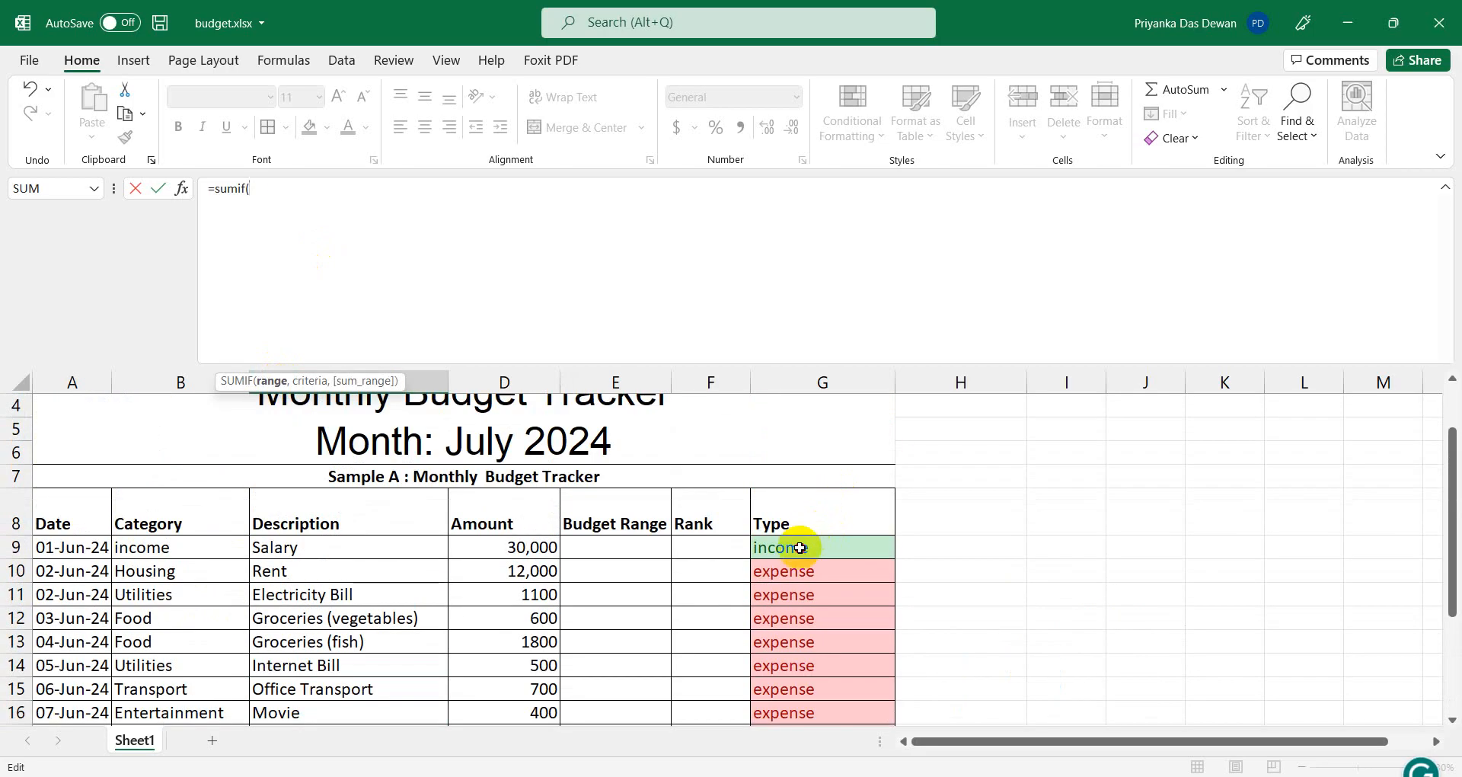
click(800, 548)
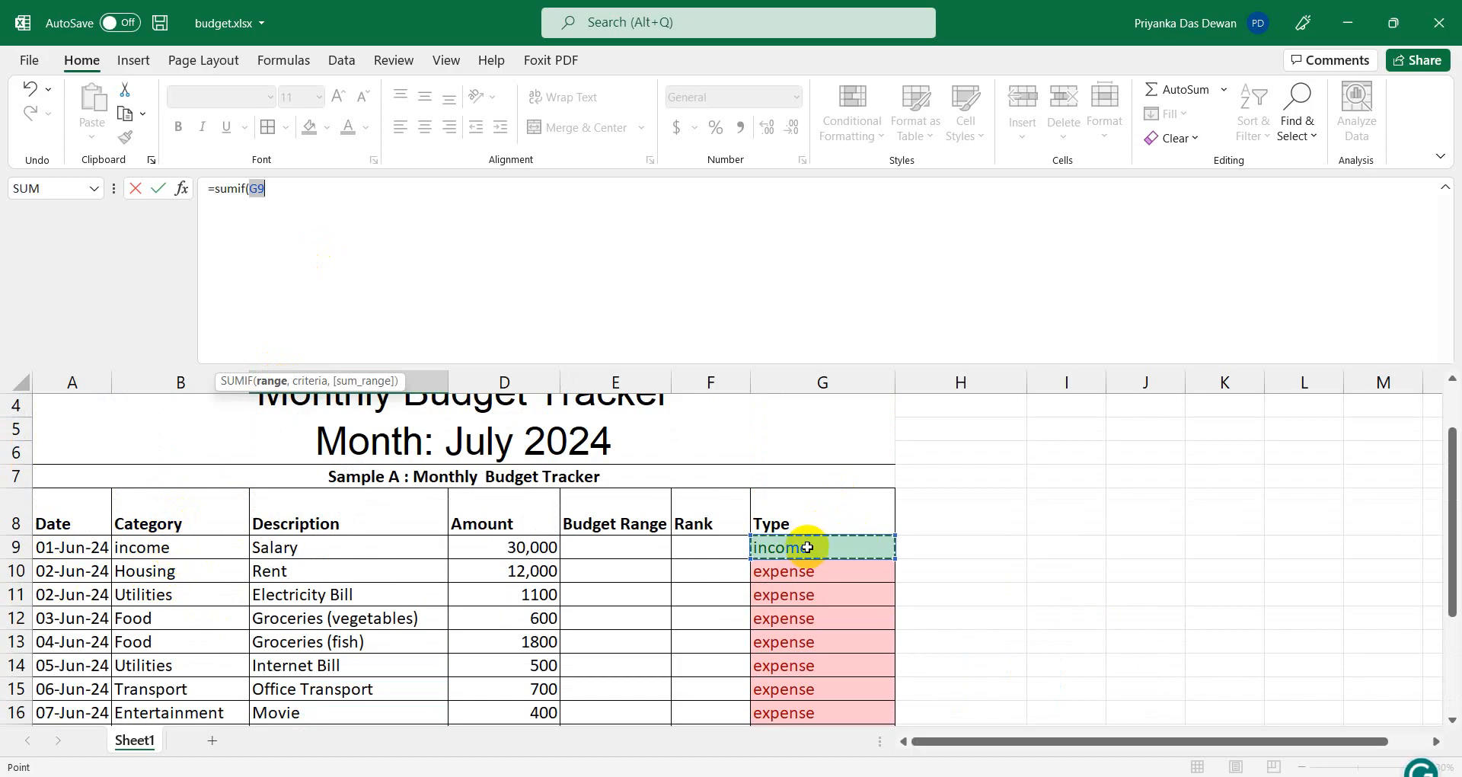
key(shift+Down)
key(shift+Down)
key(shift+Down)
key(shift+Down)
key(shift+Down)
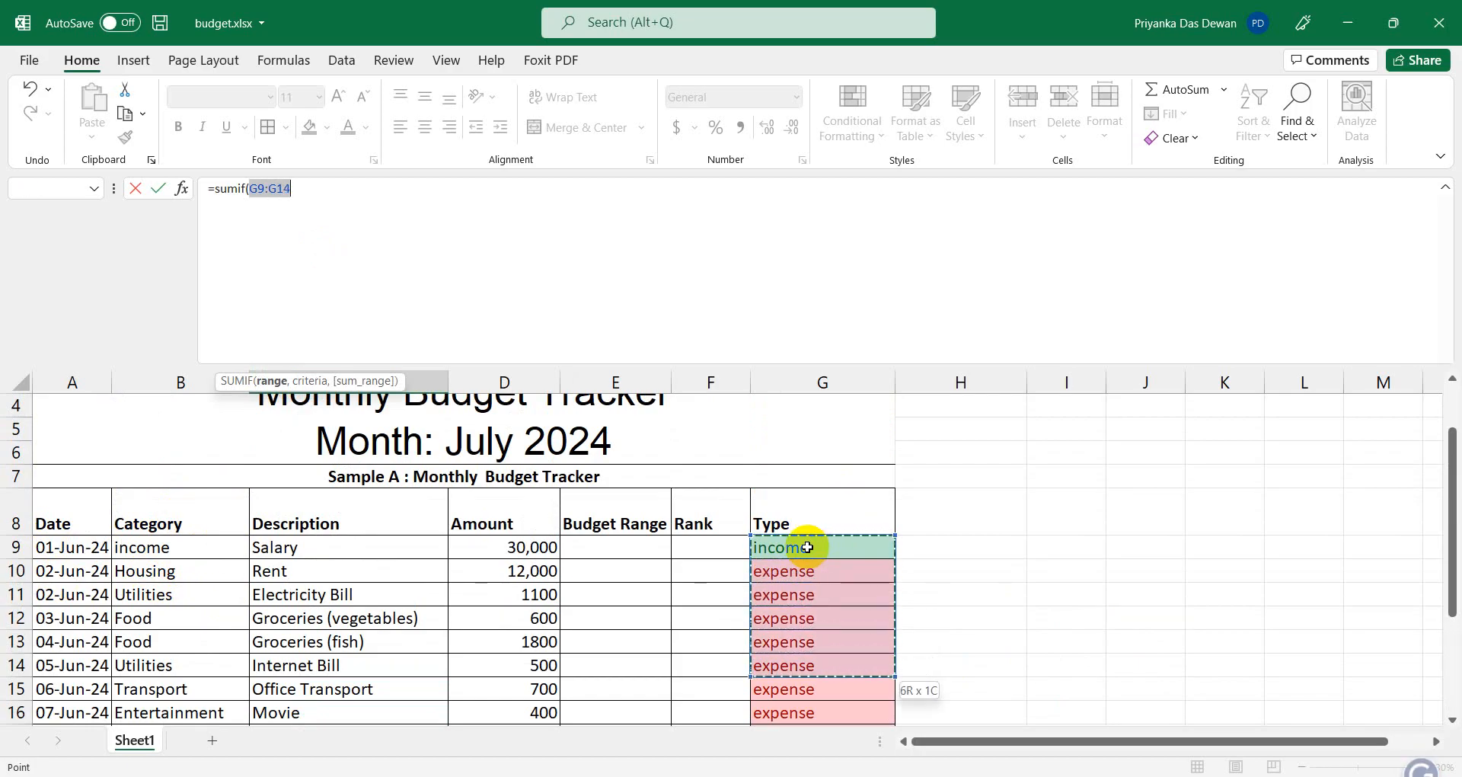
key(shift+Down)
key(shift+Down)
key(shift+Down)
key(shift+Down)
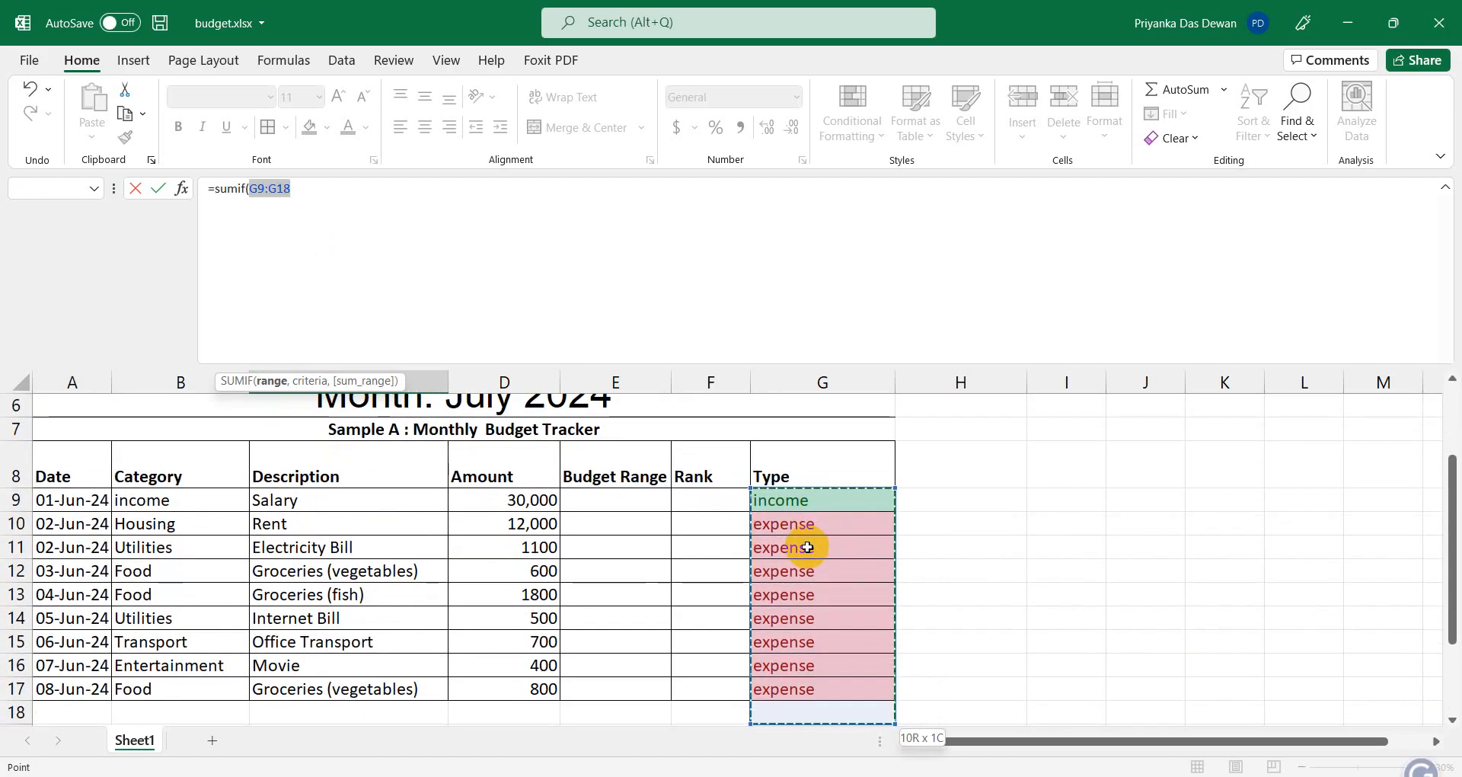
key(shift+Up)
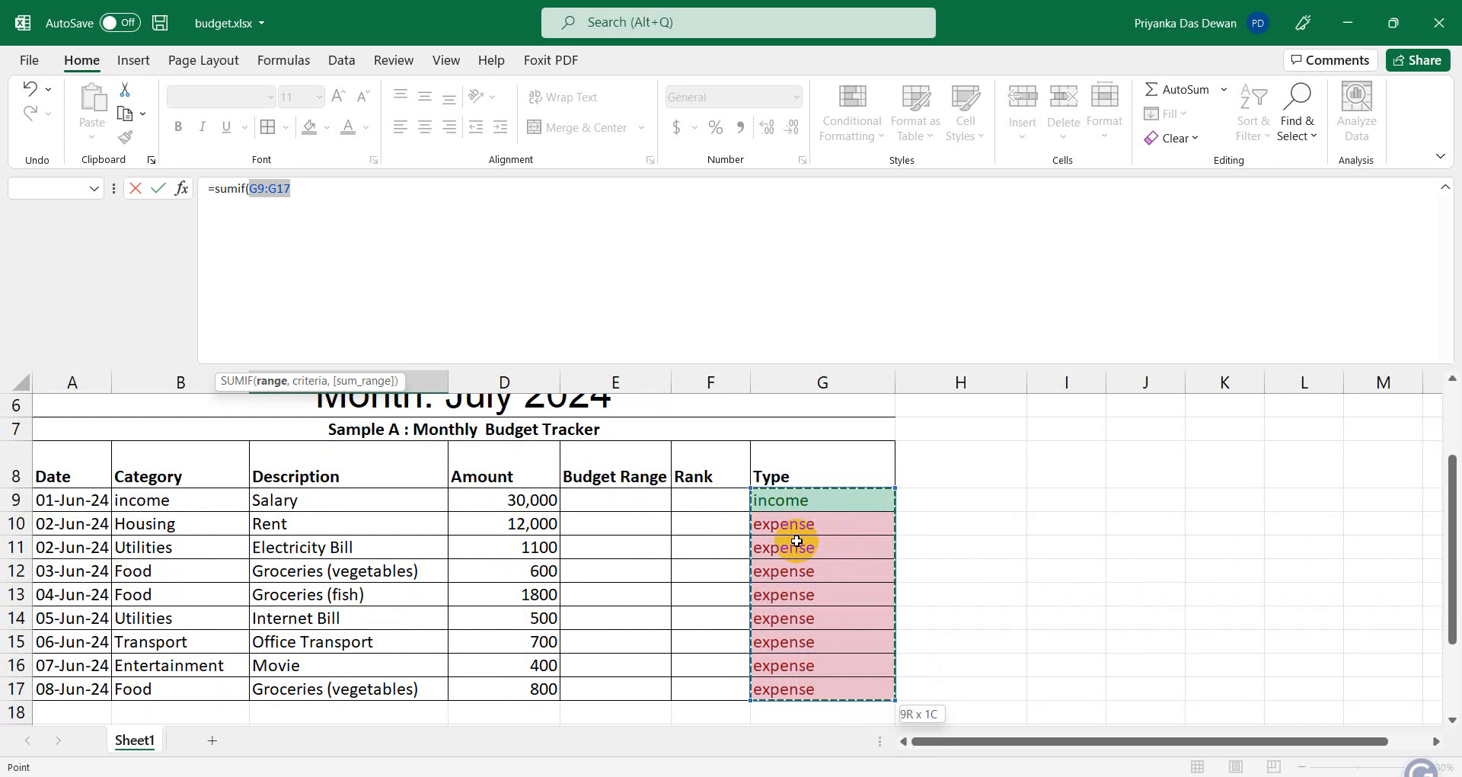
key(F4)
click(429, 212)
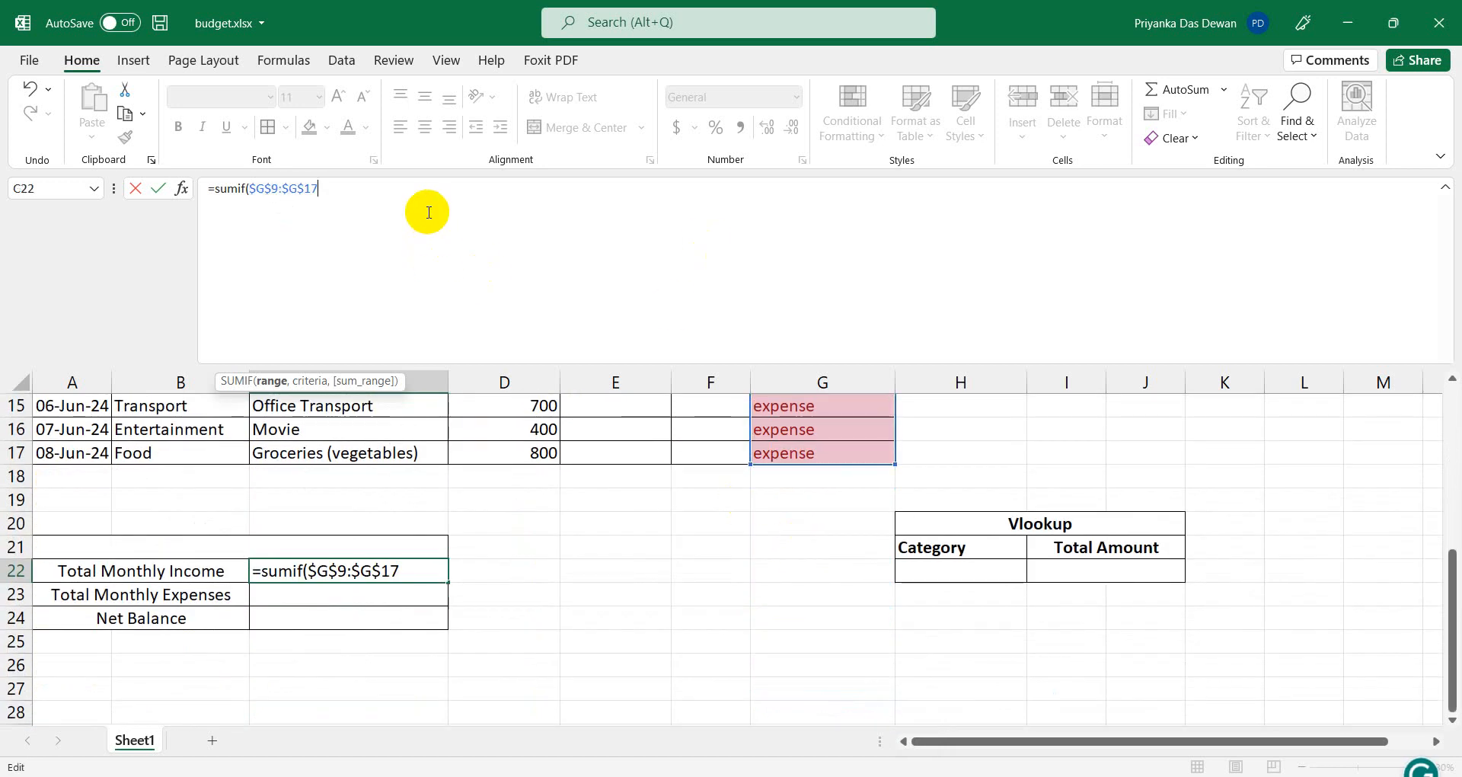
Add "income" as the SUMIF criteria in C22, followed by a comma for the sum range.
text(,)
scroll(706, 607, up, 1)
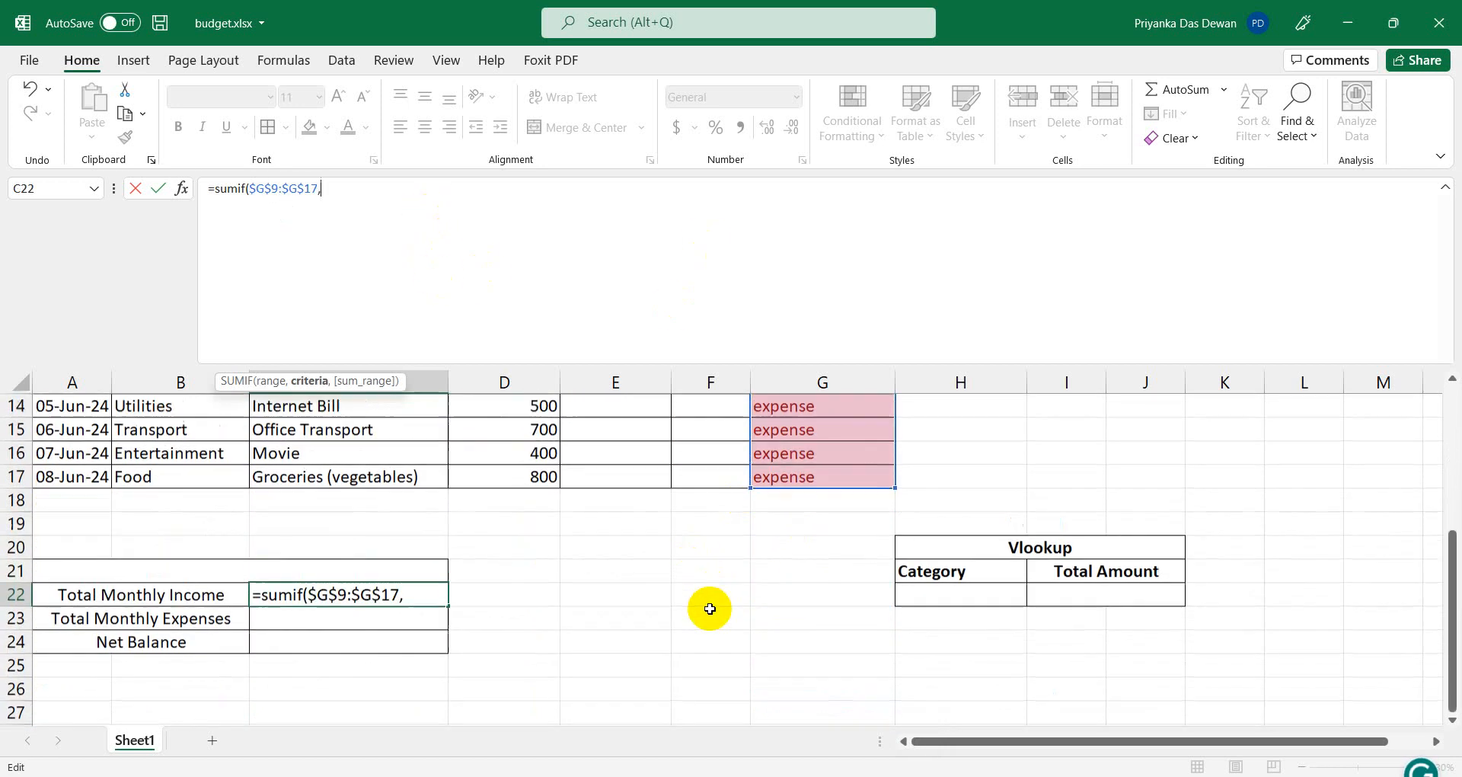
text(")
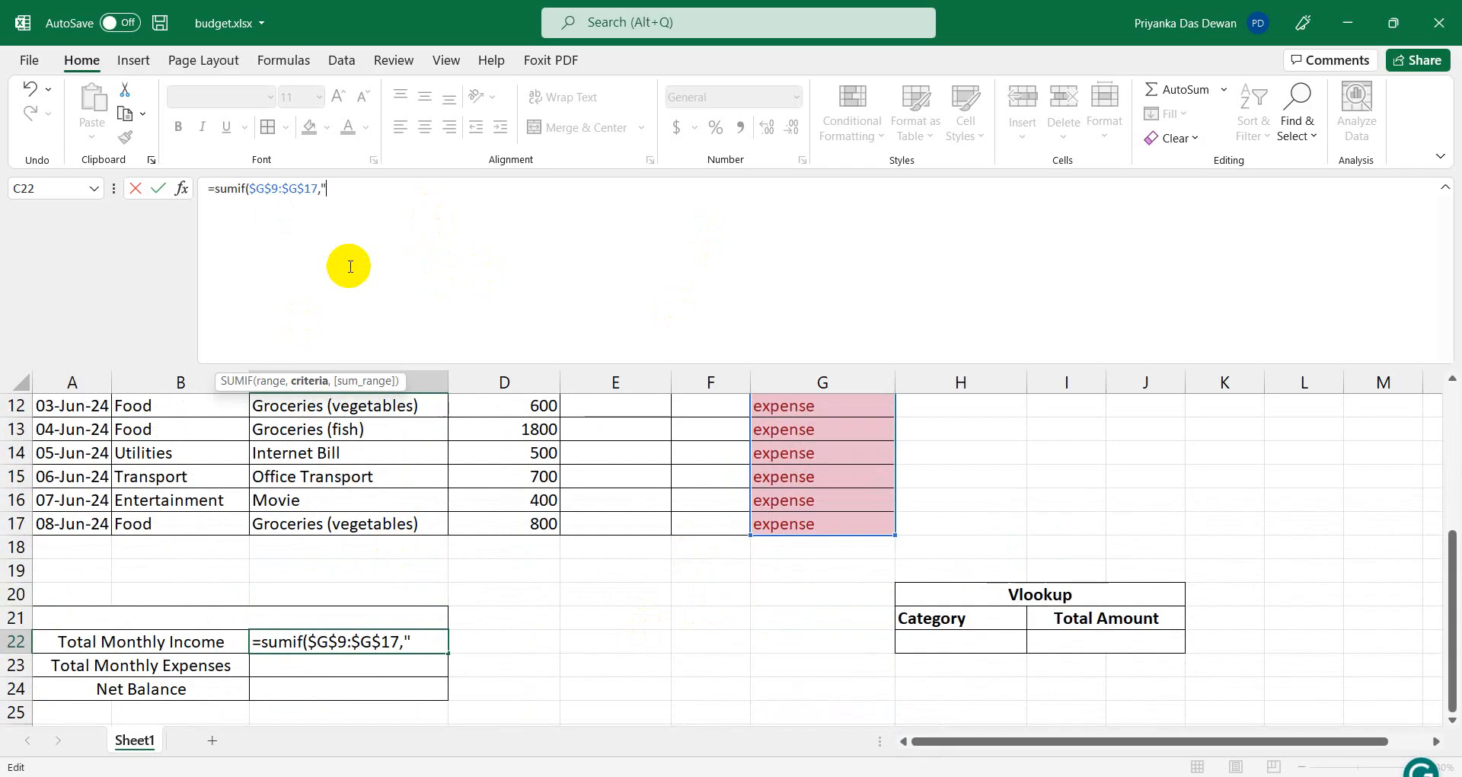
text(income)
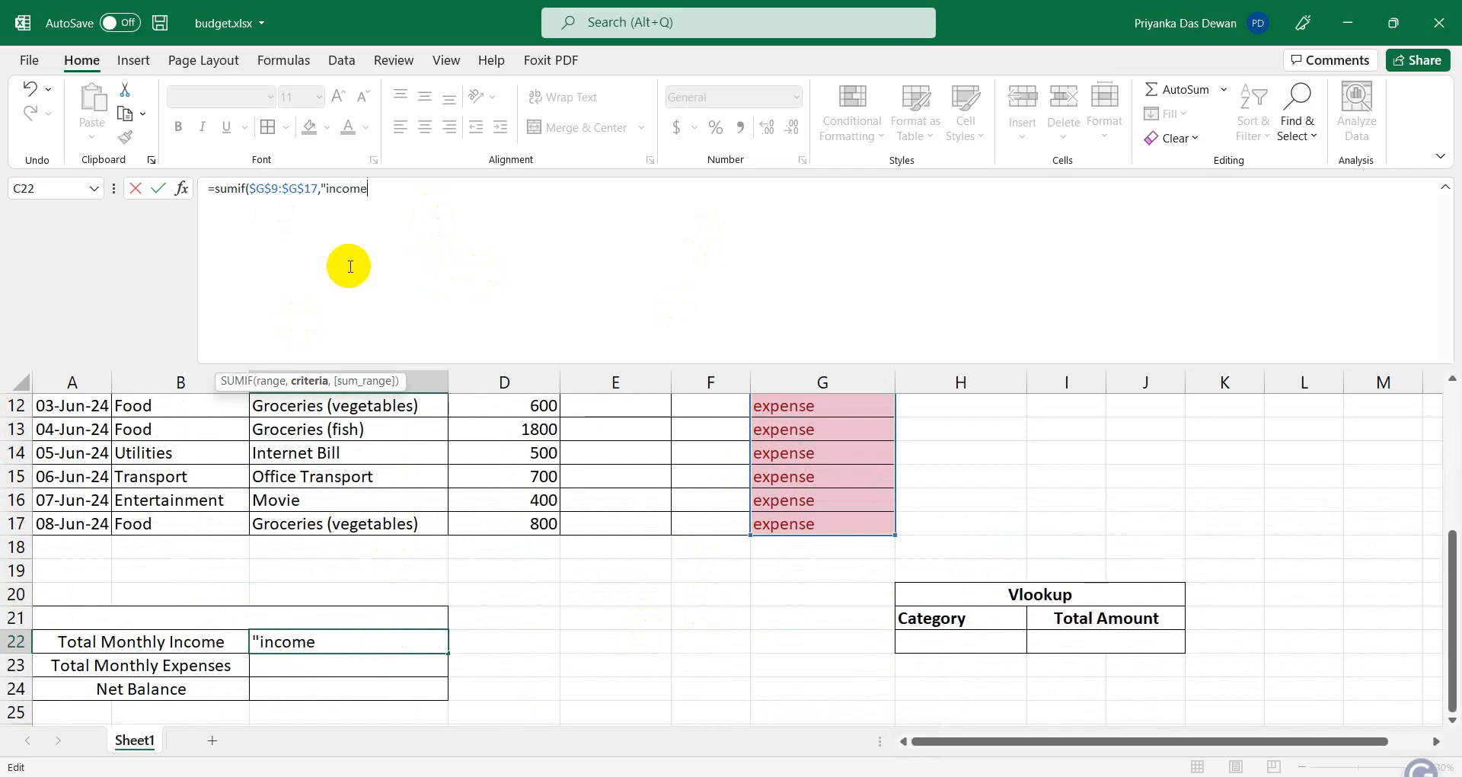
text(",)
scroll(350, 643, up, 1)
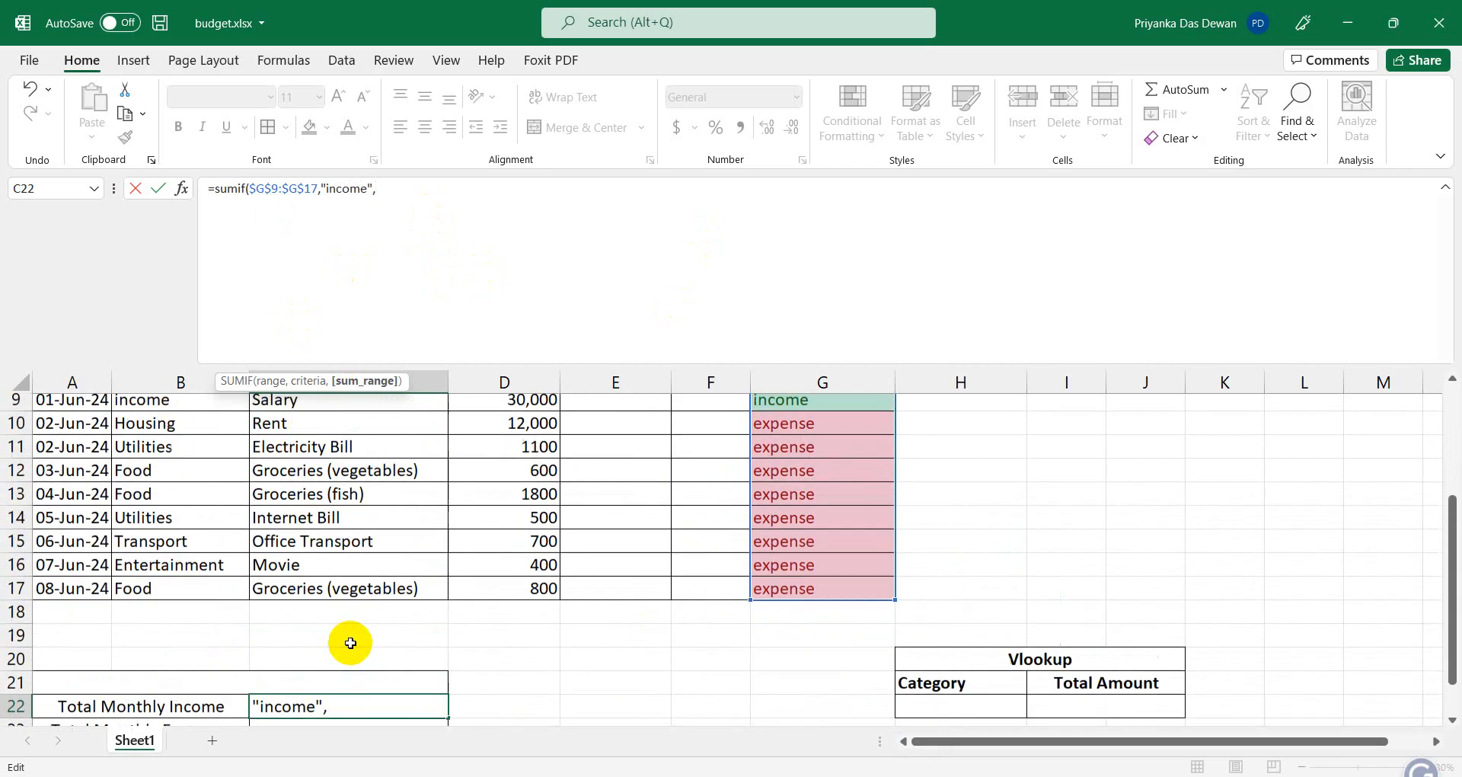
Set the SUMIF sum range in C22 to the amounts D9:D17, then close and enter the formula.
scroll(480, 526, up, 1)
click(501, 496)
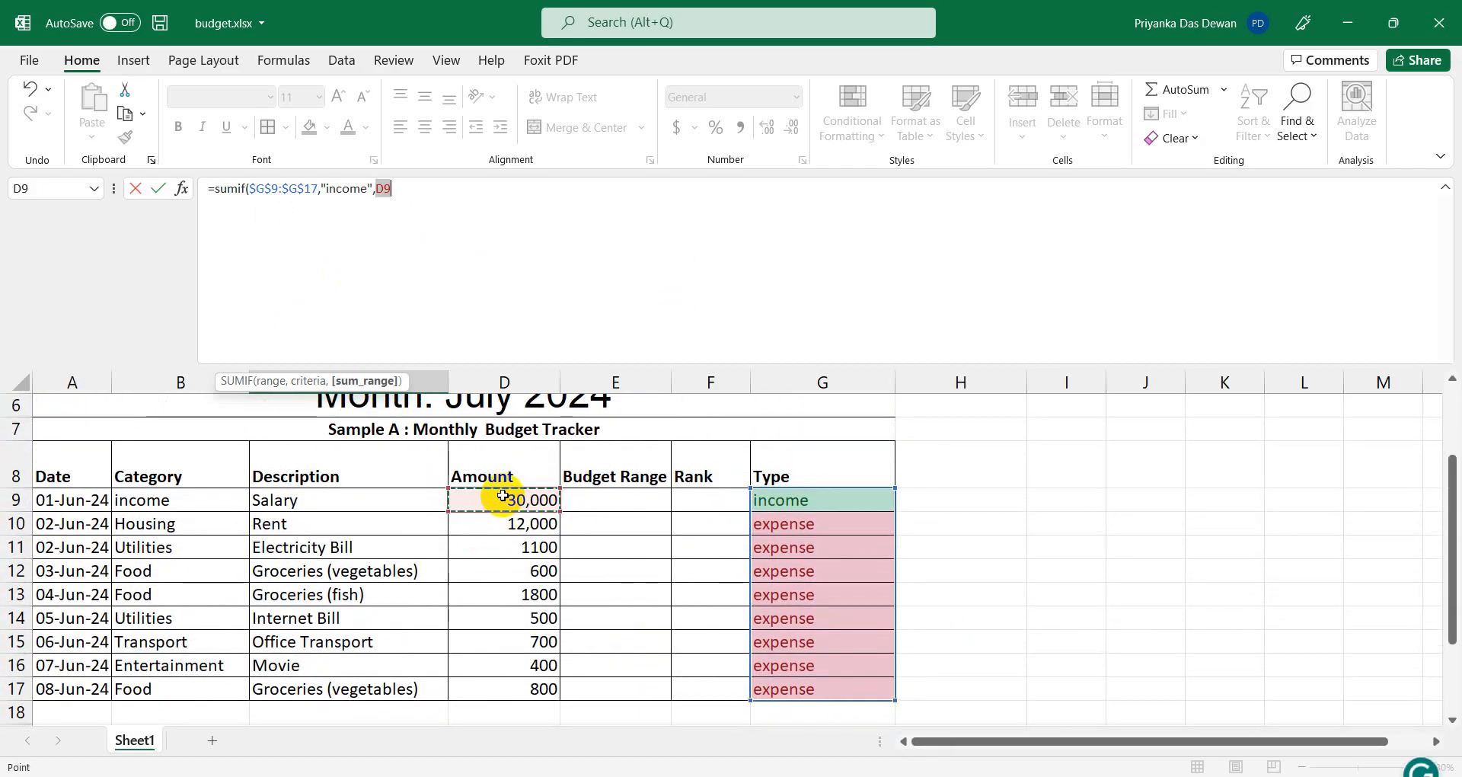
key(shift+Down)
key(shift+Down)
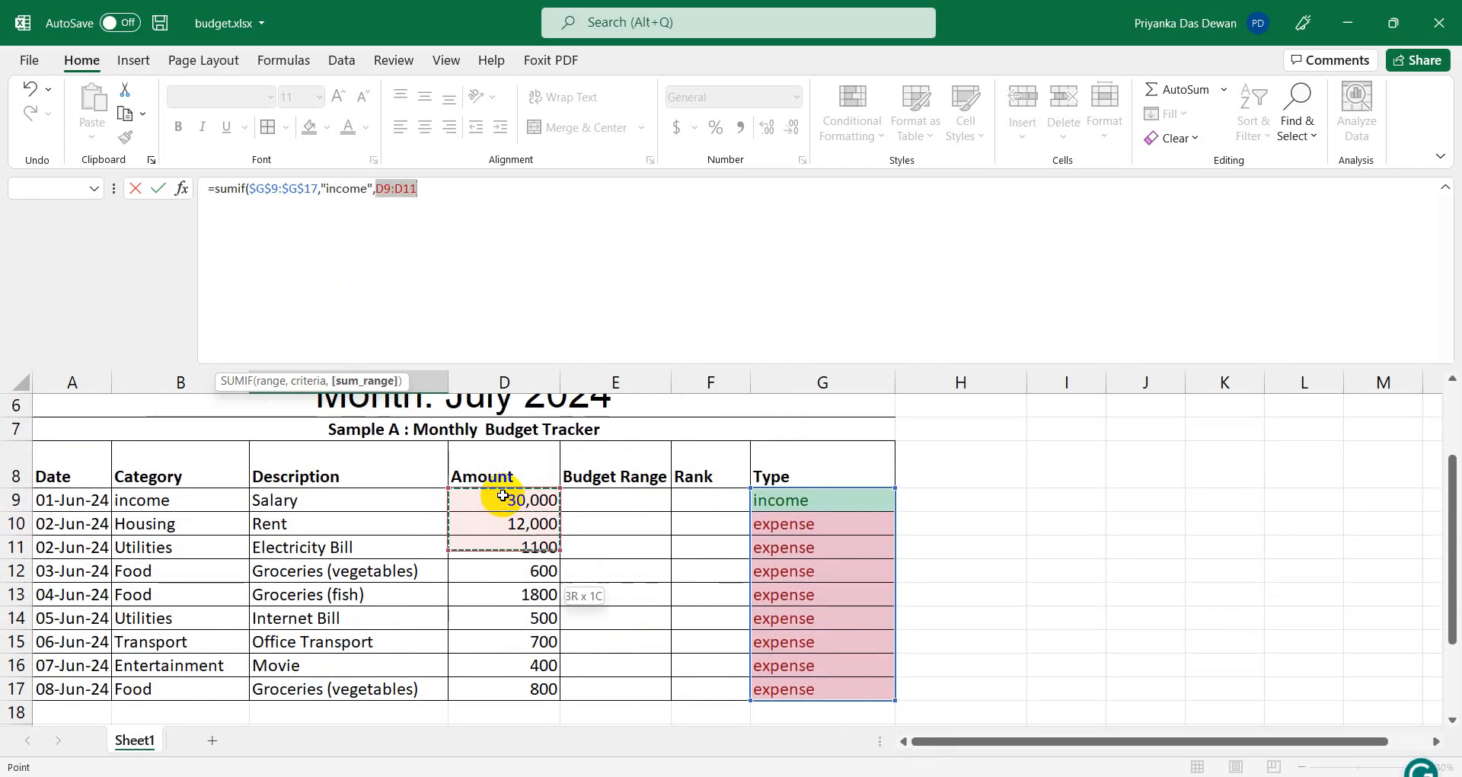
key(shift+Down)
key(shift+Down)
key(shift+Down)
key(shift+Down)
key(shift+Down)
key(shift+Down)
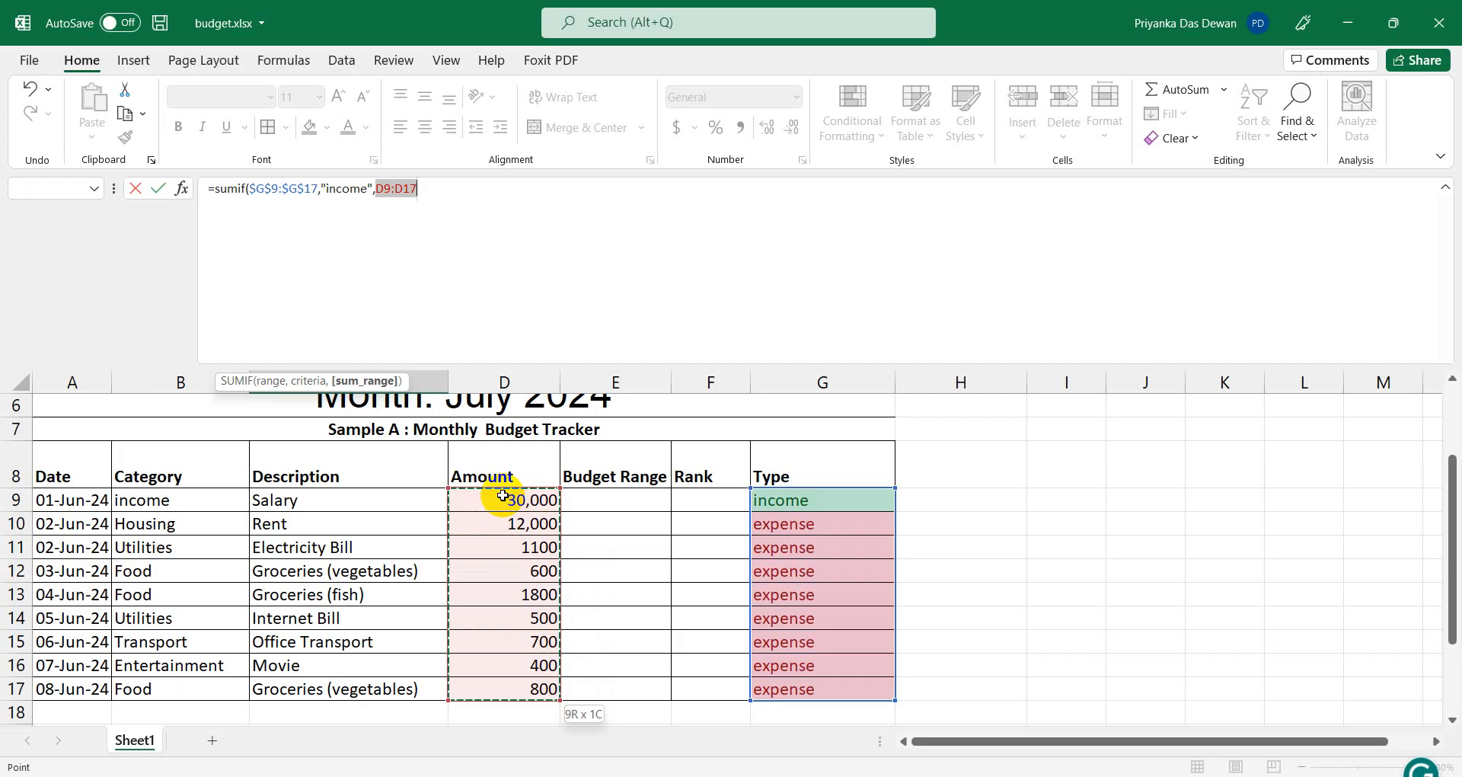
text())
key(Return)
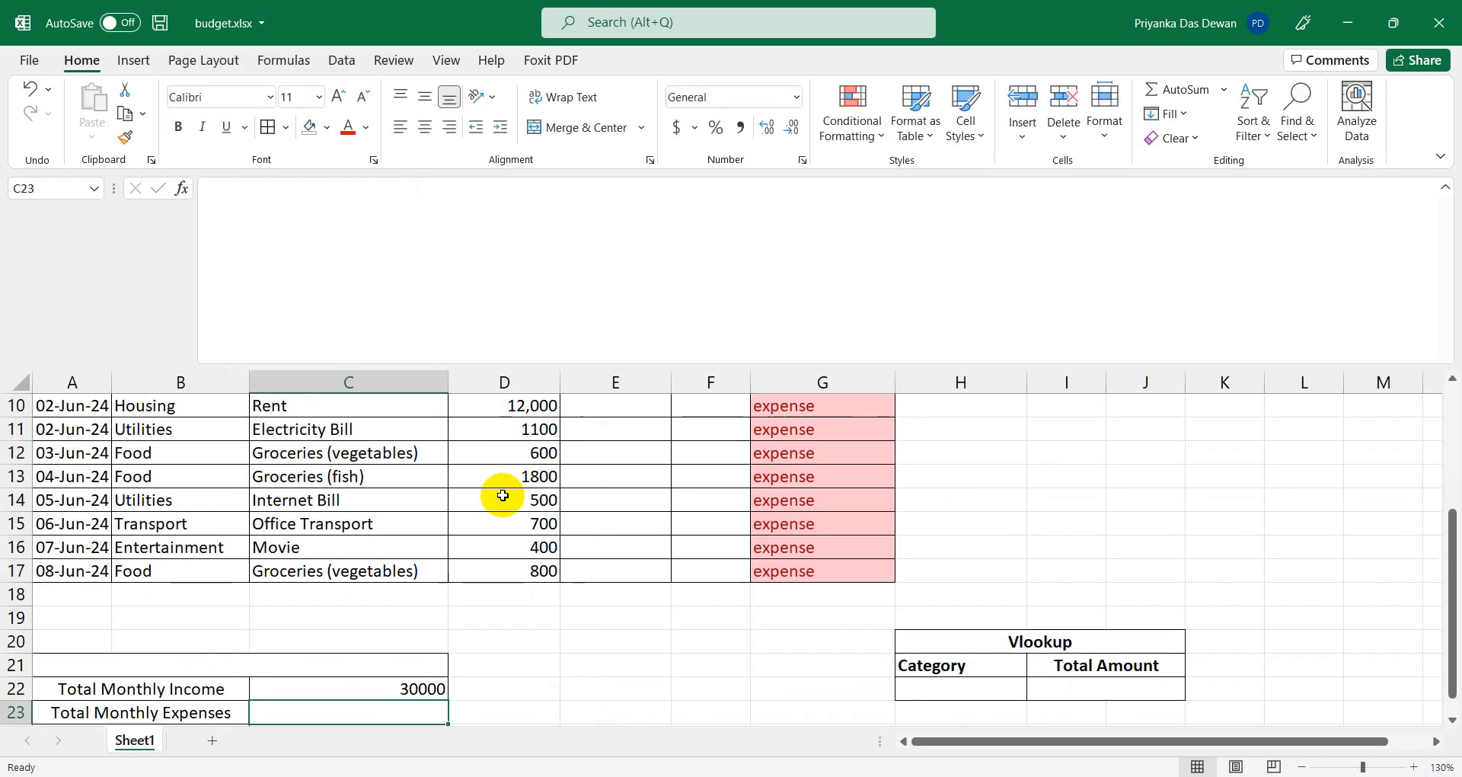
Test the income formula by changing the 04-Jun-24 Groceries (fish) category in B13 to income.
click(167, 517)
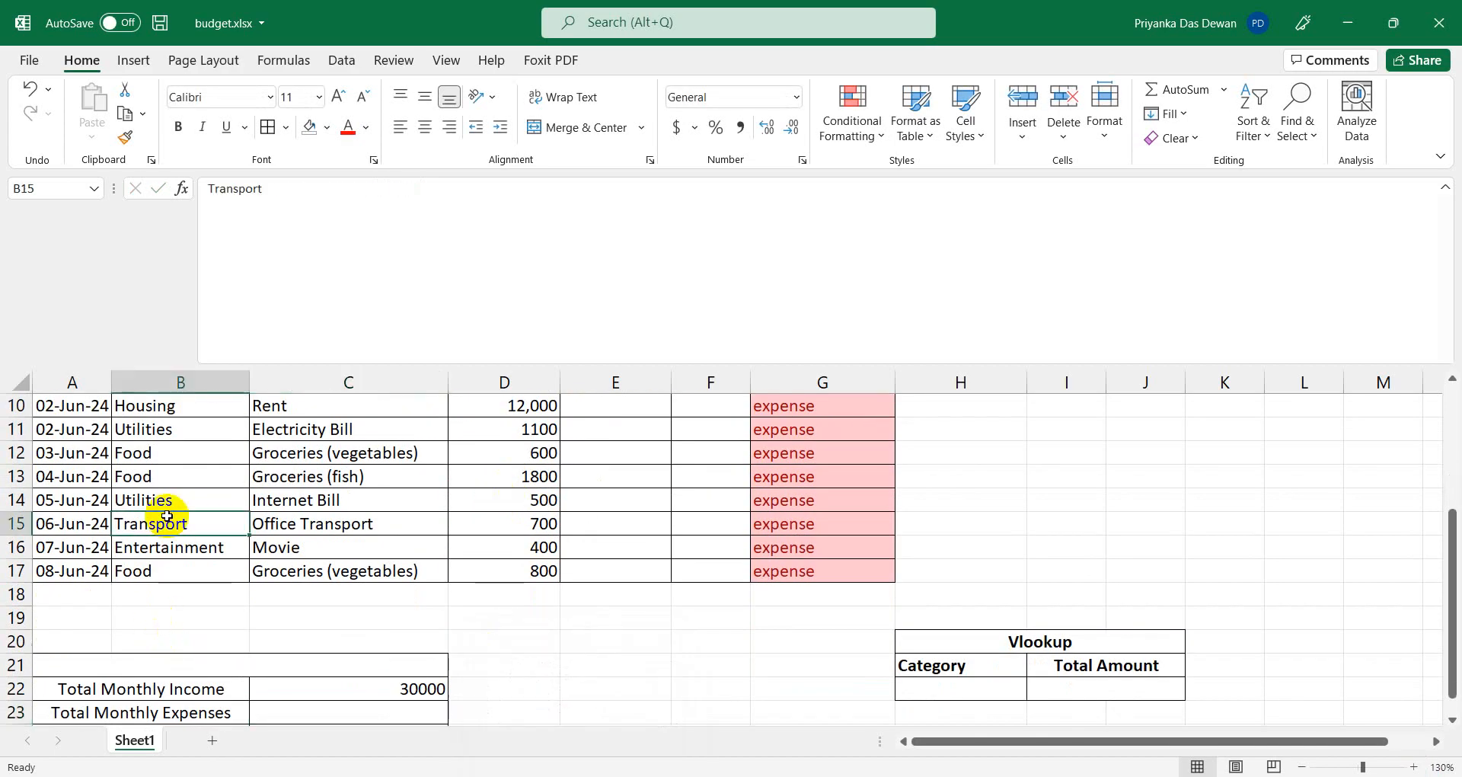
click(145, 476)
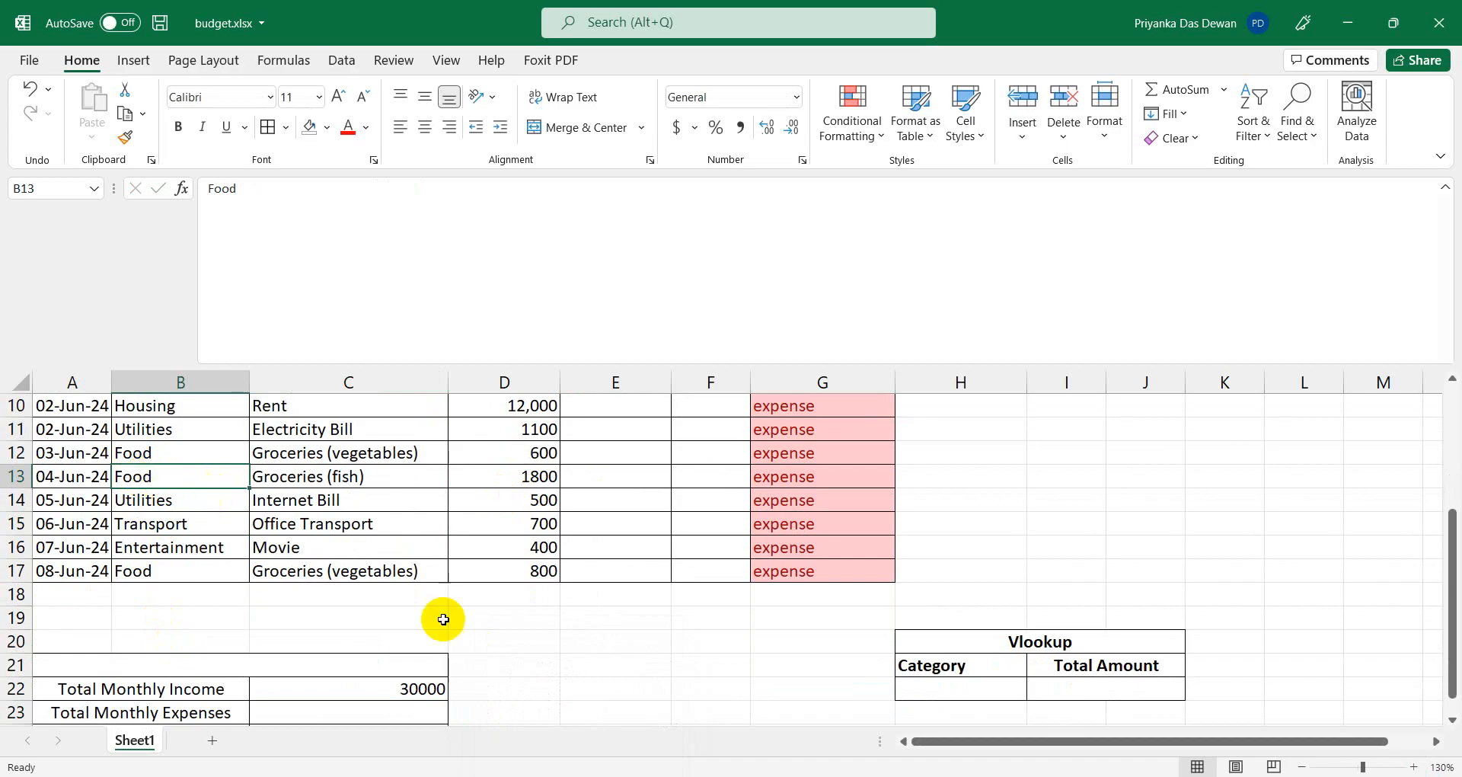
scroll(441, 617, up, 2)
click(497, 544)
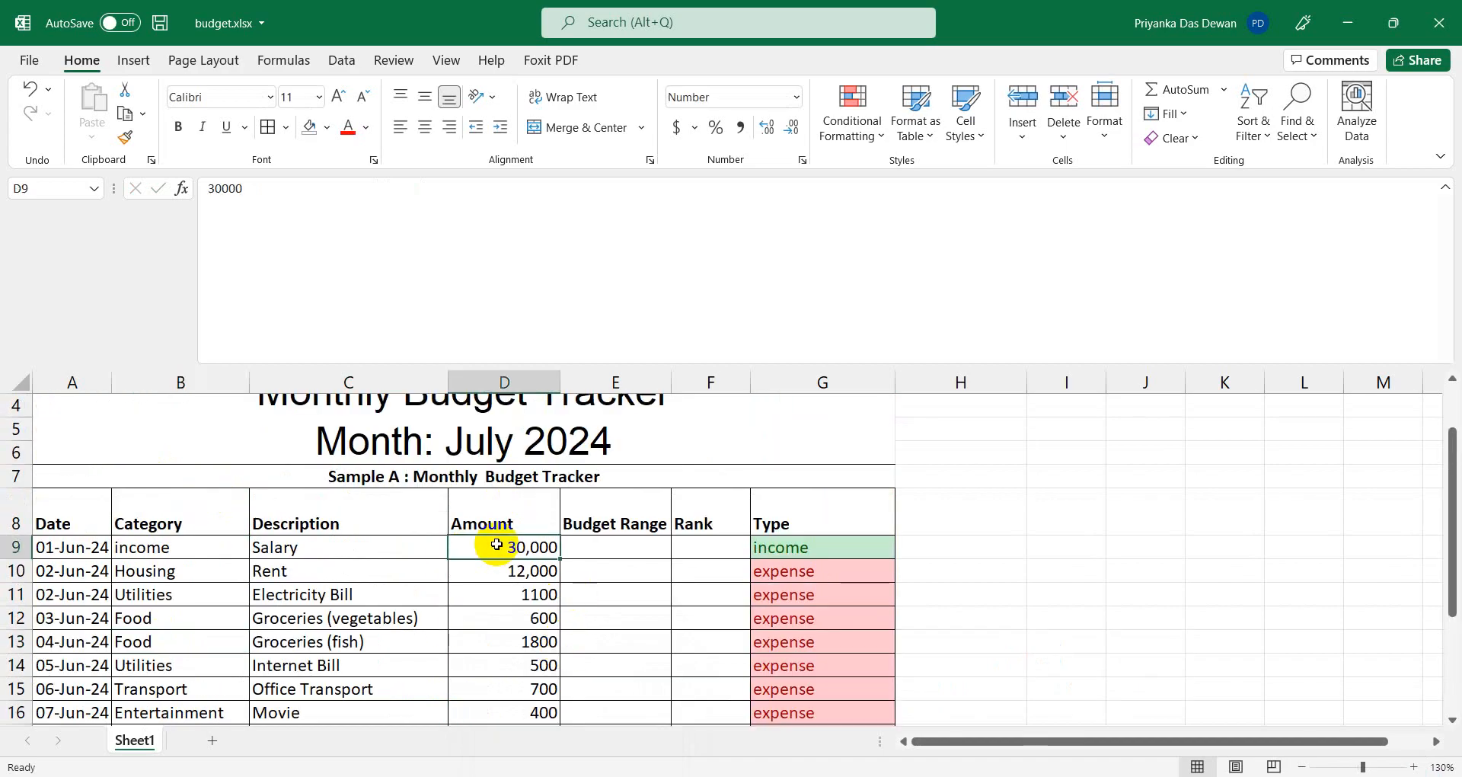
scroll(497, 544, down, 1)
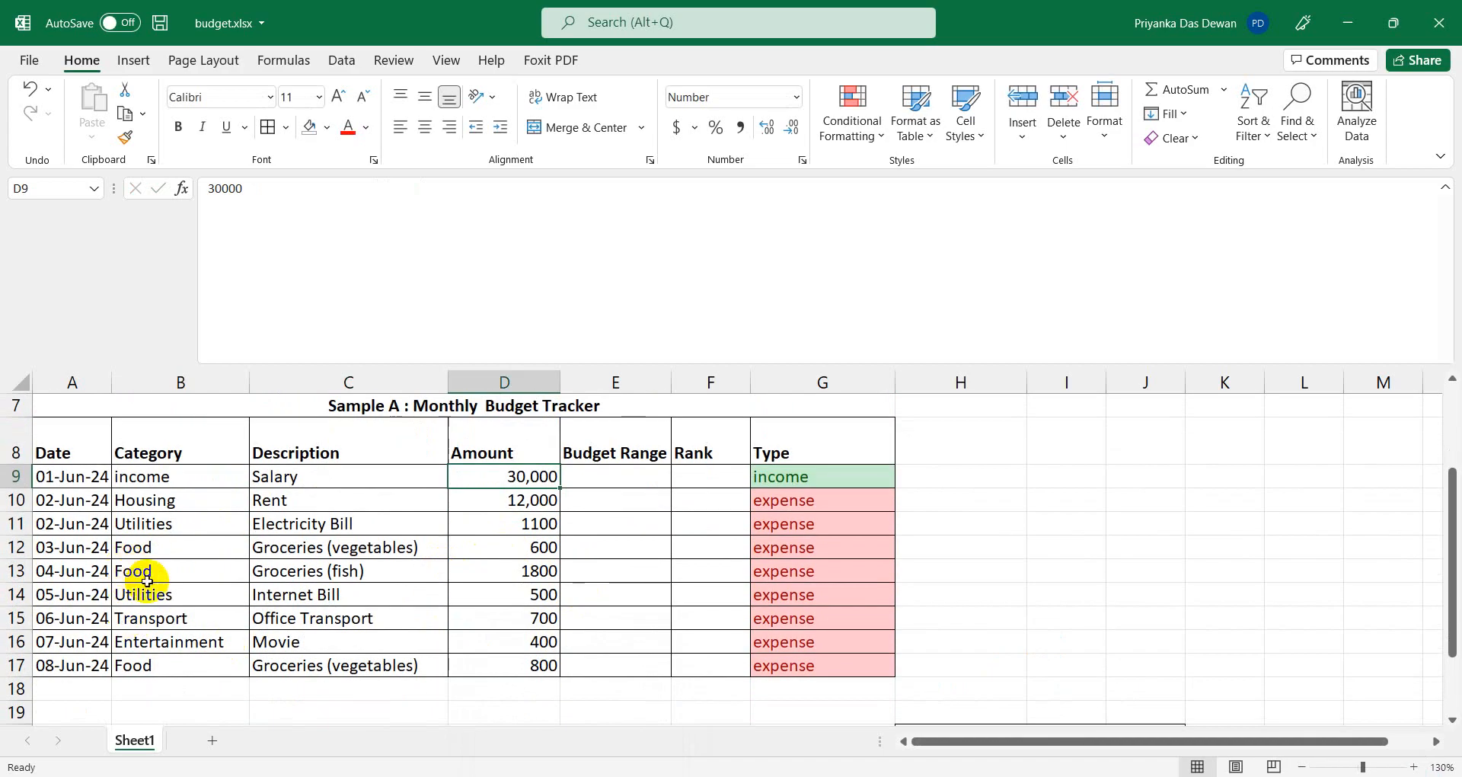
click(144, 573)
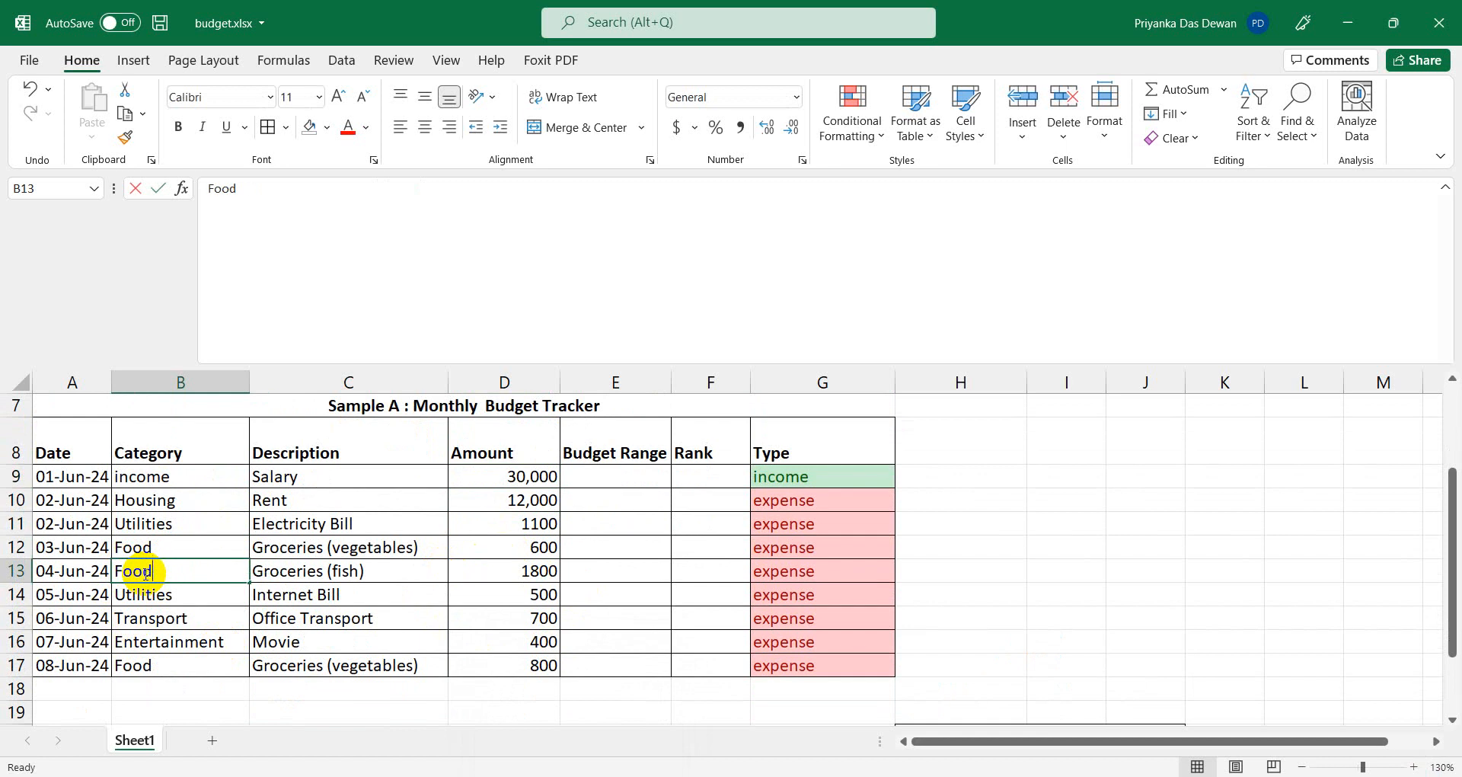
text(income)
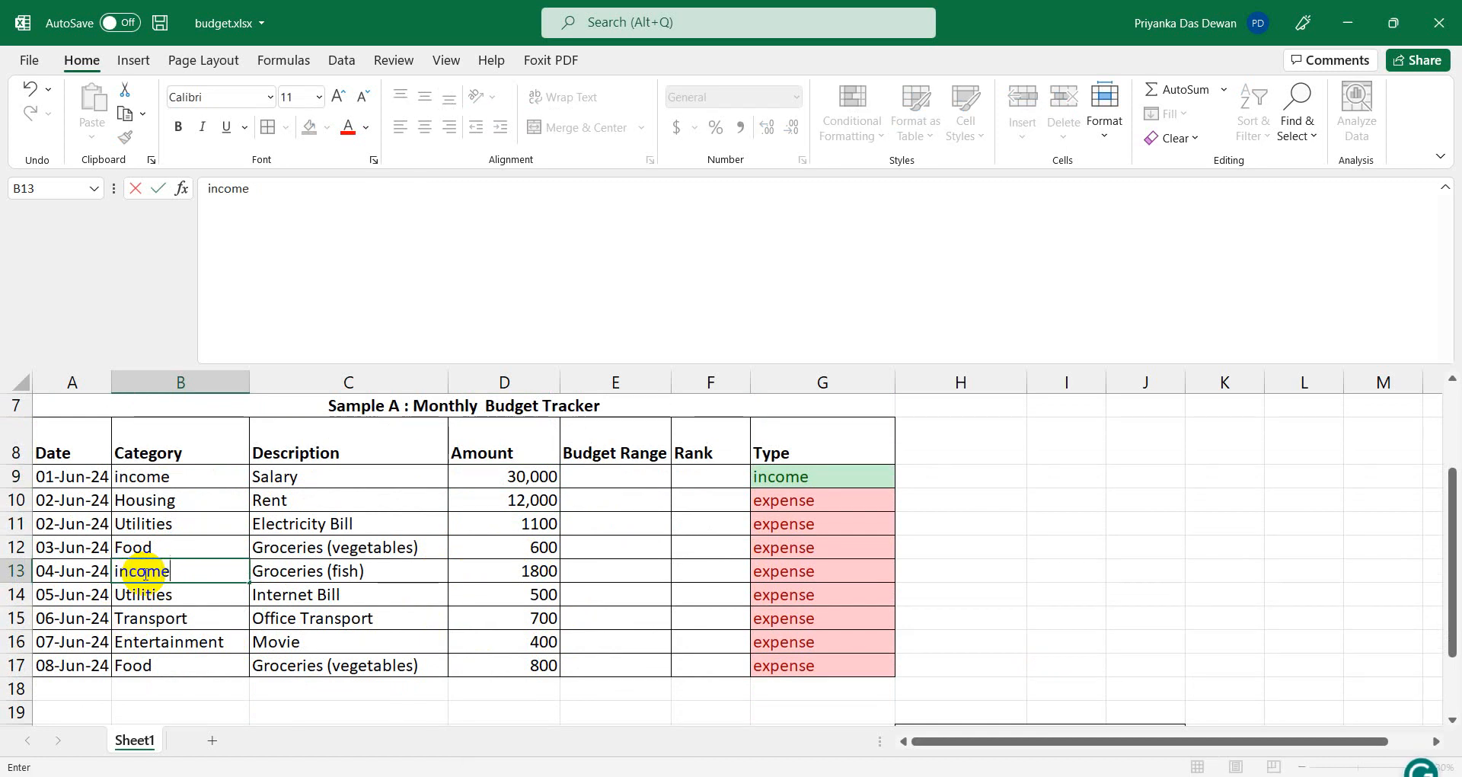
click(788, 575)
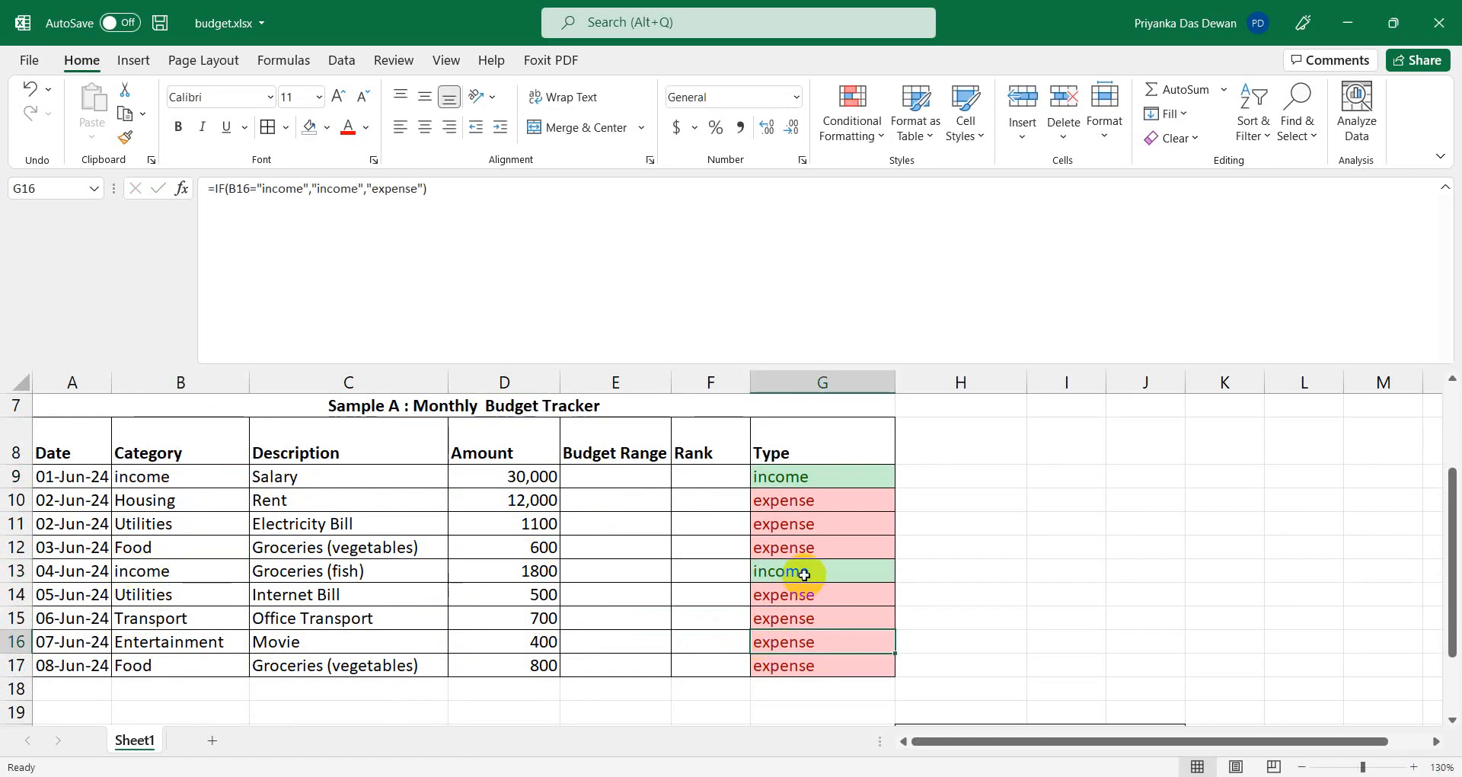
Check the Total Monthly Income formula in C22 against the Groceries (fish) amount in D13.
scroll(702, 597, down, 2)
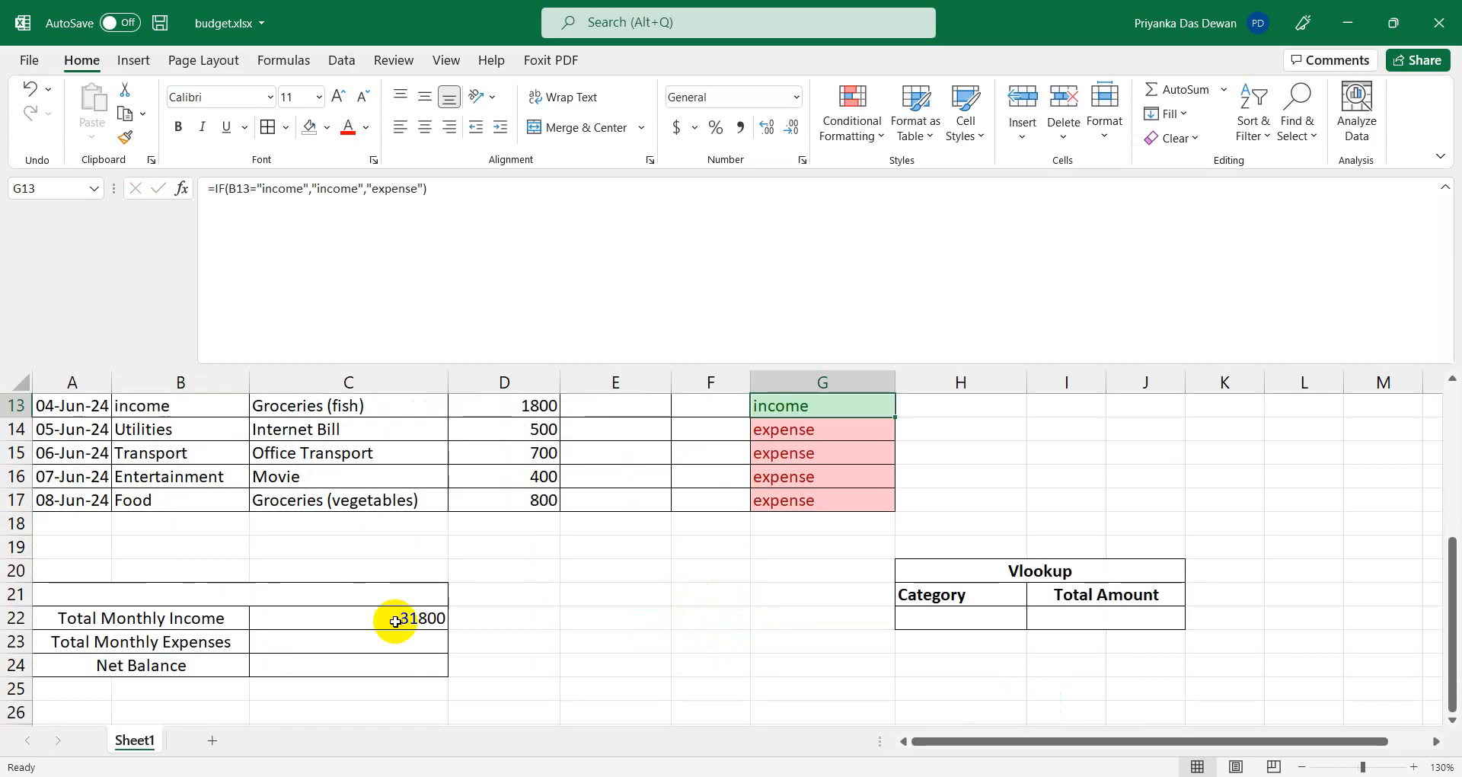
click(340, 611)
scroll(457, 530, up, 3)
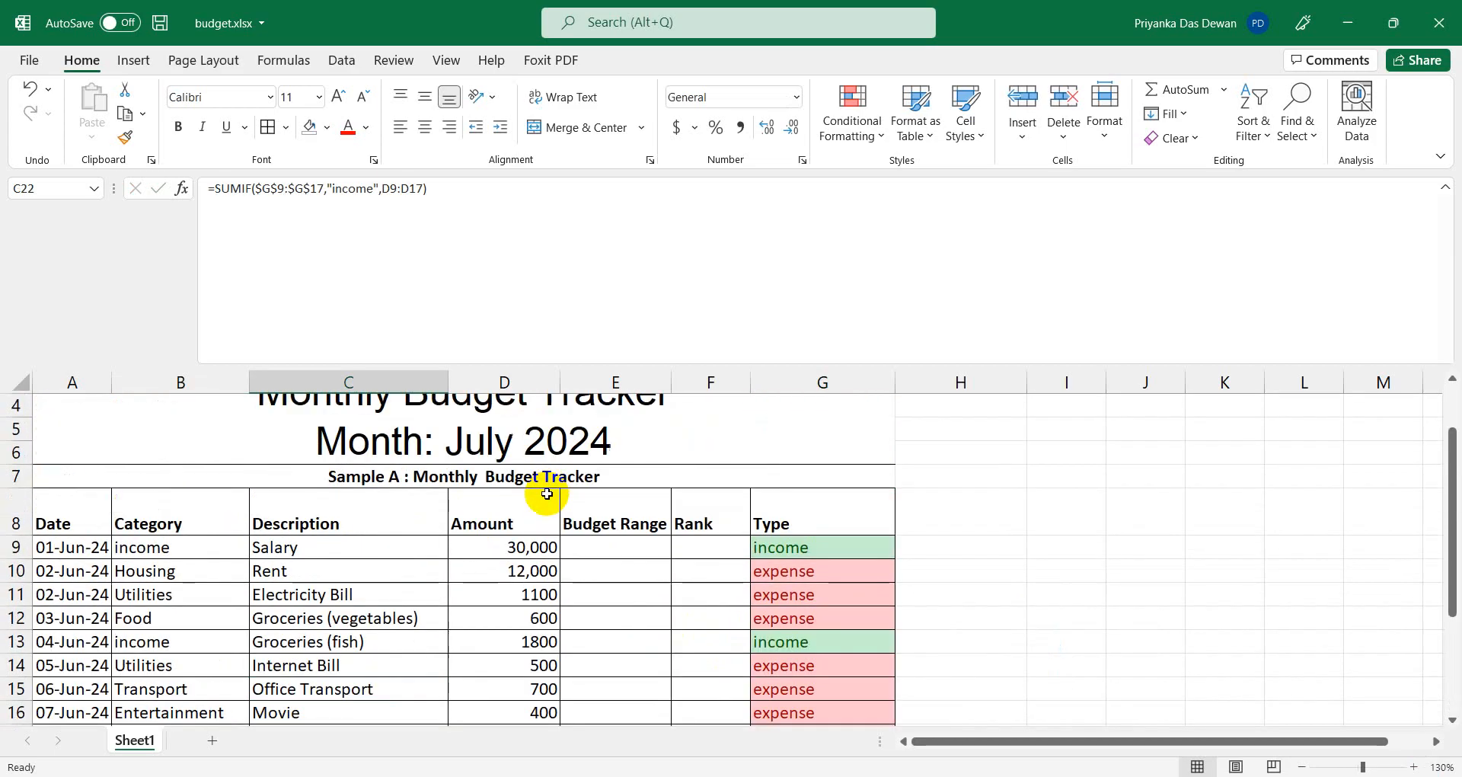
click(541, 641)
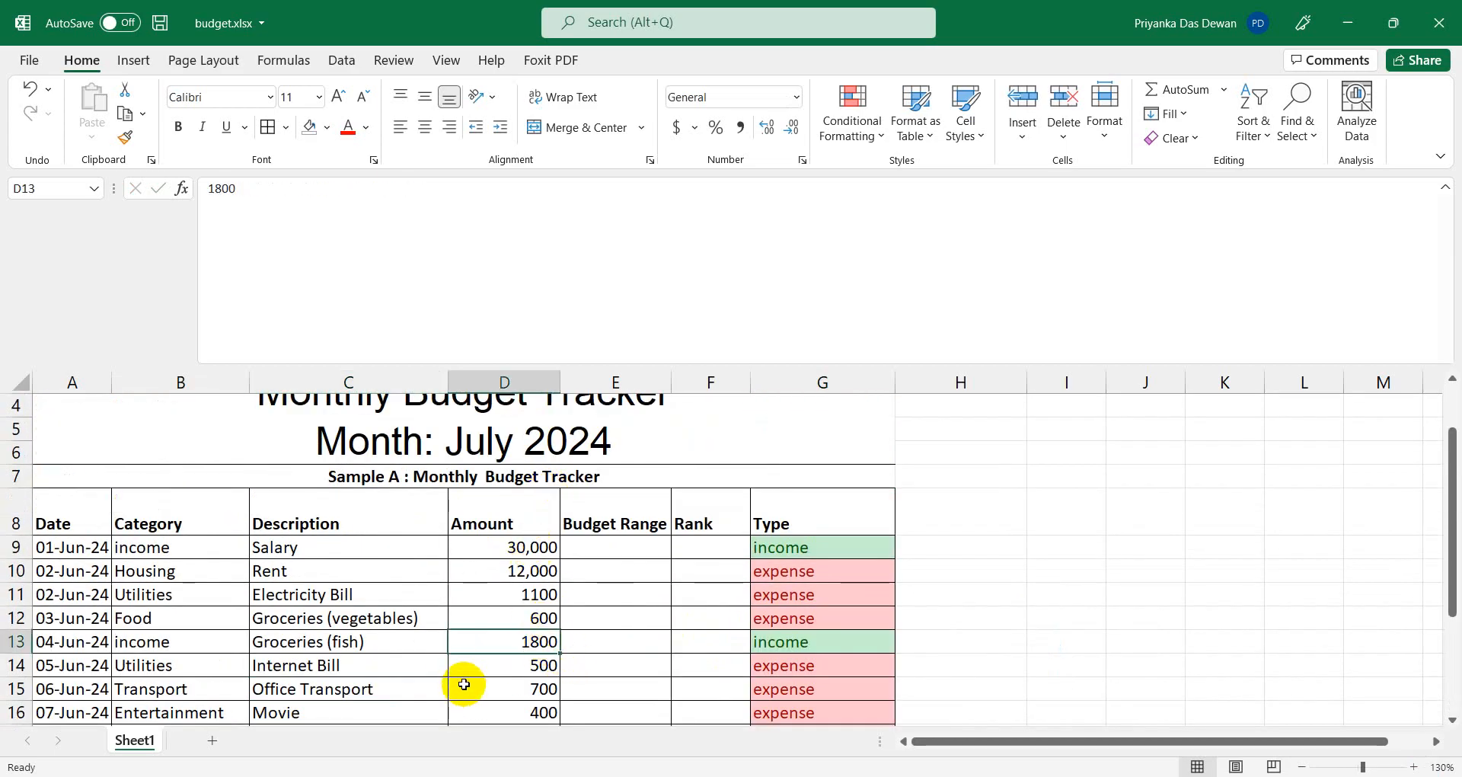
scroll(464, 610, down, 1)
scroll(336, 750, down, 1)
click(341, 686)
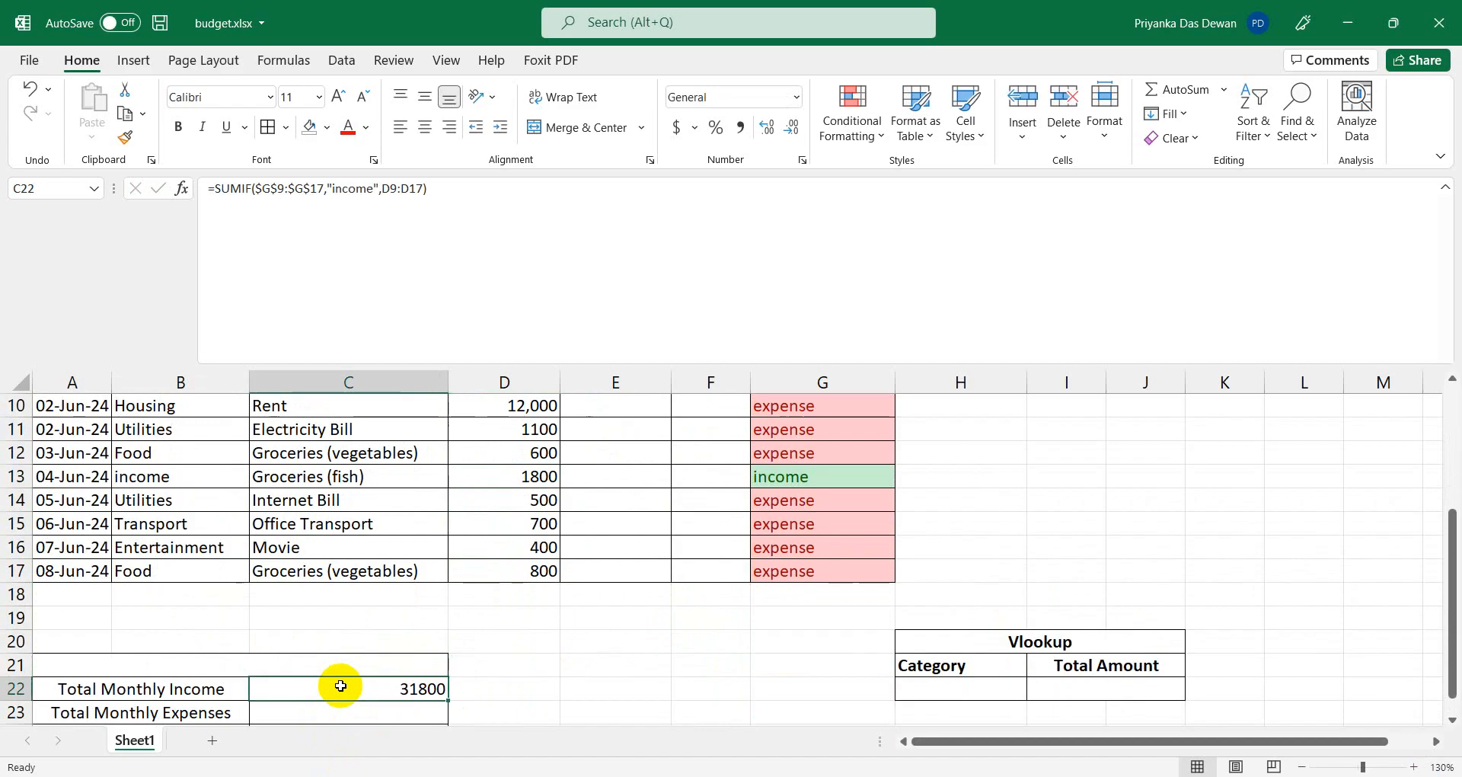
Restore the category in B13 to Food and check its type in G13 and the income total in C22.
click(156, 479)
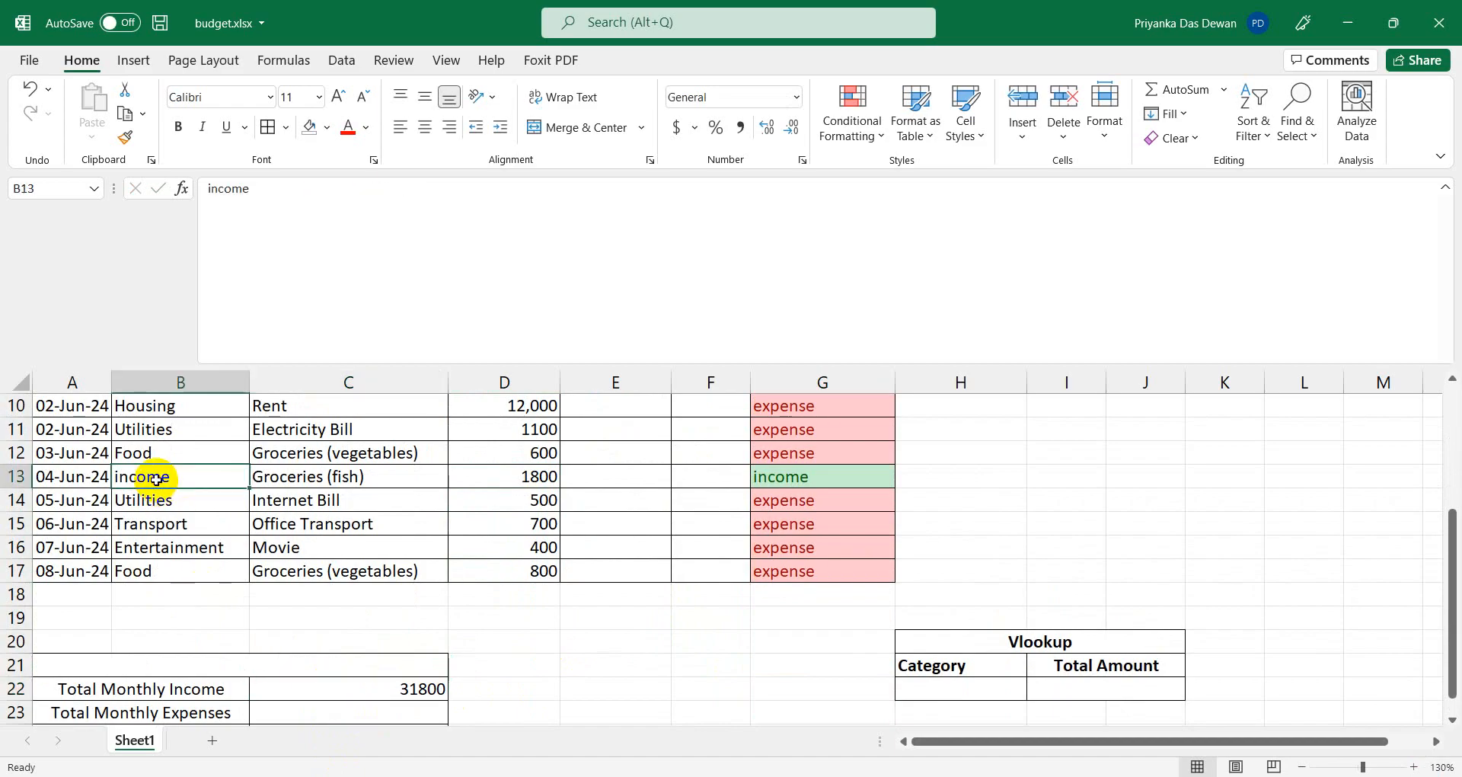
text(Food)
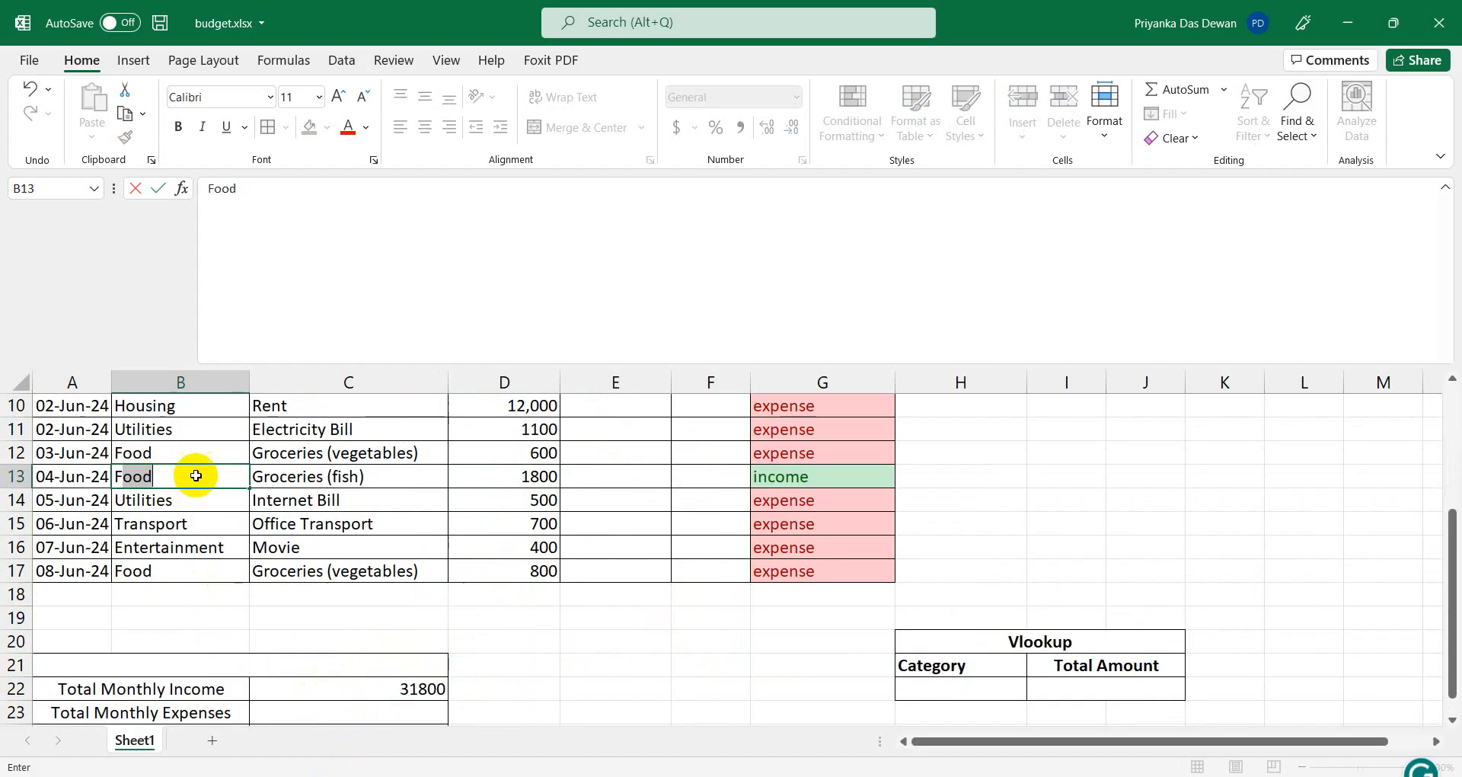
click(592, 546)
click(168, 481)
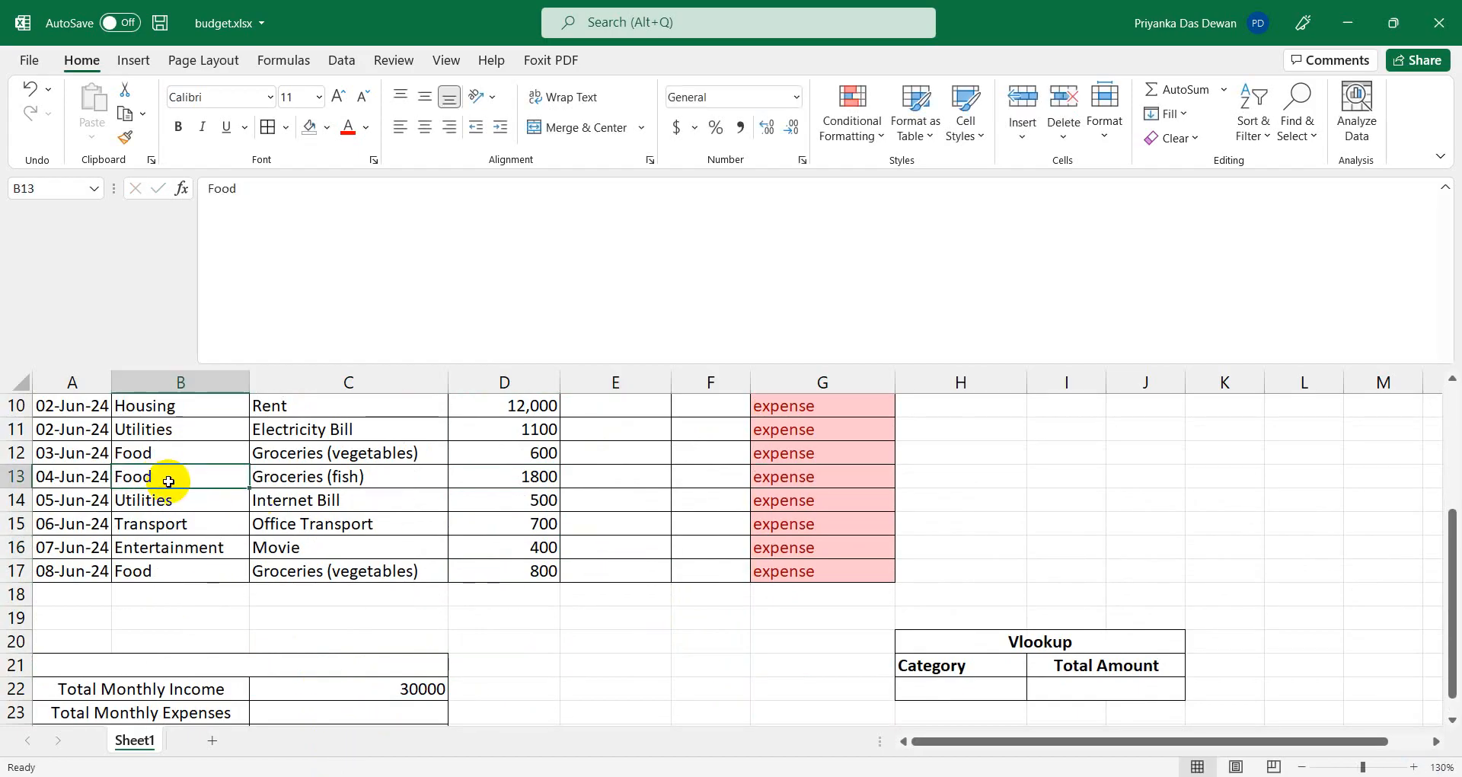
click(770, 478)
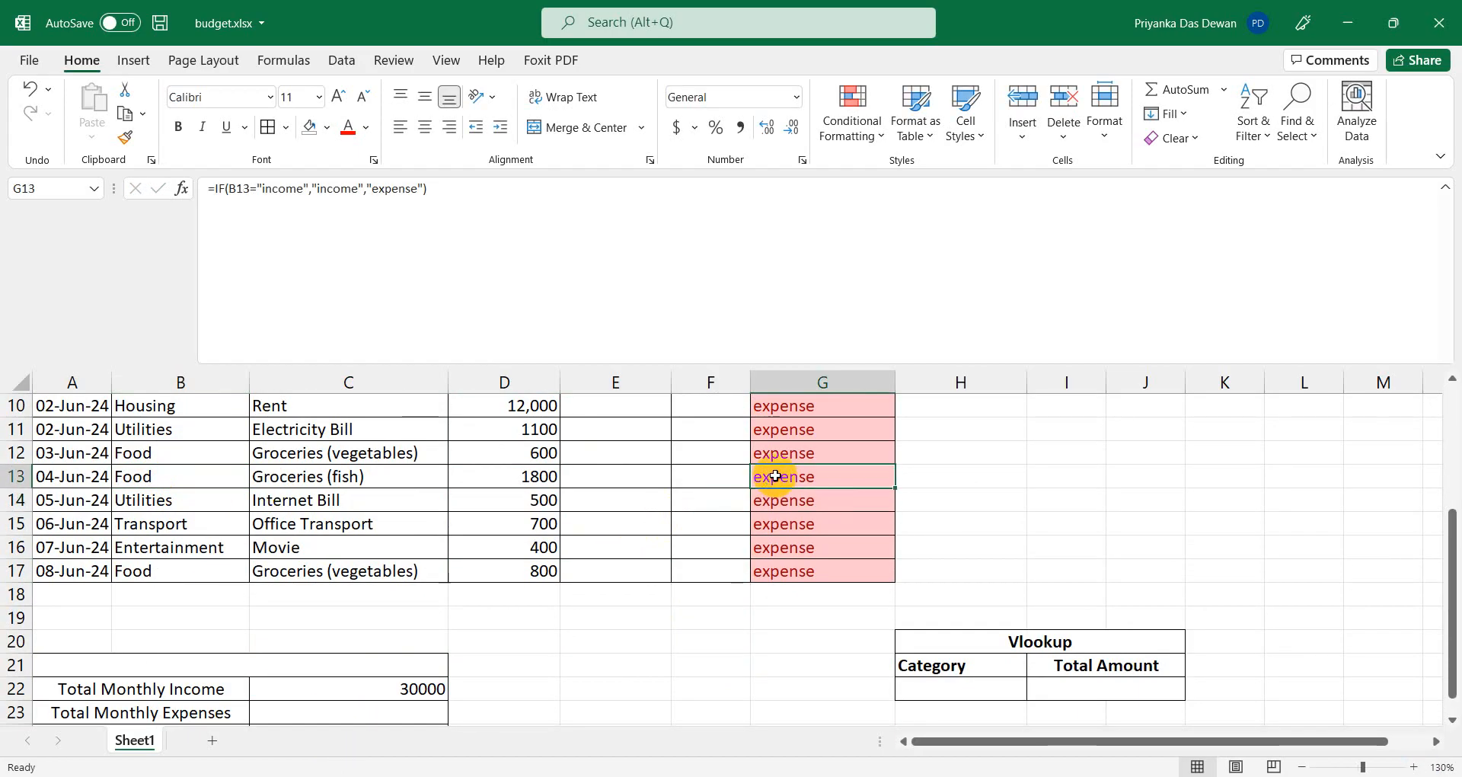
click(340, 690)
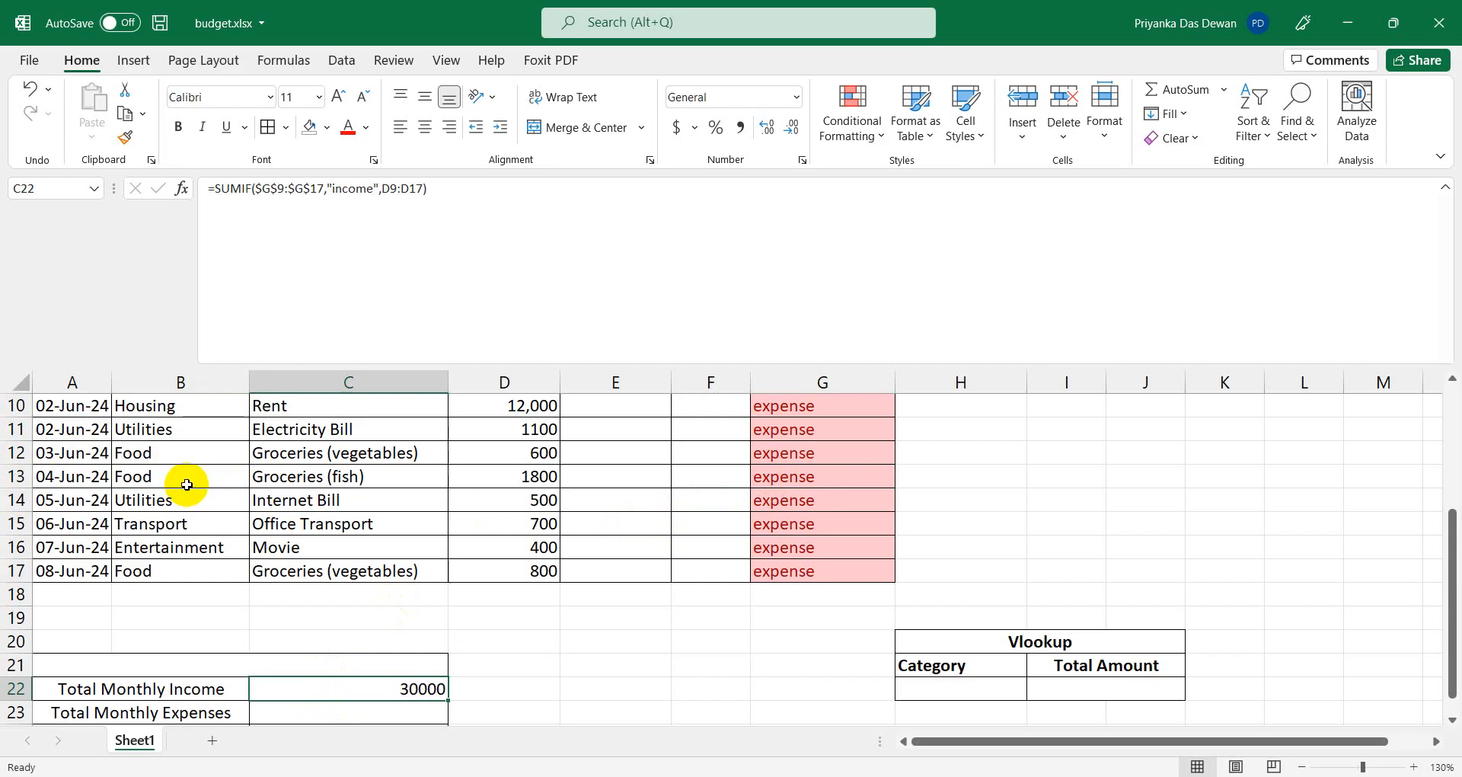
Start a SUMIF formula in C23, the cell beside the Total Monthly Expenses label.
scroll(183, 485, down, 1)
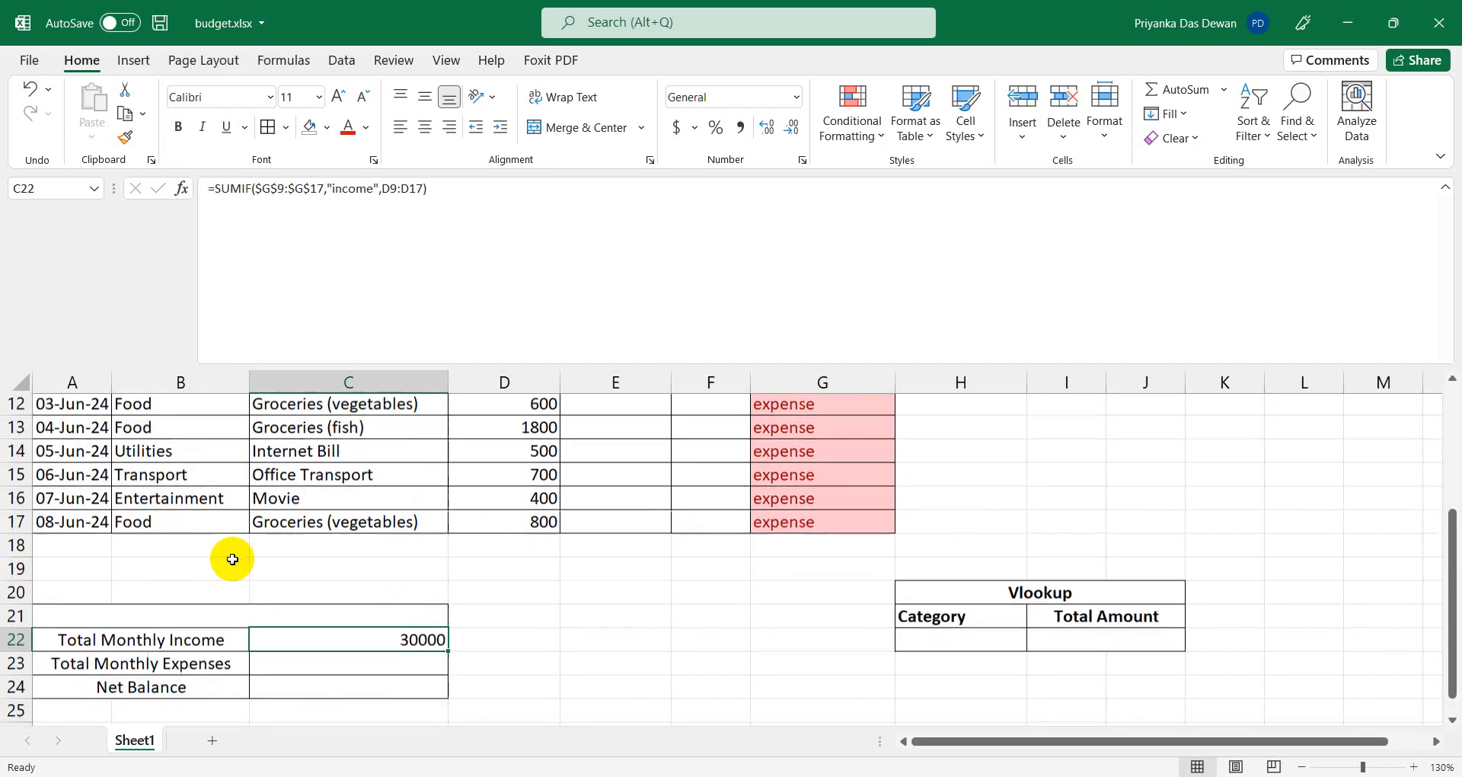
scroll(316, 558, up, 1)
scroll(327, 538, down, 1)
scroll(328, 537, down, 1)
click(300, 640)
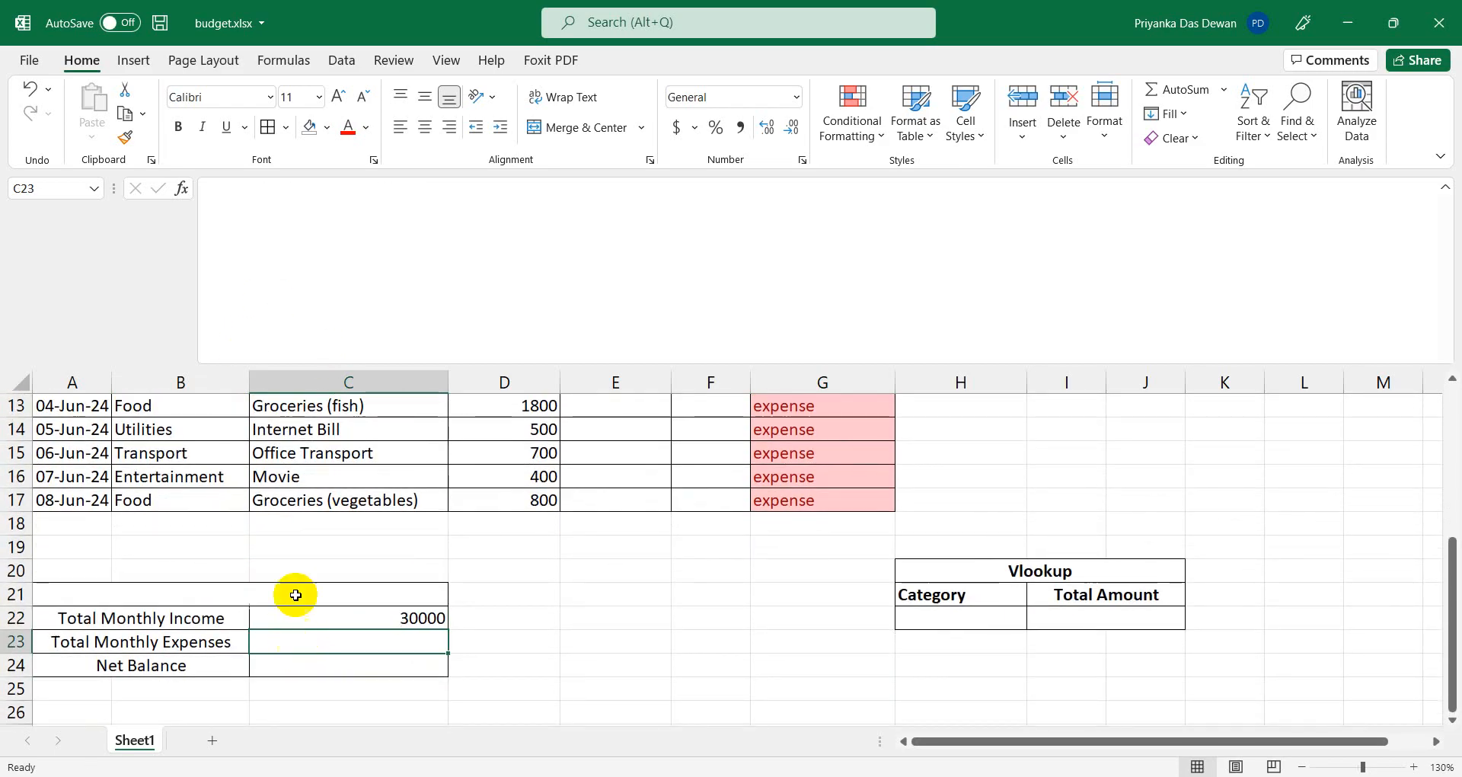
click(254, 260)
text(=s)
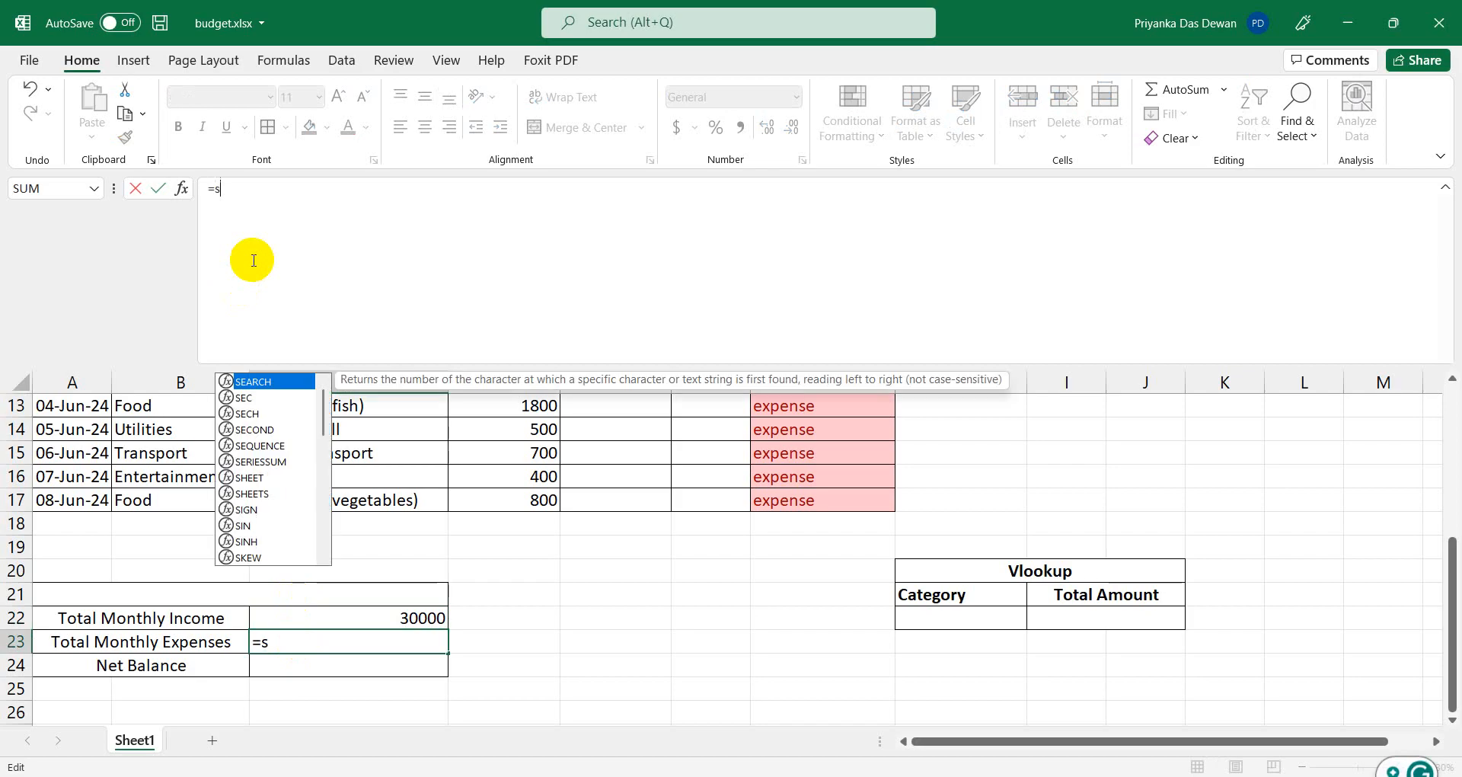
text(umif)
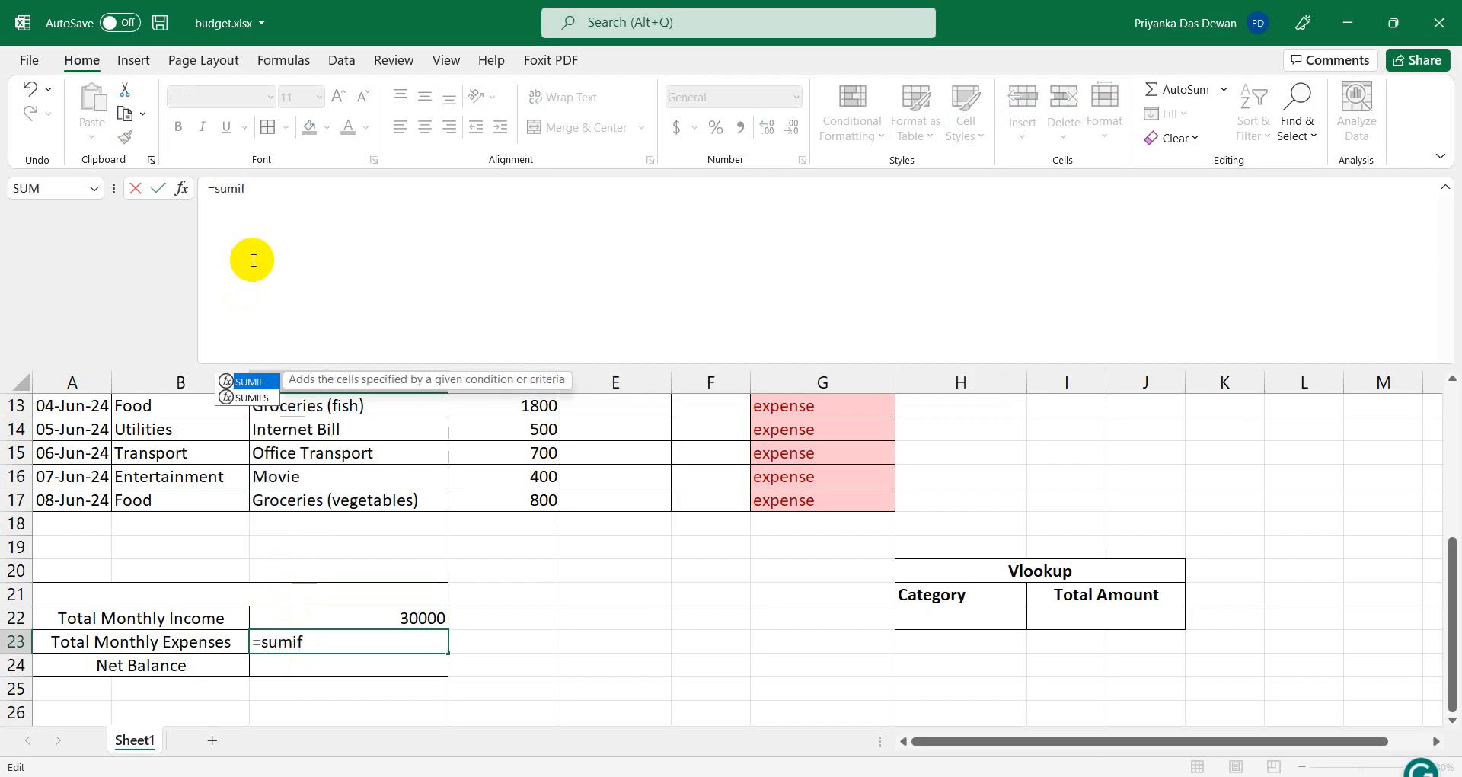
text(()
Set the SUMIF range in C23 to the Type cells as the absolute reference $G$9:$G$17.
scroll(448, 524, up, 2)
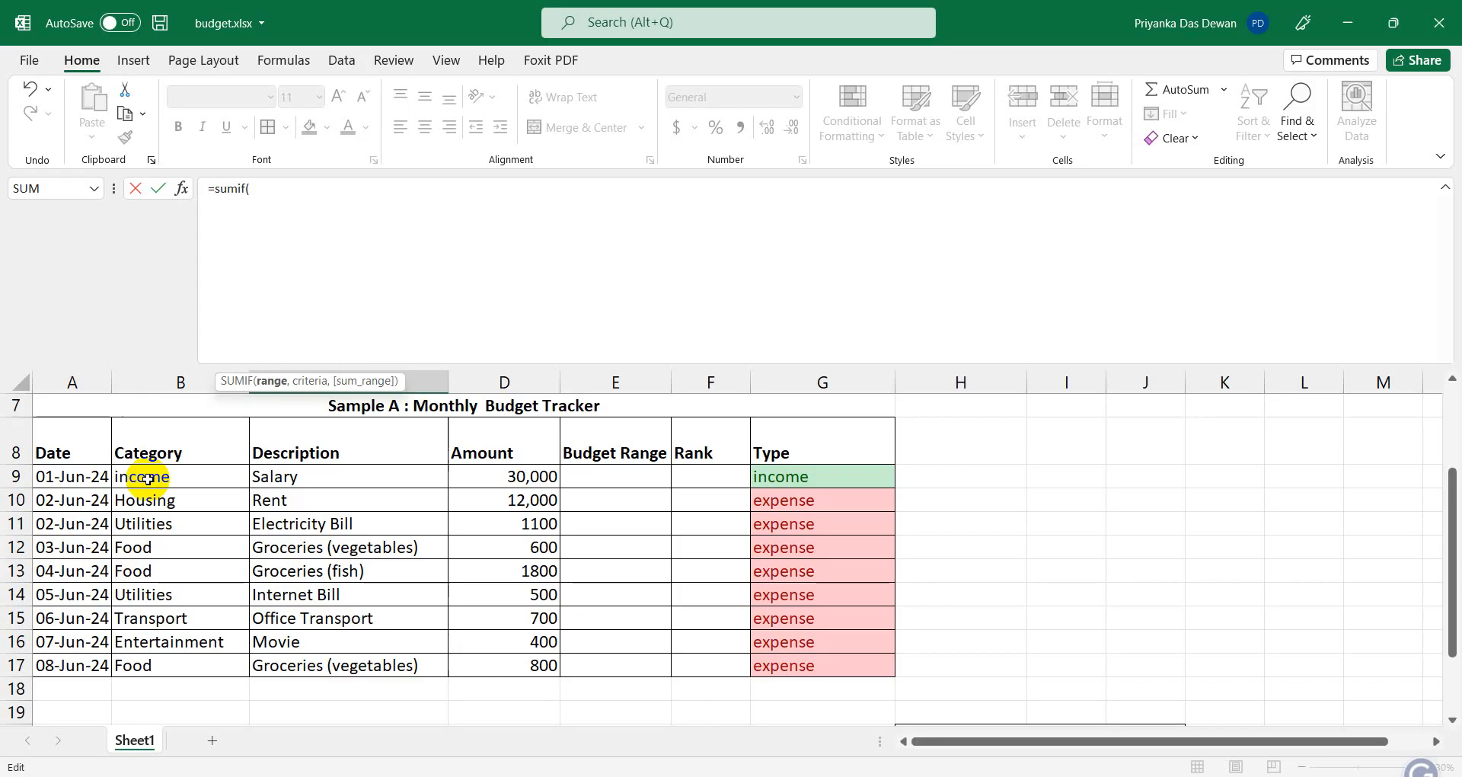
click(807, 481)
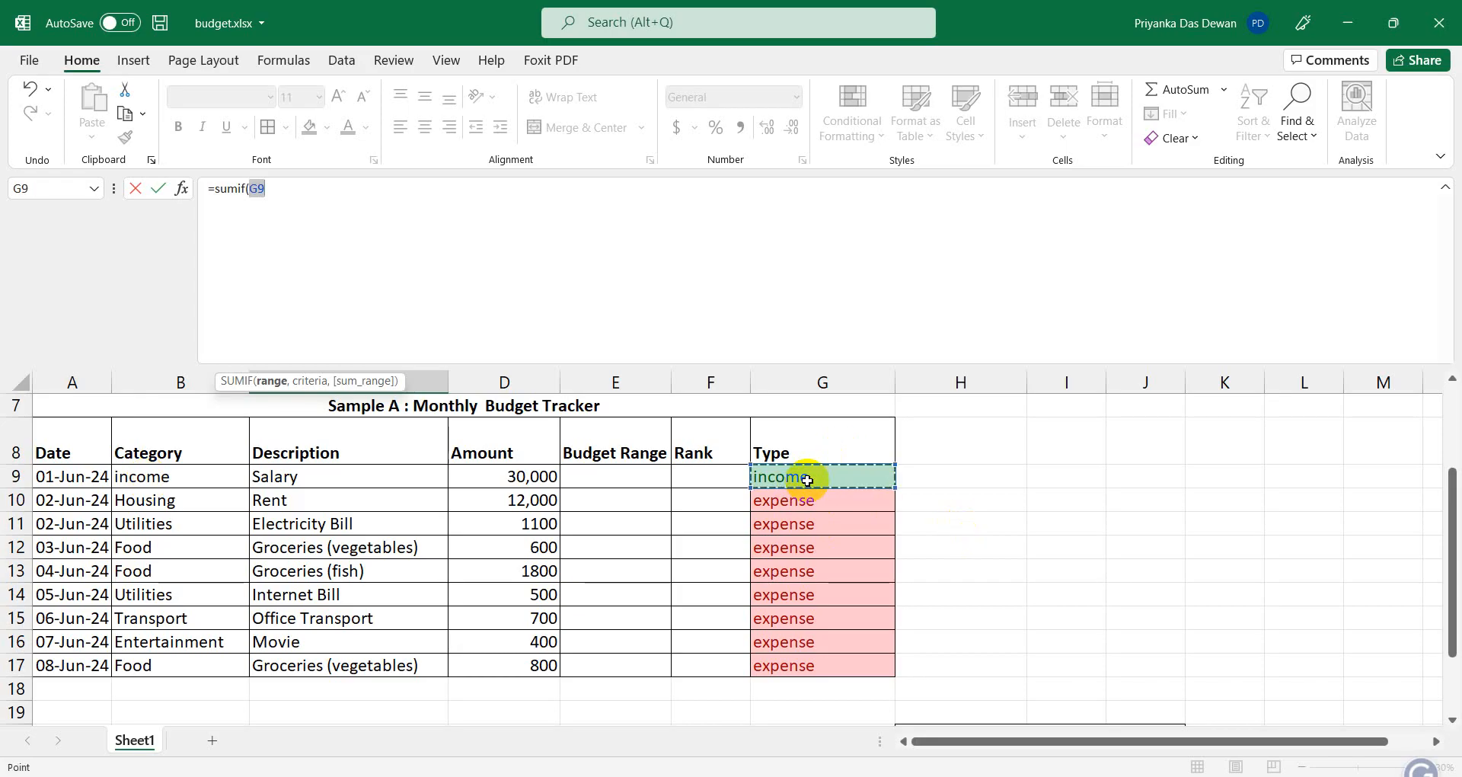
key(shift+Down)
key(shift+Down)
key(shift+Down)
key(shift+Down)
key(shift+Down)
key(shift+Down)
key(shift+Down)
key(shift+Down)
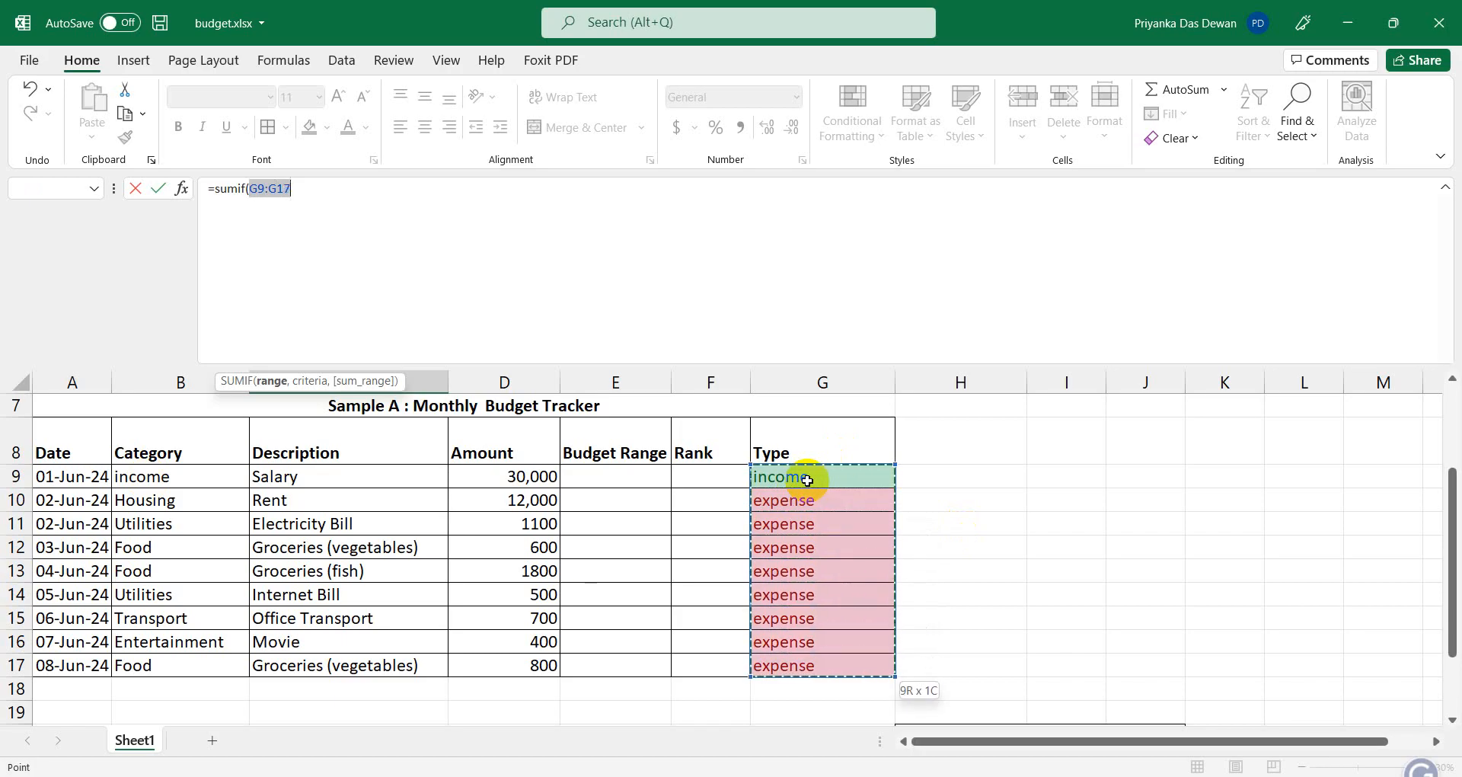
scroll(807, 481, down, 3)
key(F4)
click(403, 205)
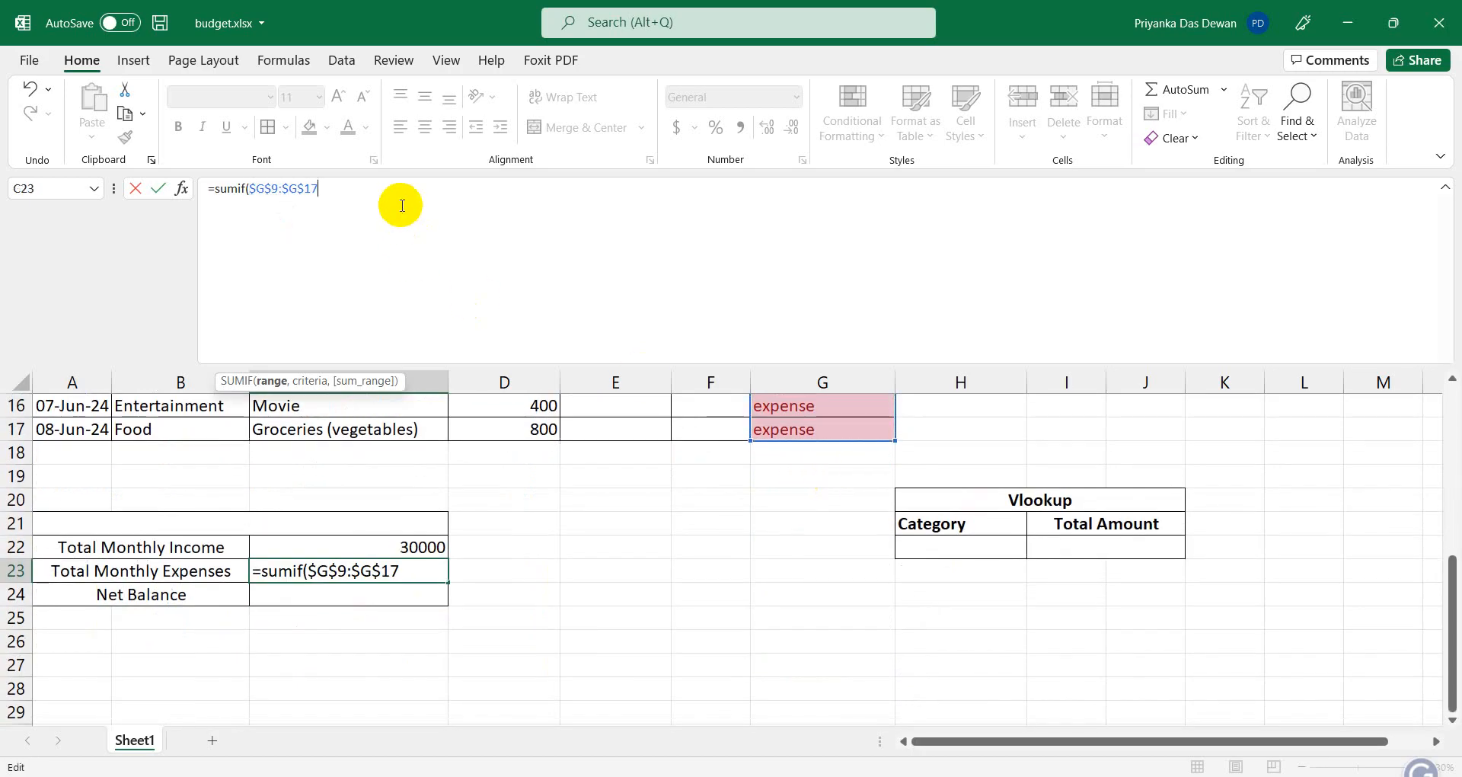
Add "expense" as the SUMIF criteria in C23, followed by a comma for the sum range.
text(,)
scroll(717, 600, up, 4)
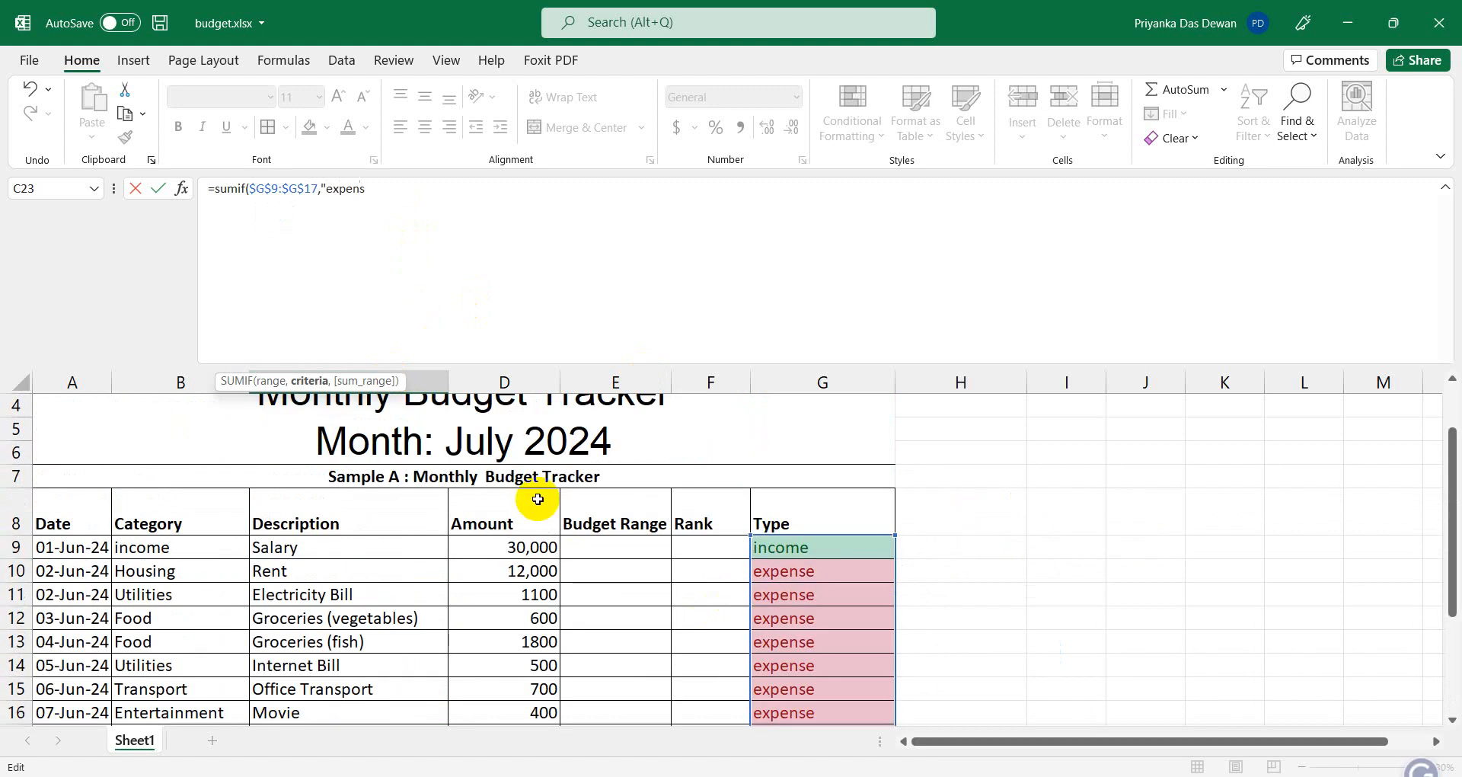
text("expense",)
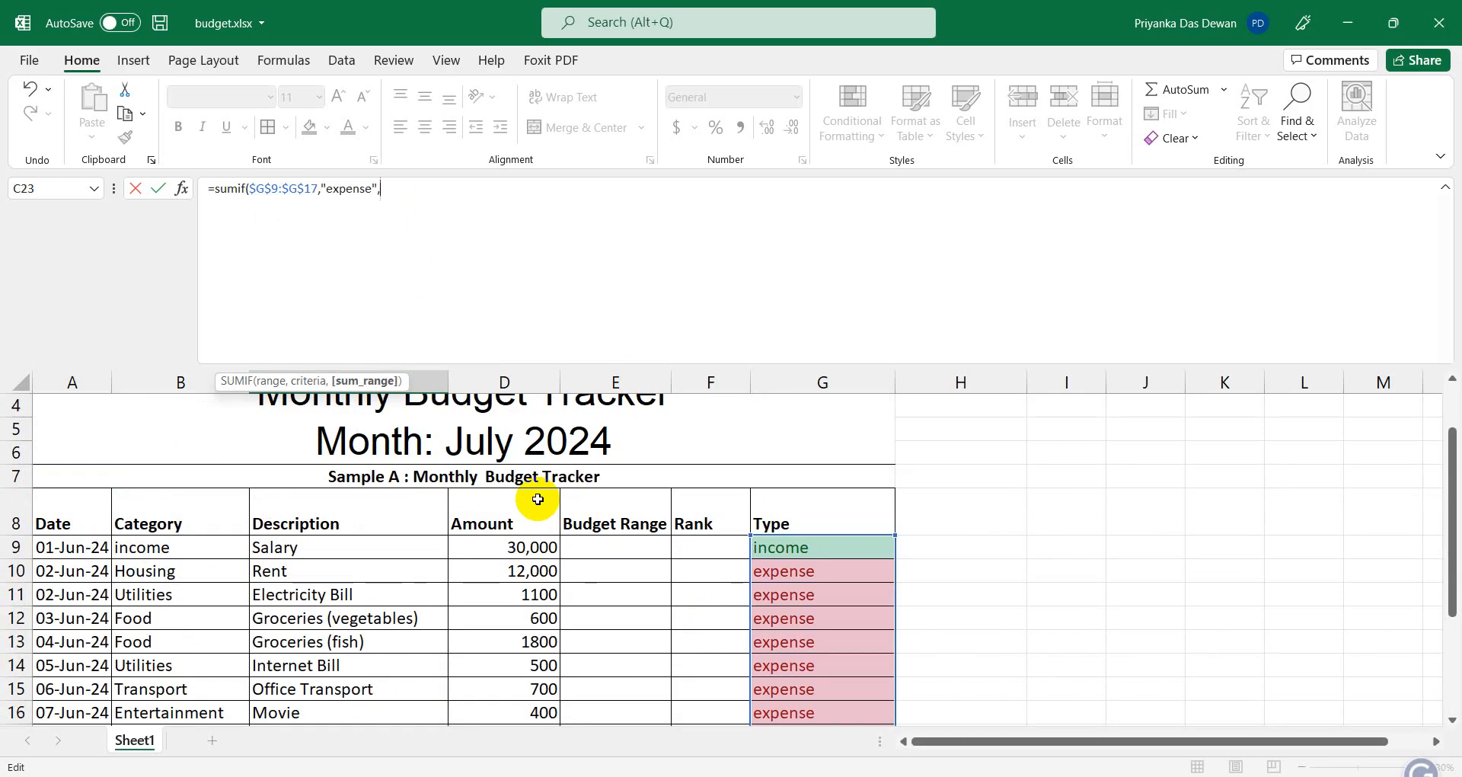
Set the SUMIF sum range in C23 to the amounts D9:D17, then close and enter the formula.
click(518, 547)
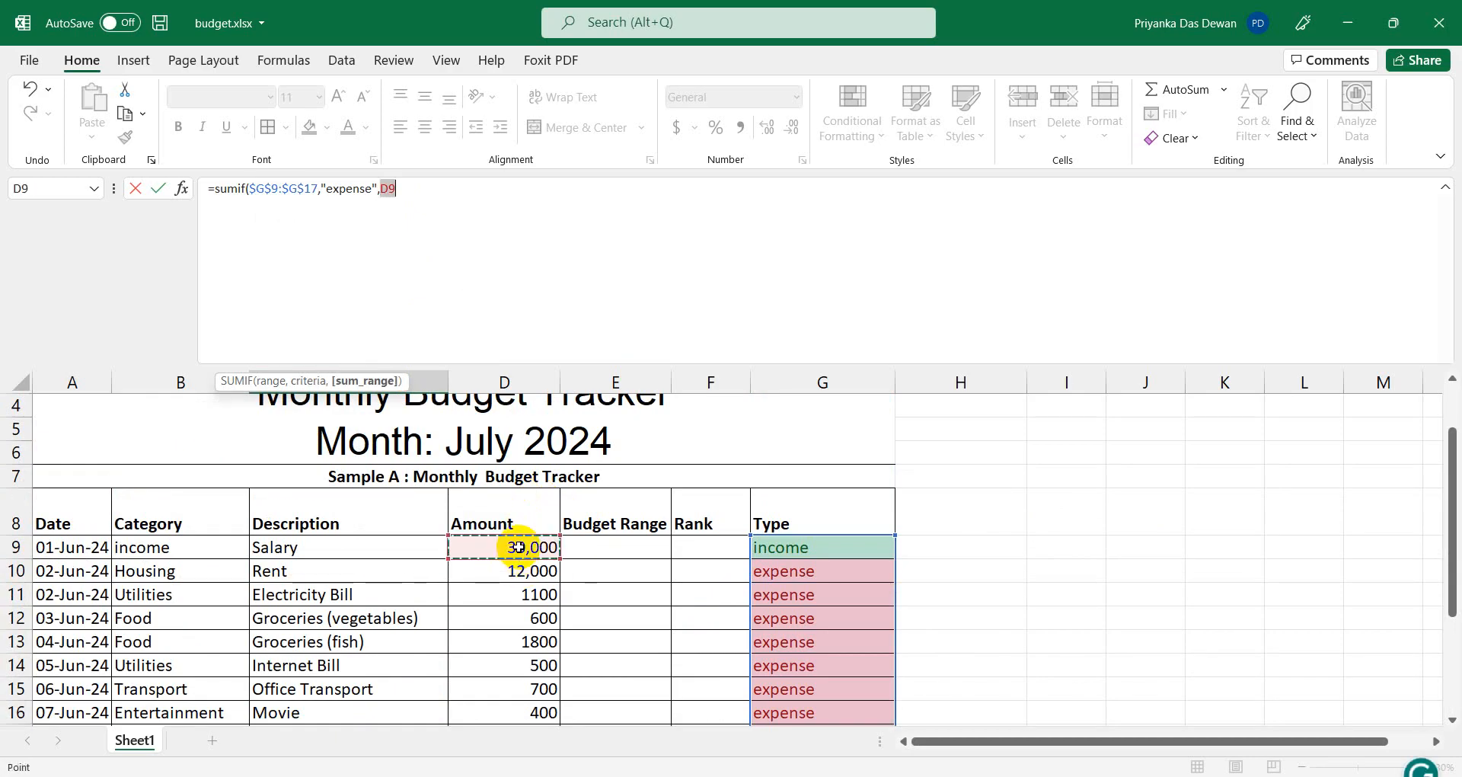
drag(519, 547, 526, 712)
key(shift+Down)
key(shift+Down)
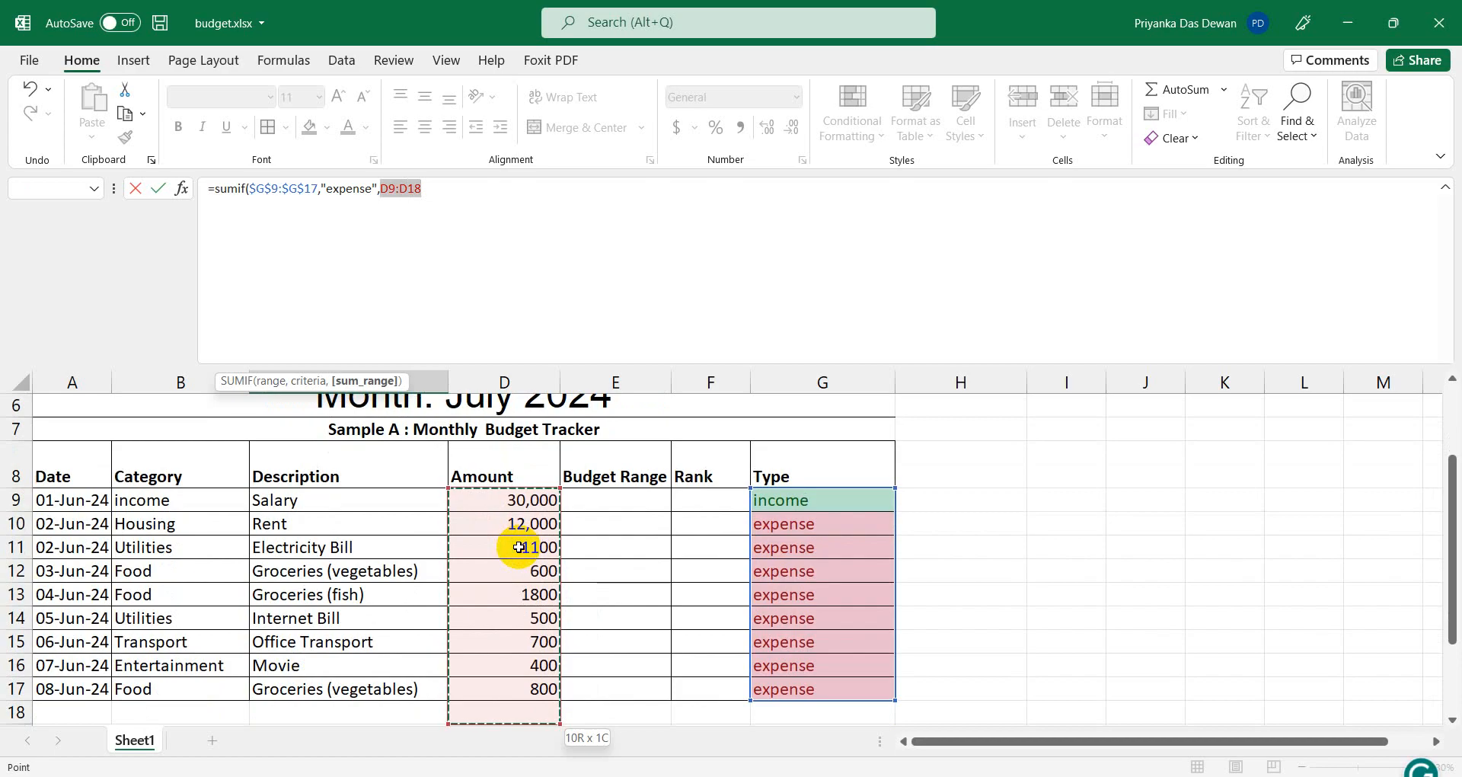
key(shift+Up)
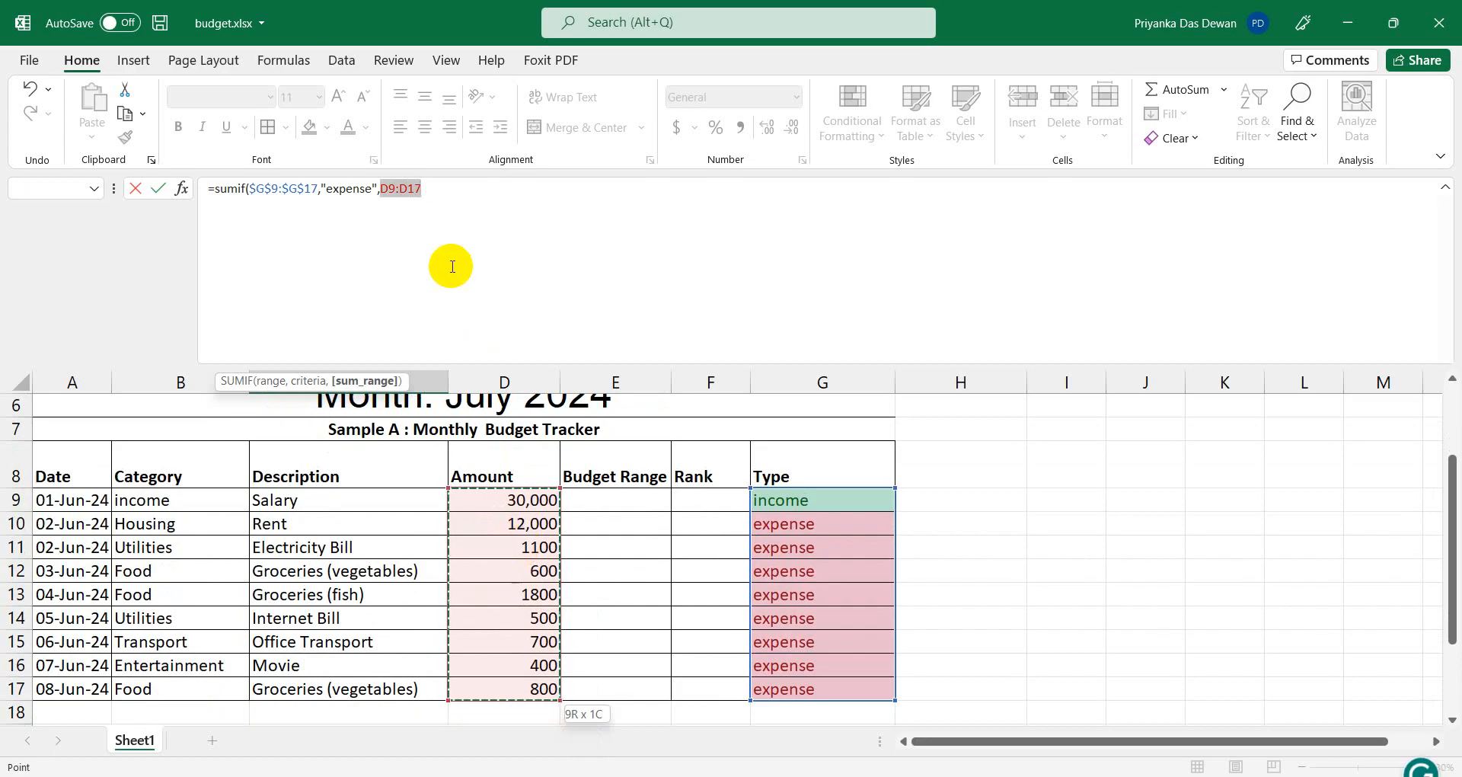
click(456, 189)
text())
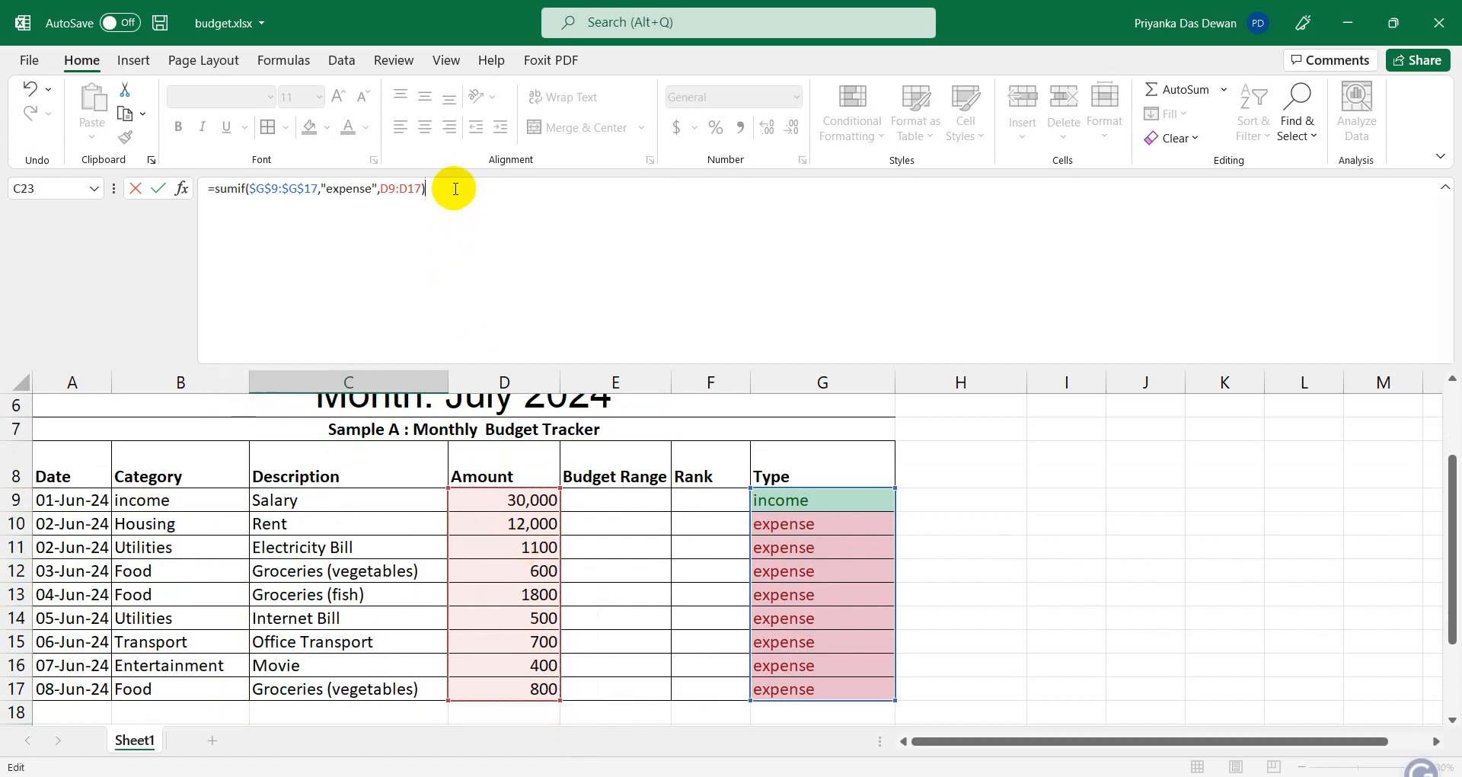
key(Return)
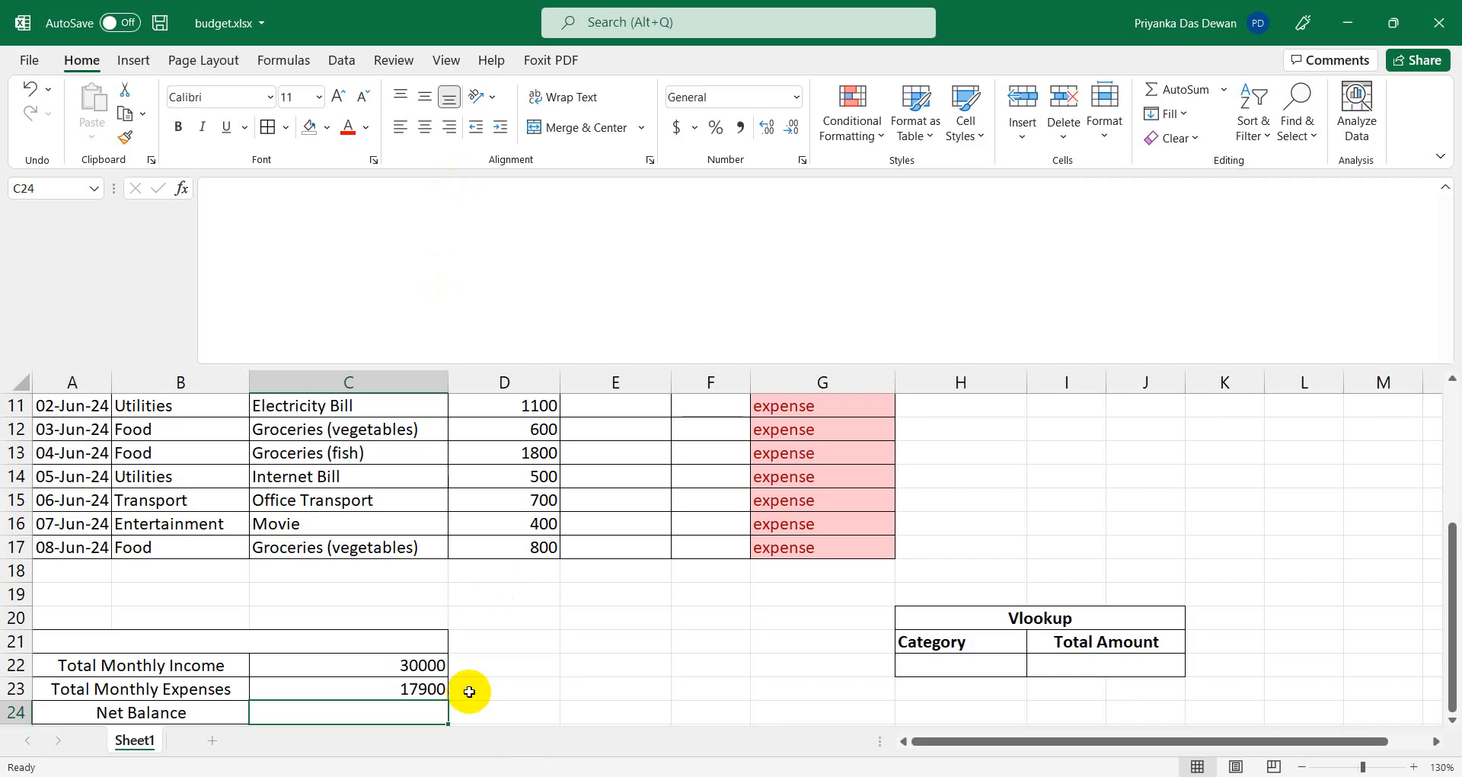
Calculate the Net Balance in C24 by subtracting total expenses from total income with =C22-C23.
scroll(474, 688, up, 1)
scroll(427, 664, down, 3)
click(392, 521)
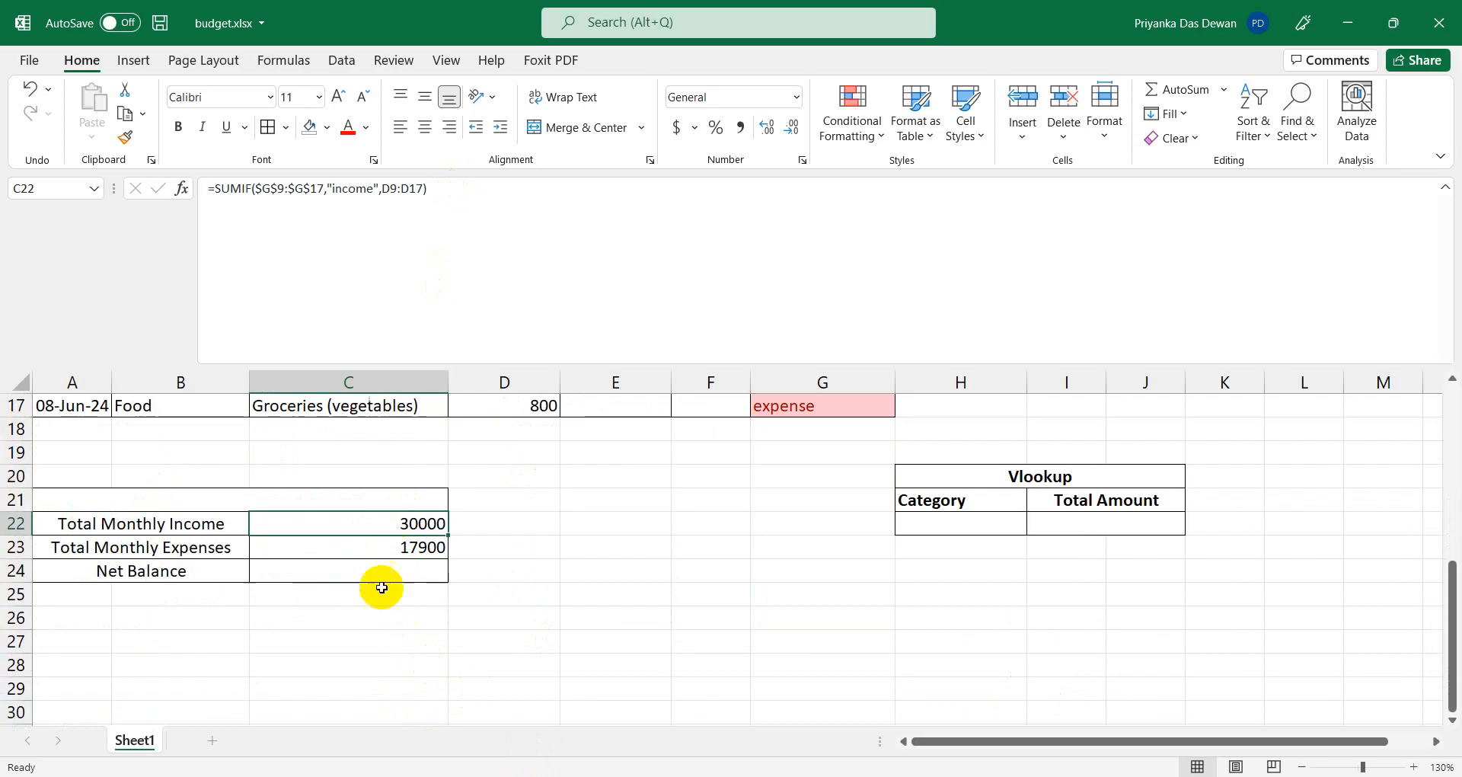
click(383, 572)
click(260, 238)
text(=)
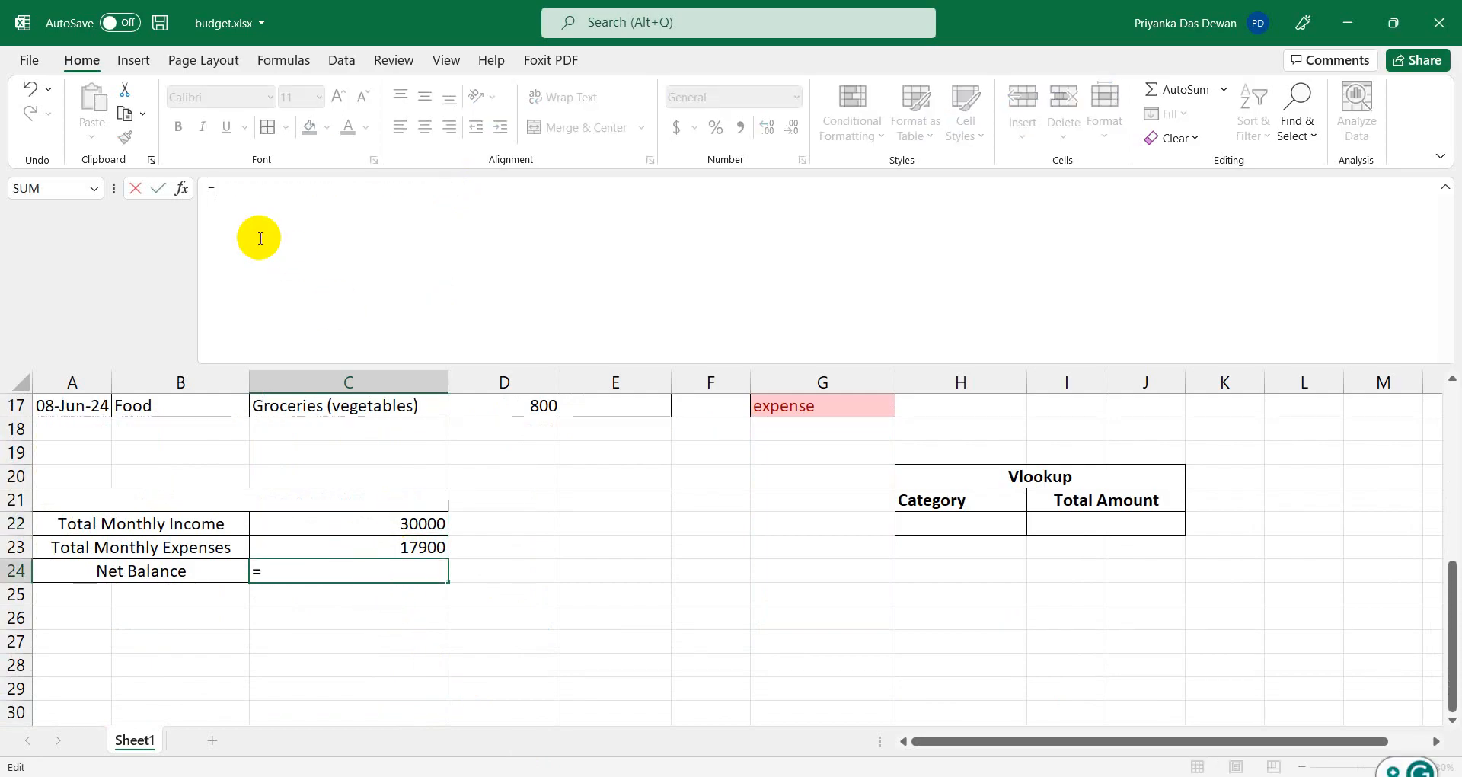
click(353, 520)
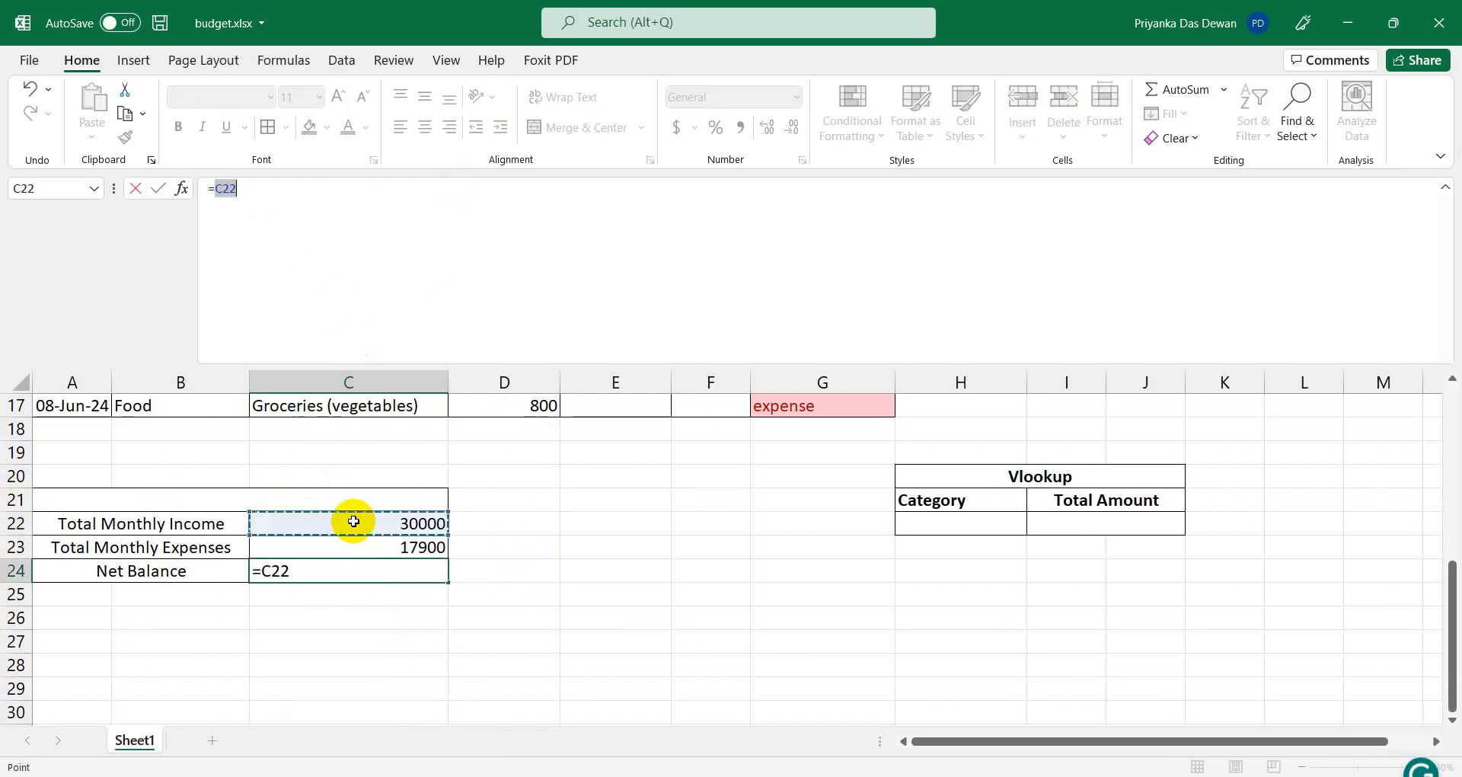
click(274, 197)
text(-)
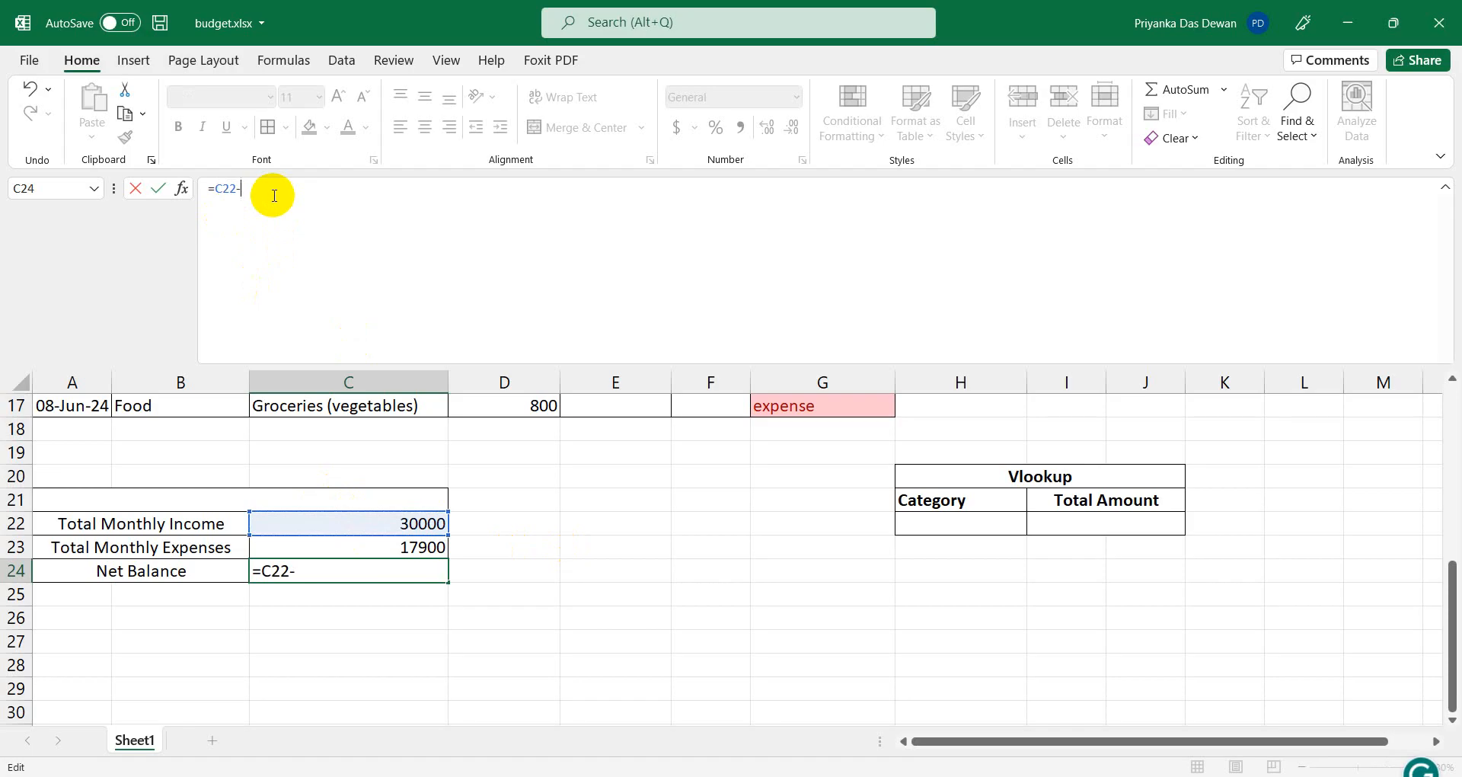
click(384, 542)
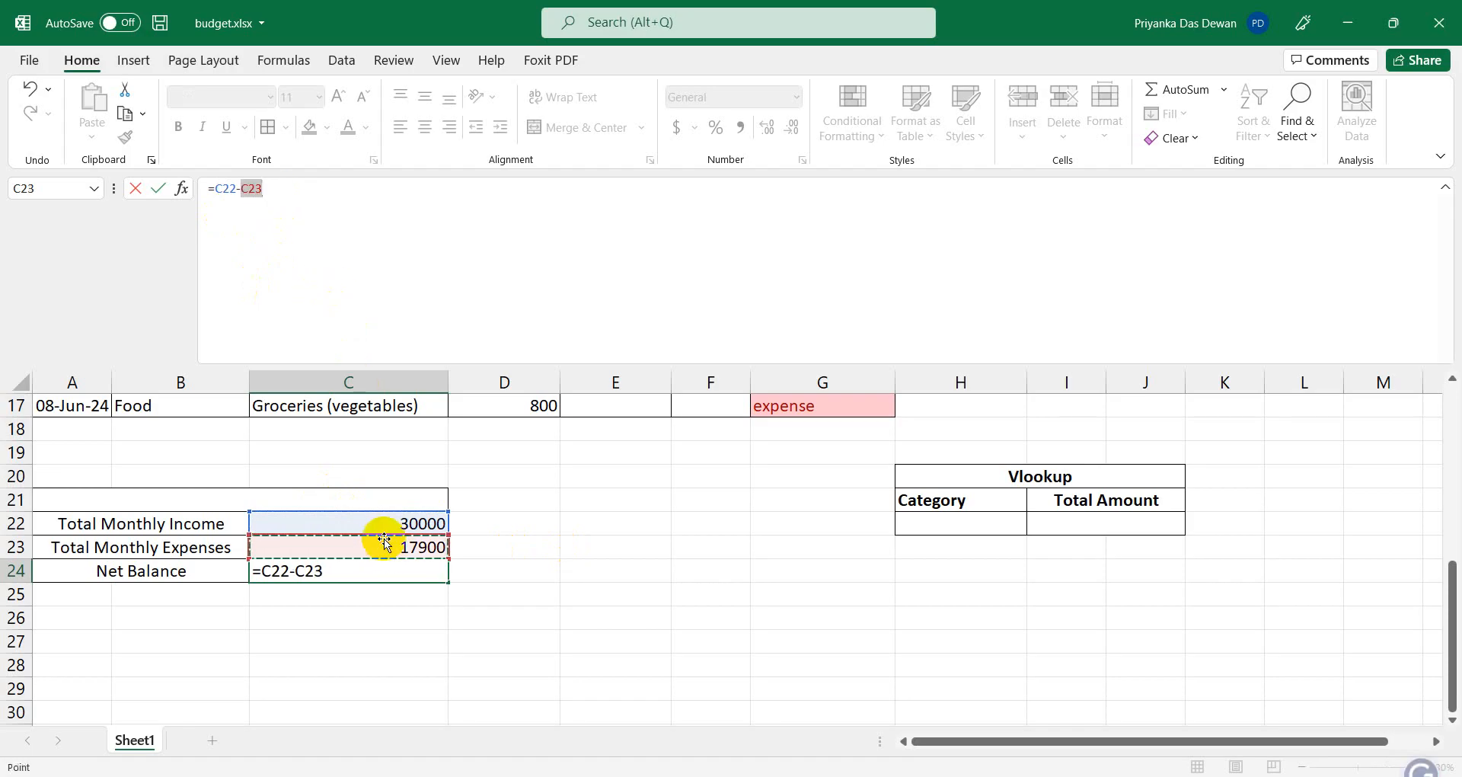
key(Return)
click(652, 692)
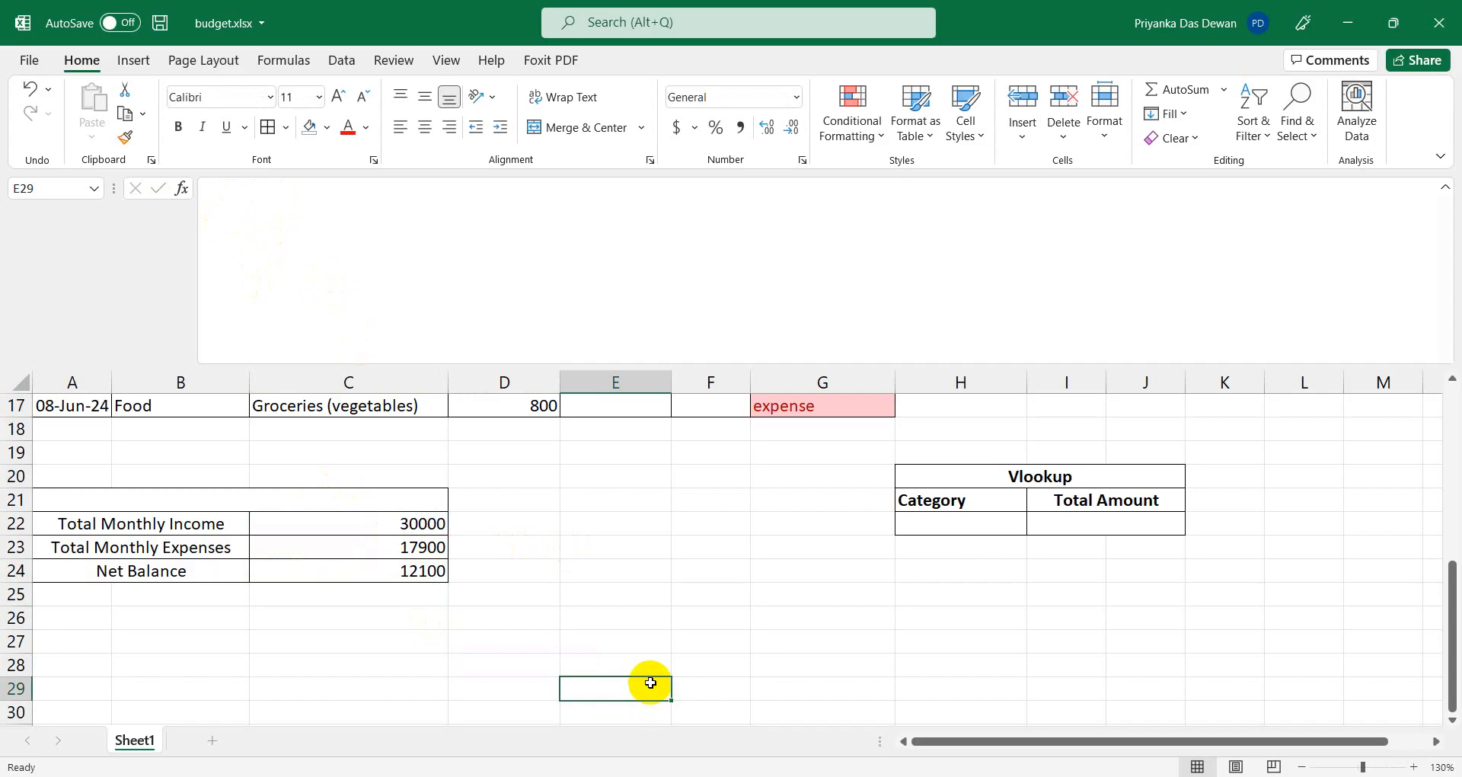
Fill the whole Category column B and Type column G with the blue theme colour.
scroll(651, 683, up, 2)
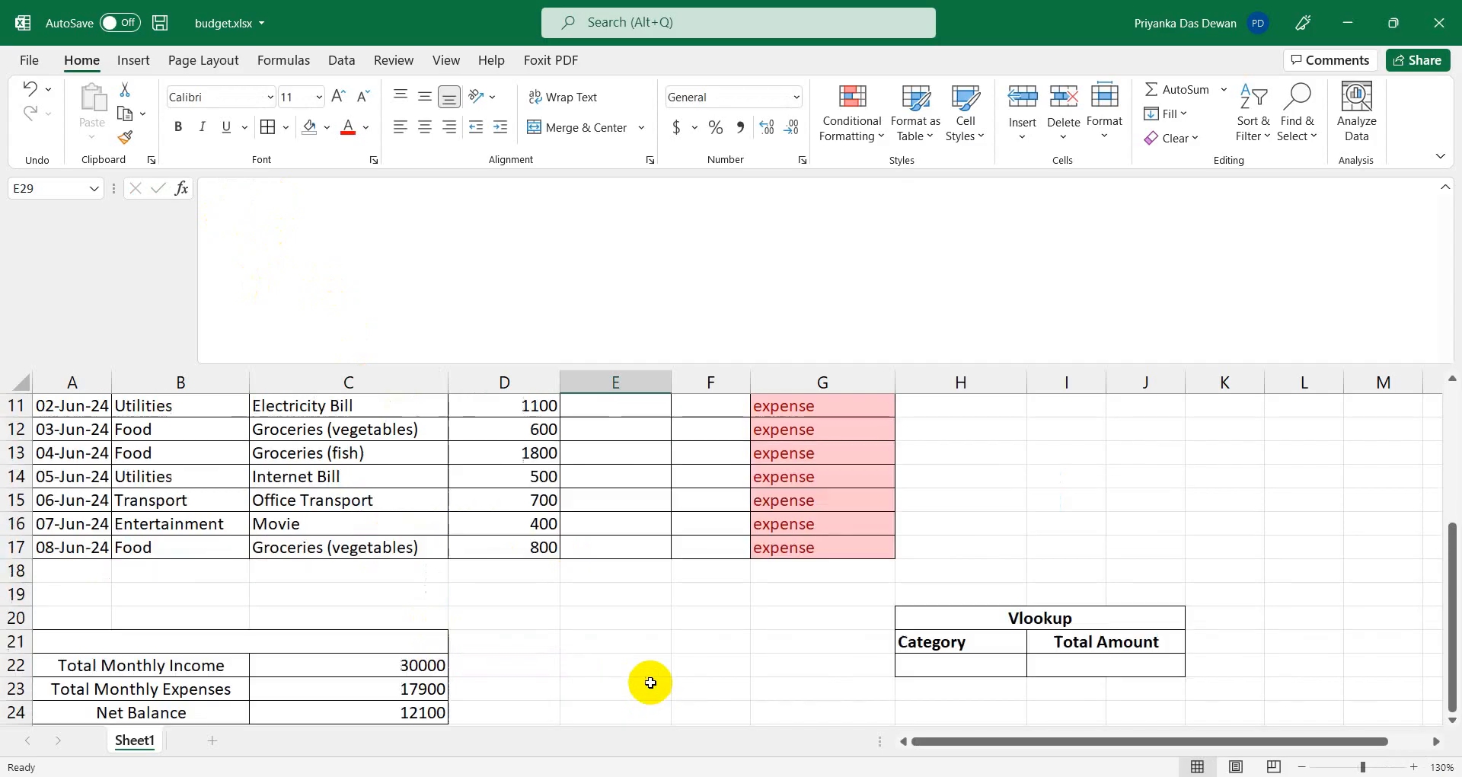
scroll(537, 587, up, 4)
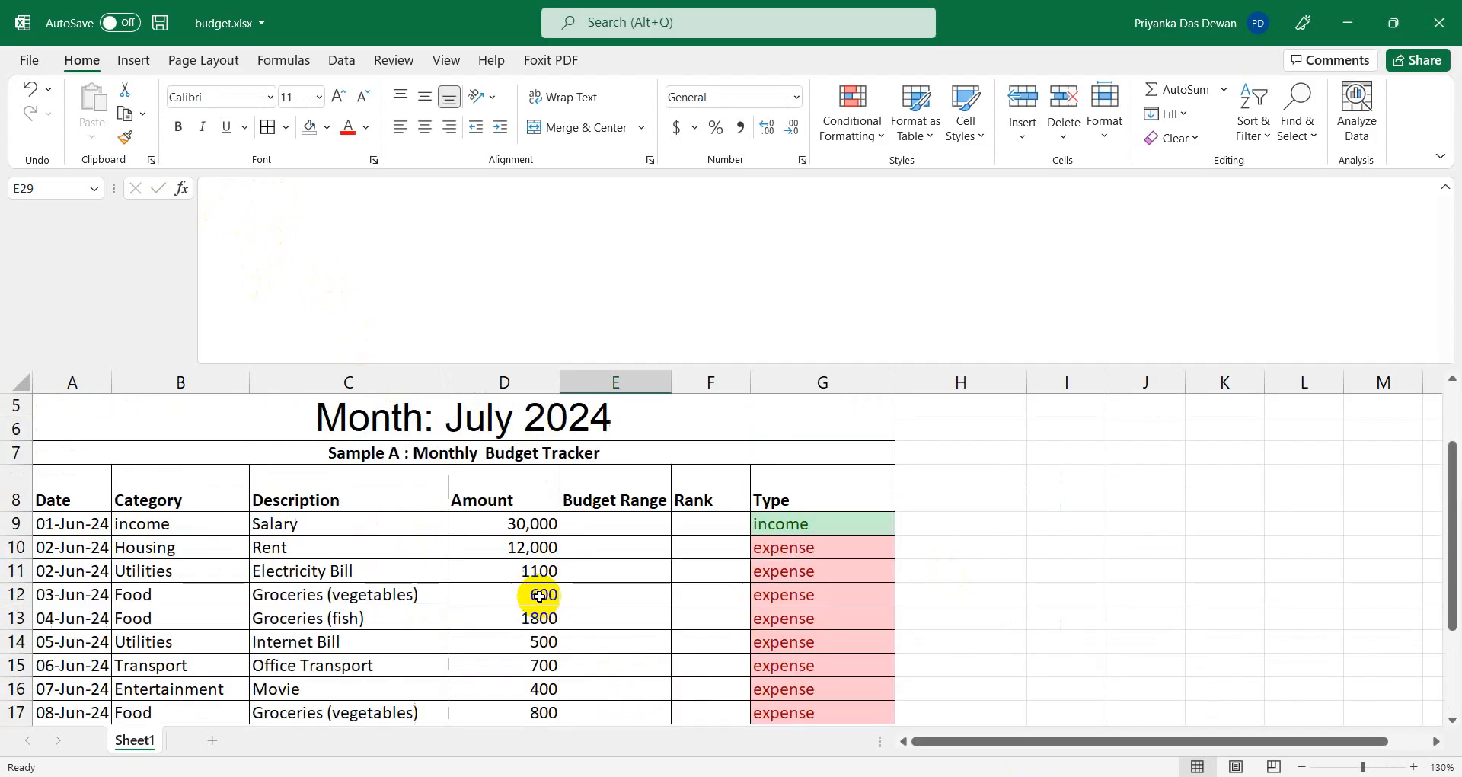
click(183, 382)
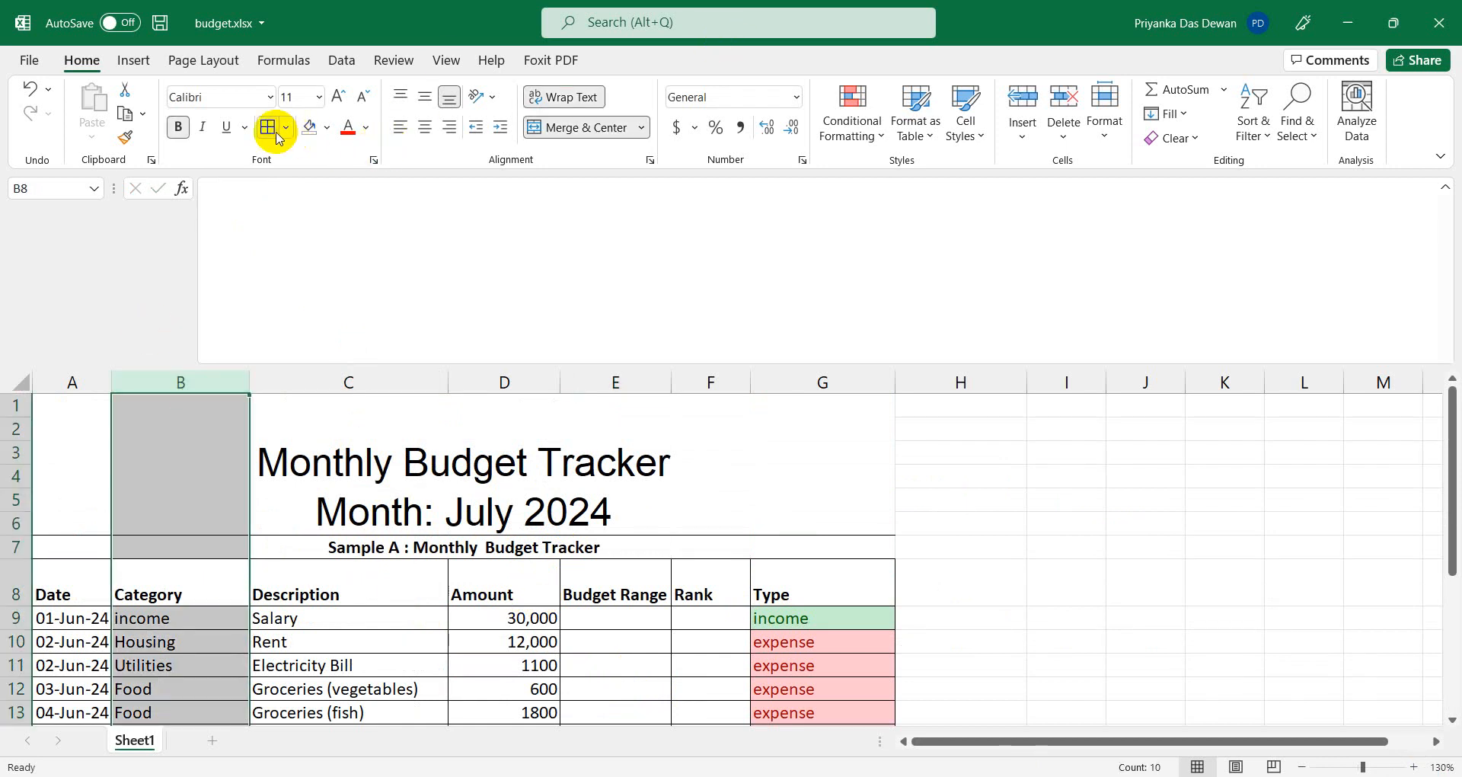
click(327, 128)
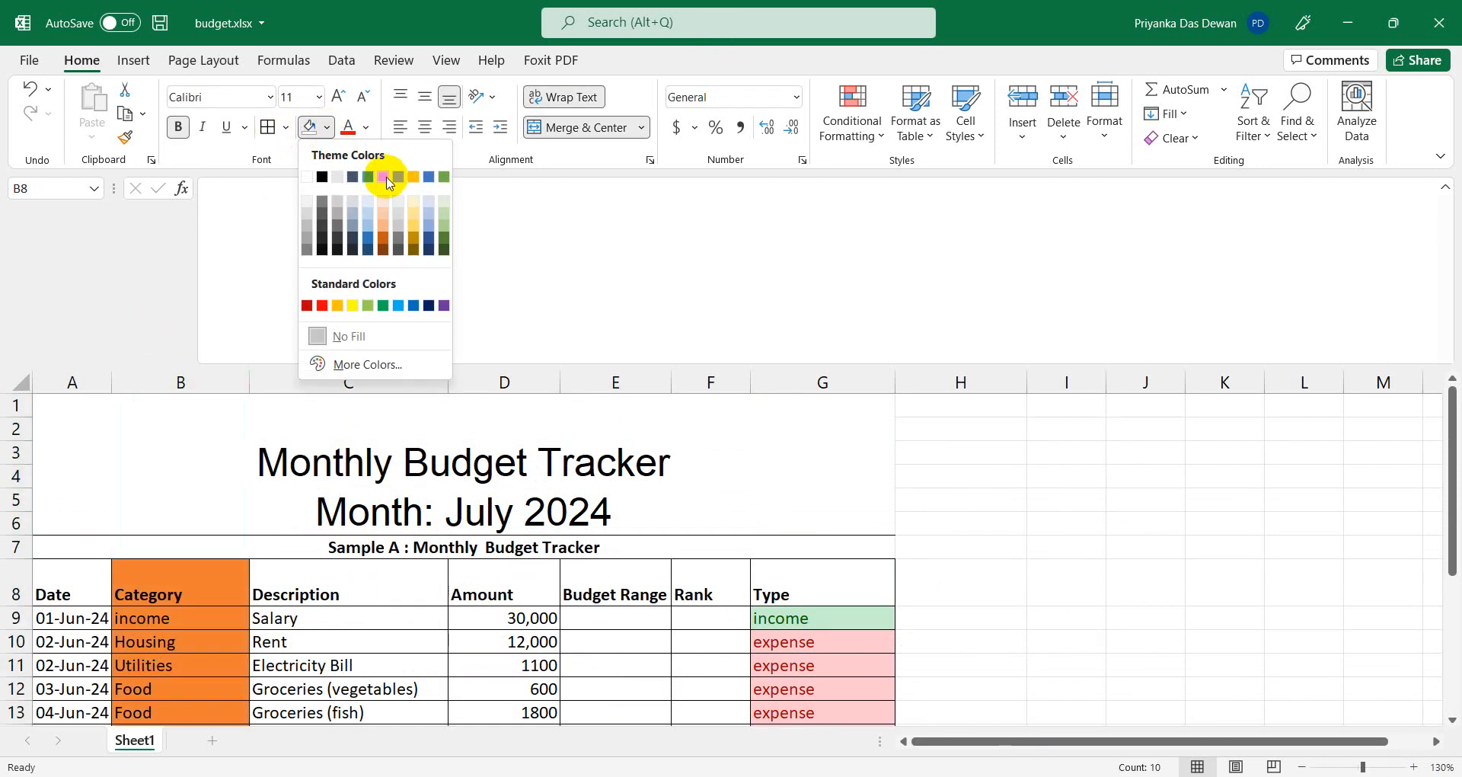
click(368, 177)
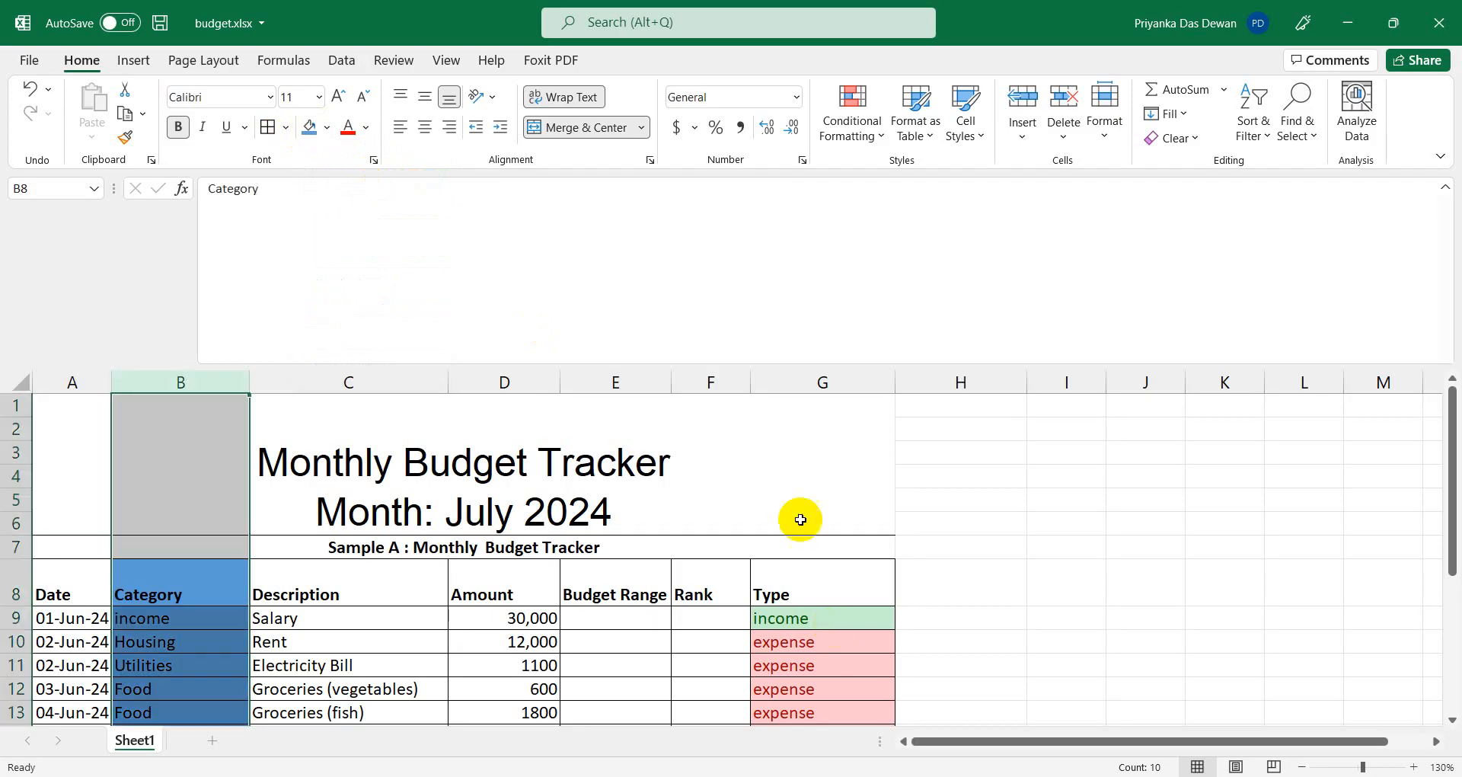
click(823, 381)
click(307, 136)
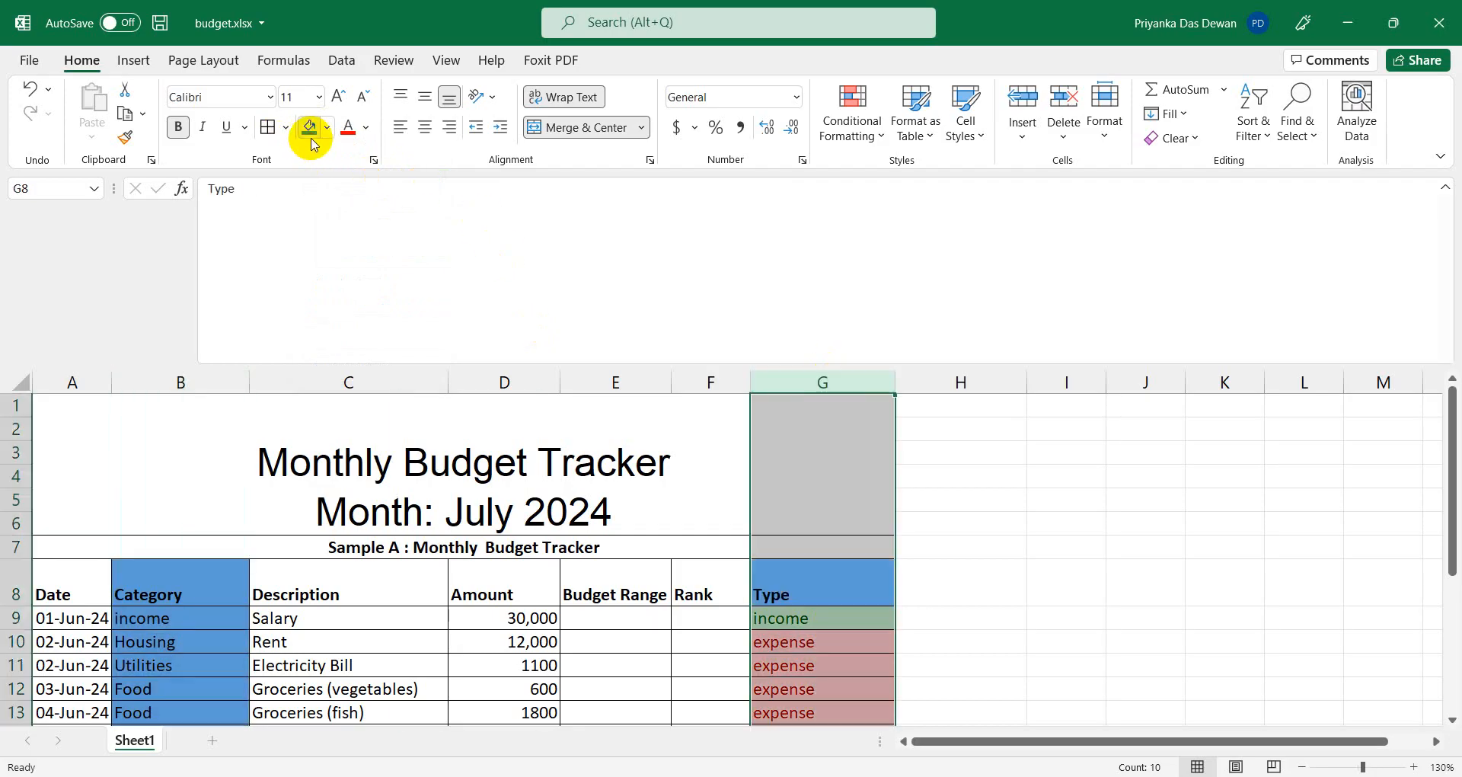
Apply the same blue fill to the income, expenses and net balance results in C22, C23 and C24.
scroll(464, 571, down, 6)
click(309, 479)
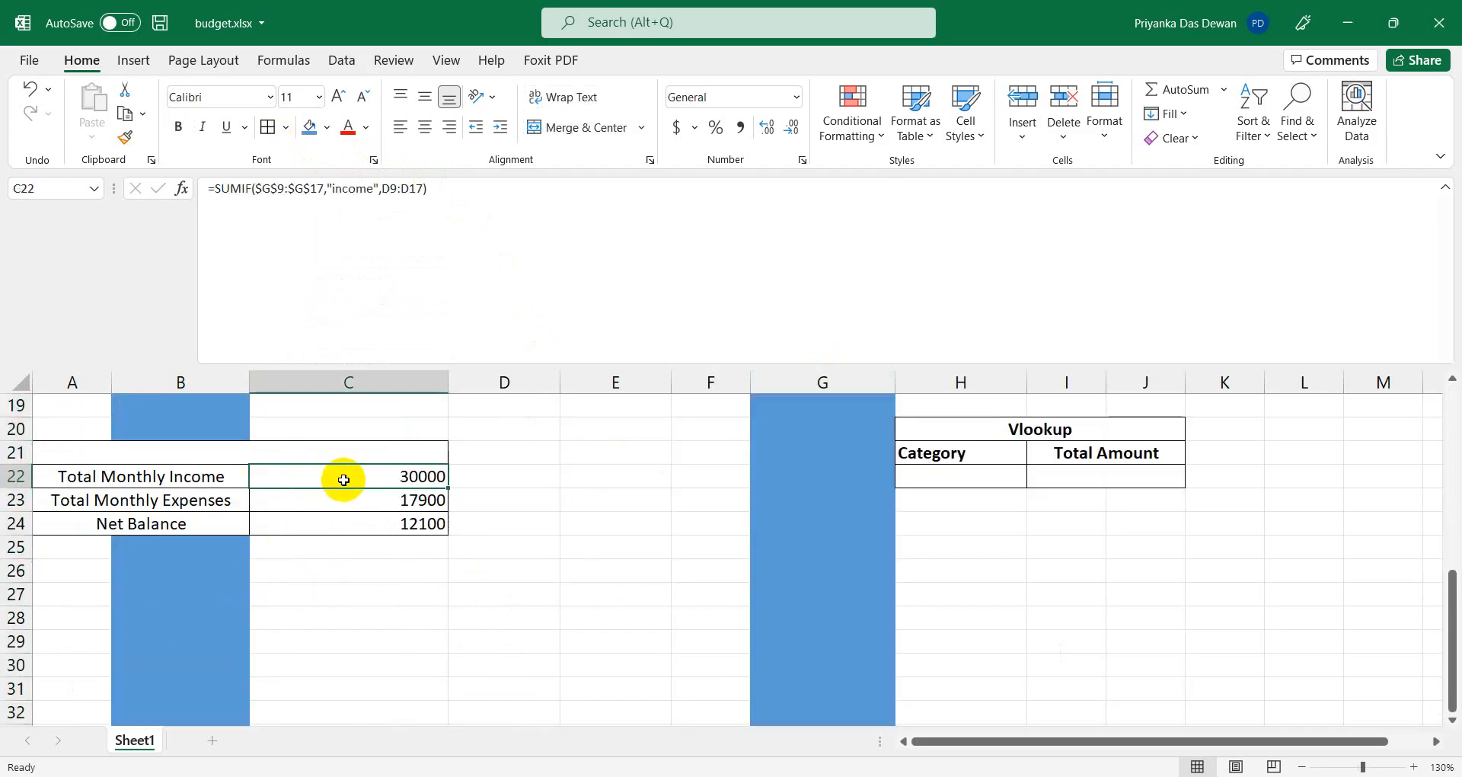
click(307, 133)
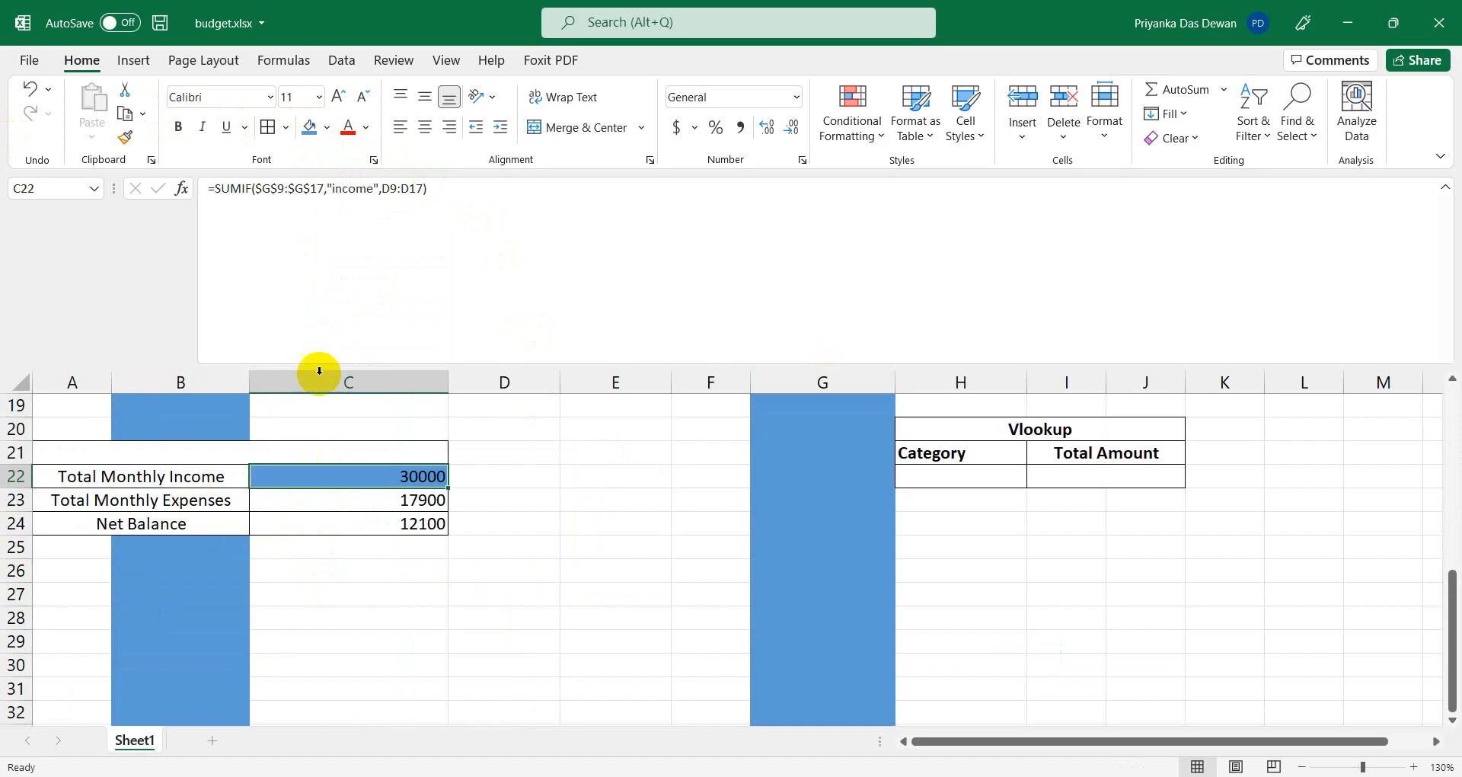
click(304, 505)
click(308, 134)
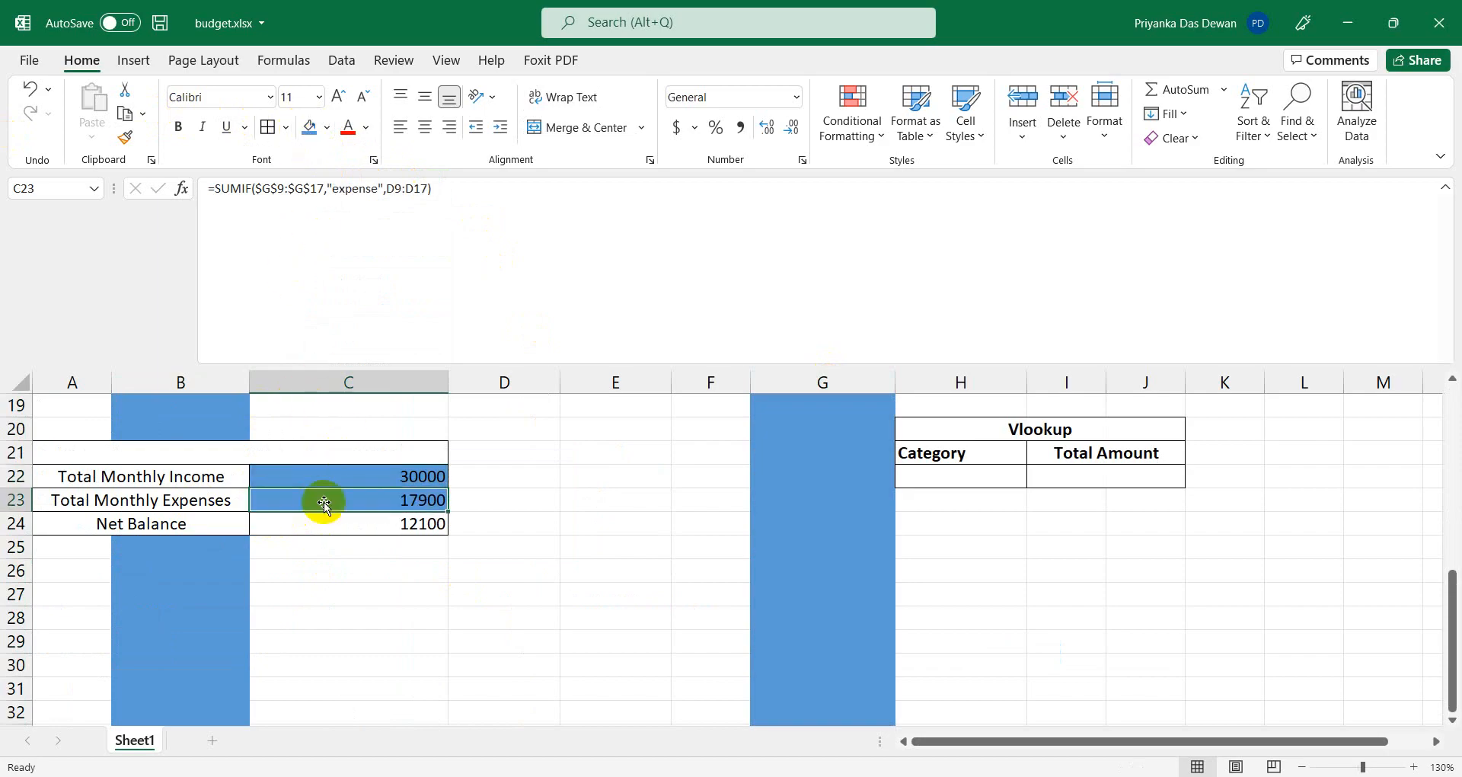
click(323, 525)
click(311, 136)
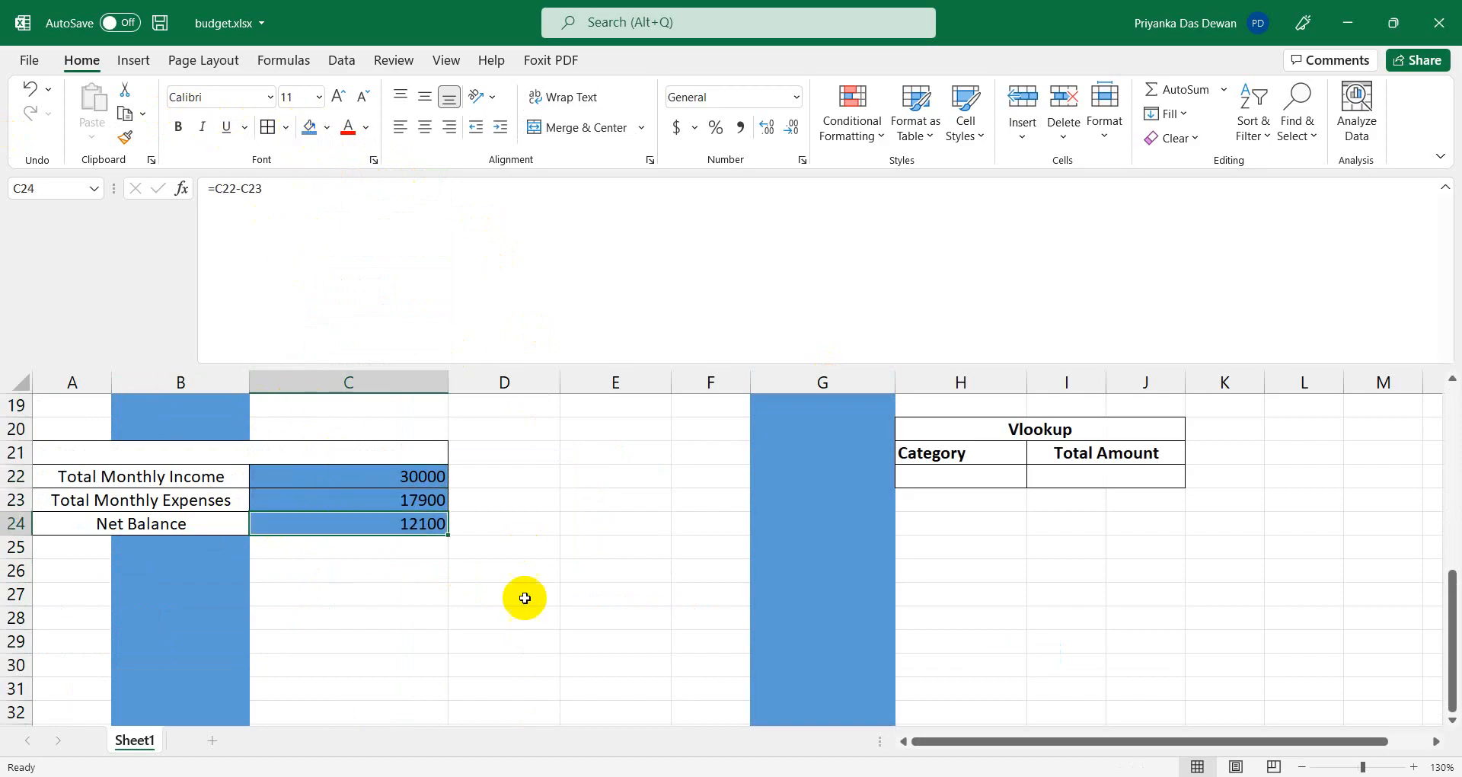
scroll(526, 598, up, 4)
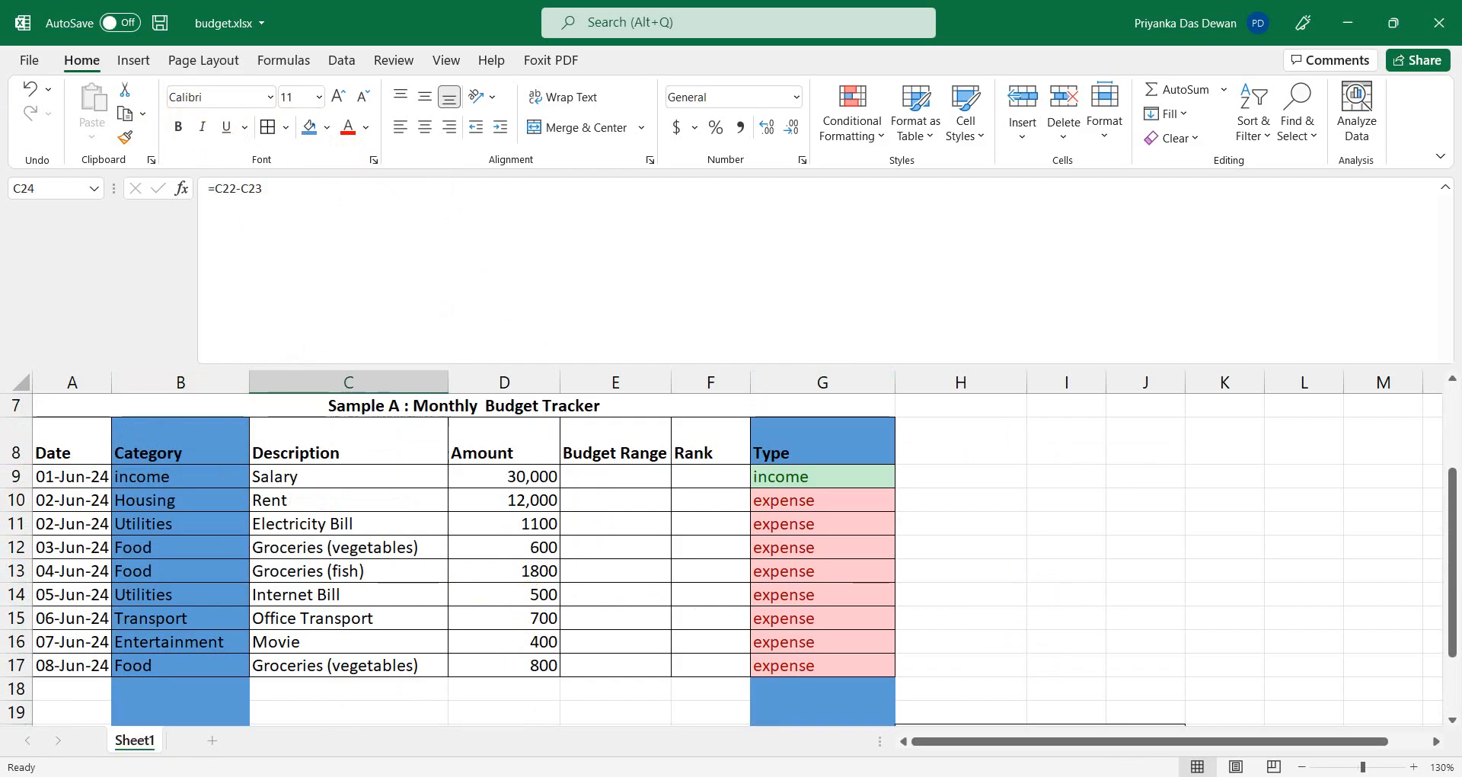
click(103, 776)
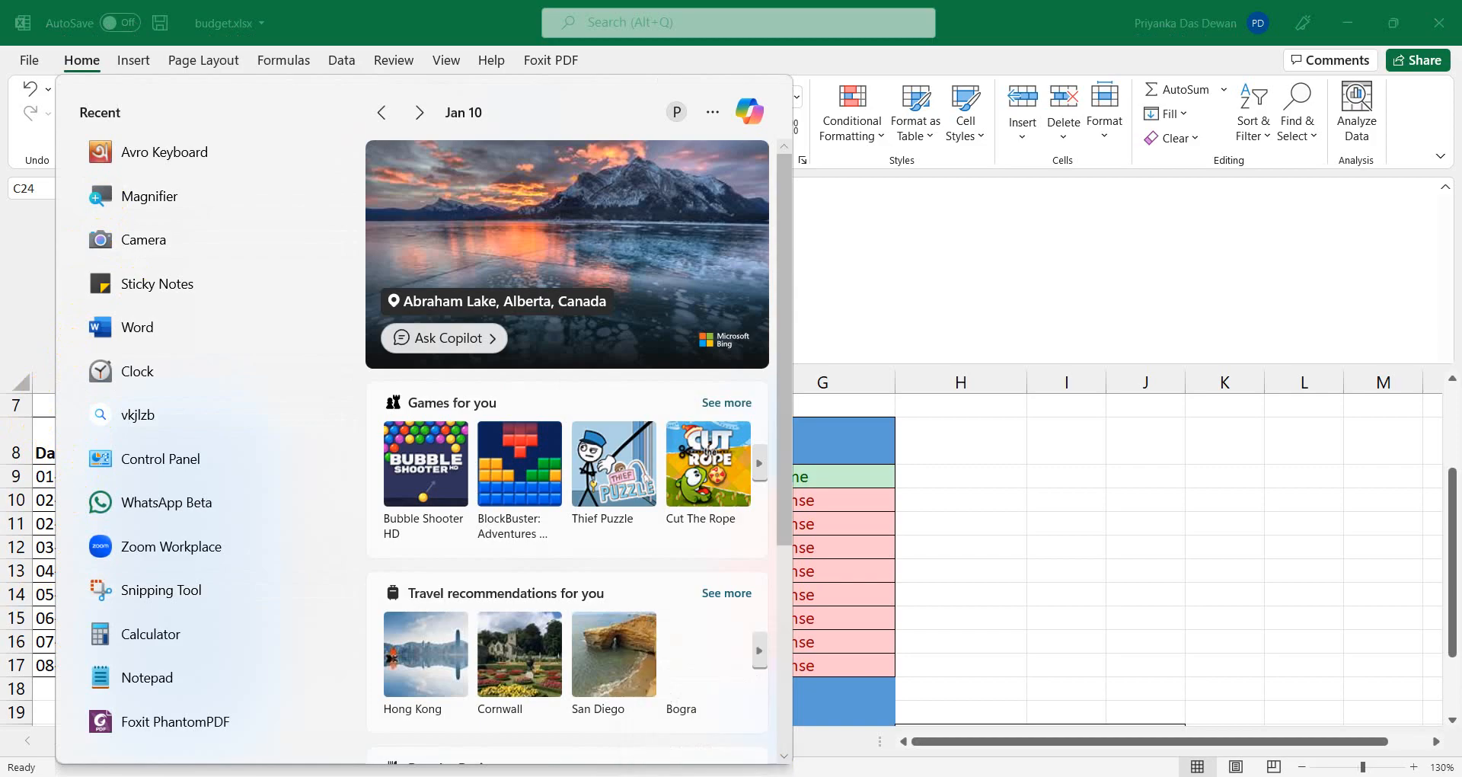
click(706, 776)
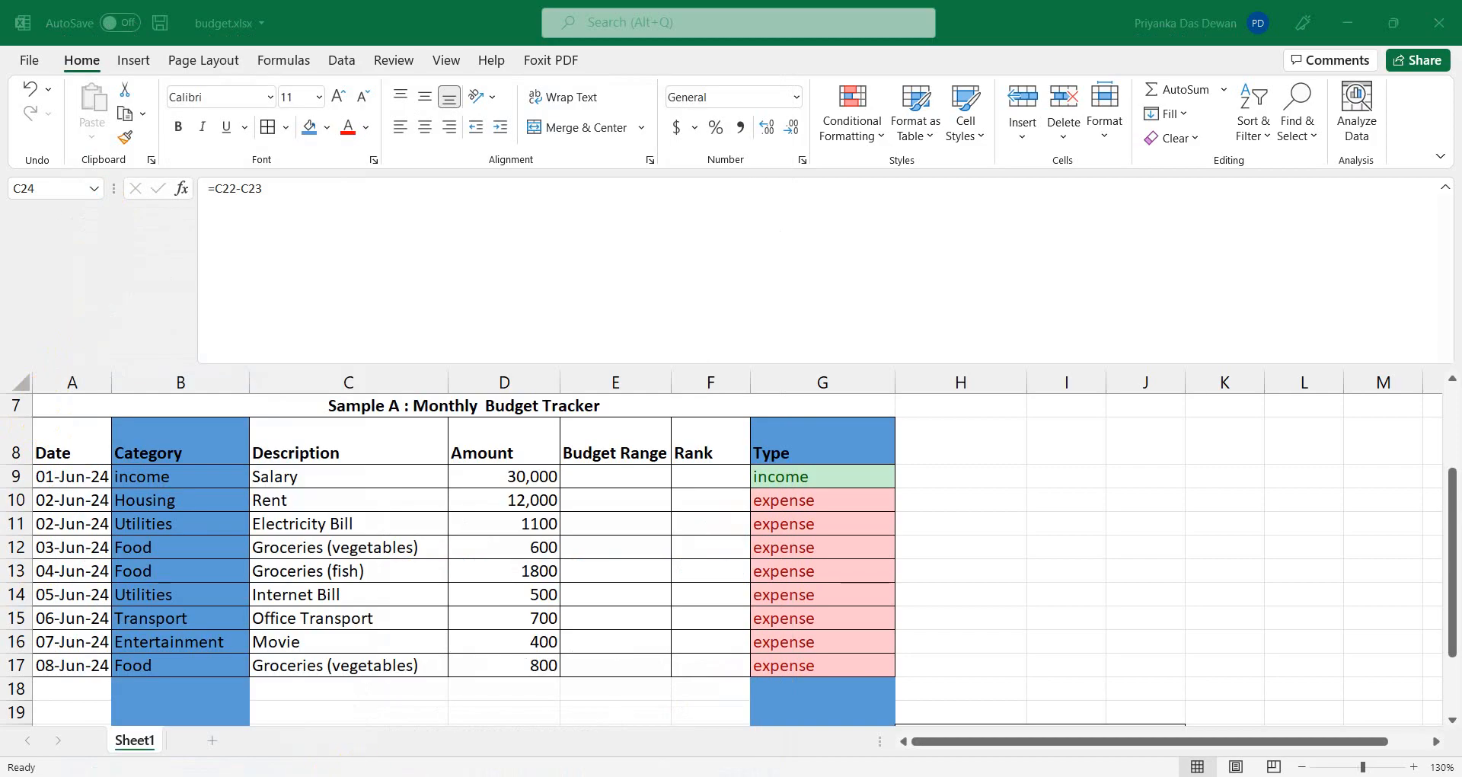
click(1346, 22)
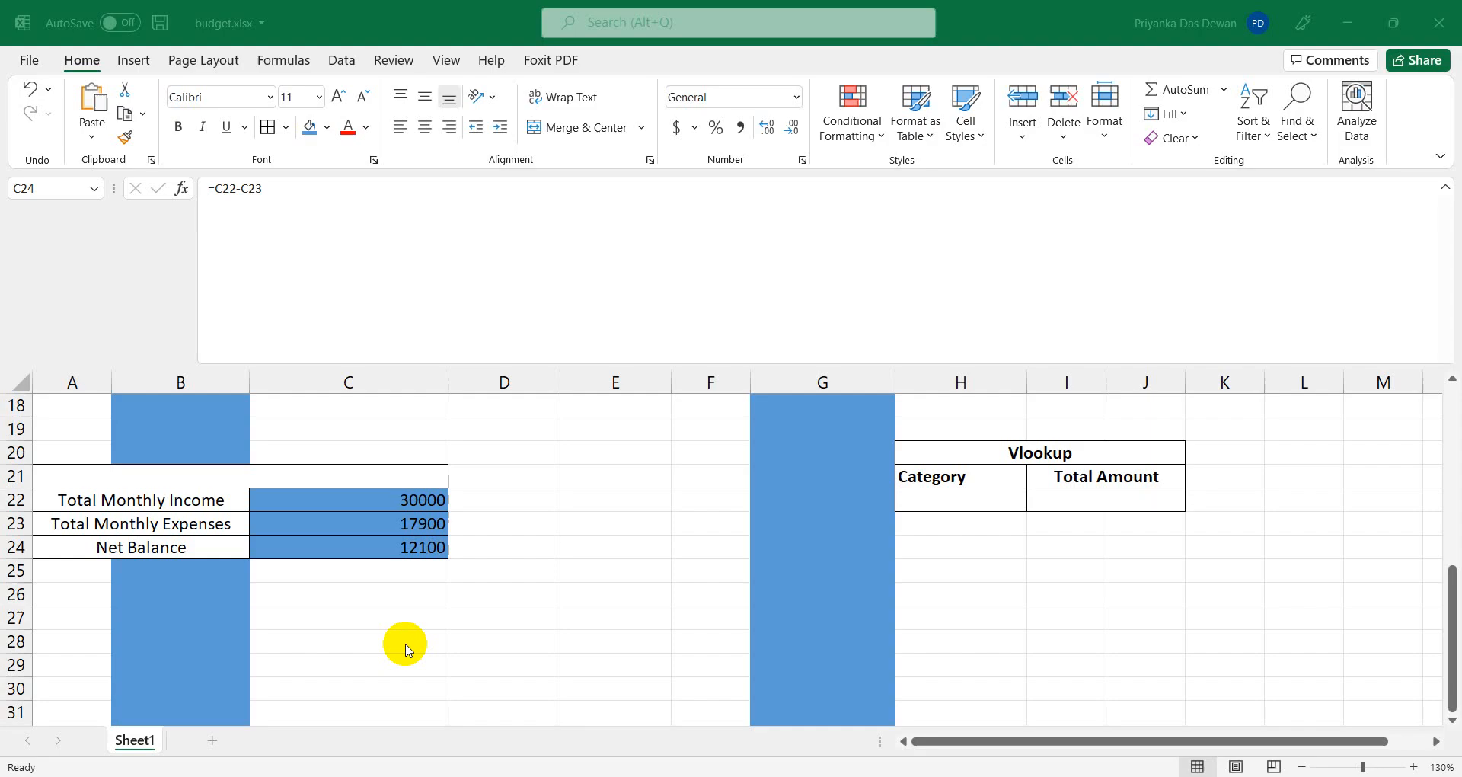
scroll(405, 643, up, 4)
scroll(405, 643, down, 3)
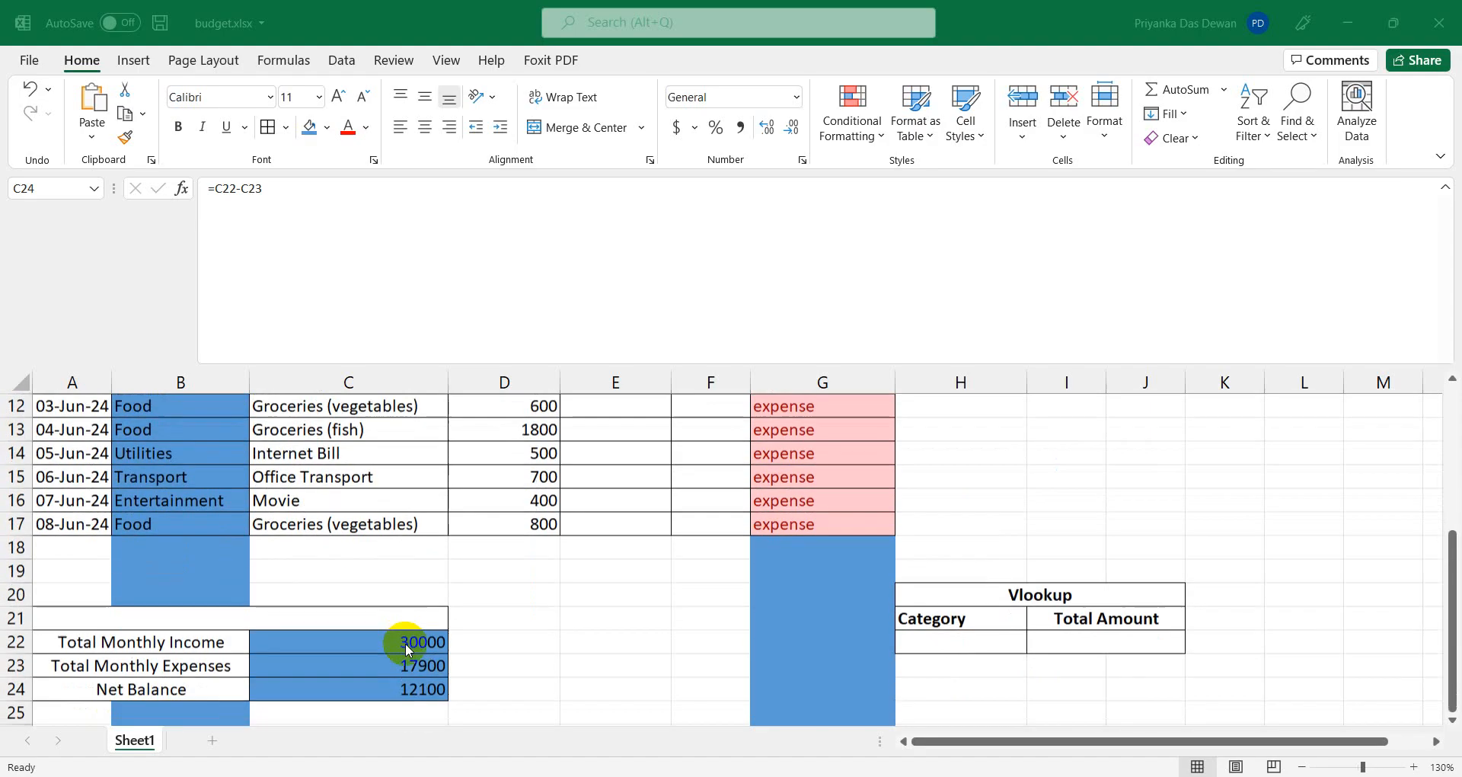
scroll(405, 645, up, 1)
scroll(406, 649, up, 2)
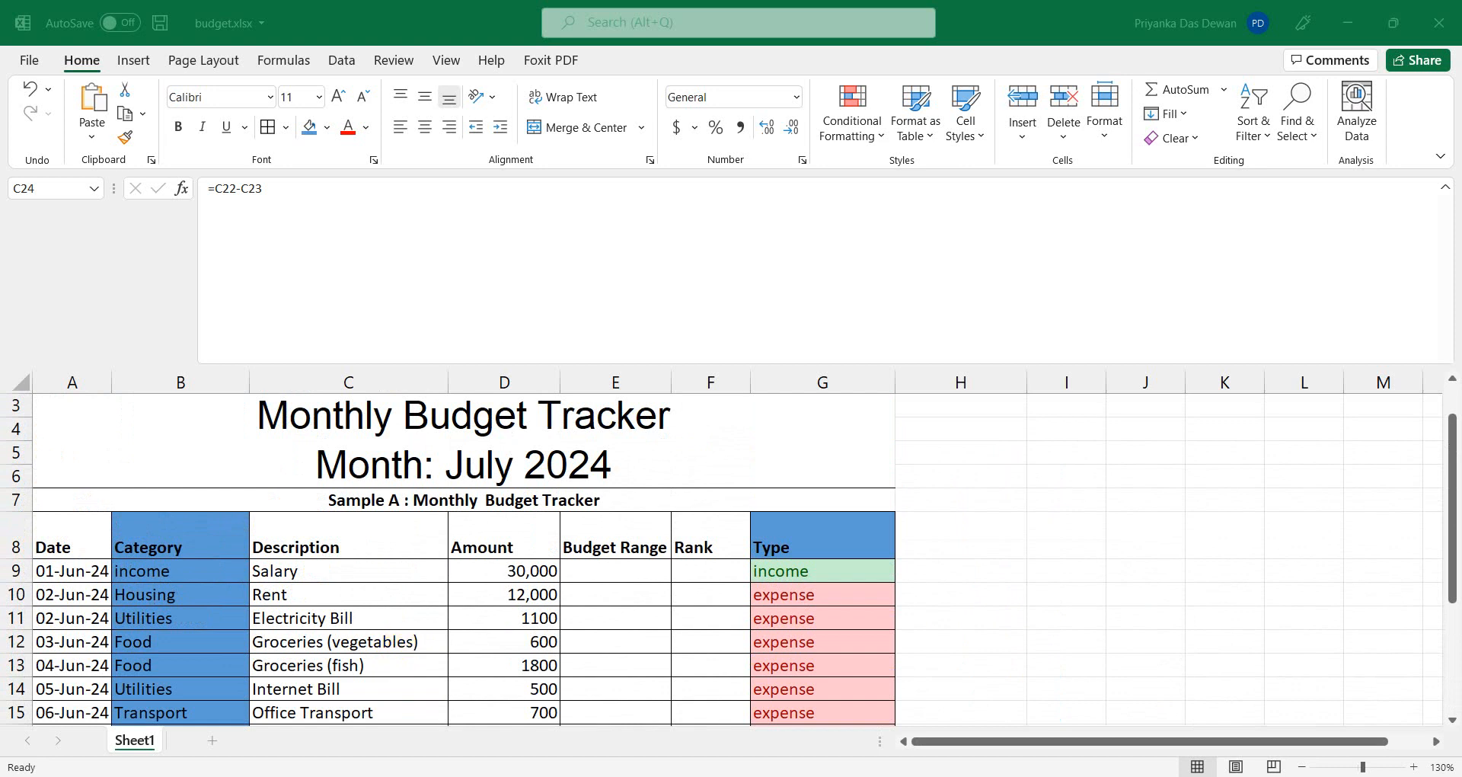
Switch to the job sheet PDF in Foxit PhantomPDF and highlight specification items 4 (budget range) and 5 (rank only for Expenses).
key(alt+Tab)
scroll(560, 558, down, 1)
scroll(560, 558, up, 1)
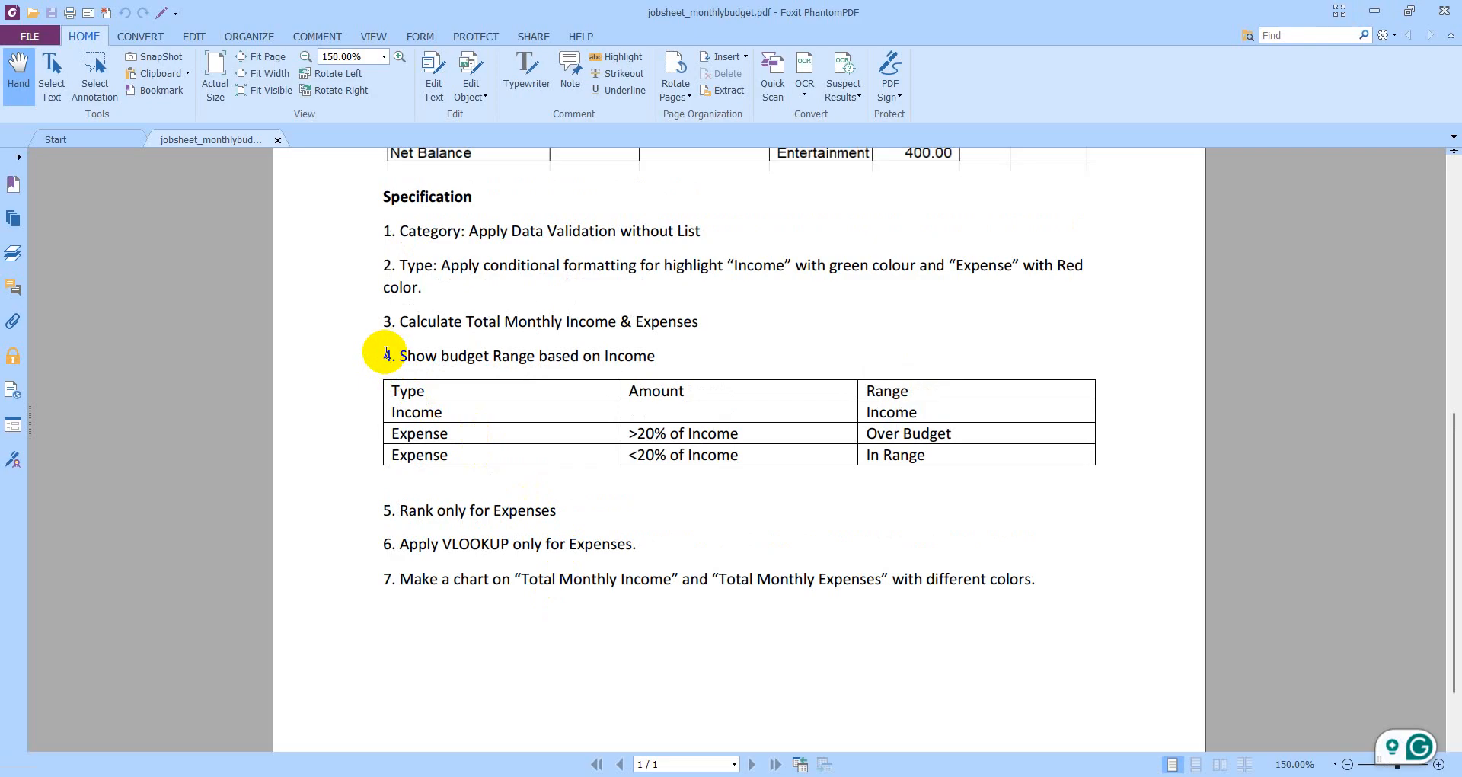
drag(387, 353, 695, 358)
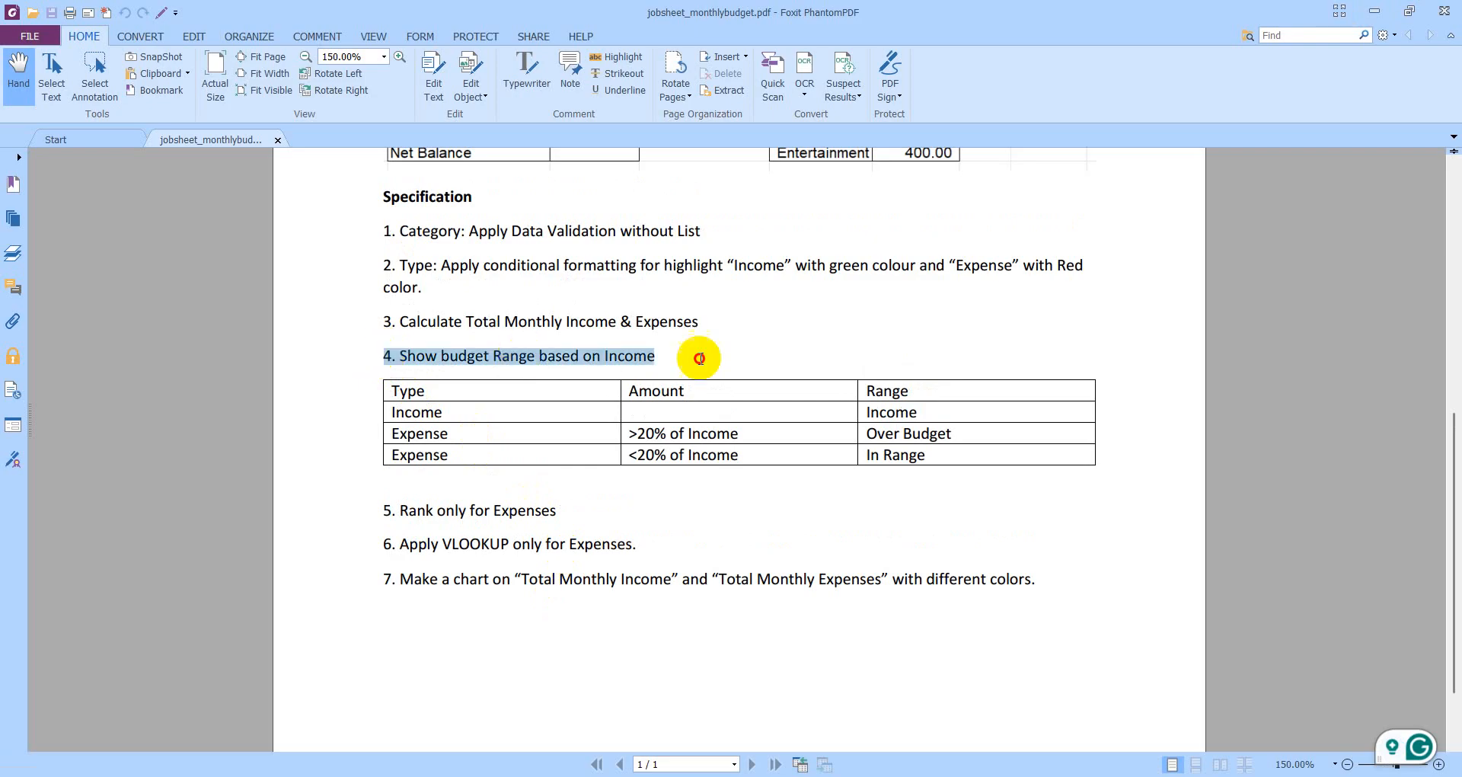
click(599, 67)
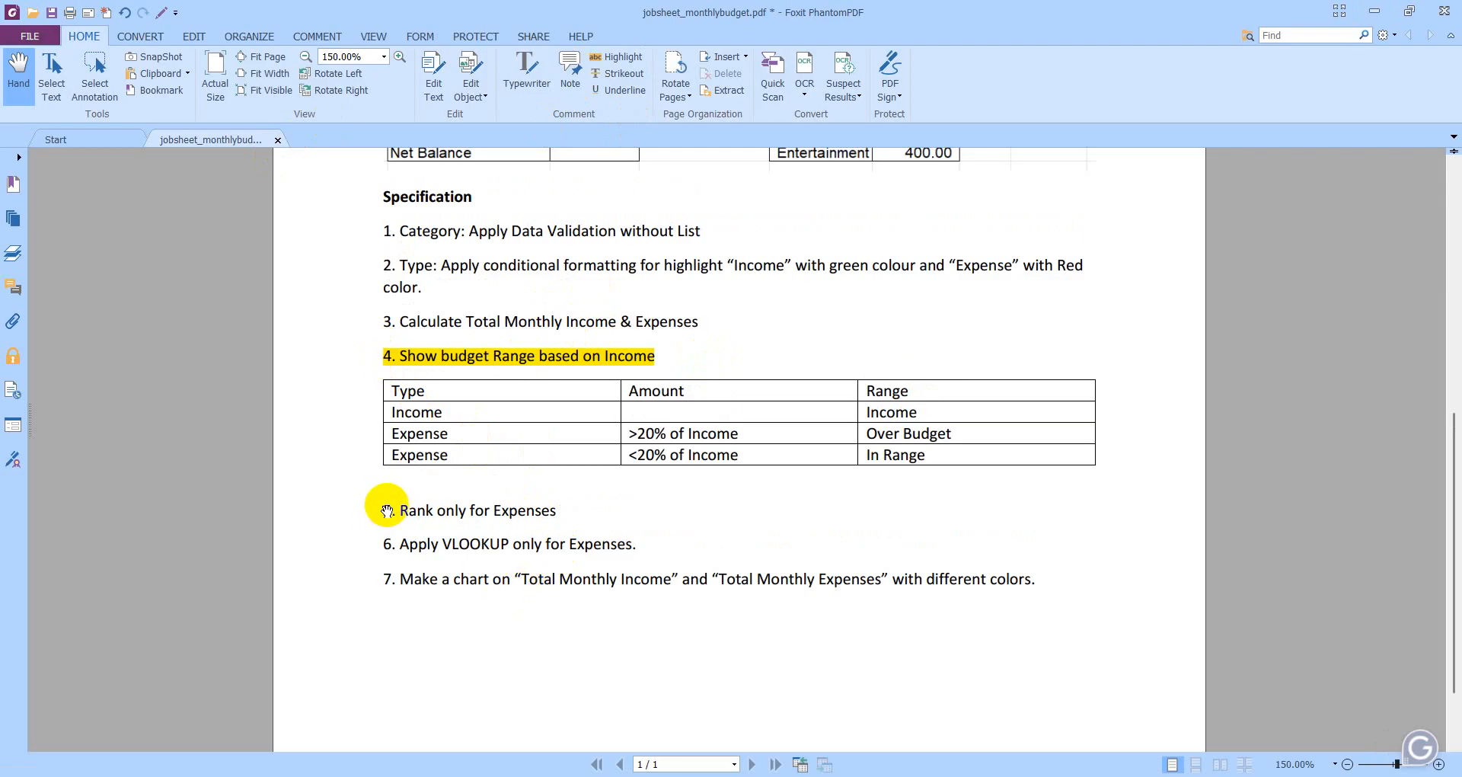
drag(385, 512, 583, 516)
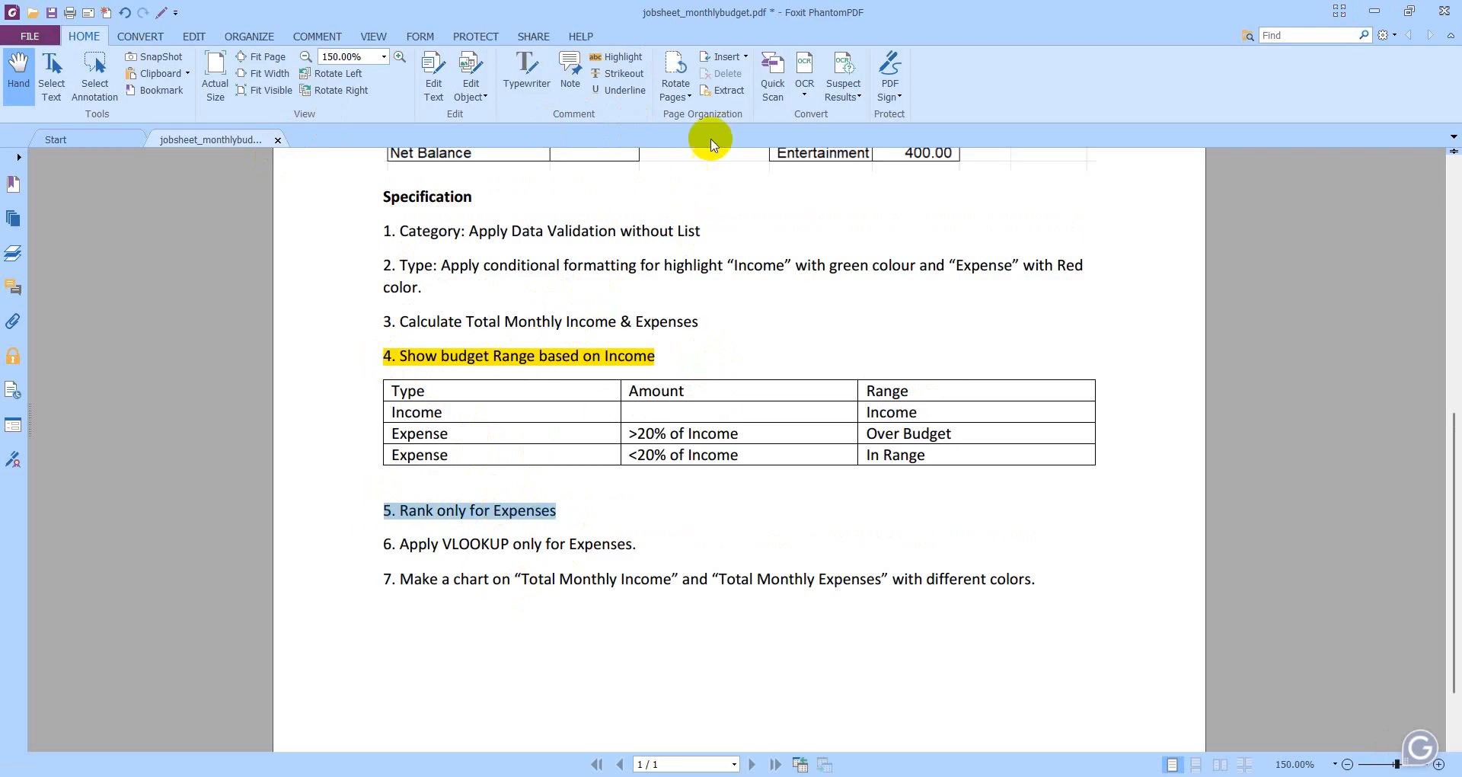
click(615, 57)
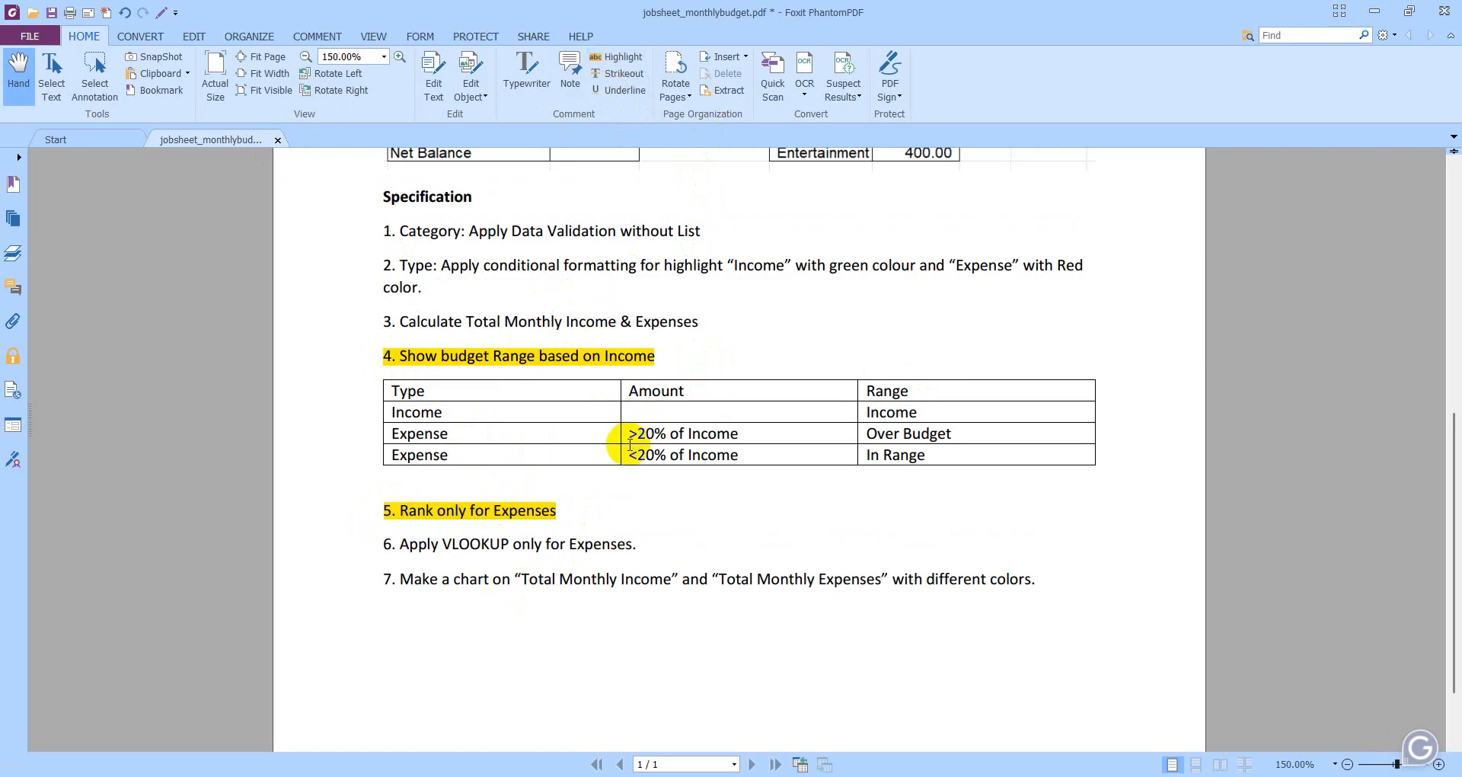
Select the text of specification item 6, "Apply VLOOKUP only for Expenses.".
scroll(632, 434, down, 2)
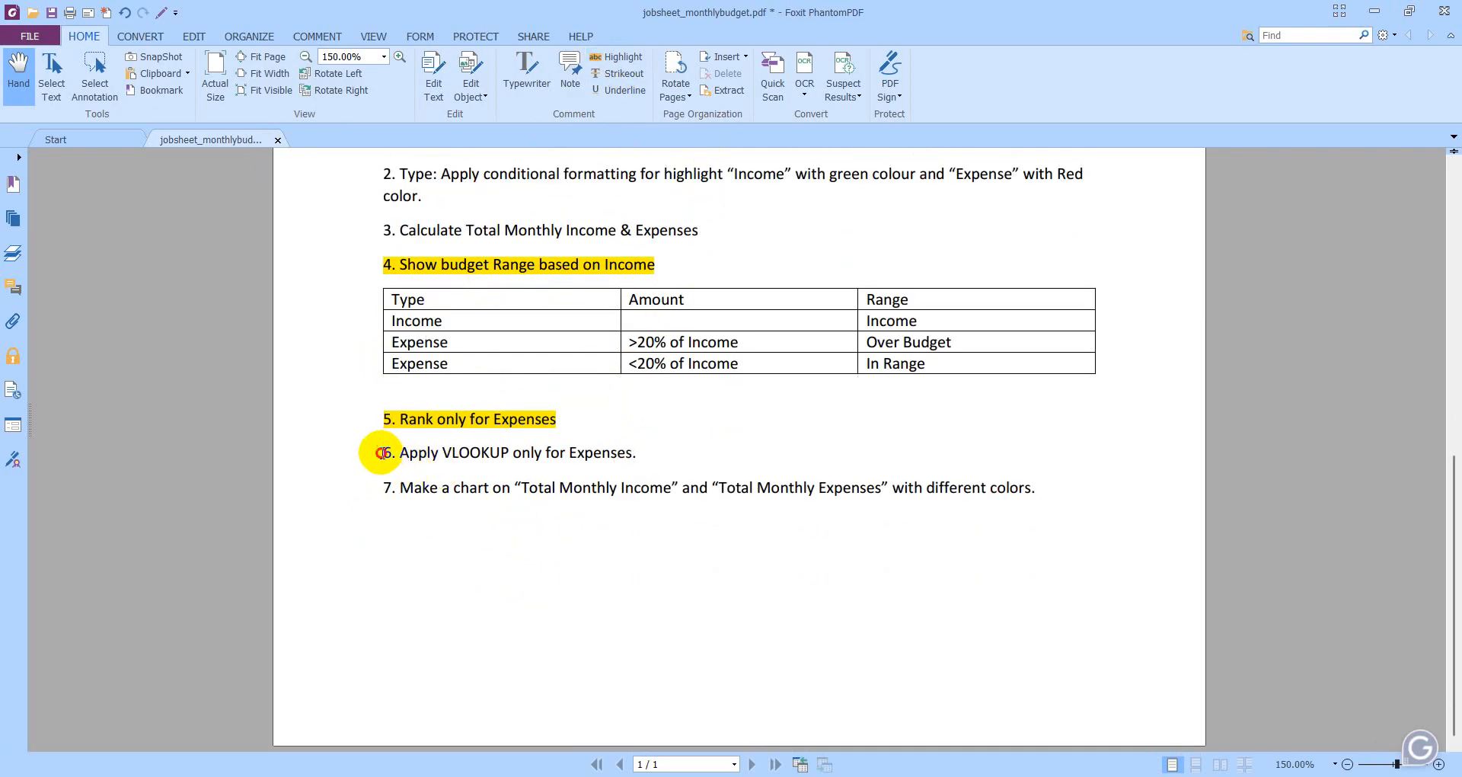
drag(380, 453, 646, 456)
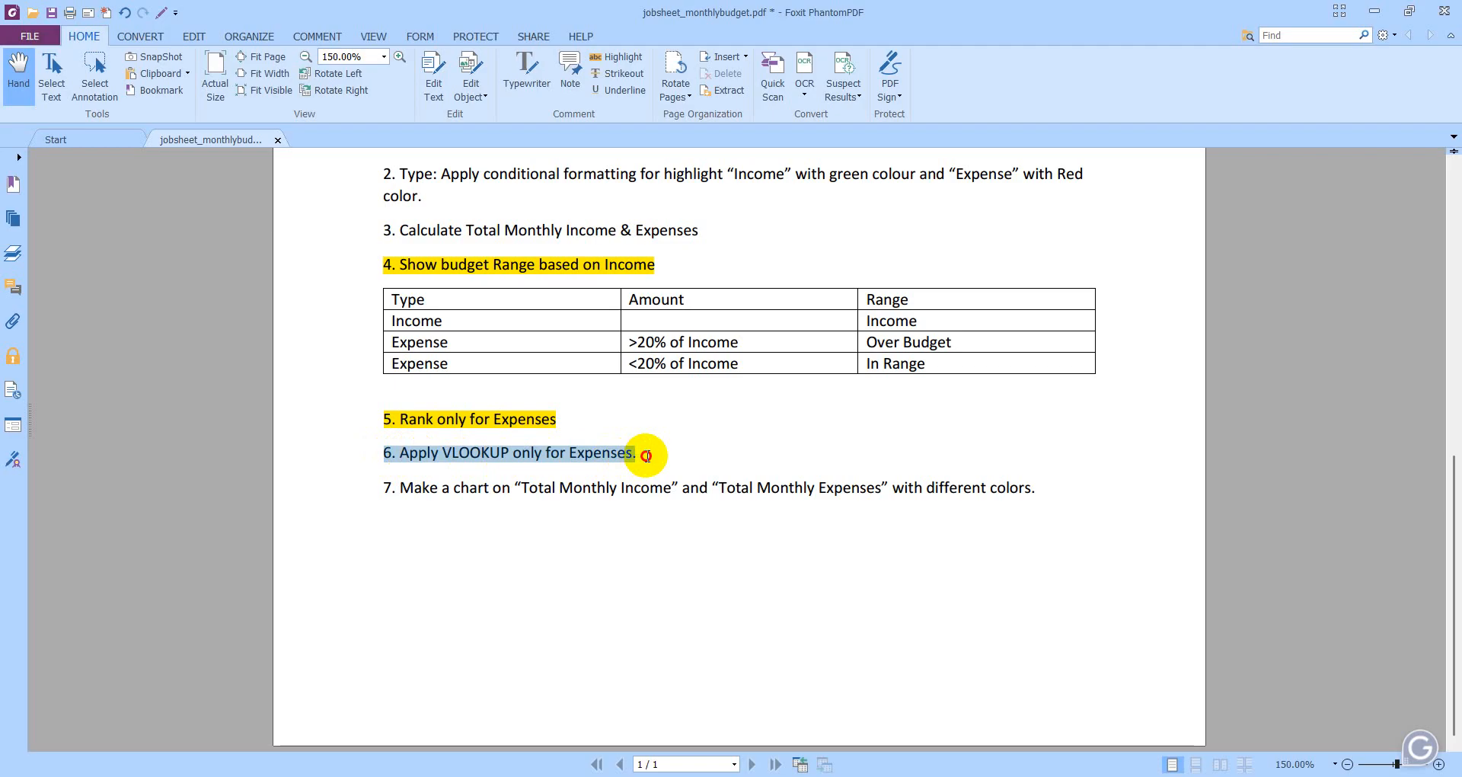
drag(646, 455, 966, 449)
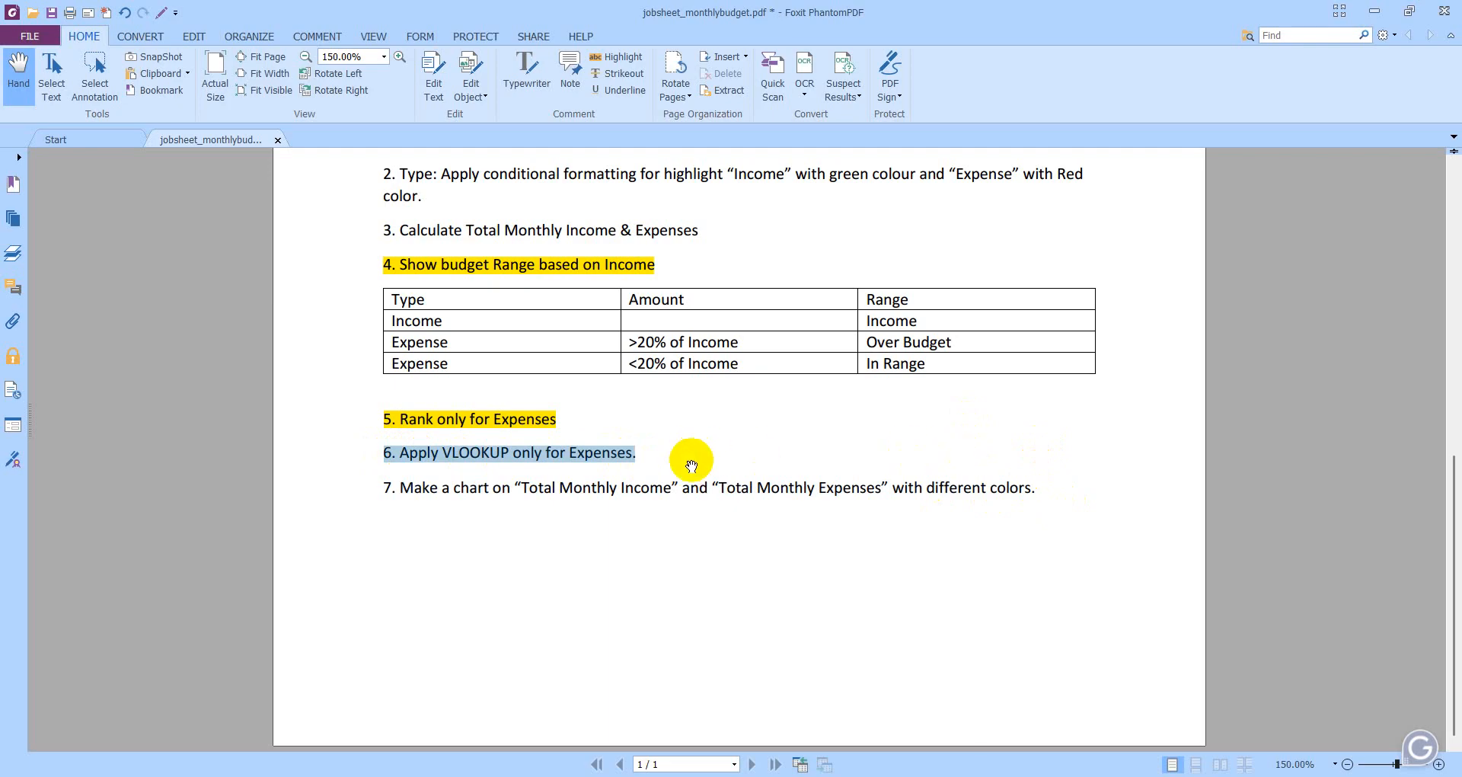
Review the job sheet's sample budget table, its VLOOKUP block and the numbered specifications.
scroll(697, 533, up, 6)
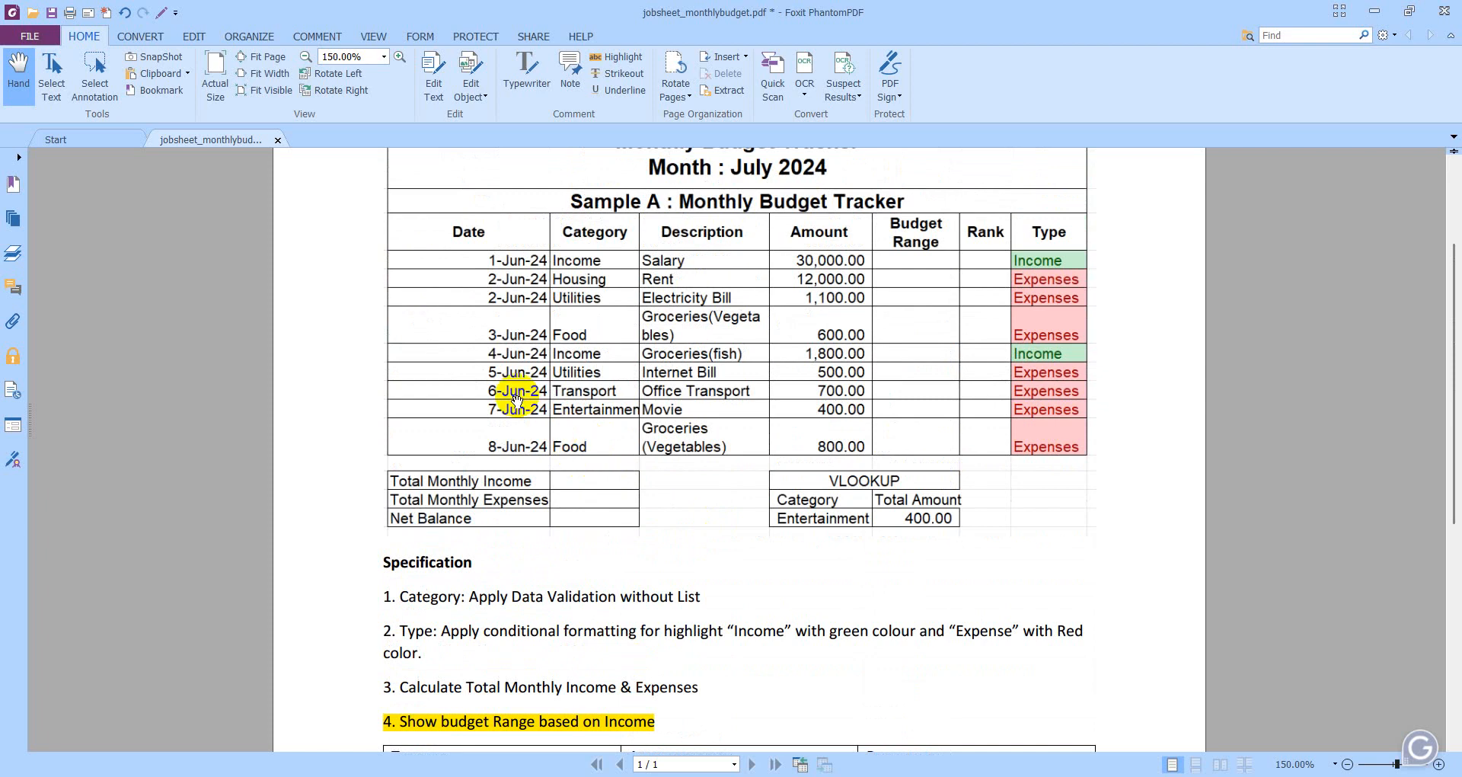
scroll(516, 399, up, 1)
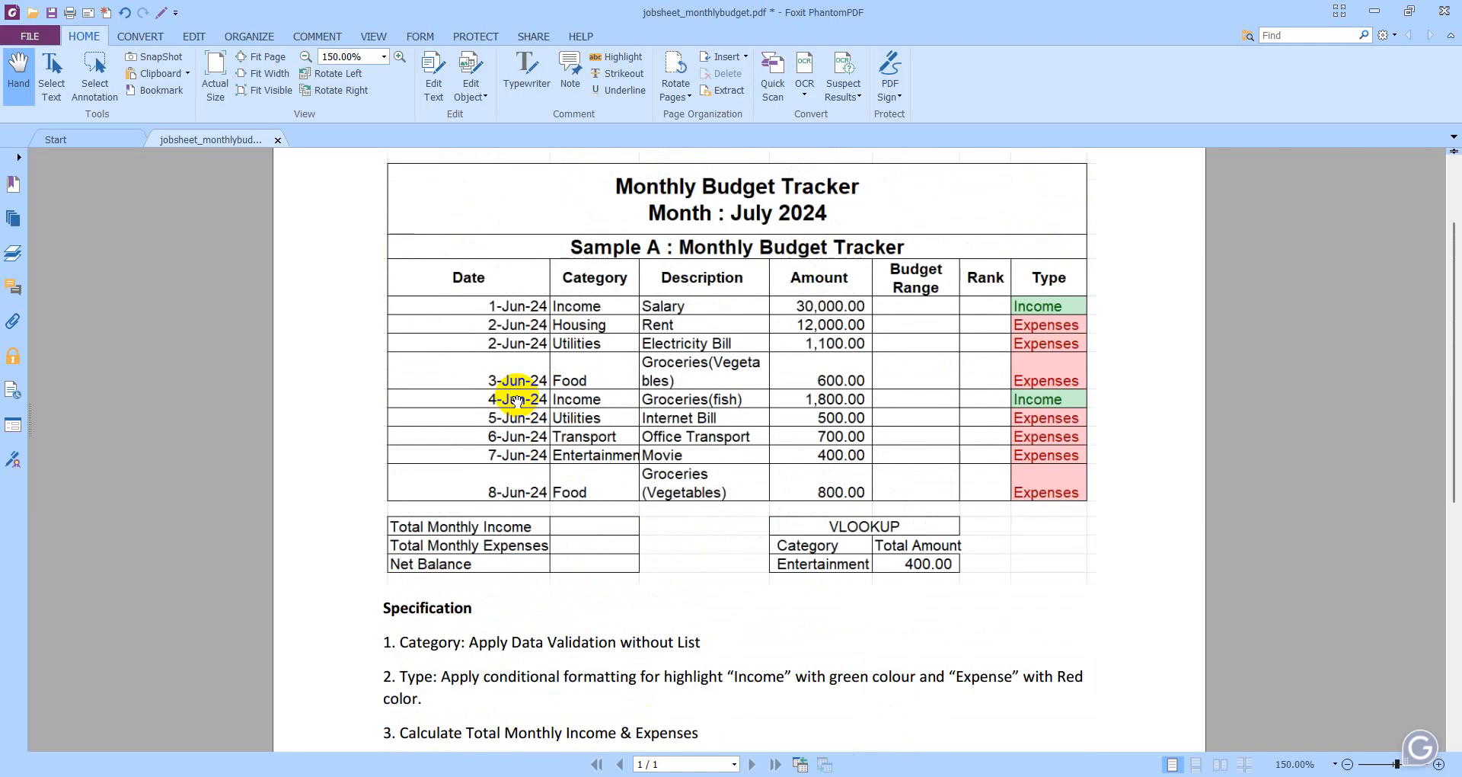
drag(614, 196, 648, 207)
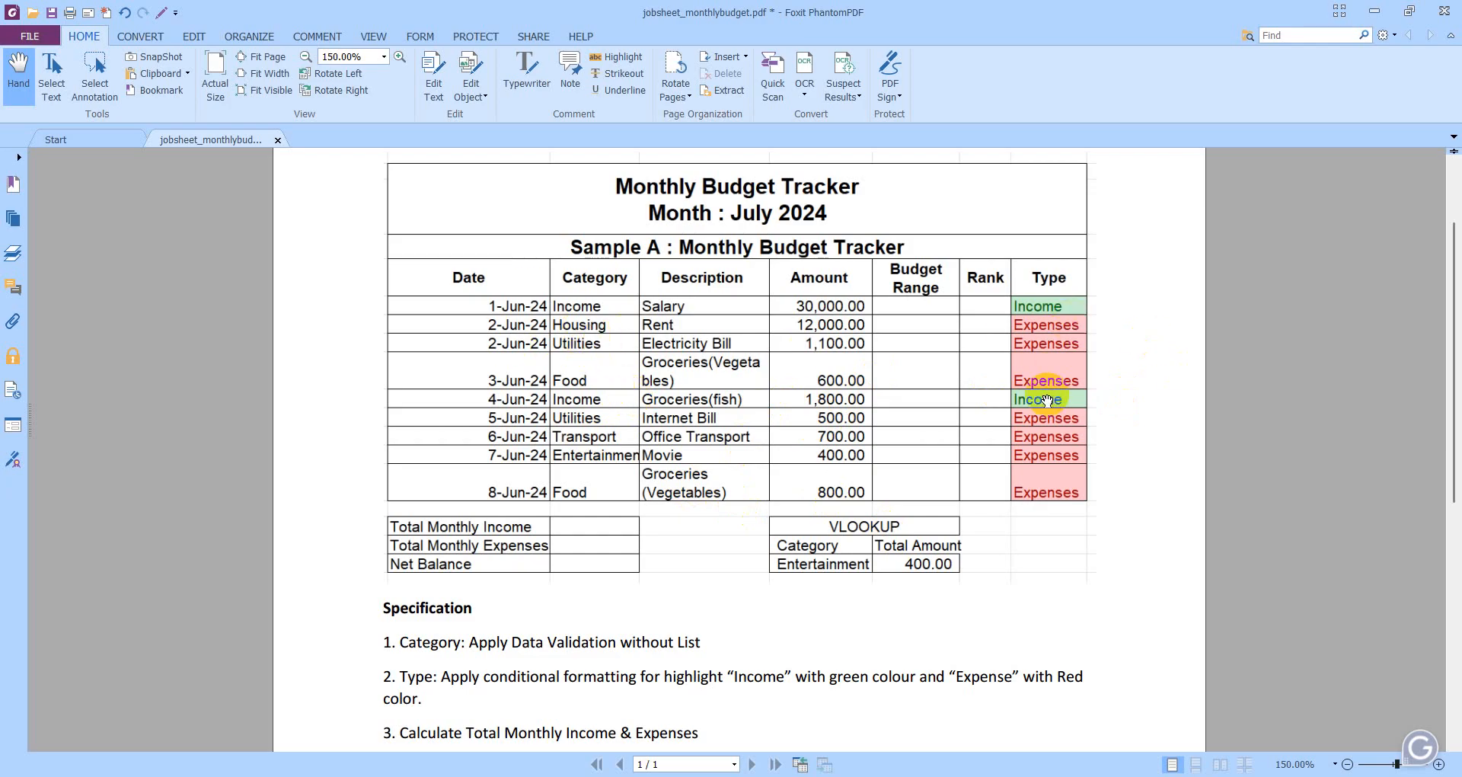
scroll(1045, 395, down, 5)
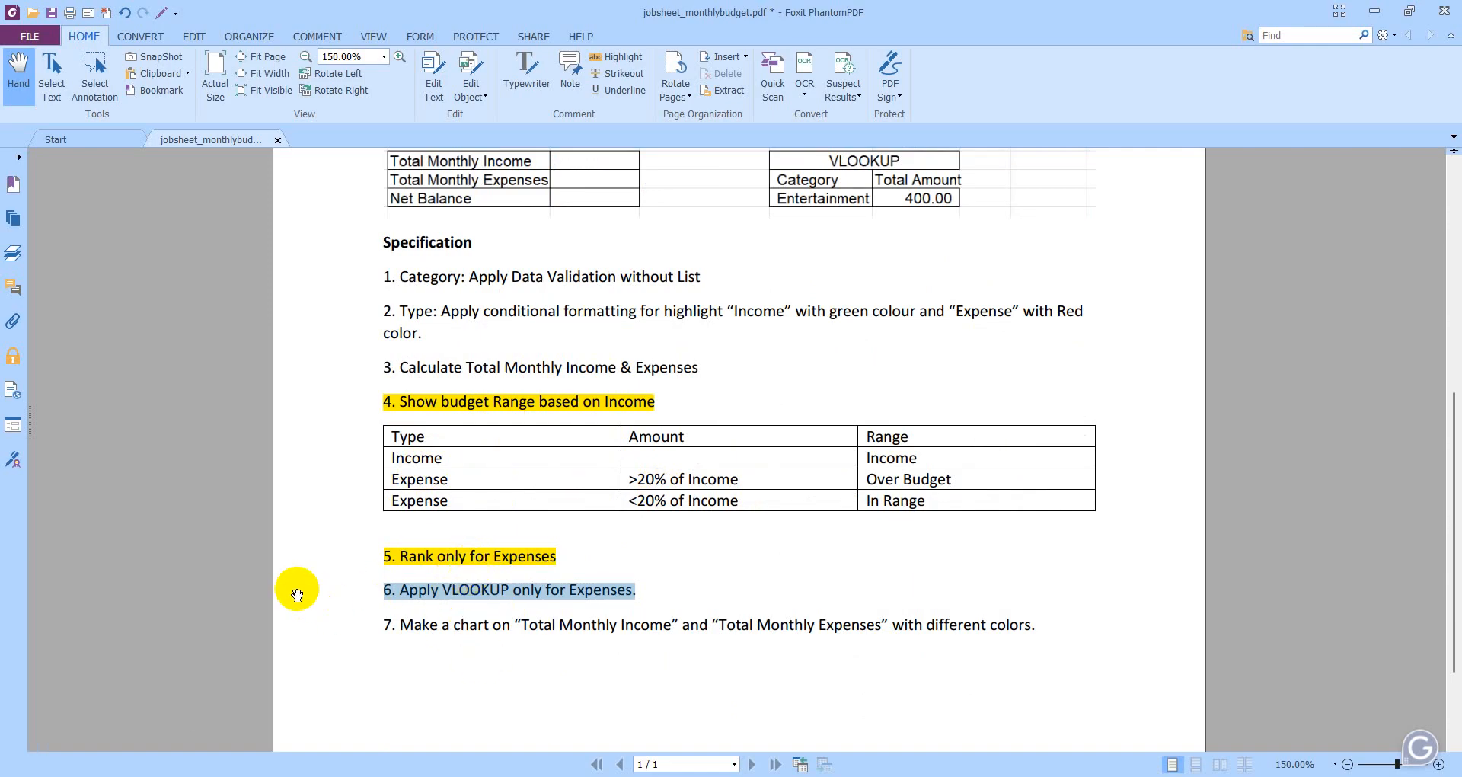
scroll(654, 549, up, 3)
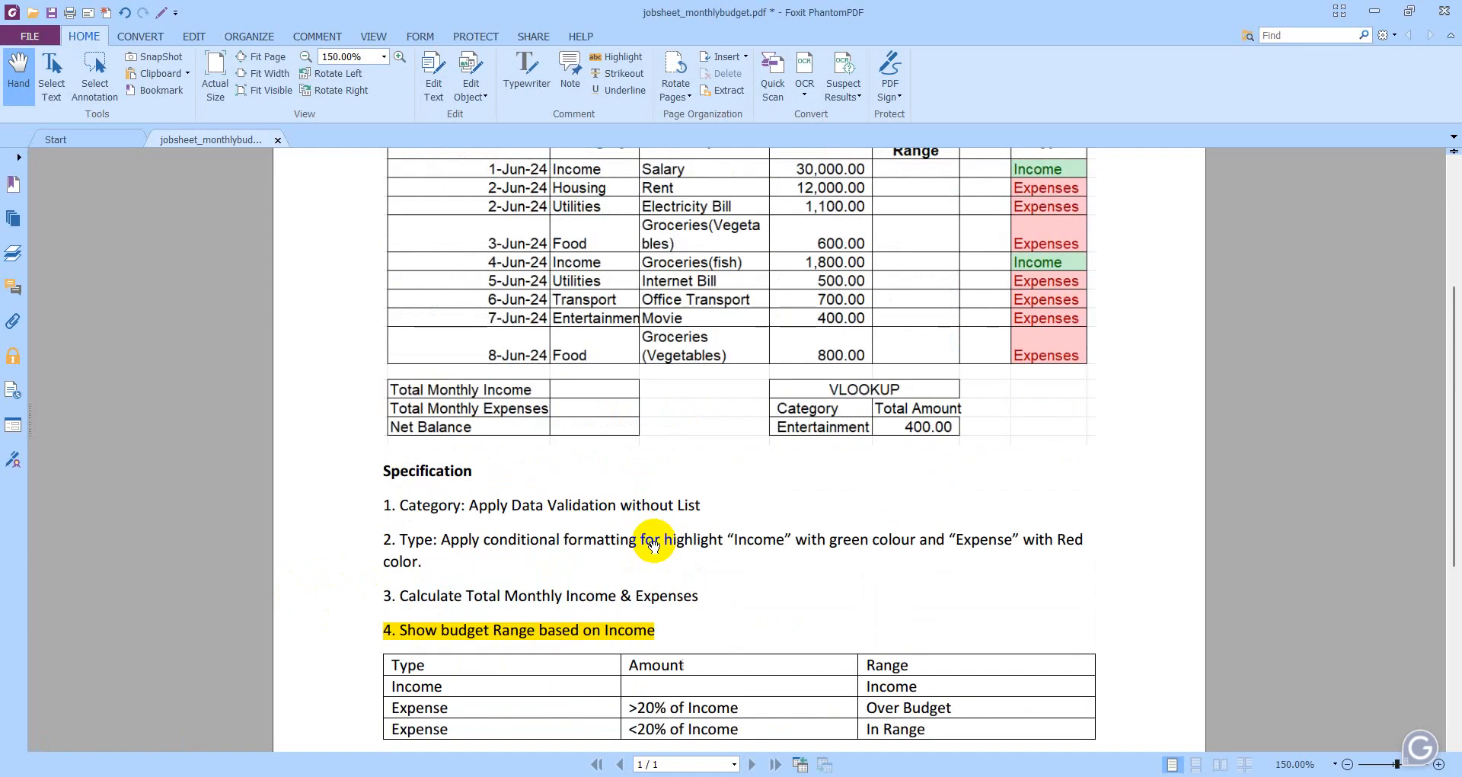
scroll(654, 544, up, 2)
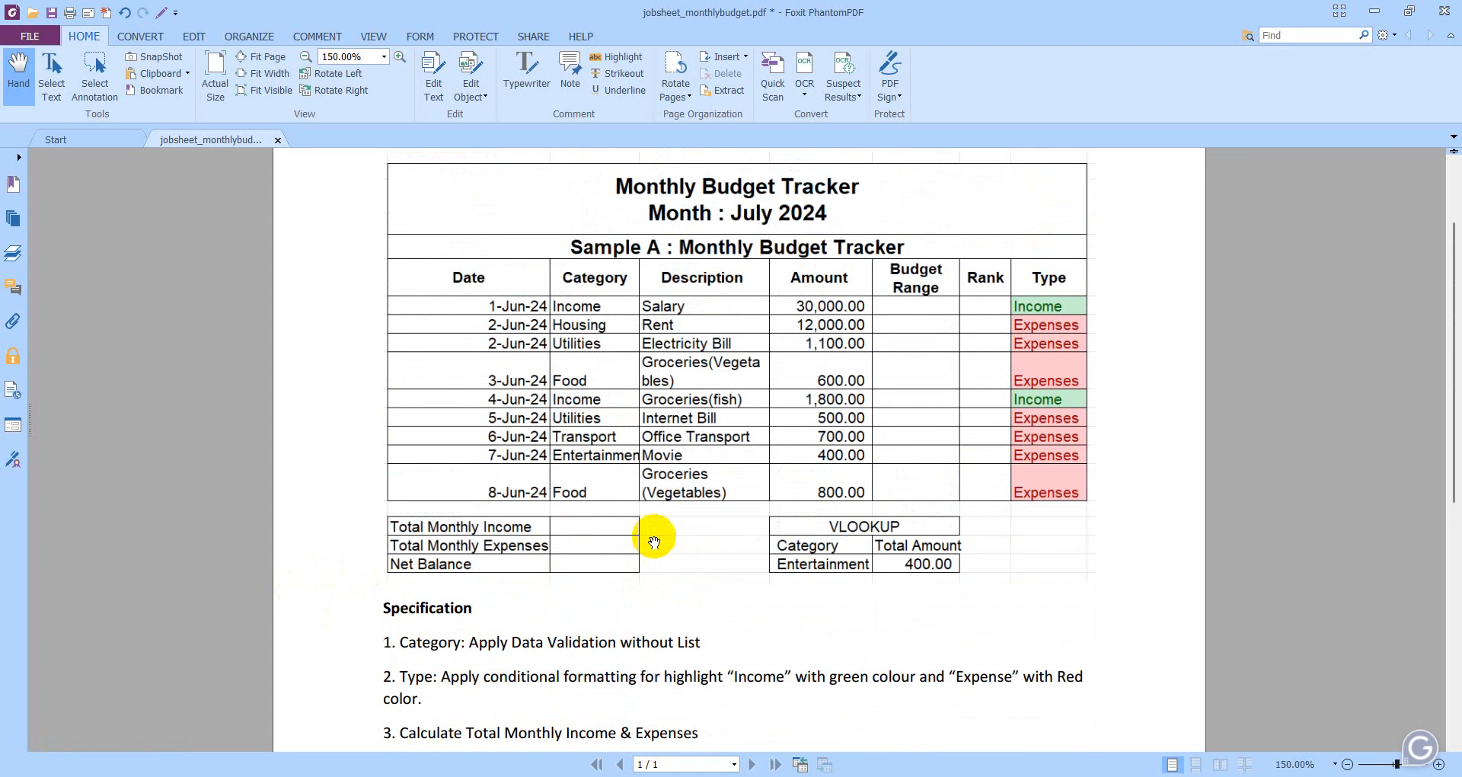
scroll(654, 543, down, 2)
scroll(655, 537, down, 3)
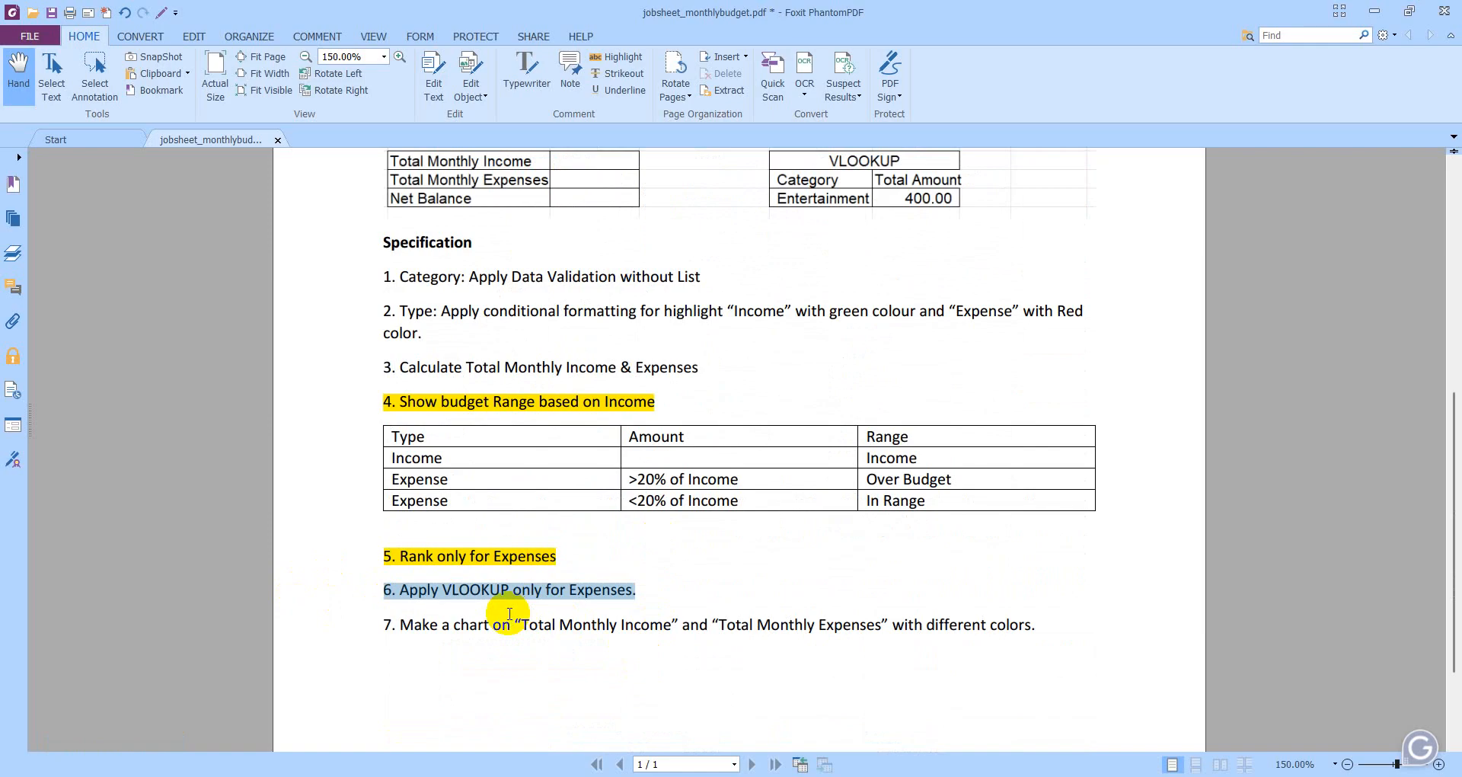
scroll(510, 613, up, 4)
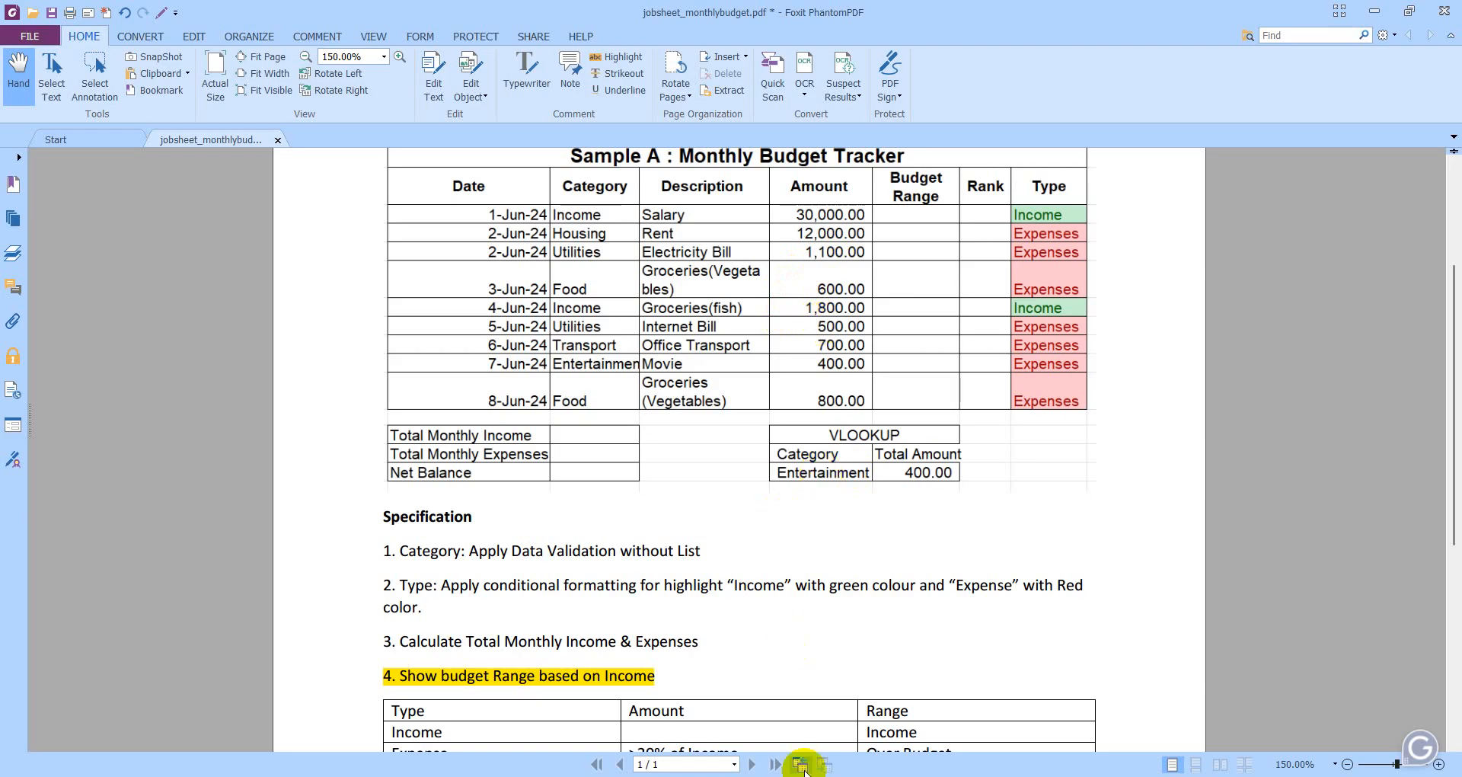
Switch to the budget.xlsx workbook in Excel and remove the fill colour from the Category column B.
click(662, 776)
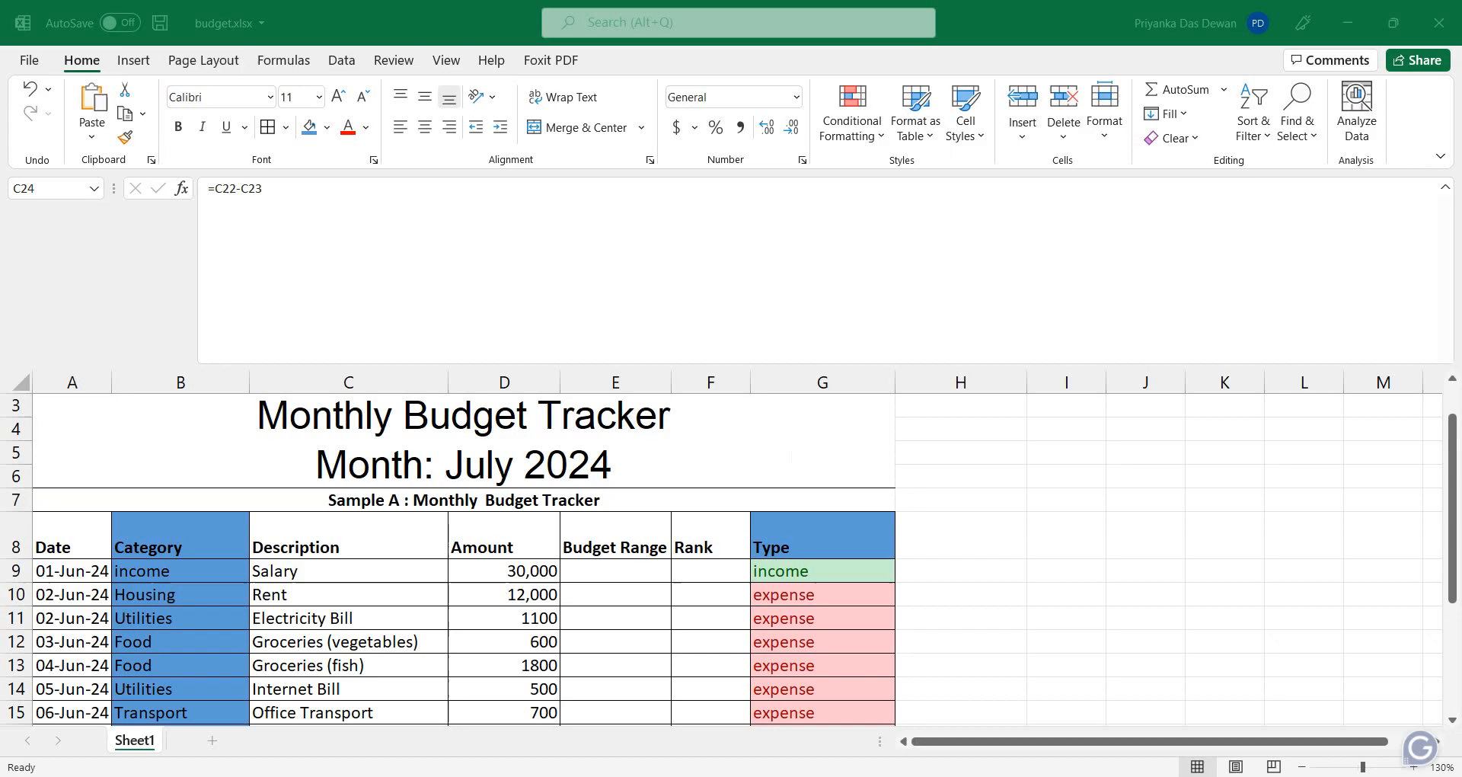
scroll(923, 605, down, 2)
scroll(922, 605, down, 3)
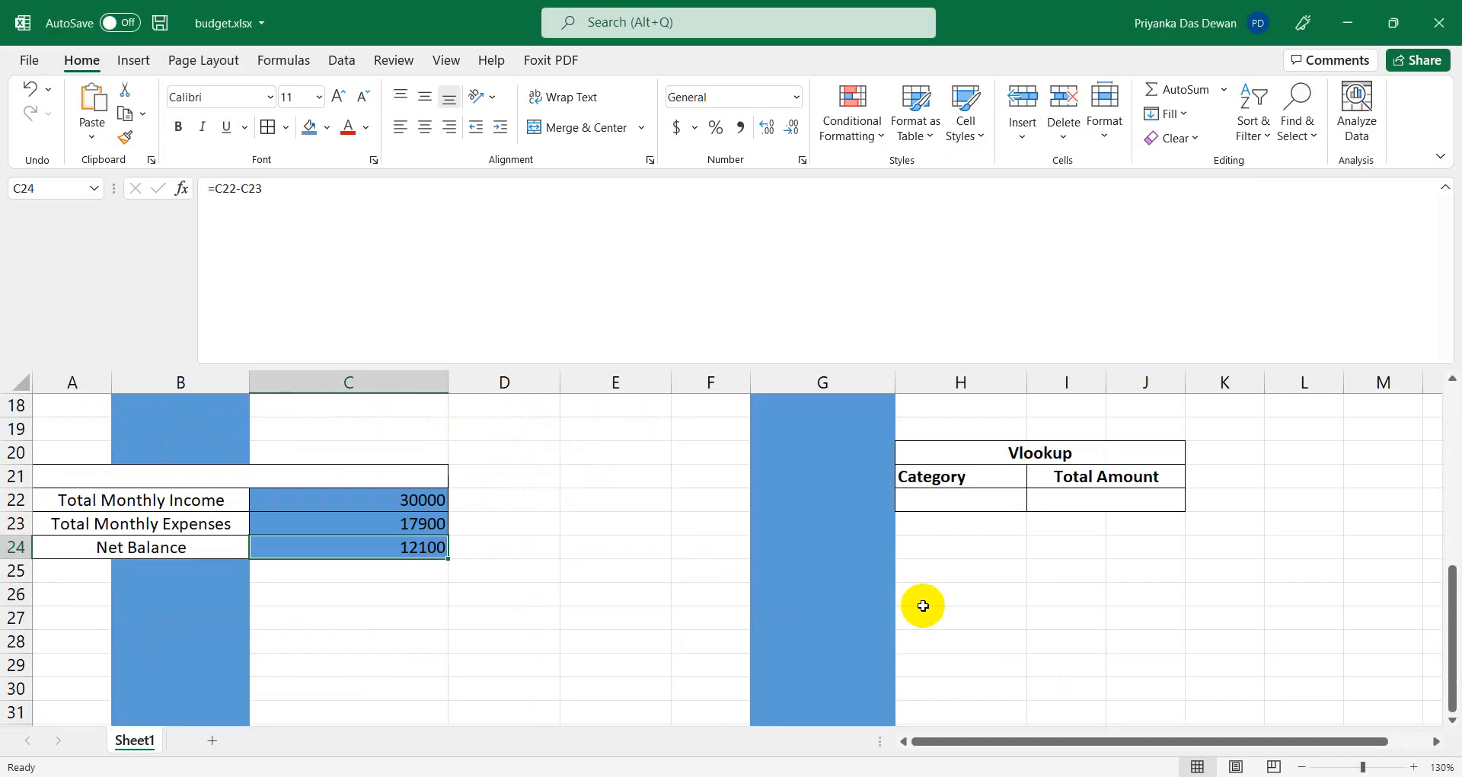
scroll(238, 548, up, 6)
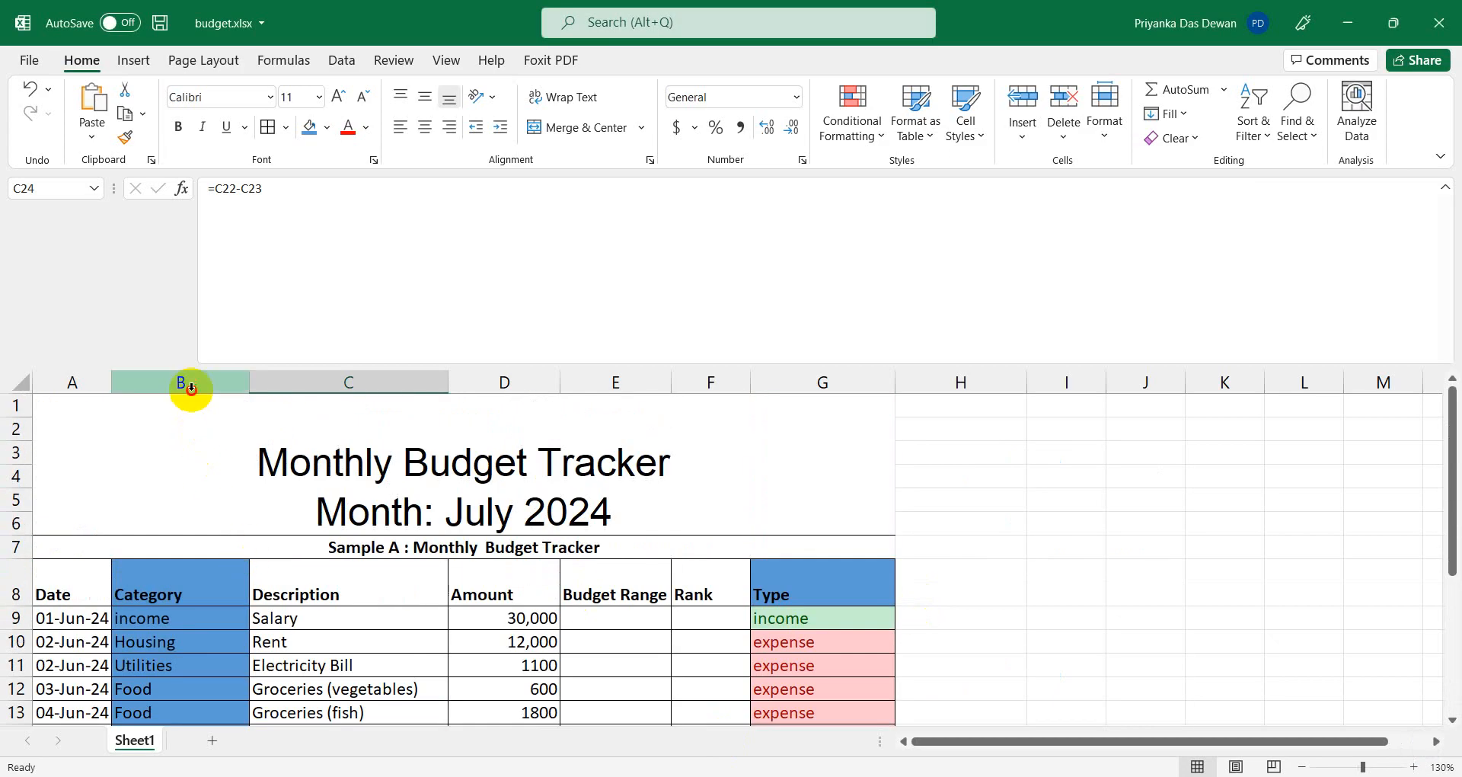
click(191, 387)
click(327, 127)
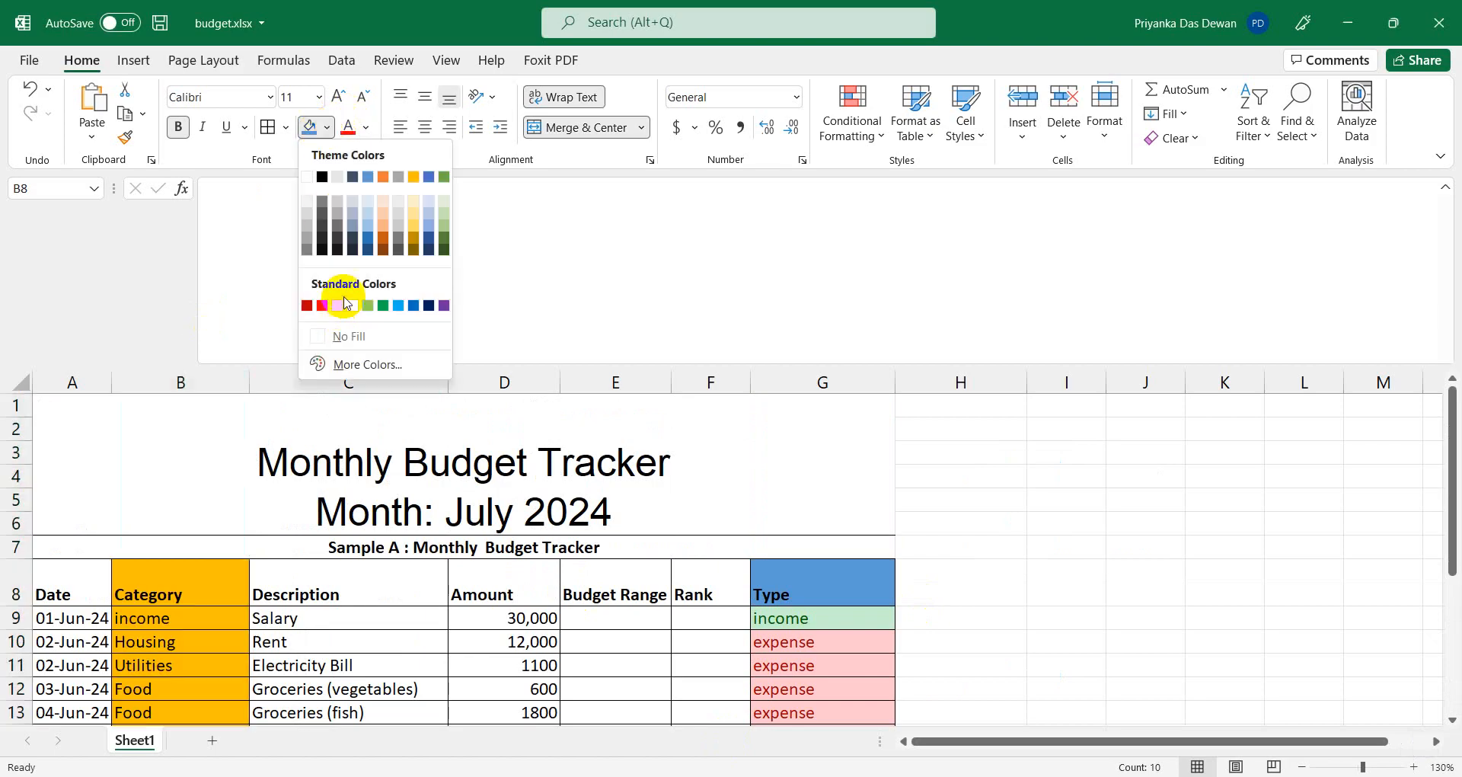
click(347, 335)
Remove the blue fill from the Type column G.
click(822, 383)
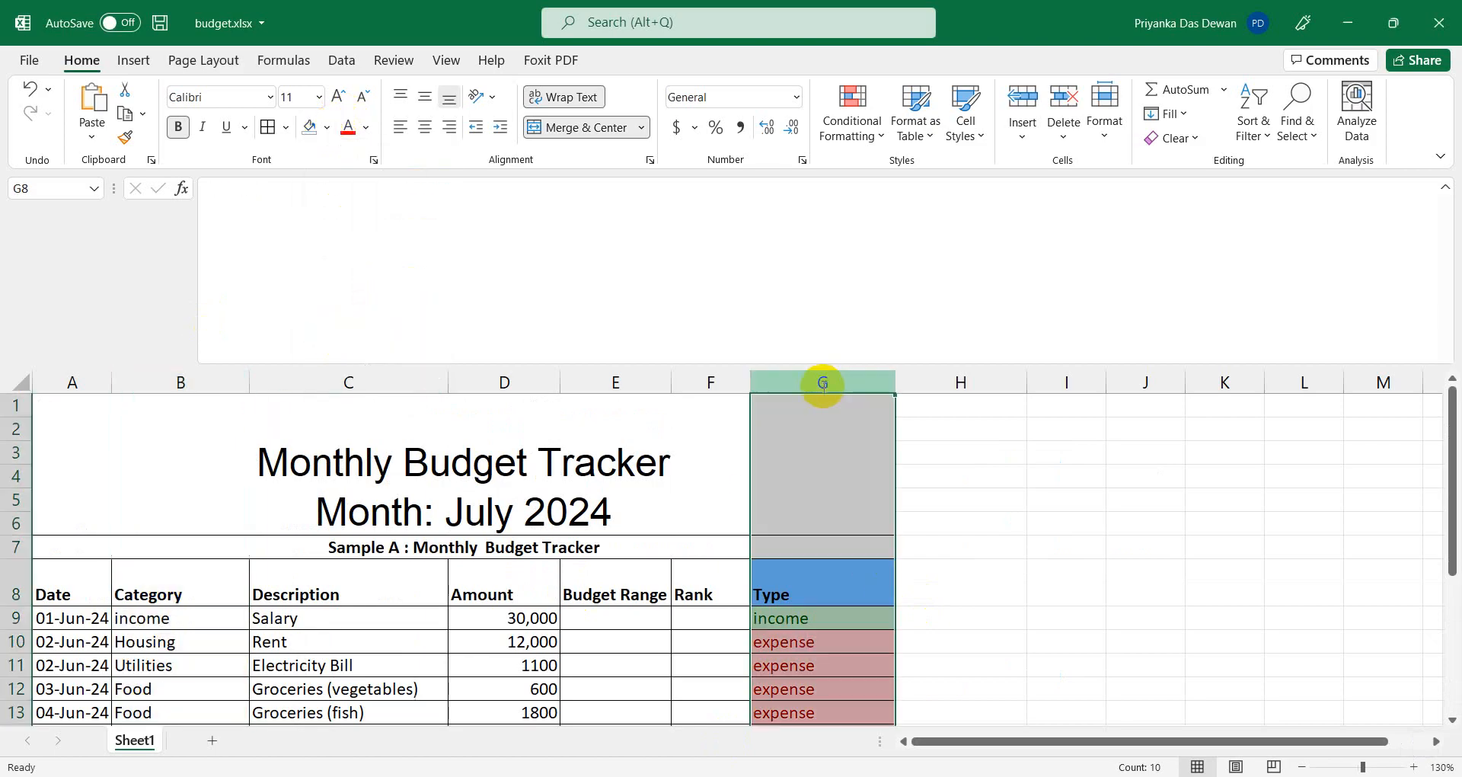
scroll(862, 605, down, 3)
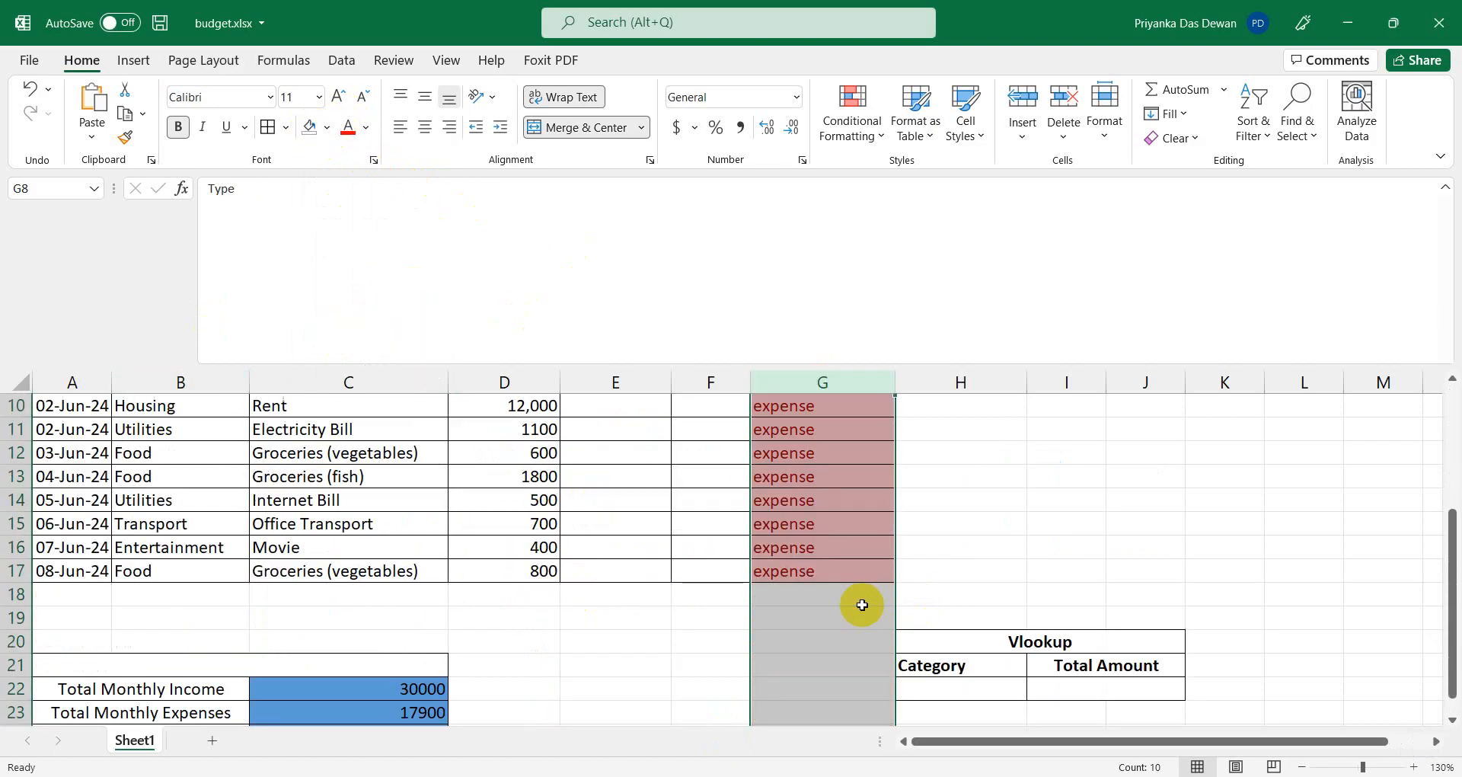
scroll(712, 649, up, 3)
scroll(343, 695, down, 5)
Examine the monthly totals, the Vlookup table and the empty cells beside the budget table.
click(320, 547)
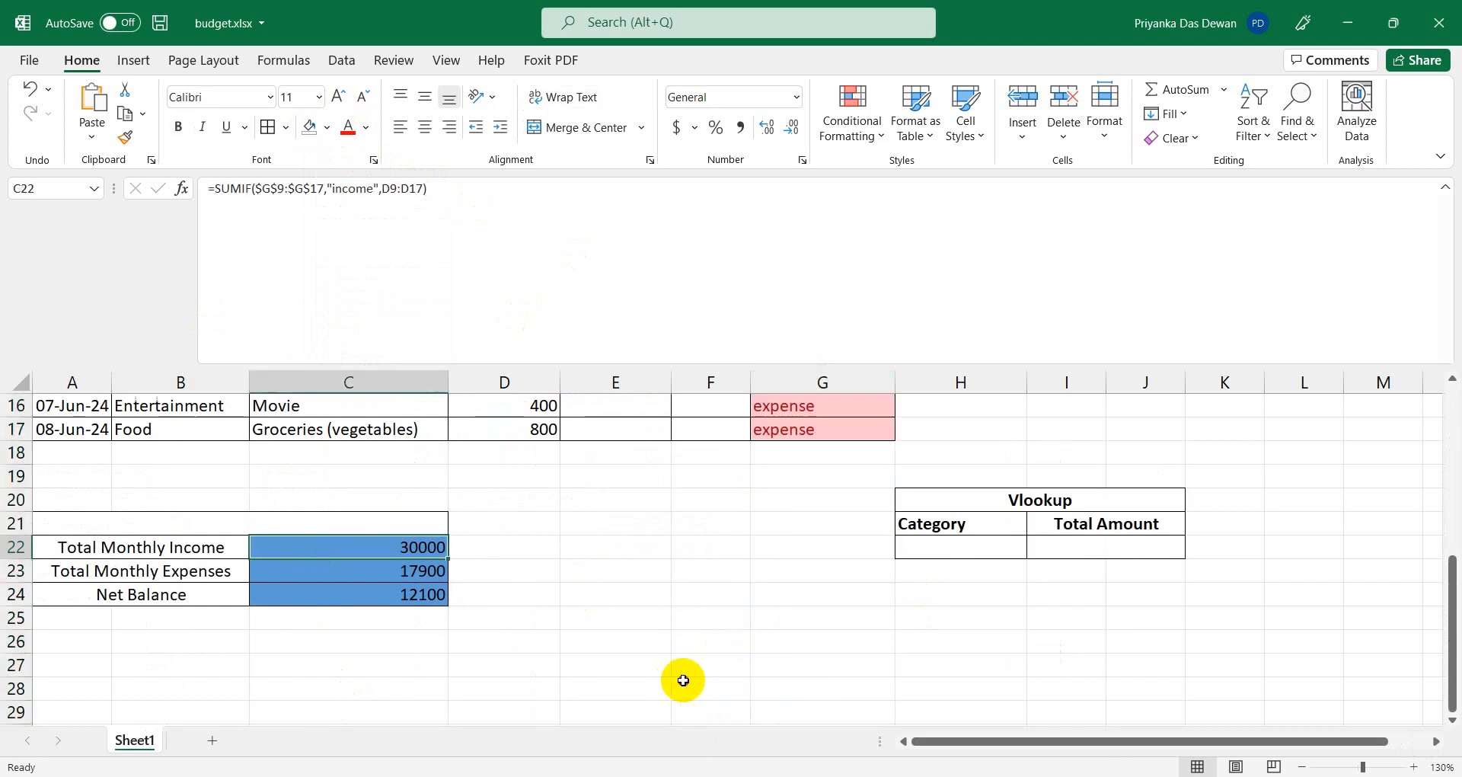
click(683, 680)
scroll(865, 688, up, 2)
scroll(884, 670, down, 1)
click(926, 568)
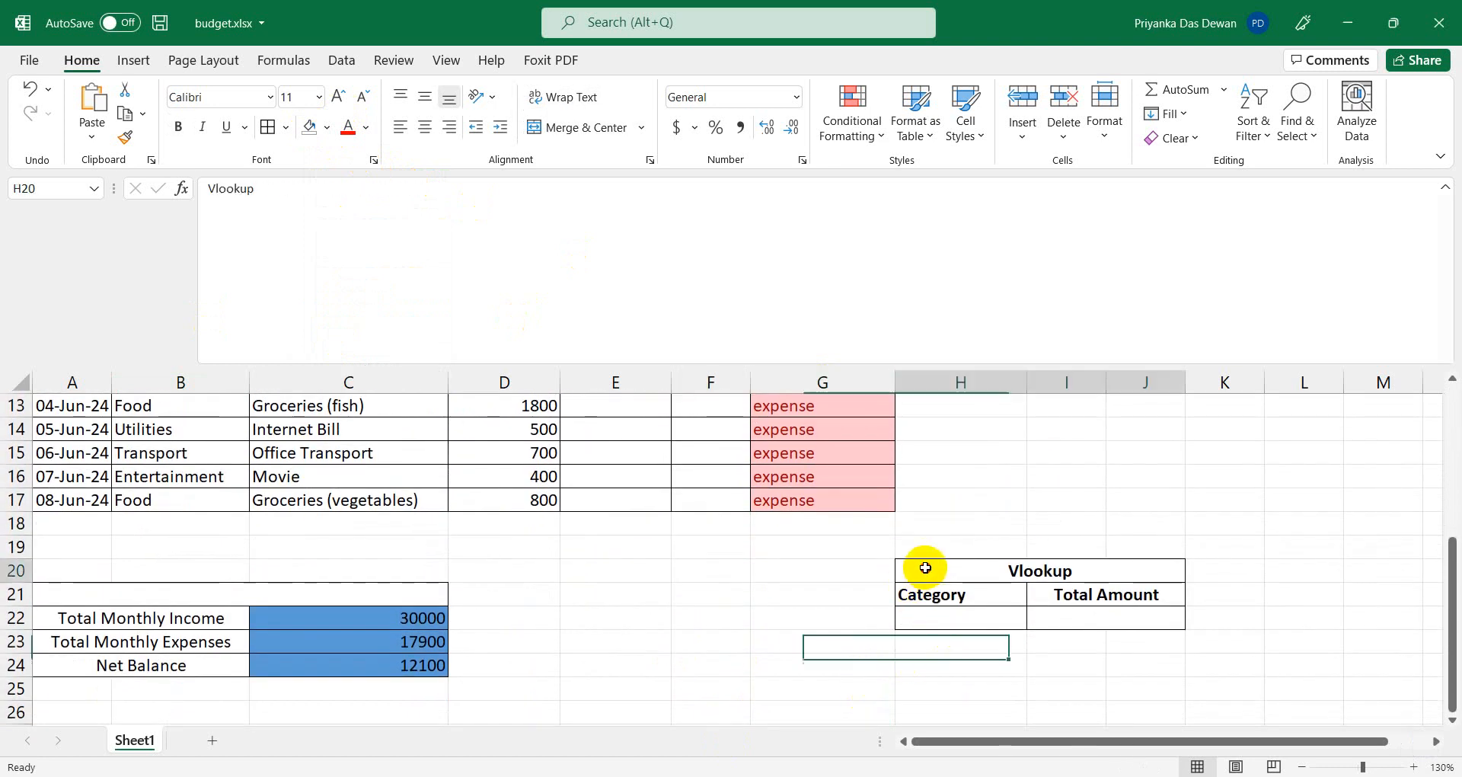
scroll(1044, 669, up, 2)
scroll(1044, 672, down, 2)
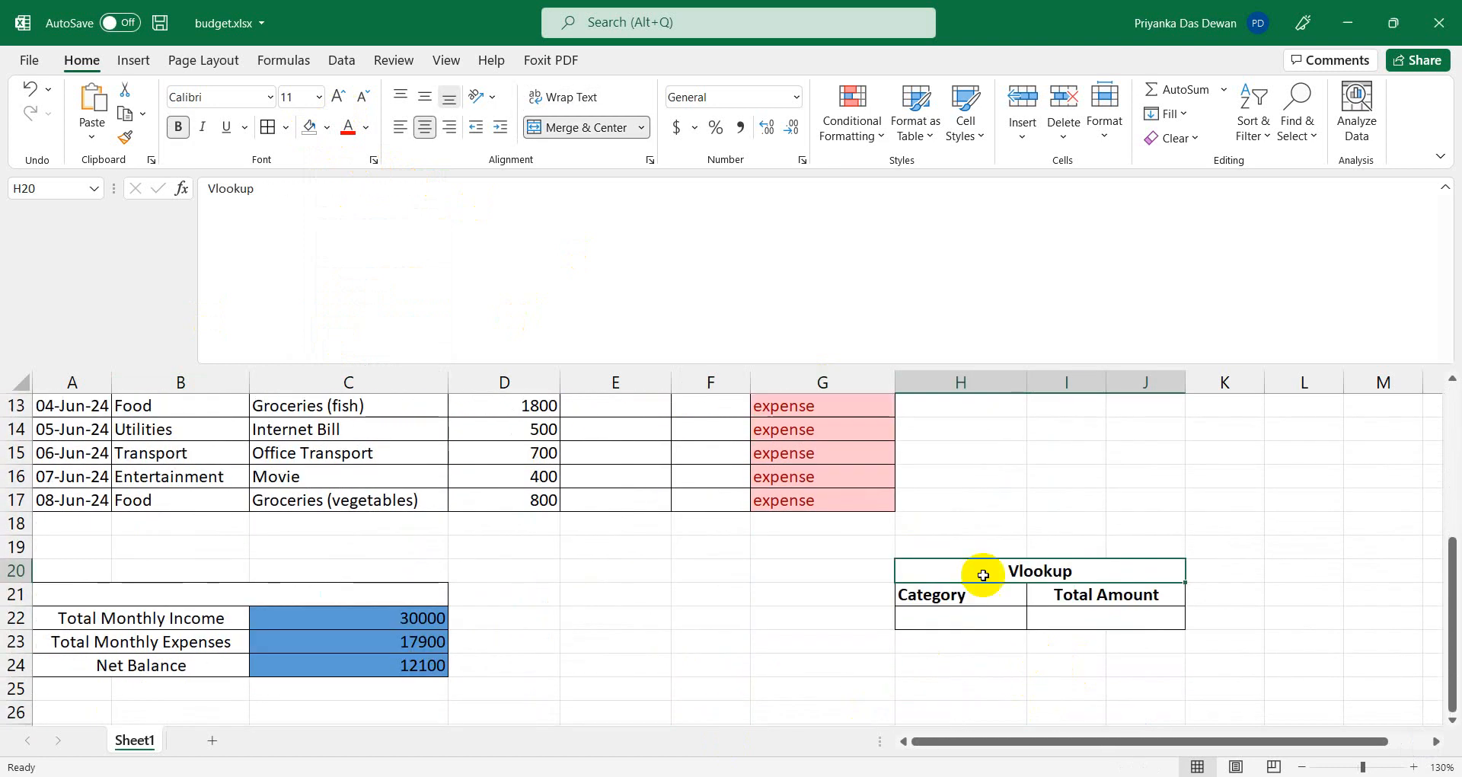
scroll(1234, 579, up, 1)
click(1250, 574)
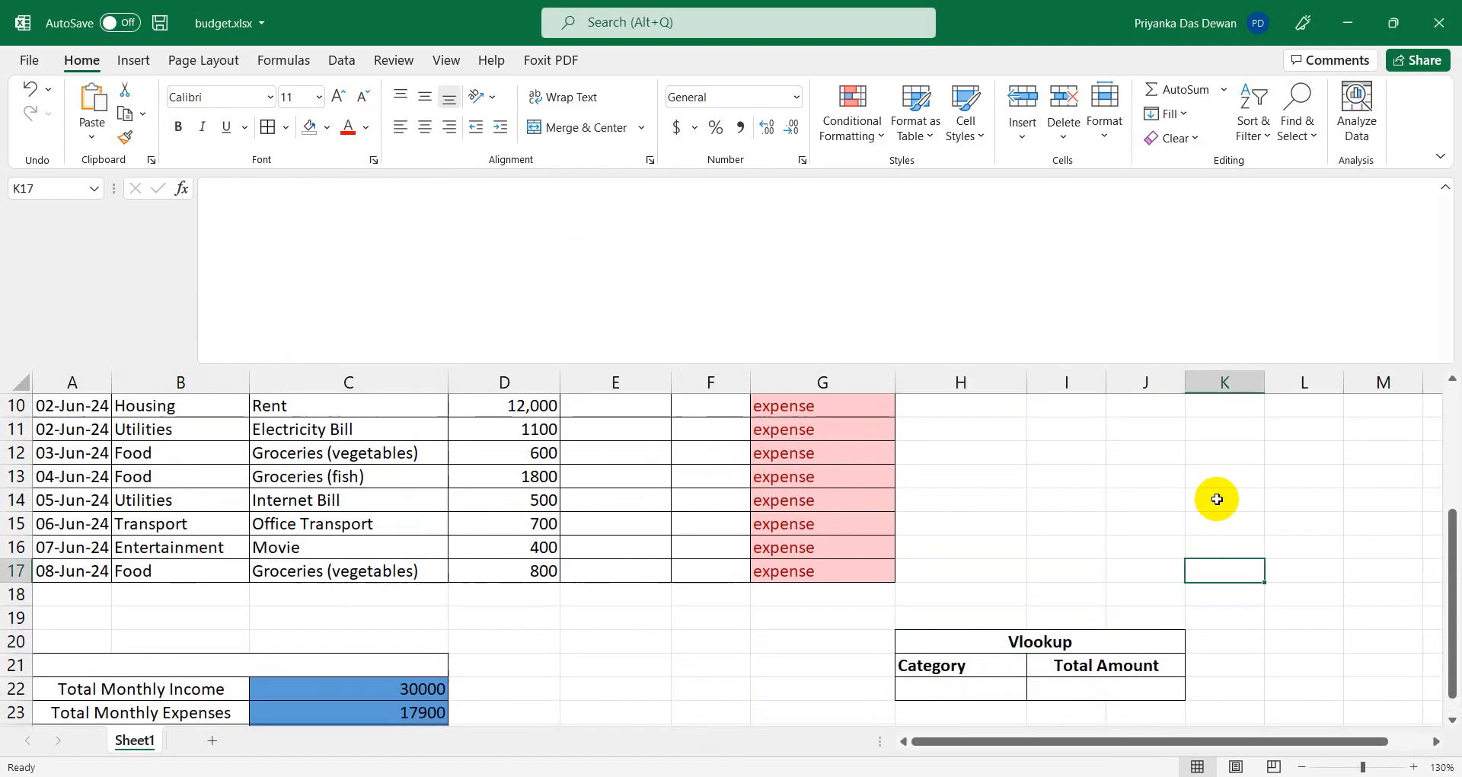
drag(976, 741, 1132, 756)
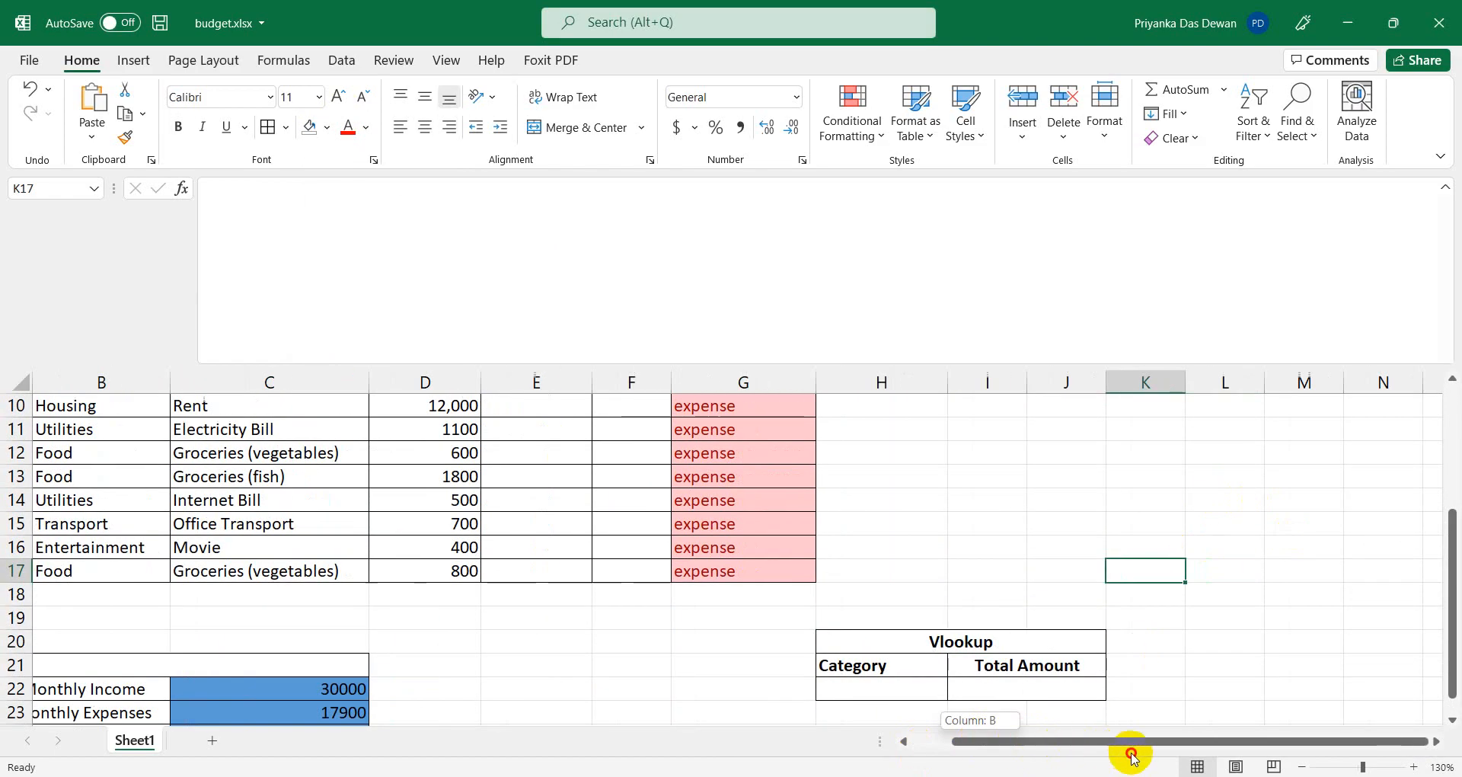
click(1157, 498)
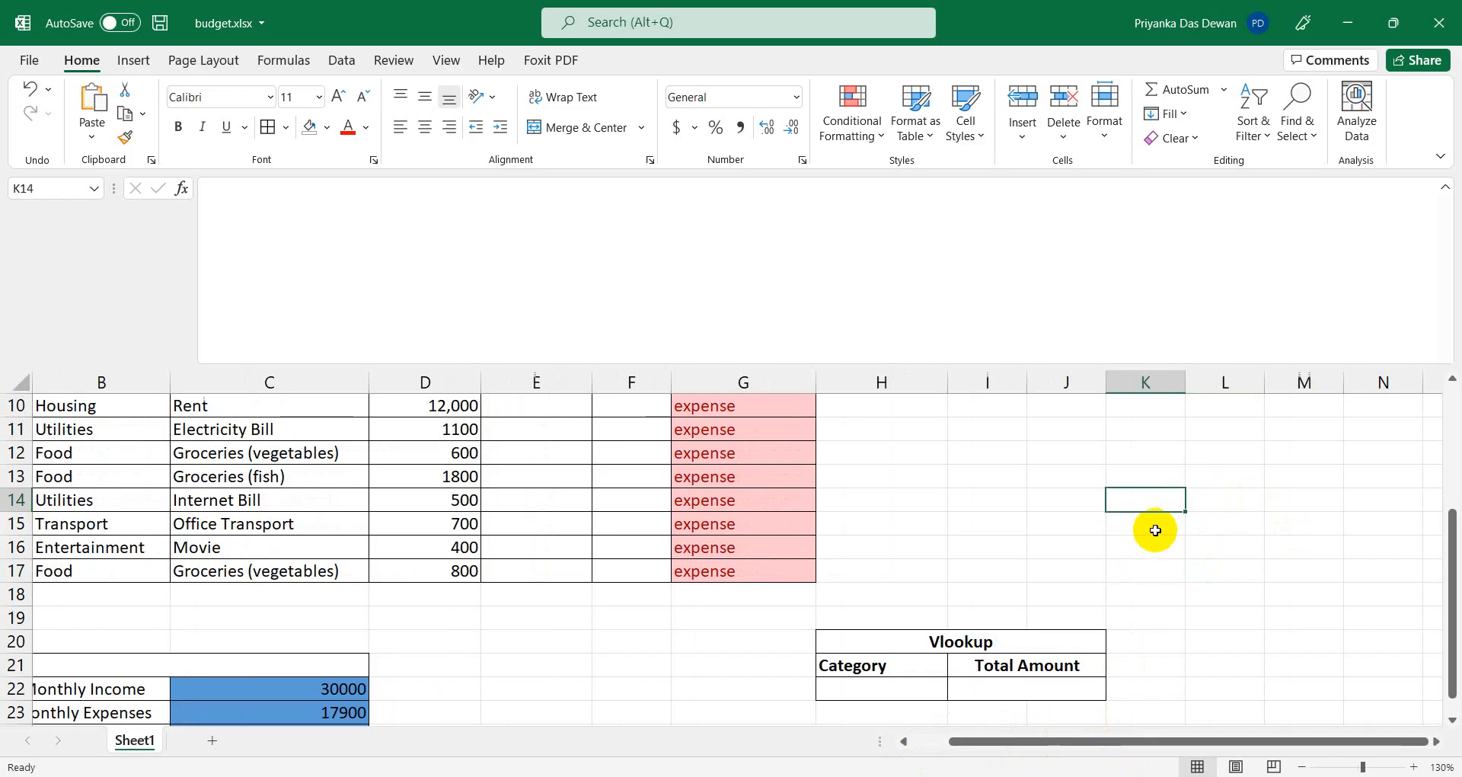
click(1173, 569)
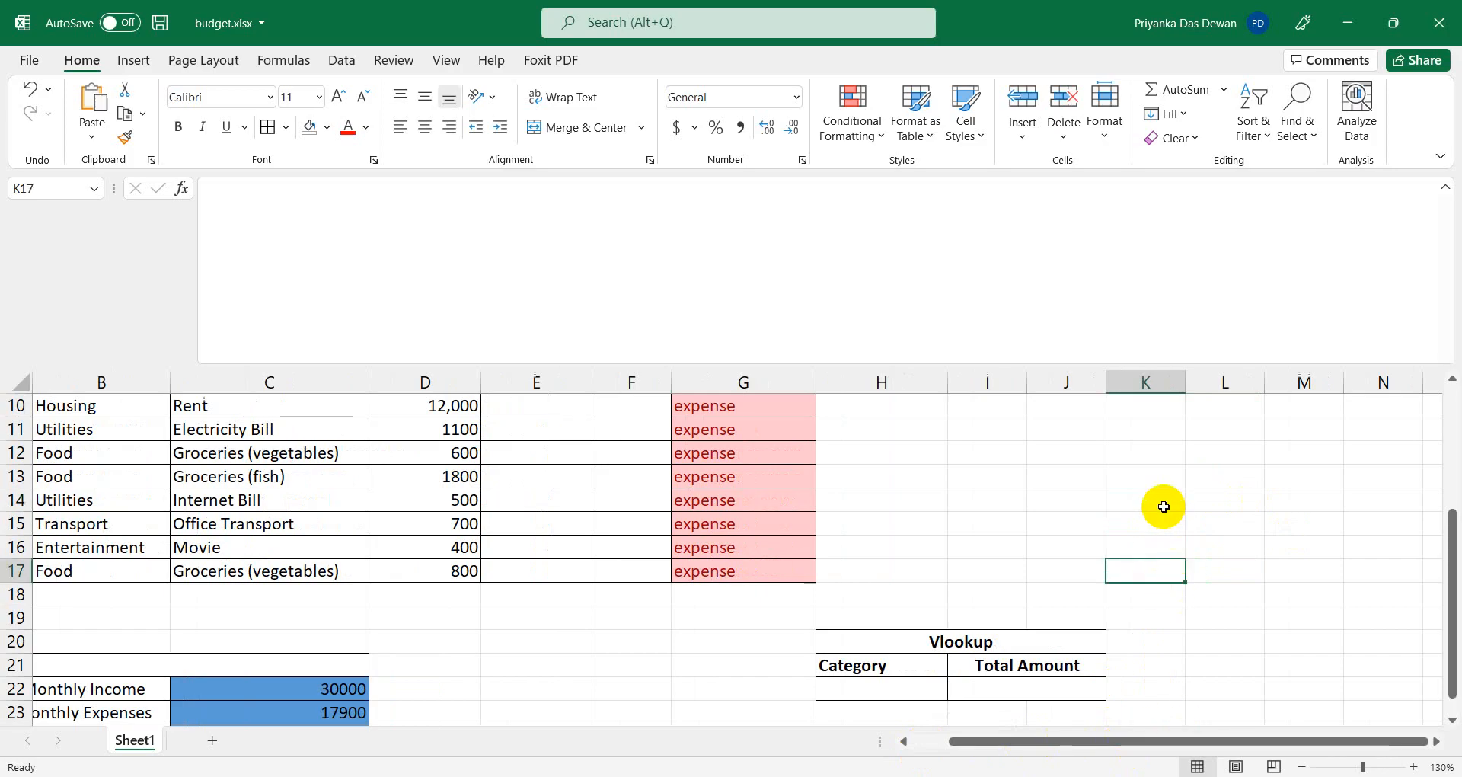
click(1160, 506)
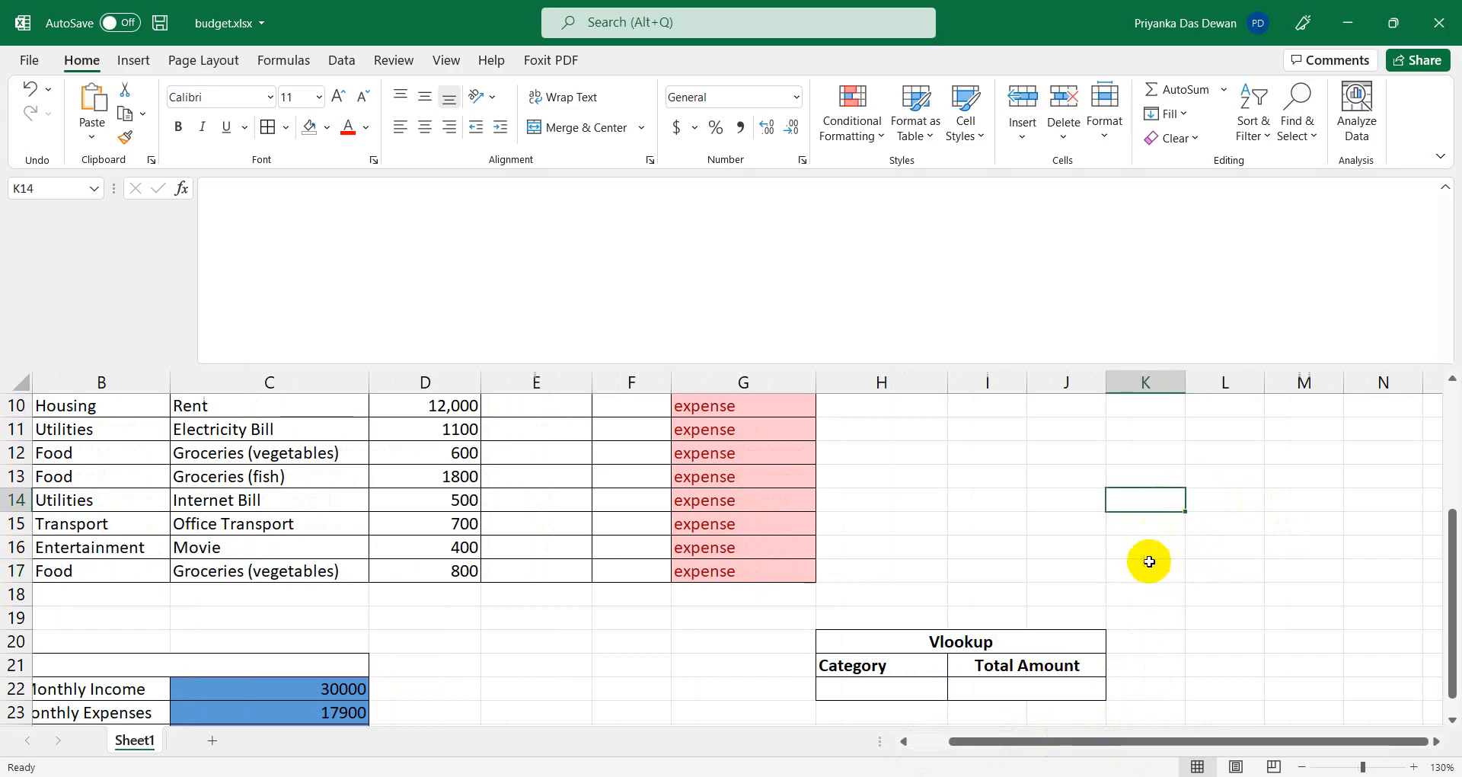
key(Down)
key(Down)
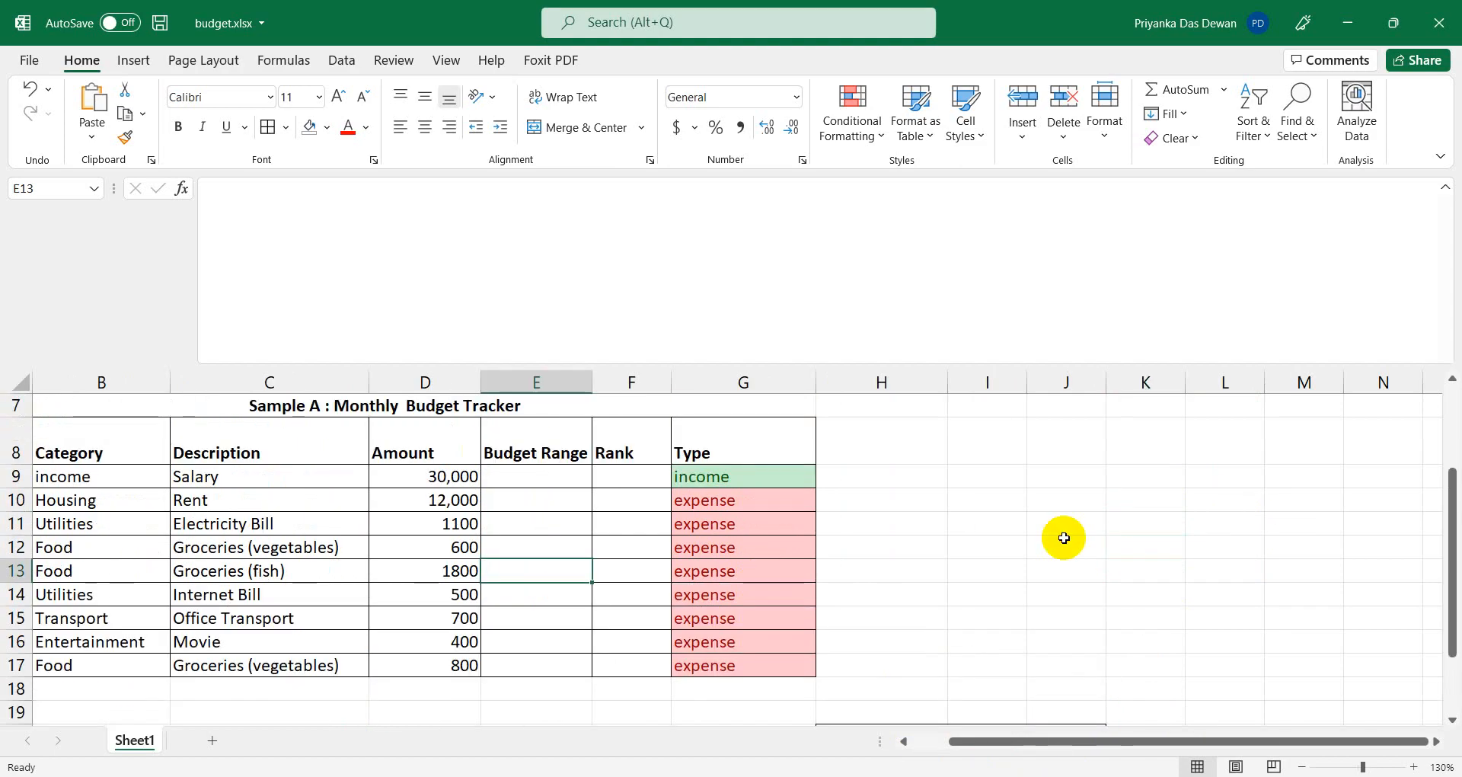
scroll(1063, 539, down, 2)
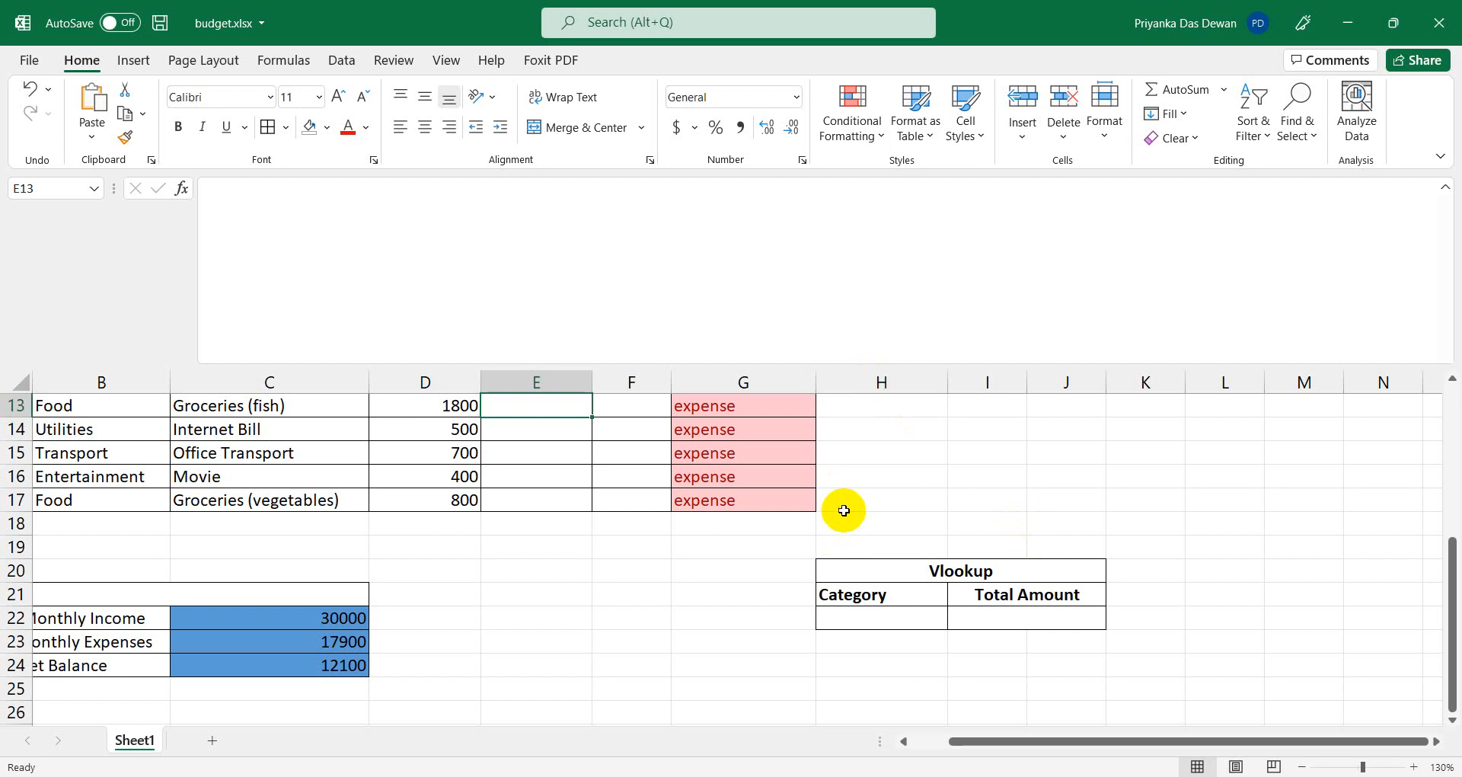
scroll(906, 558, up, 3)
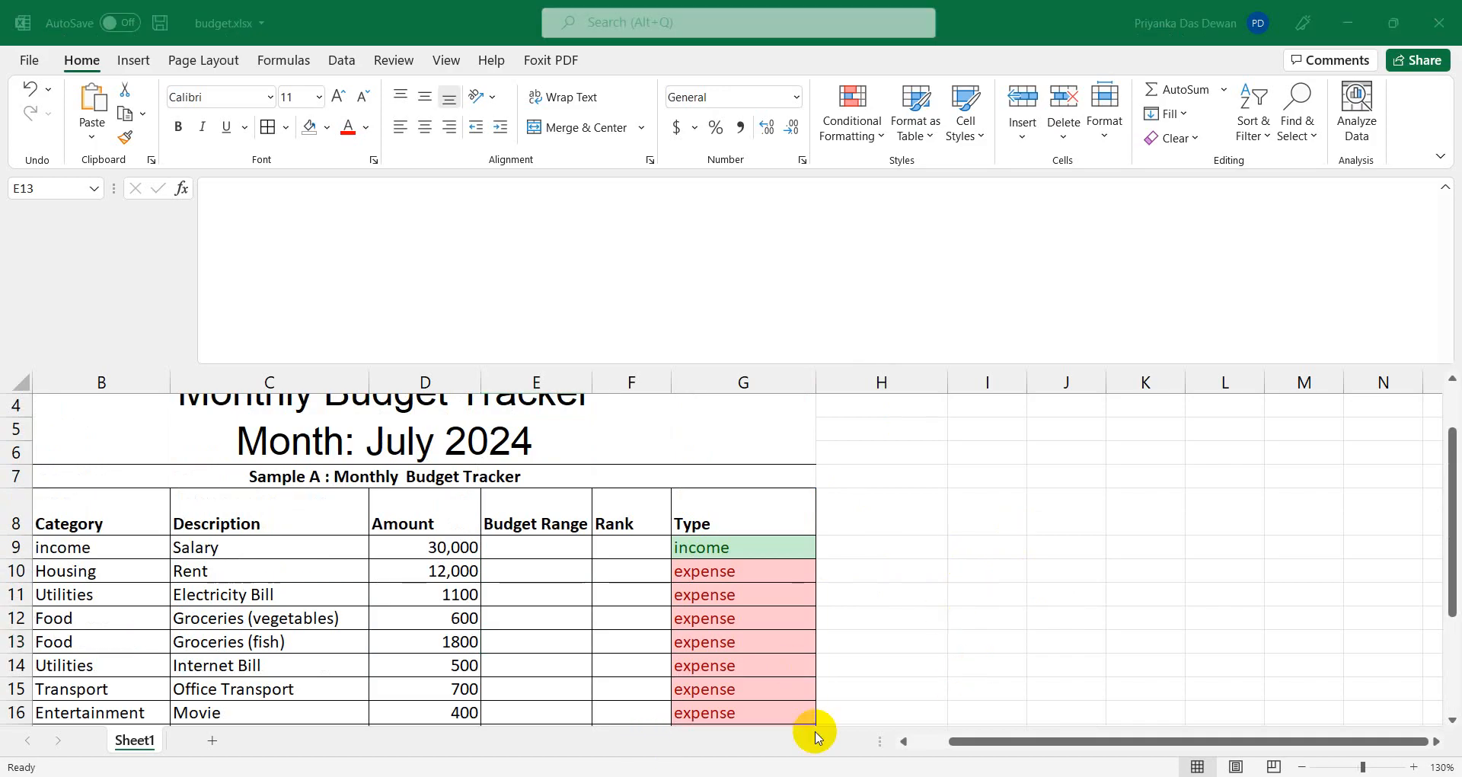
scroll(1035, 606, down, 3)
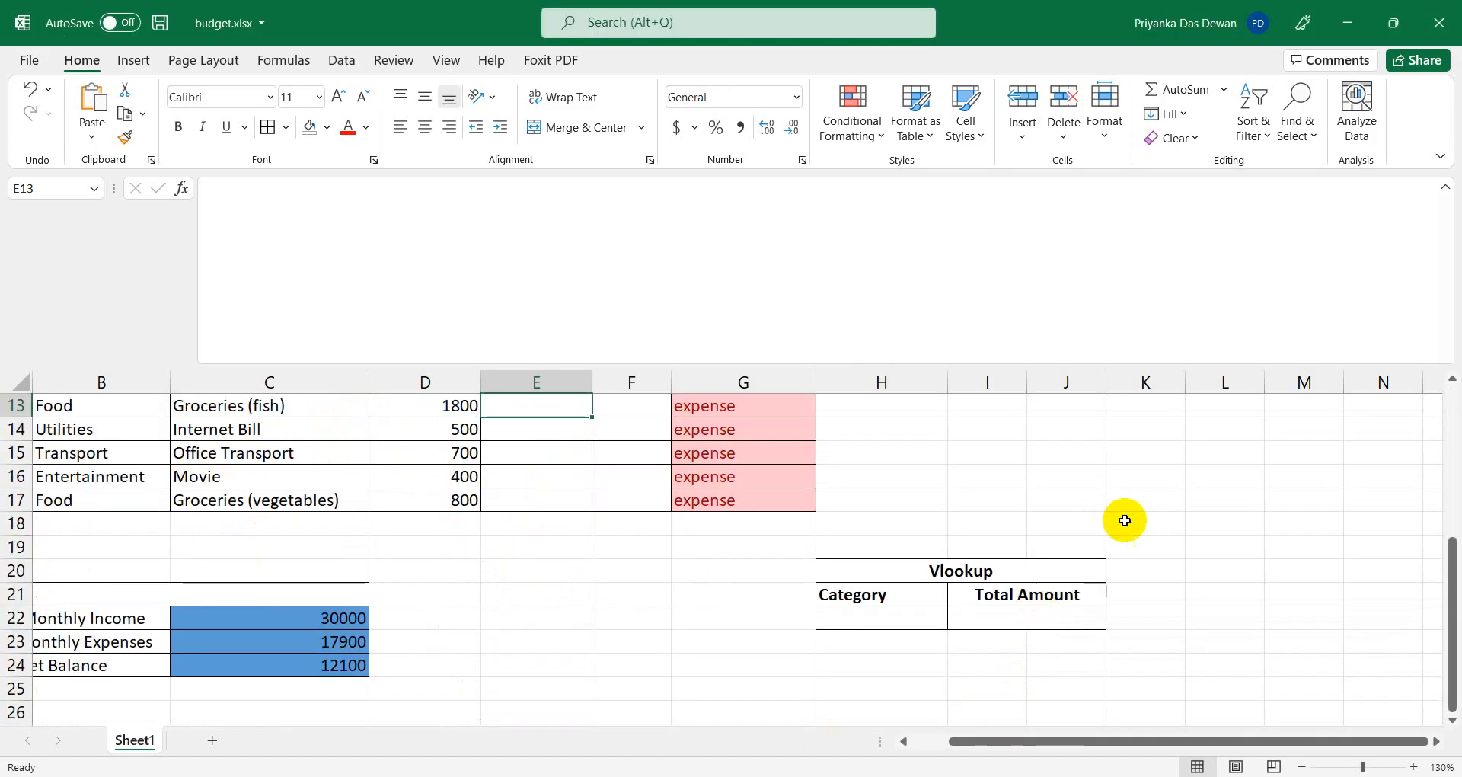
Merge and center cells J11:L11 beside the budget table.
scroll(1108, 514, up, 2)
click(1074, 526)
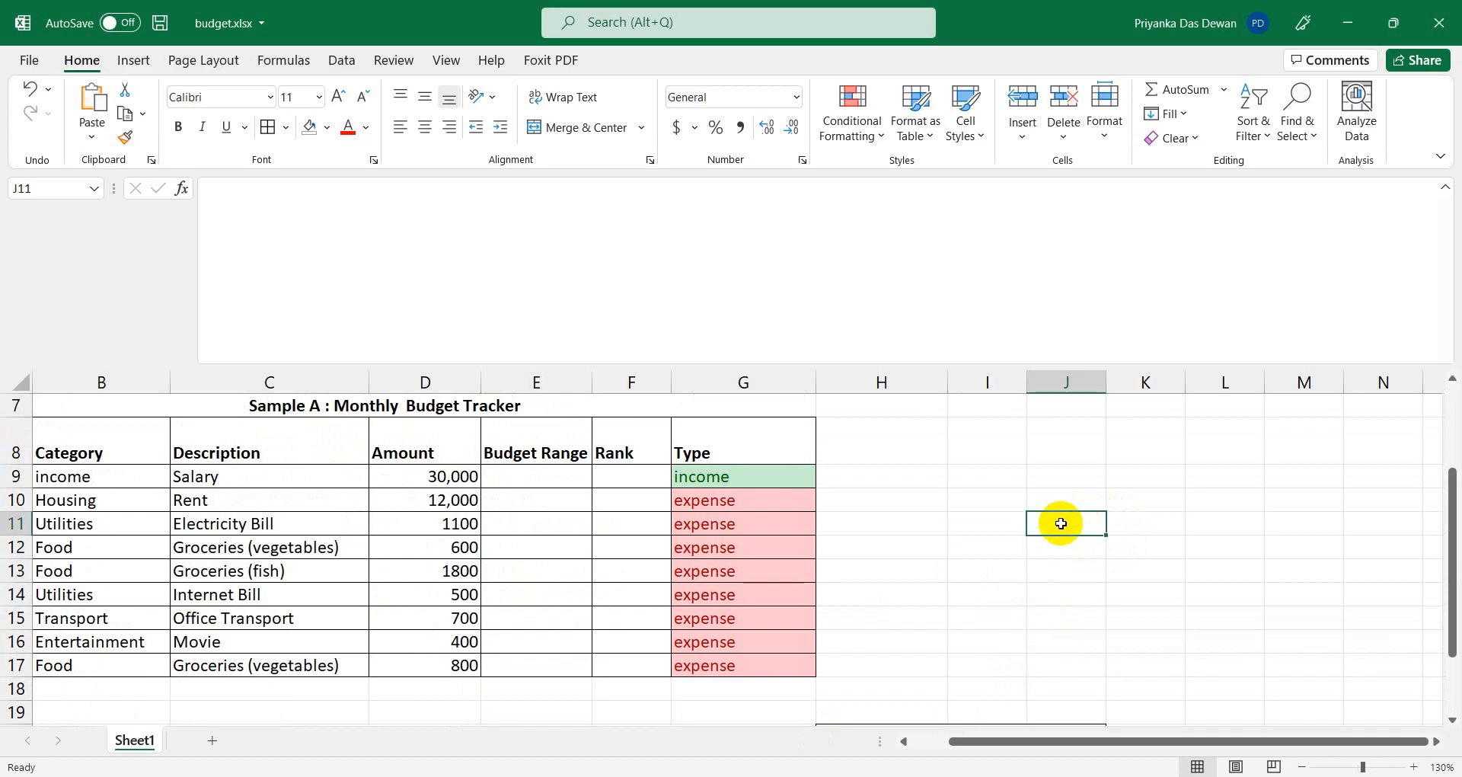
key(shift+Right)
key(shift+Right)
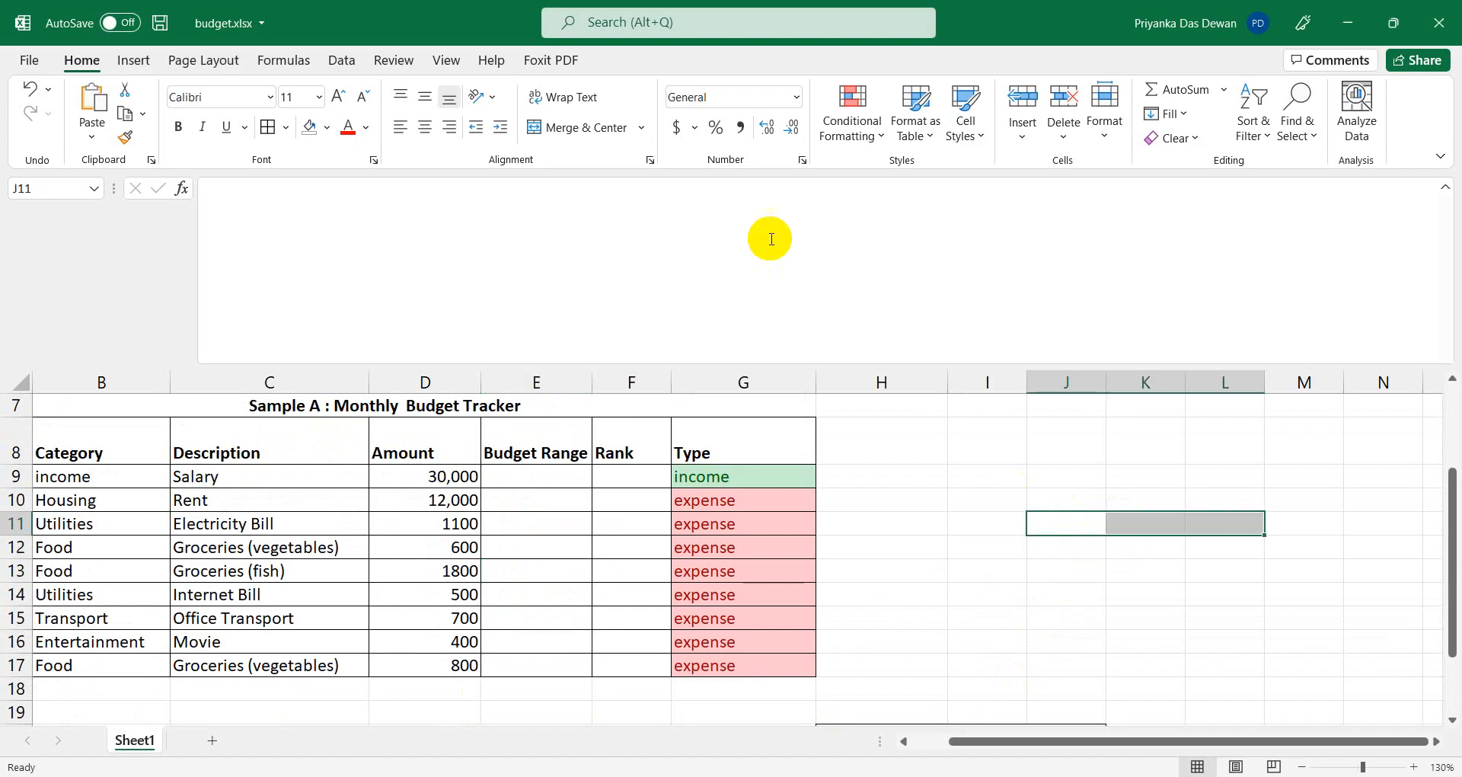
click(586, 127)
Enter the title "Helper Table for Vlookup based on Expense" in the merged cell J11.
double_click(1072, 517)
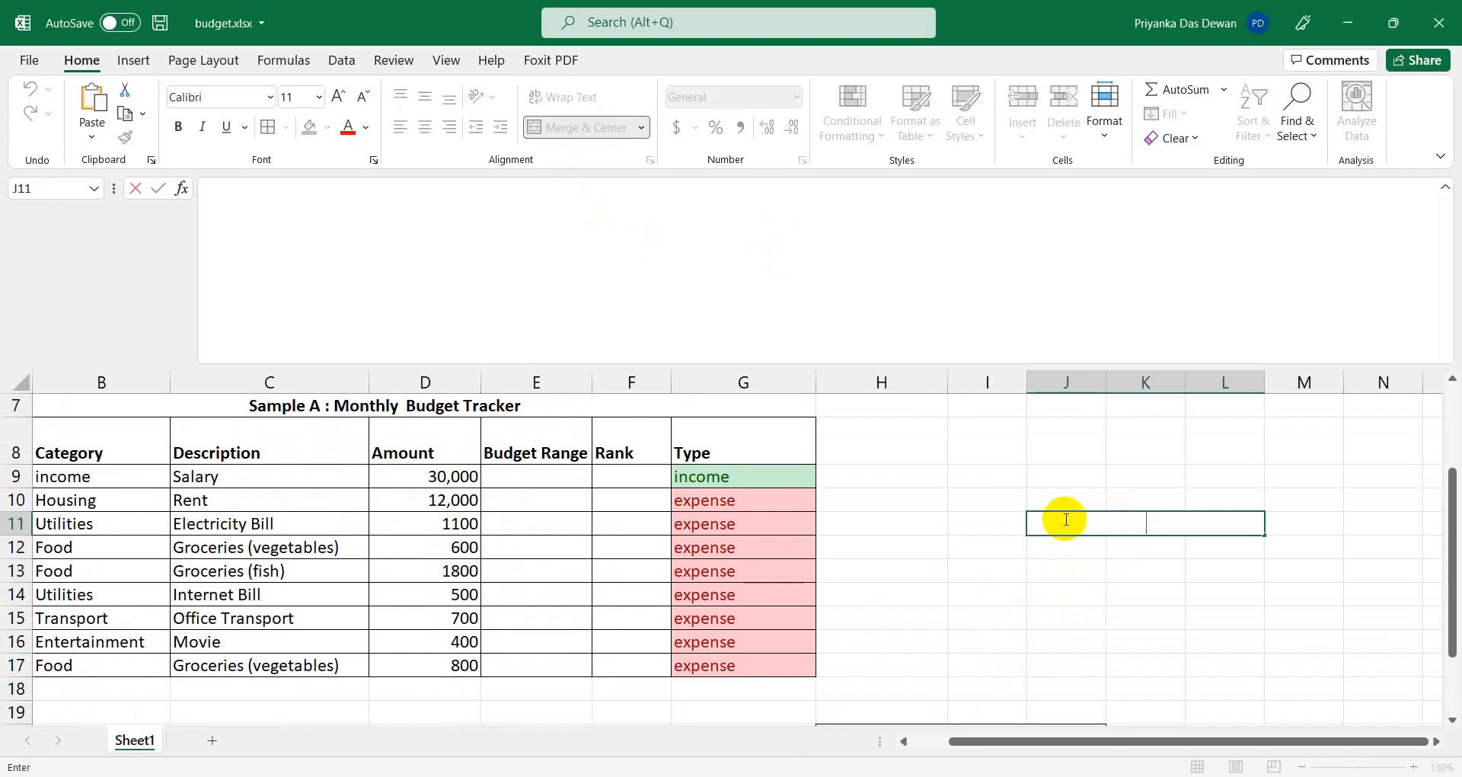
text(Helper )
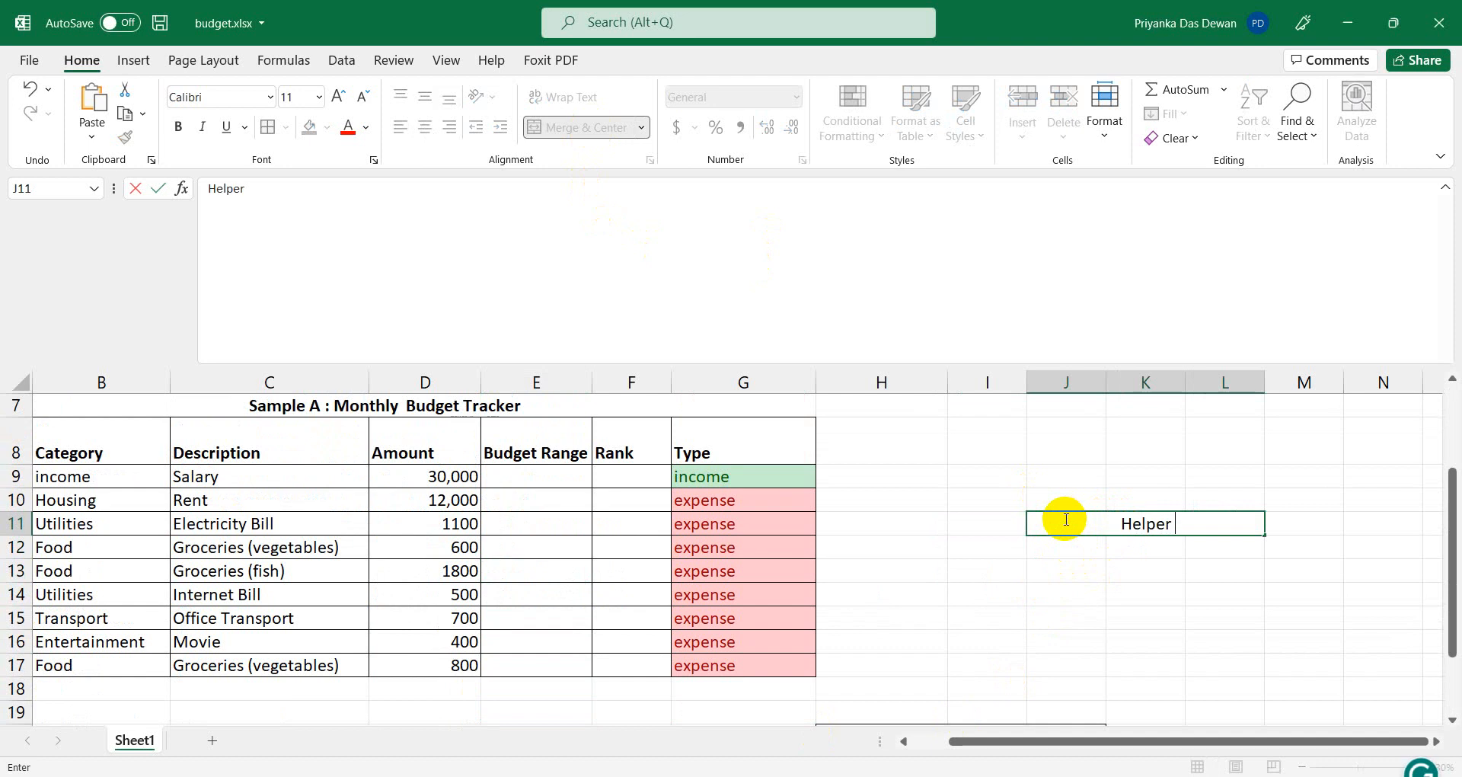
text(Table )
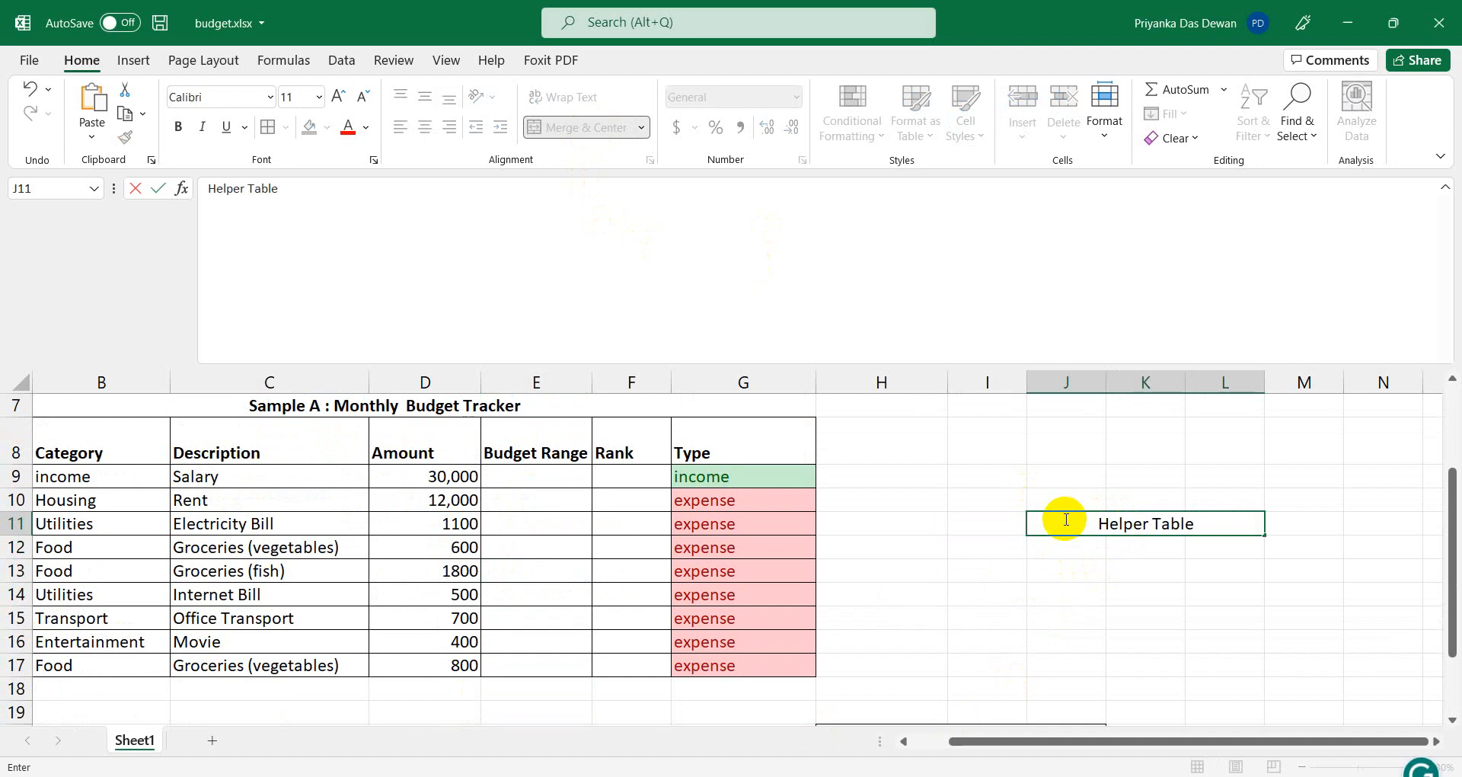
text(fo)
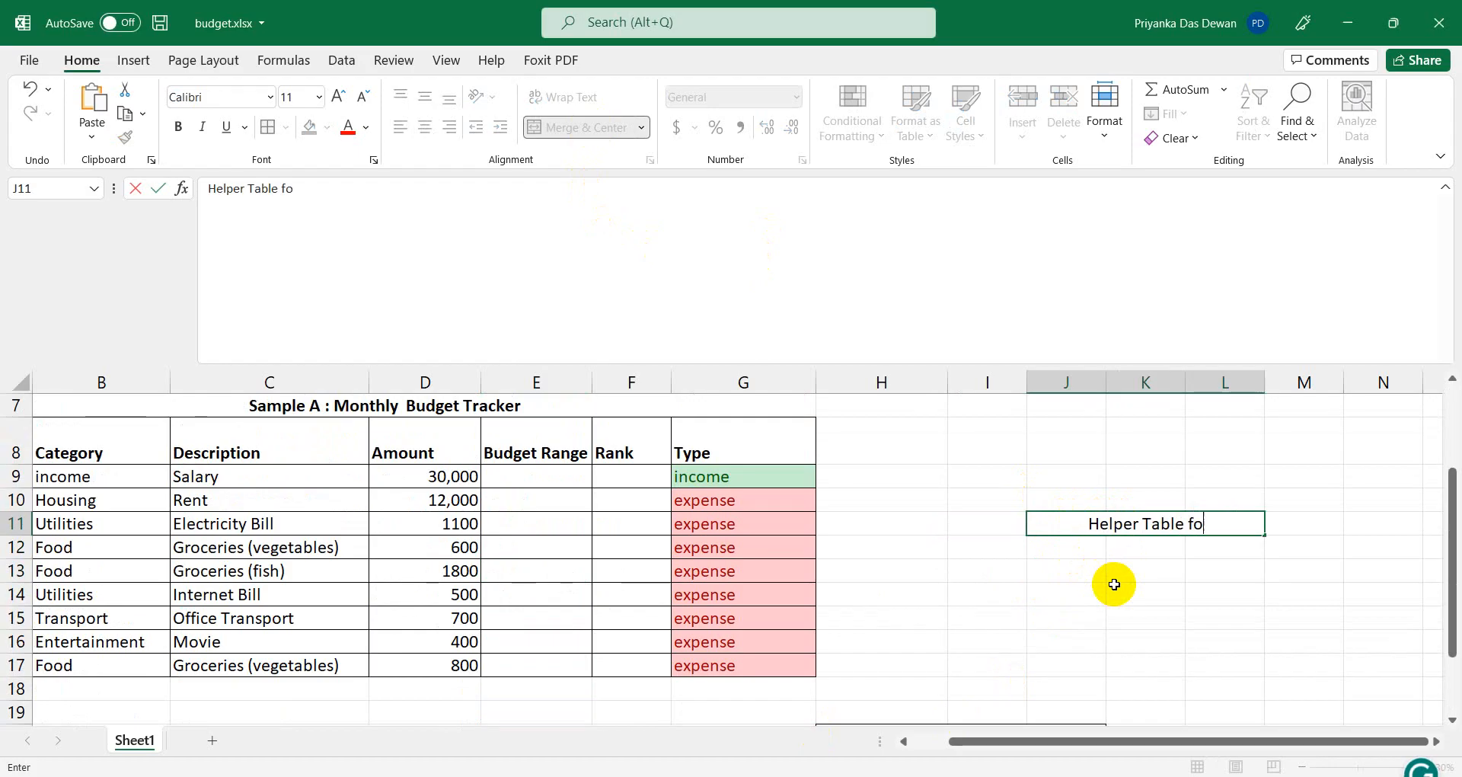
text(r Vl)
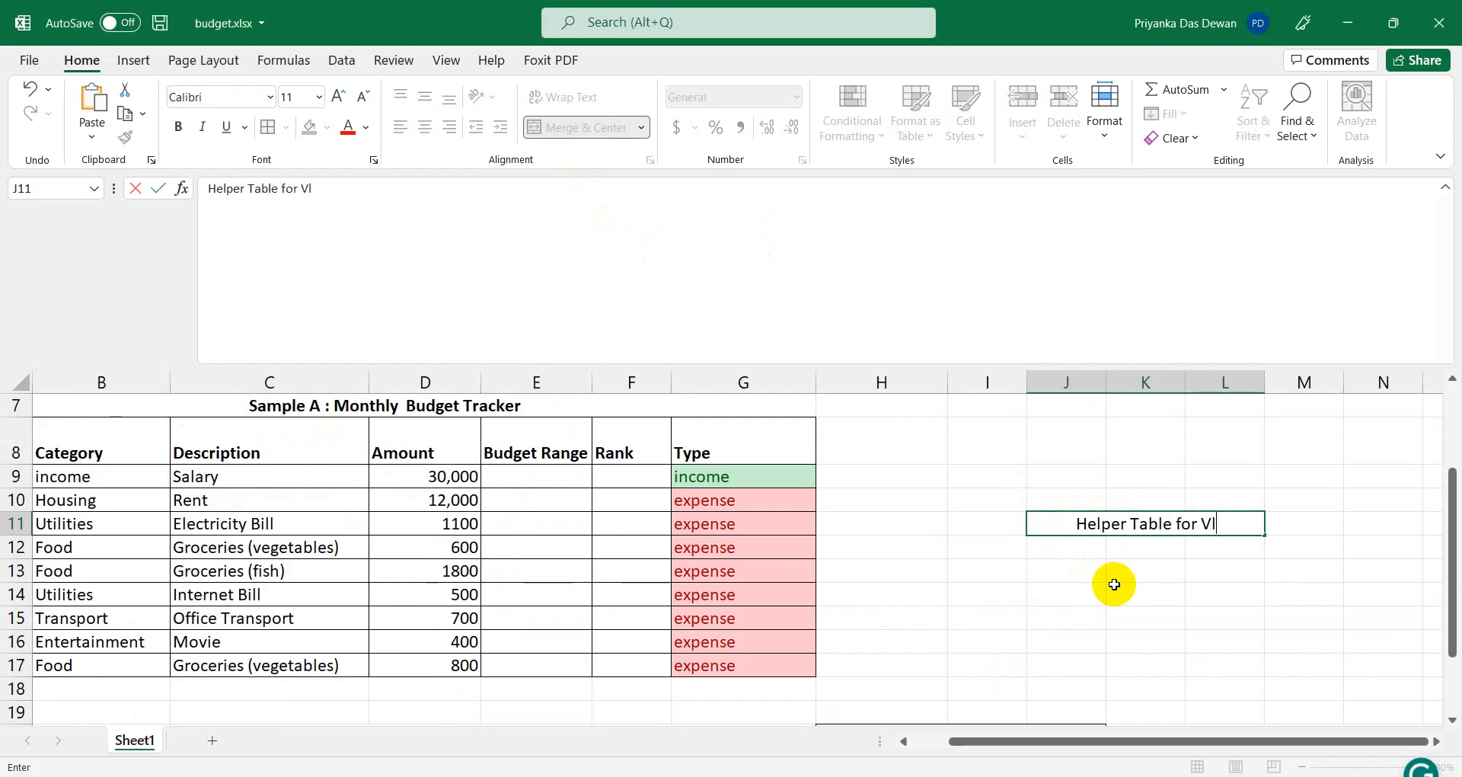
text(ookup)
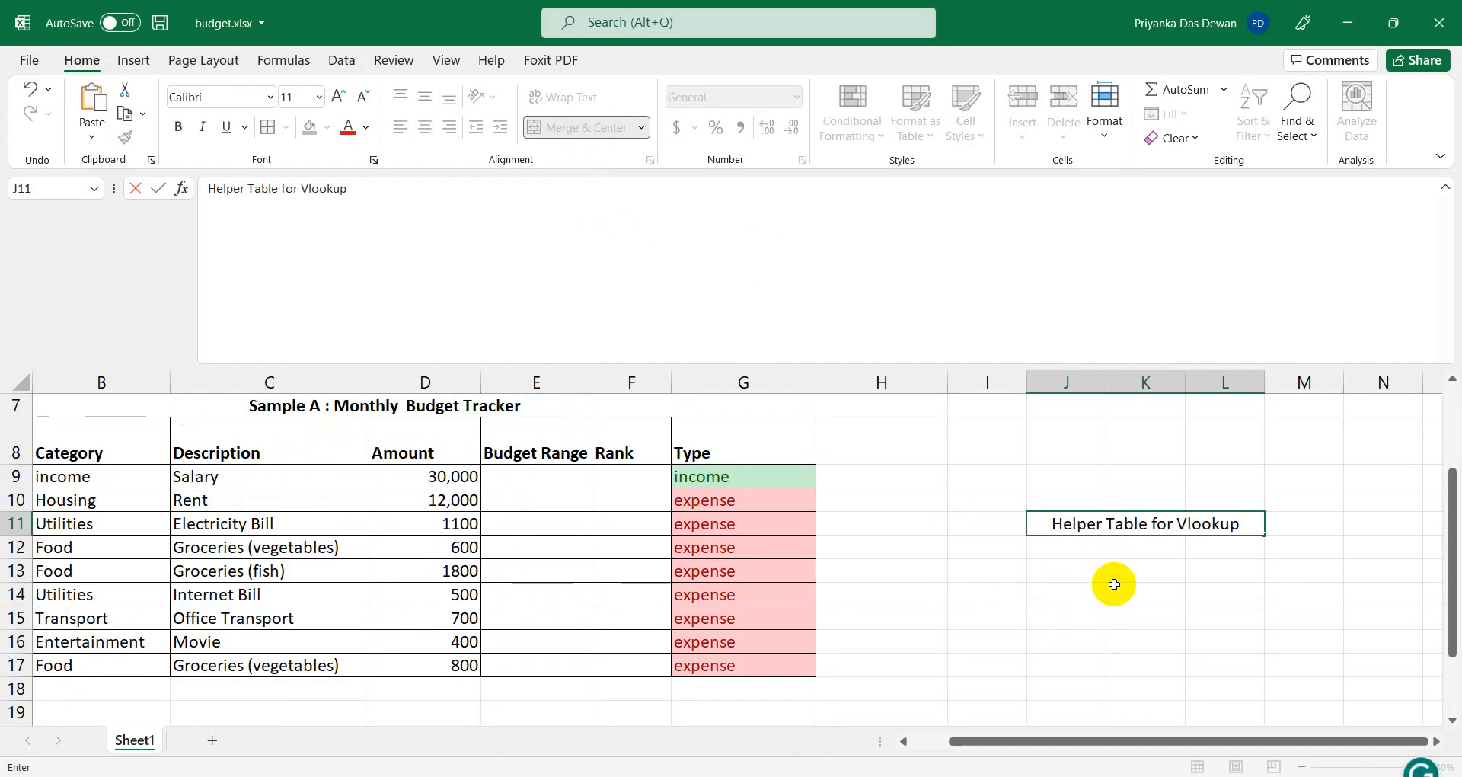
text( bas)
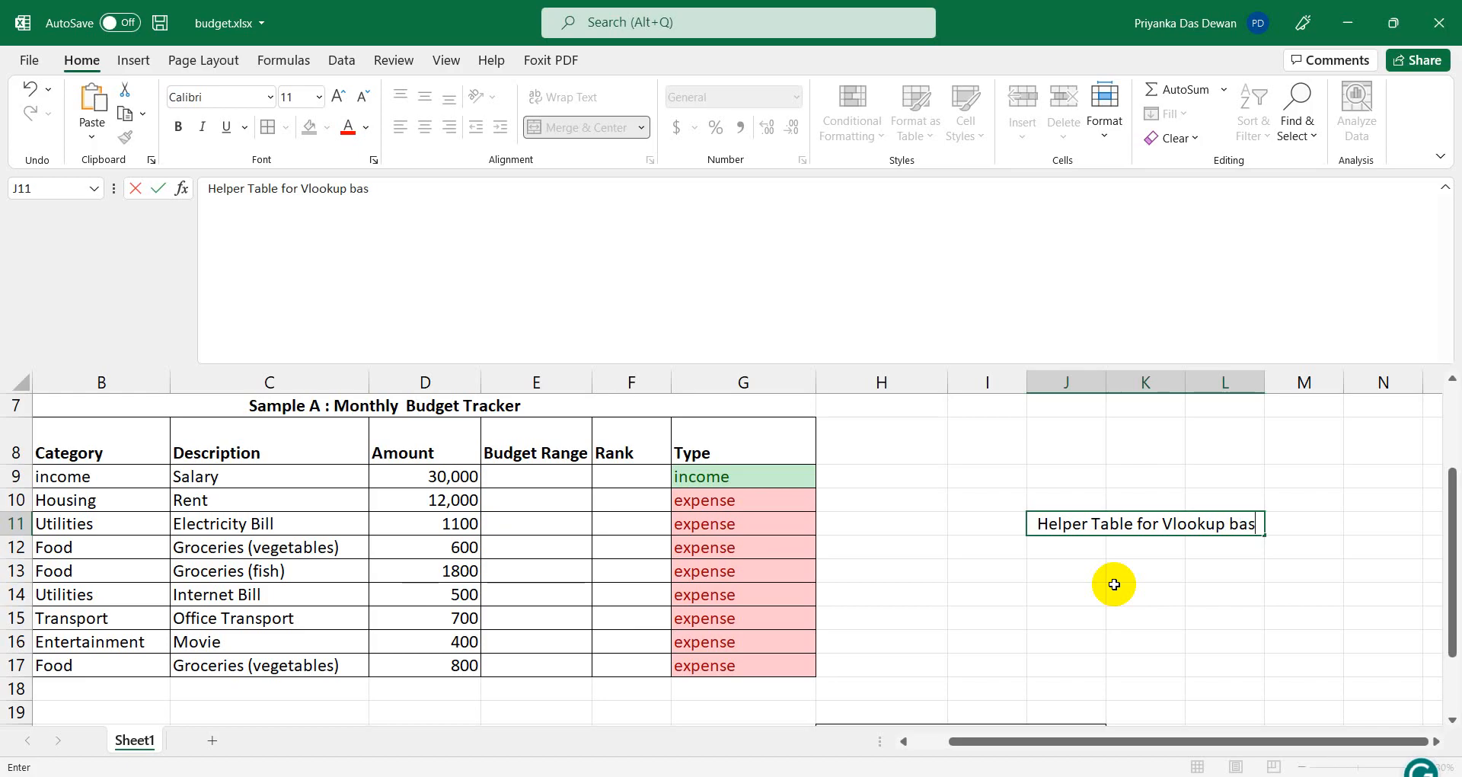
text(ed on )
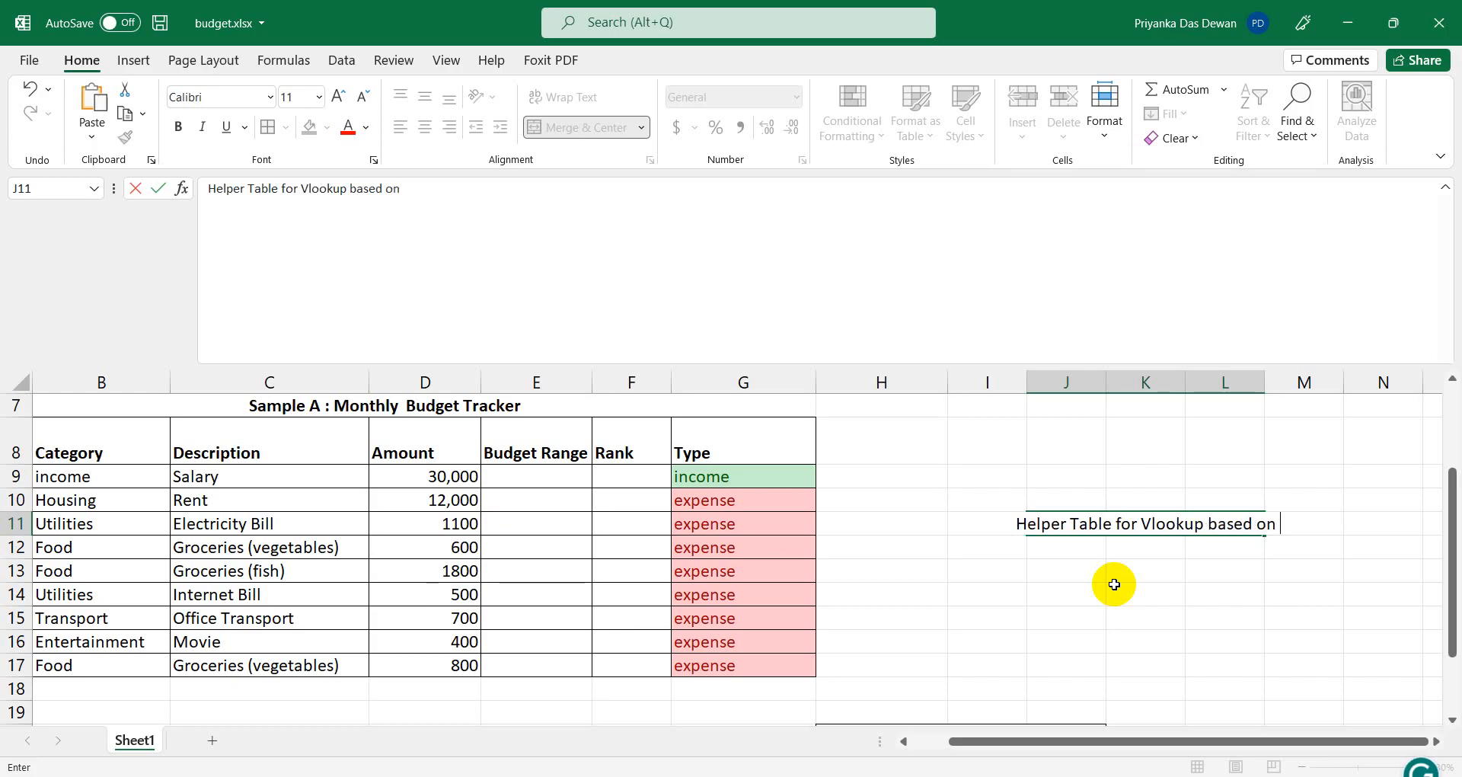
text(Expense)
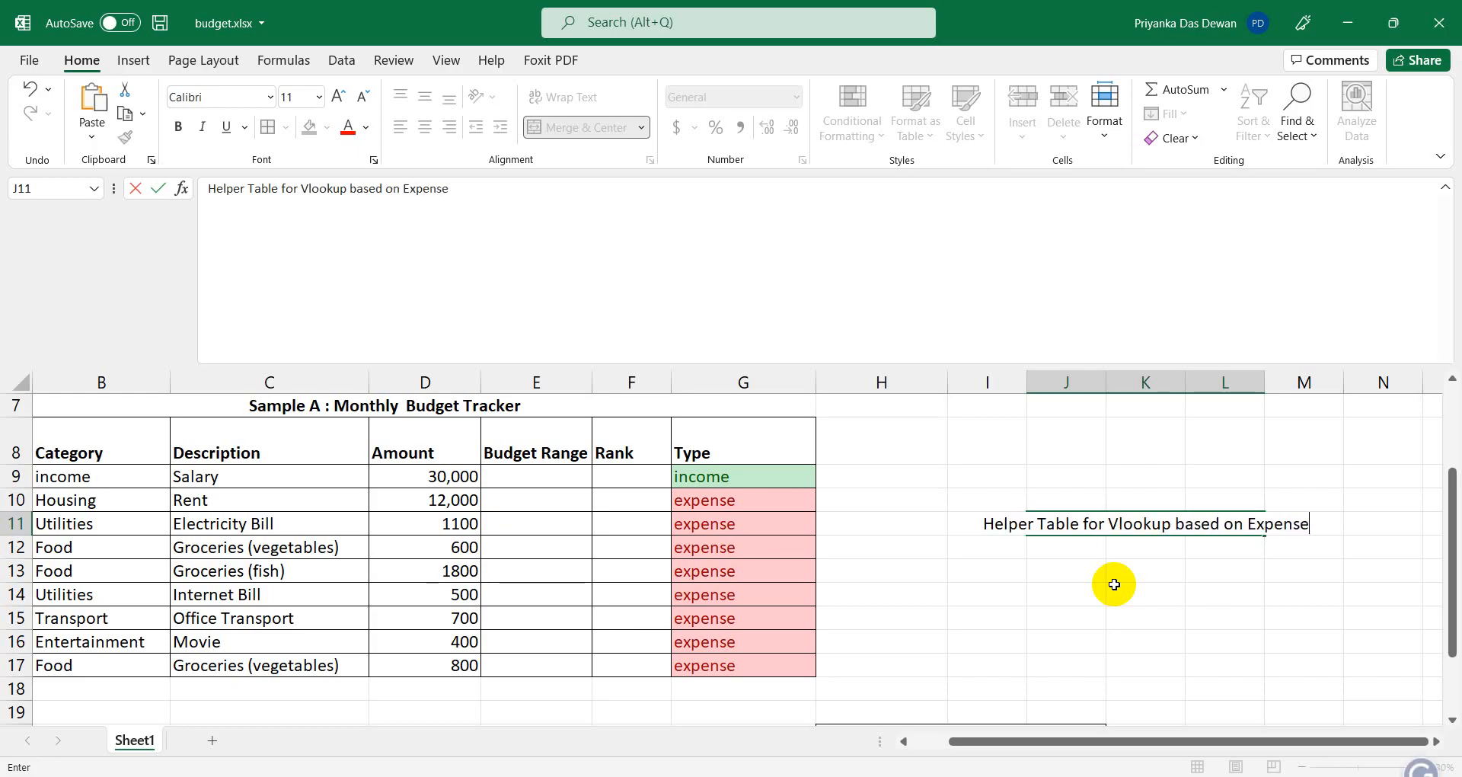
click(1108, 638)
Increase the height of row 11 and wrap the helper table's title text within its merged cell.
click(1093, 523)
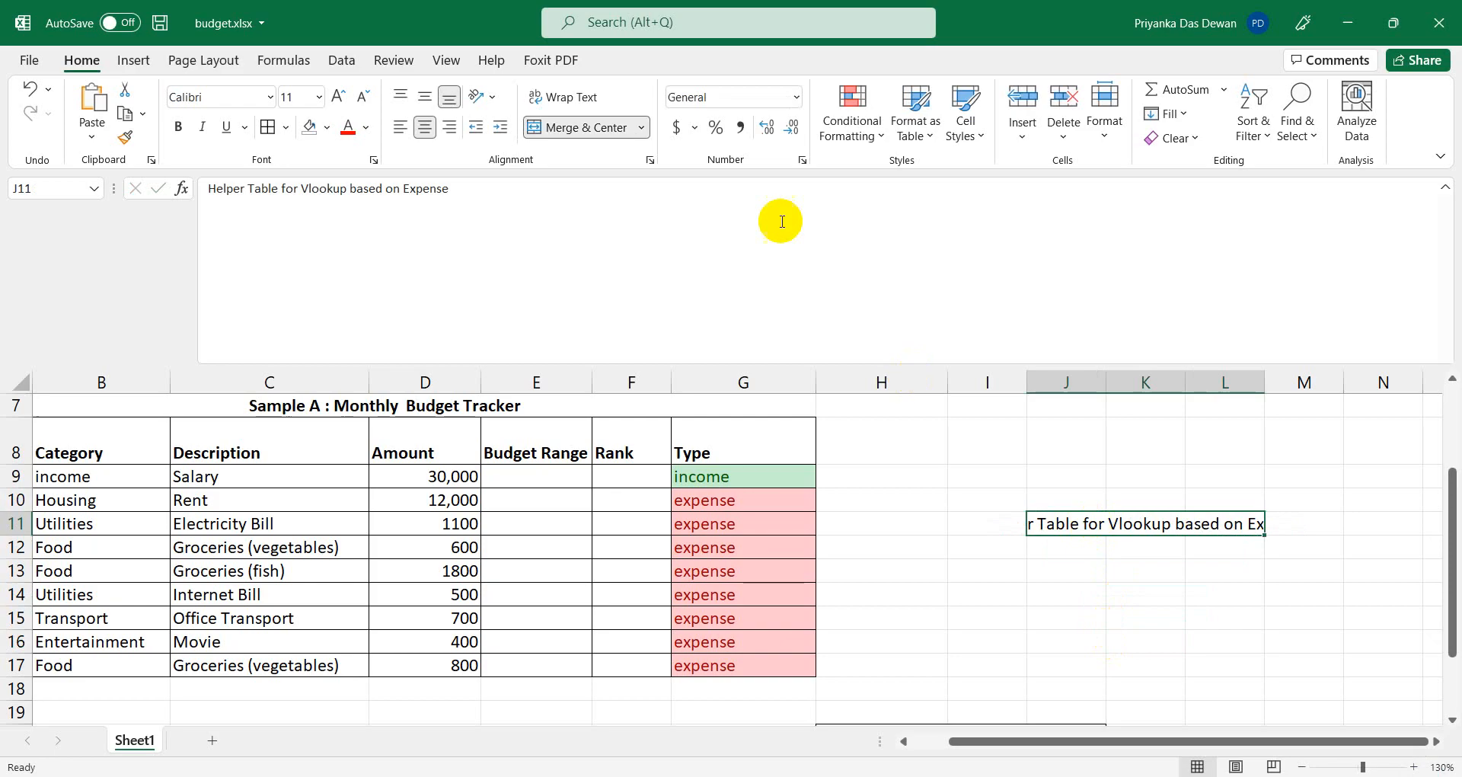
click(561, 129)
click(561, 130)
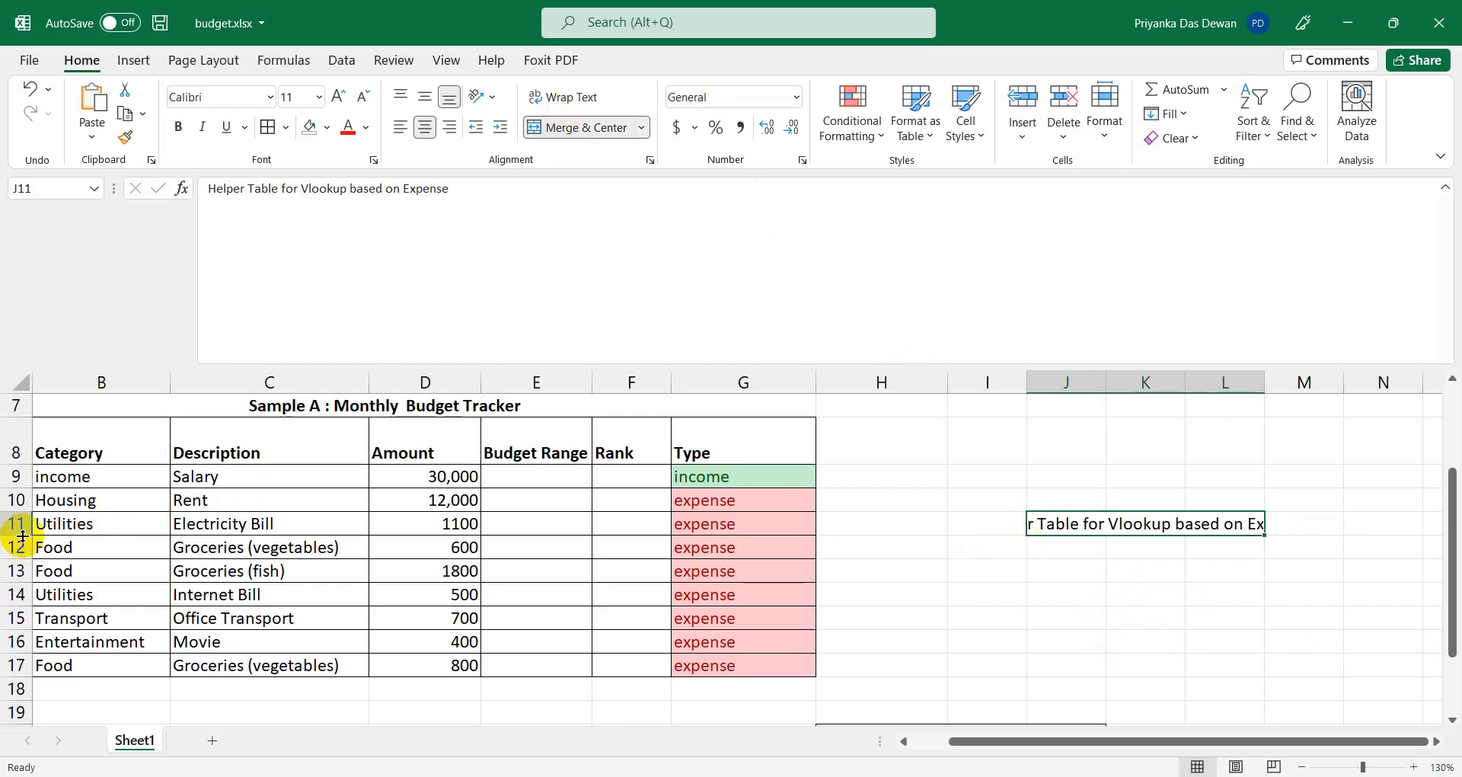
drag(23, 537, 24, 567)
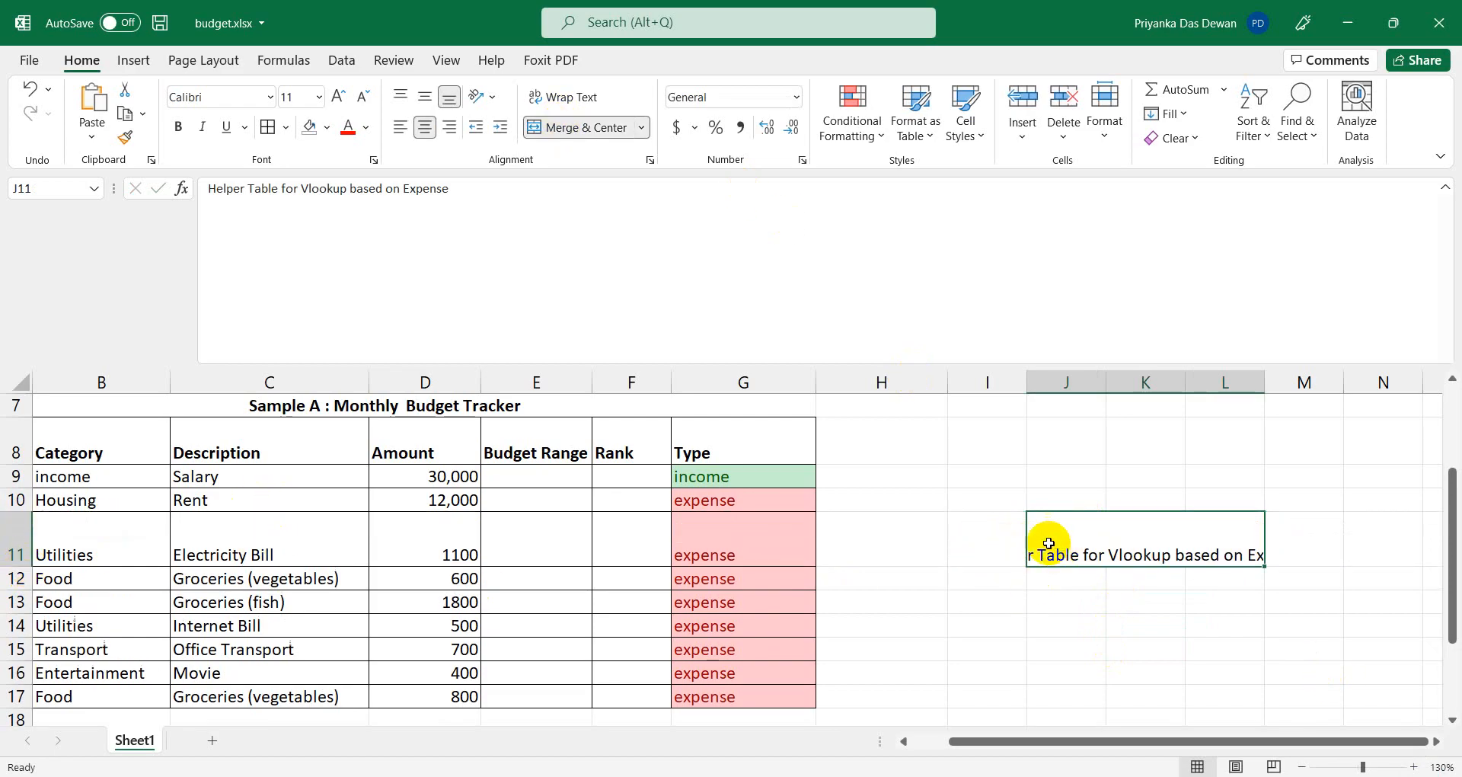
click(560, 97)
click(993, 521)
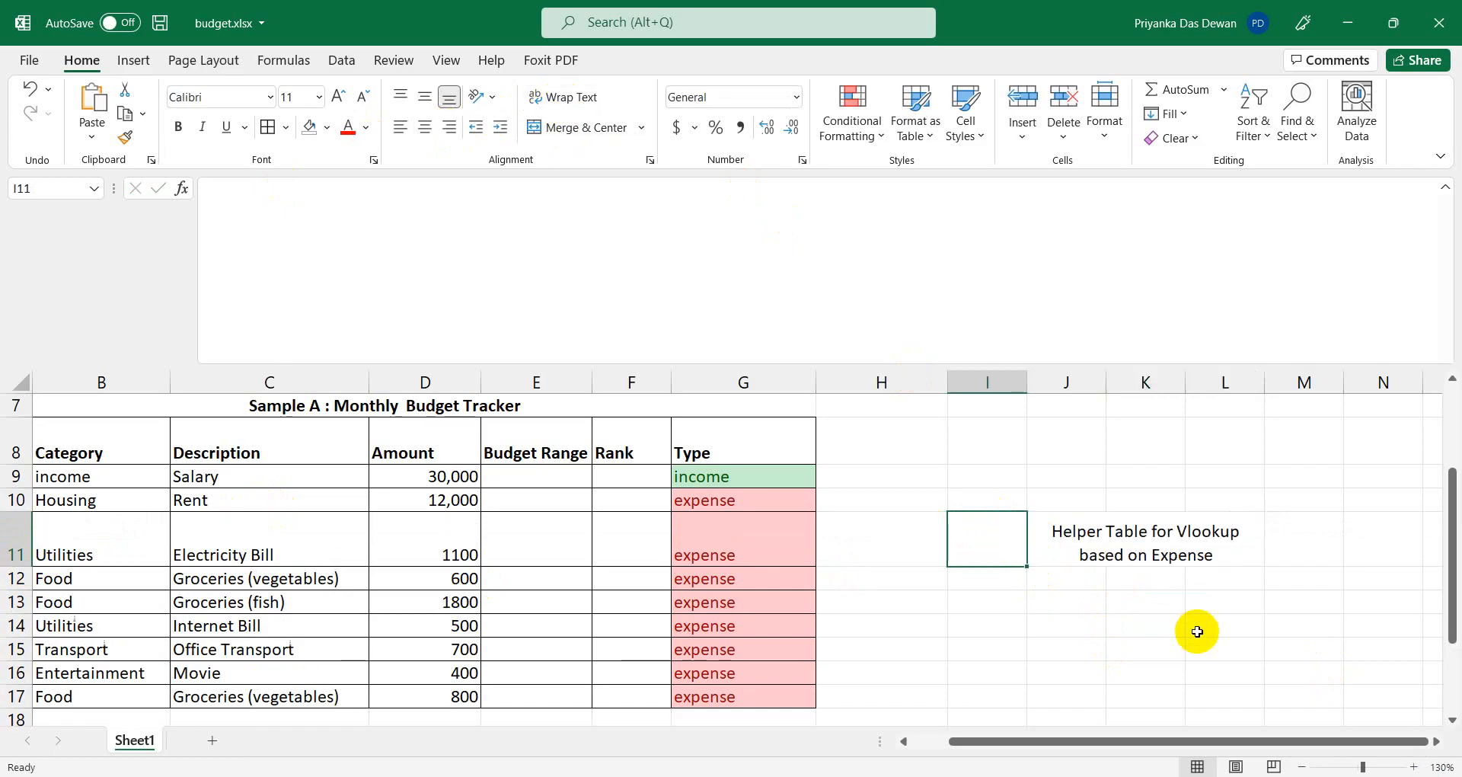
Apply all borders to the helper table range J11:L16.
click(1096, 550)
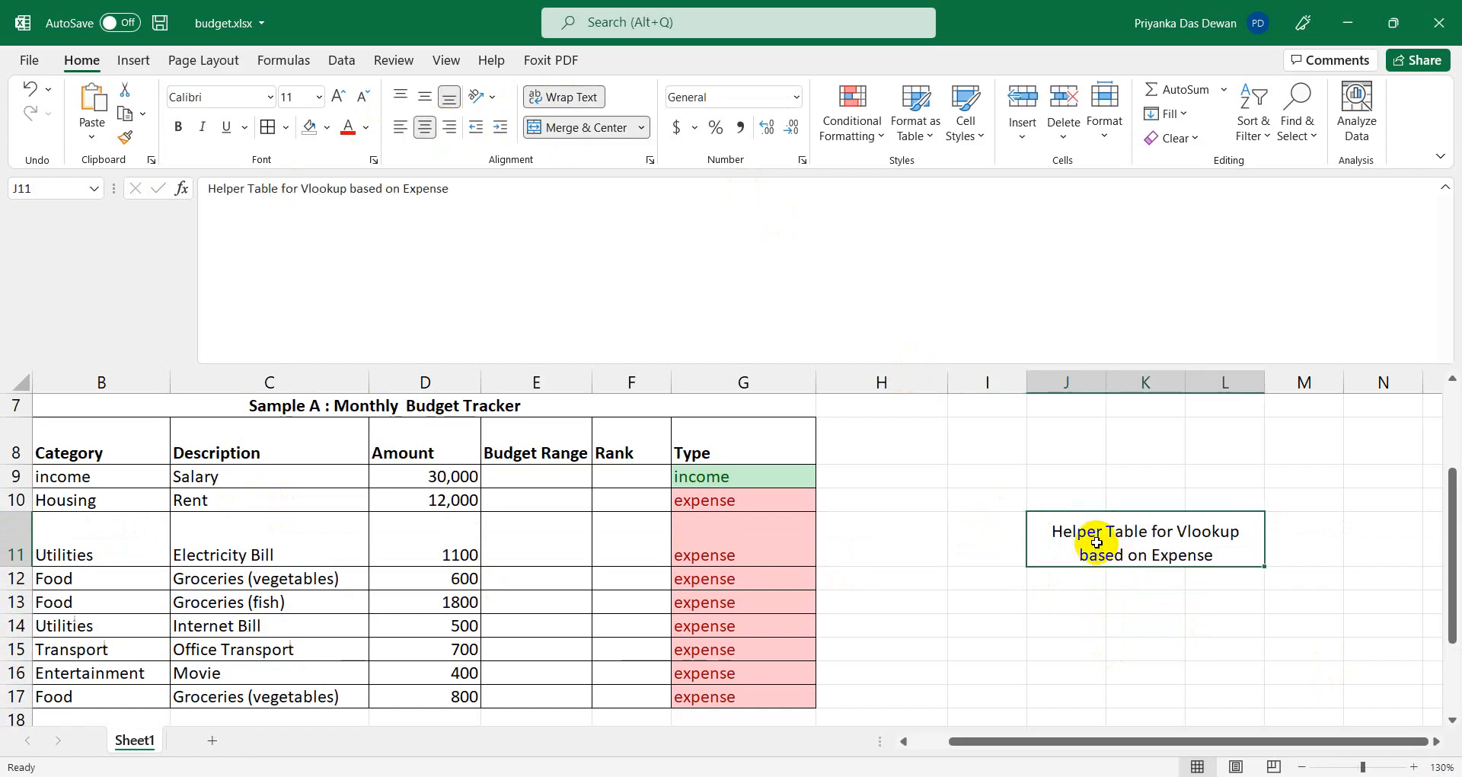
key(shift+Down)
key(shift+Down)
key(shift+Down)
key(shift+Down)
key(shift+Down)
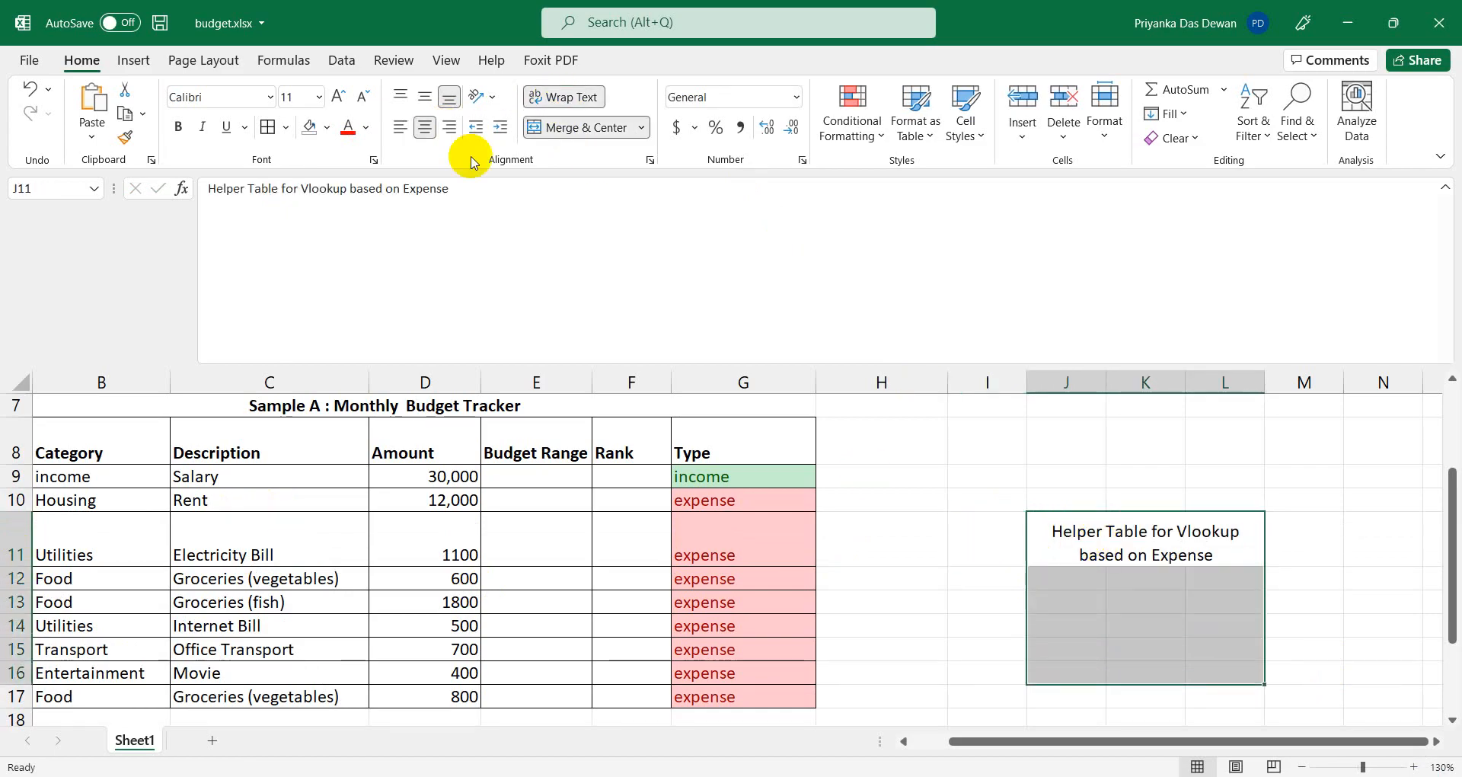
click(268, 128)
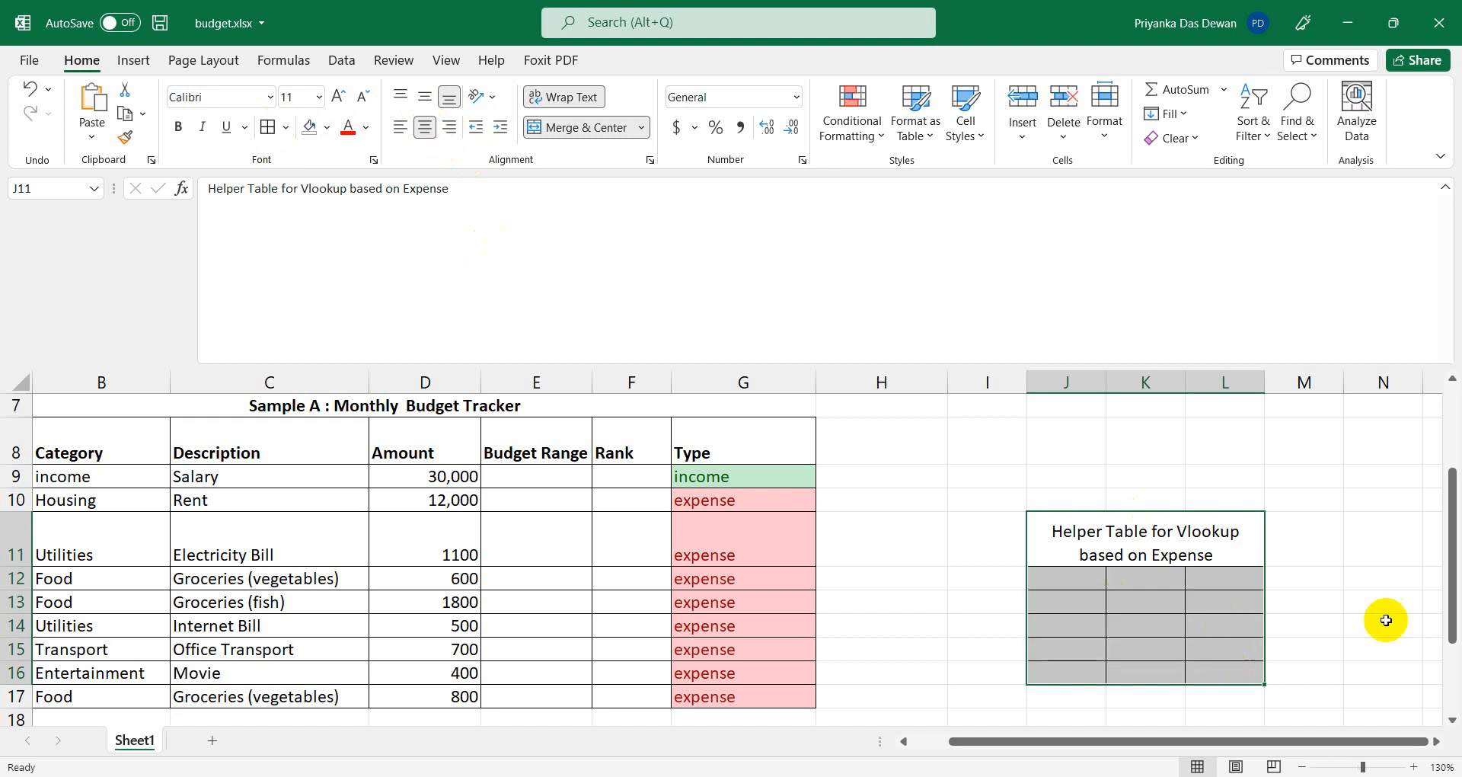
Enter the helper table headers Category in J12 and Amount in K12.
click(1127, 647)
scroll(1069, 578, down, 1)
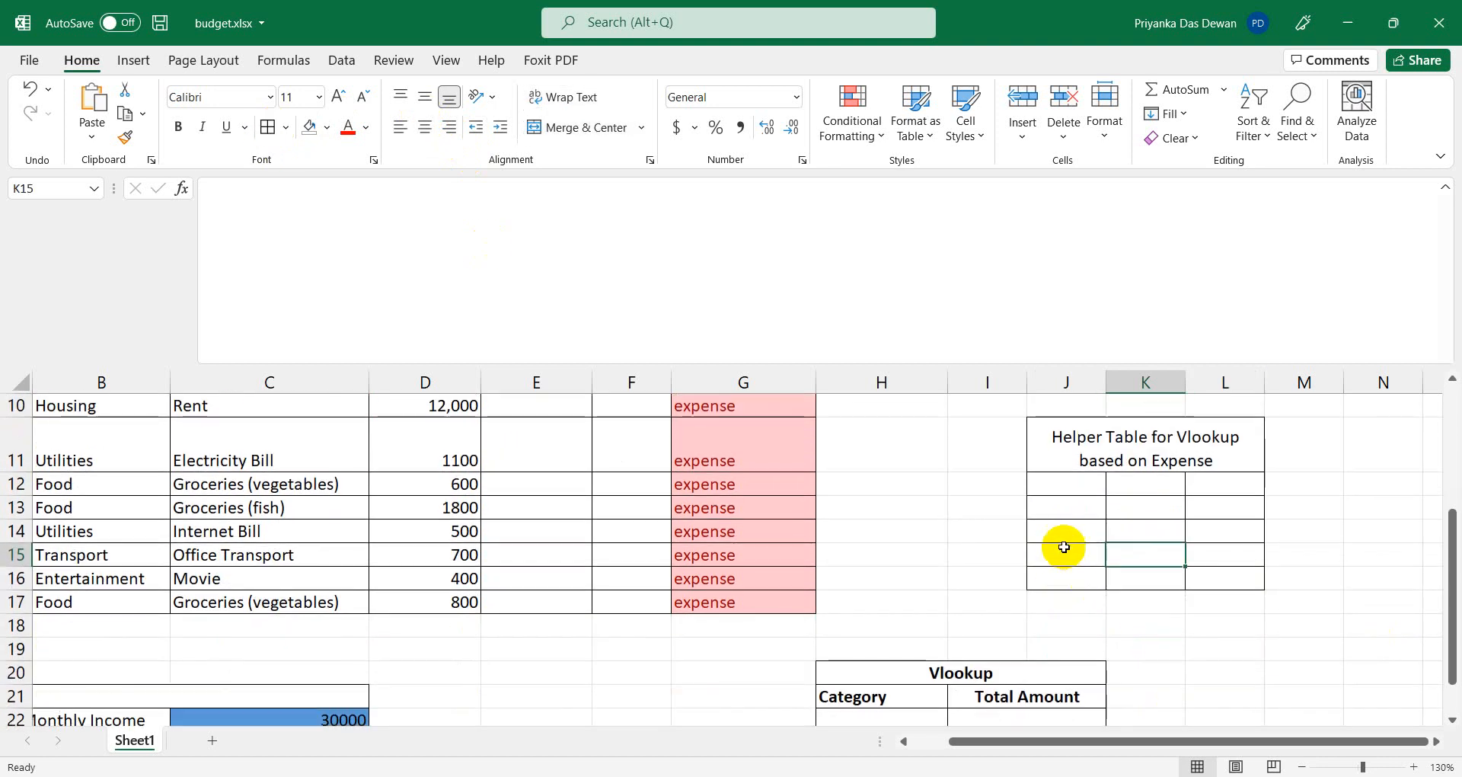
click(1078, 483)
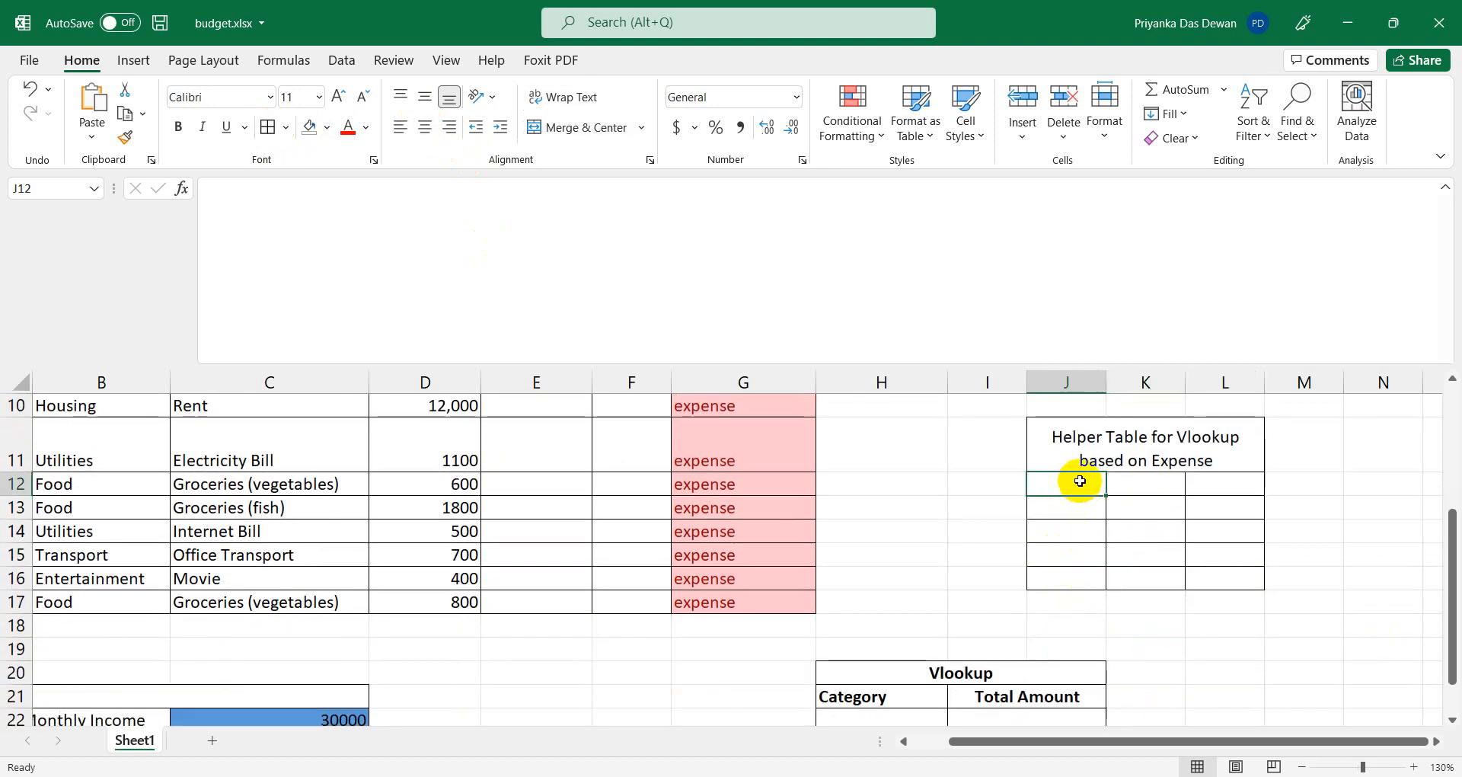
text(Cater)
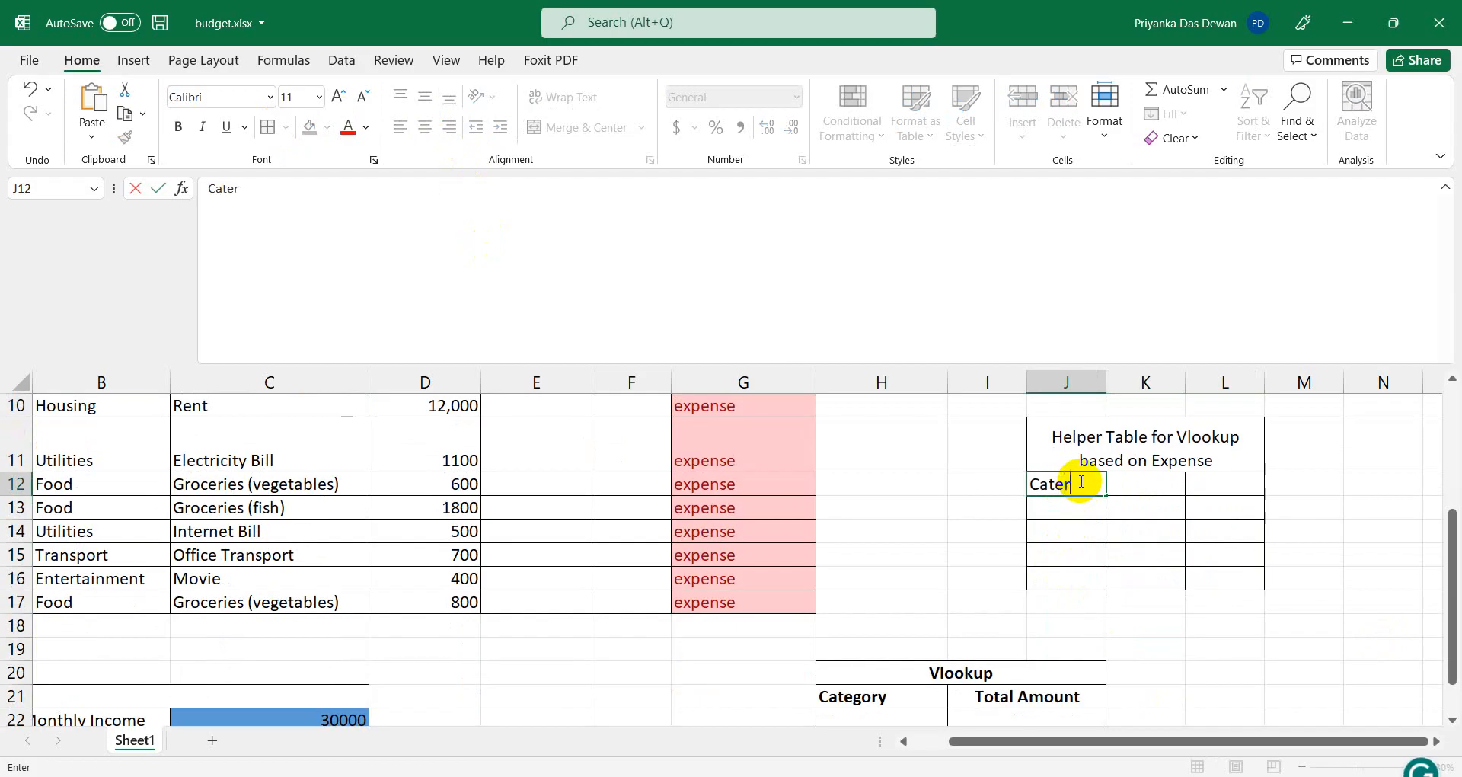
key(BackSpace)
text(gory)
click(1169, 489)
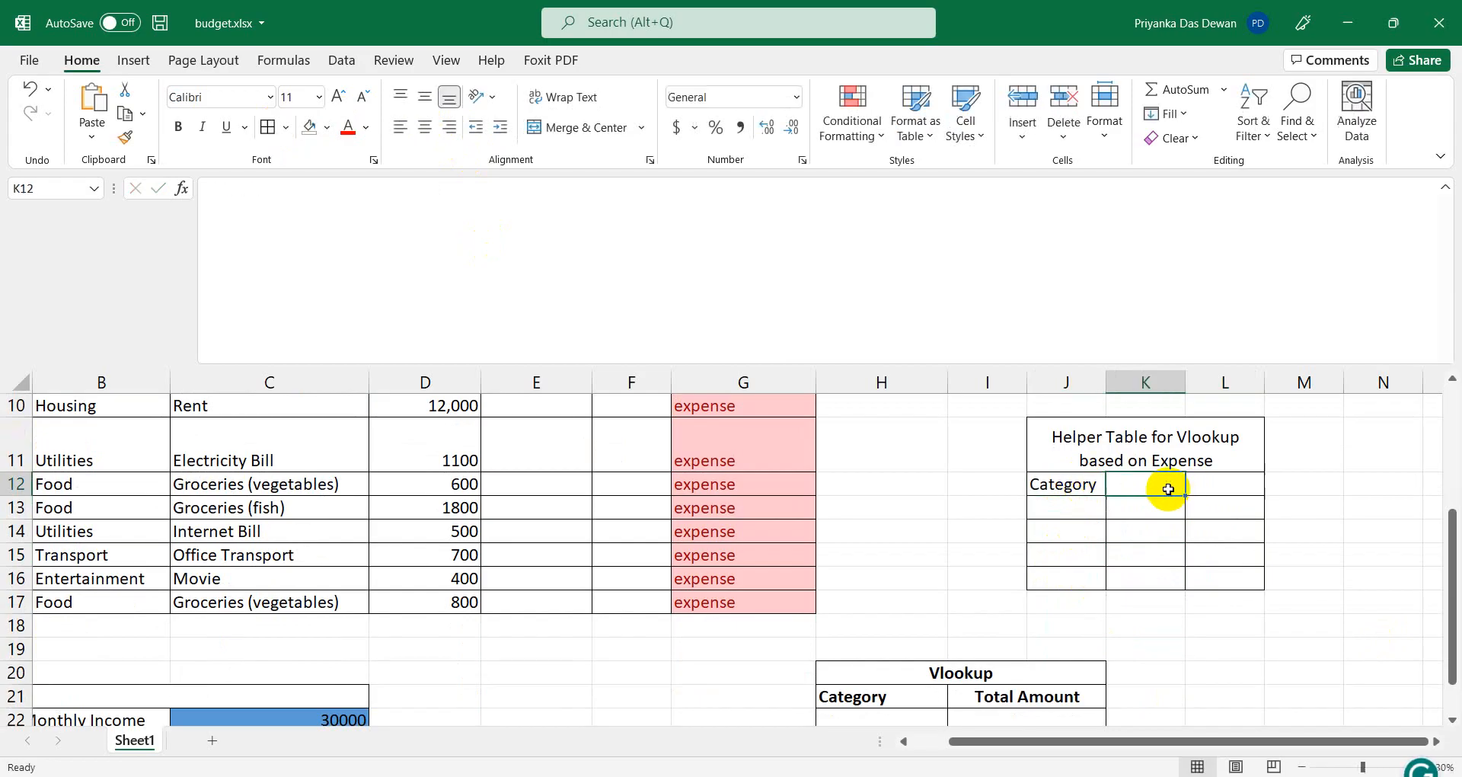
text(A)
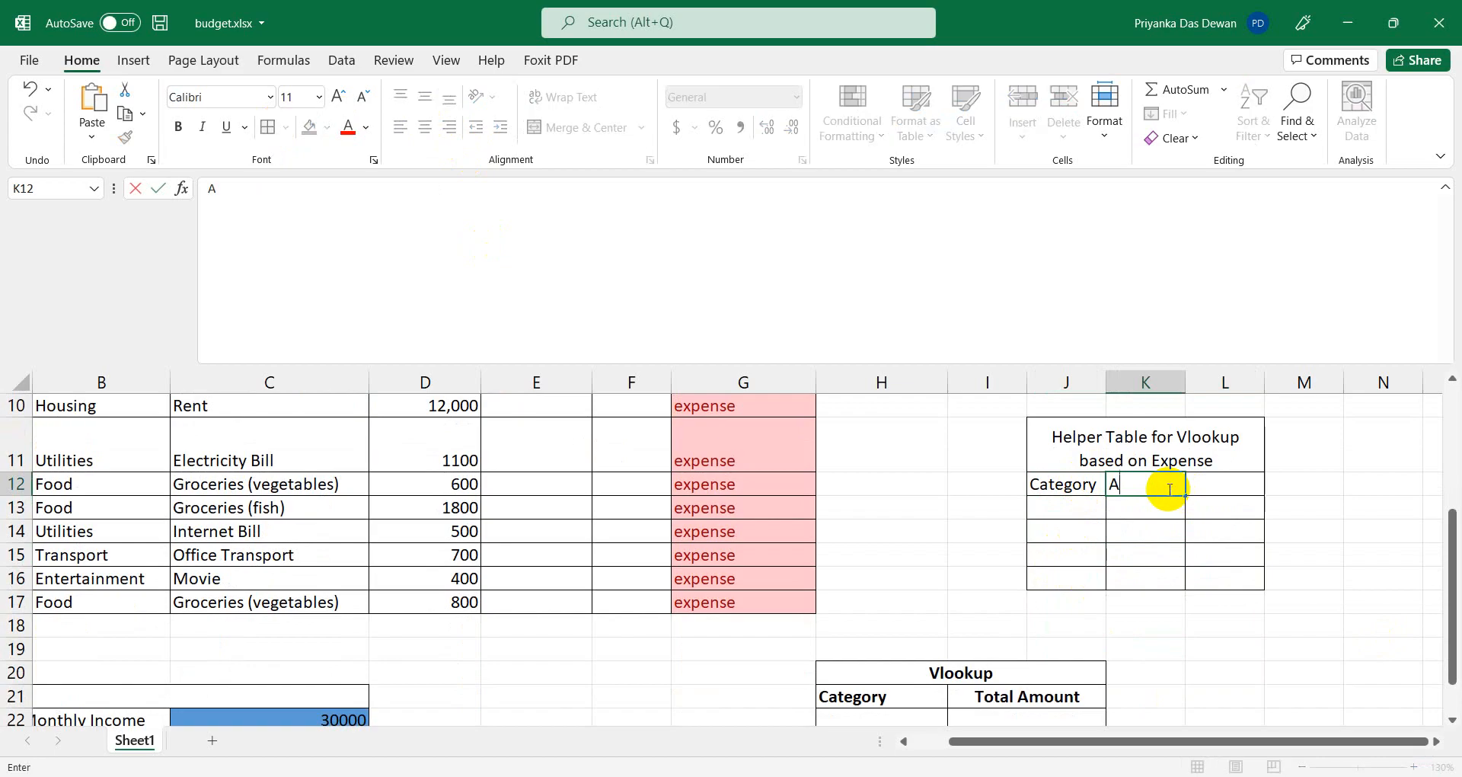
text(mount)
key(Tab)
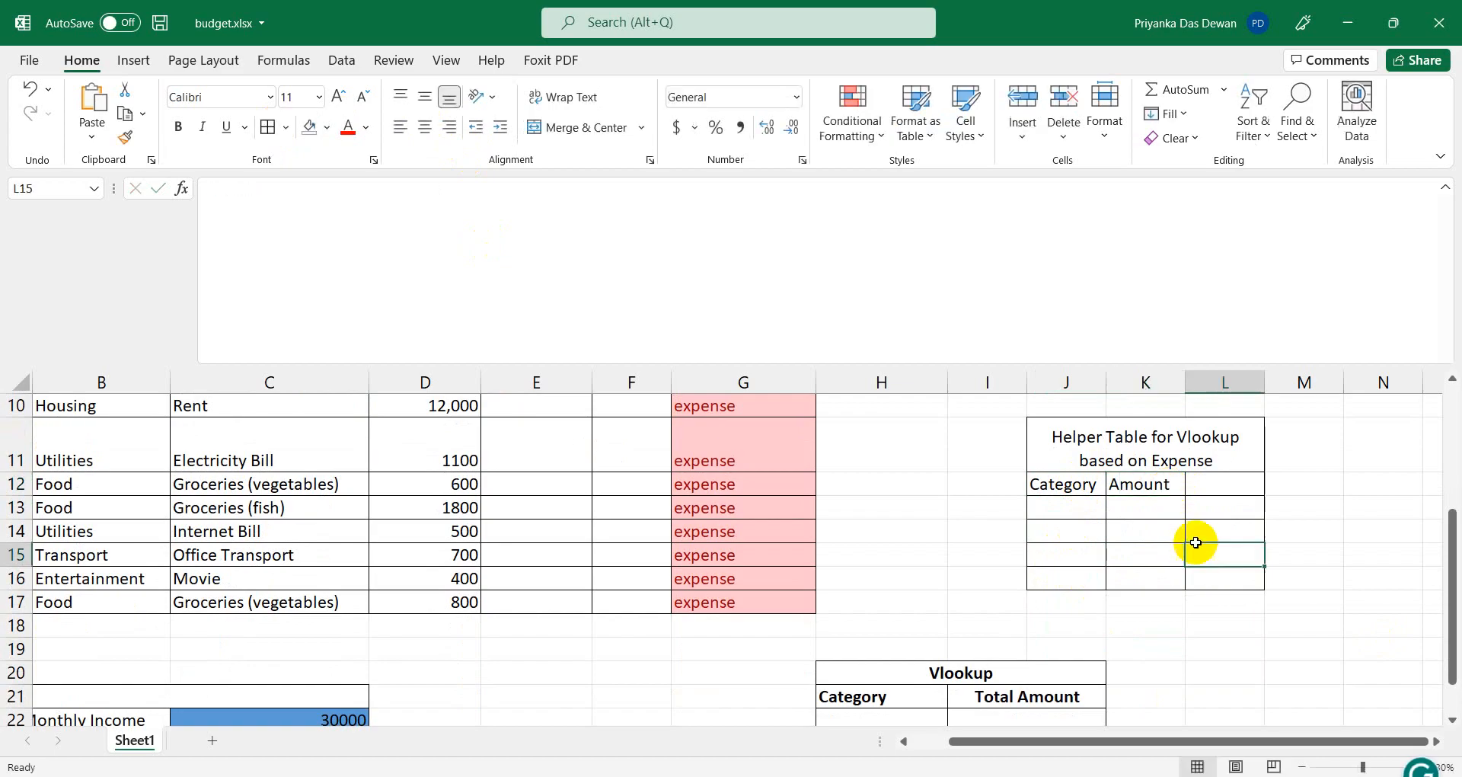
drag(1211, 489, 1167, 484)
key(shift+Down)
key(shift+Down)
key(shift+Down)
key(shift+Down)
key(shift+Down)
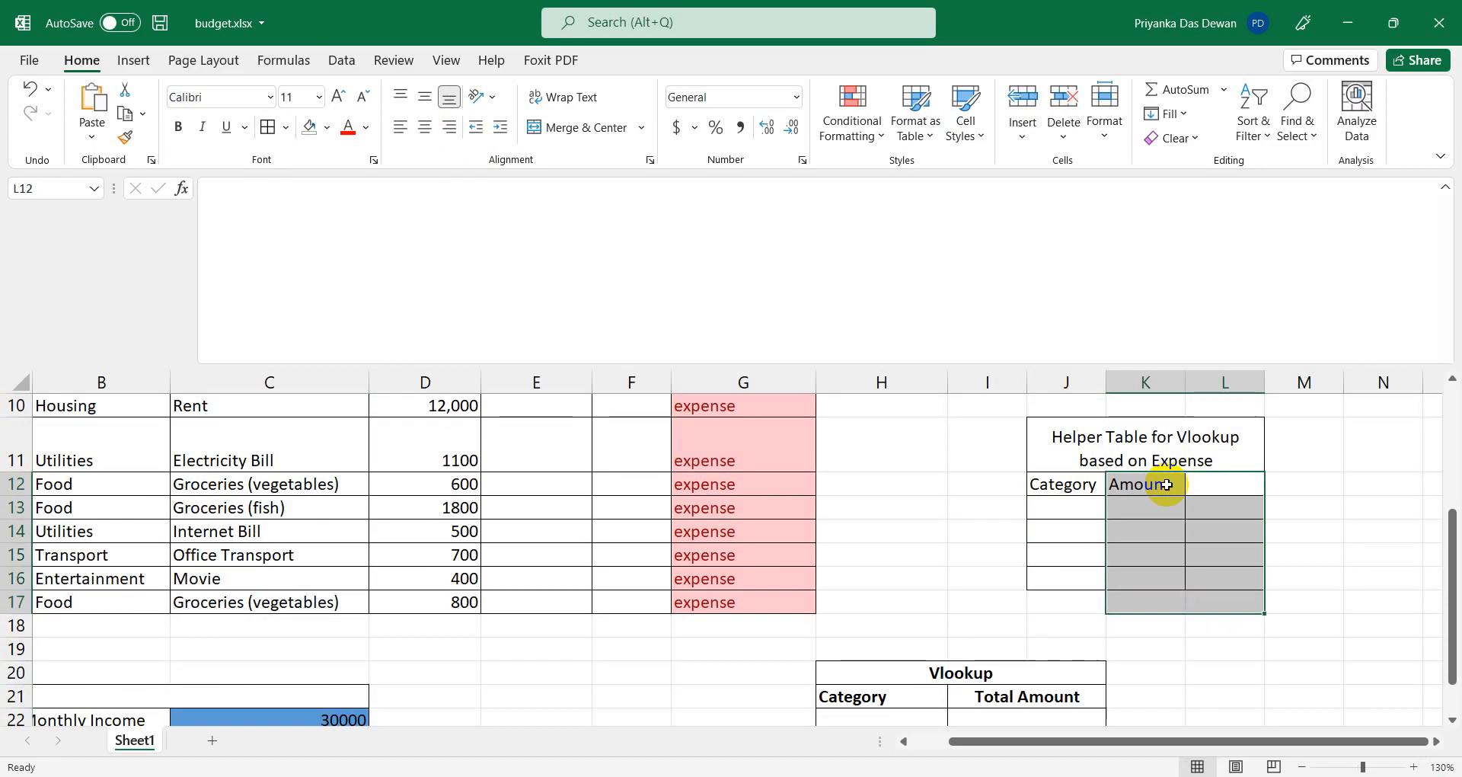
click(1150, 483)
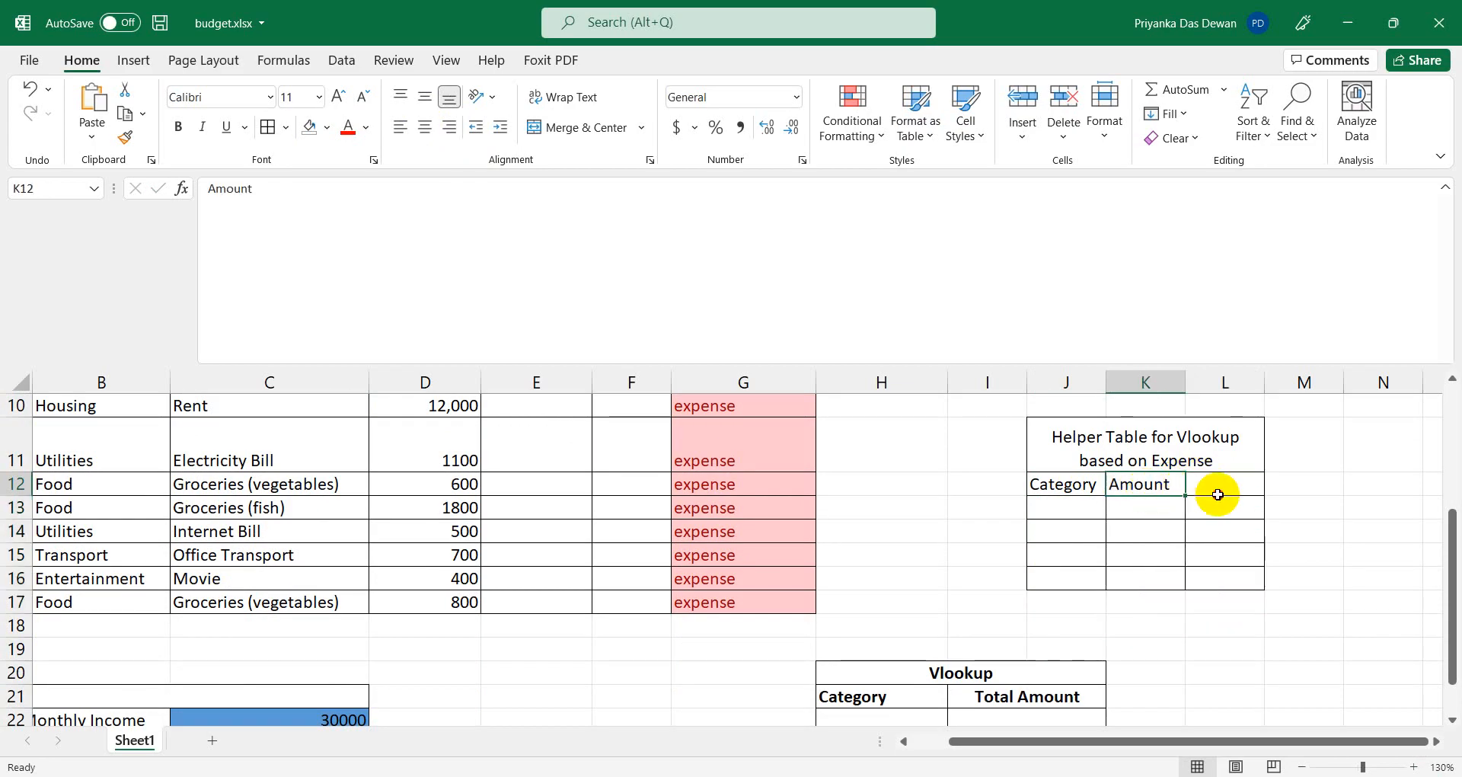
Delete the unused column L from the sheet, leaving the helper table with two columns.
click(1222, 383)
right_click(1226, 387)
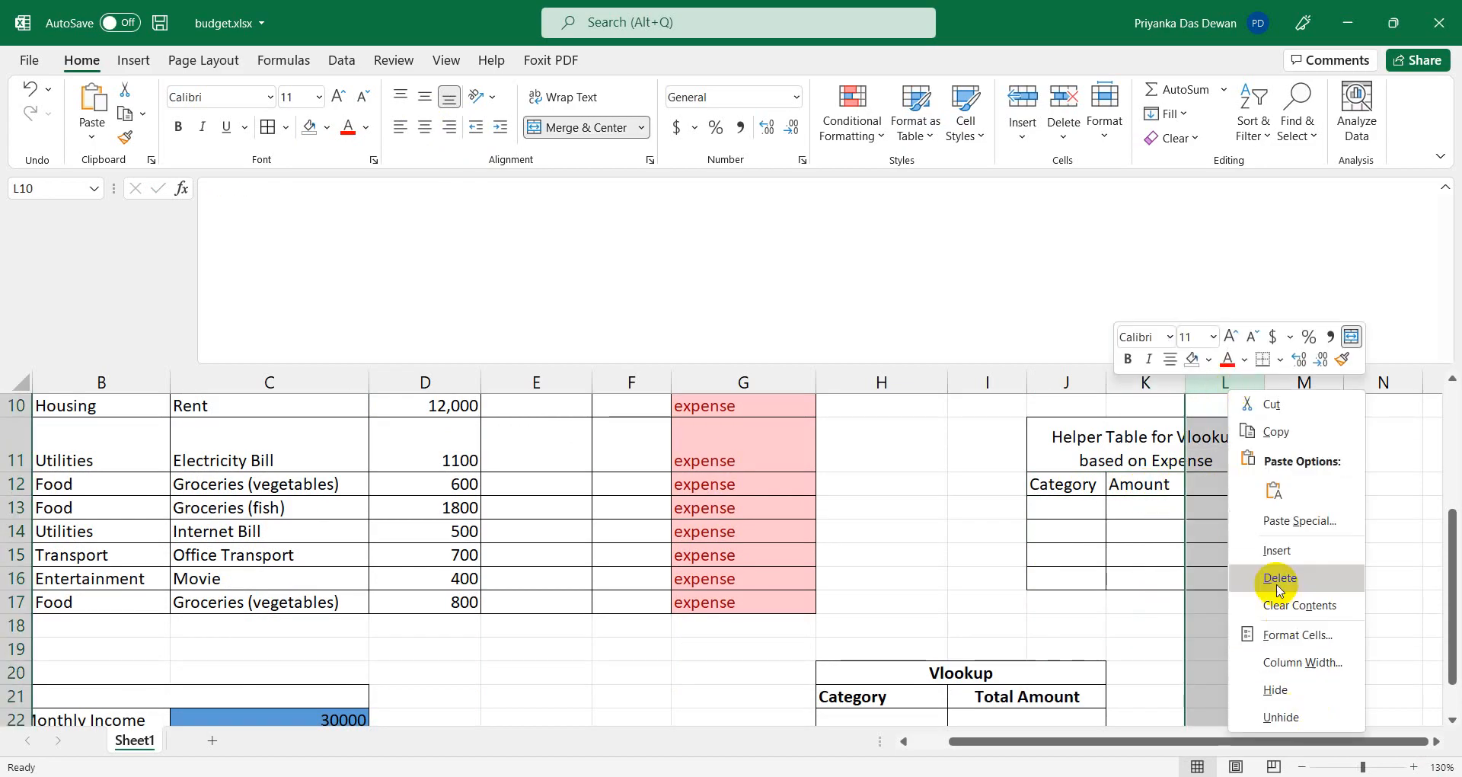
click(1279, 586)
click(1080, 501)
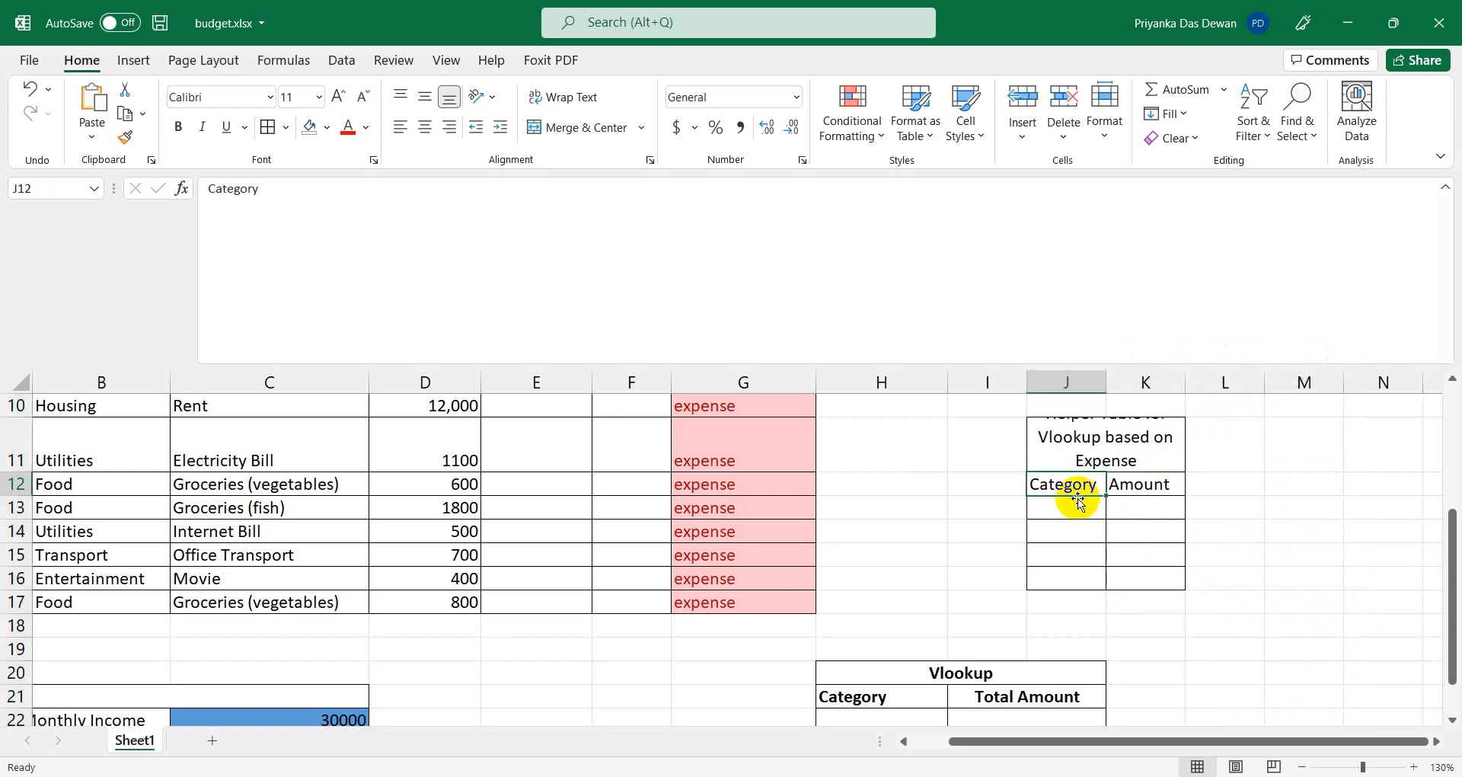
Keep text wrapping on for the helper table title and enlarge row 11 to fit all its lines.
click(1096, 446)
click(573, 99)
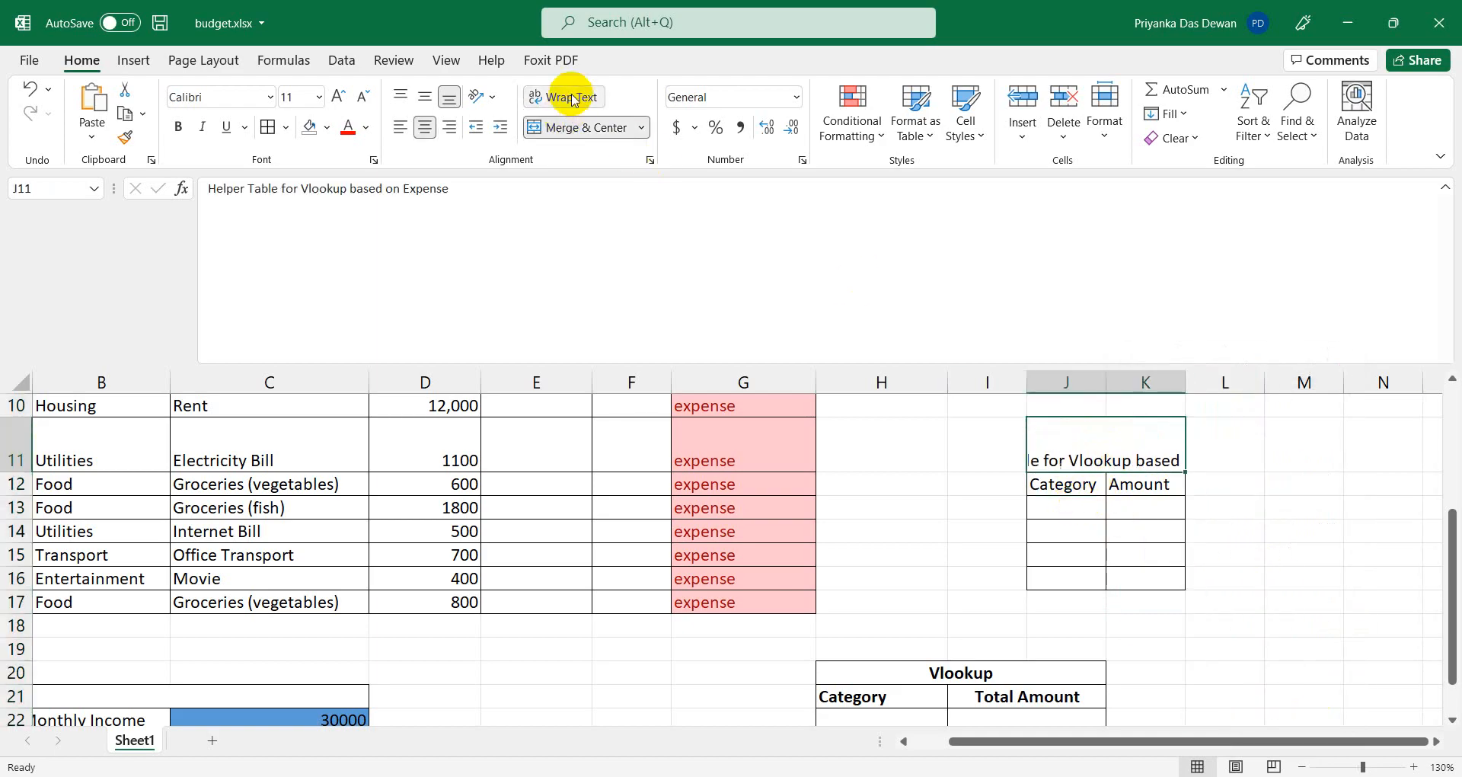
click(573, 99)
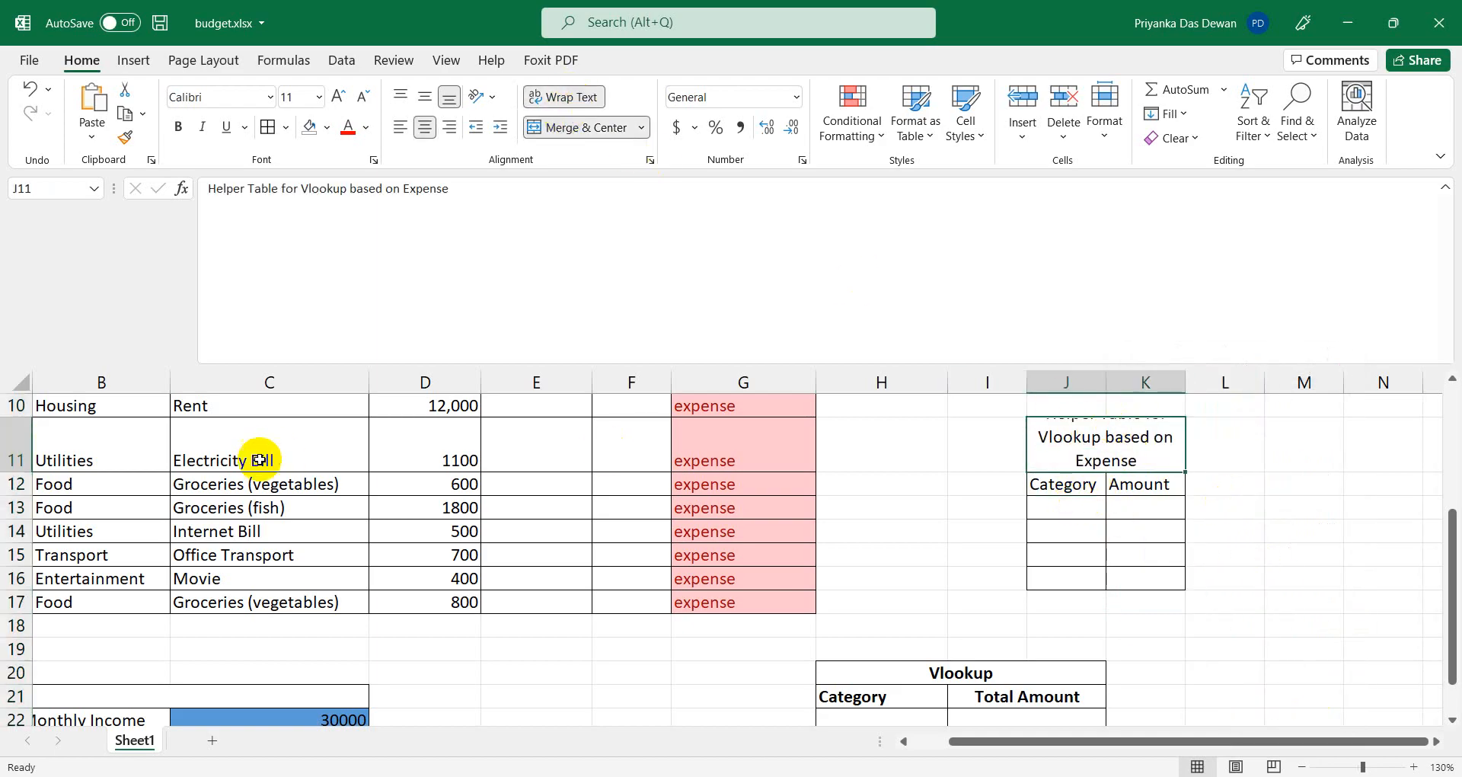
drag(26, 472, 29, 510)
Make the helper table's Category and Amount headers bold and widen column J slightly.
click(1076, 524)
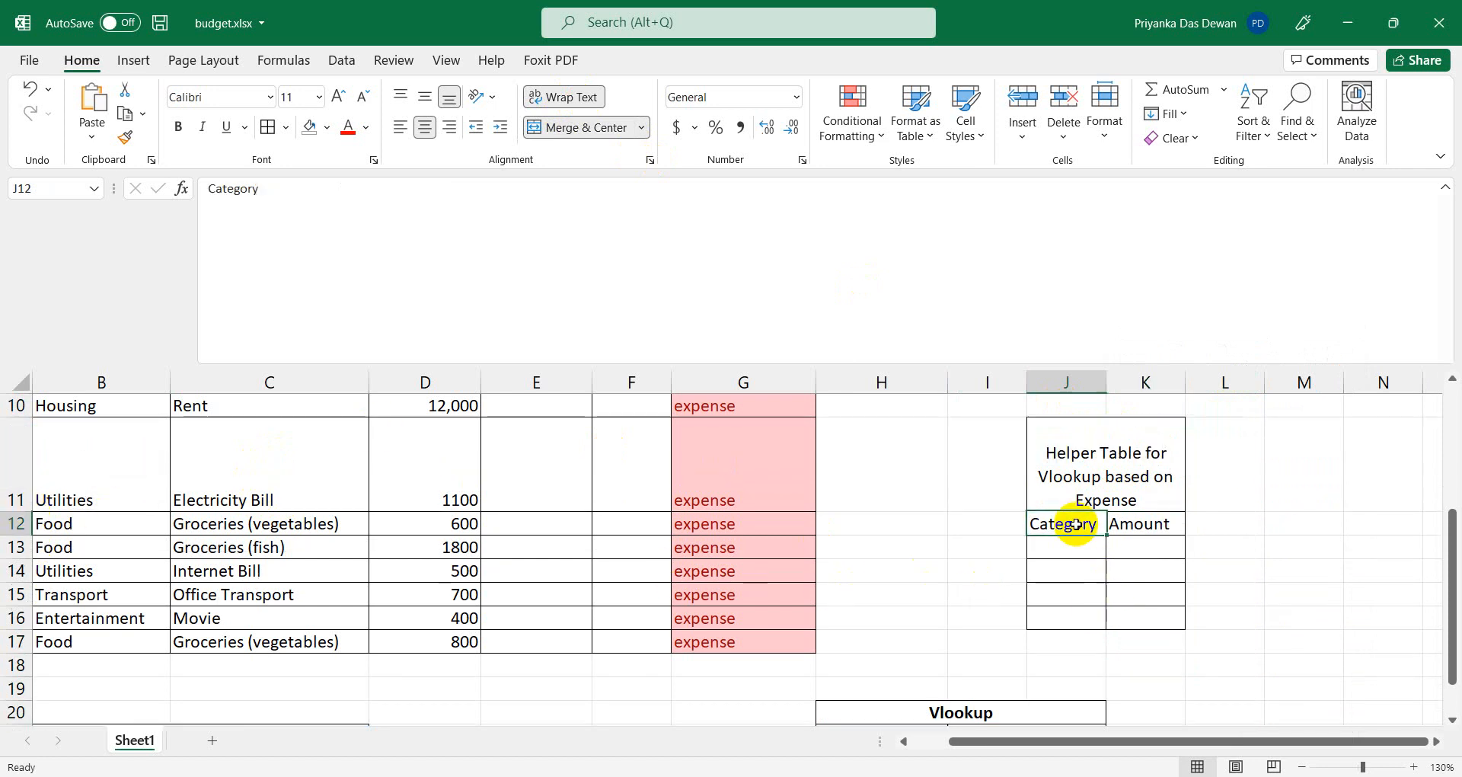
key(shift+Right)
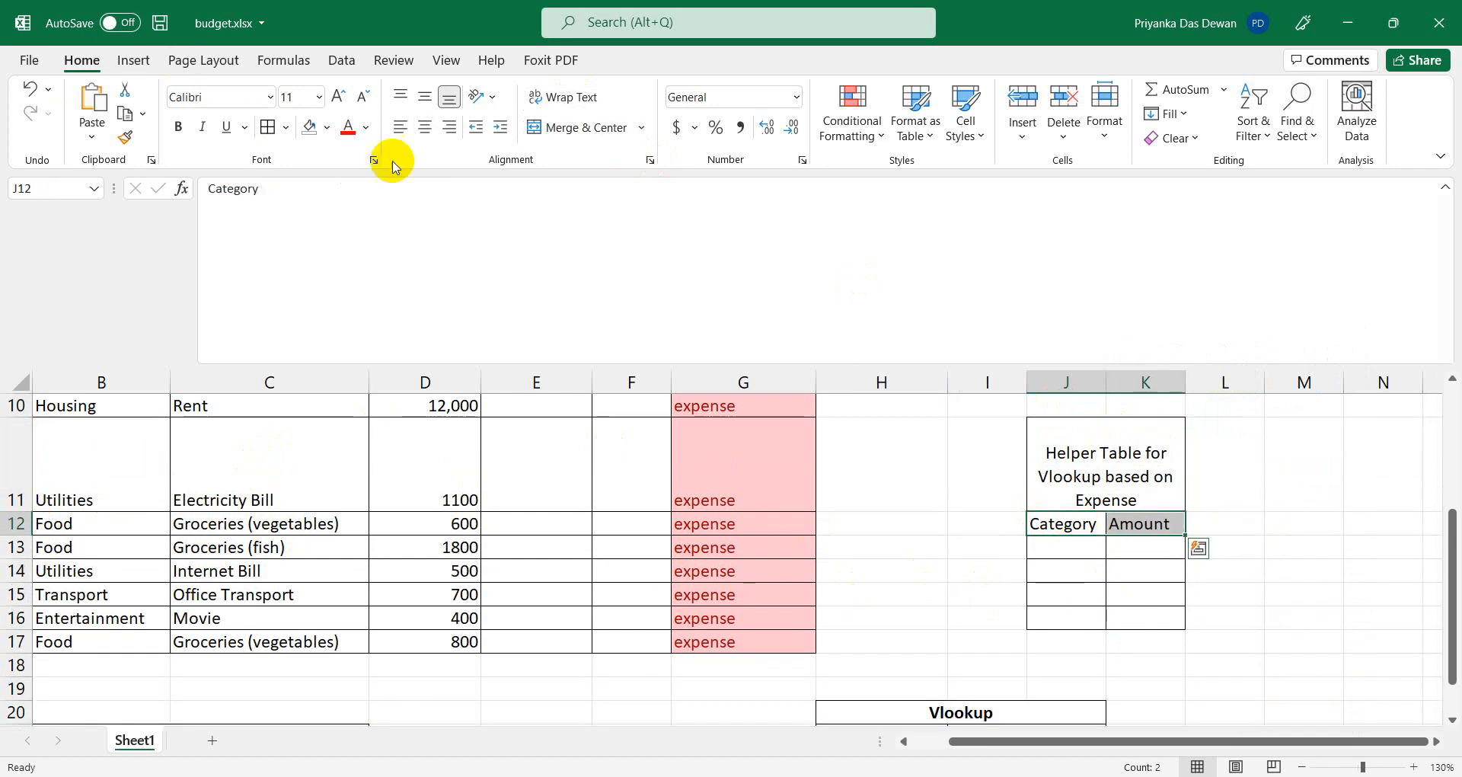
click(192, 134)
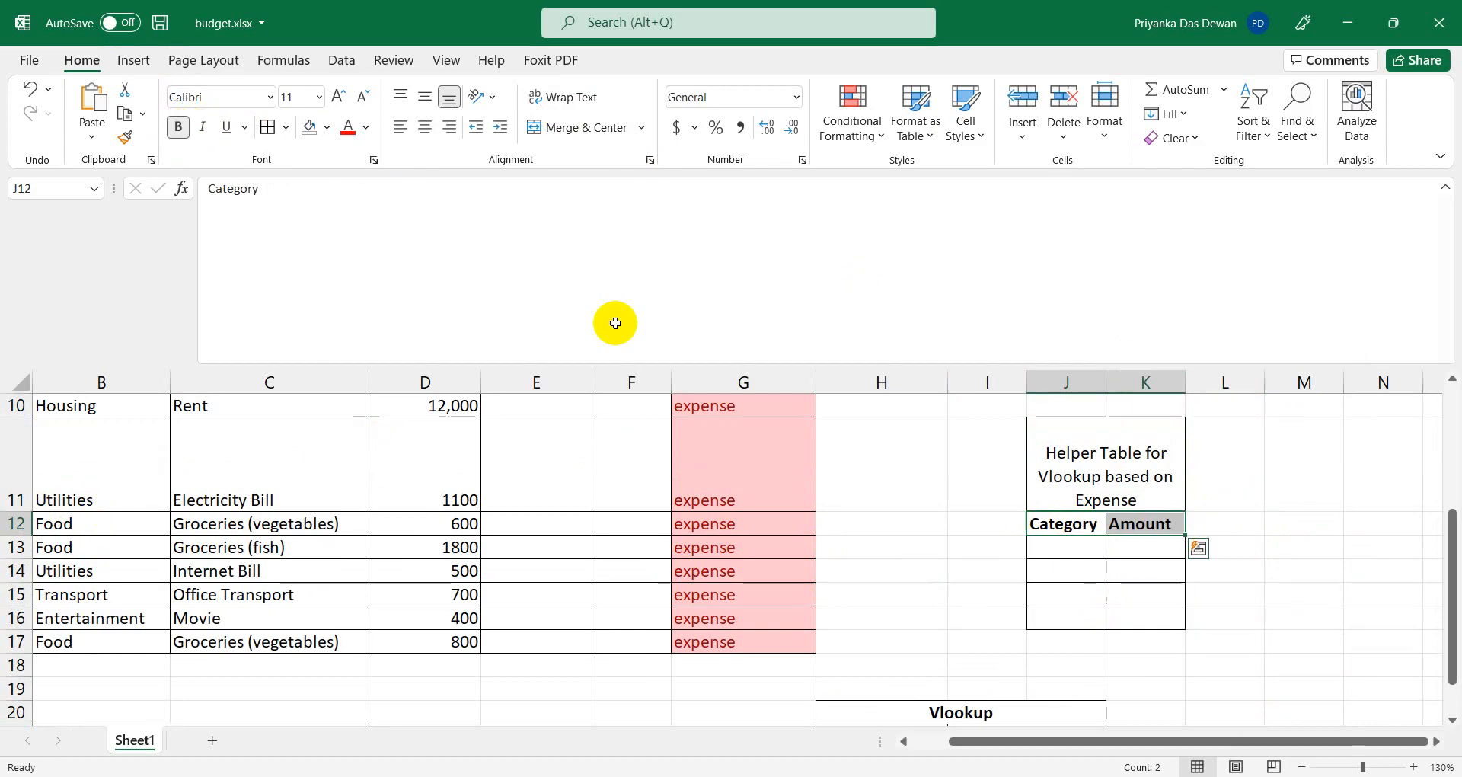
click(1097, 484)
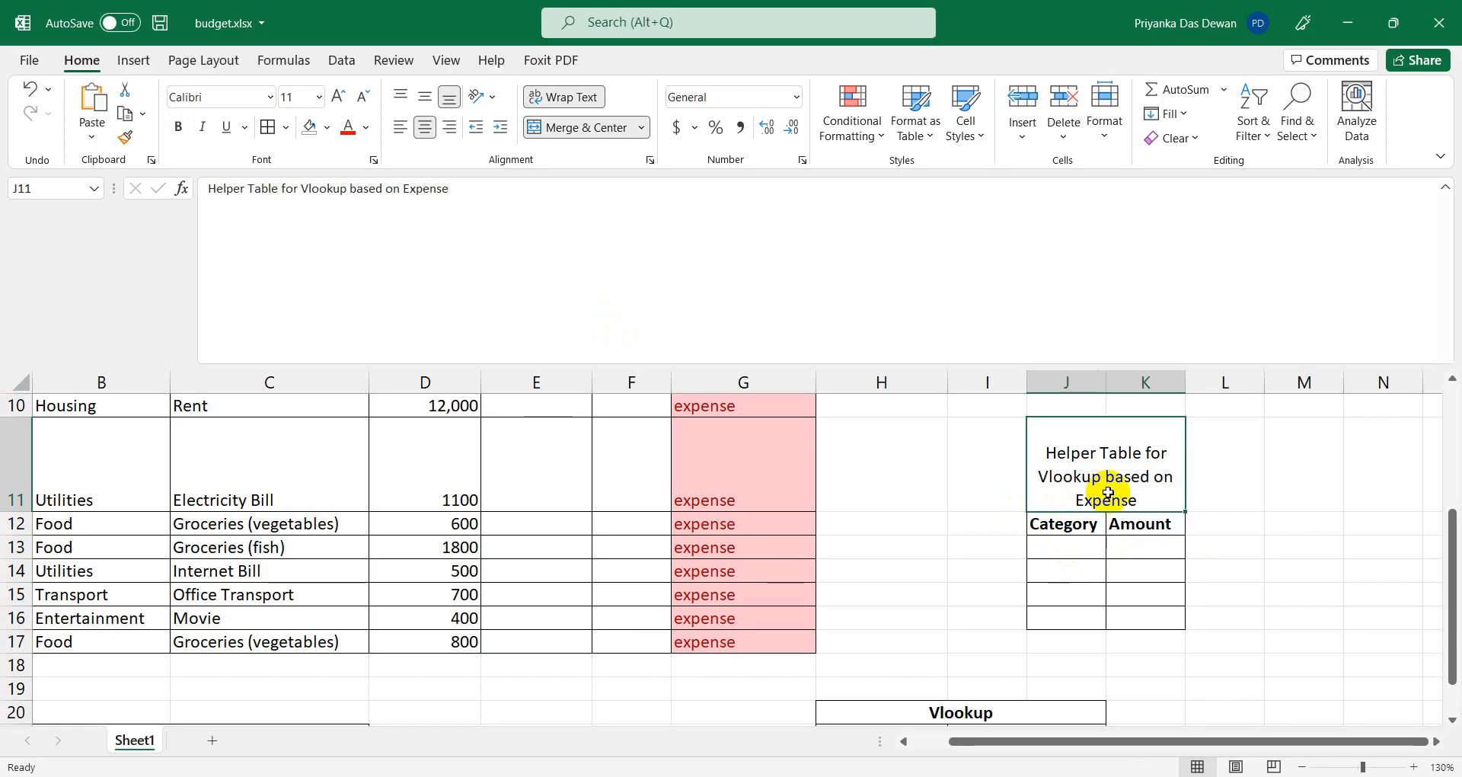
drag(1107, 381, 1130, 382)
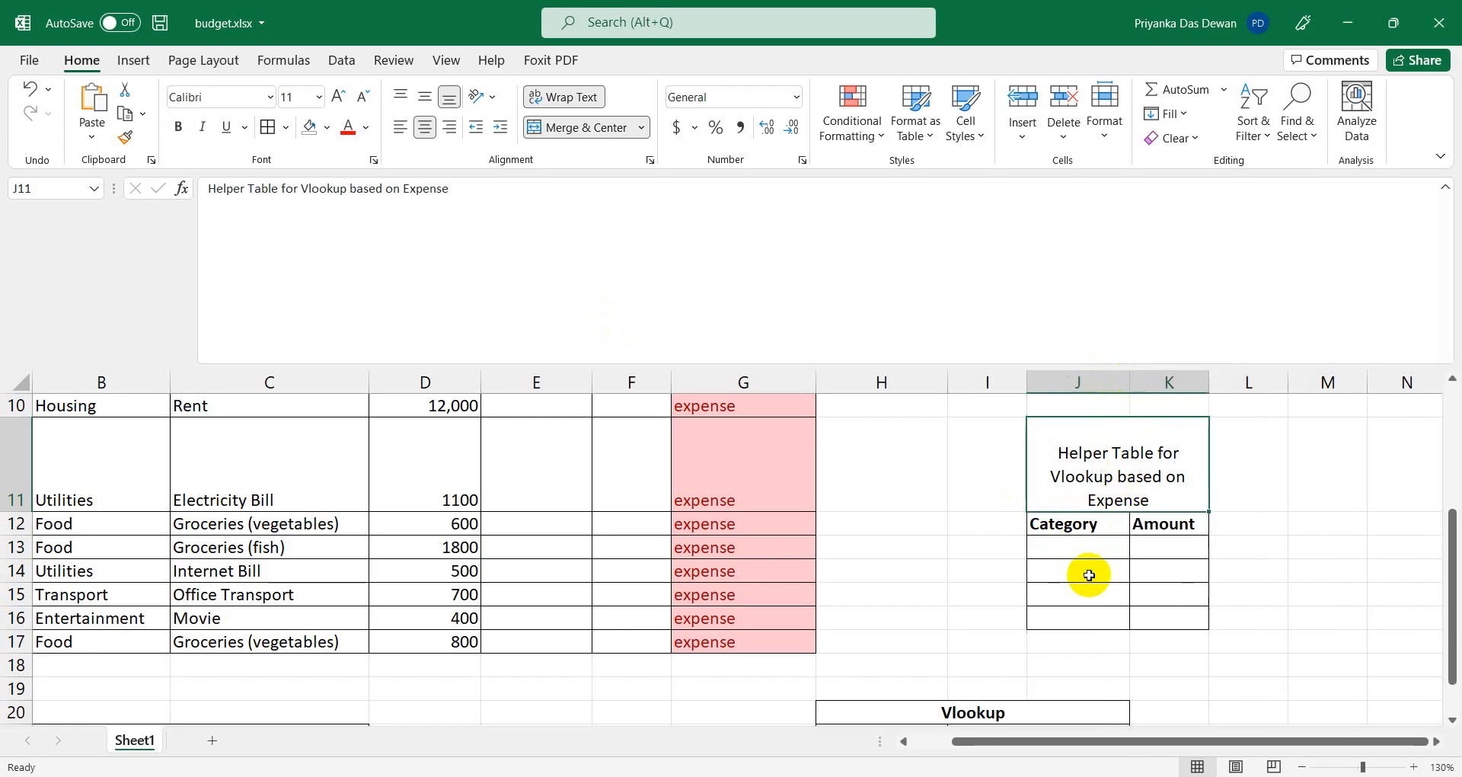
Enter the first two expense categories in the helper table: Housing in J13 and Food in J14.
click(1063, 549)
scroll(232, 533, up, 3)
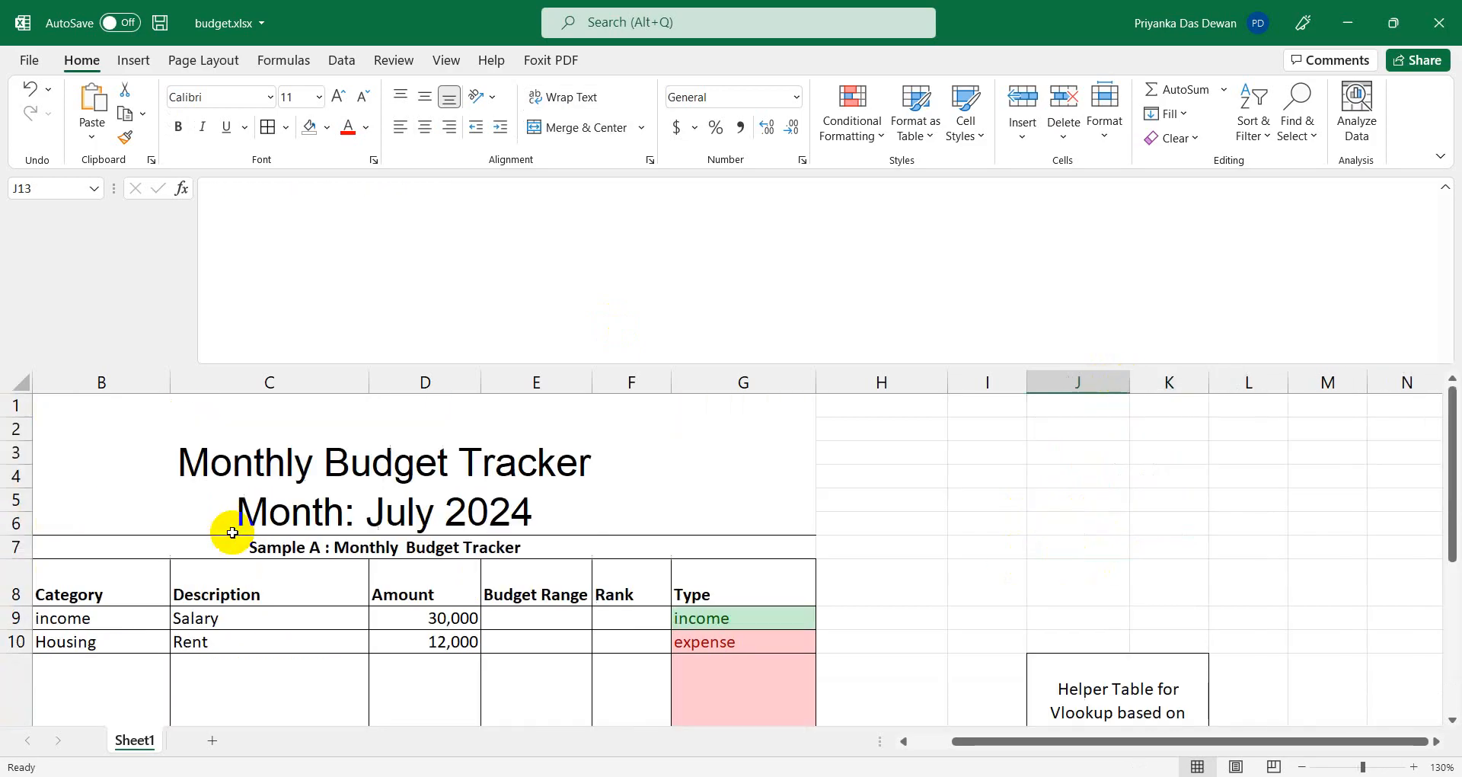
scroll(233, 533, down, 2)
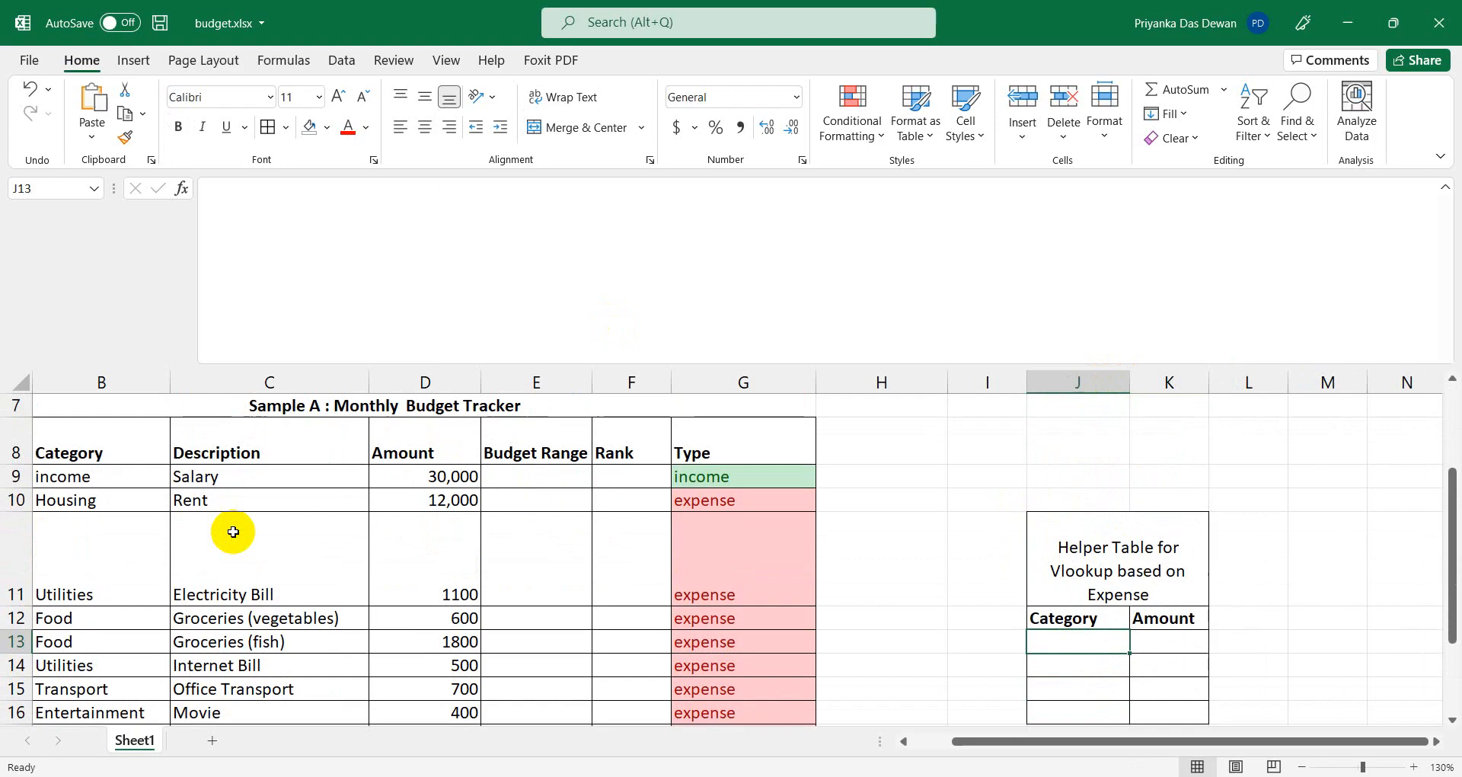
scroll(232, 532, down, 1)
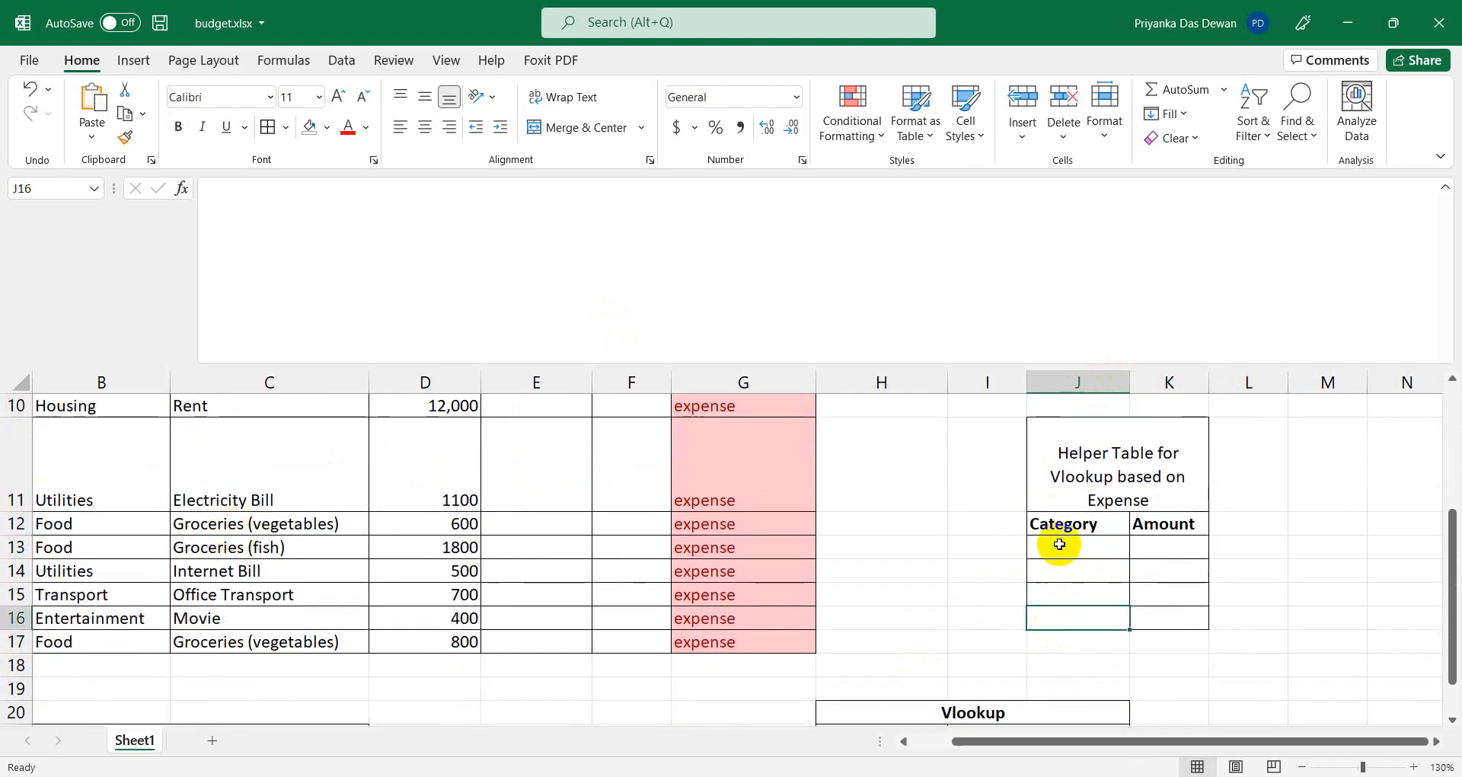
text(Housing)
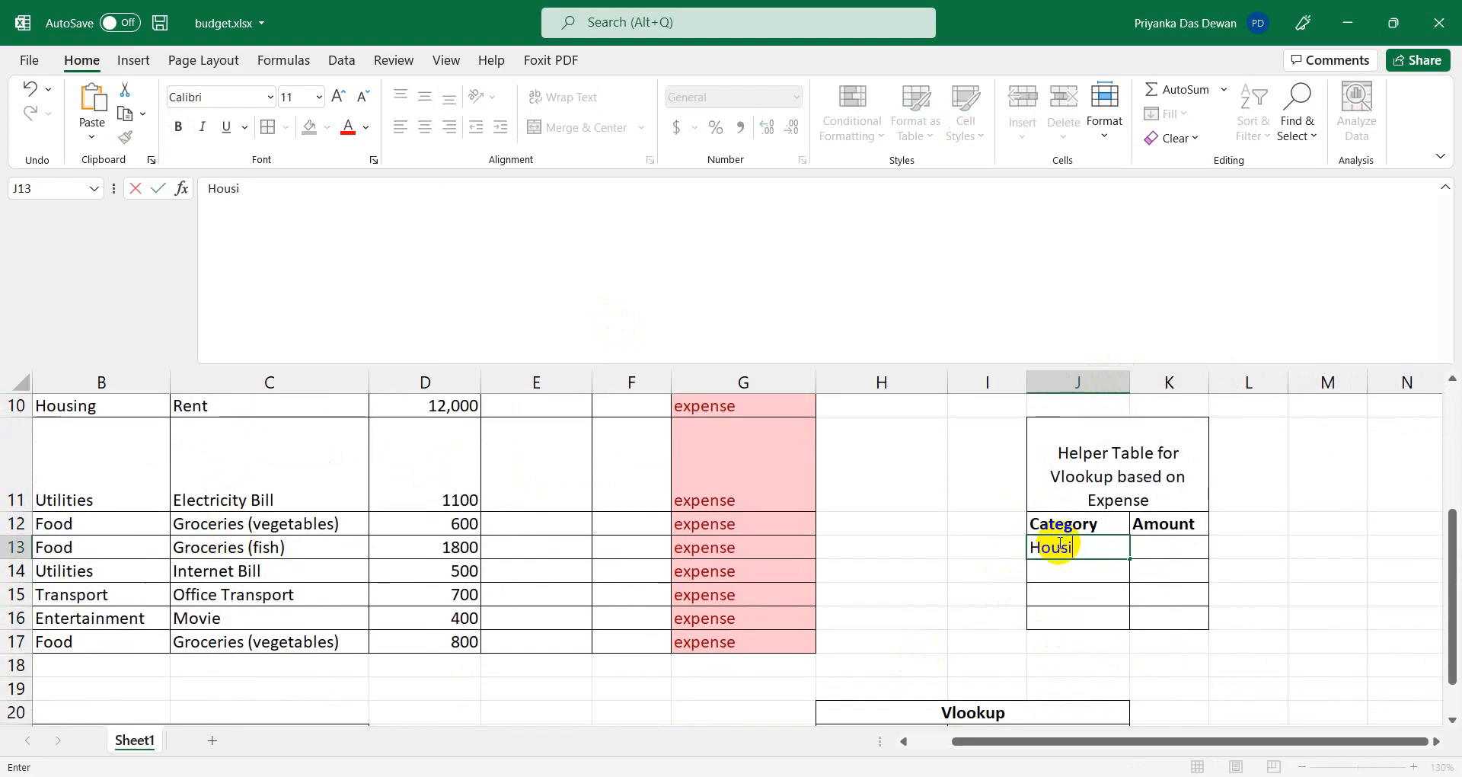
click(1051, 577)
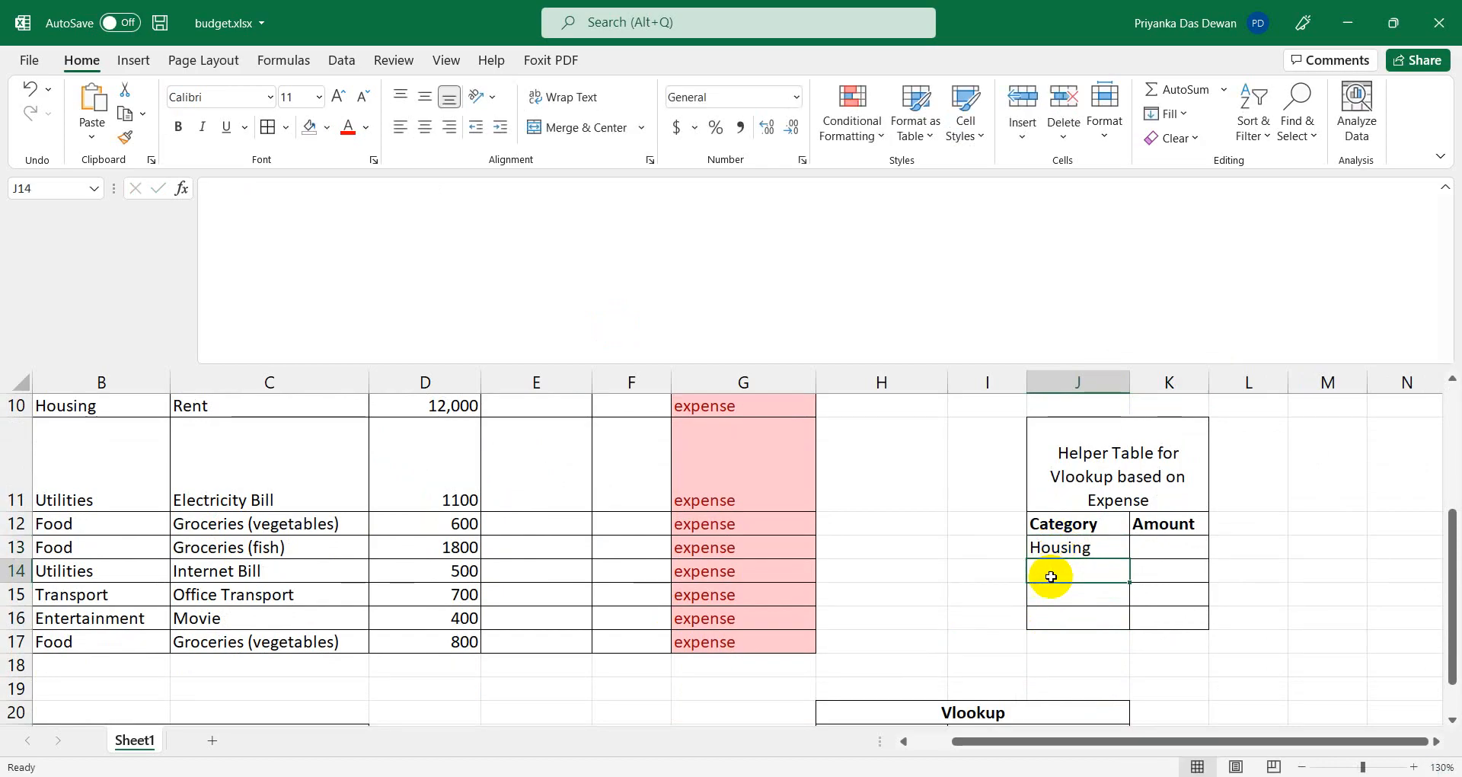
text(Food)
click(1054, 597)
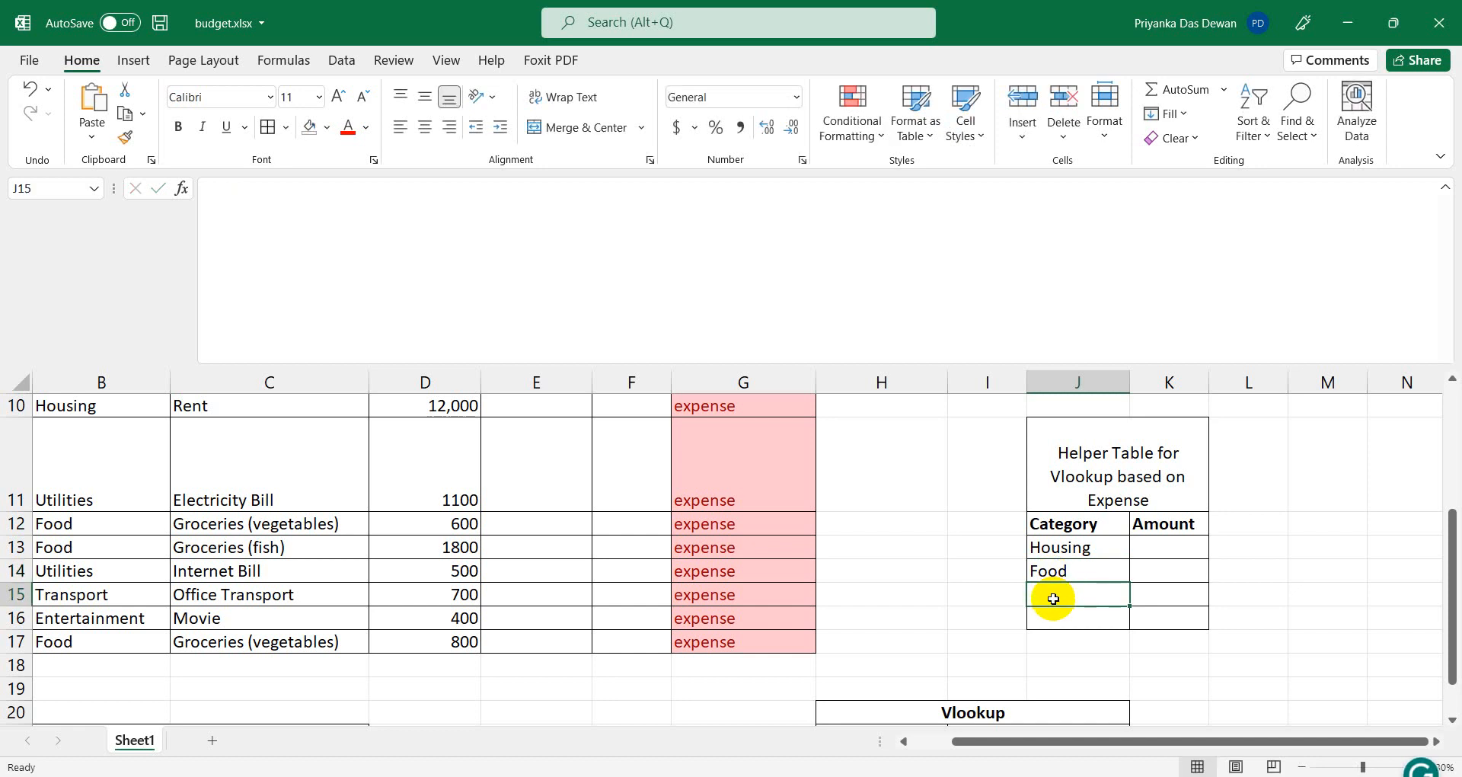
Continue the helper table's category list with Utilities in J15 and Entertainment in J16.
text(Uti)
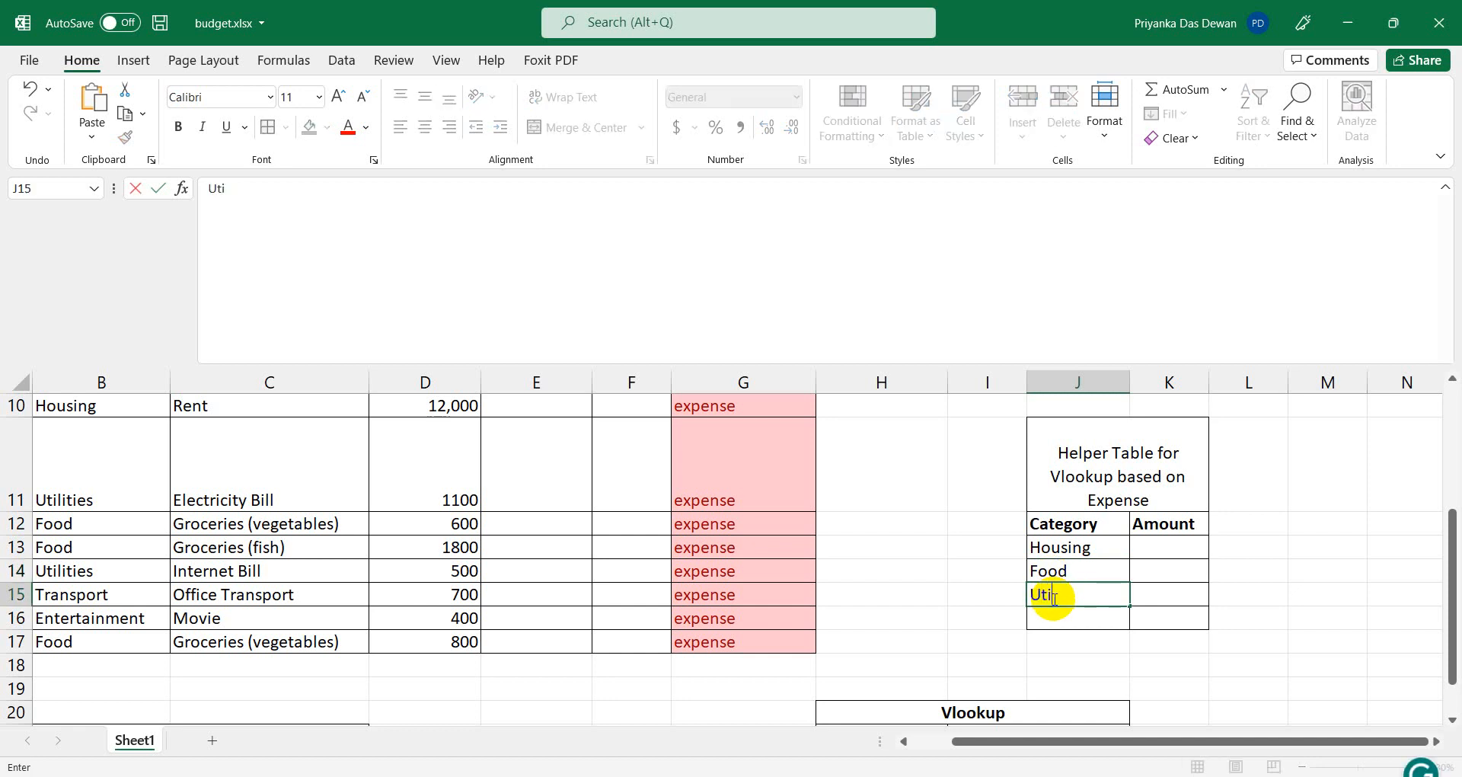
text(lities)
click(1057, 622)
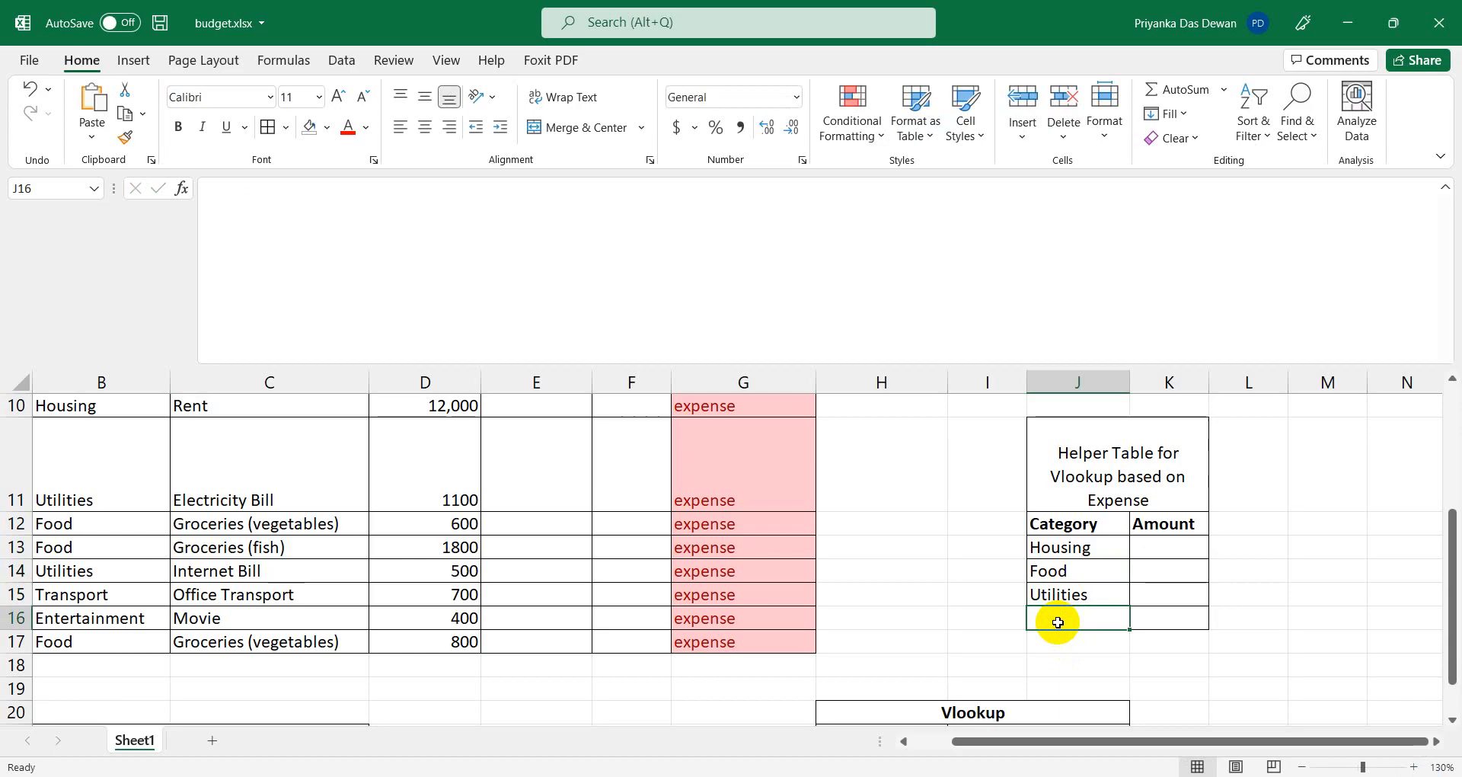
text(Enter)
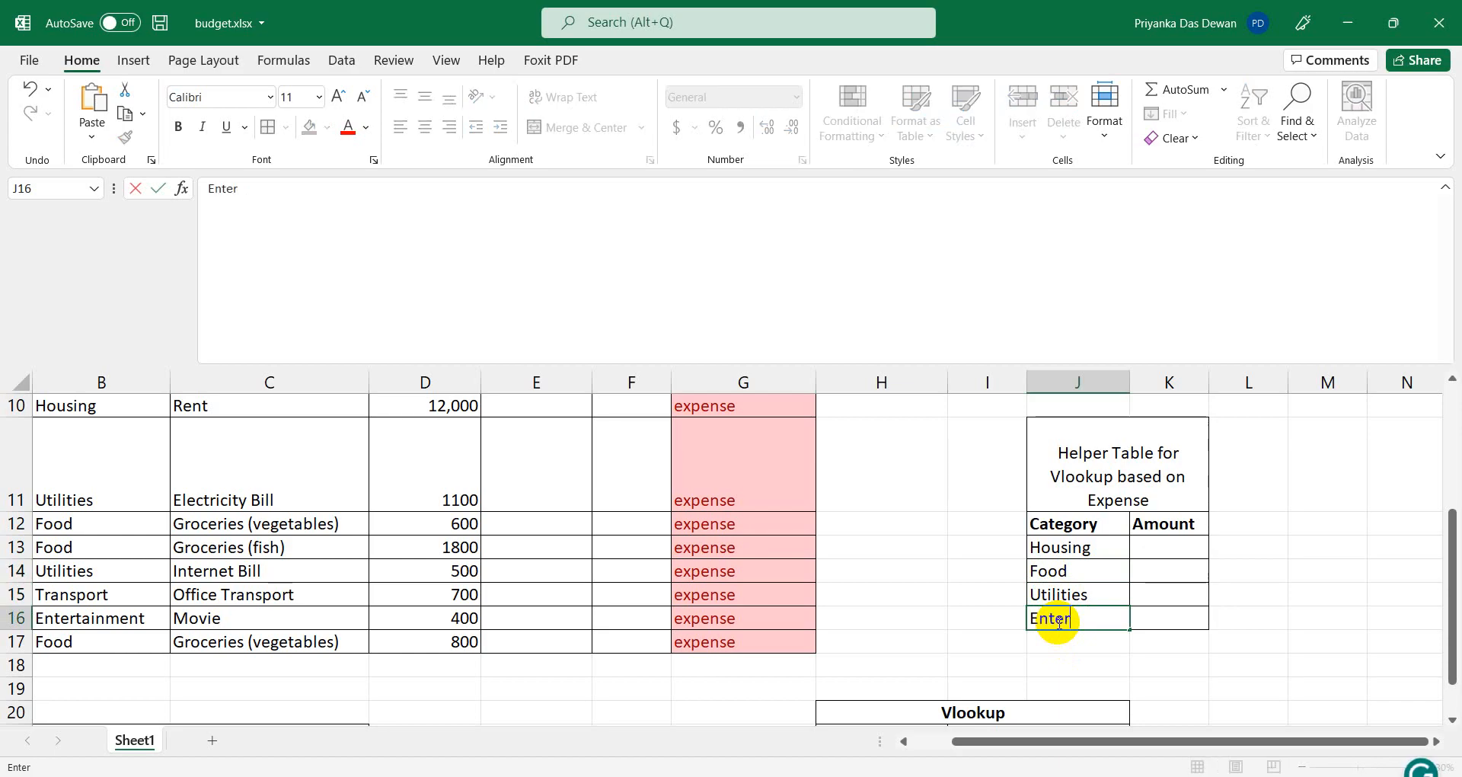
text(tainment)
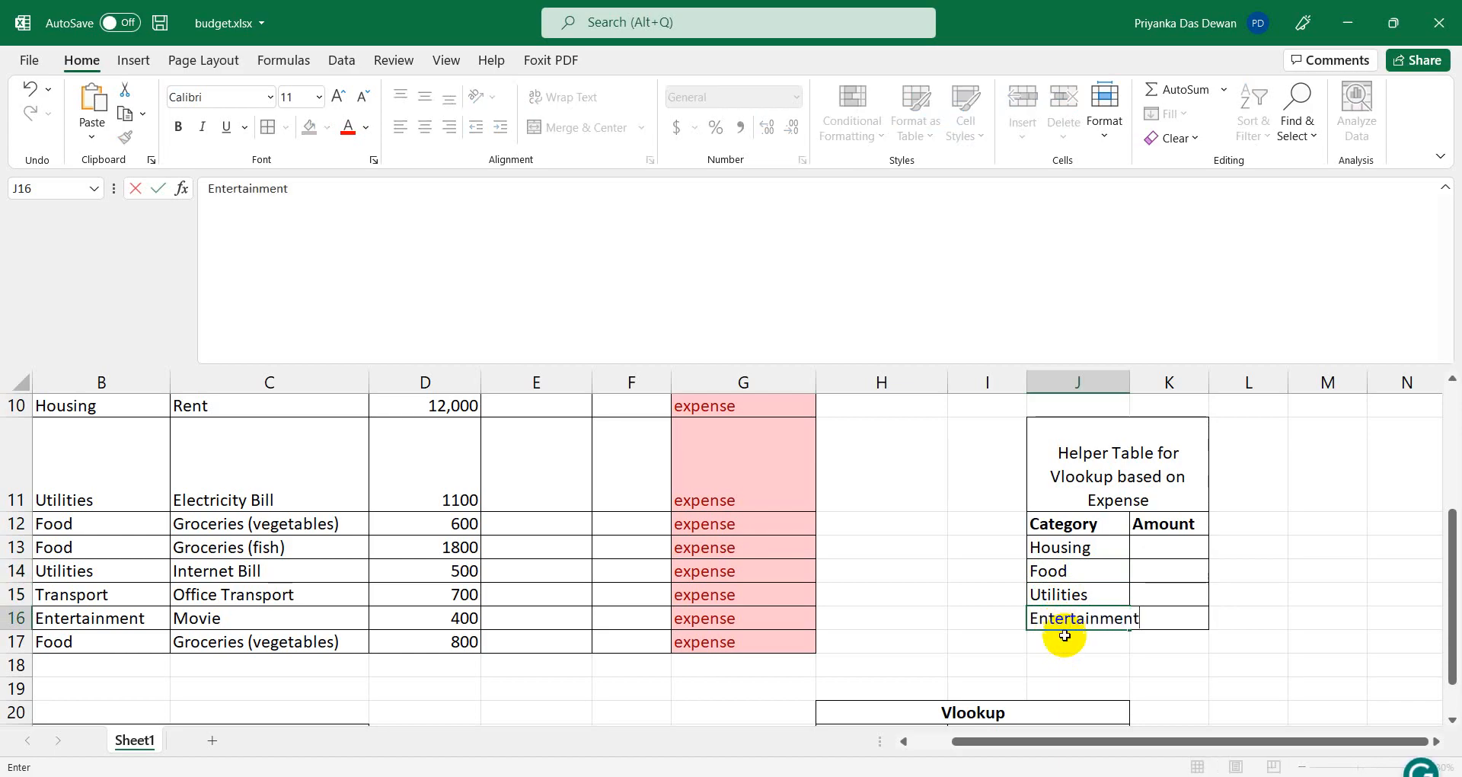
key(Return)
Widen column J so Entertainment fits, and enter Transport in J17 as the fifth category.
drag(1131, 386, 1165, 386)
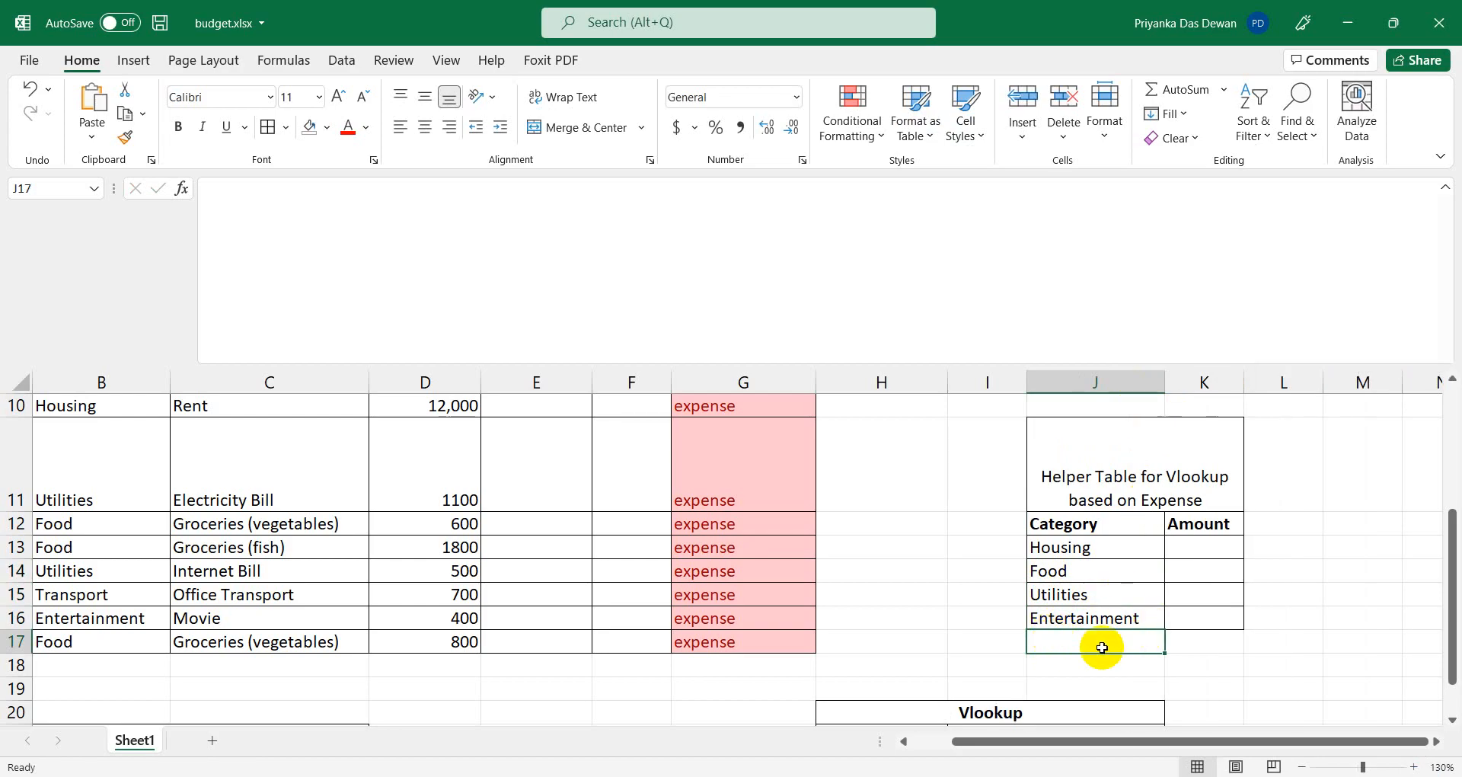
text(Tran)
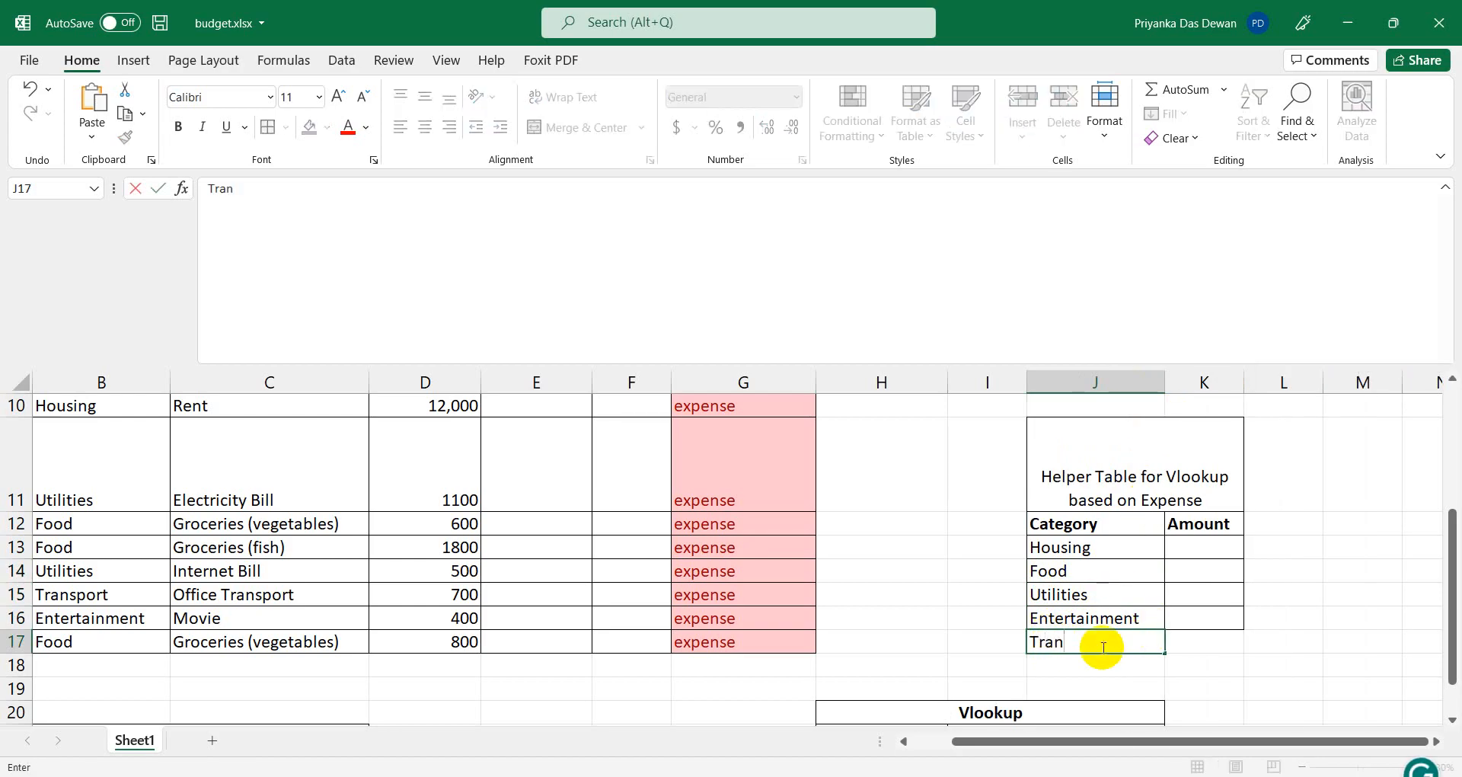
text(sport)
click(1216, 658)
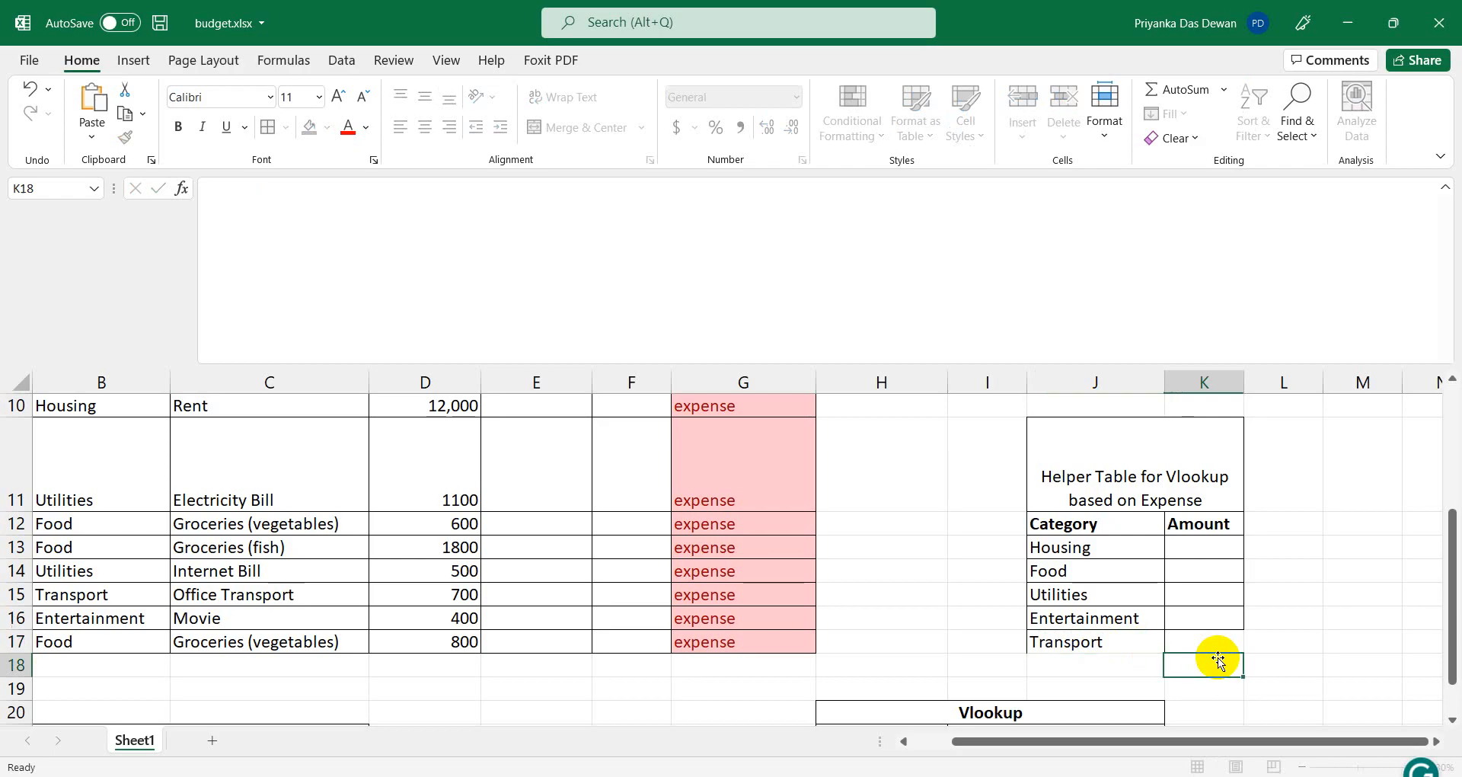
Add borders to cells J17:K17 so the Transport row matches the rest of the helper table.
click(1205, 640)
click(1079, 637)
key(shift+Right)
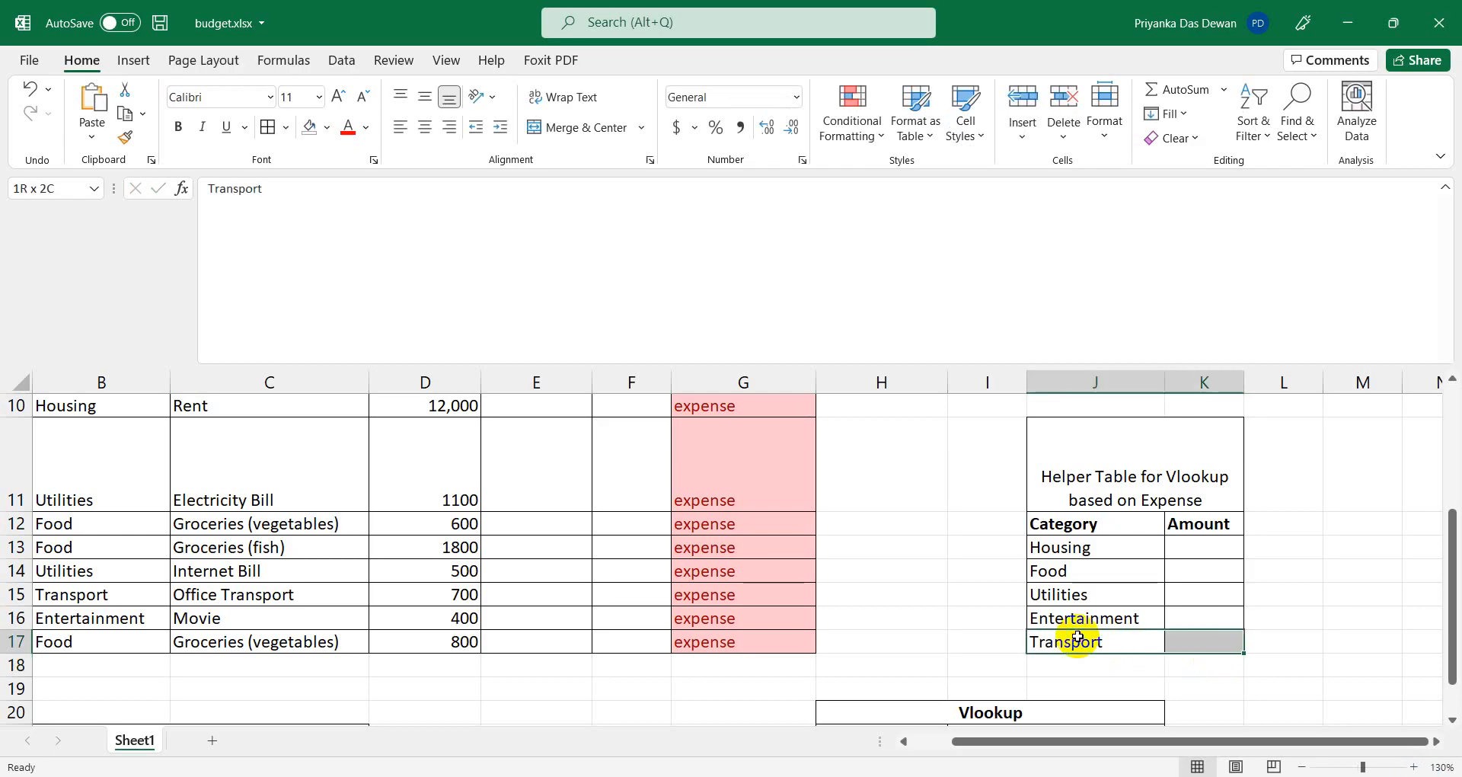
click(1359, 618)
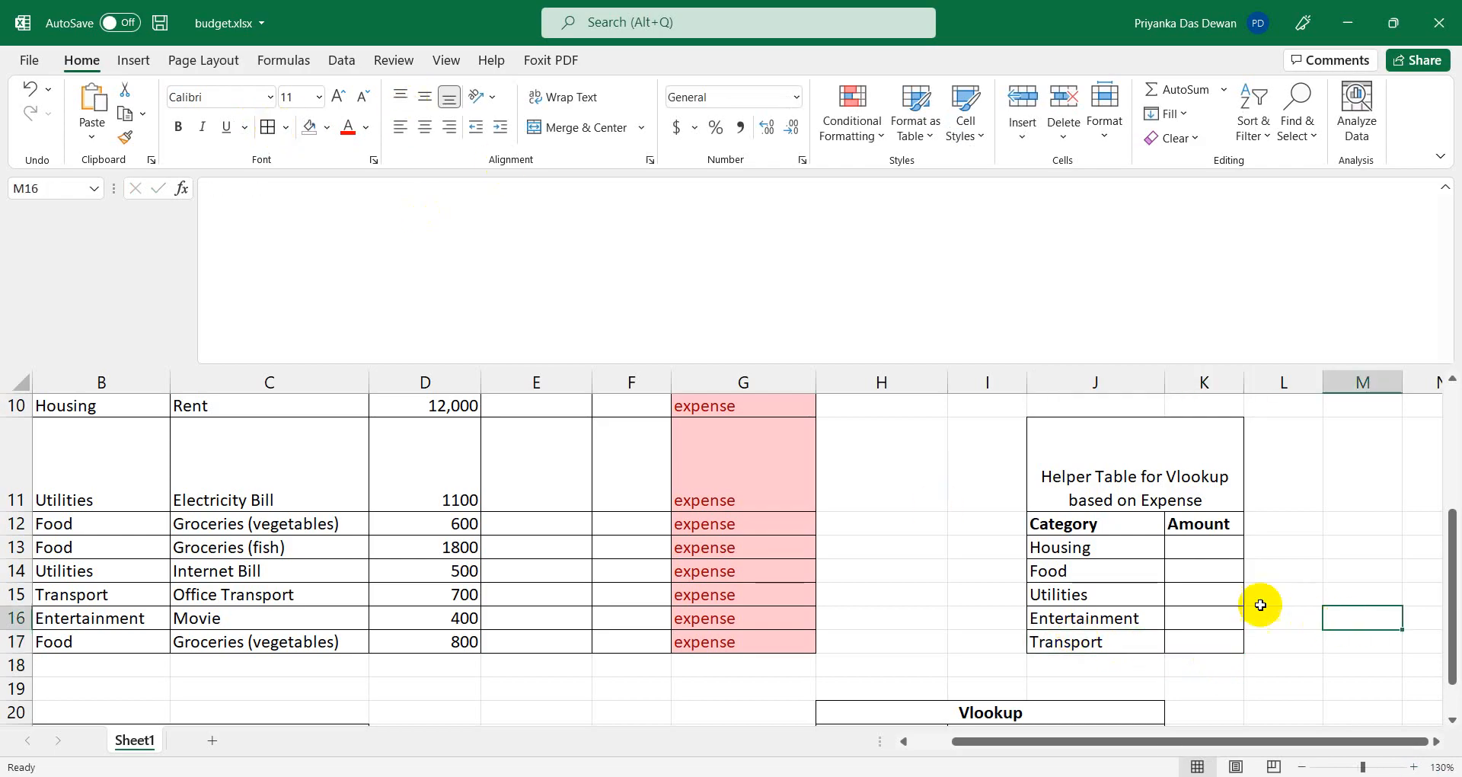
Check the helper table's category names against the tracker's expense categories, and widen the Amount column K.
scroll(320, 568, up, 2)
scroll(15, 533, down, 2)
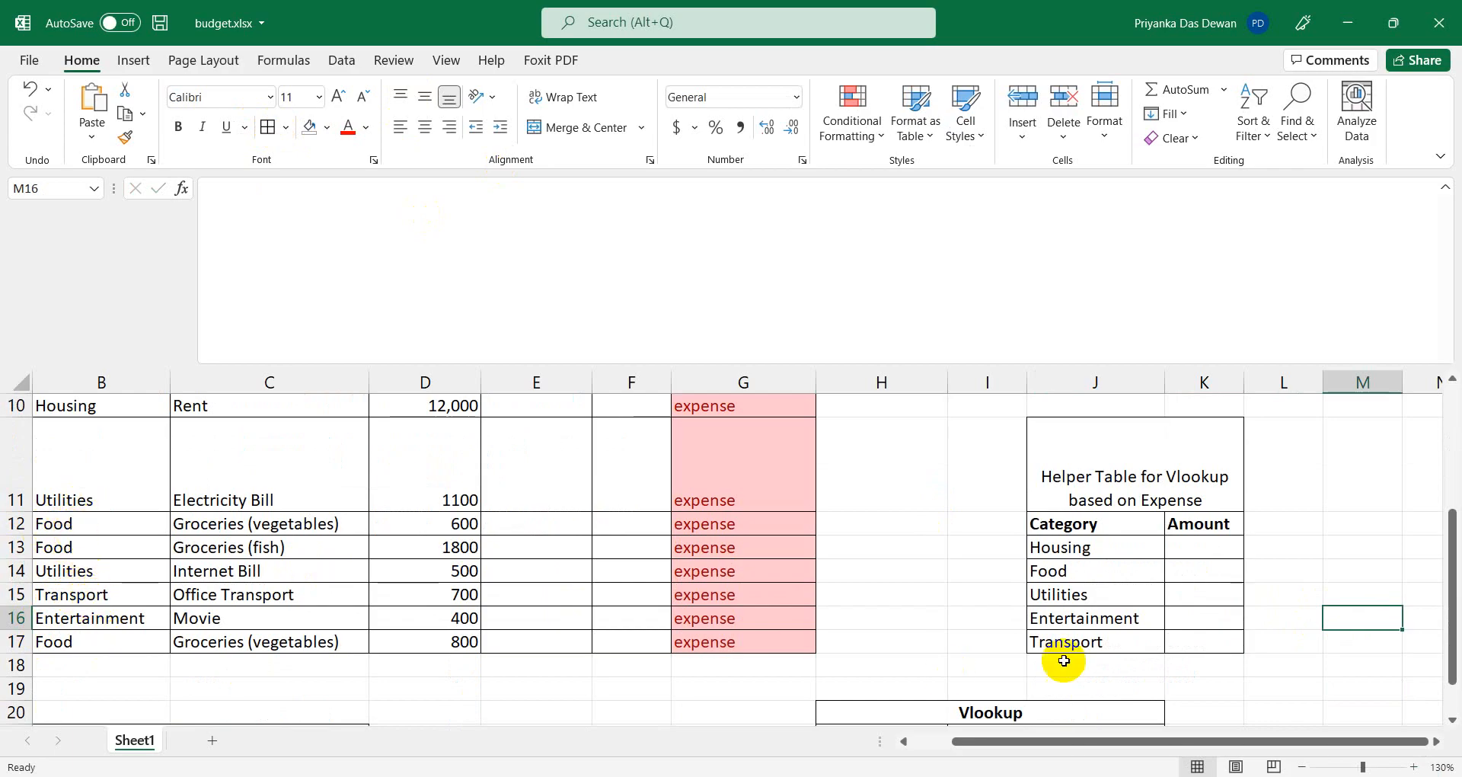
click(1126, 639)
click(1187, 554)
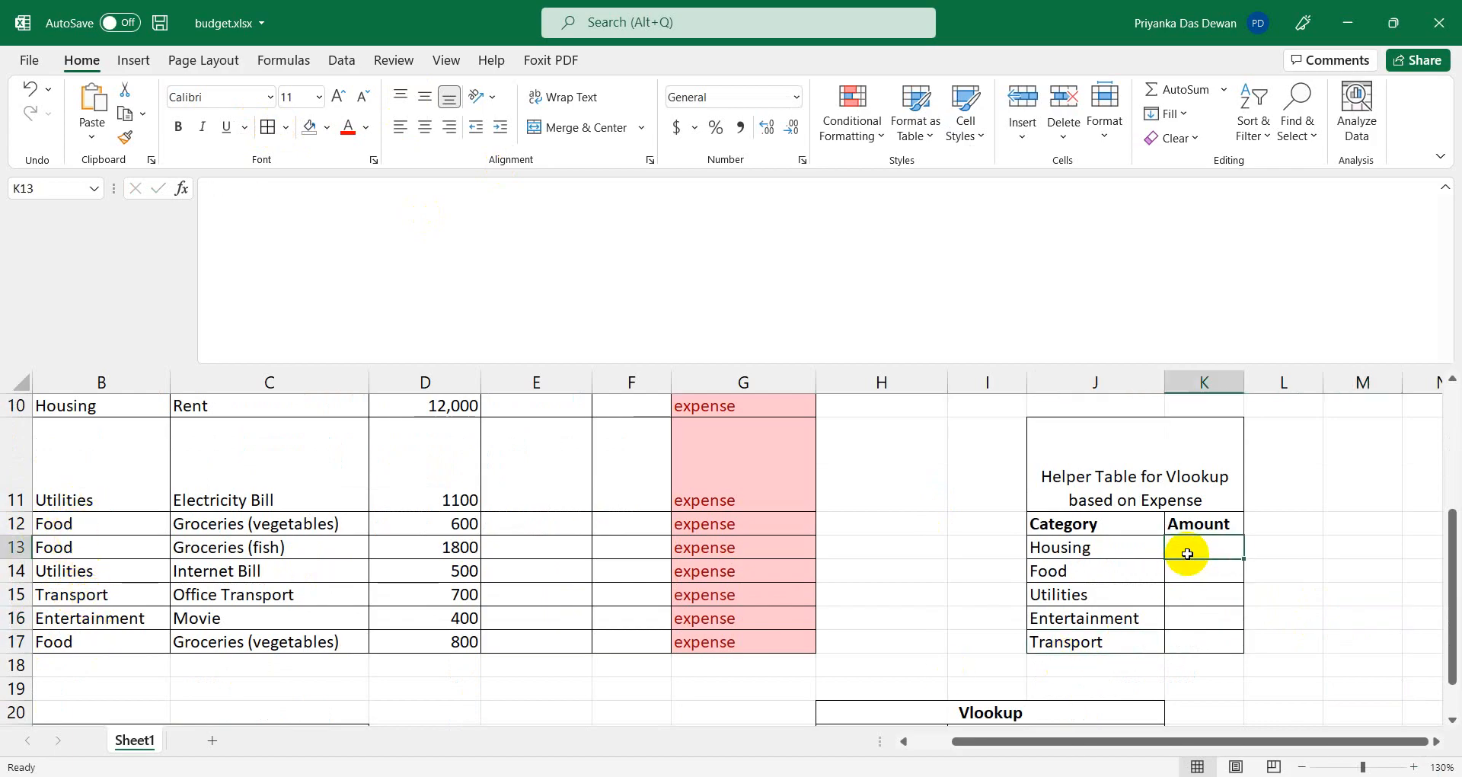
click(1093, 547)
click(1077, 570)
click(1061, 592)
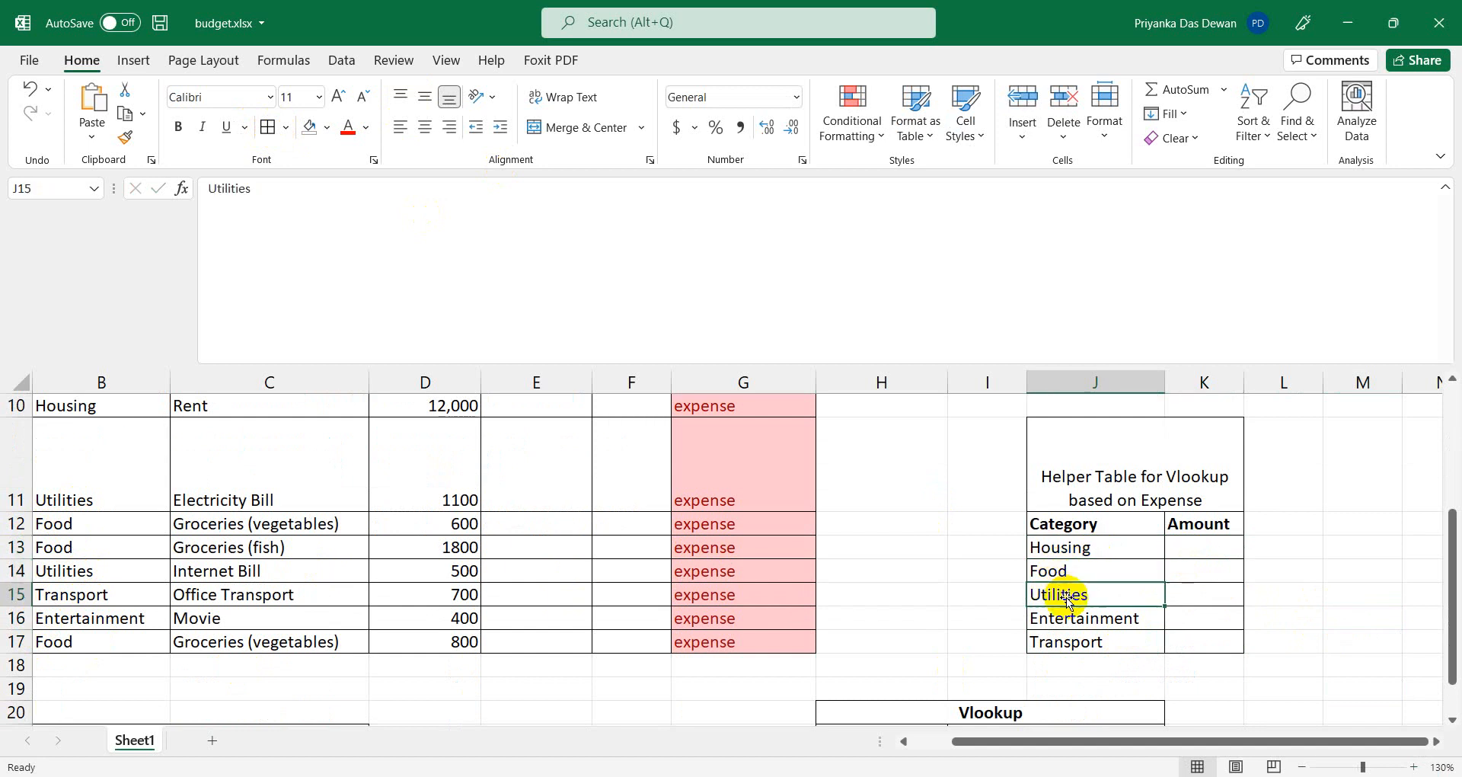
click(1066, 616)
click(1070, 661)
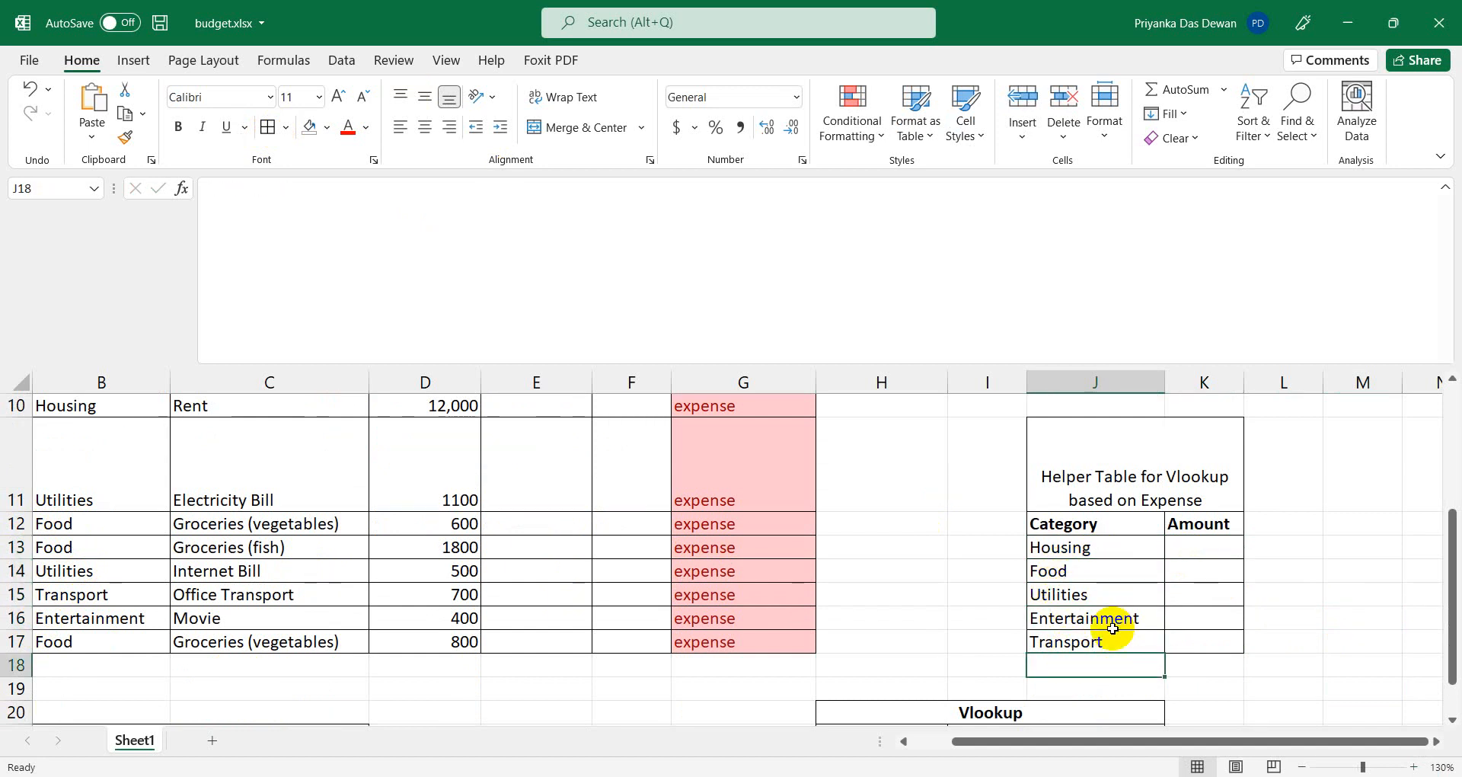
drag(1244, 381, 1285, 380)
click(1227, 549)
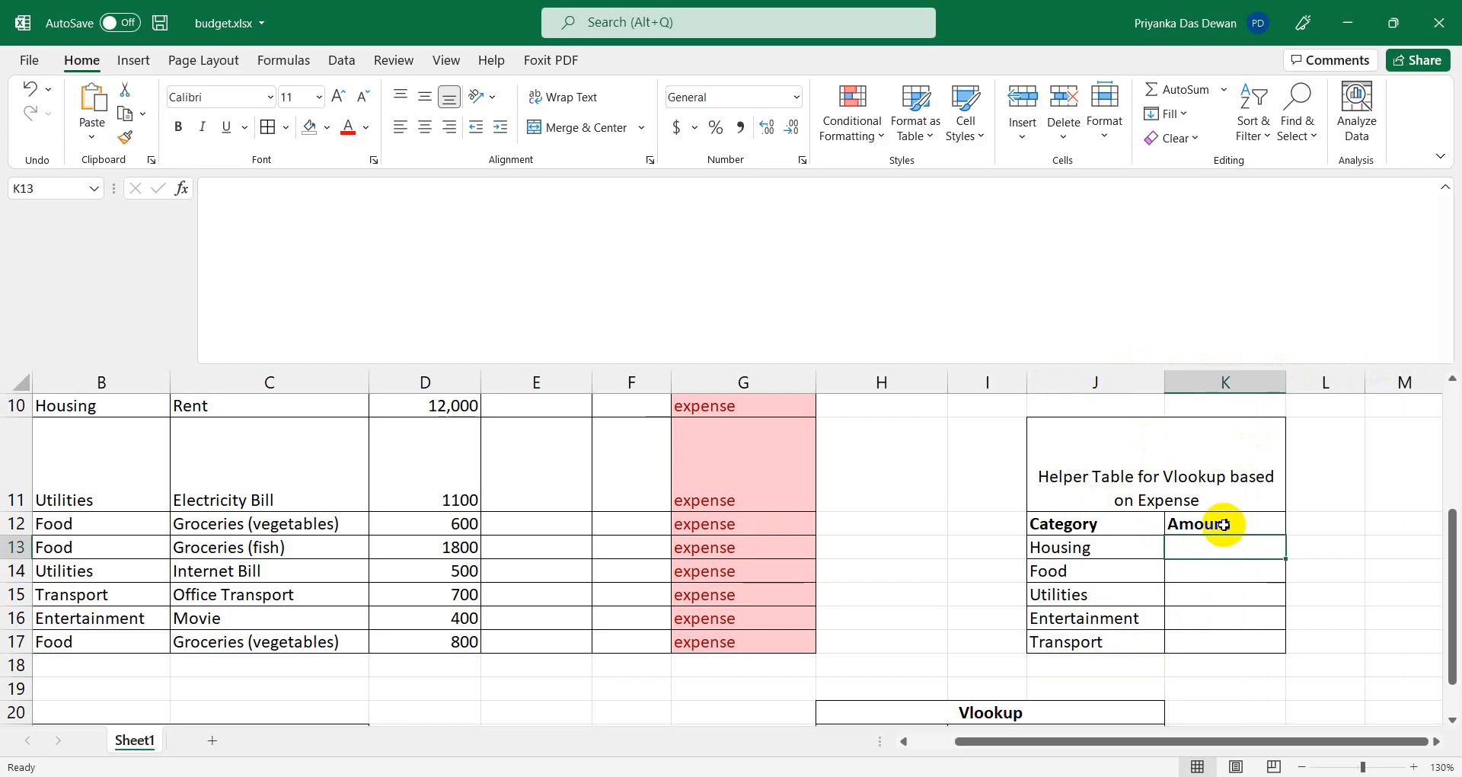
Review the Vlookup table's Category and Total Amount cells alongside the helper table's Housing row.
scroll(876, 487, down, 1)
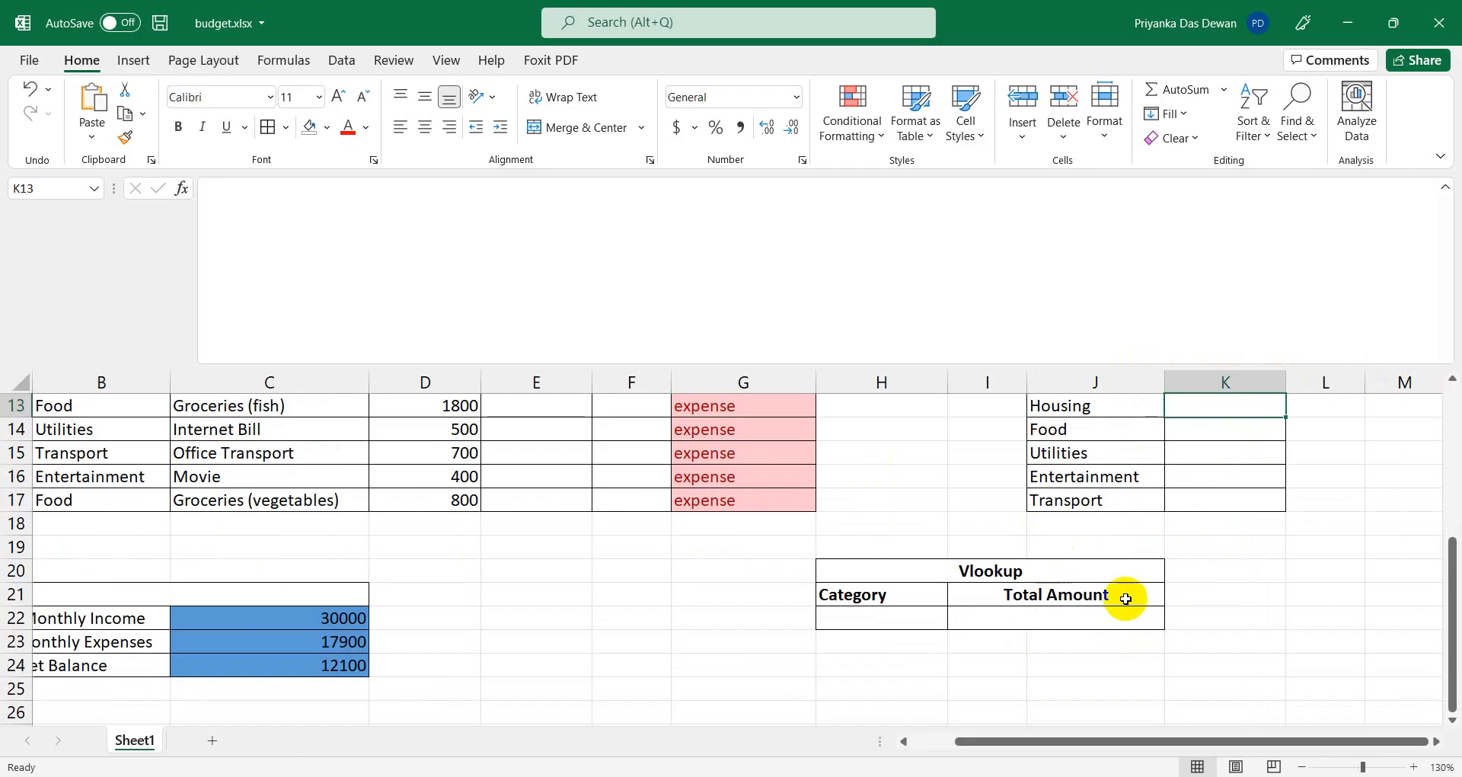
click(898, 616)
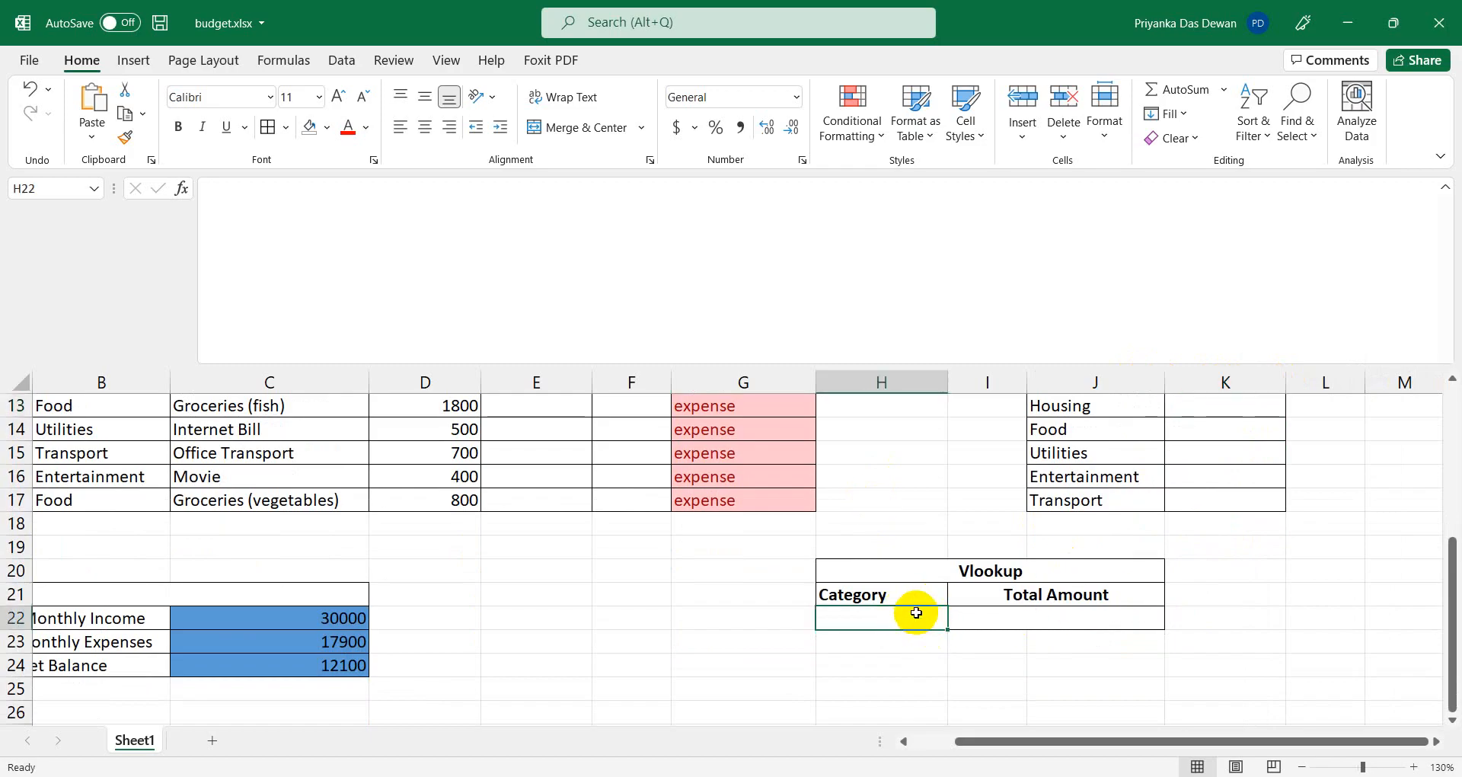
click(1054, 617)
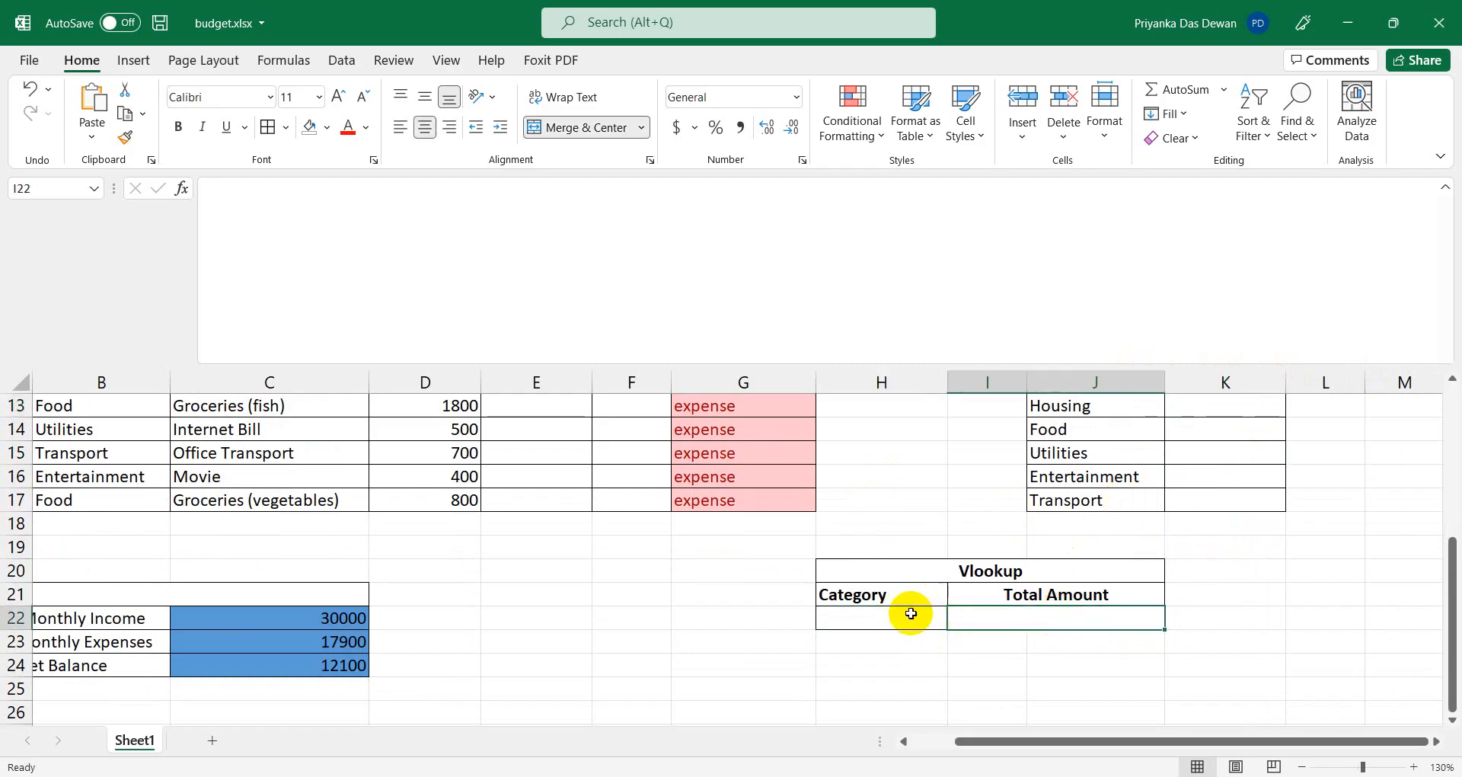
click(910, 614)
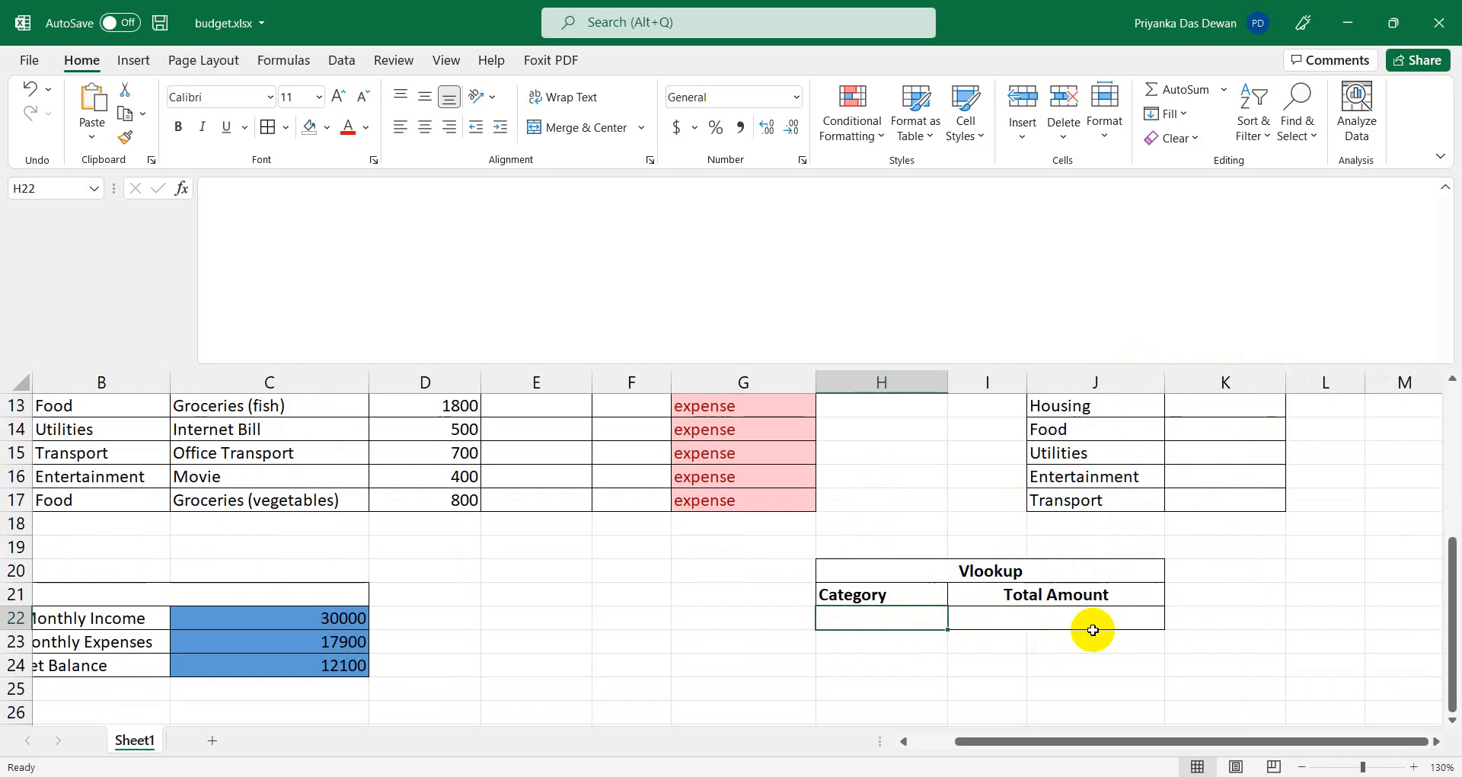
scroll(1093, 630, up, 1)
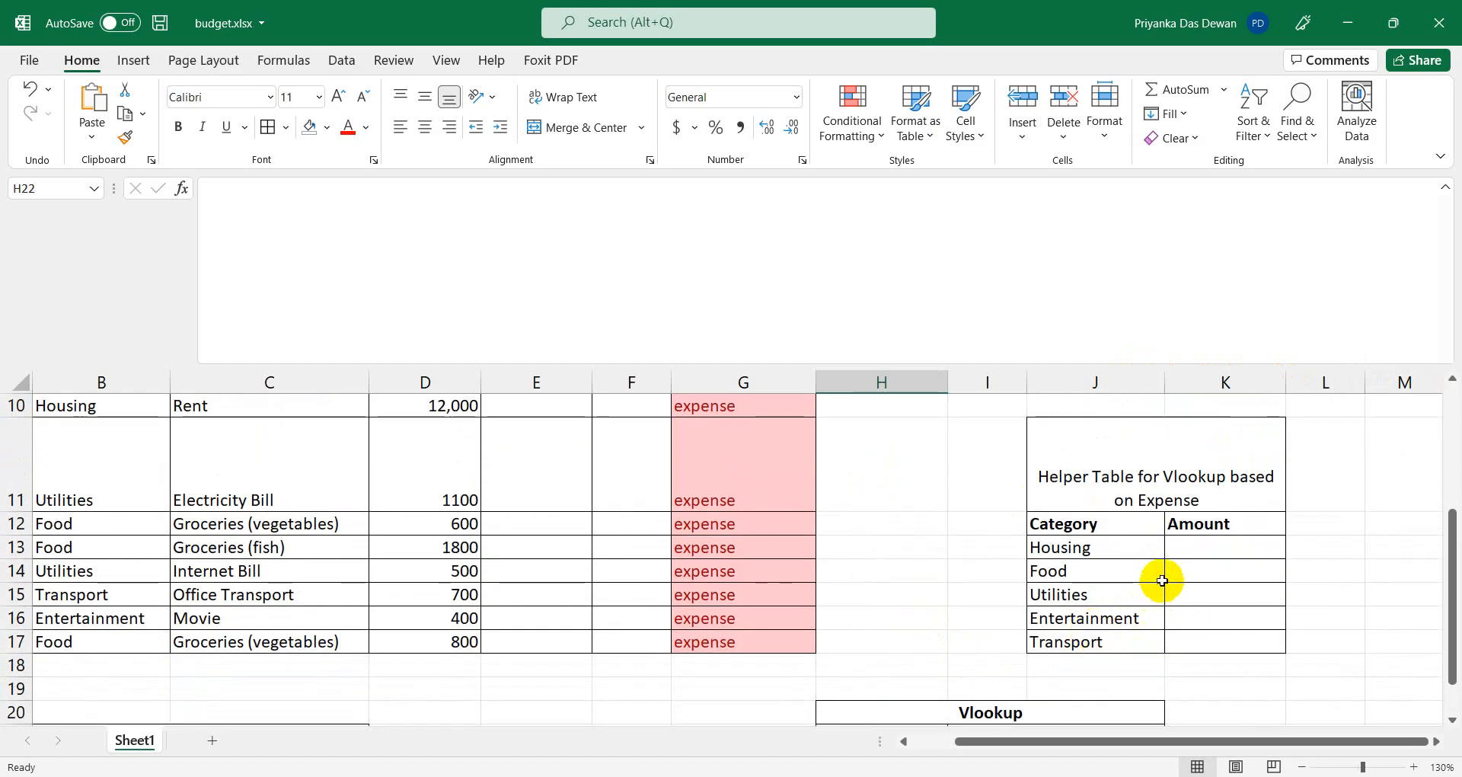
click(1061, 556)
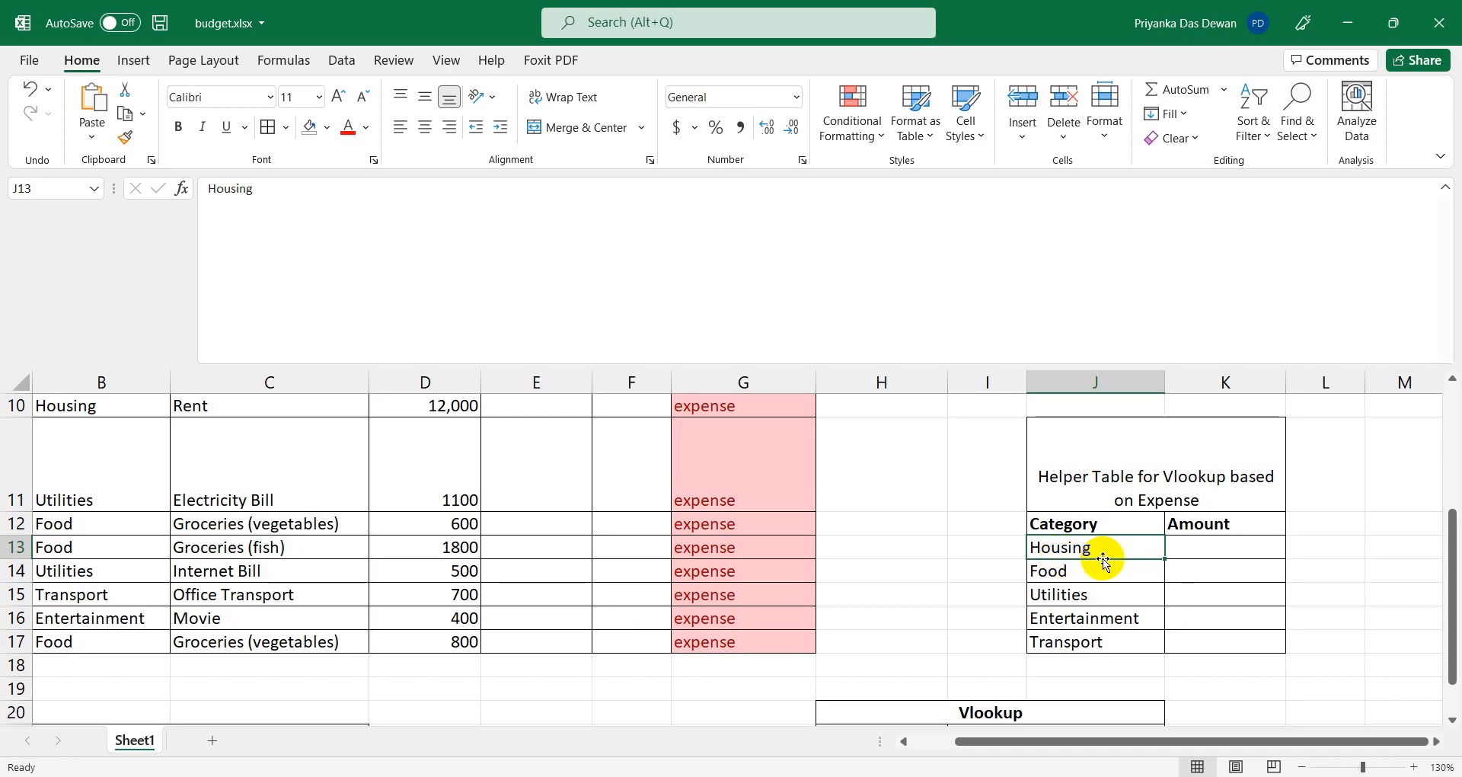
click(1198, 546)
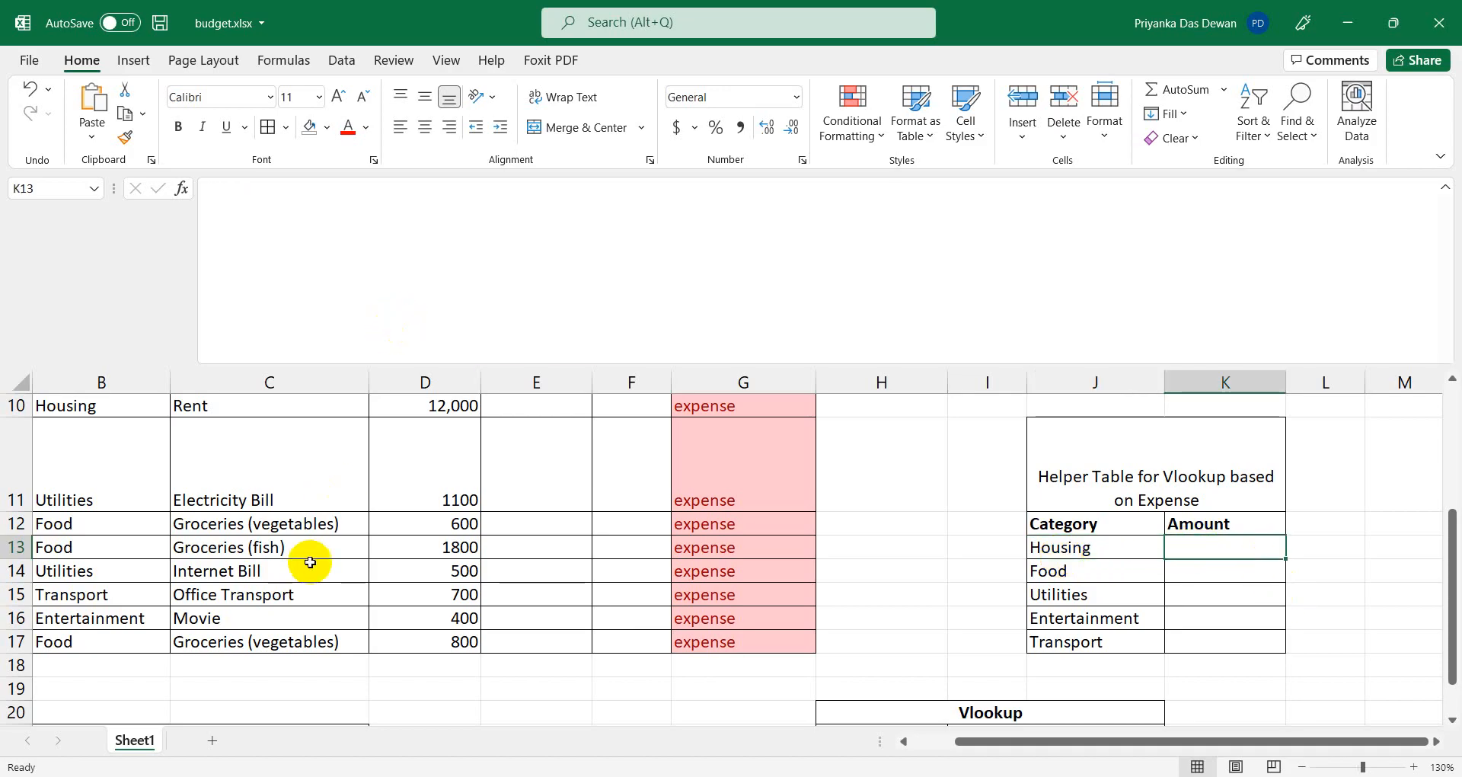
Inspect the SUMIF formula behind the monthly income total in C22, leaving it unchanged.
scroll(310, 562, down, 2)
click(267, 546)
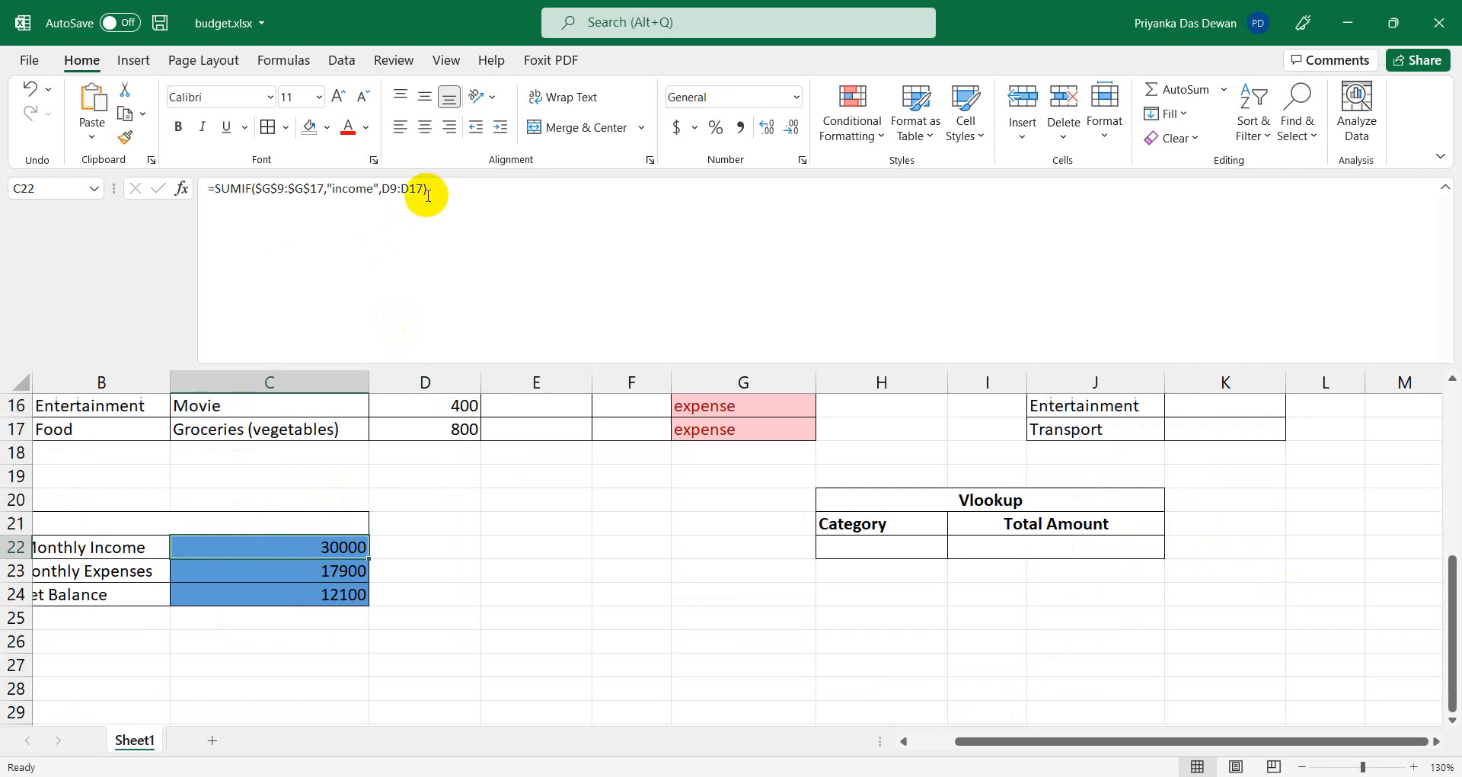
drag(427, 189, 197, 189)
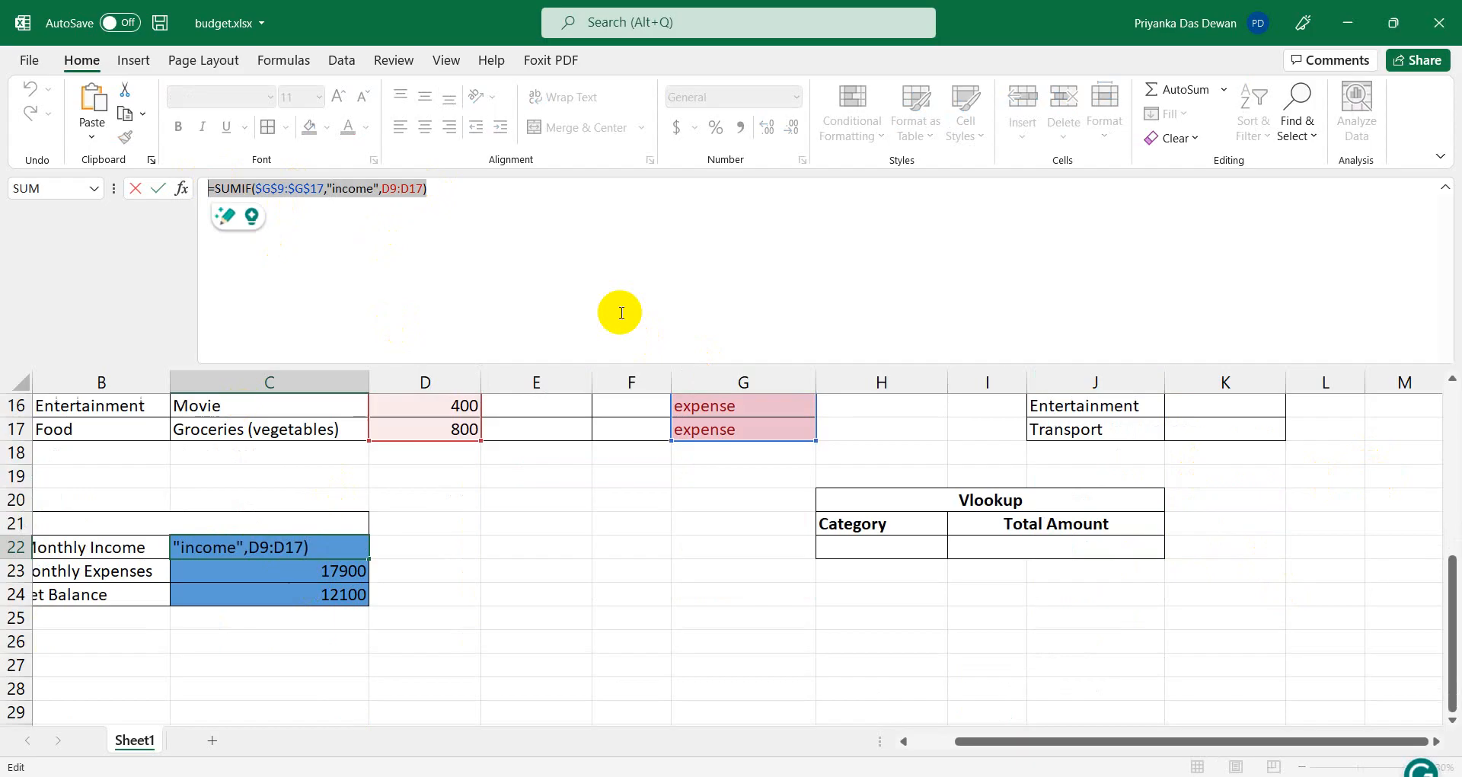
key(Escape)
Start a SUMIF formula in K13, the helper table's Housing amount, with the absolute criteria range $B$9:$B$16.
scroll(1142, 663, up, 2)
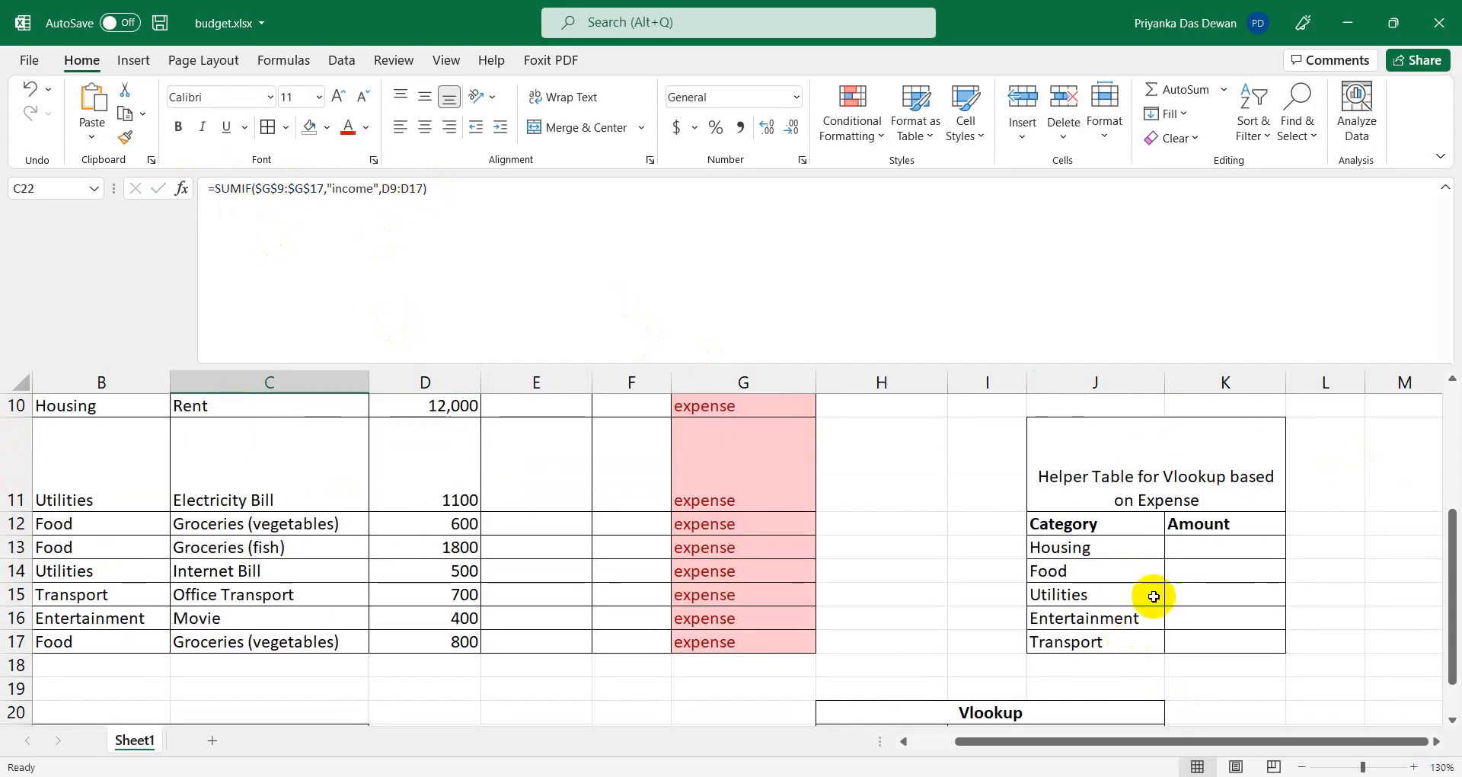
click(1181, 549)
click(467, 229)
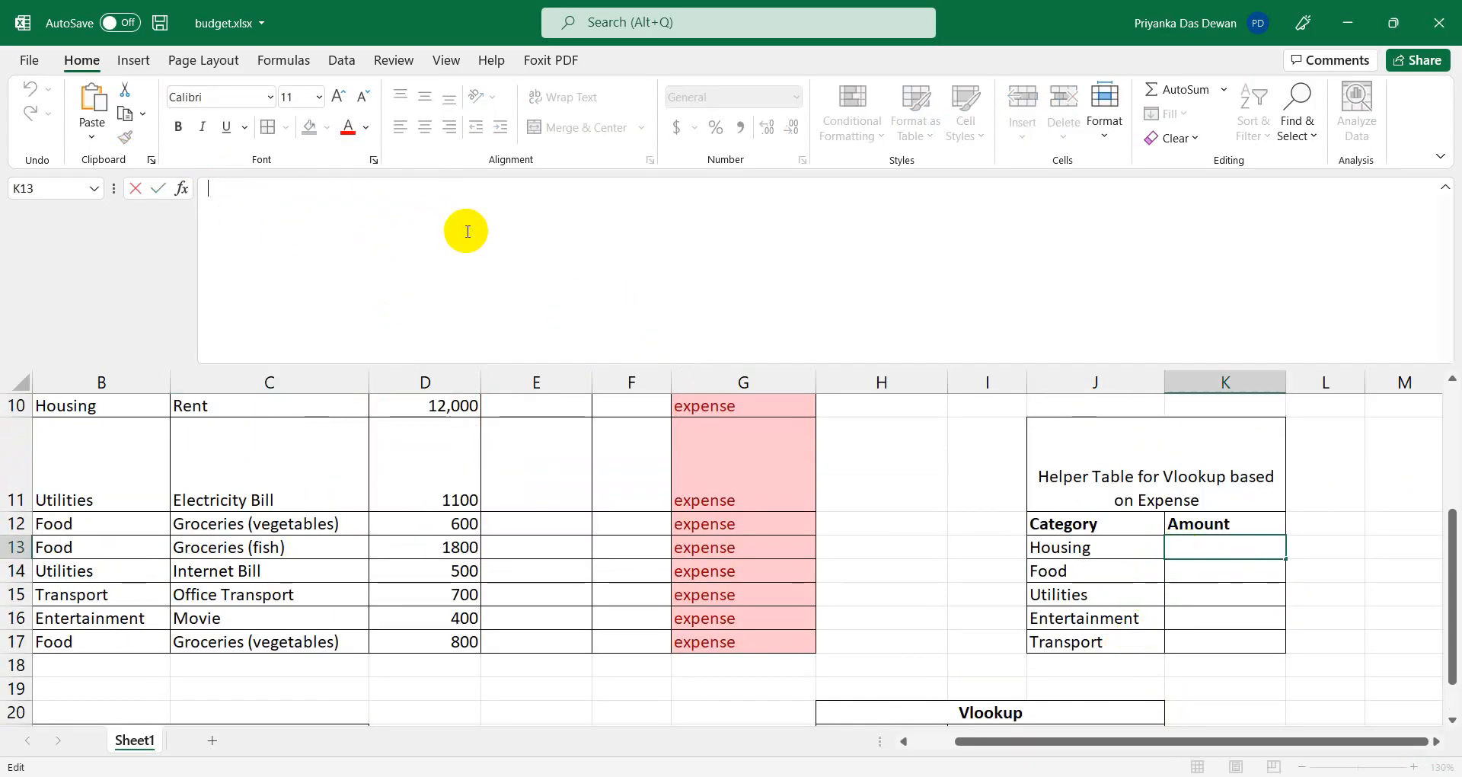
text(=sumif()
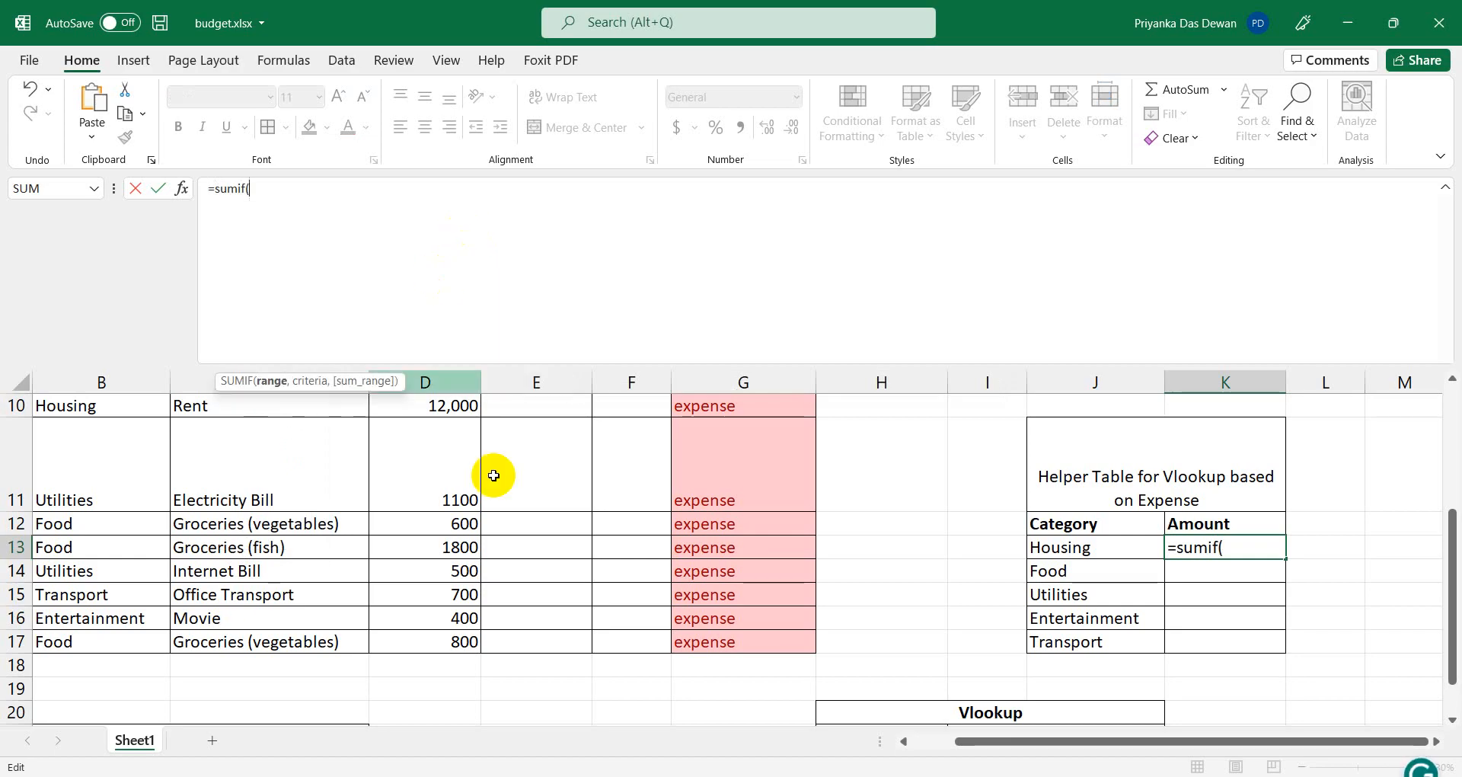
click(905, 744)
scroll(810, 663, up, 1)
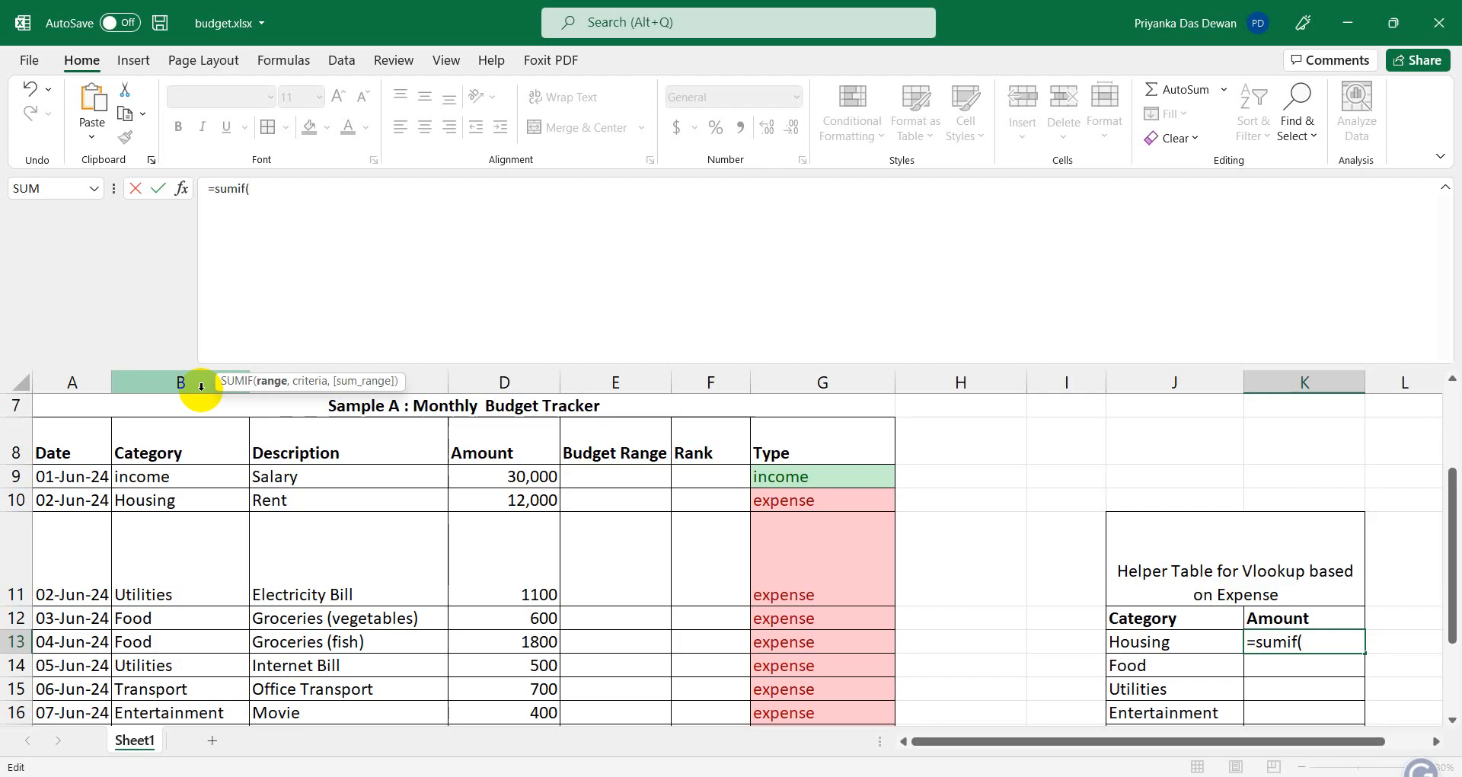
click(158, 476)
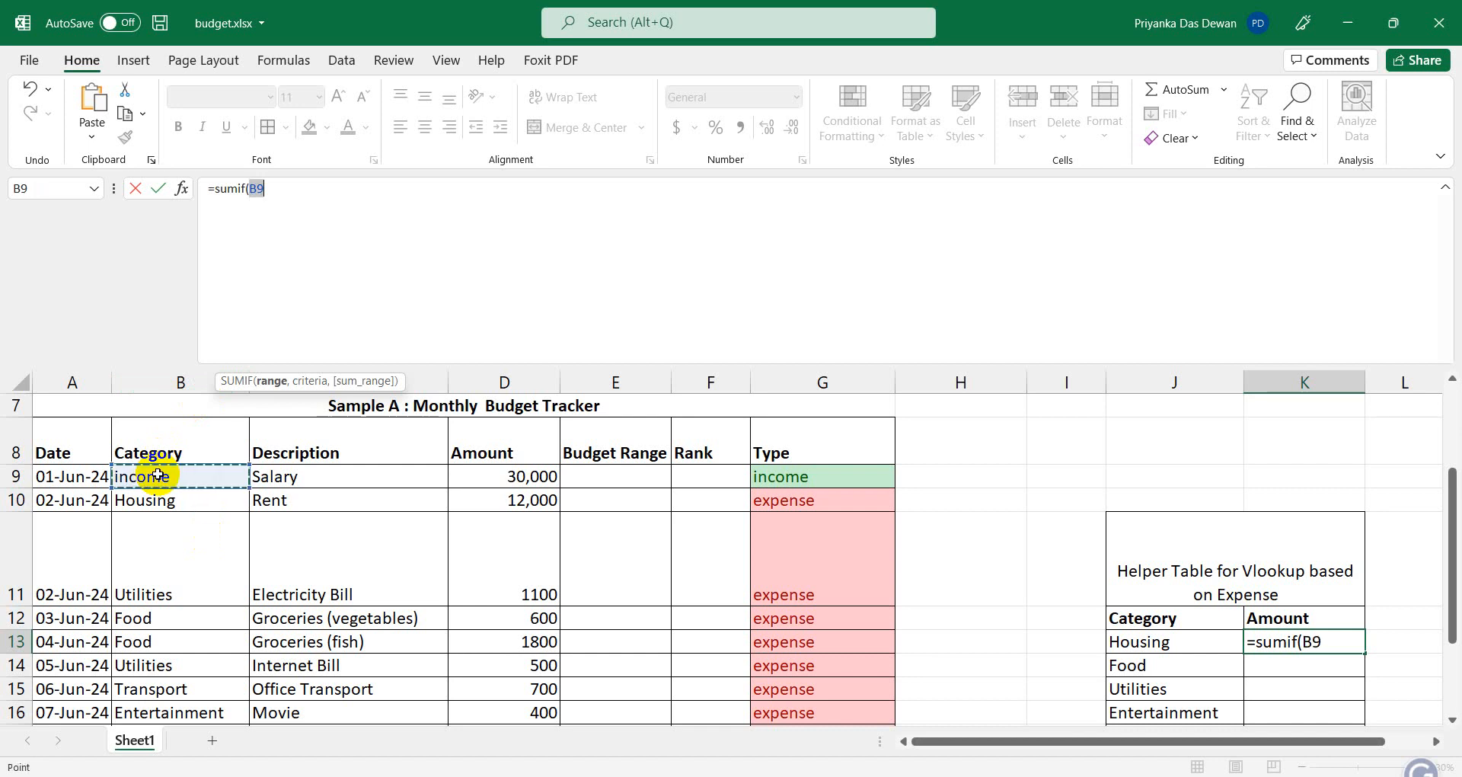
key(shift+Down)
key(shift+Down)
key(shift+Down)
key(shift+Down)
key(shift+Down)
key(shift+Down)
key(shift+Down)
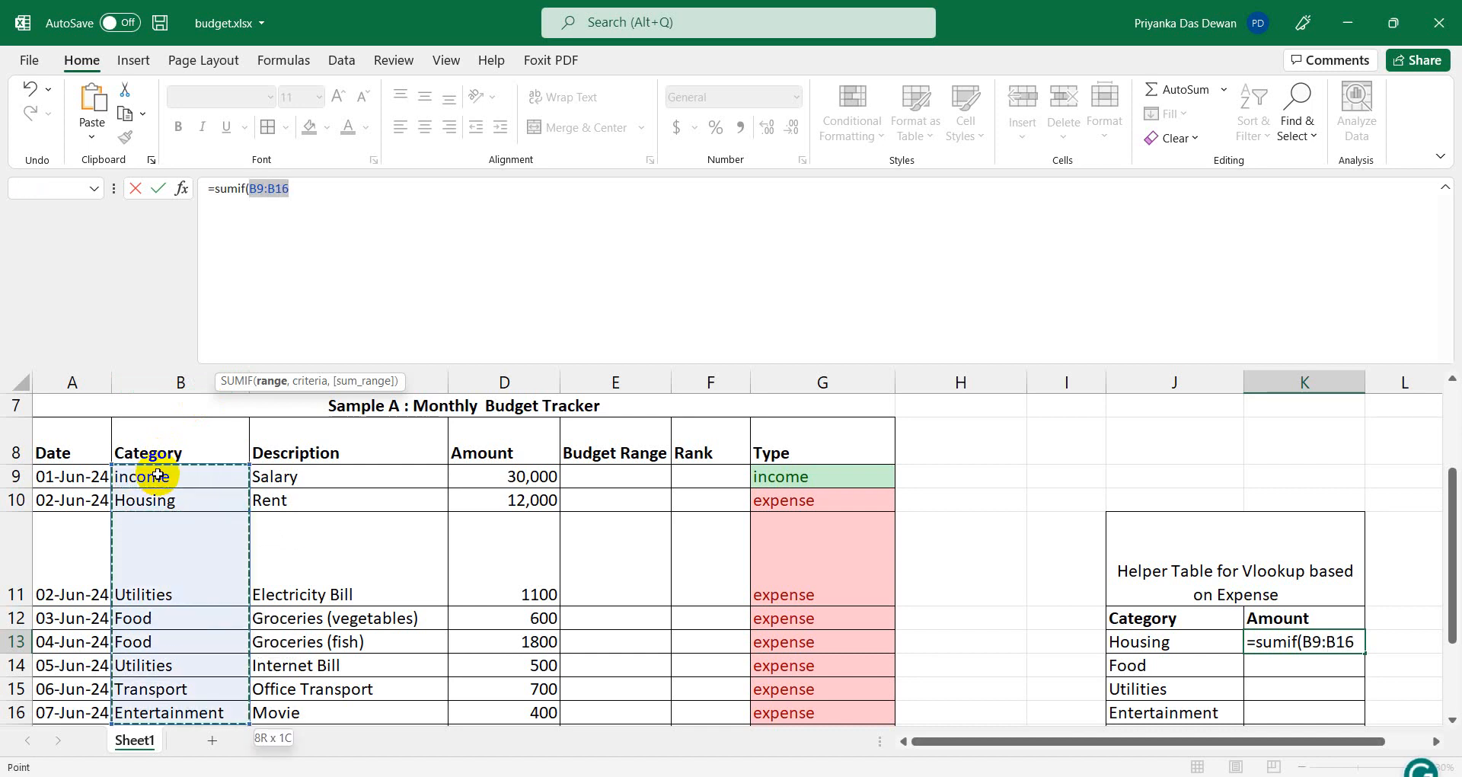
key(F4)
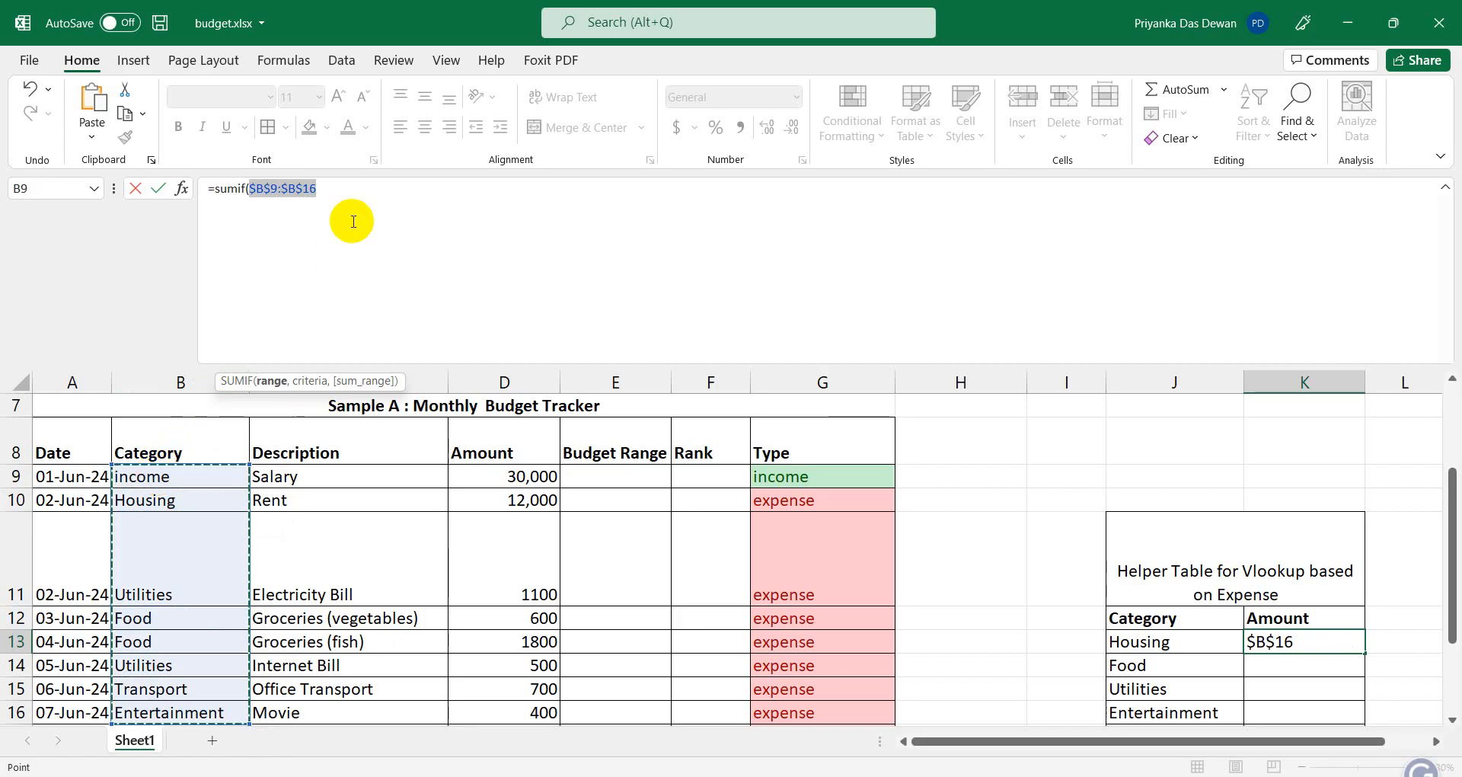
click(356, 197)
text(,)
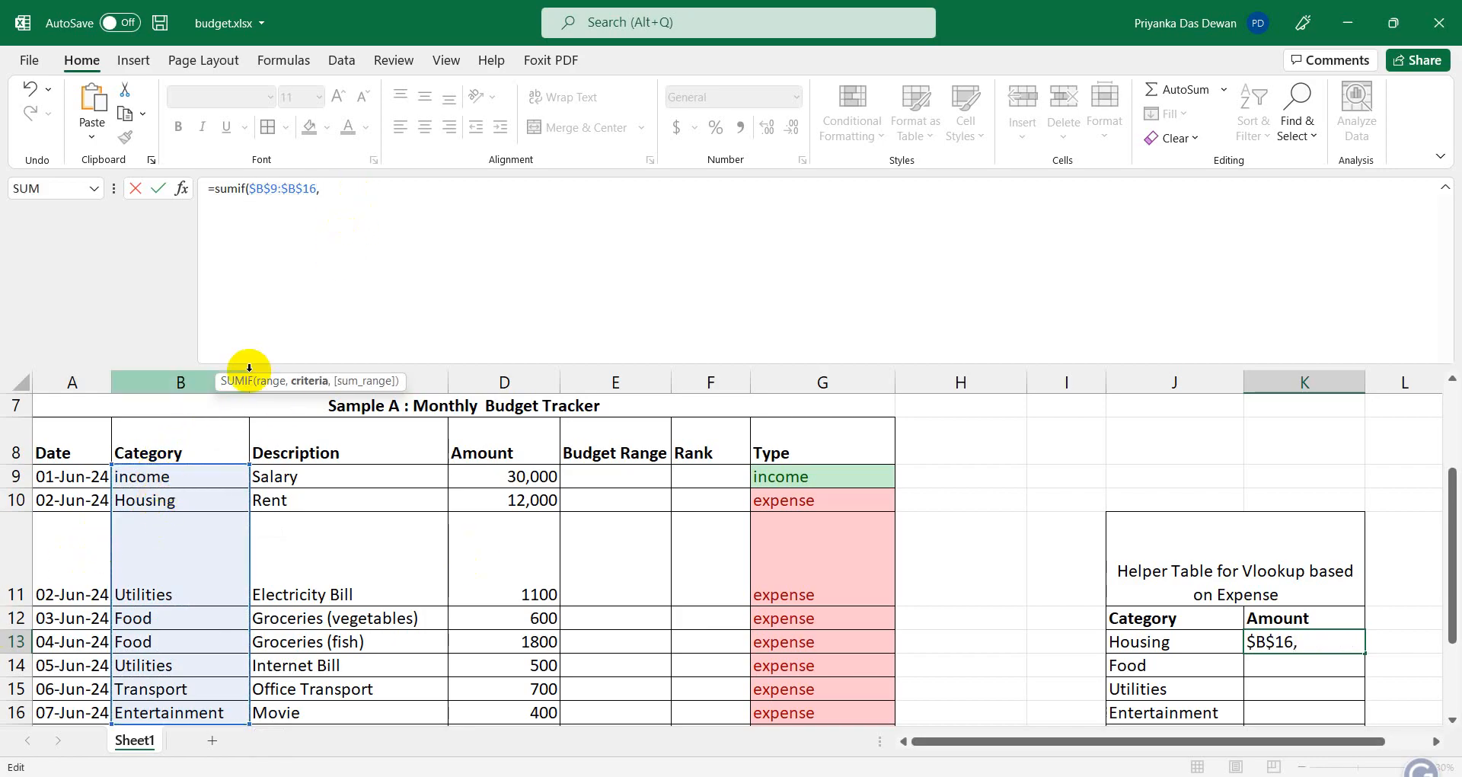
Complete K13's SUMIF formula with the criterion "Housing" and the sum range D9:D17.
text("Housi)
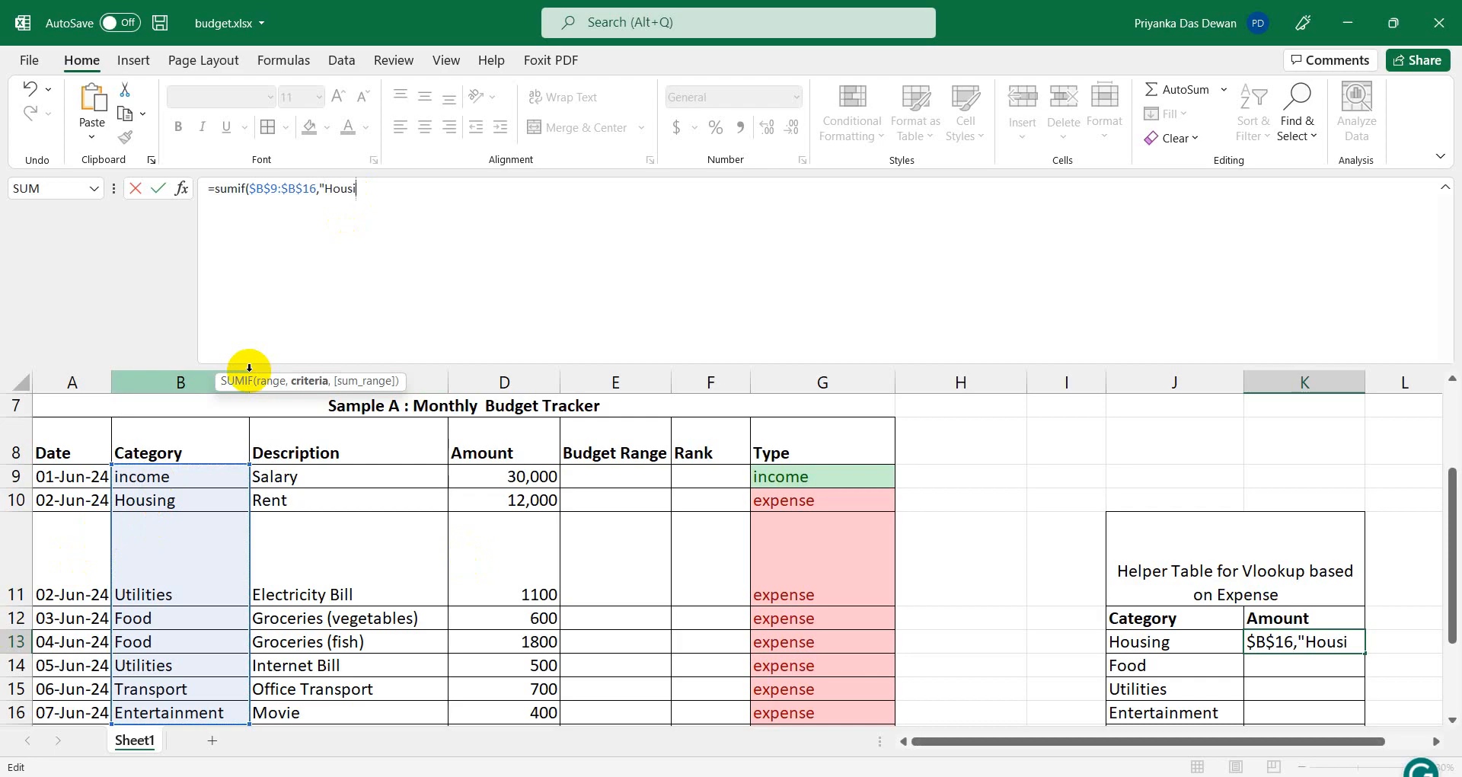
text(ng",)
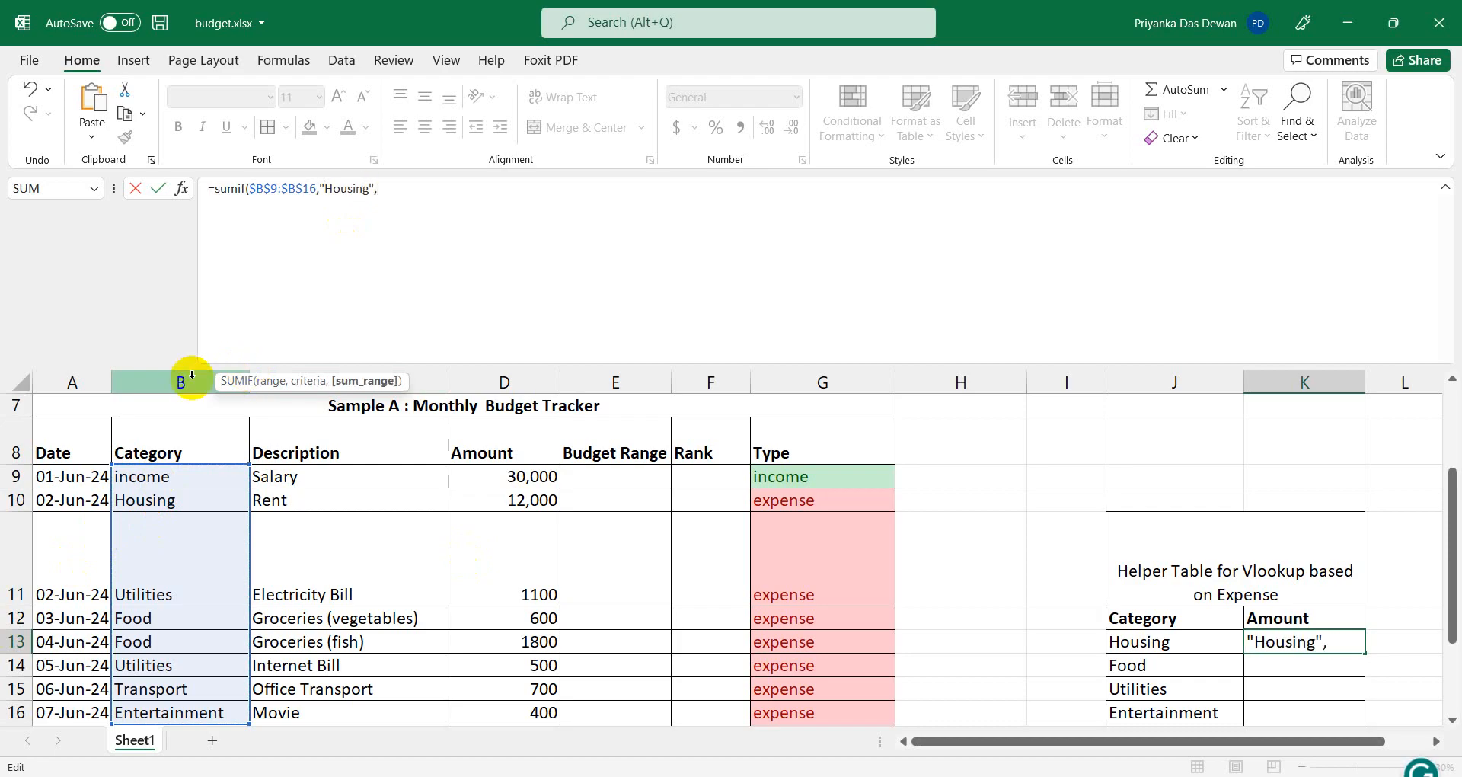
click(524, 478)
key(shift+Down)
key(shift+Down)
key(shift+Down)
key(shift+Down)
key(shift+Down)
key(shift+Down)
key(shift+Down)
key(shift+Down)
key(shift+Down)
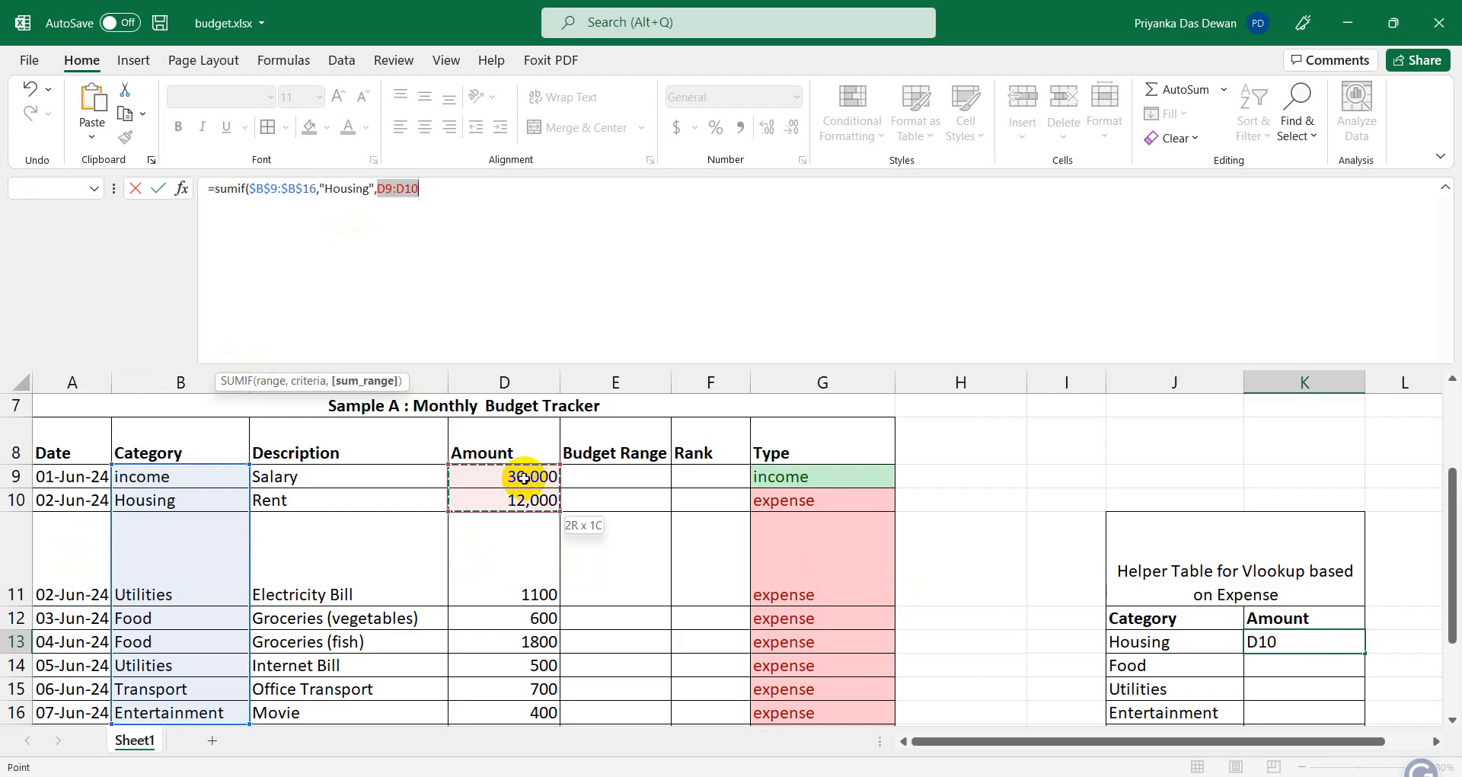
key(shift+Up)
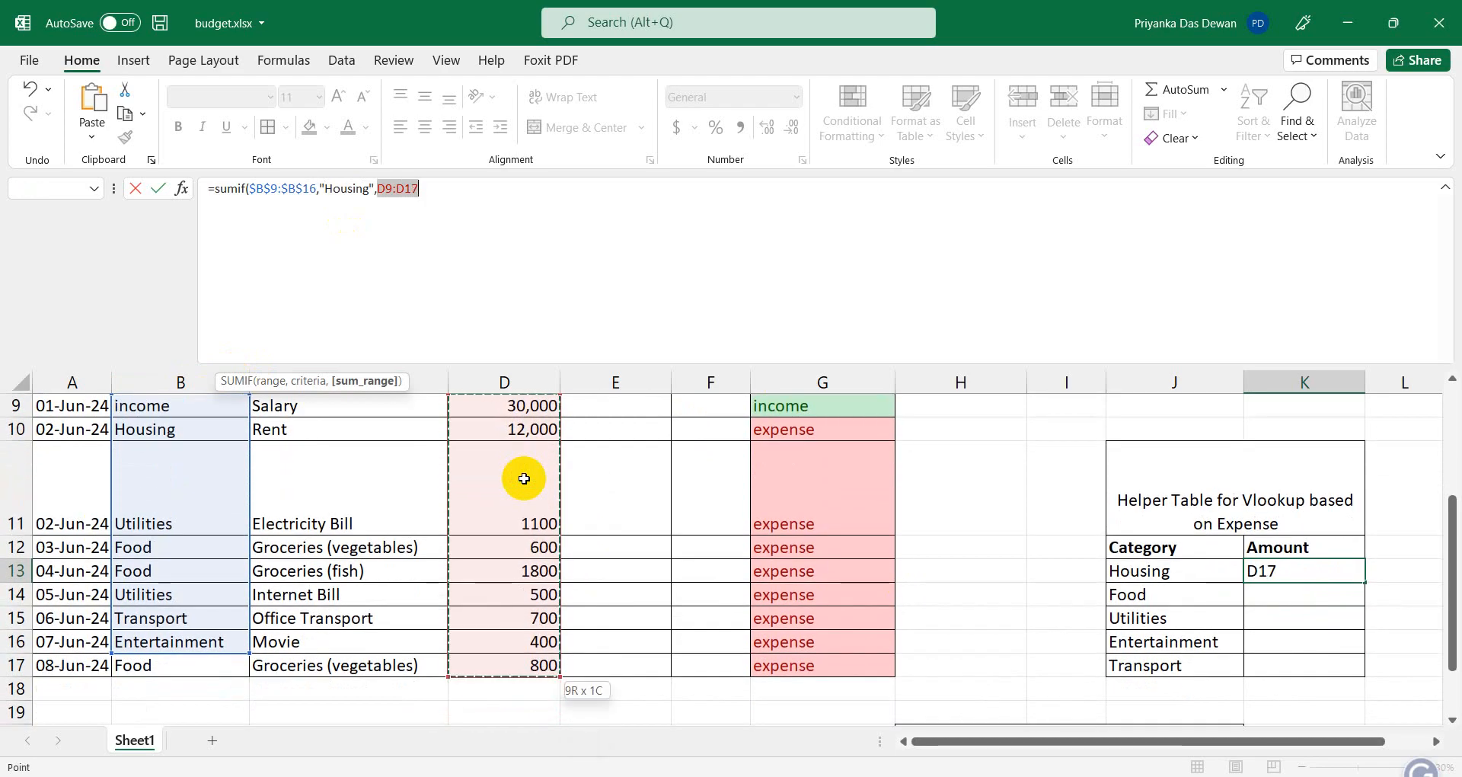
text())
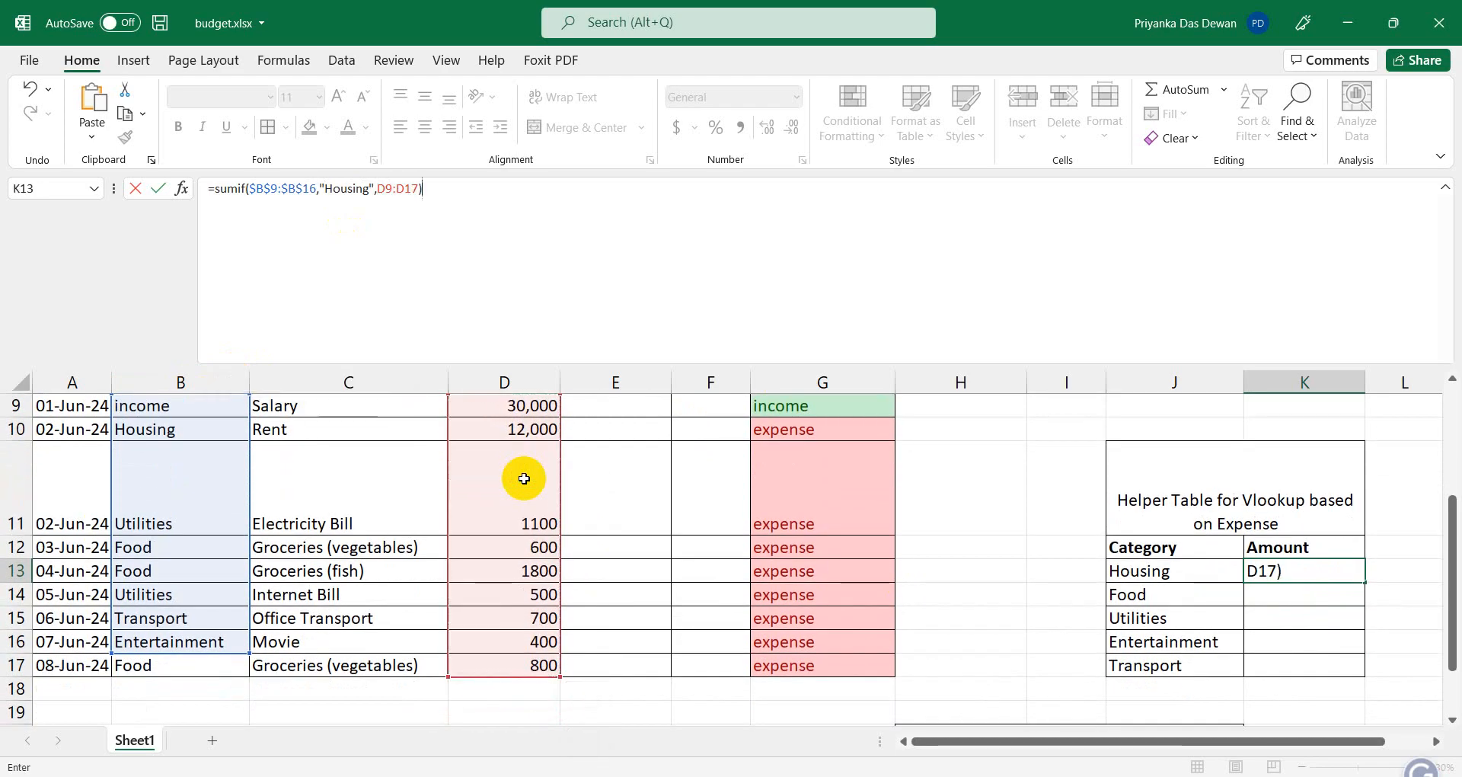
key(Return)
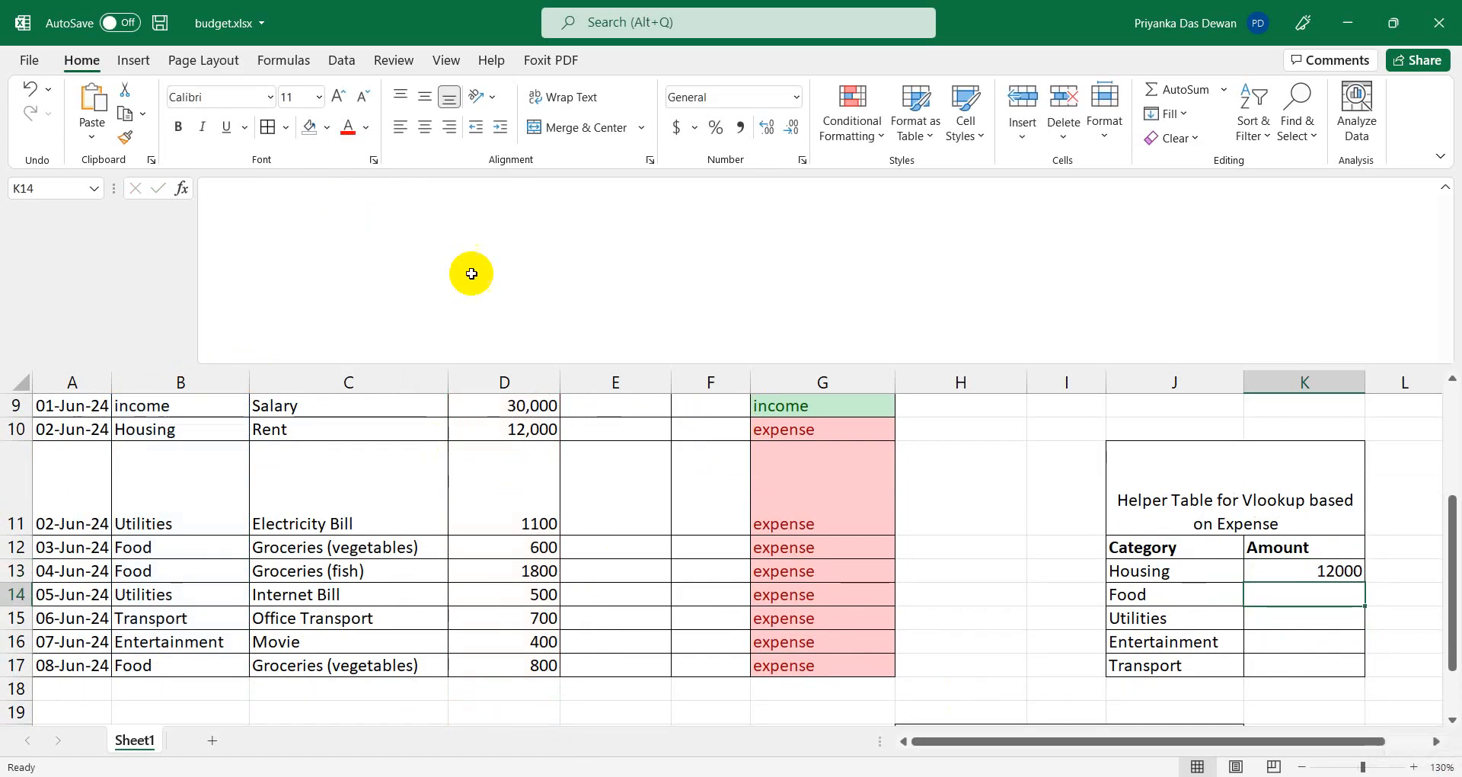
Make the sum range in K13's SUMIF formula absolute, as $D$9:$D$17.
click(1284, 567)
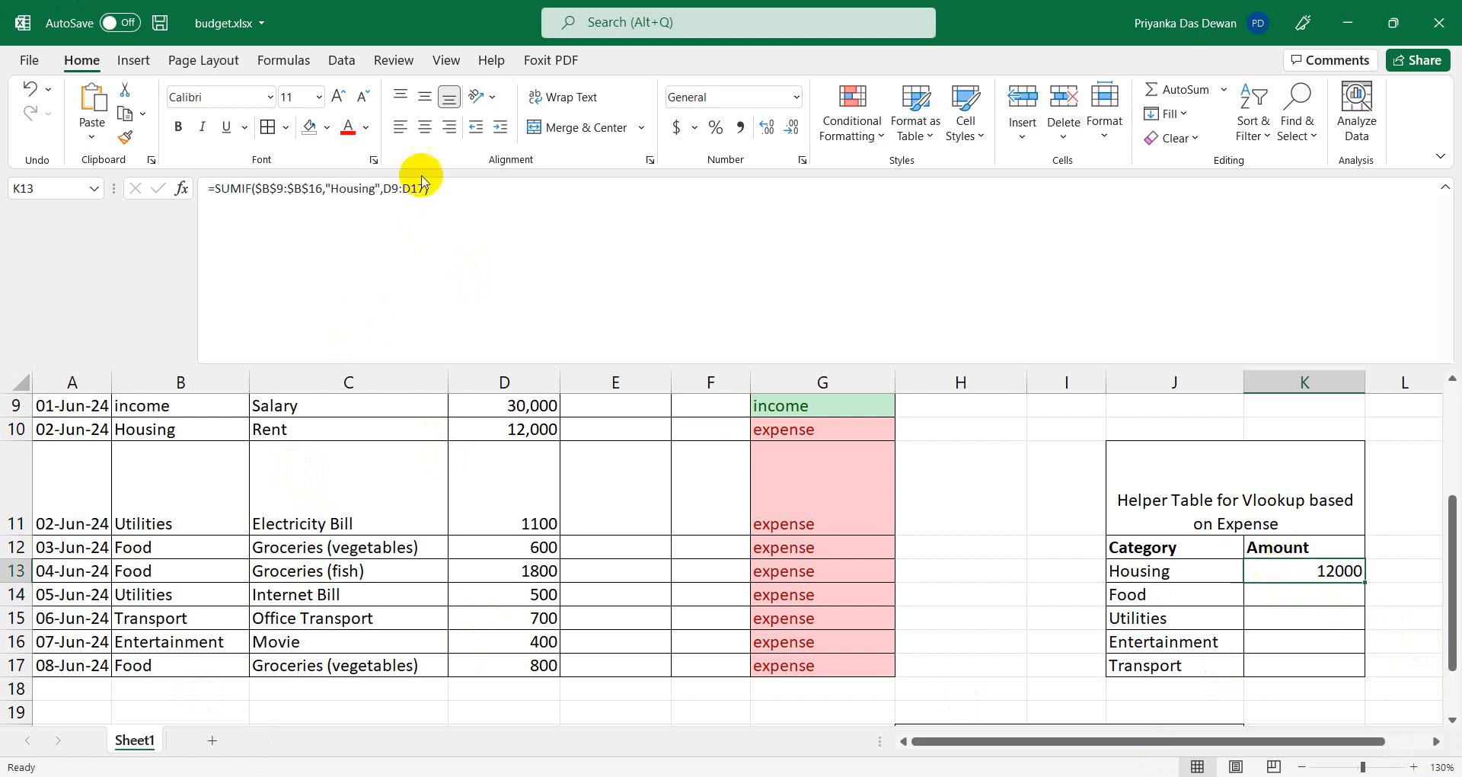
click(387, 189)
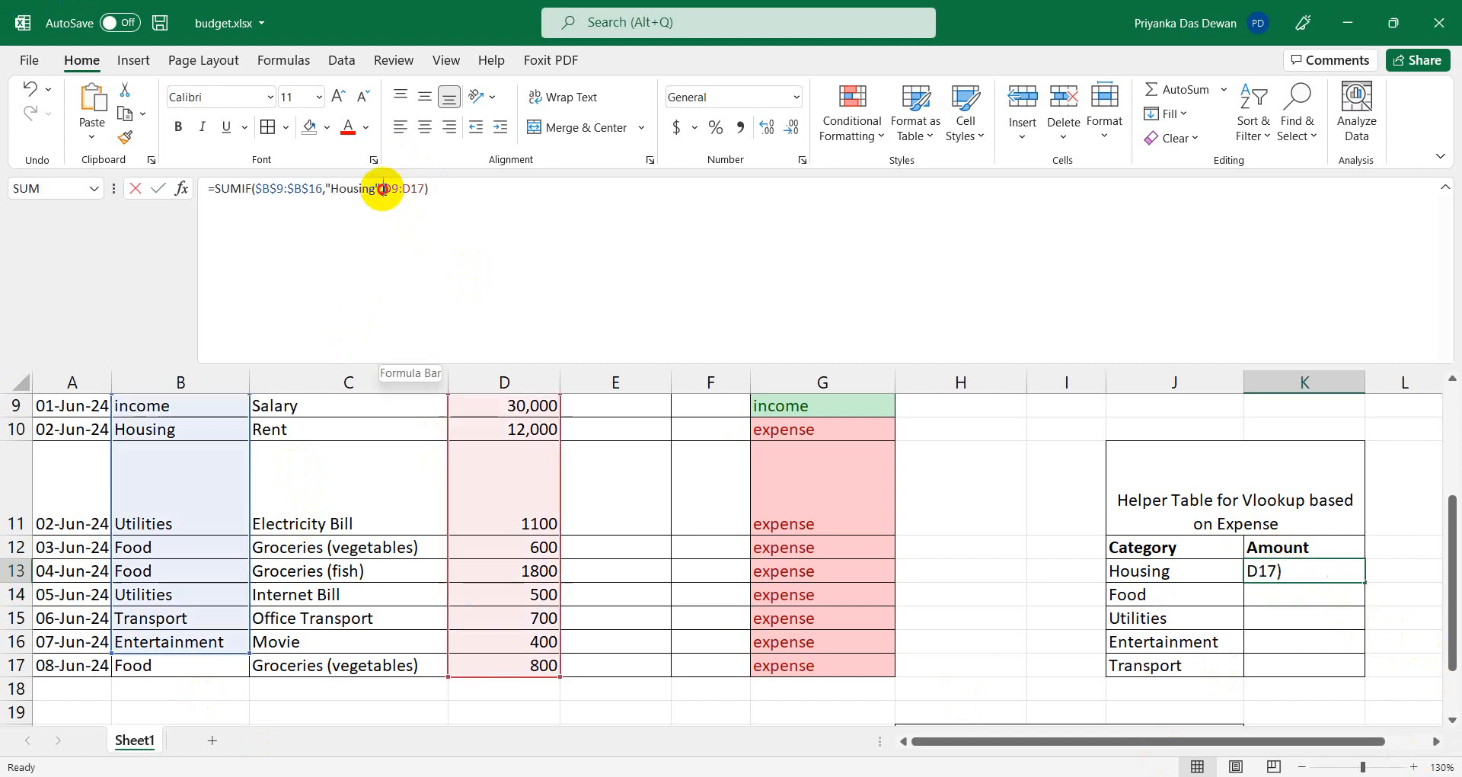
drag(383, 188, 425, 188)
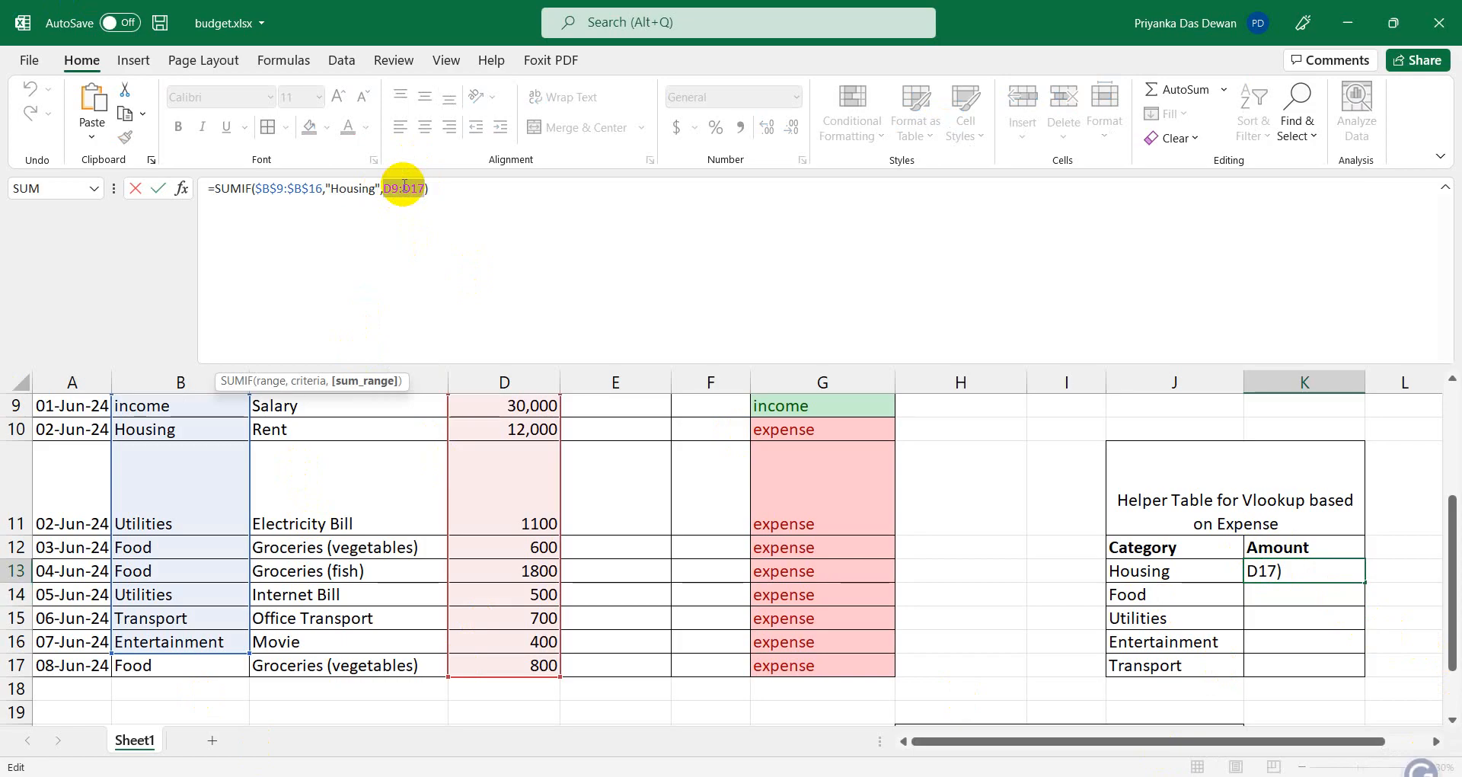
key(F4)
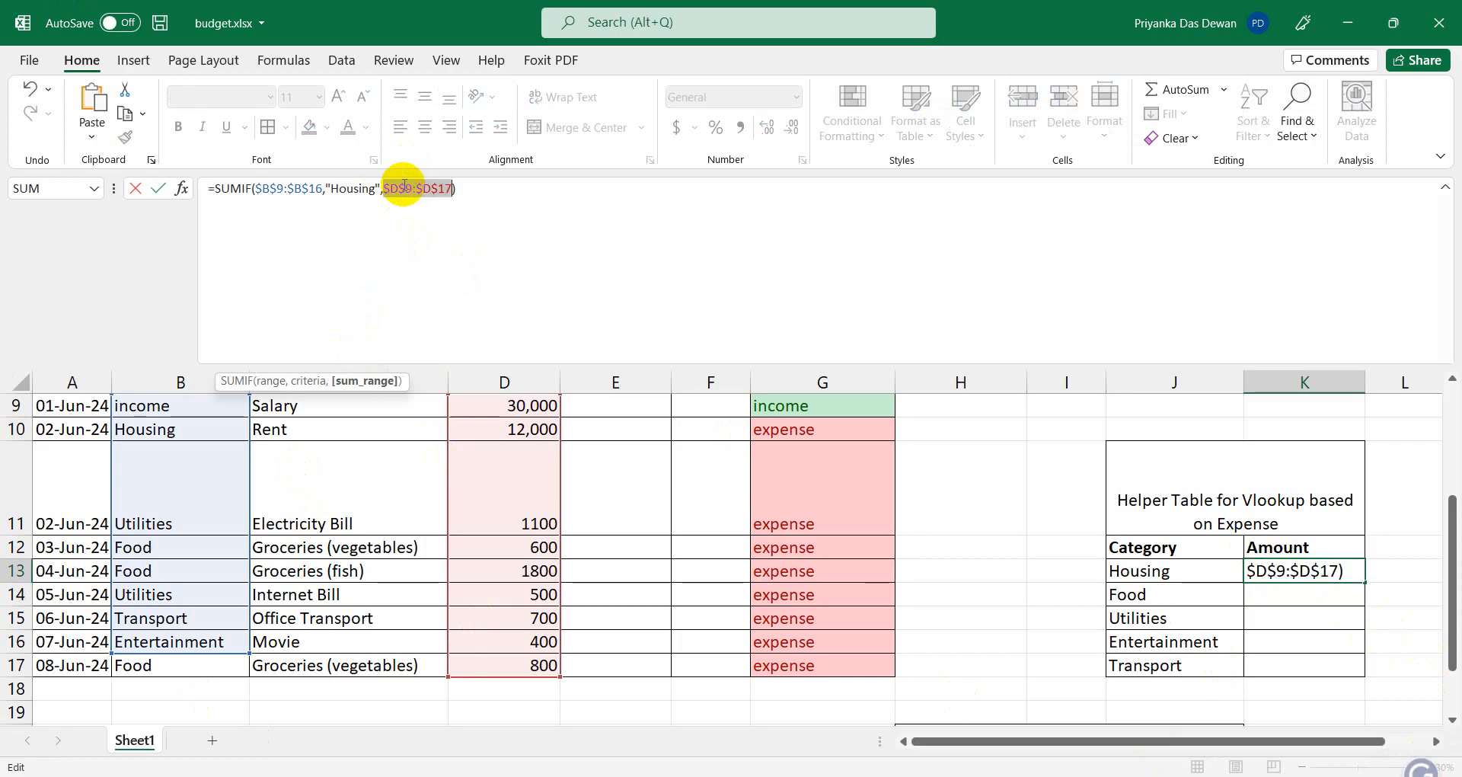
click(513, 196)
key(Return)
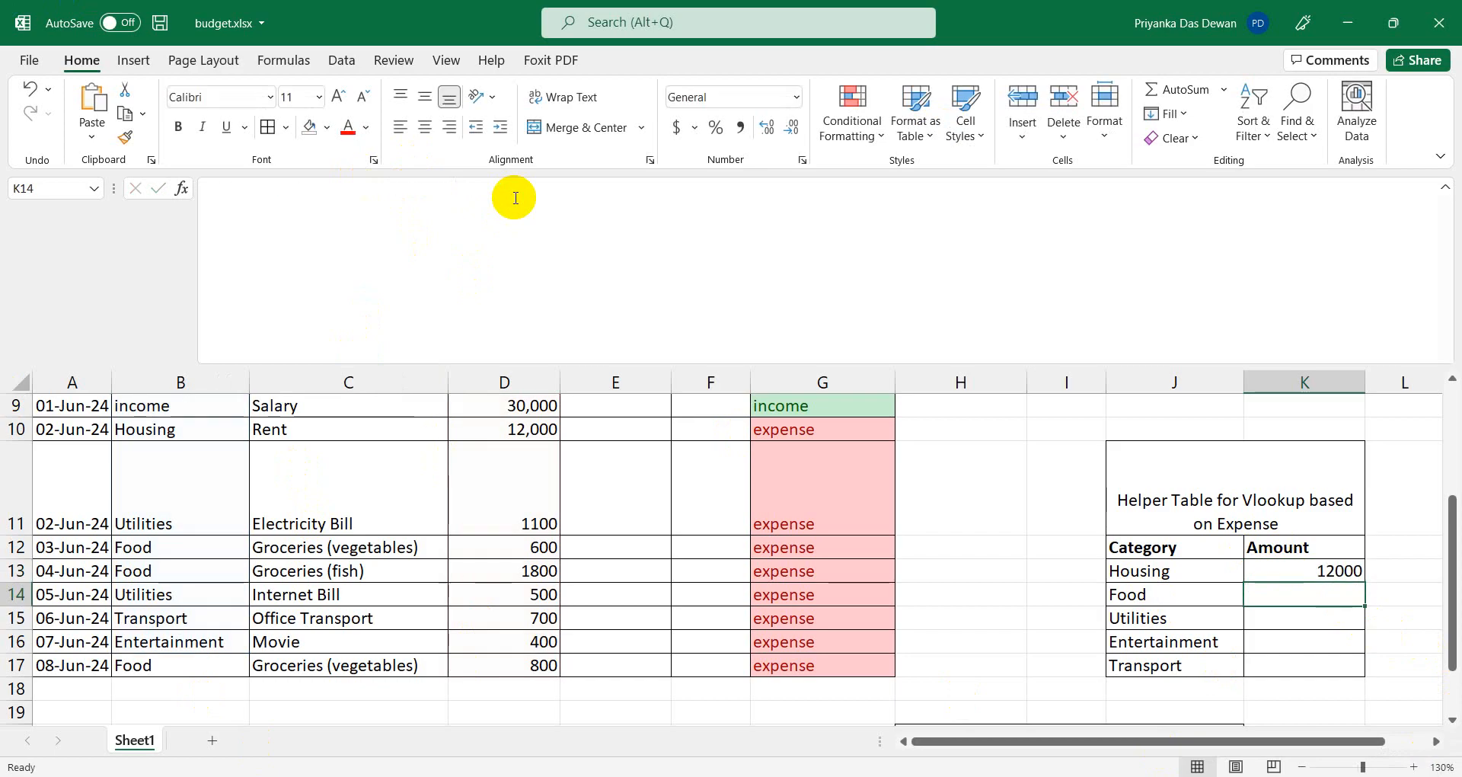
Fill the SUMIF formula from K13 down through K17 for the remaining helper table categories.
click(1289, 577)
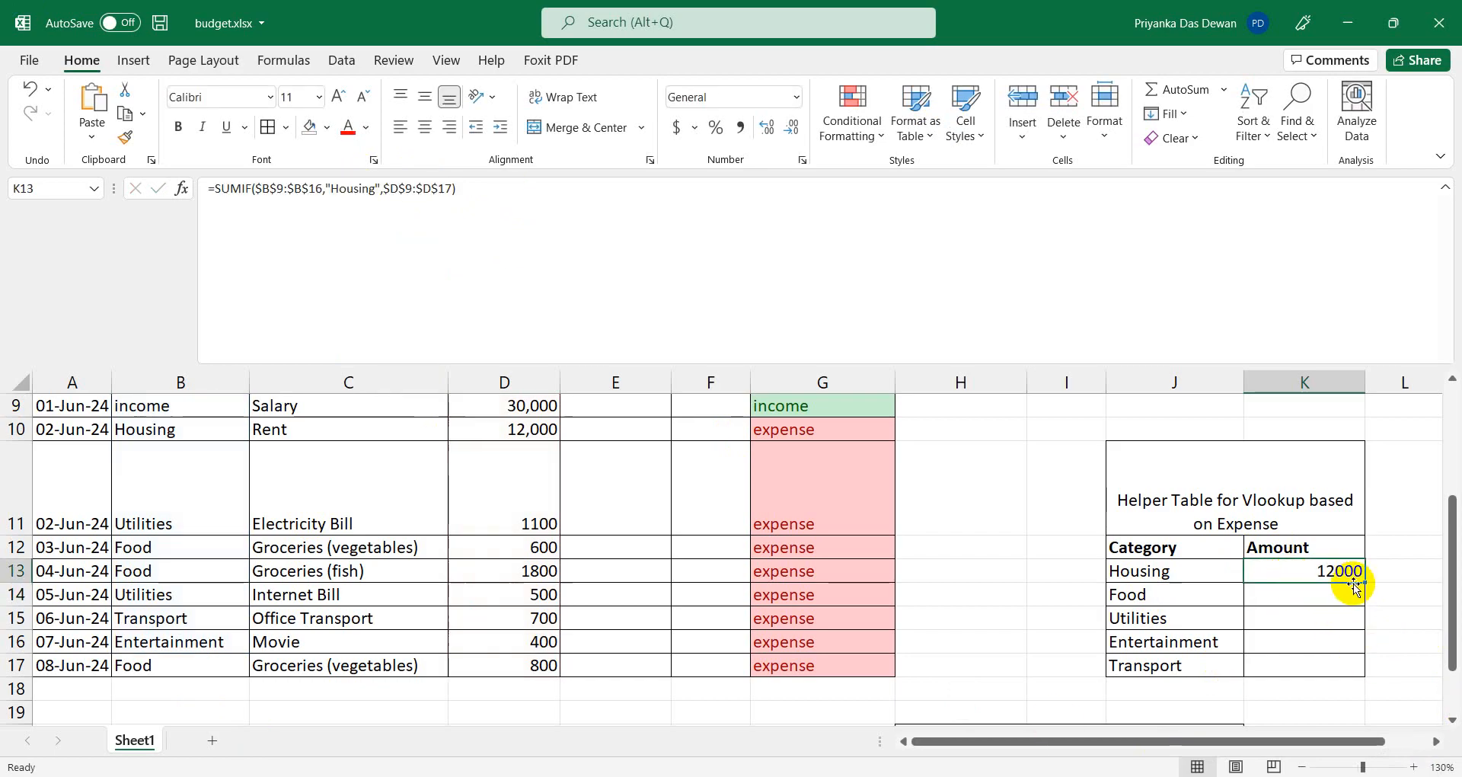
drag(1364, 582, 1366, 670)
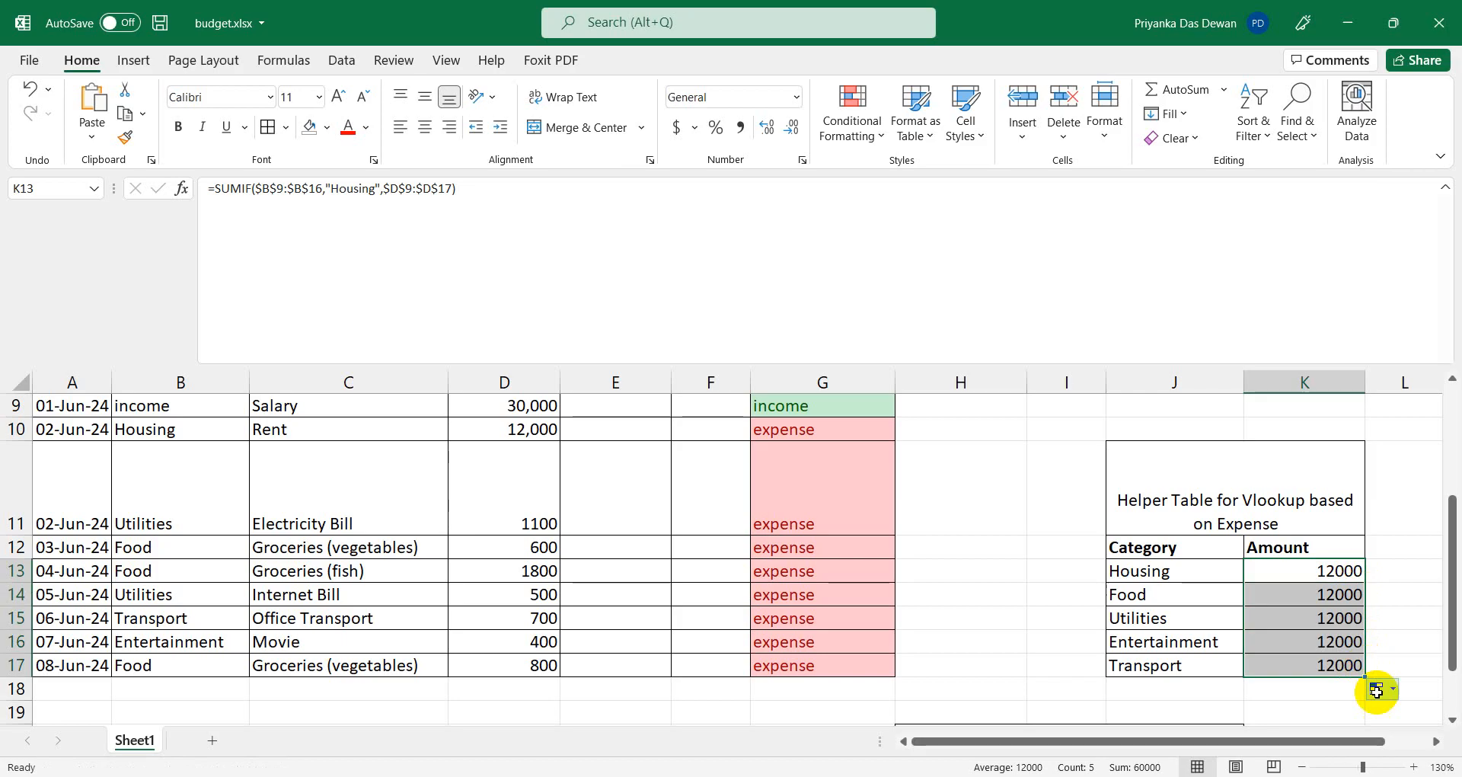
click(1382, 688)
click(1353, 603)
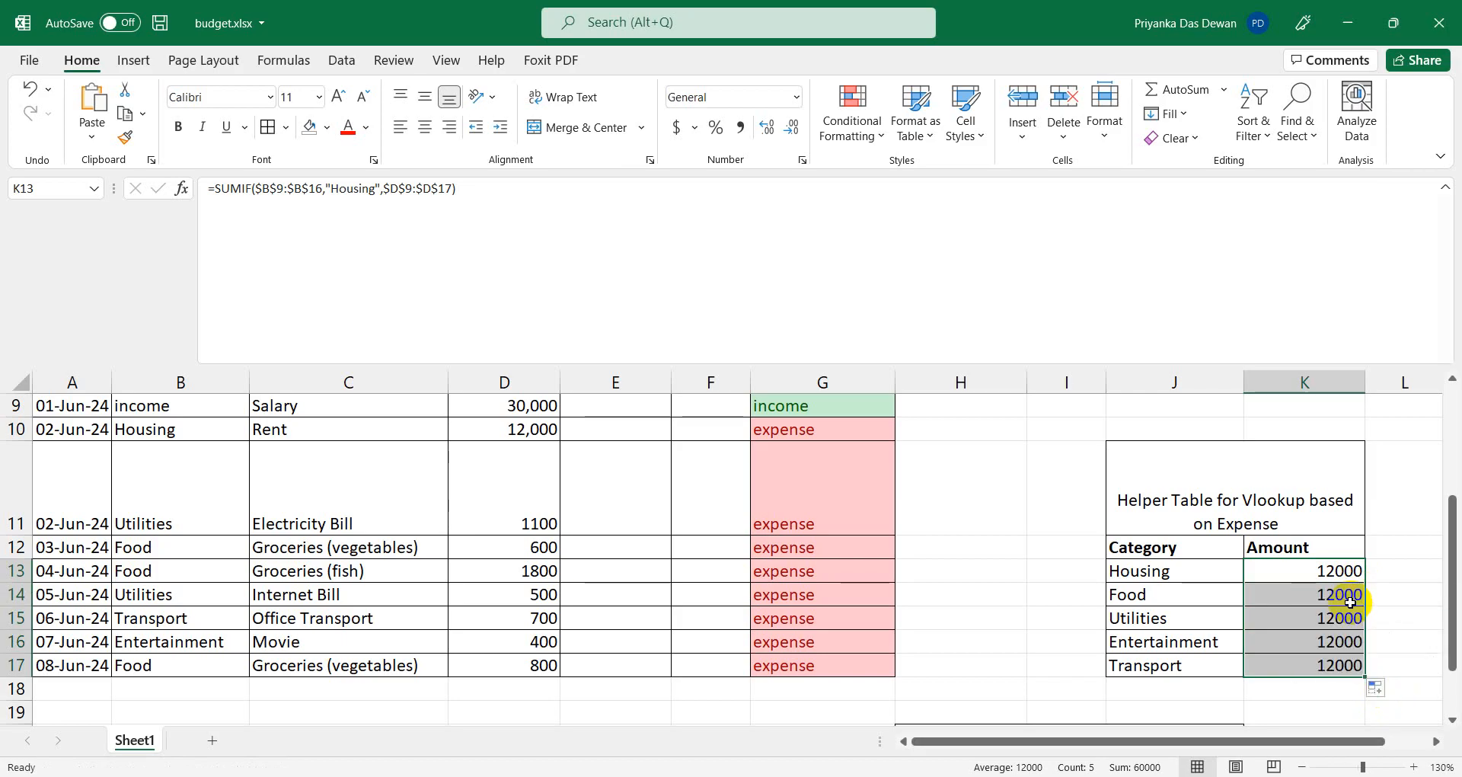
Replace the criterion in the Food row's SUMIF formula in K14 with "food".
click(1289, 596)
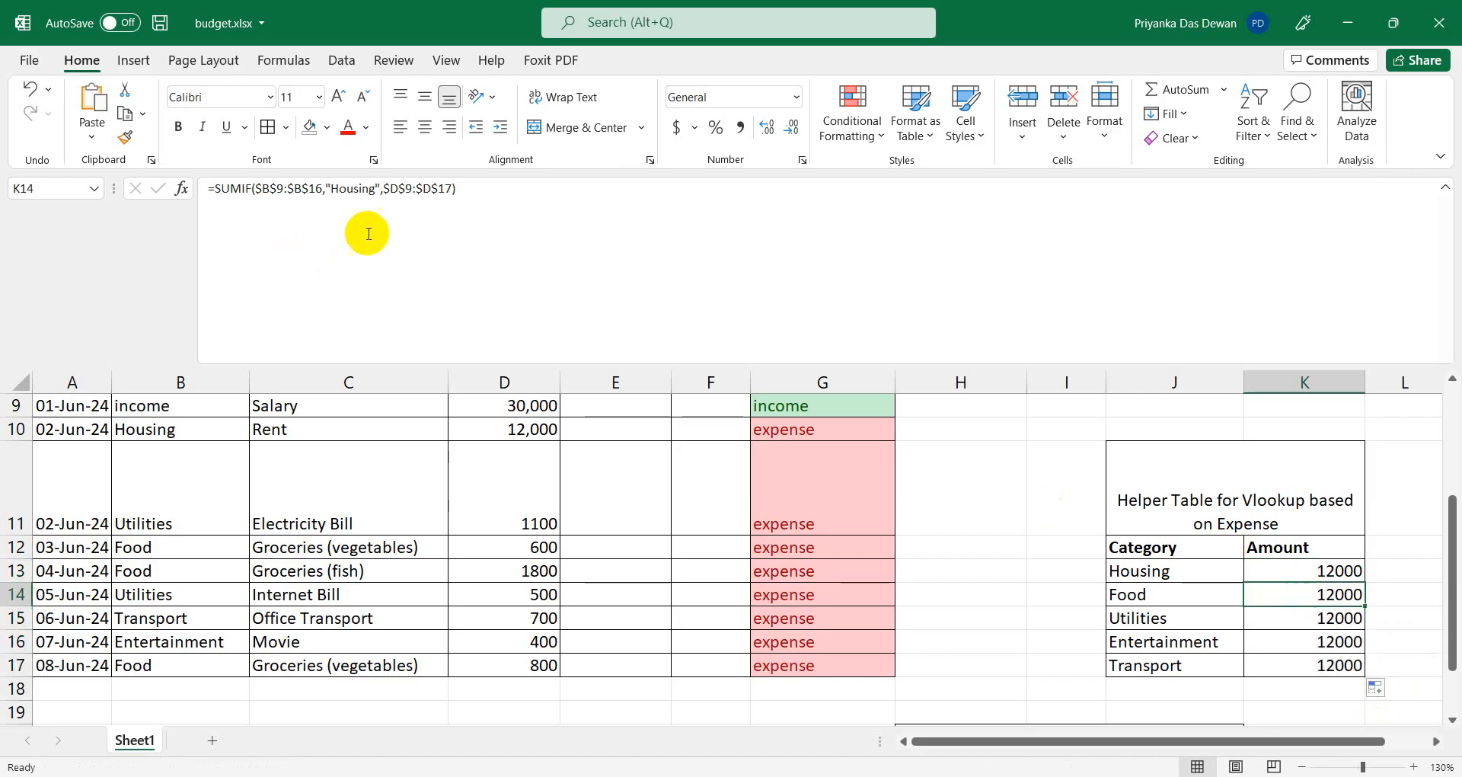
click(374, 190)
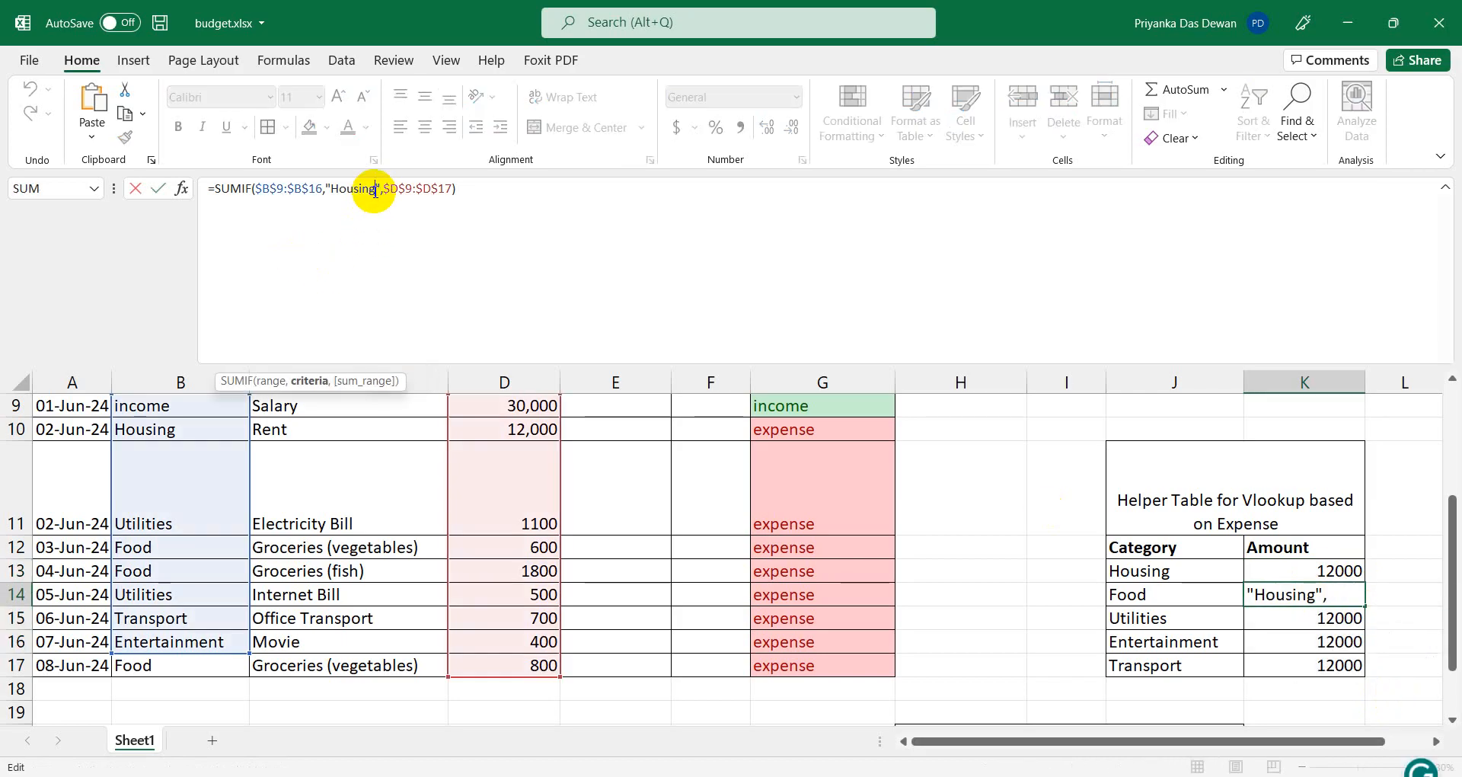
key(BackSpace)
key(BackSpace)
key(BackSpace)
key(BackSpace)
key(BackSpace)
key(BackSpace)
key(BackSpace)
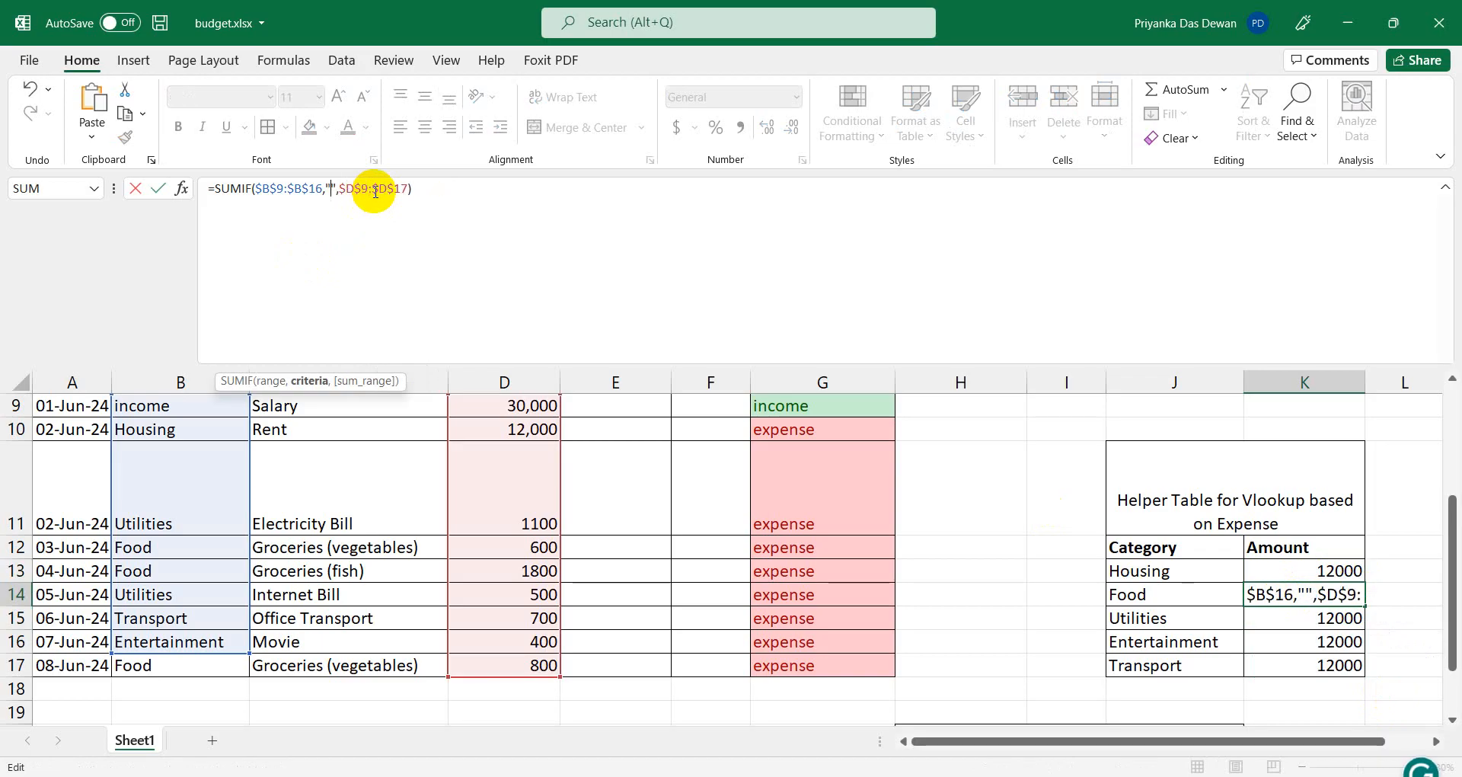
text(food)
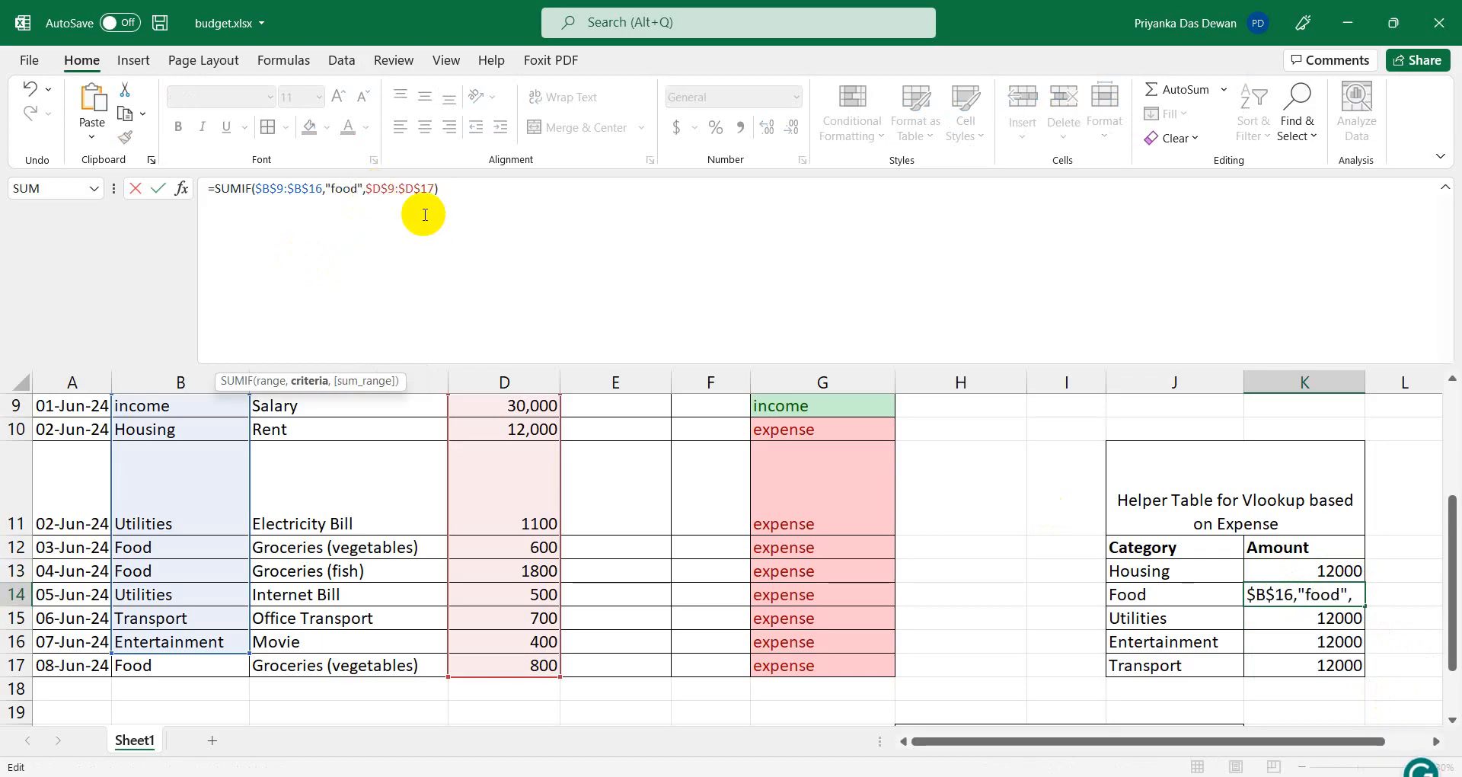
click(481, 194)
key(Return)
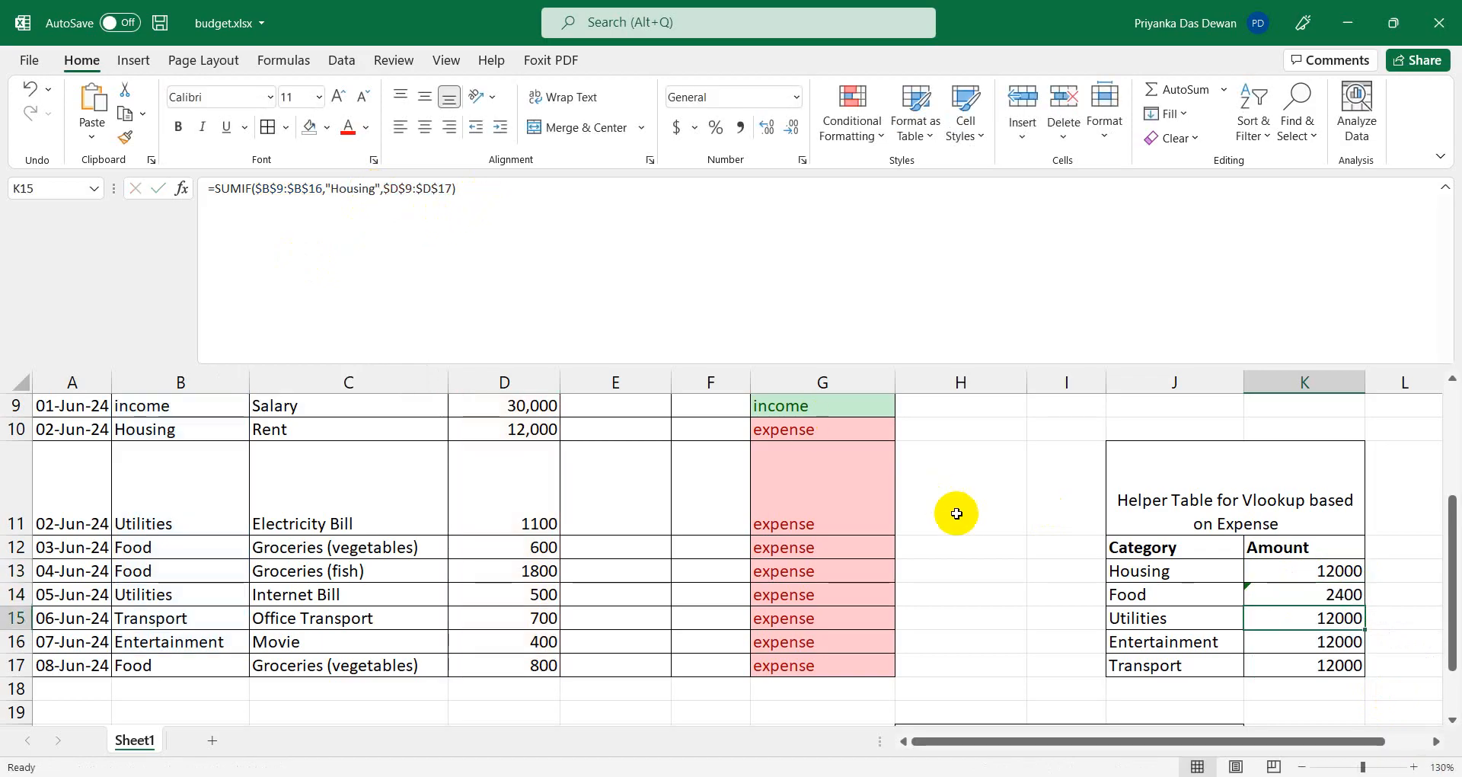
Replace the criterion in K15's SUMIF formula with "utilities" and check the Utilities row's formula.
click(374, 192)
key(BackSpace)
key(BackSpace)
key(BackSpace)
key(BackSpace)
key(BackSpace)
key(BackSpace)
key(BackSpace)
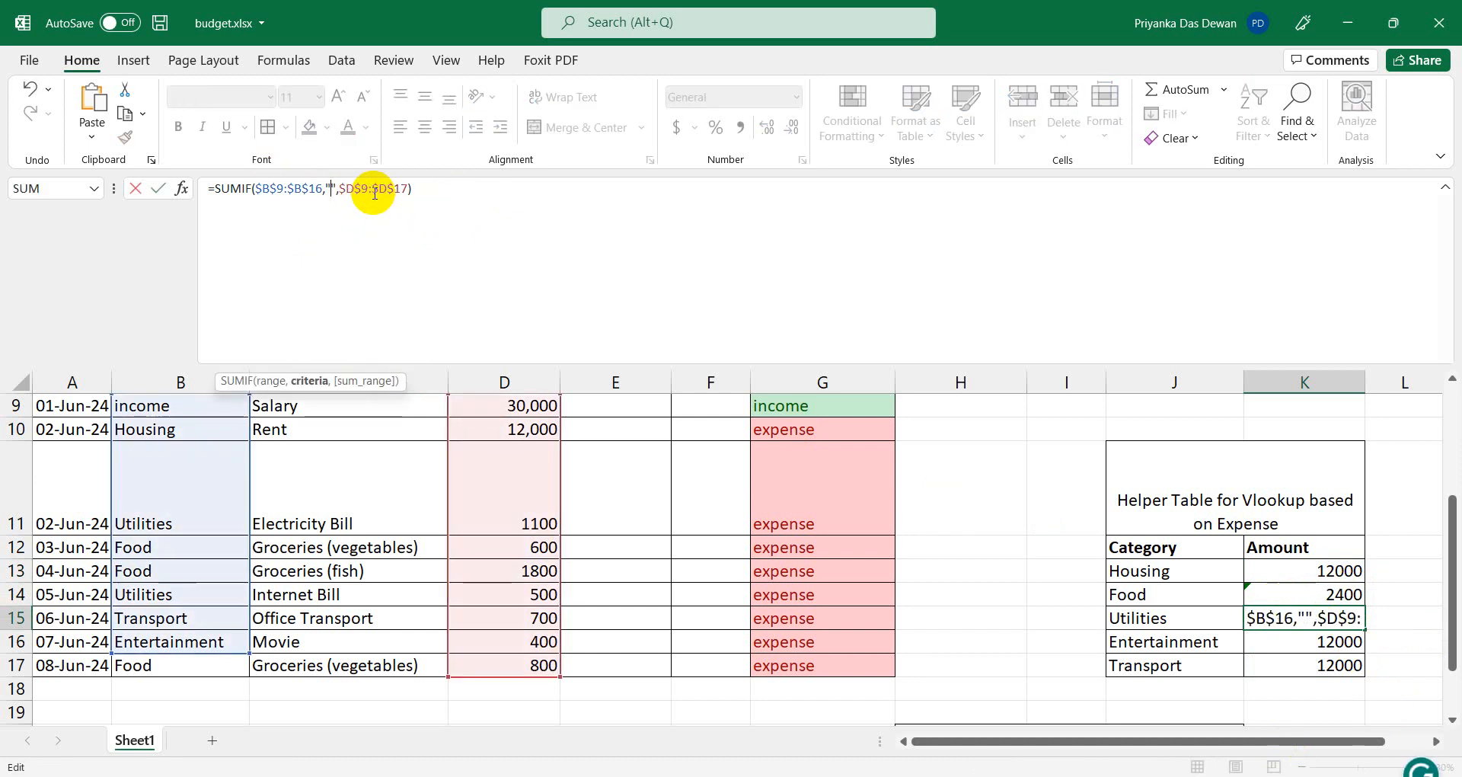
text(ut)
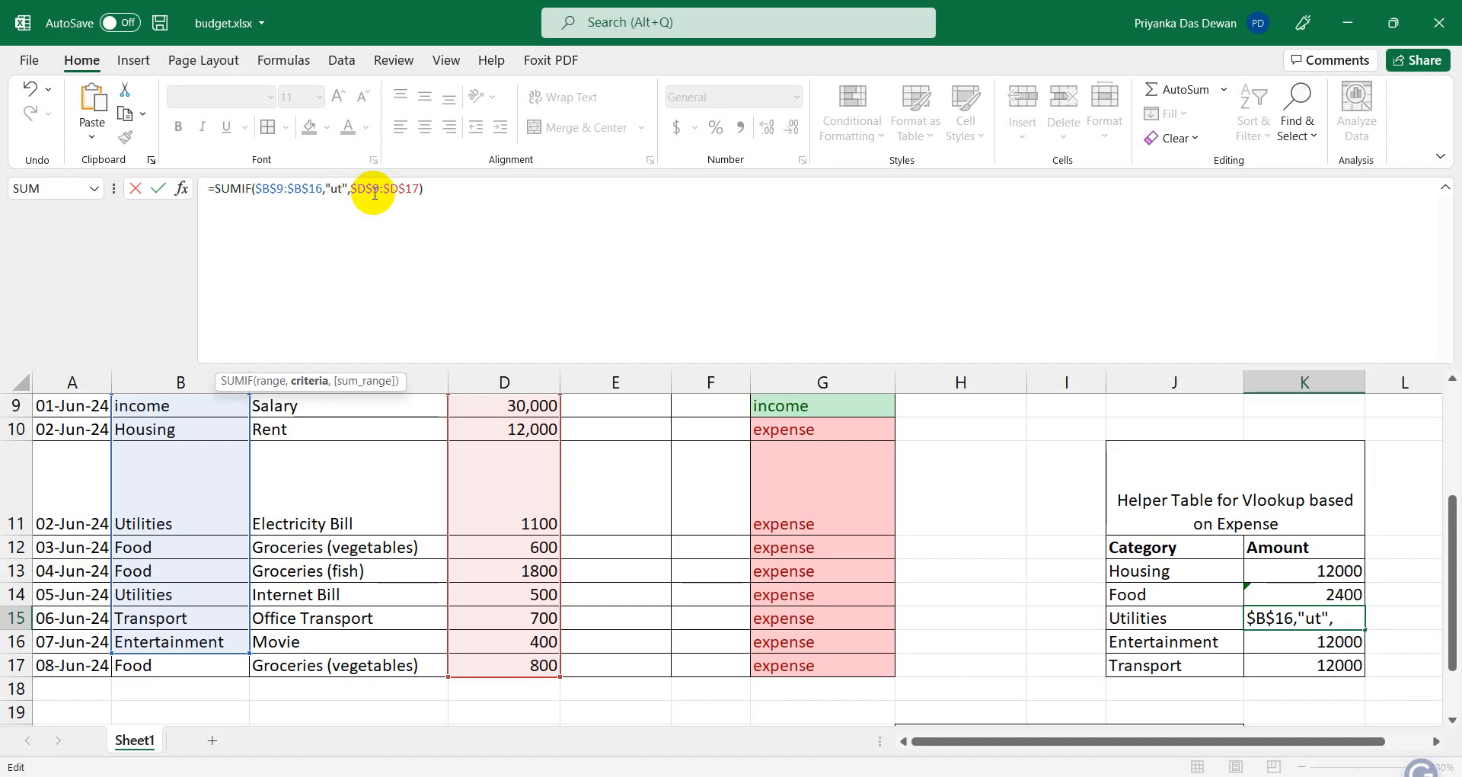
text(i)
text(litie)
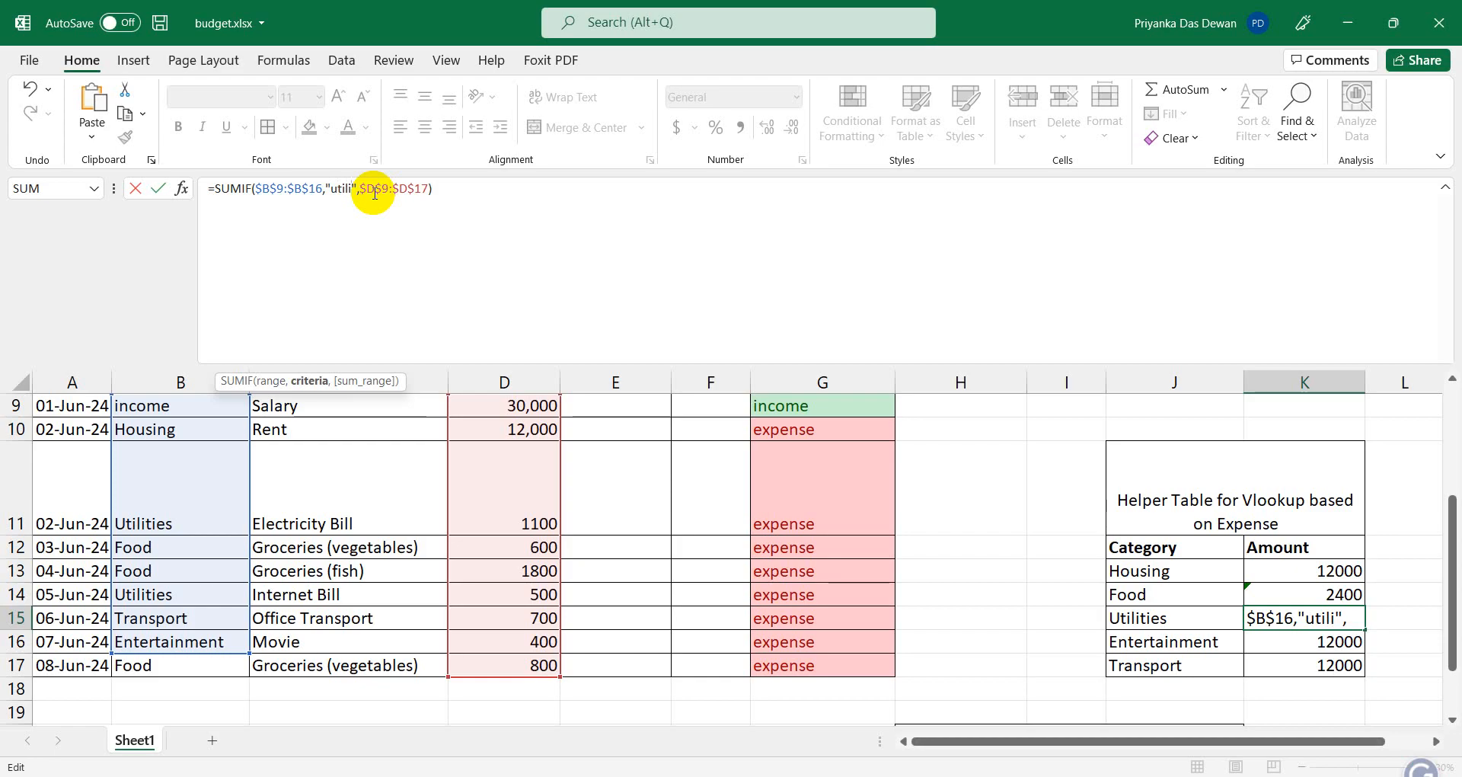
text(s)
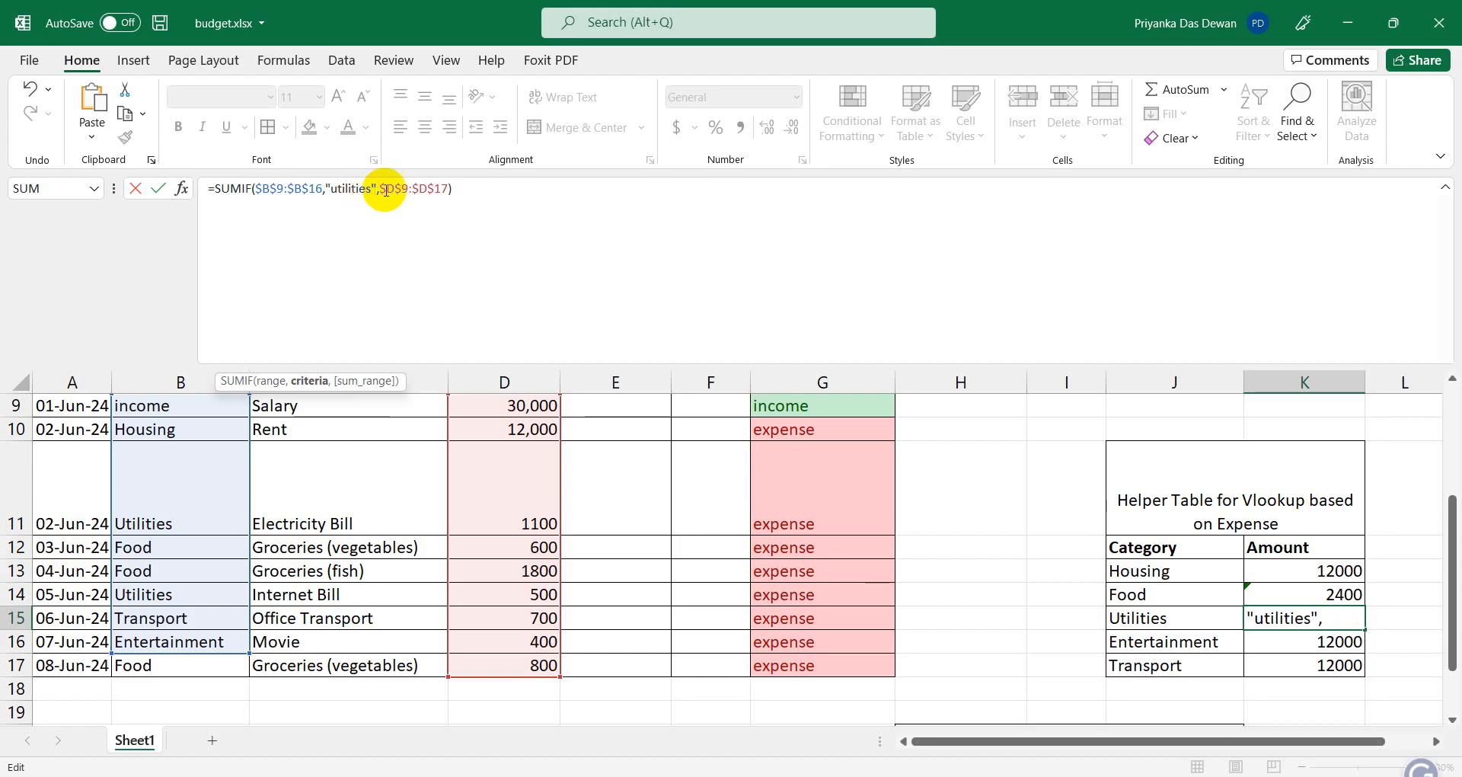
click(478, 198)
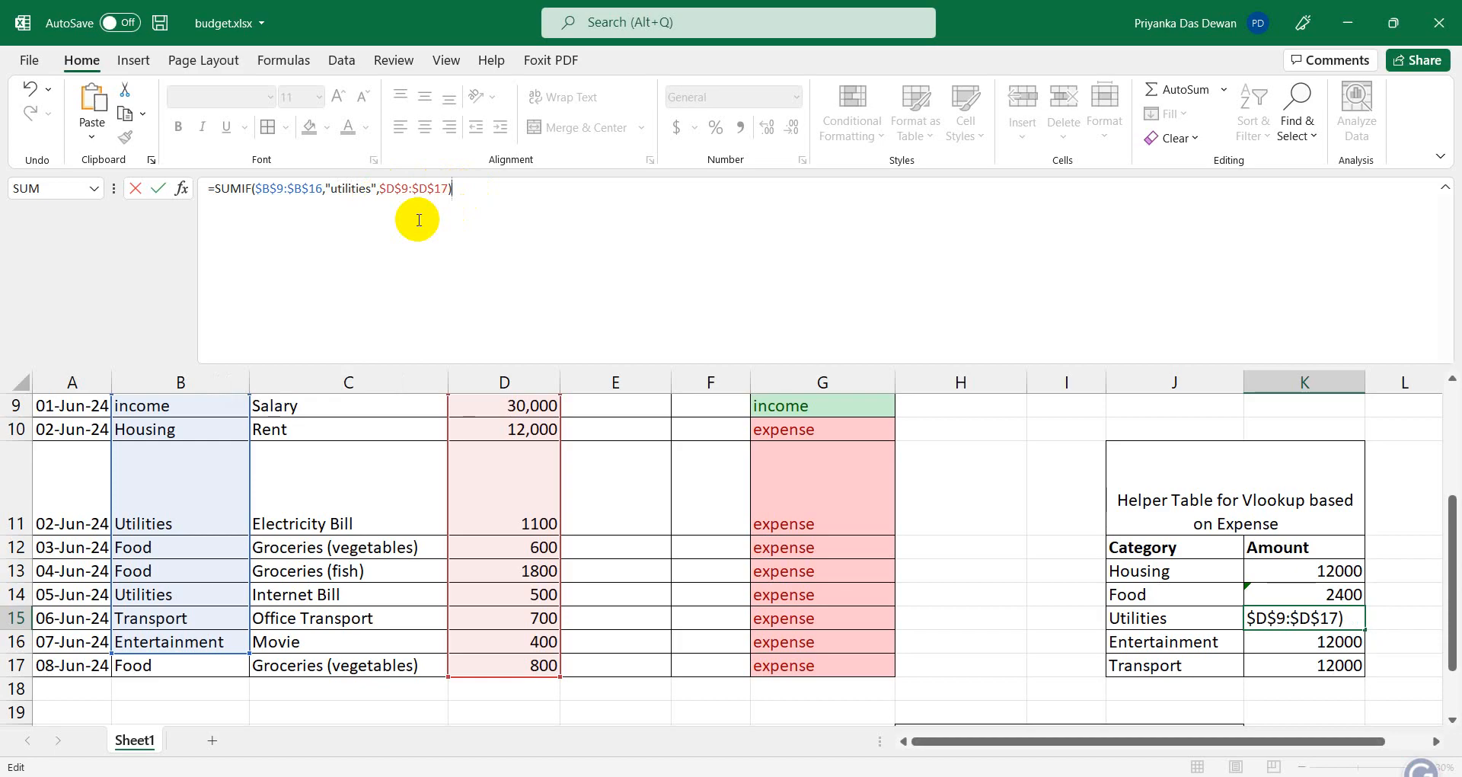
key(Return)
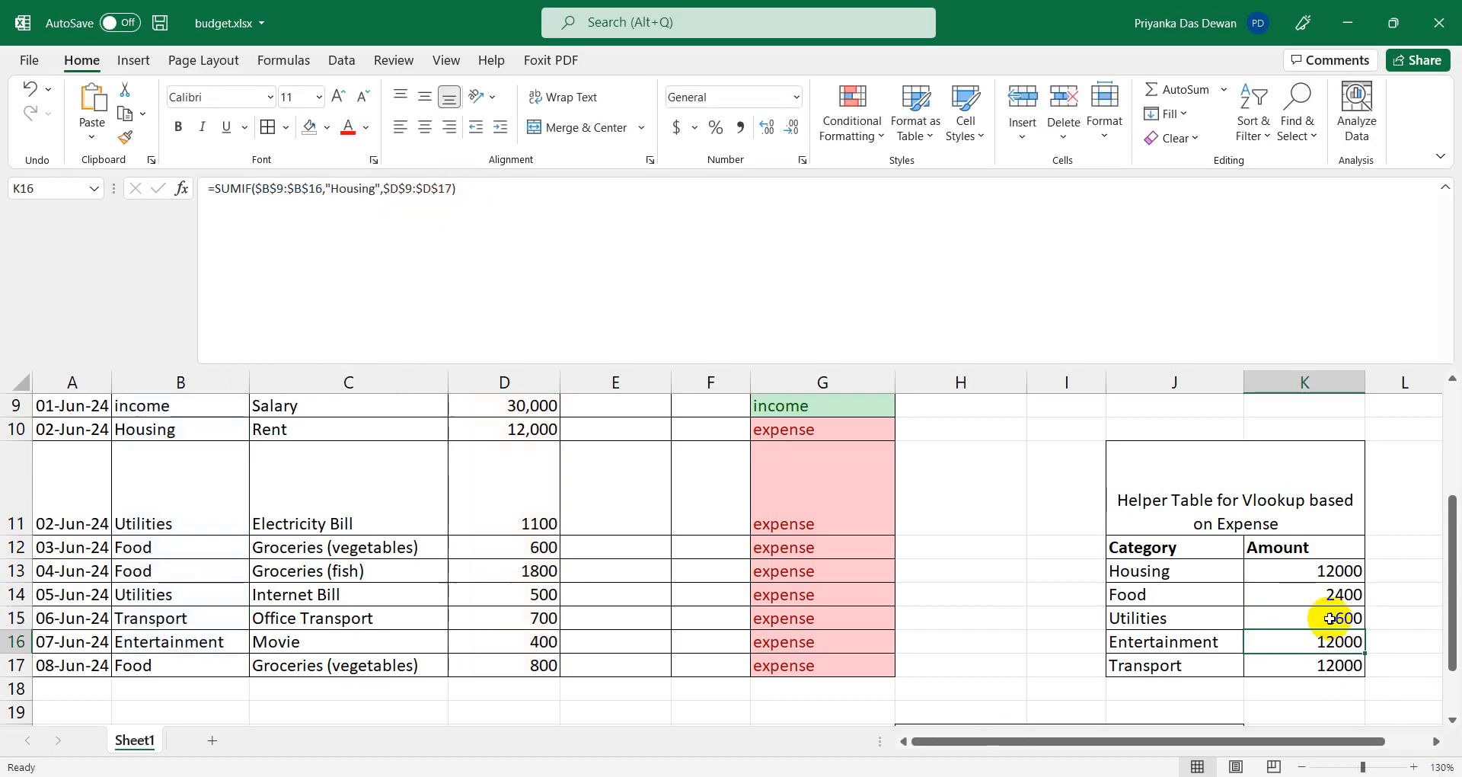
click(1115, 617)
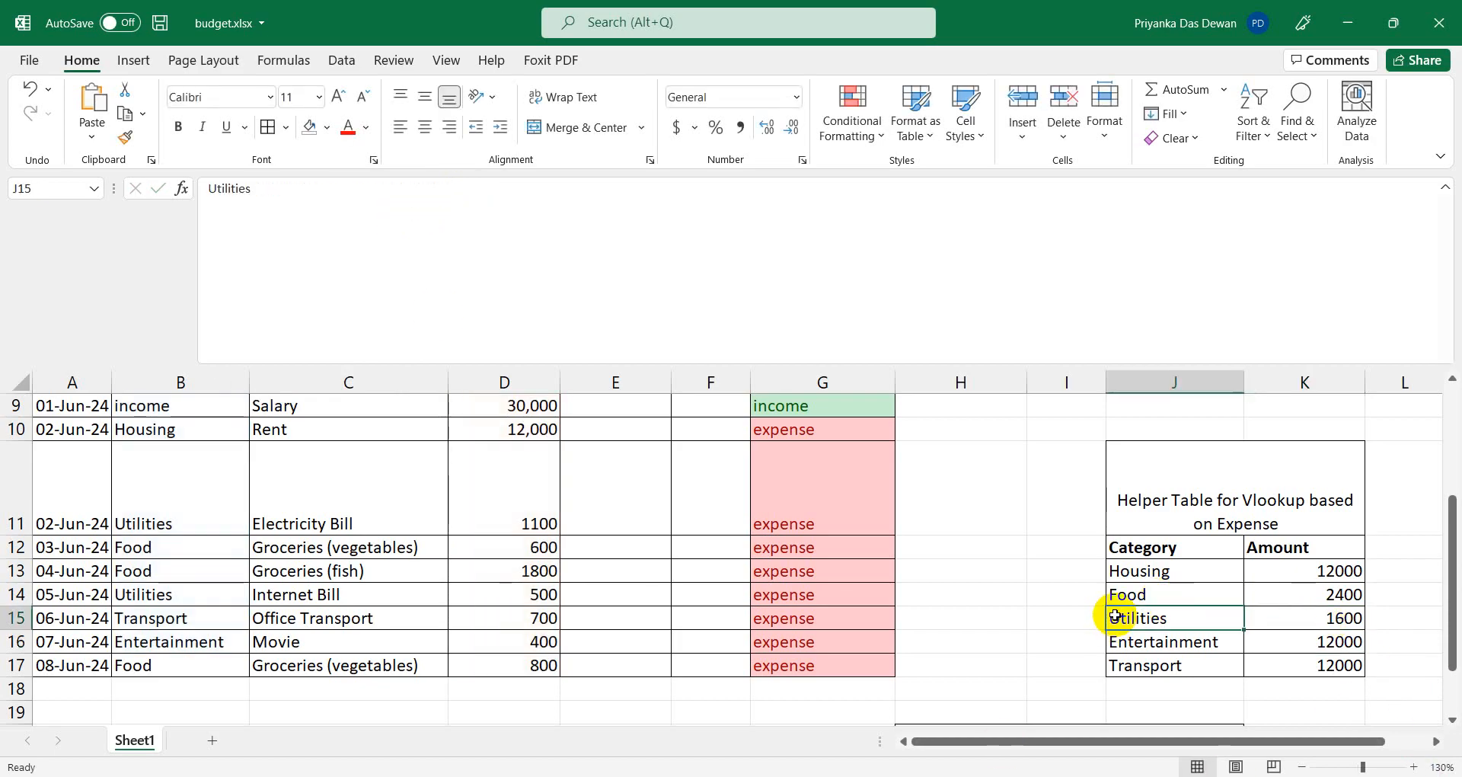
click(1323, 617)
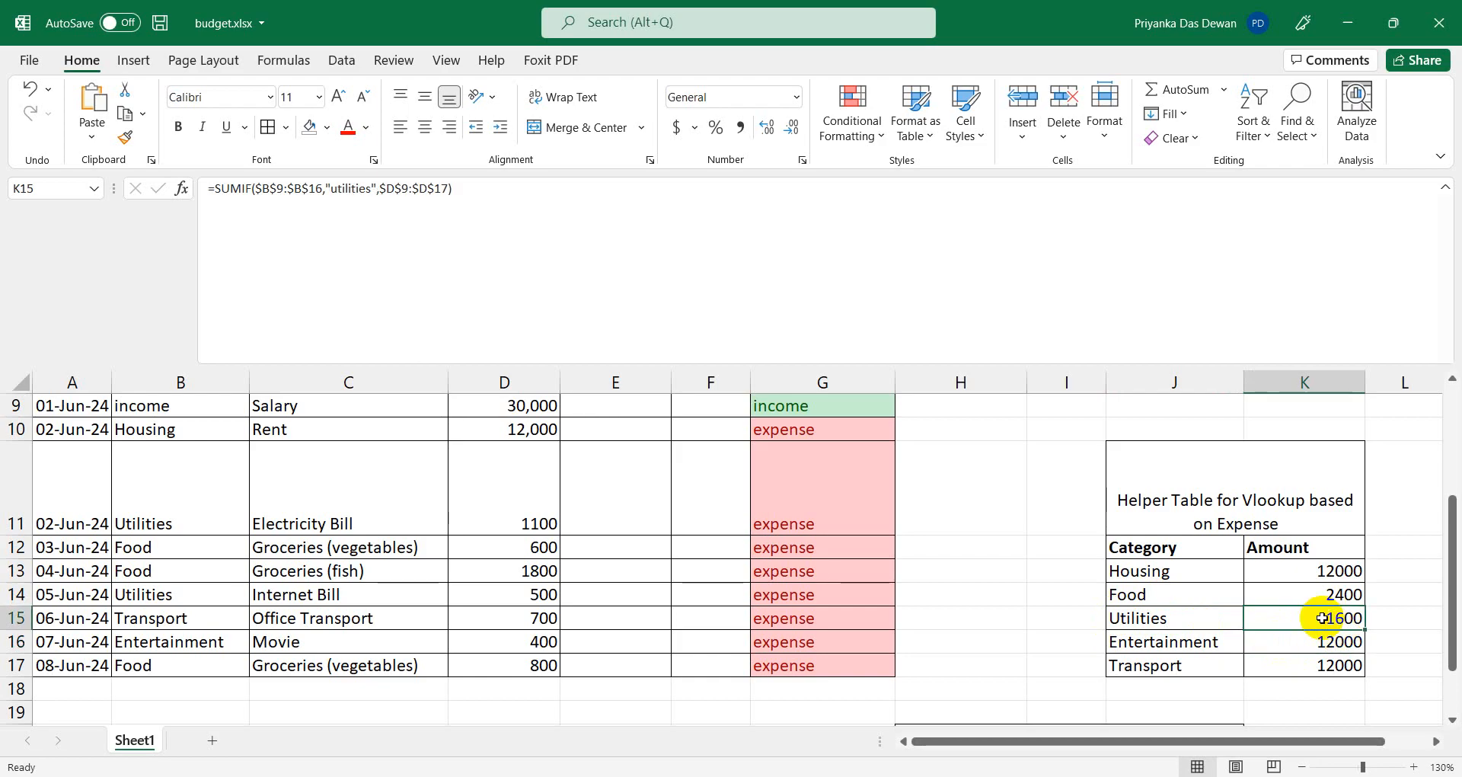
Check the Utilities row's SUMIF formula in K15 against the Category column, the Type formula and the helper table's category labels.
scroll(191, 476, up, 1)
click(146, 525)
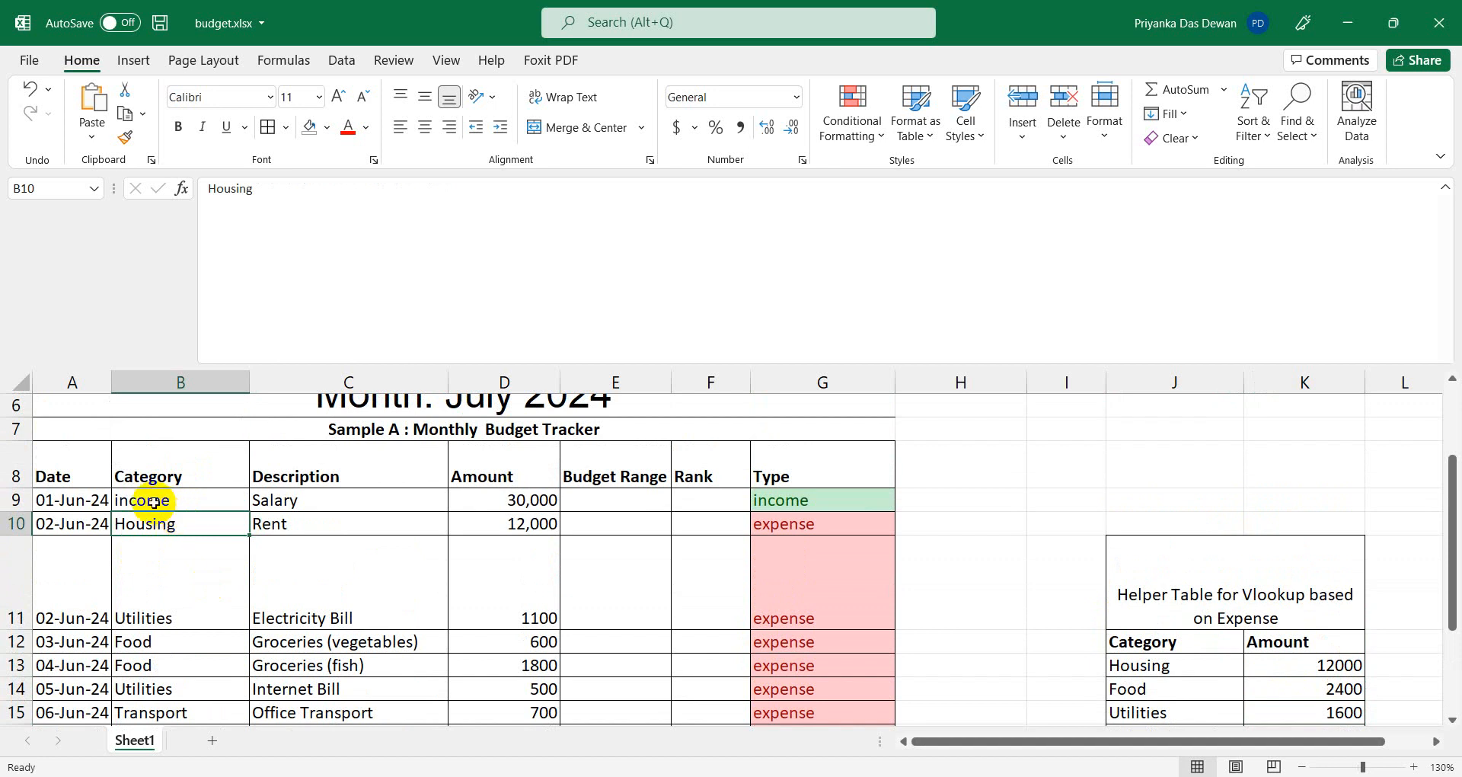
scroll(1315, 665, down, 1)
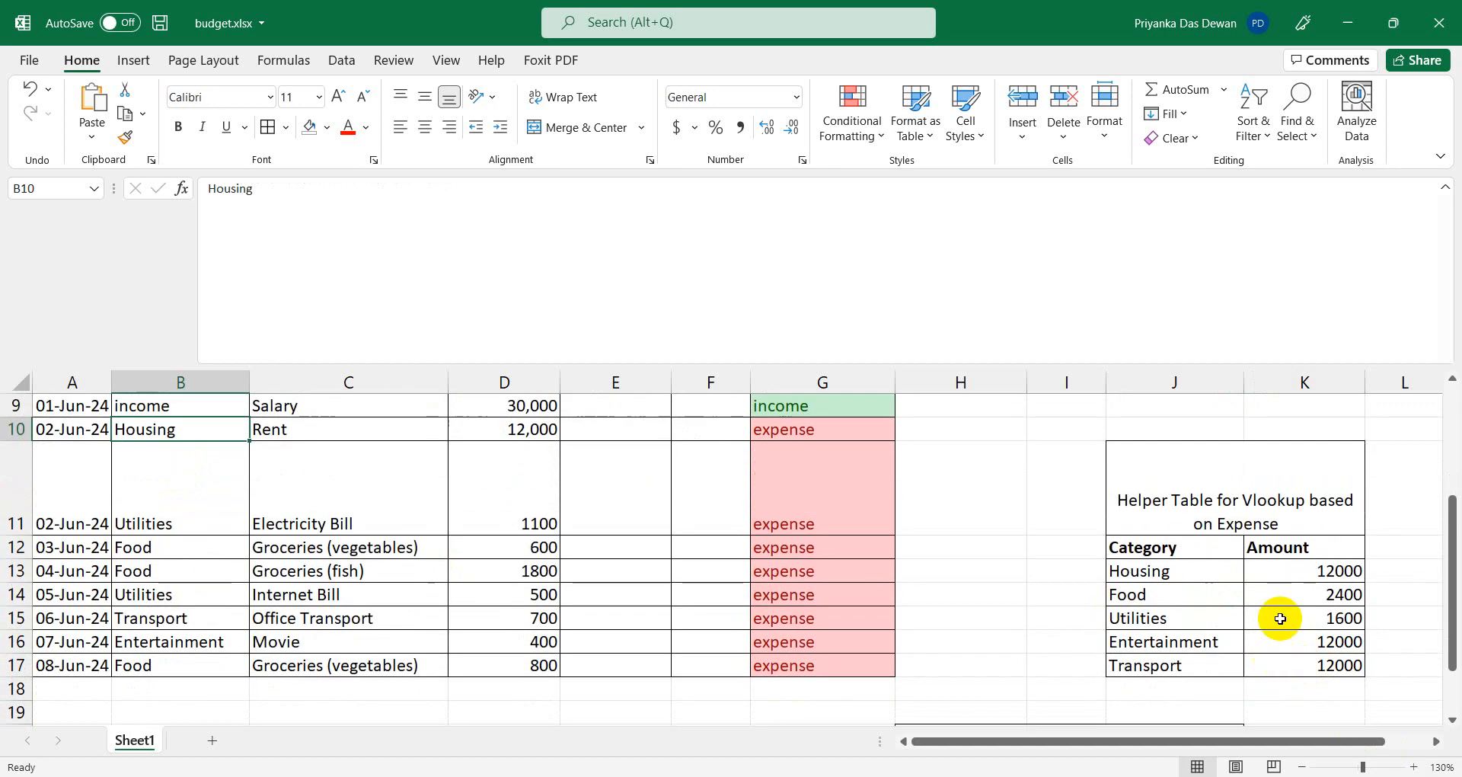
click(803, 412)
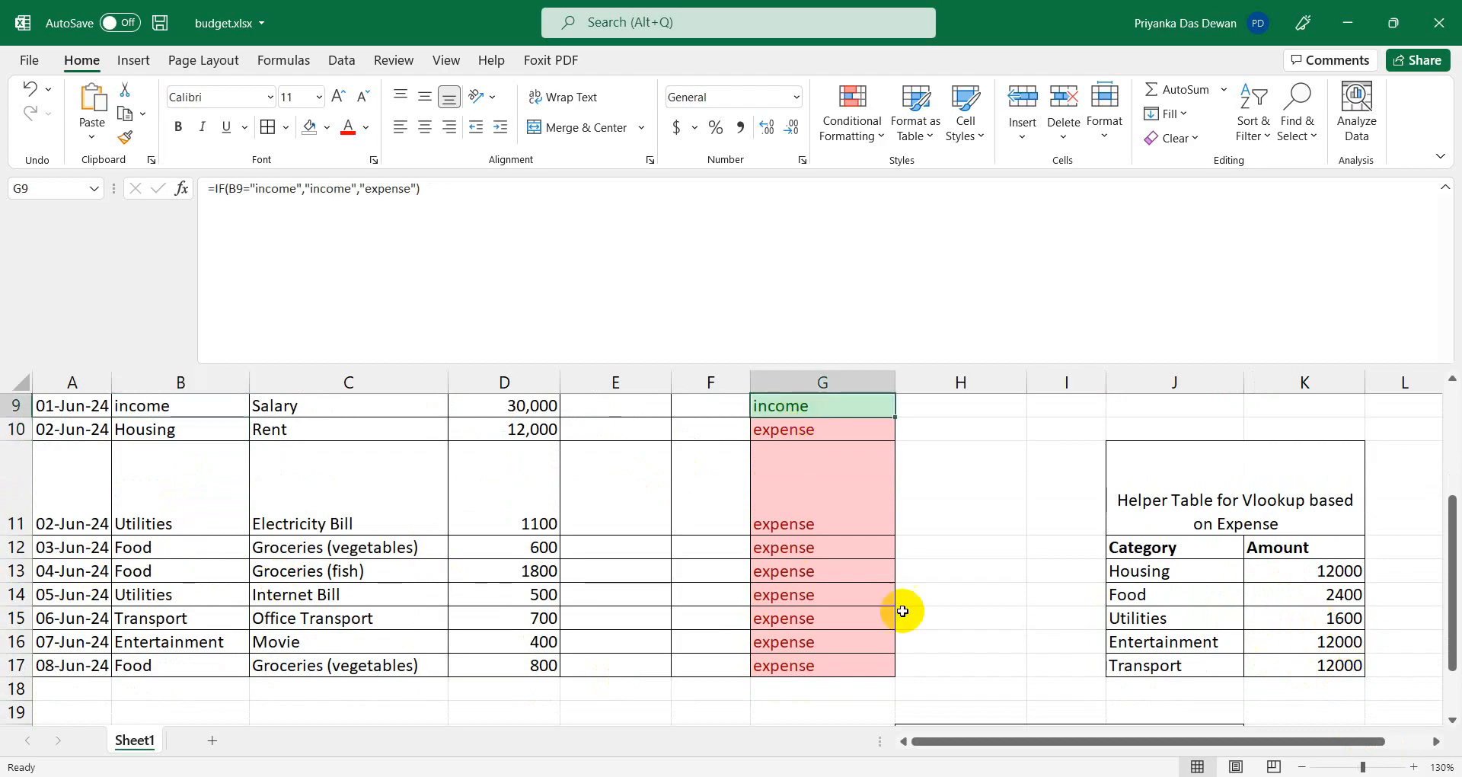
click(1318, 620)
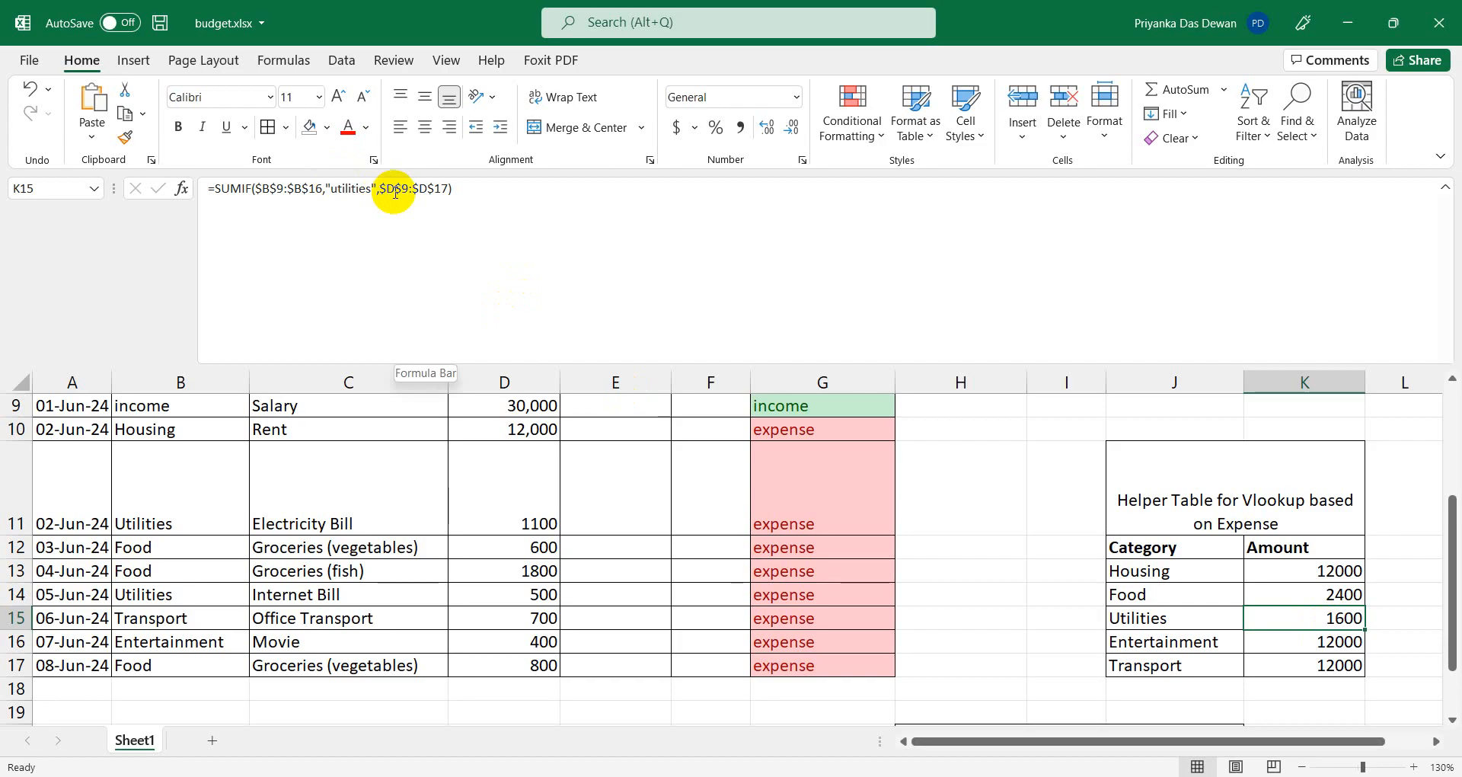
click(1203, 573)
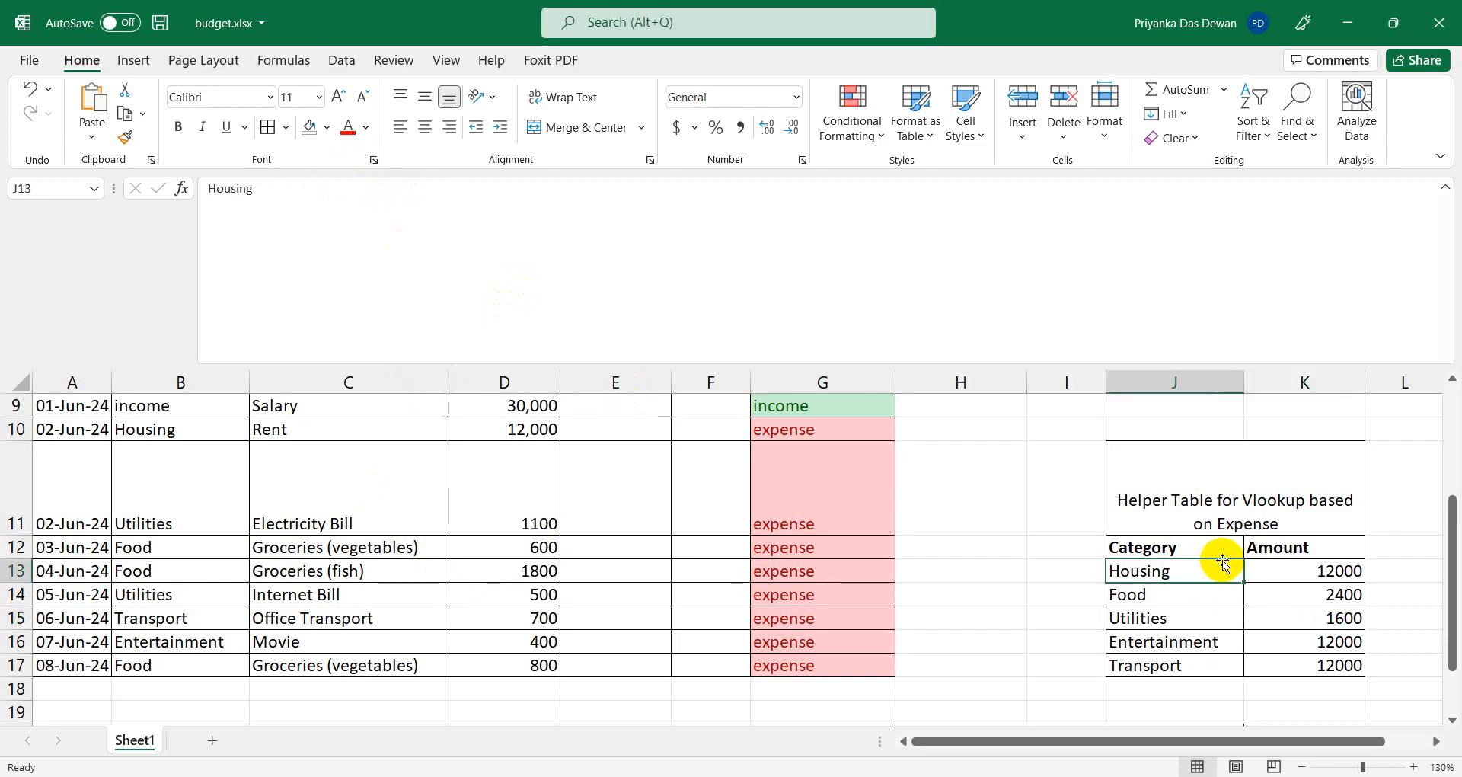
click(1148, 617)
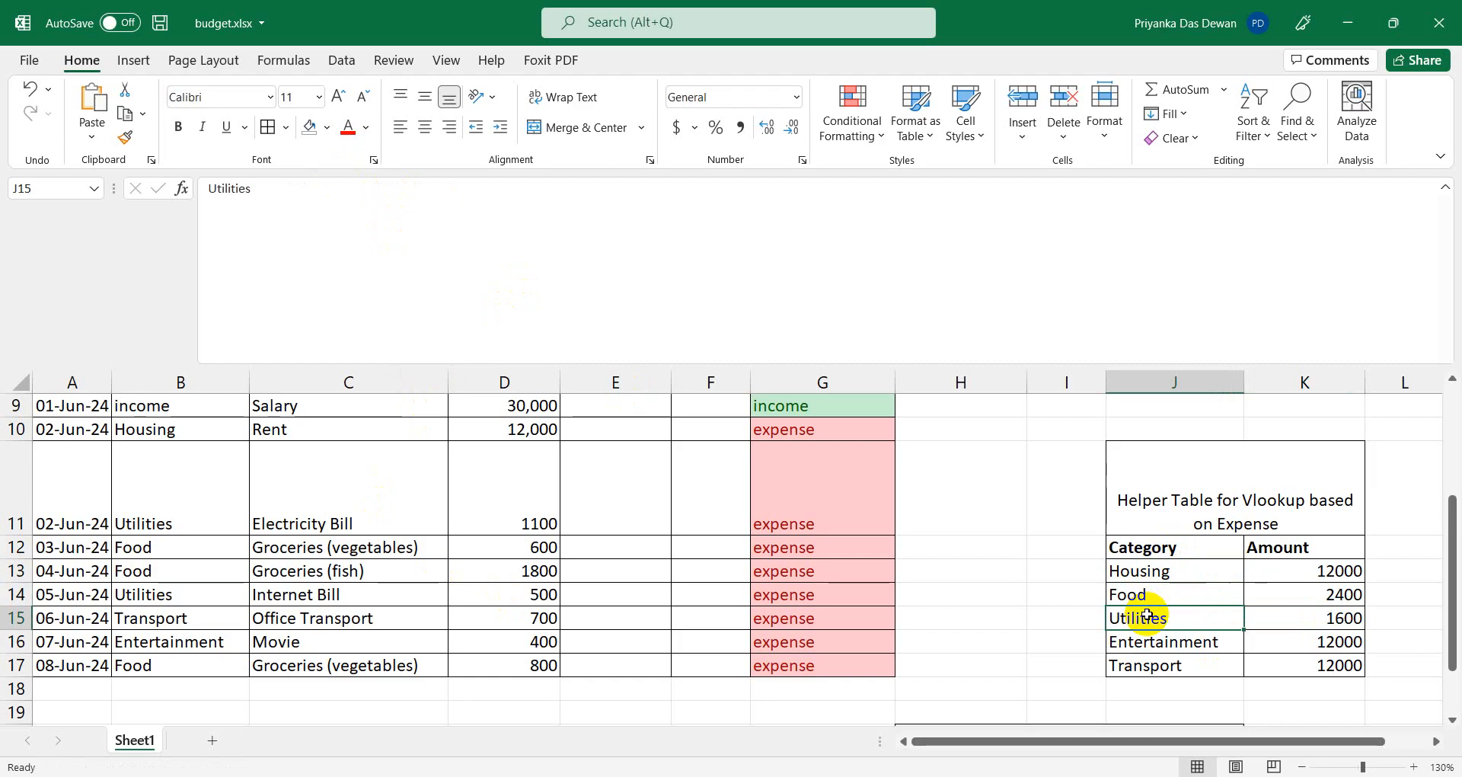
Replace the criterion in the Entertainment row's SUMIF formula in K16 with a reference to J16.
click(1305, 641)
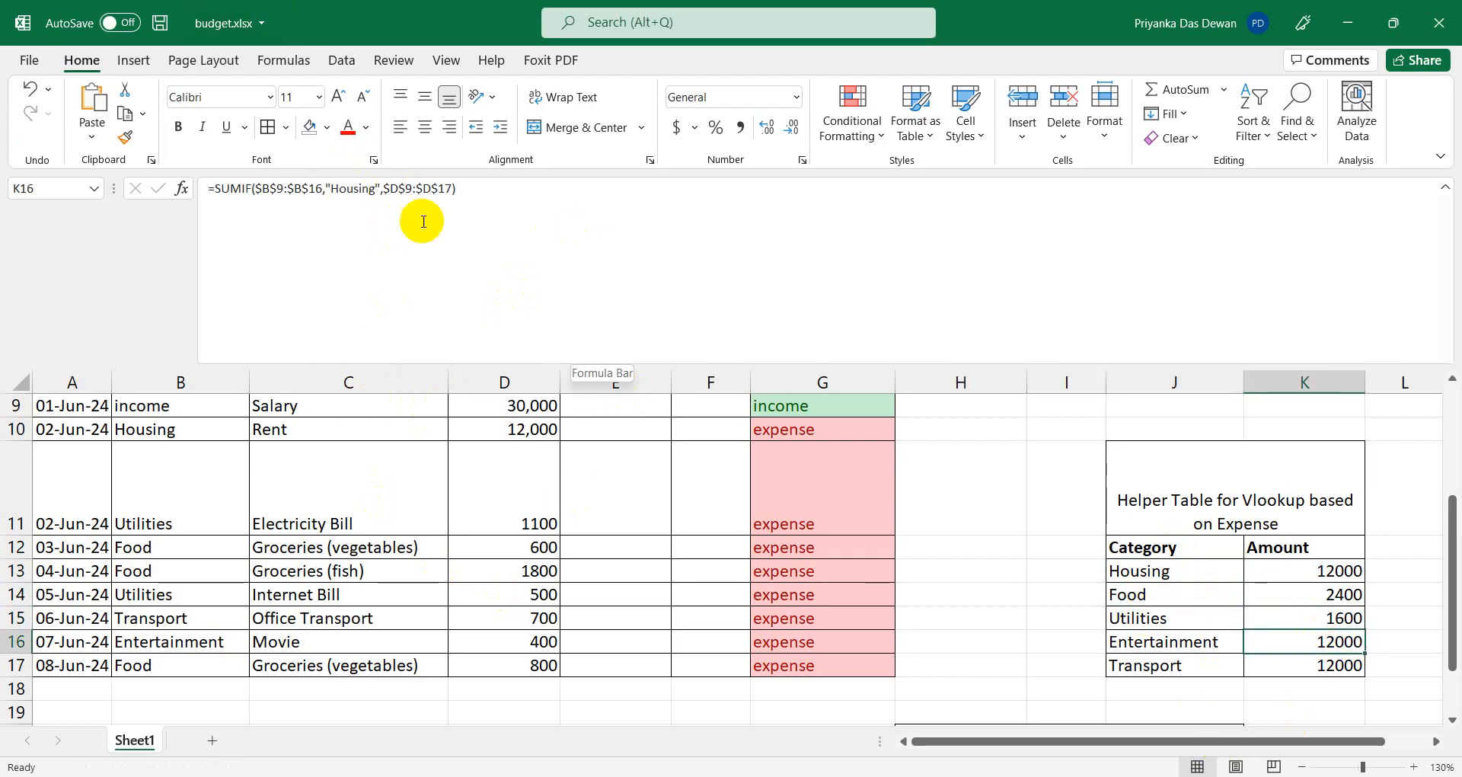
click(380, 188)
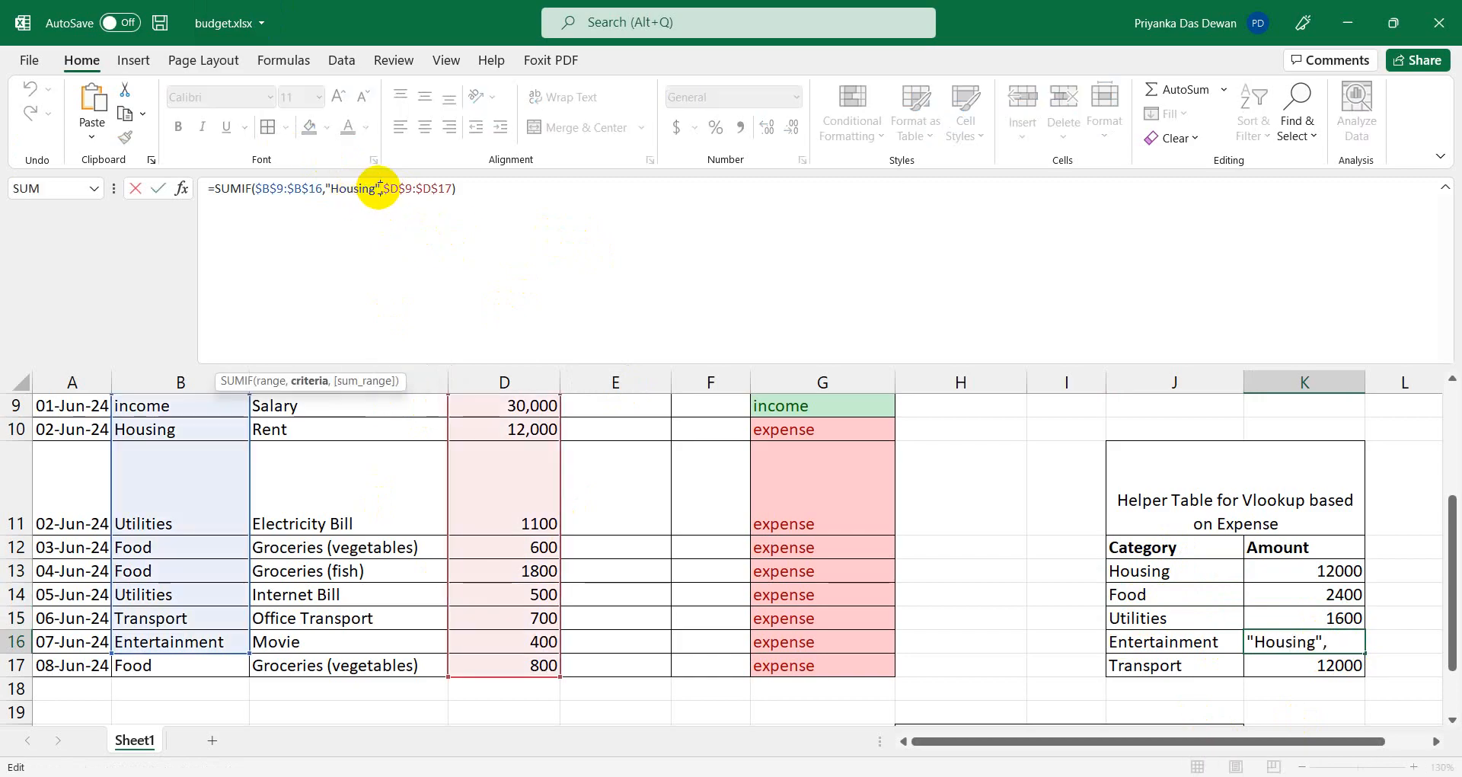
key(BackSpace)
key(BackSpace)
key(BackSpace)
key(BackSpace)
key(BackSpace)
key(BackSpace)
key(BackSpace)
key(BackSpace)
key(BackSpace)
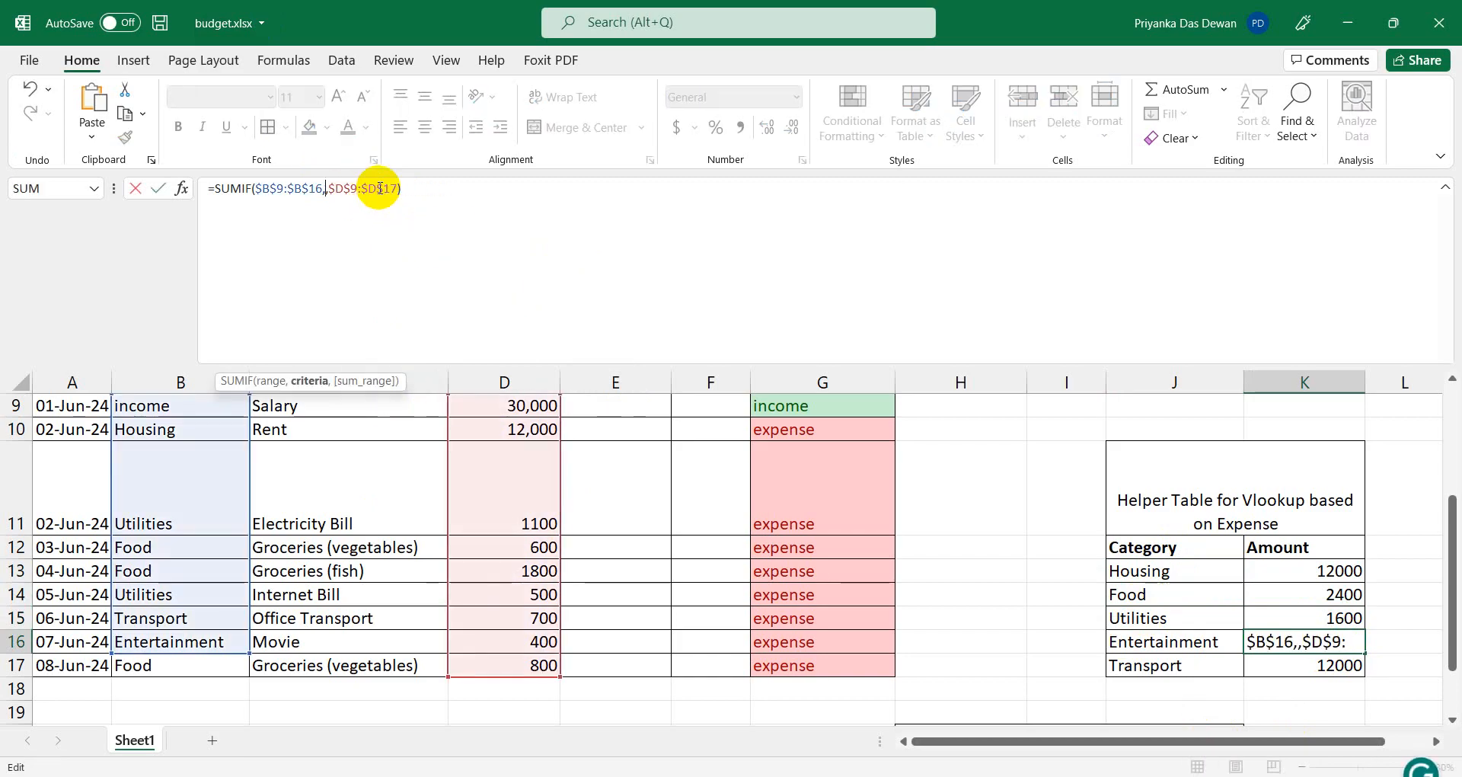
click(1168, 642)
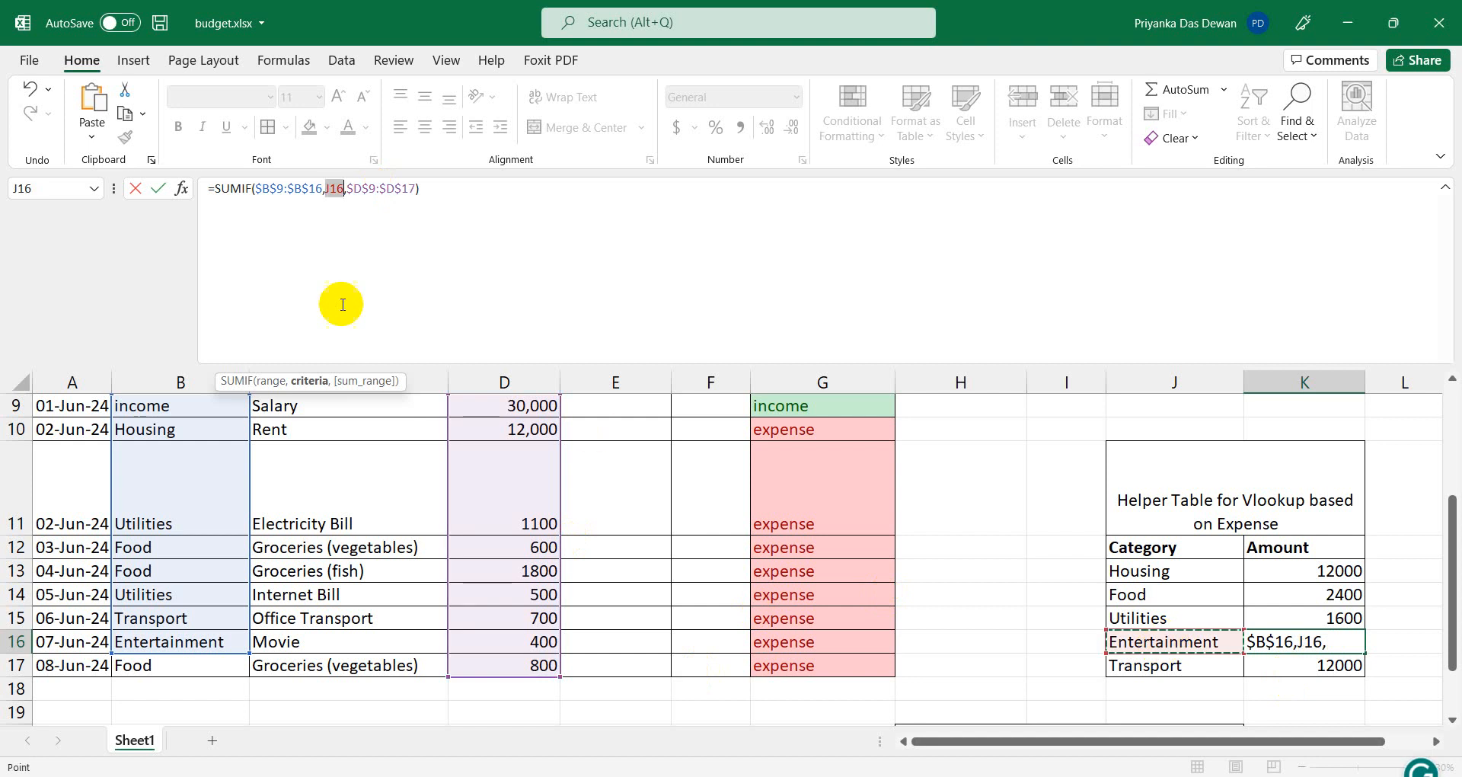
click(453, 189)
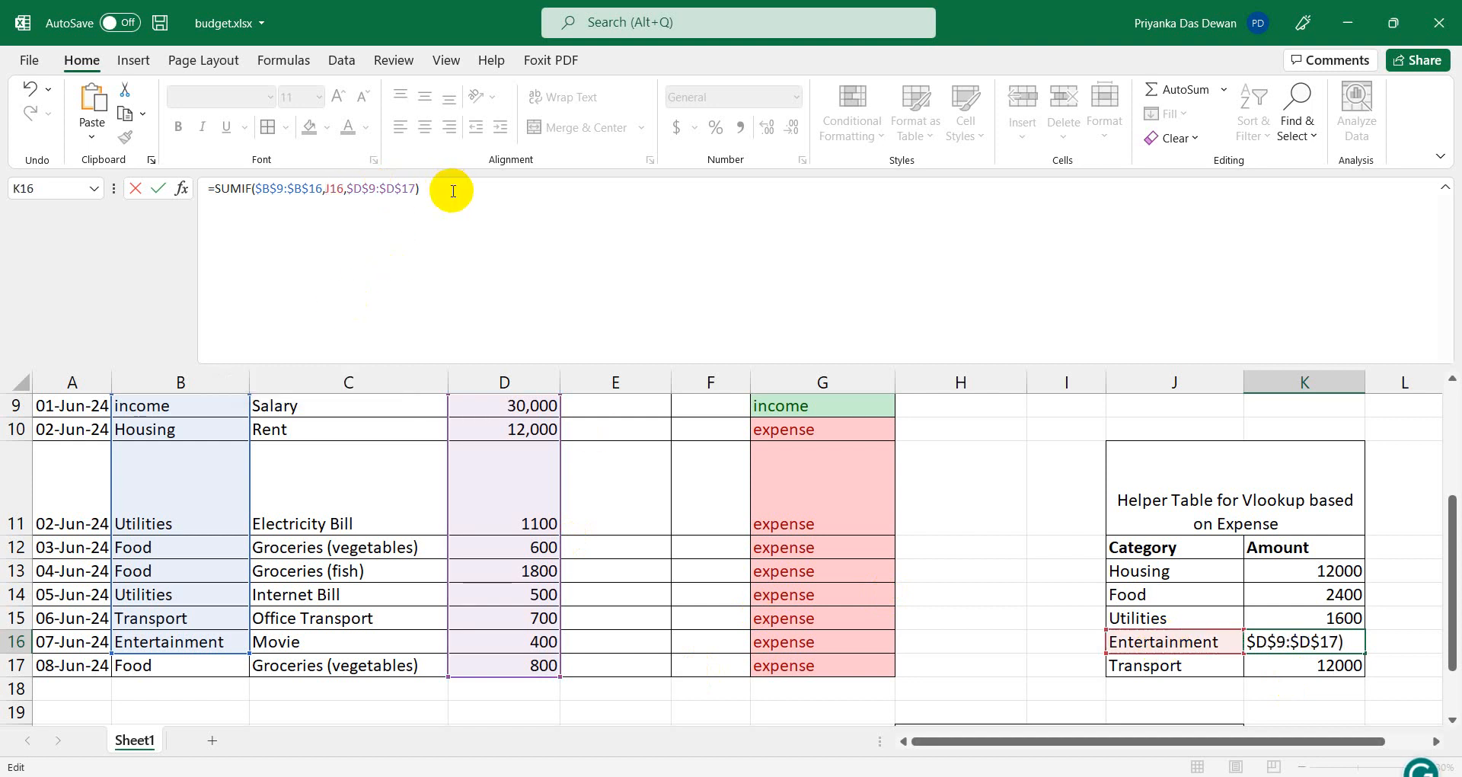
key(Return)
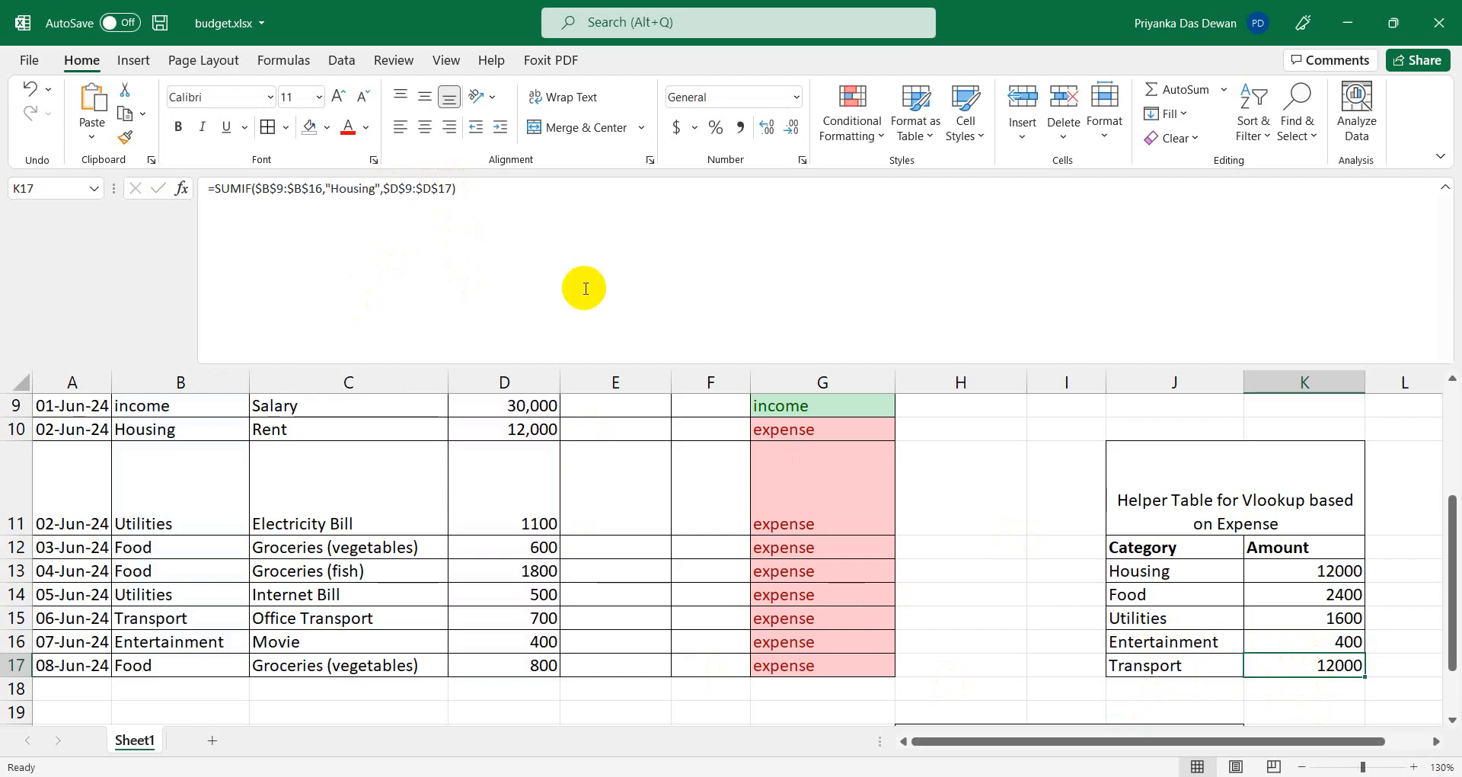
Replace the criterion in the Transport row's SUMIF formula in K17 with a reference to J17.
click(380, 189)
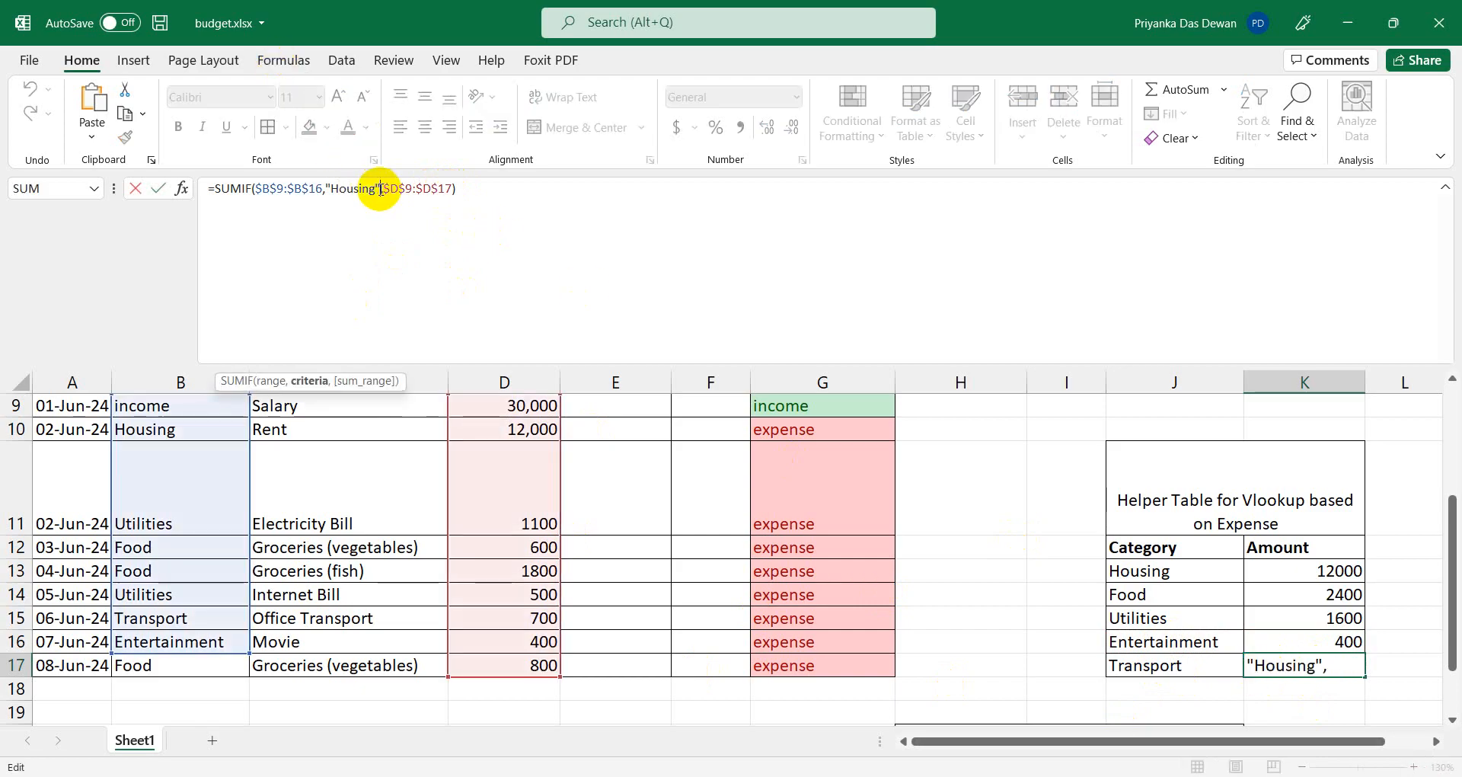
key(BackSpace)
key(BackSpace)
key(BackSpace)
key(BackSpace)
key(BackSpace)
key(BackSpace)
key(BackSpace)
key(BackSpace)
key(BackSpace)
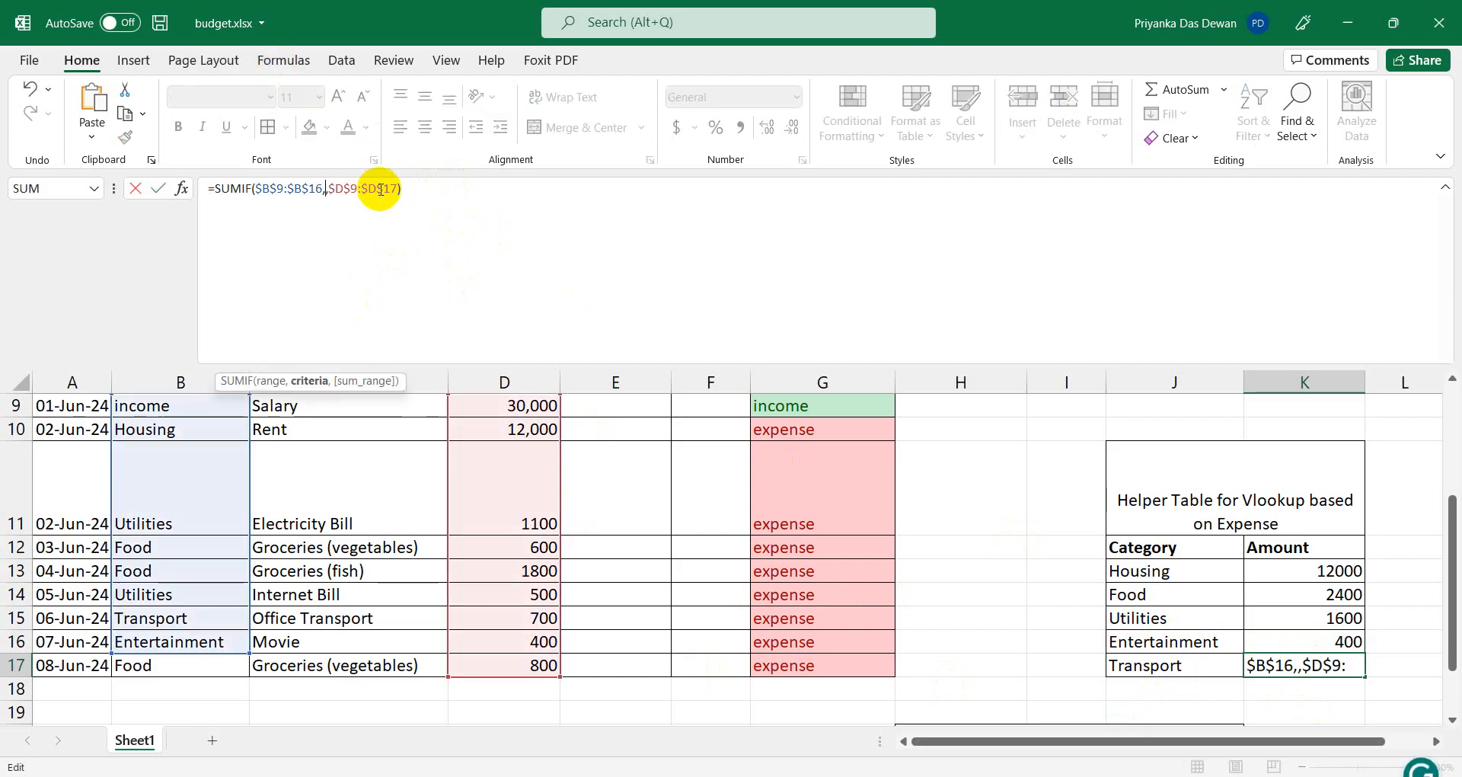
click(1149, 666)
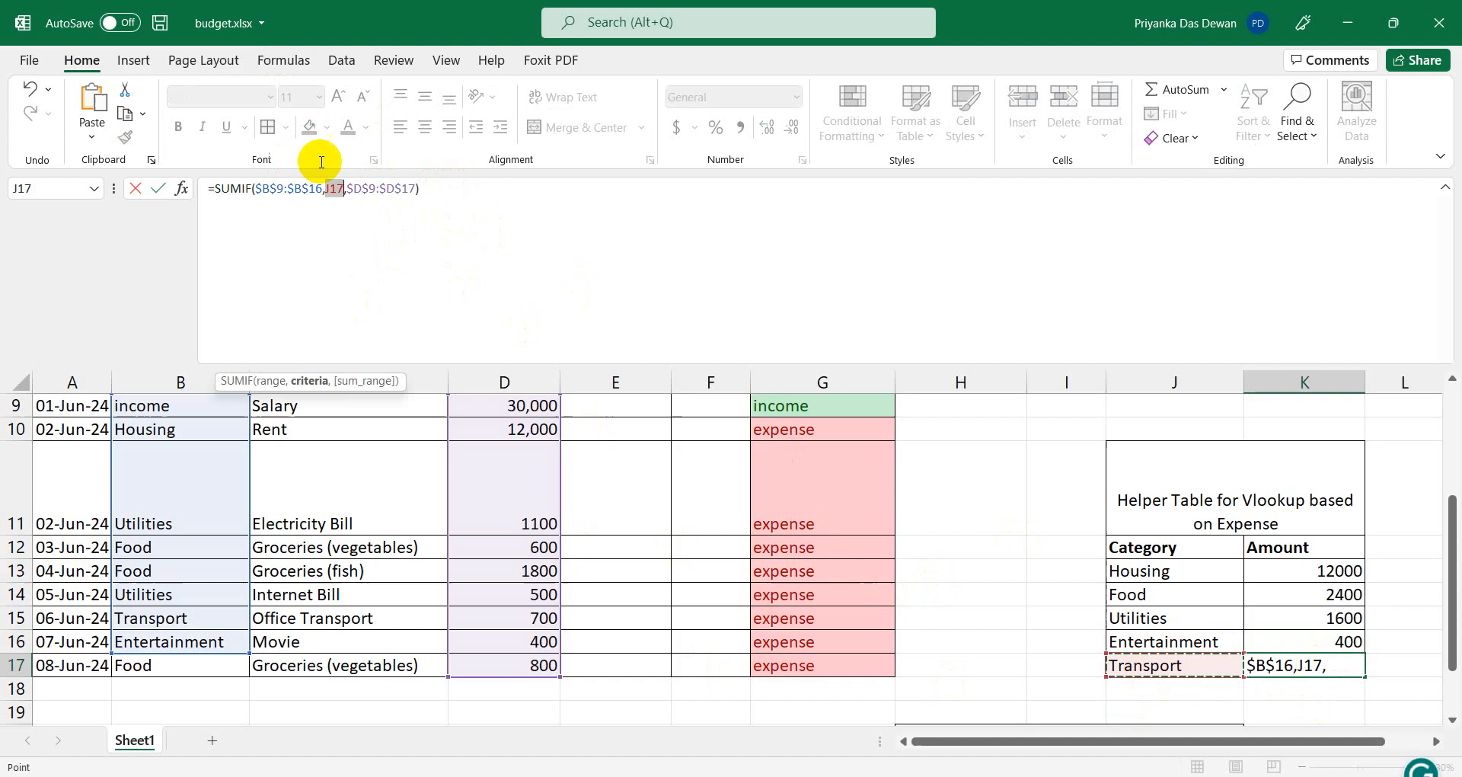
click(491, 201)
key(Return)
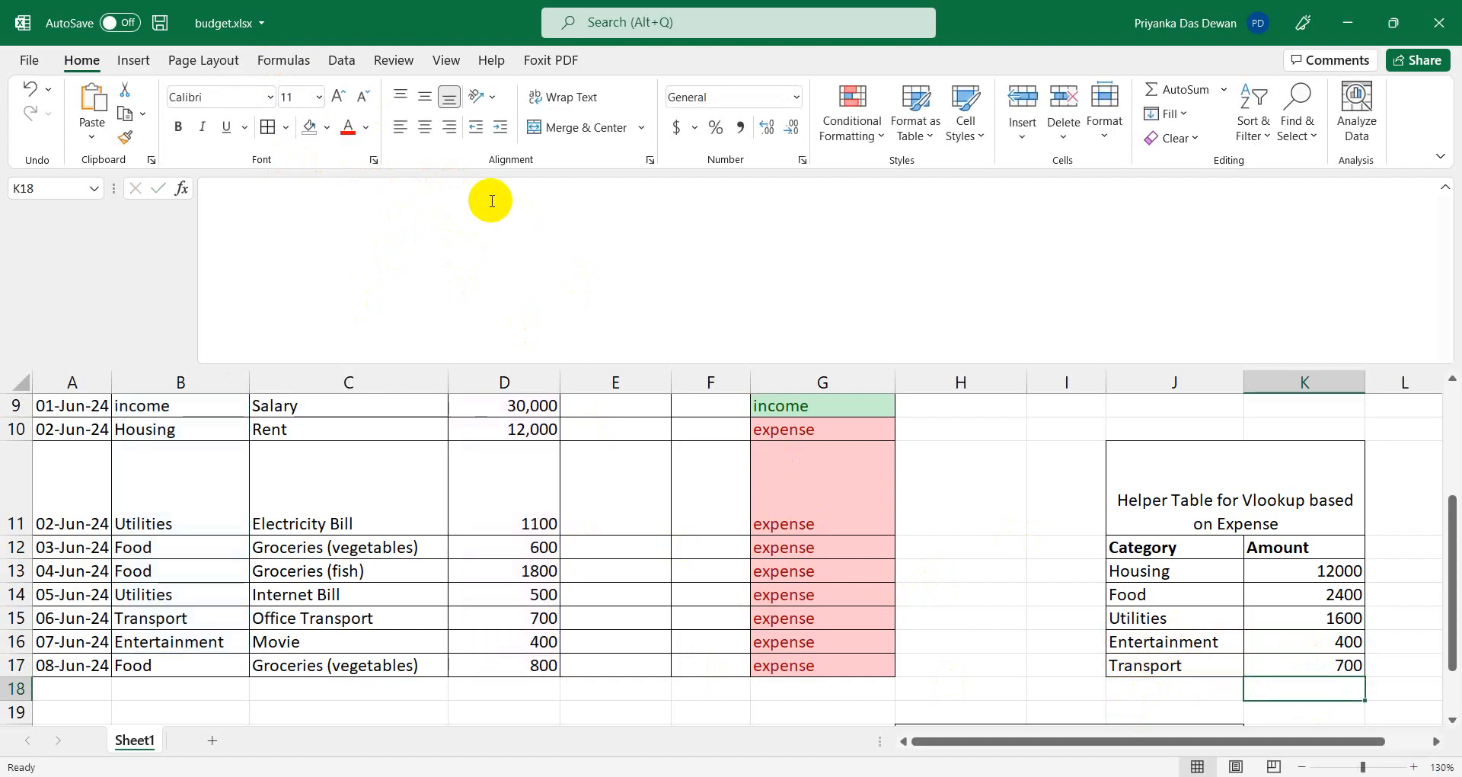
Make the helper table's title, "Helper Table for Vlookup based on Expense", bold.
click(1195, 546)
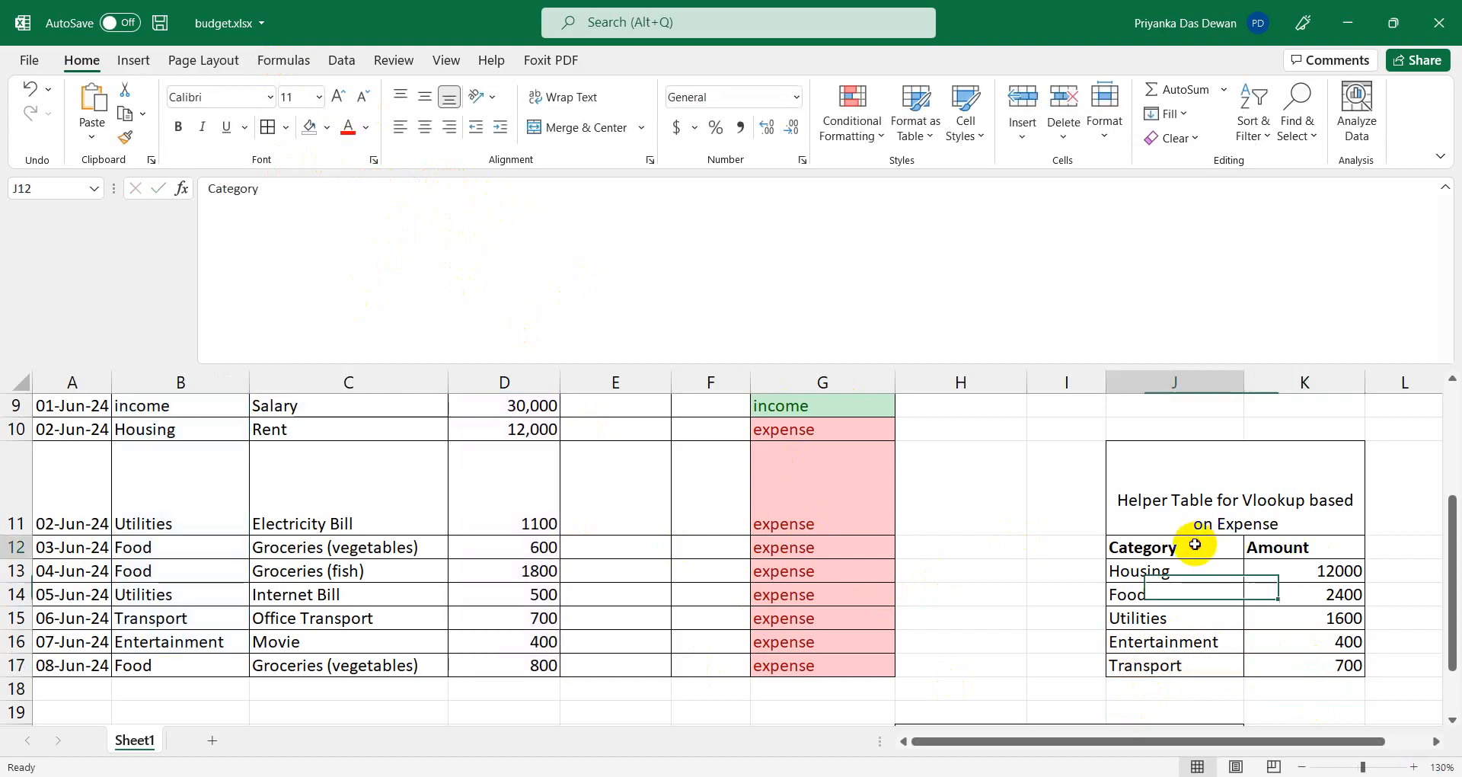
click(1177, 578)
click(1165, 506)
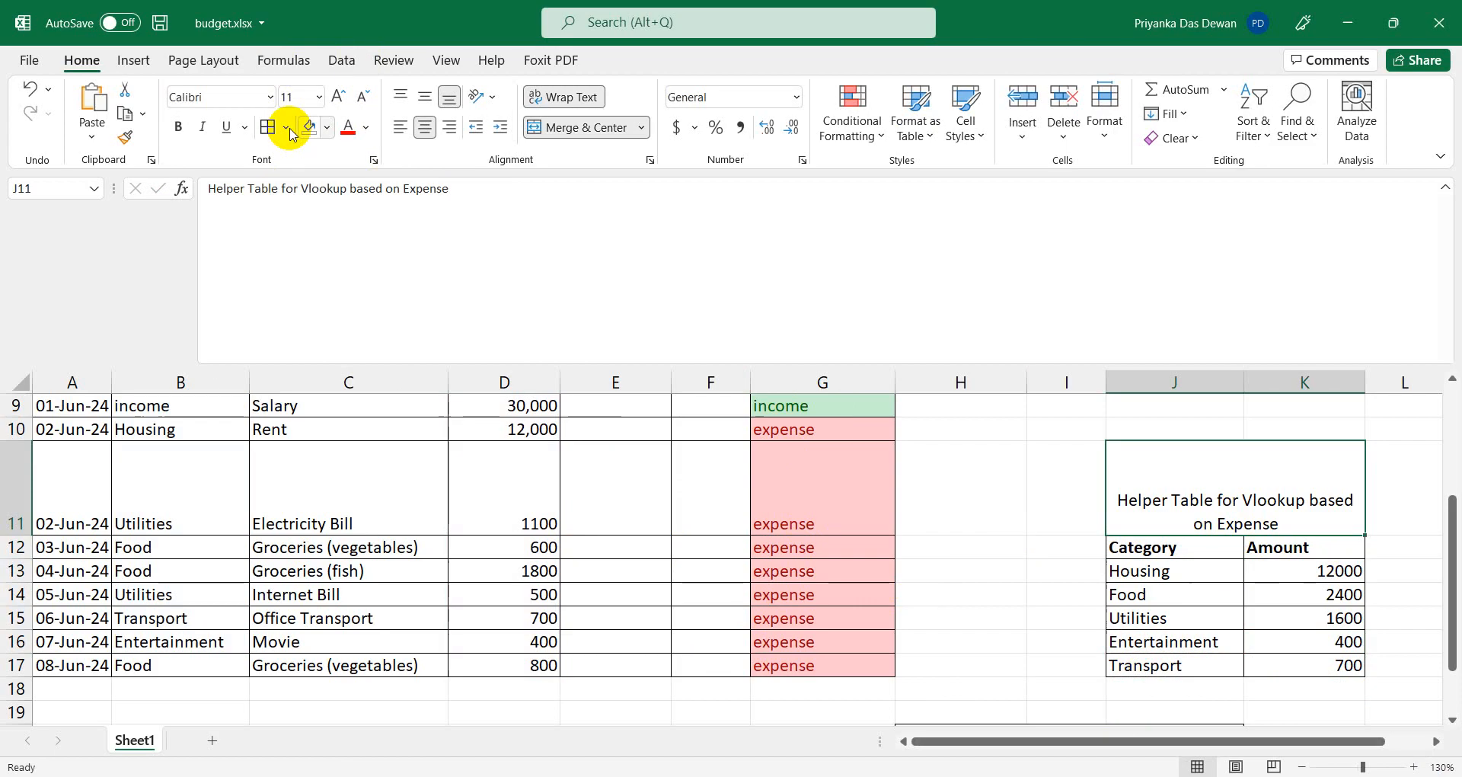
click(180, 127)
Review the helper table's categories and amounts, including the Housing row's SUMIF formula.
click(1292, 564)
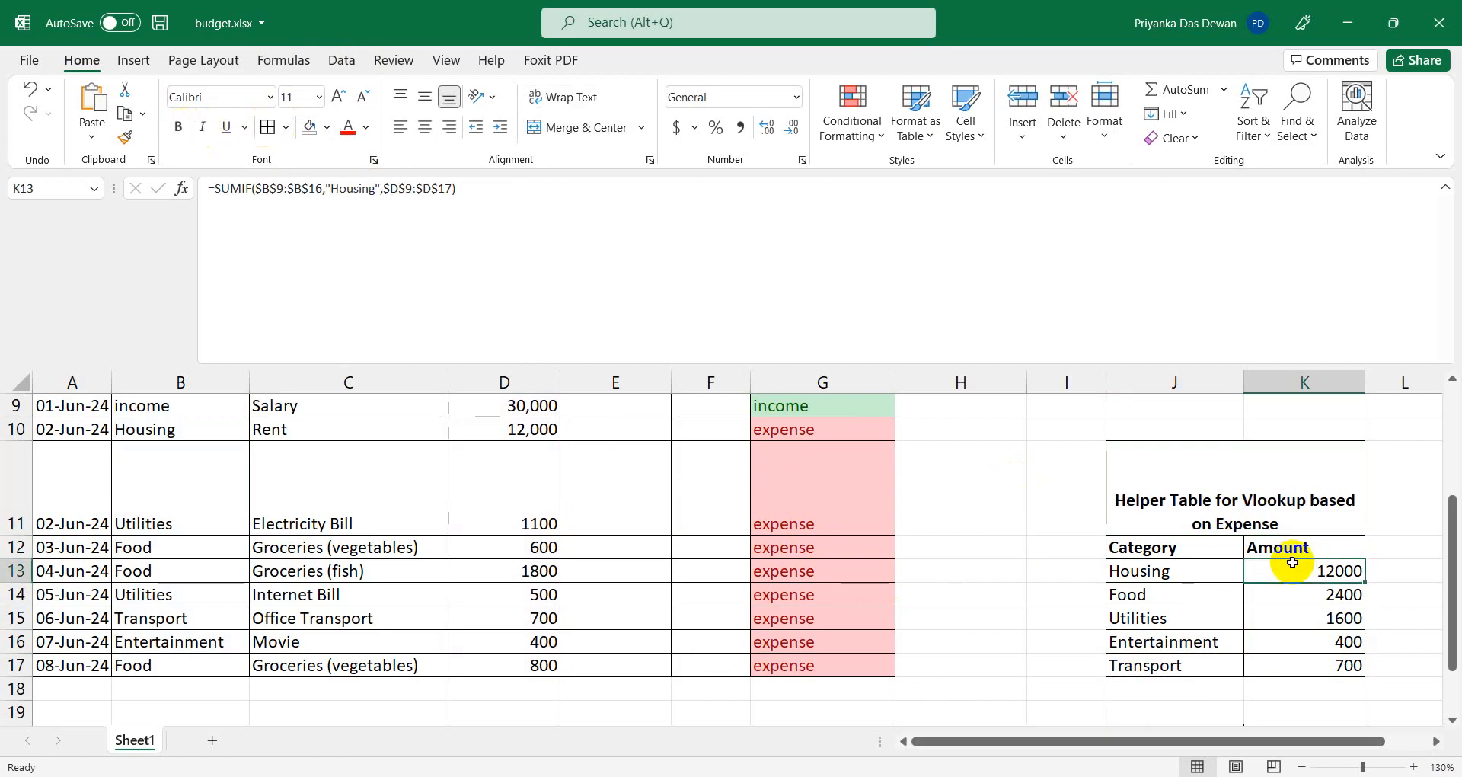
scroll(1208, 539, down, 1)
scroll(1208, 525, up, 1)
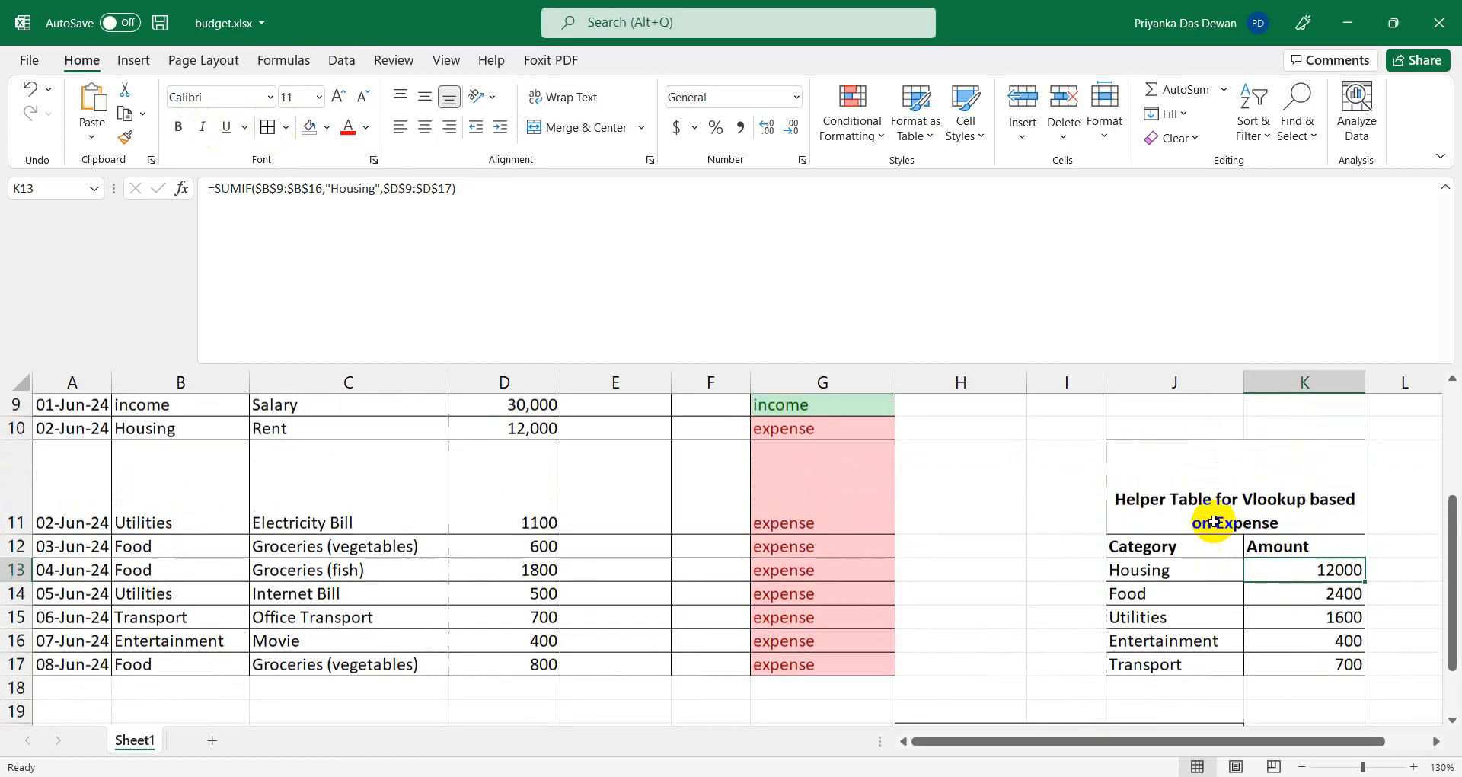
click(1193, 572)
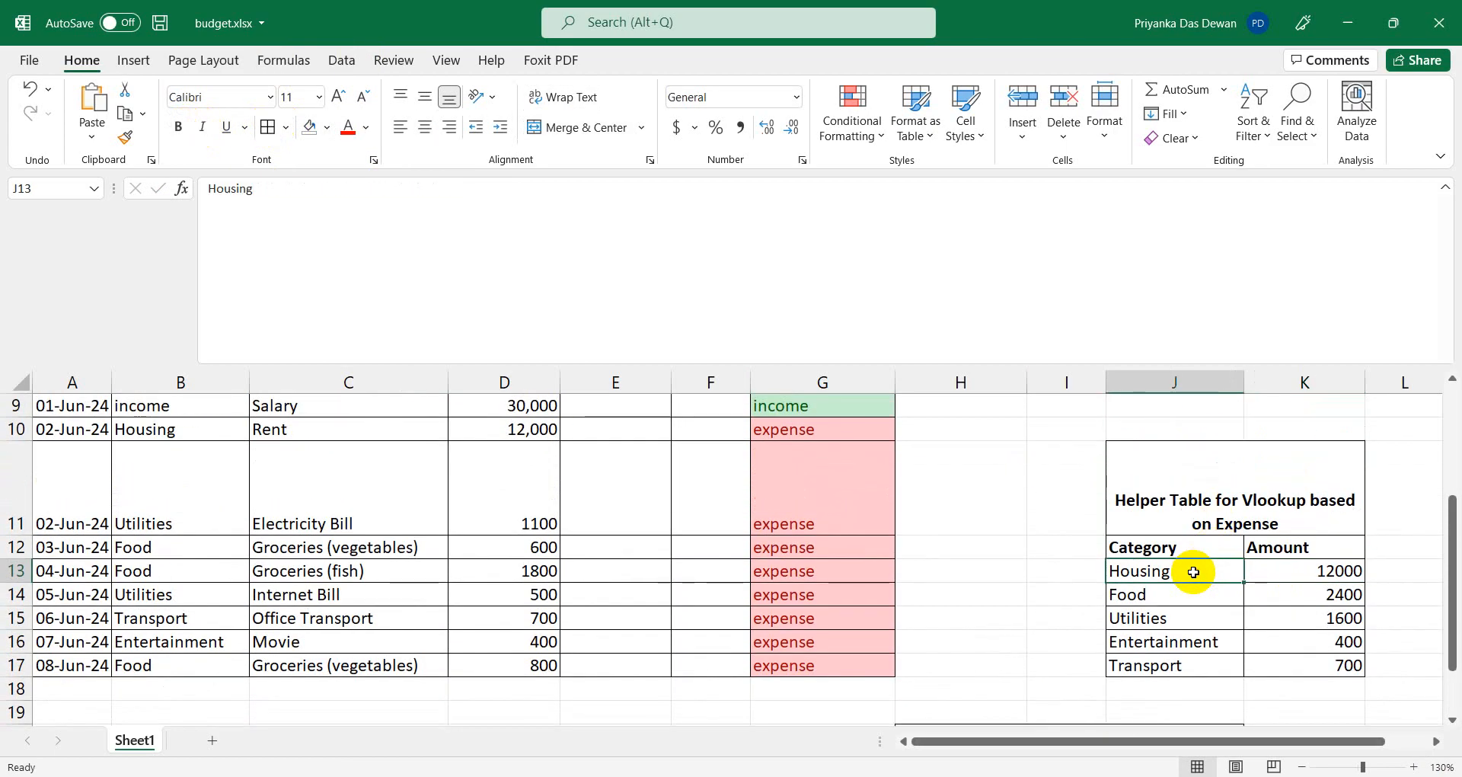
click(1369, 577)
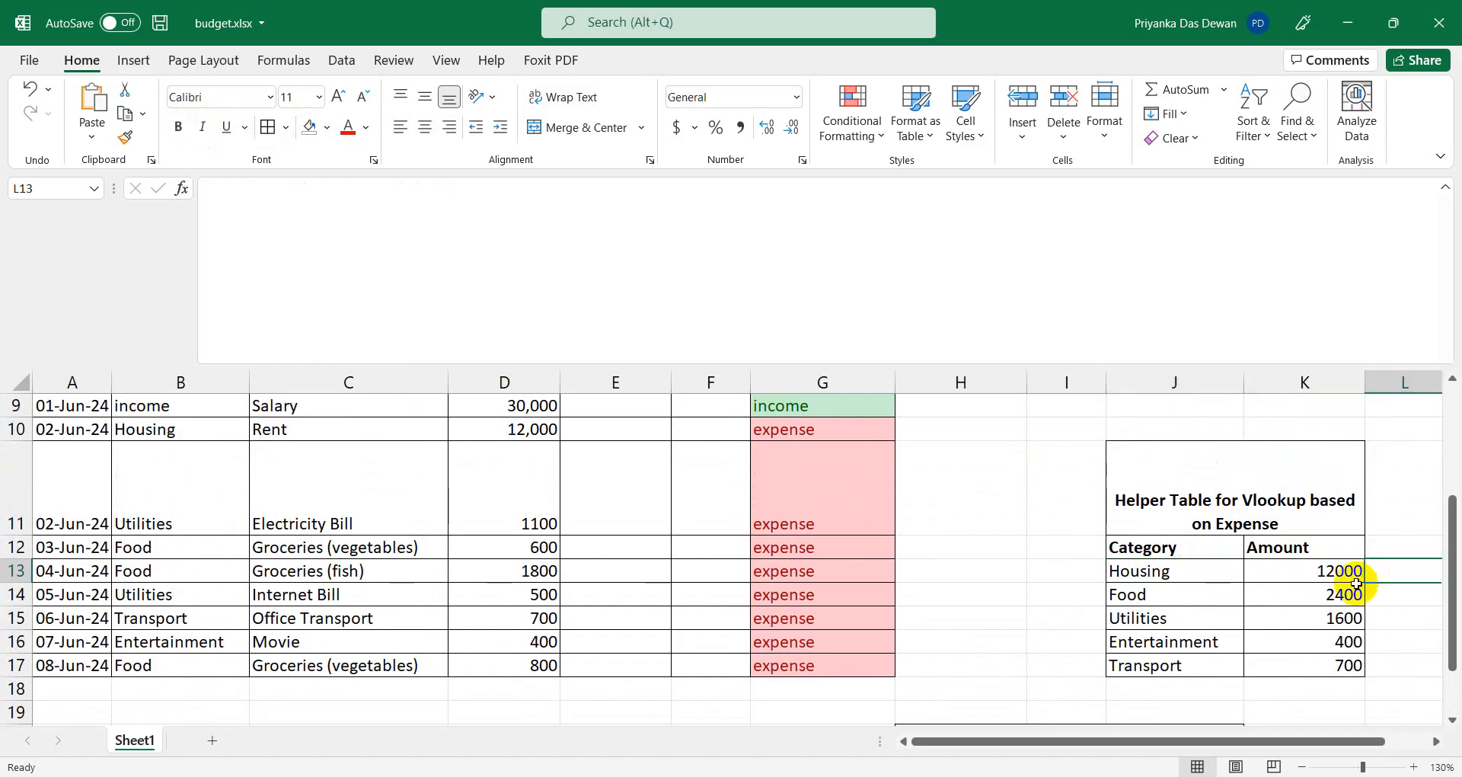
scroll(1256, 607, down, 1)
scroll(1227, 607, up, 1)
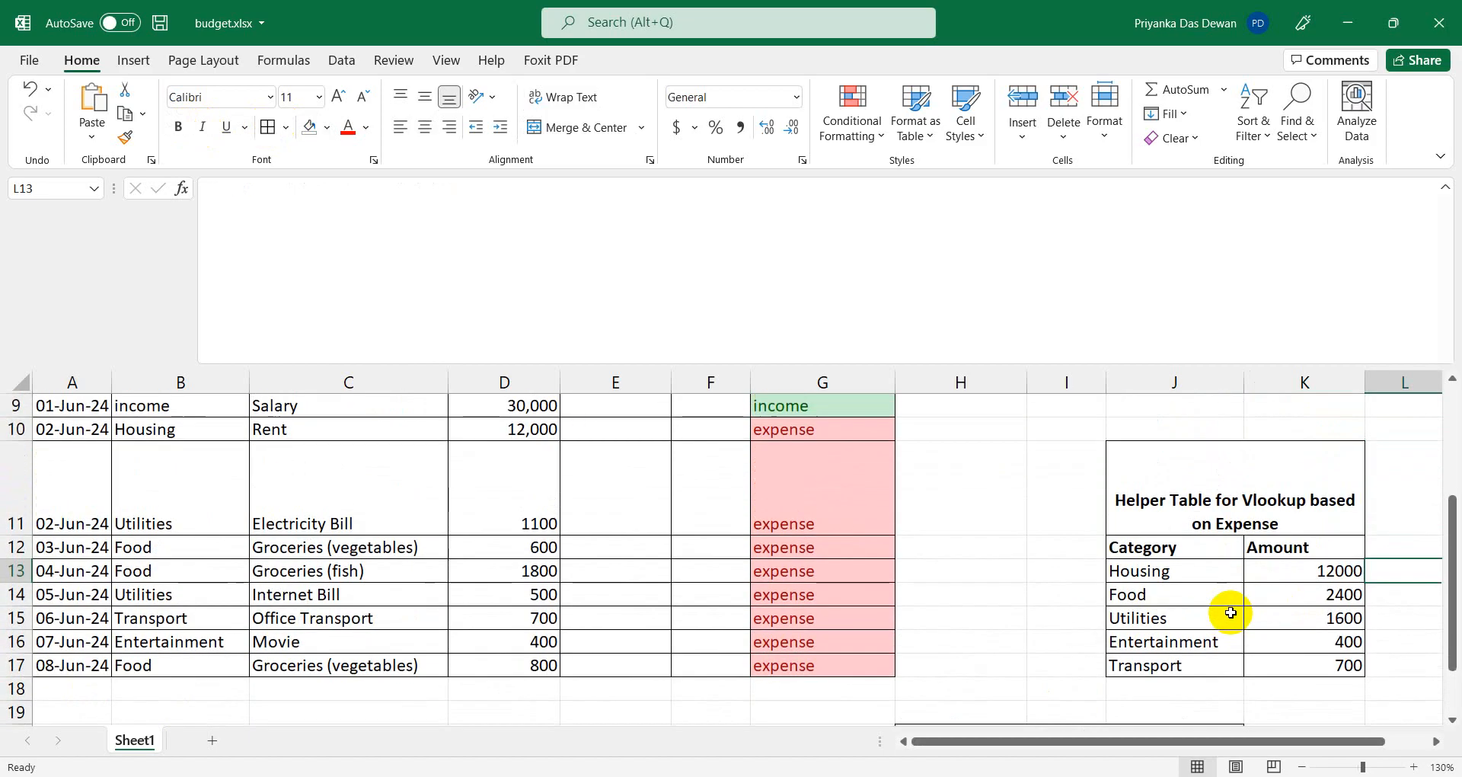
Add list data validation to the Vlookup table's Category cell H22, with the helper table categories =$J$13:$J$17 as the source.
scroll(1226, 607, down, 1)
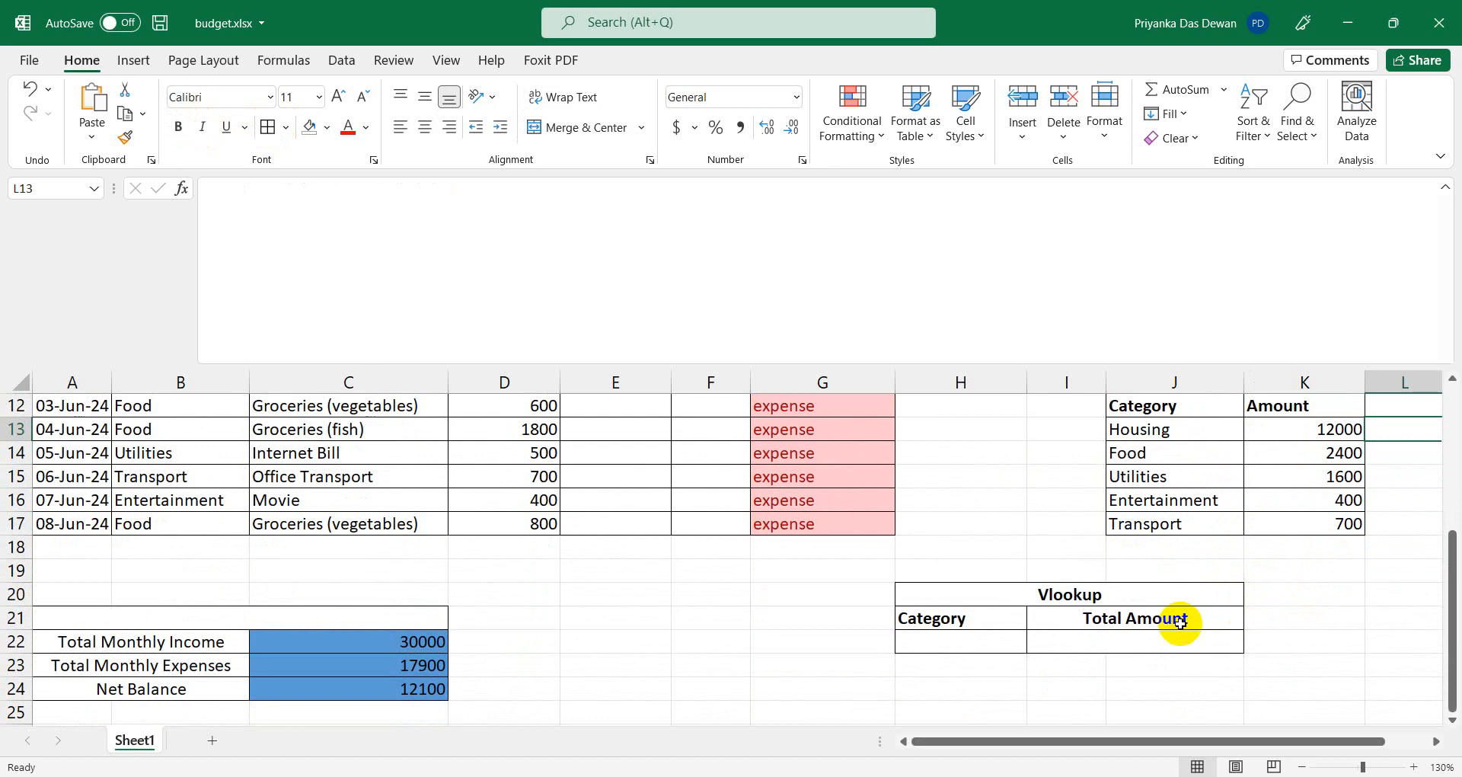
click(981, 645)
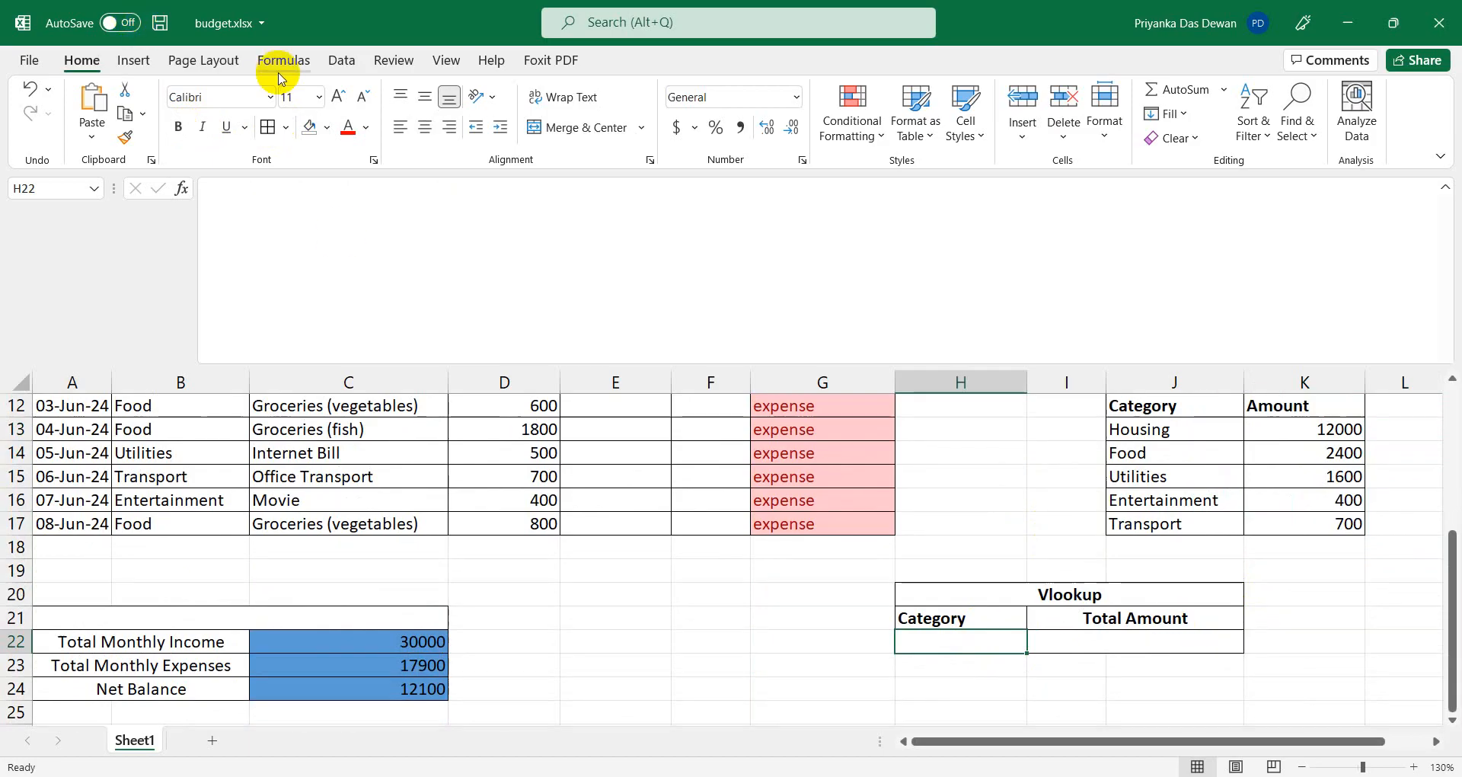
click(341, 61)
click(1015, 138)
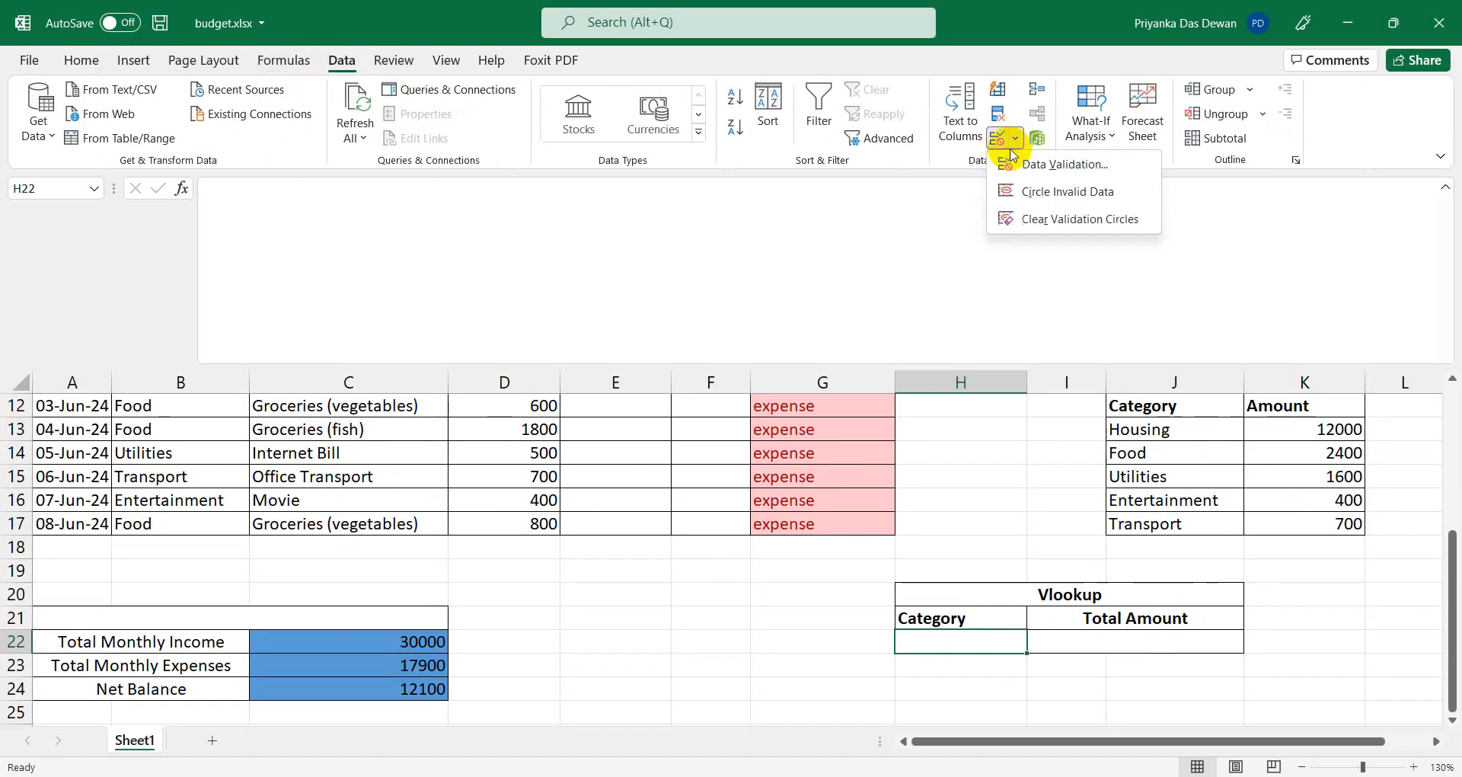
click(1039, 153)
click(559, 330)
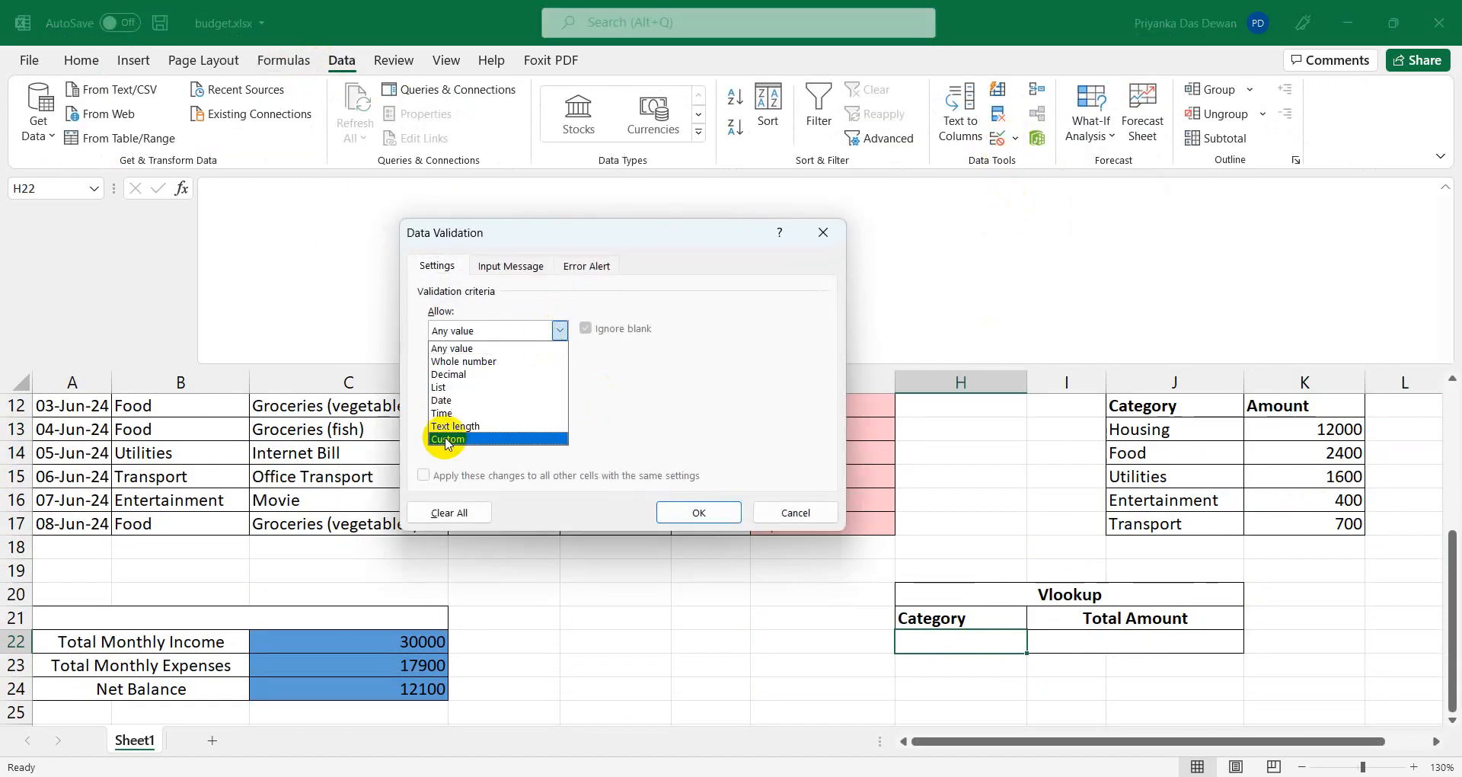
click(447, 387)
click(448, 410)
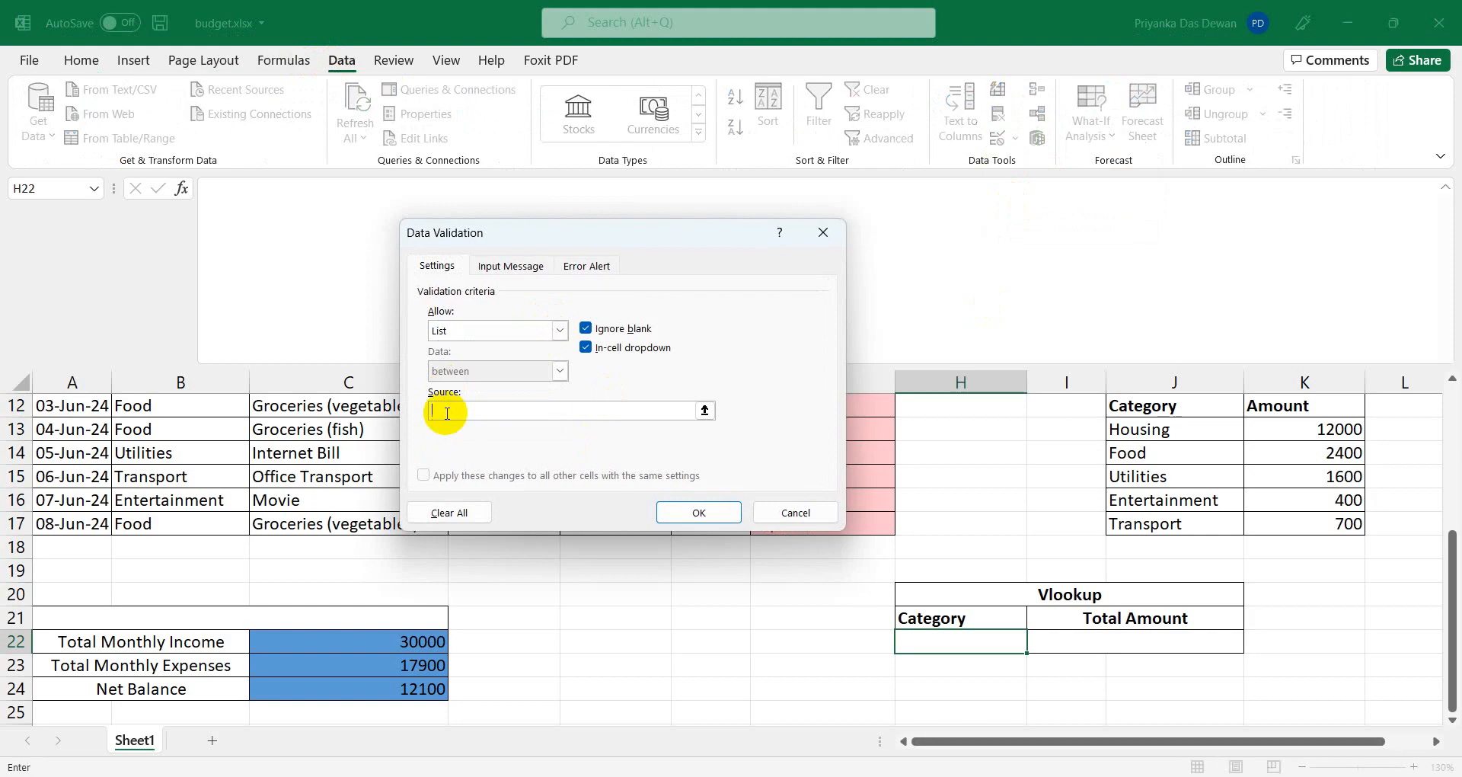
click(1146, 431)
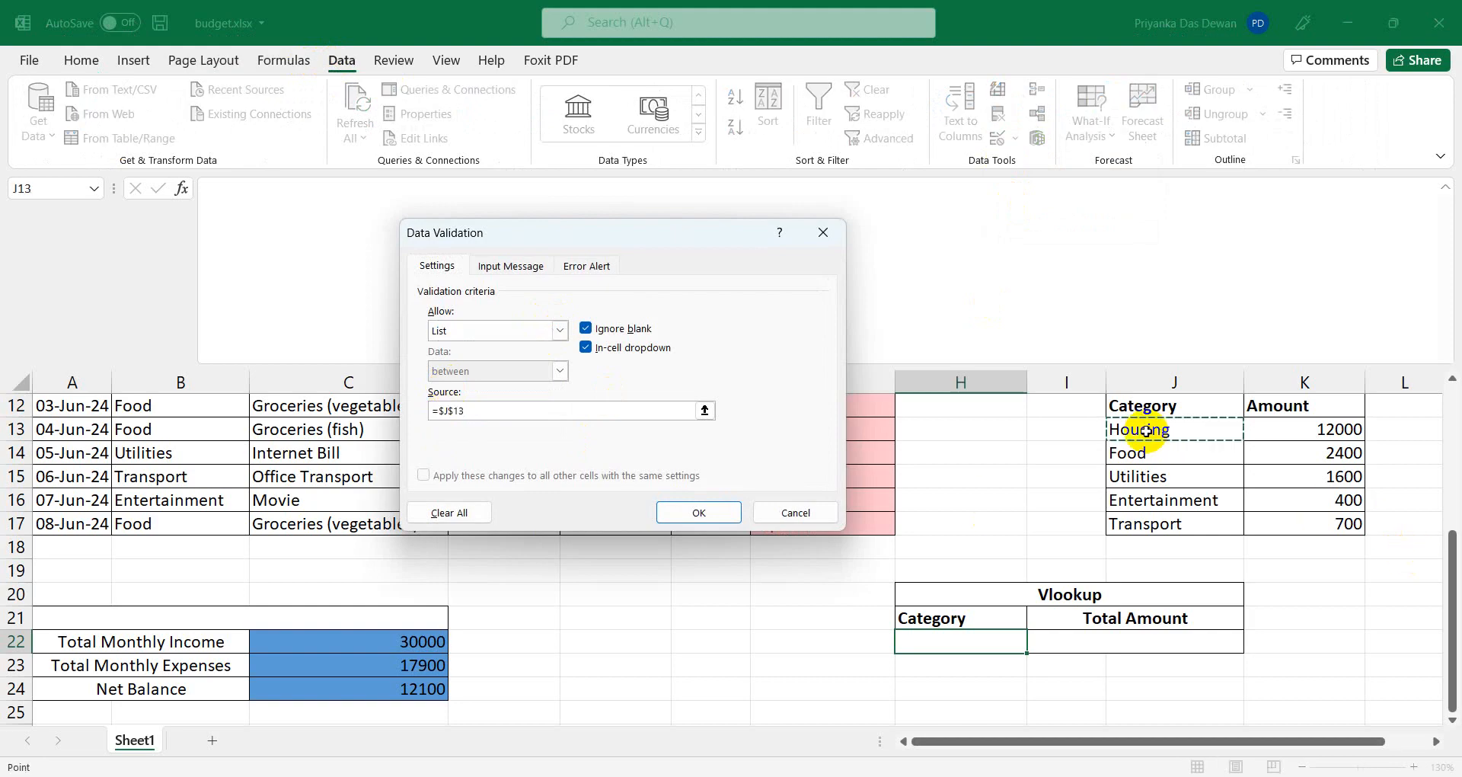
key(shift+Down)
key(shift+Down)
key(shift+Down)
key(shift+Down)
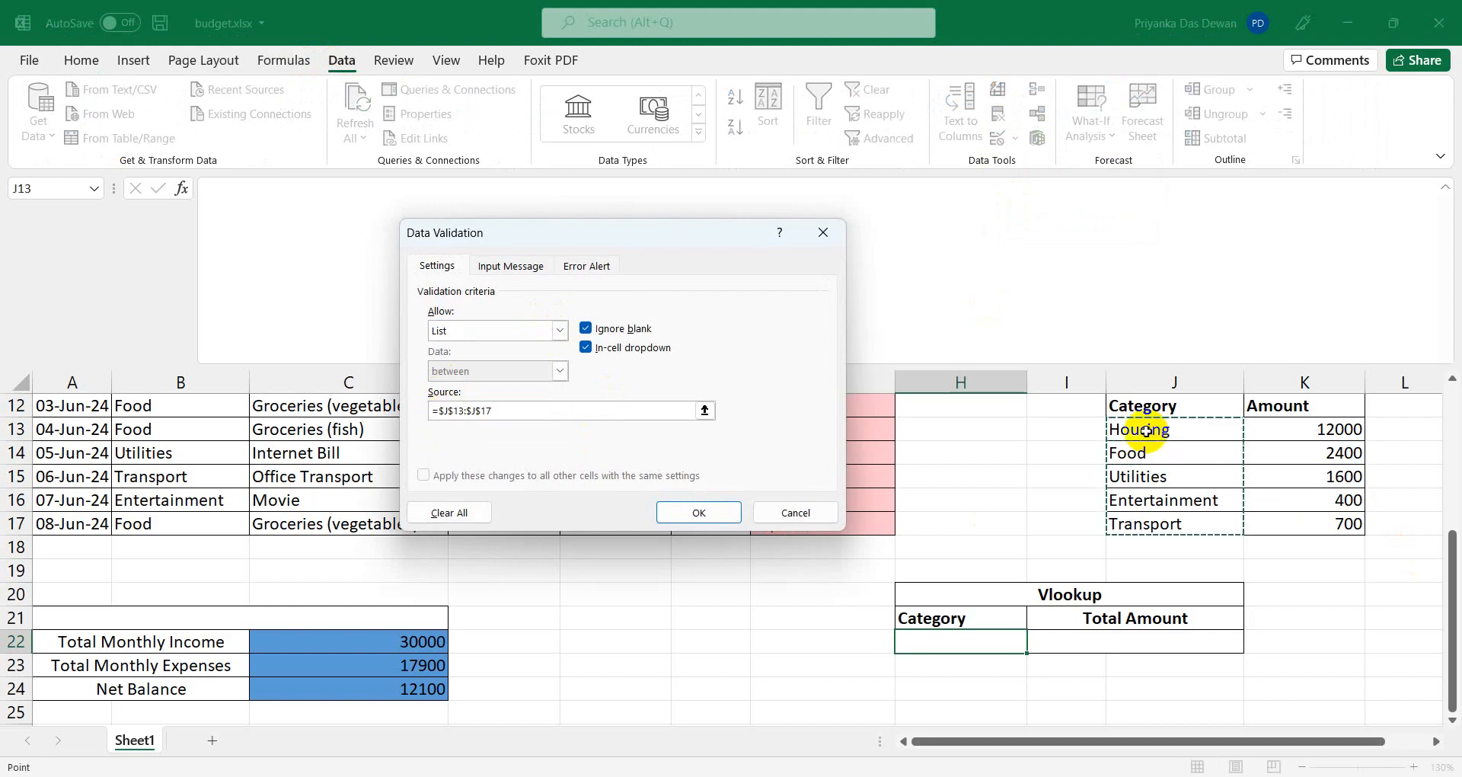
key(Return)
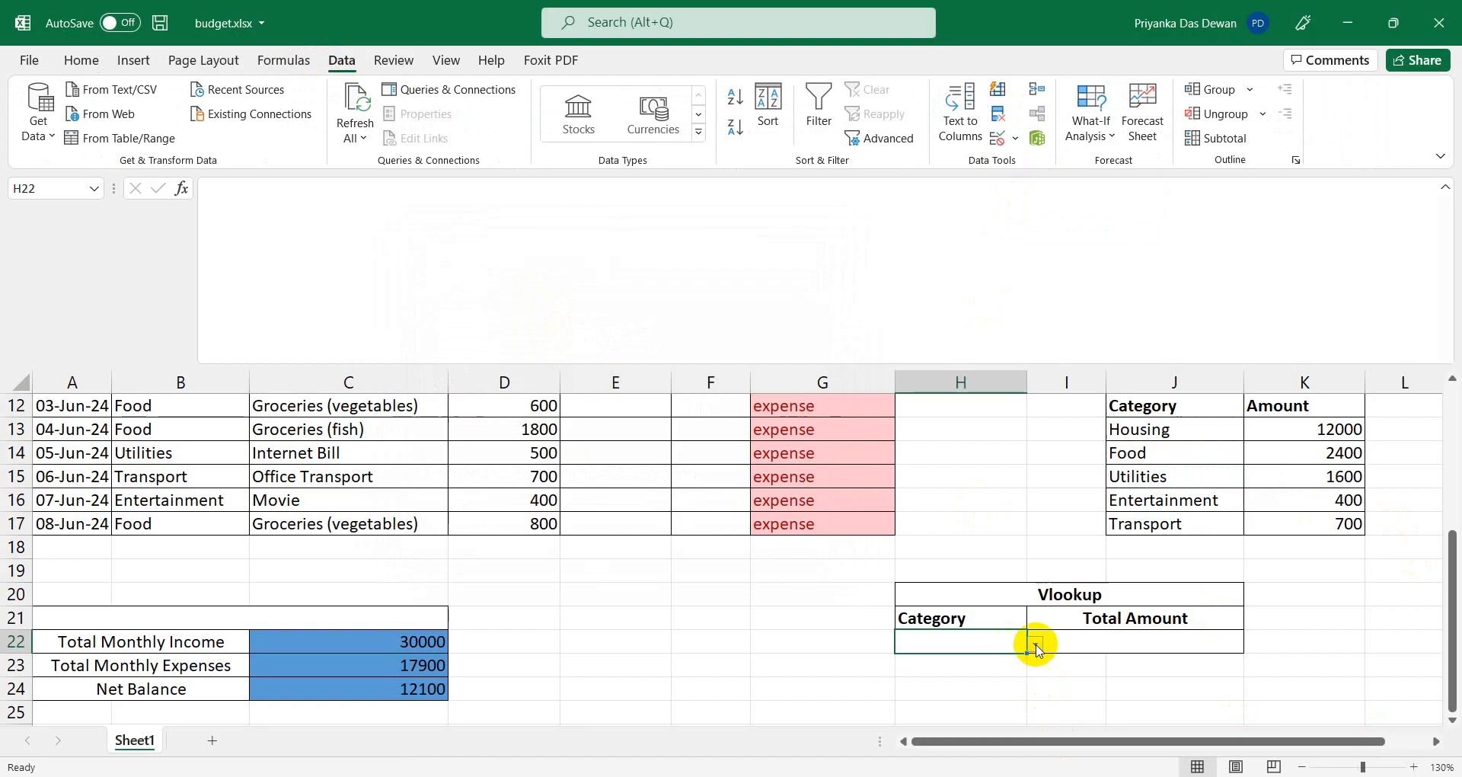
Start a VLOOKUP formula in the Vlookup table's Total Amount cell I22, with H22 as the lookup value.
click(1064, 643)
click(310, 233)
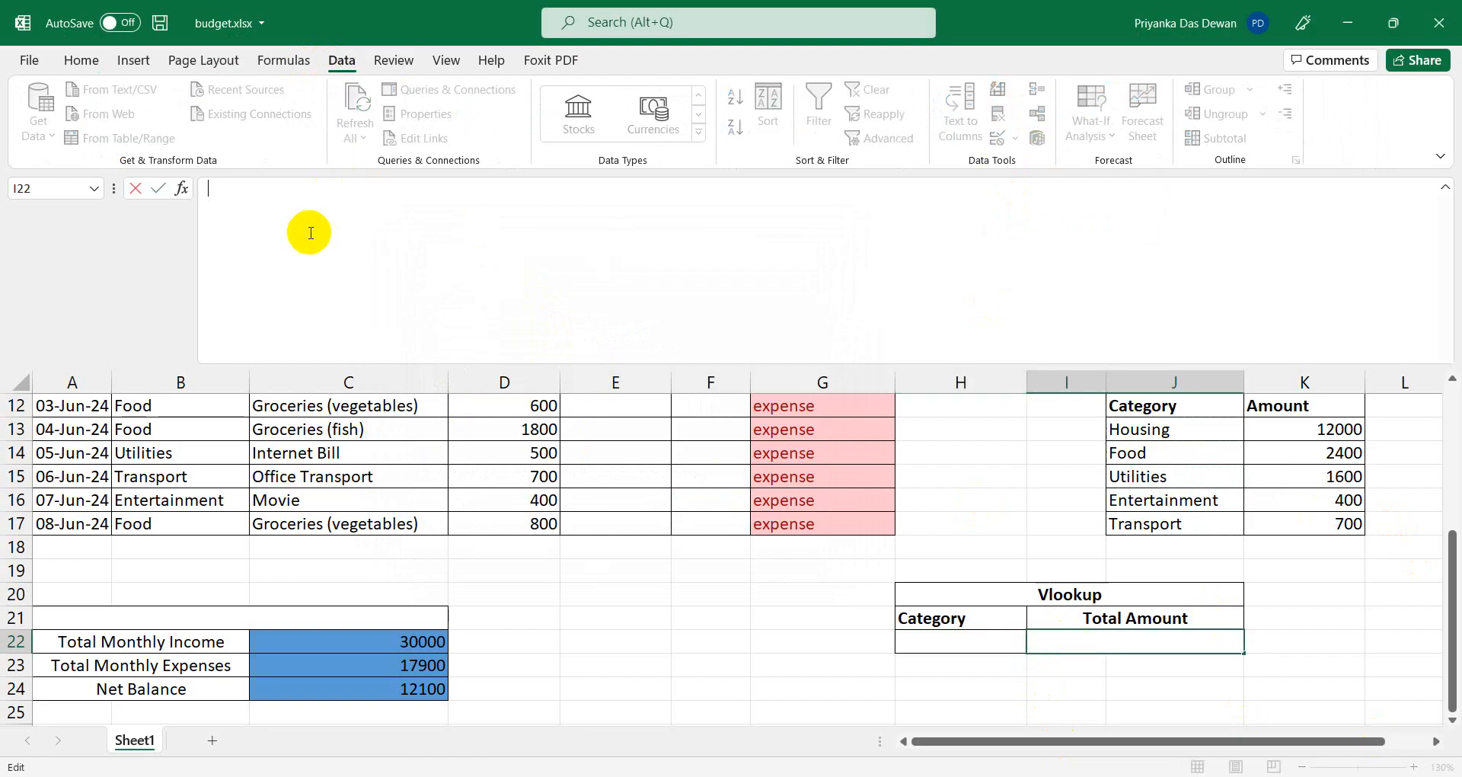
text(=vl)
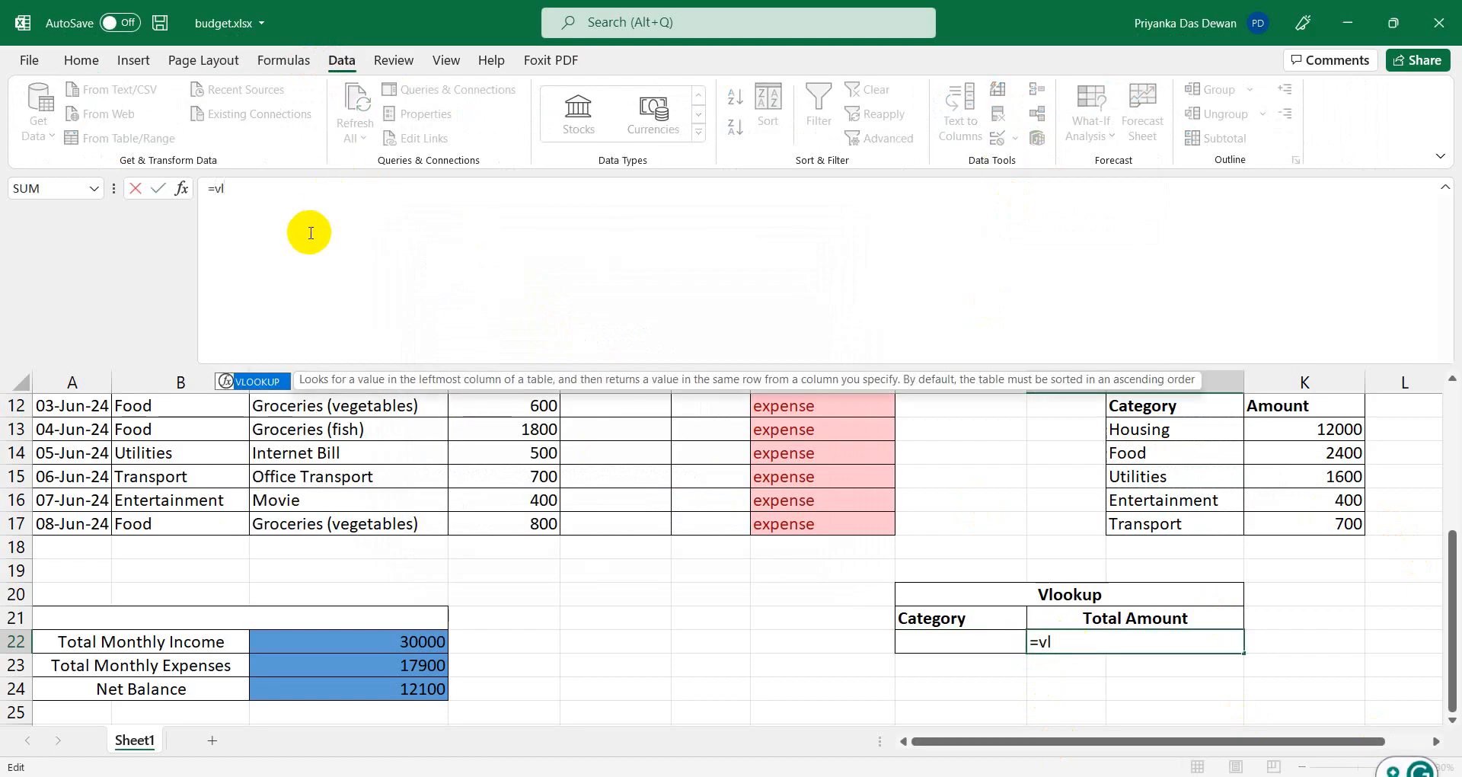
key(Tab)
click(957, 641)
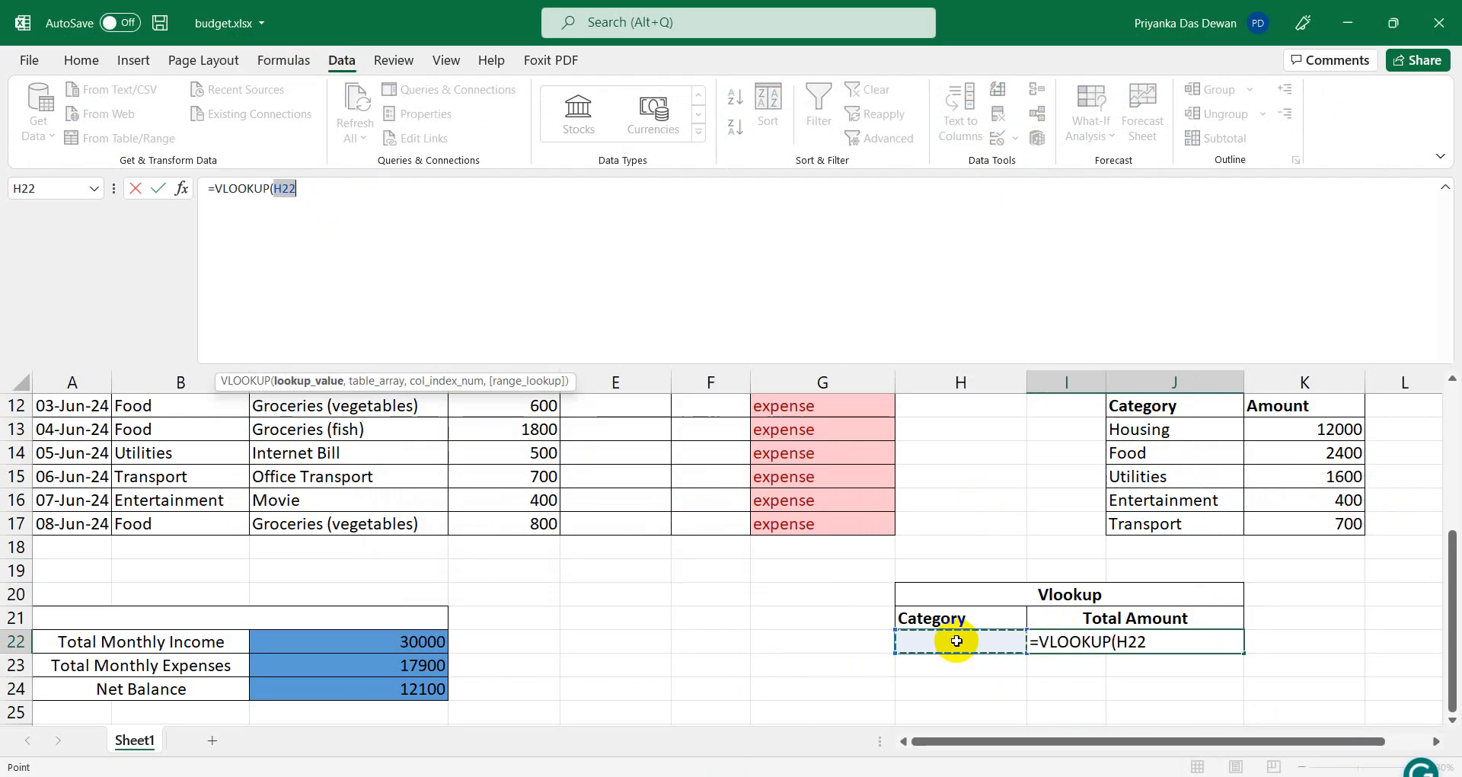
click(333, 183)
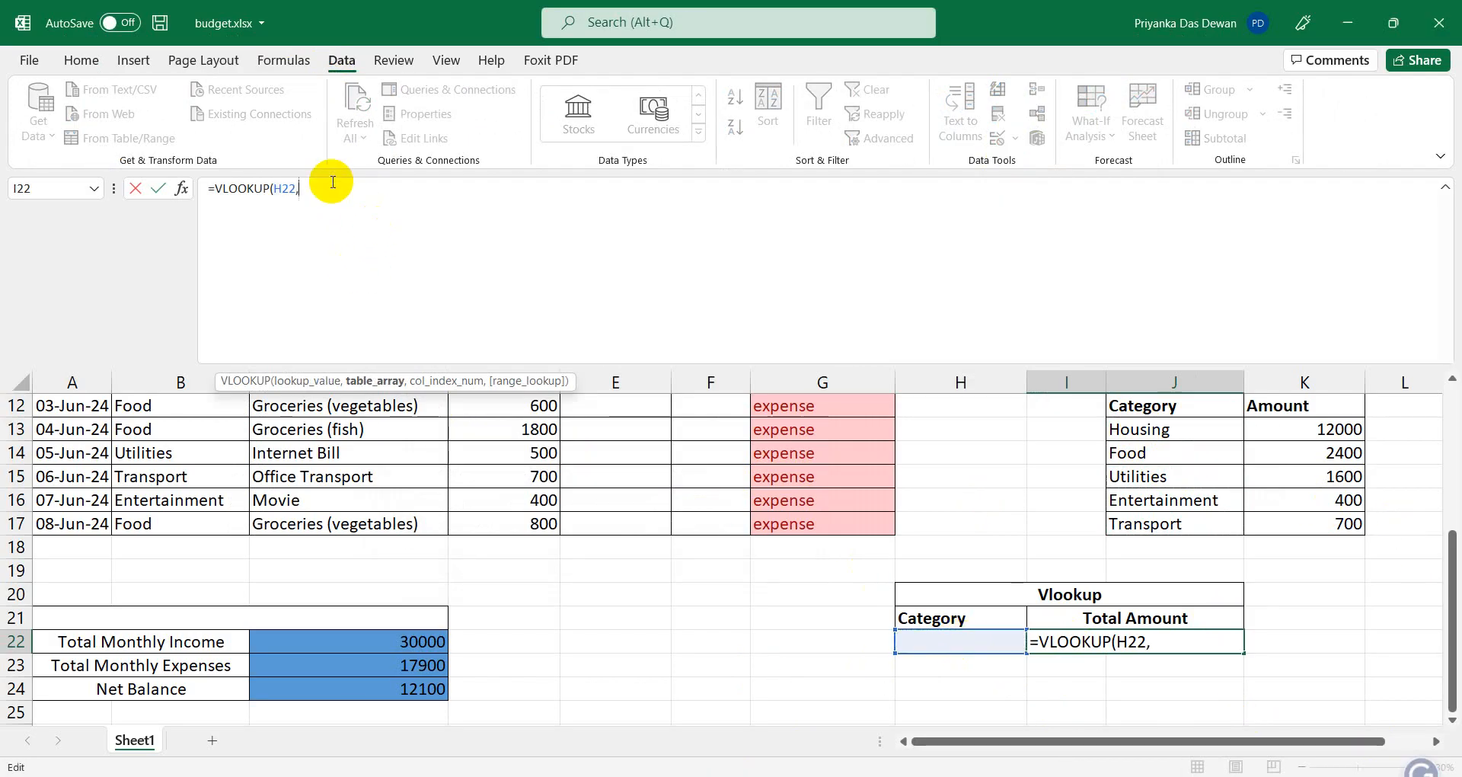
Set the VLOOKUP's table array to the helper table, headers included, as the absolute range $J$12:$K$17.
click(1142, 407)
key(shift+Down)
key(shift+Down)
key(shift+Down)
key(shift+Down)
key(shift+Down)
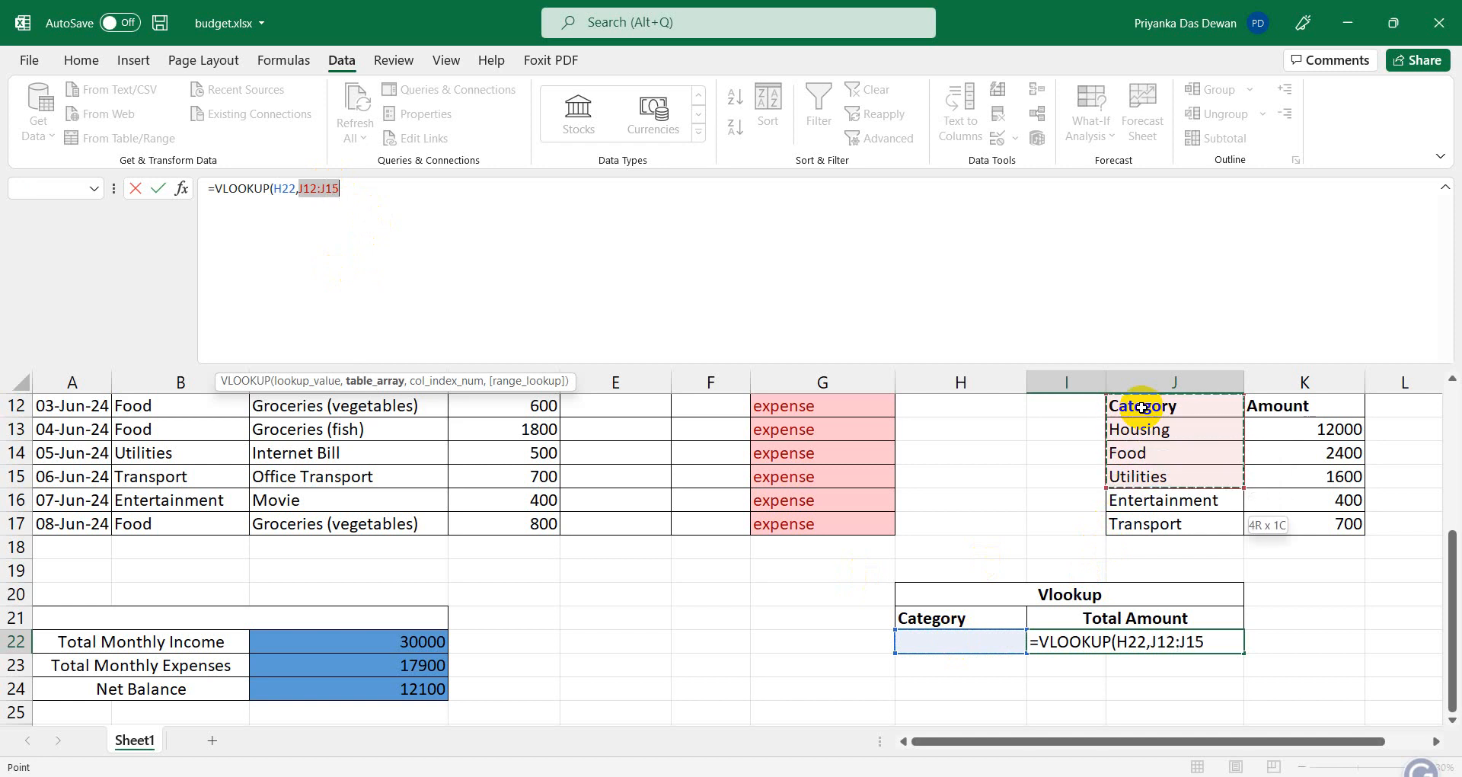
key(shift+Right)
key(shift+Right)
key(shift+Left)
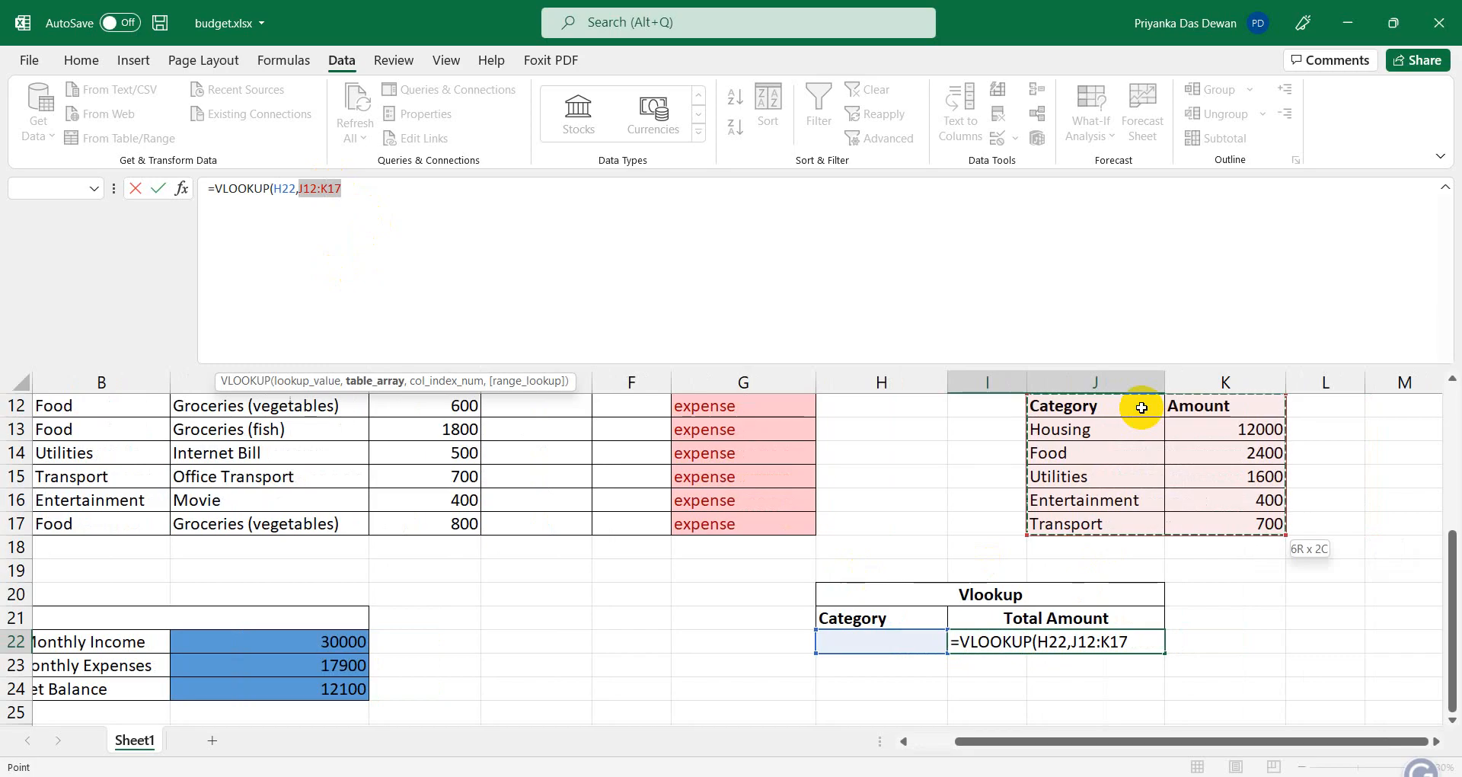
key(F4)
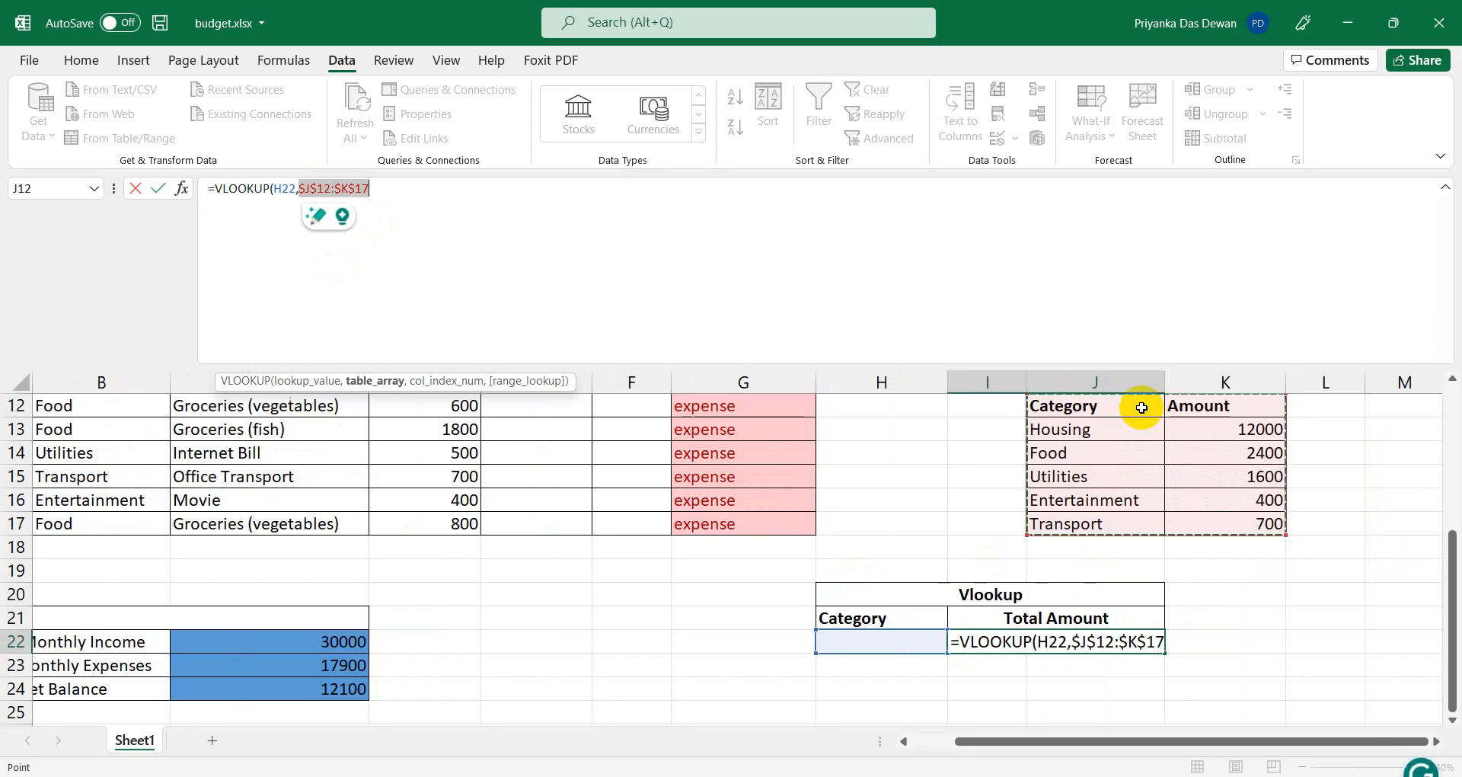
Complete the VLOOKUP formula in I22 with column index 2 and range lookup 0.
click(449, 196)
text(,)
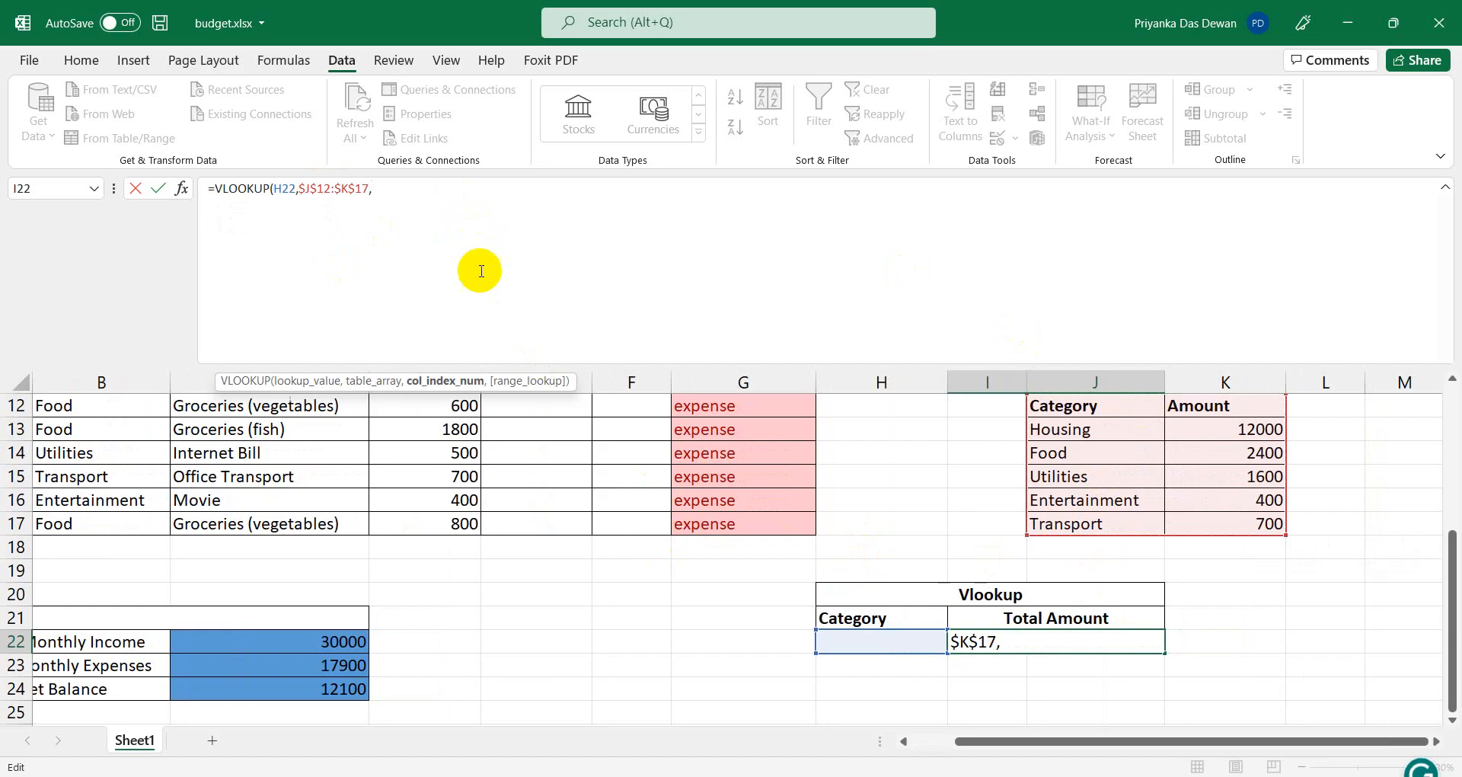
text(2,)
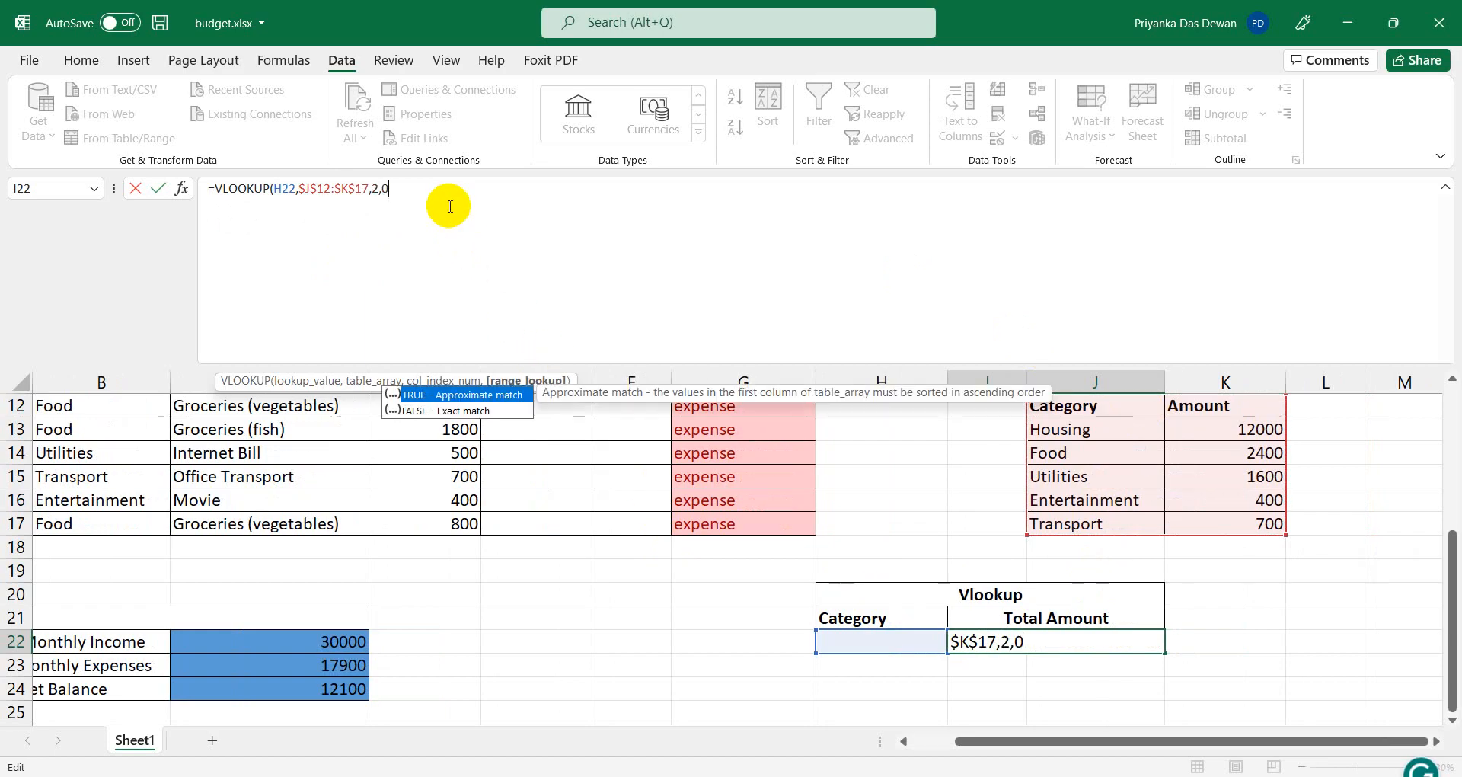
text(0)
key(Return)
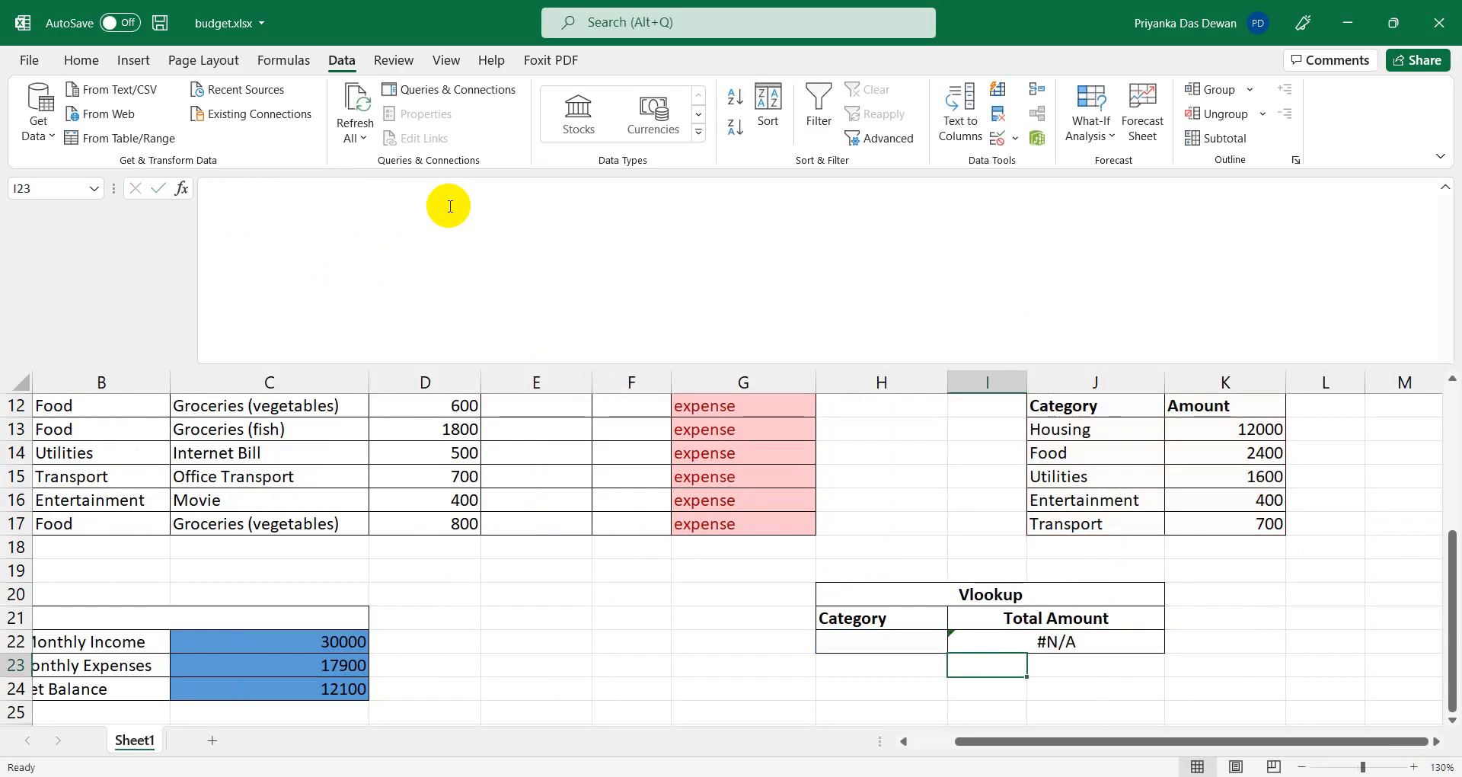
Choose Housing in the Category dropdown in H22 and compare the returned total with the helper table.
click(1054, 641)
scroll(1051, 637, down, 1)
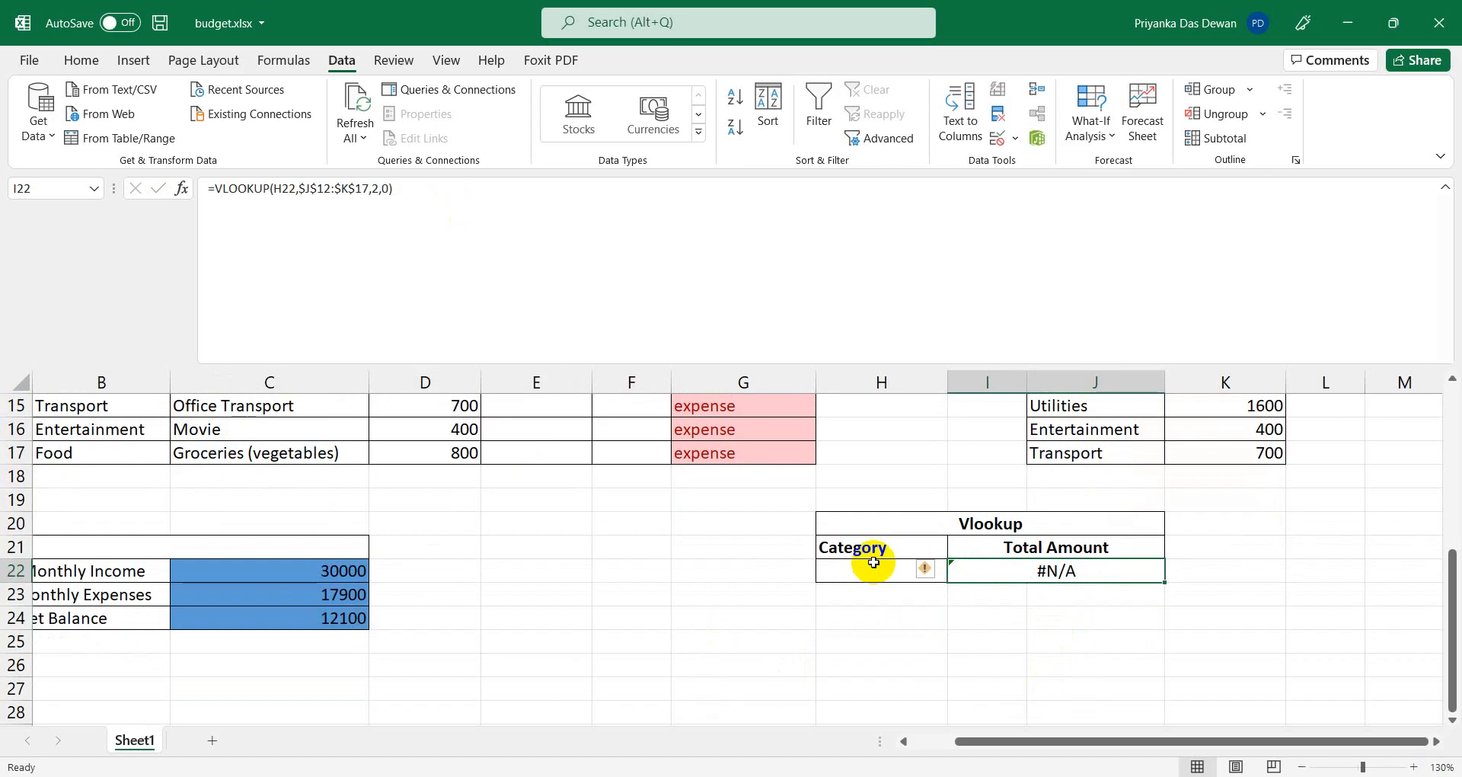
click(922, 574)
click(955, 573)
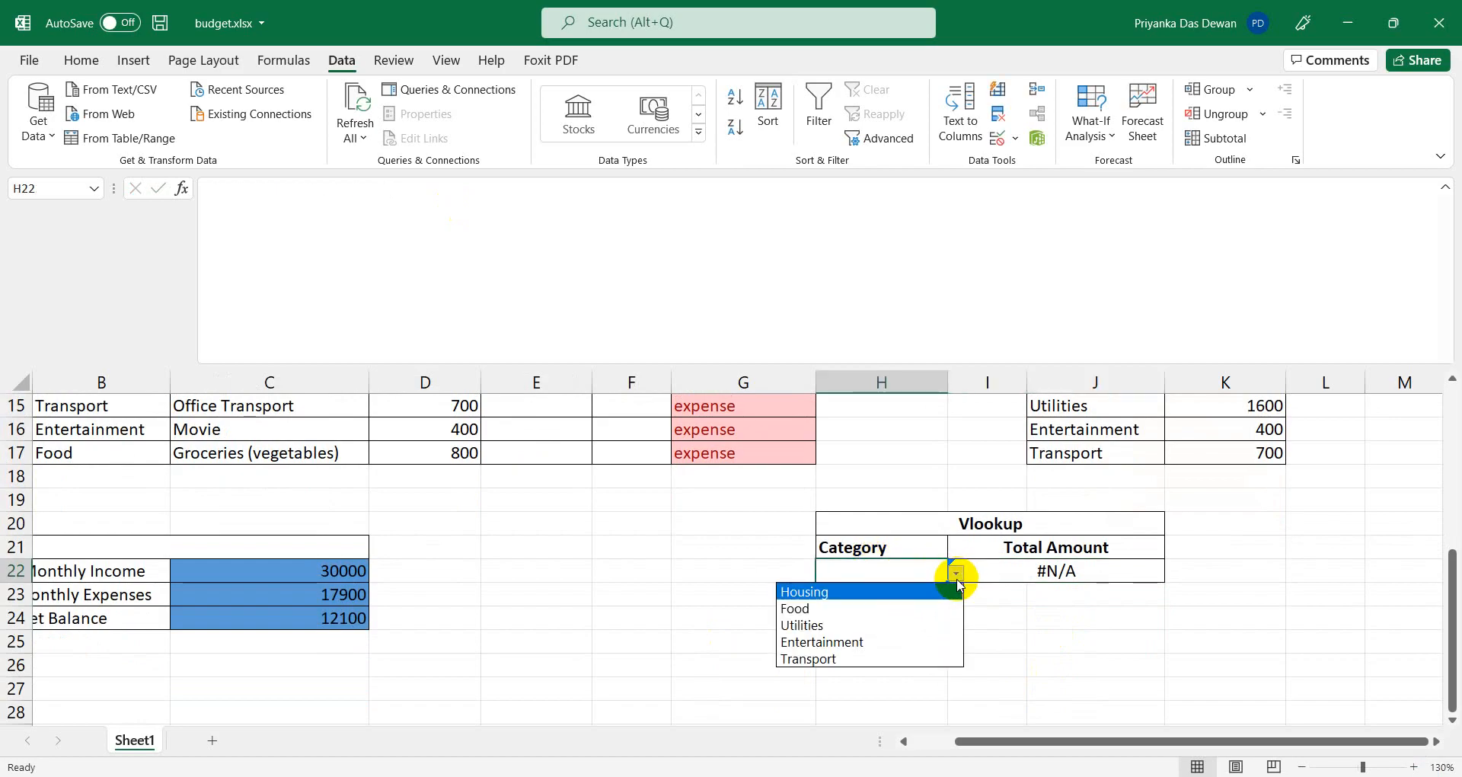
click(819, 589)
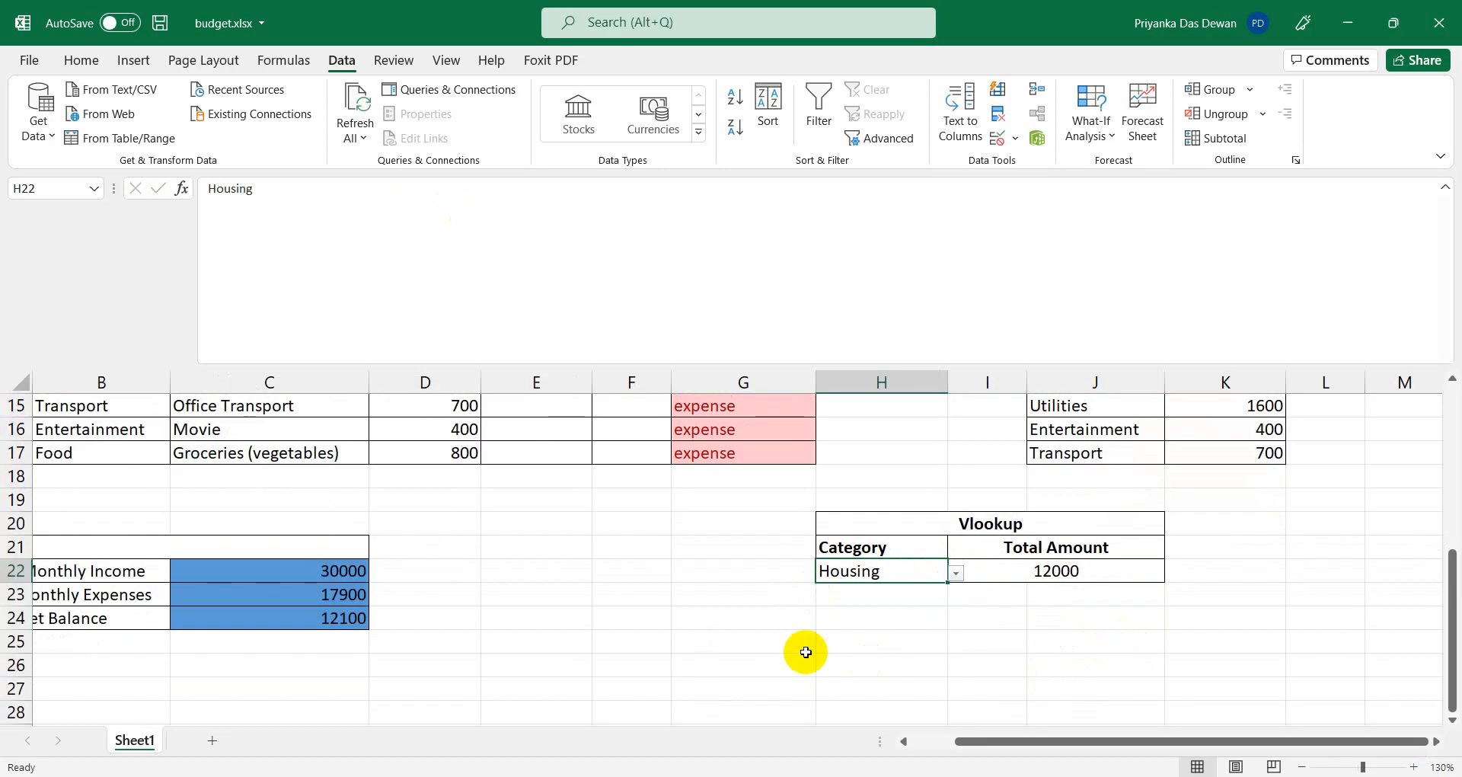
scroll(805, 652, up, 2)
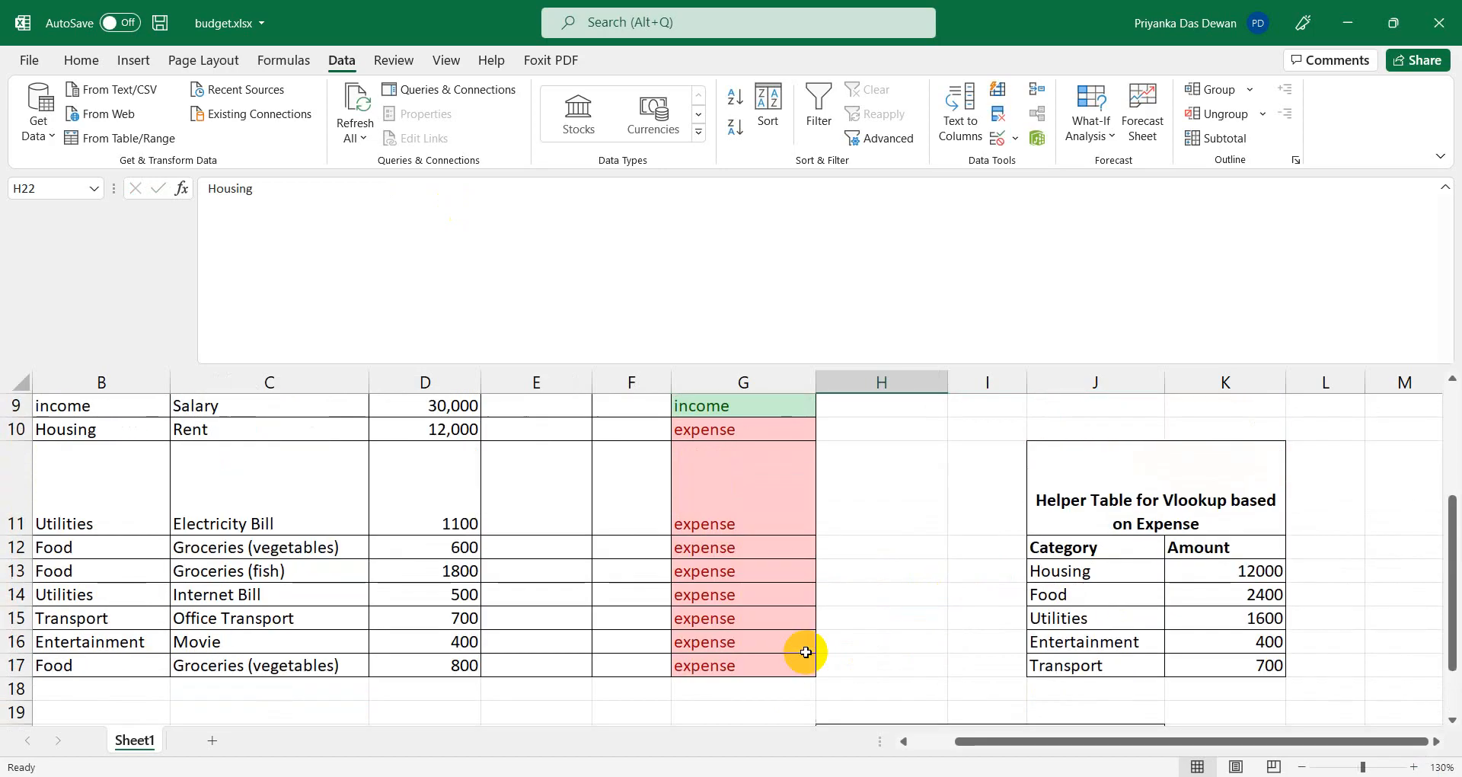
scroll(842, 555, down, 1)
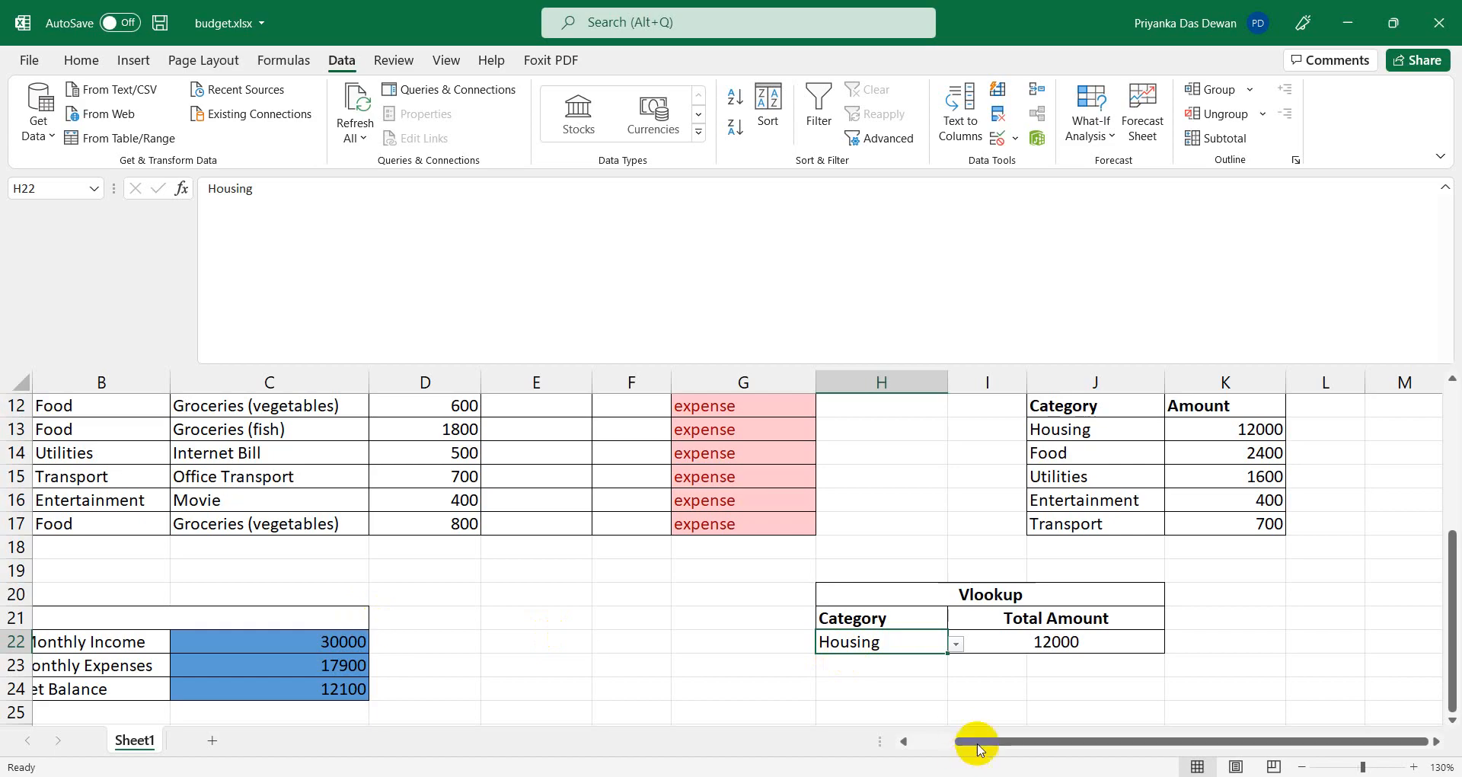
Switch to the job sheet PDF, review its remaining specification items, and return to the budget workbook.
drag(977, 746, 913, 743)
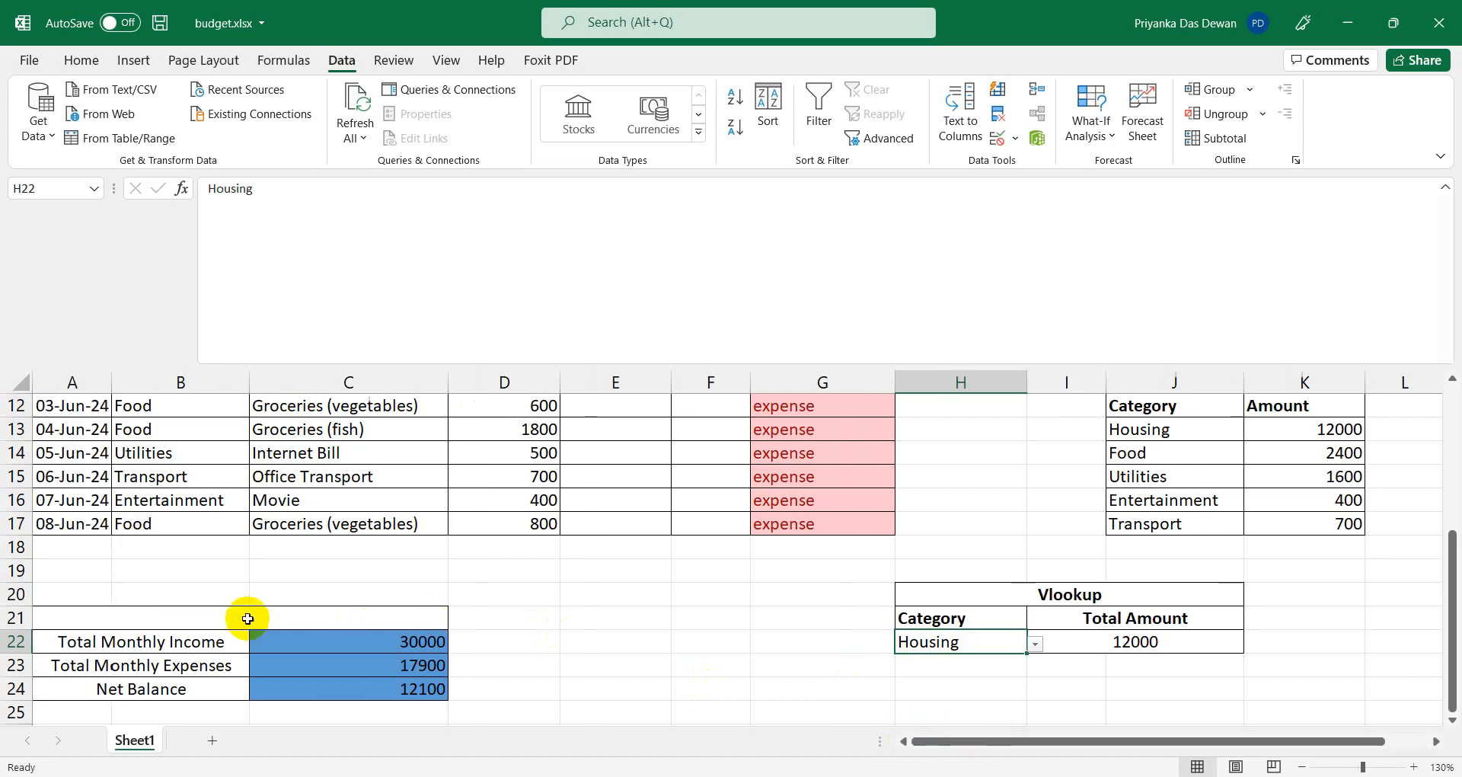
scroll(245, 615, down, 1)
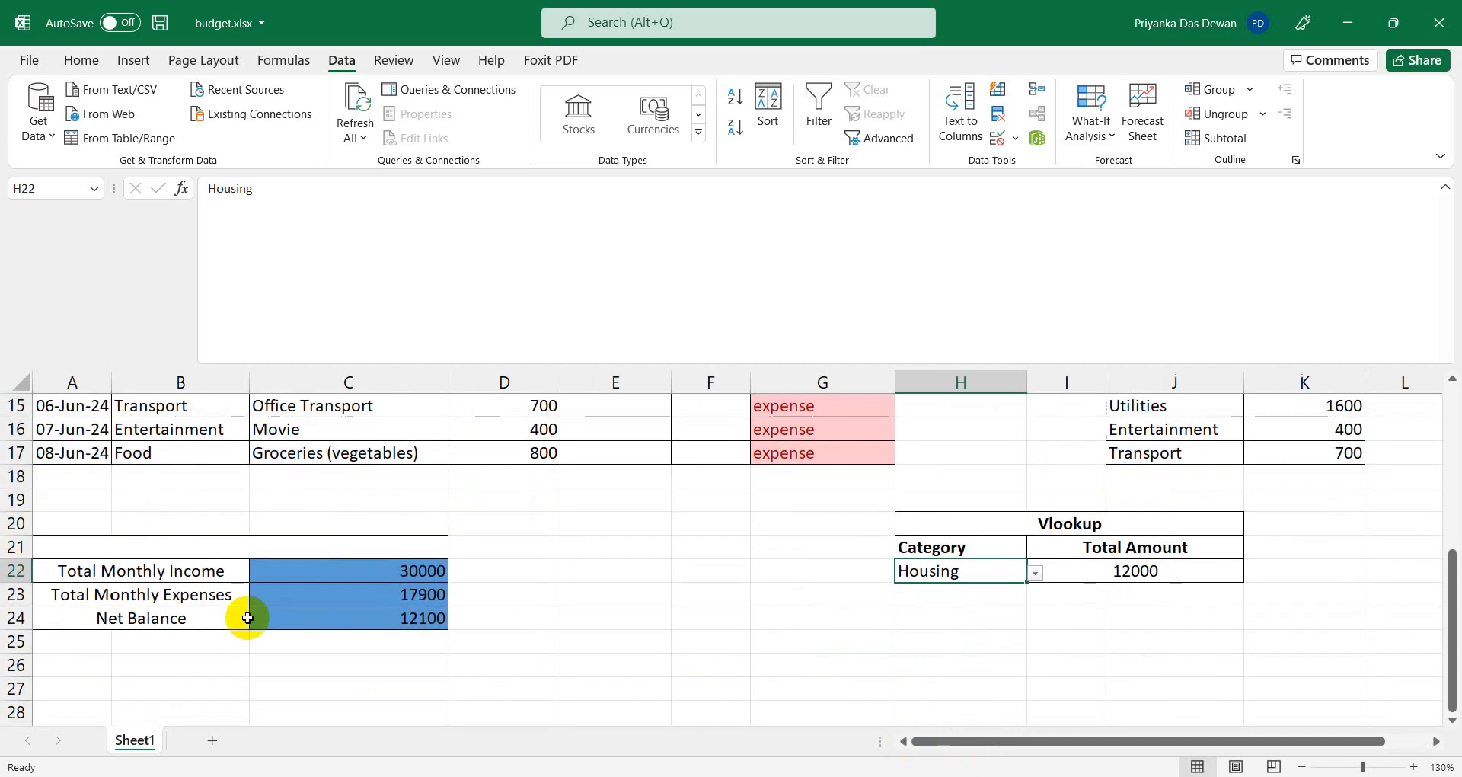
click(590, 775)
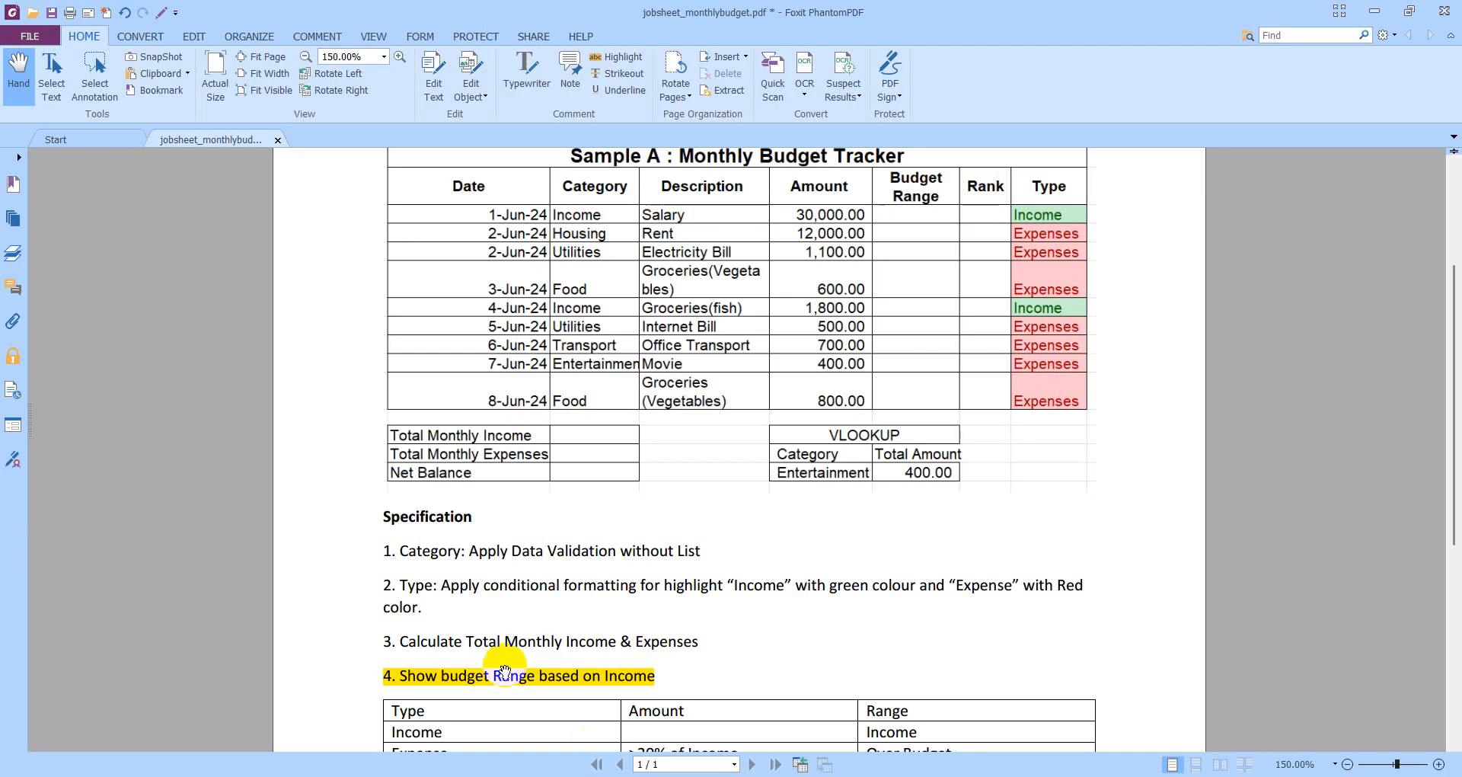
scroll(506, 664, down, 1)
scroll(507, 665, down, 4)
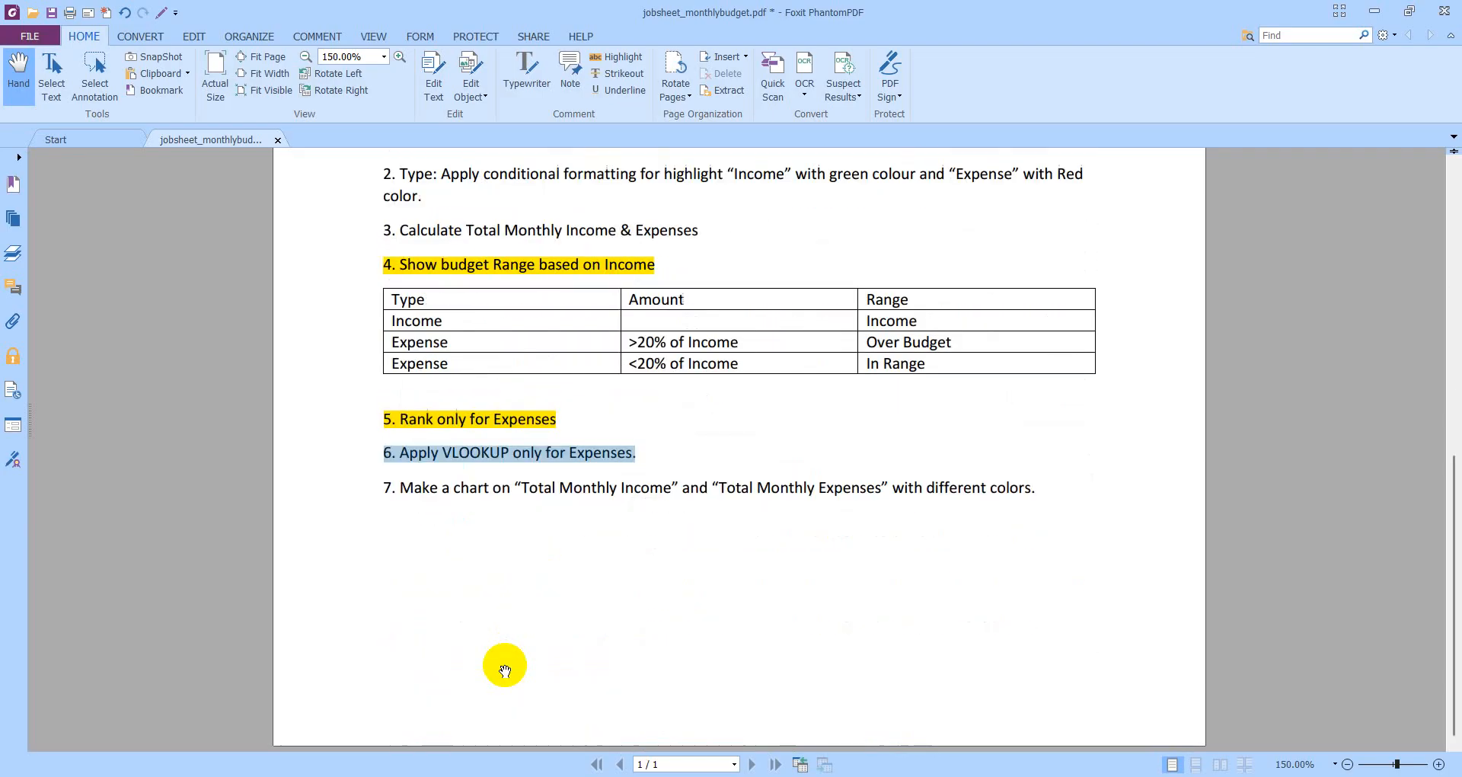
click(426, 511)
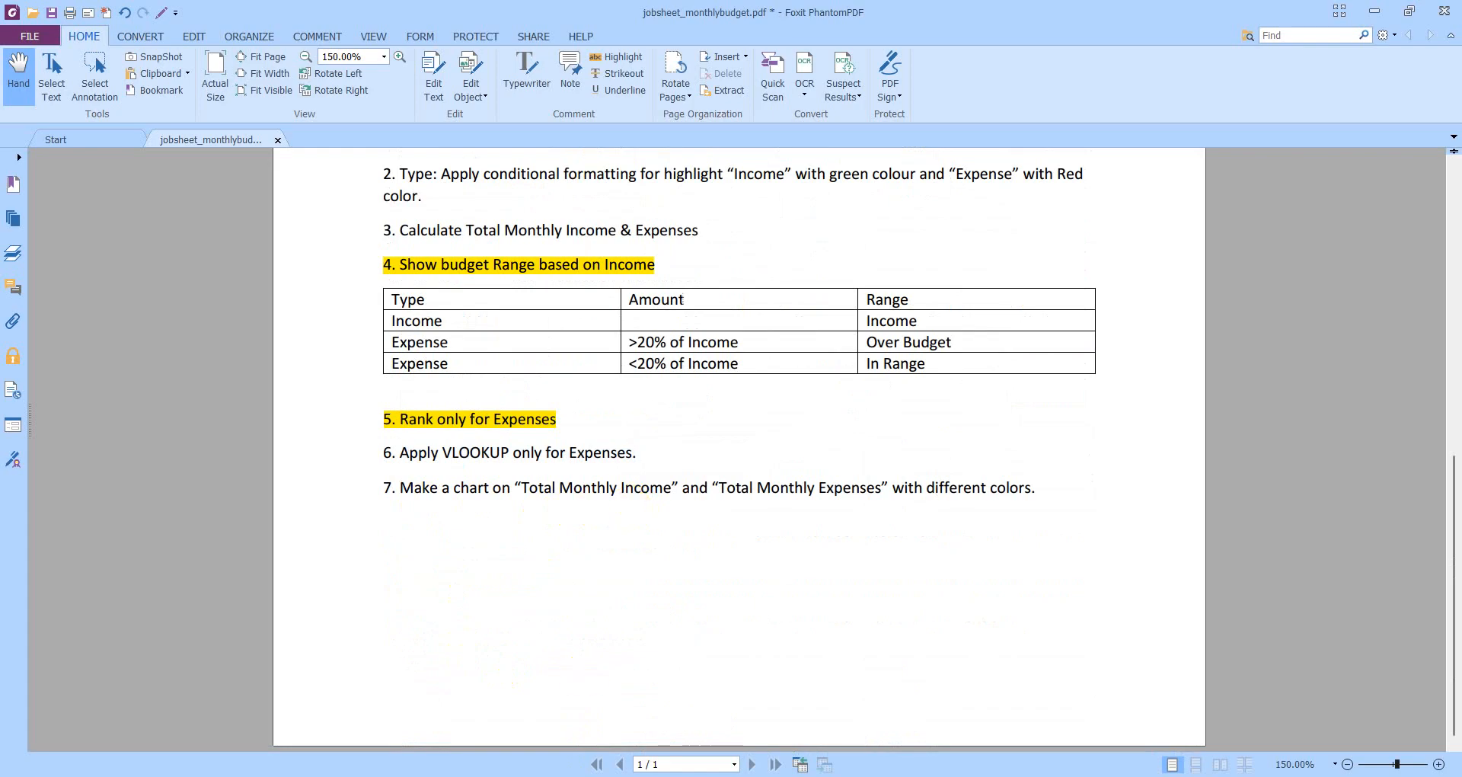
click(1373, 10)
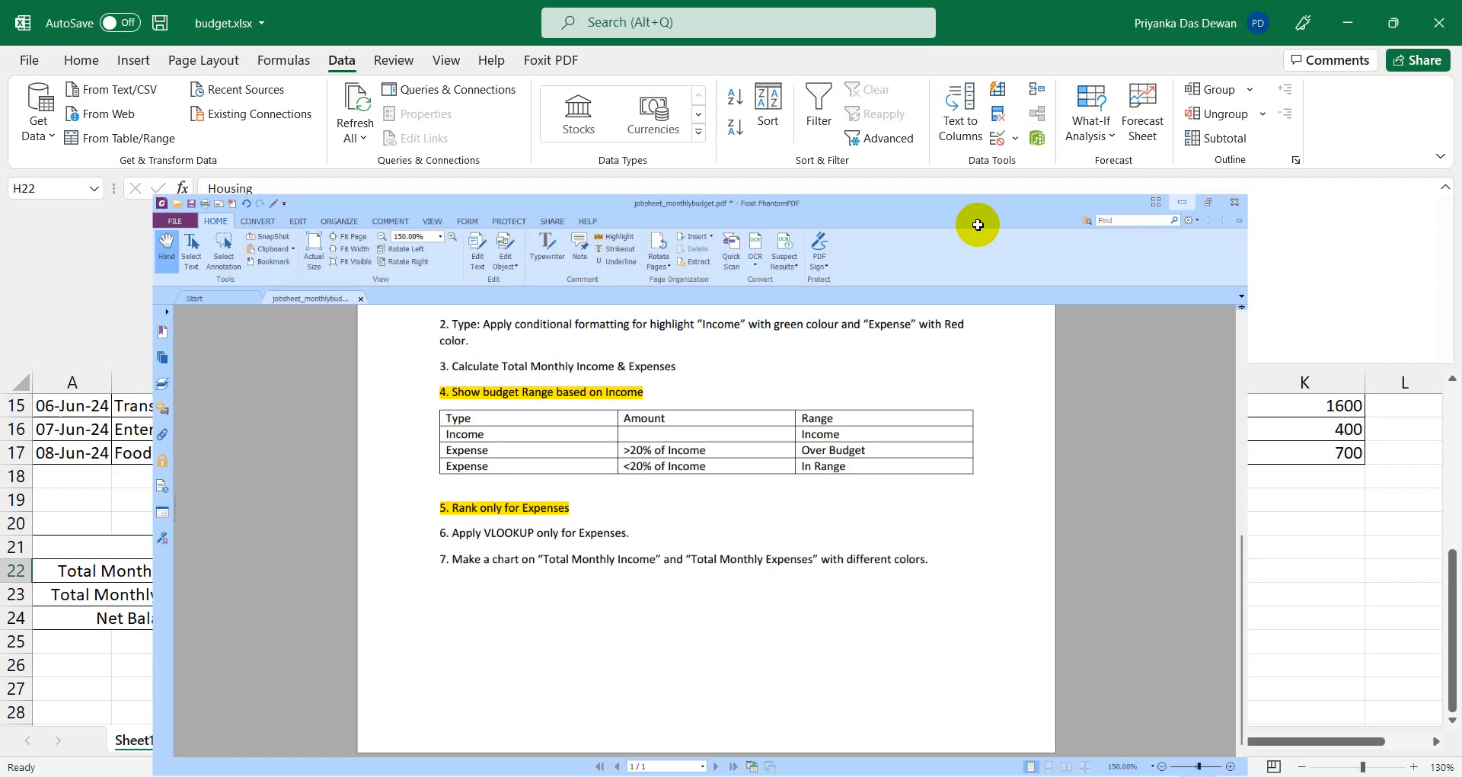
Select the Total Monthly Income and Total Monthly Expenses labels with their amounts, A22:C23, as chart data.
click(145, 571)
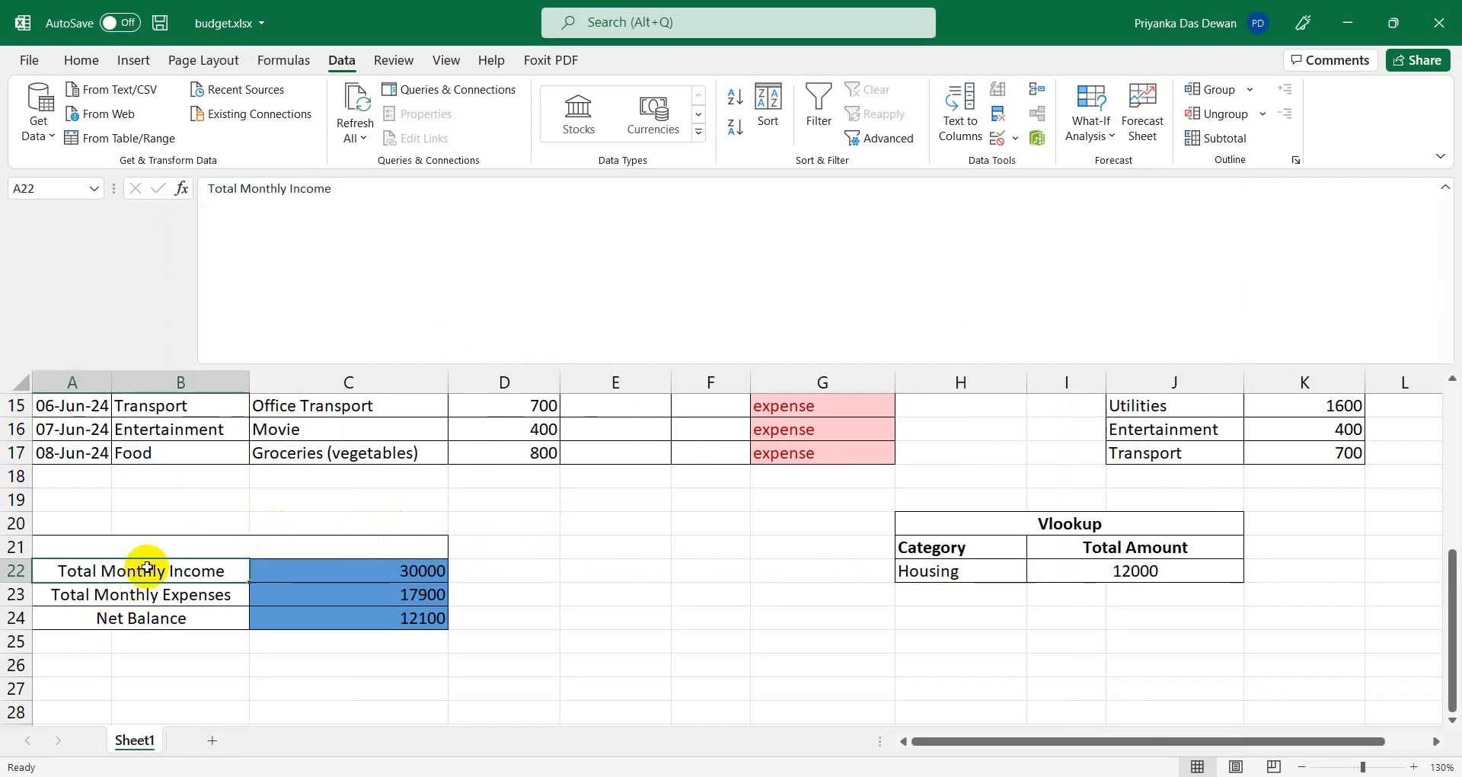
key(shift+Down)
key(shift+Right)
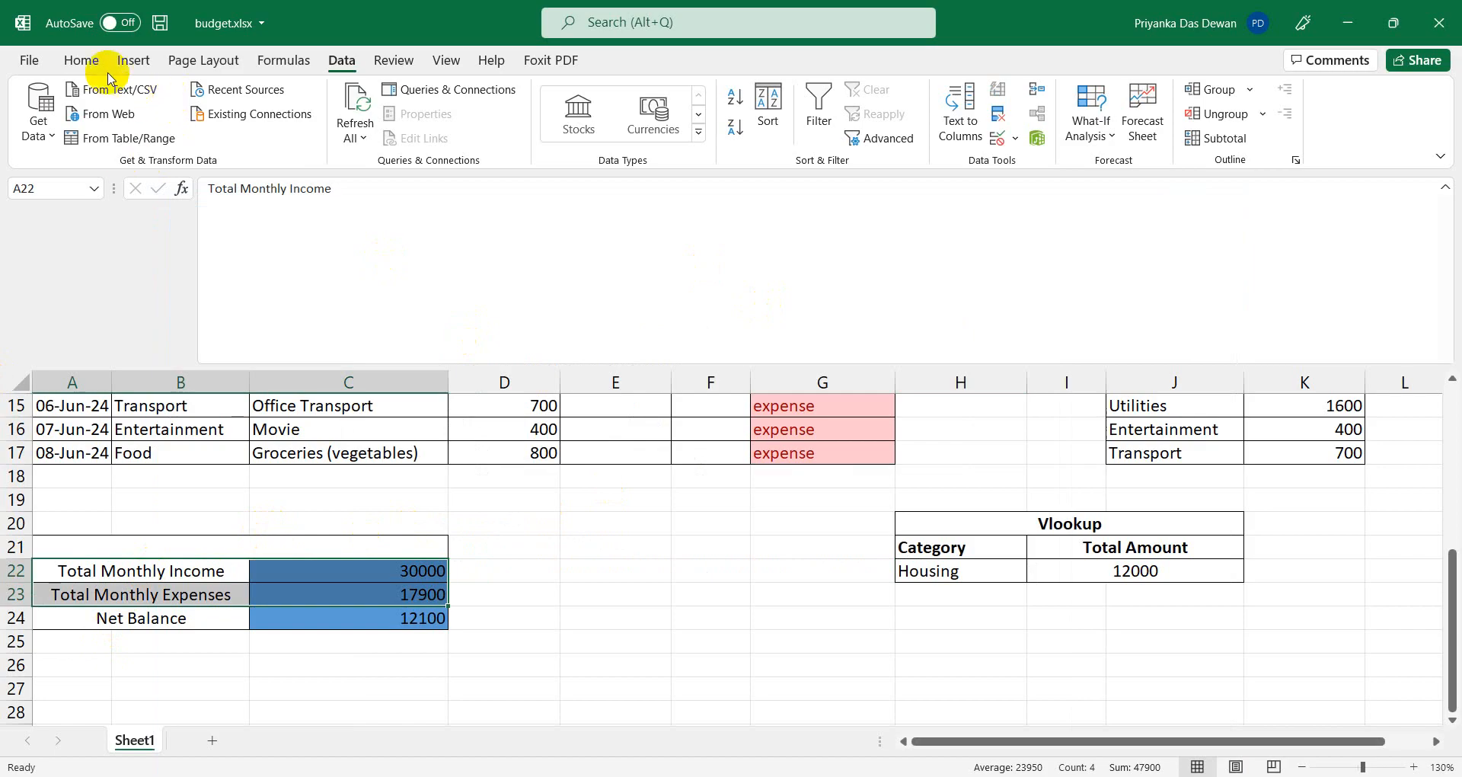
Try a 2-D stacked column chart of the selected income and expense totals and undo it.
click(132, 60)
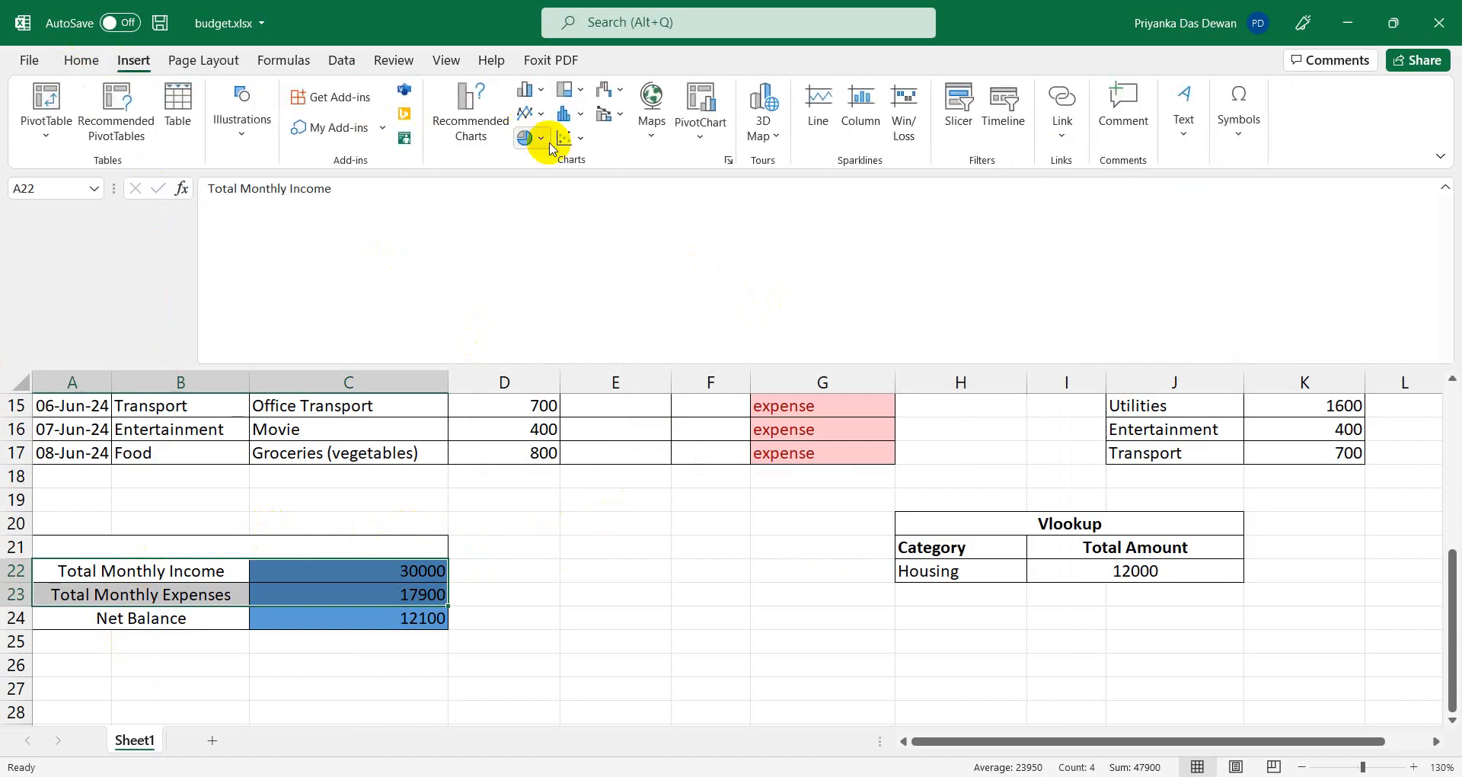
click(533, 93)
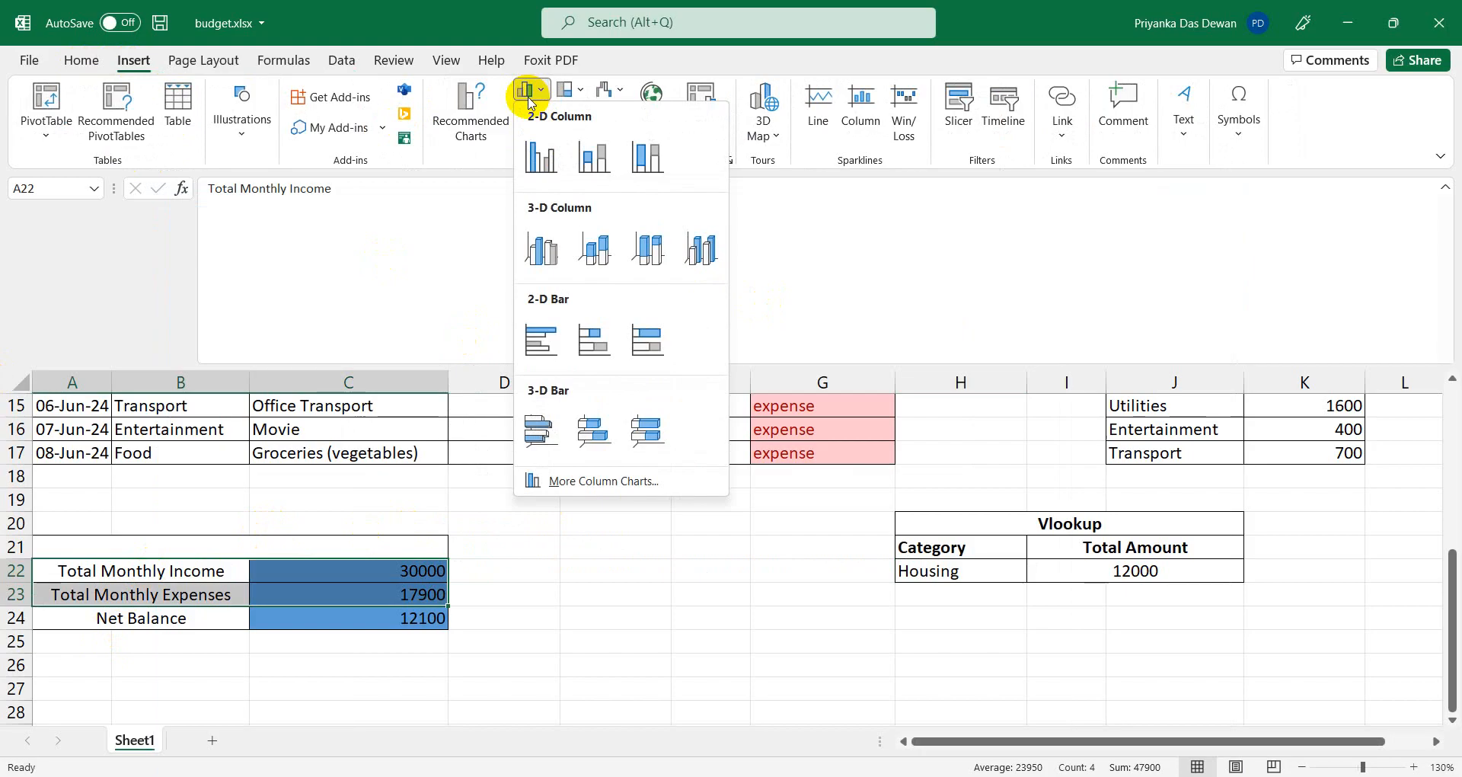
click(590, 156)
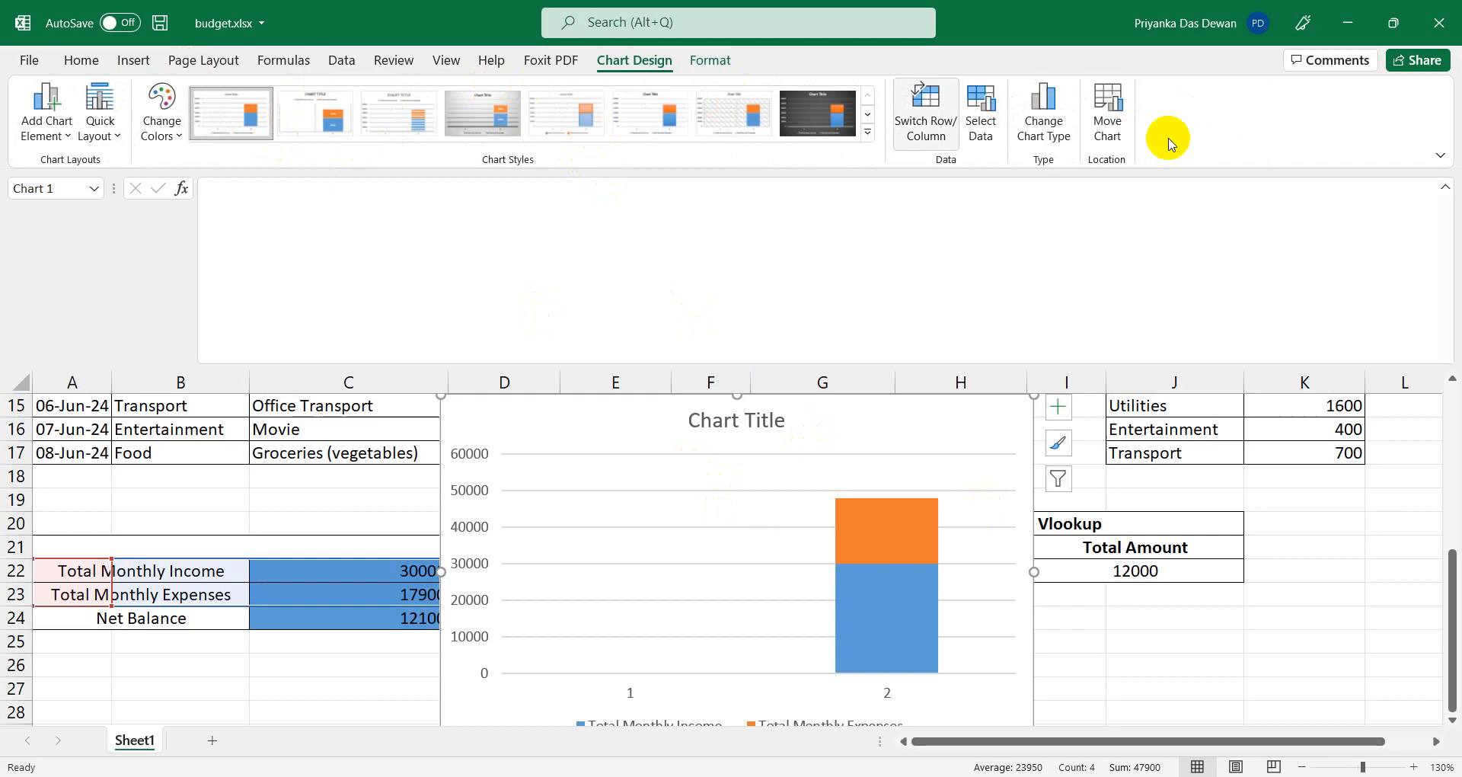
key(ctrl+z)
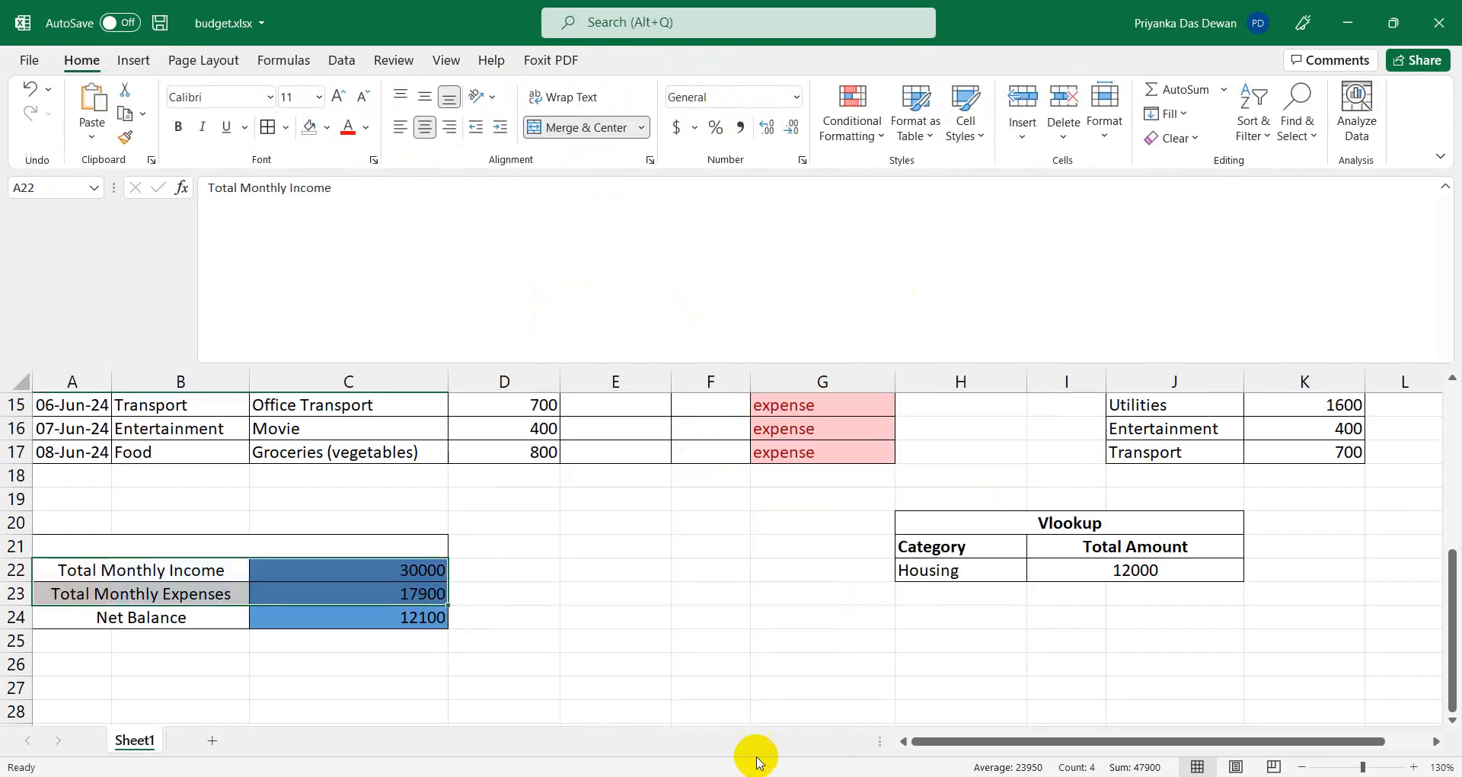
Insert a 2-D clustered column chart of Total Monthly Income and Total Monthly Expenses.
click(133, 60)
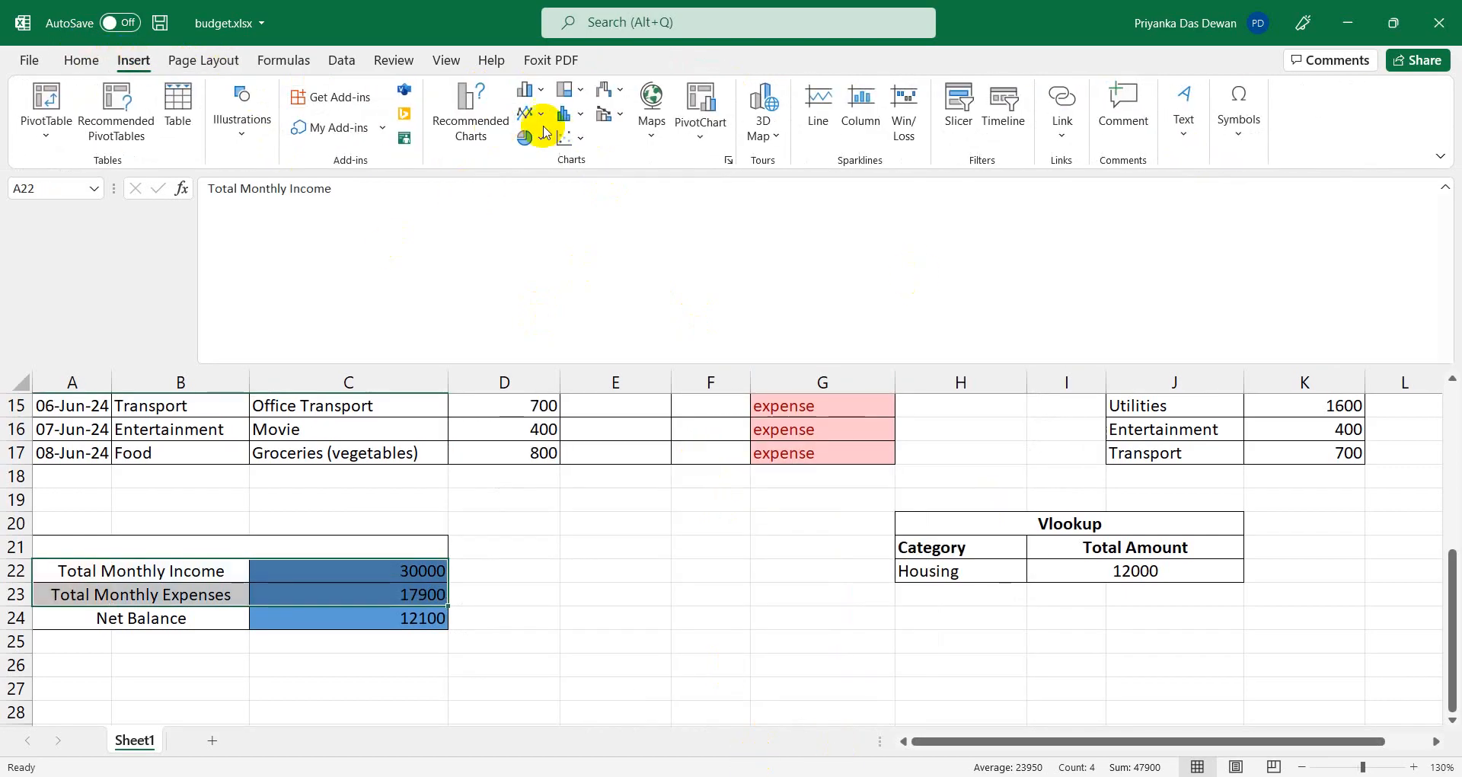
click(531, 89)
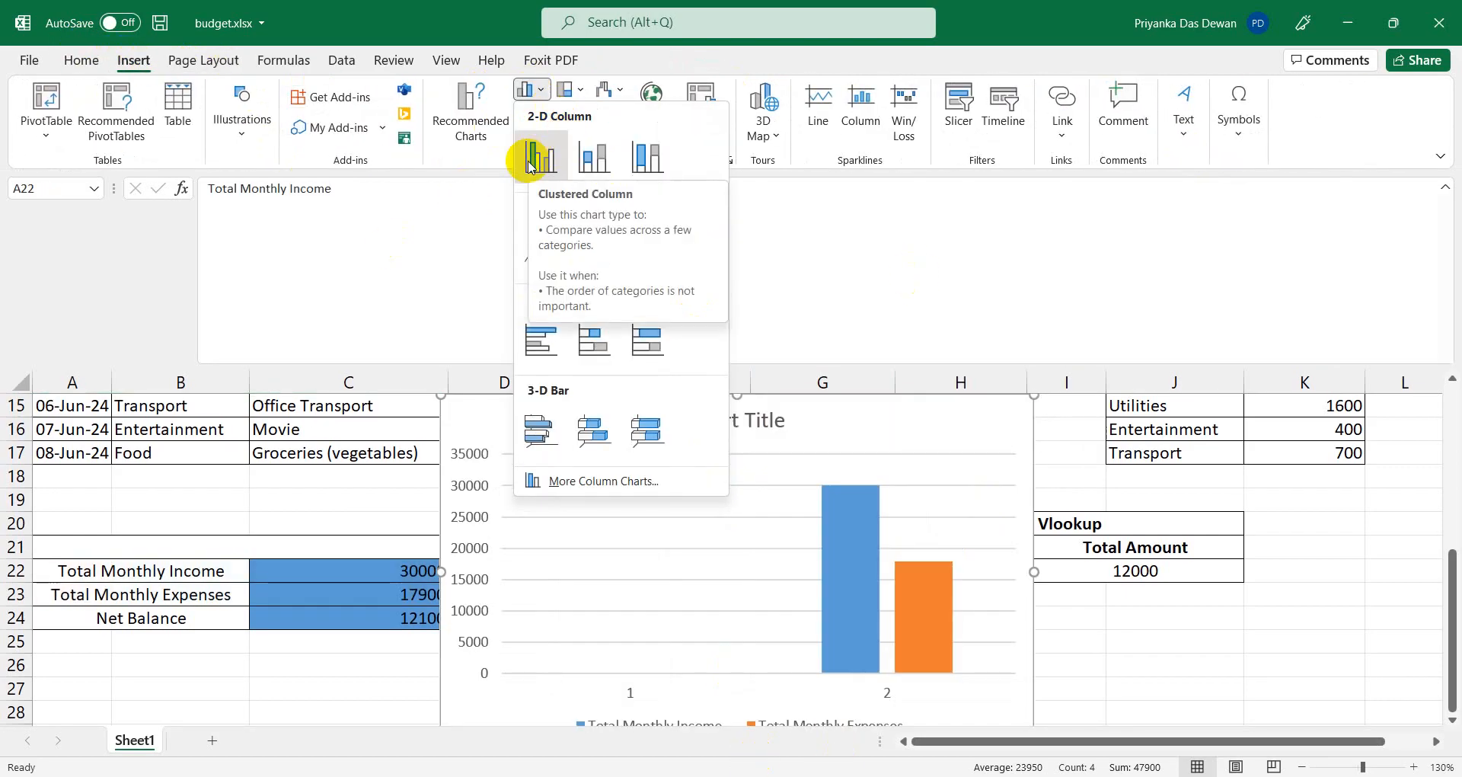
click(530, 166)
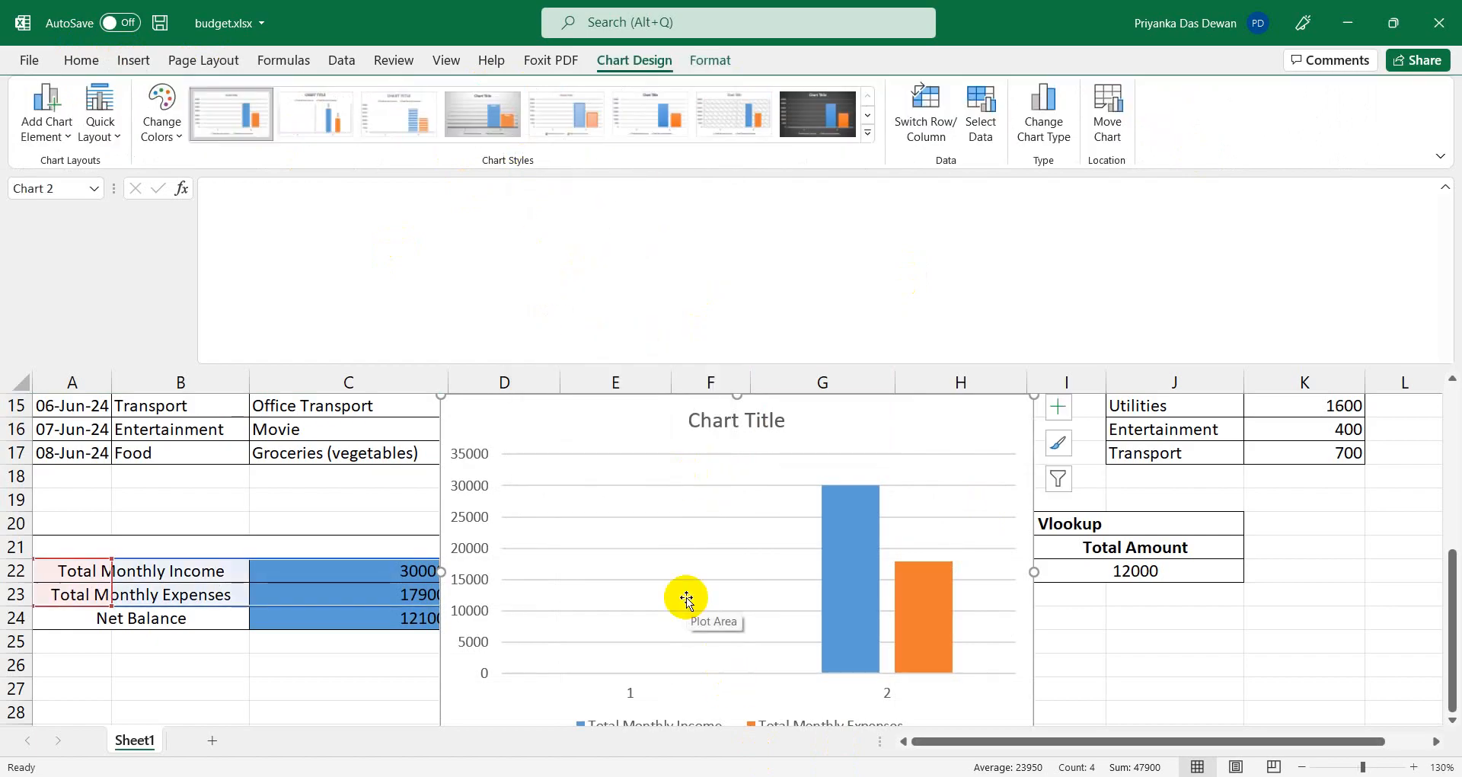
Fill the Total Monthly Expenses column in the chart with solid dark green and close the formatting pane.
scroll(686, 598, down, 1)
mouse_move(865, 568)
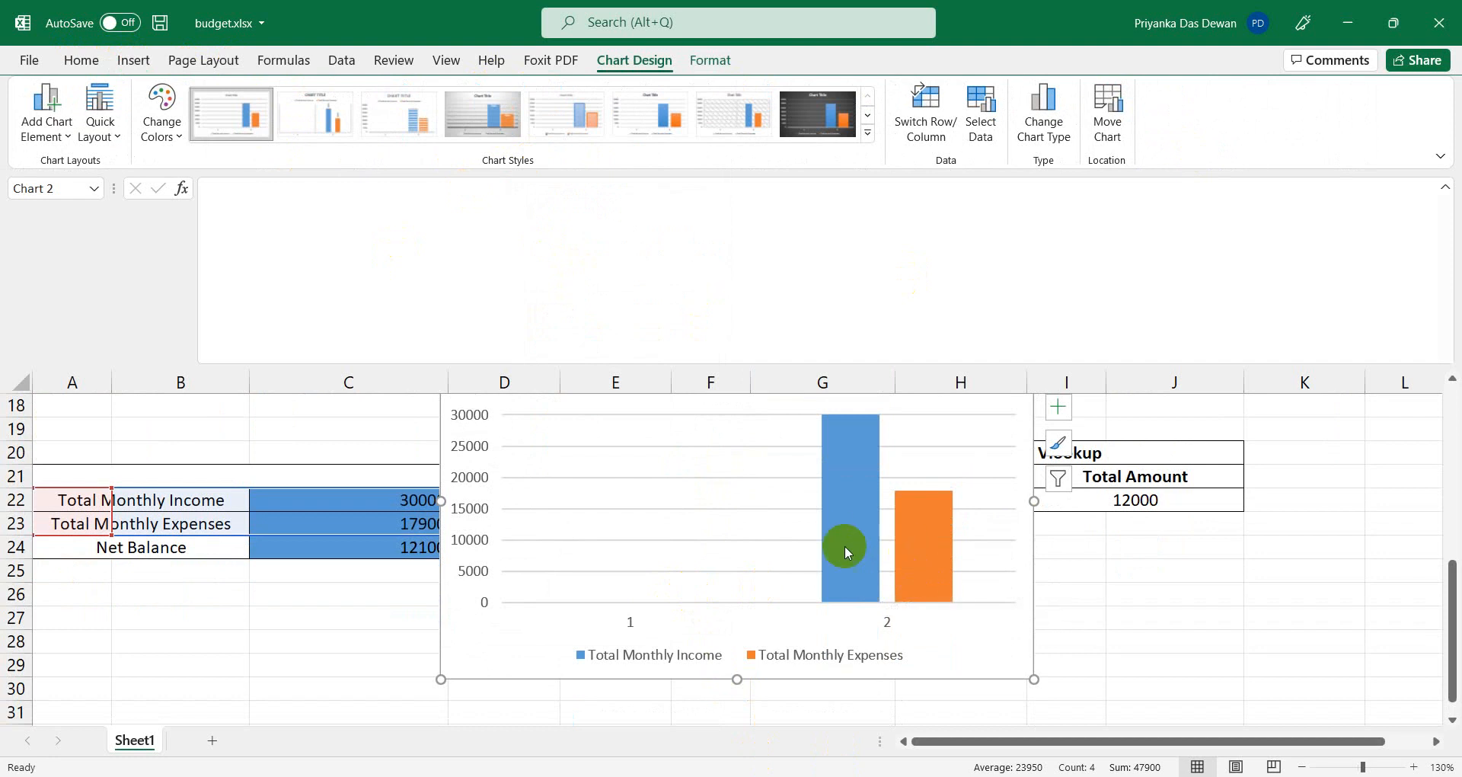
click(918, 547)
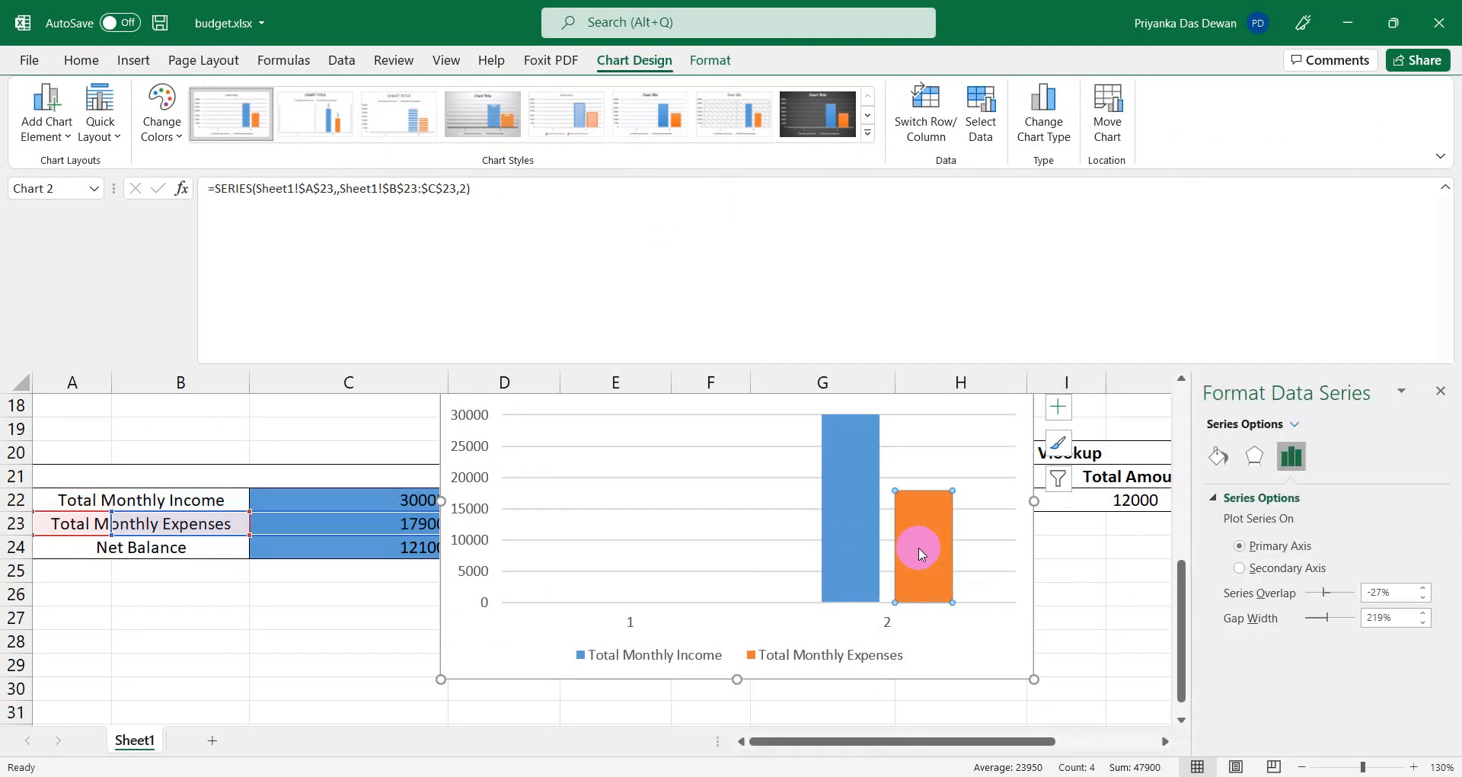
scroll(919, 547, up, 3)
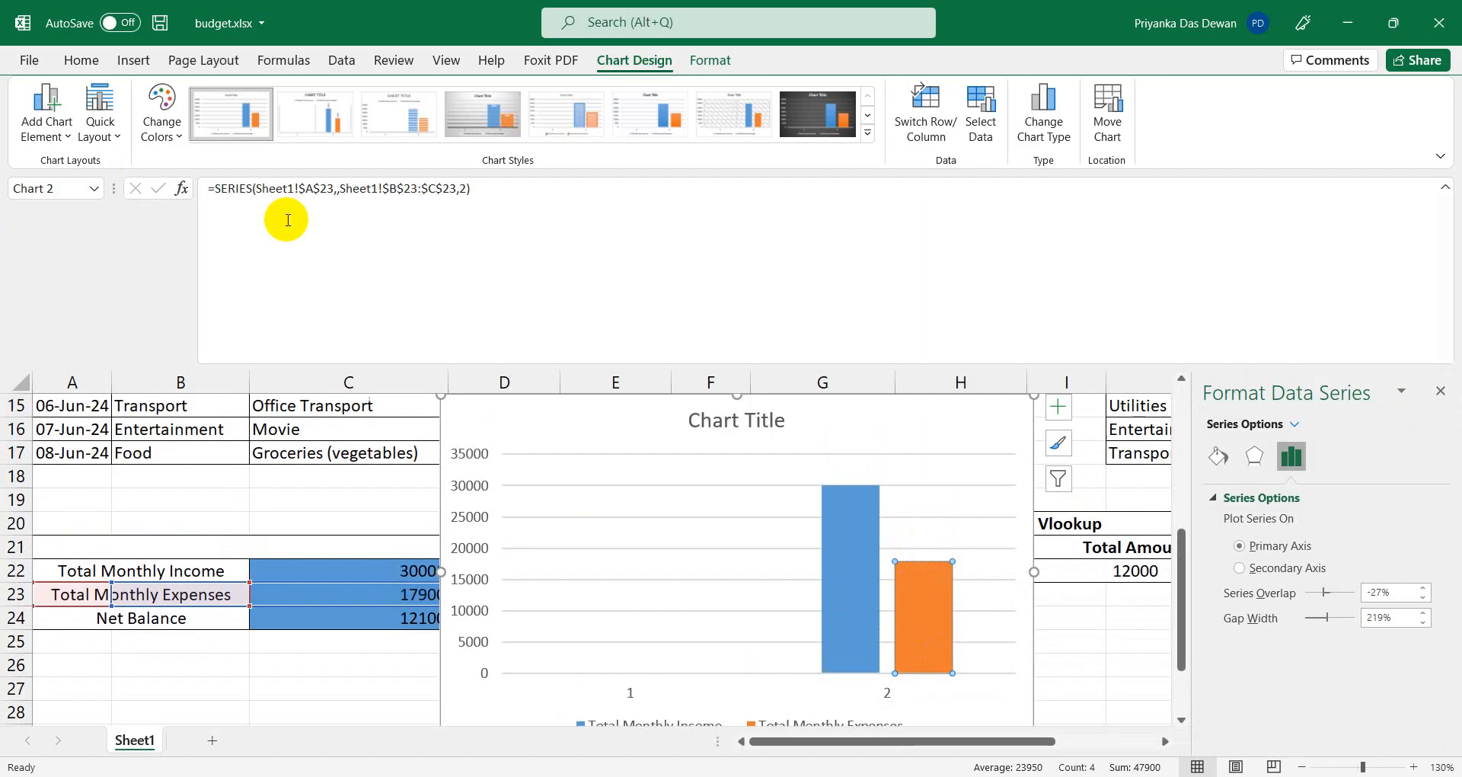
click(1214, 460)
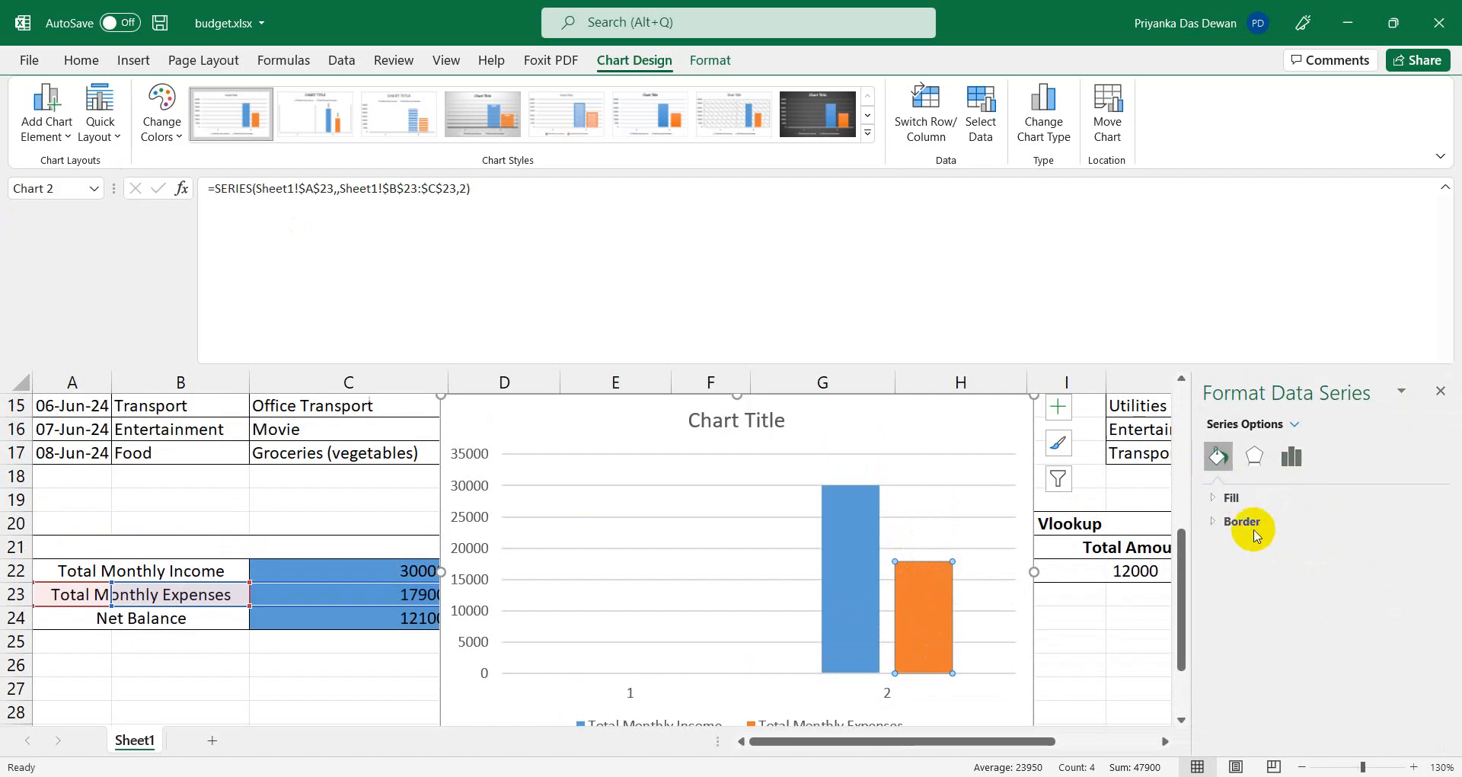
click(1232, 497)
click(1419, 705)
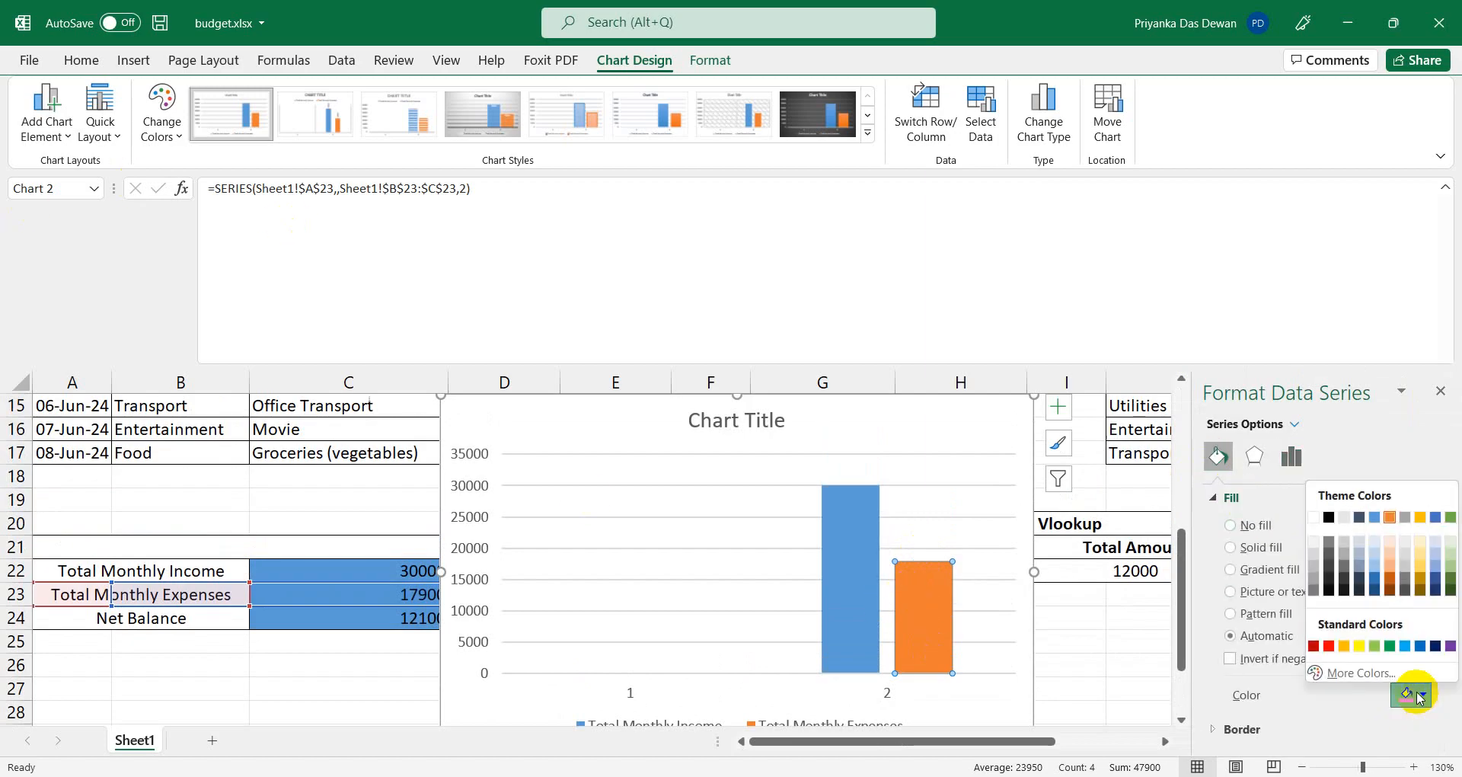
click(1451, 595)
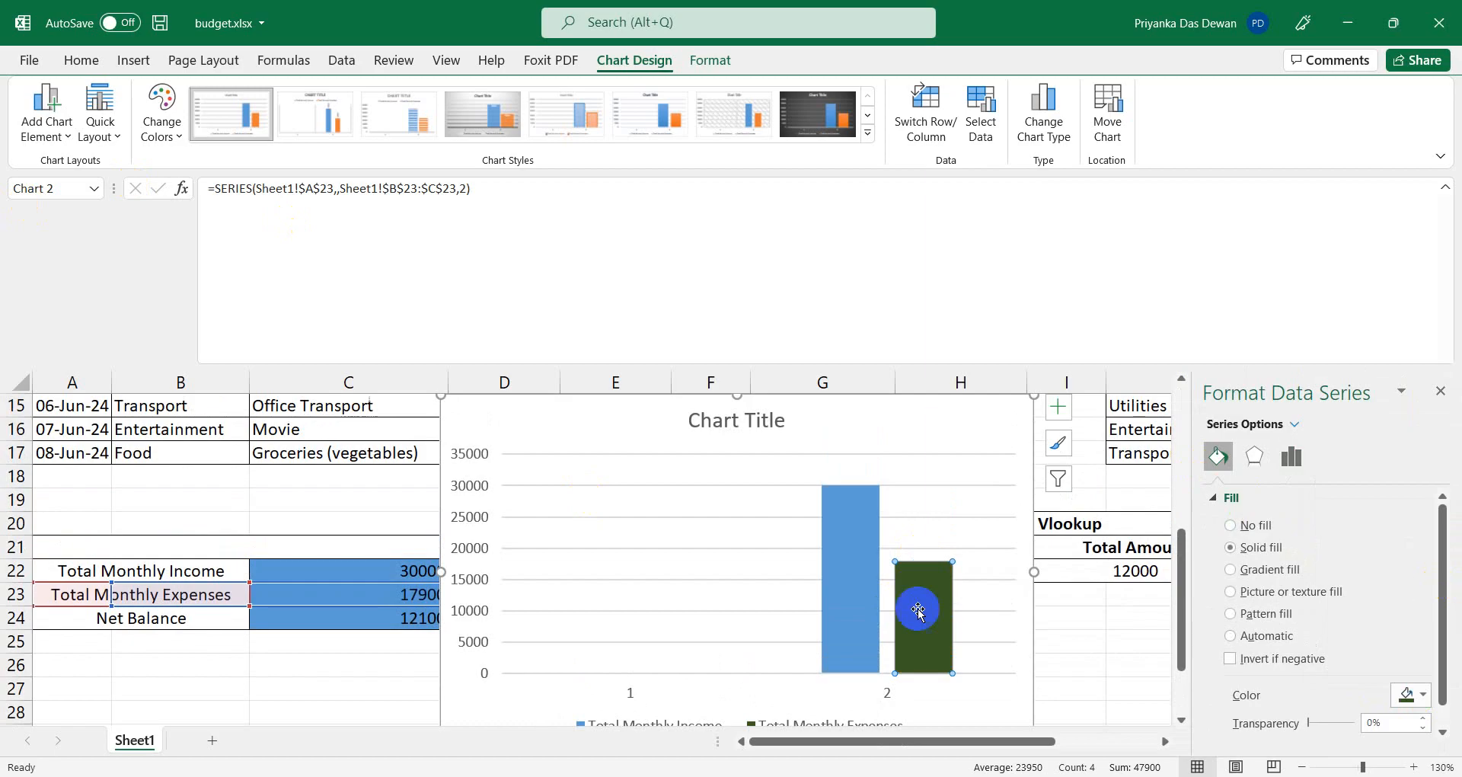
click(333, 711)
click(743, 447)
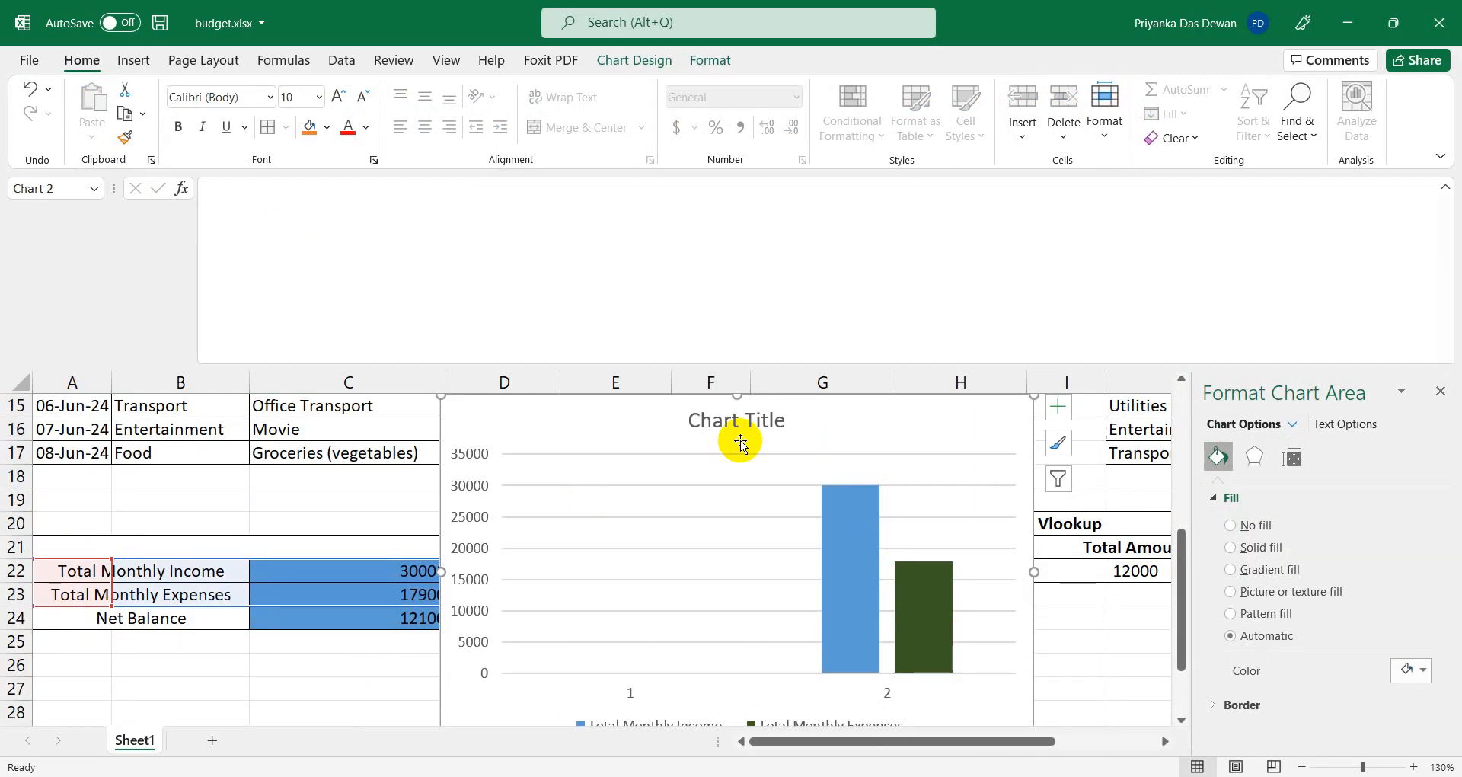
click(1440, 390)
Duplicate the income and expenses column chart twice and place the last copy over columns A to E, starting at row 11.
scroll(822, 533, up, 2)
scroll(823, 533, down, 3)
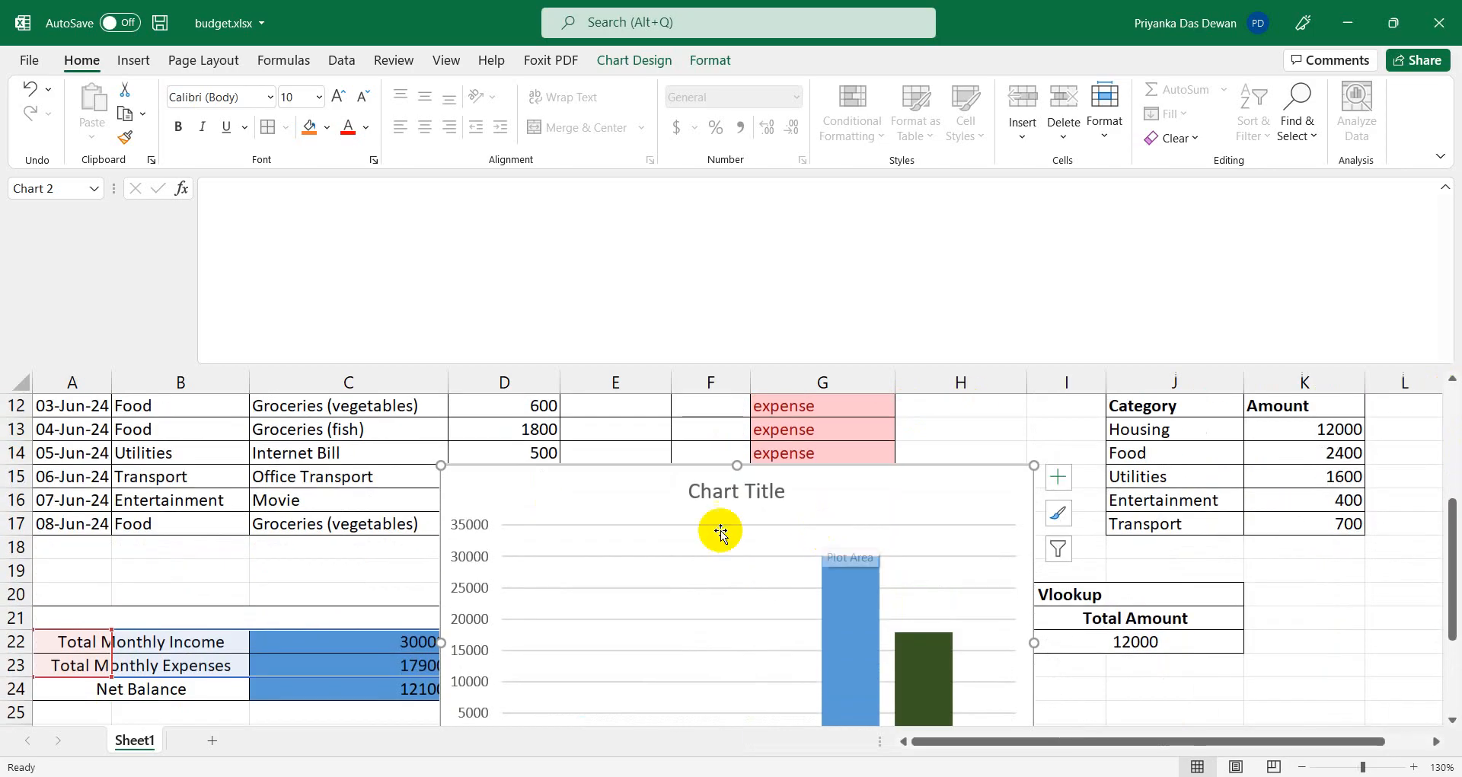
mouse_move(442, 680)
mouse_down()
mouse_move(607, 595)
mouse_move(444, 681)
mouse_move(577, 610)
mouse_up()
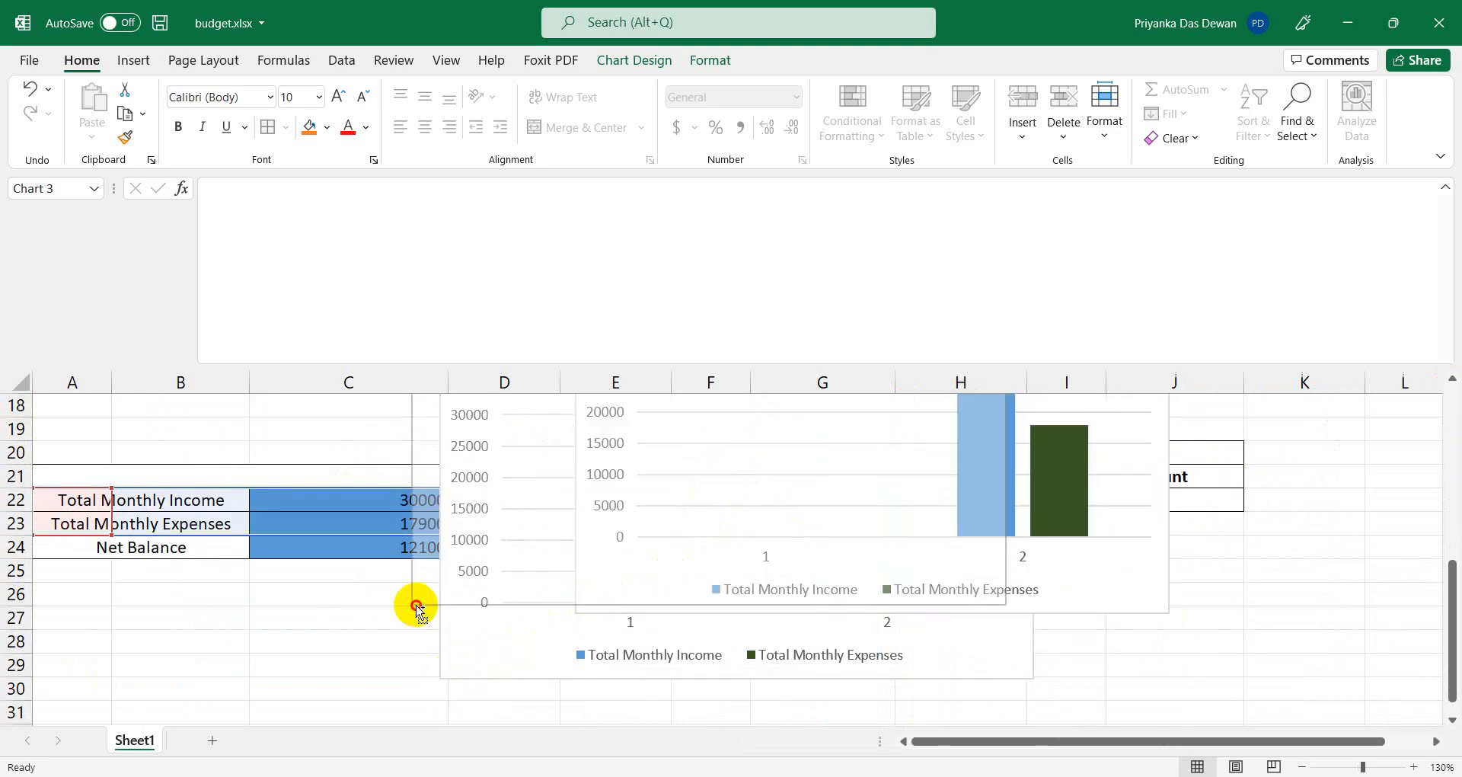
drag(614, 542, 607, 531)
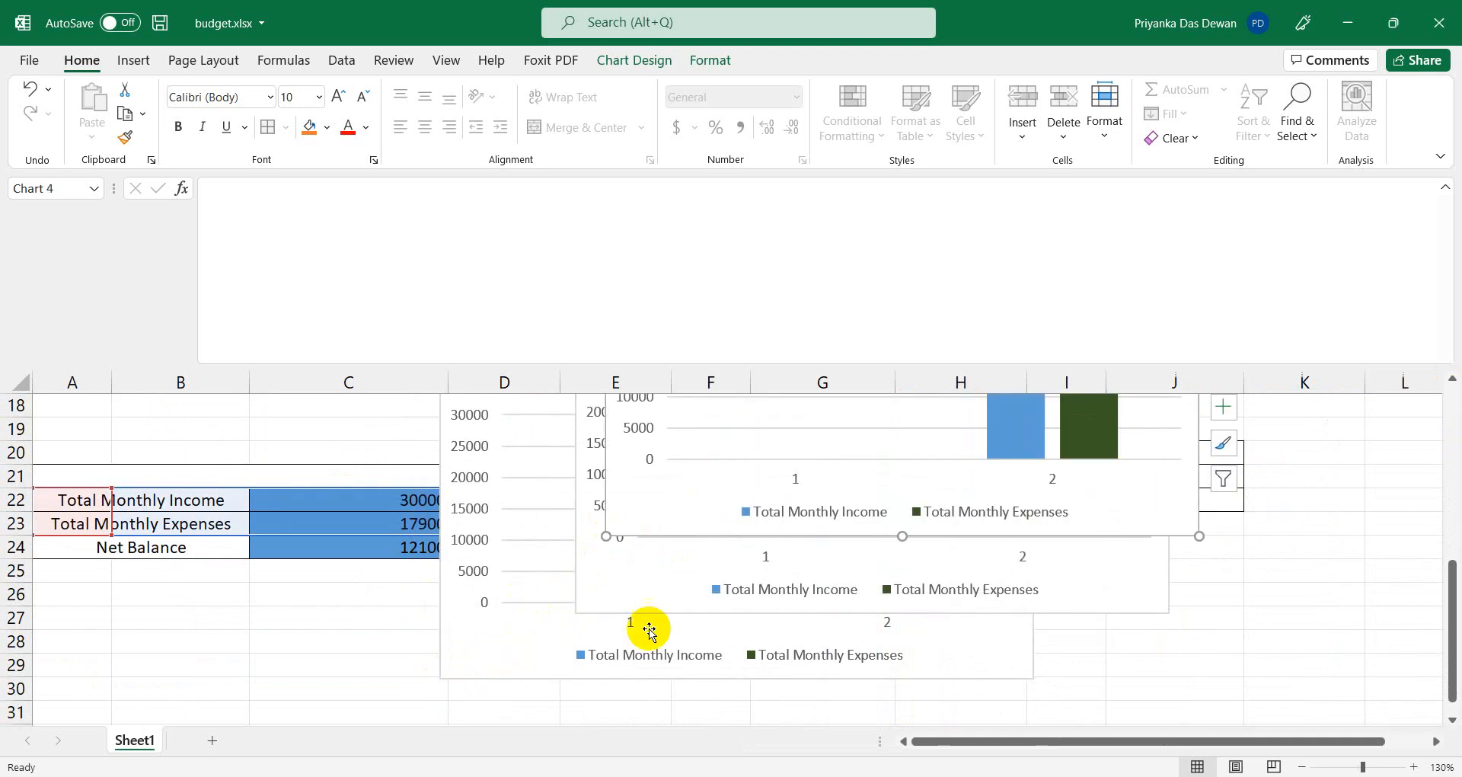
click(1146, 683)
scroll(1146, 684, up, 3)
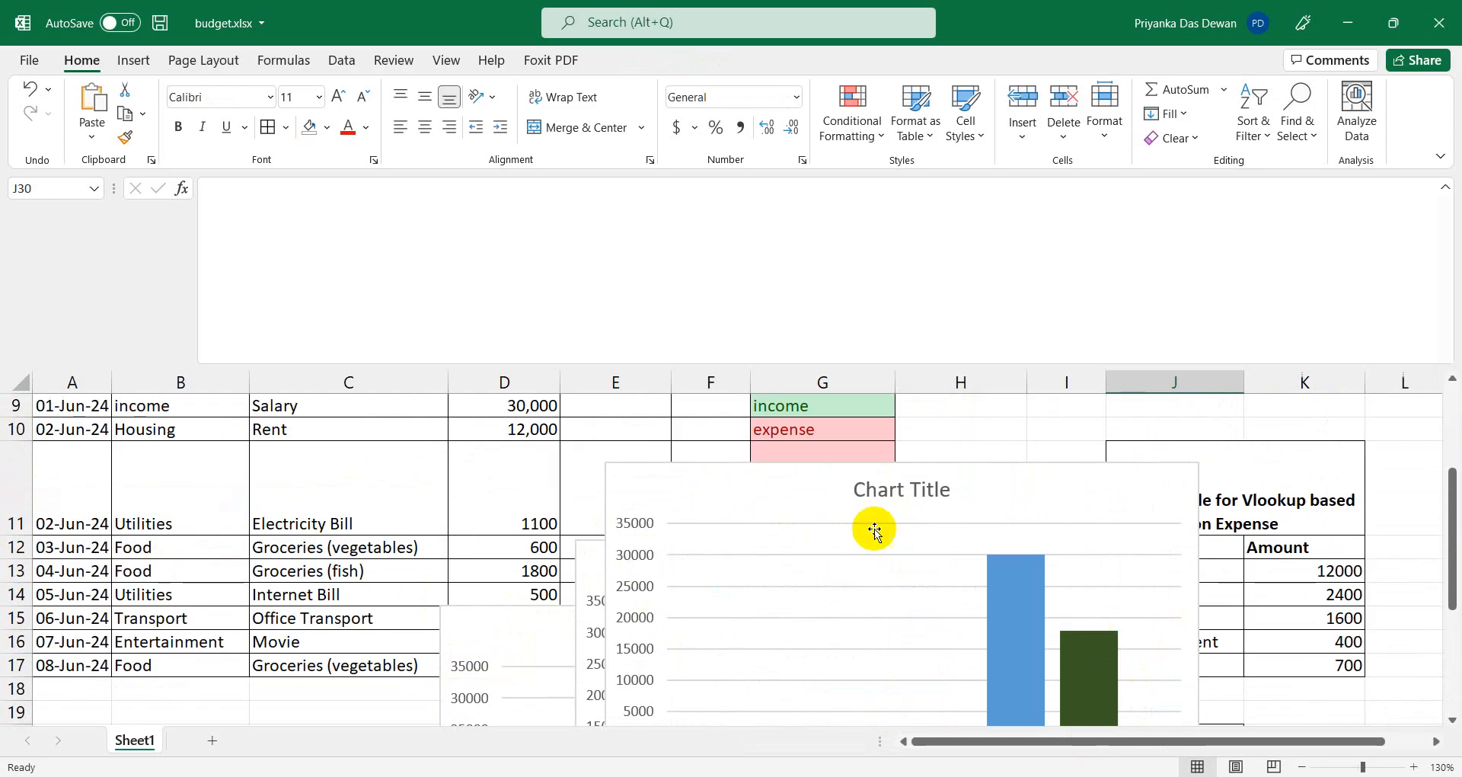
click(1069, 475)
drag(1068, 475, 470, 473)
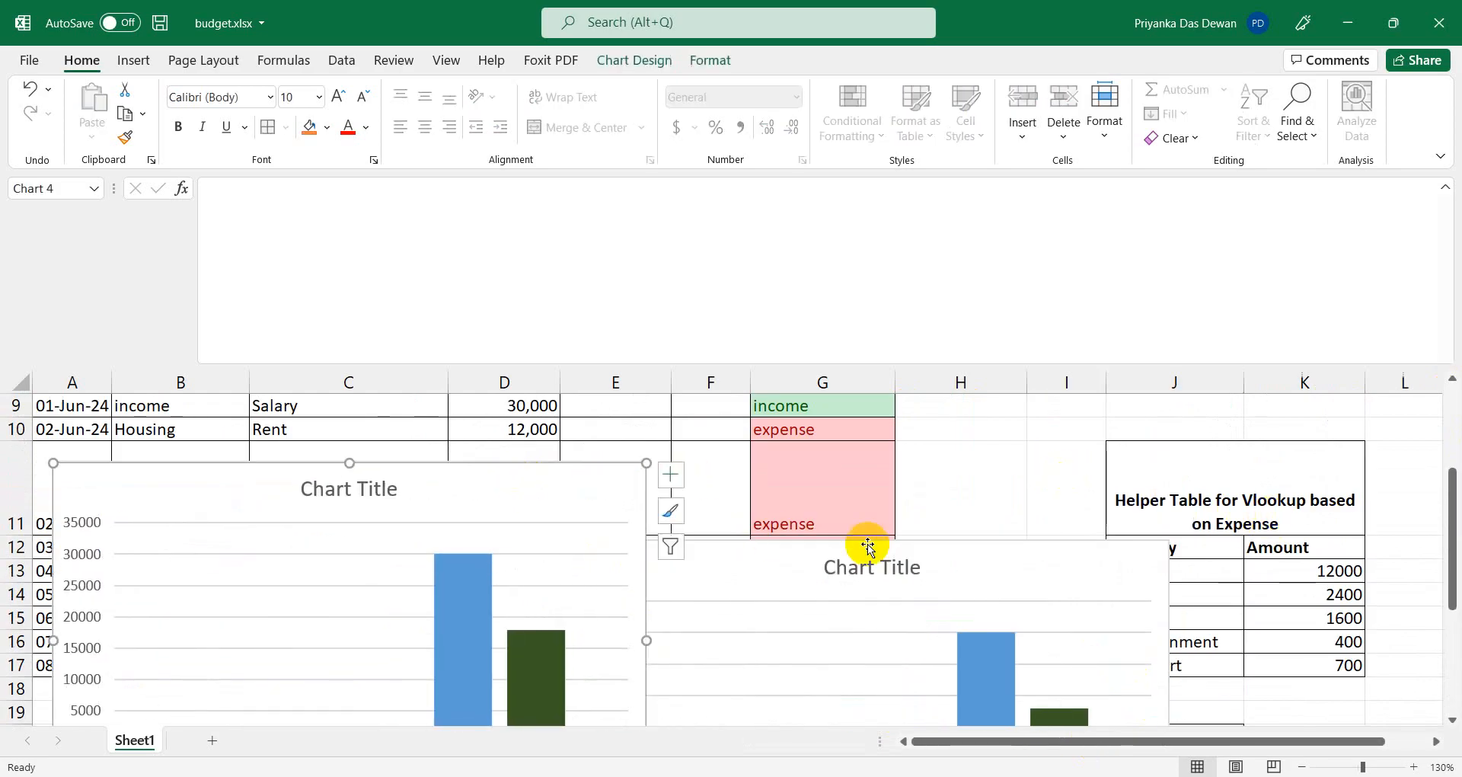
Delete the two extra column charts, keeping only the one over columns A to E.
click(871, 553)
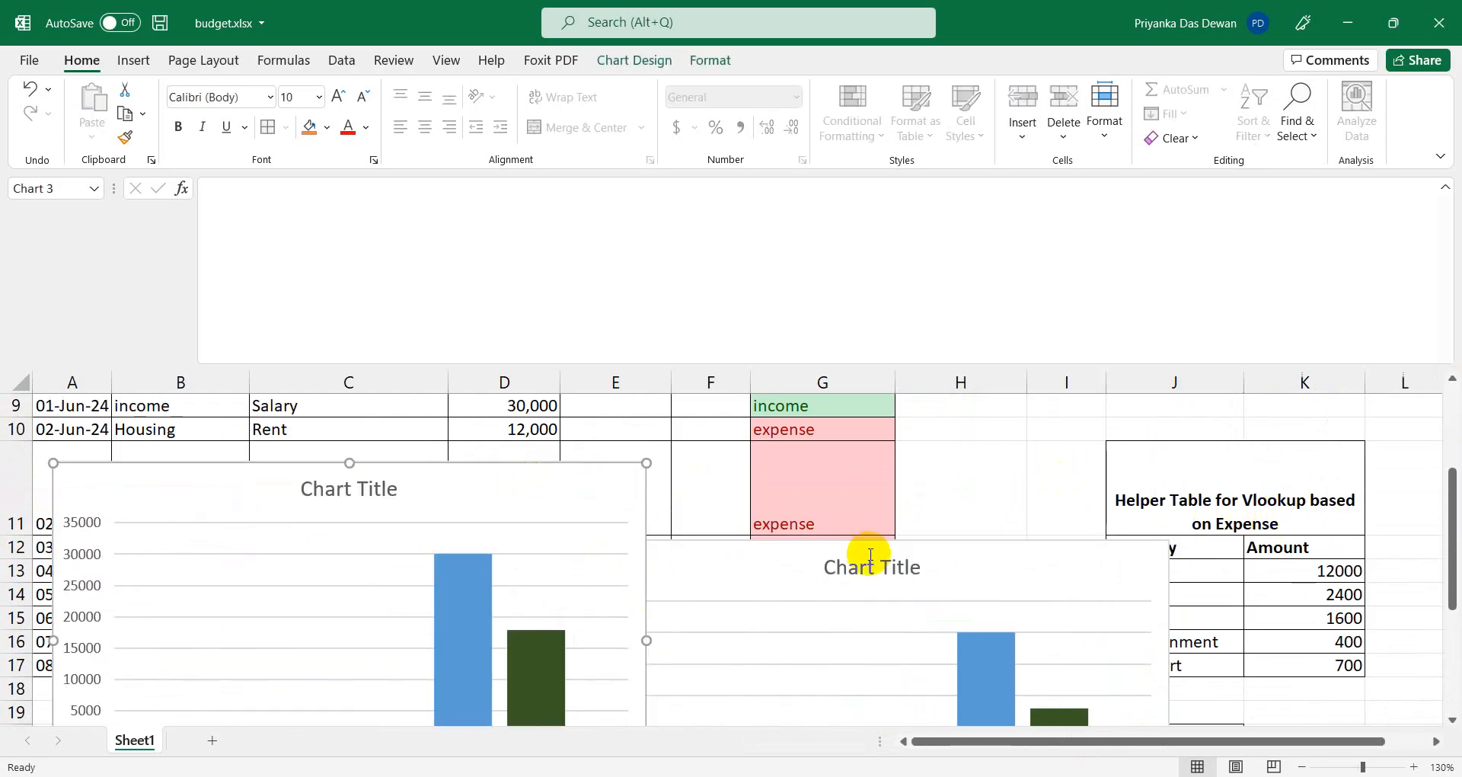
click(996, 553)
key(Delete)
click(943, 612)
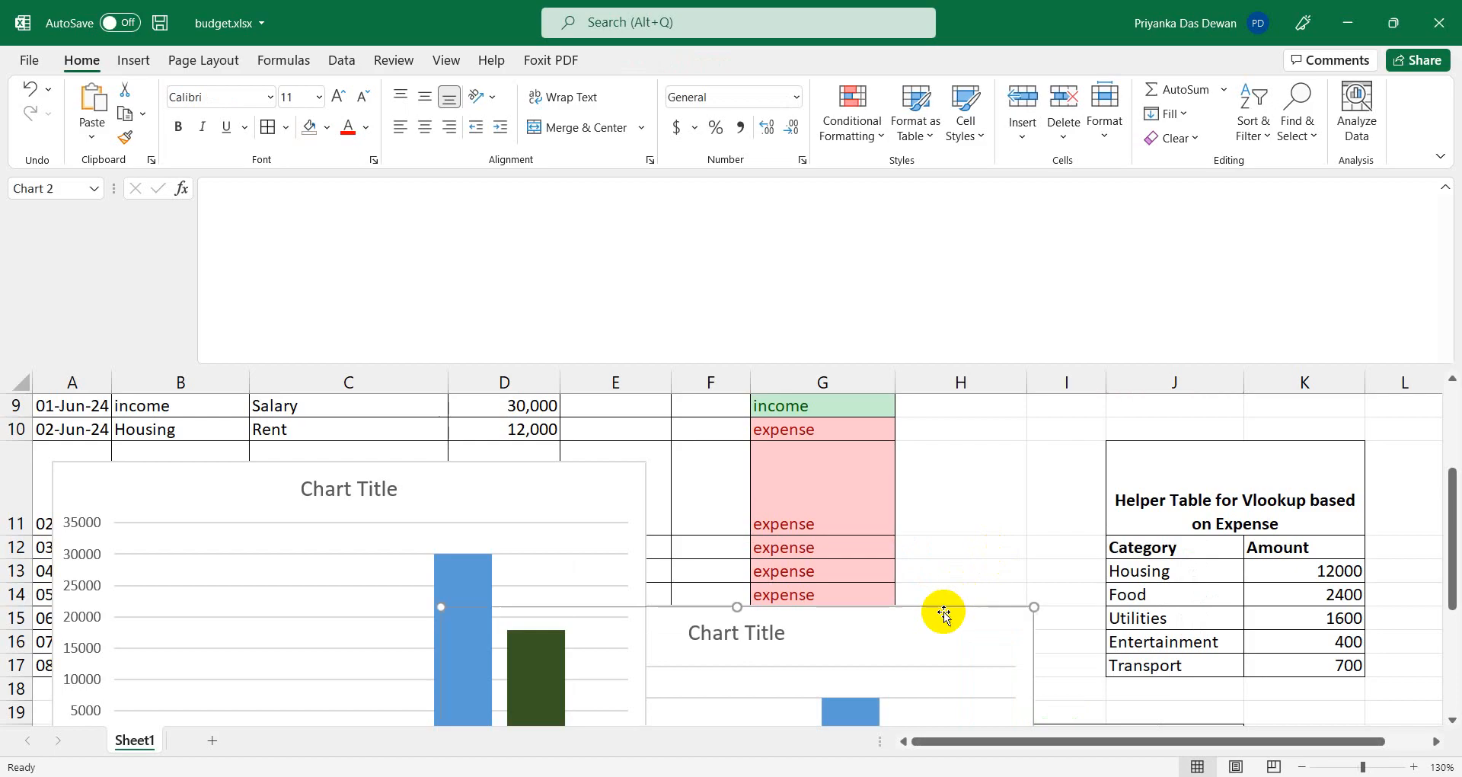
key(Delete)
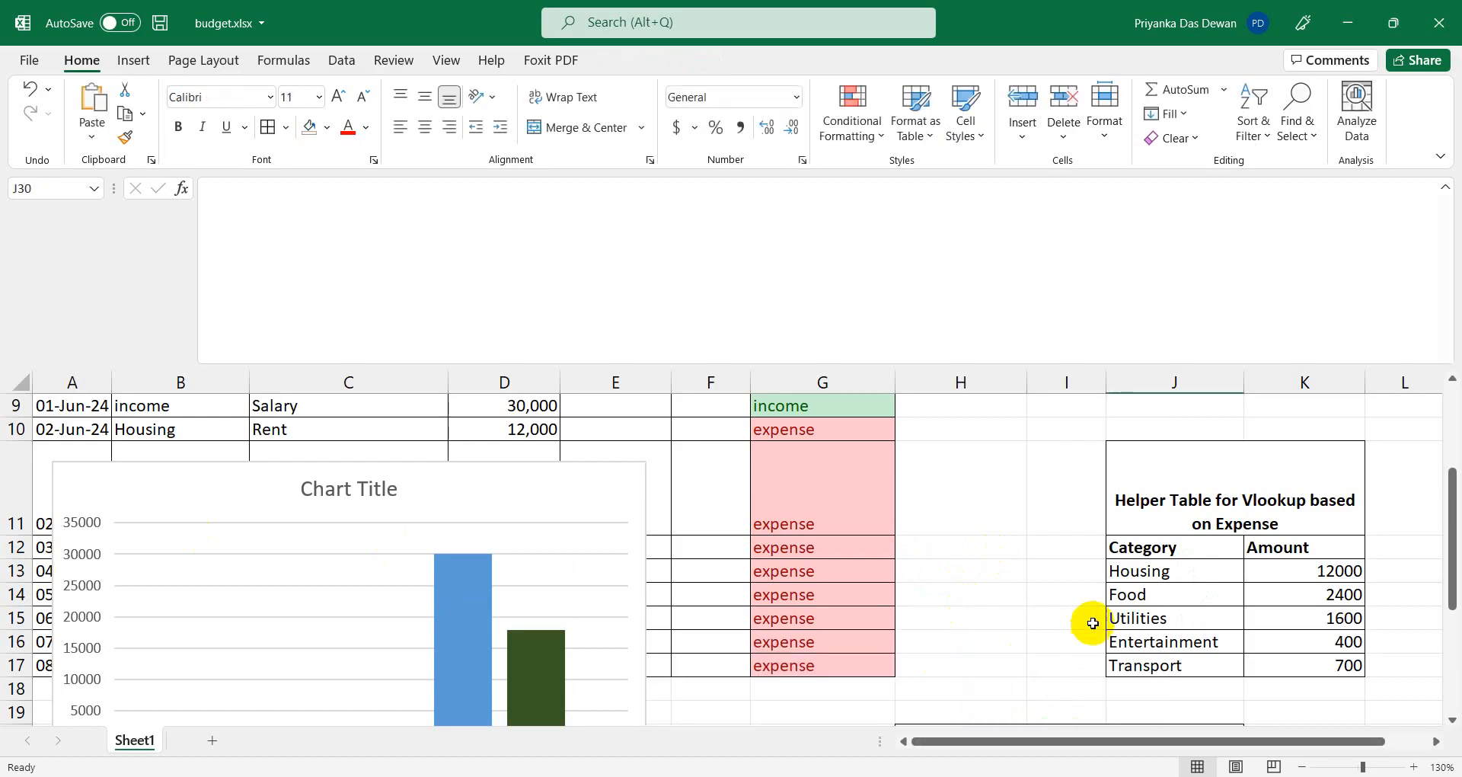
Insert a 2-D pie chart from the helper table's expense categories and amounts, J13:K17.
click(1140, 576)
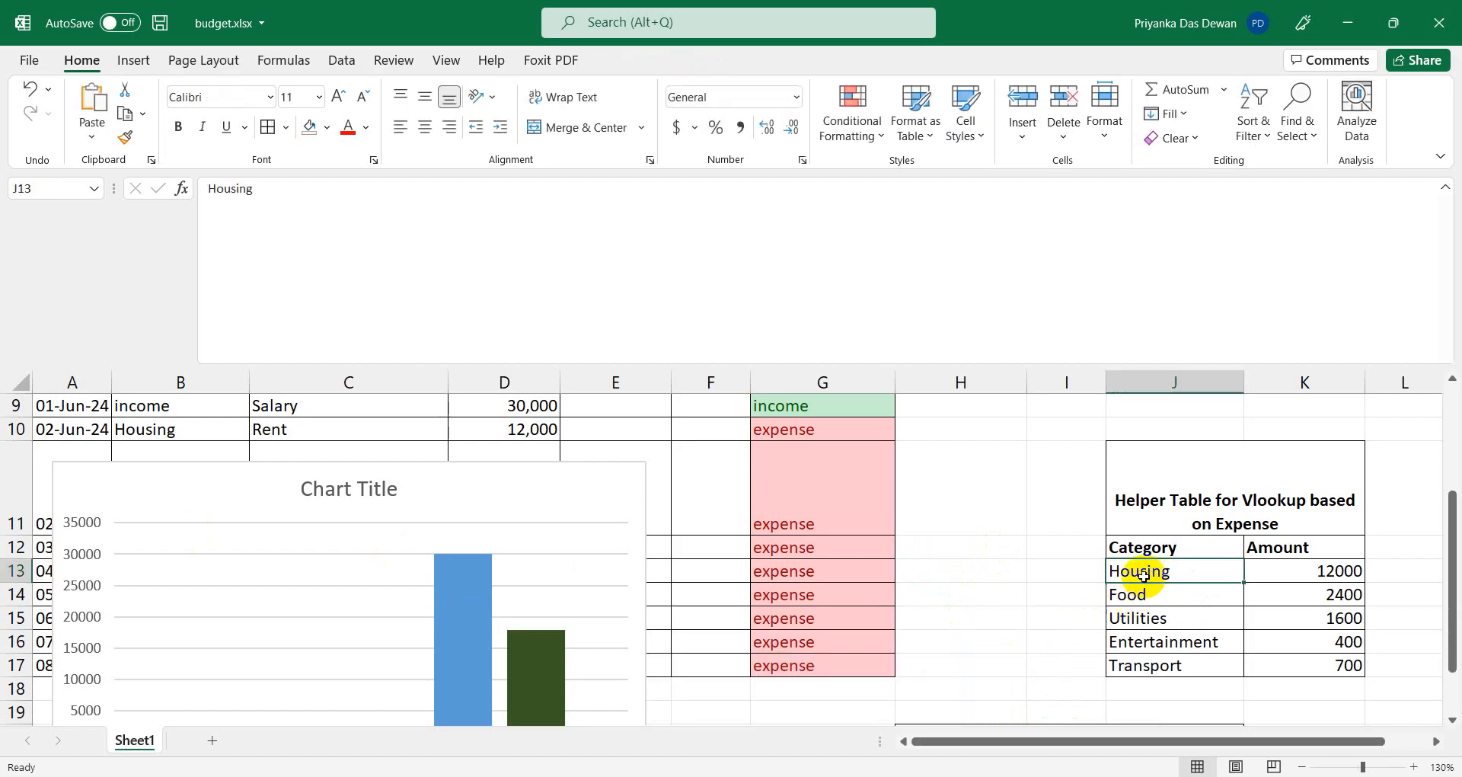
key(shift+Down)
key(shift+Down)
key(shift+Down)
key(shift+Down)
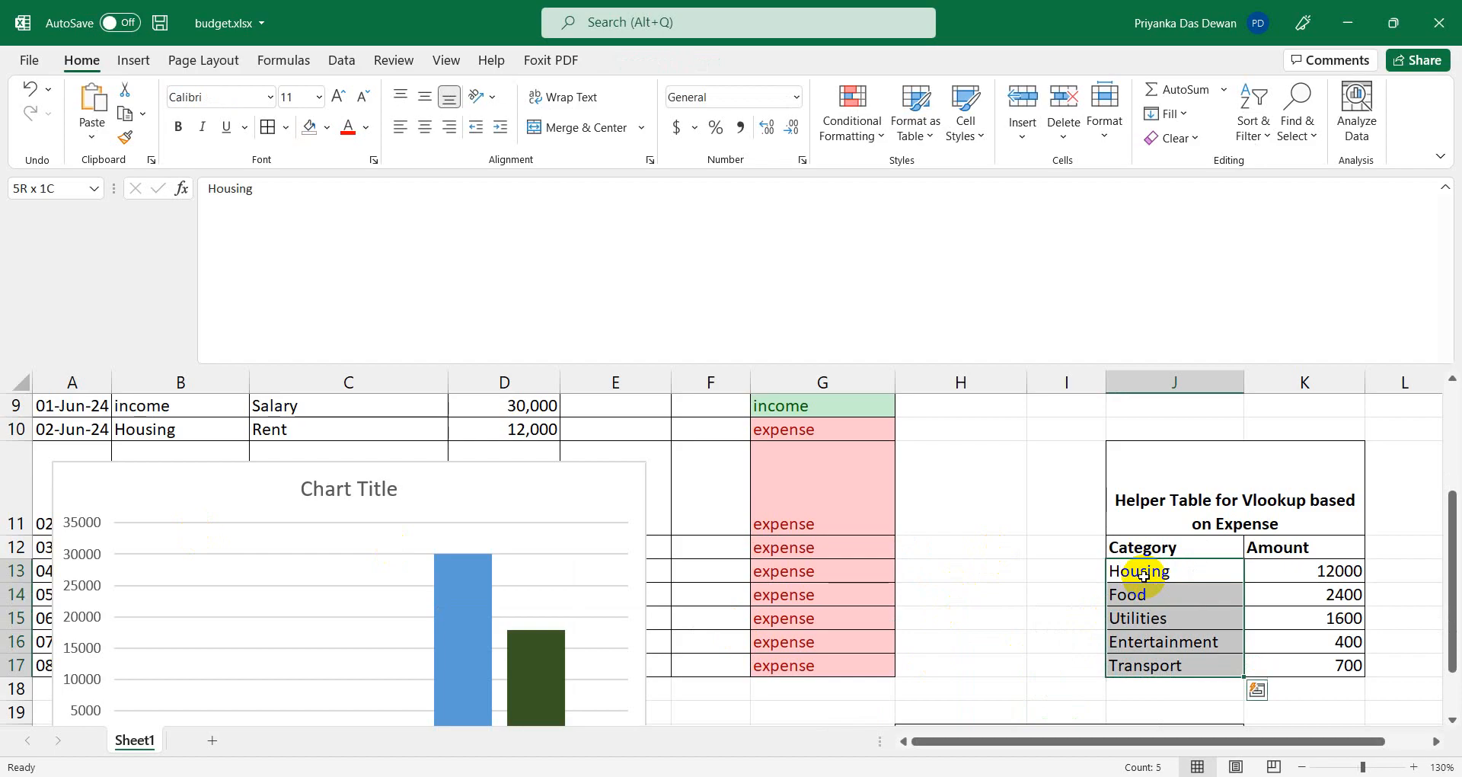
key(shift+Right)
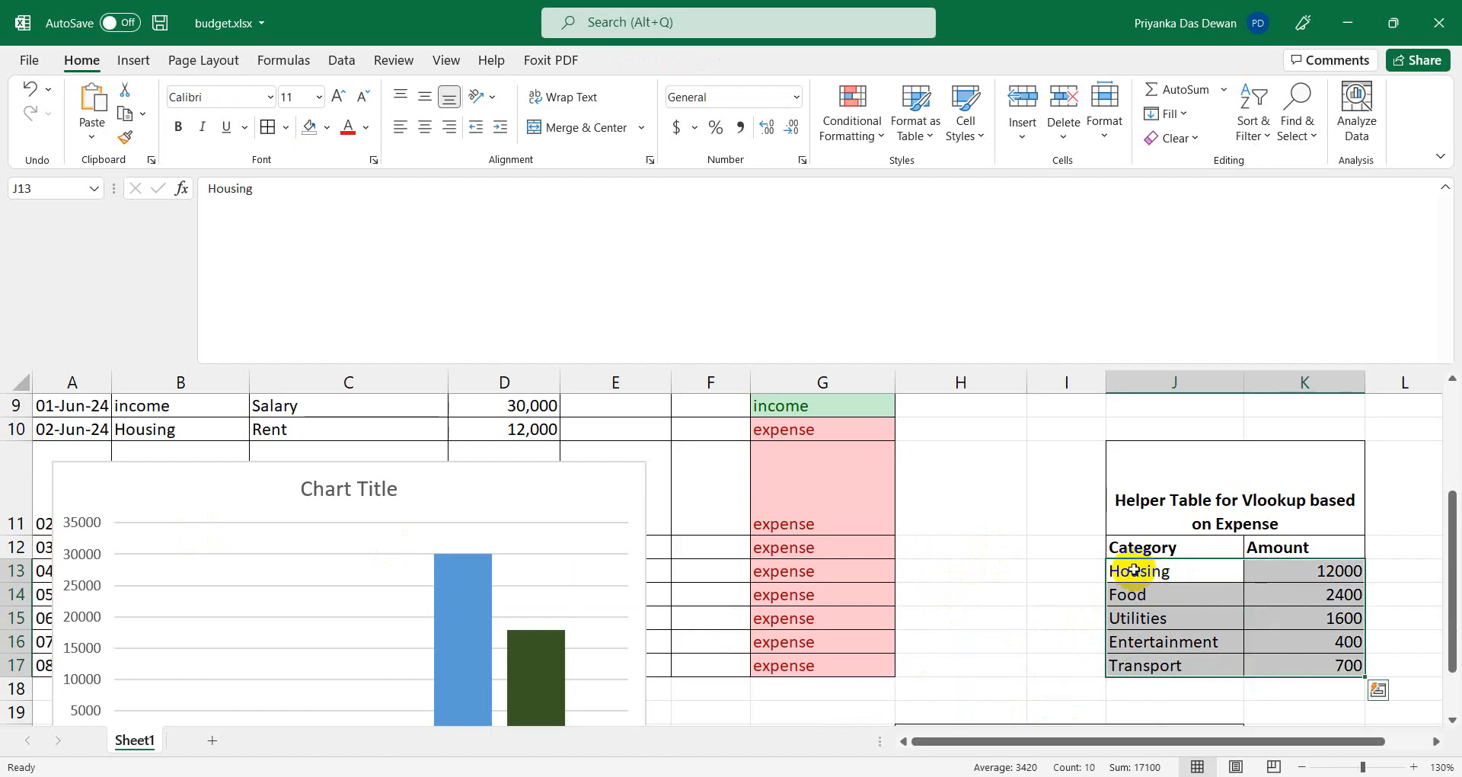
click(144, 62)
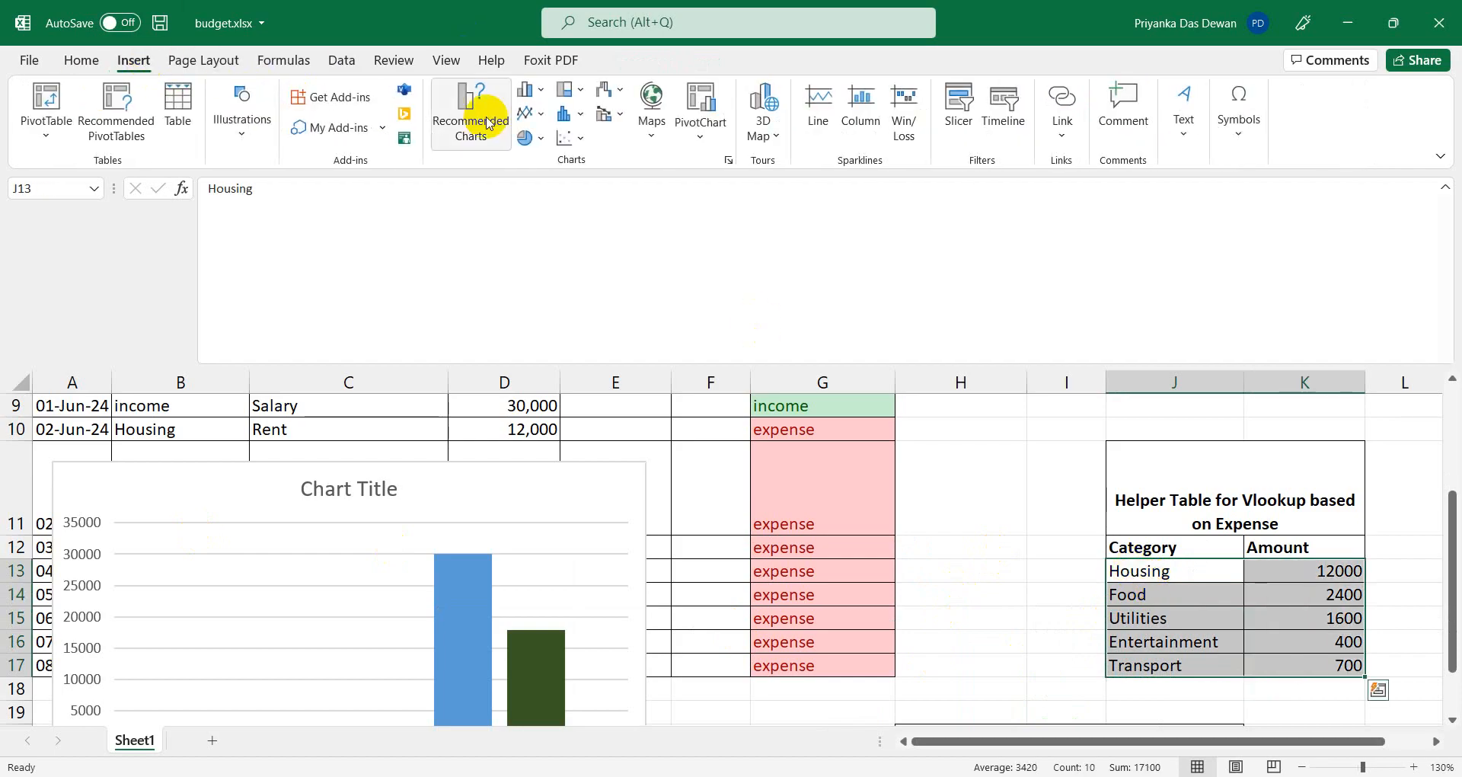
click(530, 138)
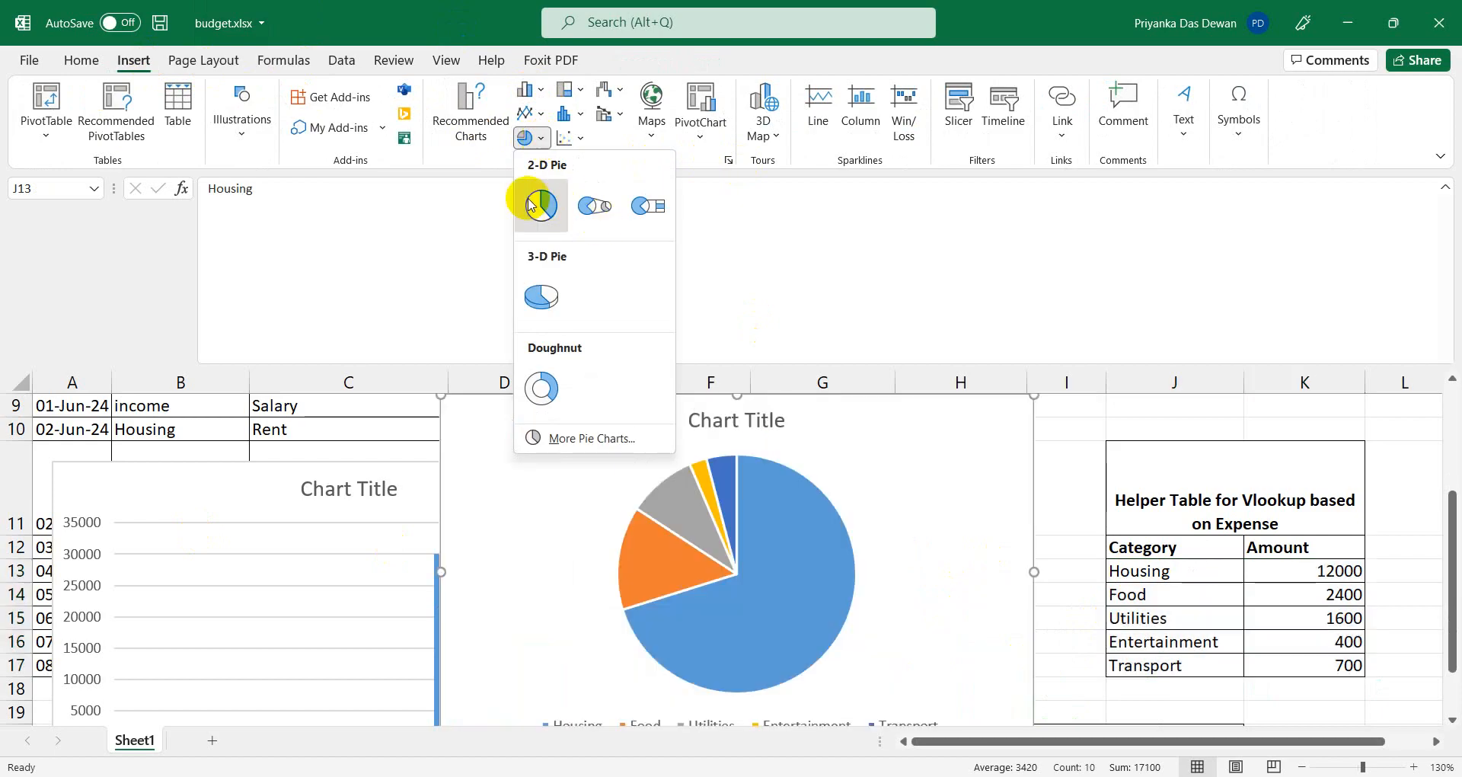
click(533, 204)
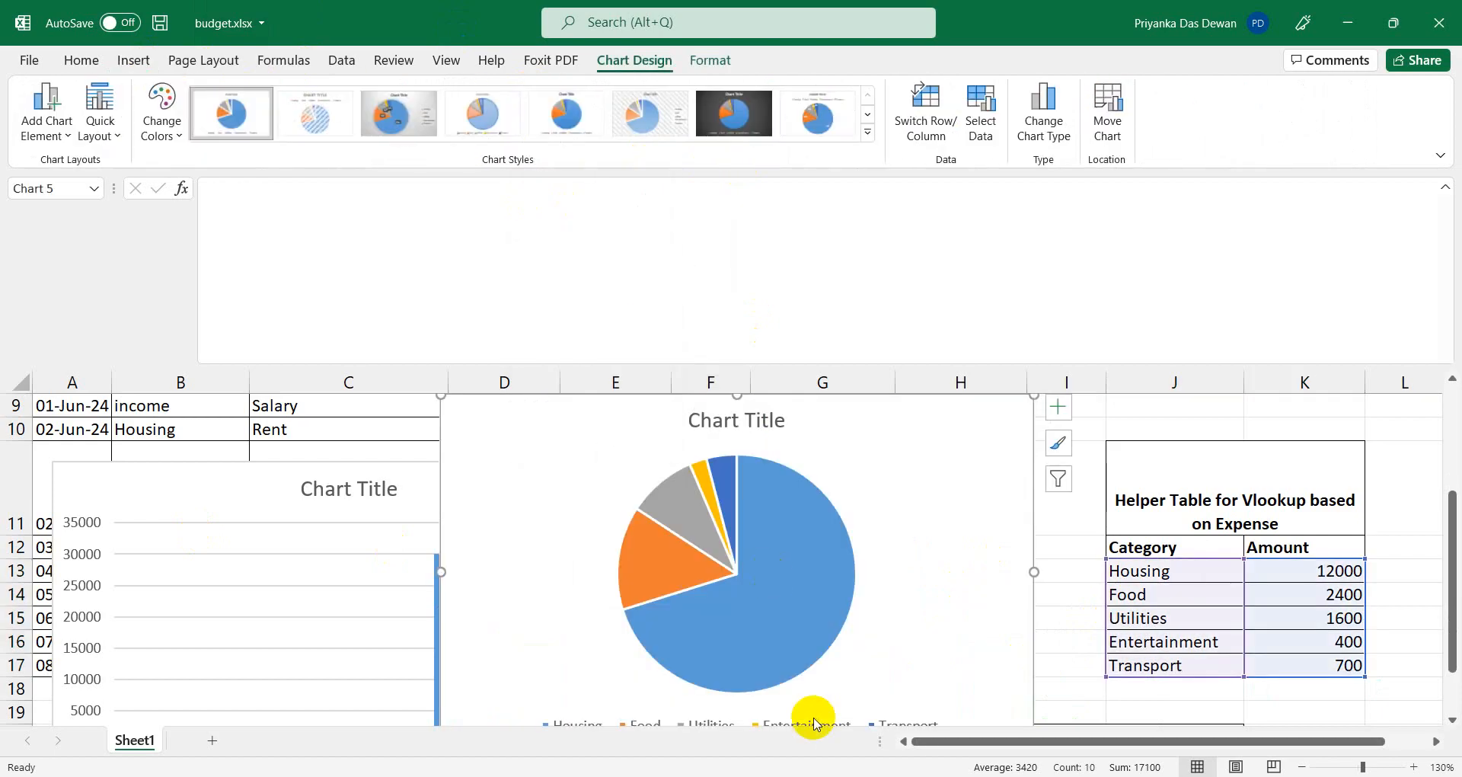
Move the expense category pie chart down to columns F to K, starting at row 19, clear of the column chart.
scroll(720, 511, down, 2)
scroll(657, 587, down, 2)
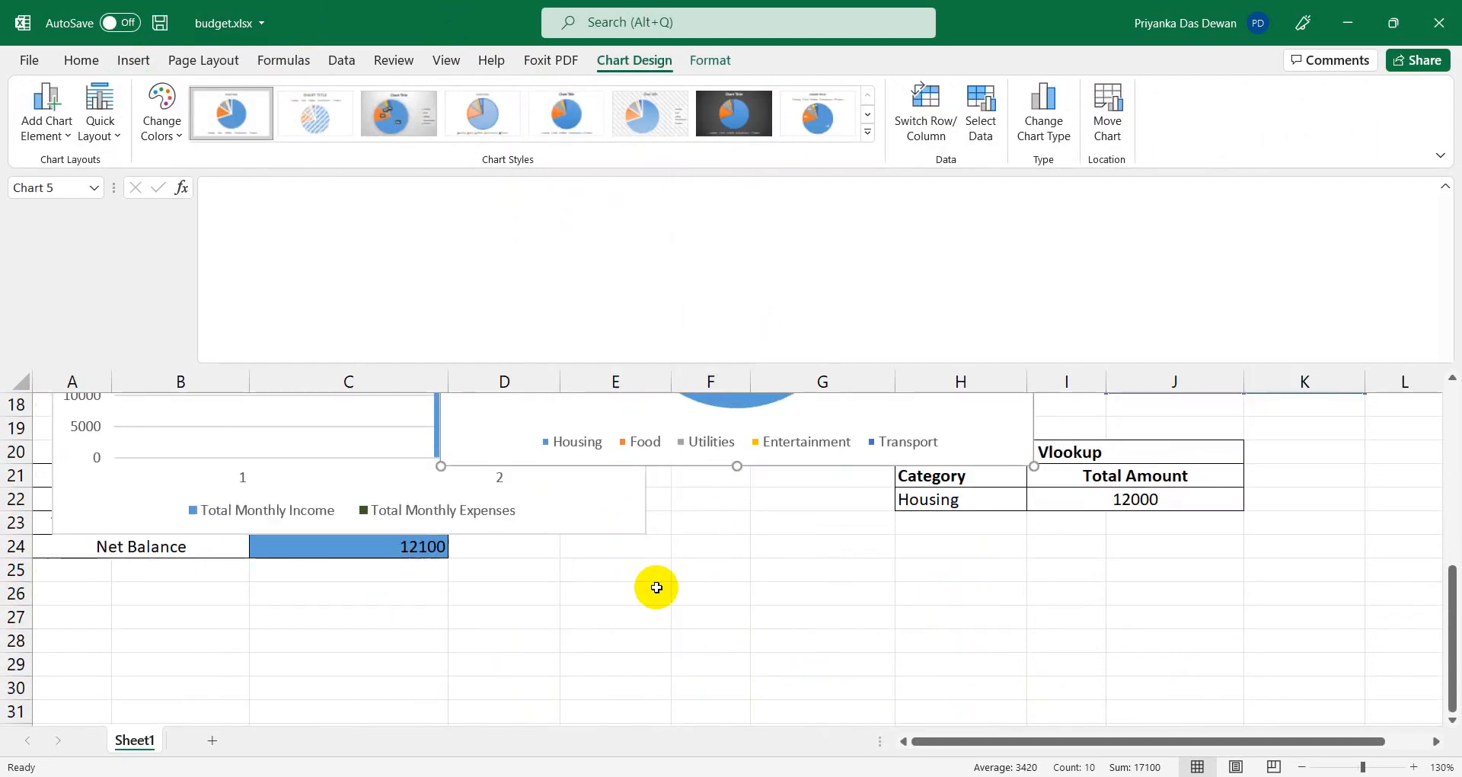
scroll(657, 587, up, 2)
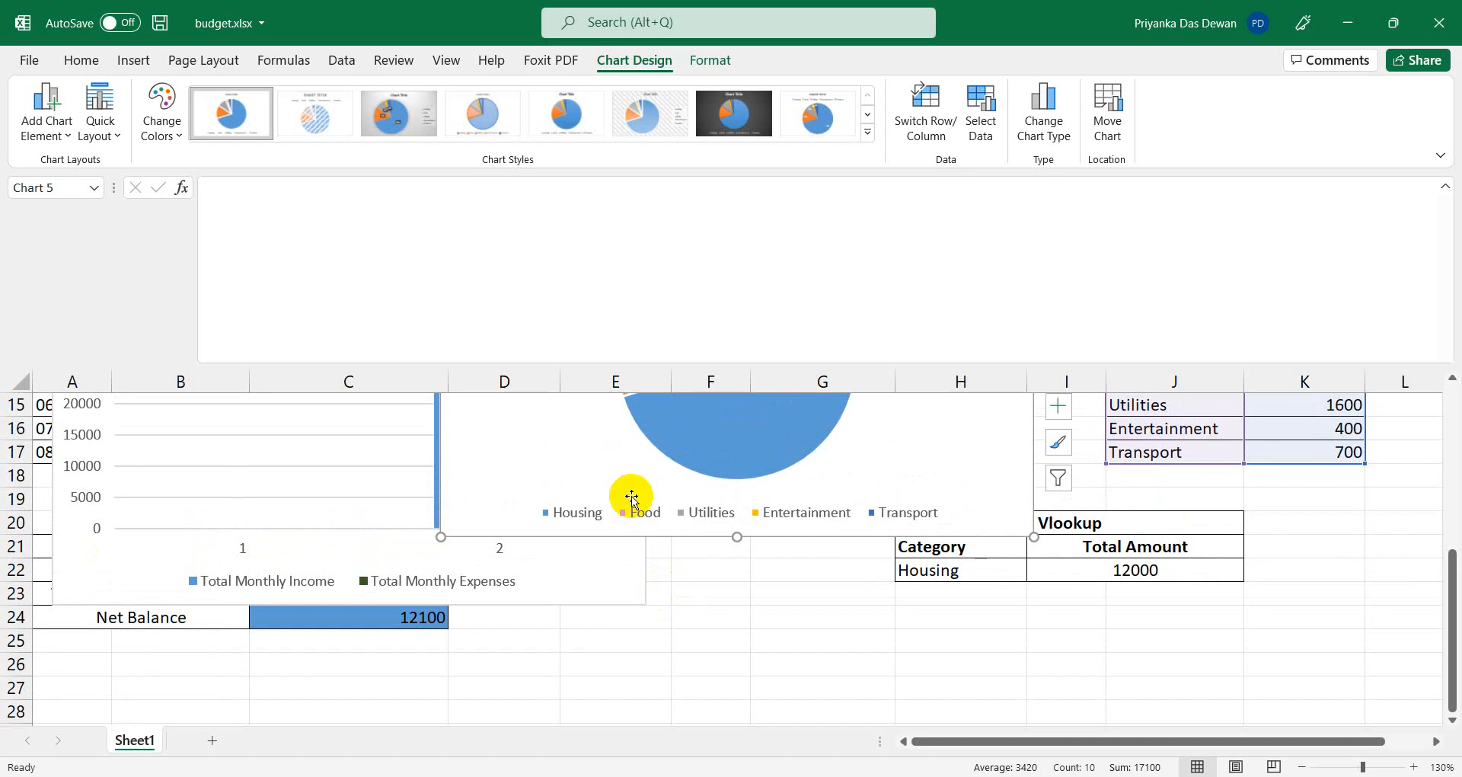
drag(568, 457, 813, 712)
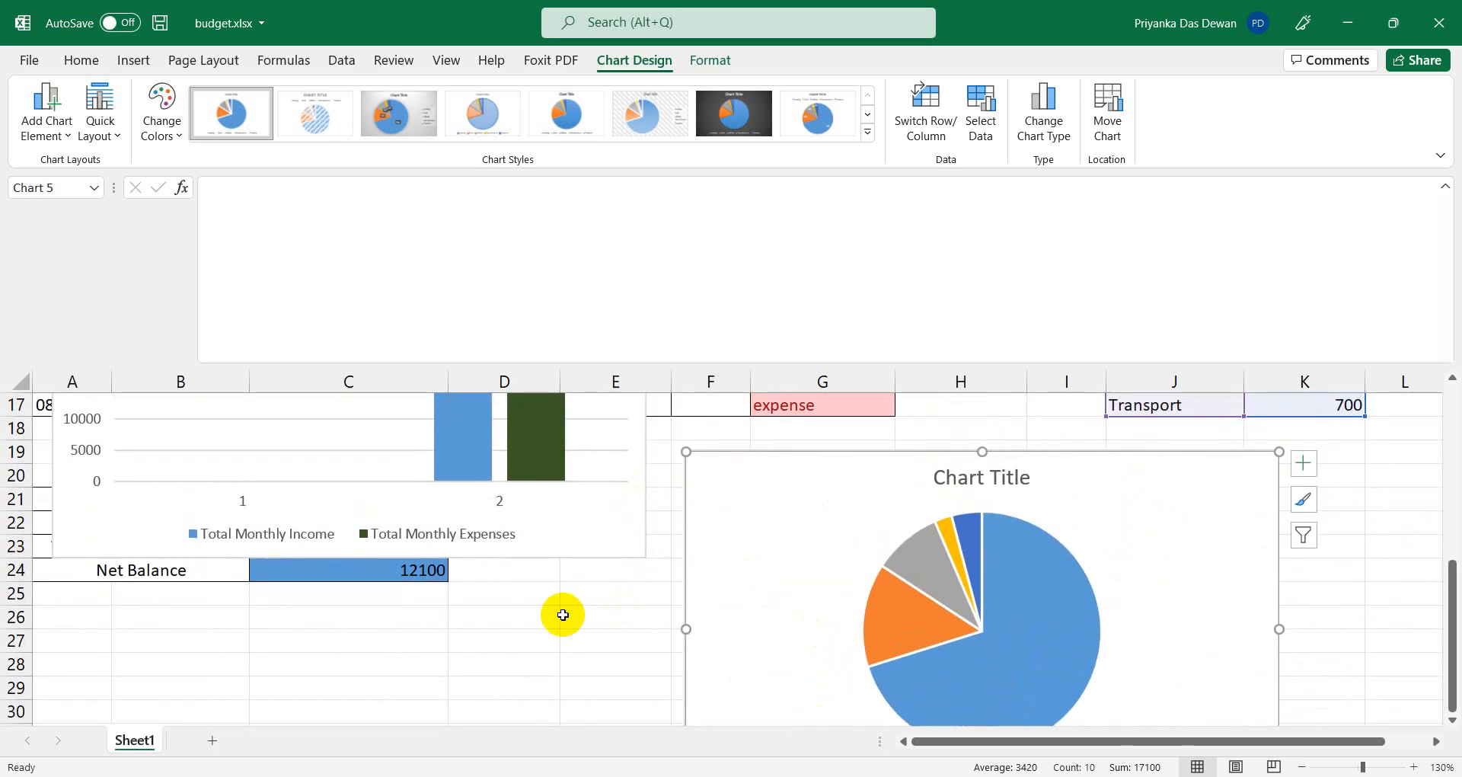
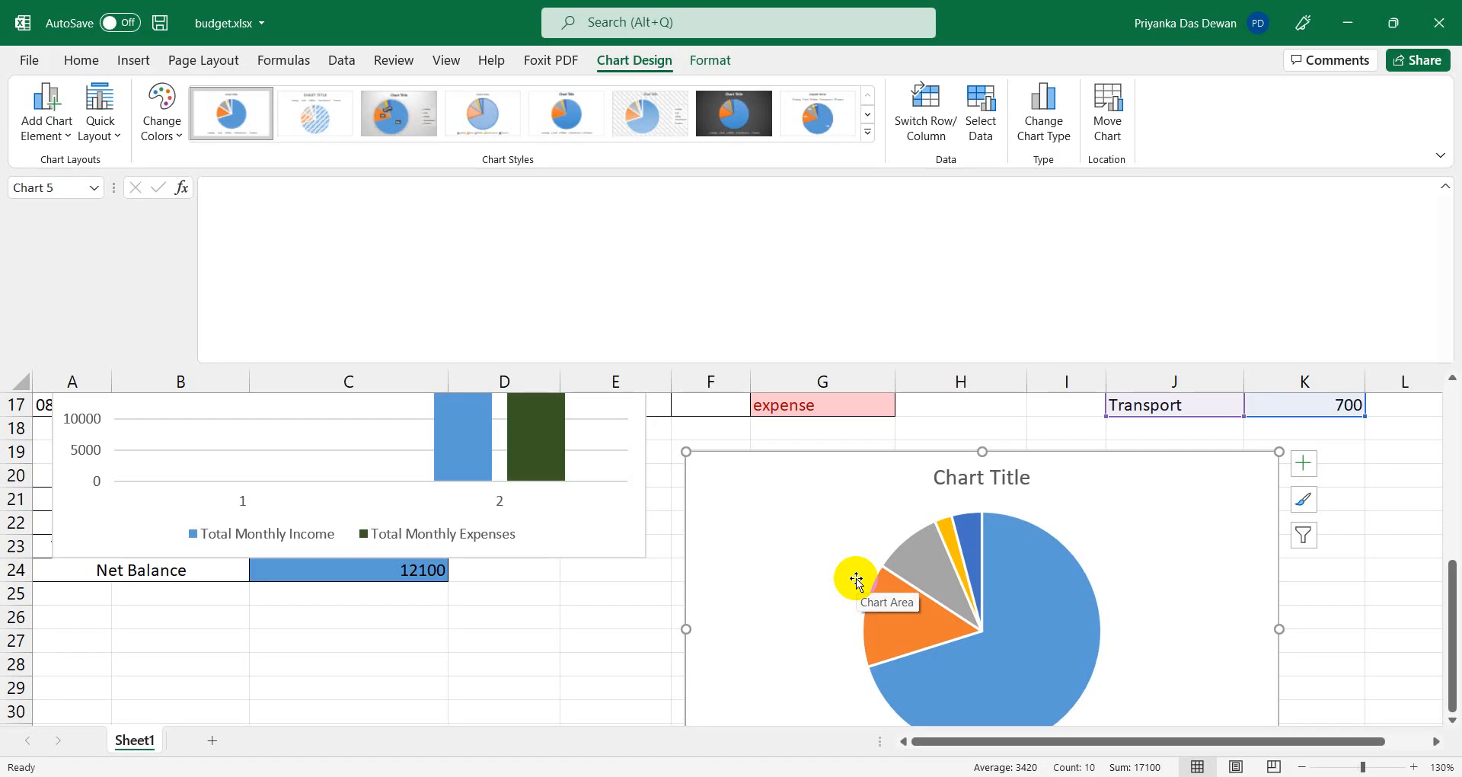
Duplicate the income and expenses column chart slightly lower over the expense table and delete the earlier chart.
scroll(856, 581, up, 4)
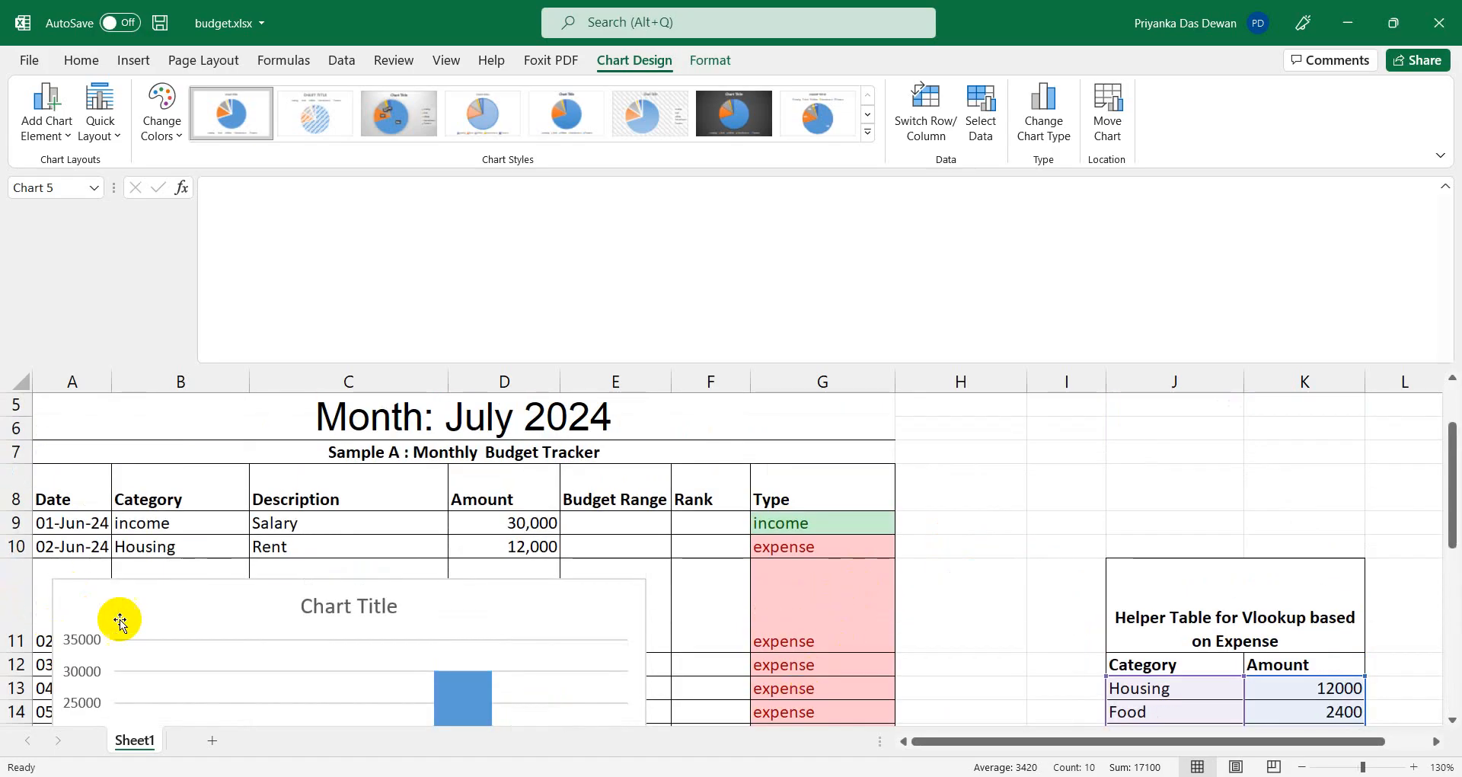
click(174, 599)
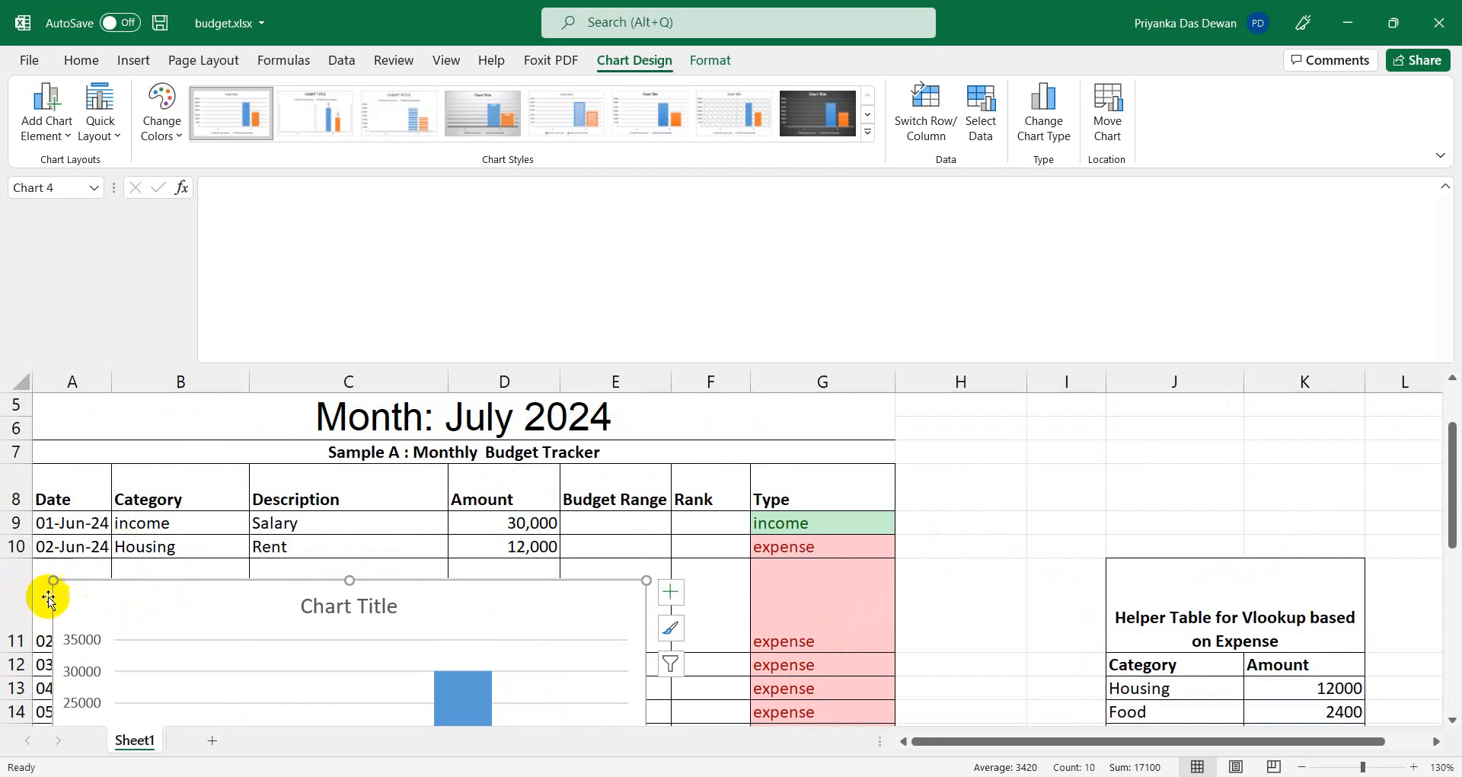
drag(52, 580, 161, 682)
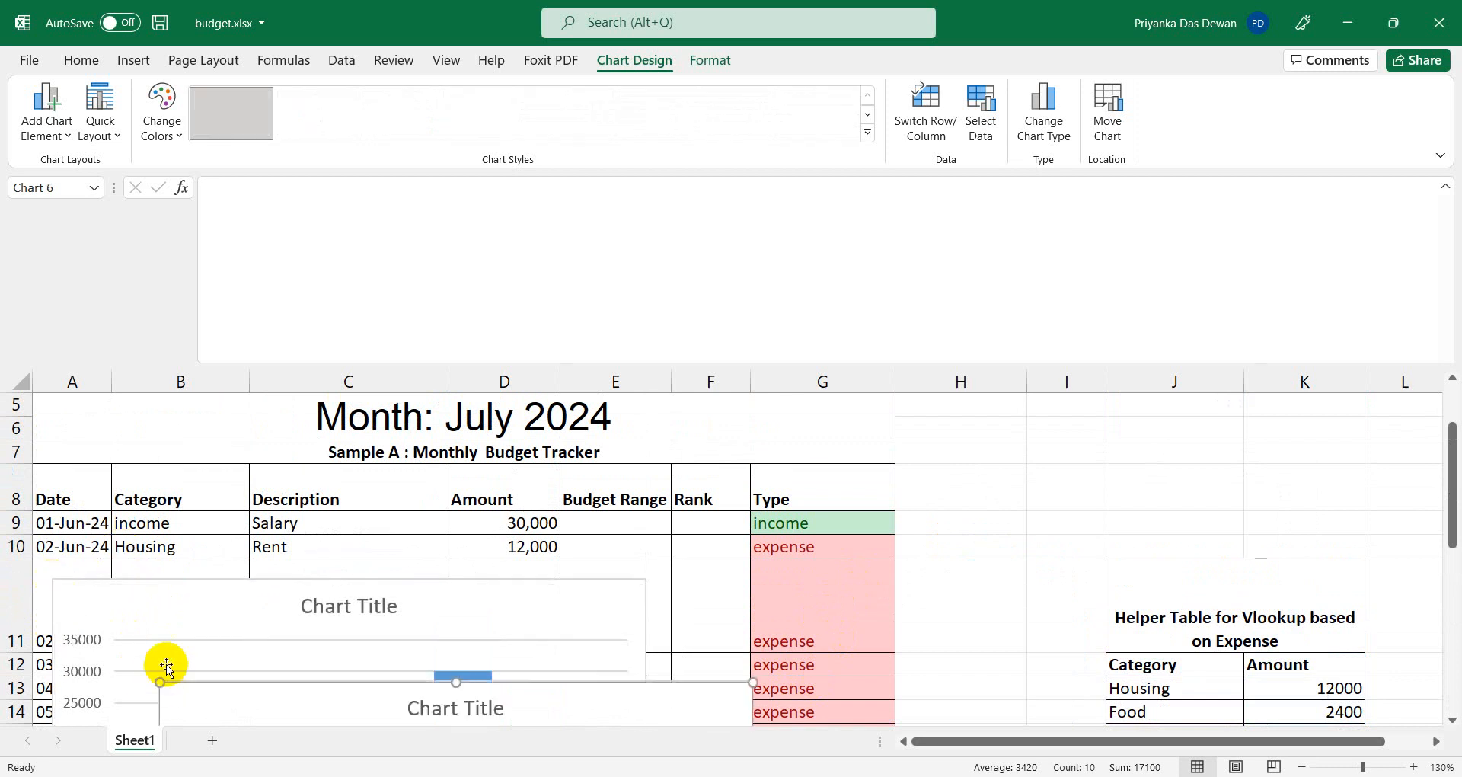
click(257, 609)
key(Delete)
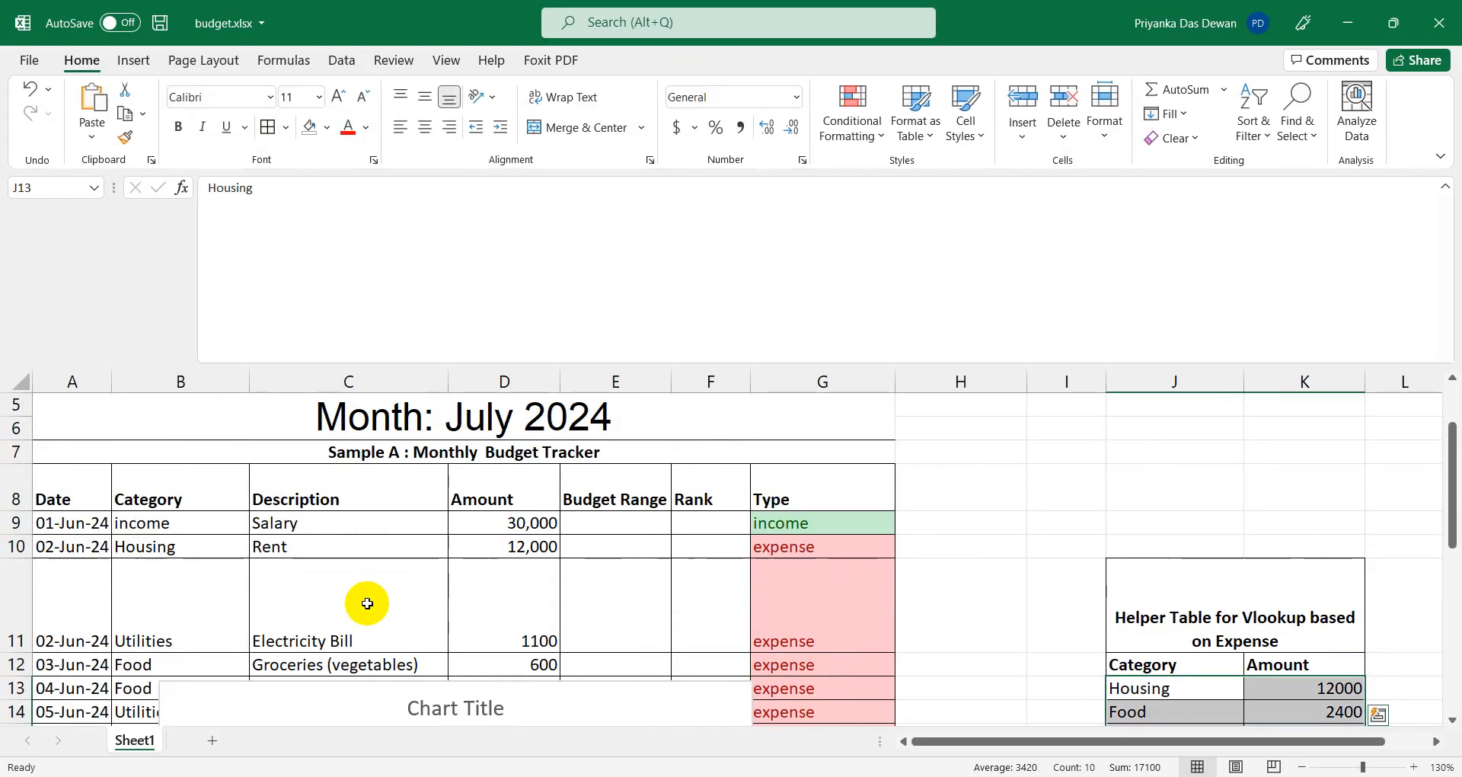
Move the income and expenses column chart below the Net Balance row, starting at row 26 under columns A to E.
scroll(647, 556, down, 7)
scroll(641, 581, up, 4)
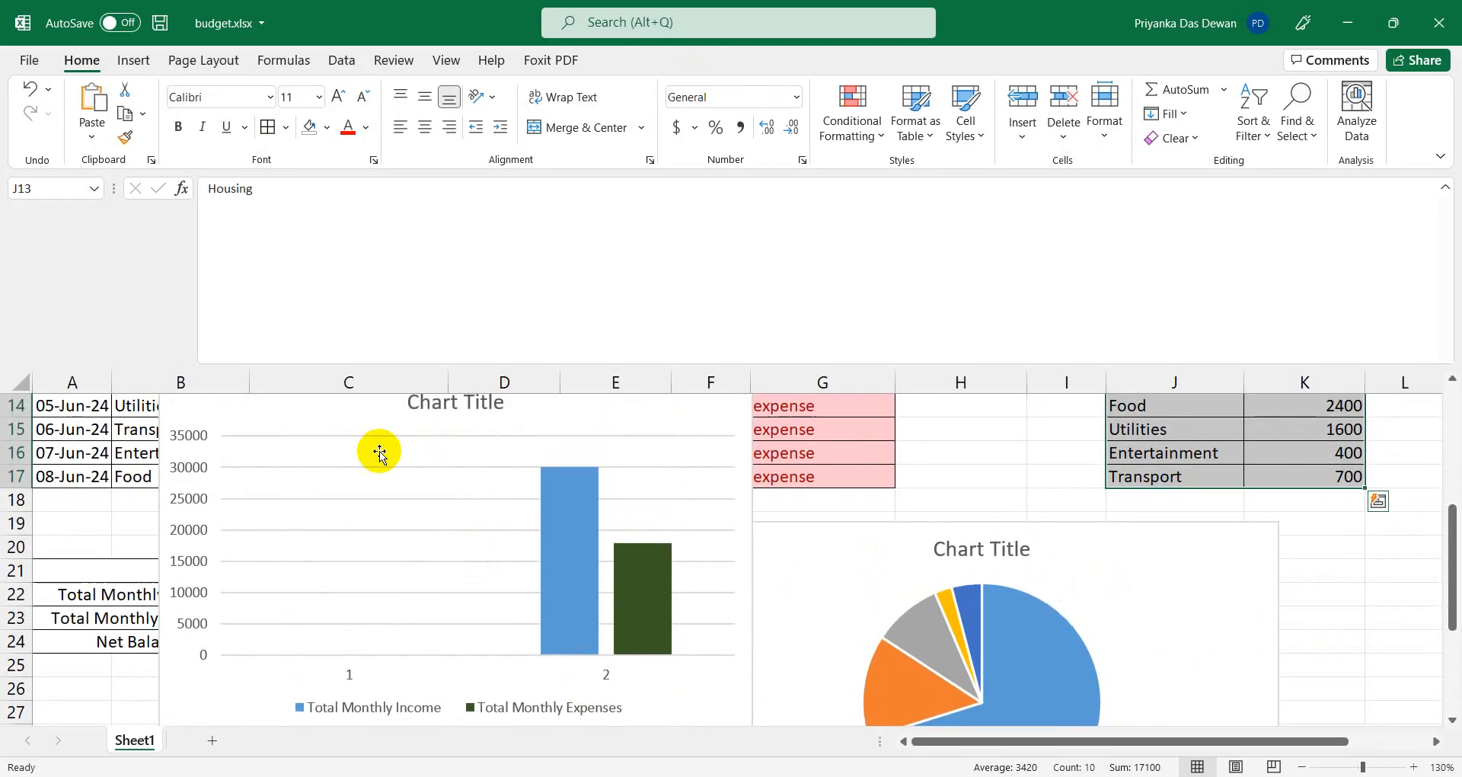
scroll(337, 535, up, 2)
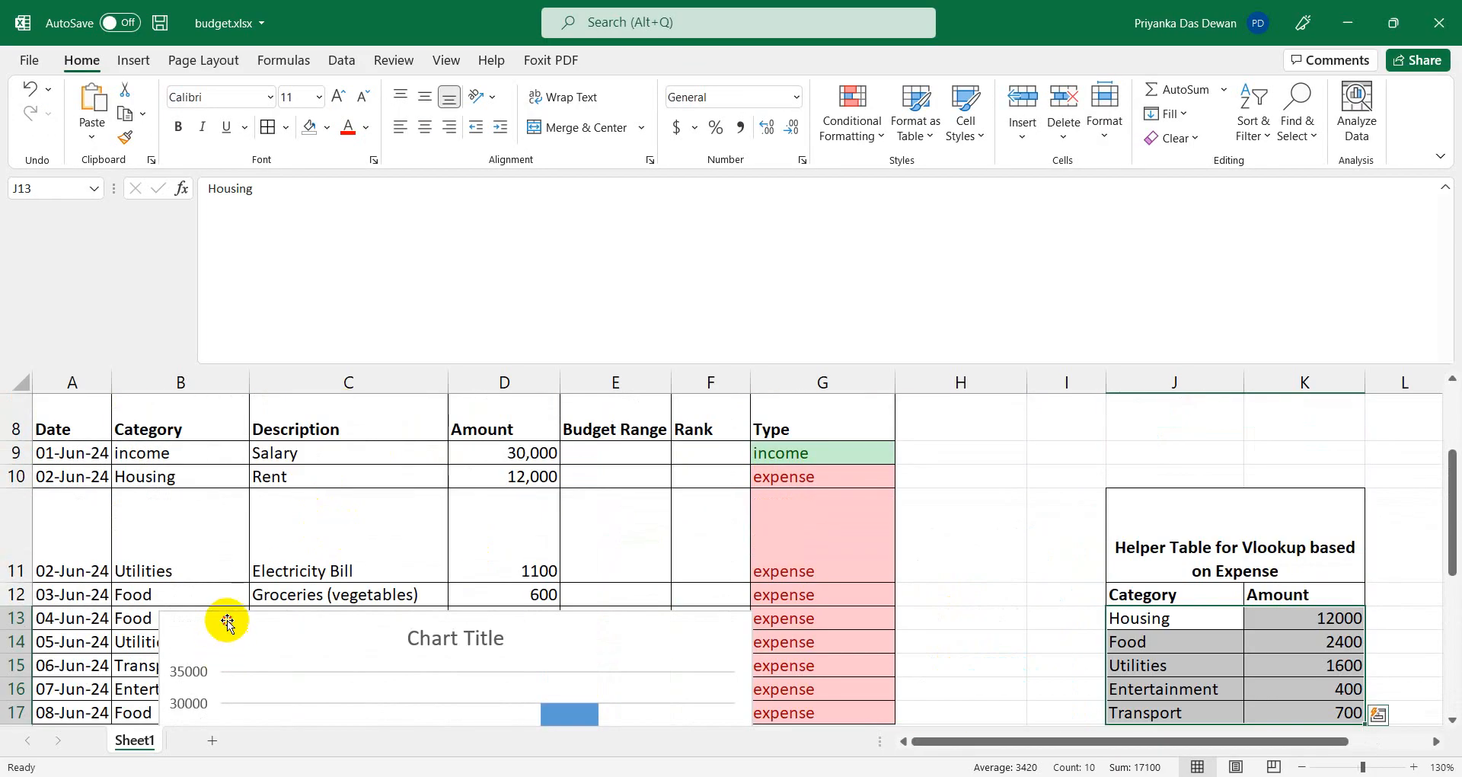
drag(226, 620, 141, 719)
scroll(287, 601, down, 4)
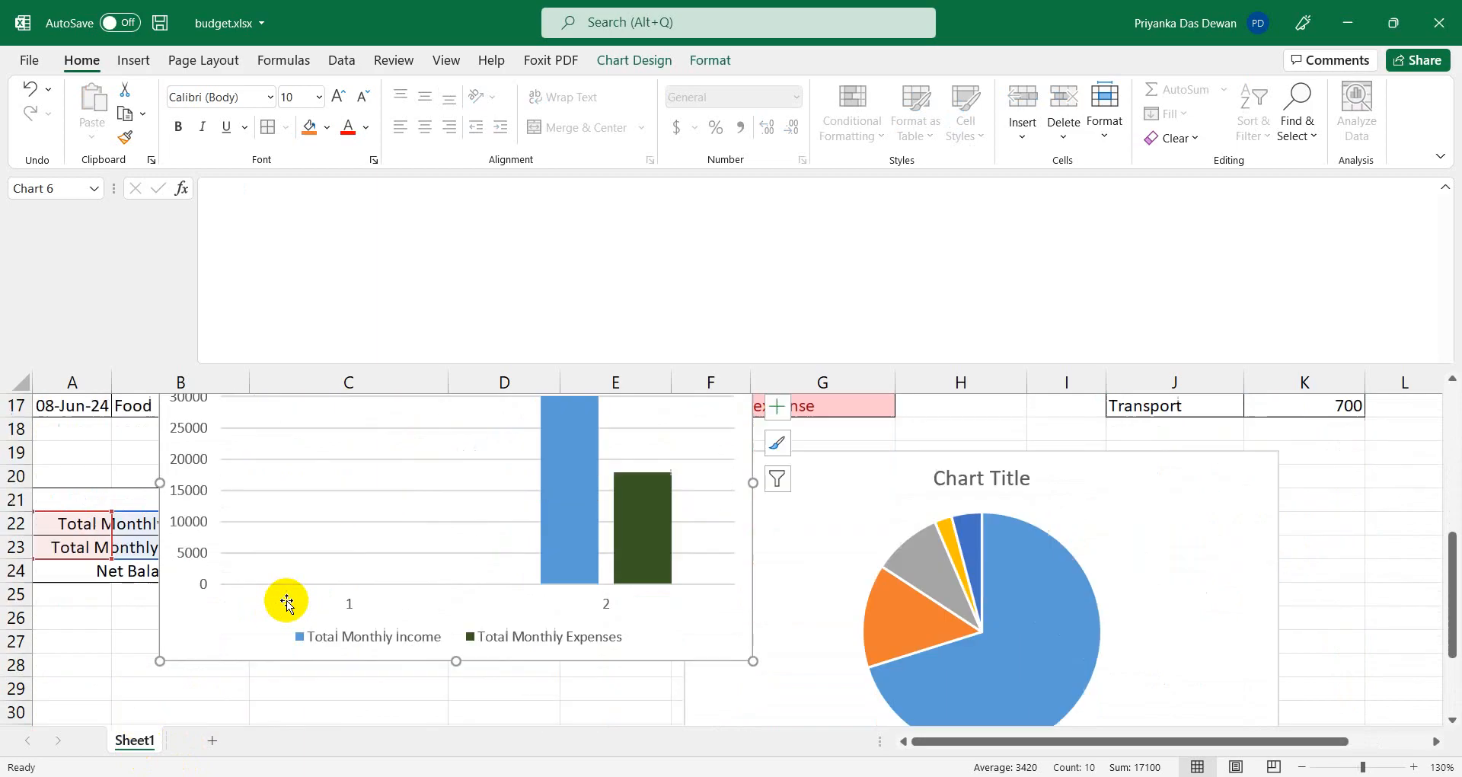
scroll(287, 601, up, 2)
scroll(287, 601, up, 1)
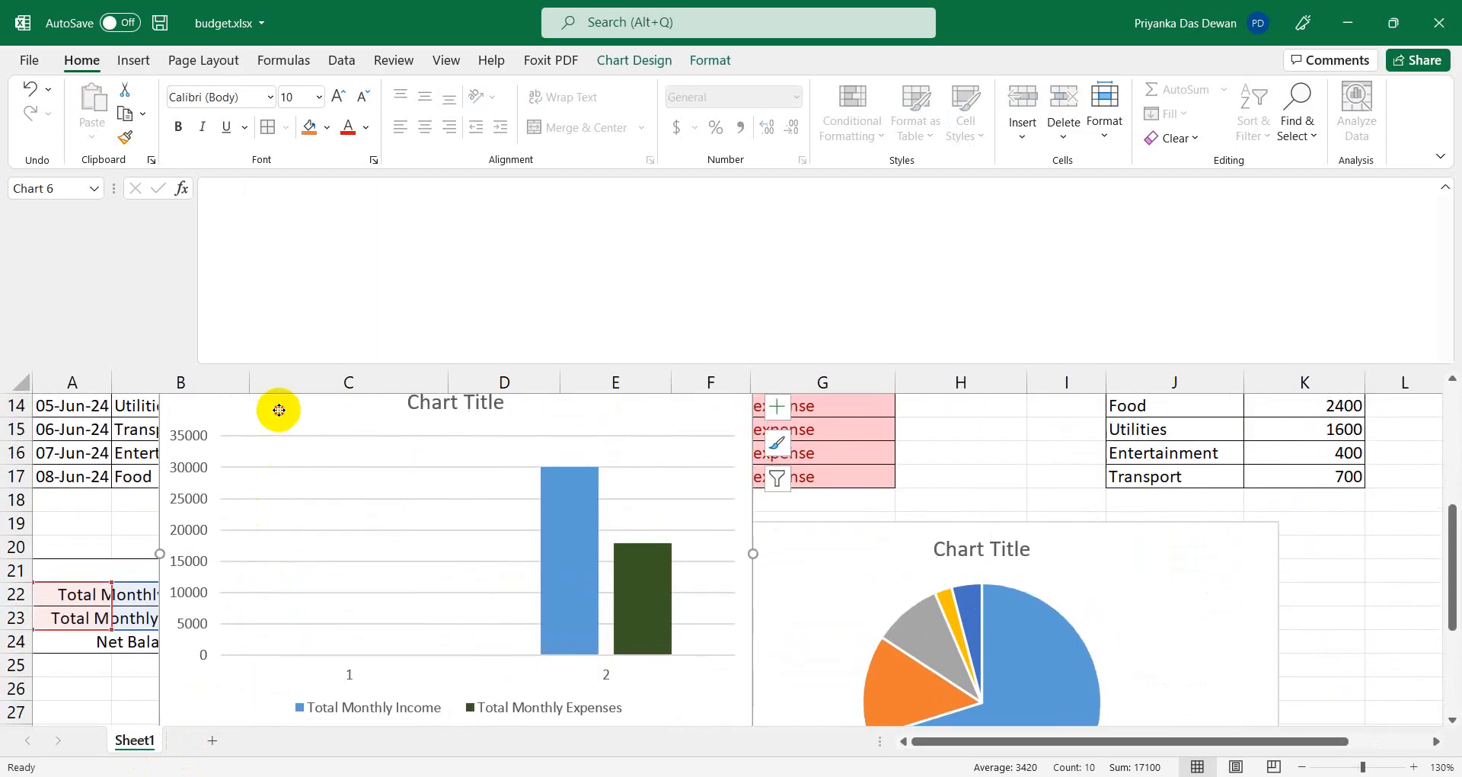
drag(277, 408, 160, 708)
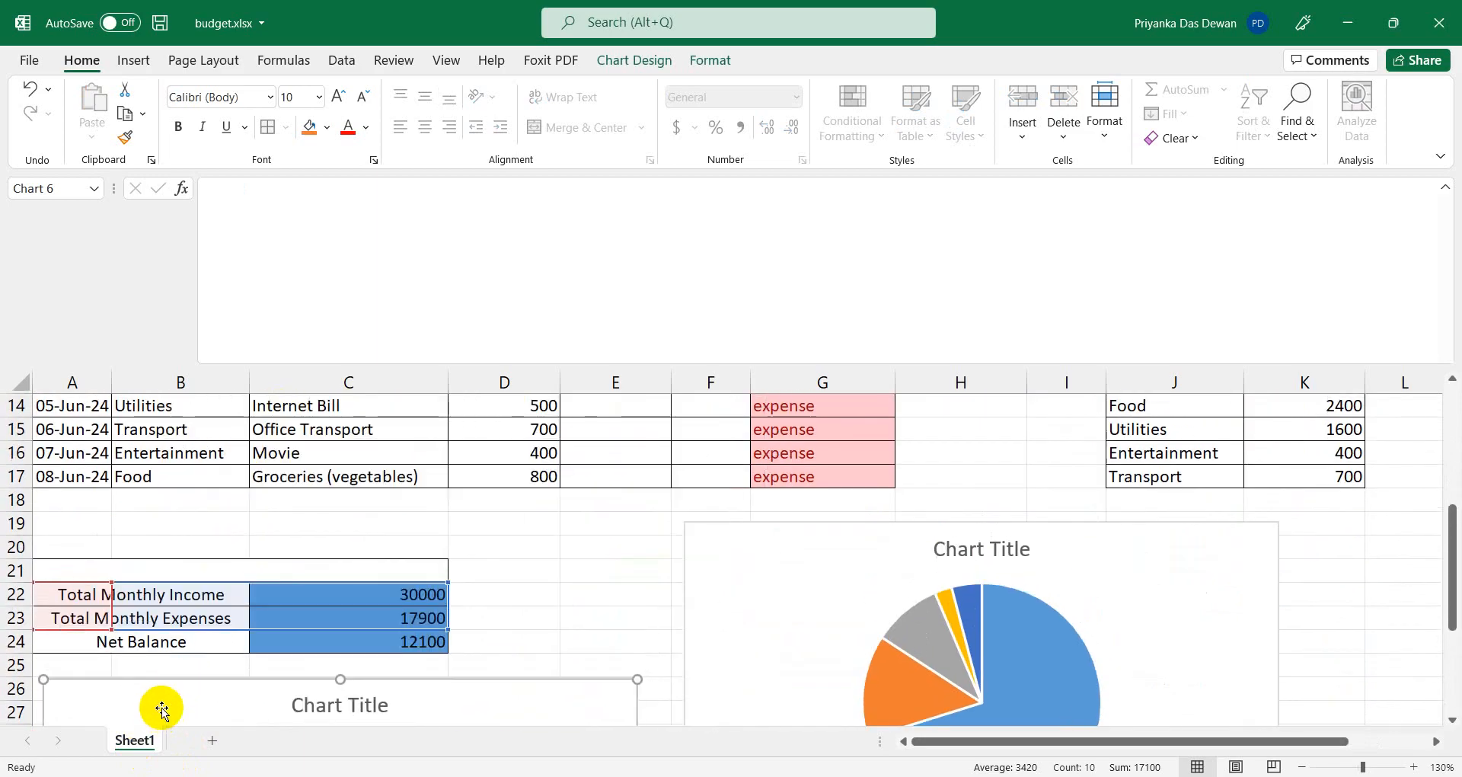
Select the expense category pie chart and check its source range in the helper table.
click(799, 555)
scroll(800, 556, up, 2)
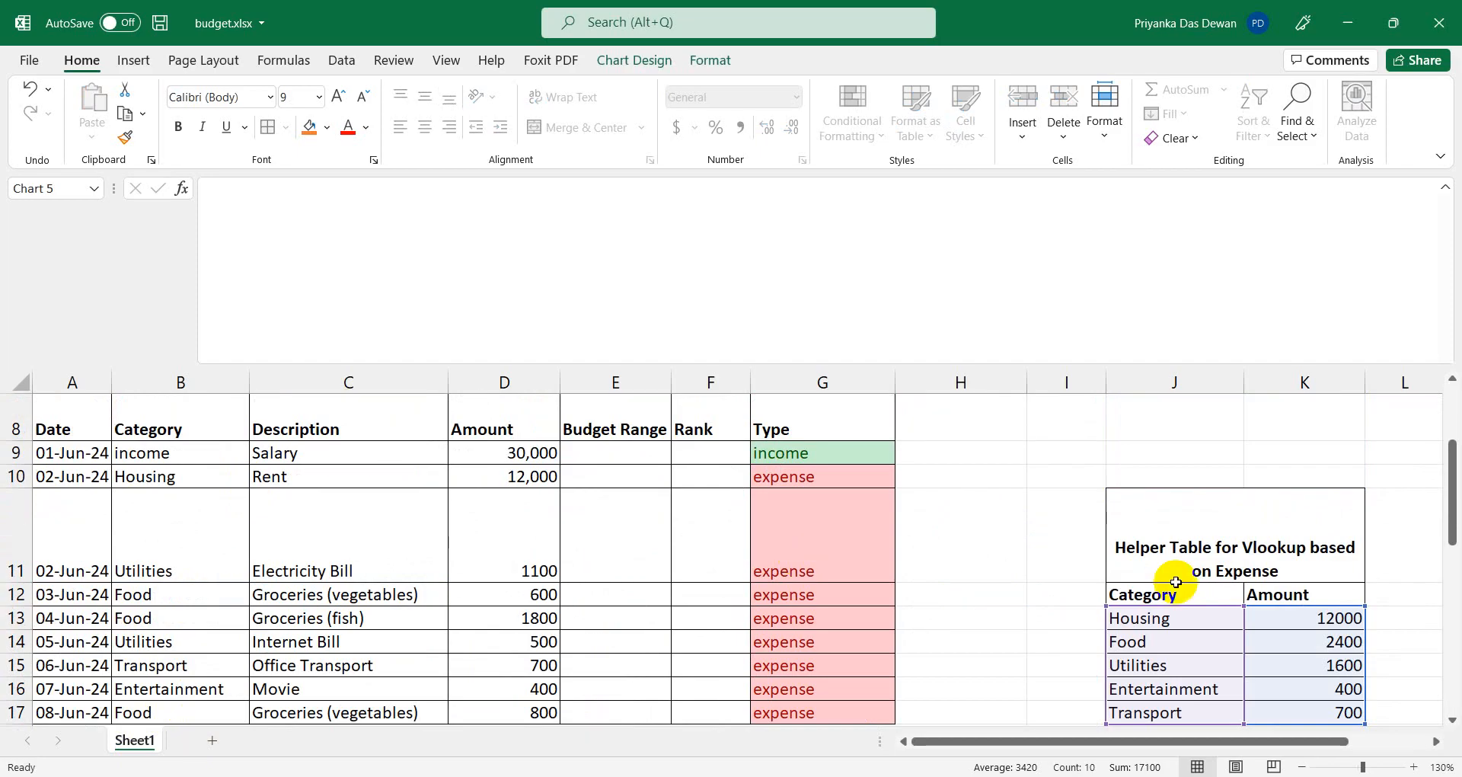
Deselect the helper table and select the expense category pie chart to view it alongside the column chart.
key(Escape)
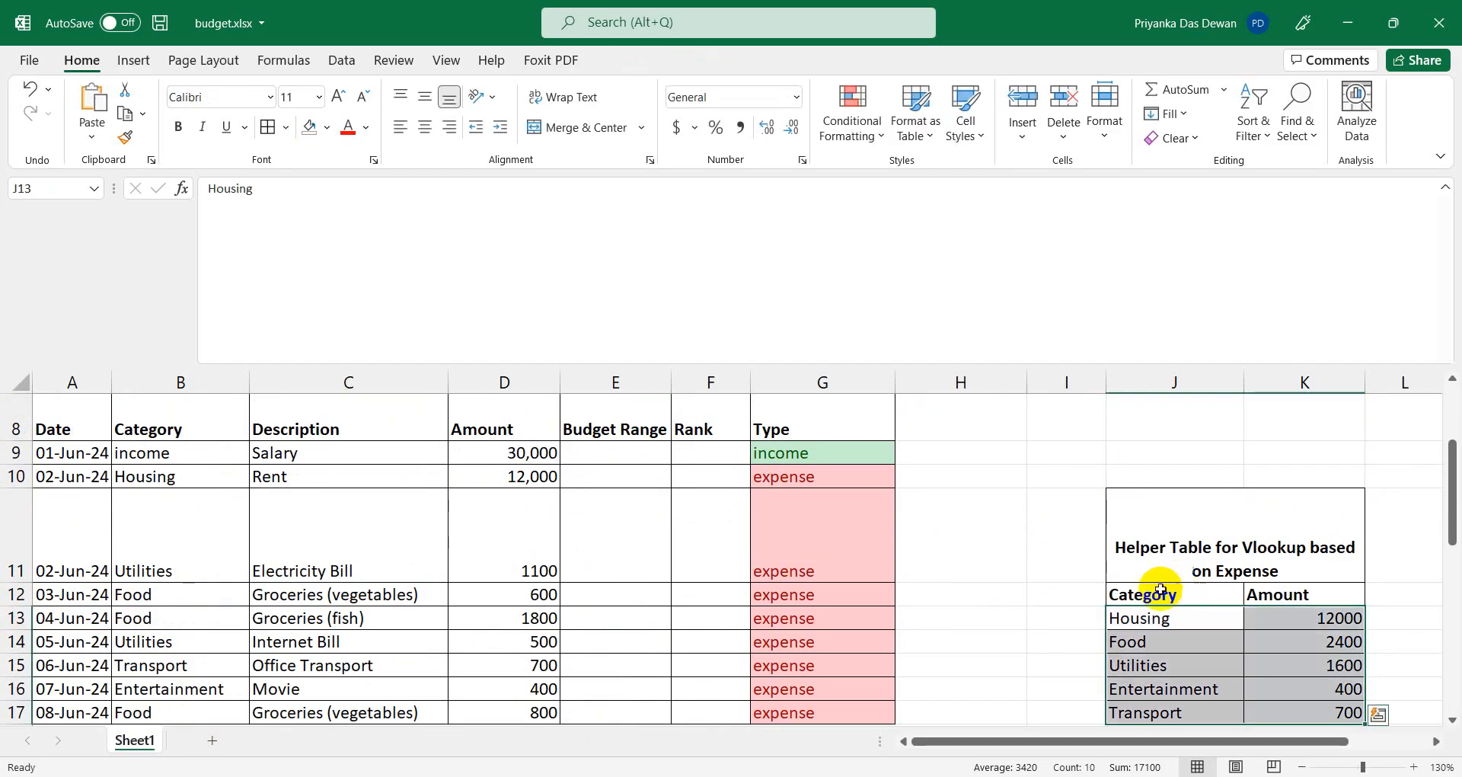
scroll(993, 571, down, 3)
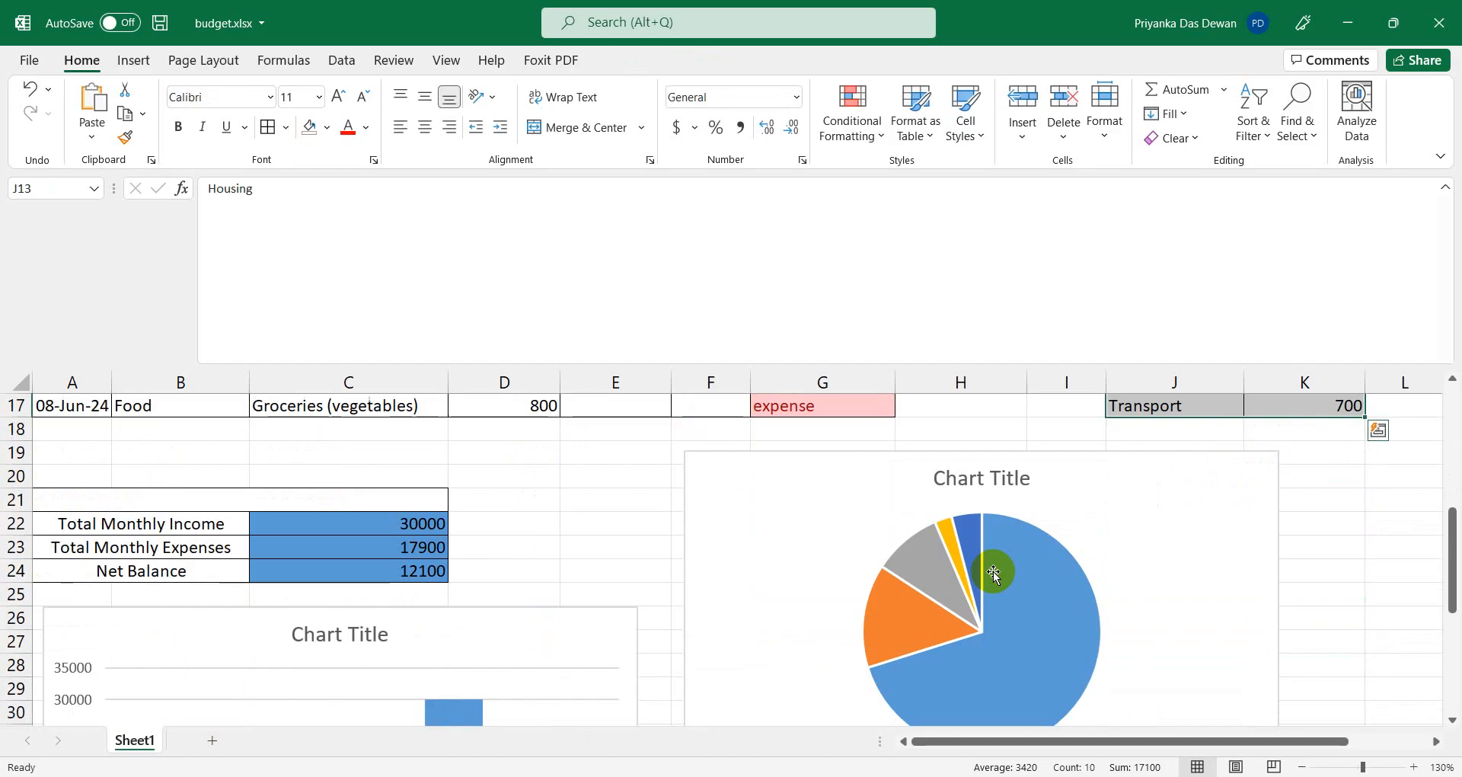
click(841, 525)
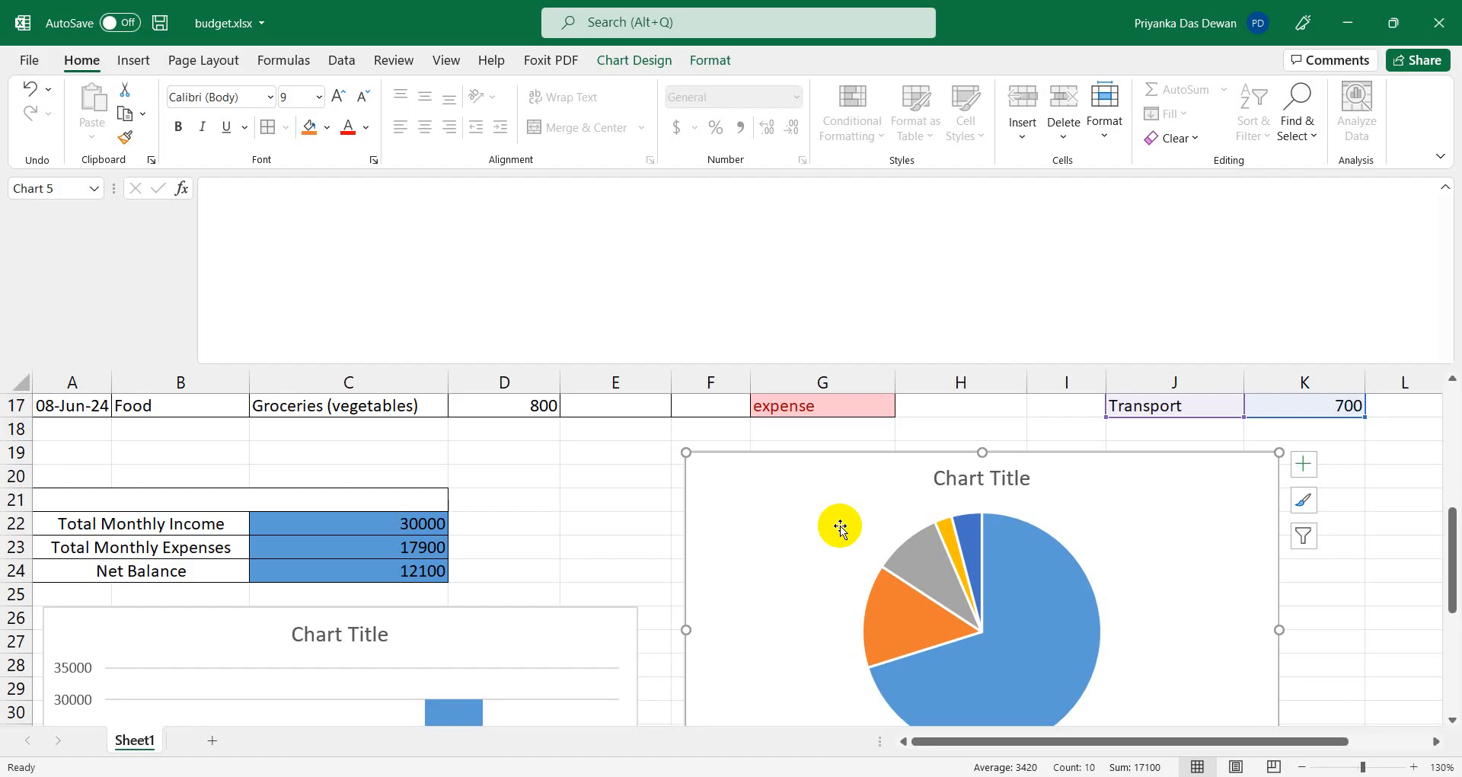
scroll(840, 525, down, 2)
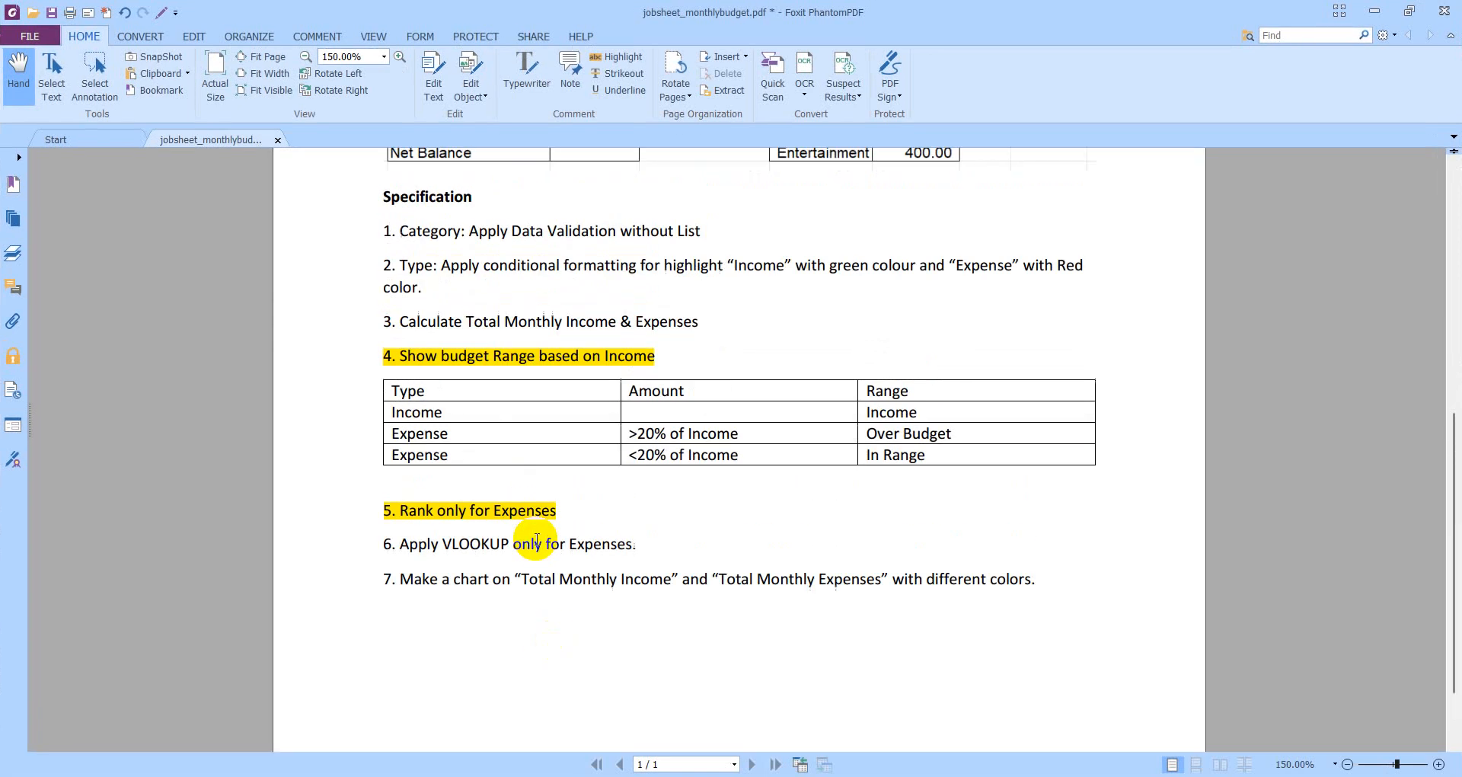
Switch to the job sheet PDF and read the sample table and the Budget Range and Rank specifications.
scroll(537, 539, up, 5)
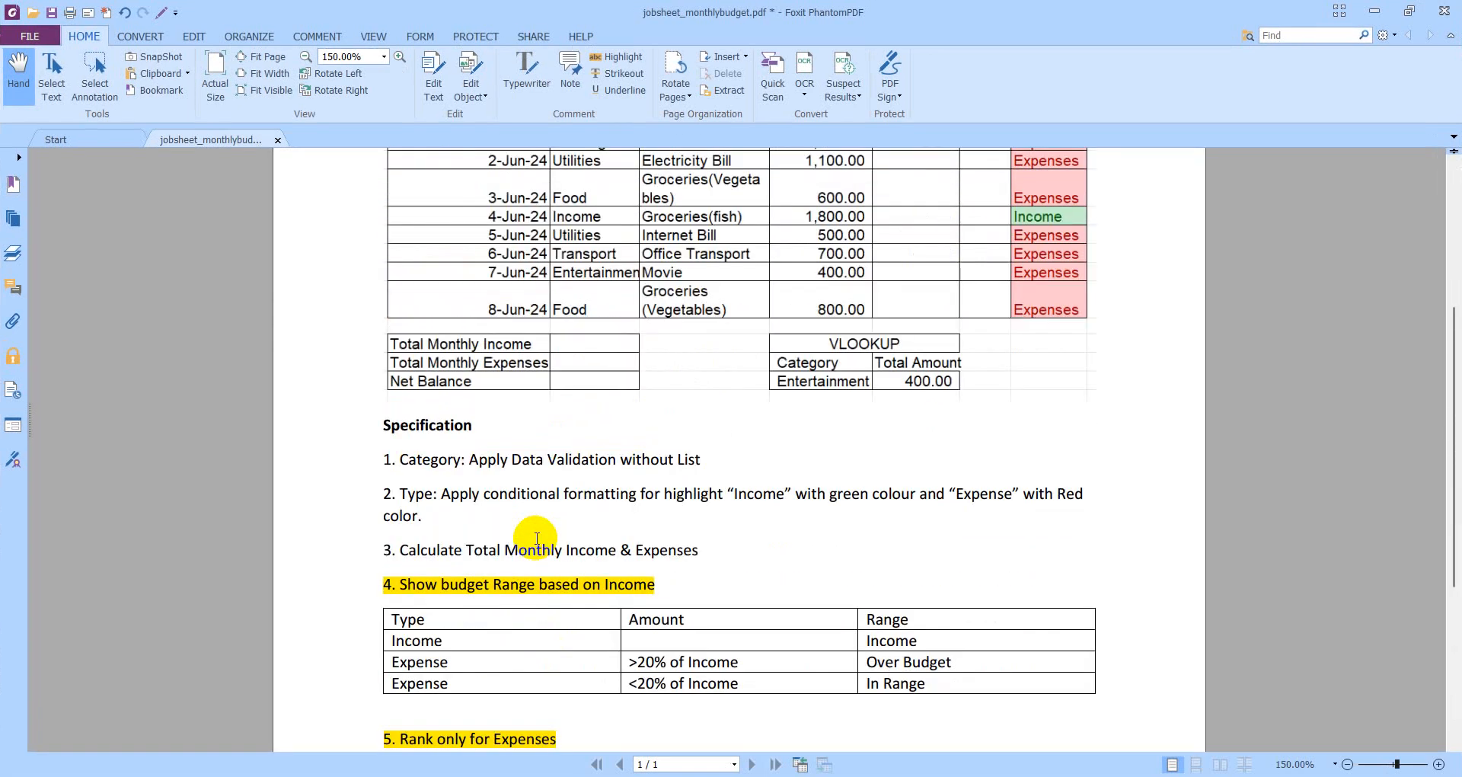
scroll(537, 538, up, 2)
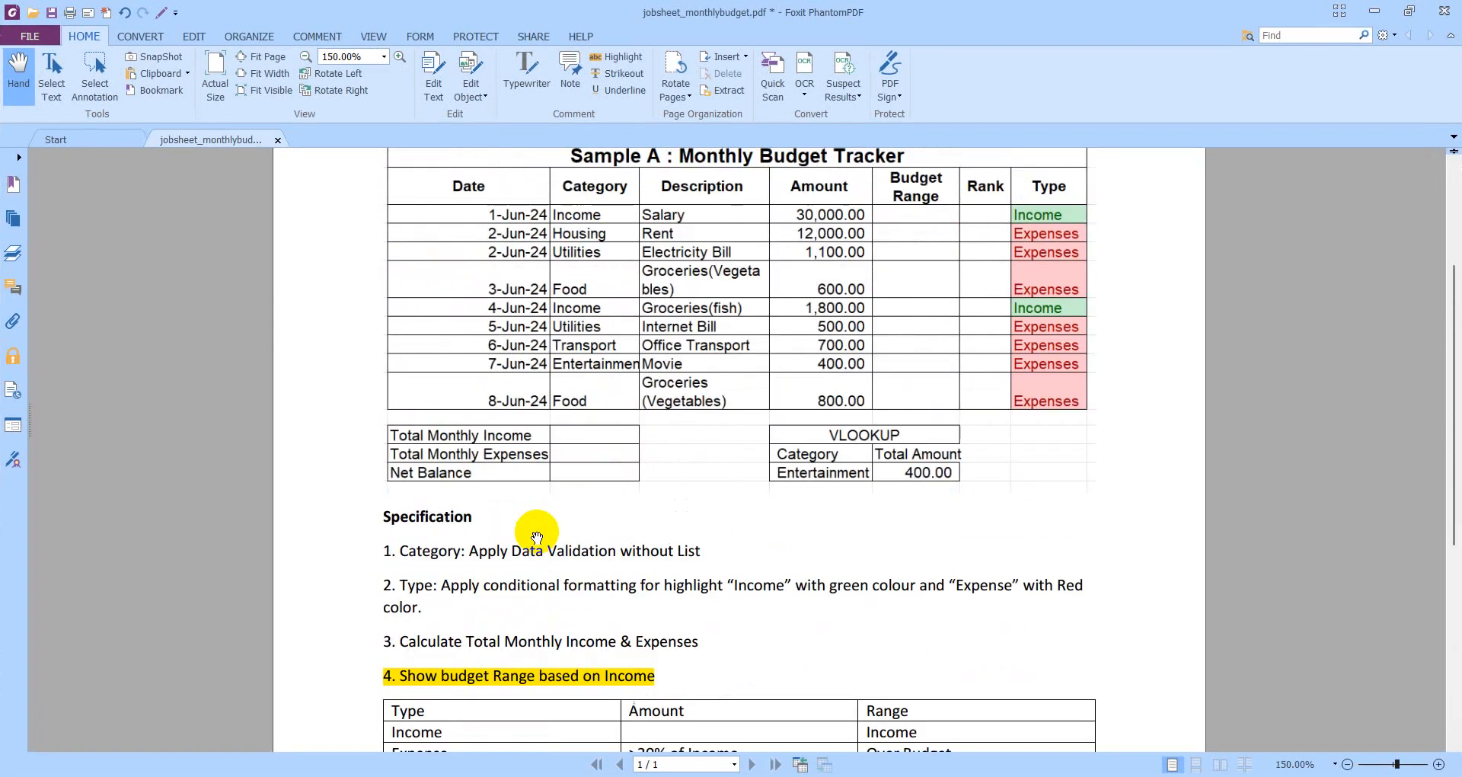
scroll(537, 538, down, 2)
scroll(537, 538, down, 2)
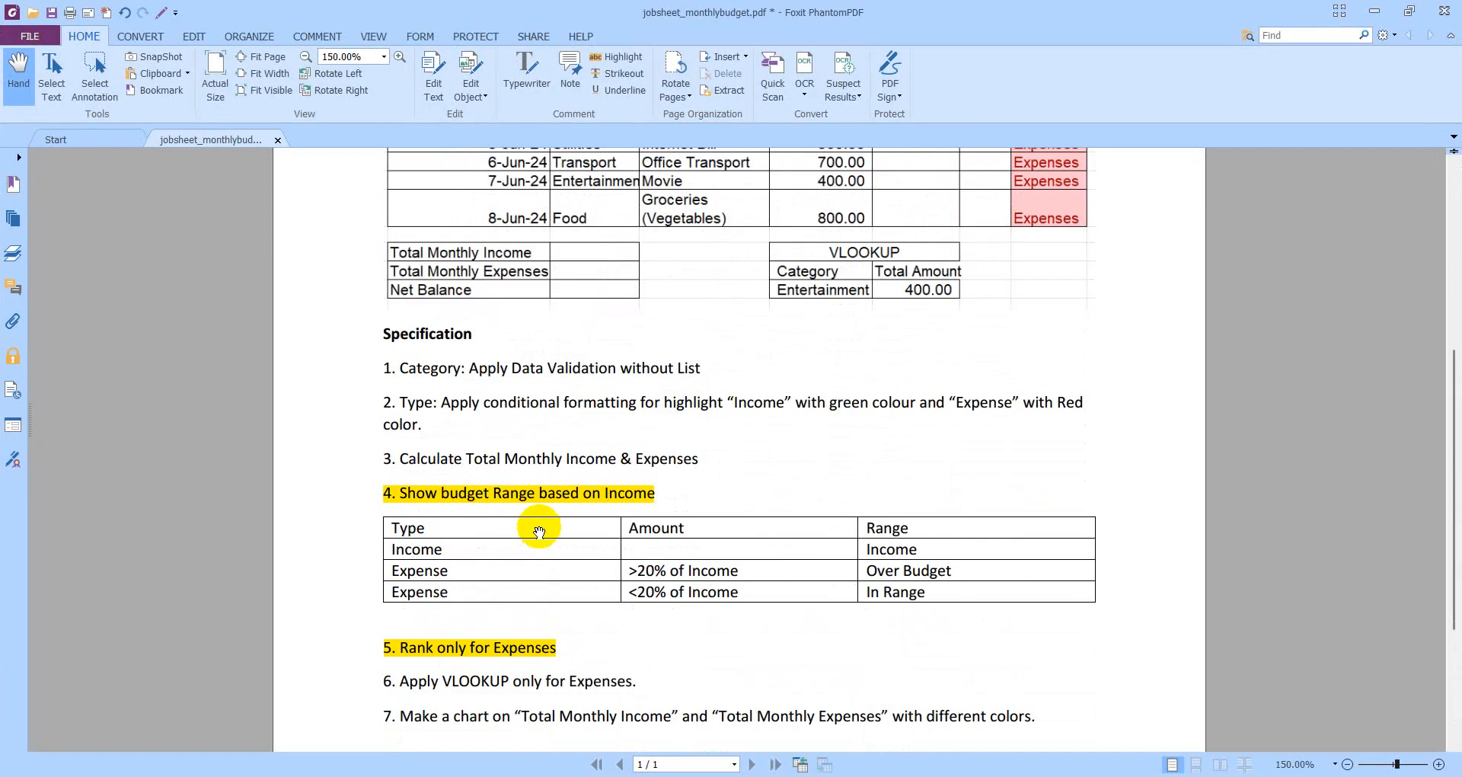
scroll(539, 526, up, 1)
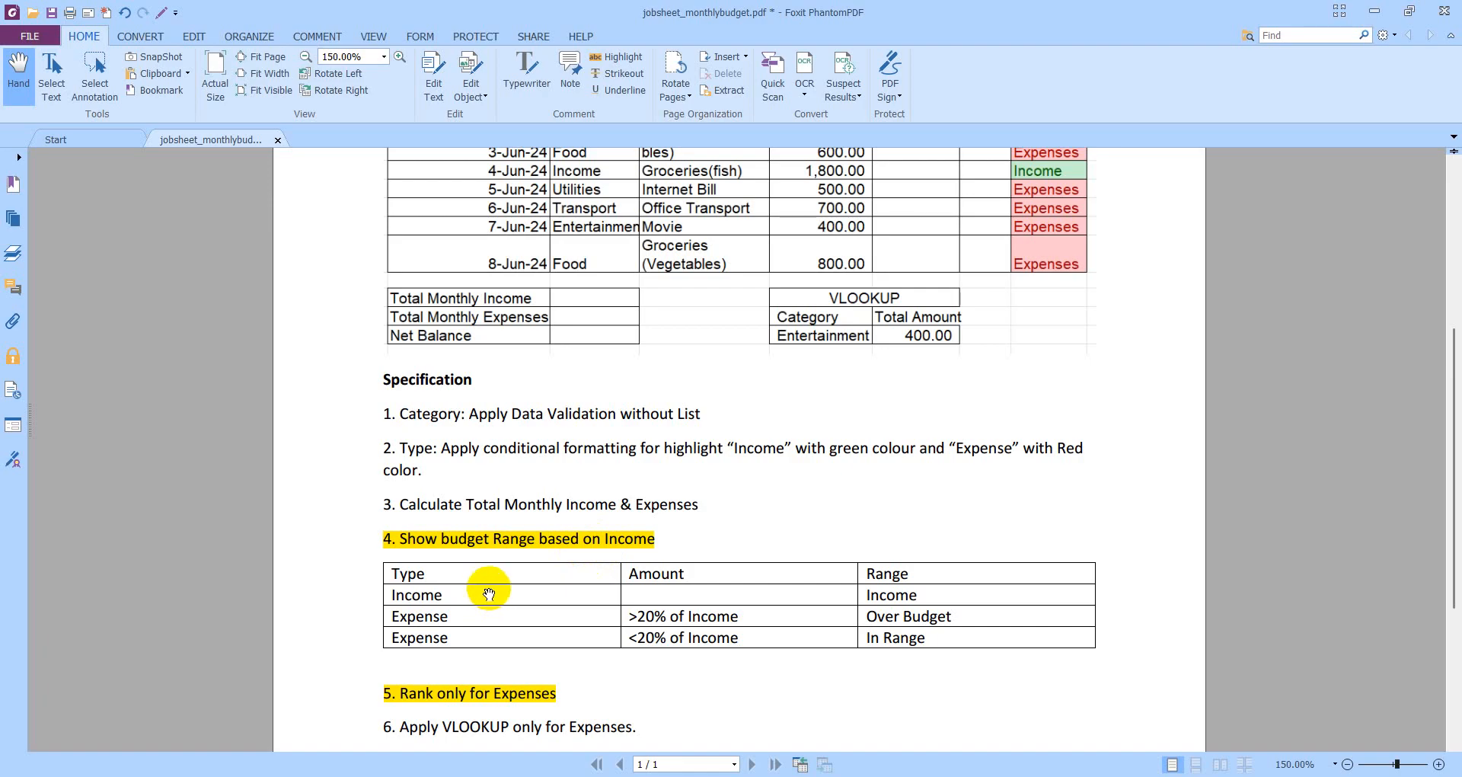
scroll(488, 593, up, 2)
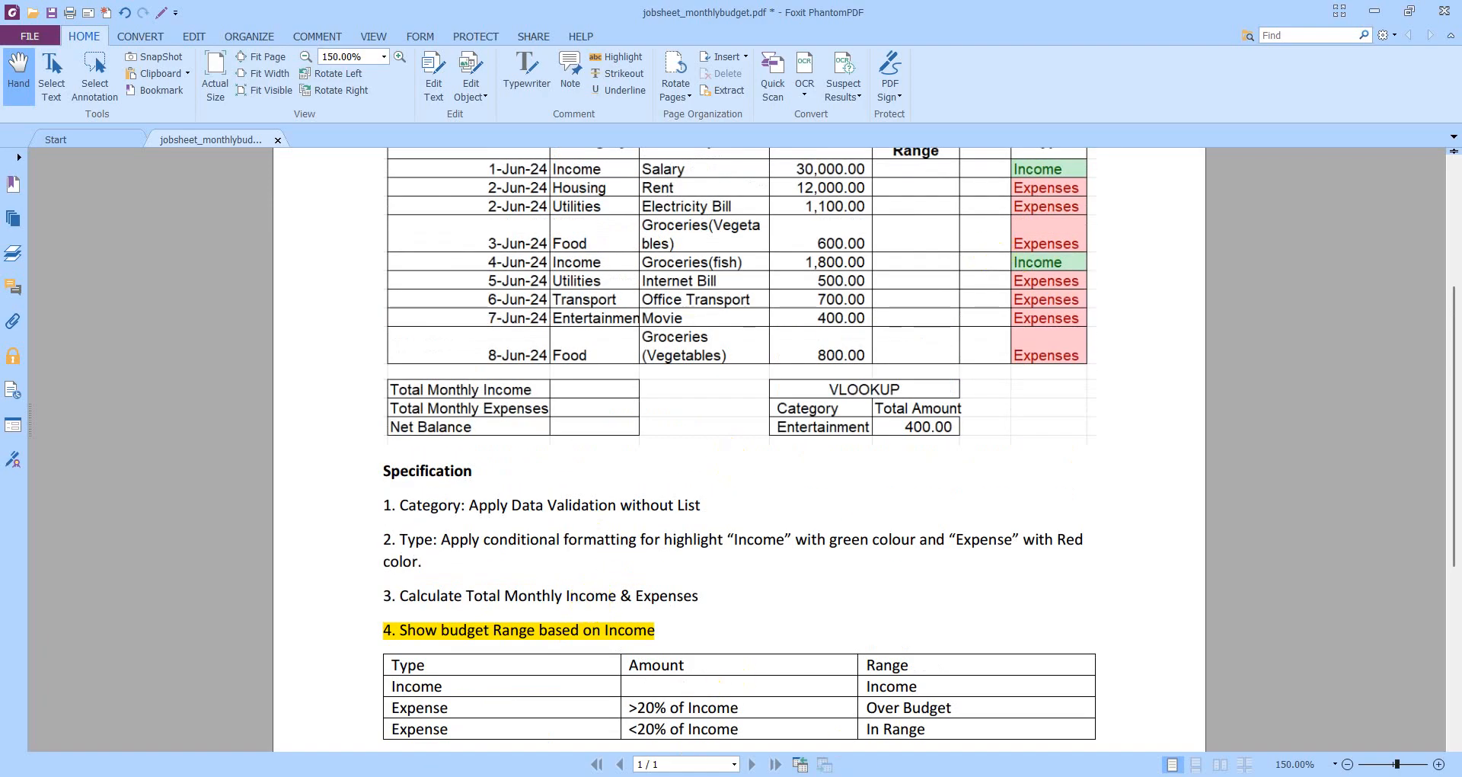
Switch back to the budget workbook in Excel and widen the Budget Range column.
click(663, 776)
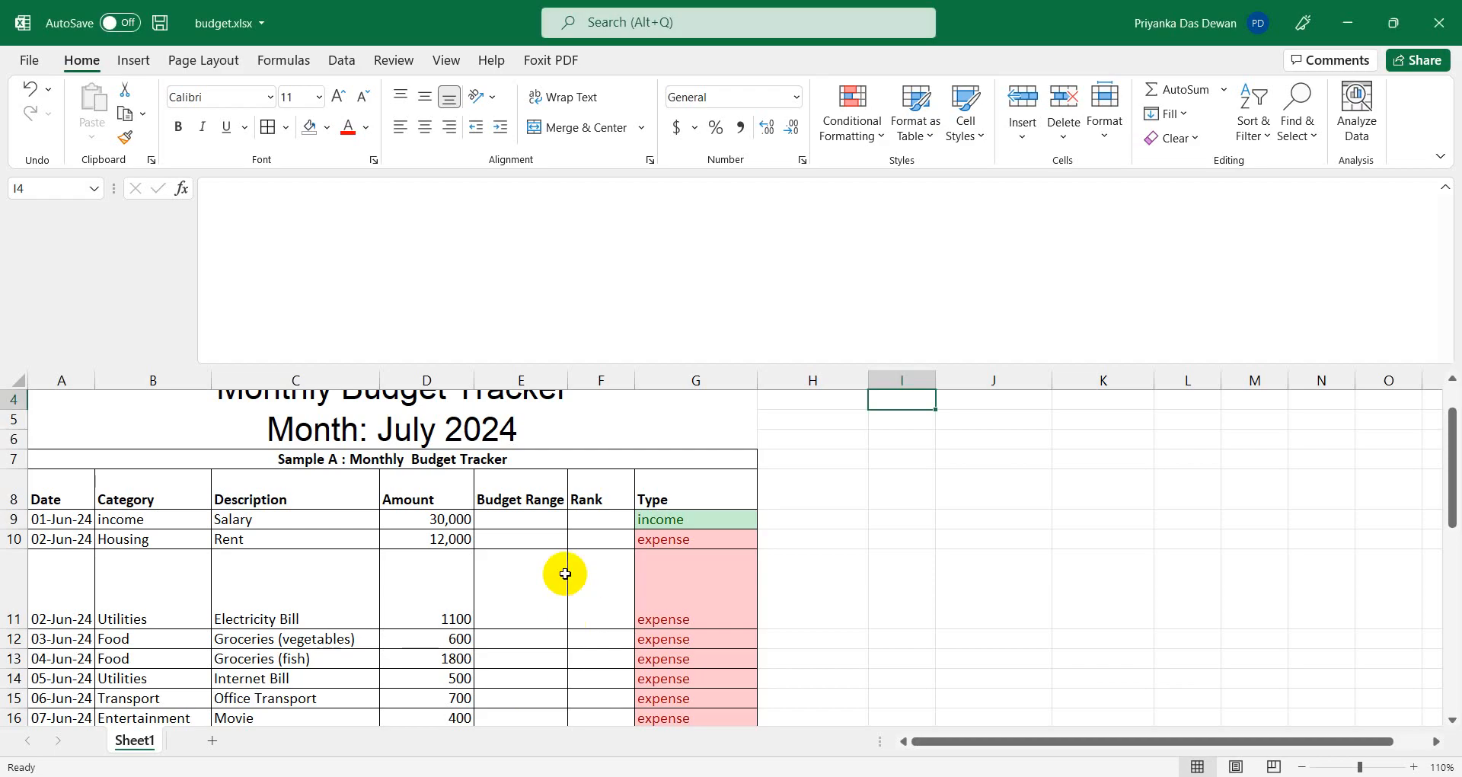
scroll(564, 573, down, 1)
drag(568, 380, 617, 380)
Enlarge the sheet view to 130% and examine the Total Monthly Income formula against the transaction amounts.
scroll(418, 544, down, 2)
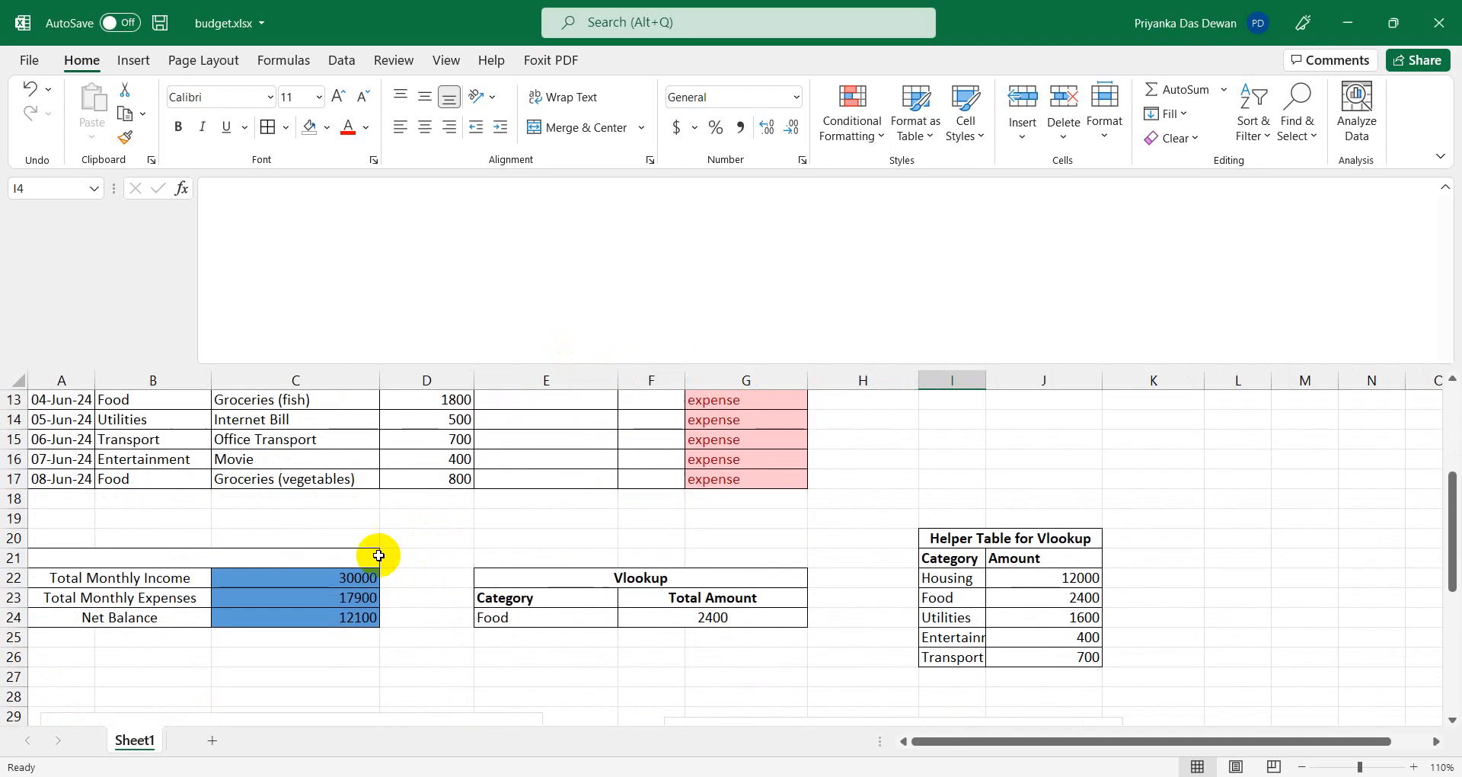
click(309, 579)
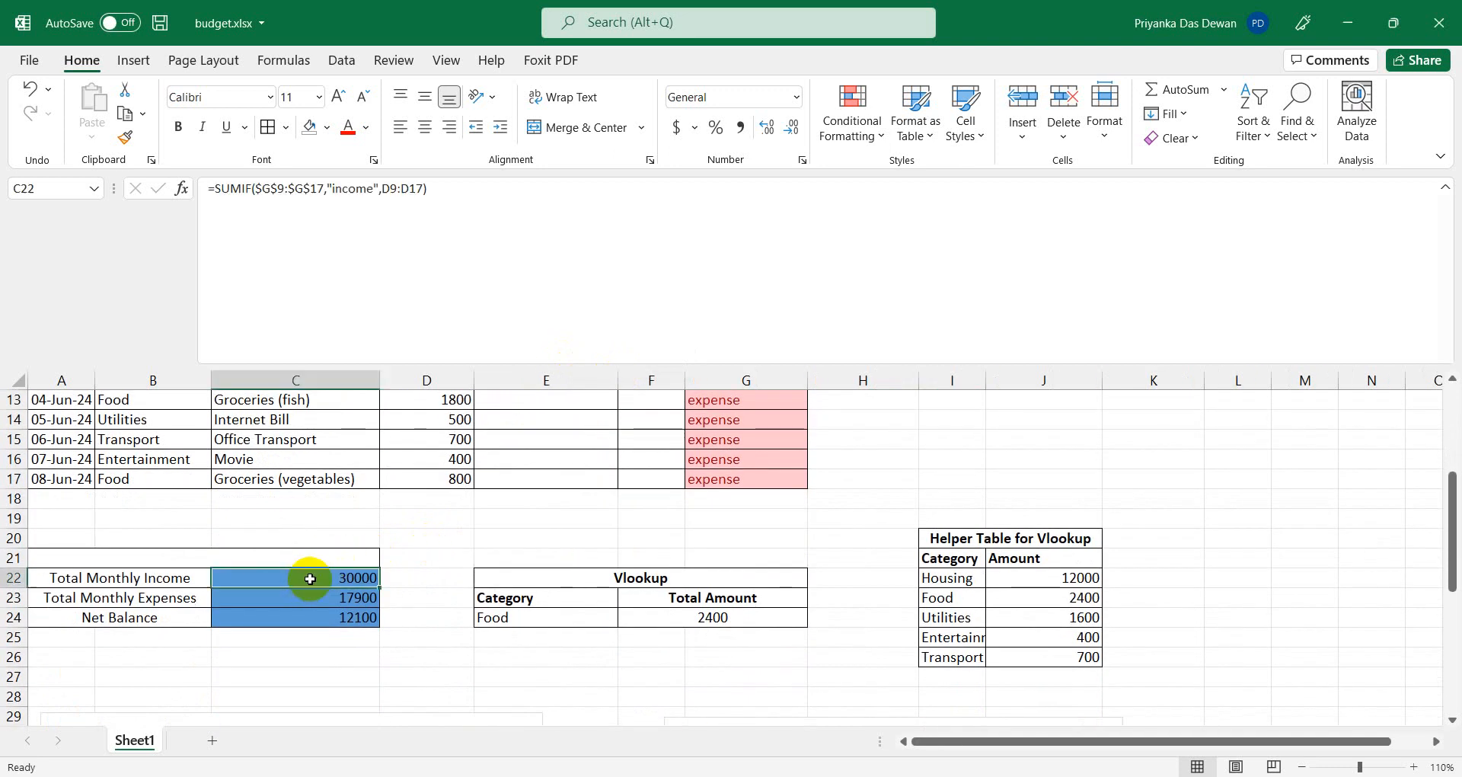
scroll(312, 577, up, 1)
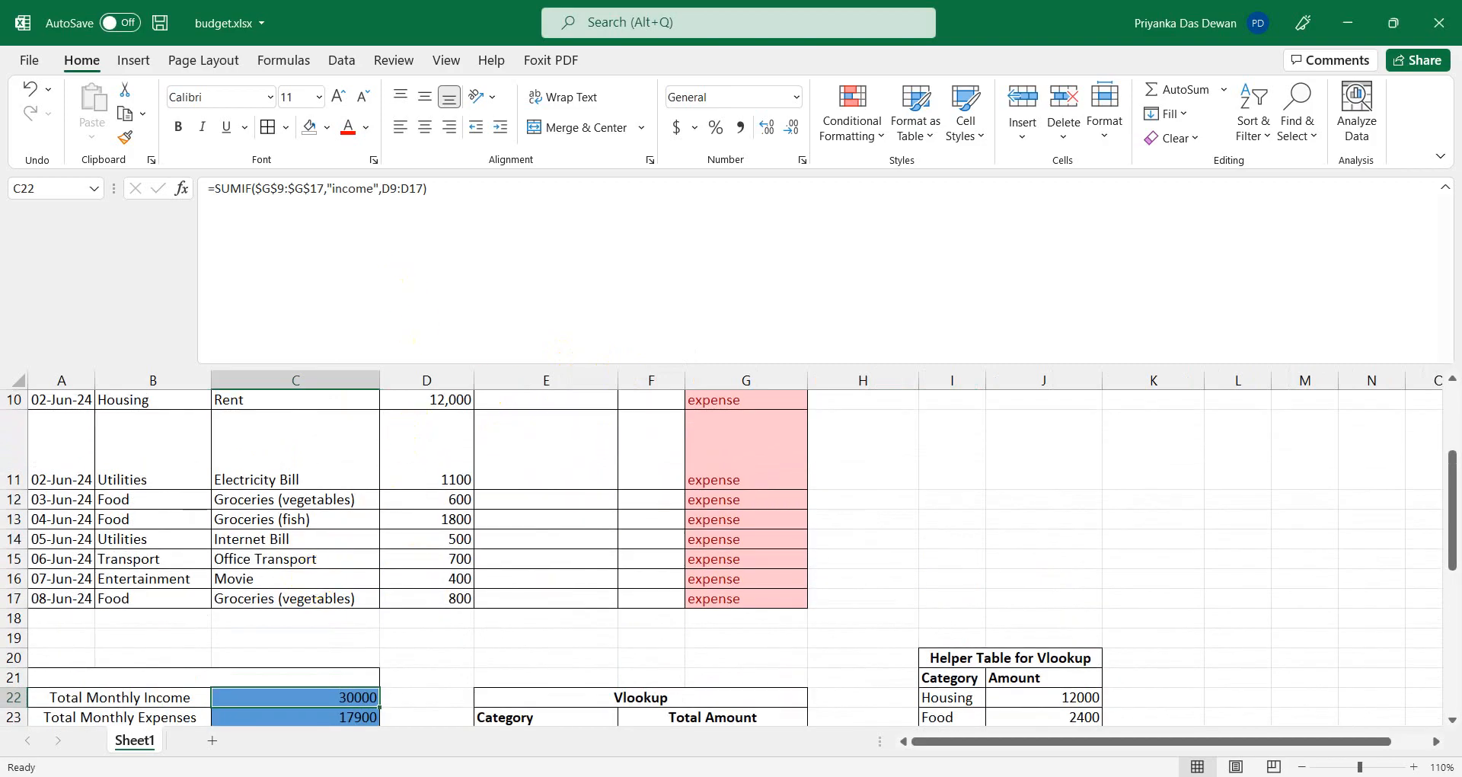
click(1414, 767)
click(1414, 767)
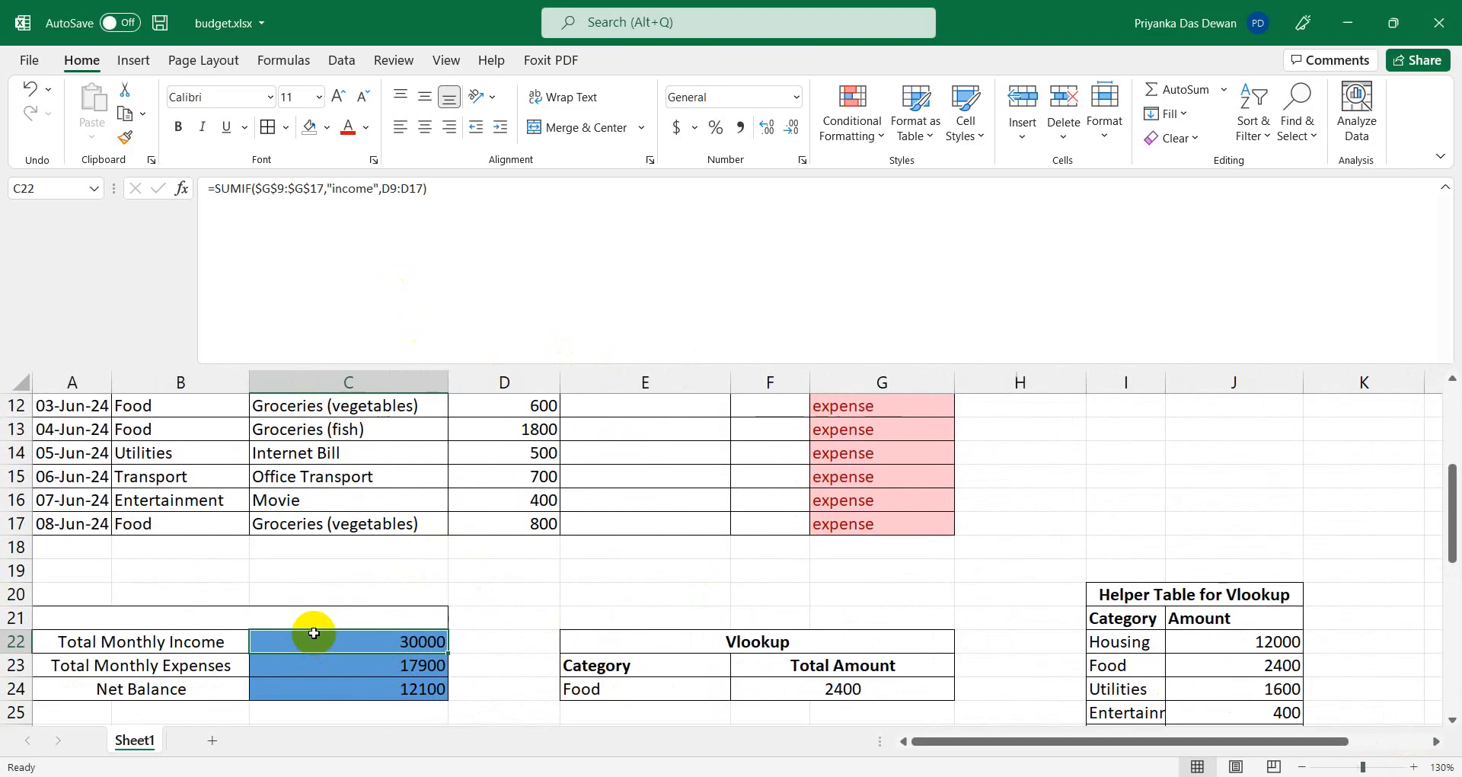
scroll(320, 646, up, 1)
scroll(321, 645, up, 1)
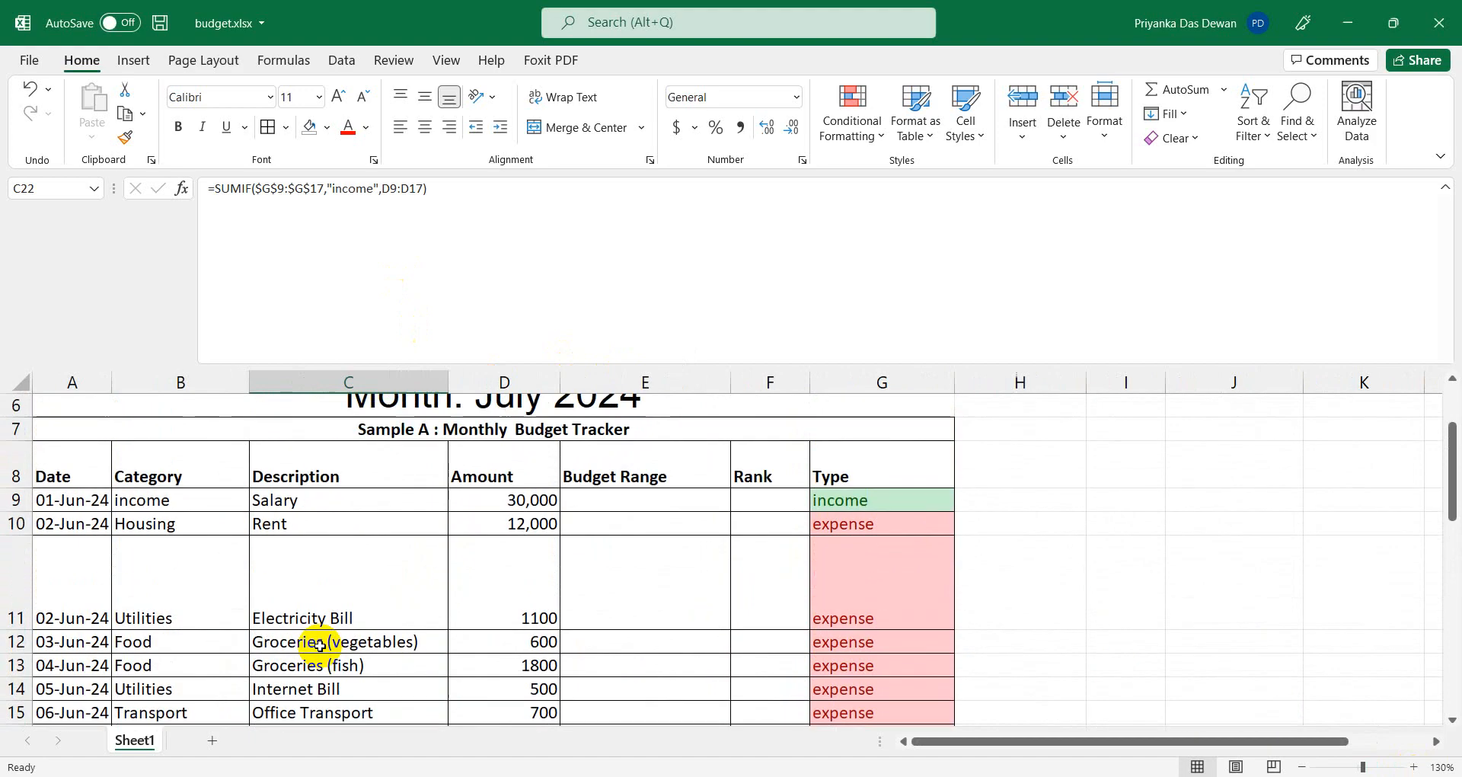
scroll(322, 645, down, 2)
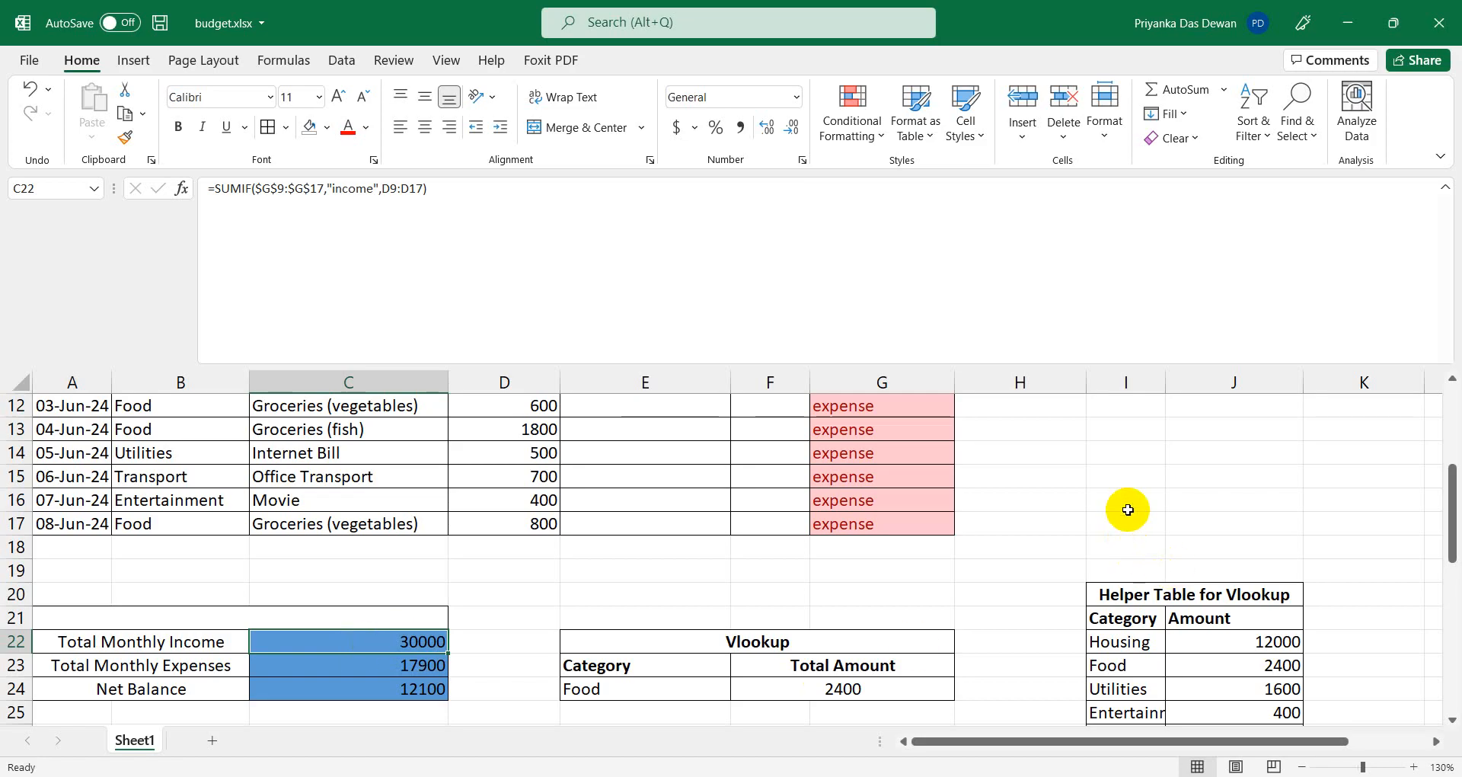
click(1116, 472)
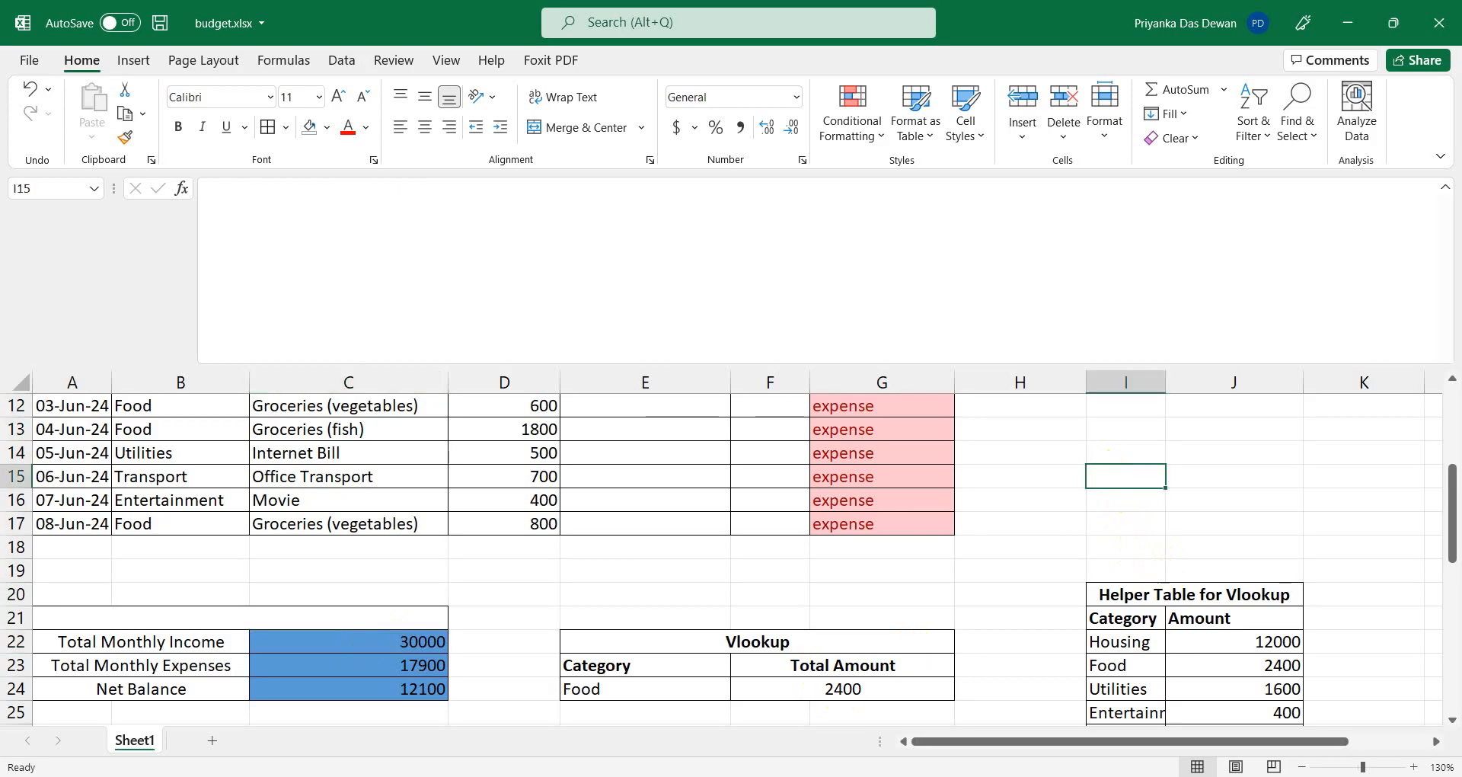
Open the Windows Calculator and multiply the monthly income of 30000 by 20.
click(229, 775)
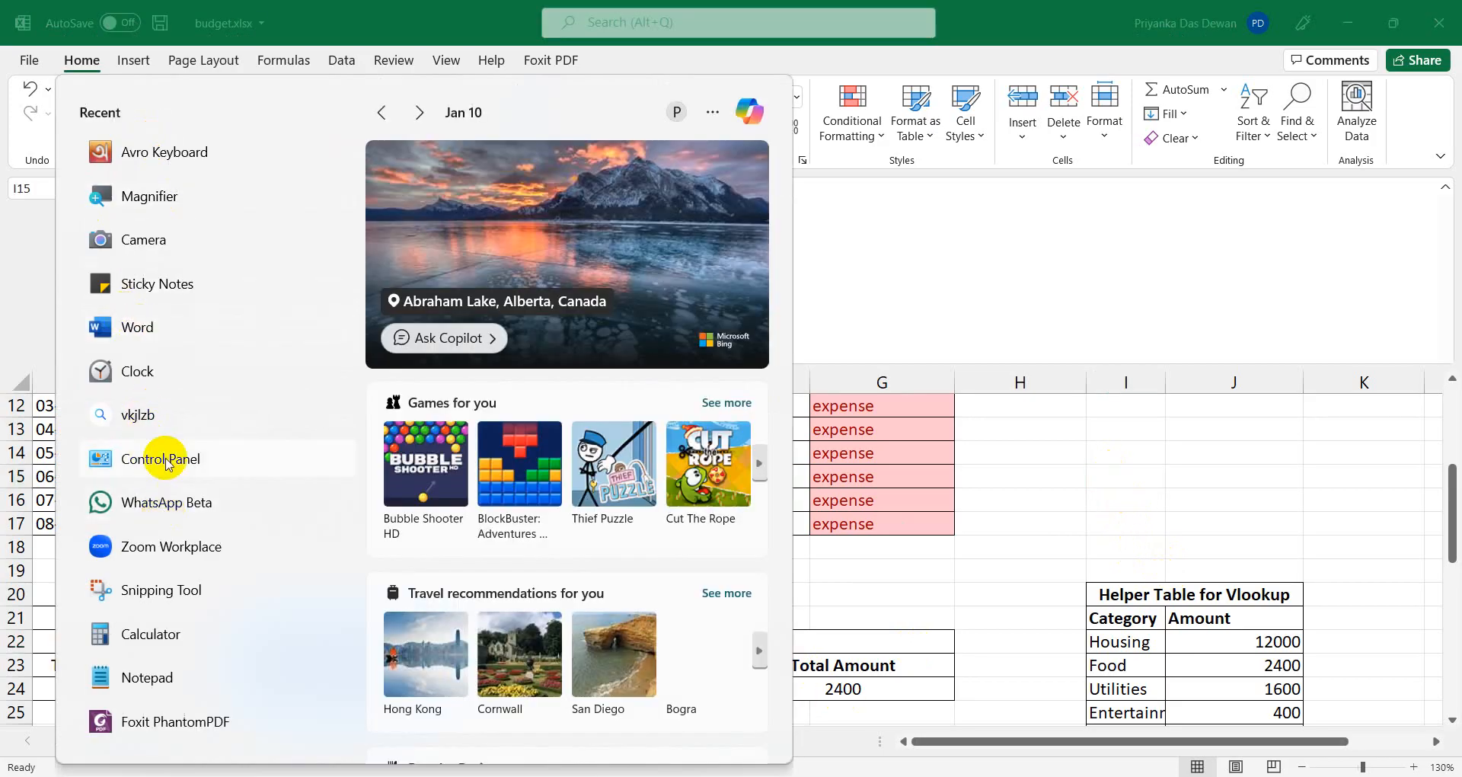
click(152, 633)
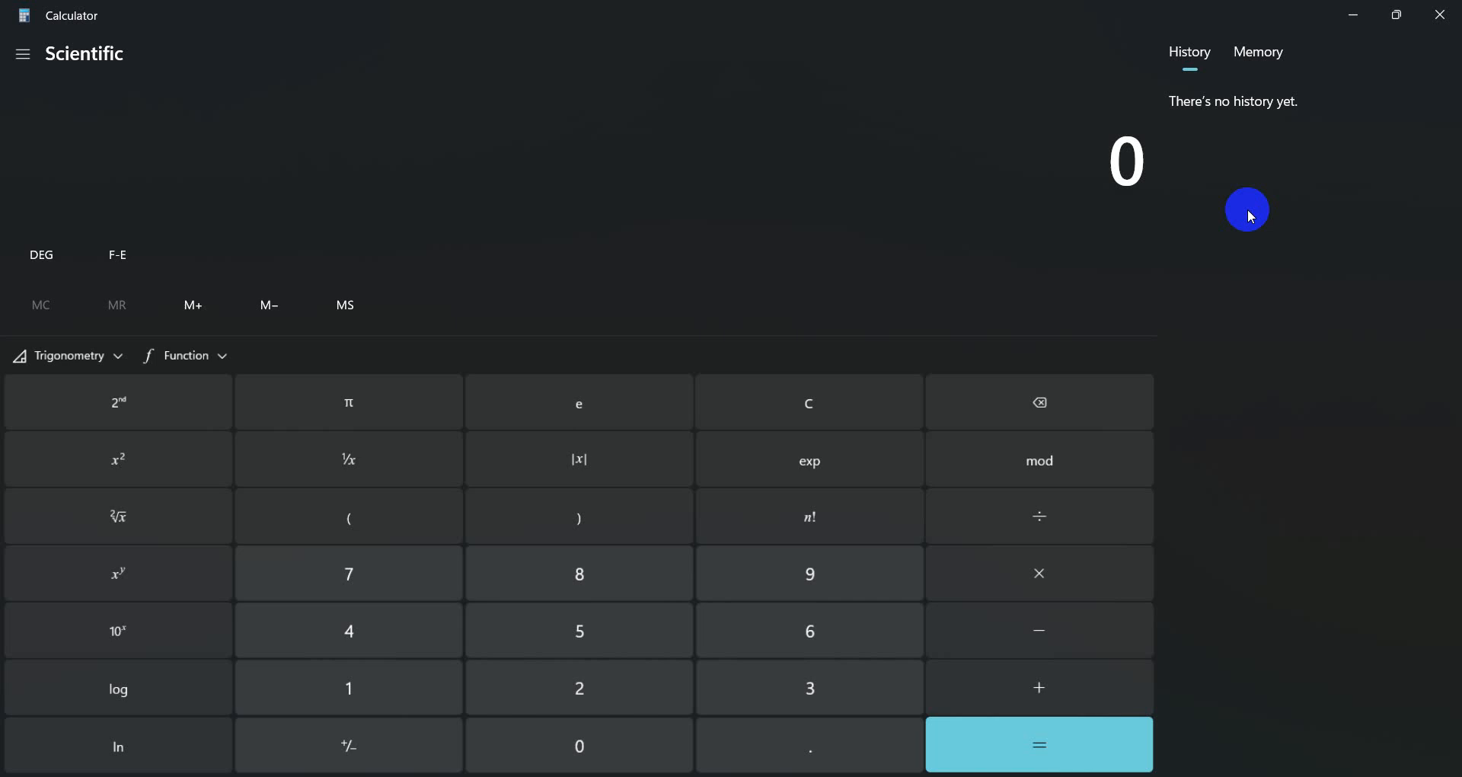
click(790, 691)
click(577, 750)
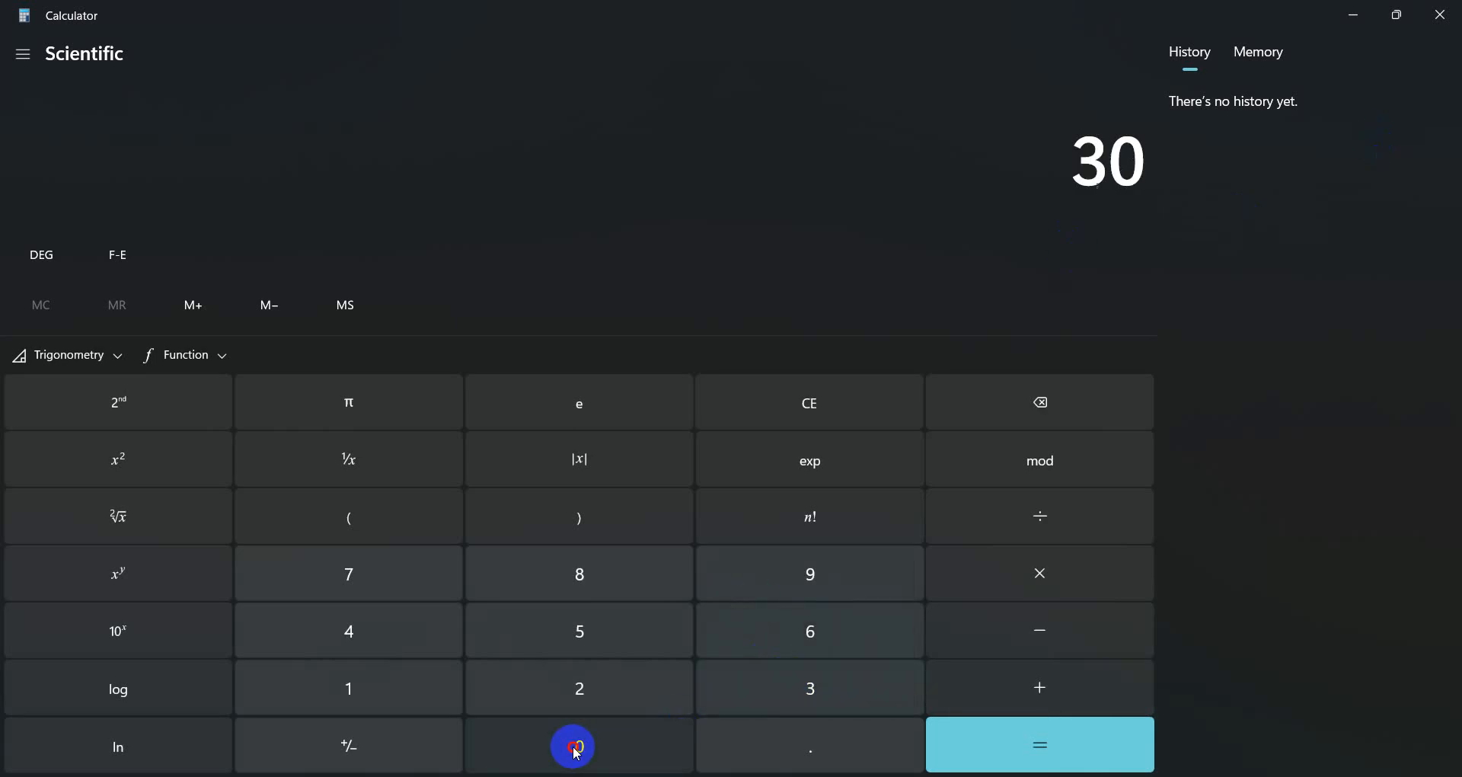
click(576, 750)
click(577, 751)
click(577, 750)
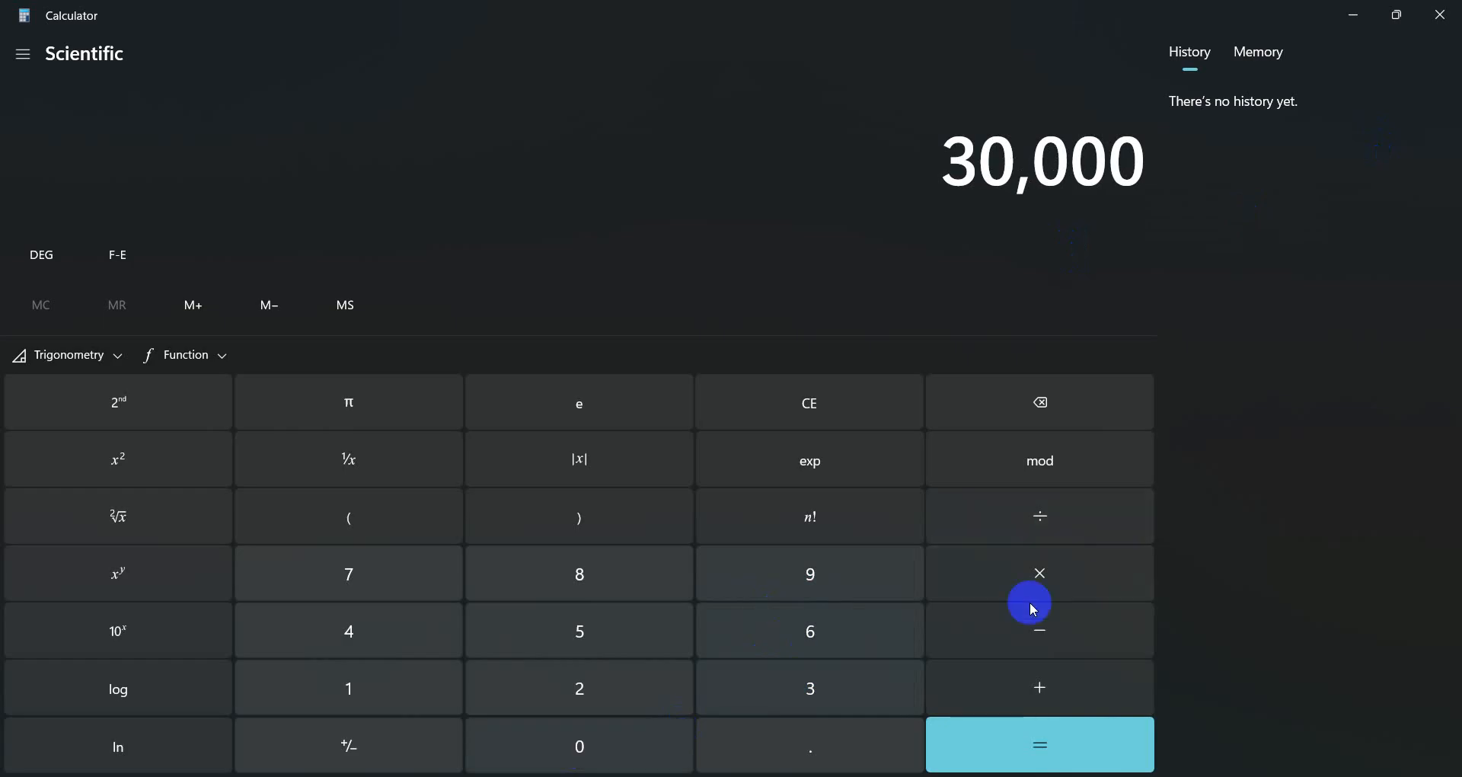
click(1036, 590)
click(579, 689)
click(576, 742)
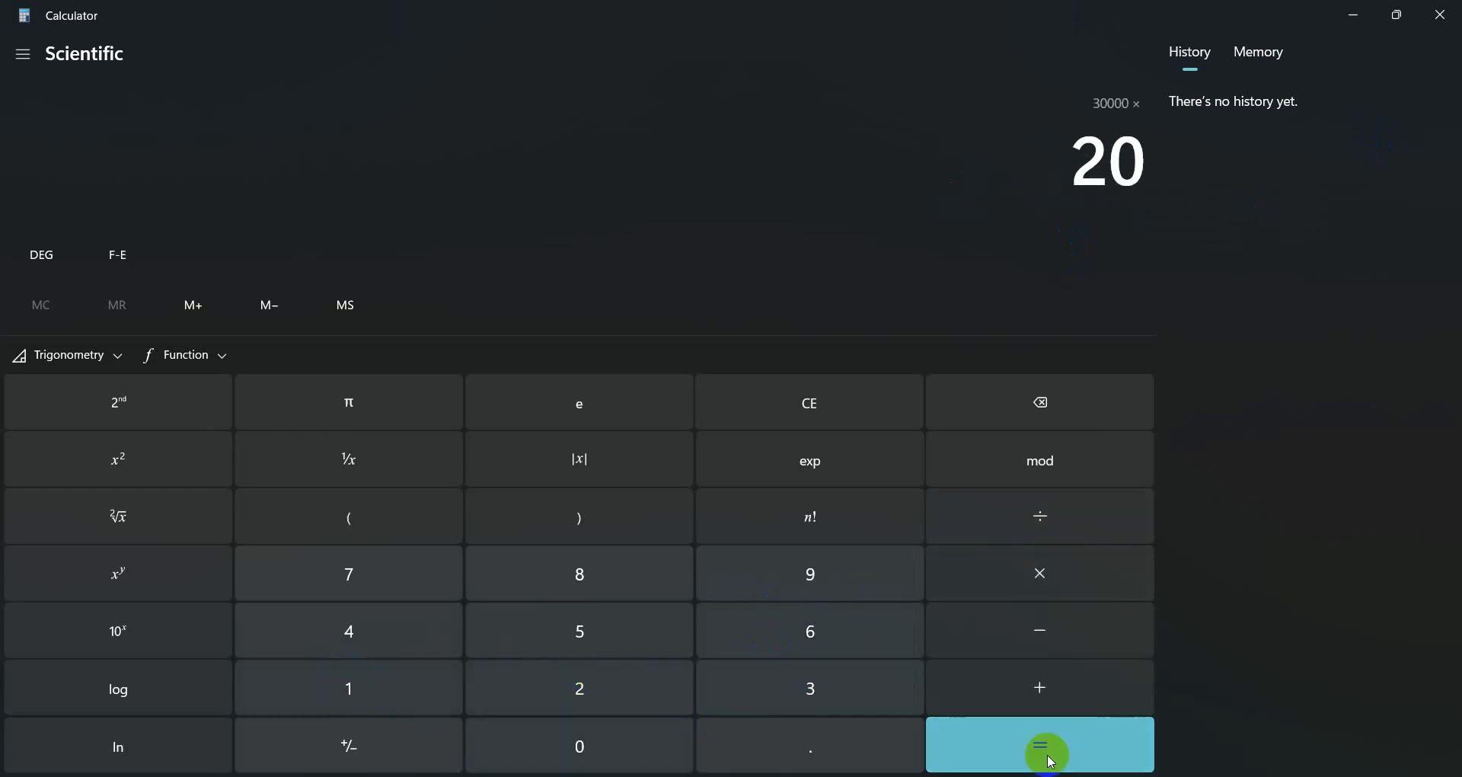
click(1051, 762)
Divide the product by 100 to get the 20% income threshold, and return to the workbook.
click(1035, 506)
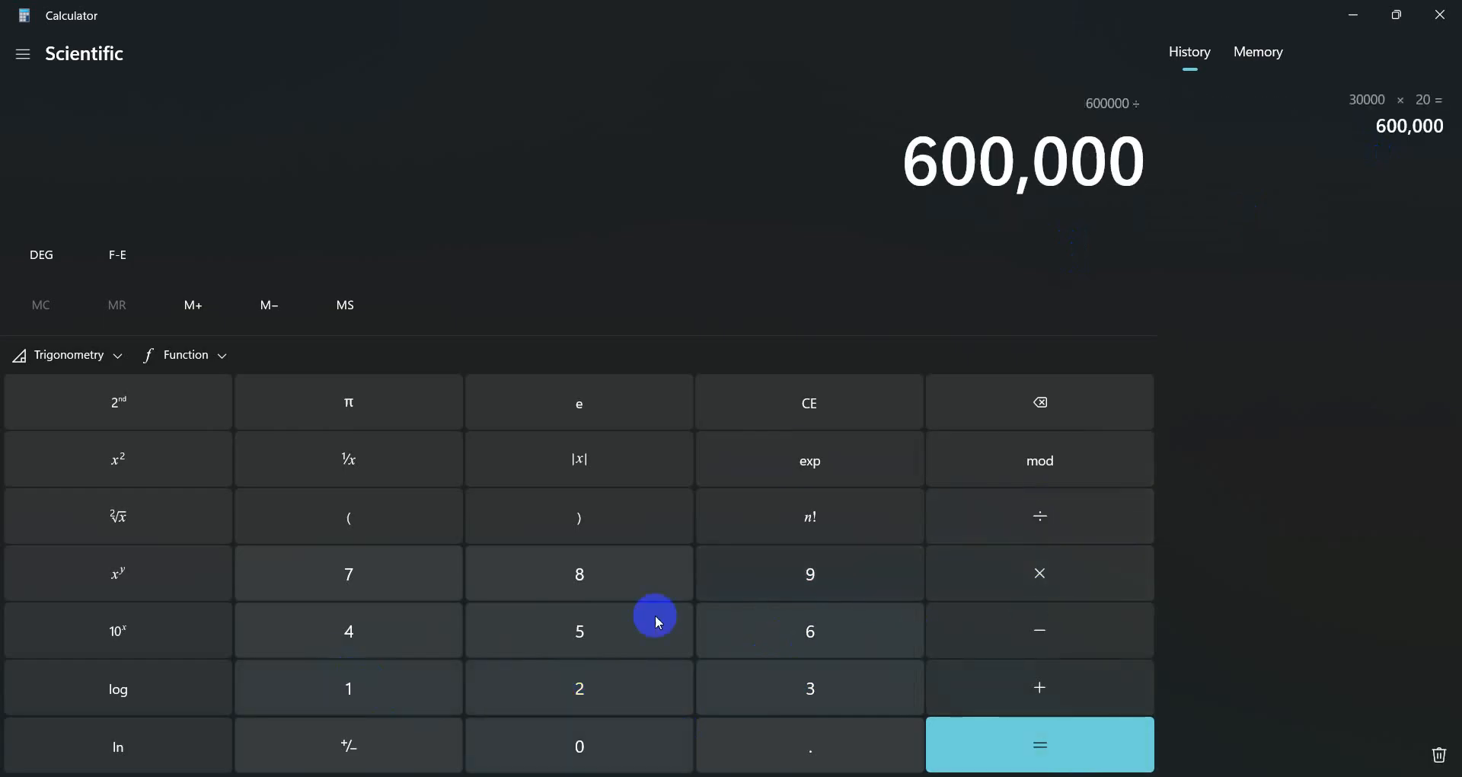
click(309, 715)
click(533, 750)
click(590, 745)
click(1134, 757)
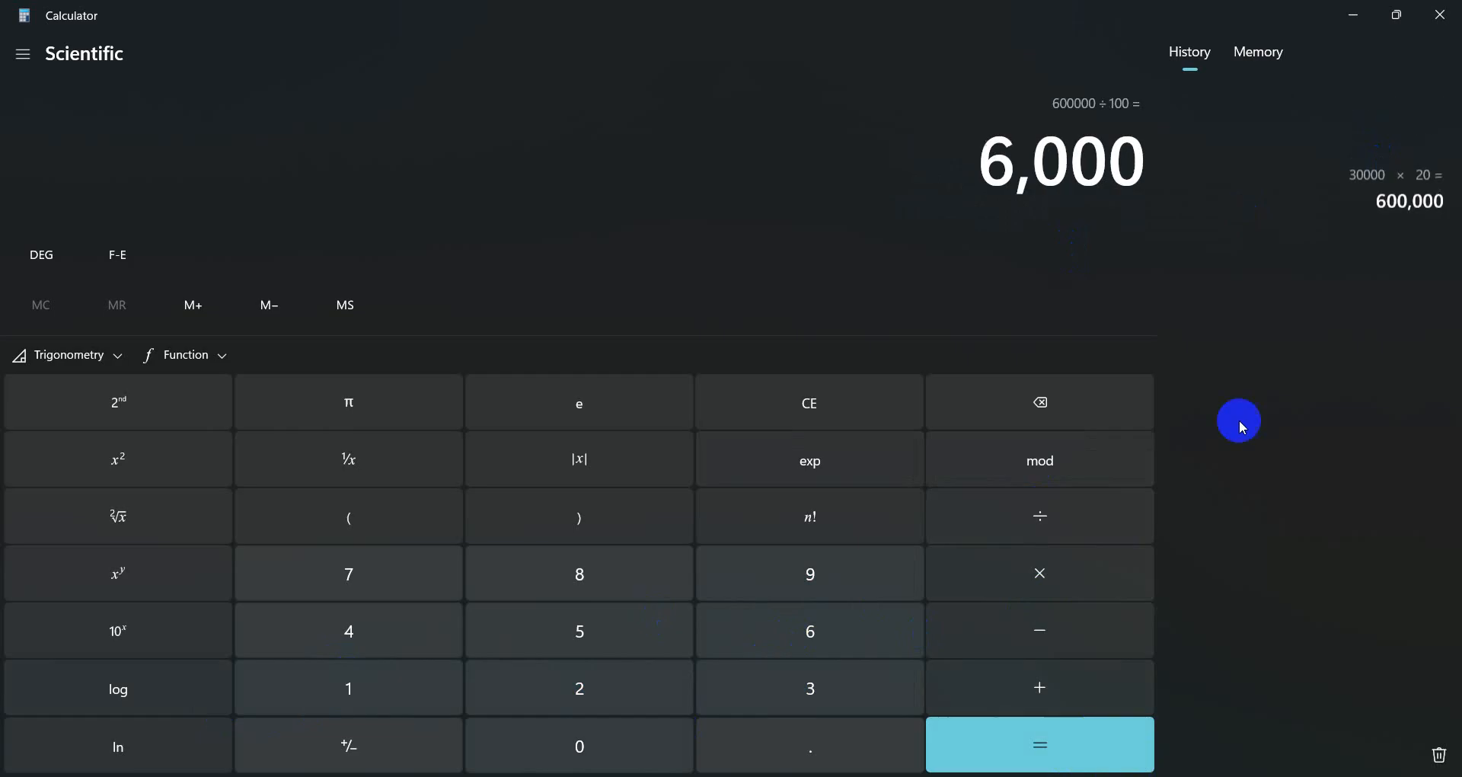
click(1354, 15)
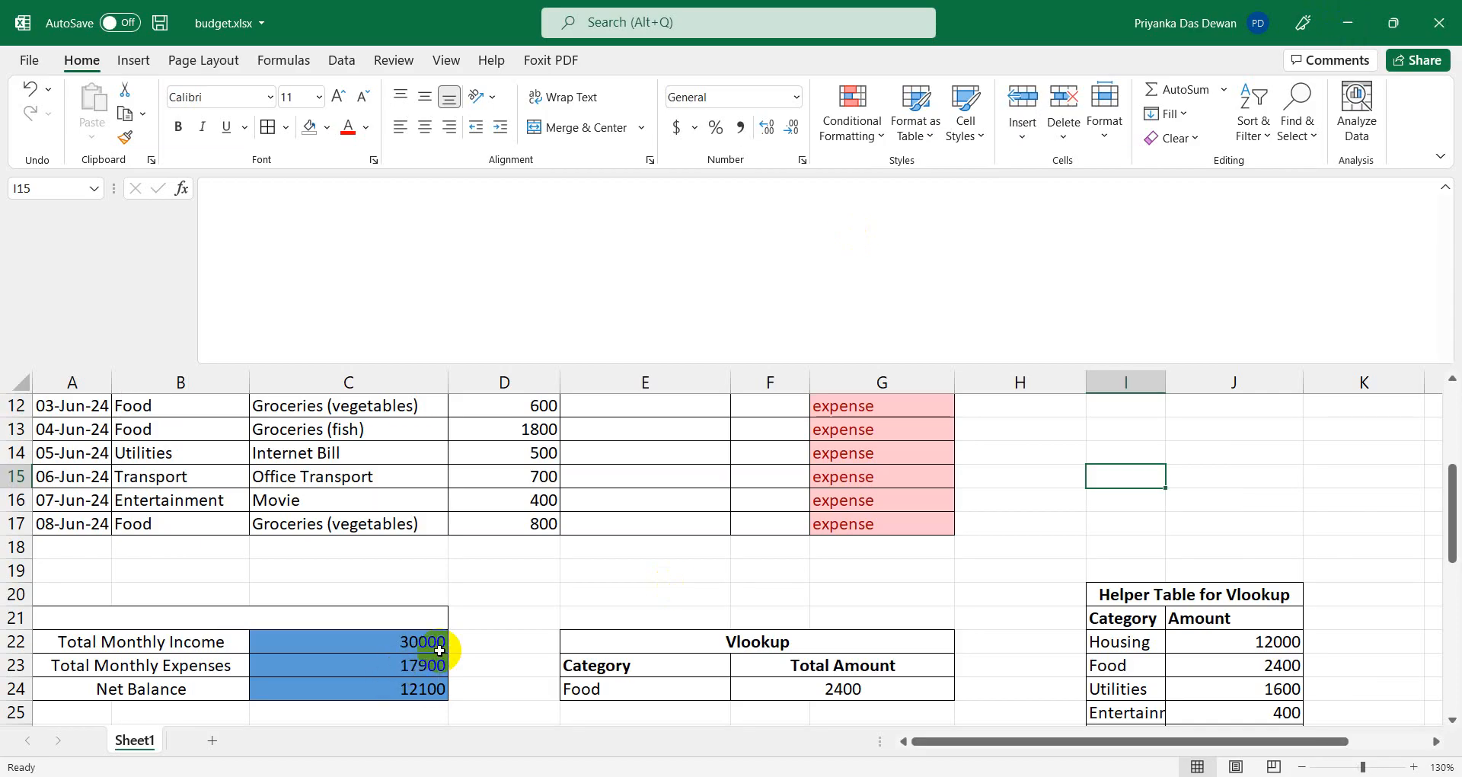
Enter "Over Budget" as the Budget Range of the Housing rent expense in E10.
scroll(439, 650, up, 2)
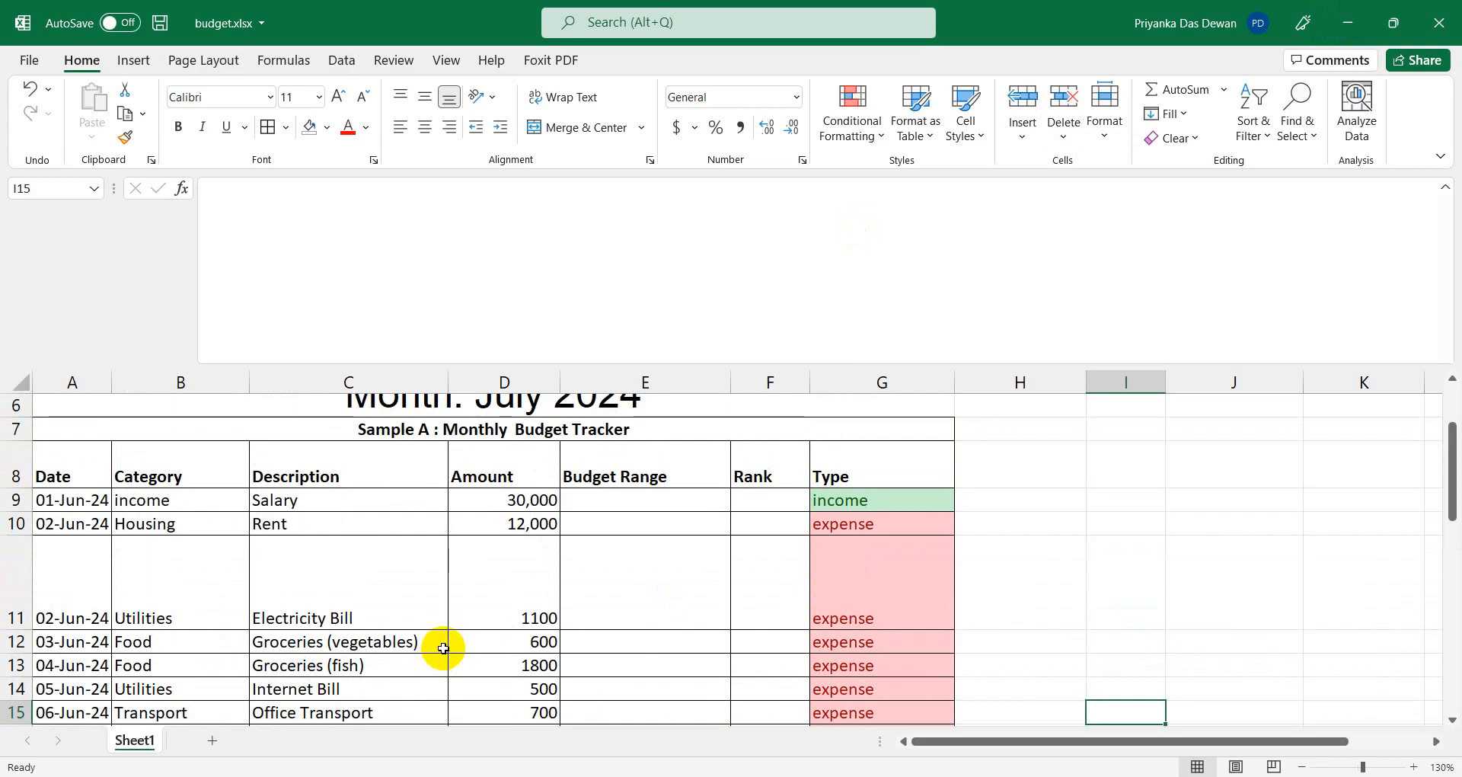
scroll(443, 648, down, 2)
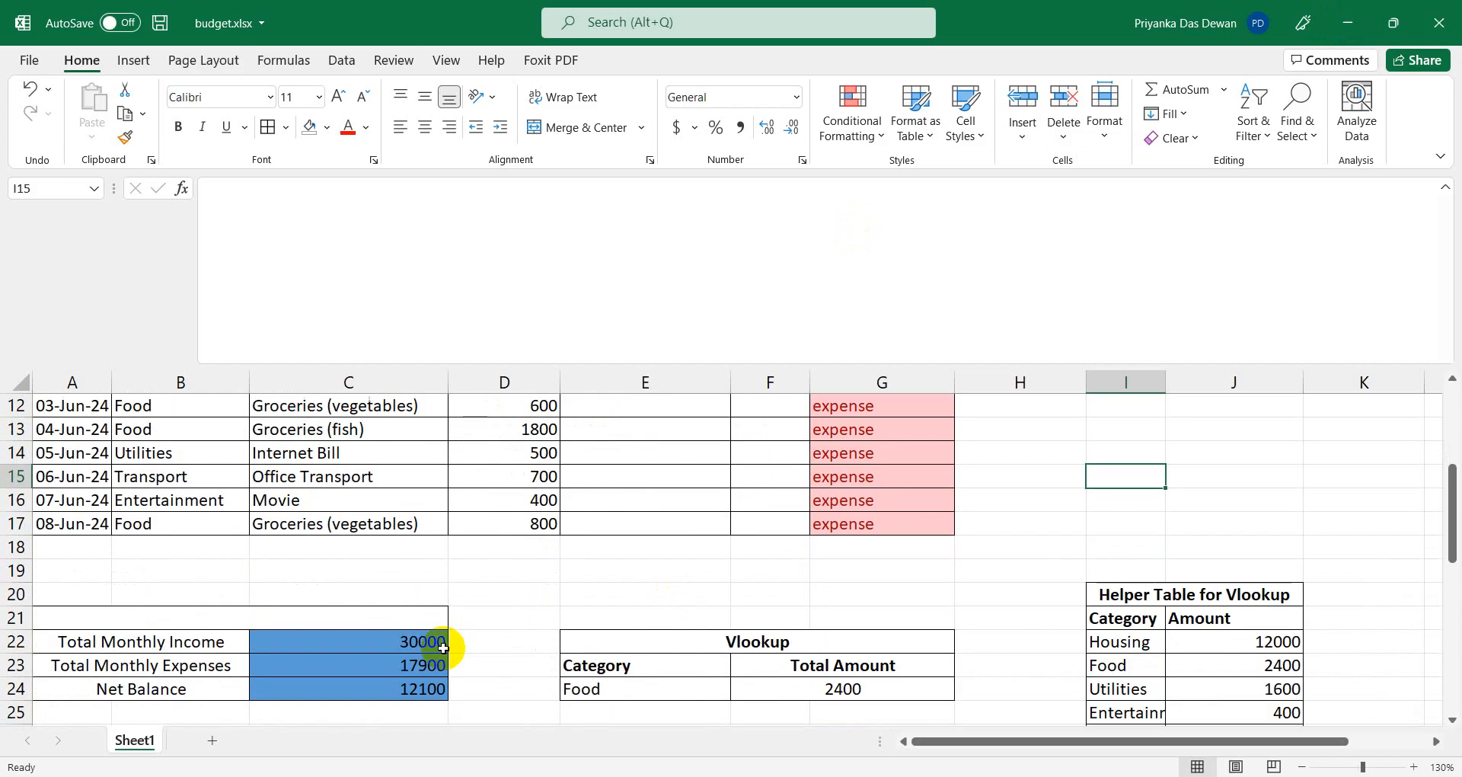
scroll(443, 648, up, 2)
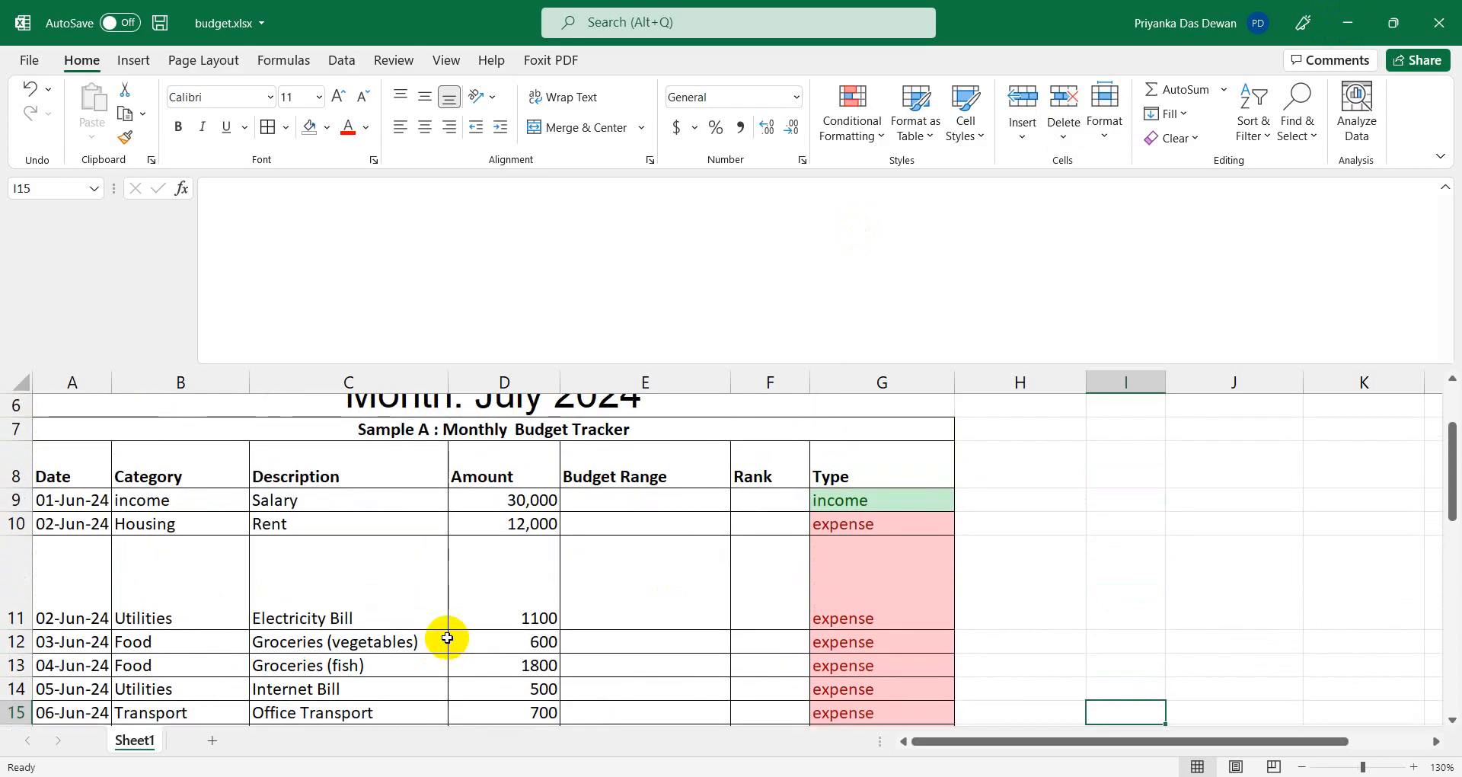
click(618, 519)
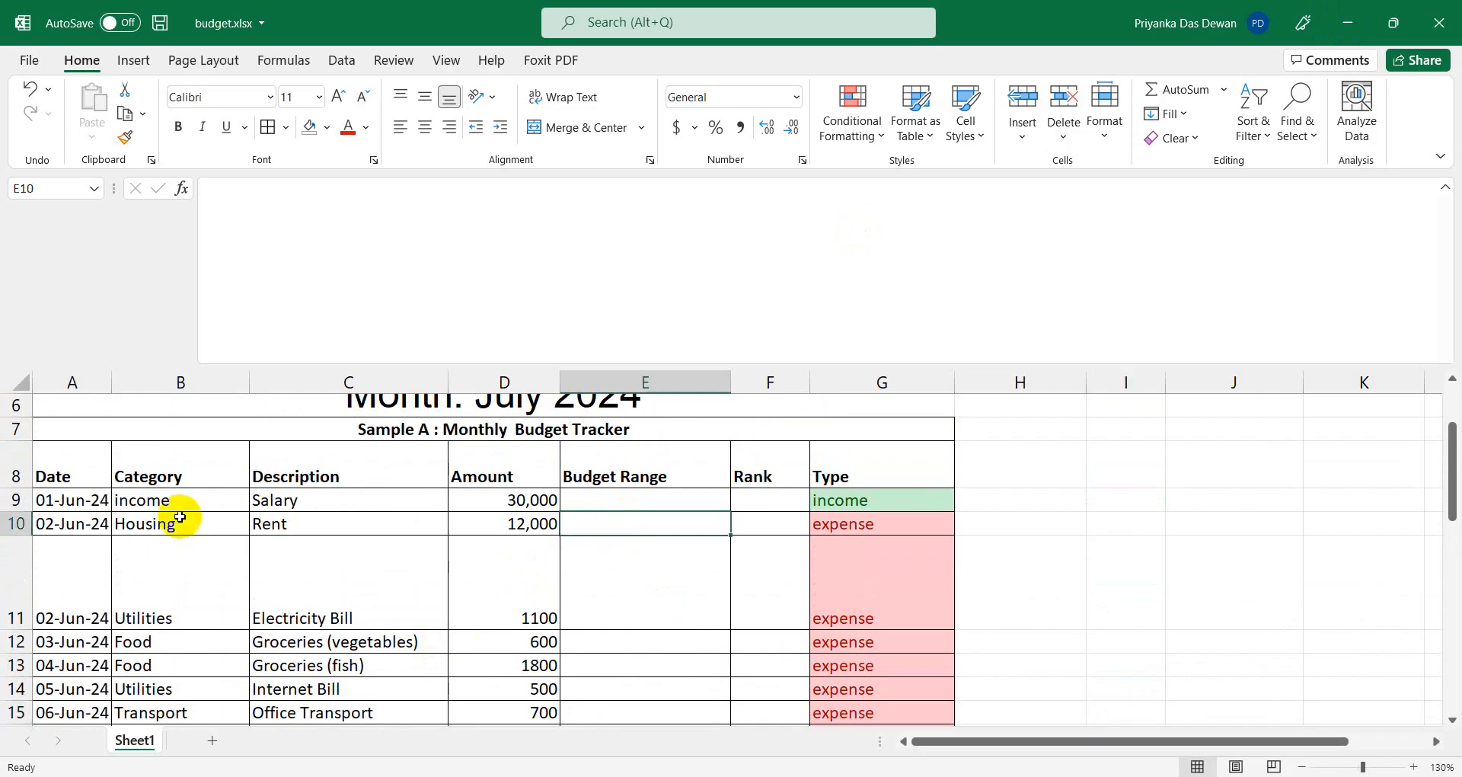
text(O)
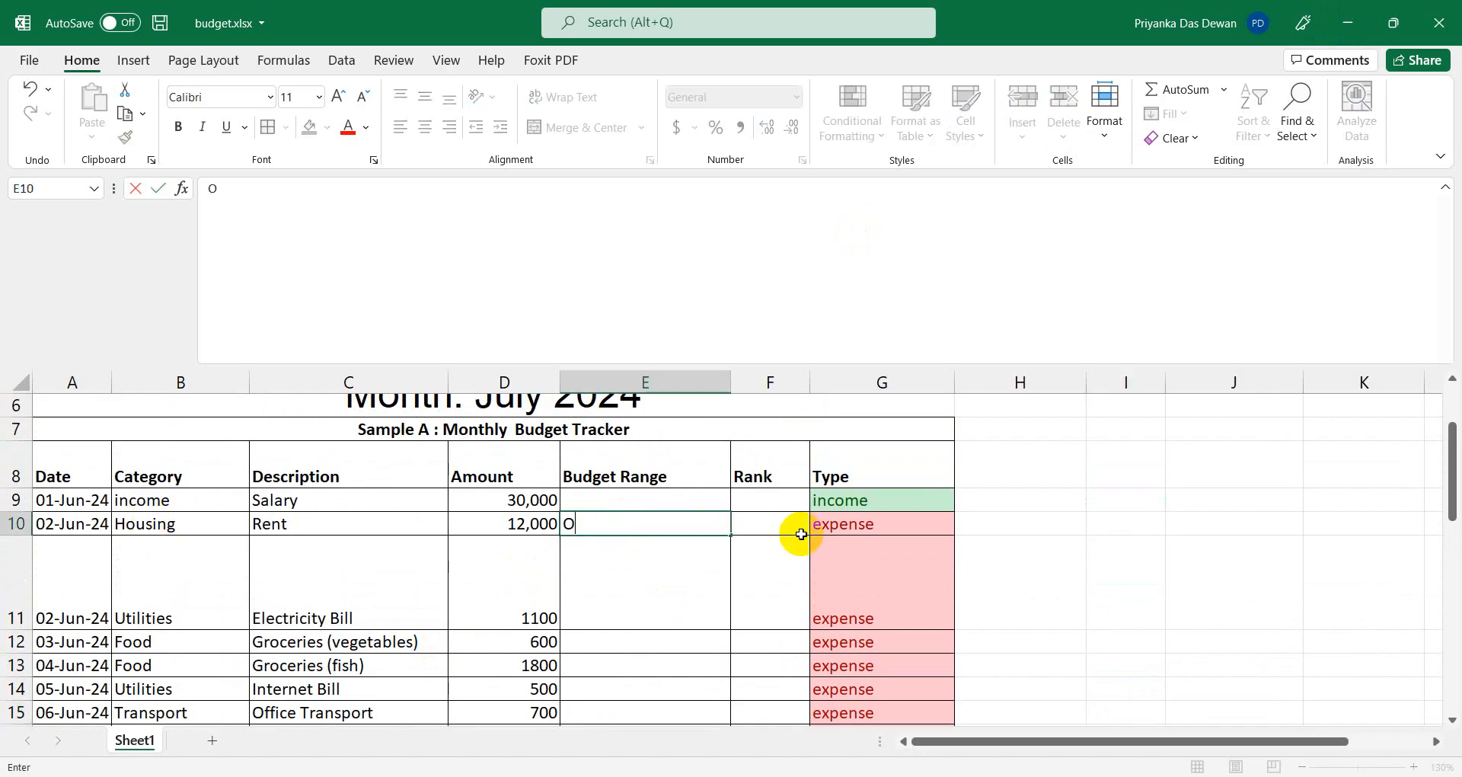
text(ver Budget)
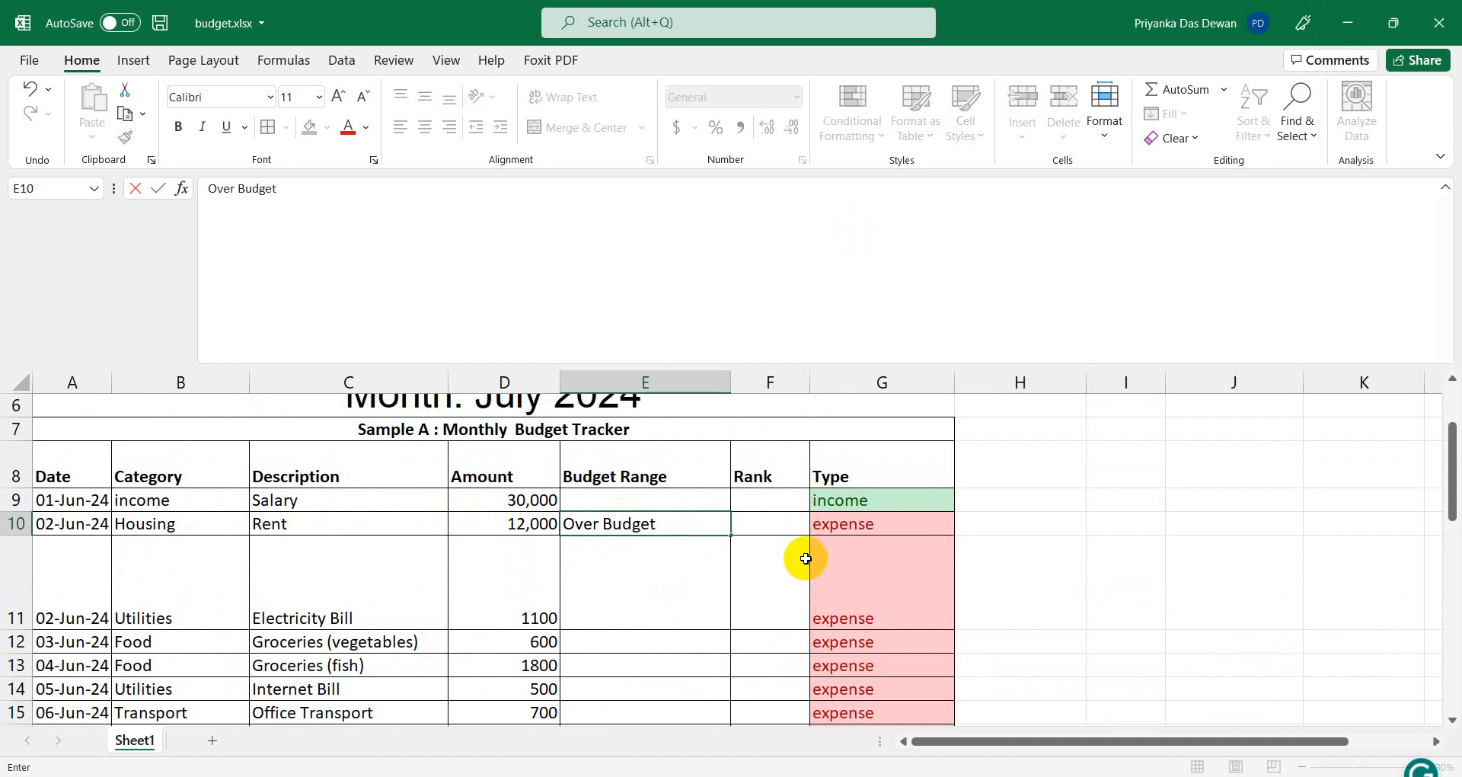
Enter "In range" as the Budget Range of the Electricity Bill expense in E11.
scroll(686, 526, down, 1)
click(611, 500)
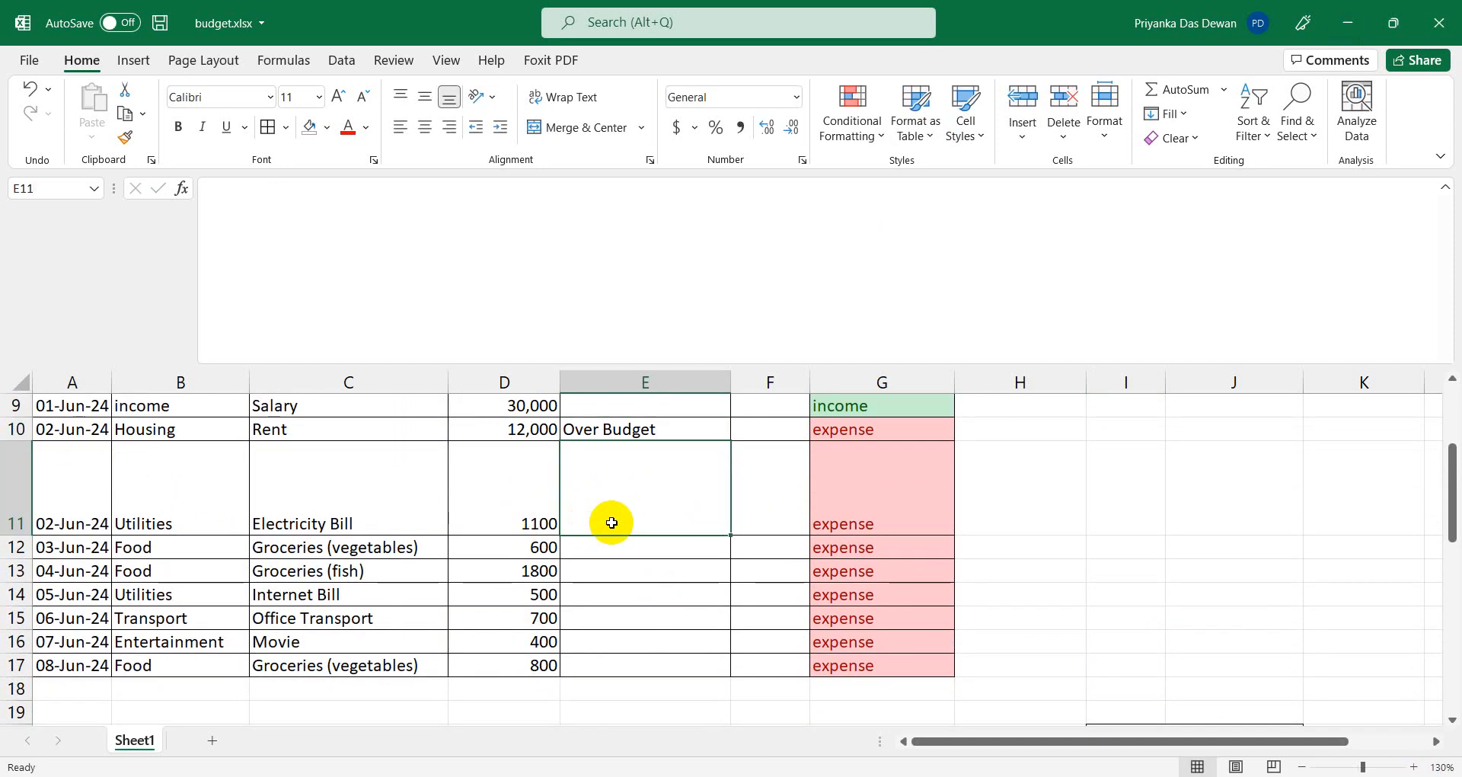
text(In)
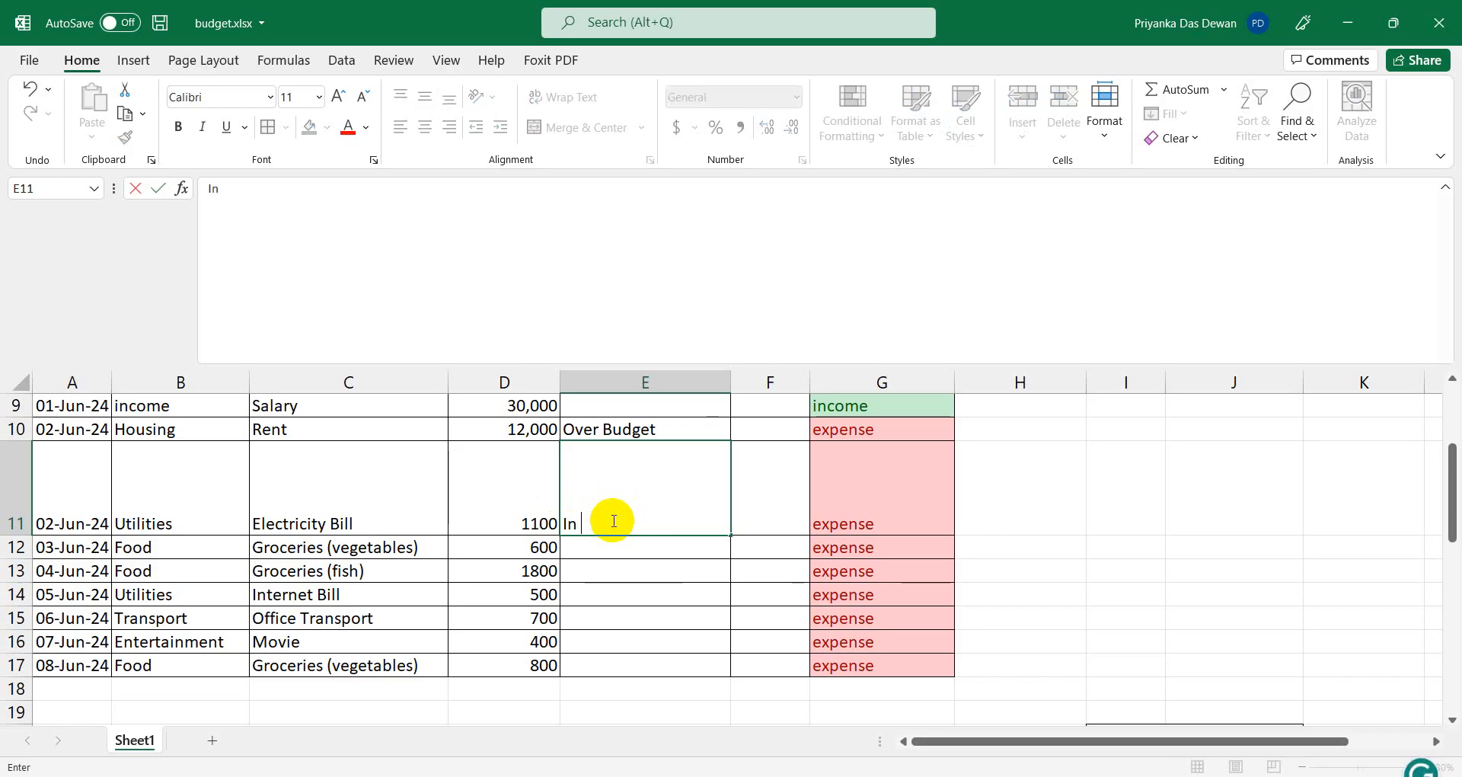
text( range)
click(642, 575)
Fill "In range" from E11 down the Budget Range column to the last expense in E17.
click(629, 509)
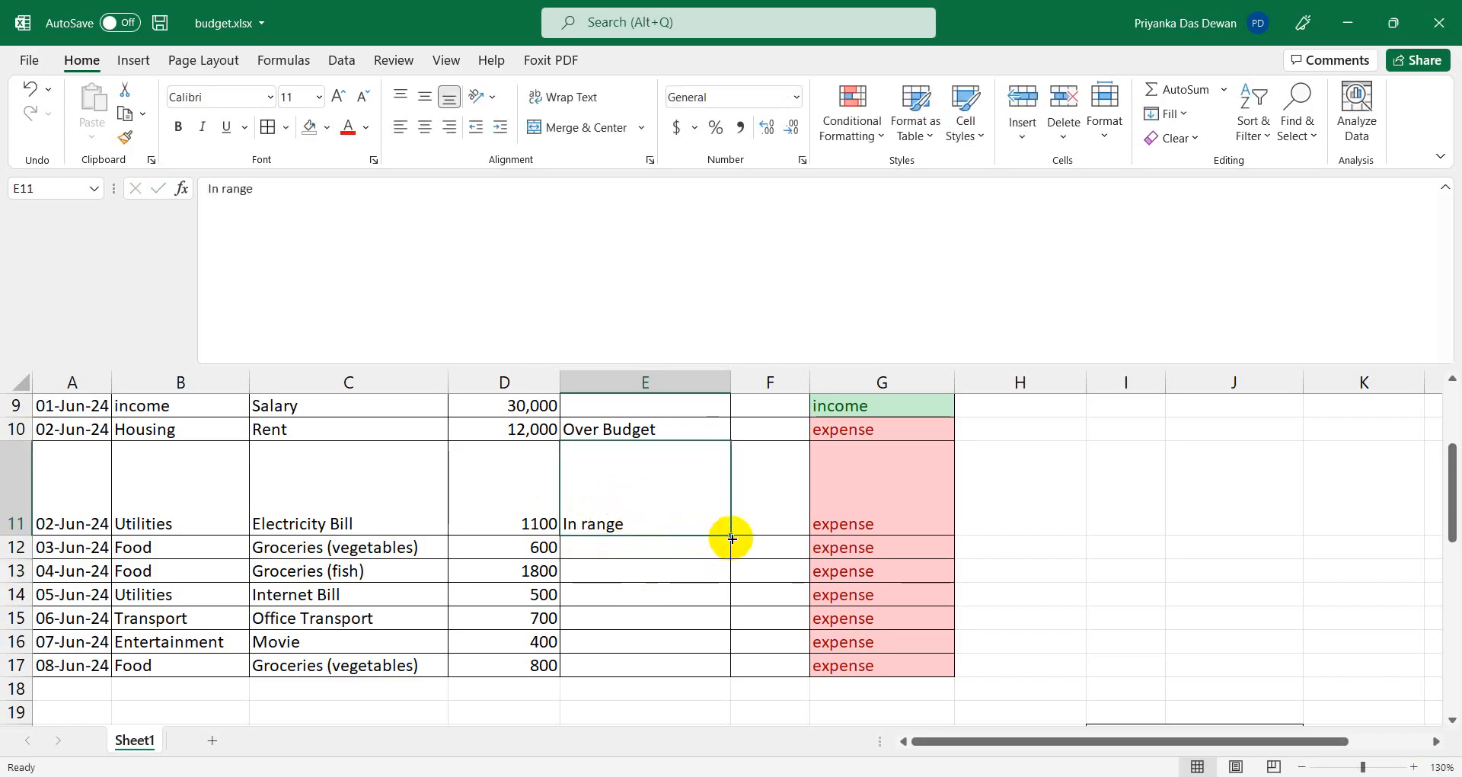
drag(728, 538, 715, 667)
click(677, 656)
scroll(677, 657, up, 1)
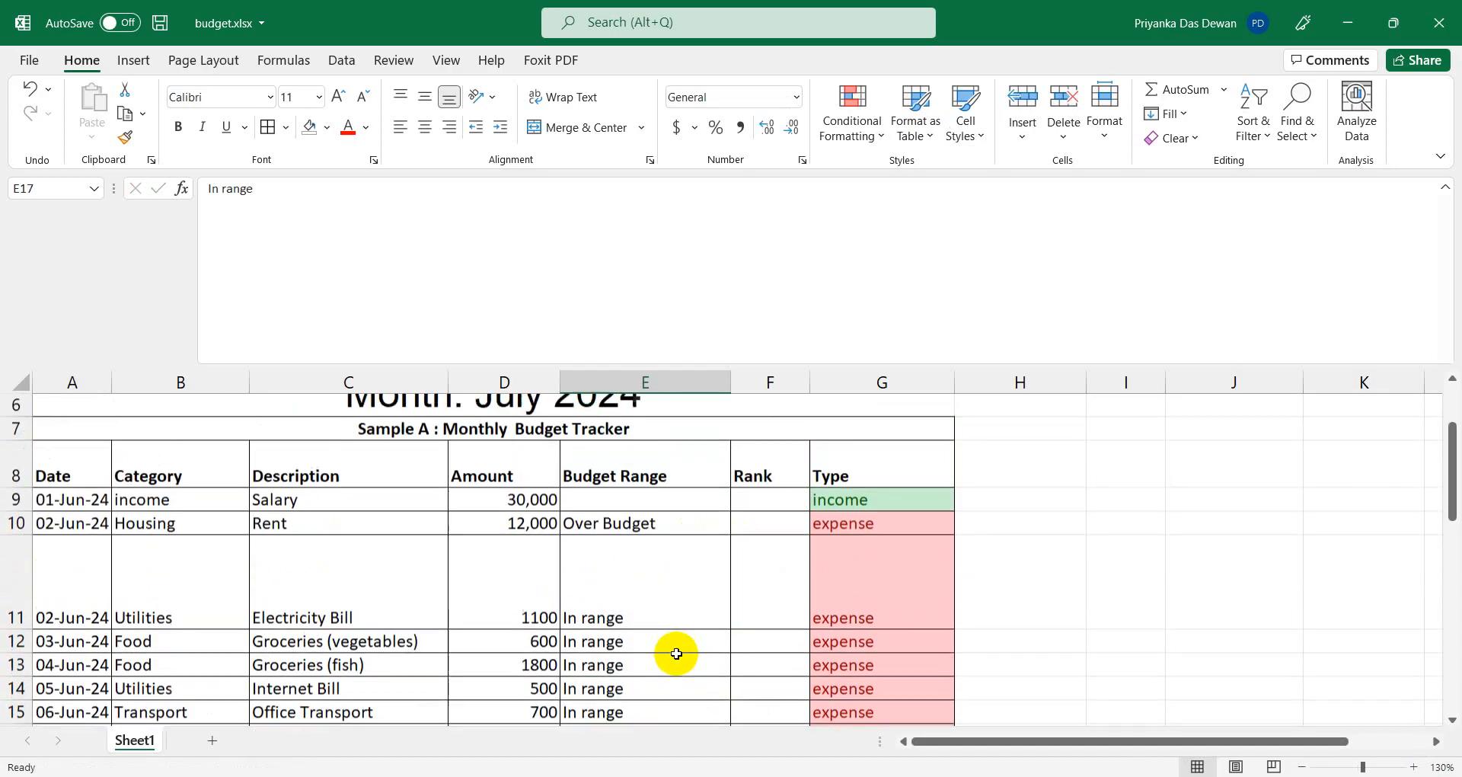
Enter "income" as the Budget Range of the Salary row in E9.
click(601, 500)
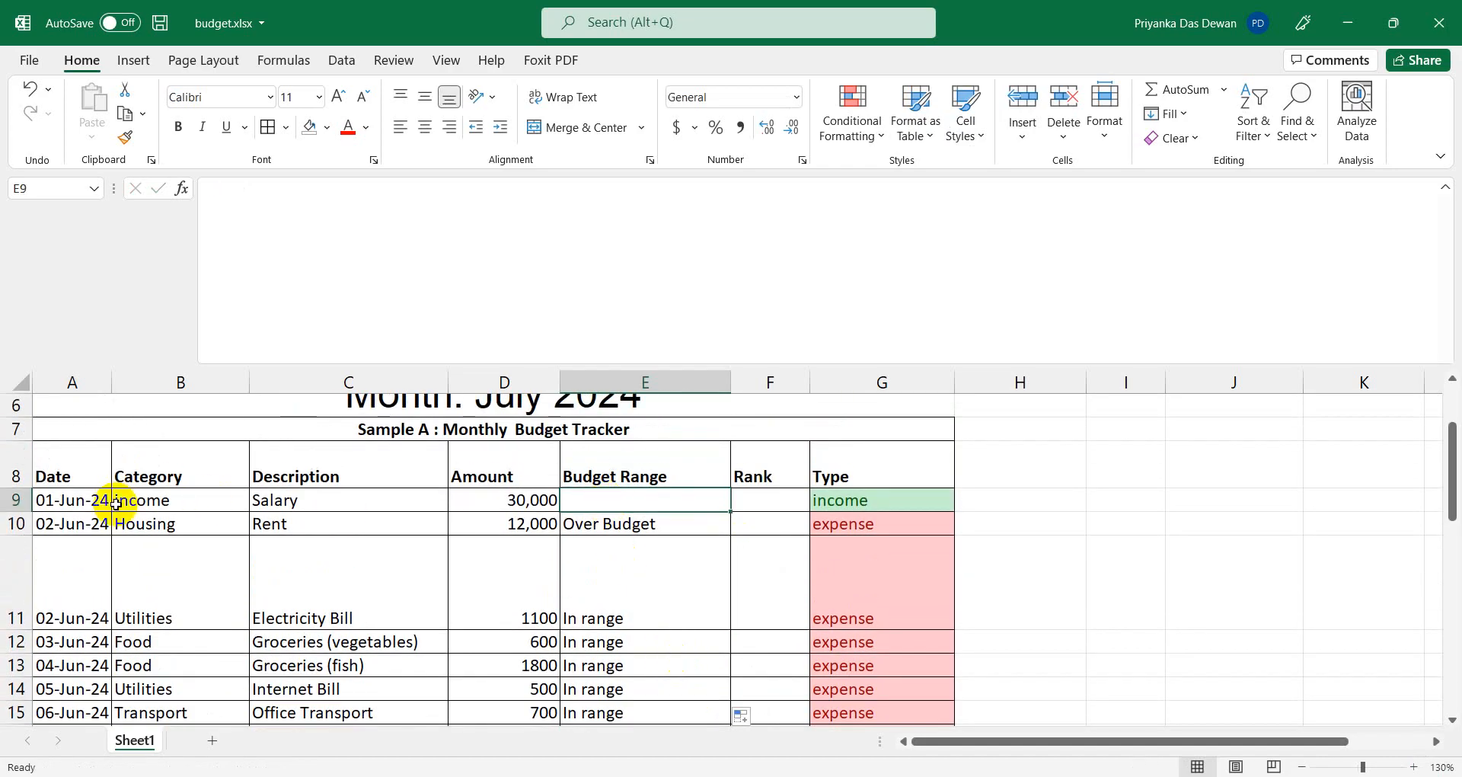
click(893, 500)
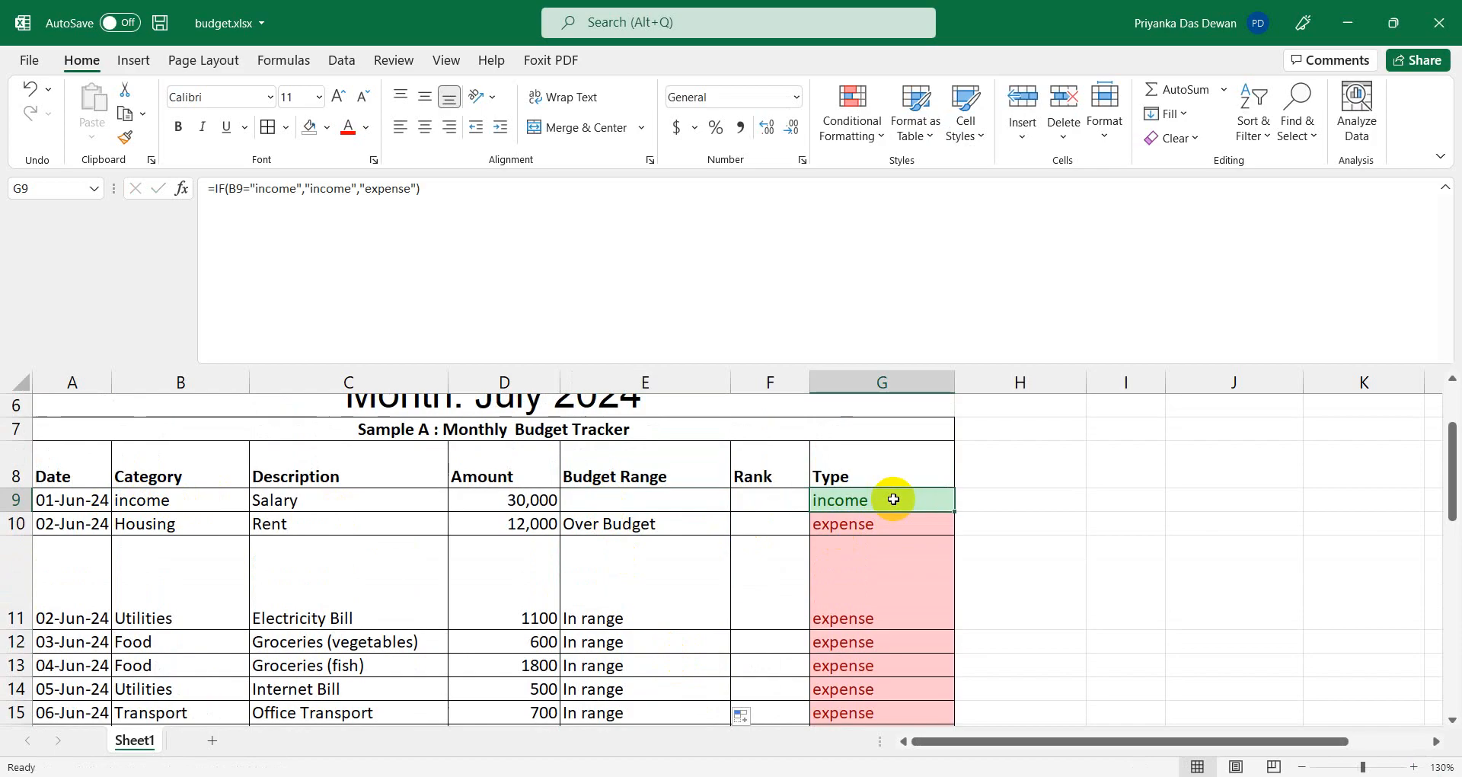
click(601, 508)
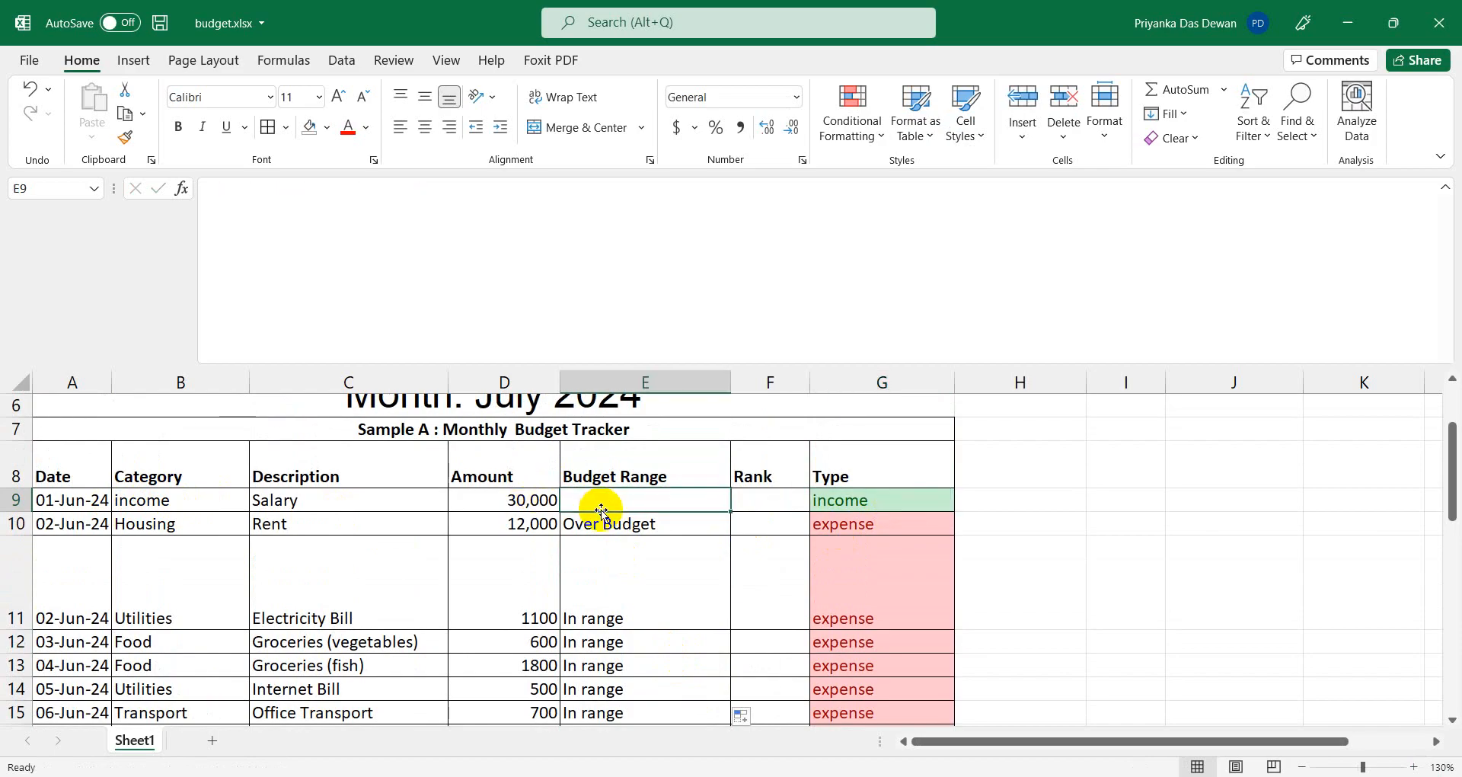
text(income)
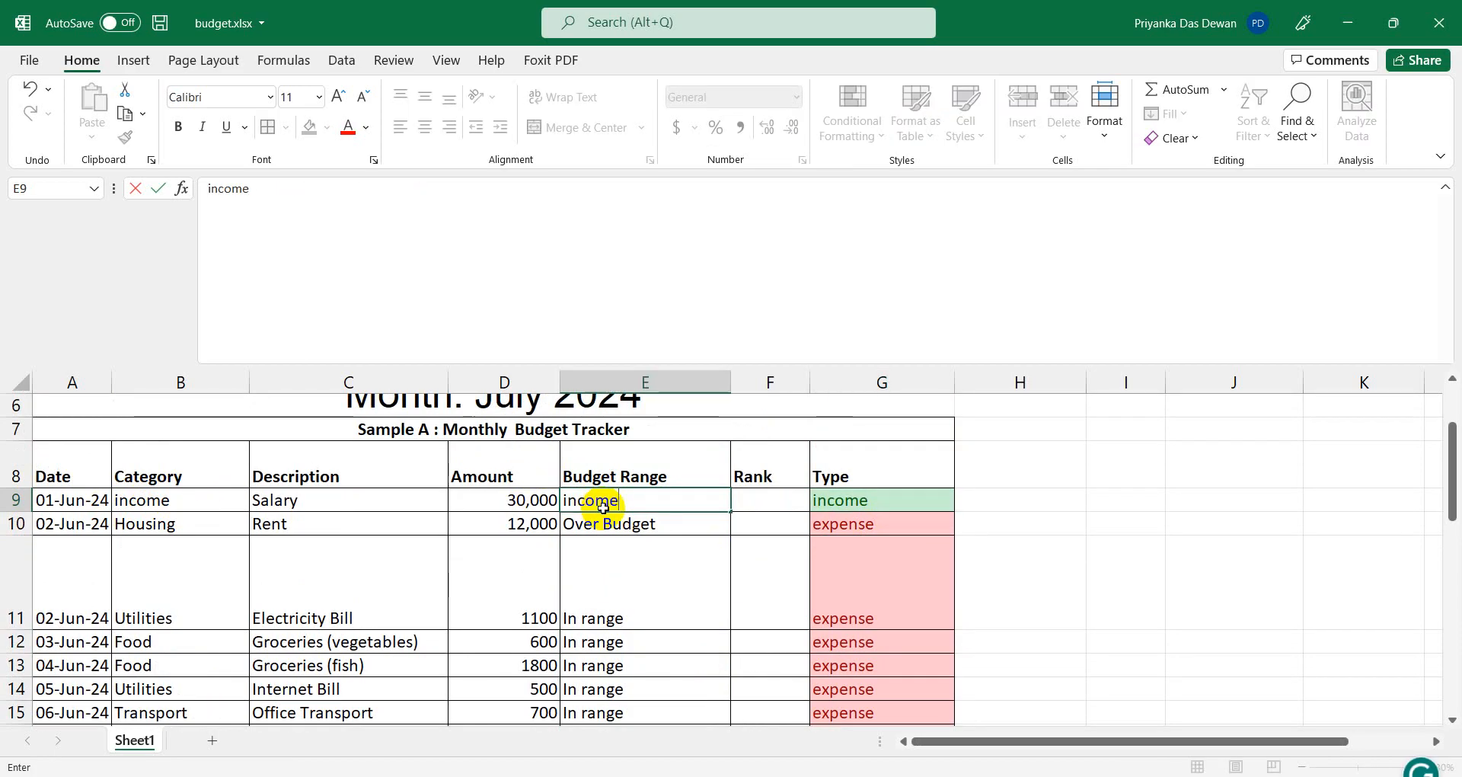
click(701, 560)
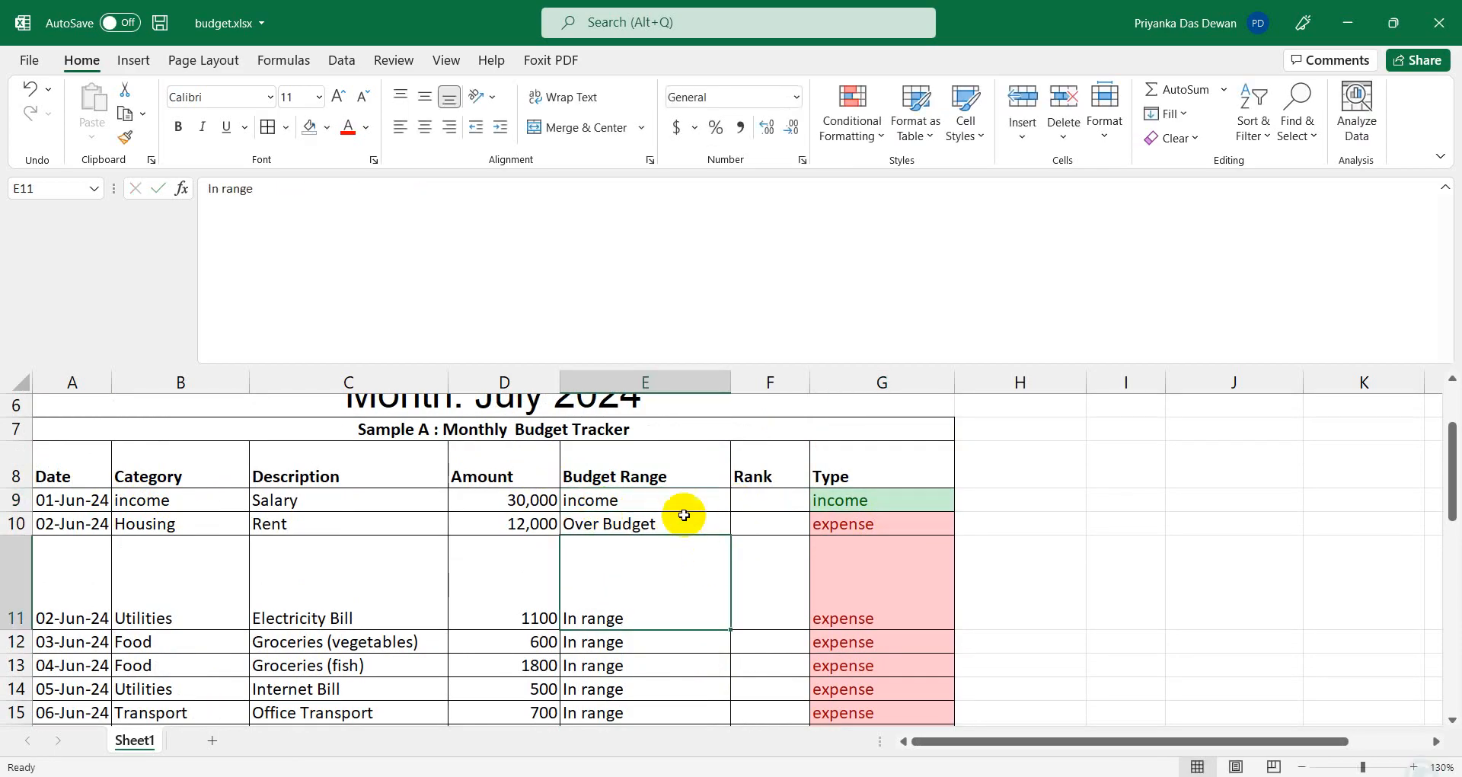
Compare the Type, Amount and Budget Range cells of the salary, rent and electricity rows.
click(847, 502)
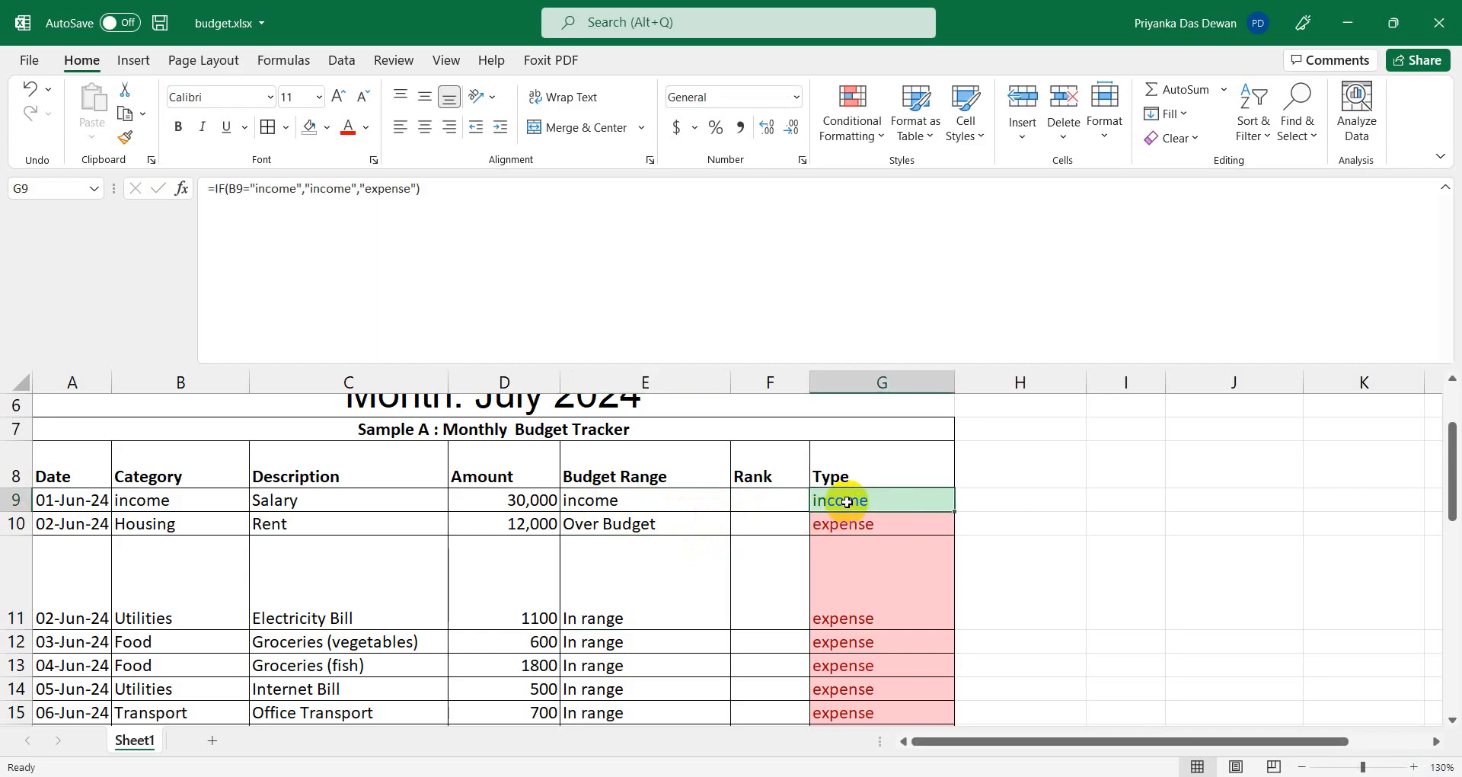
click(609, 497)
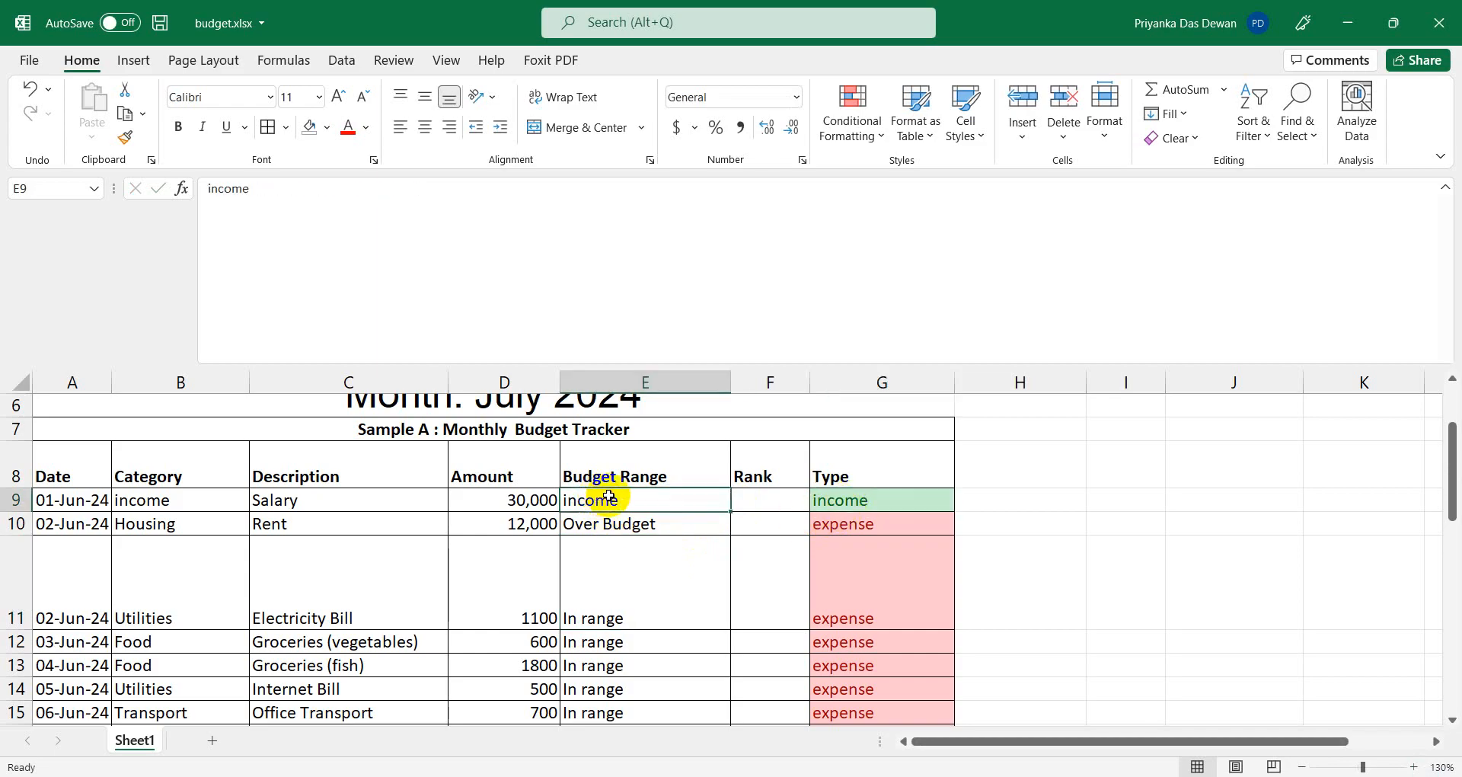
click(838, 524)
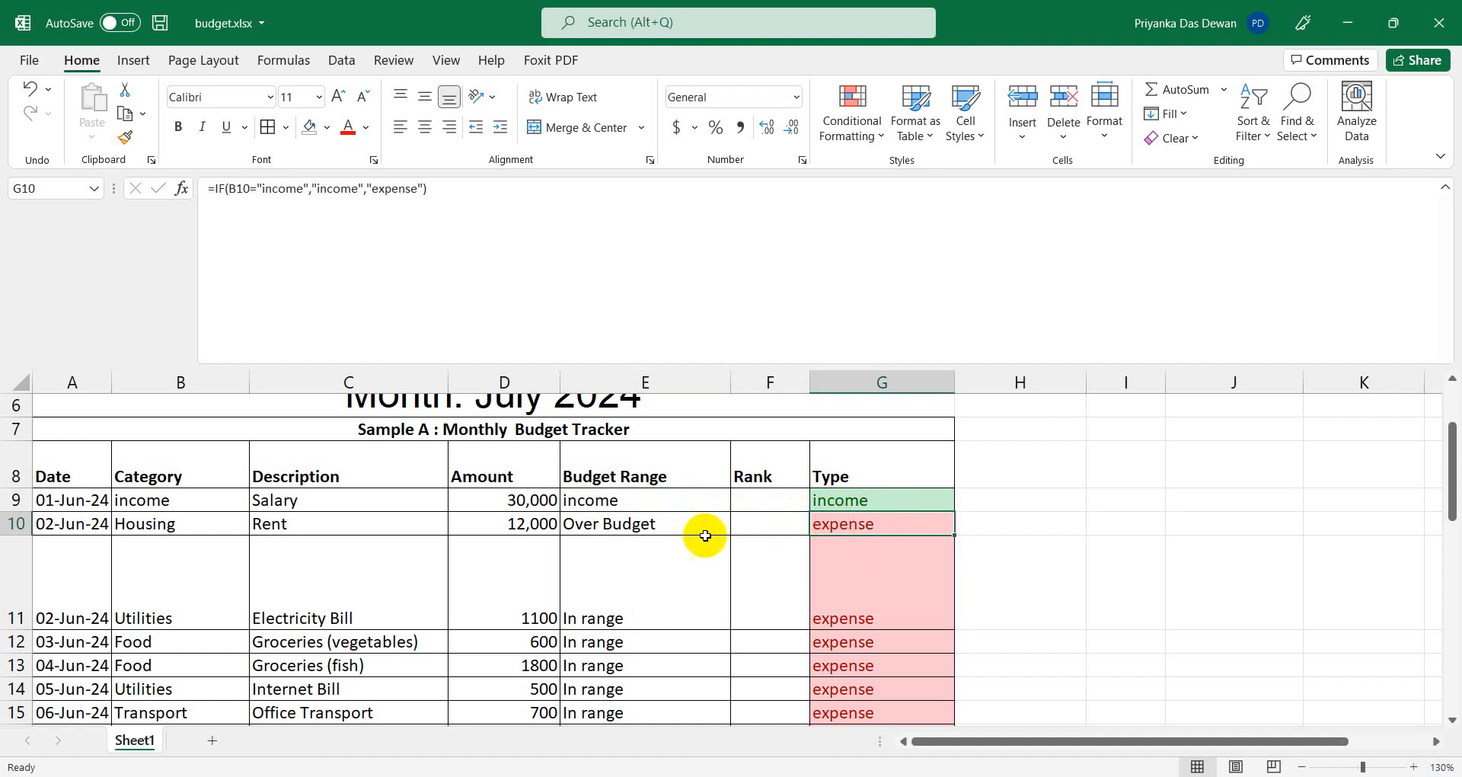
click(499, 519)
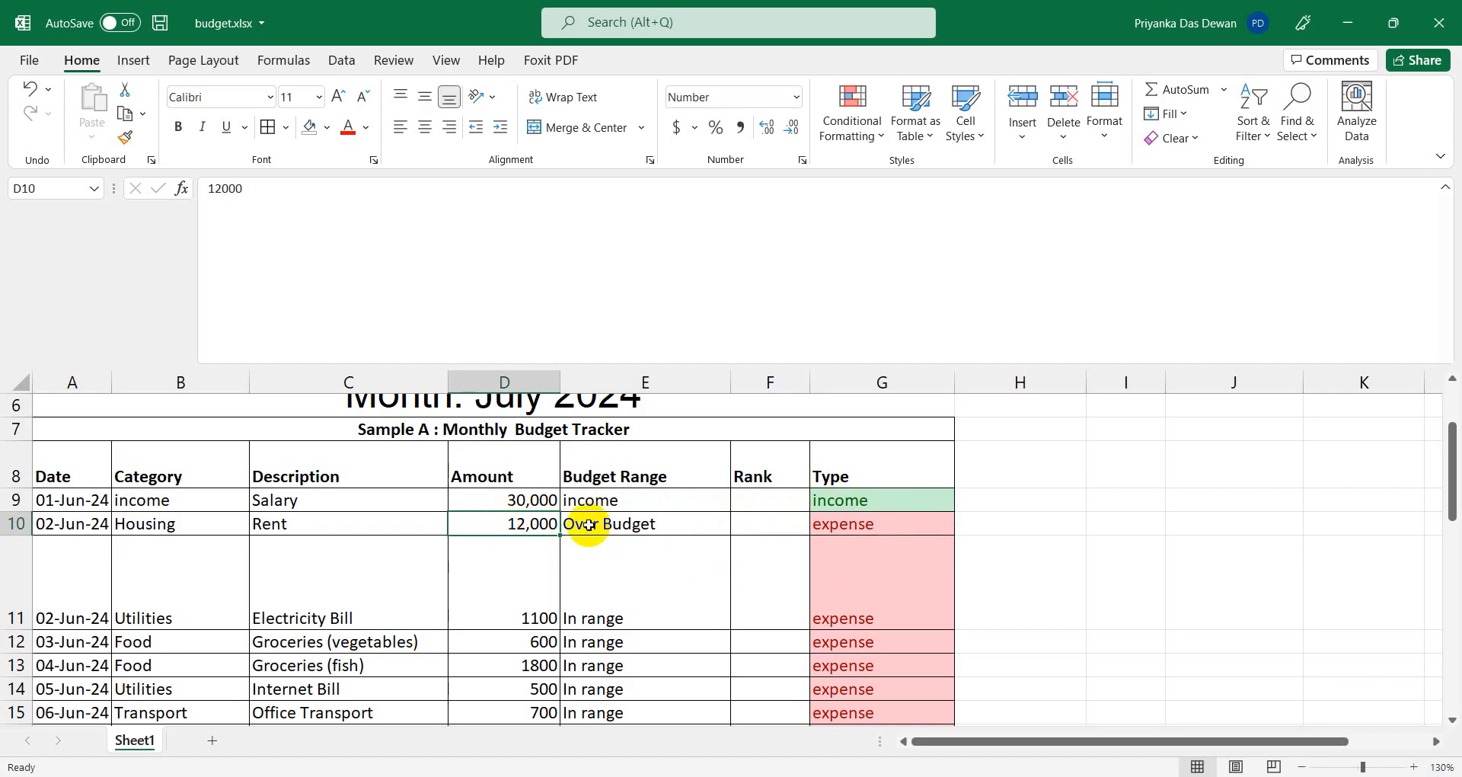
click(616, 524)
click(597, 595)
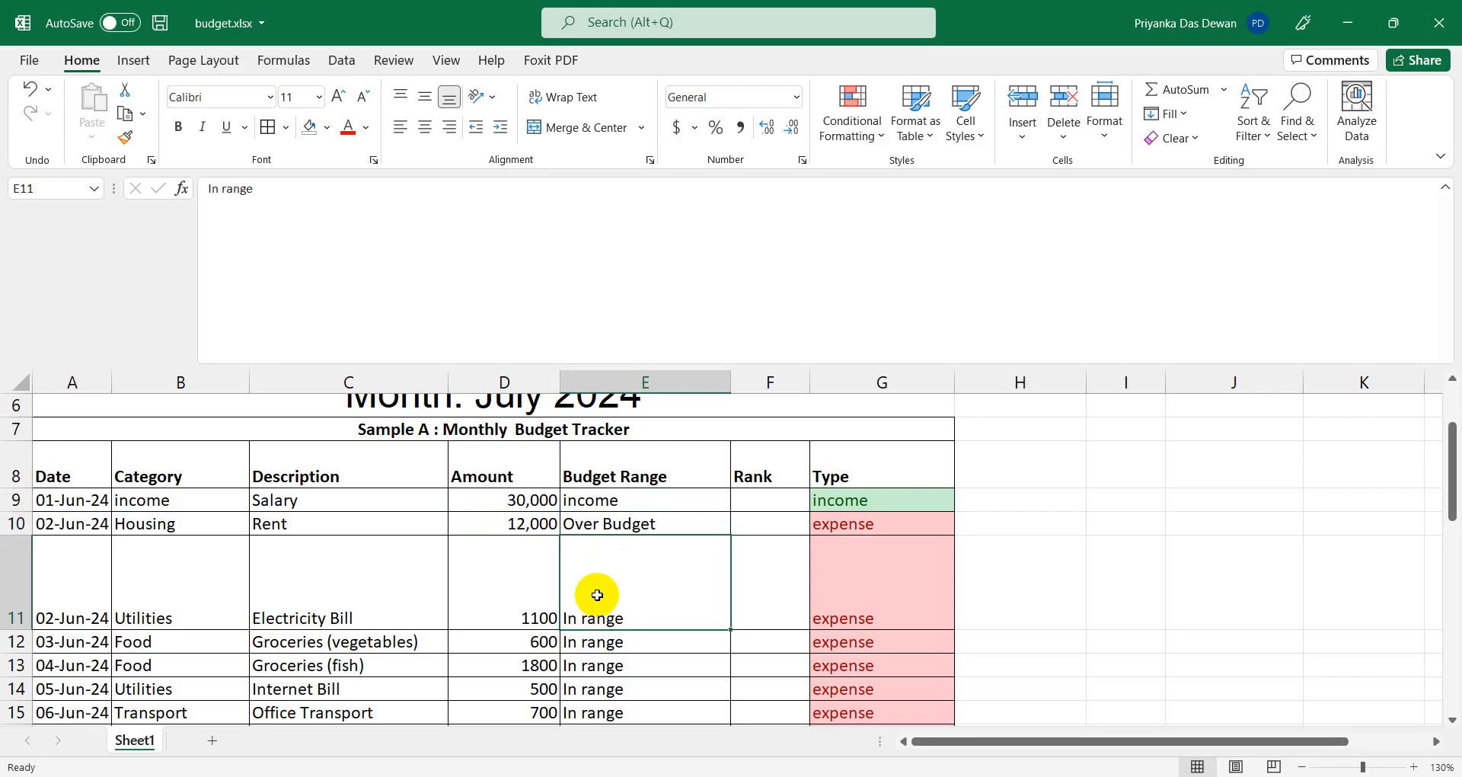
scroll(597, 595, down, 1)
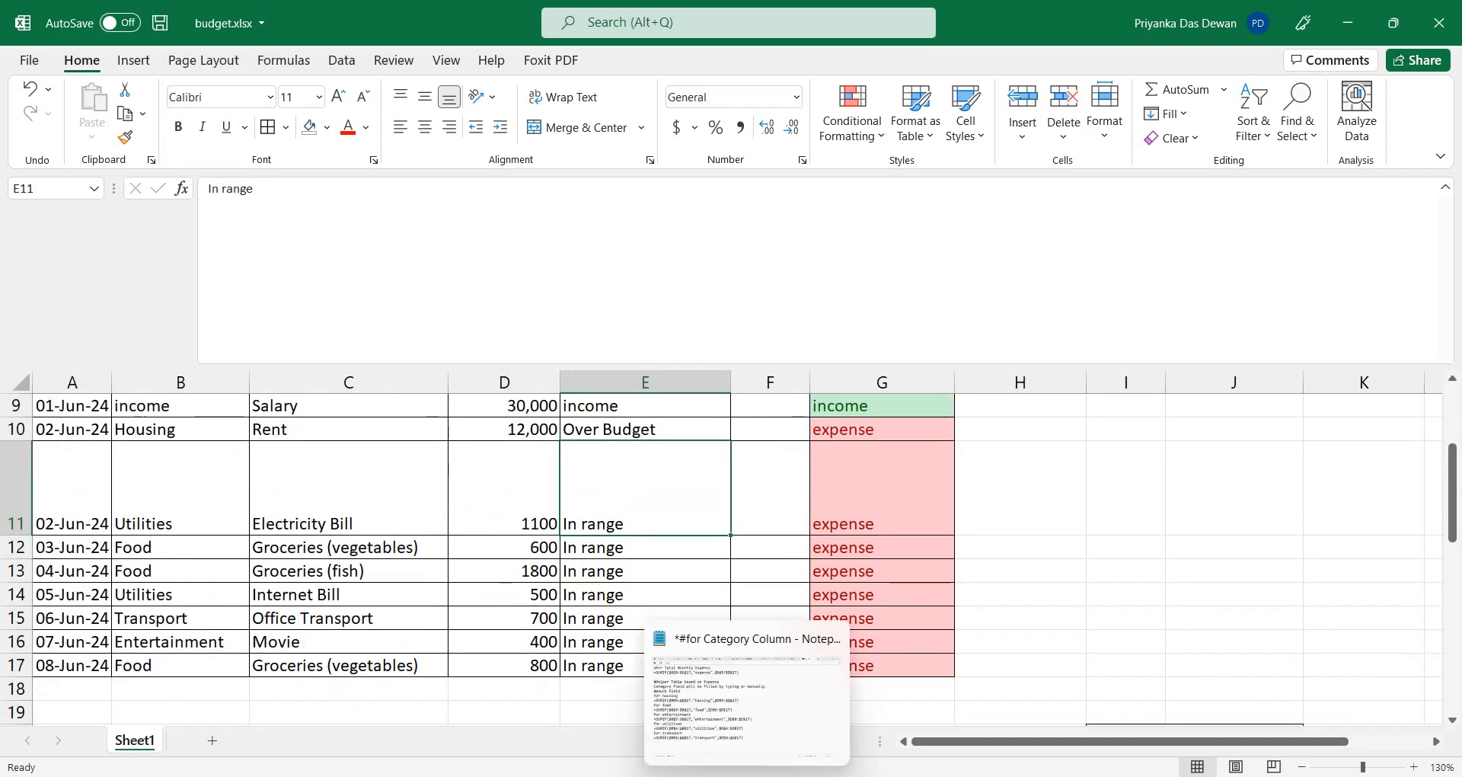
Switch to the Notepad formula notes and add the heading "#for Budget range" below the transport SUMIF formula.
click(747, 775)
scroll(453, 568, down, 1)
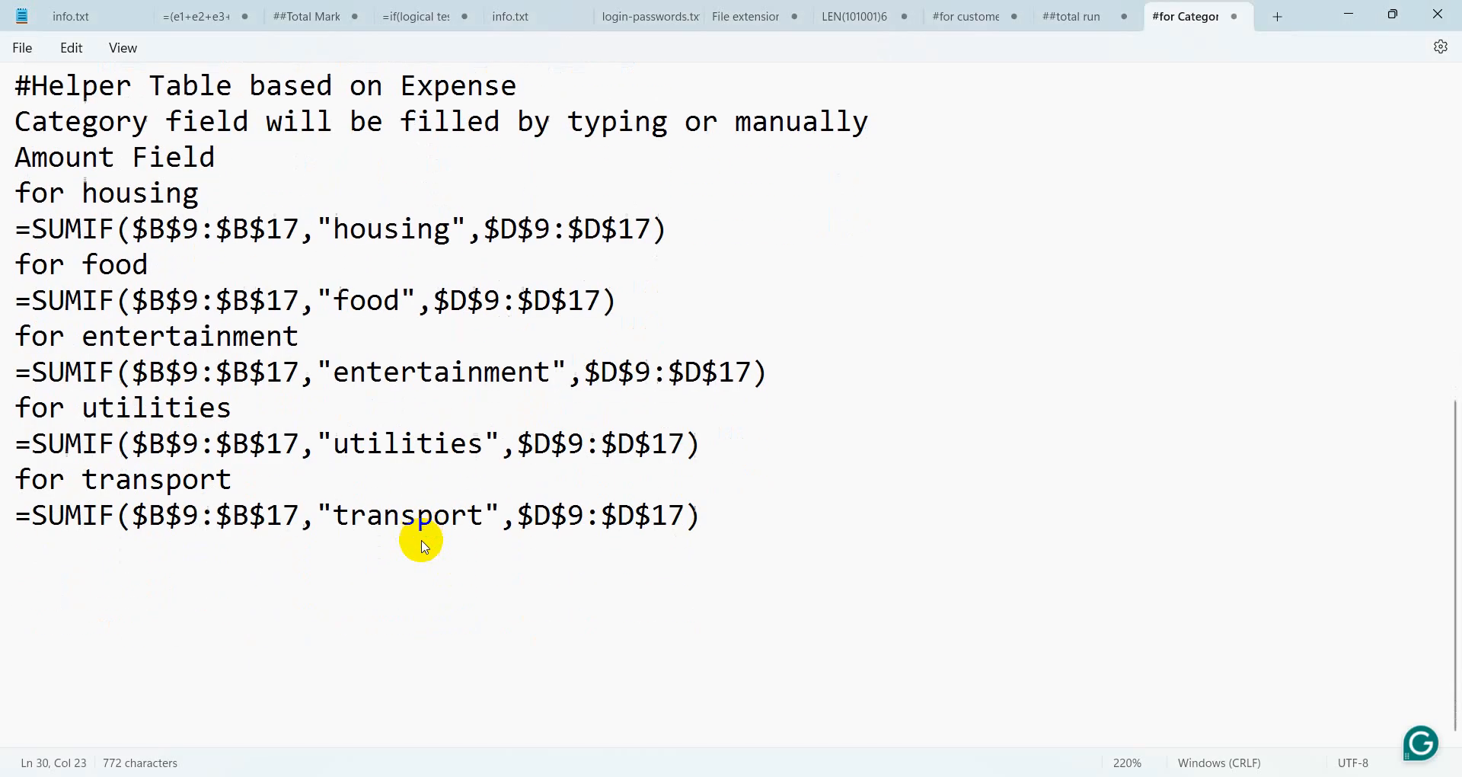
click(898, 537)
click(797, 513)
key(Return)
key(Return)
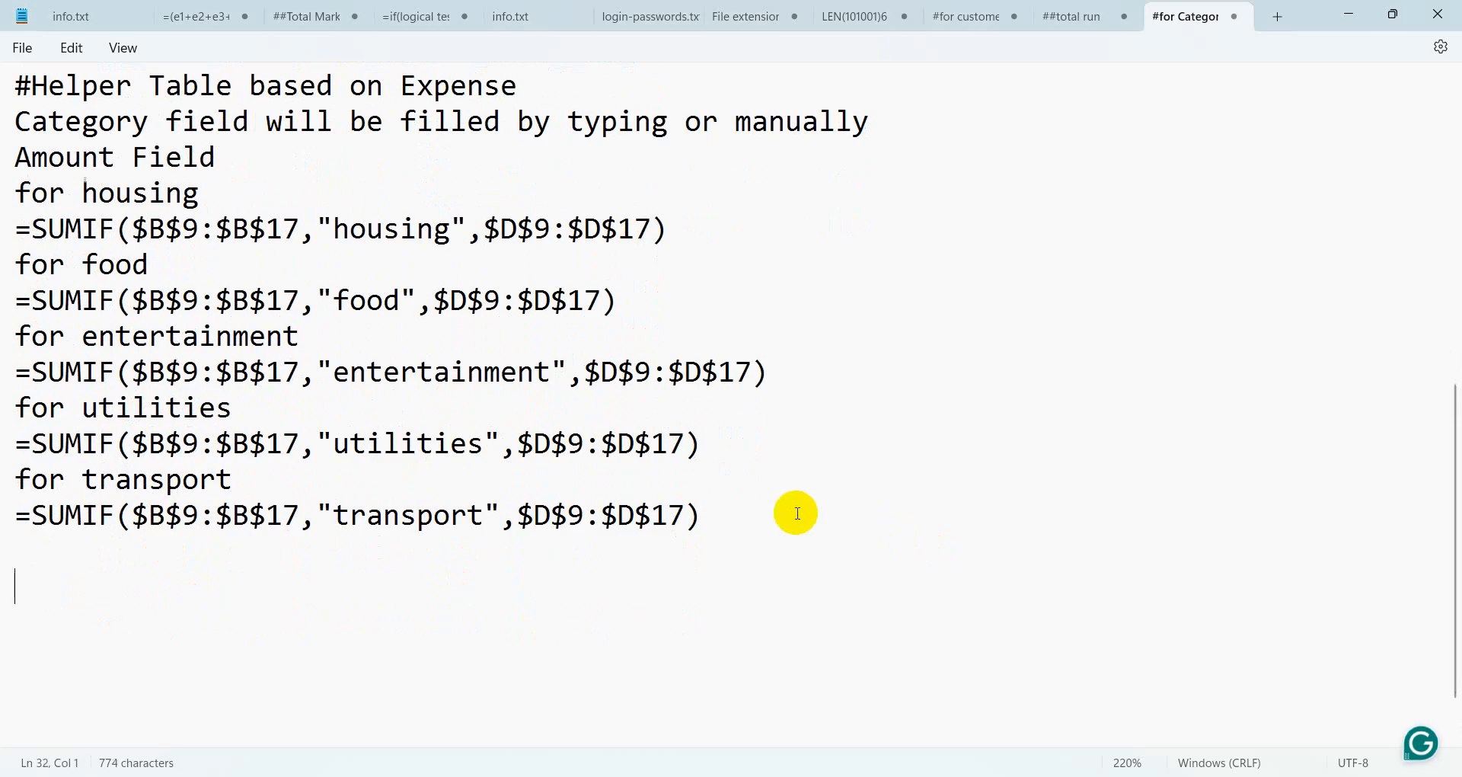
text(#for Bu)
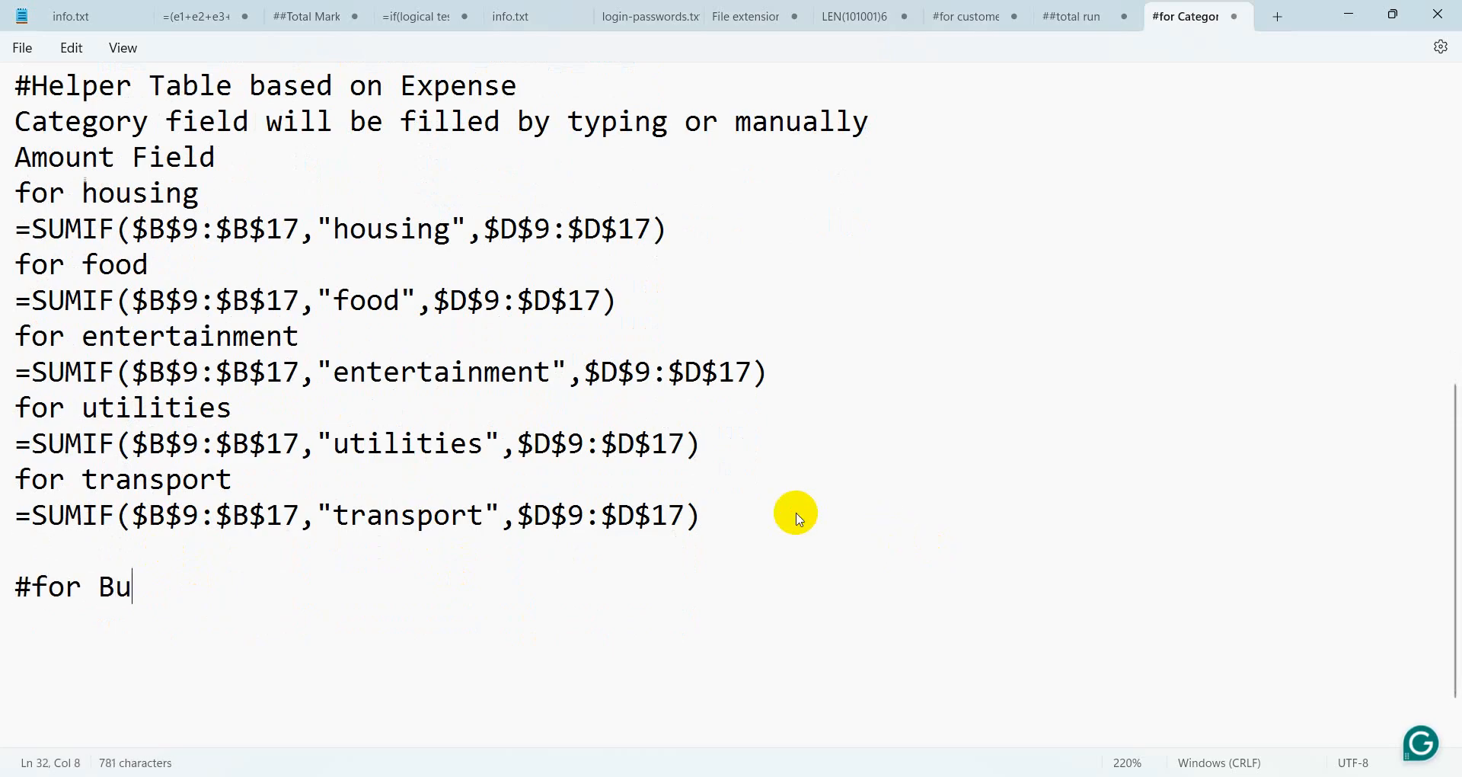
text(dget range)
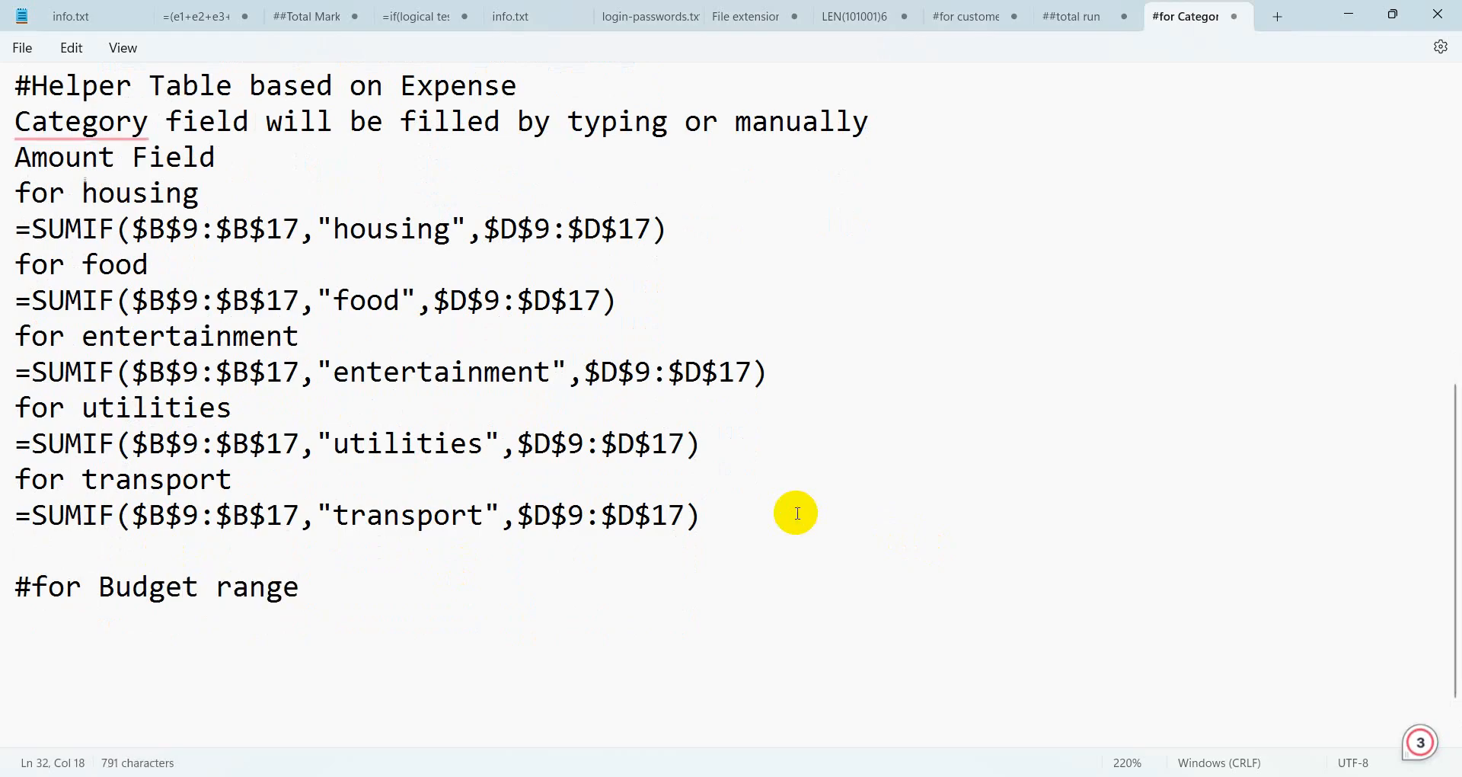
Start the Budget range formula under its heading with the condition =if(type cell address="income".
key(Return)
text(=)
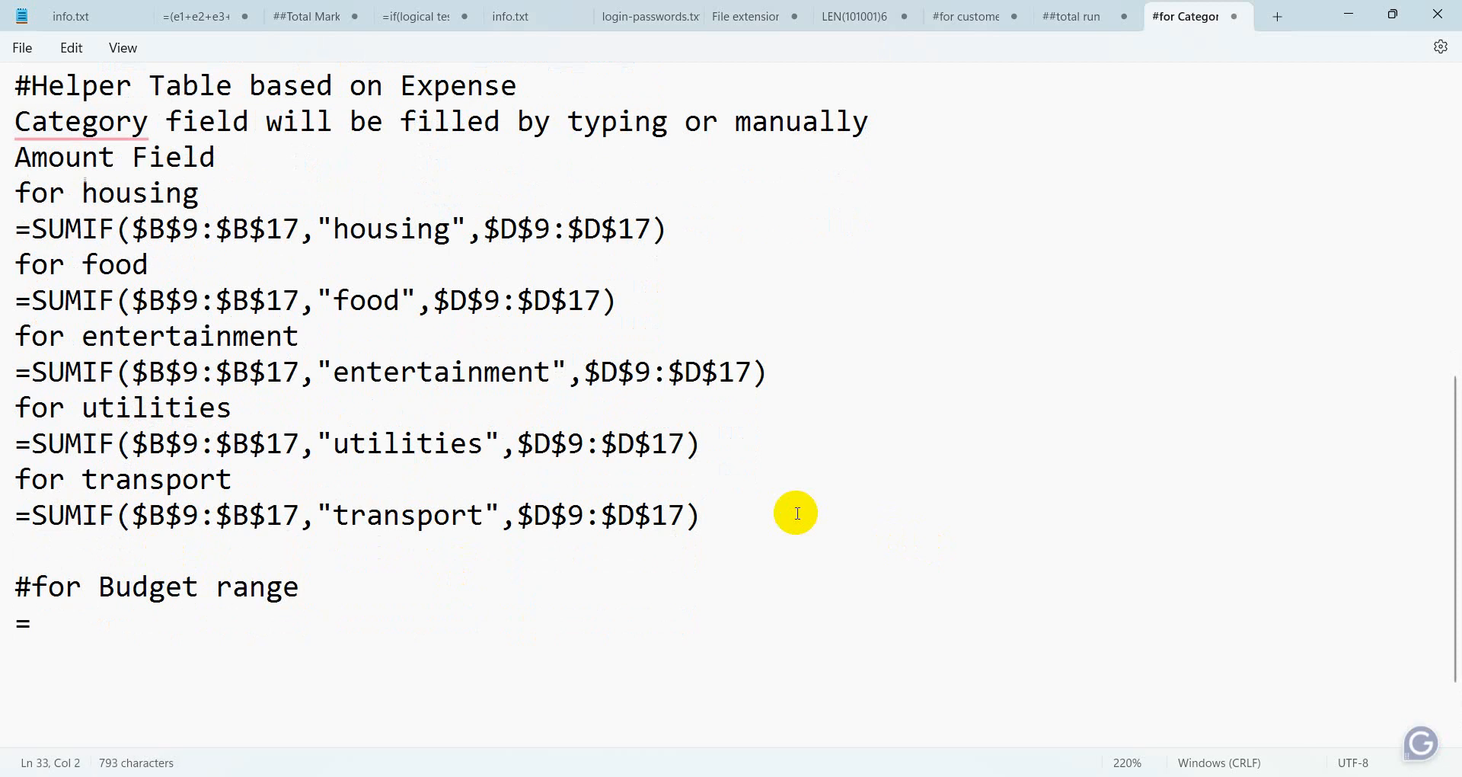
text(if()
click(654, 776)
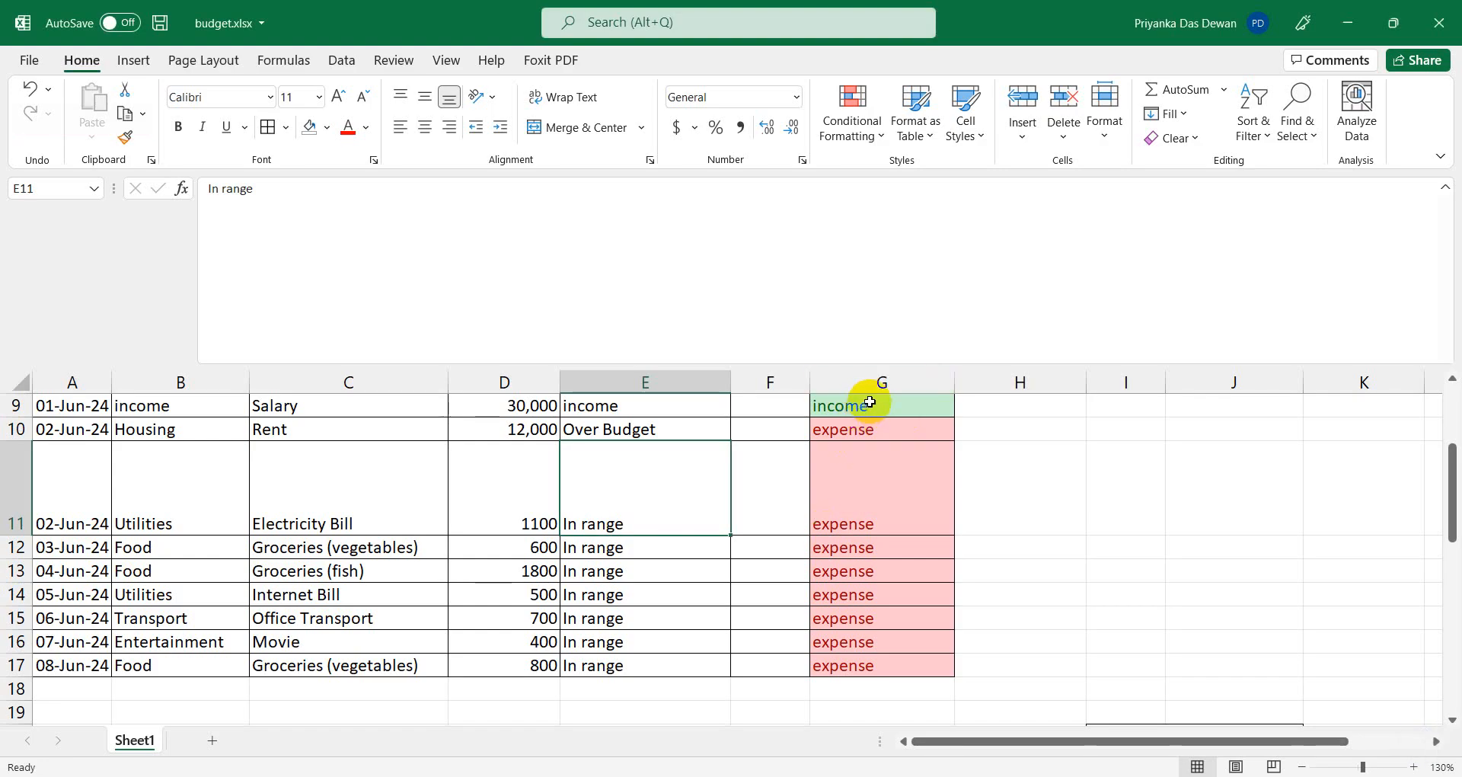
click(1360, 38)
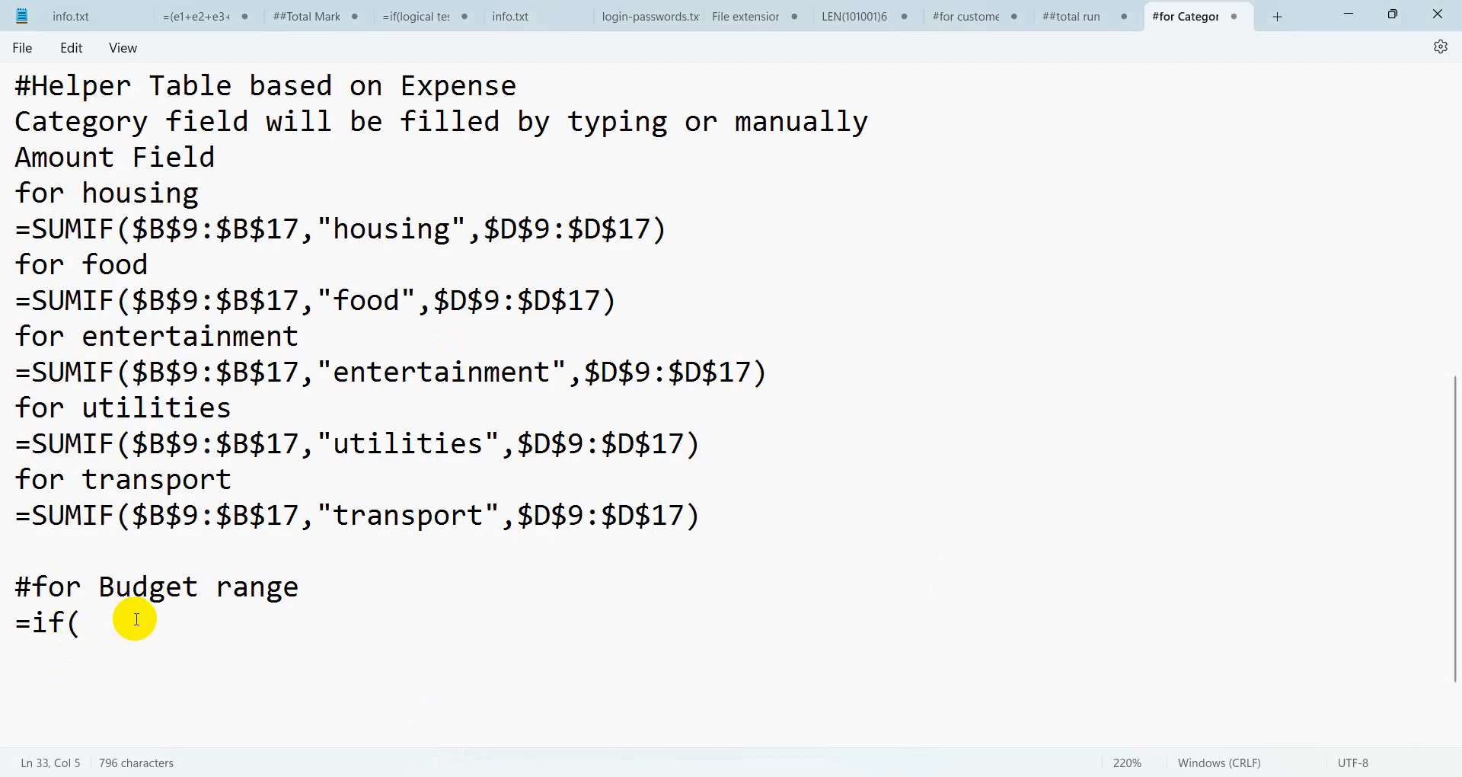
text(ty)
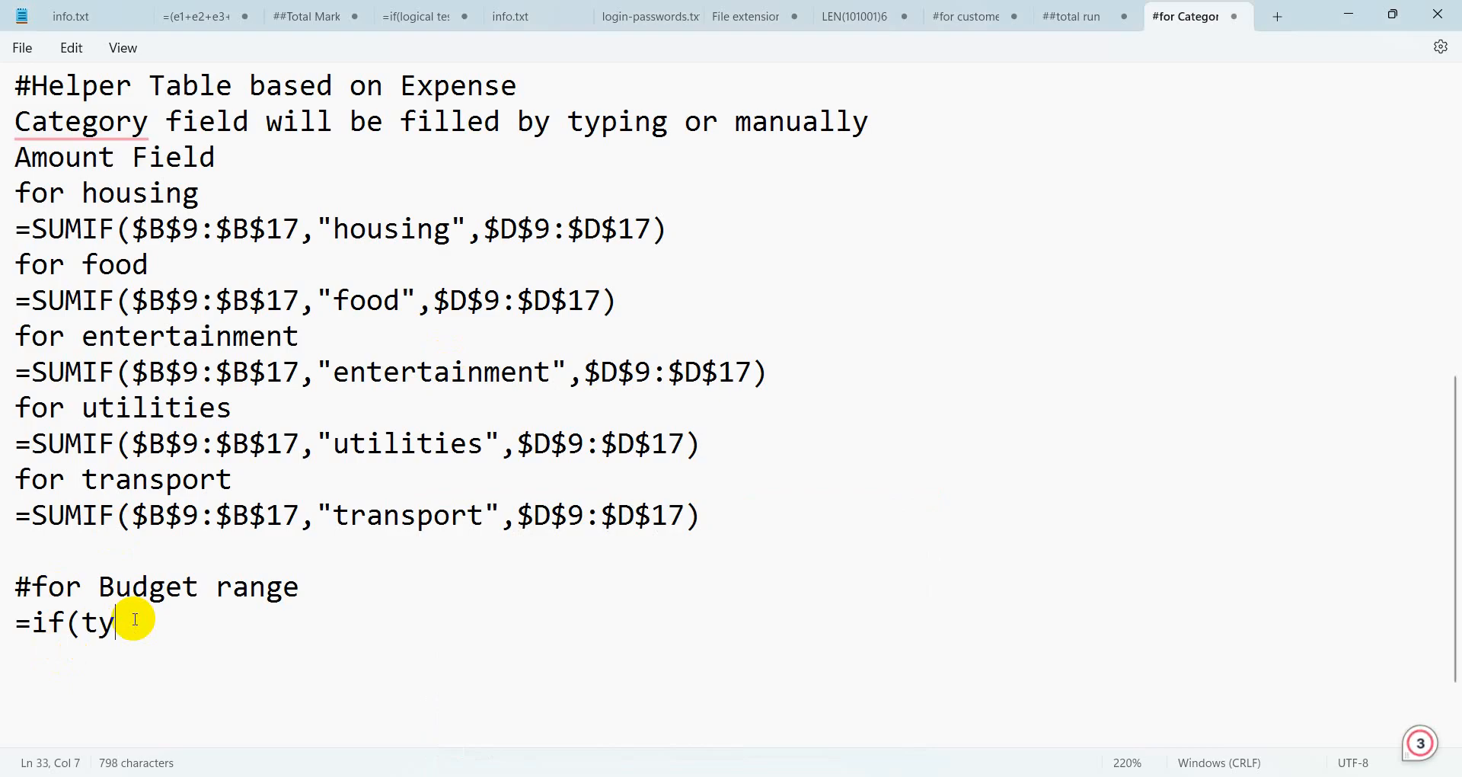
text(pe er)
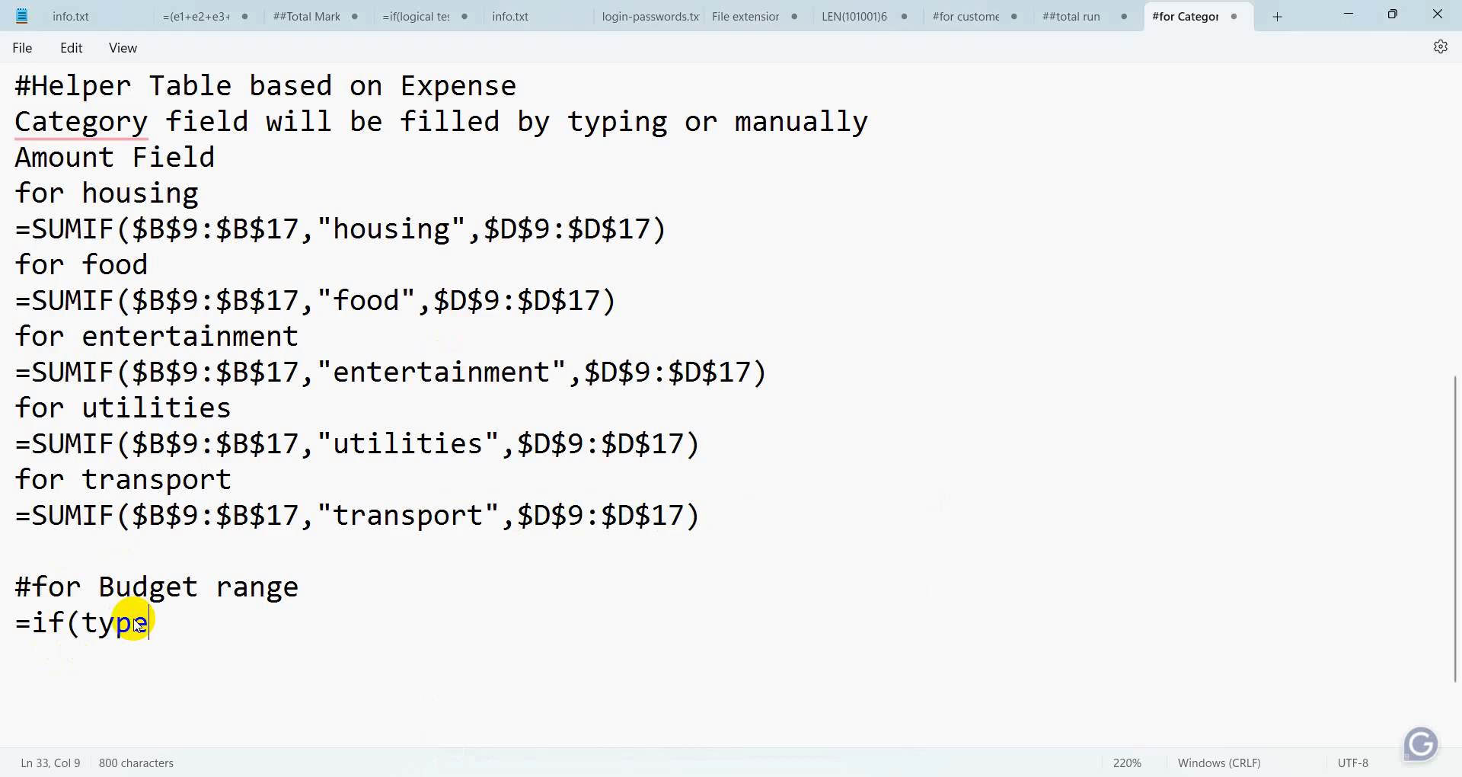
key(BackSpace)
key(BackSpace)
text(cell )
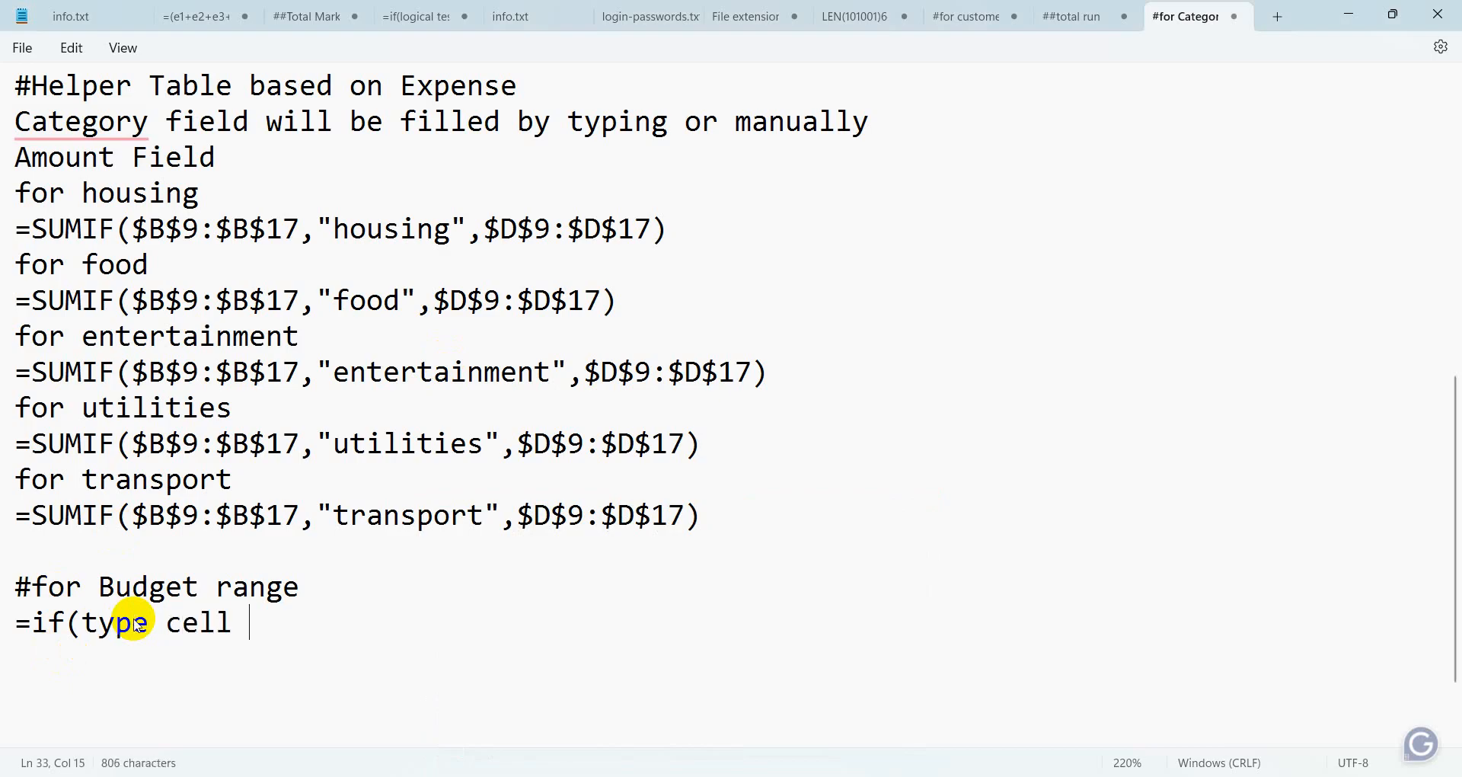
text(address)
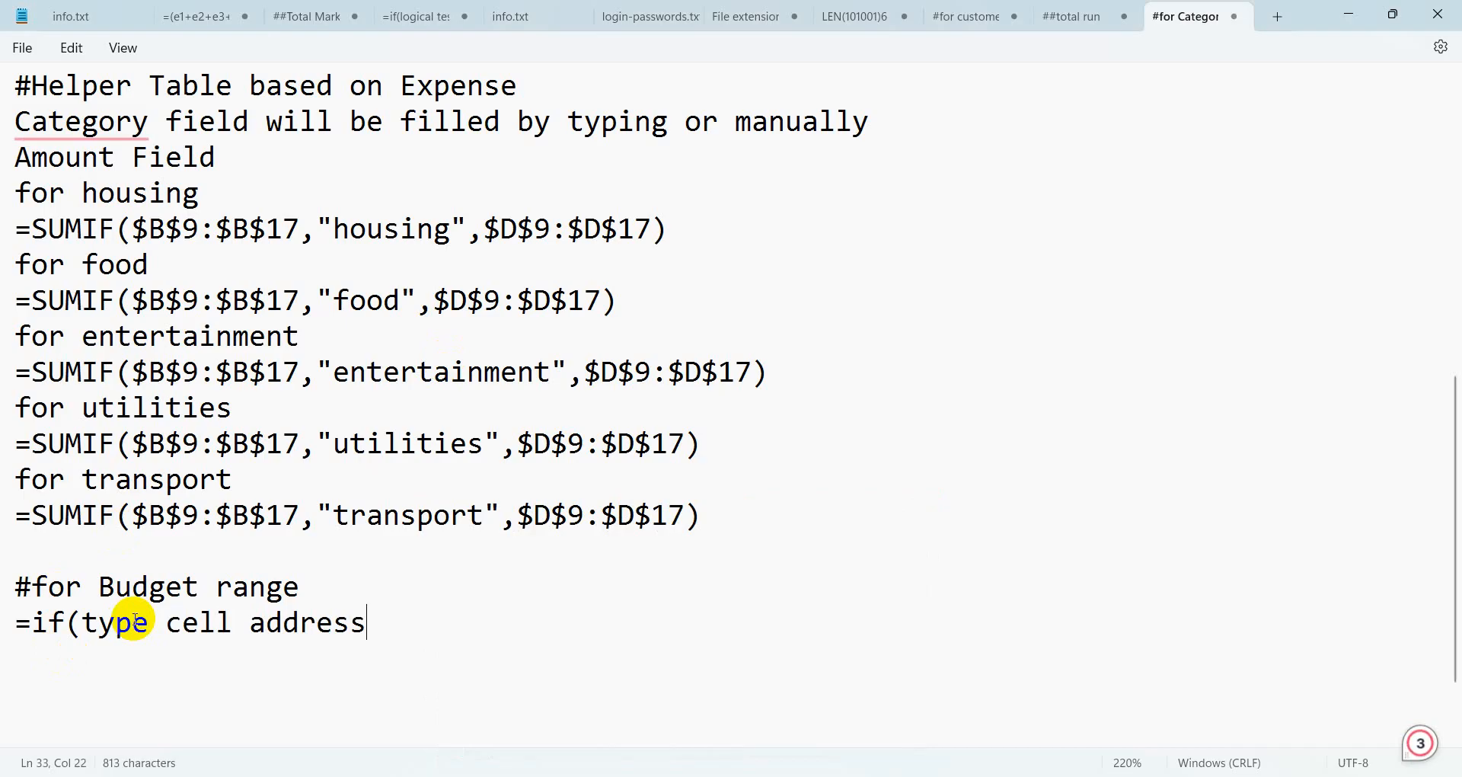
text(=)
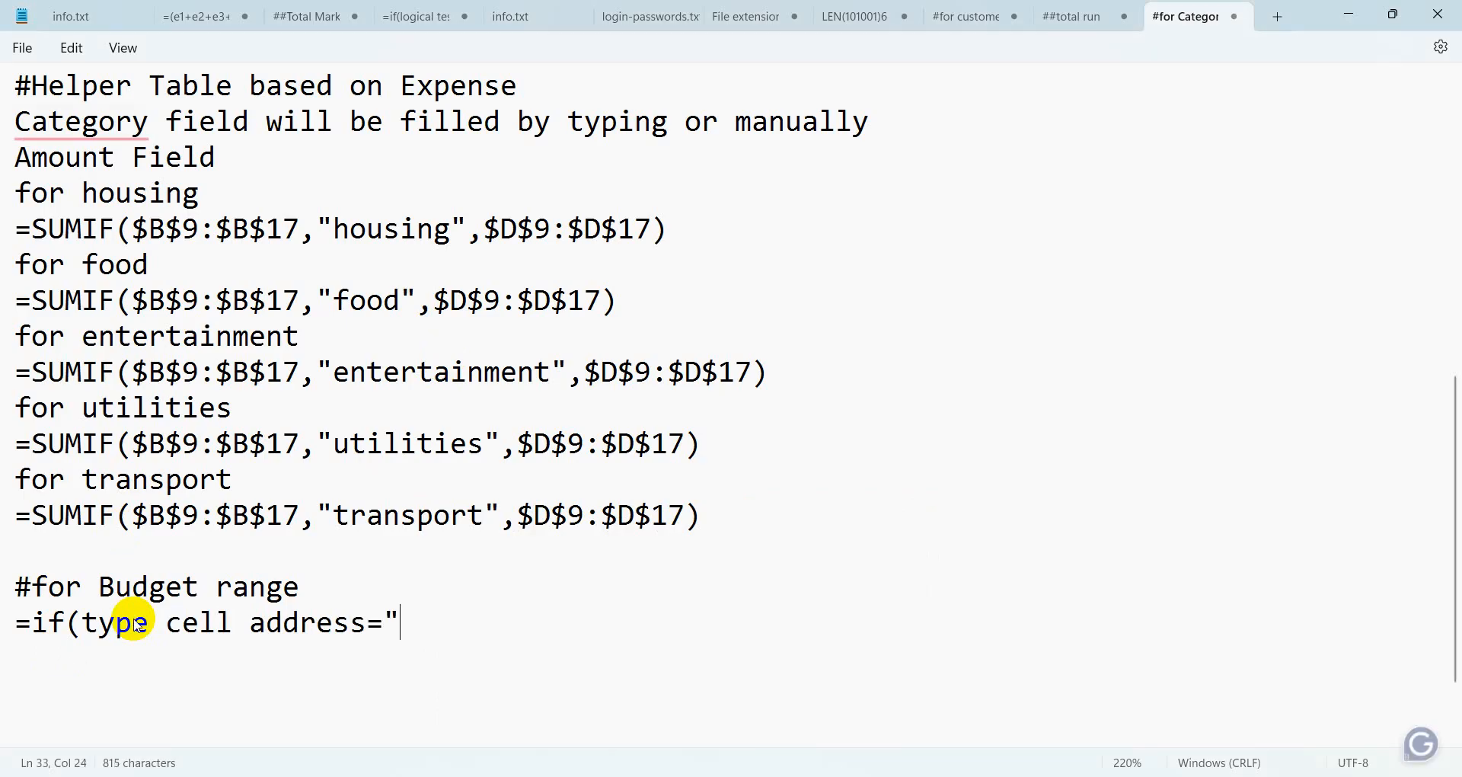
text("income)
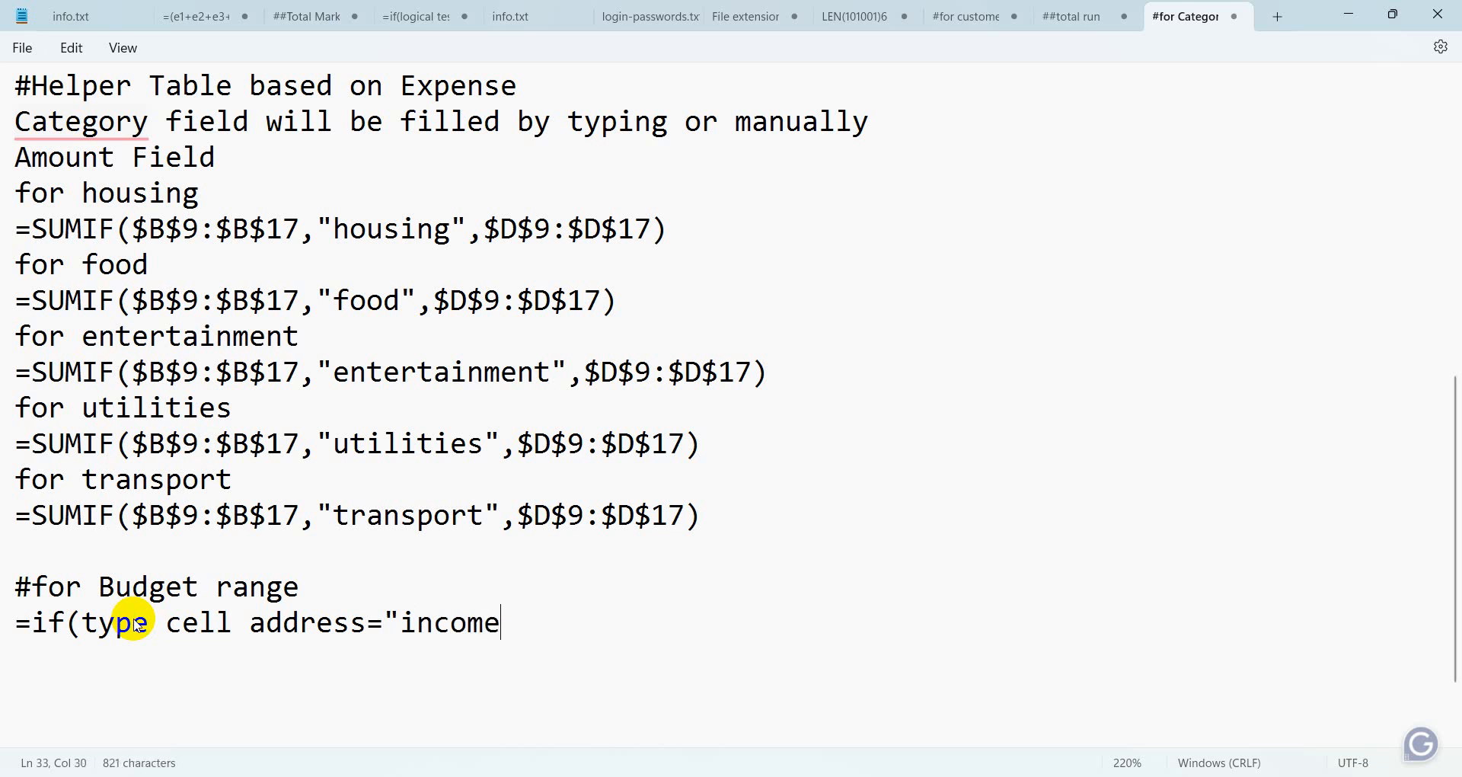
Close the condition's quotation and add "income" as the true result, followed by a comma.
text(","income)
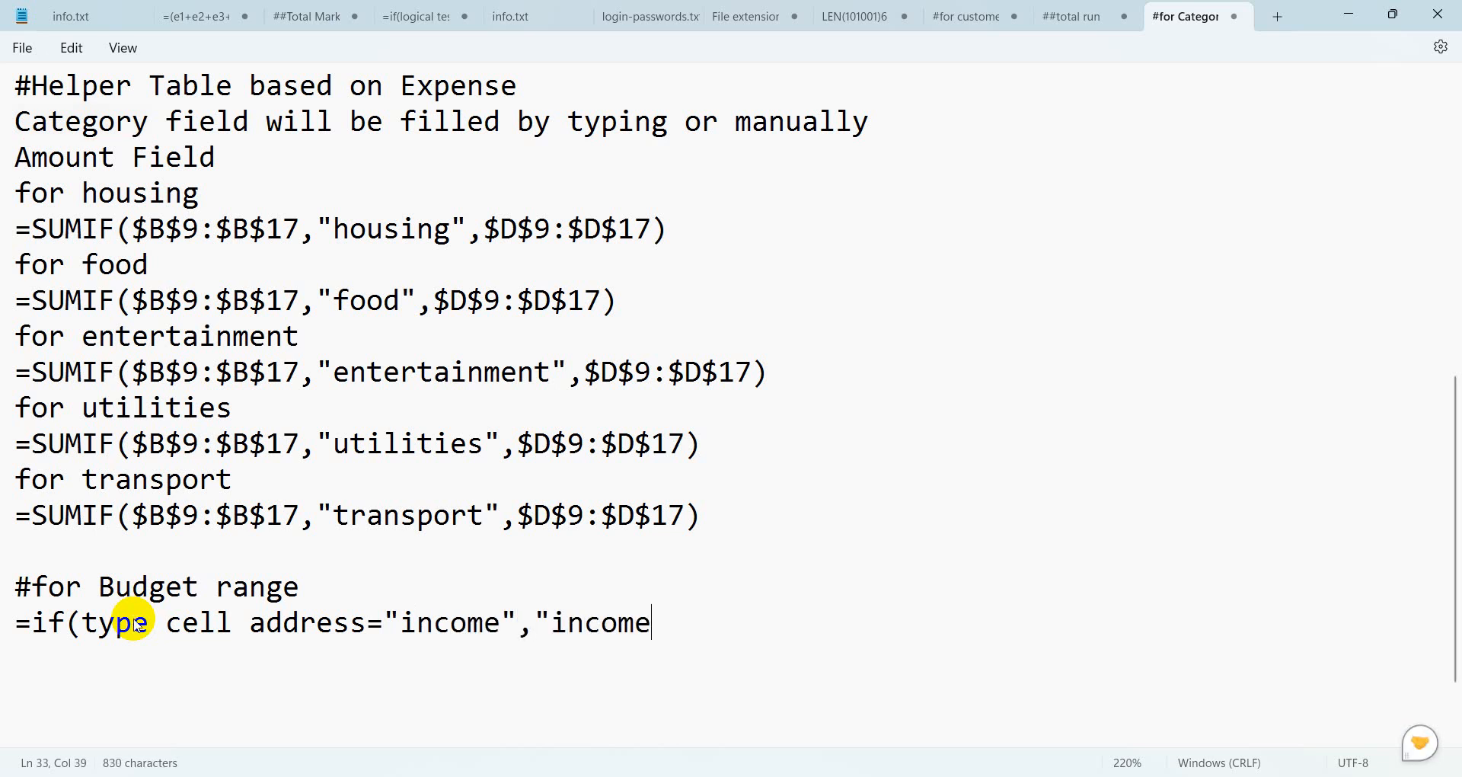
text(")
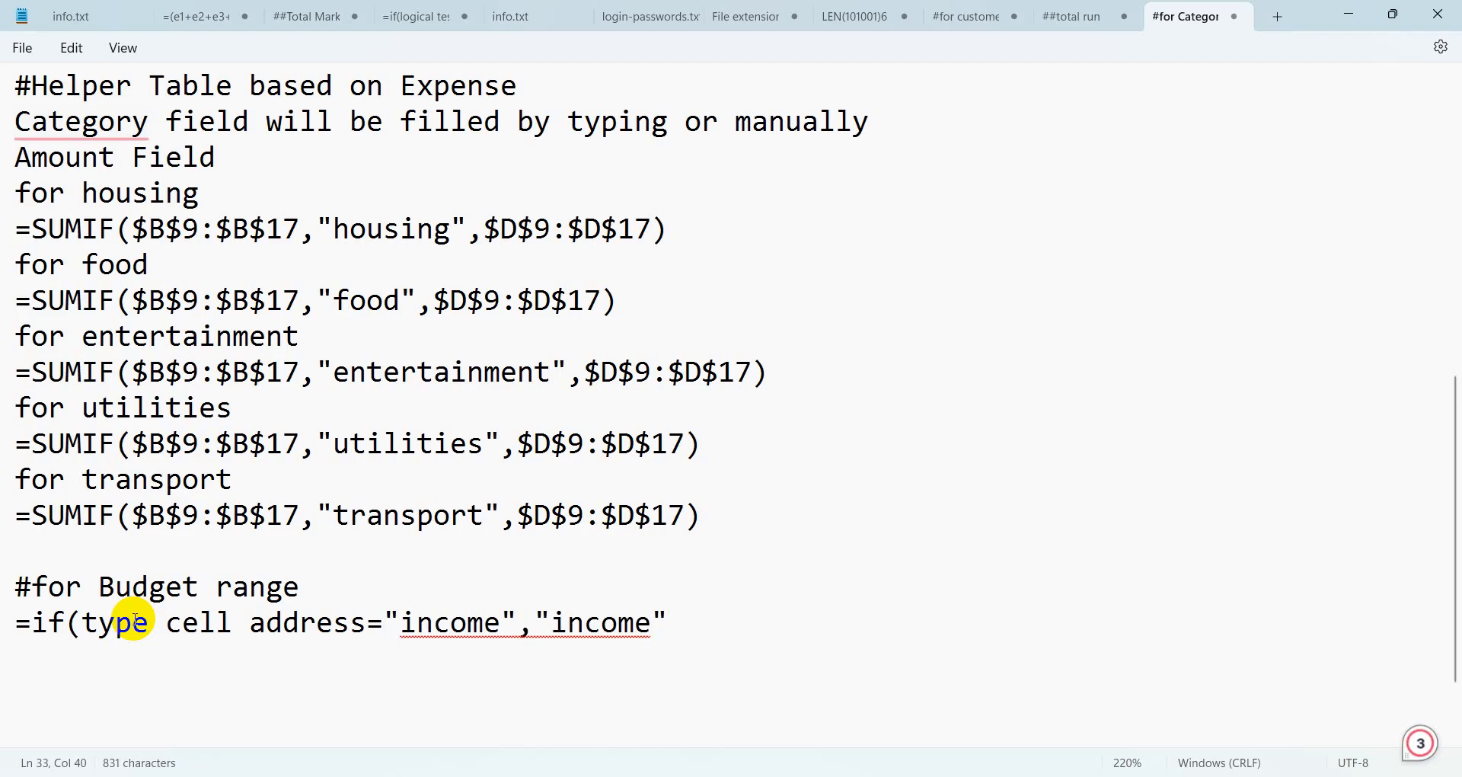
text(,)
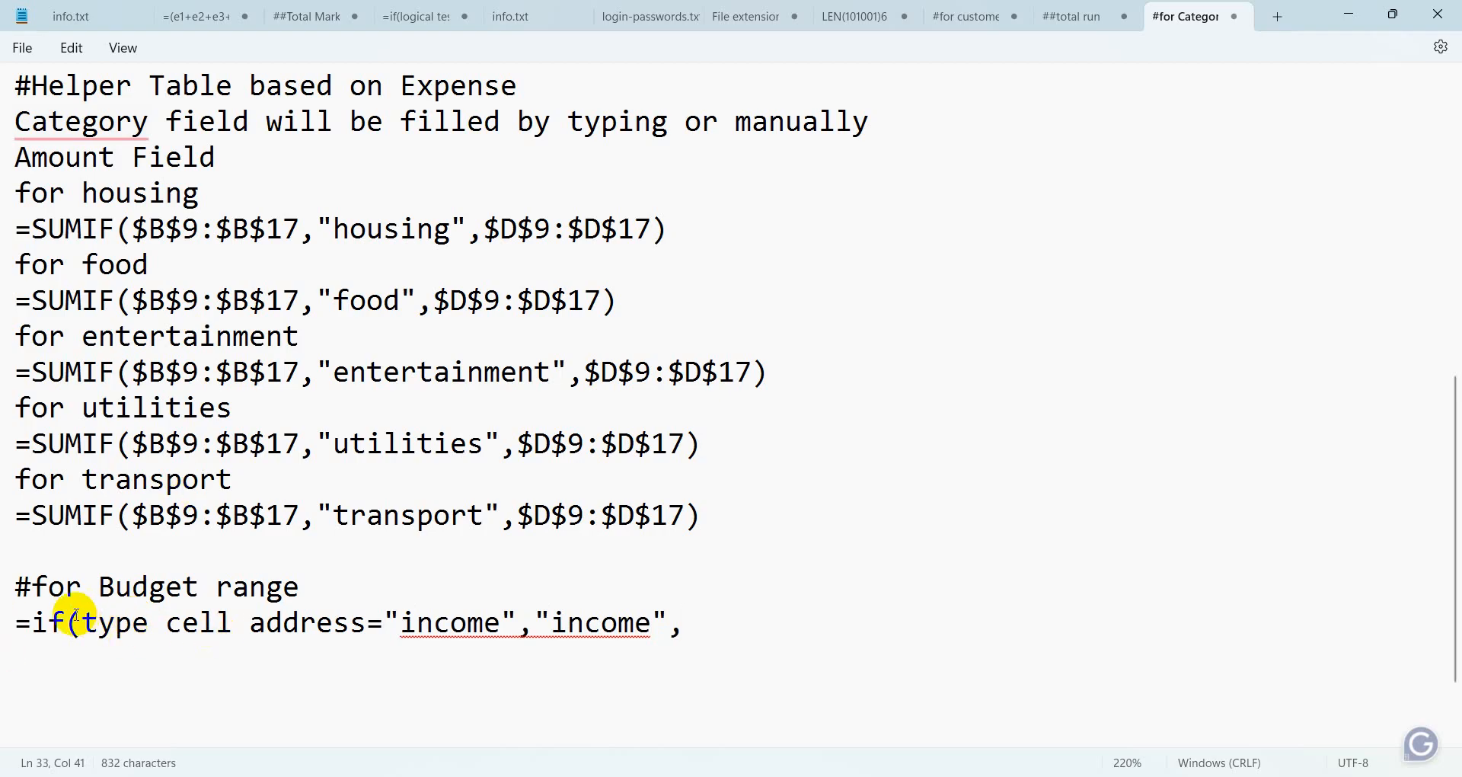
drag(82, 623, 518, 632)
click(585, 623)
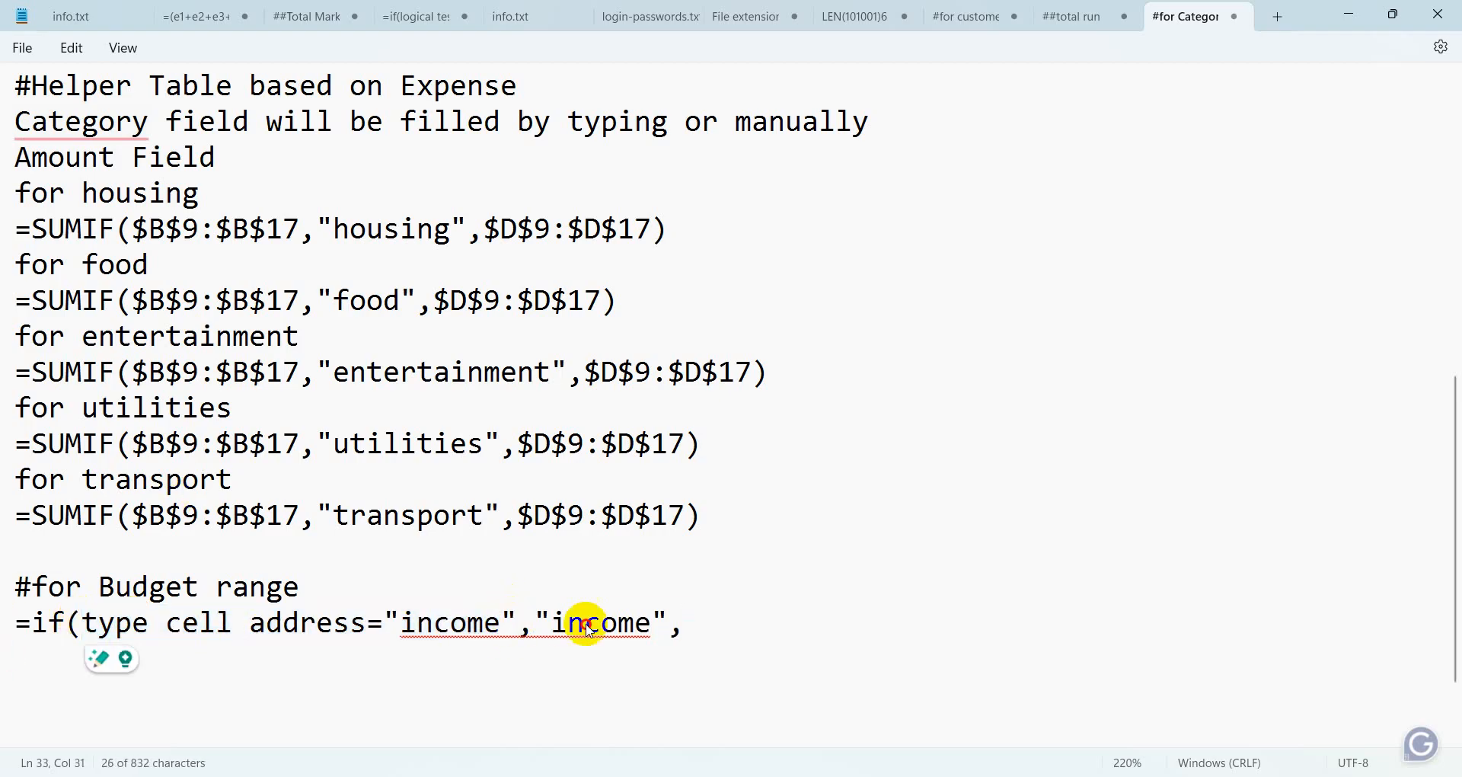
click(793, 613)
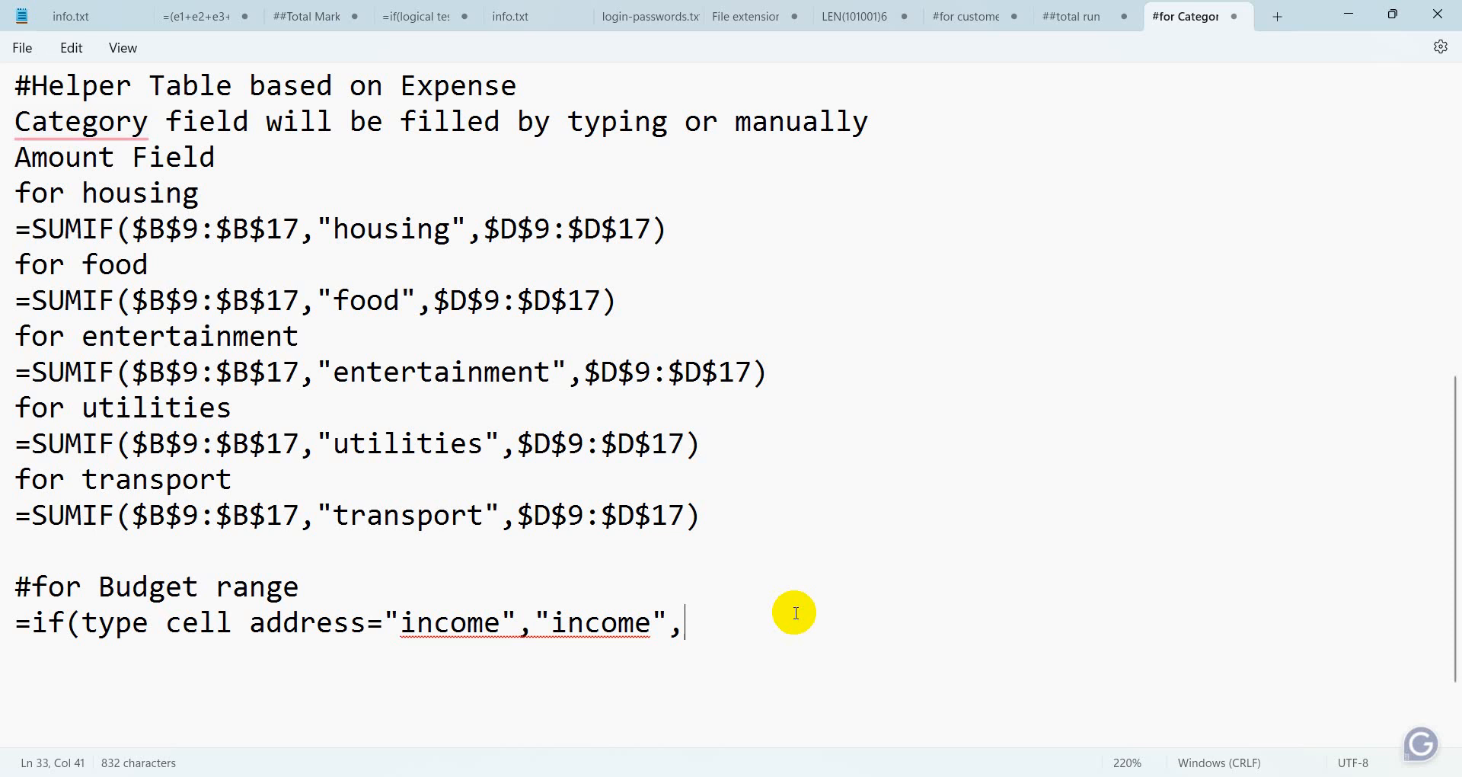
Begin a nested if(amount condition as the false argument of the Budget range formula.
text(if()
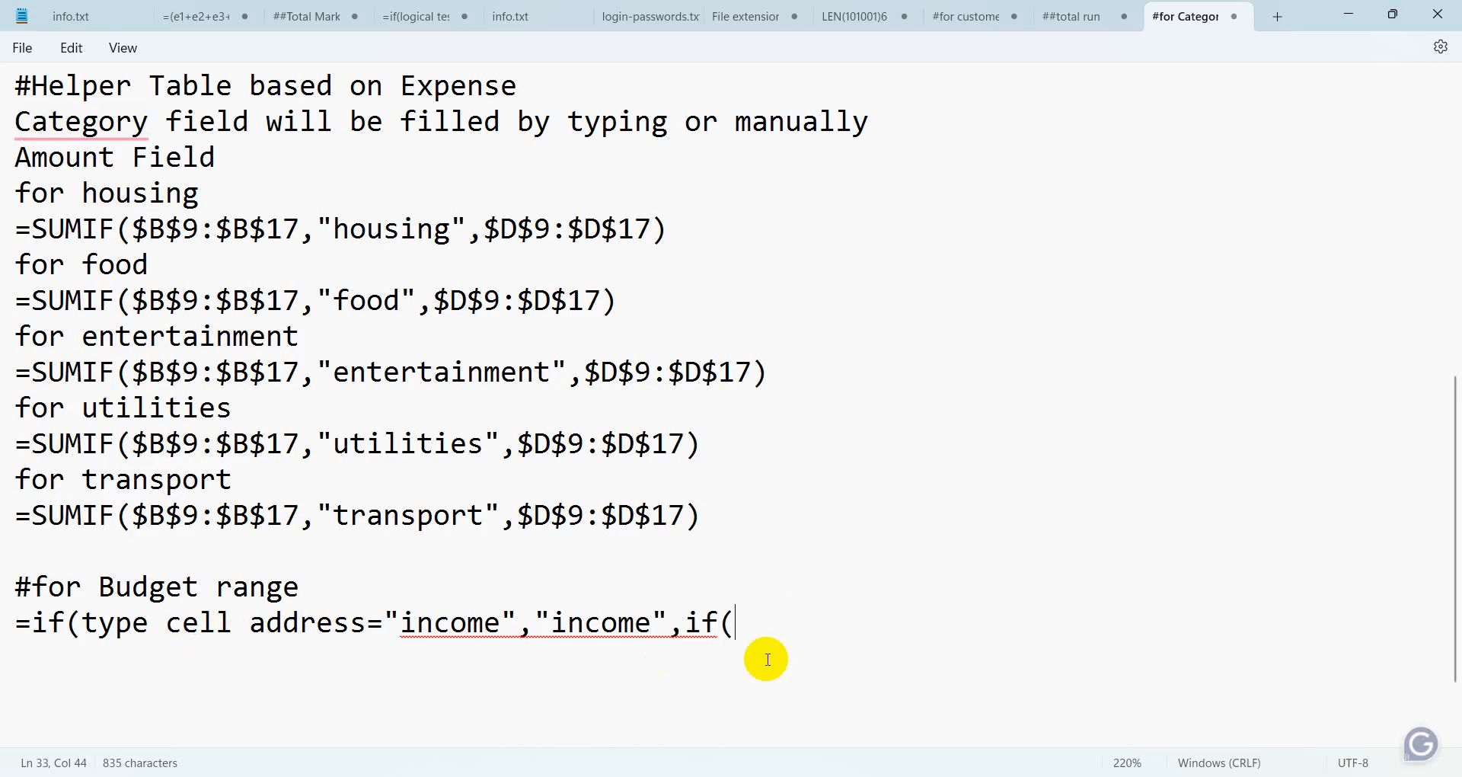
text(amount)
key(BackSpace)
key(BackSpace)
key(BackSpace)
key(BackSpace)
key(BackSpace)
text(amount)
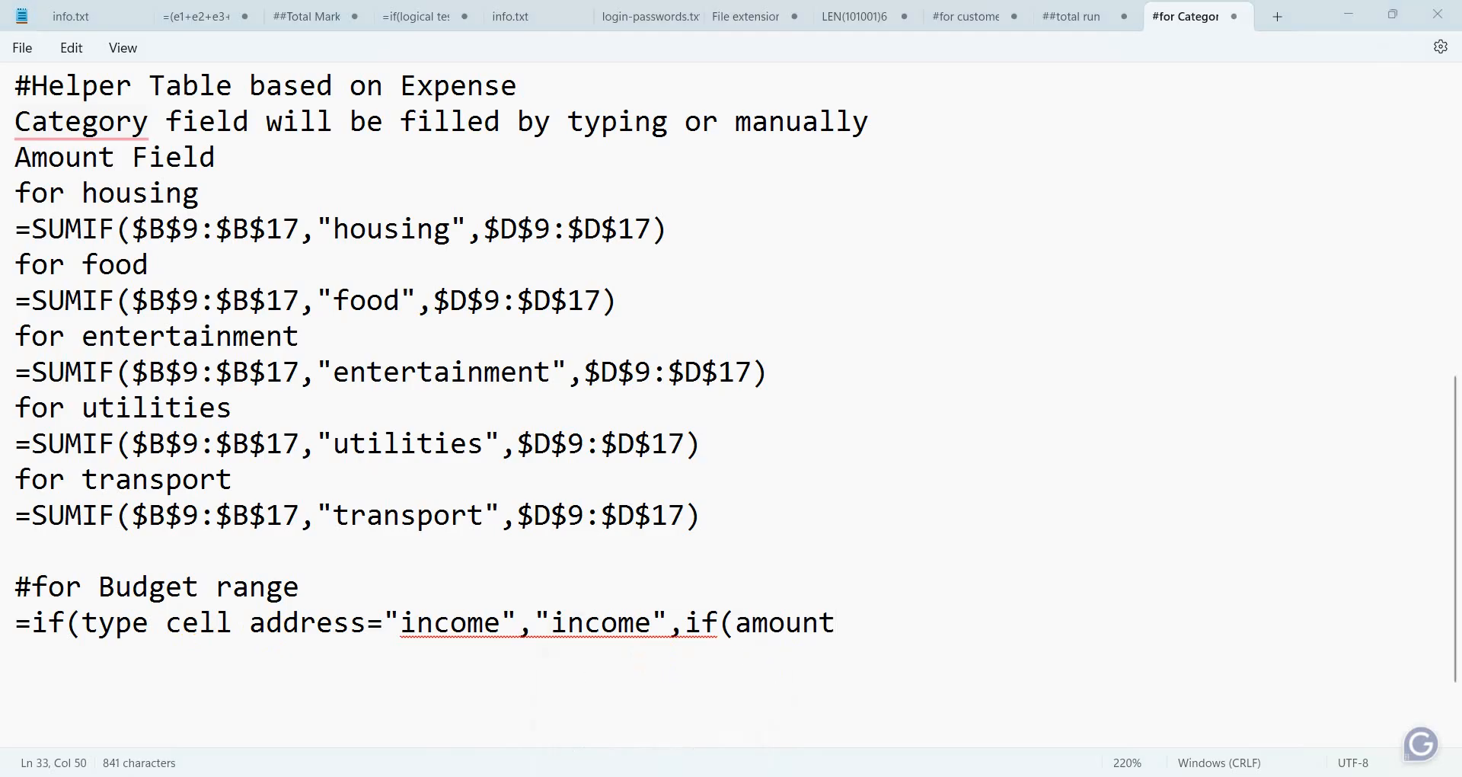
Check the Amount column in the Excel budget sheet, then complete the nested condition in the Notepad notes with <Total Monthly Income*20%,.
key(alt+Tab)
scroll(531, 427, up, 3)
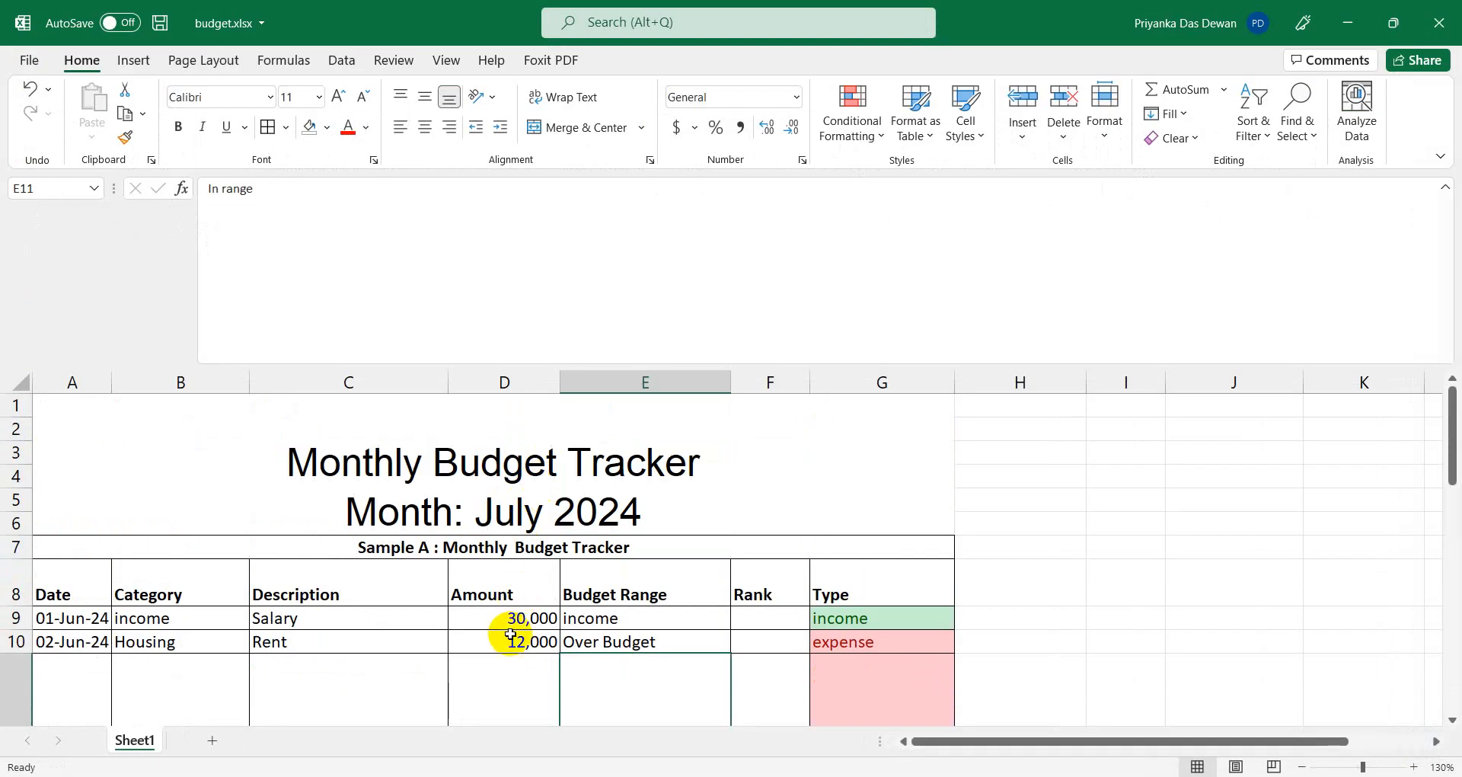
click(1347, 23)
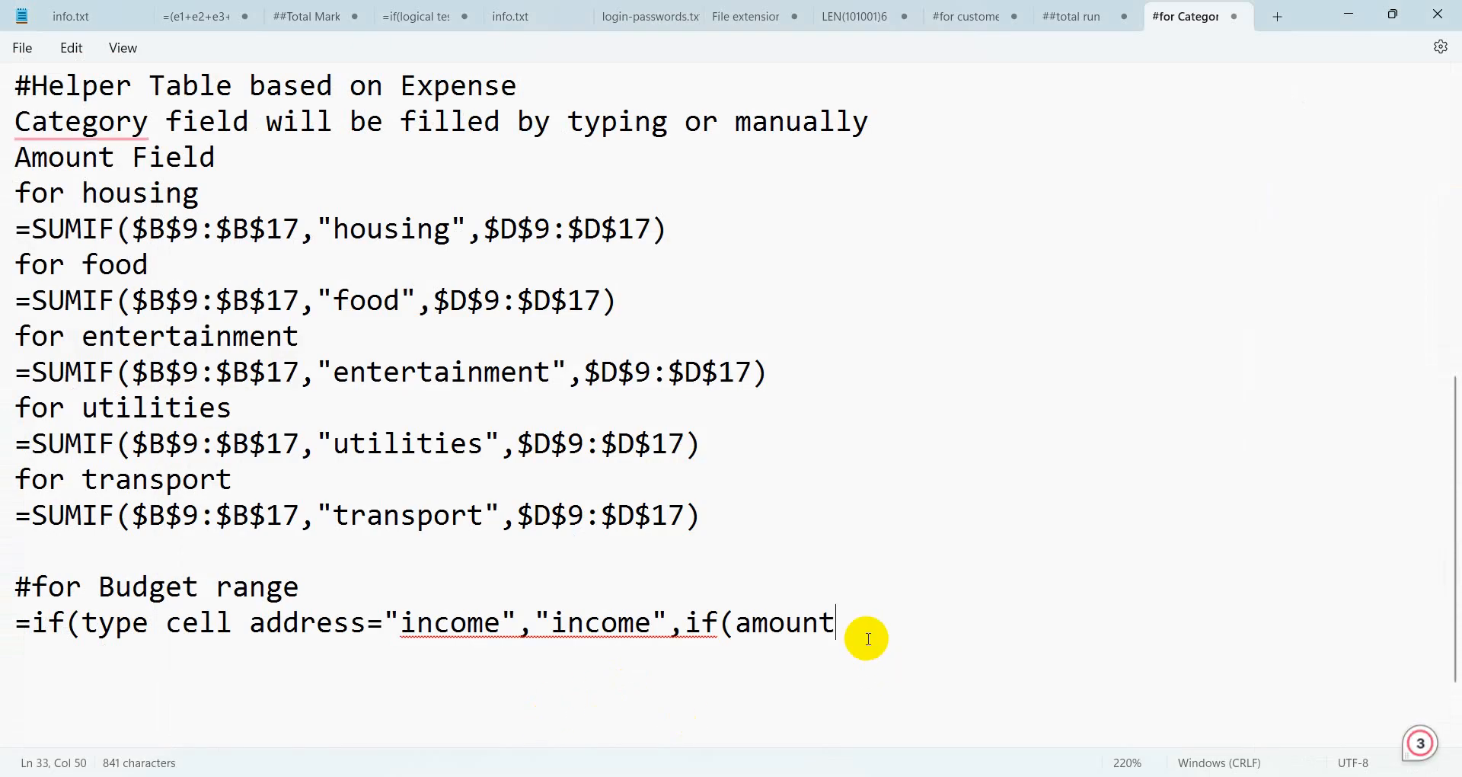
text(<)
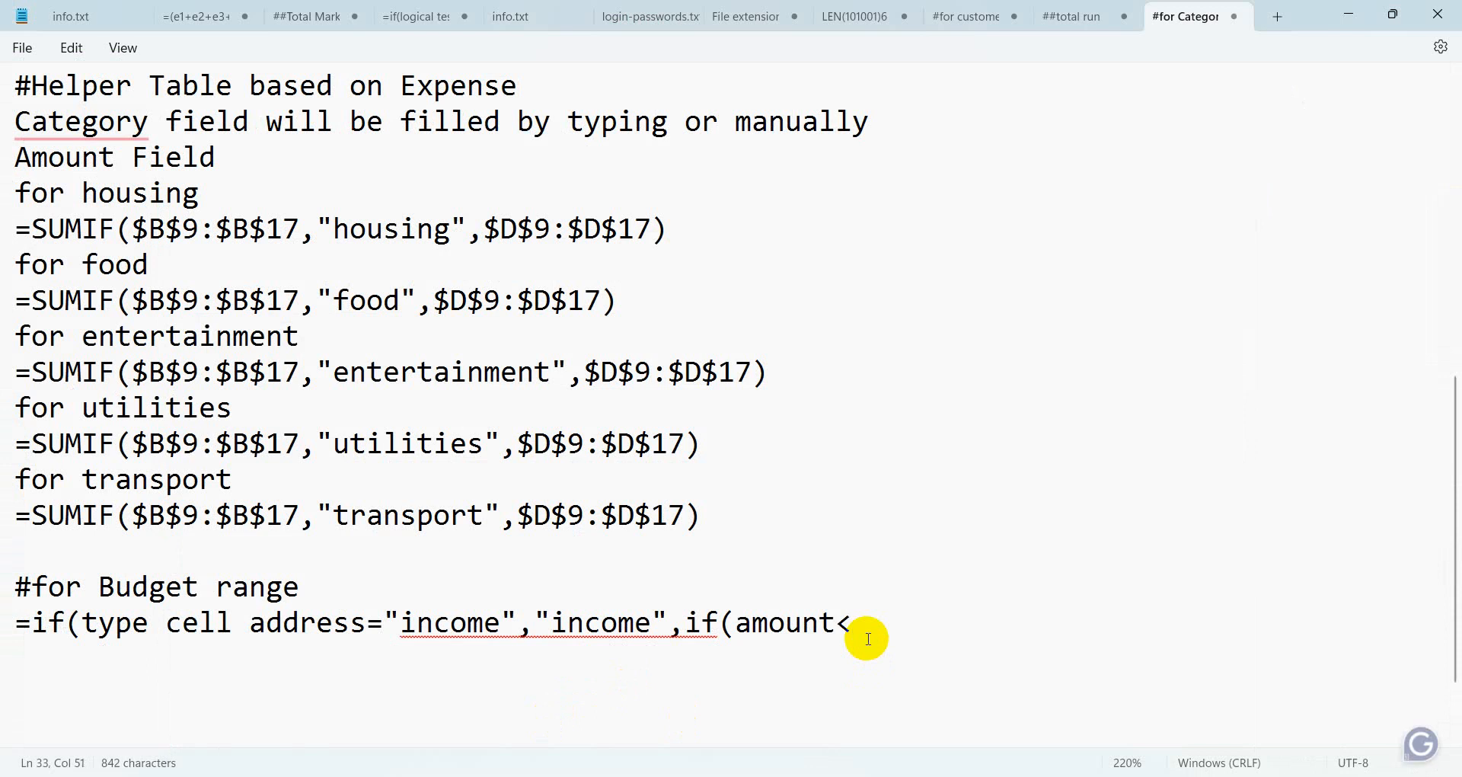
text(Total Mont)
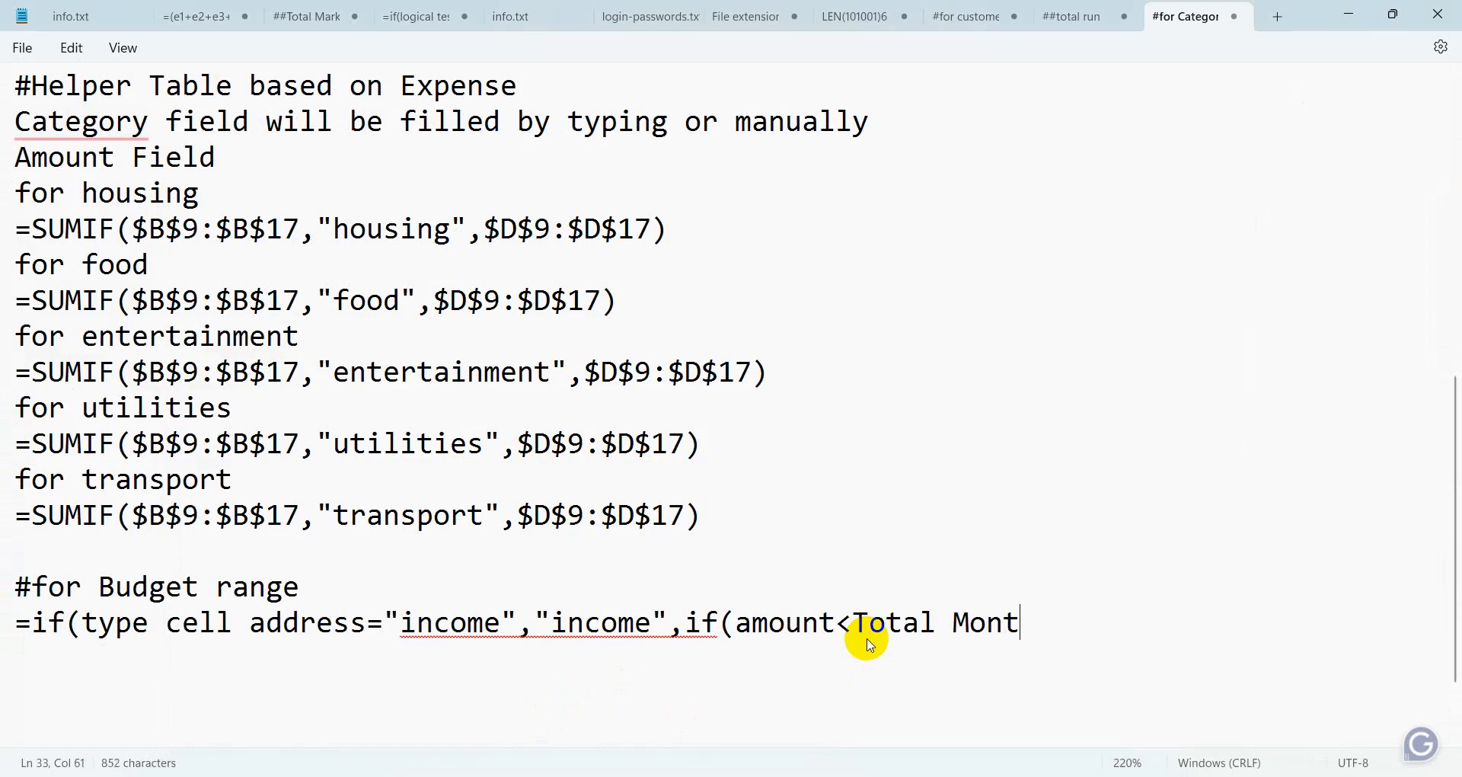
text(hly I)
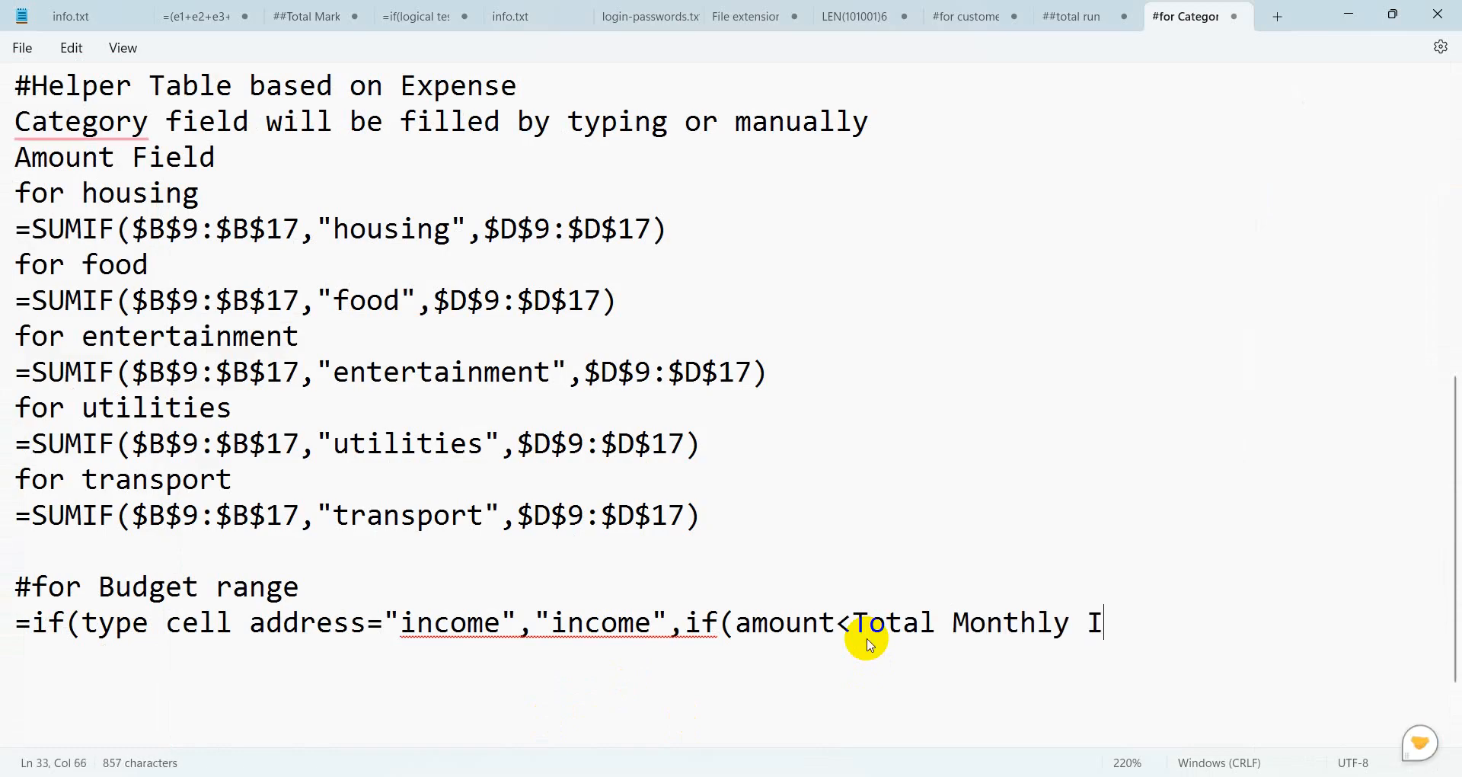
text(ncome*)
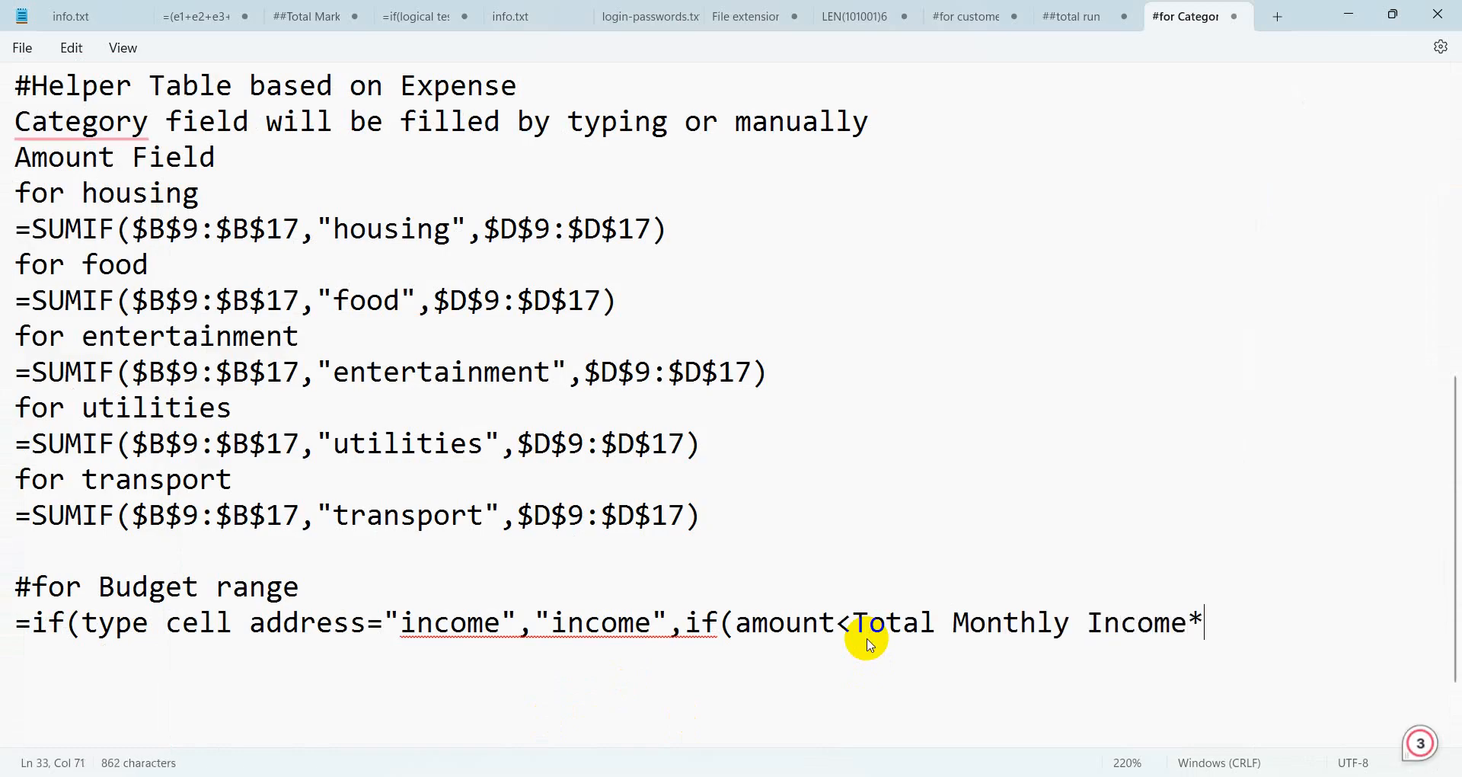
text(20%,)
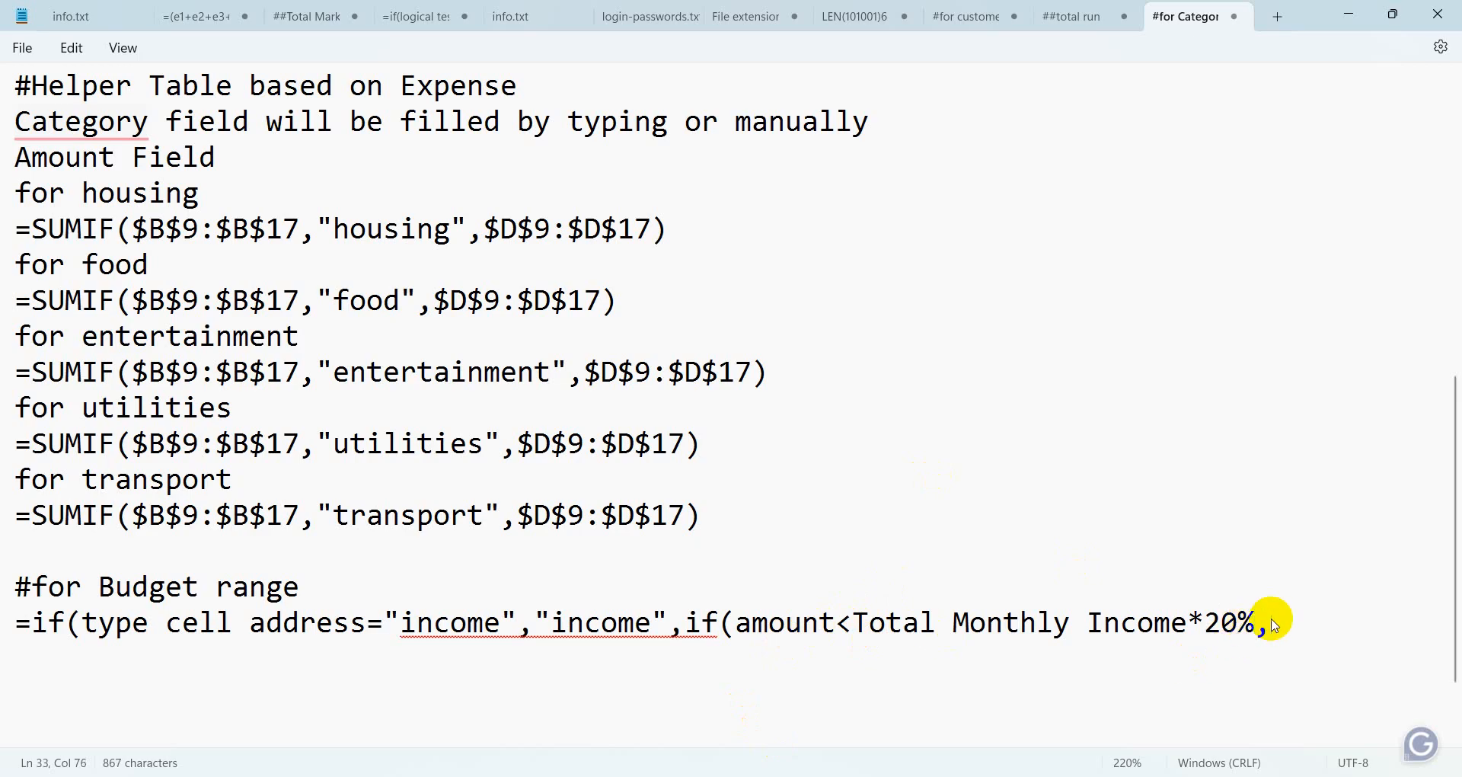
Add "inrange" as the nested if's true result and "over budget" as its false result, closed with one parenthesis.
text("inrange)
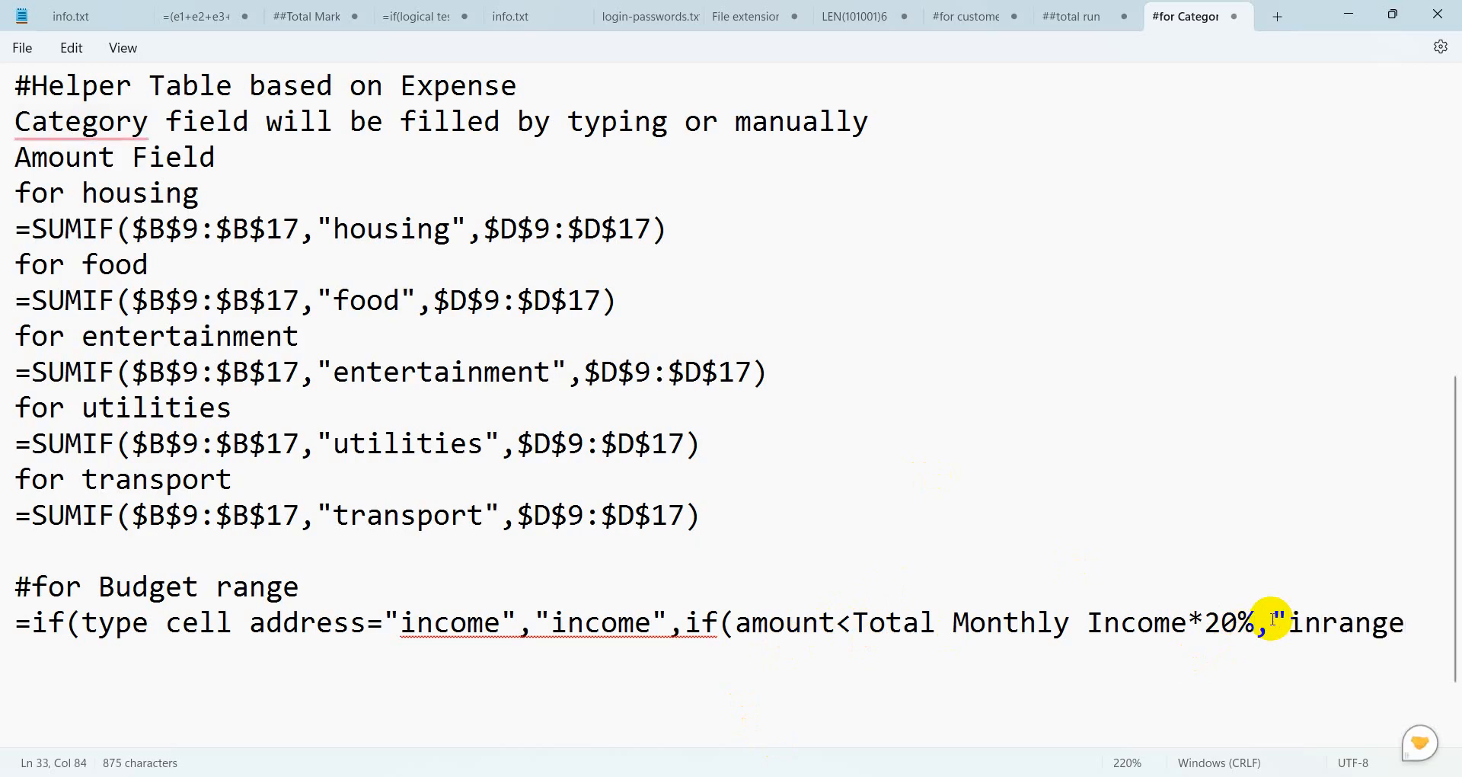
text(",")
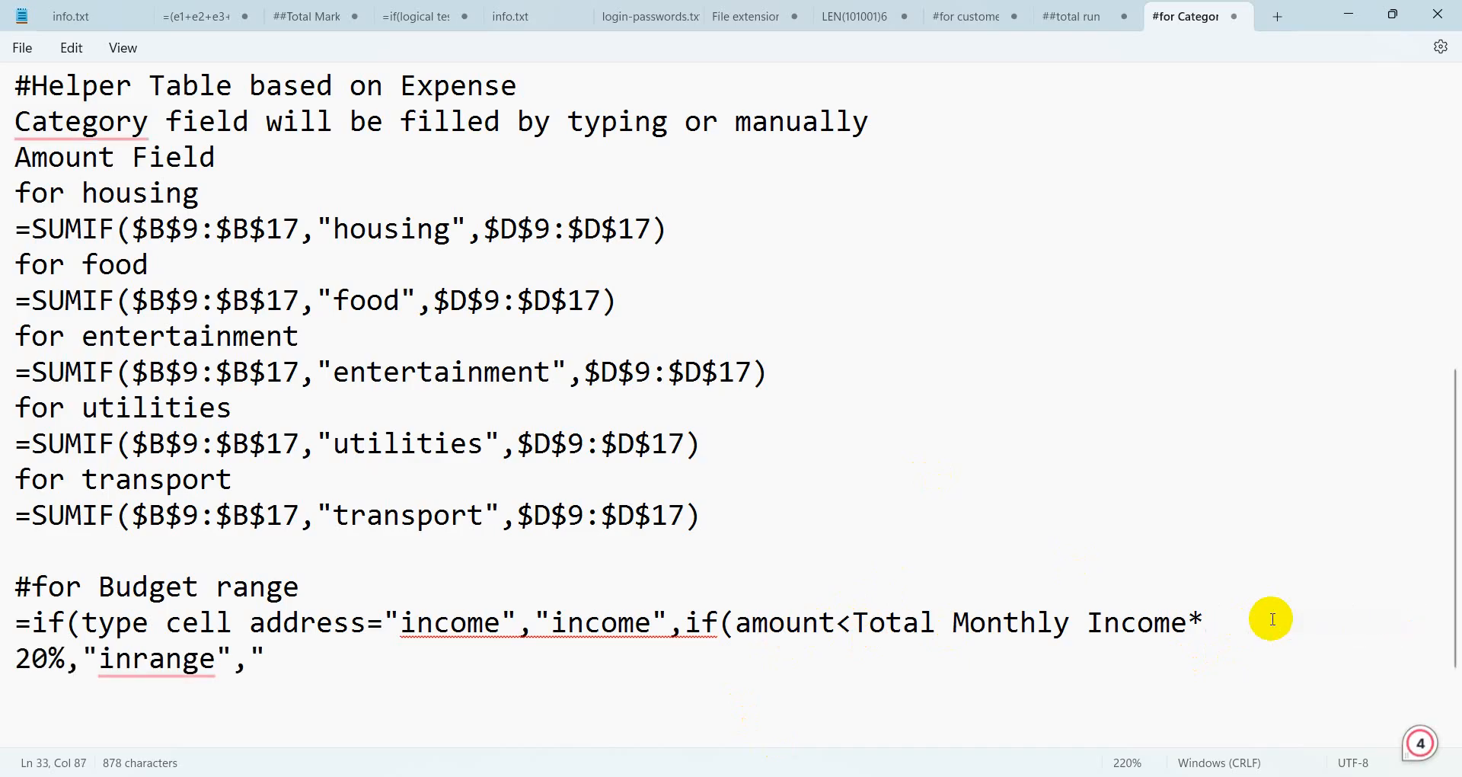
text(ove)
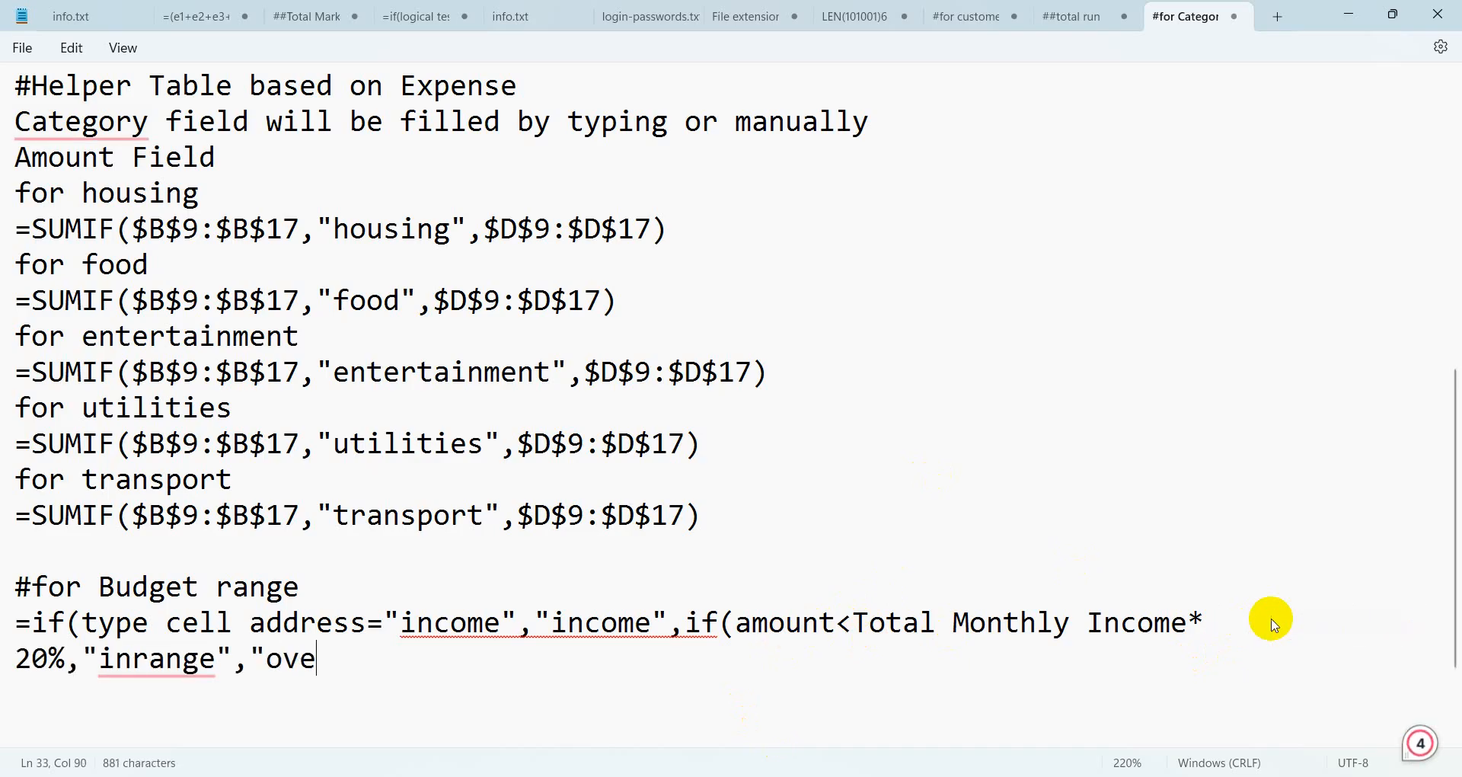
text(r bud)
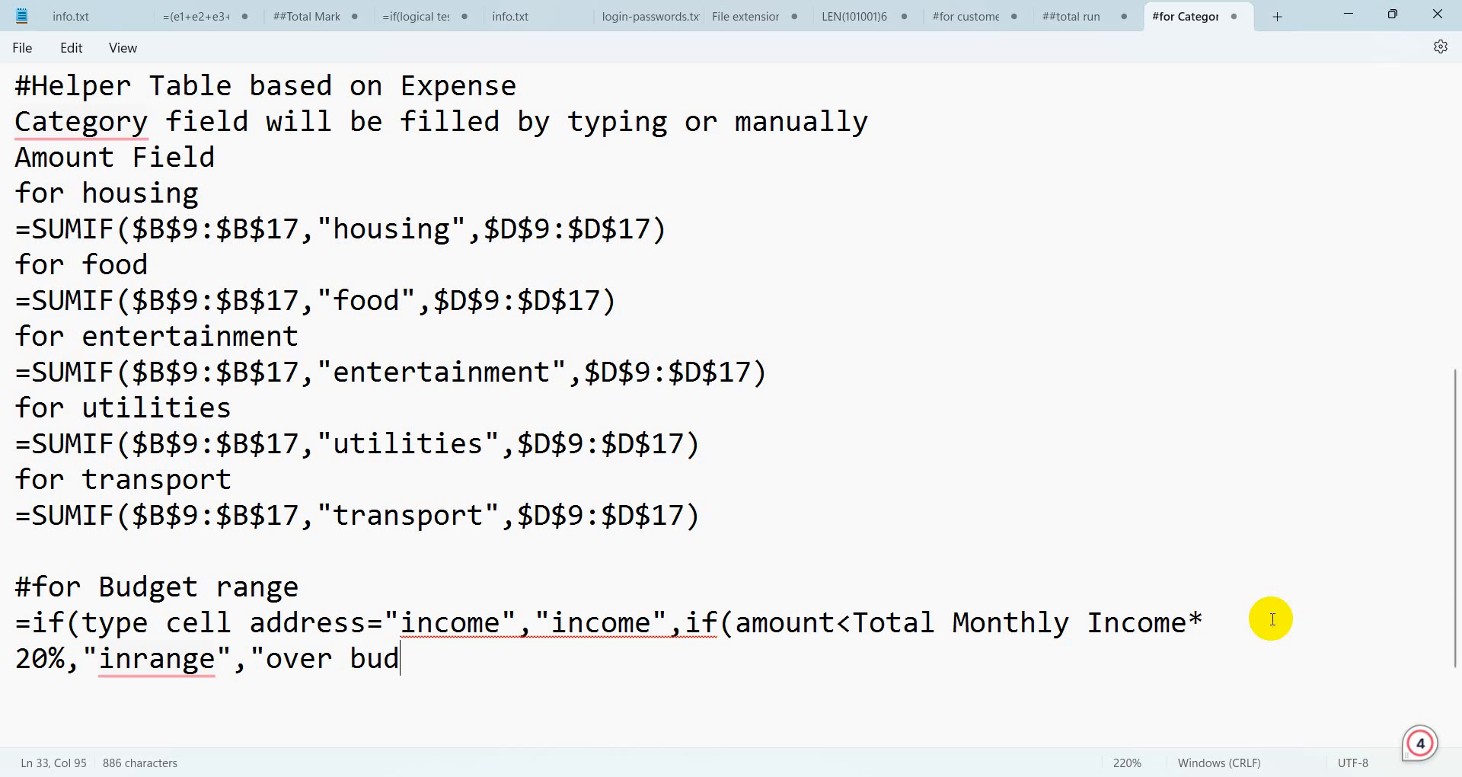
text(get"))
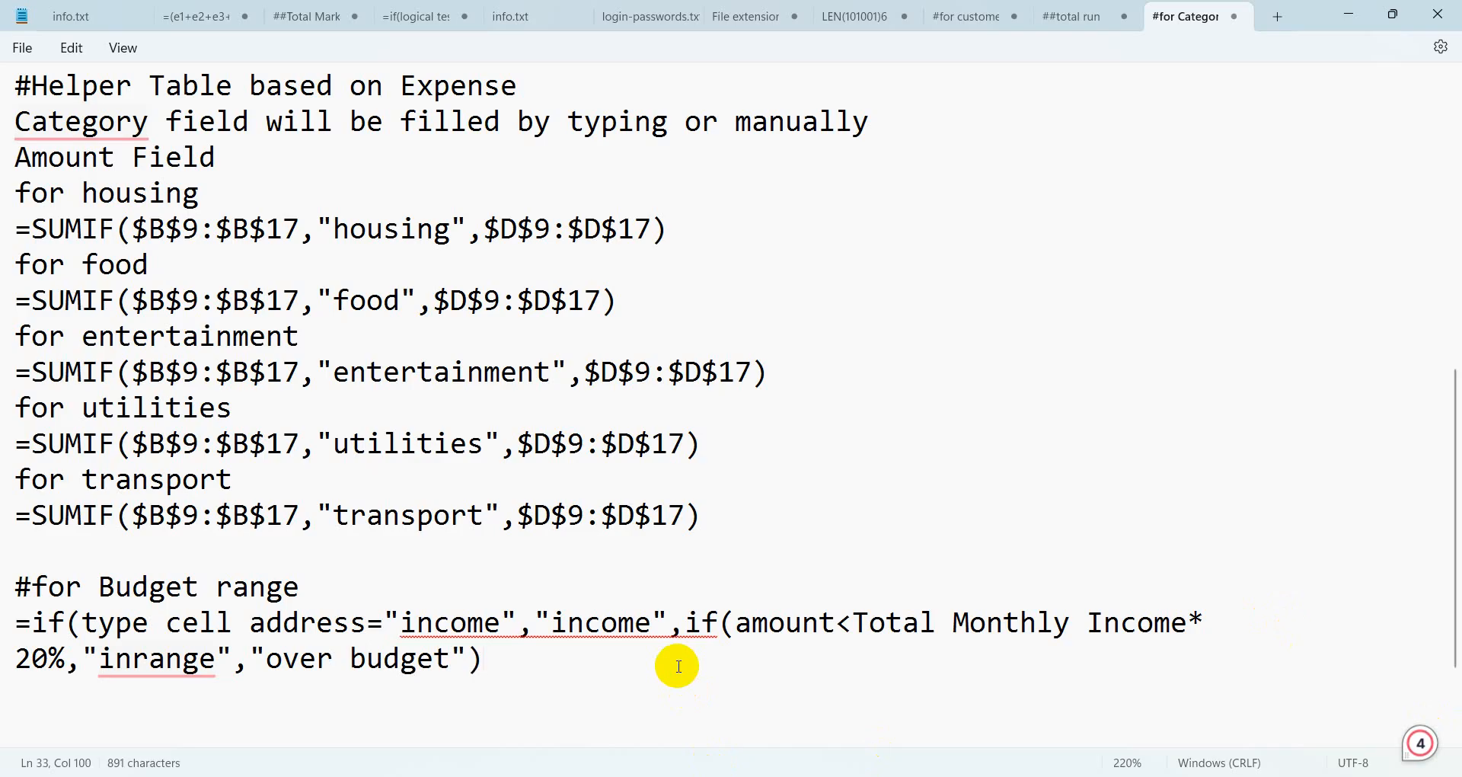
text(=)
key(BackSpace)
Start a cell-reference version on a new line with =if(g9="income", checking the salary row's Type cell in the workbook.
key(Return)
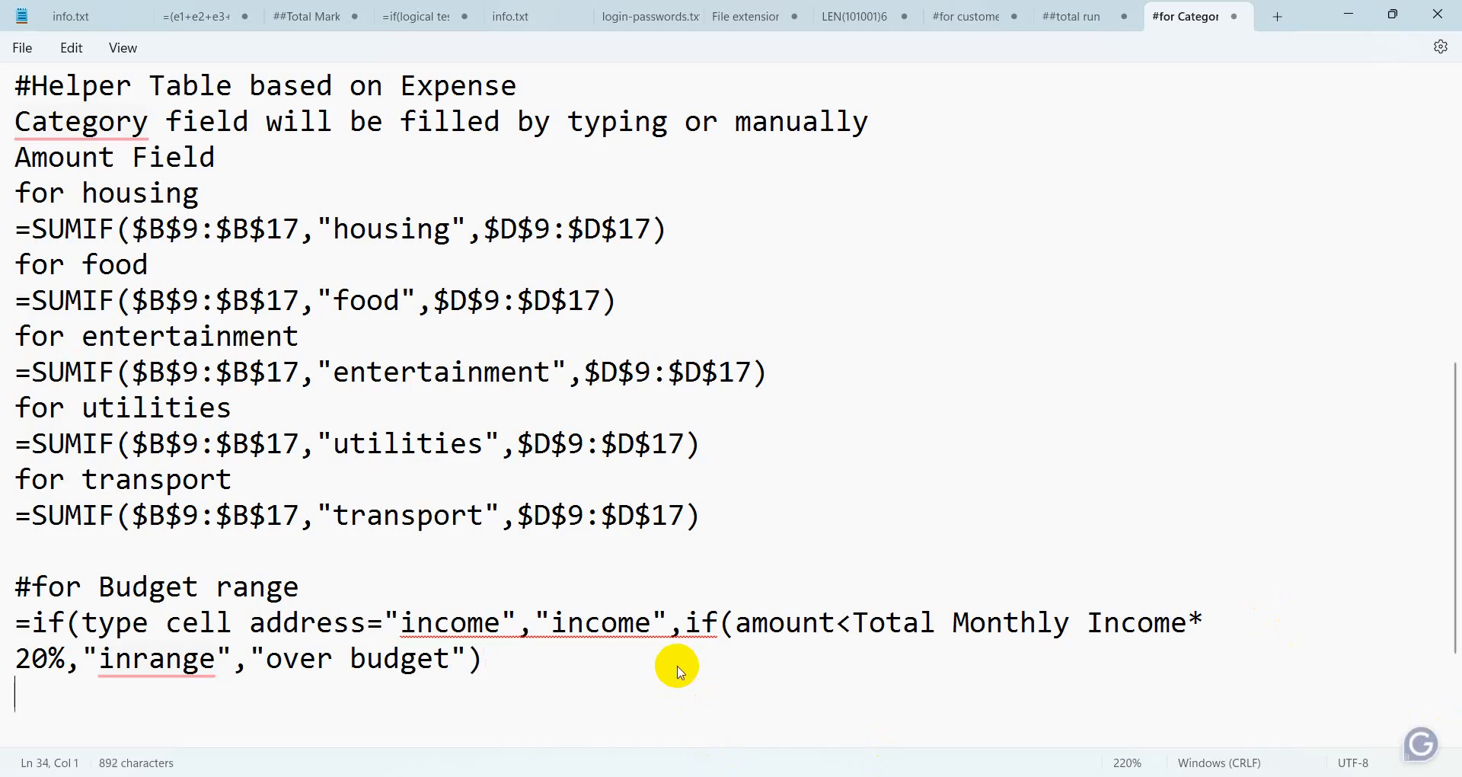
text(=if(g)
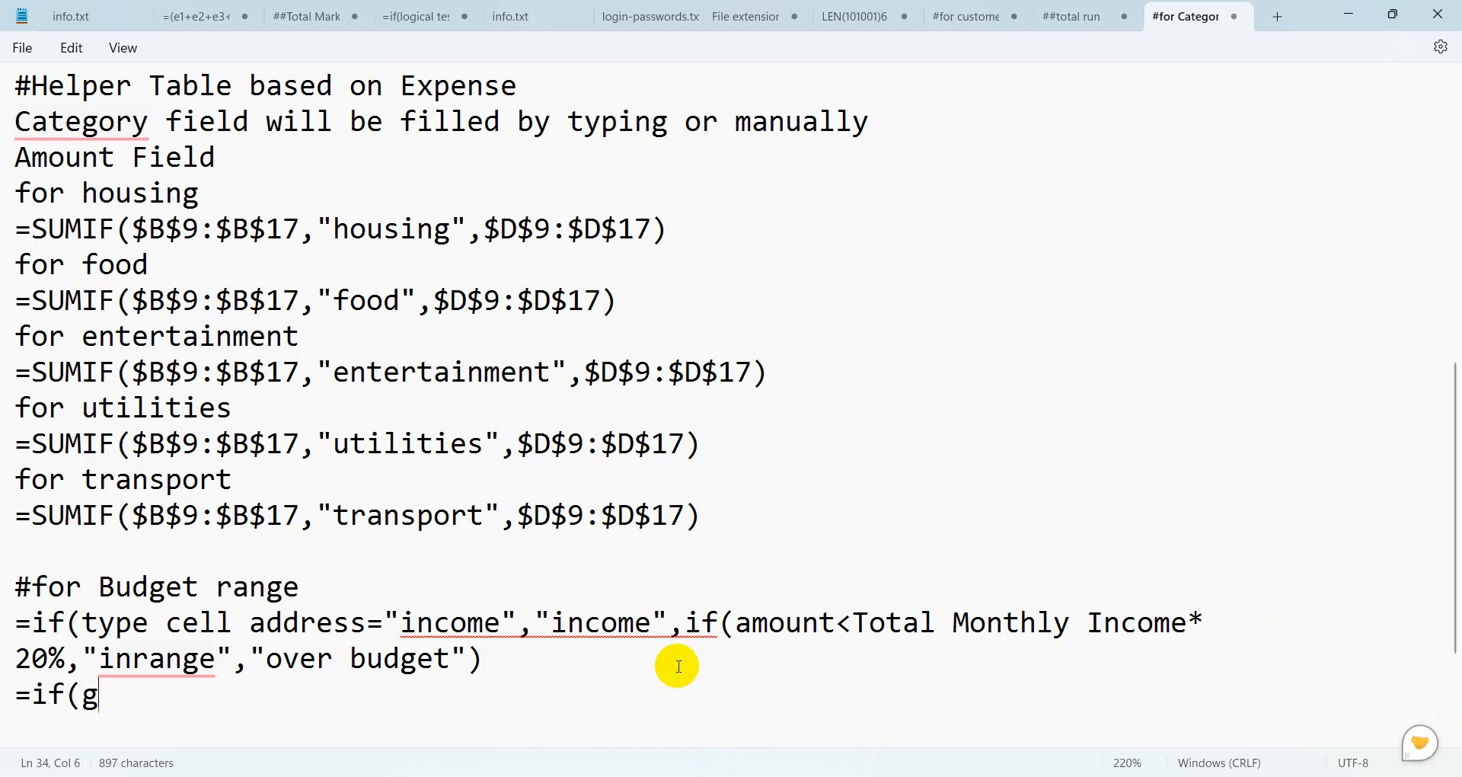
key(alt+Tab)
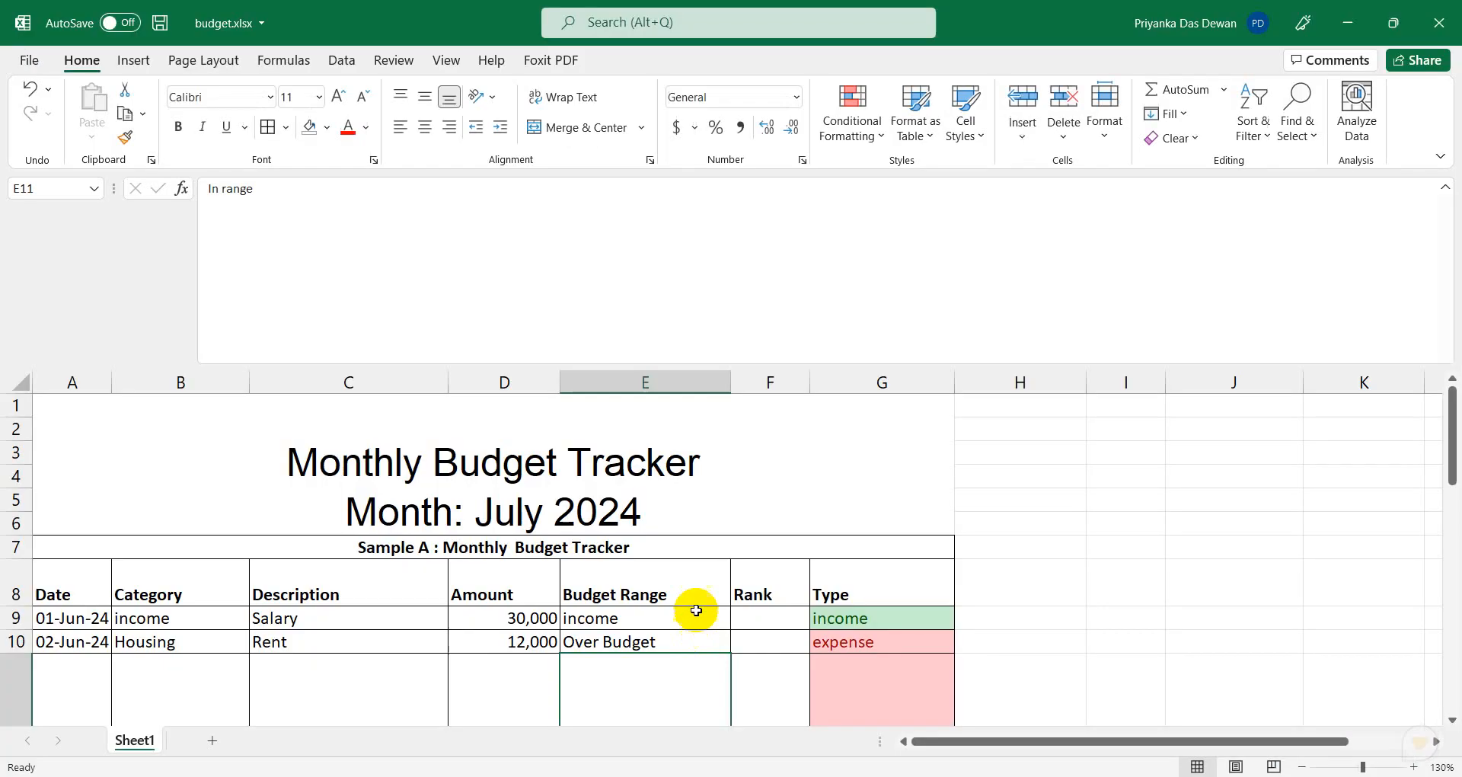
click(838, 621)
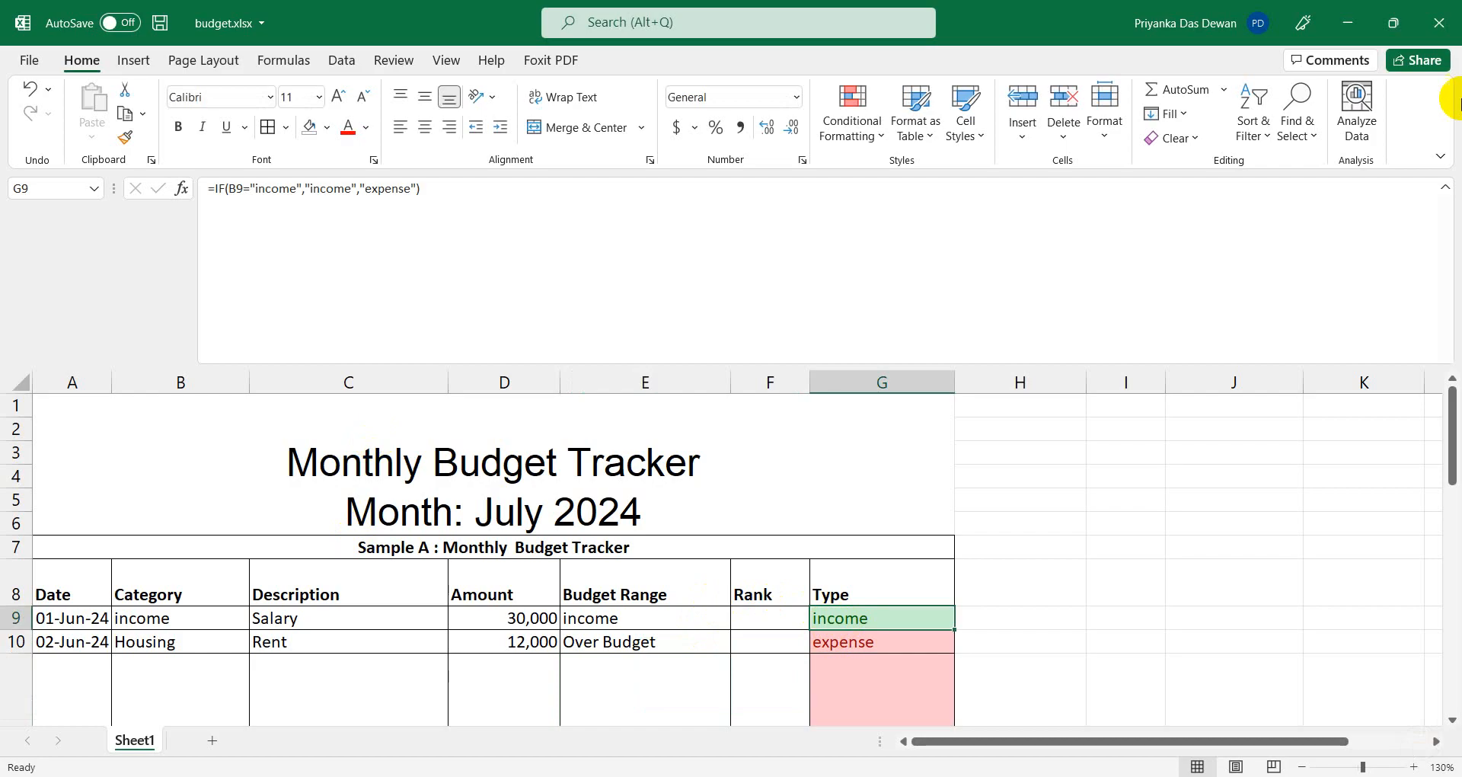
click(1347, 30)
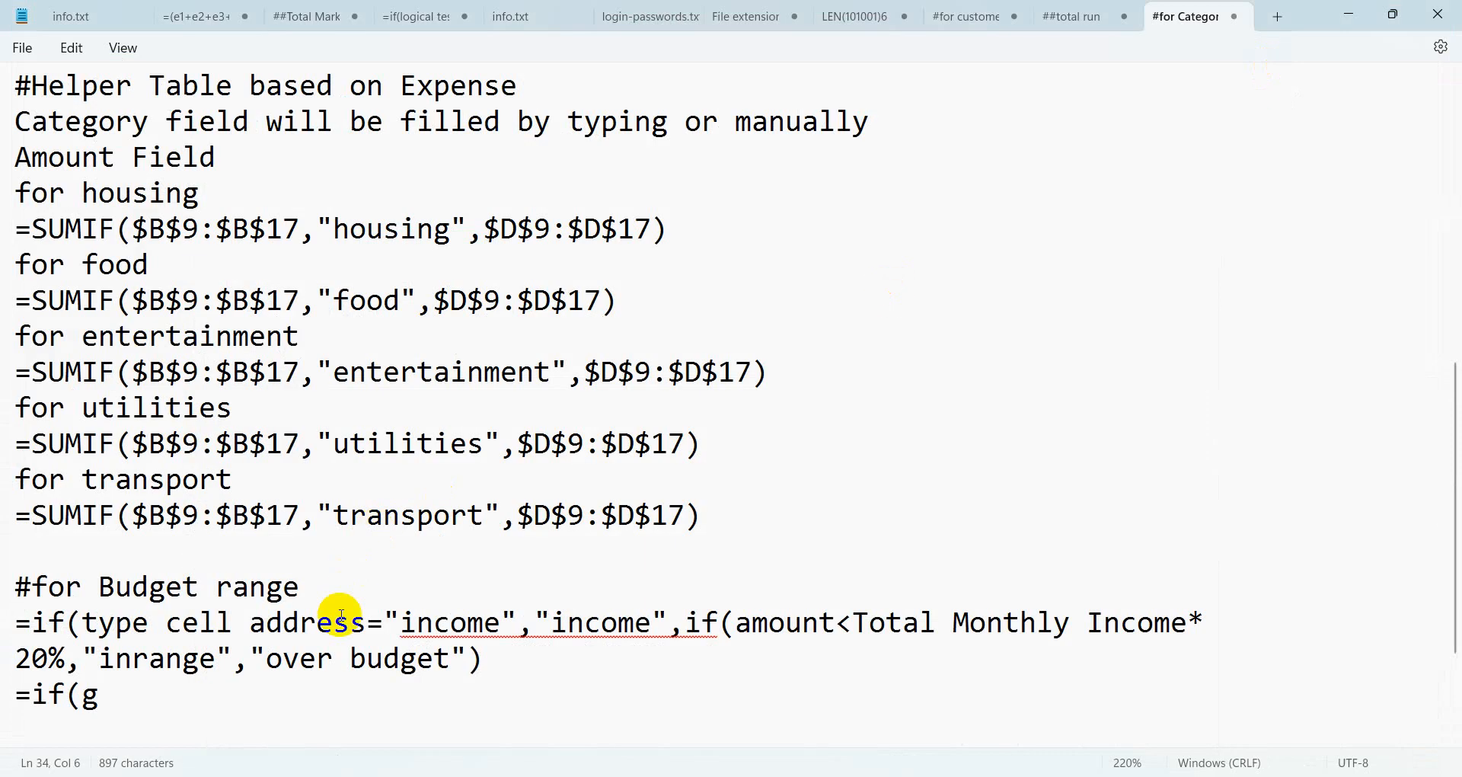
drag(231, 625, 220, 625)
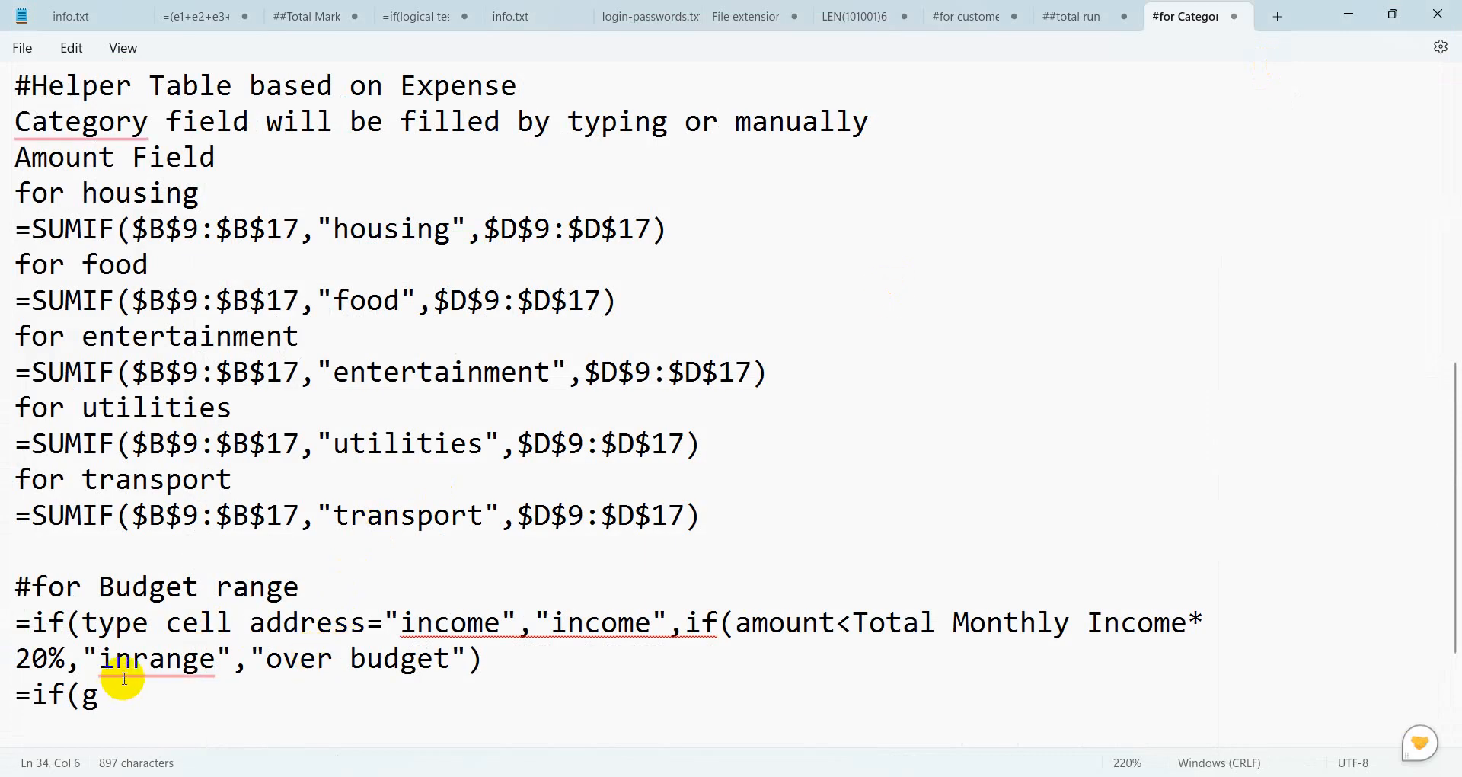
text(9)
mouse_move(125, 674)
text(=)
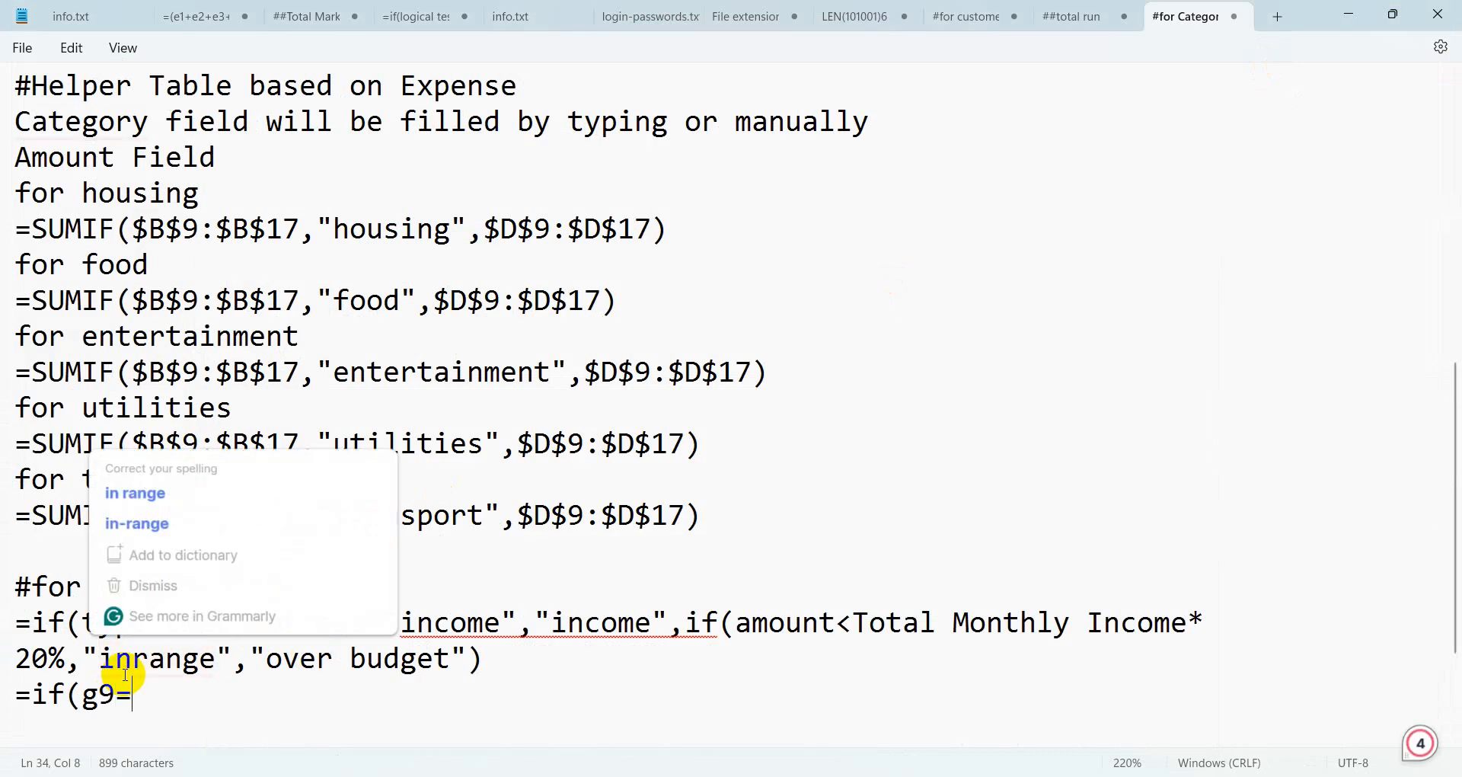
text("incom)
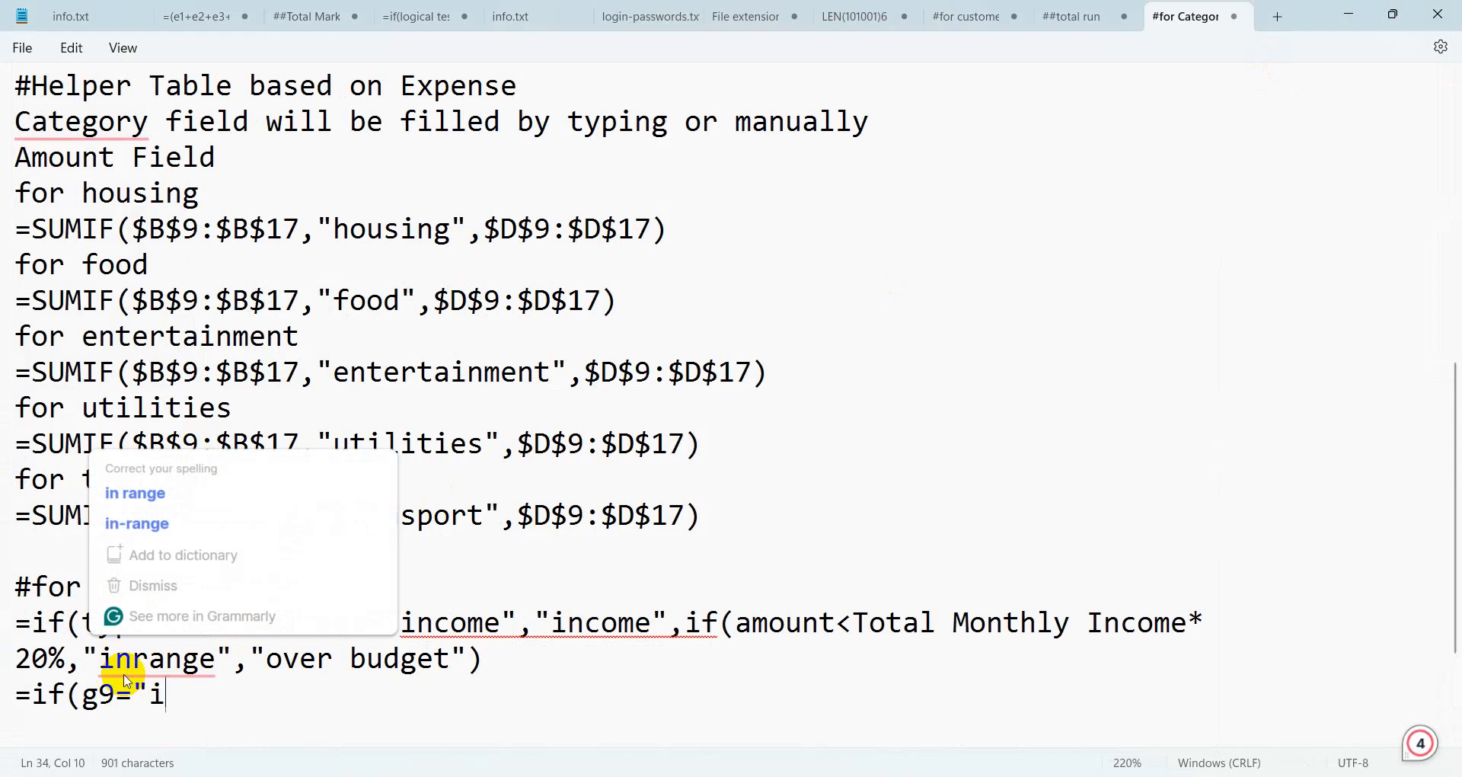
text(",)
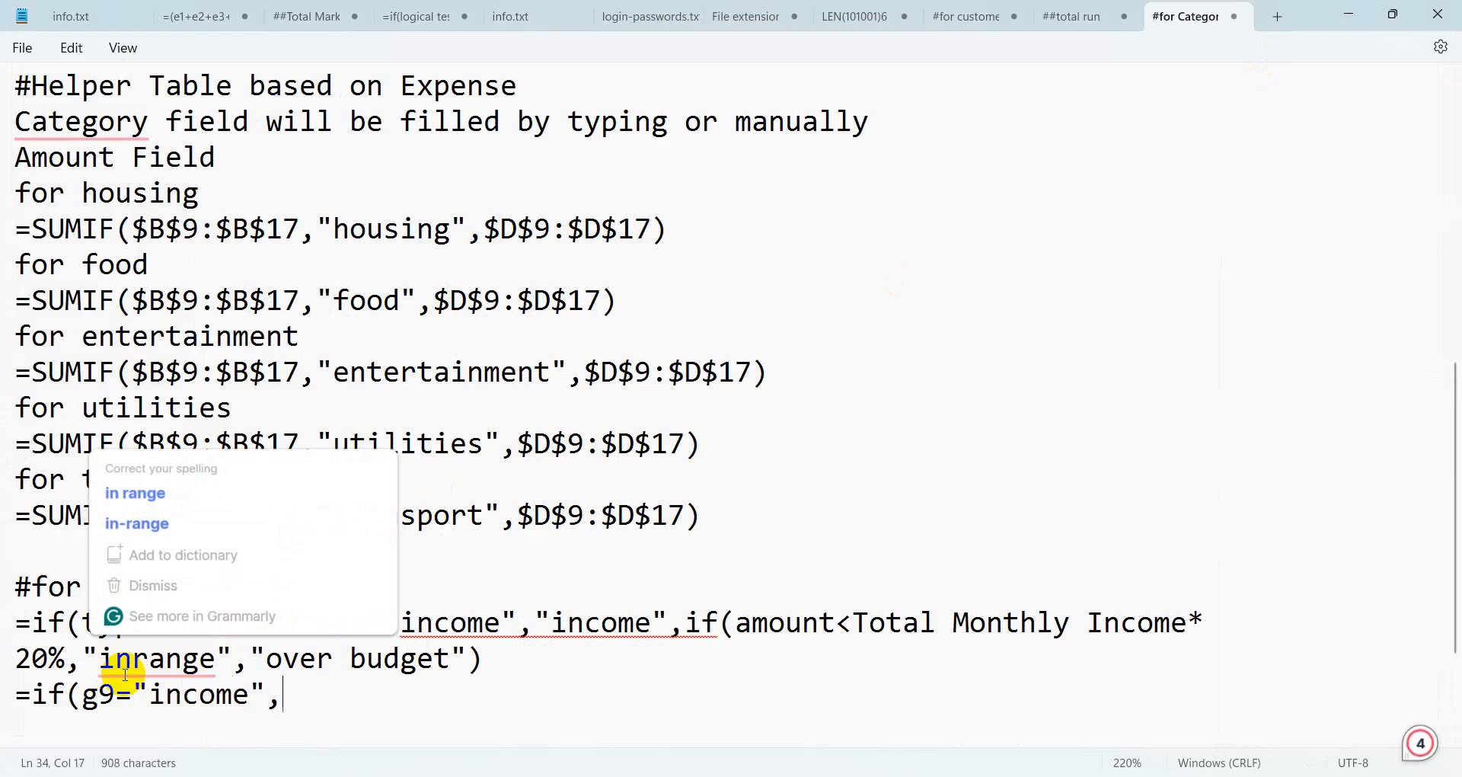
Add "income" as the true result of the g9 formula and open a nested if( as its false argument.
text("income)
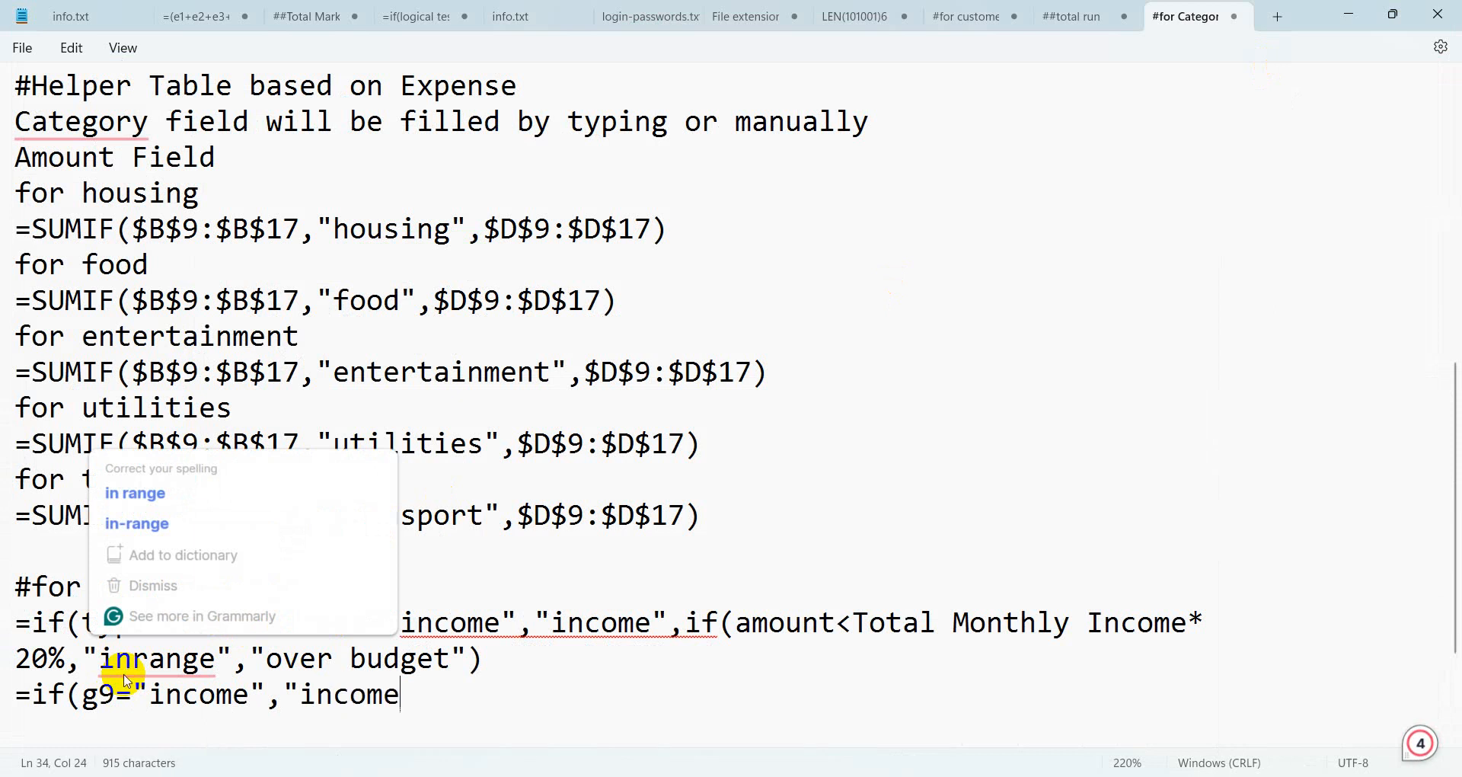
text(",)
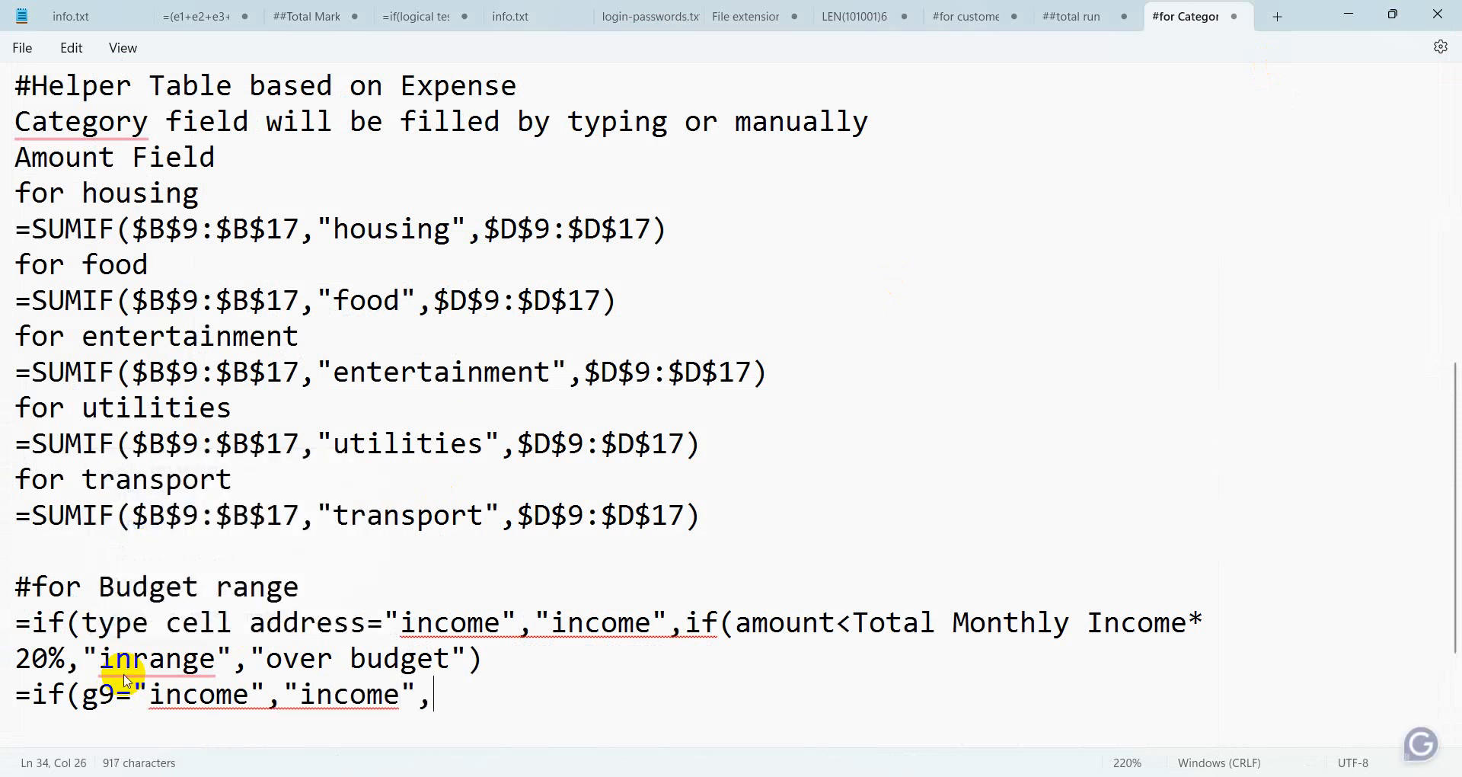
text(if()
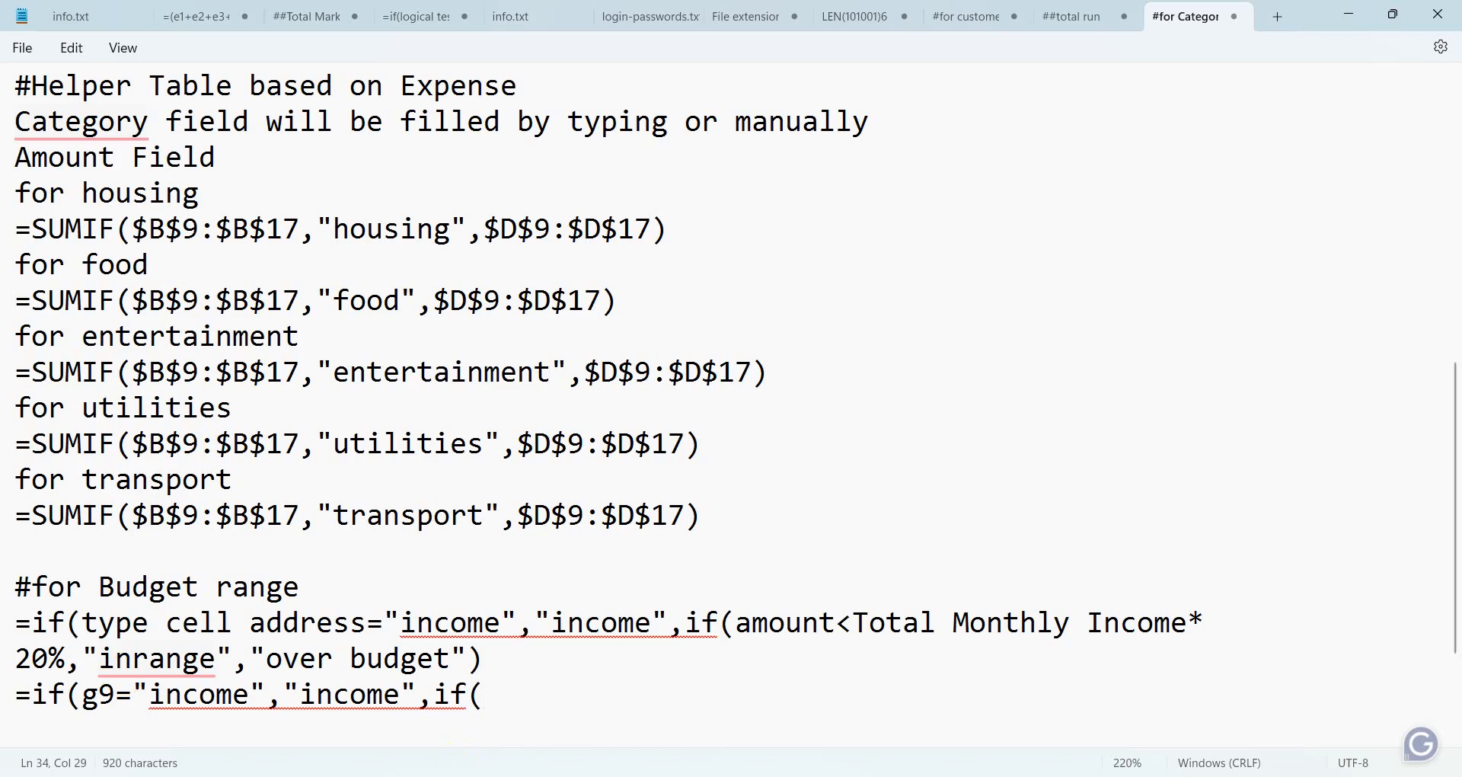
Check the salary row's Amount cell in the workbook and begin the nested condition in the notes with D9<.
click(655, 775)
click(513, 617)
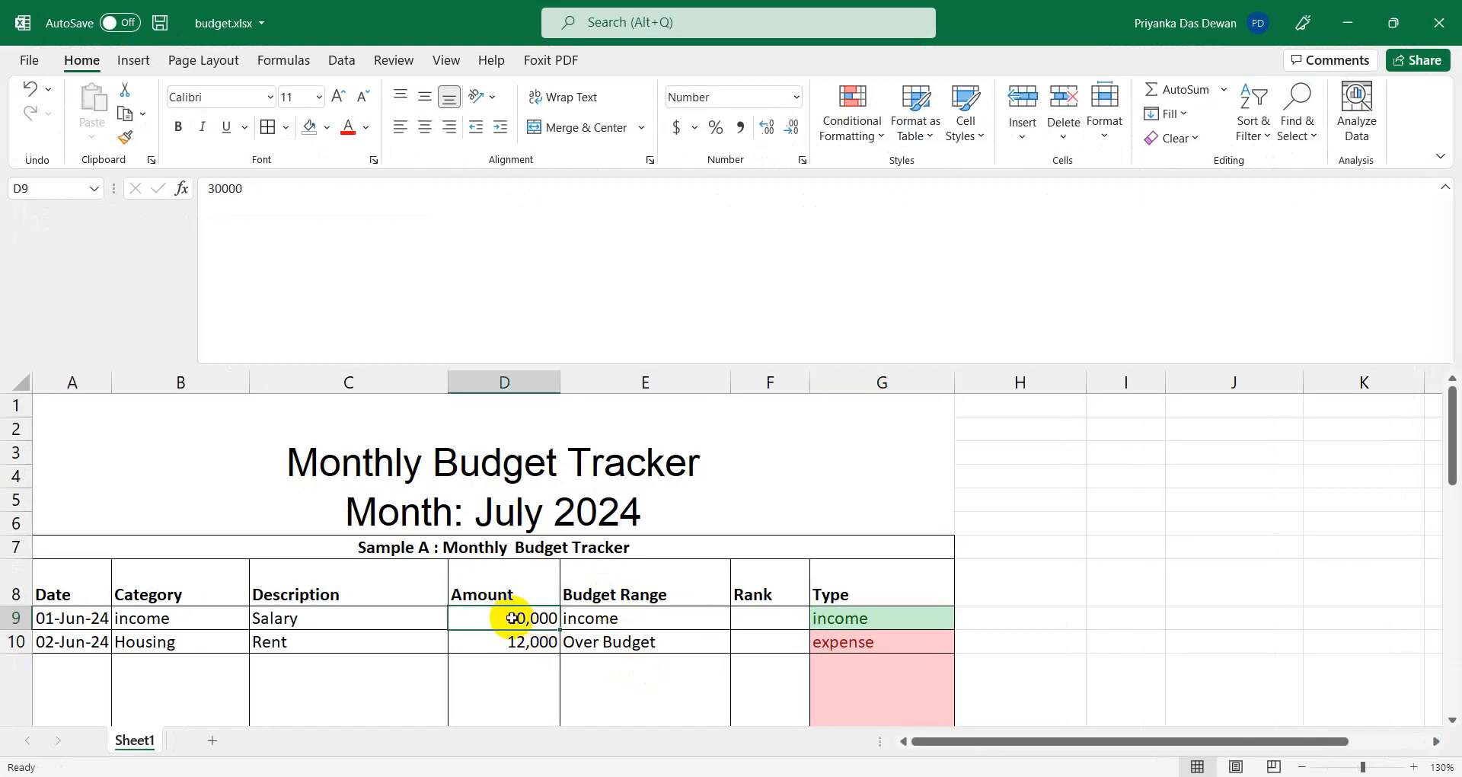
click(1347, 22)
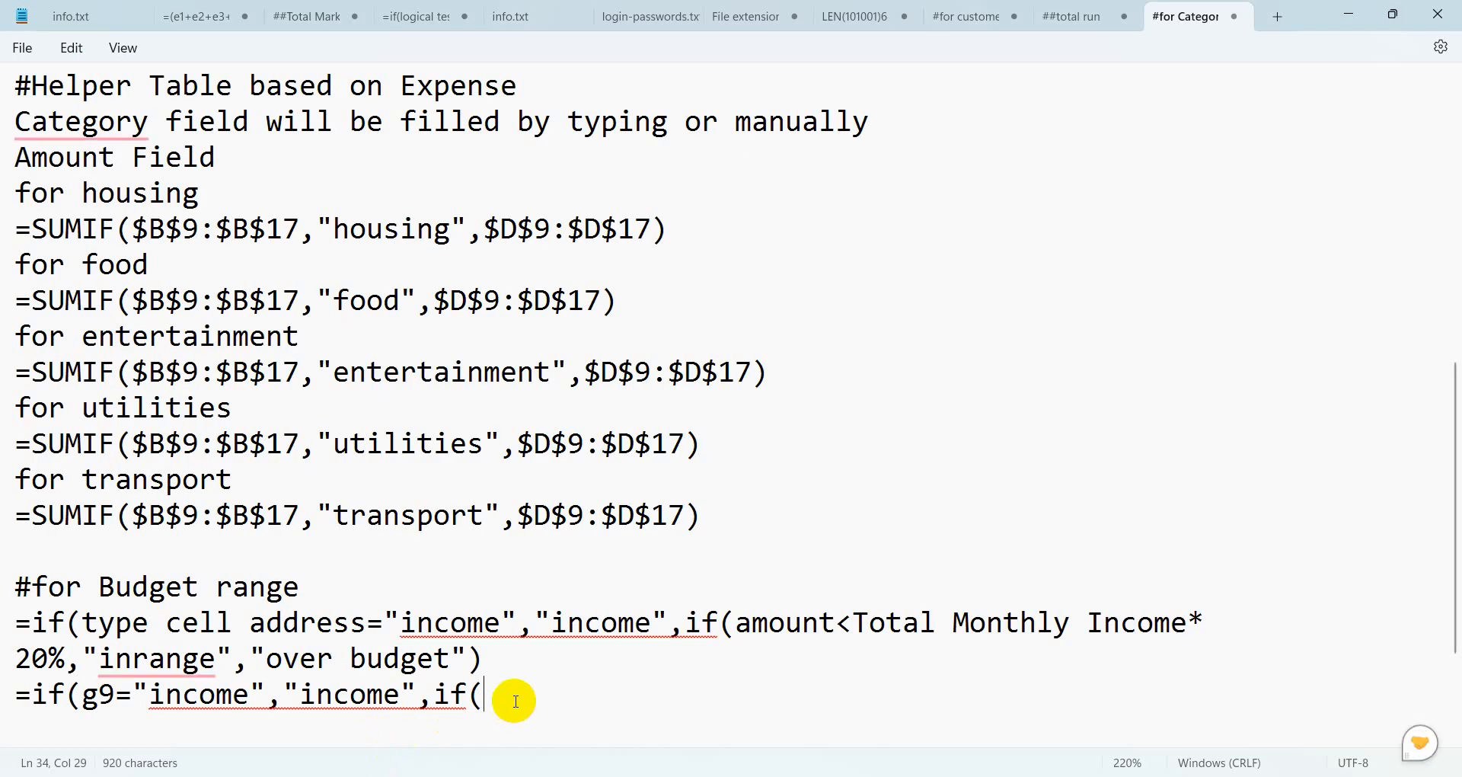
text(D9)
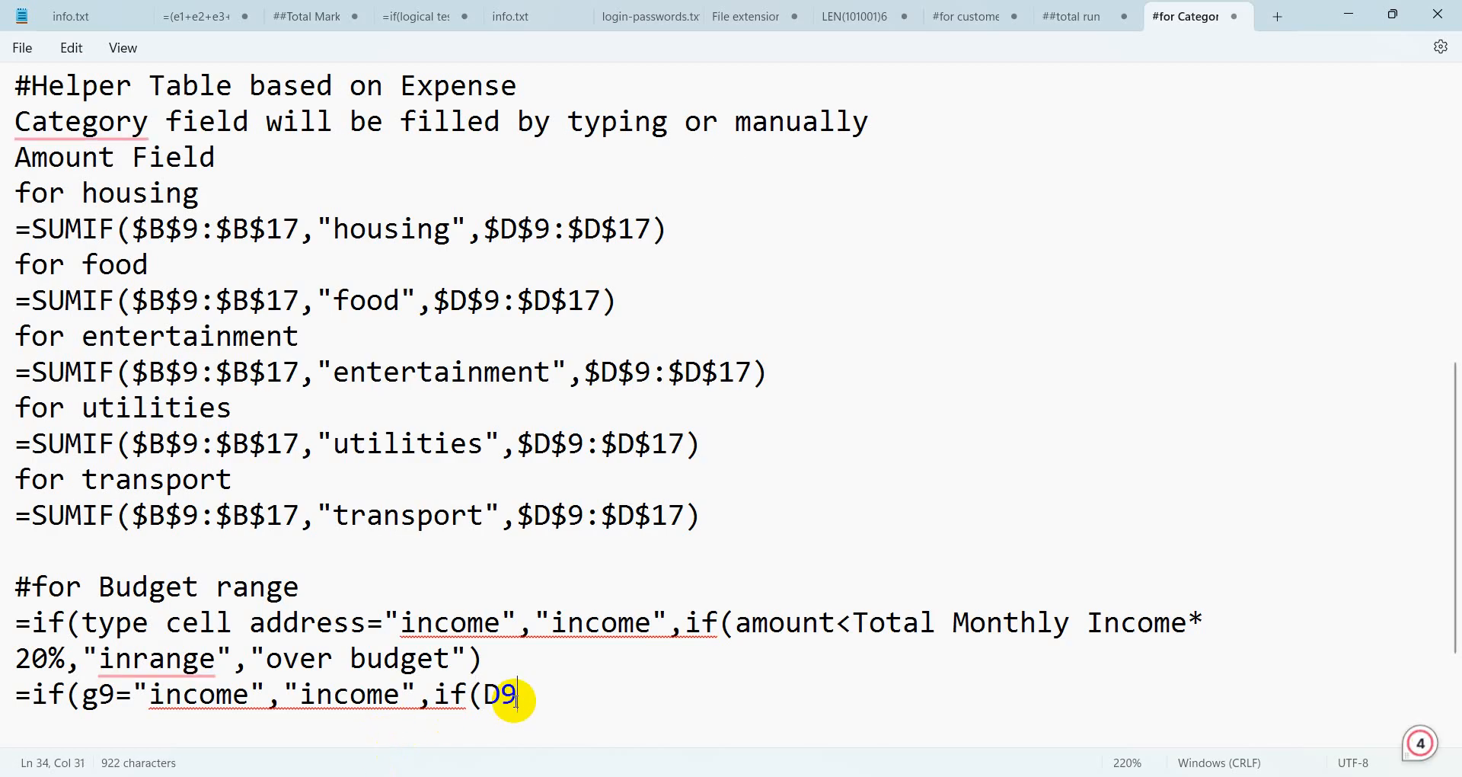
text(<)
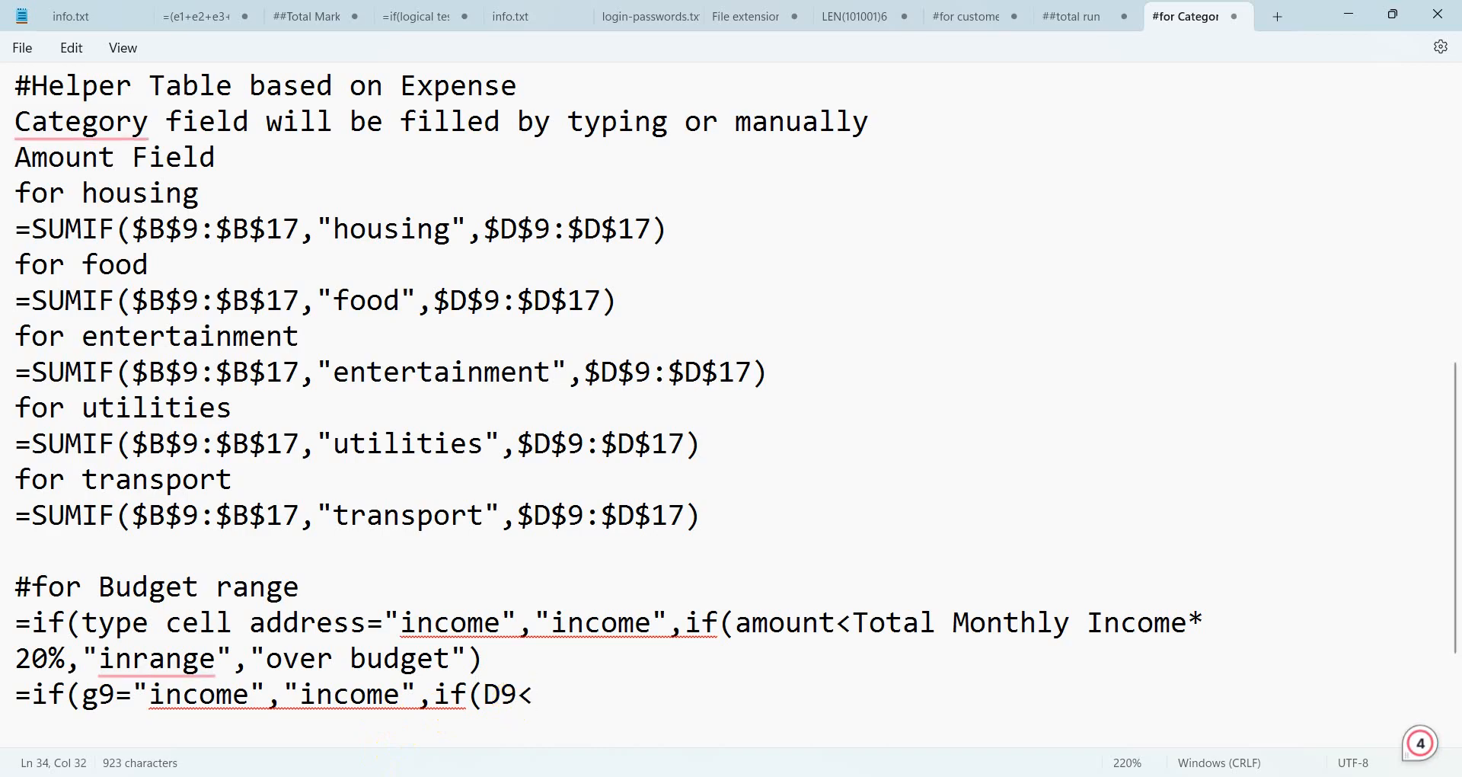
Locate the Total Monthly Income value in the workbook and add its cell reference c22 after D9< in the notes.
click(564, 774)
scroll(374, 642, down, 6)
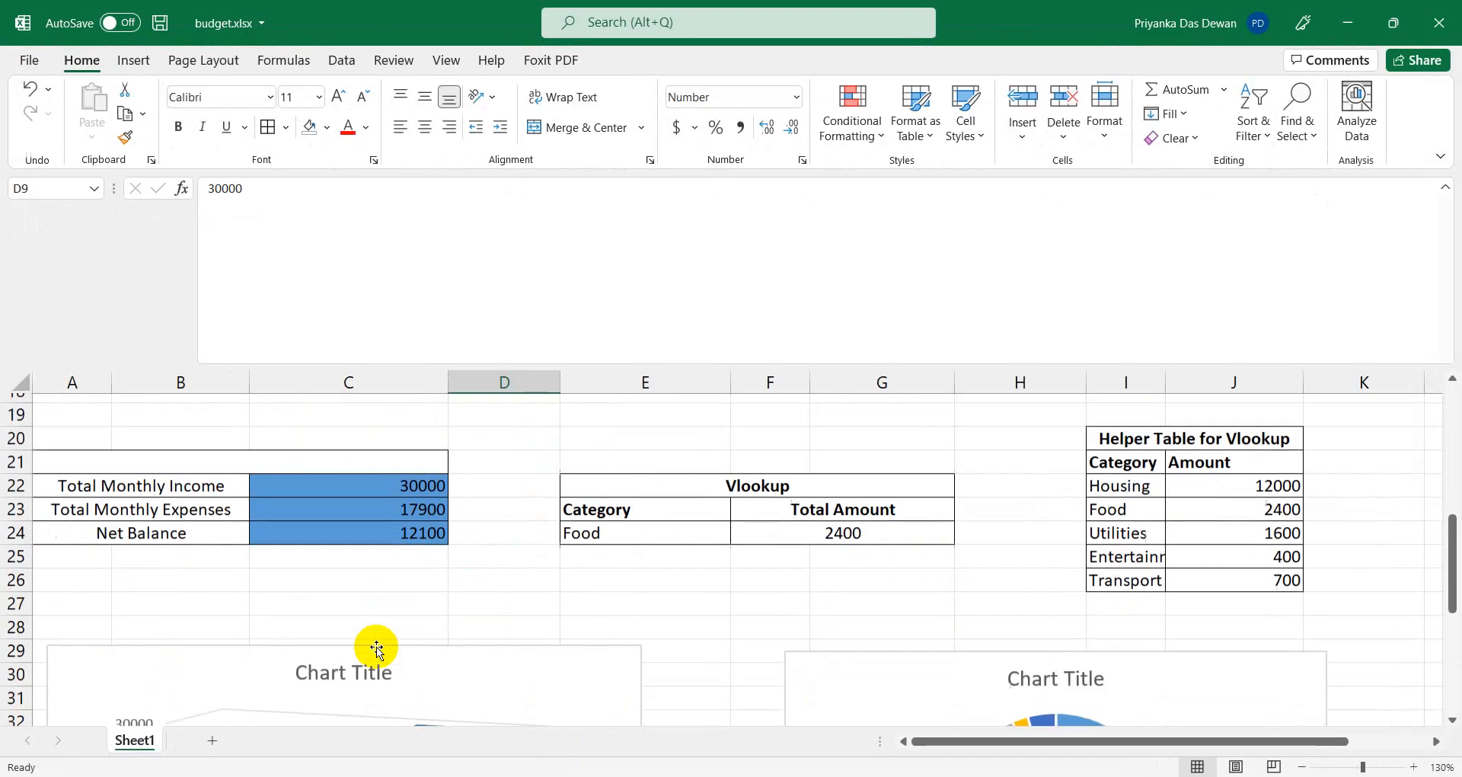
click(327, 479)
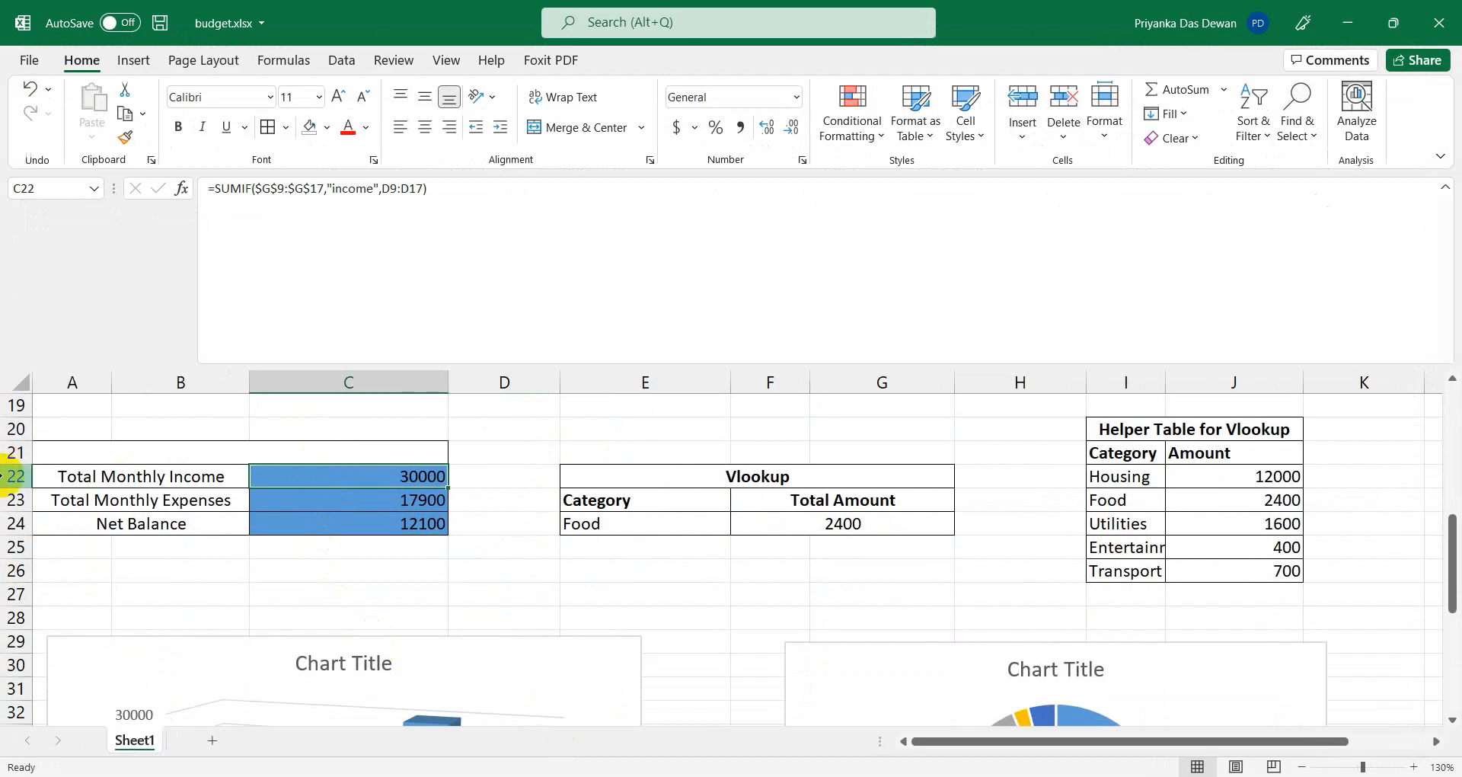
click(1347, 23)
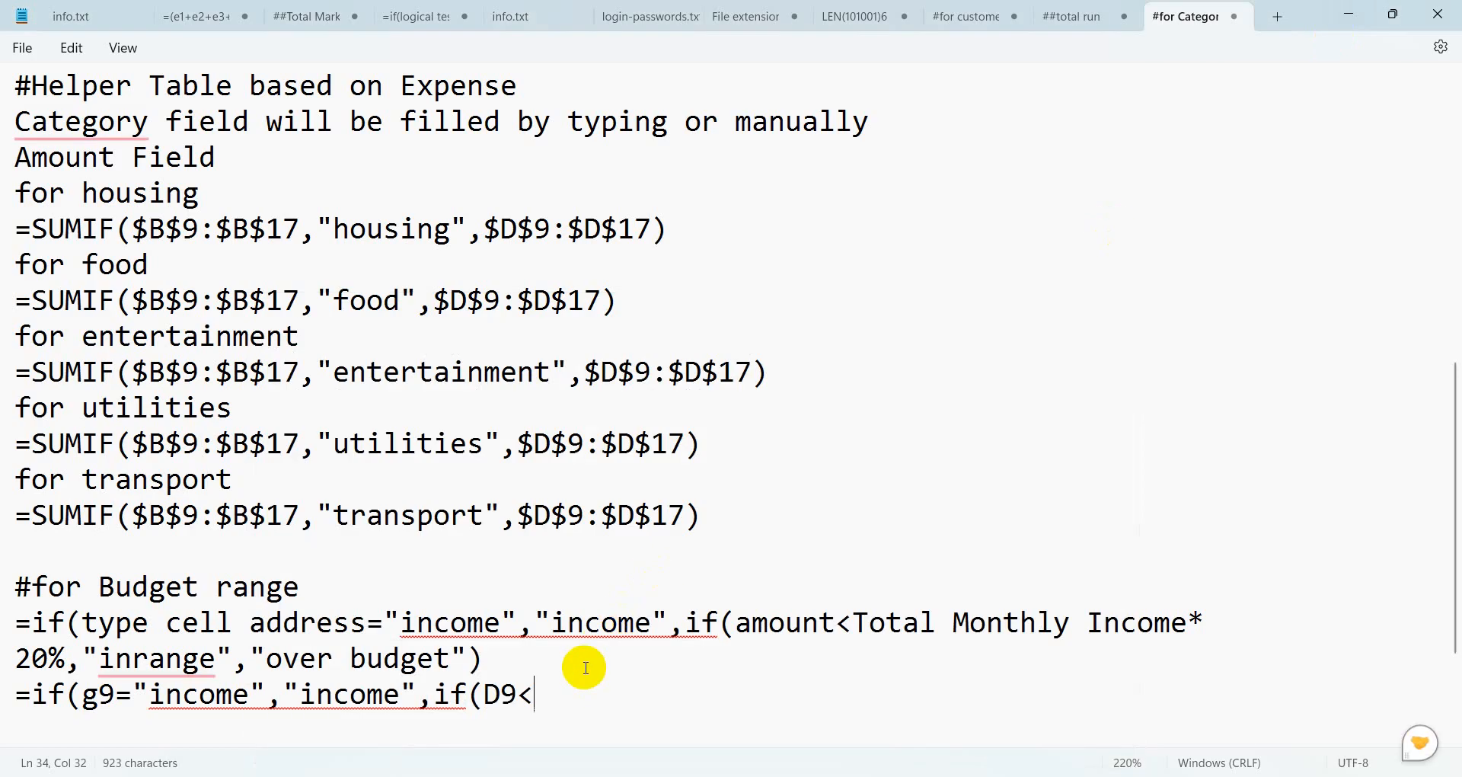
text(c)
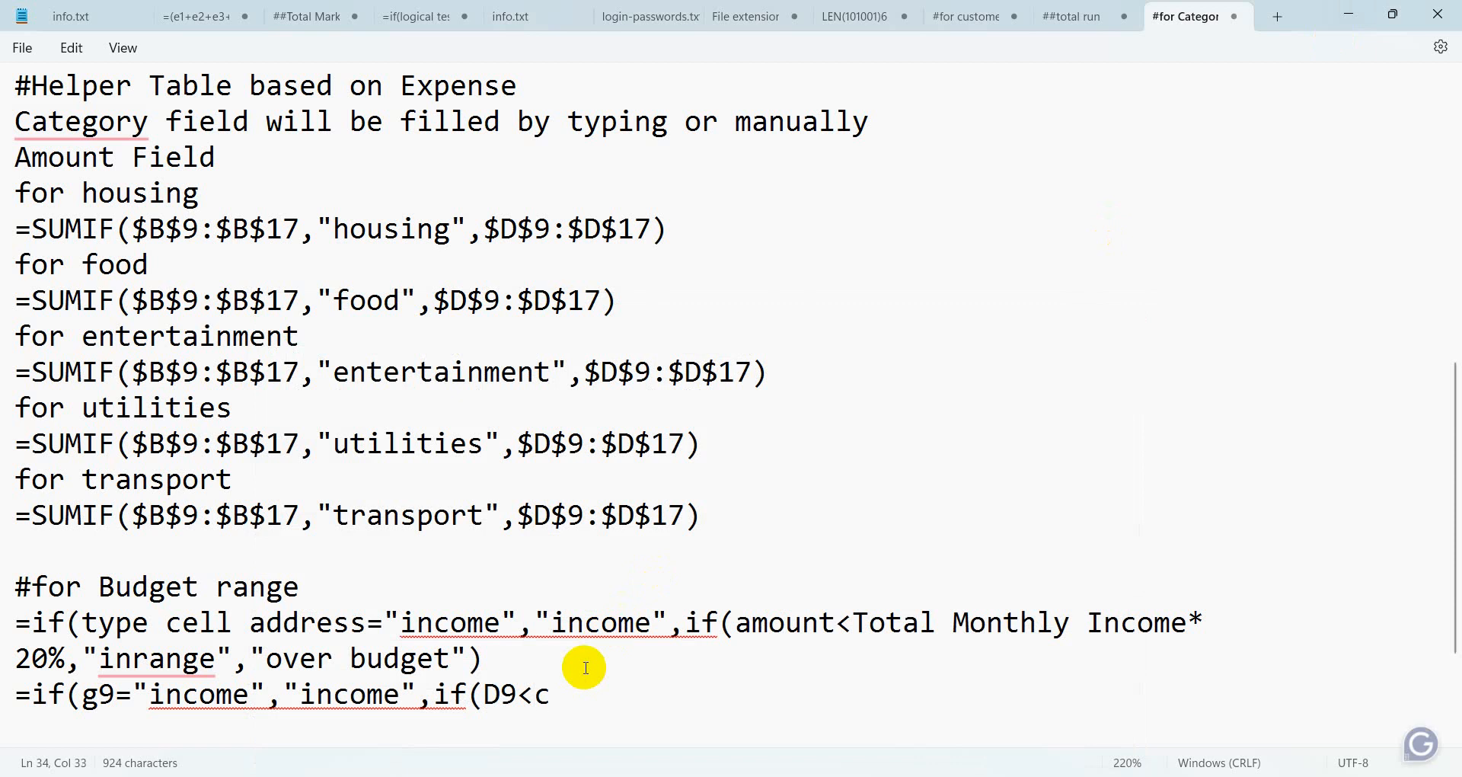
text(22)
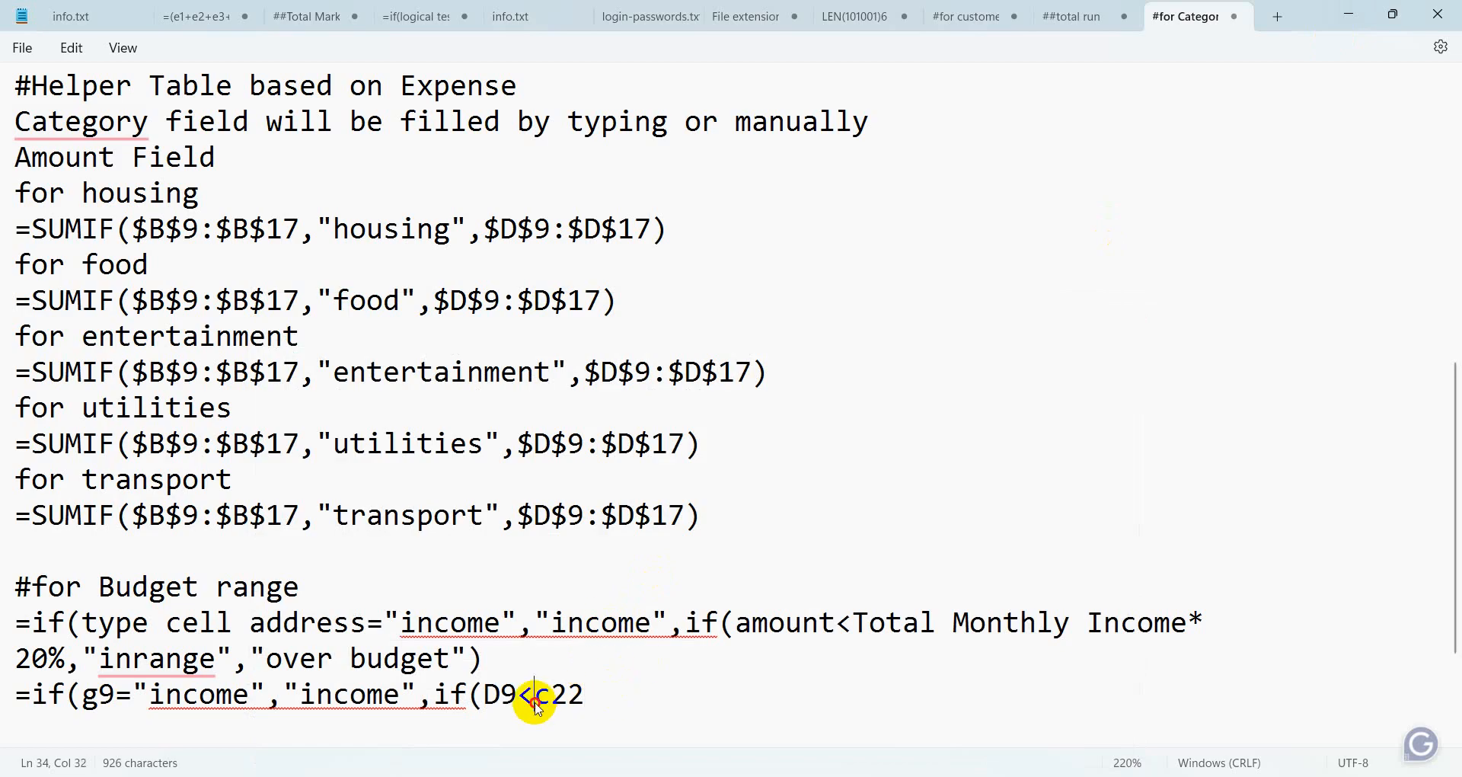
Correct the cell reference c22 to C22 in the last budget range formula.
double_click(552, 696)
click(602, 686)
click(549, 695)
key(BackSpace)
text(C)
click(635, 693)
click(517, 695)
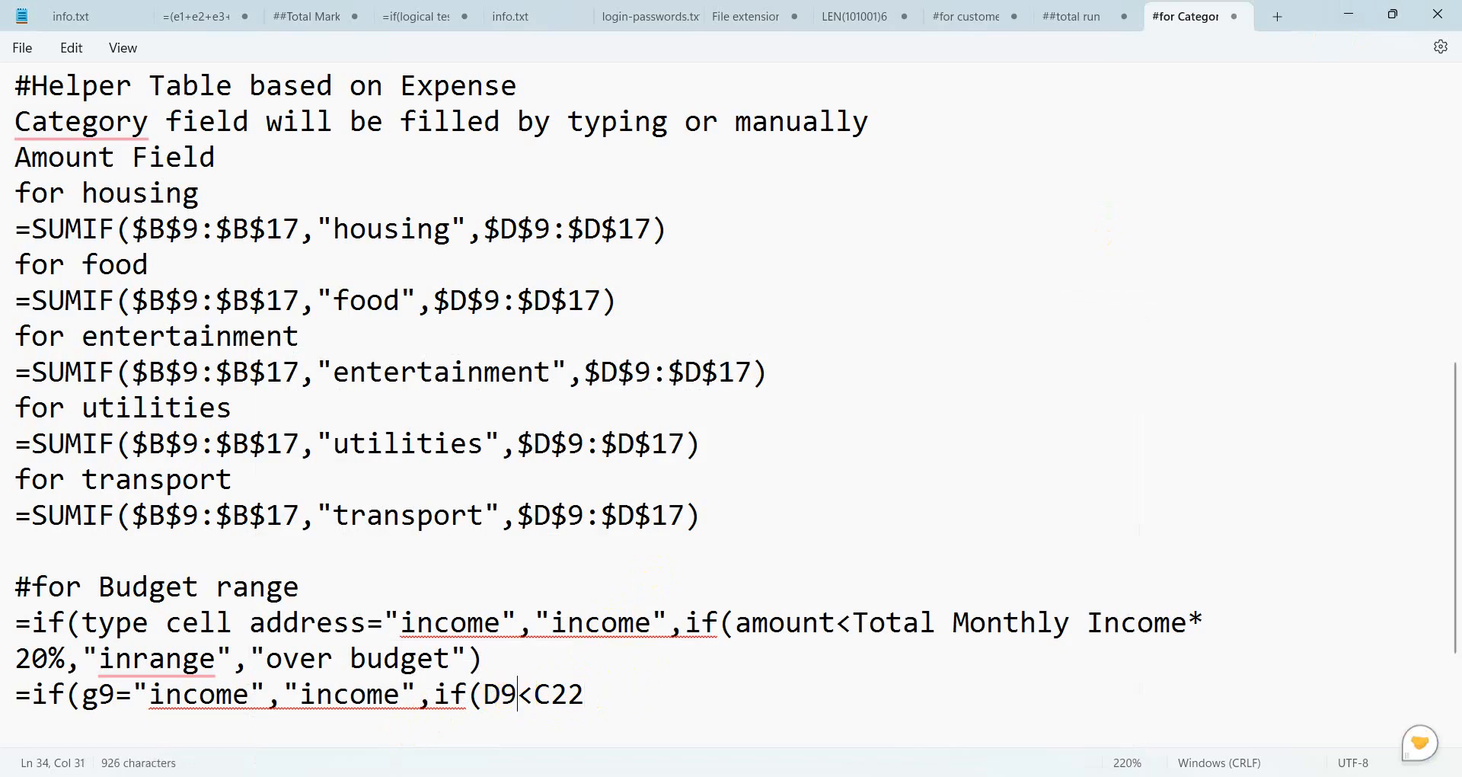
Switch to Excel and check the salary amount cell D9 and the Total Monthly Income cell C22 used in the formula.
key(alt+Tab)
scroll(365, 495, up, 2)
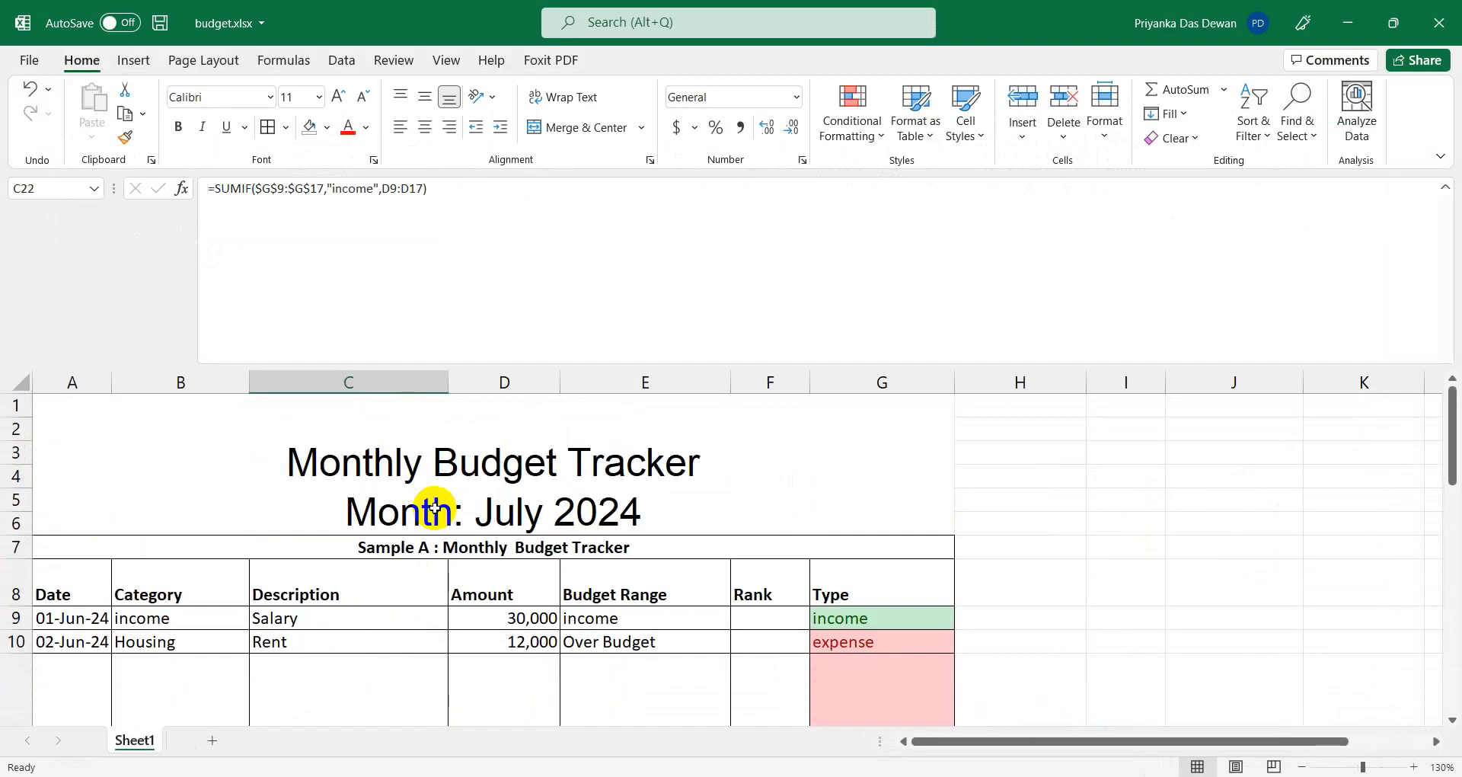
click(502, 620)
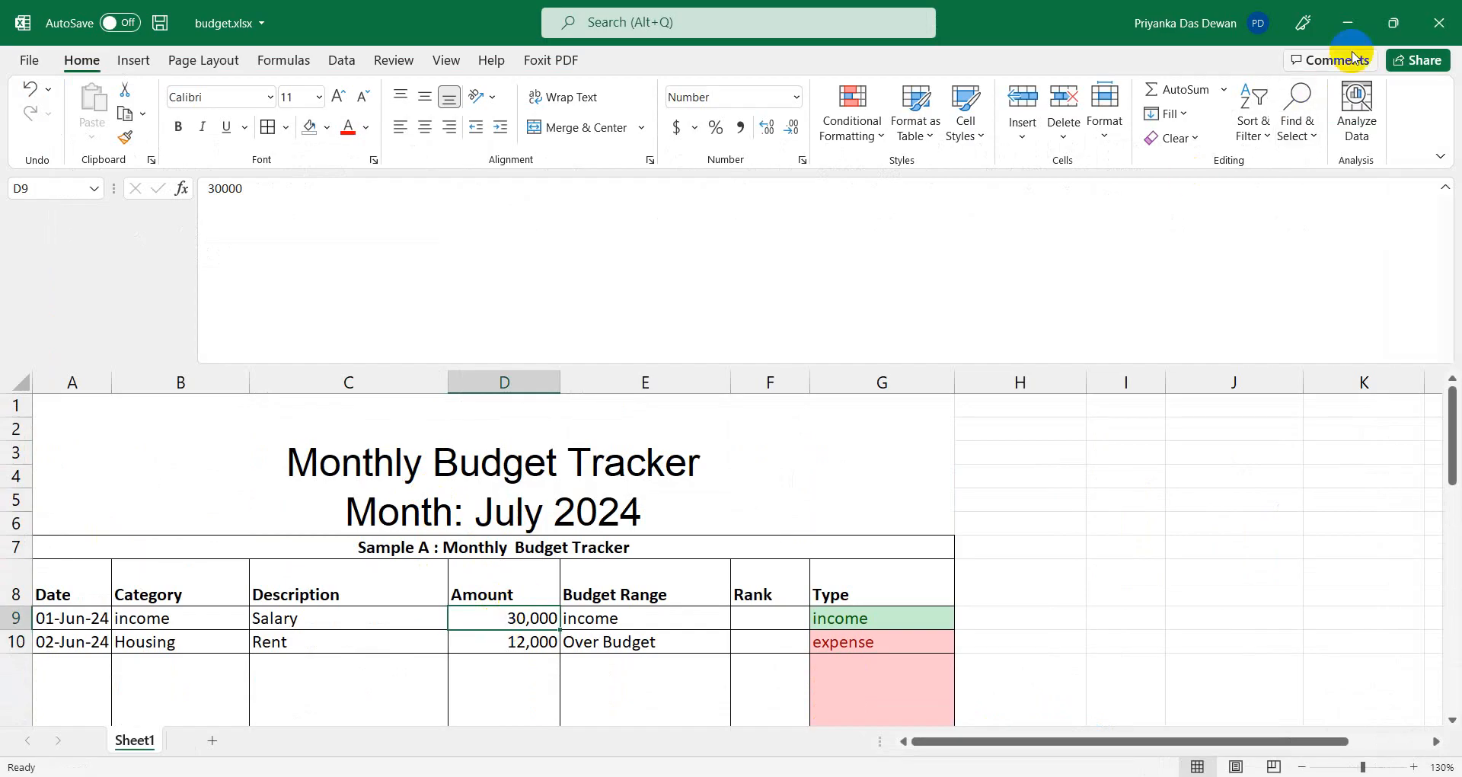
click(1347, 22)
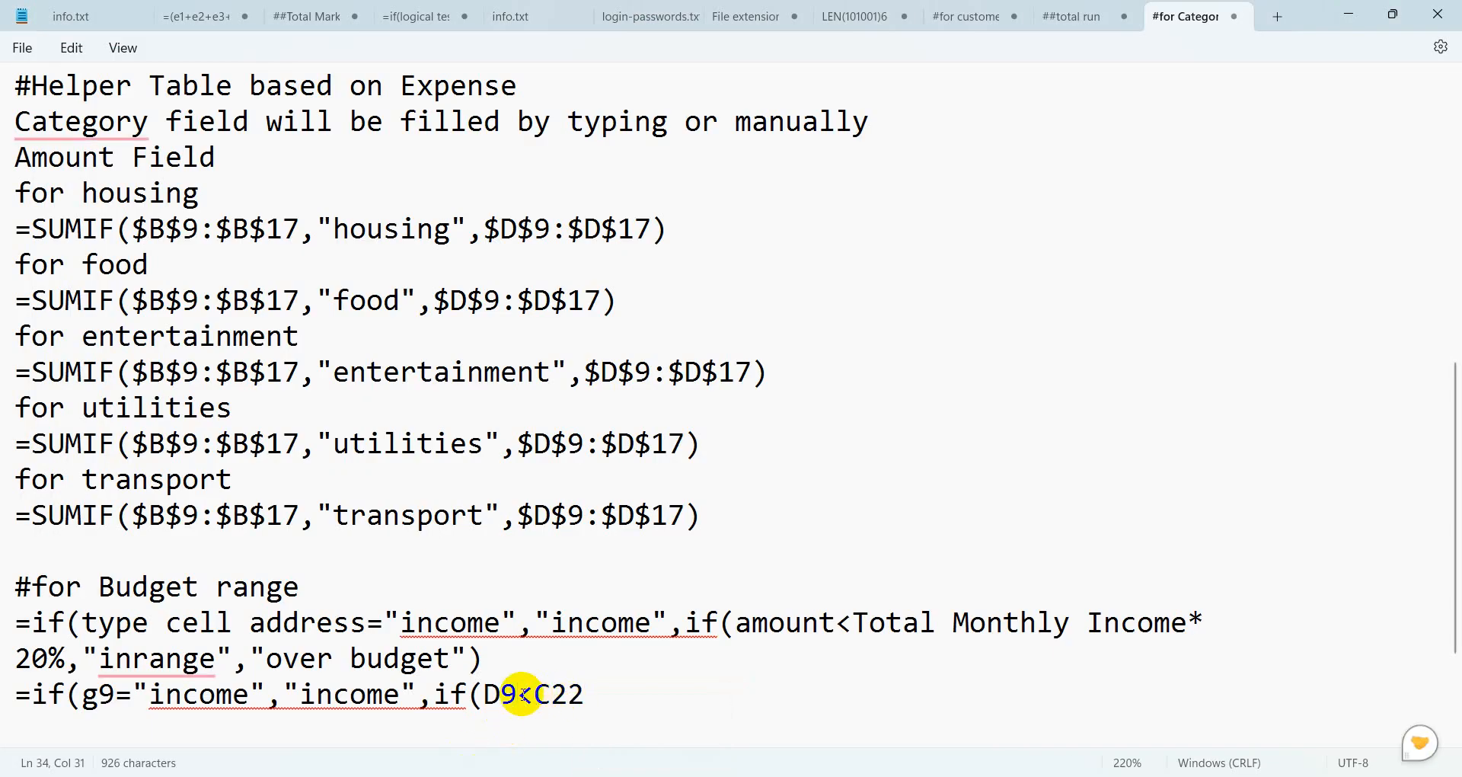
click(600, 691)
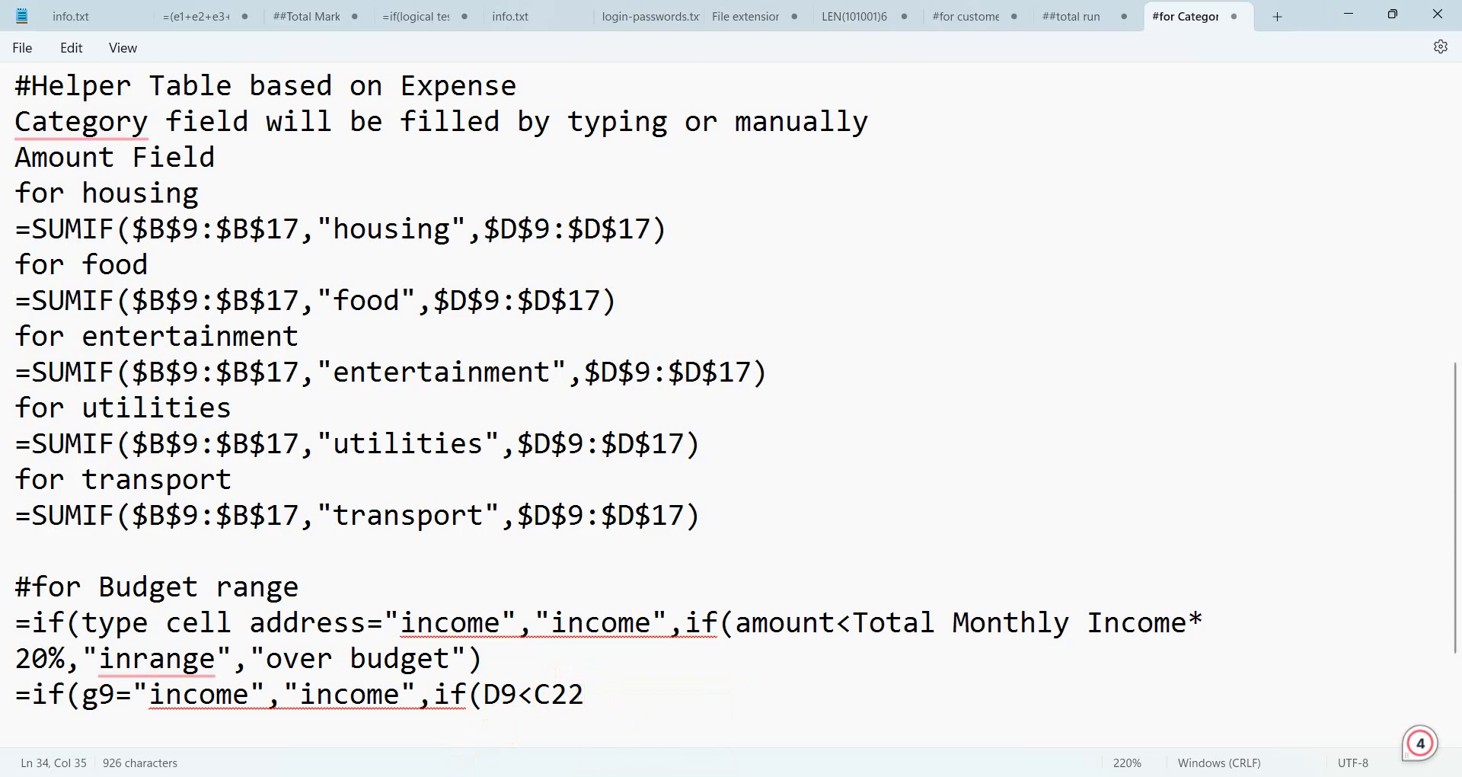
click(456, 776)
scroll(294, 688, down, 5)
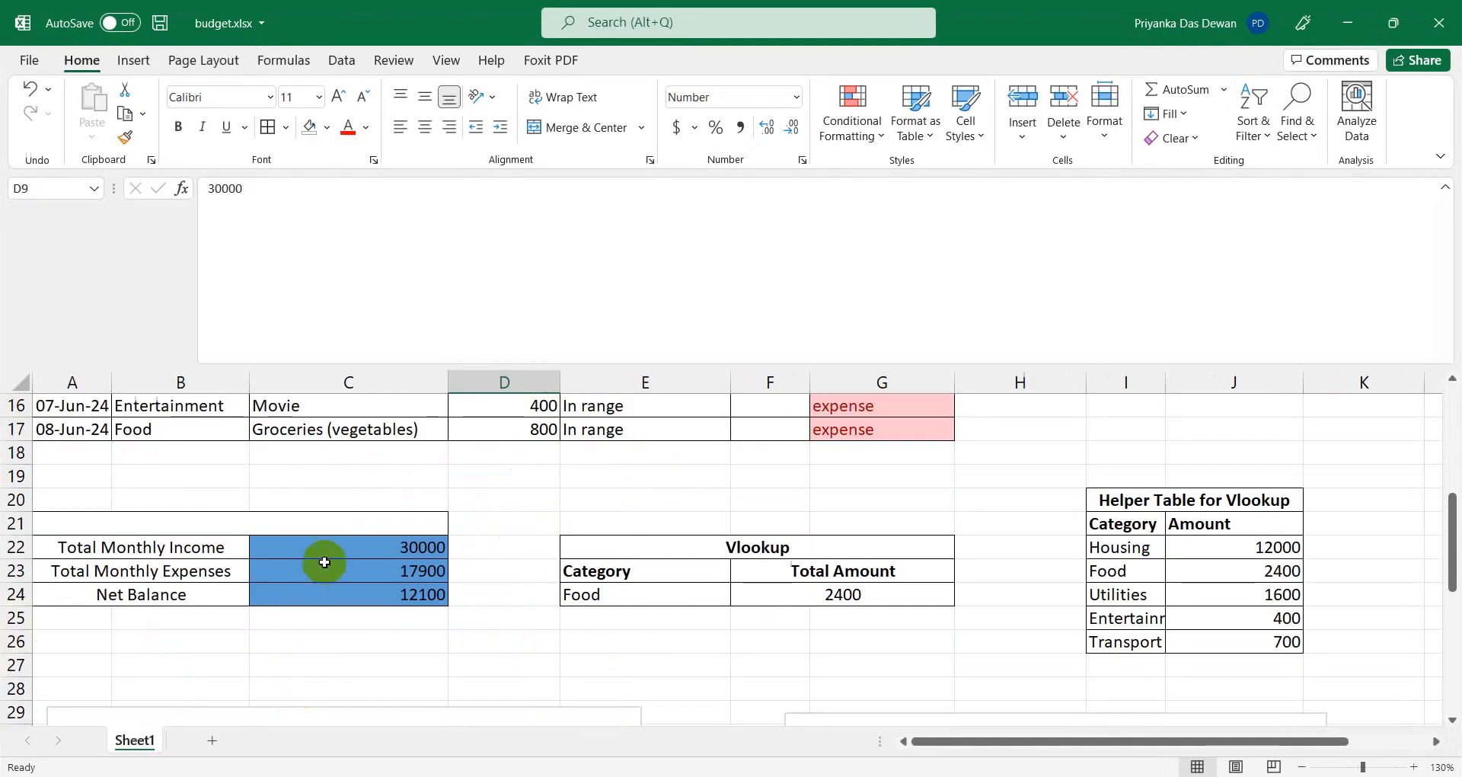
click(328, 552)
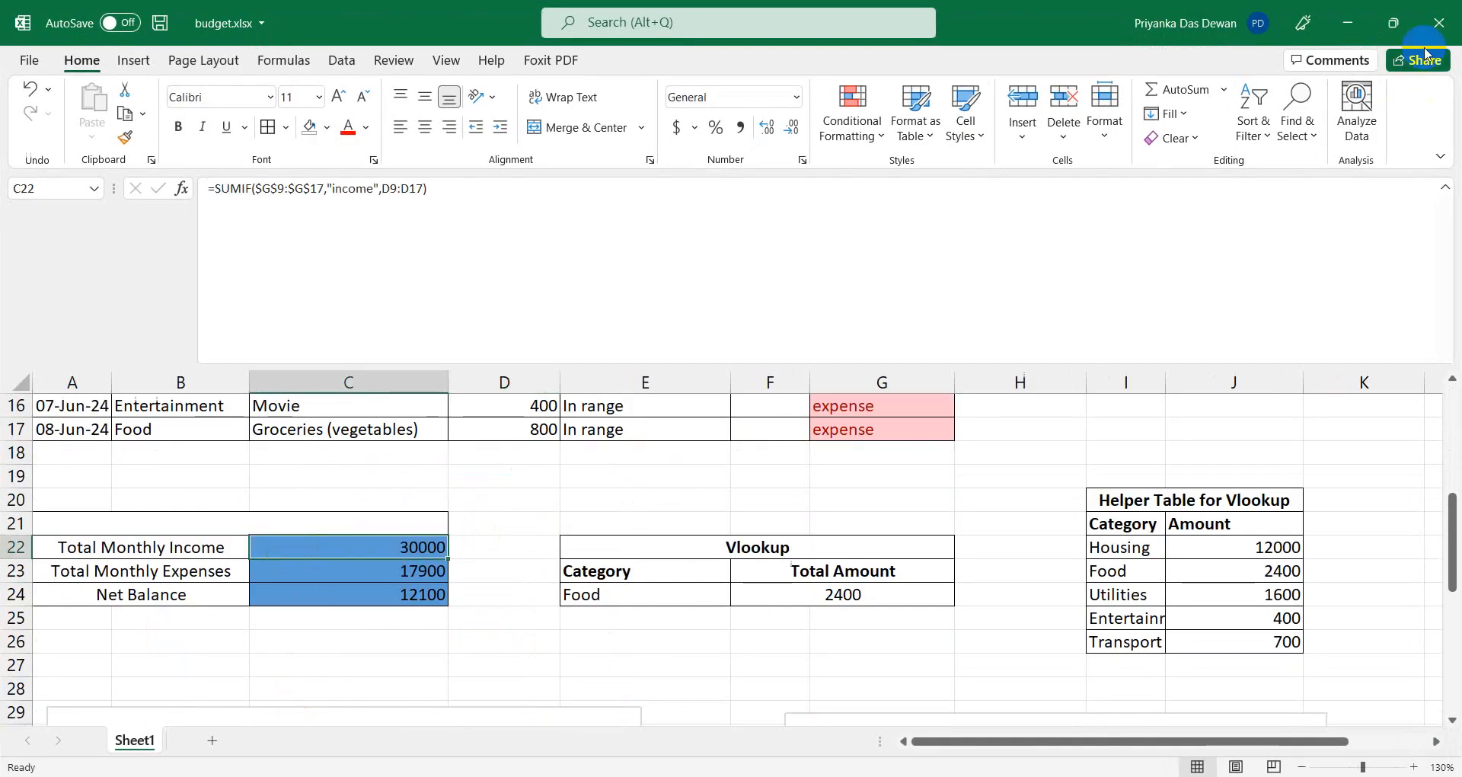
click(1348, 23)
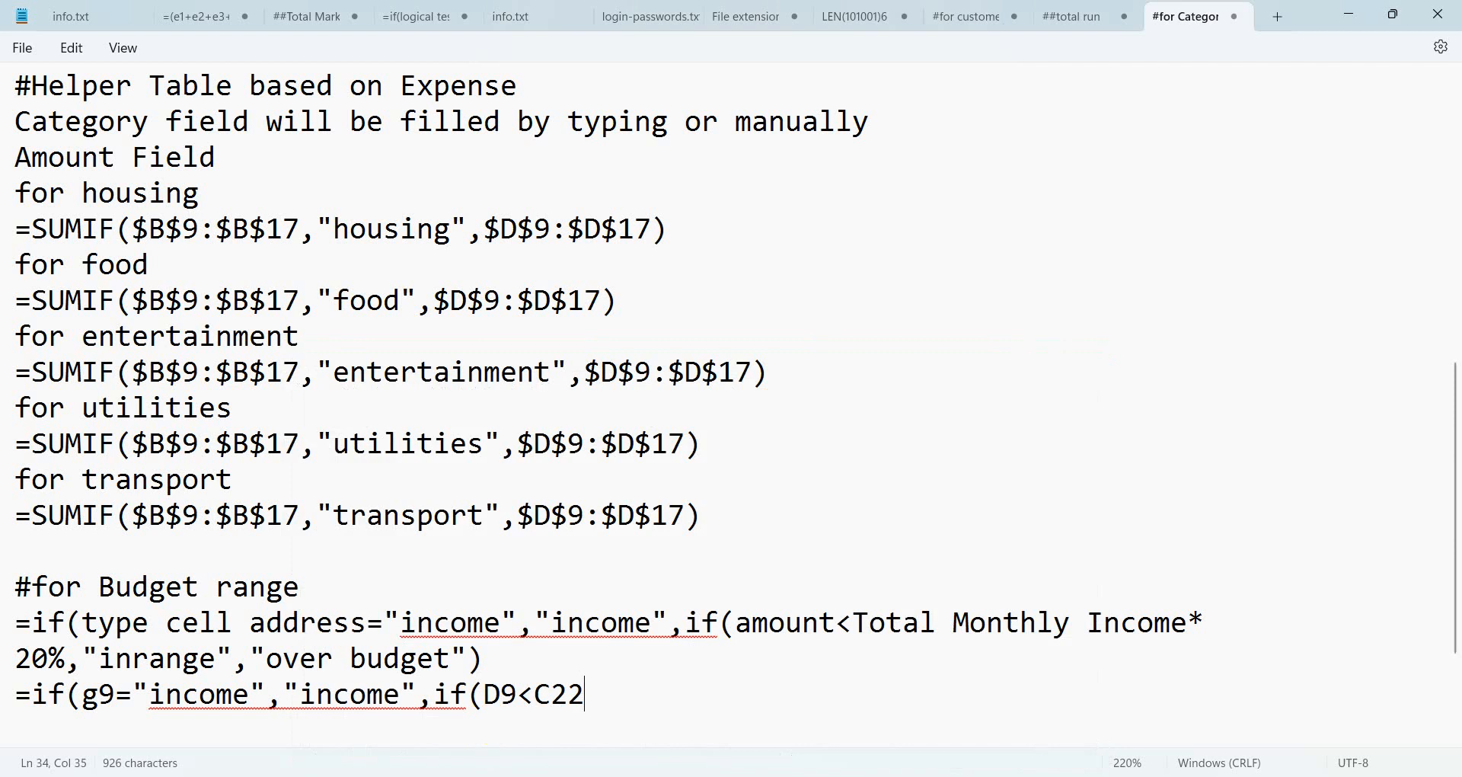
Extend the inner IF condition of the Notepad formula with *20% after C22.
click(652, 719)
click(652, 703)
text(*)
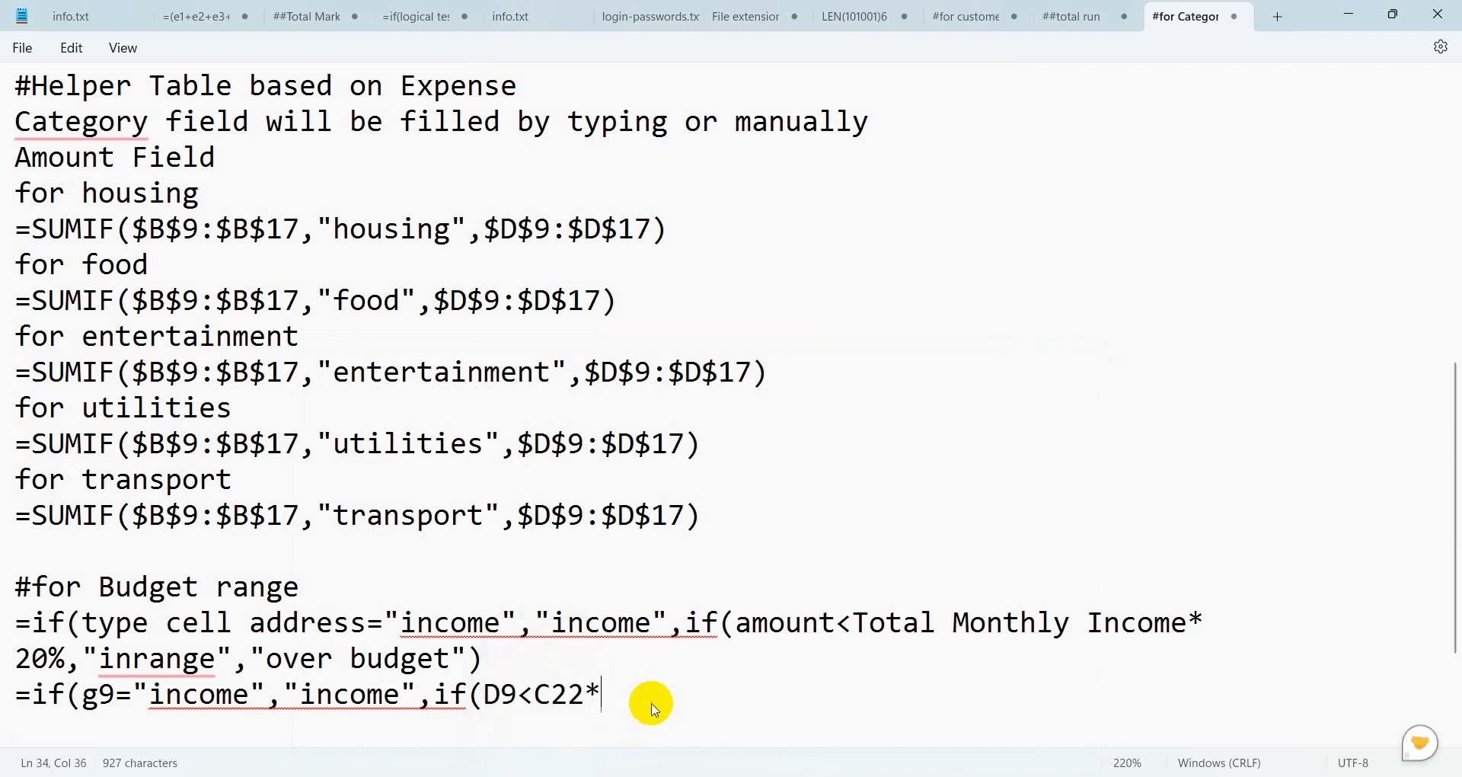
text(20%)
click(501, 694)
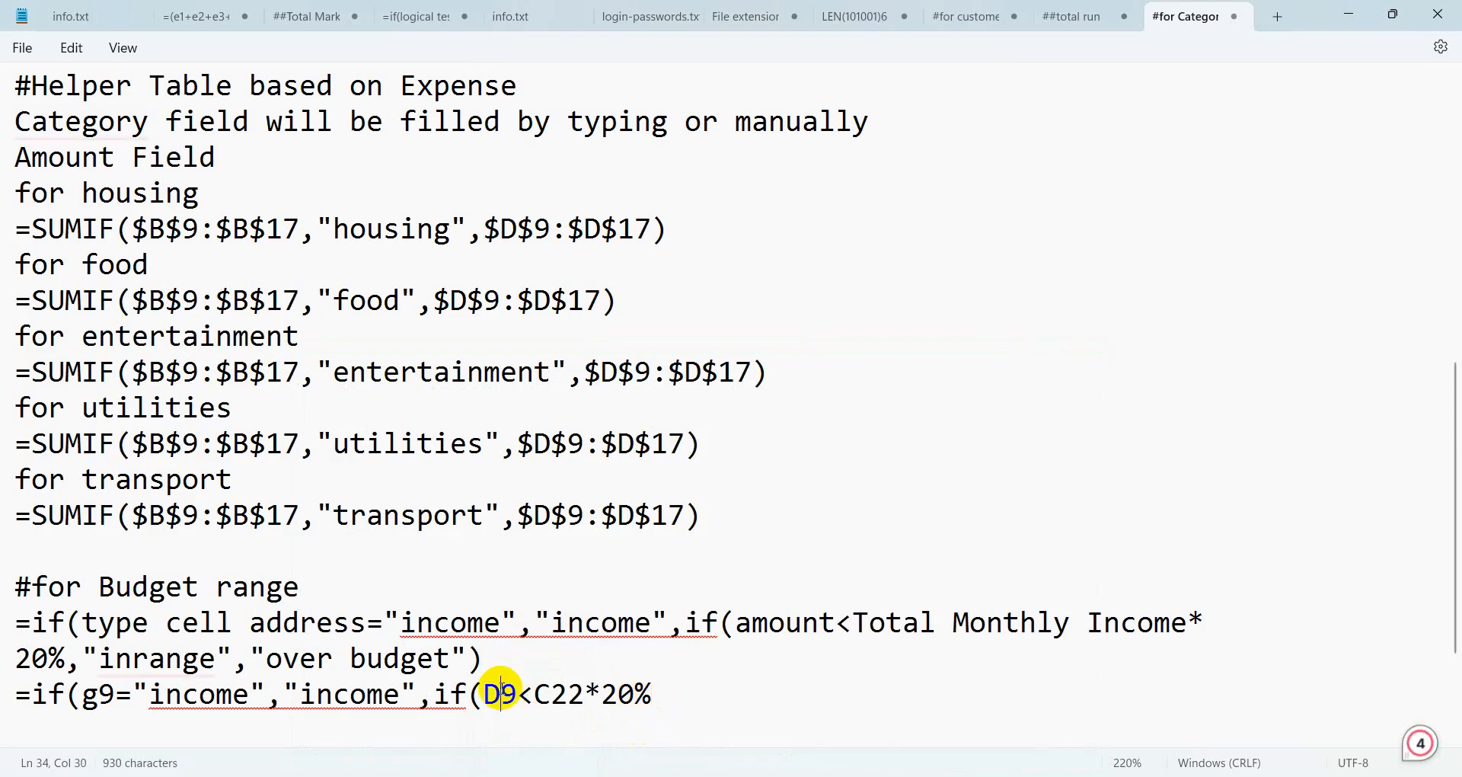
Add "inrange" as the inner IF's true result, followed by a comma and an opening quote for the false result.
click(714, 713)
text(,)
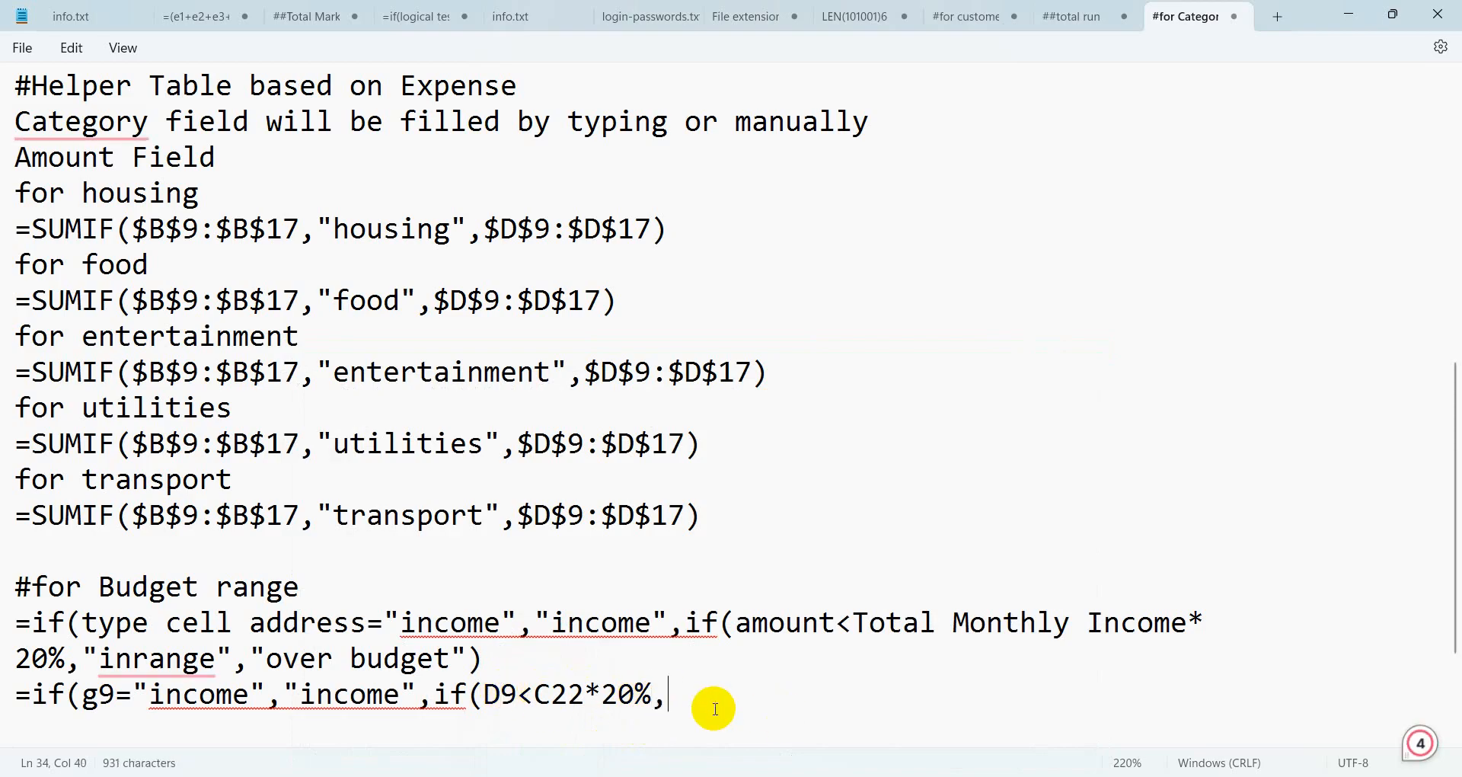
text("in)
text(rang)
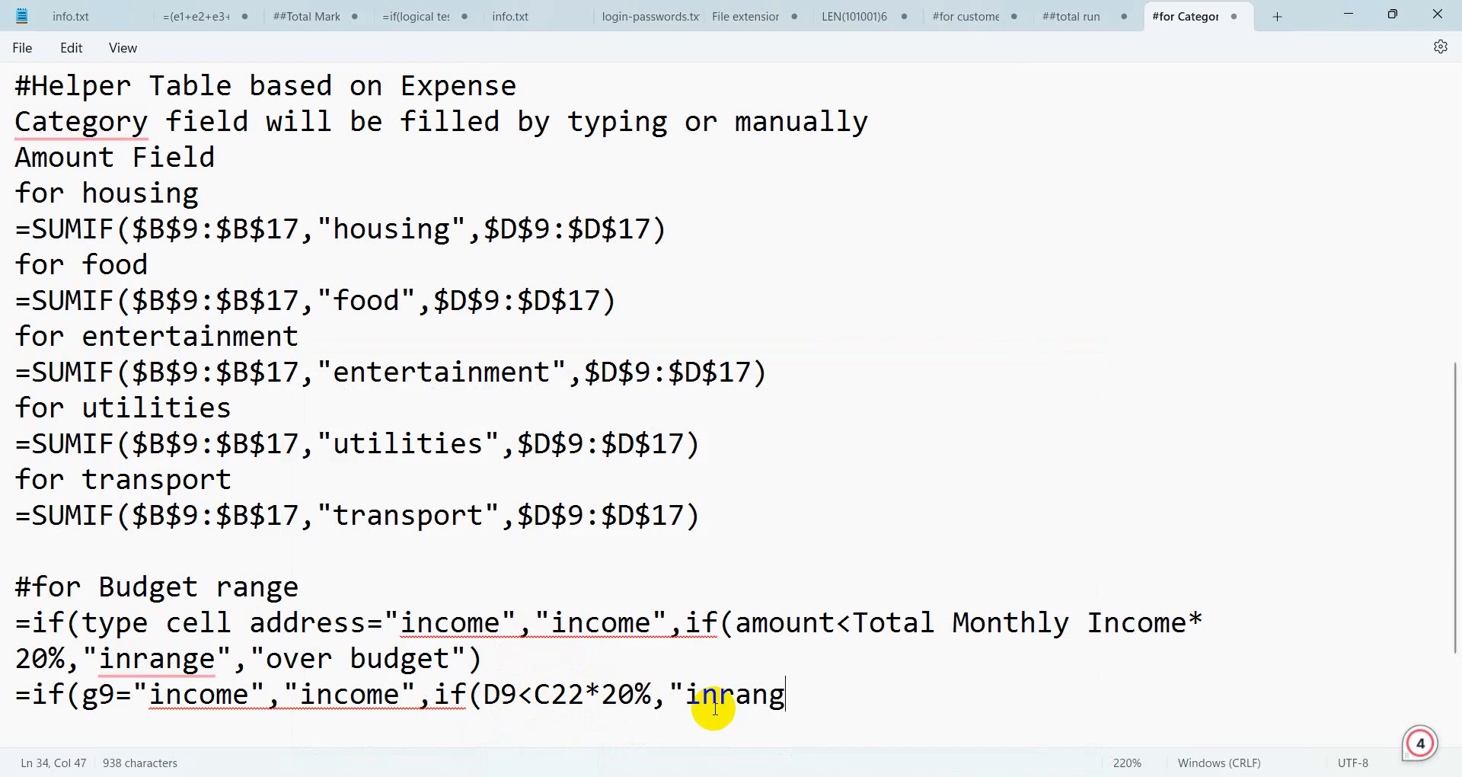
text(e",")
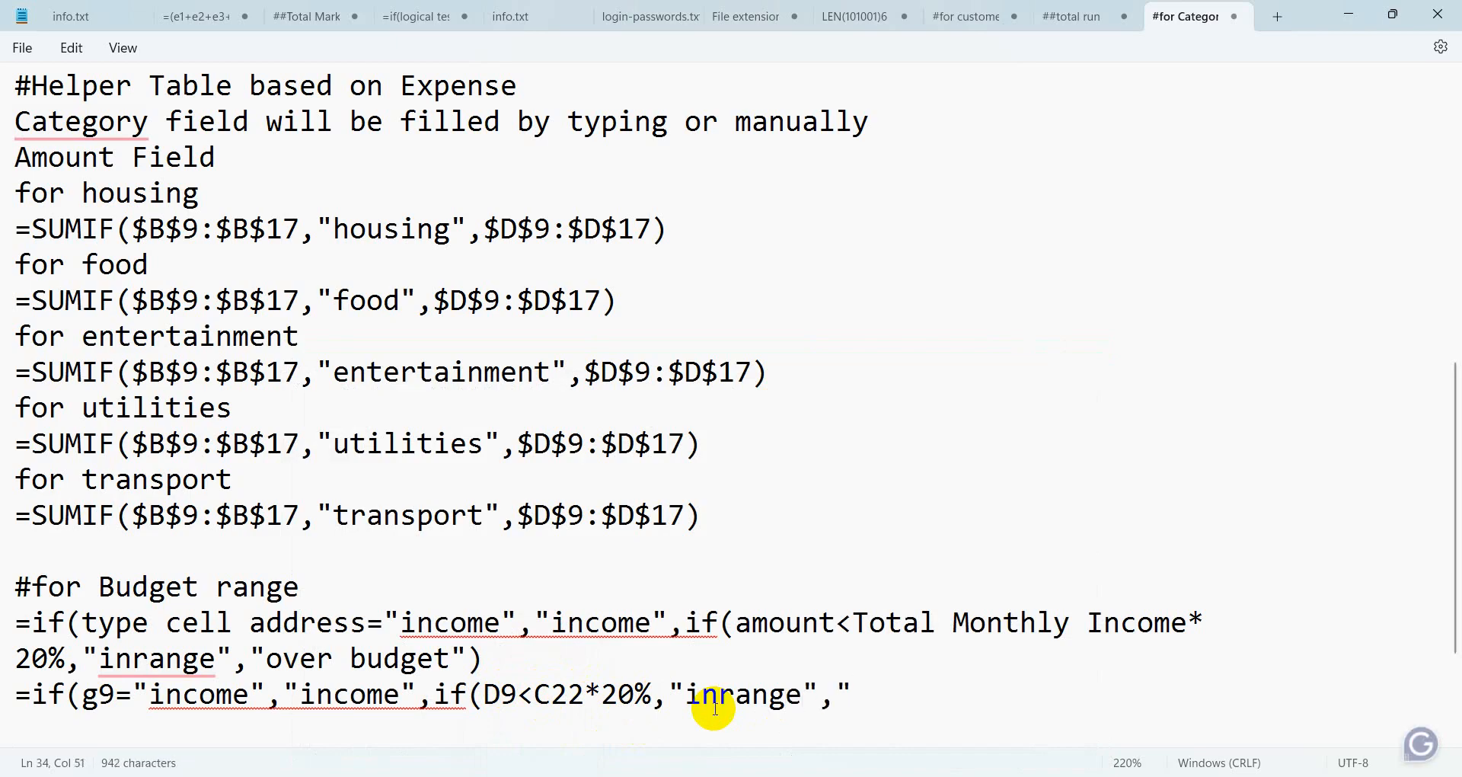
Enter "over budget" as the inner IF's false result and close both IF functions.
text(ob)
key(BackSpace)
text(ver )
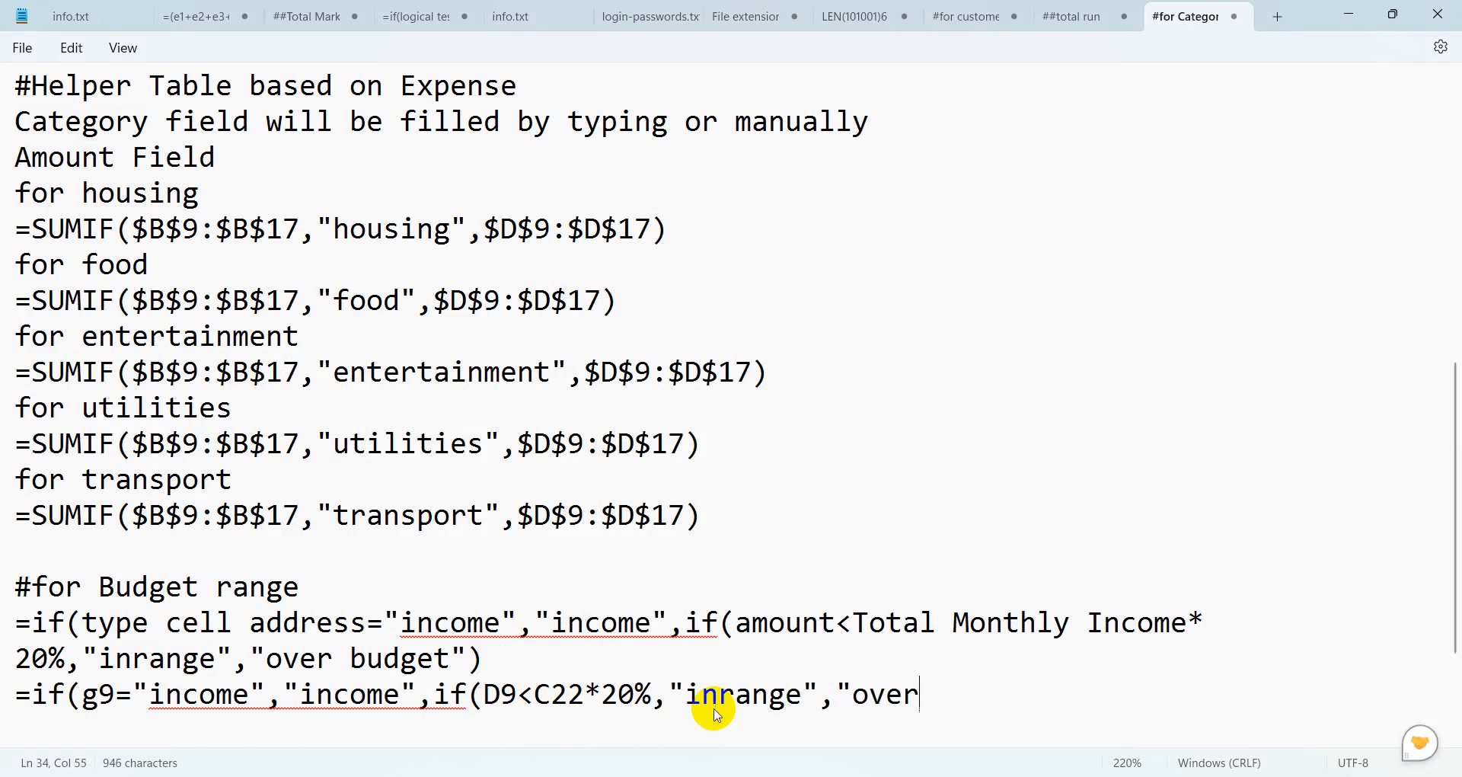
text(budg)
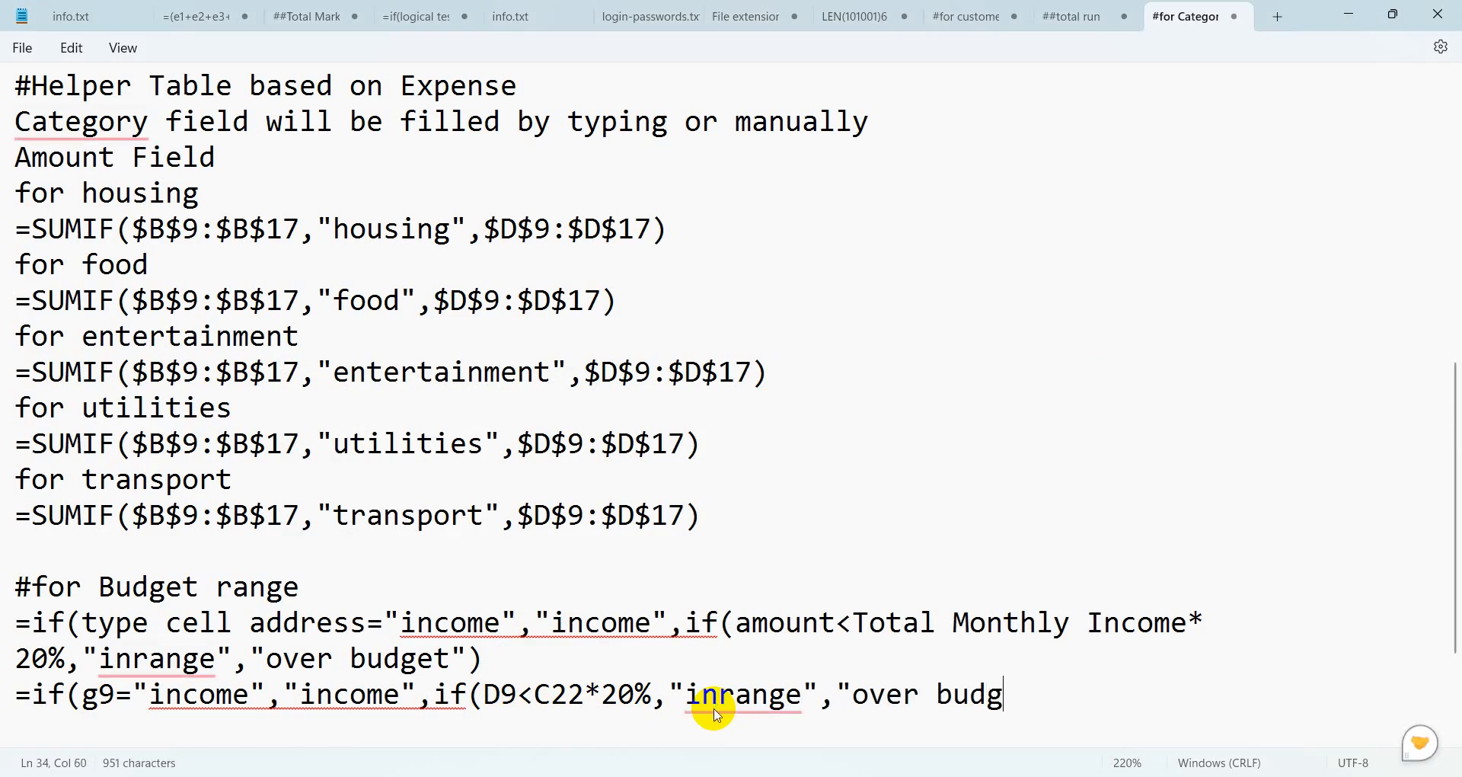
text(et"))
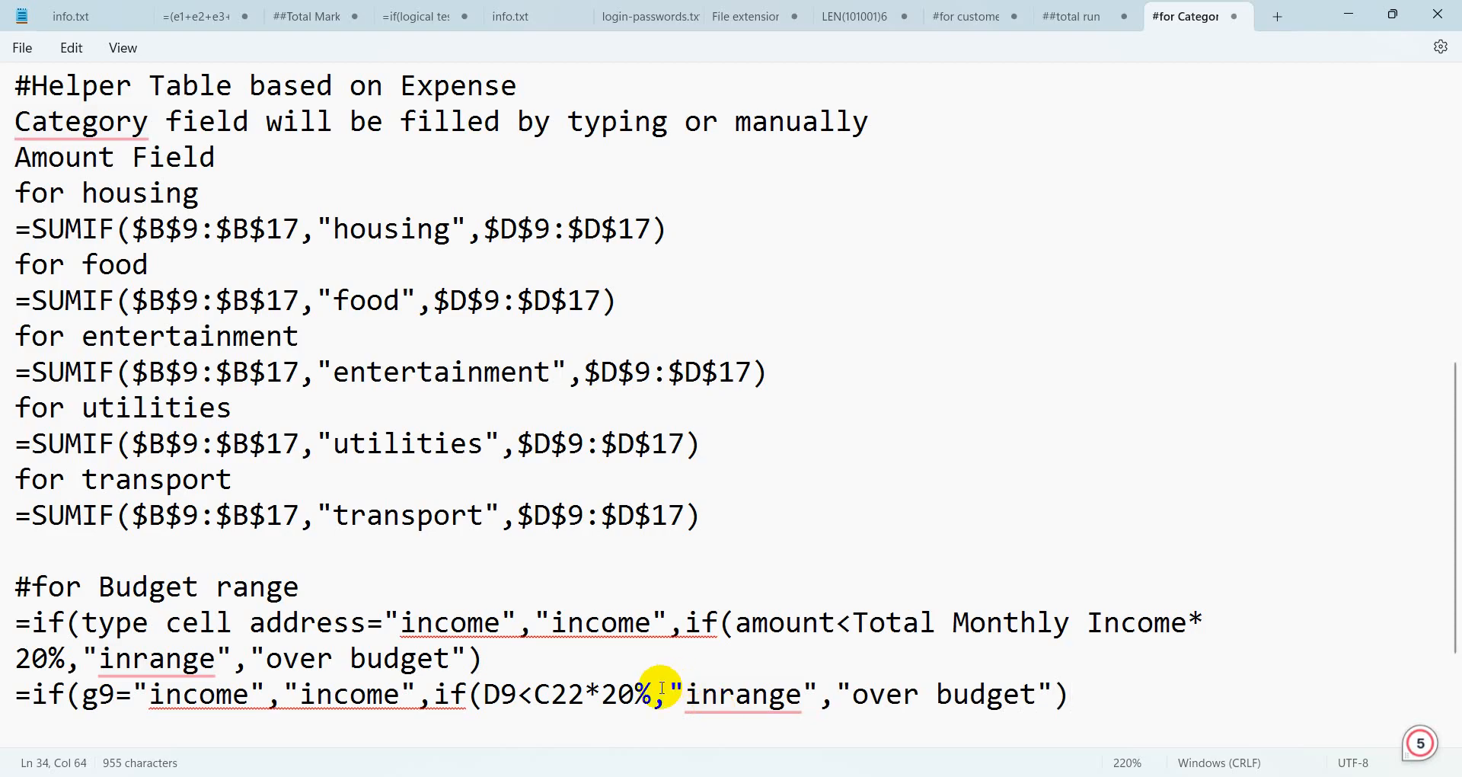
text())
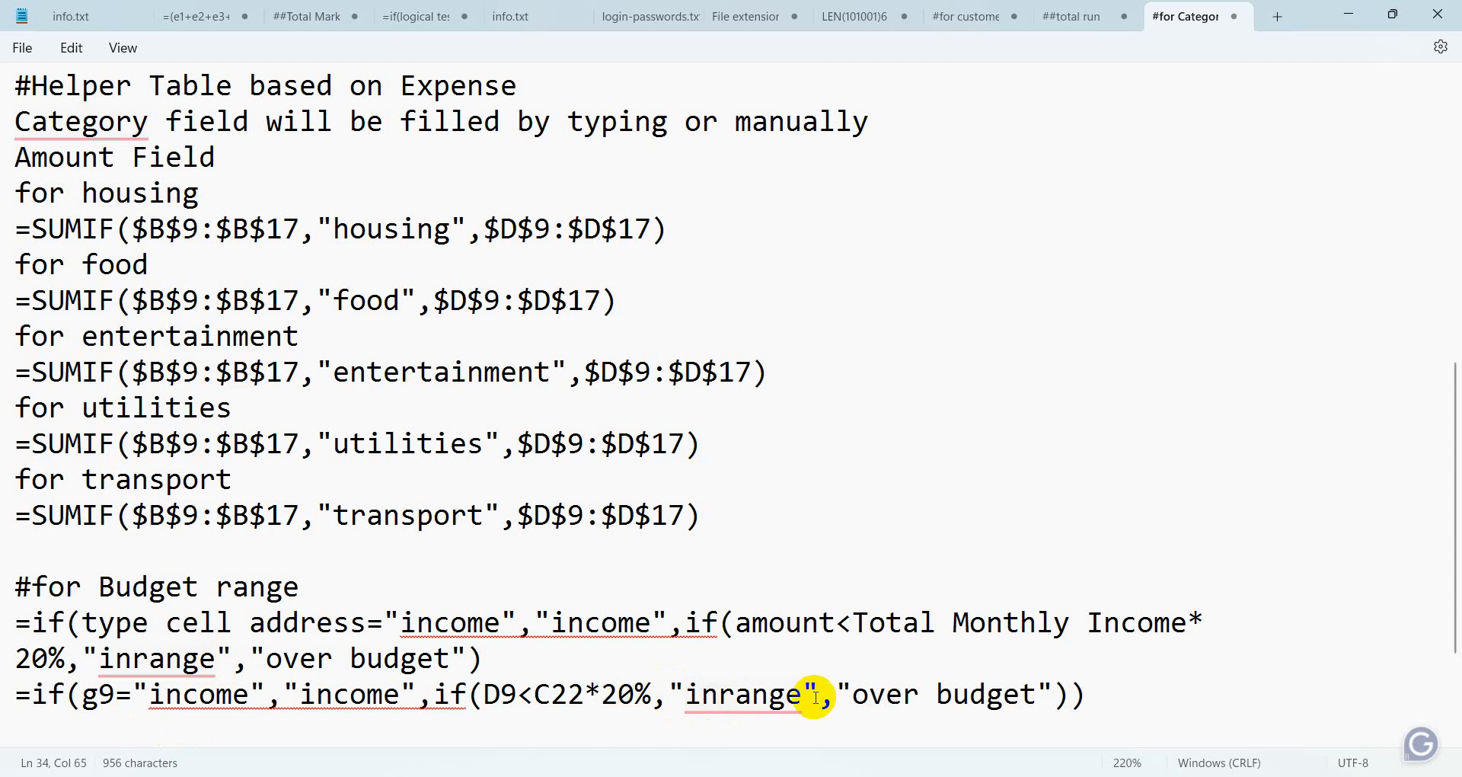
Copy the completed =if(g9="income",...) formula and switch to the income row's Budget Range cell E9 in Excel.
drag(1105, 693, 9, 692)
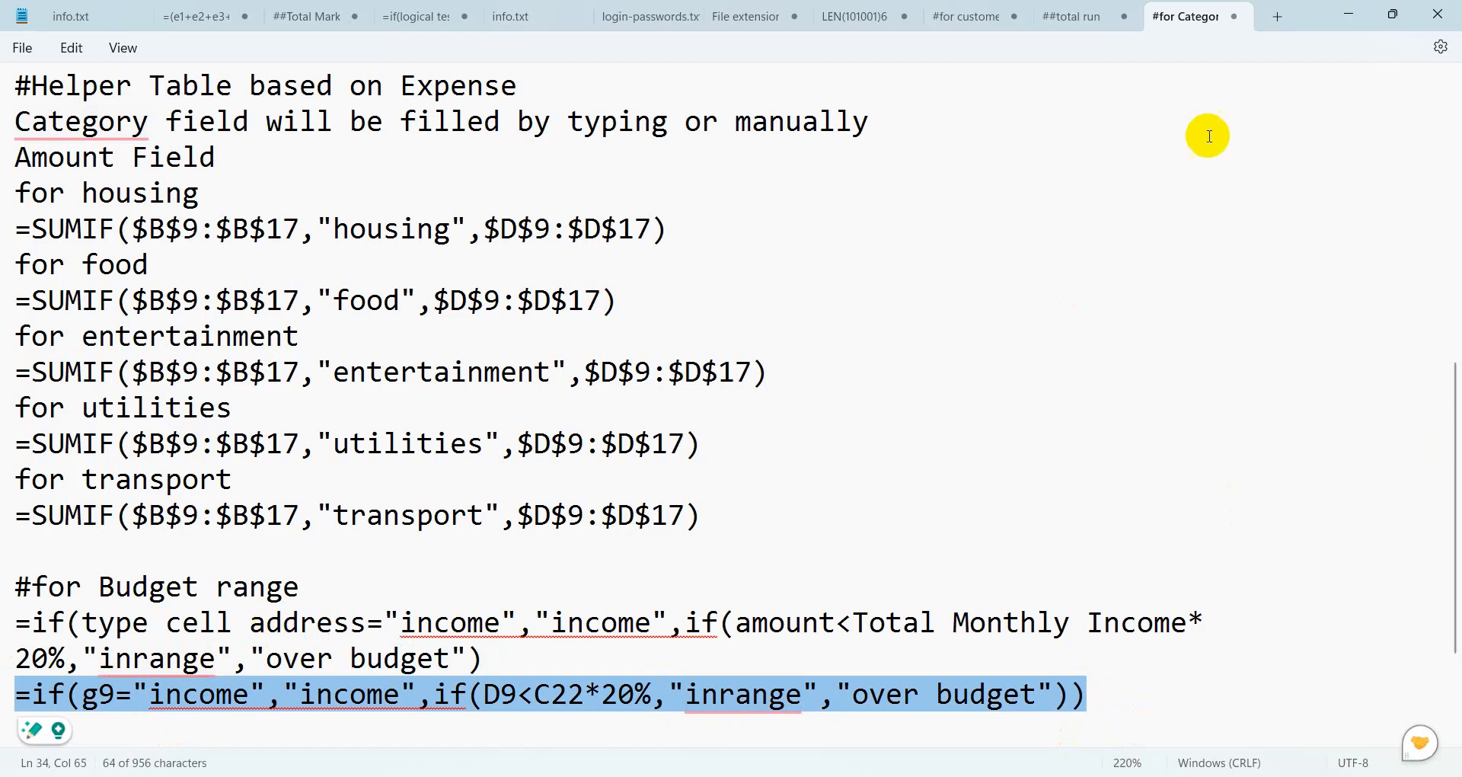
click(1356, 23)
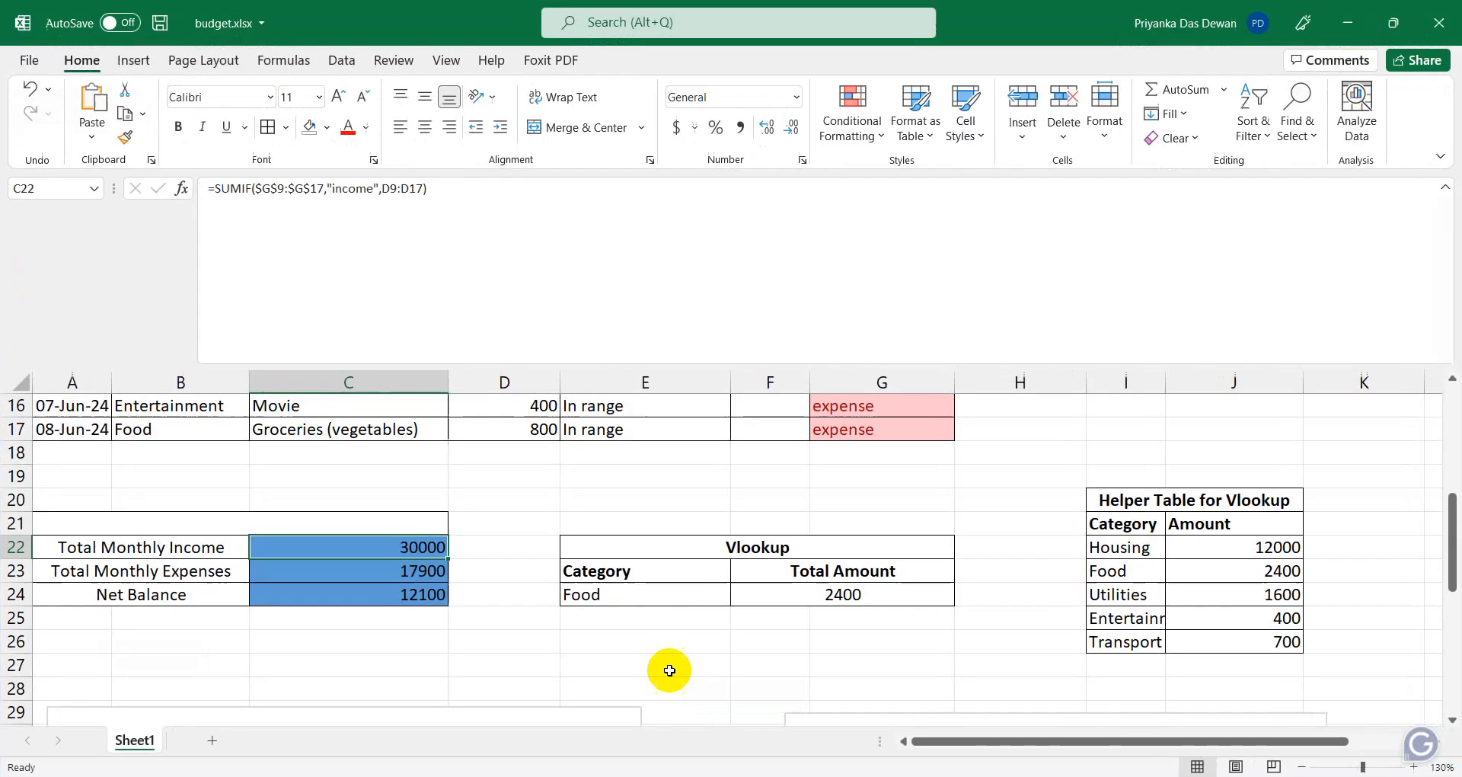
scroll(670, 669, up, 5)
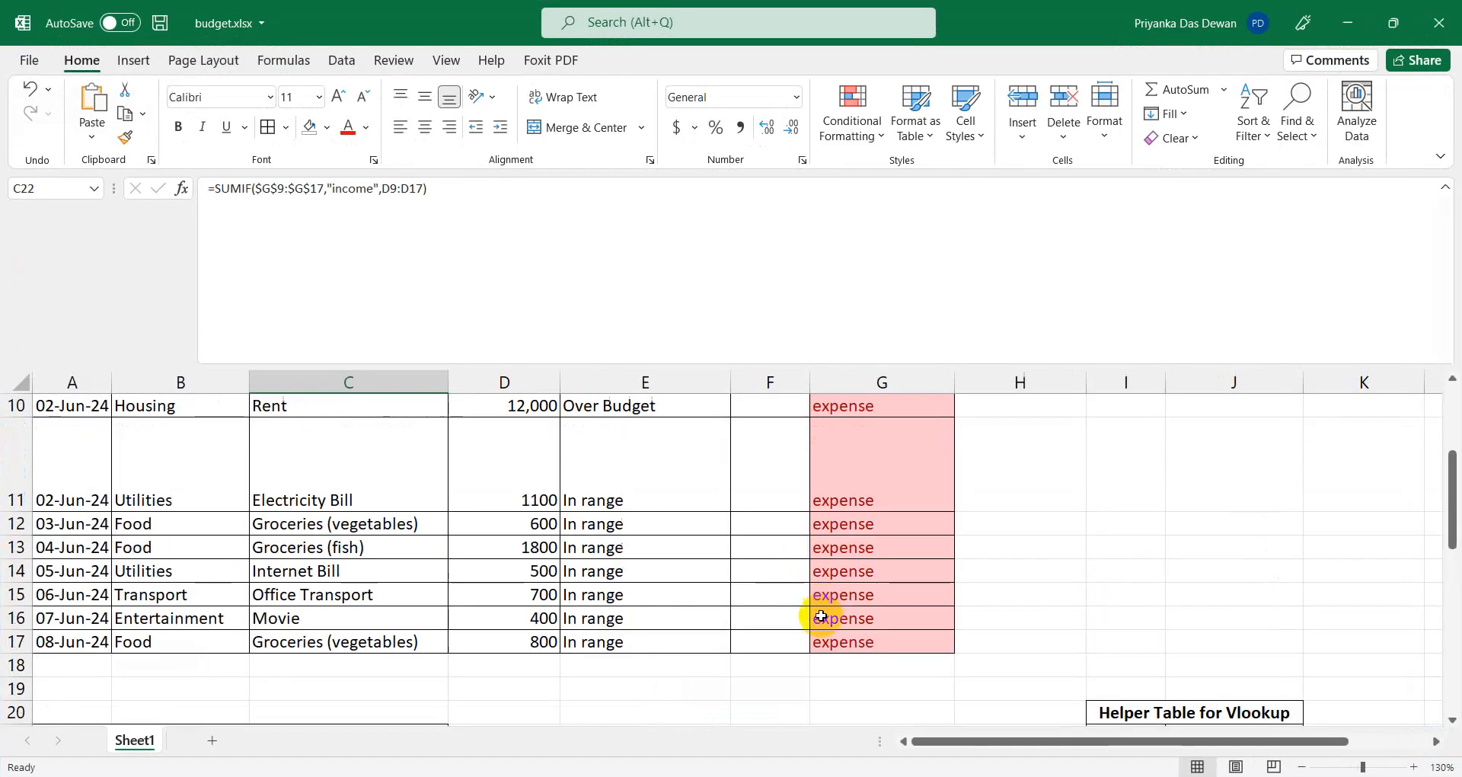
click(656, 556)
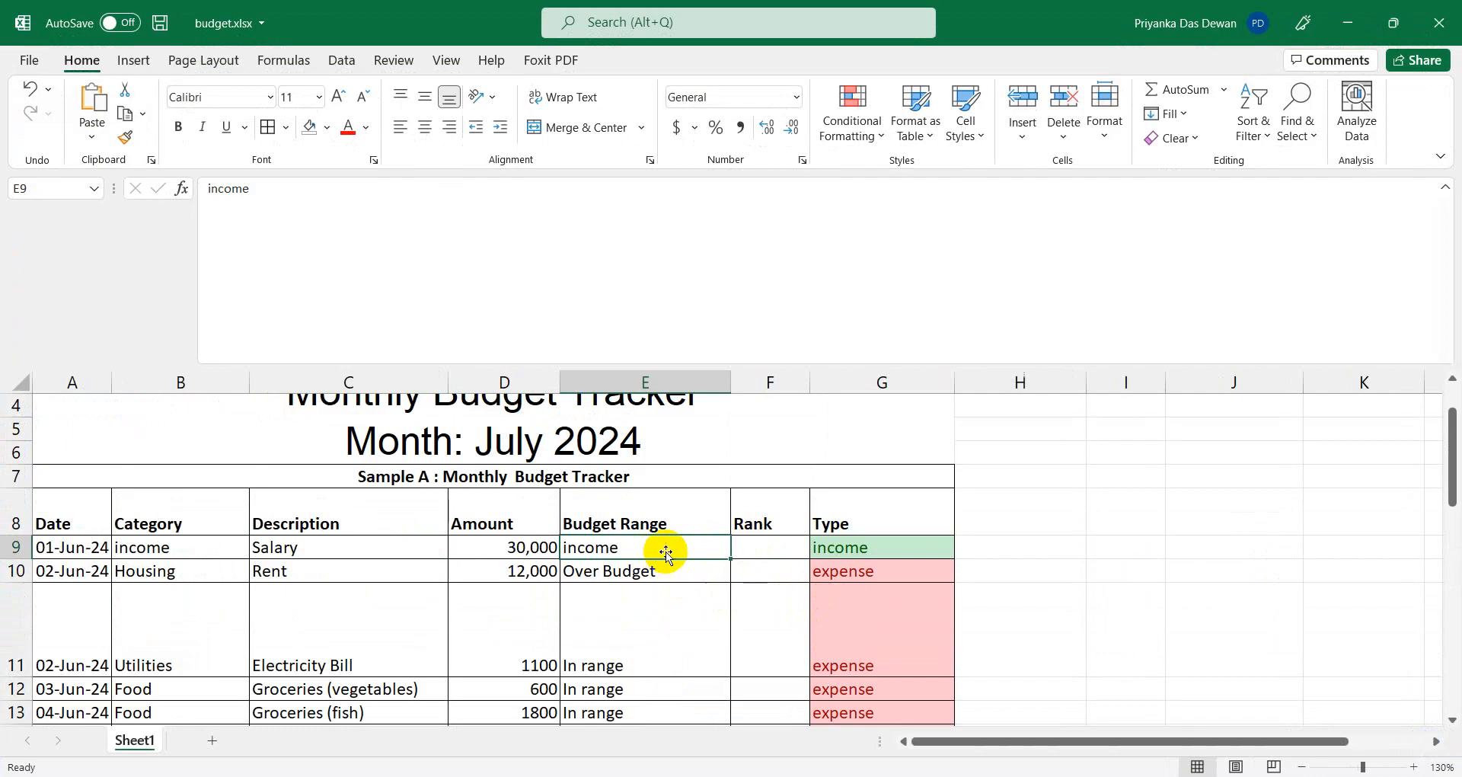
Insert a blank column between the Budget Range and Rank columns.
click(647, 376)
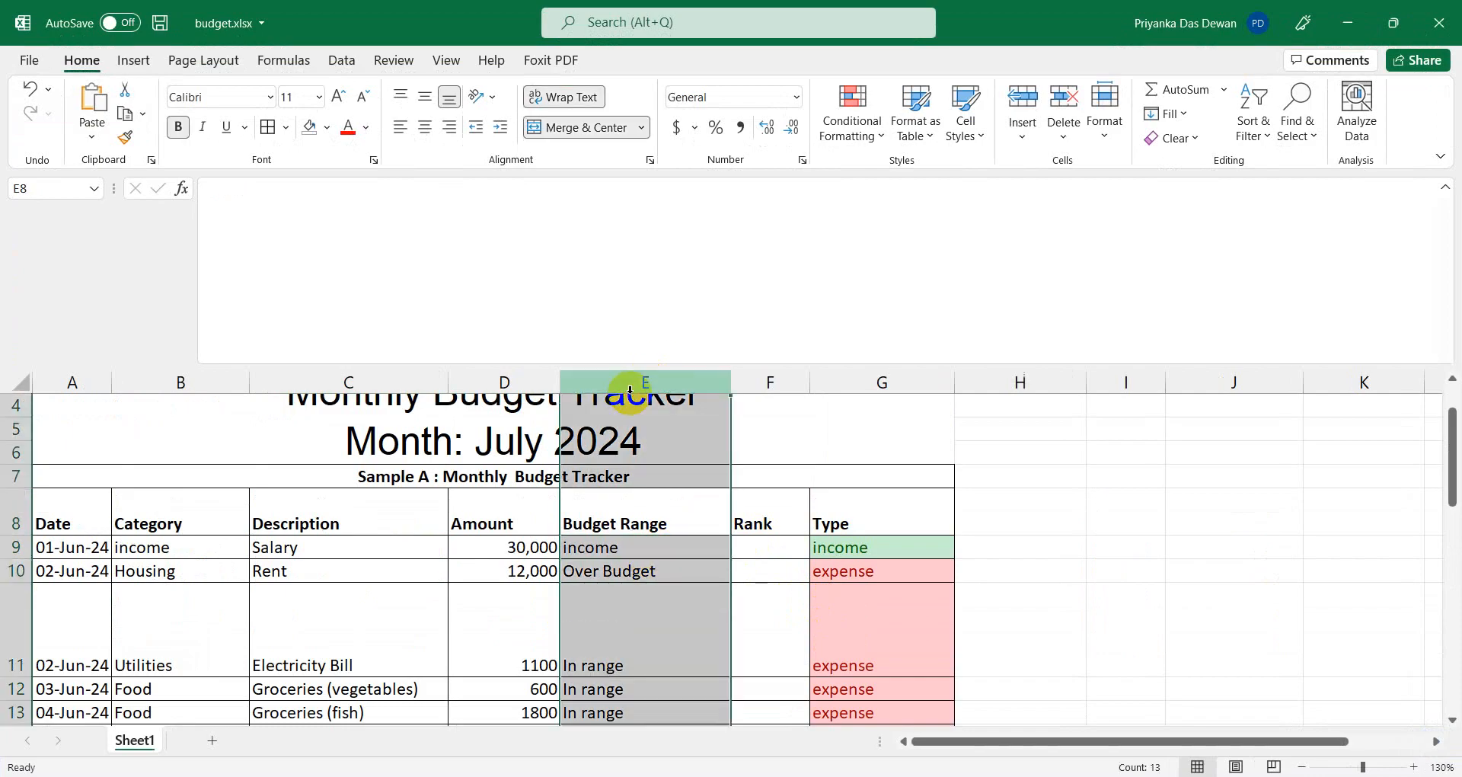
scroll(620, 561, down, 1)
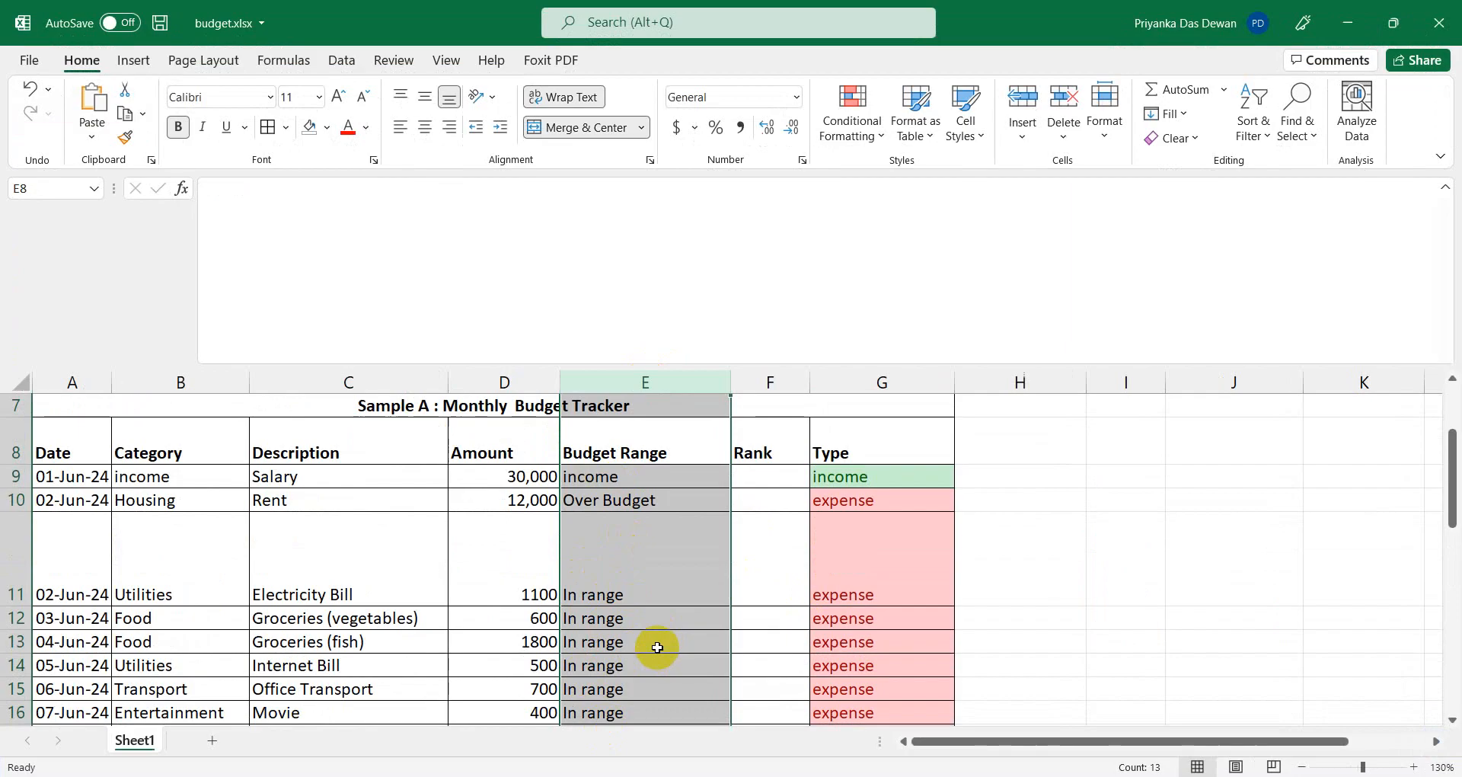
scroll(657, 647, down, 1)
scroll(657, 648, up, 1)
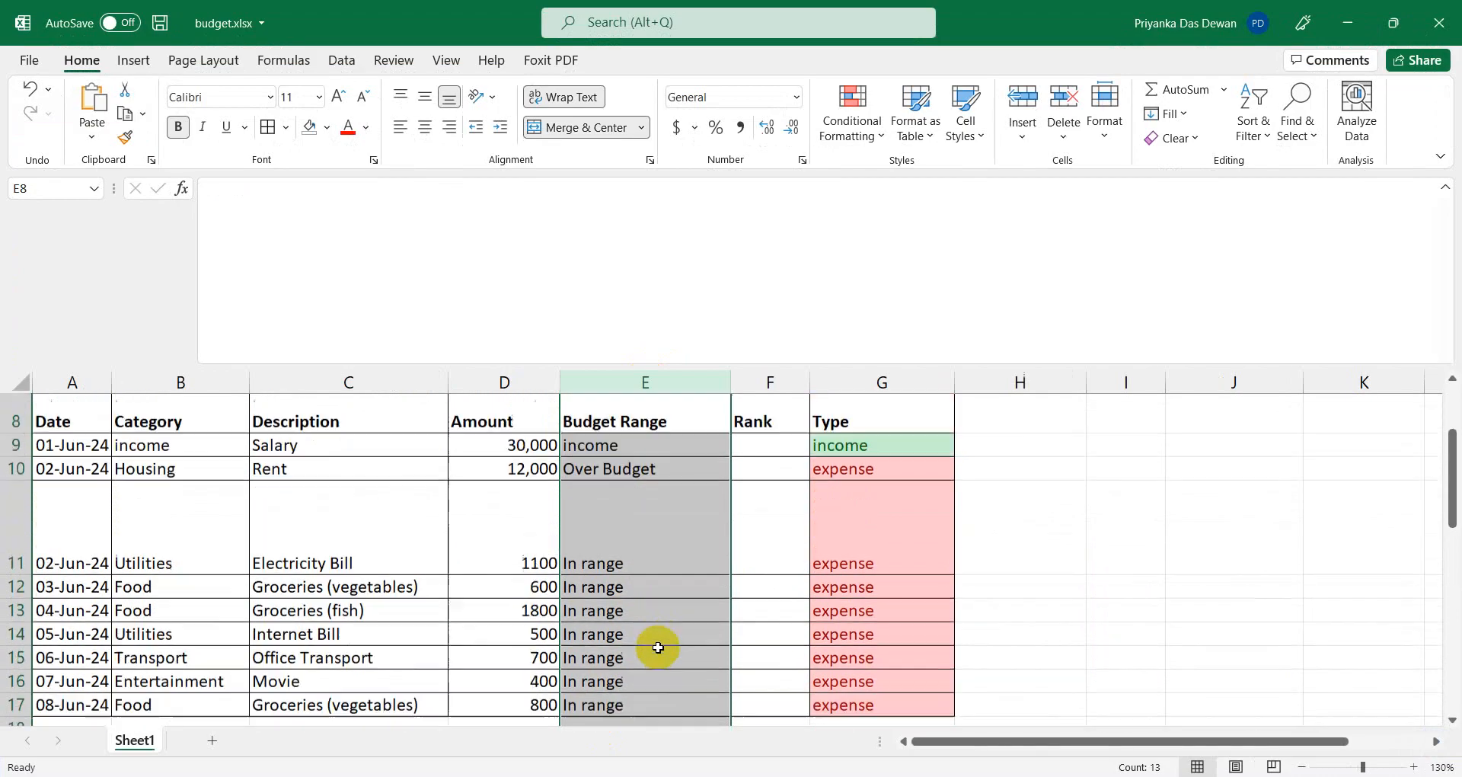
click(773, 381)
right_click(773, 381)
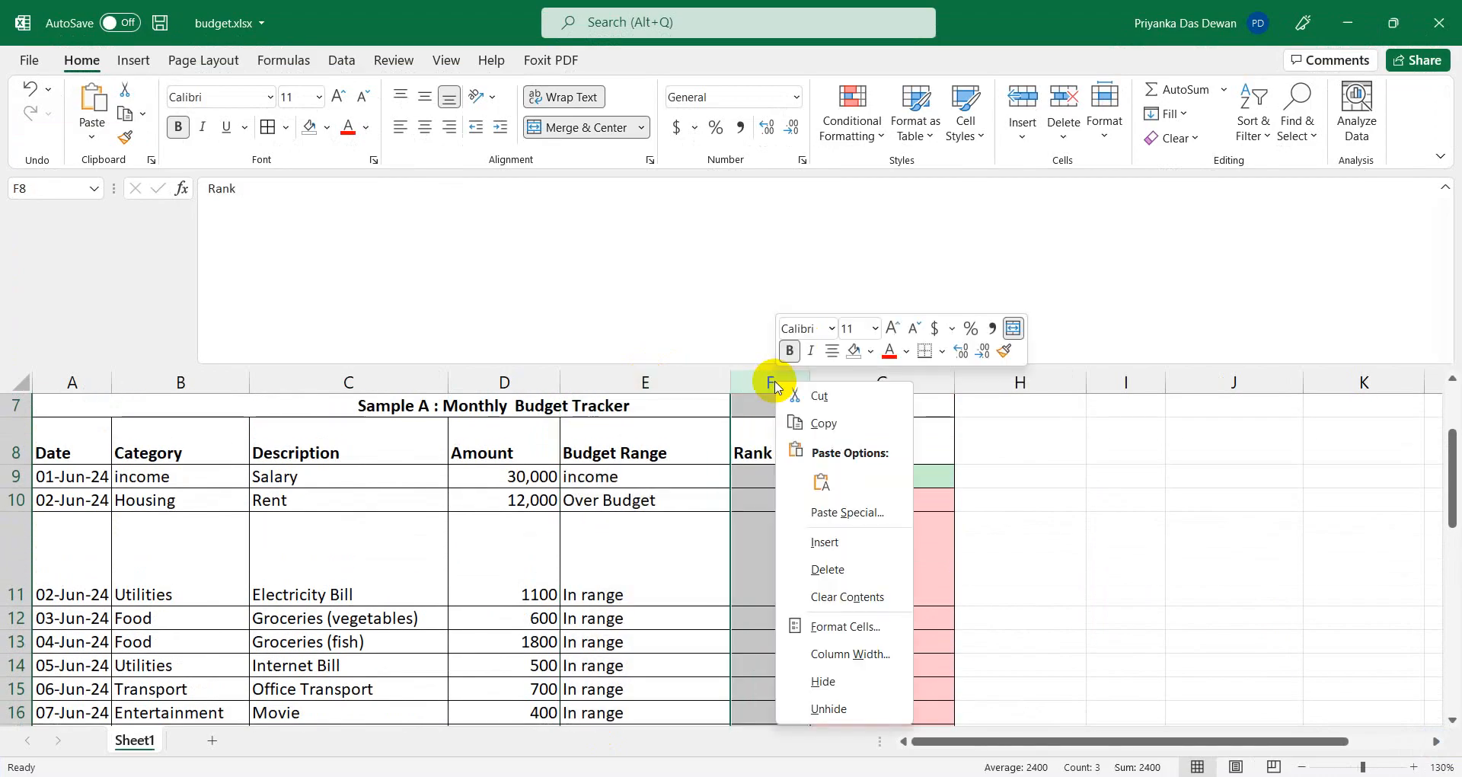
click(821, 550)
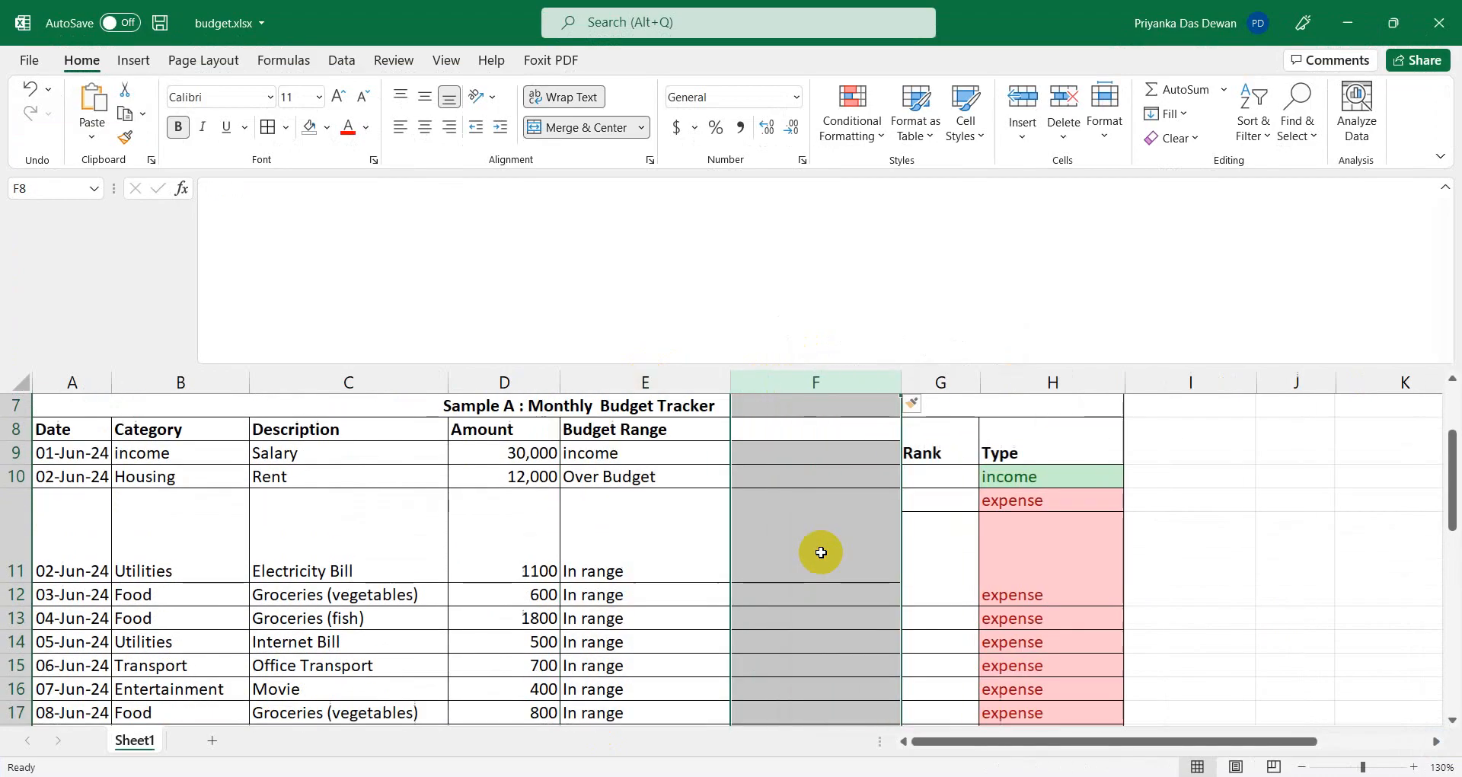
Enter "B" in header cell F8 of the blank column.
click(770, 457)
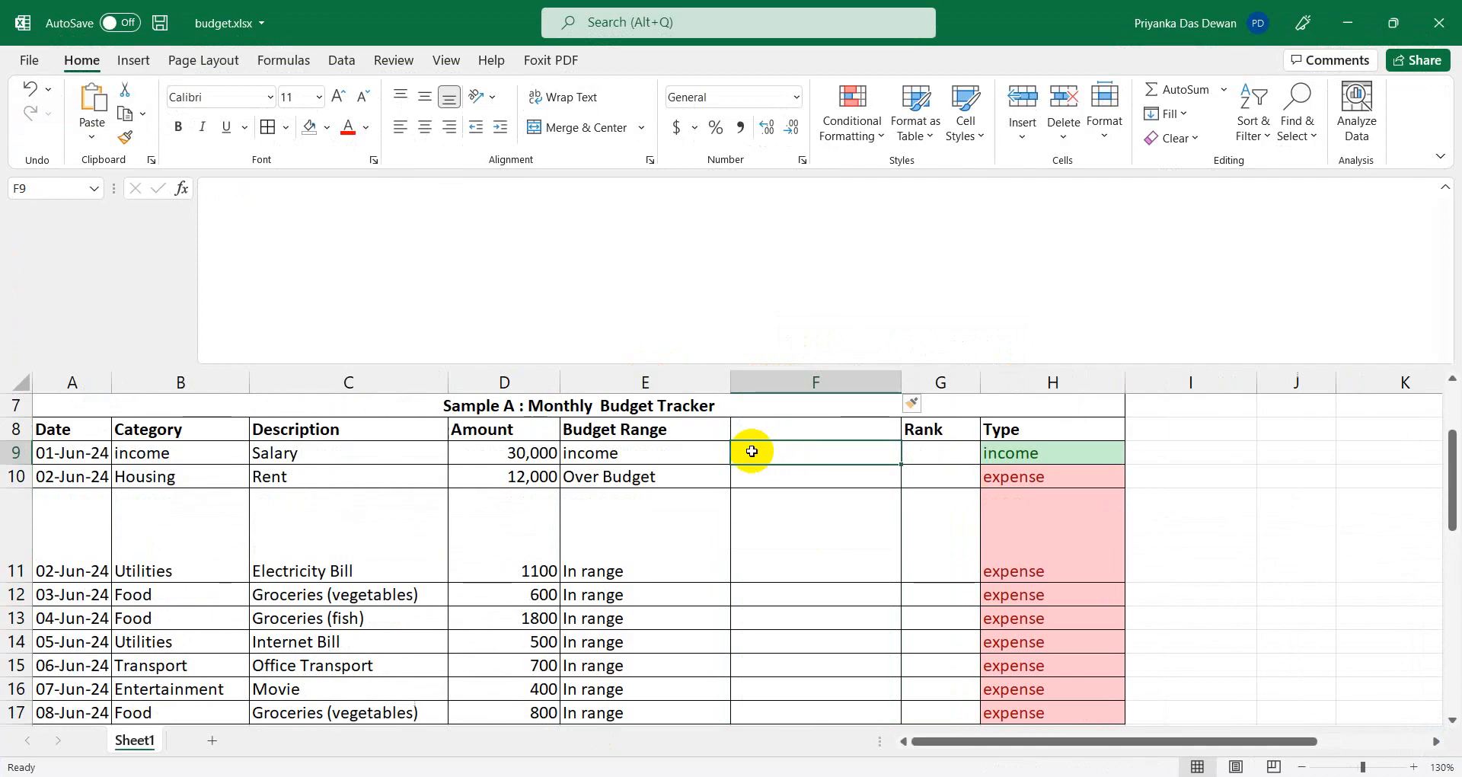
click(764, 426)
text(B)
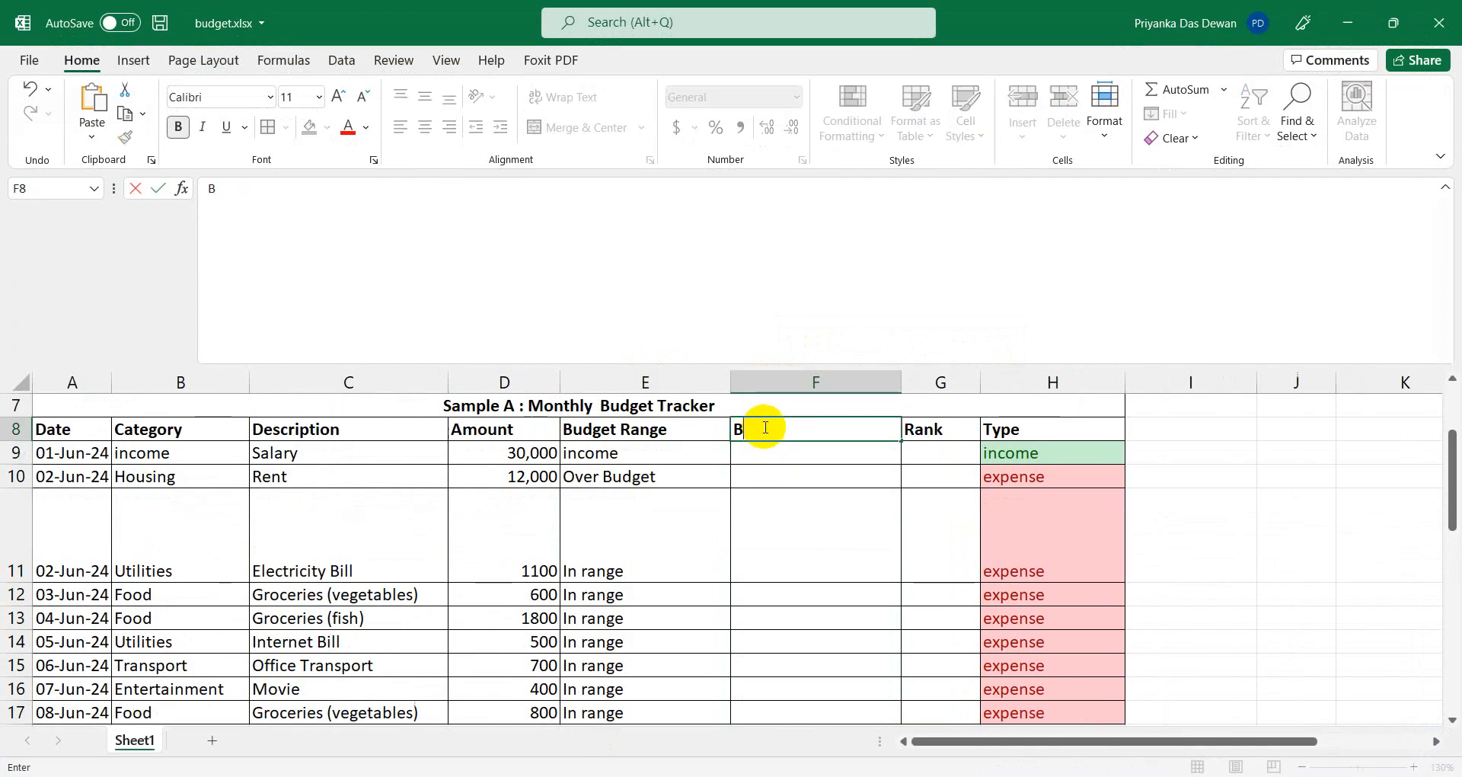
Change the header in E8 to "Budget Range( written Manually)".
double_click(685, 428)
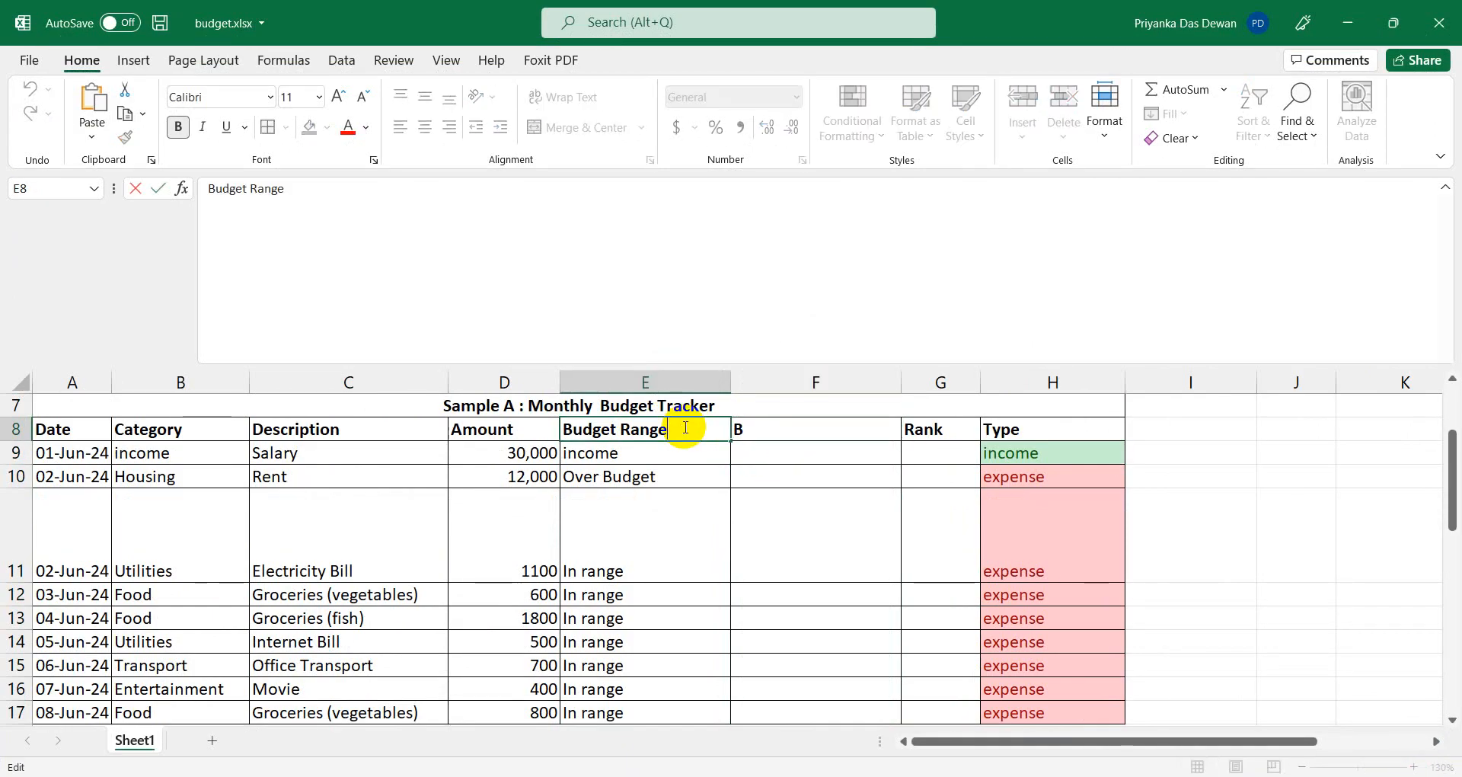
text(( wr)
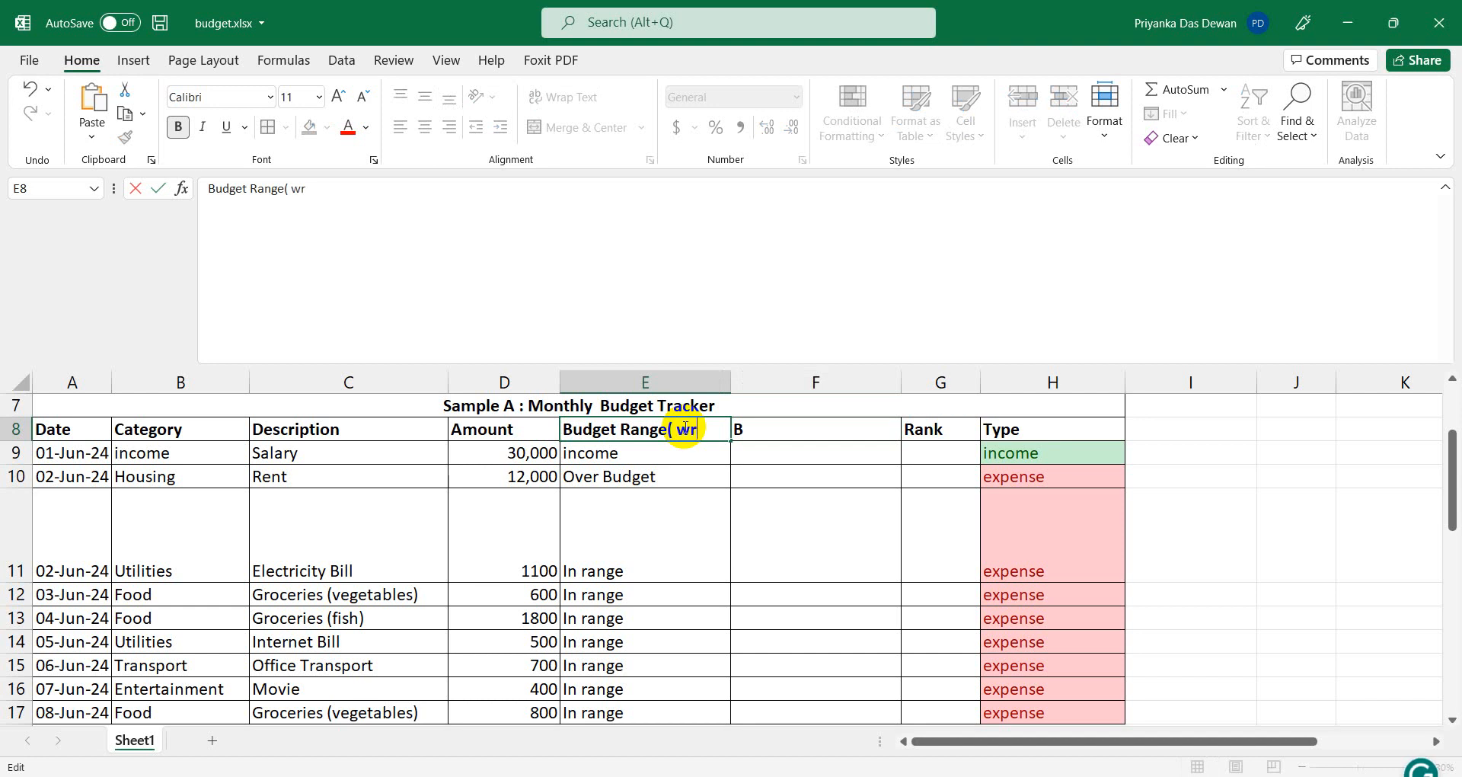
text(itten )
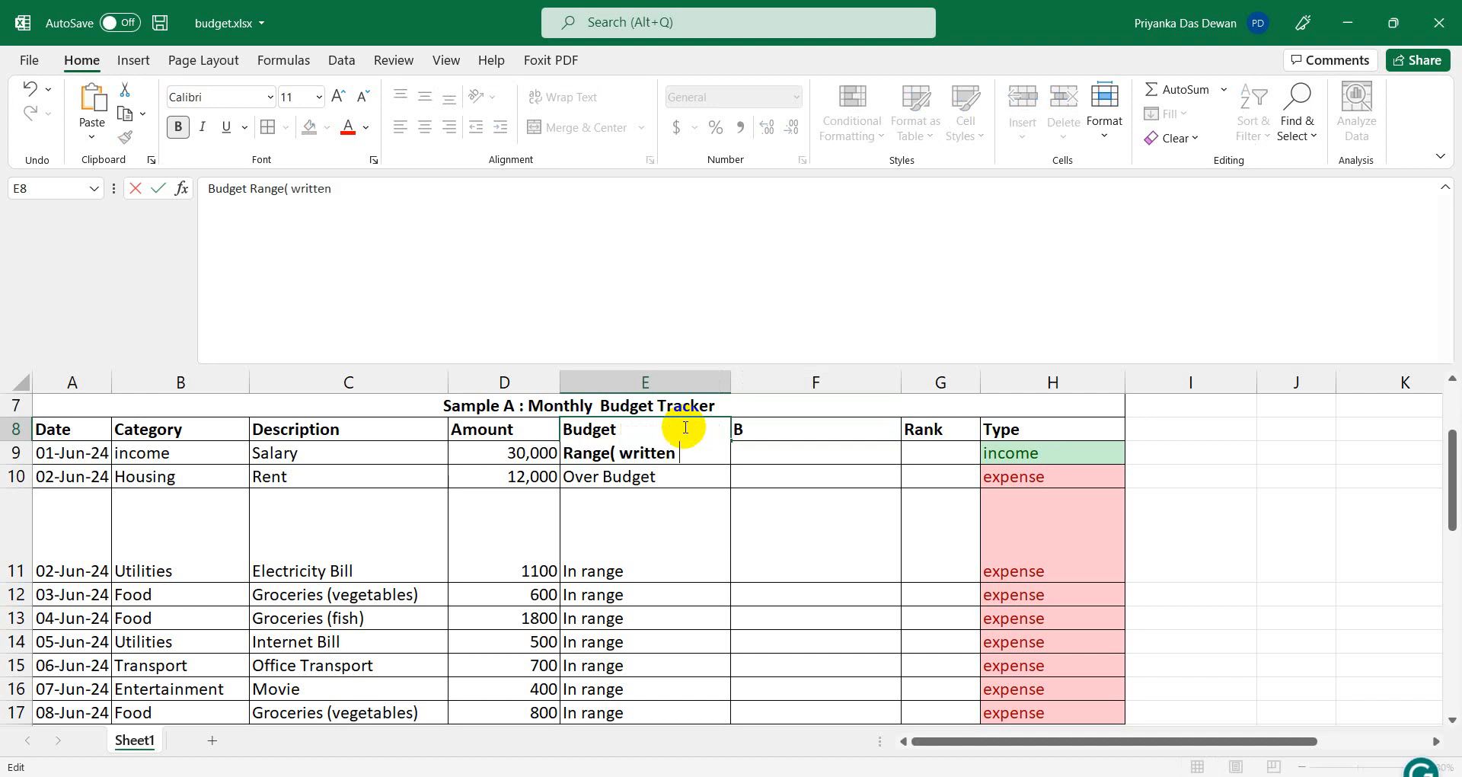
text(Manue]]])
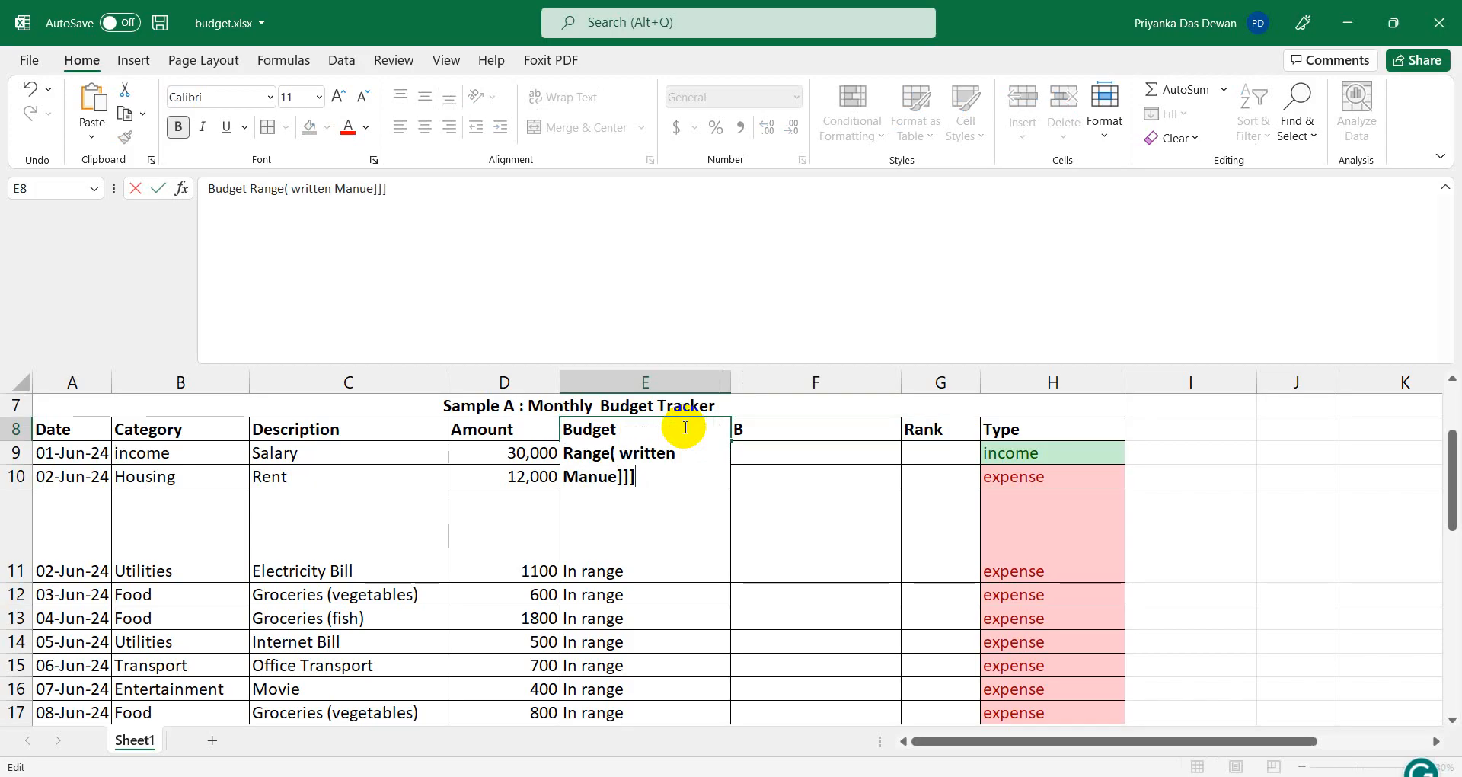
key(BackSpace)
key(BackSpace)
key(BackSpace)
key(BackSpace)
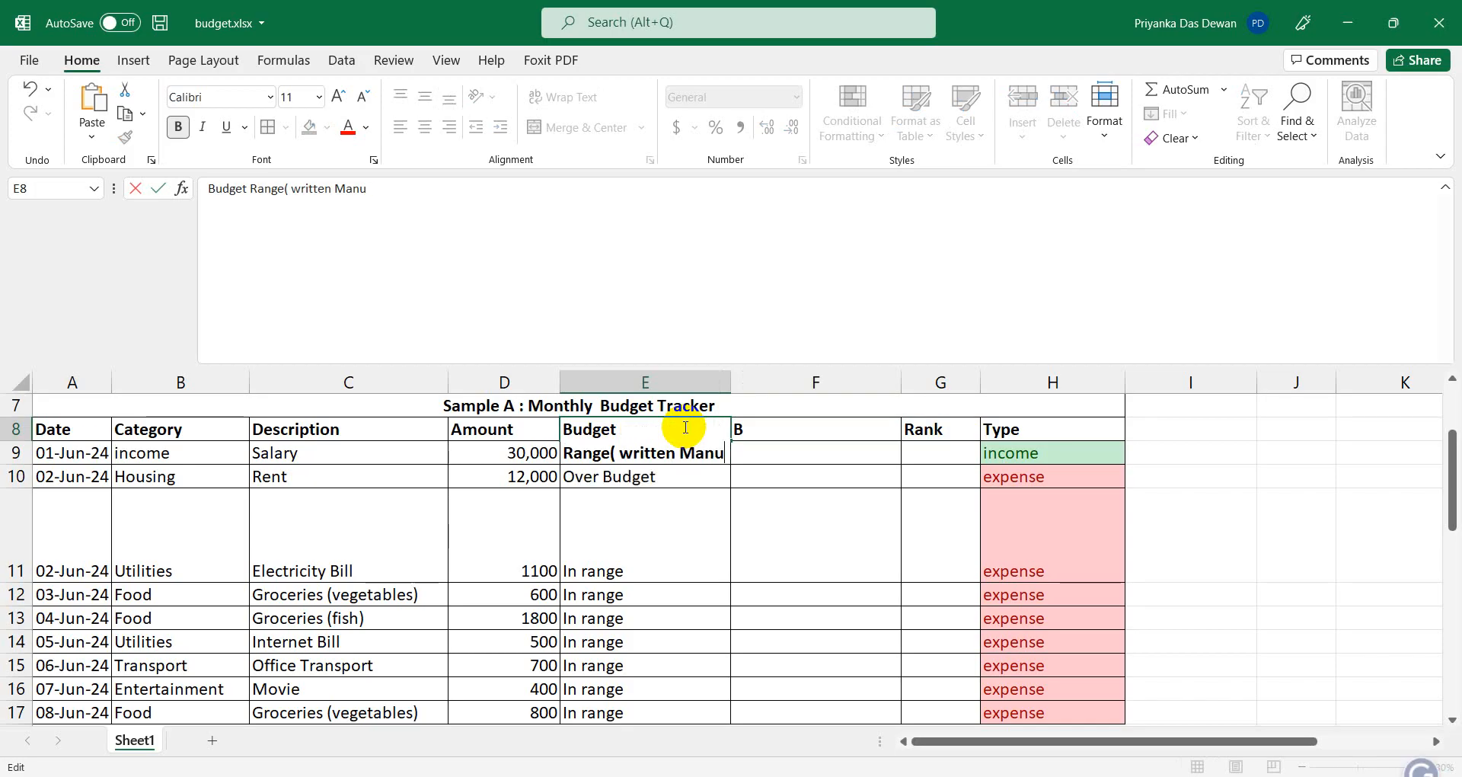
text(ally)
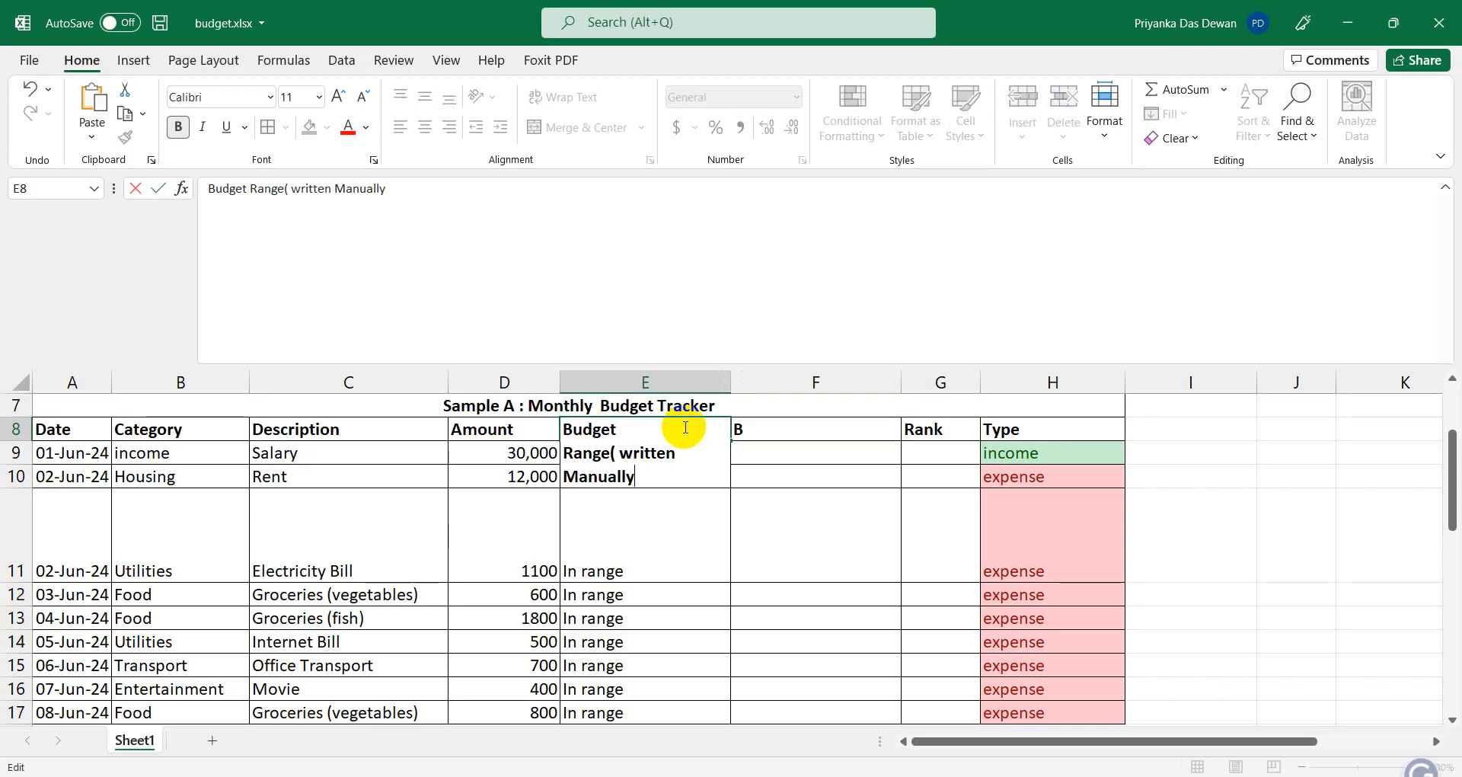
click(816, 609)
click(655, 453)
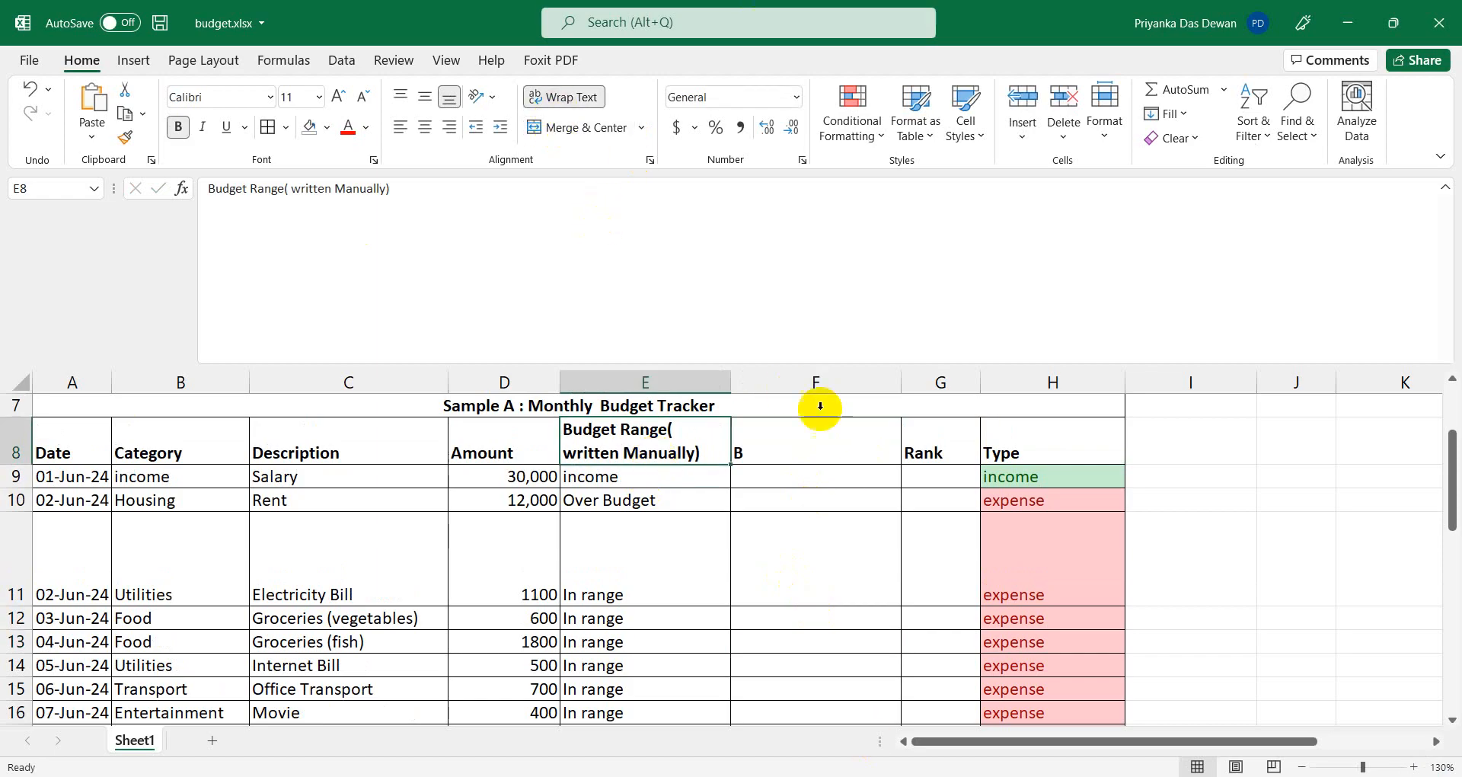
Replace the header in F8 with "Budget Range(written formula)".
click(784, 435)
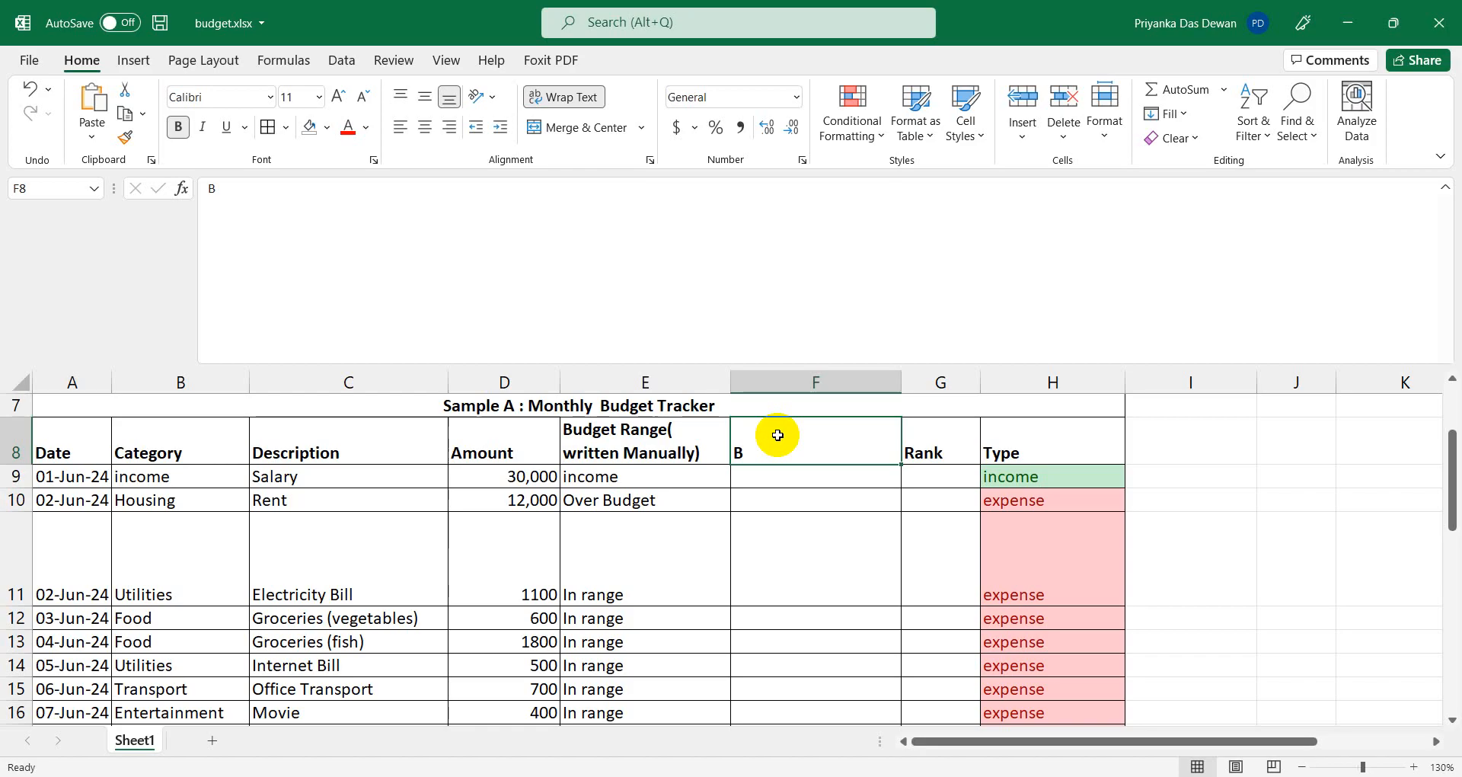
text(d)
key(BackSpace)
key(BackSpace)
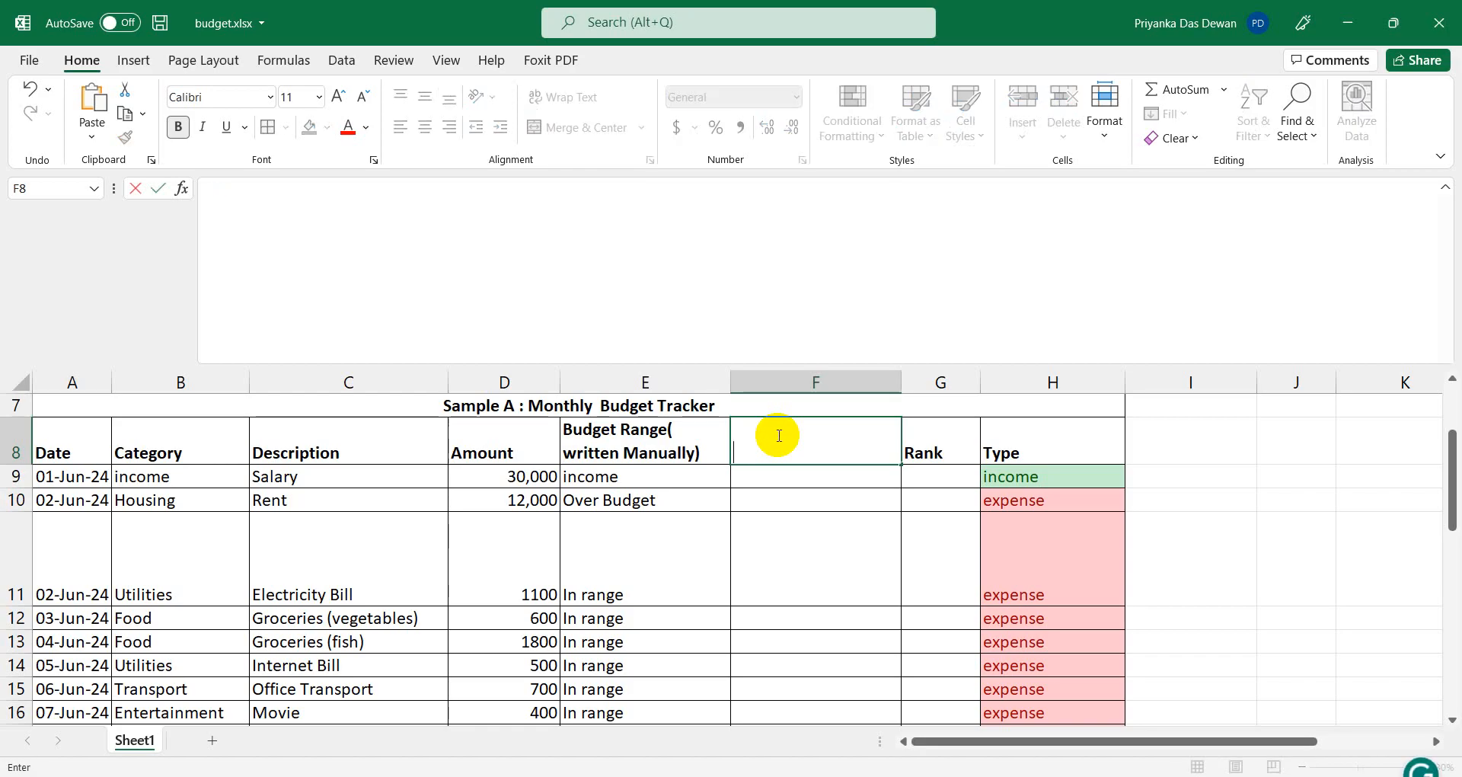
text(Budget Ta)
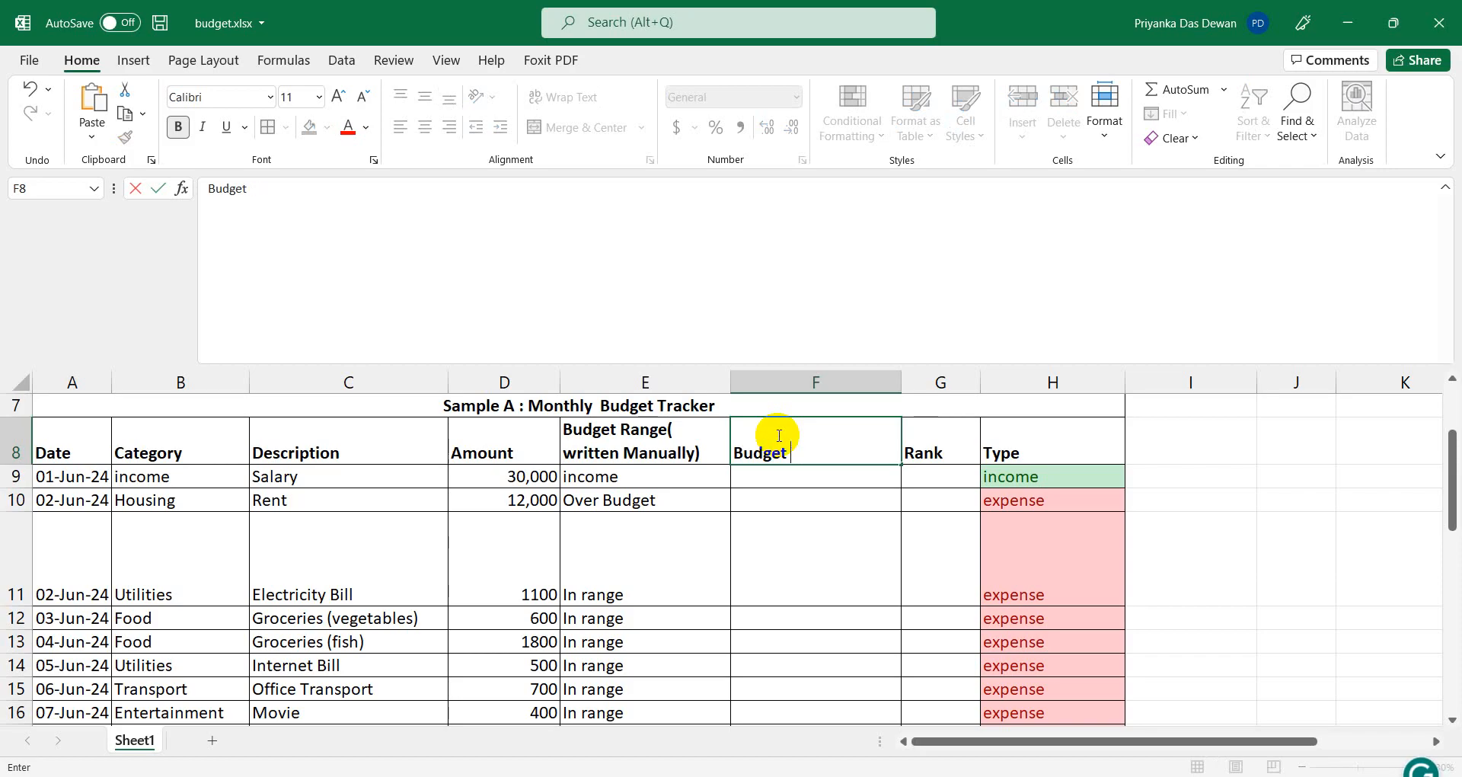
text(Range(writte)
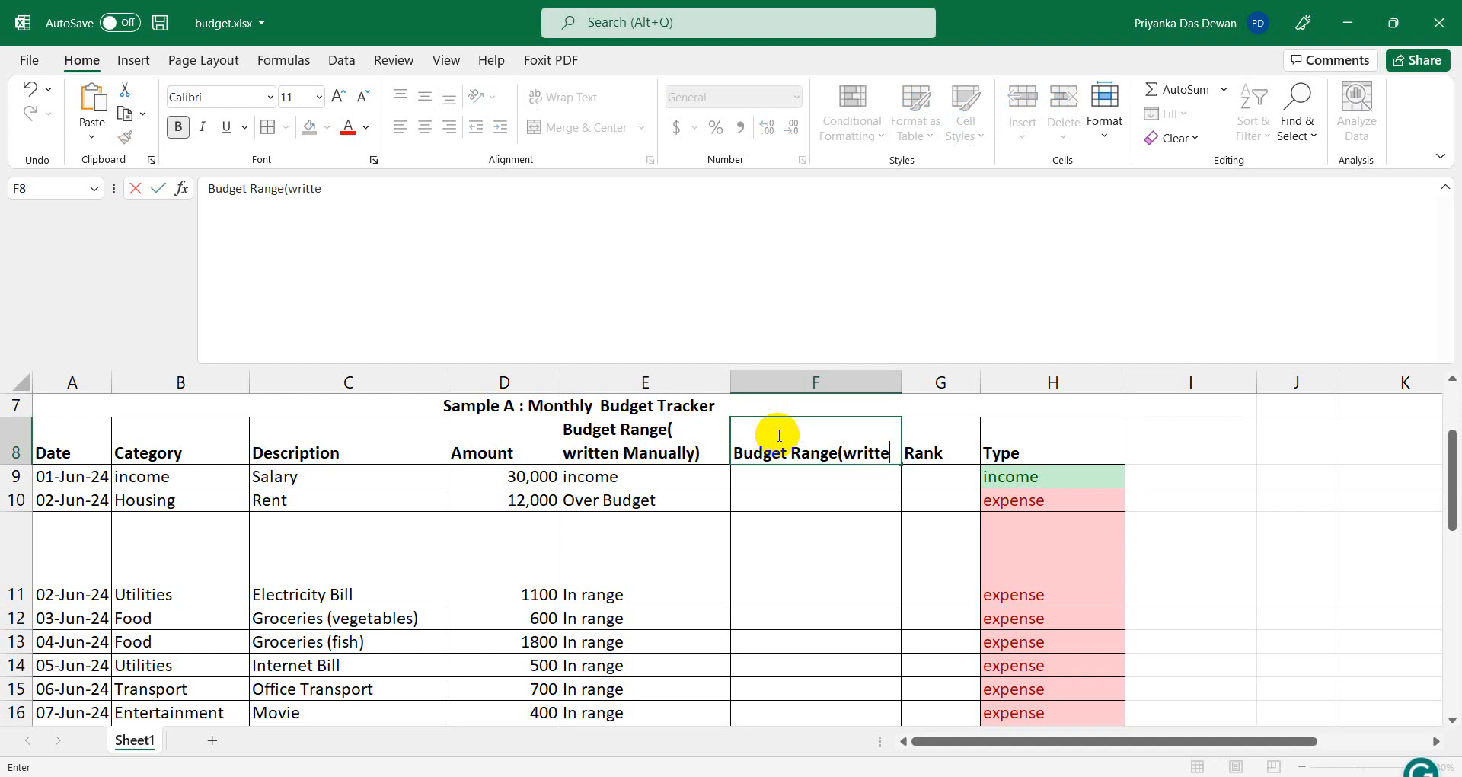
text(formula)
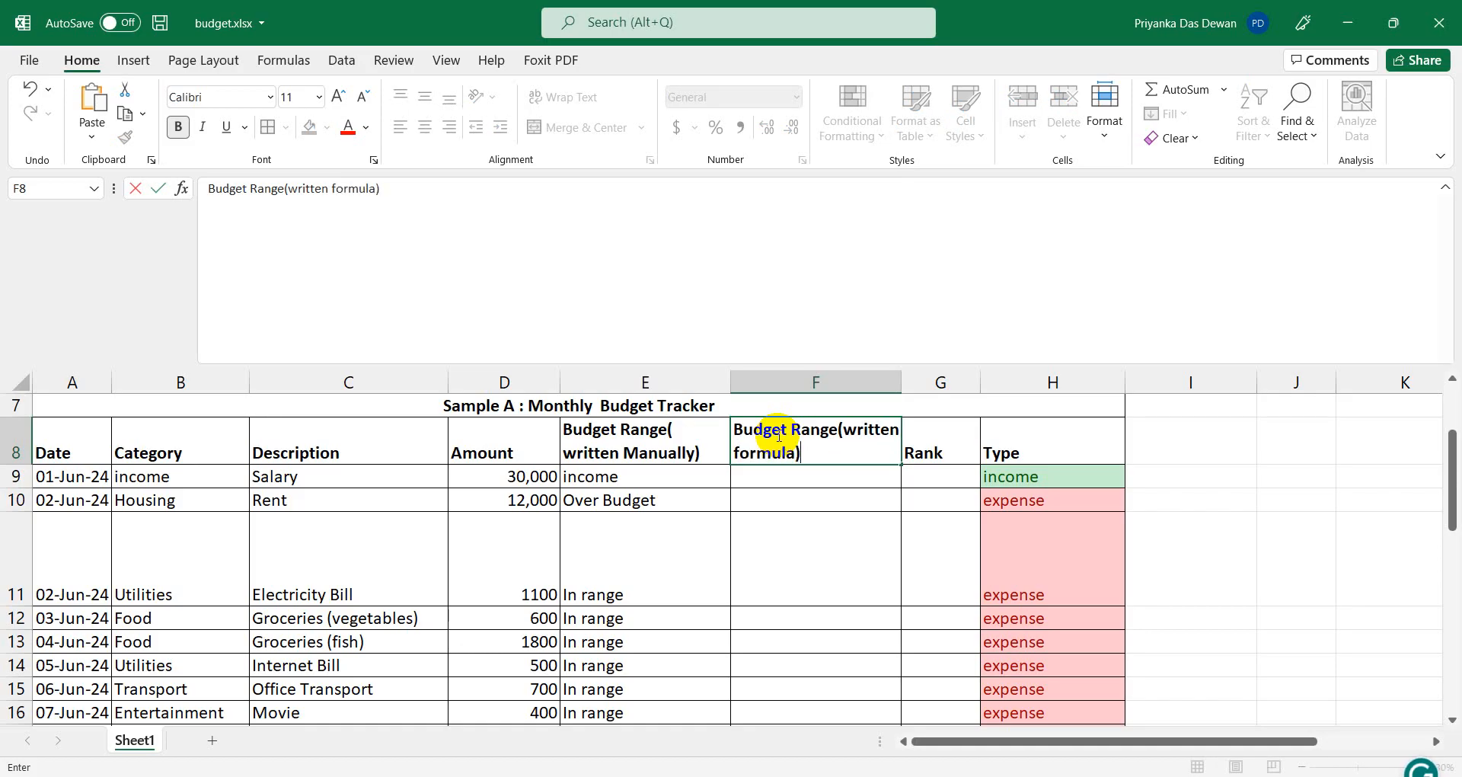
key(Return)
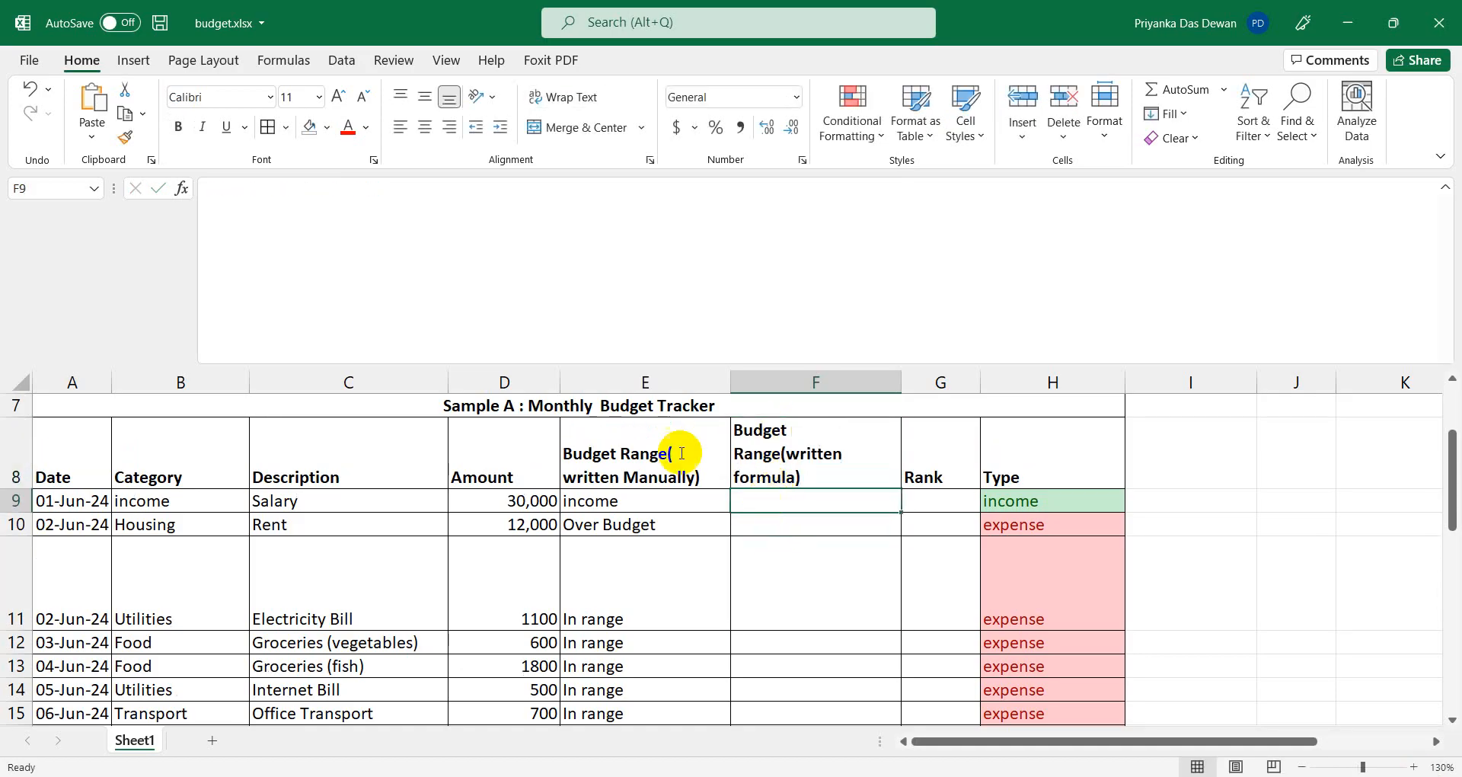
Enter the copied formula =if(g9="income","income",if(D9<C22*20%,"inrange","over budget")) in F9 with a single leading equals sign.
click(470, 229)
text(=)
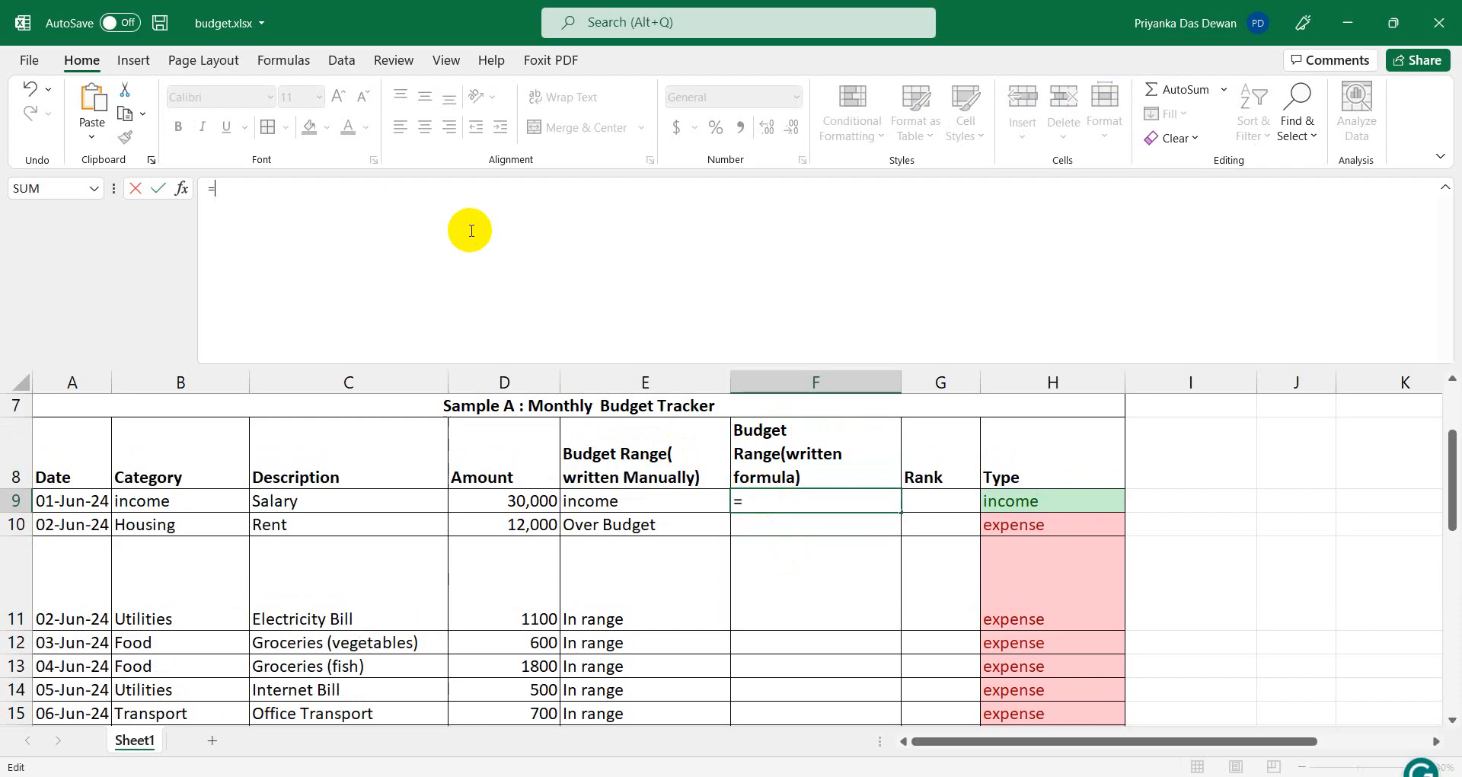
text(=if(g9="income","income",if(D9<C22*20%,"inrange","over budget")))
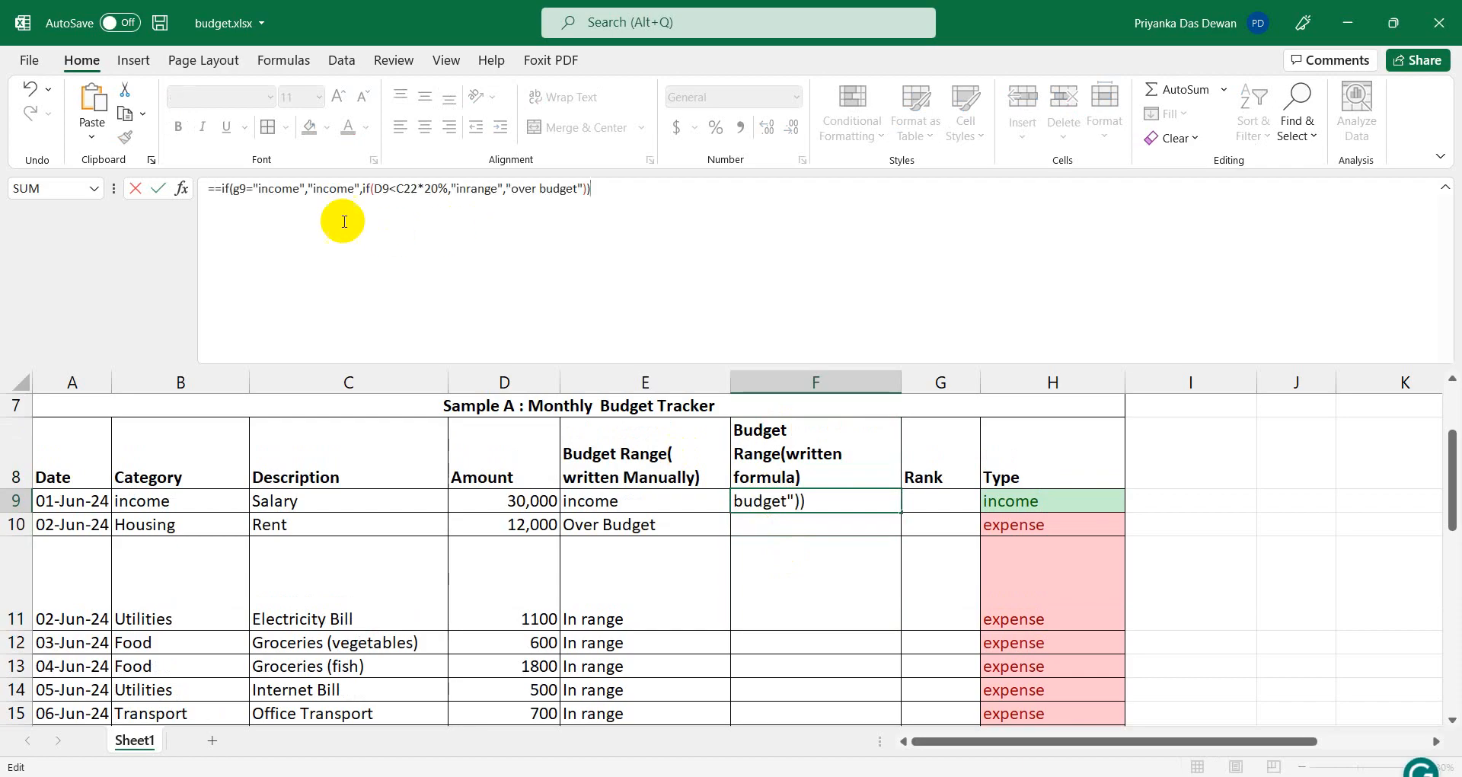
click(220, 189)
key(BackSpace)
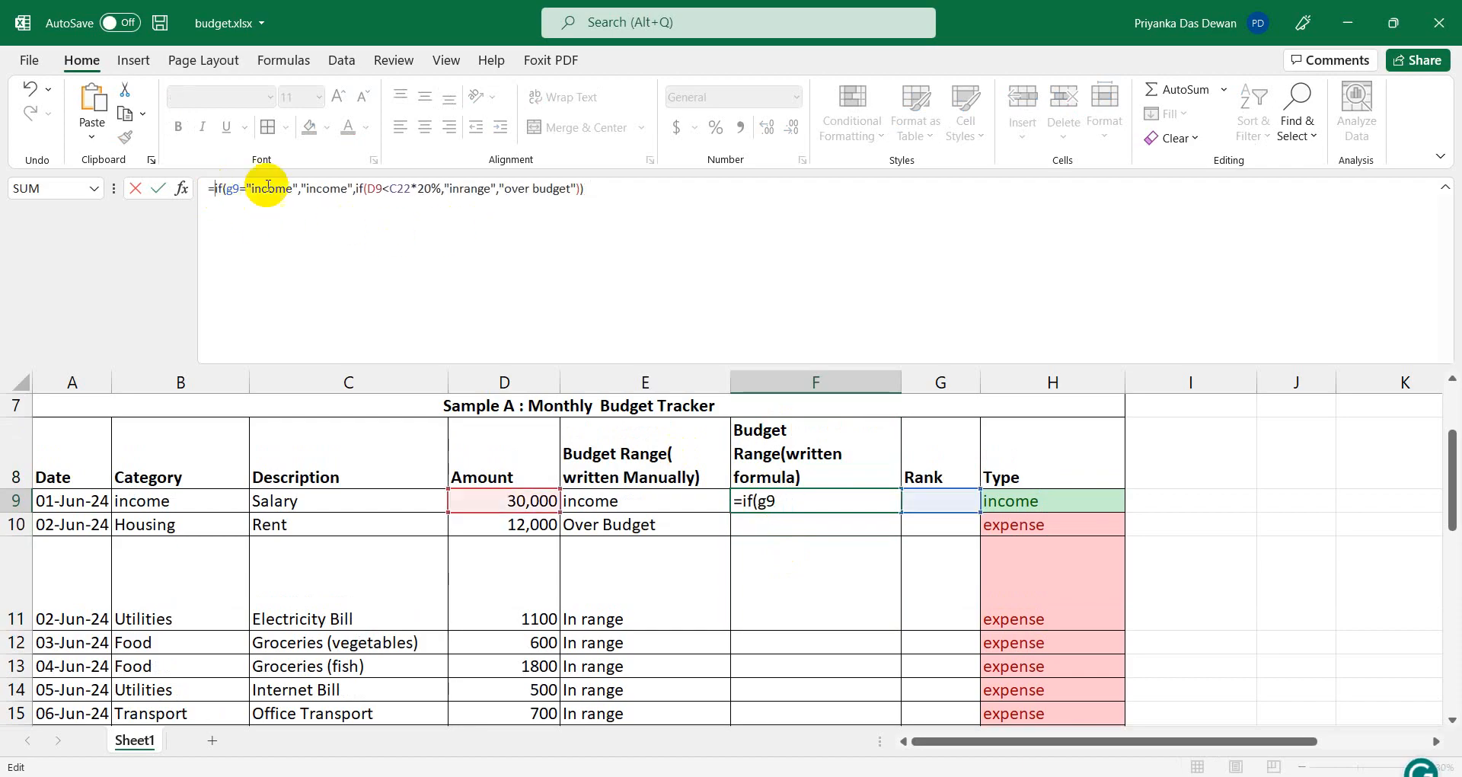
click(629, 195)
key(Return)
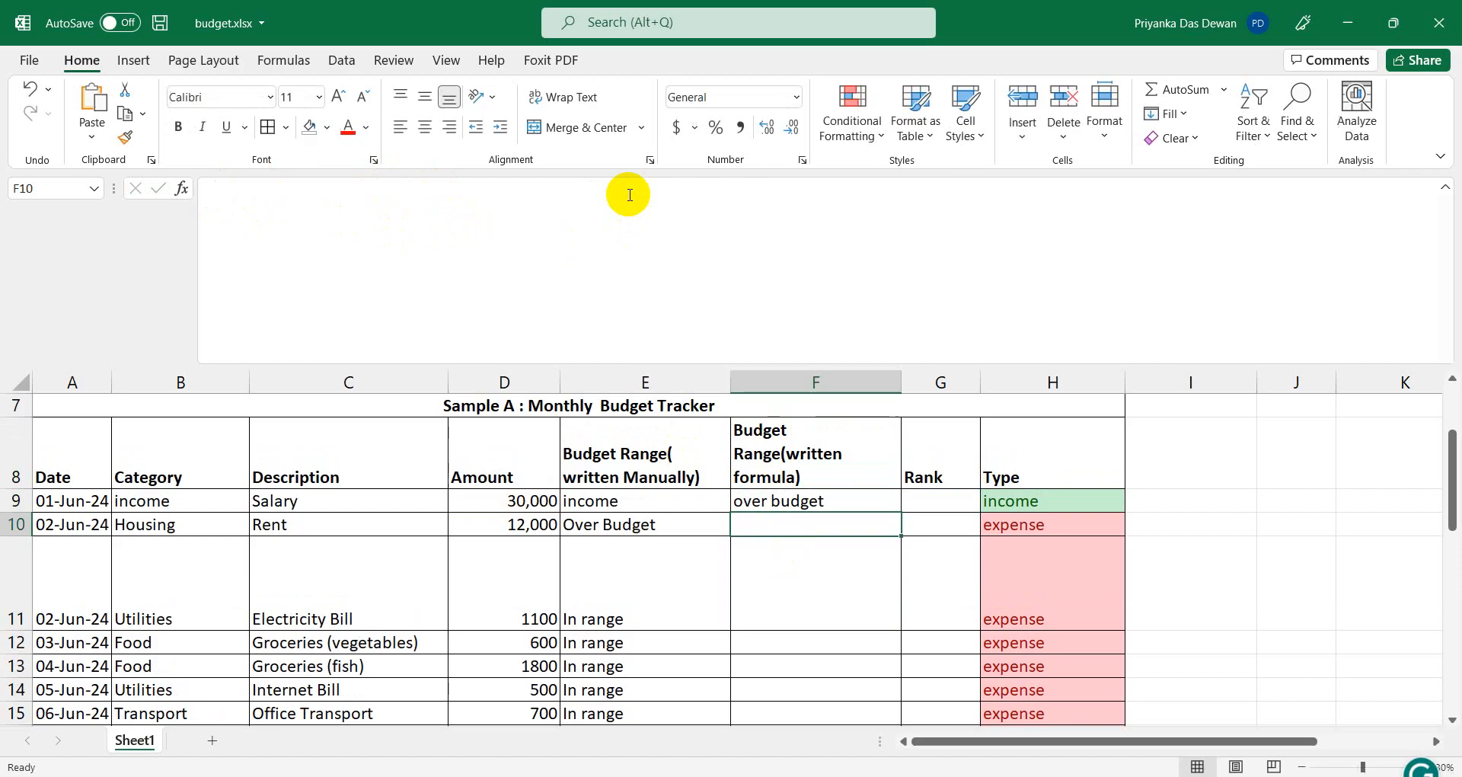
Change the first condition of the F9 formula to test the Type cell H9 for "income".
click(824, 500)
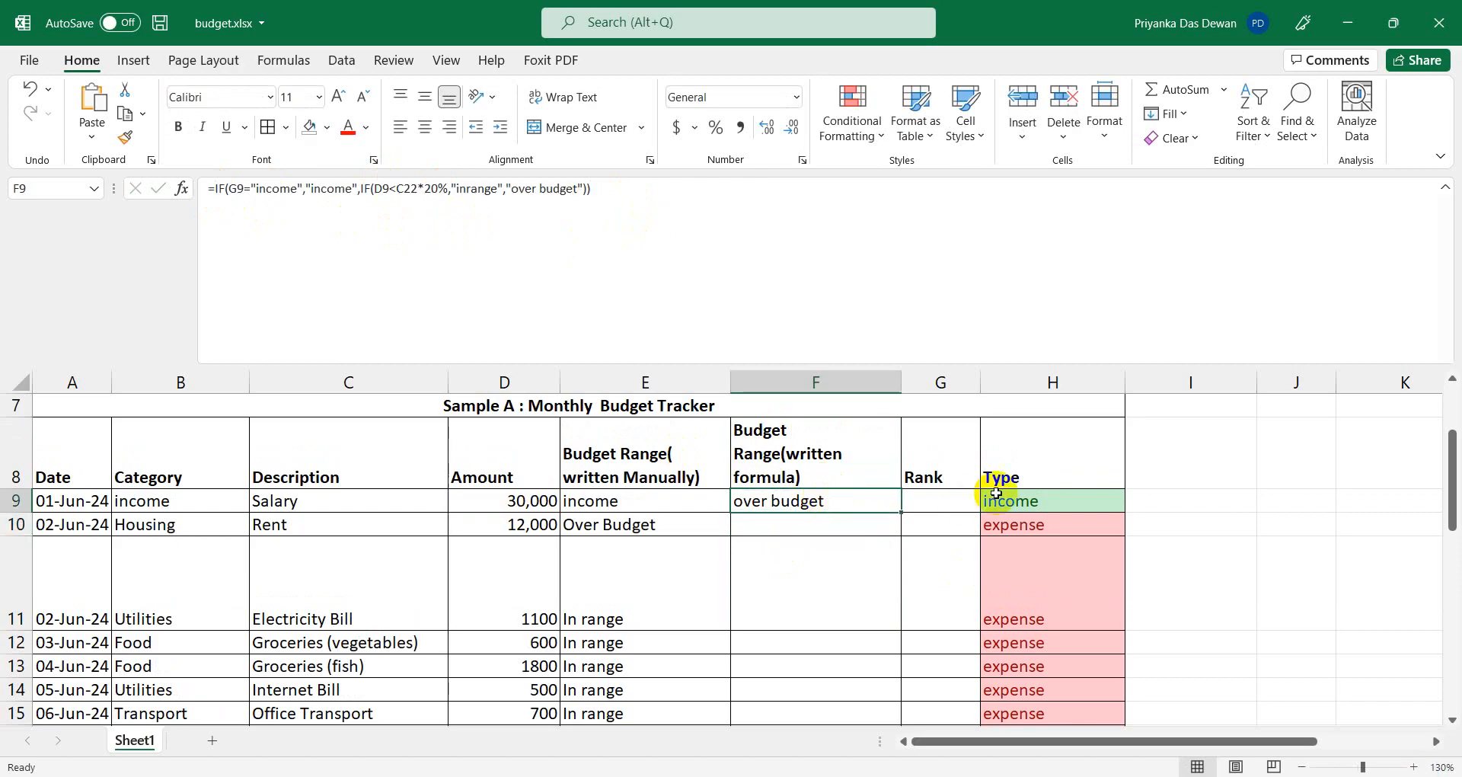
click(244, 191)
key(BackSpace)
key(BackSpace)
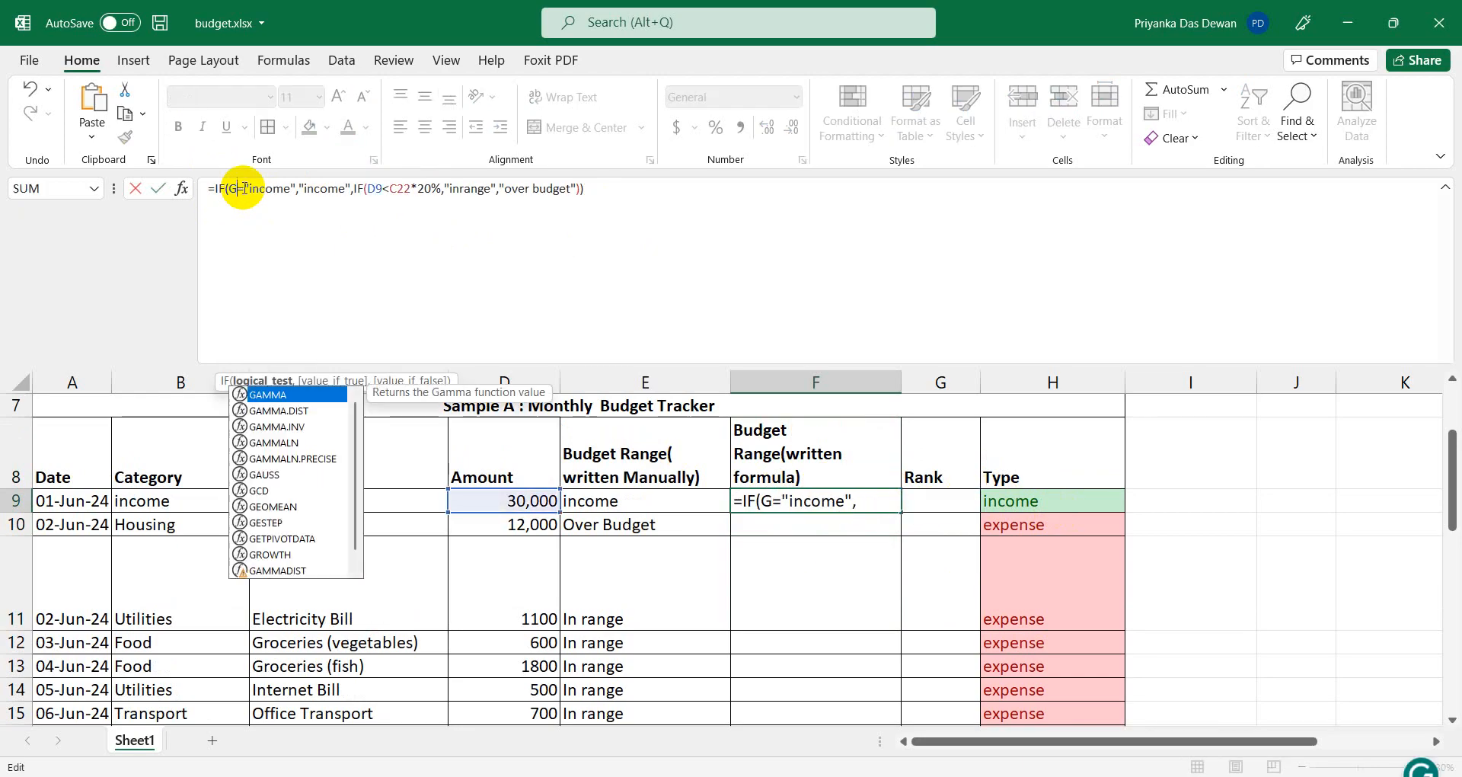
text(H)
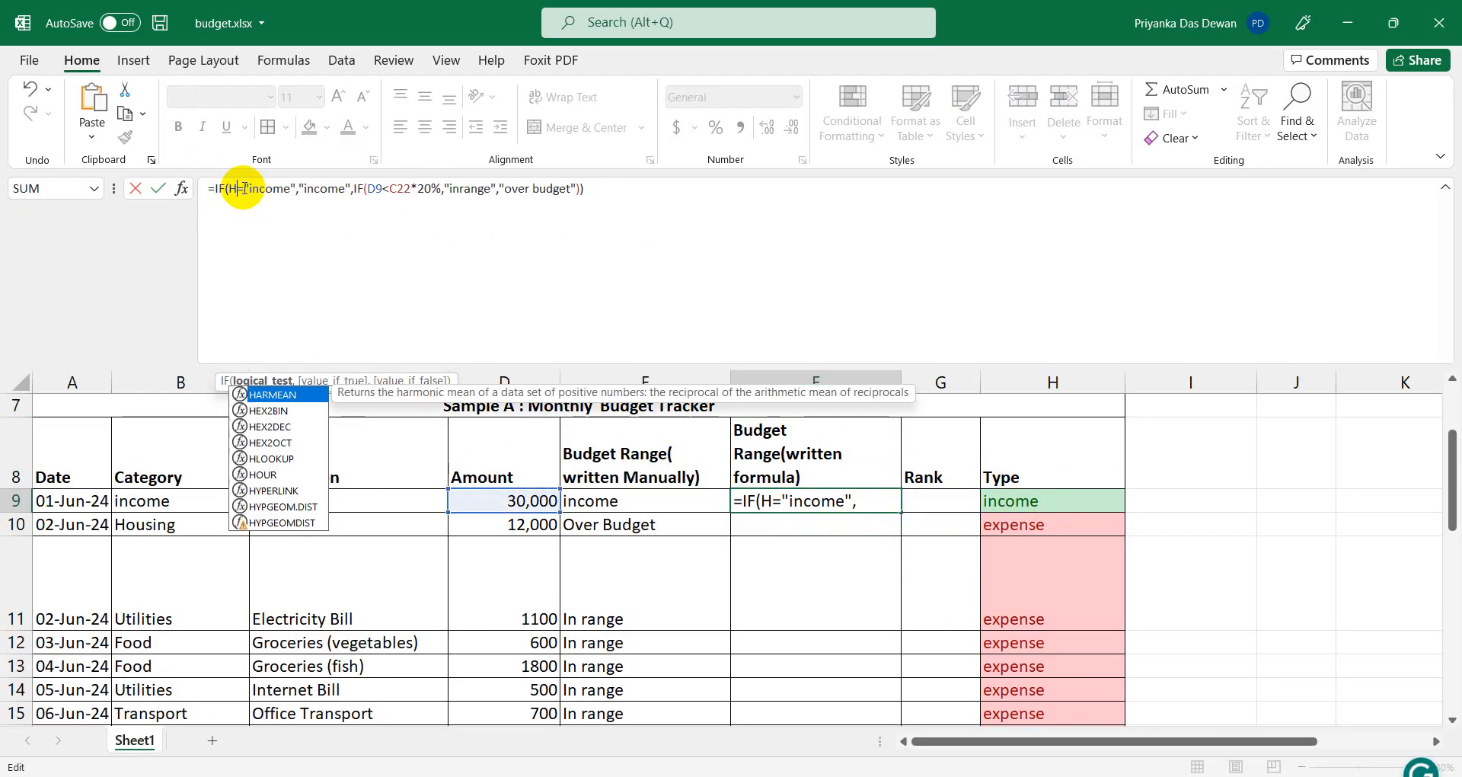
text(9)
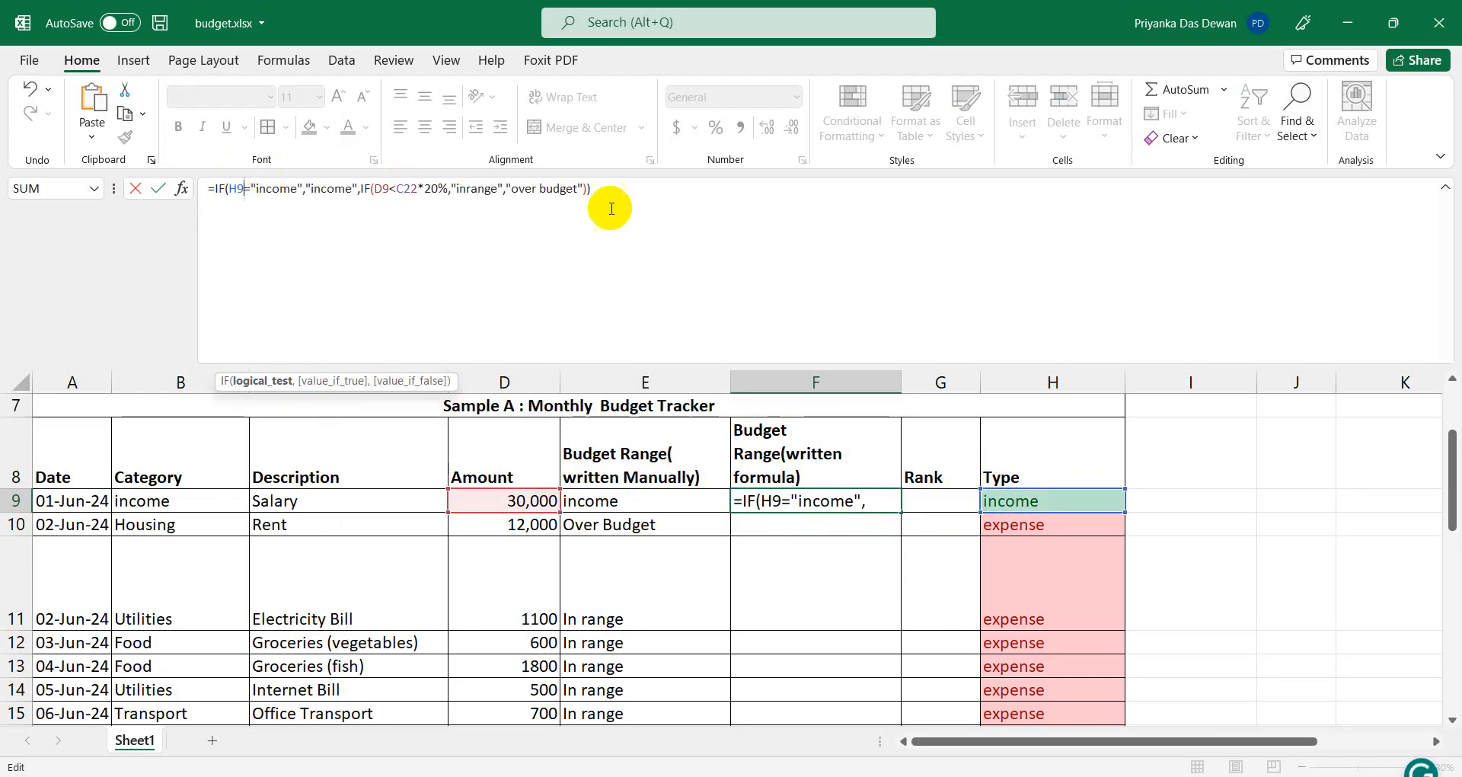
key(End)
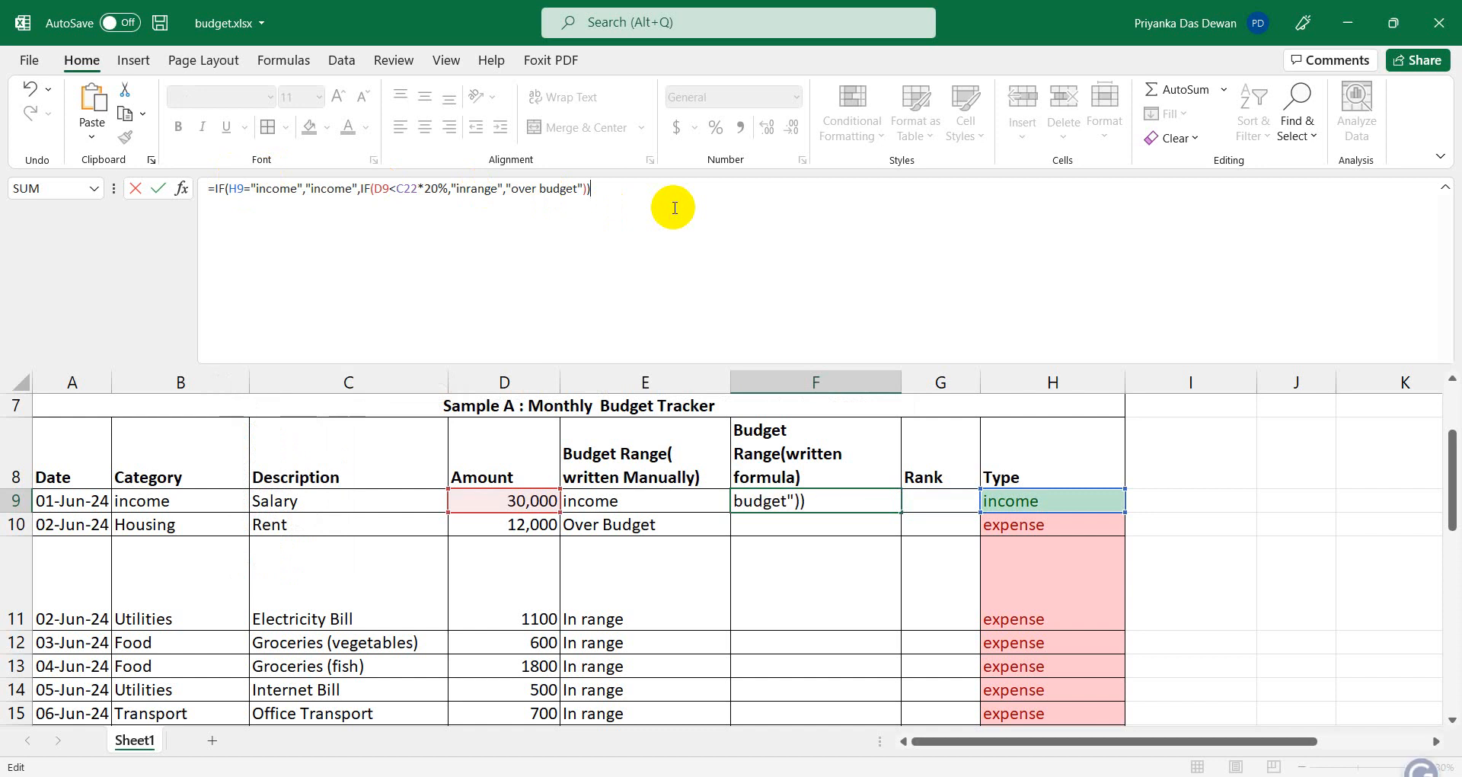
key(Return)
Fill the F9 formula down through the last expense row and clear the surplus copies in F18 and F19.
click(876, 503)
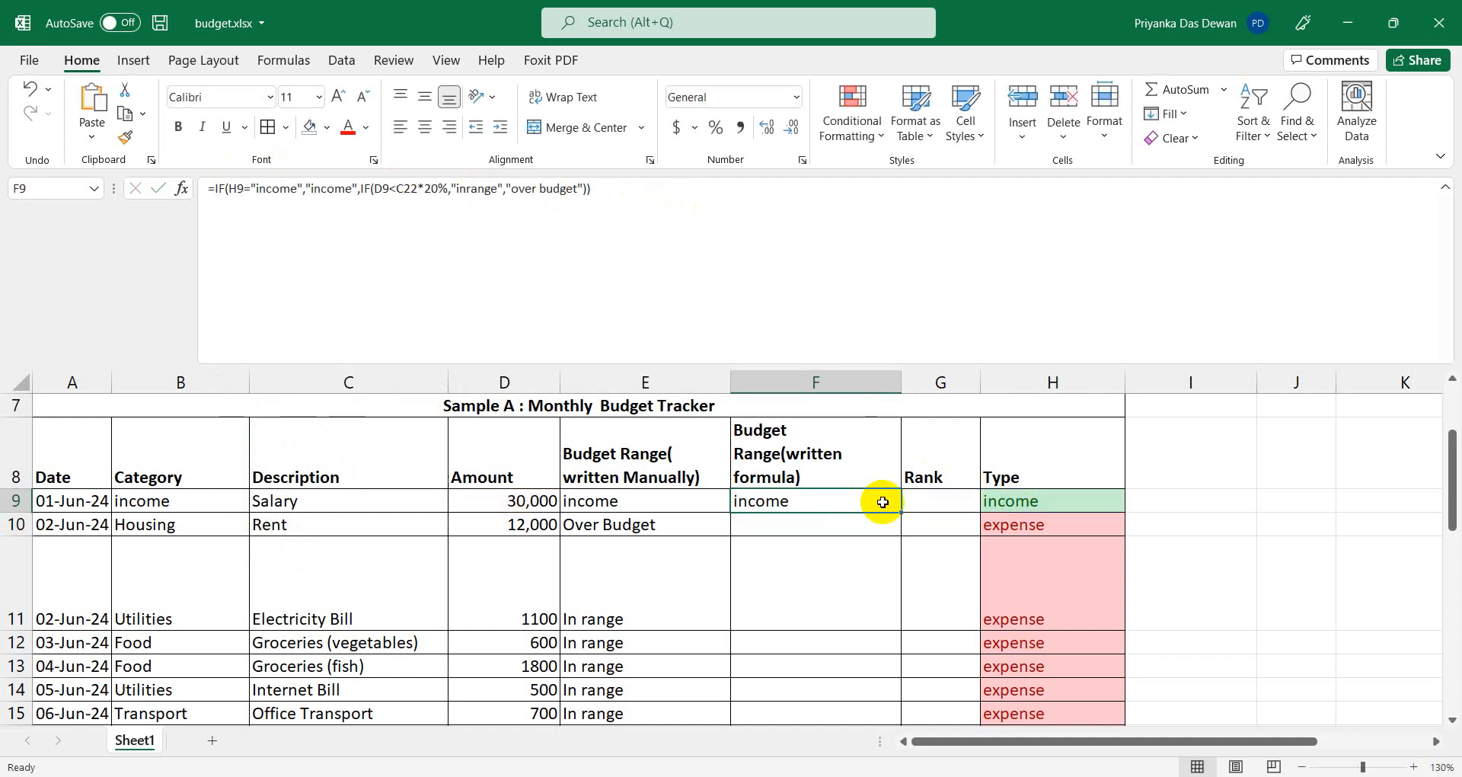
drag(902, 511, 910, 680)
drag(912, 741, 907, 728)
click(835, 674)
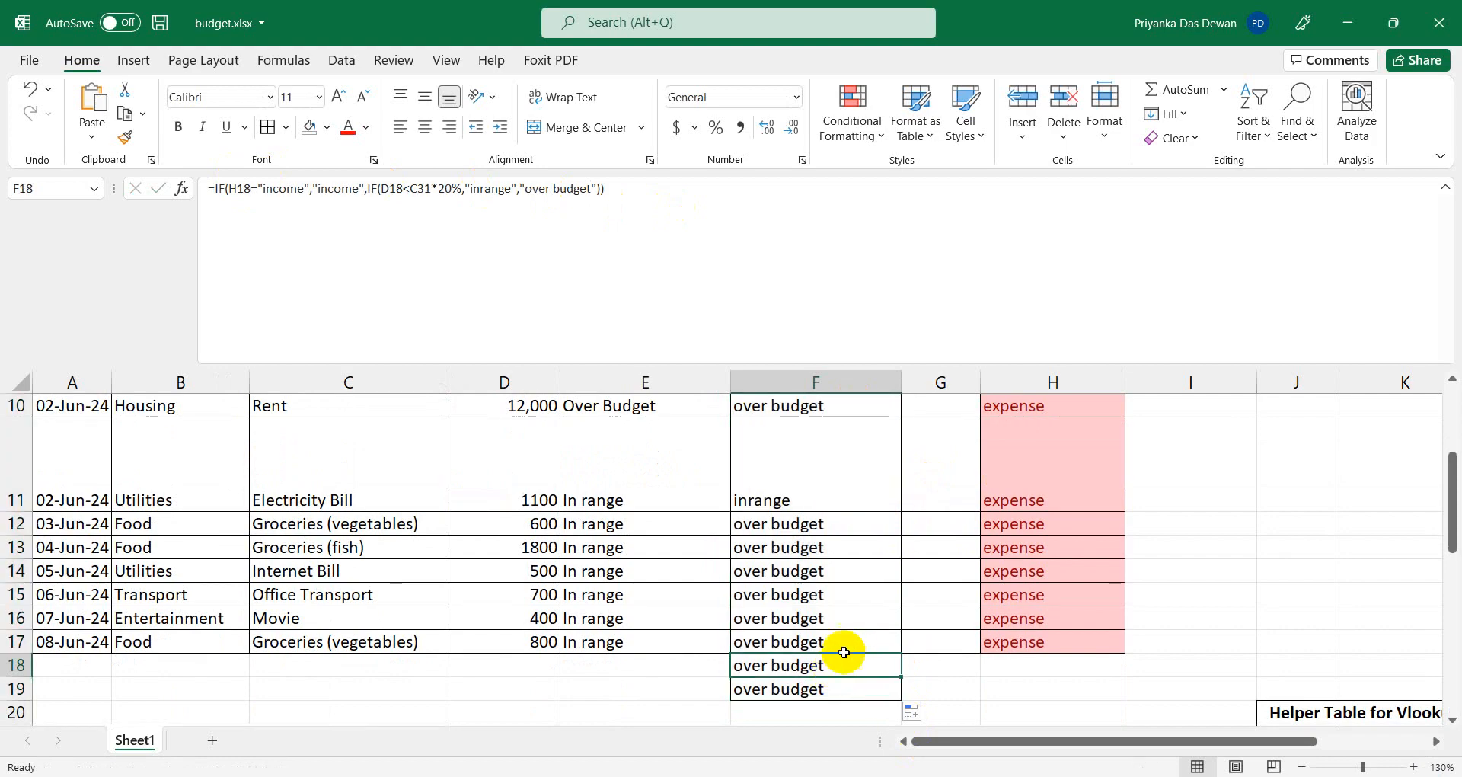
key(Delete)
click(825, 689)
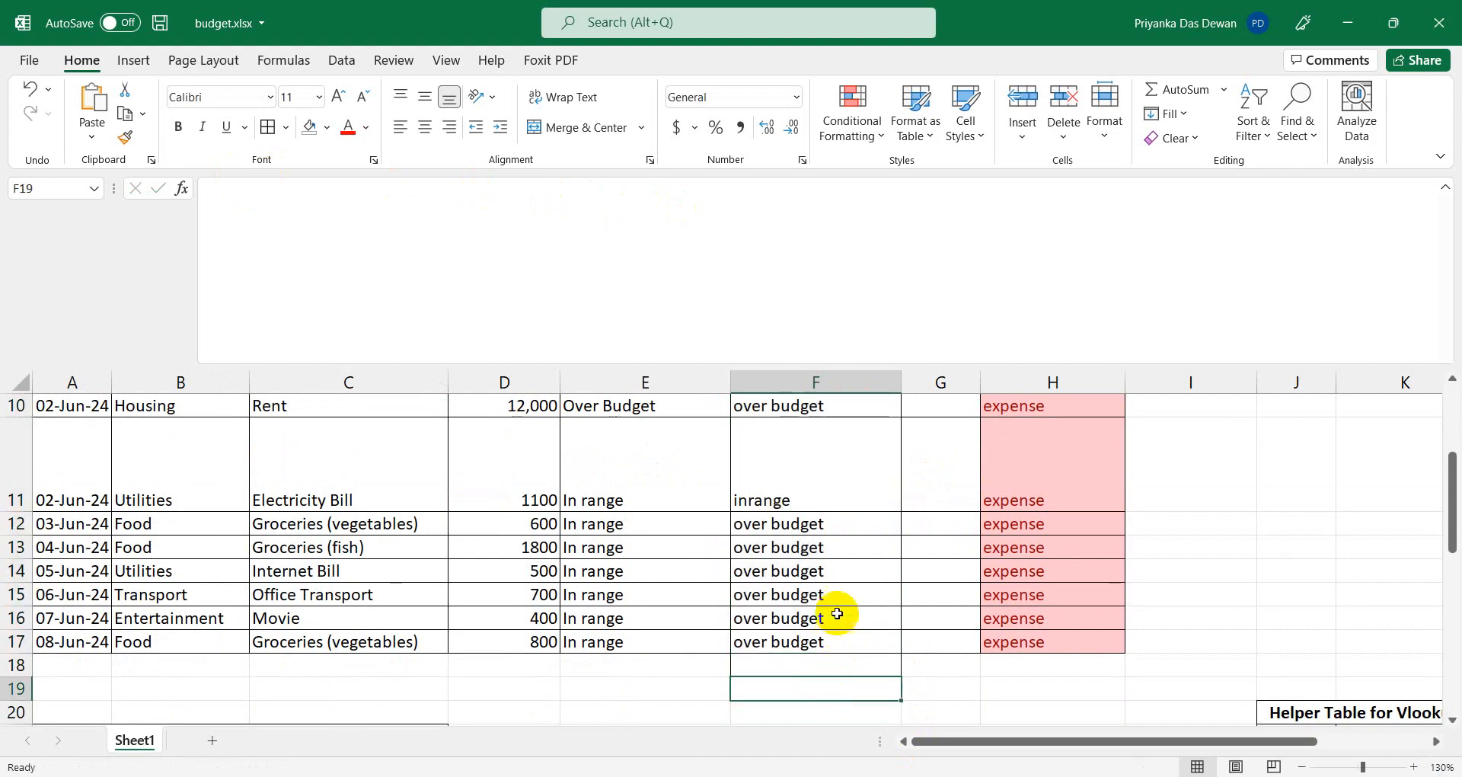
Compare the formula results in column F with the manually written budget ranges in column E, row by row.
click(809, 573)
scroll(807, 571, up, 2)
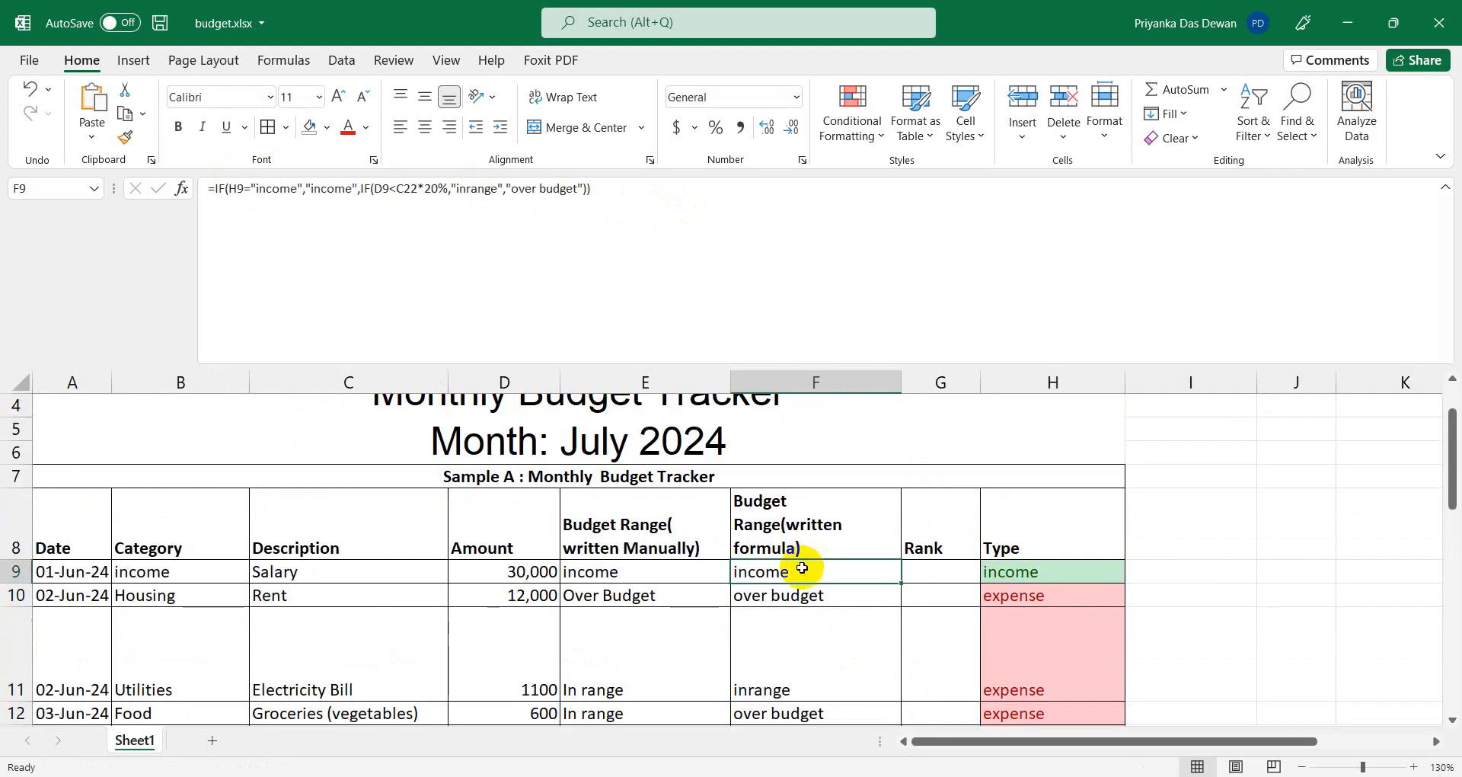
click(606, 570)
click(809, 573)
scroll(803, 571, down, 1)
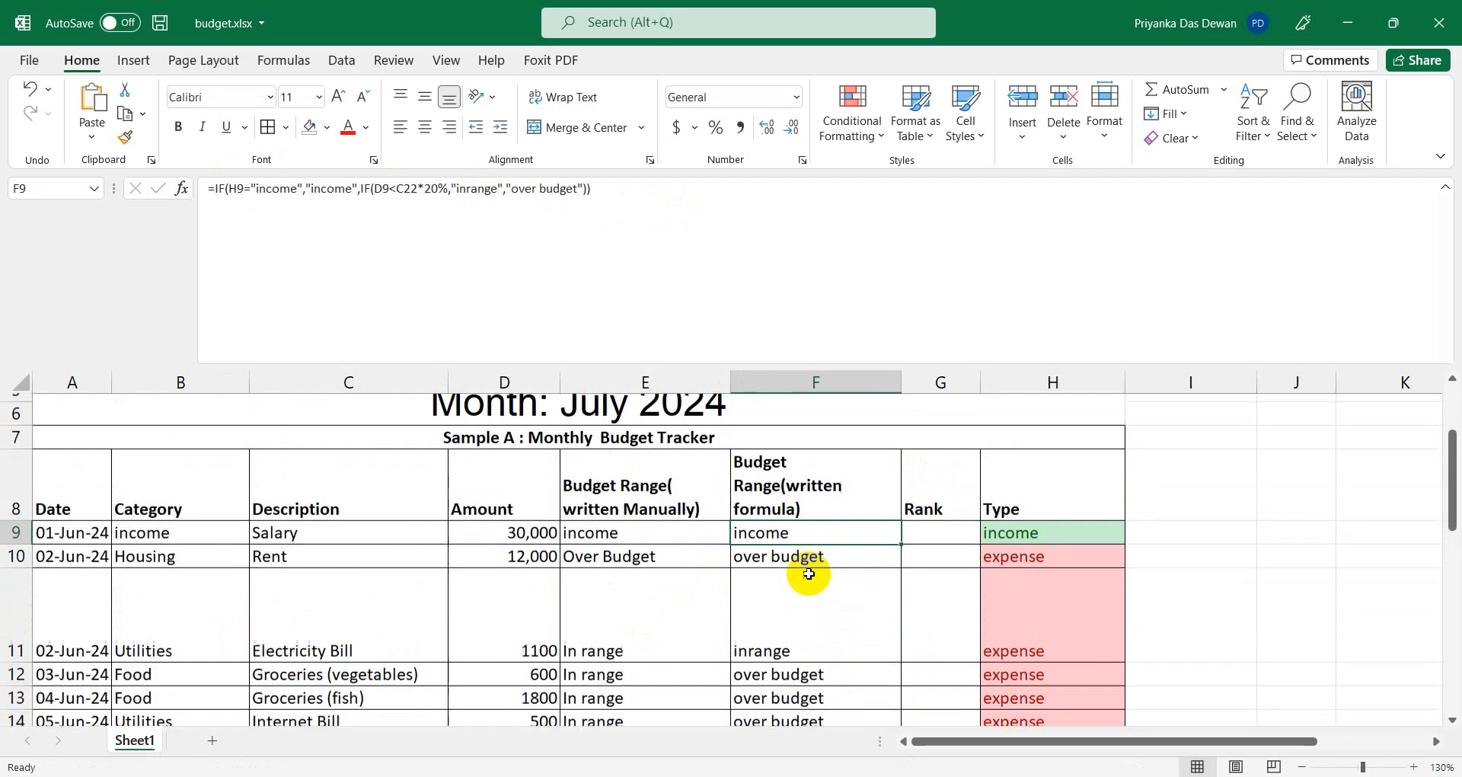
click(655, 525)
click(802, 524)
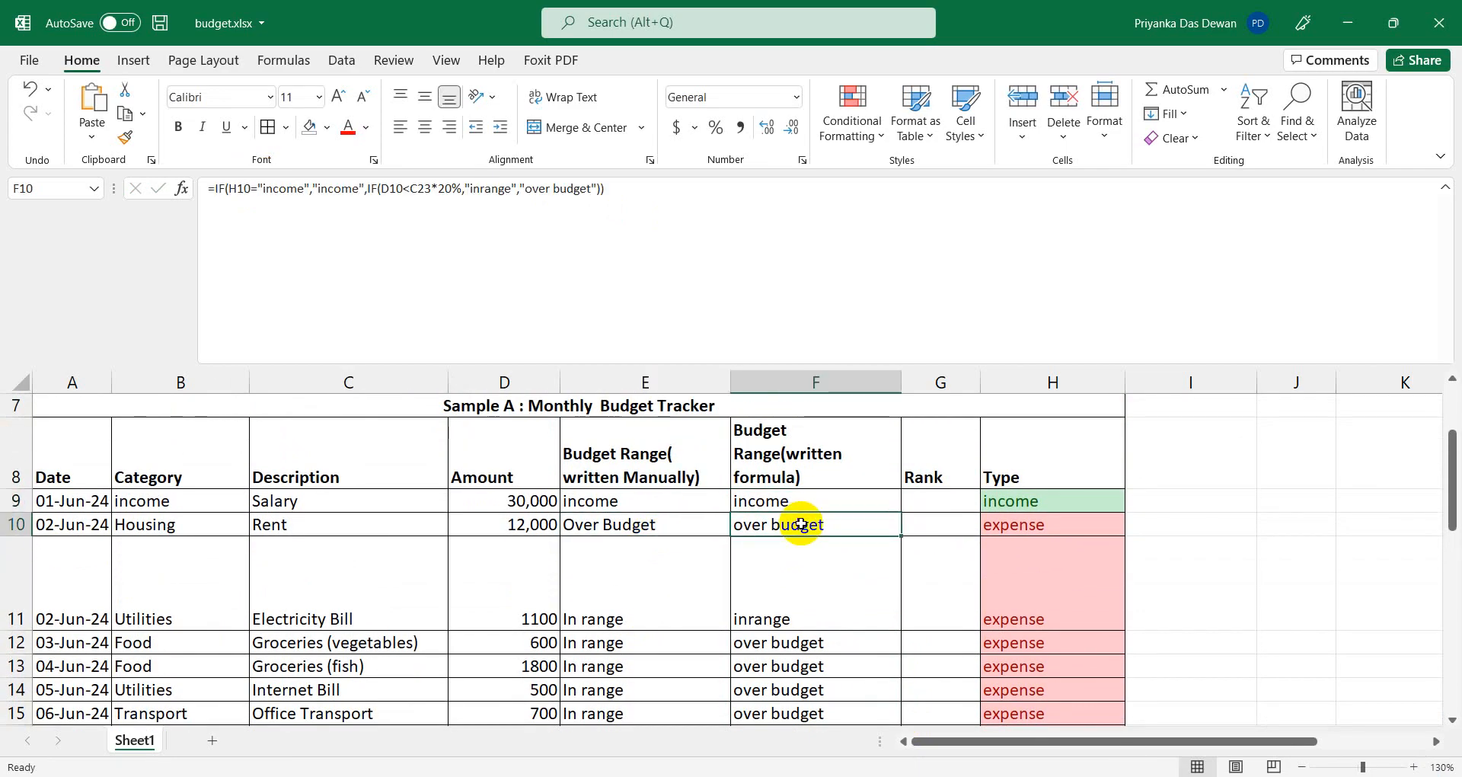
click(650, 597)
click(800, 590)
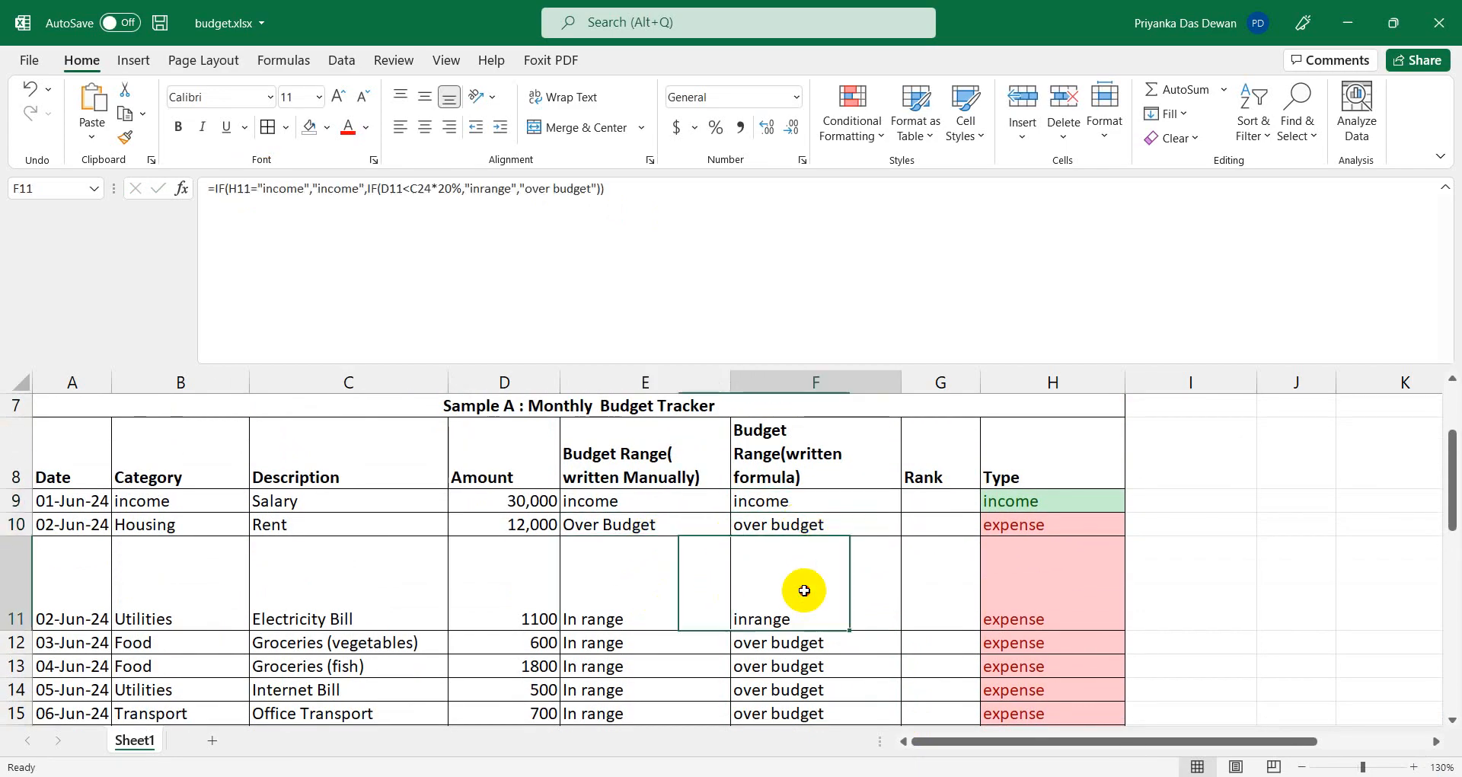
scroll(798, 590, down, 3)
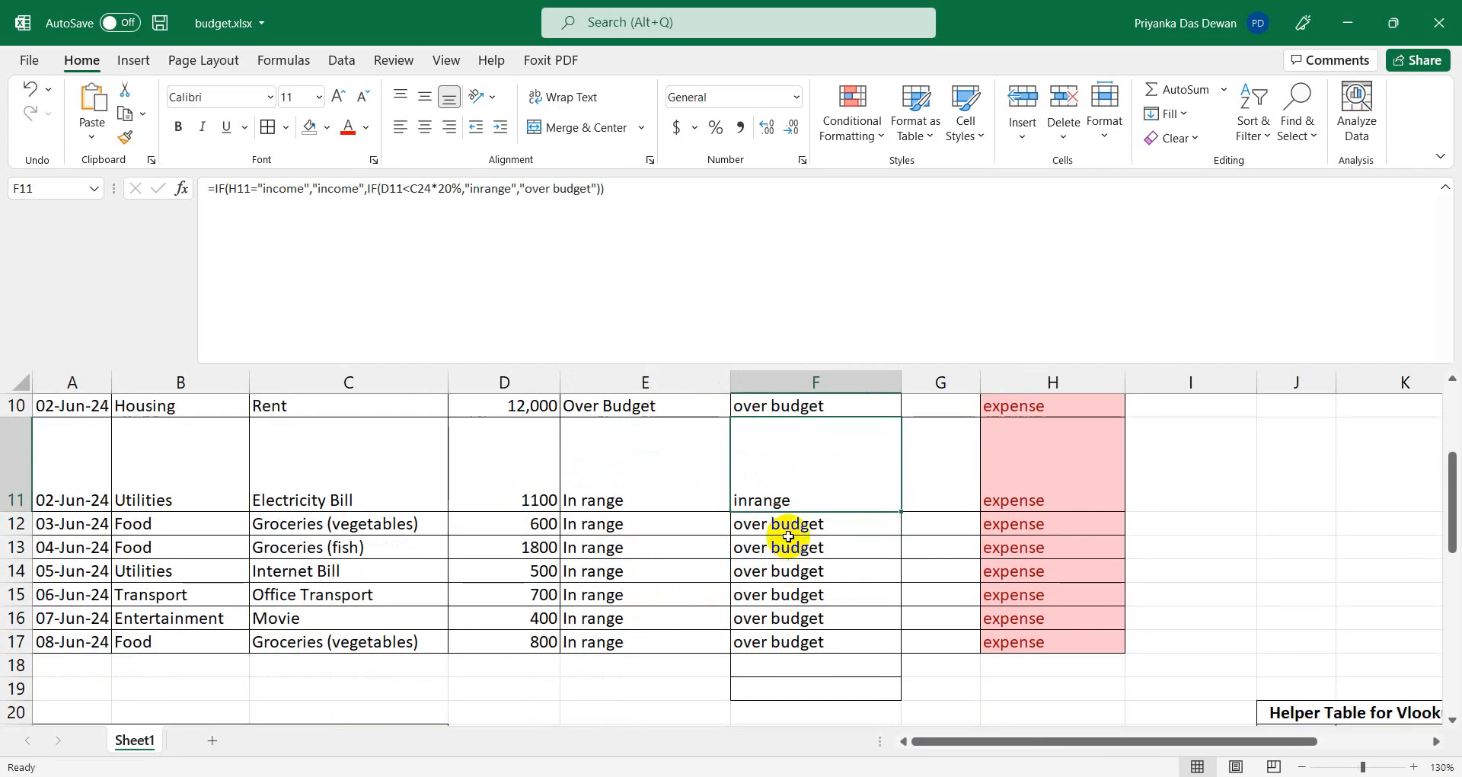
click(581, 523)
click(597, 619)
click(750, 524)
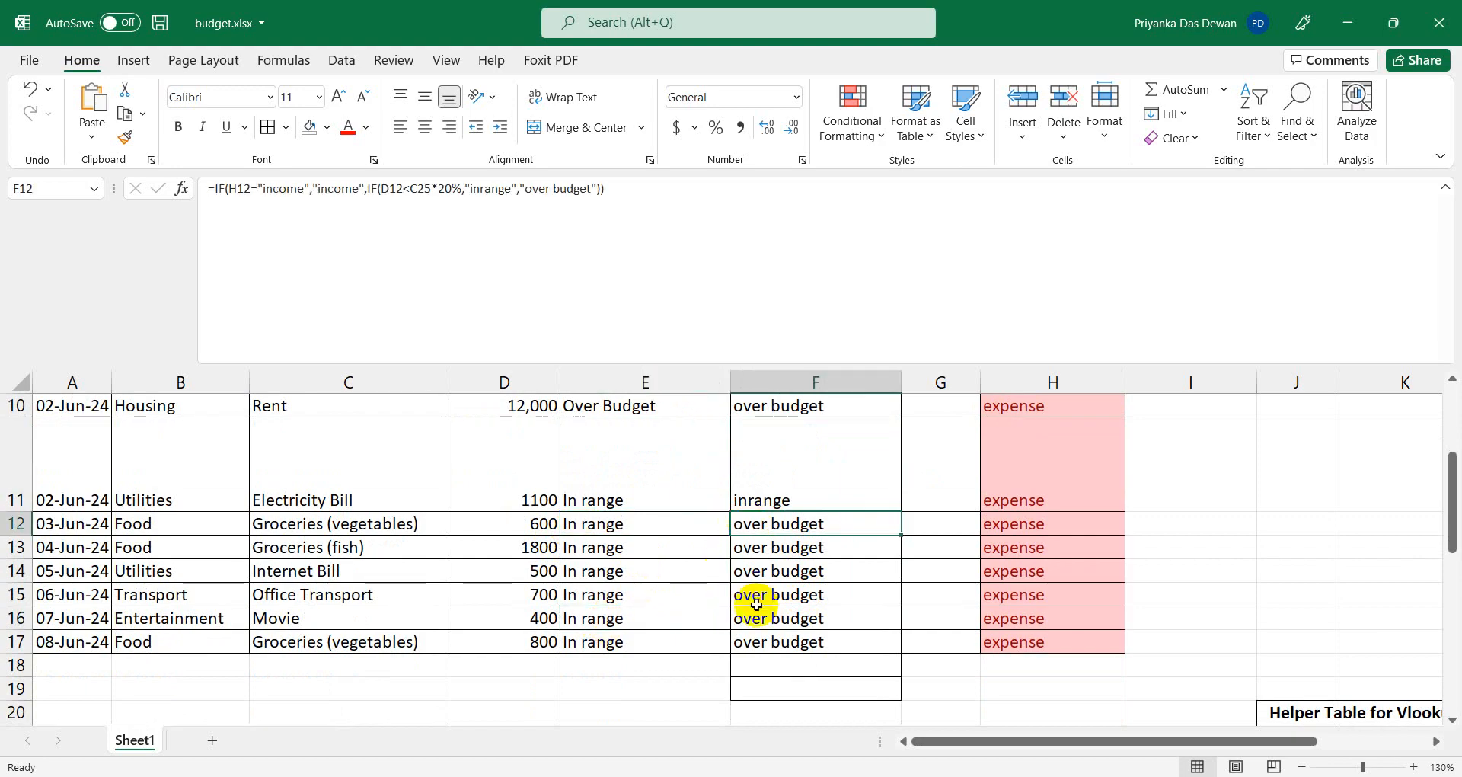
scroll(776, 611, up, 3)
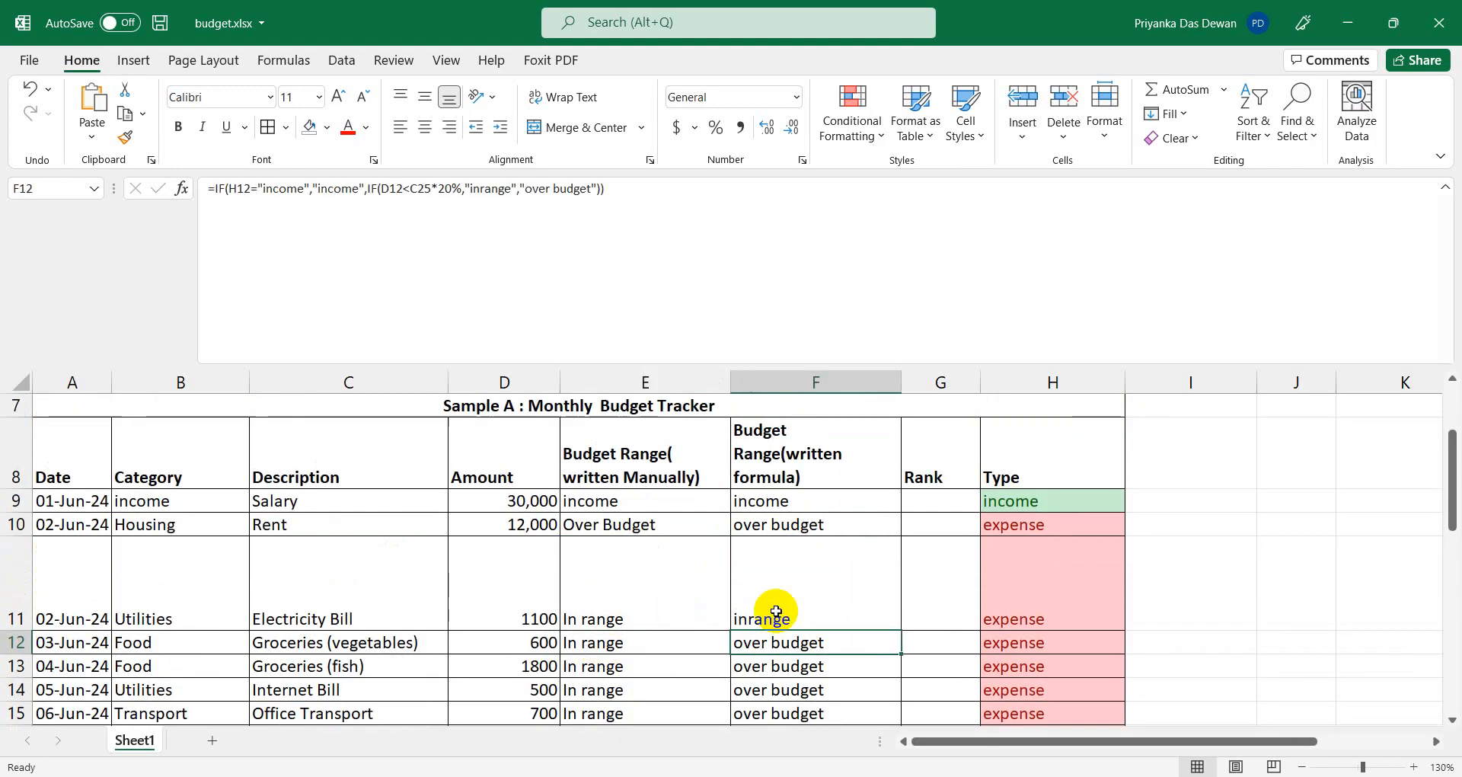
Examine the income reference in the formulas of F9, F11 and F13 against the cells C22, C24 and C26 they point to.
click(776, 505)
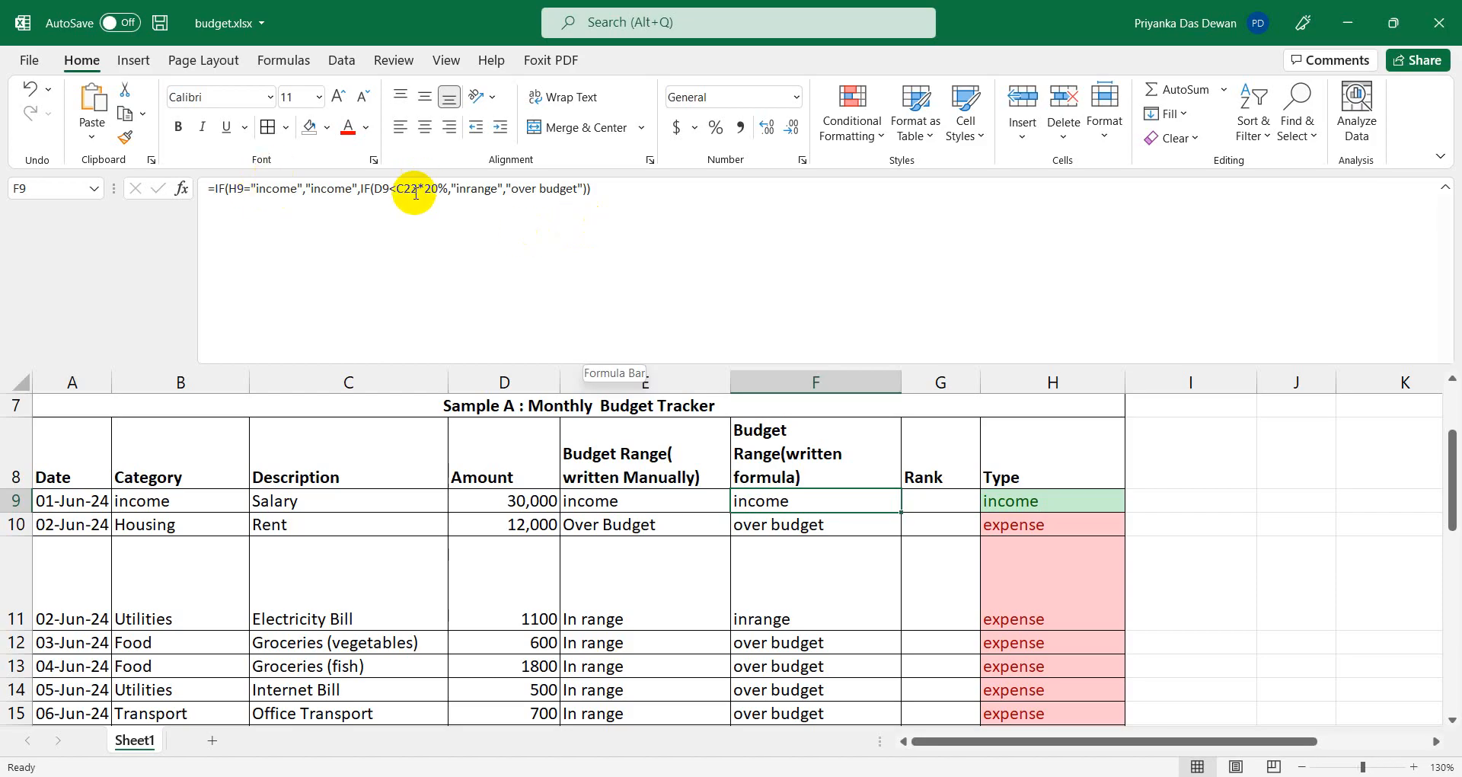
scroll(381, 604, down, 2)
click(339, 614)
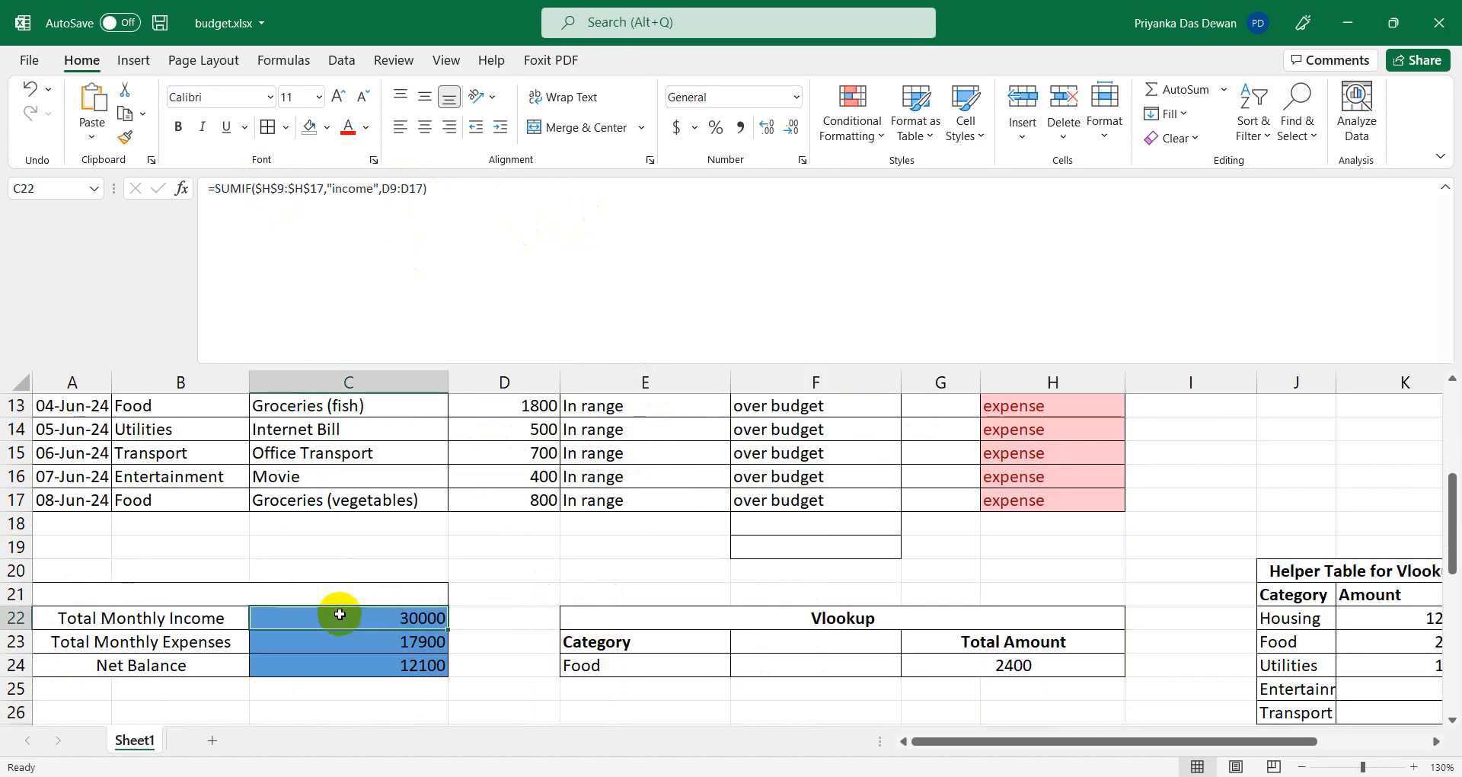
scroll(340, 614, up, 2)
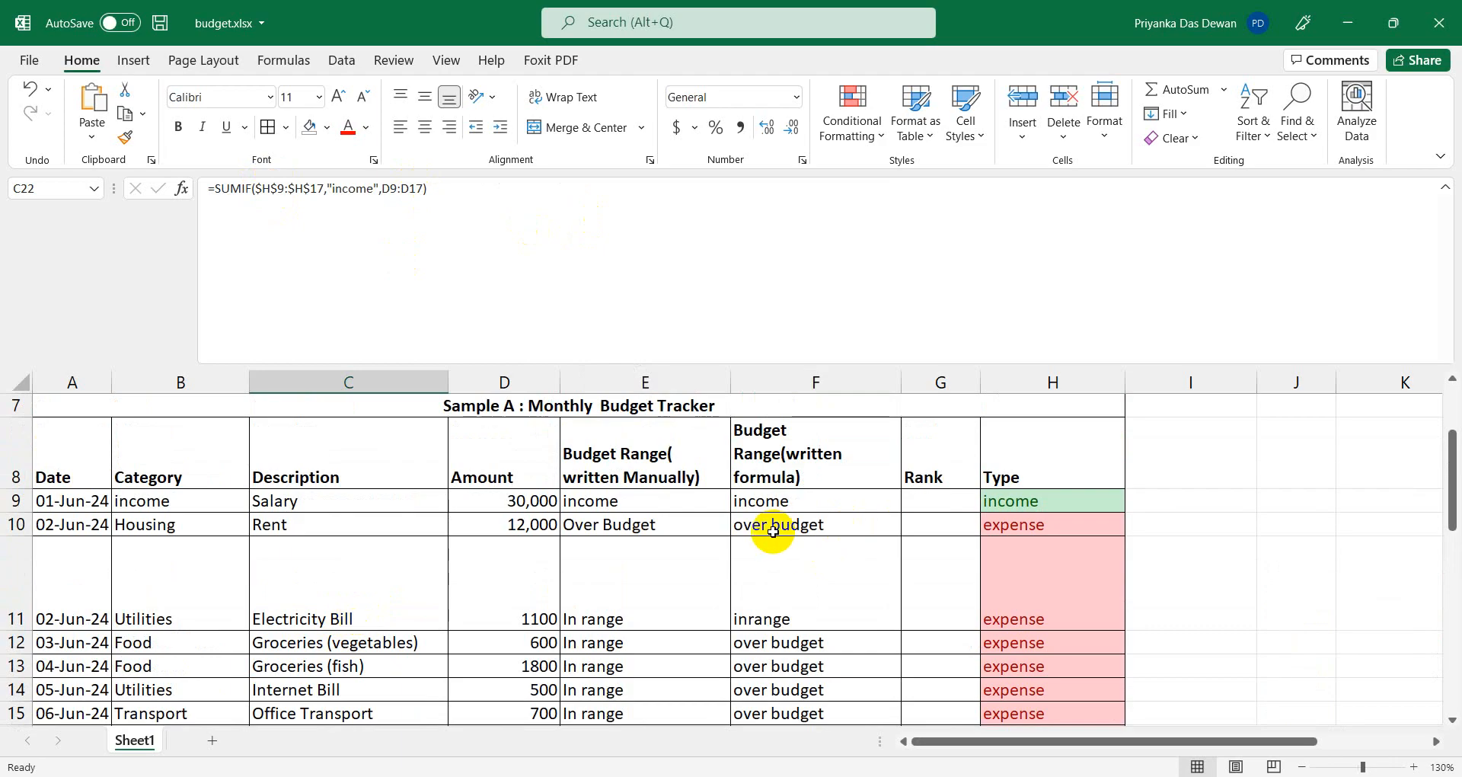
click(761, 500)
click(787, 525)
click(799, 614)
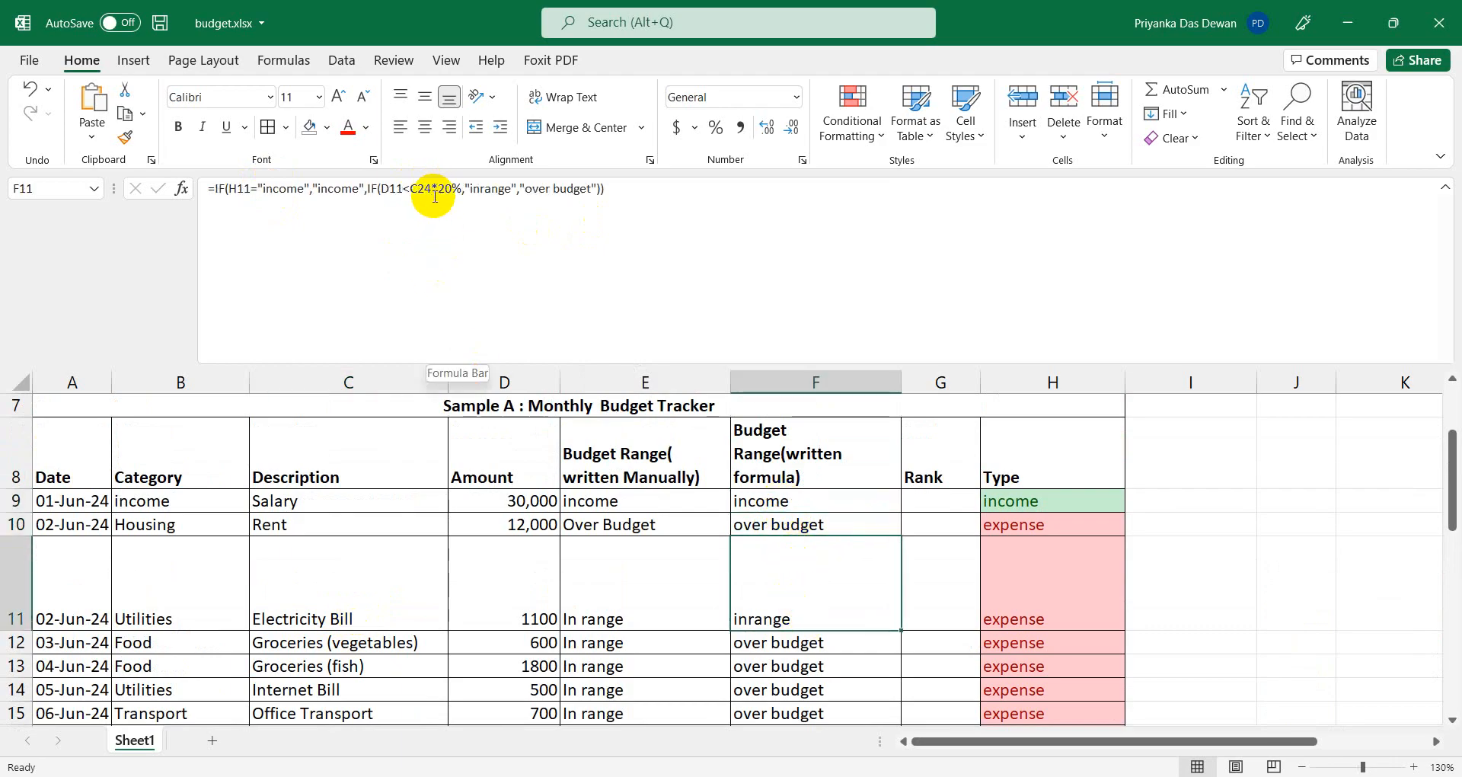
scroll(391, 682, down, 2)
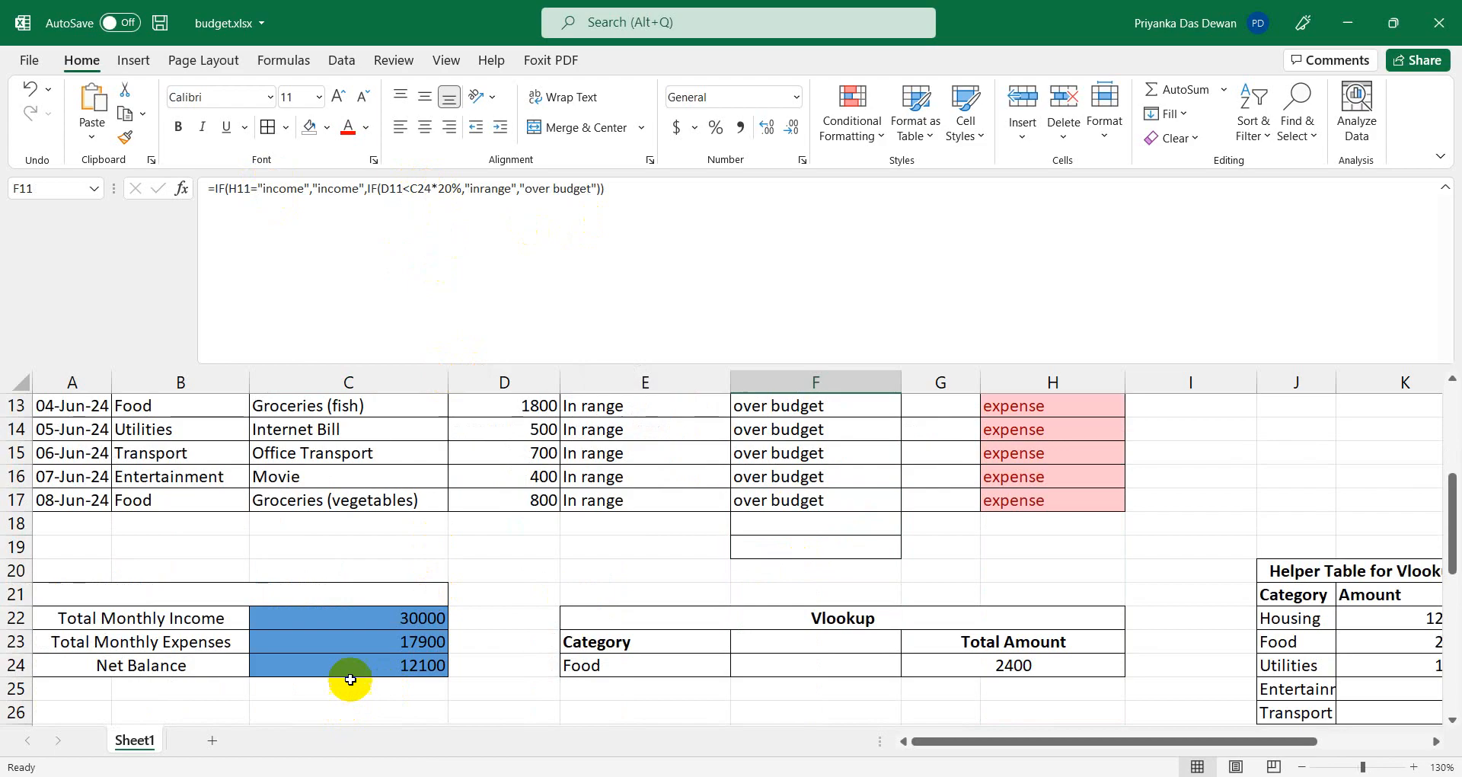
click(358, 666)
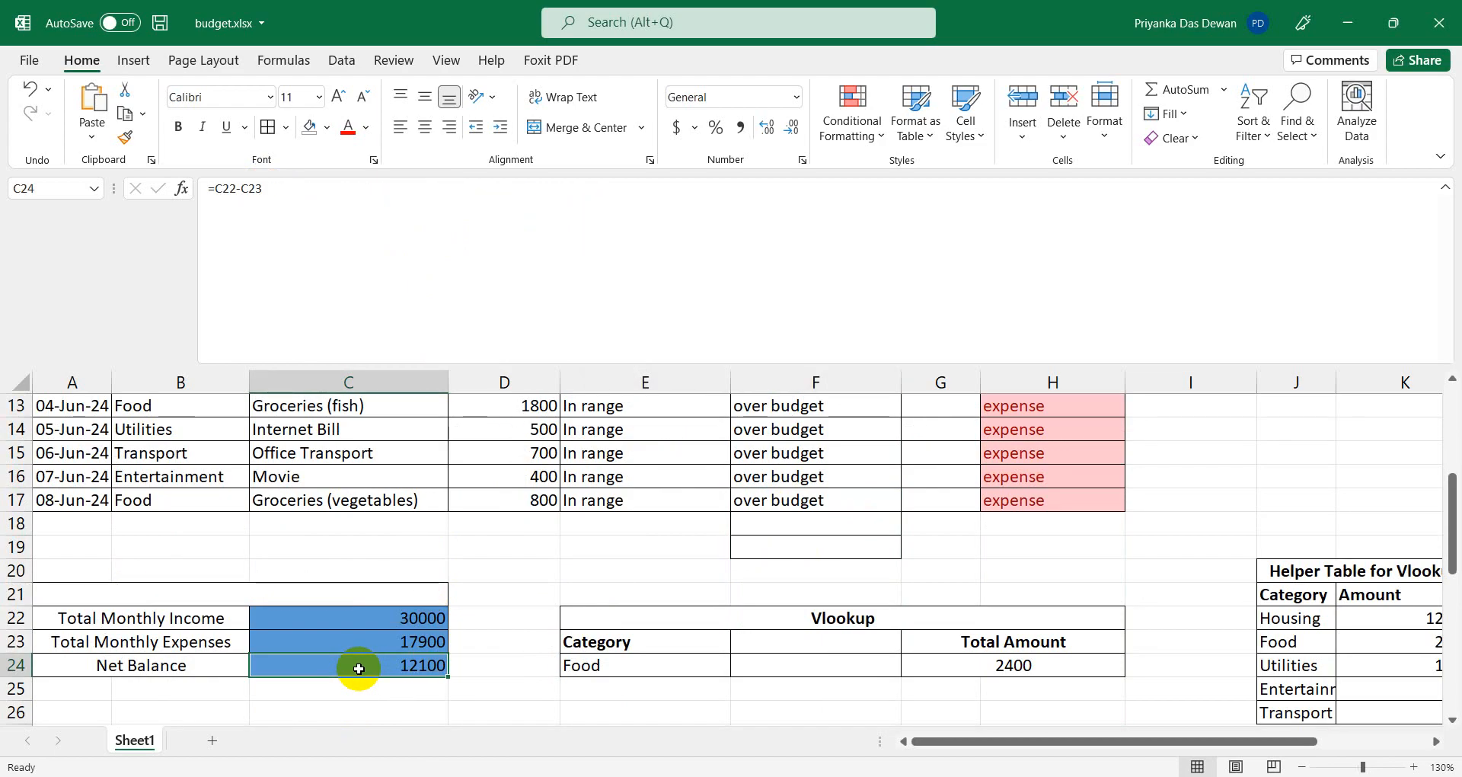
key(Return)
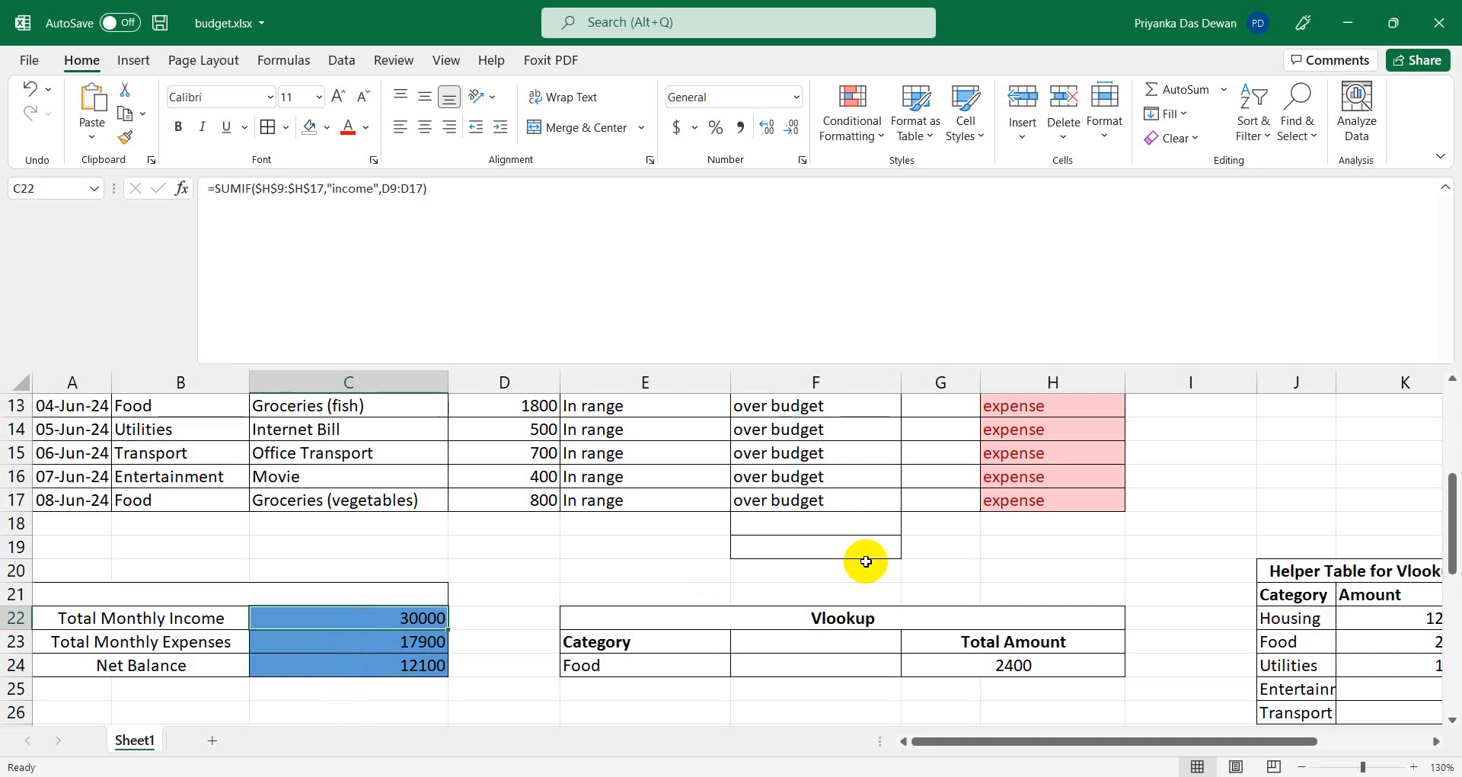
scroll(830, 567, up, 1)
click(783, 547)
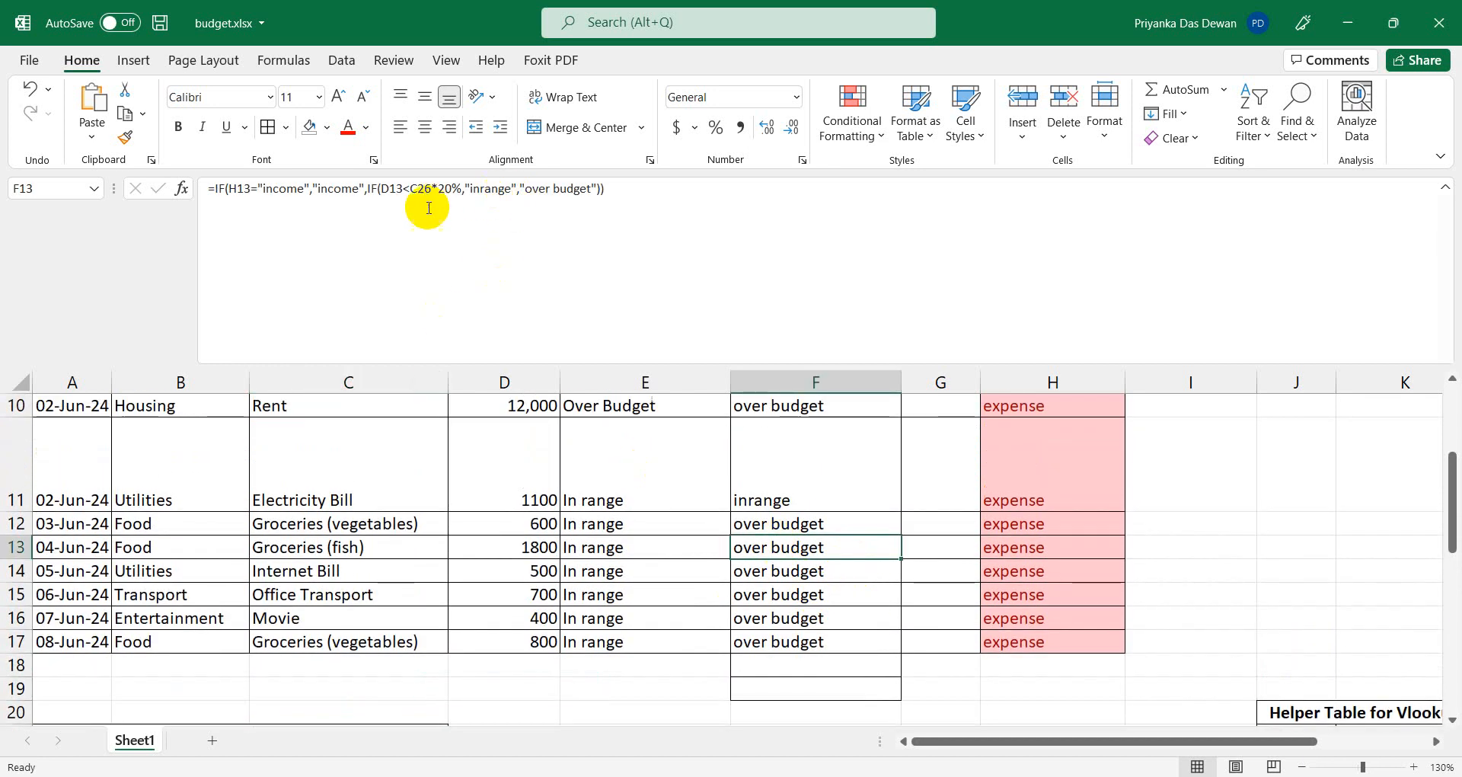
scroll(245, 652, down, 4)
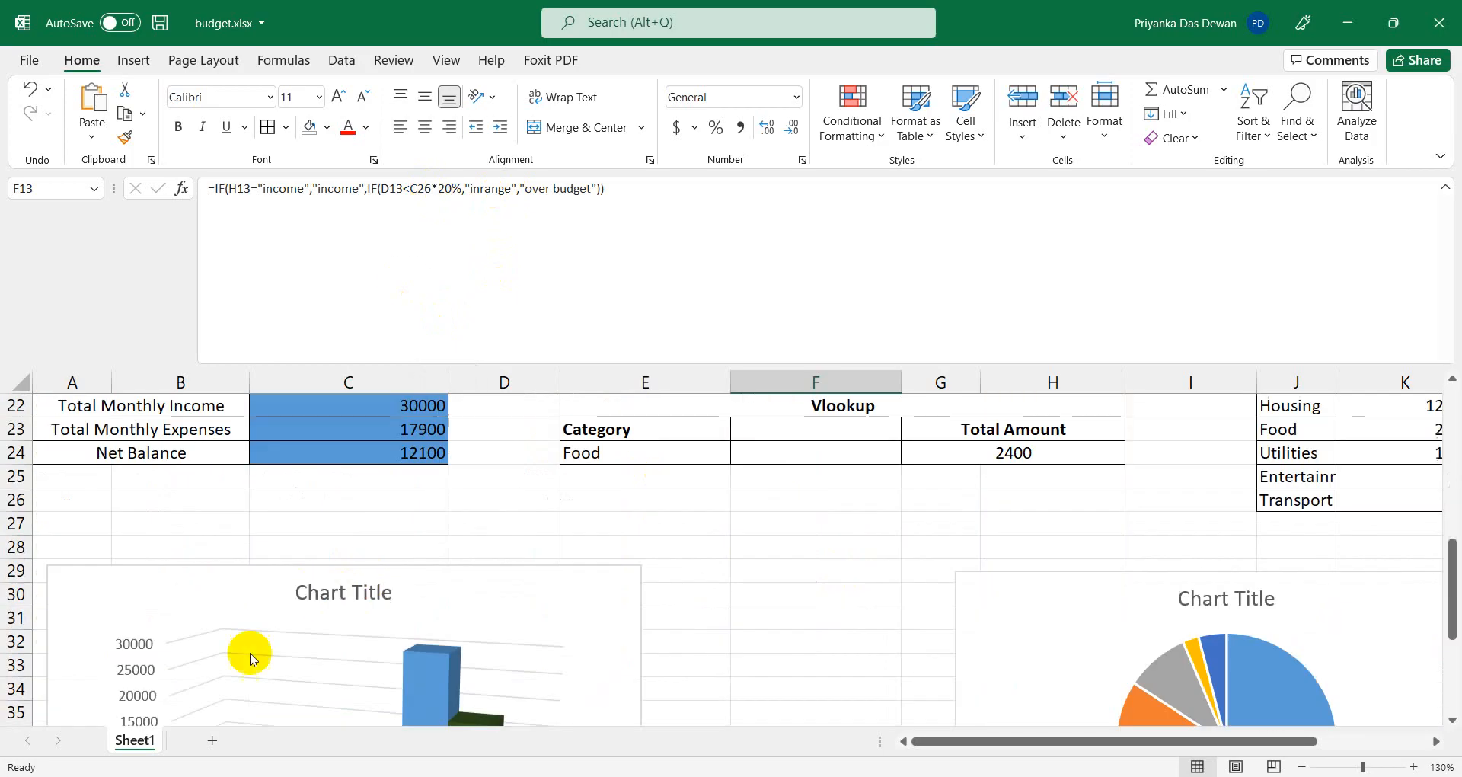
click(342, 496)
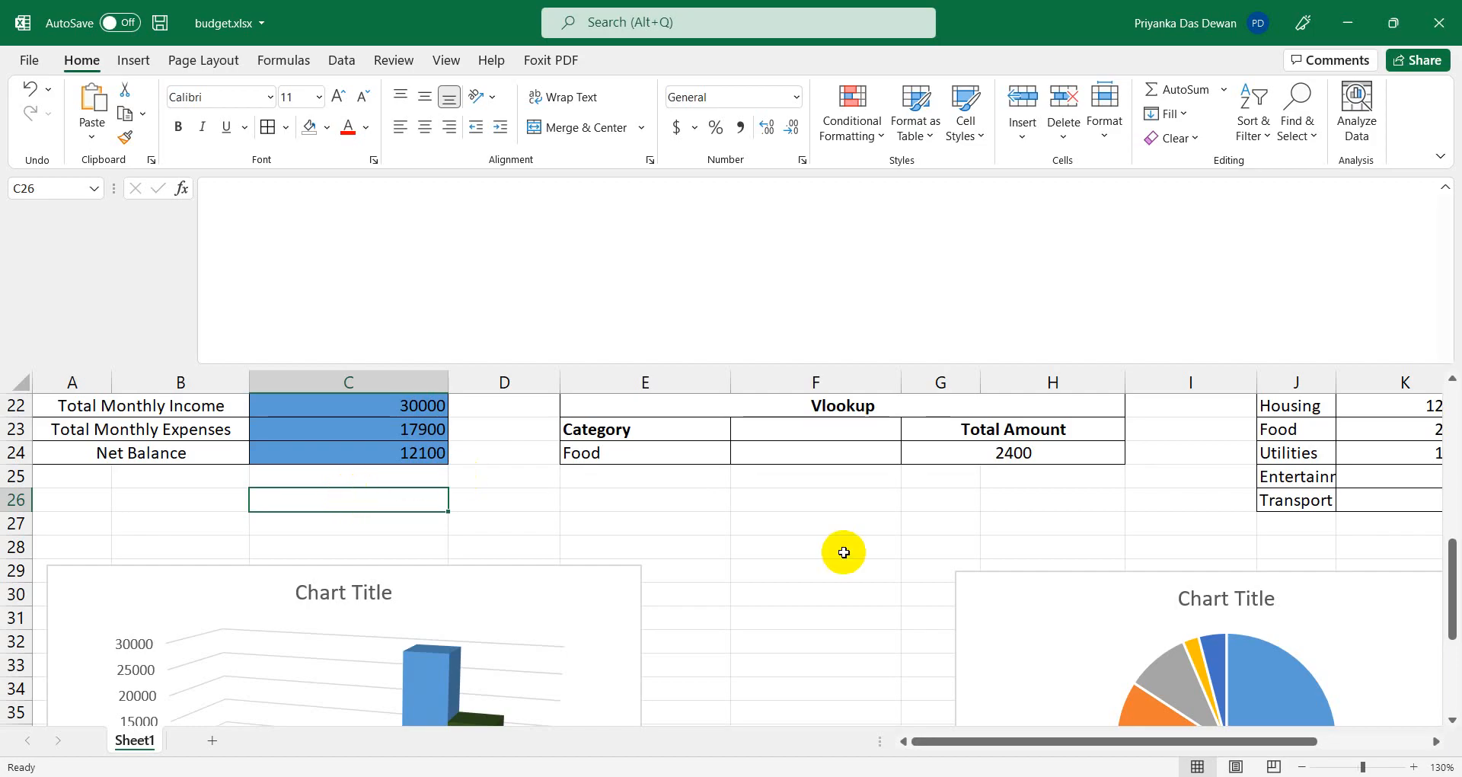
Make the C22 income reference in the F9 budget range formula absolute as $C$22.
scroll(843, 555, up, 5)
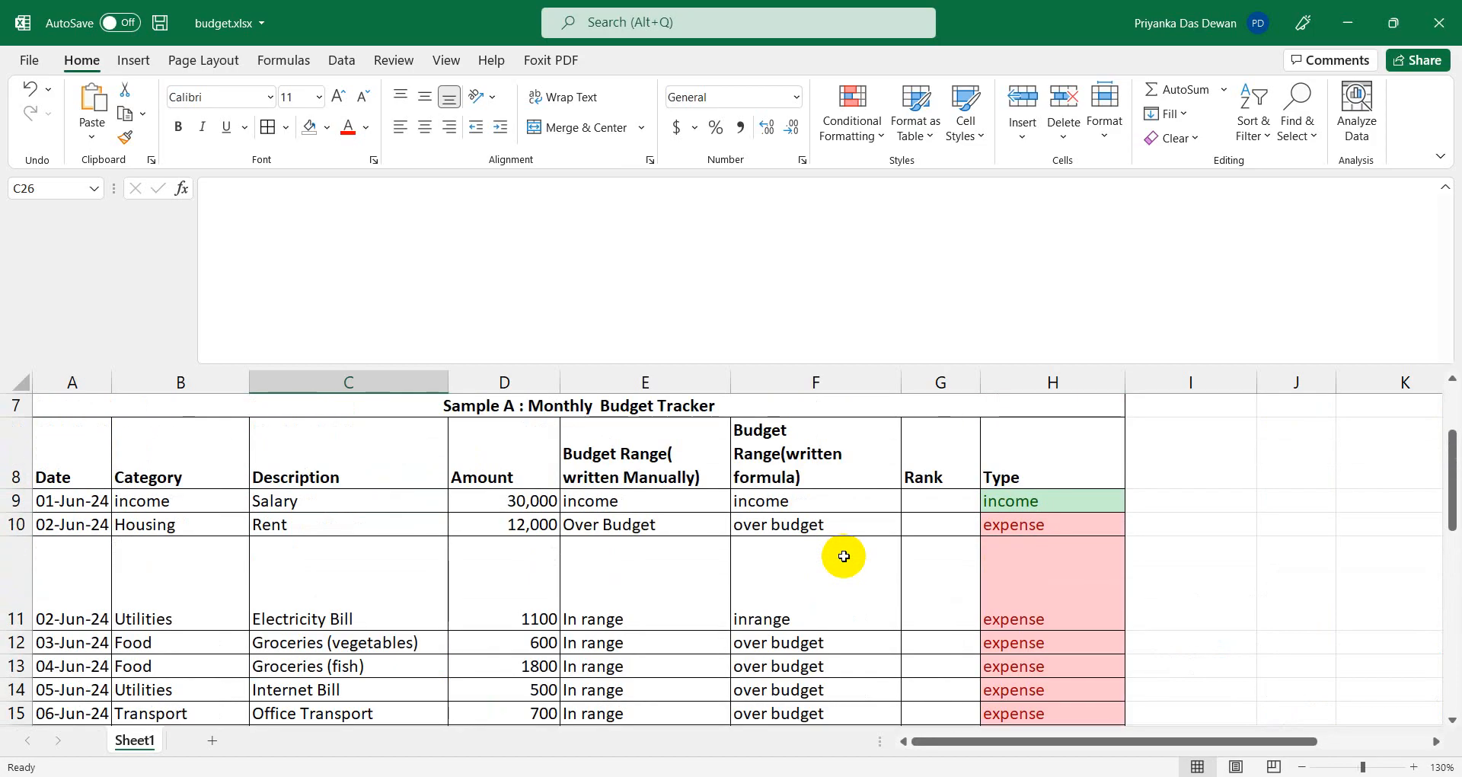
click(816, 506)
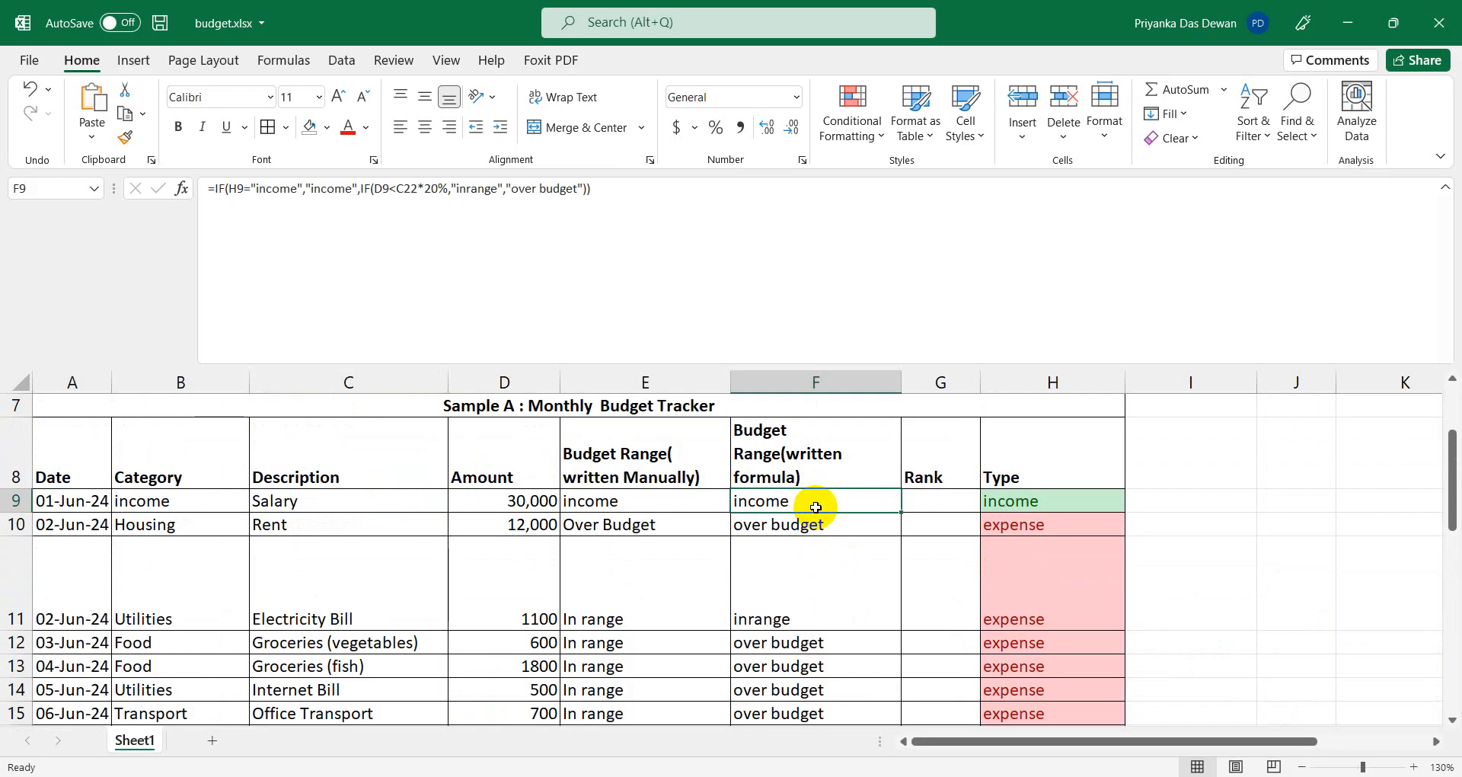
click(396, 188)
drag(396, 189, 417, 188)
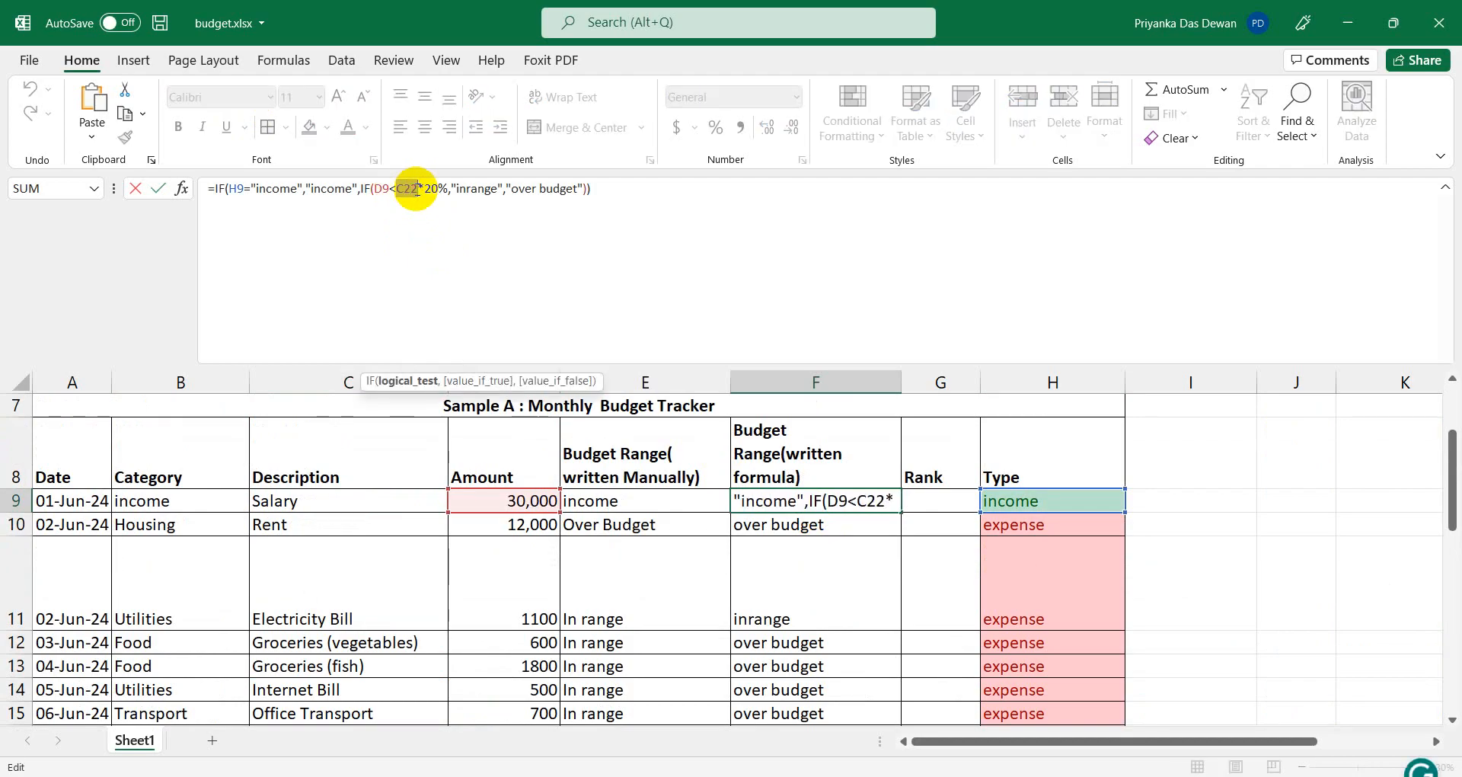
key(F4)
click(657, 180)
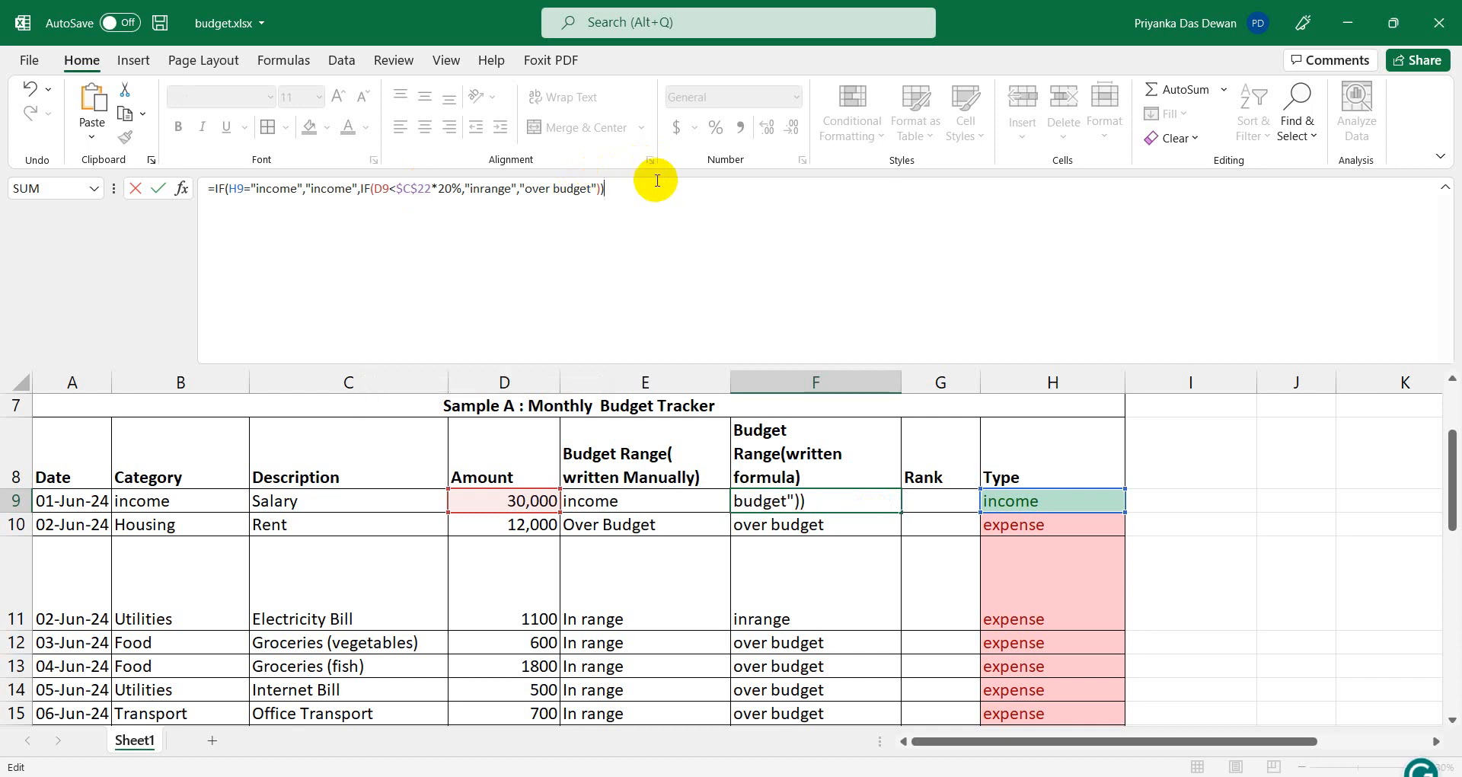
key(Return)
Fill the corrected F9 formula down column F through the last expense row, F17.
click(883, 509)
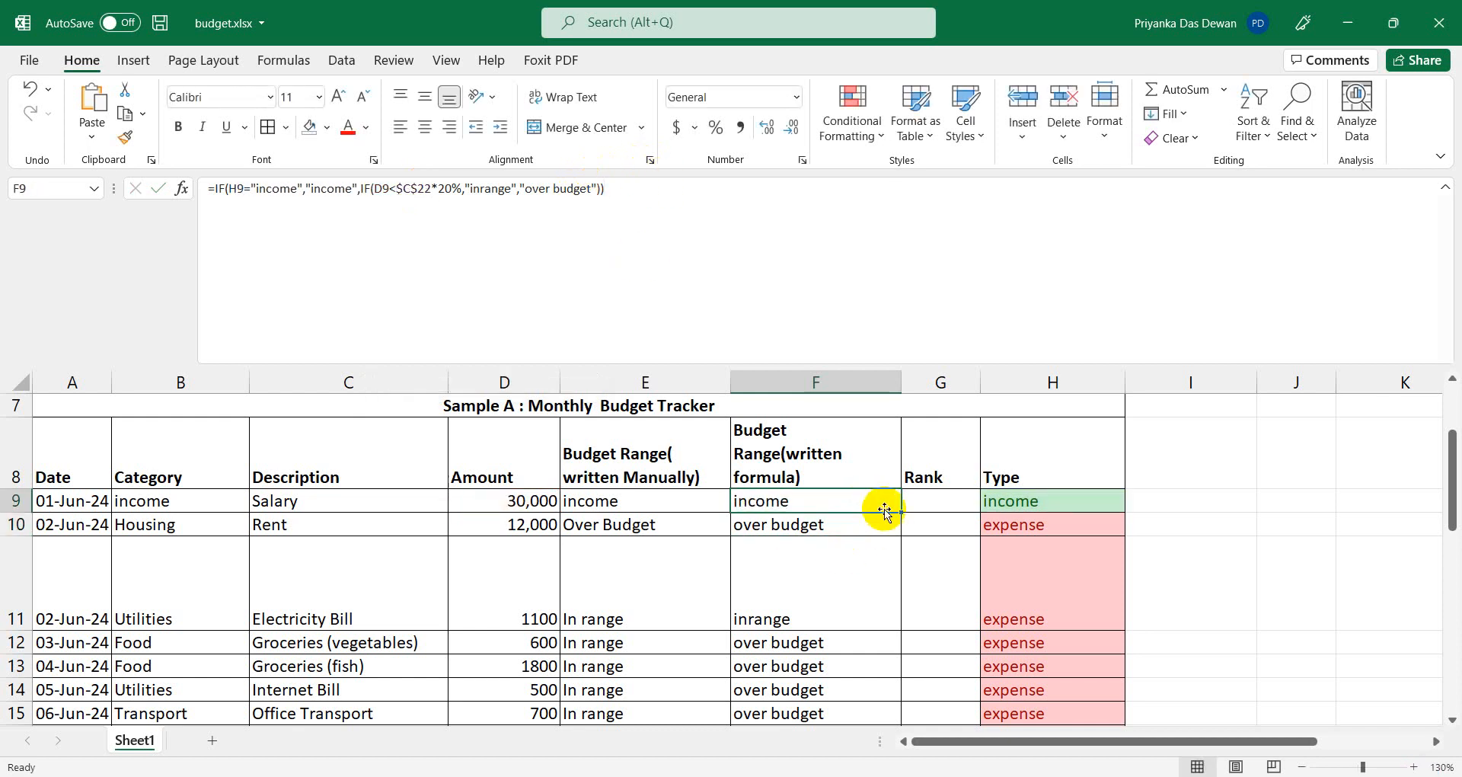
drag(895, 510, 888, 686)
click(850, 610)
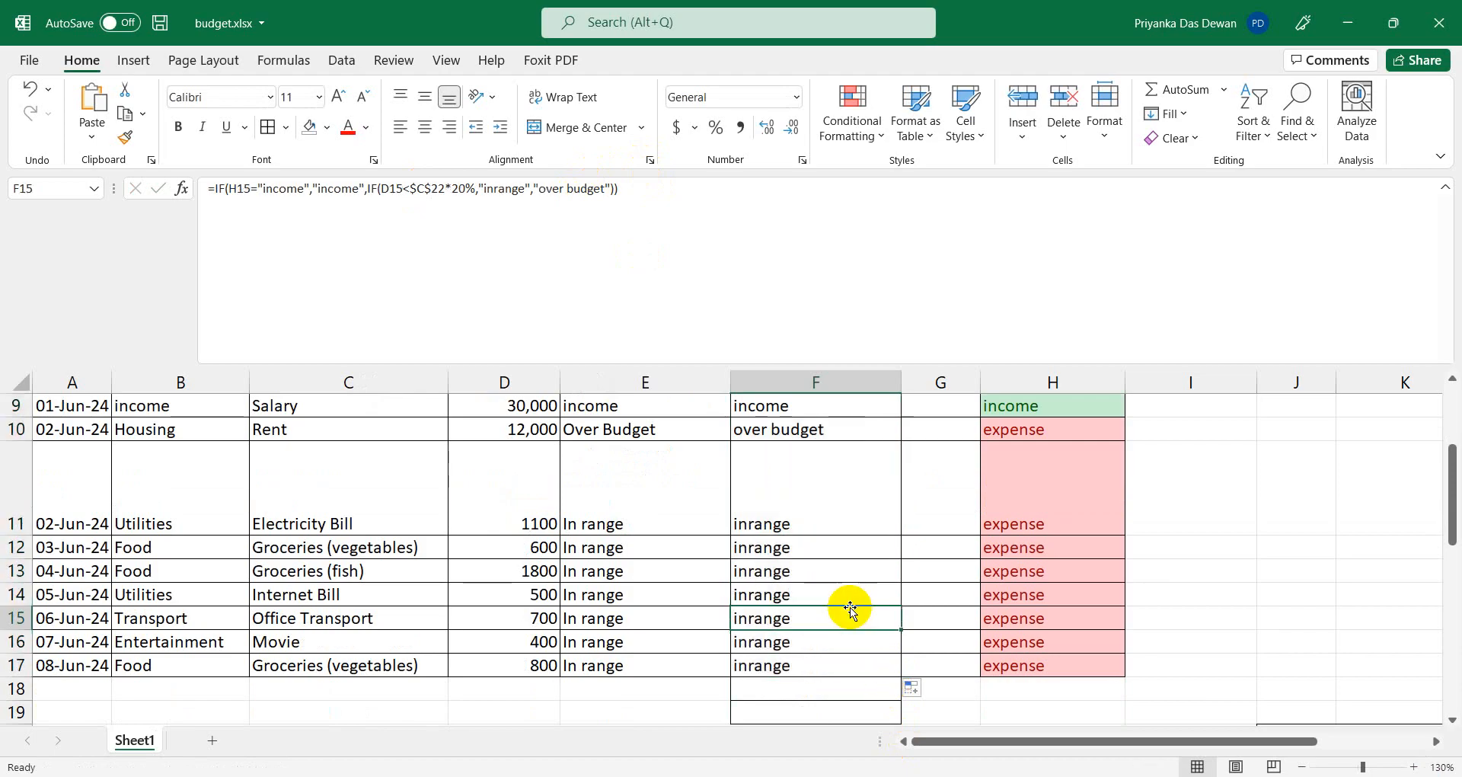
Compare the refilled results in column F with the manually written budget ranges for the income, Housing and Utilities rows.
scroll(850, 609, up, 1)
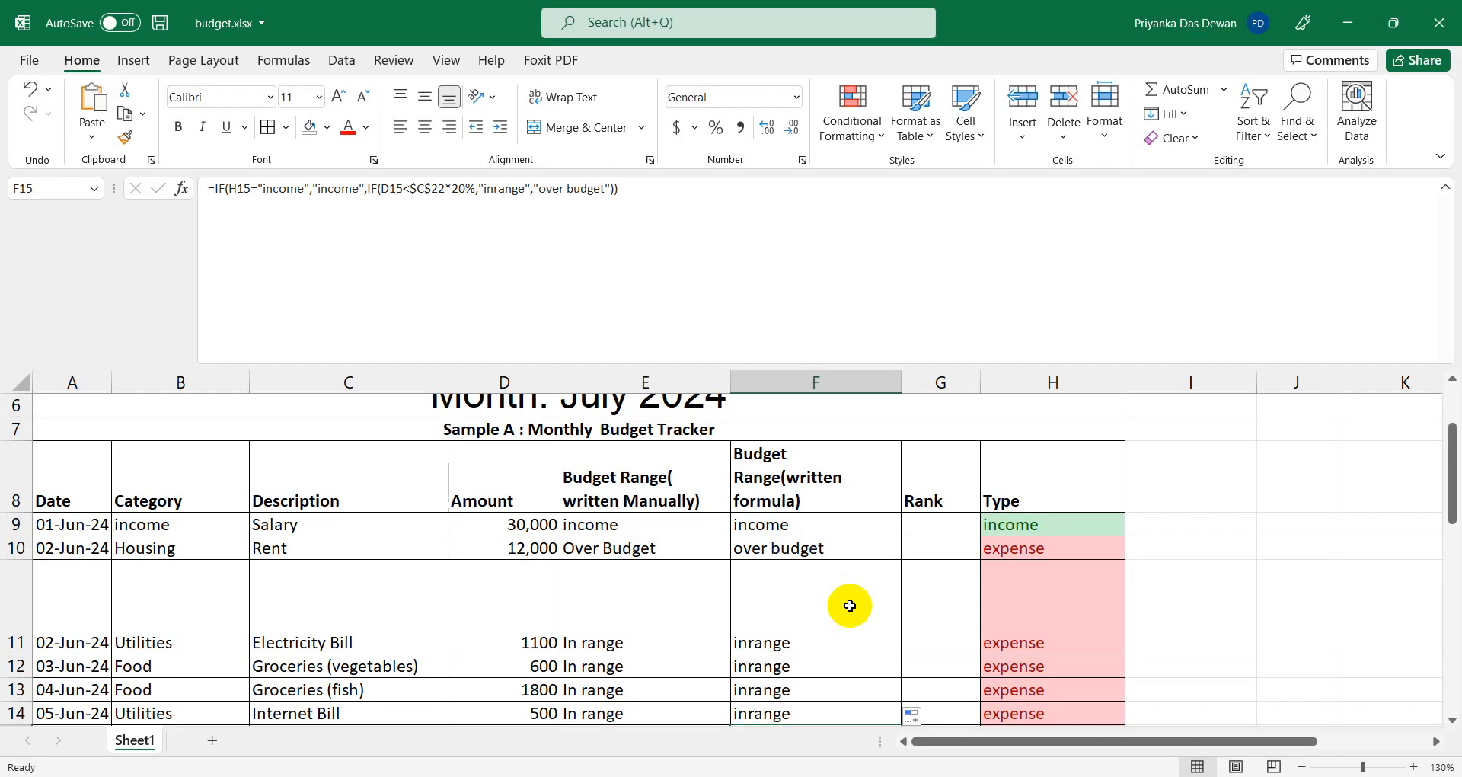
click(757, 571)
scroll(757, 564, down, 1)
scroll(757, 570, up, 1)
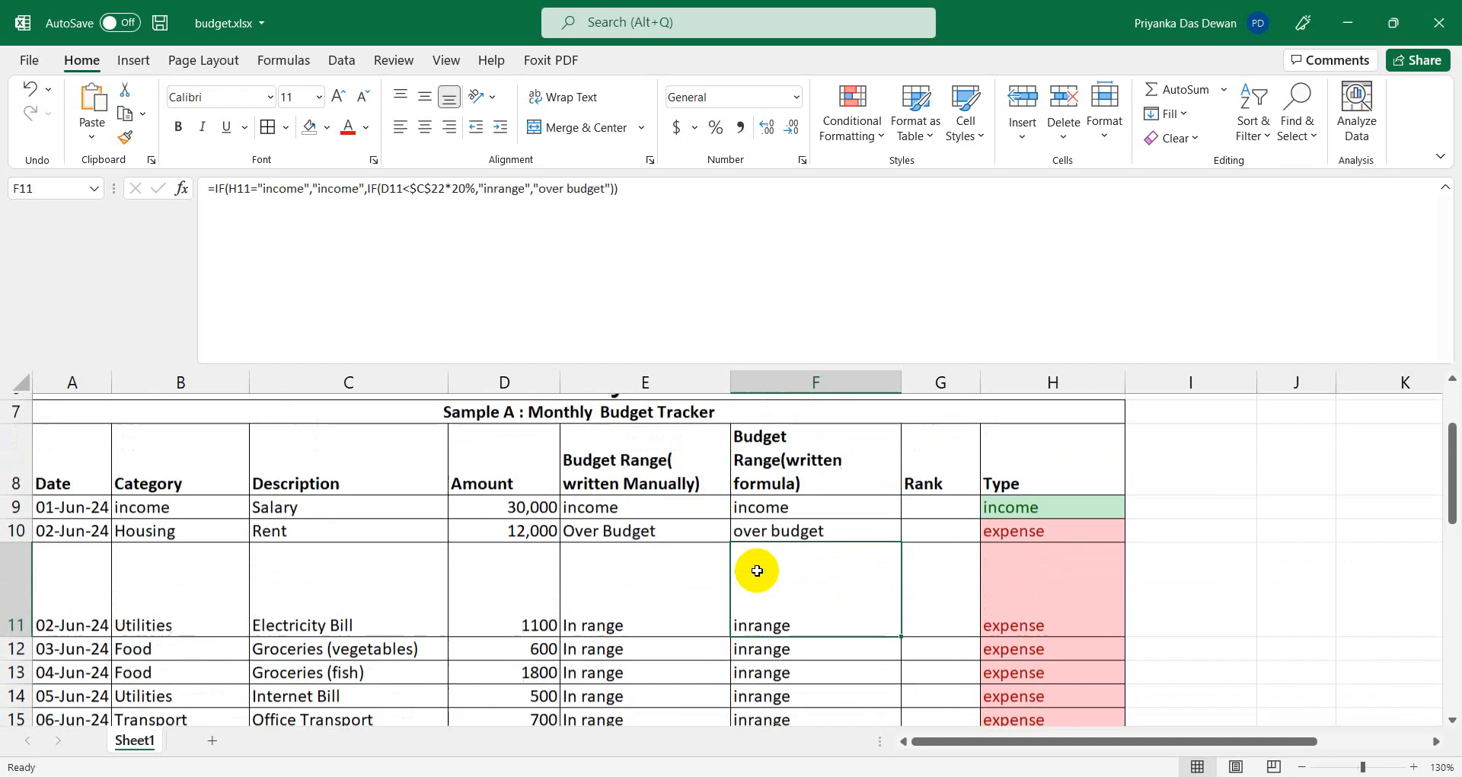
scroll(757, 563, up, 1)
click(761, 524)
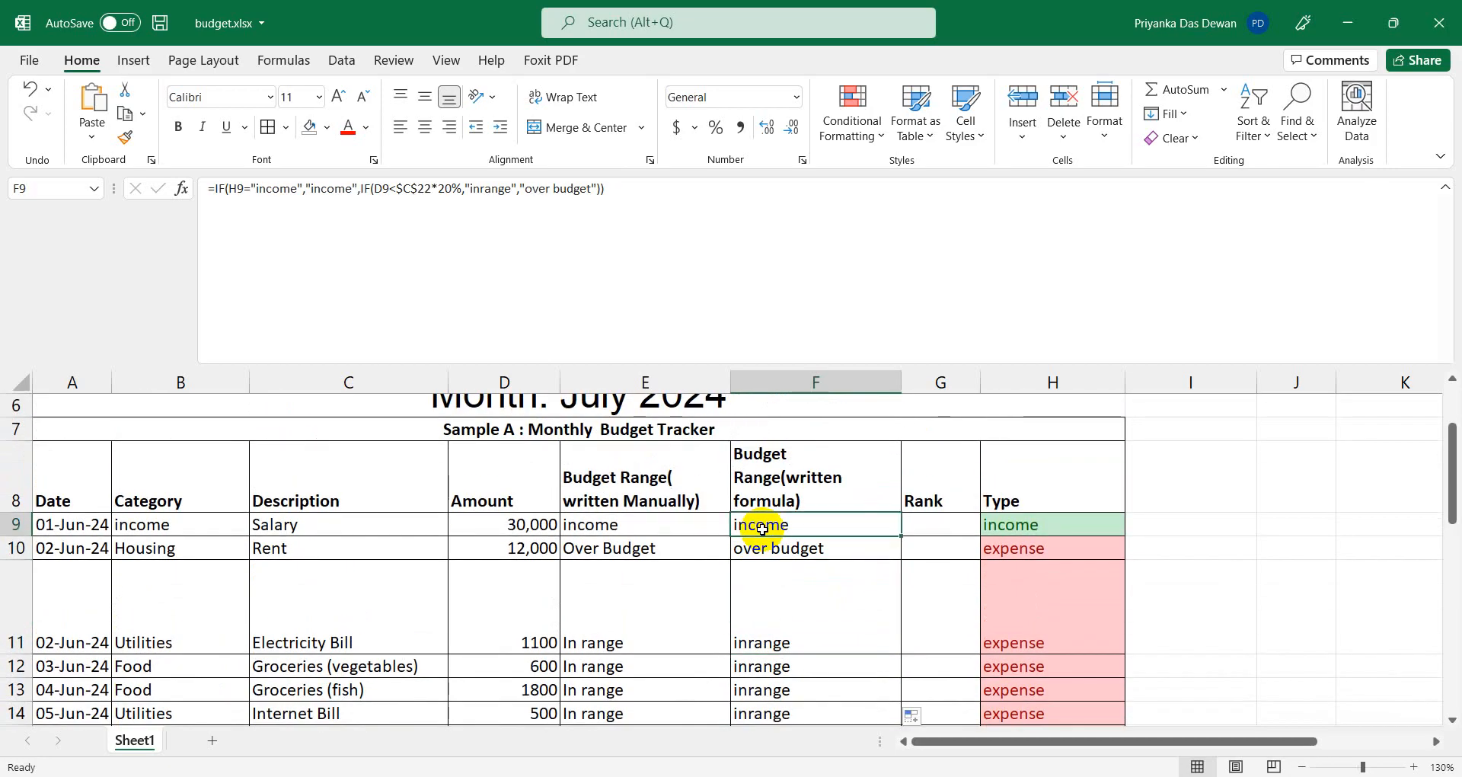
click(674, 554)
click(819, 549)
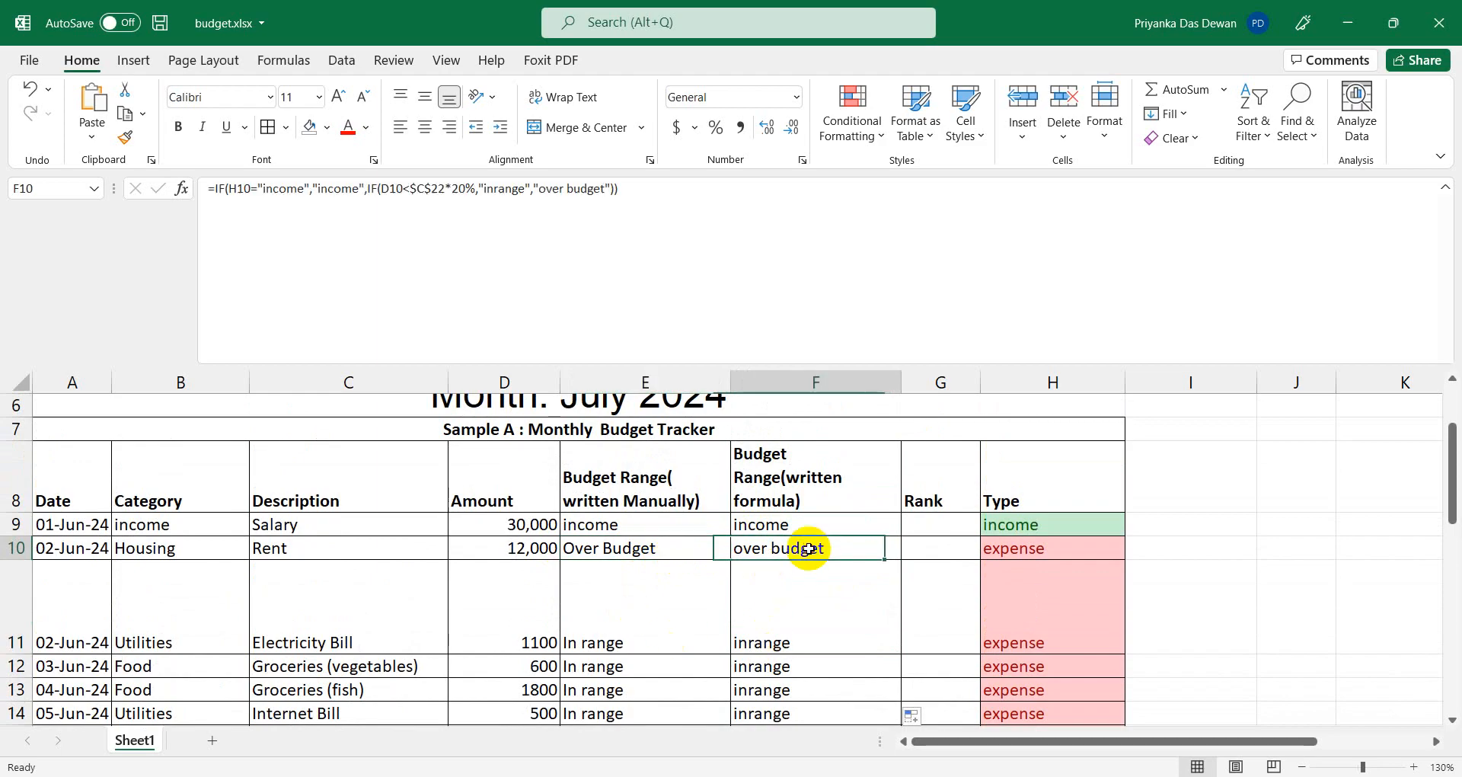
Switch to the Notepad notes and review each argument of the generic budget range formula, from the type cell address to "over budget".
click(790, 773)
scroll(608, 545, down, 1)
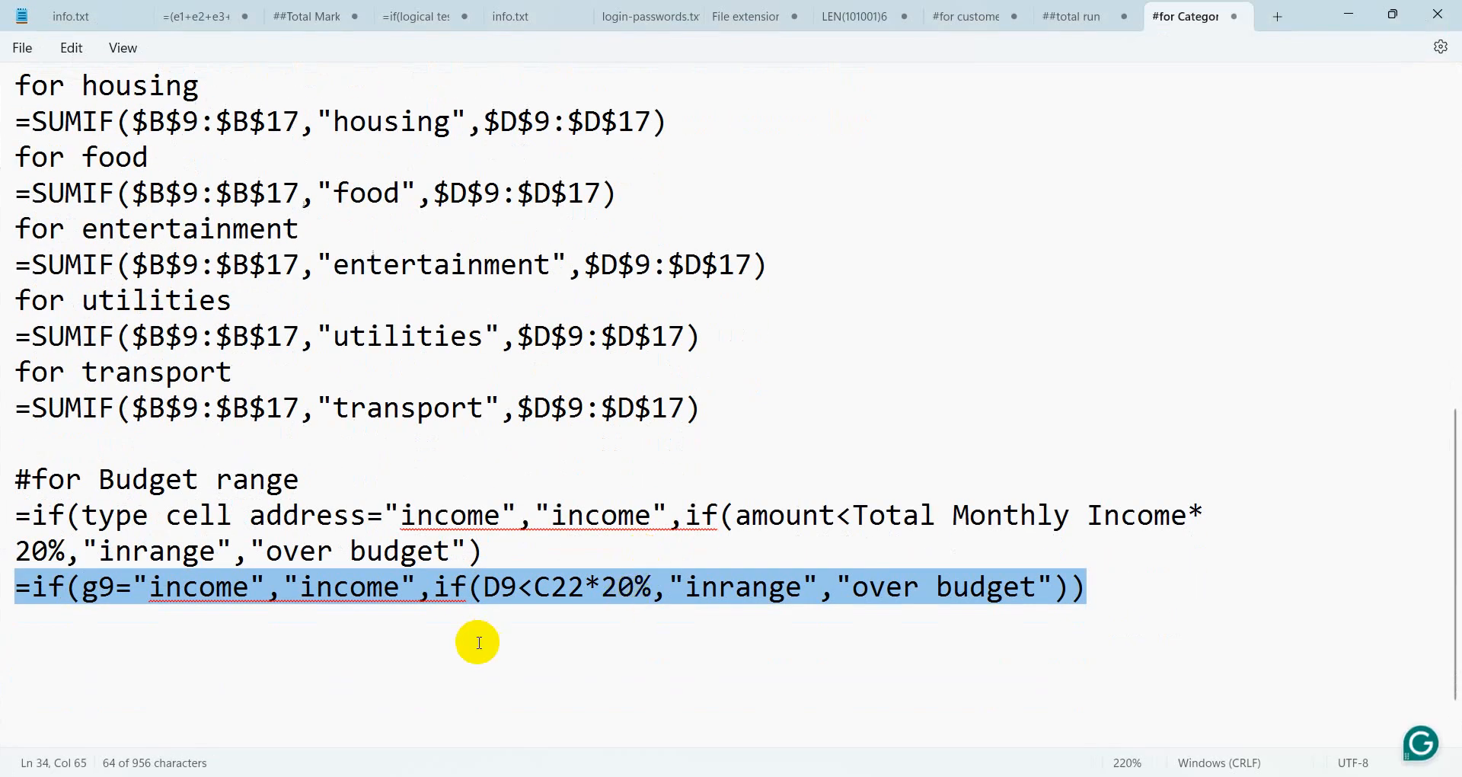
click(479, 642)
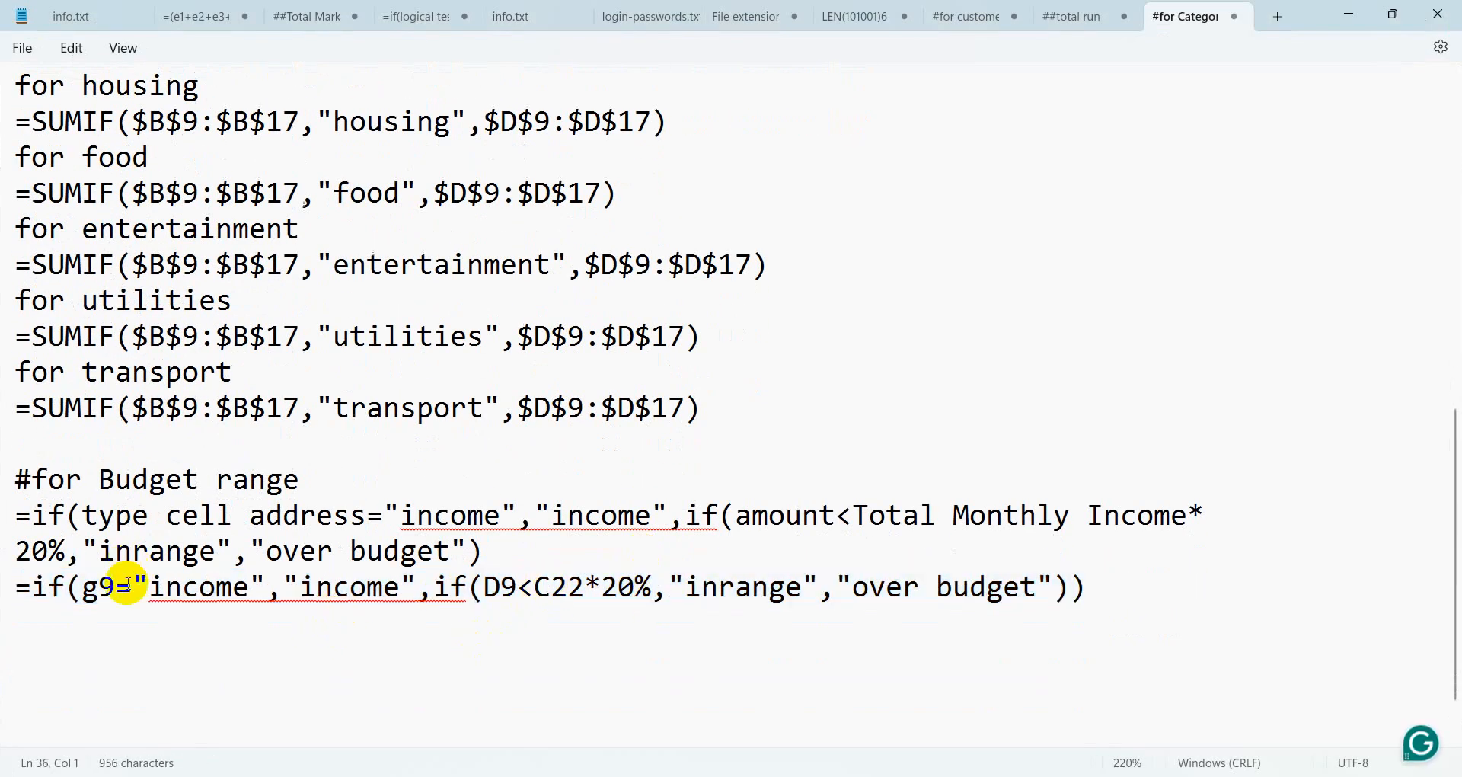
drag(81, 516, 365, 524)
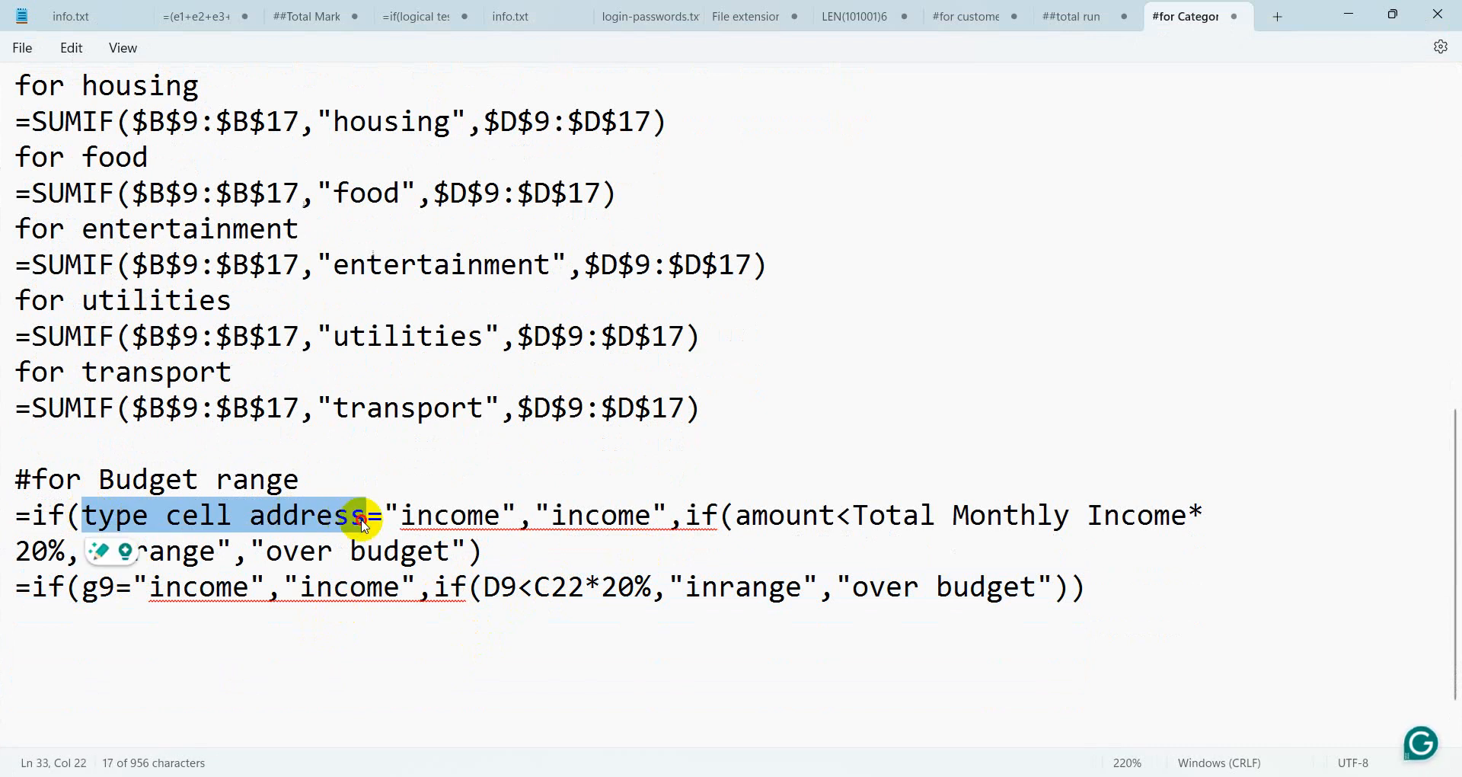
click(221, 587)
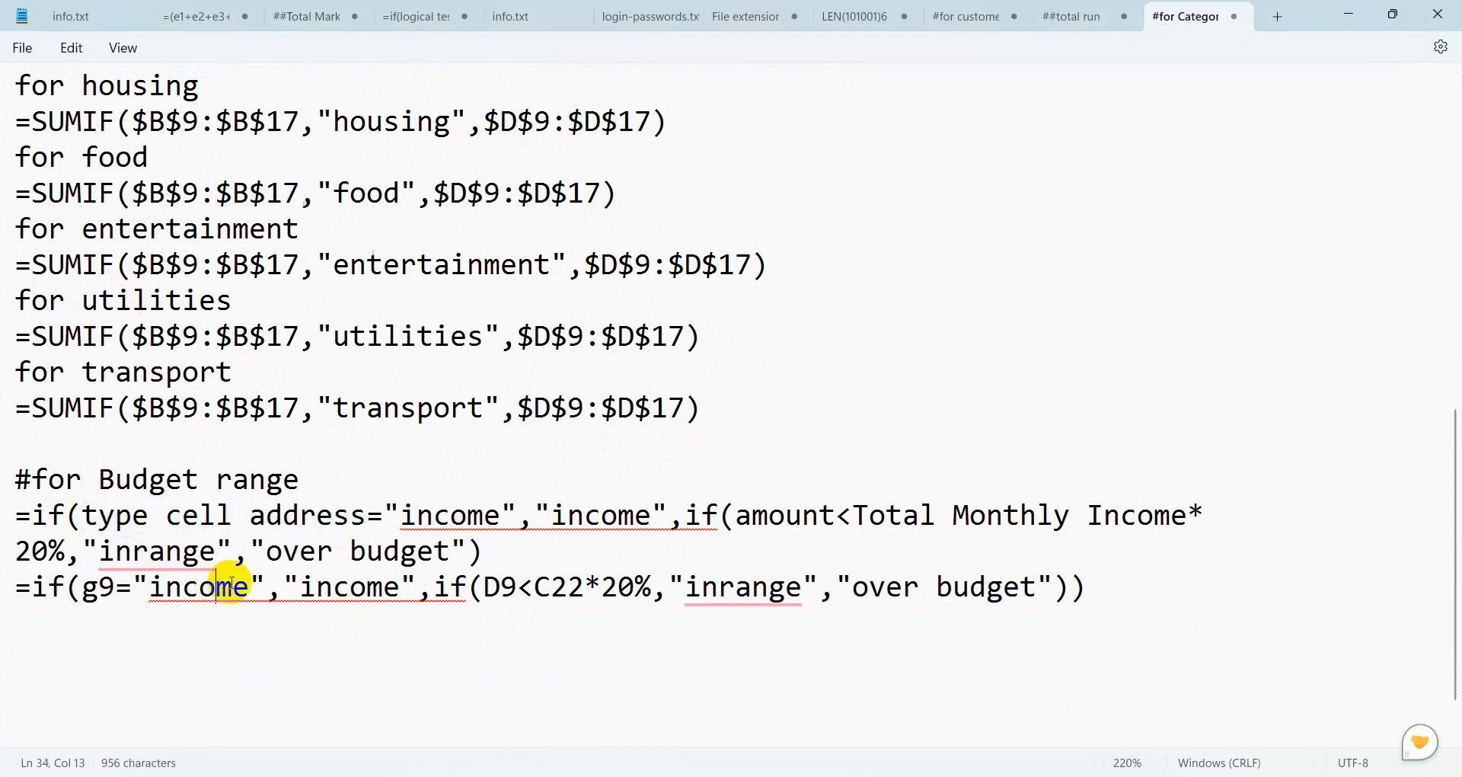
click(604, 524)
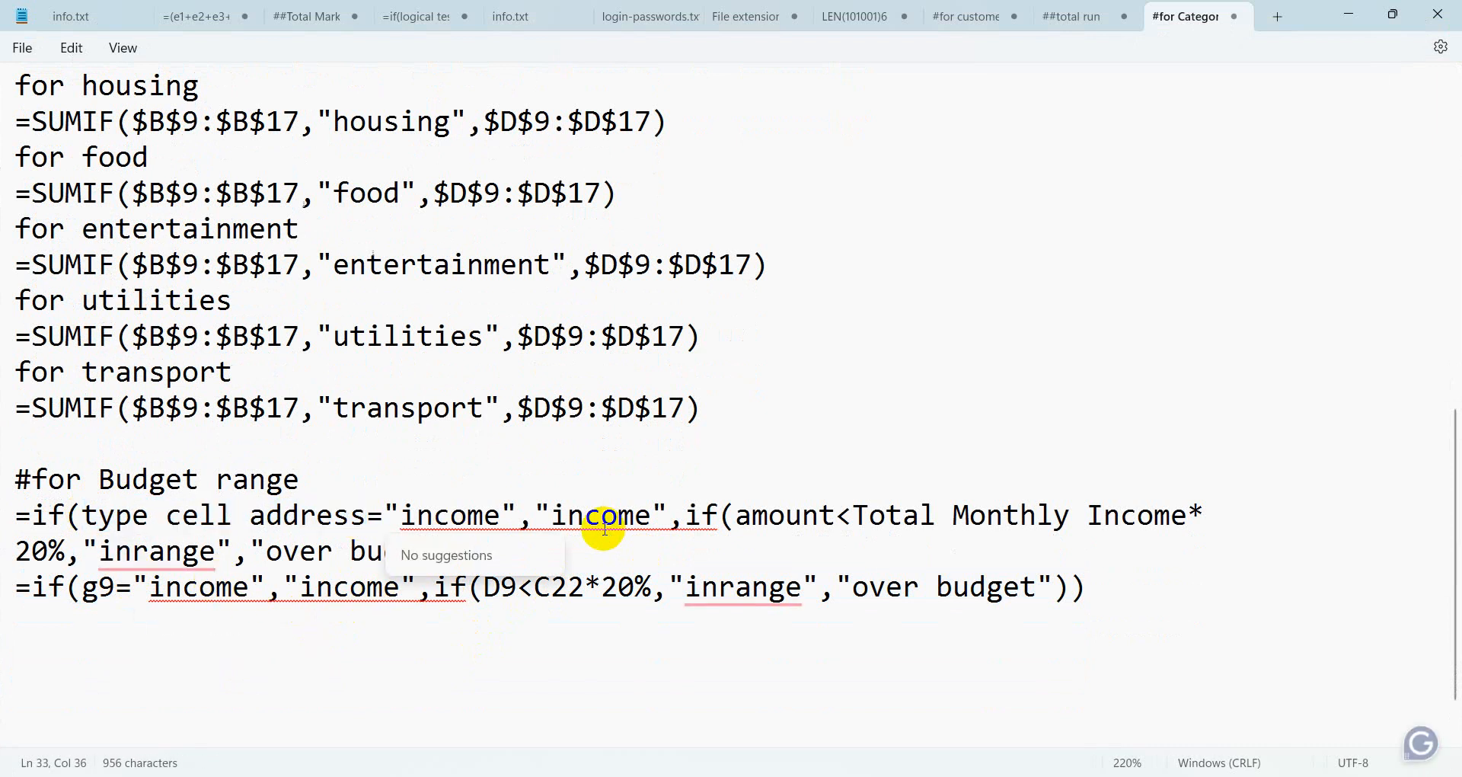
click(788, 518)
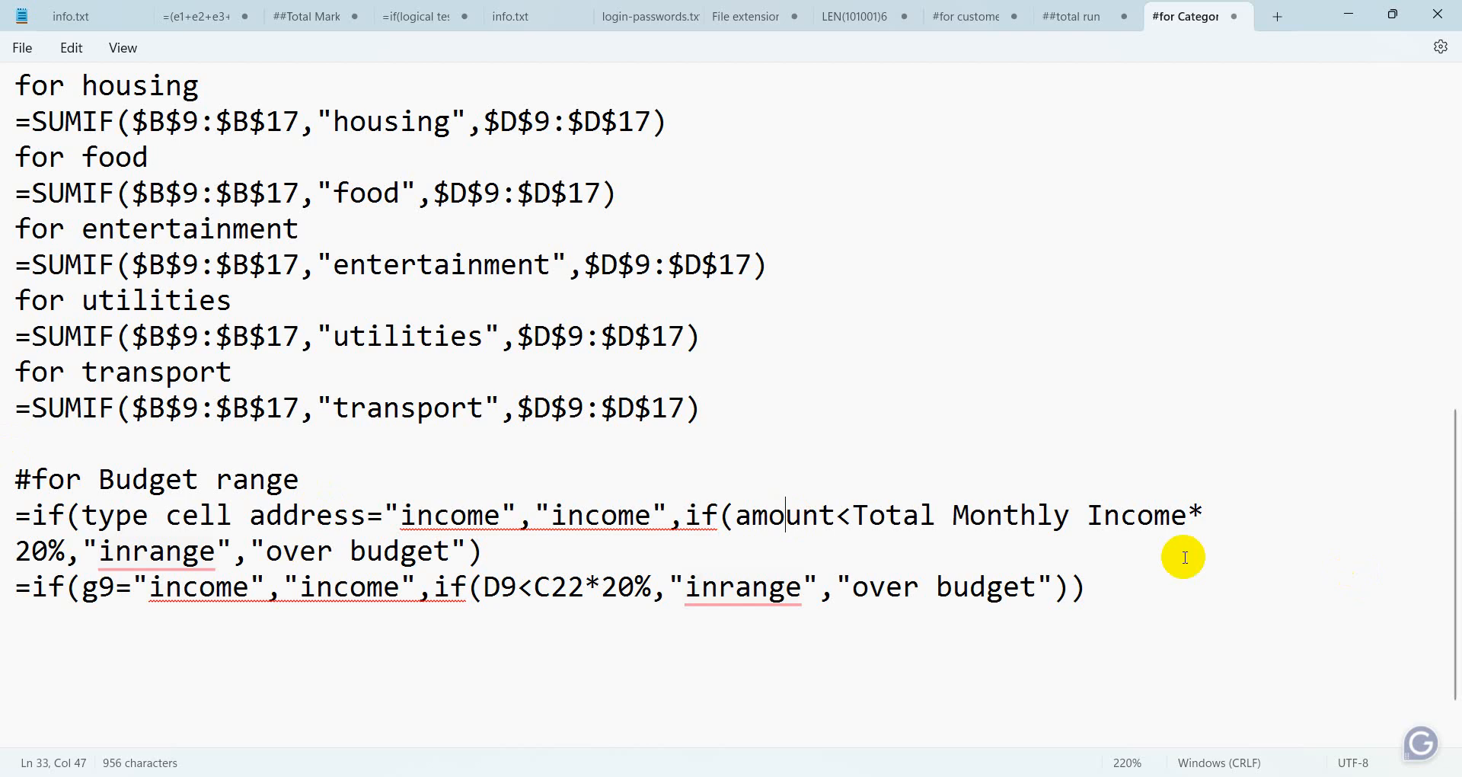
click(165, 550)
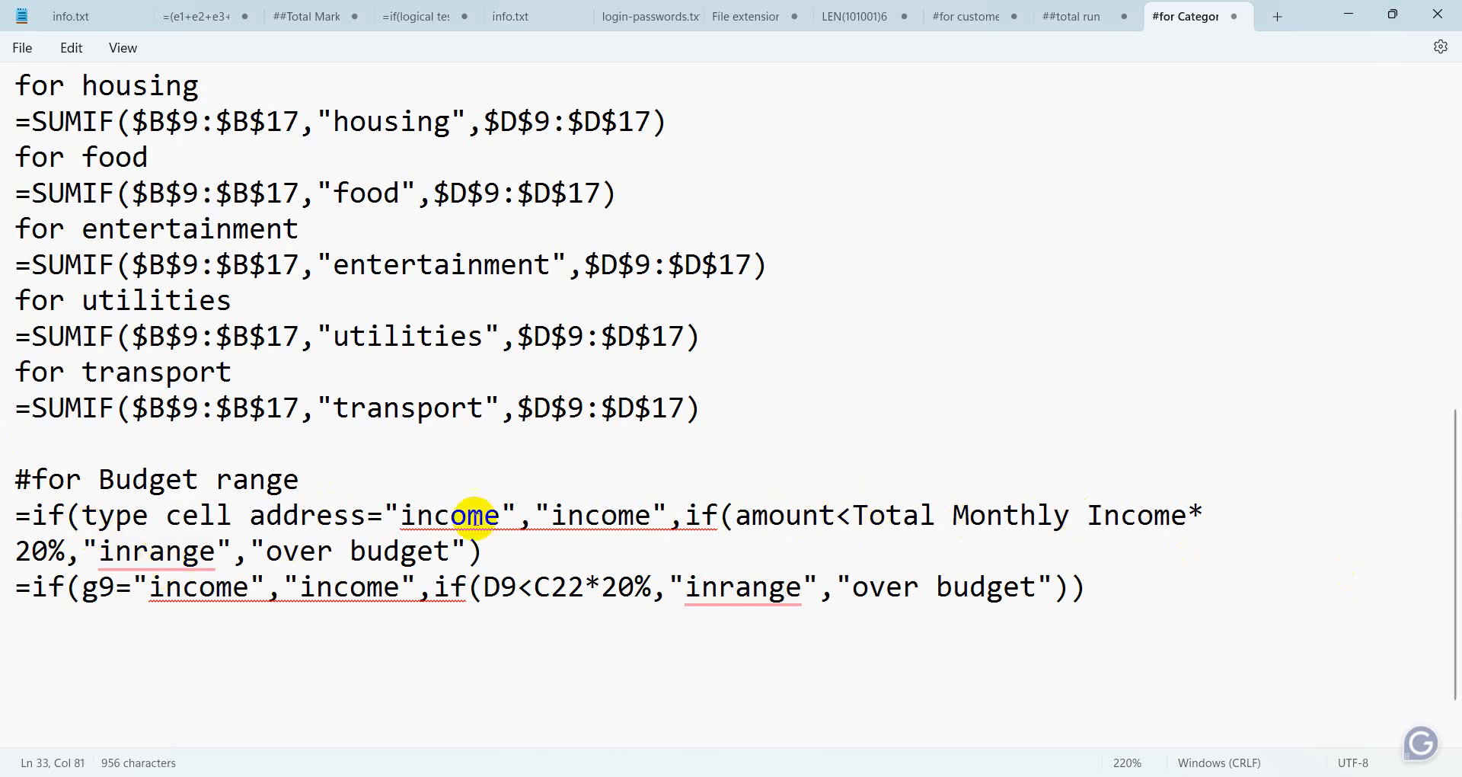
click(349, 540)
Change C22 to $C$22 in the example budget range formula of the notes.
click(533, 589)
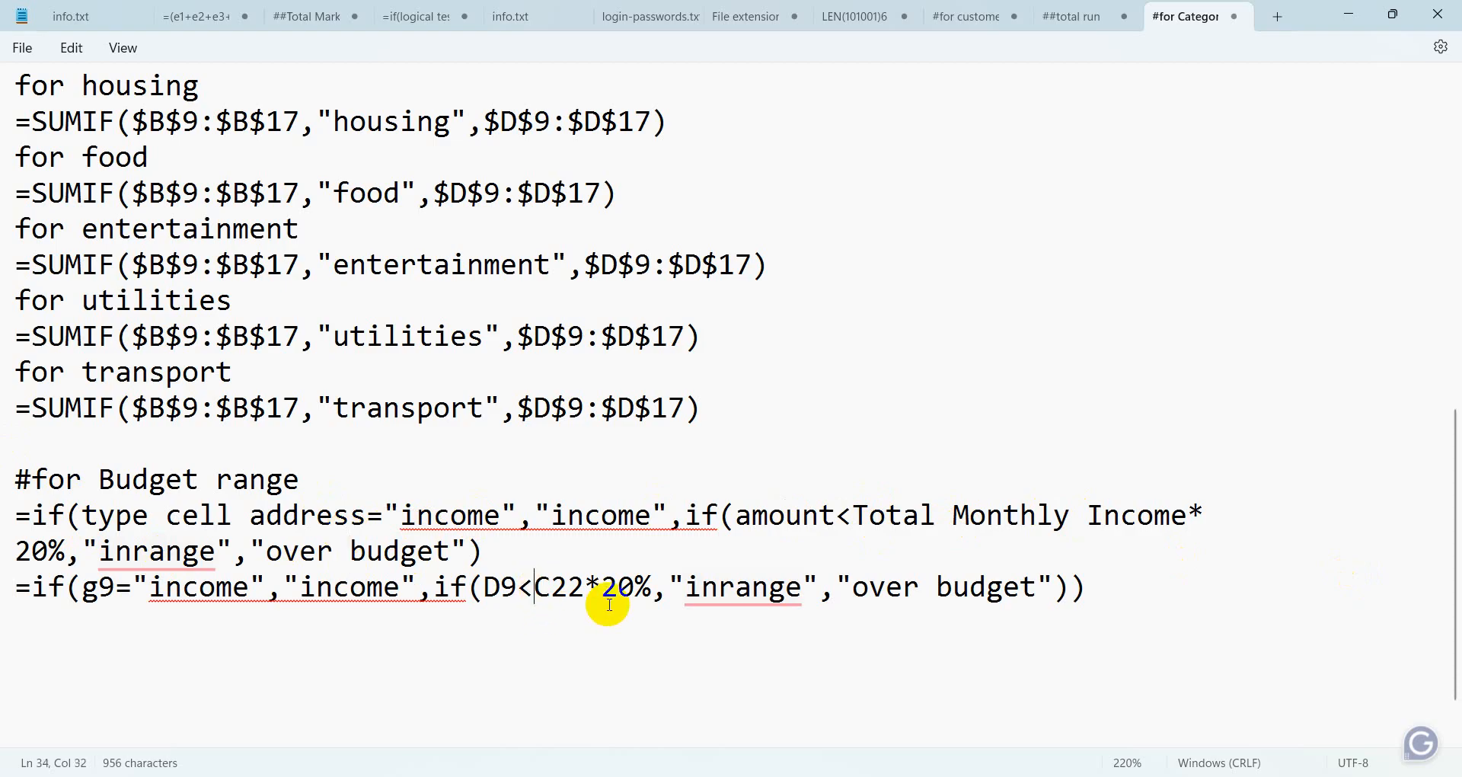
text($)
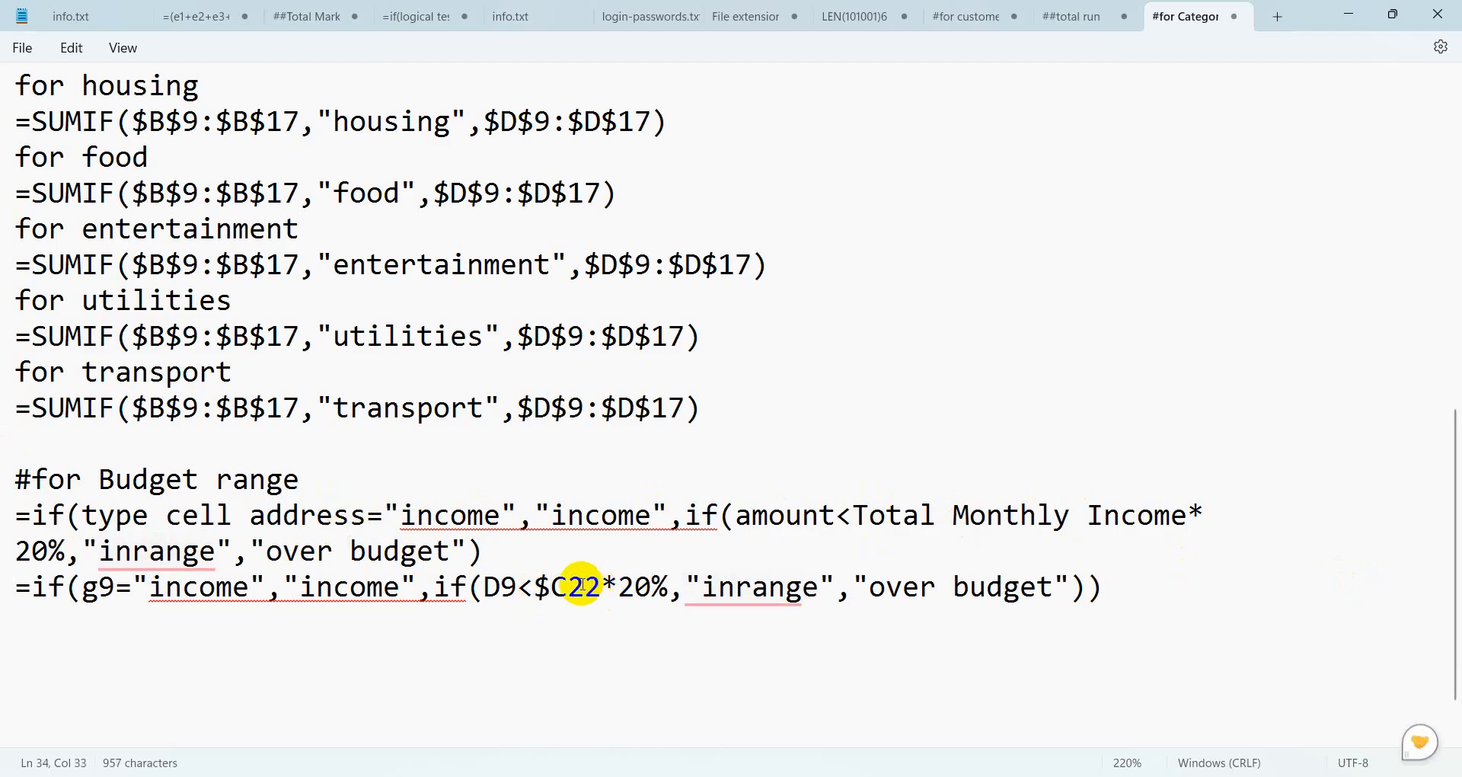
click(571, 589)
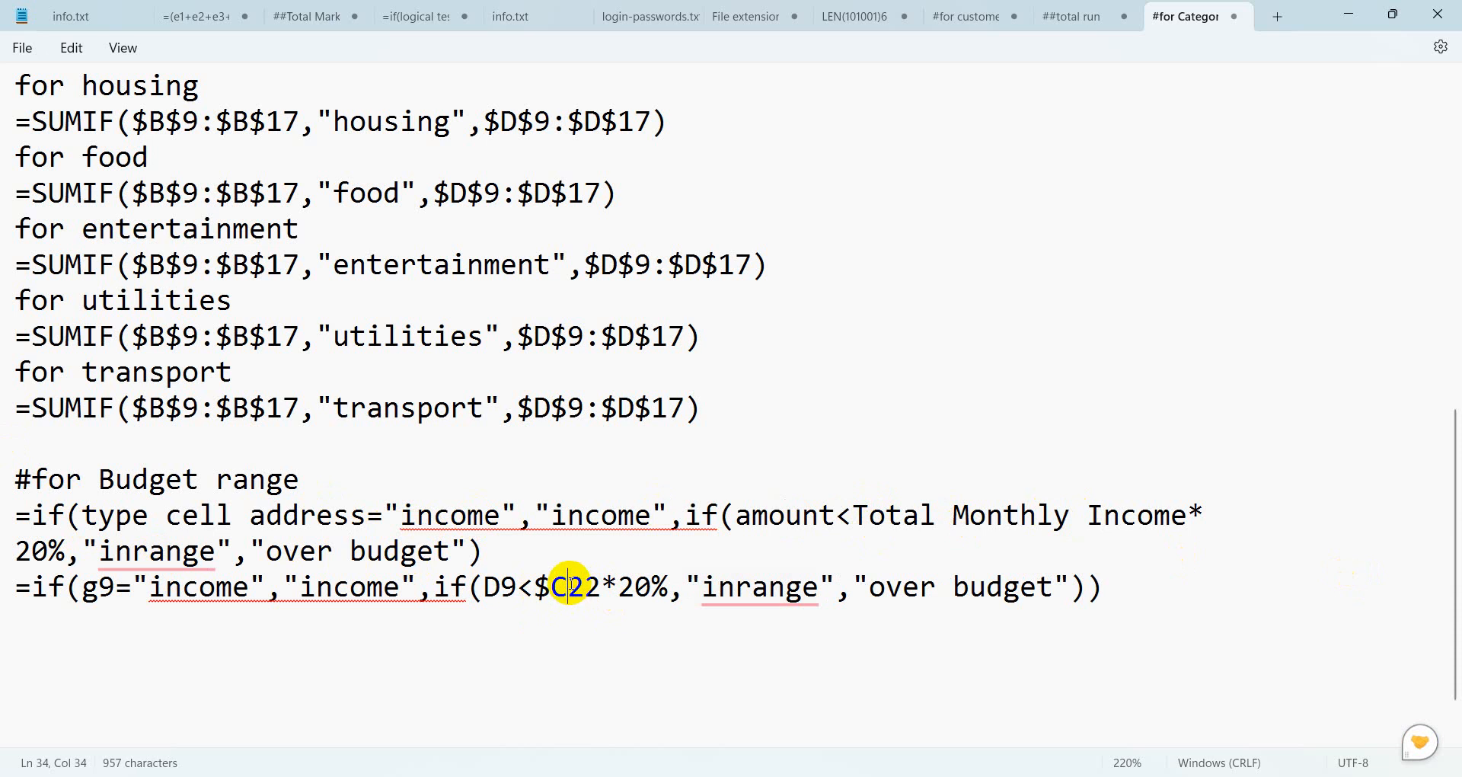
text($)
click(644, 713)
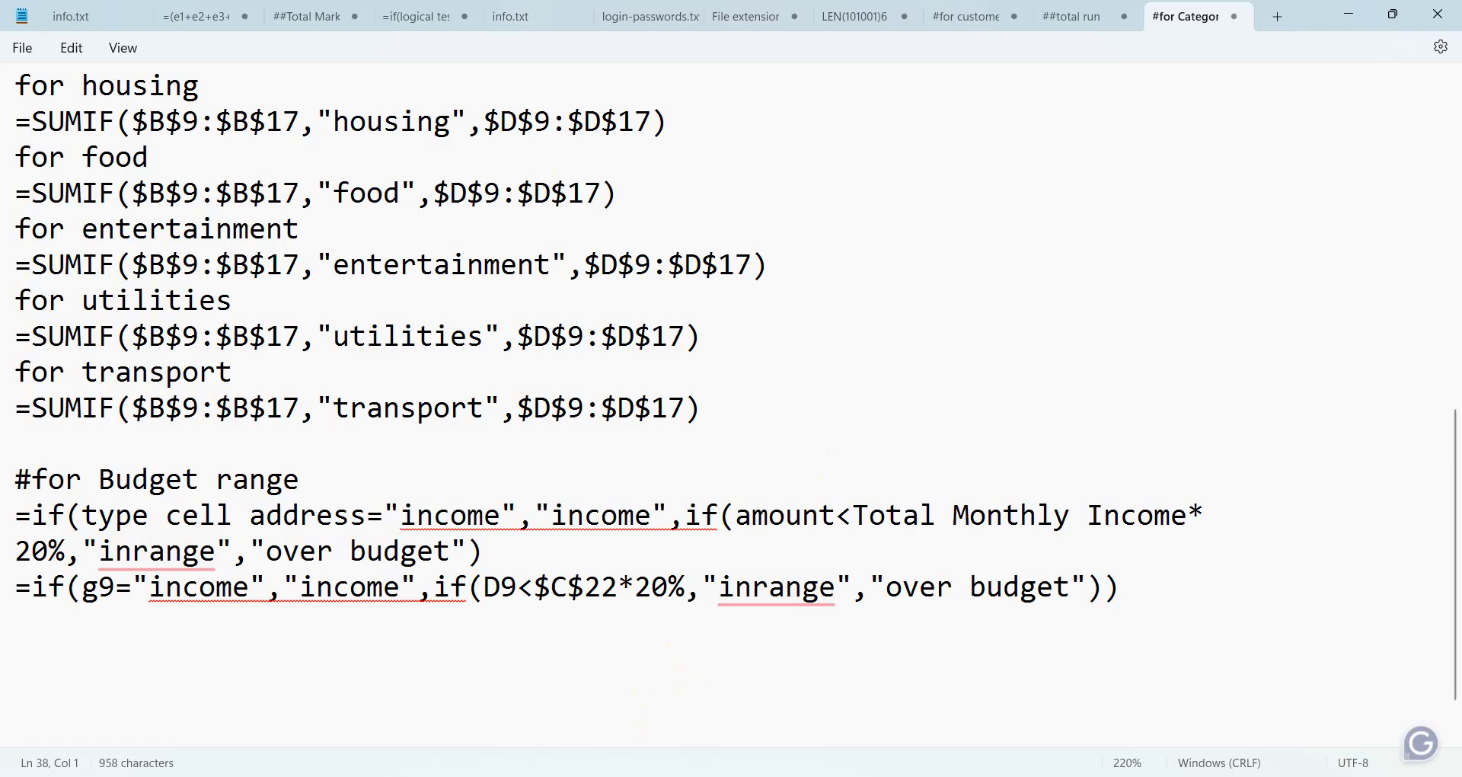
Switch back to the Excel budget workbook and change the Electricity Bill row's category in B11 to "income".
click(707, 776)
scroll(396, 445, down, 3)
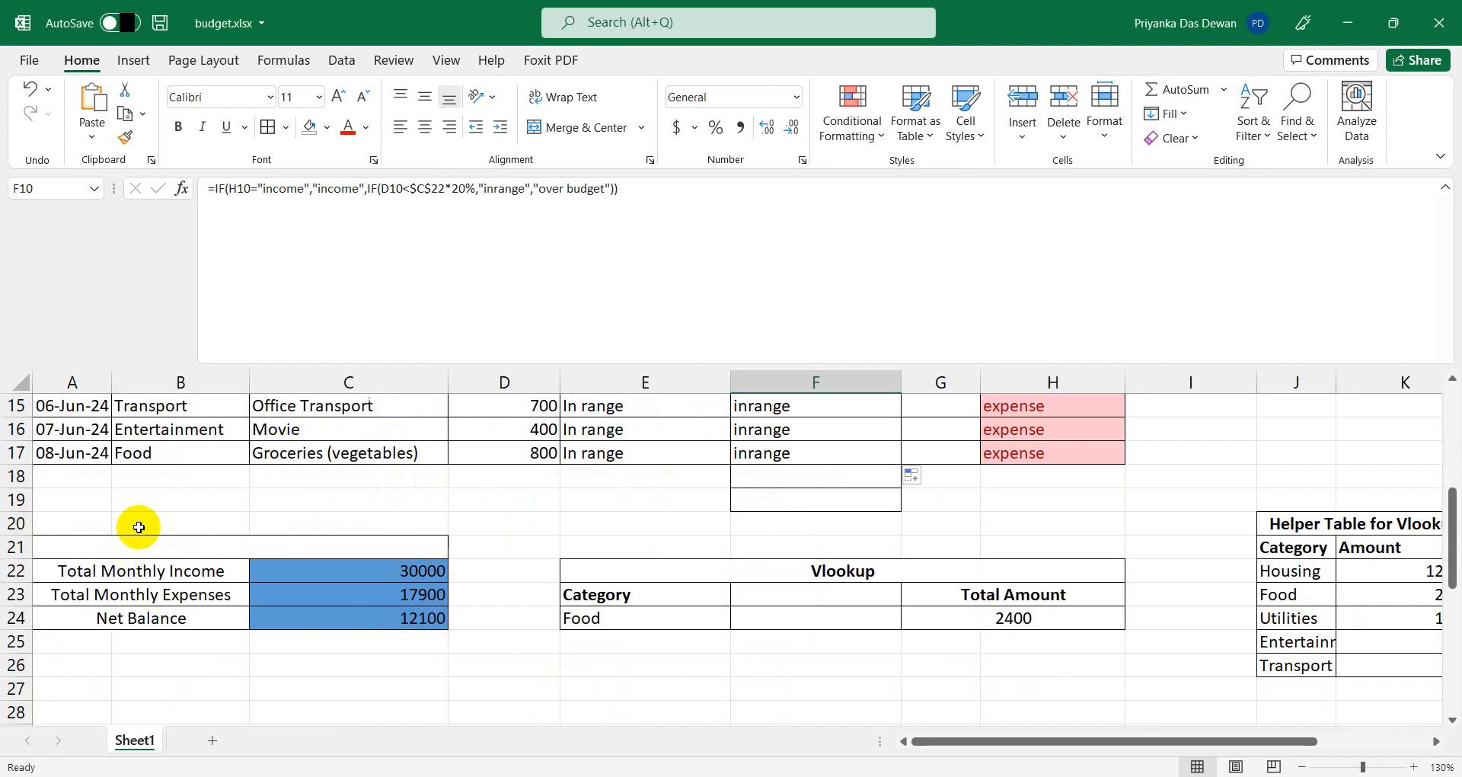
click(75, 479)
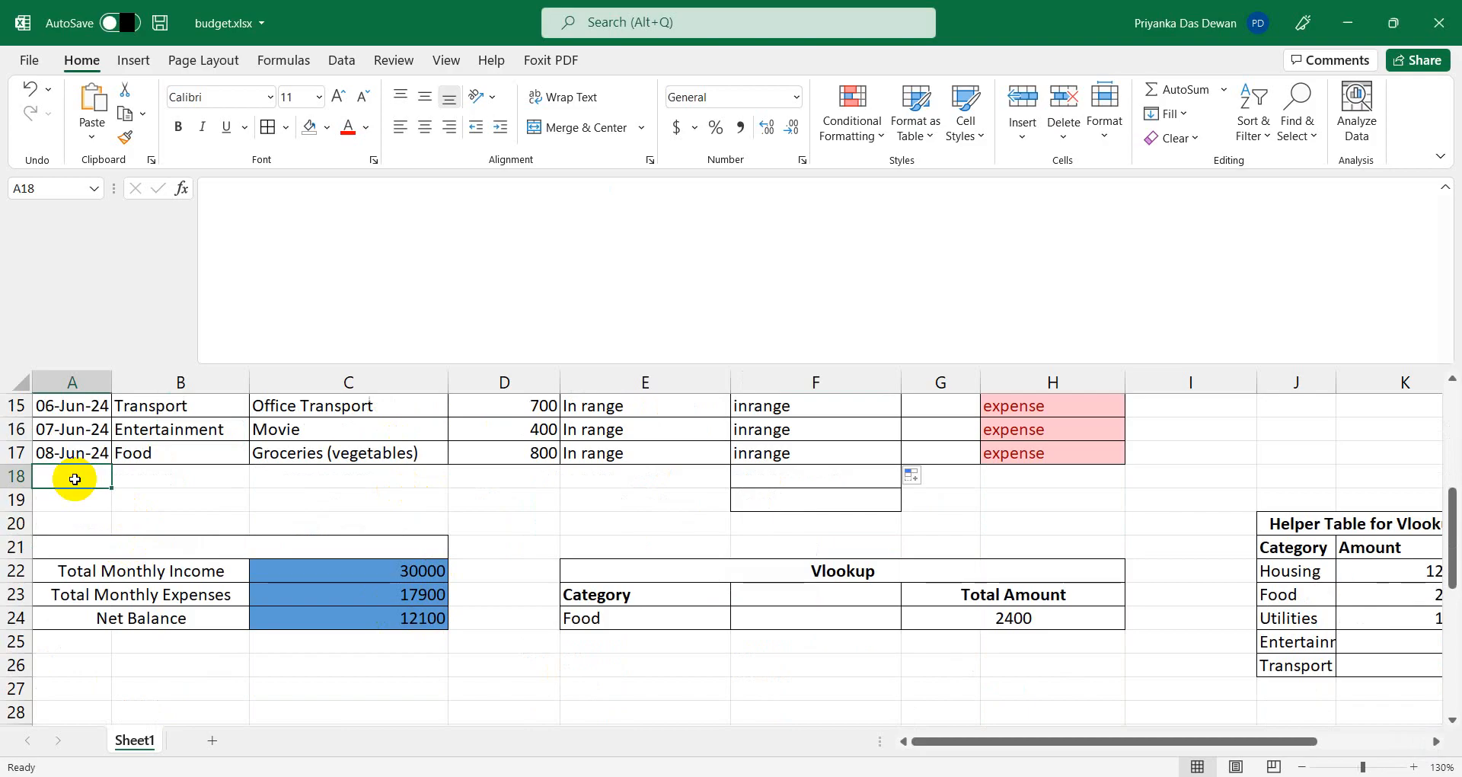
click(190, 476)
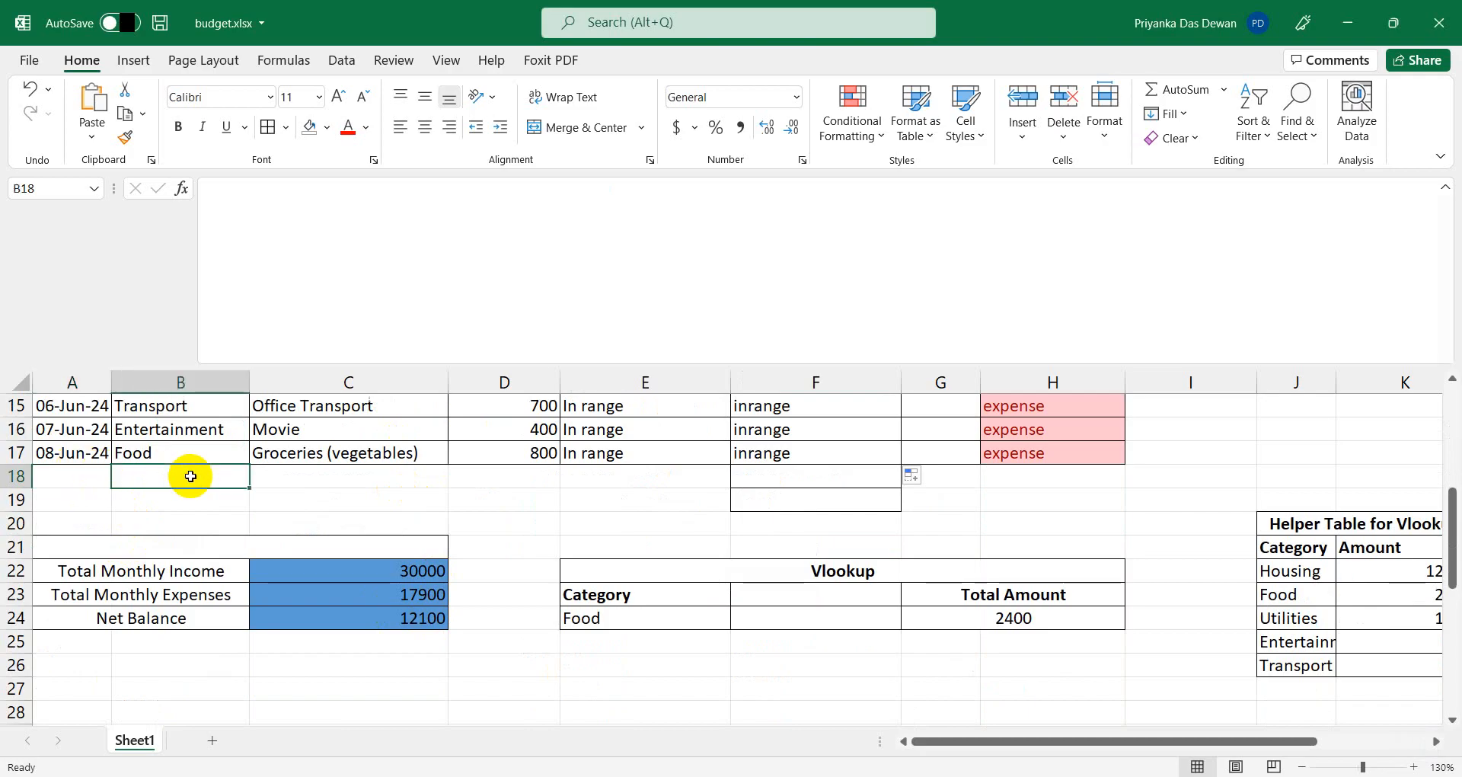
scroll(194, 466, up, 2)
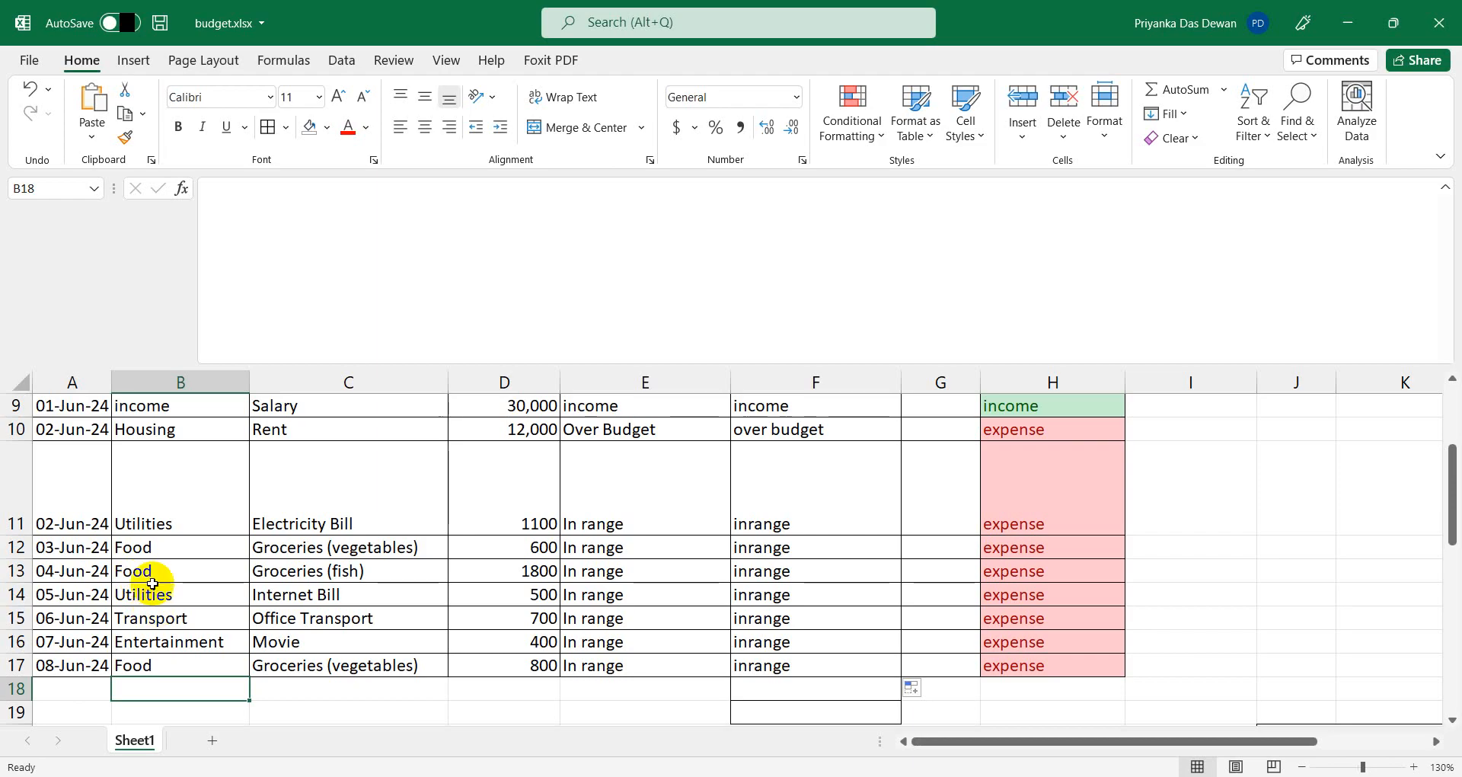
scroll(144, 581, up, 2)
click(167, 626)
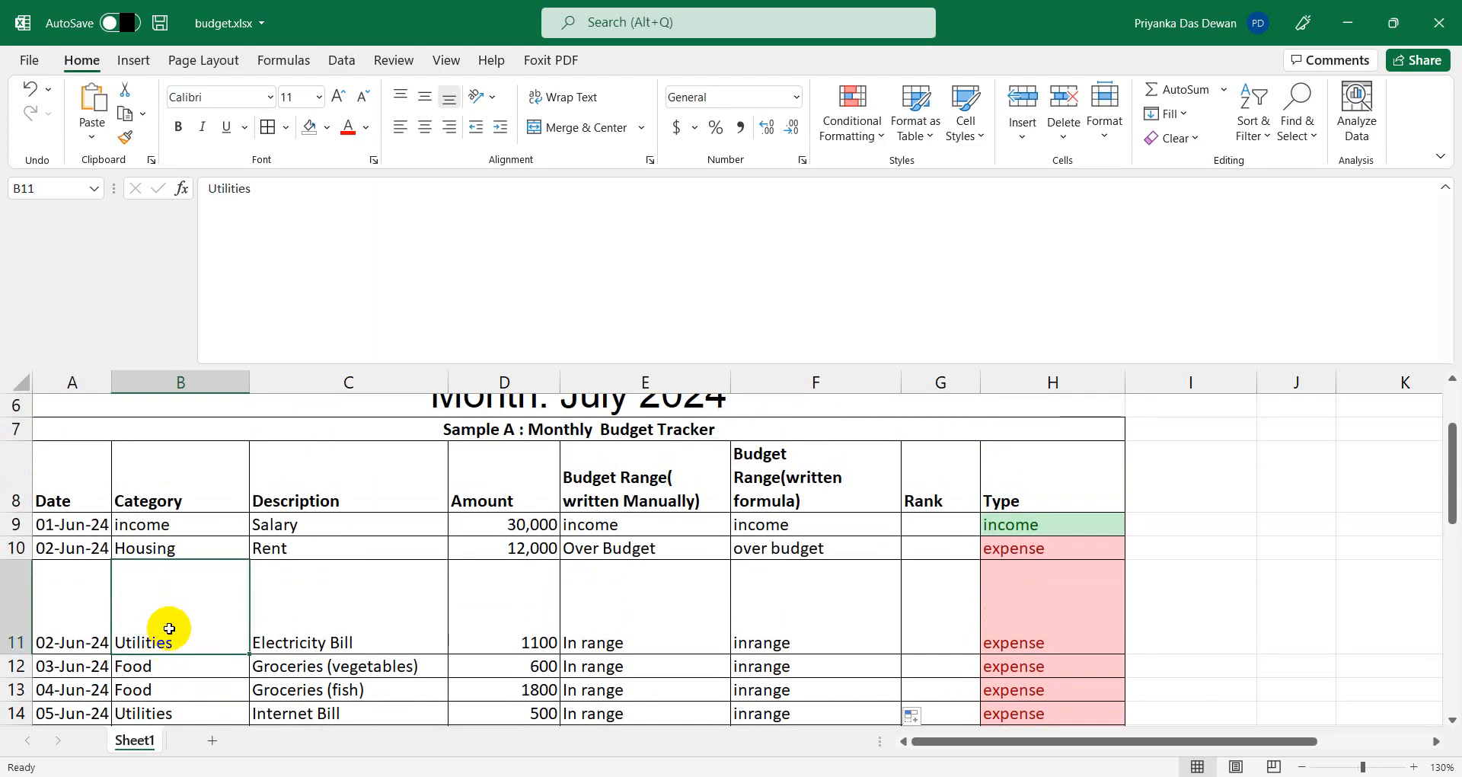
text(incom)
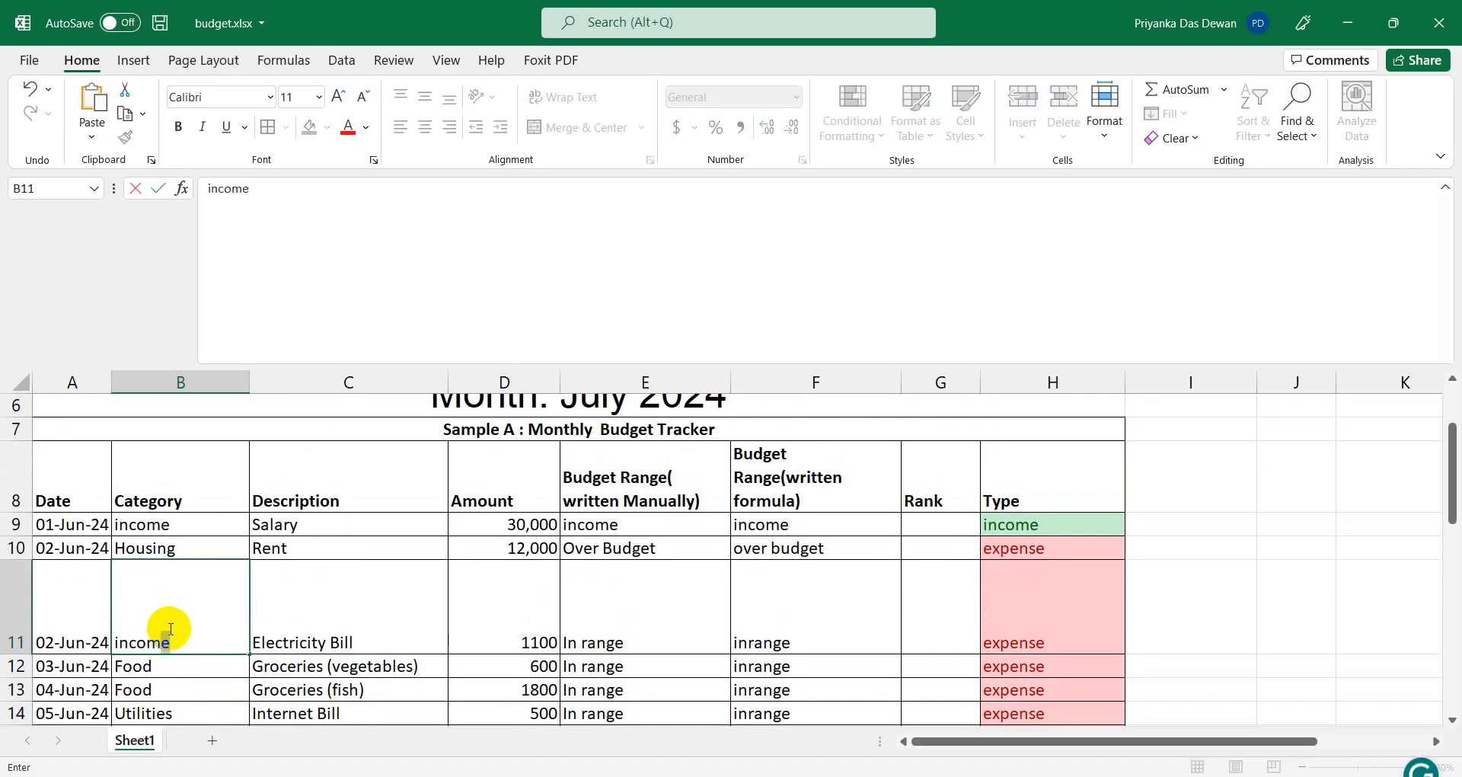
click(169, 629)
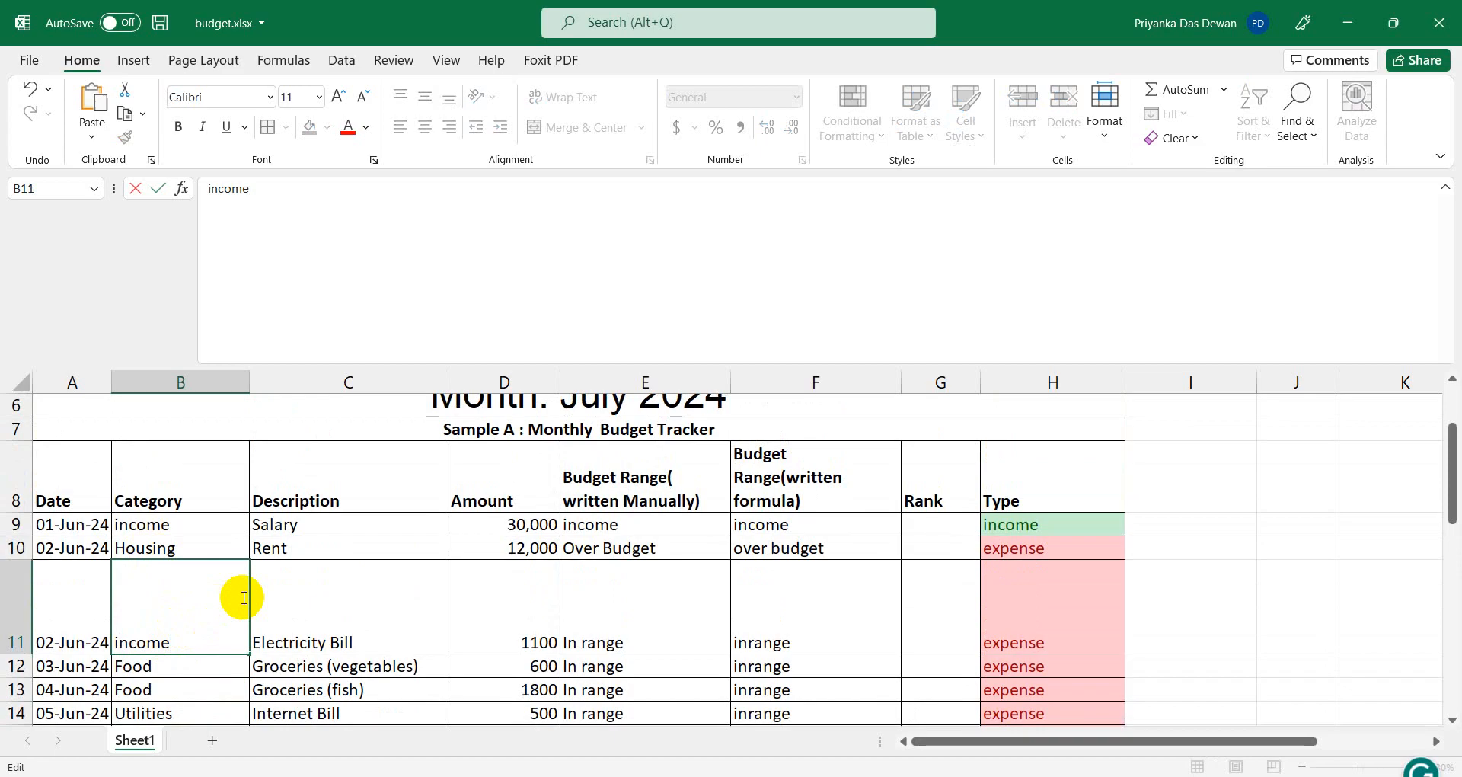
click(368, 618)
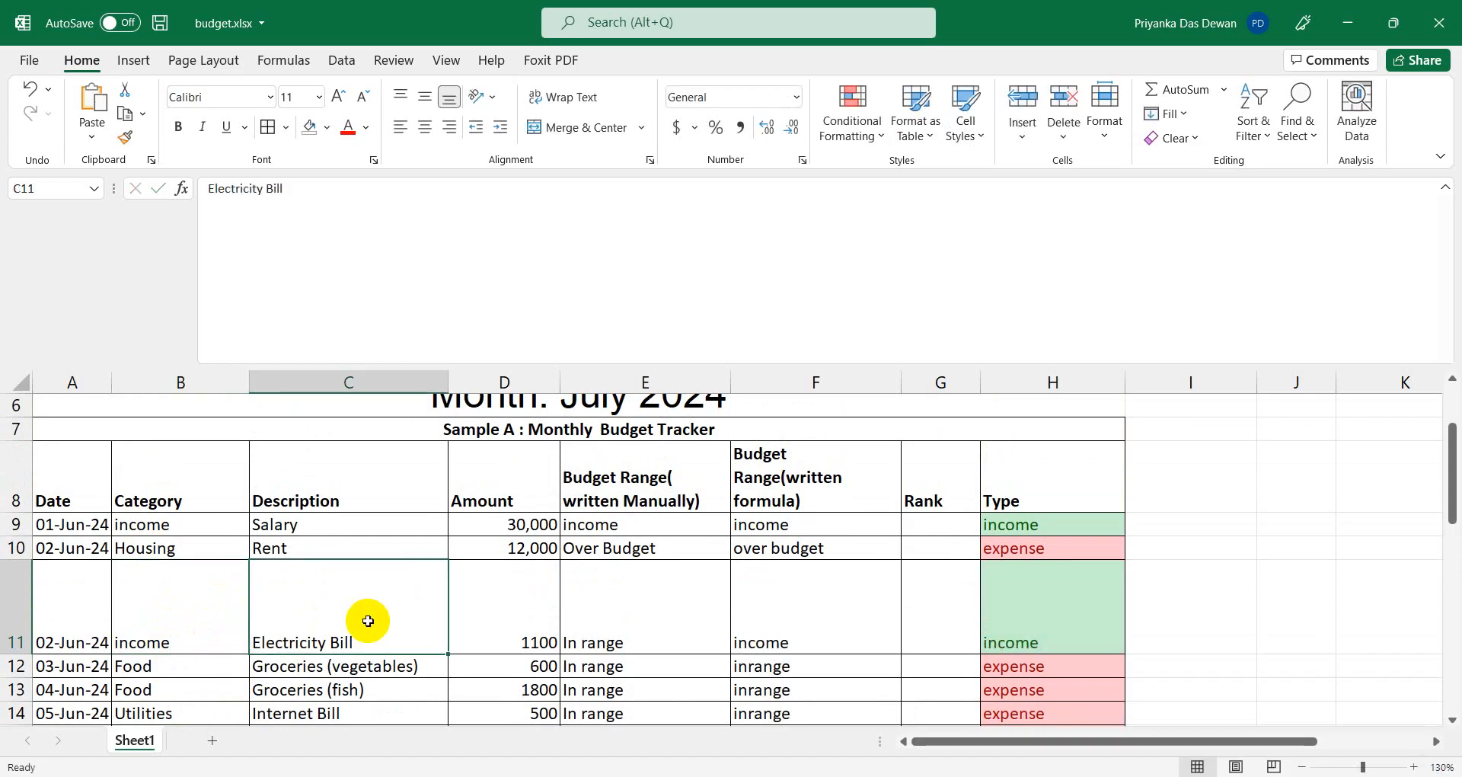
Examine how the category change affects the Type formula in H11, Total Monthly Income in C22 and the budget range formula.
click(179, 618)
click(1037, 604)
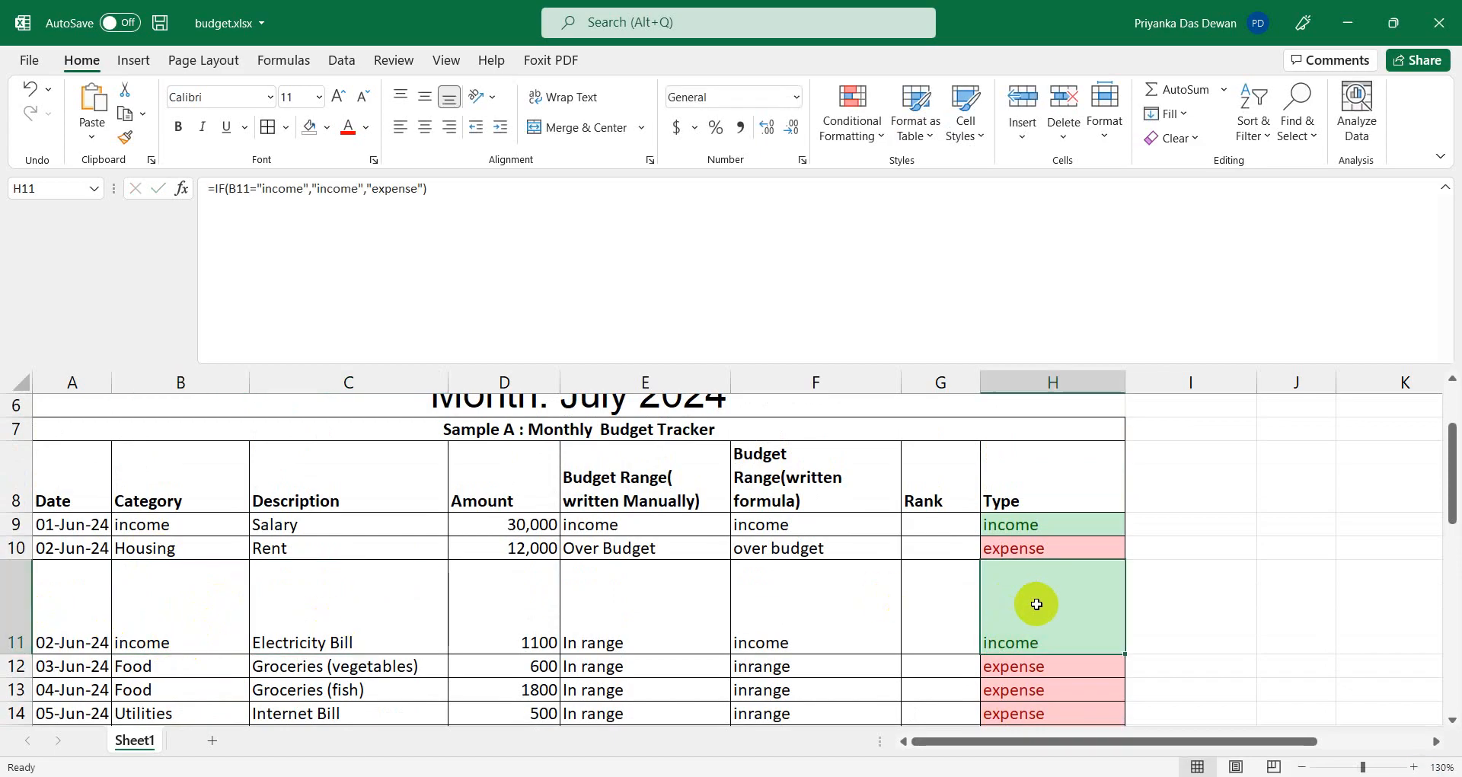
scroll(312, 679, down, 4)
click(357, 641)
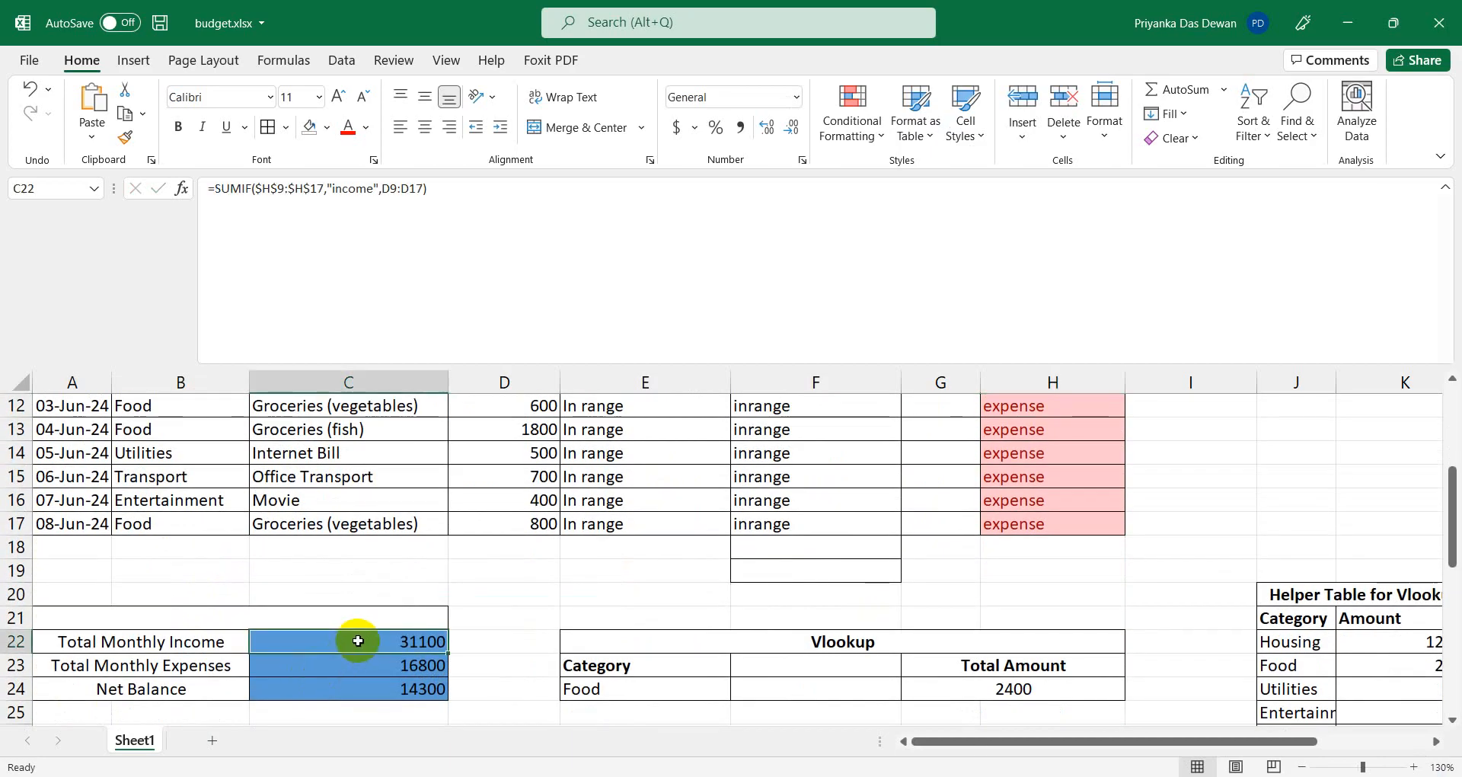
scroll(357, 641, up, 4)
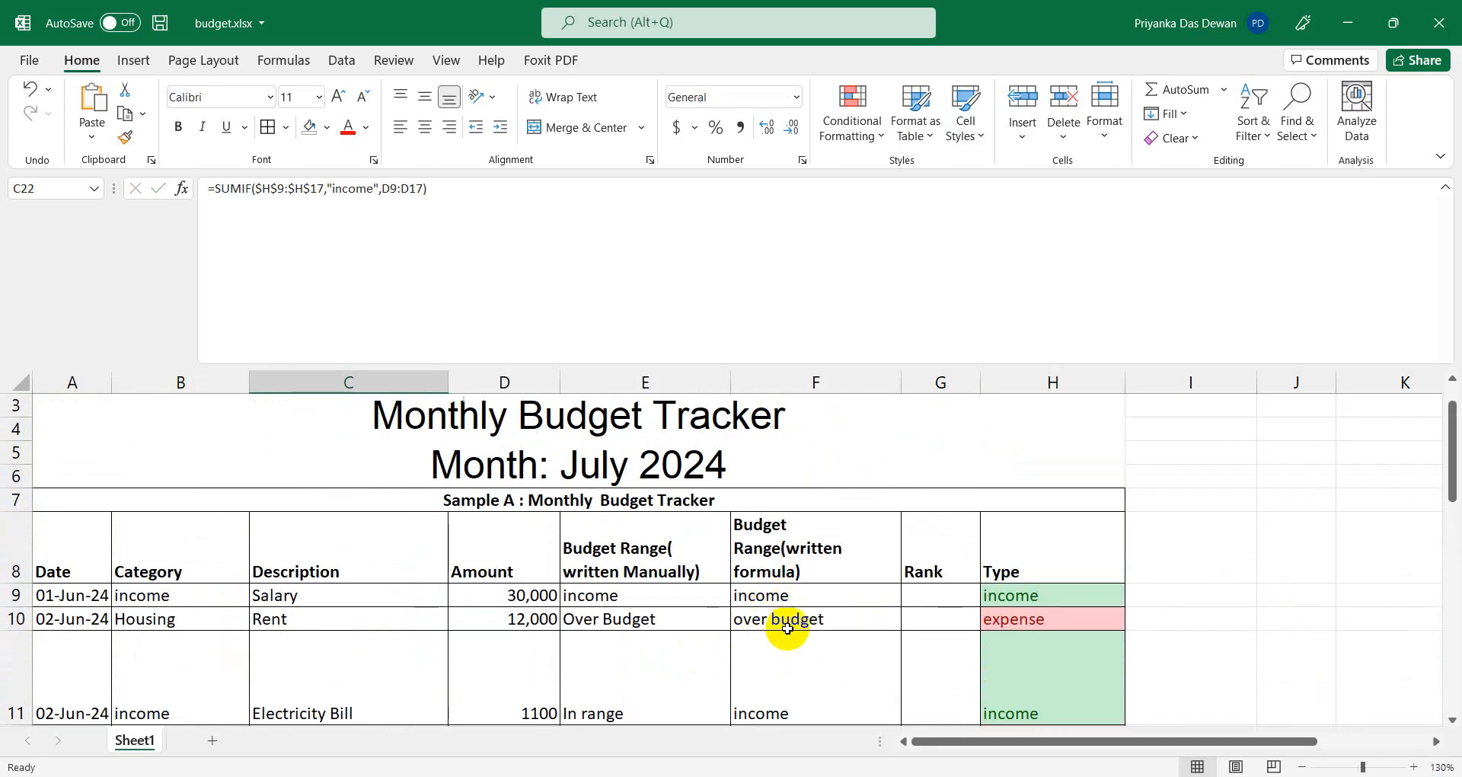
click(792, 596)
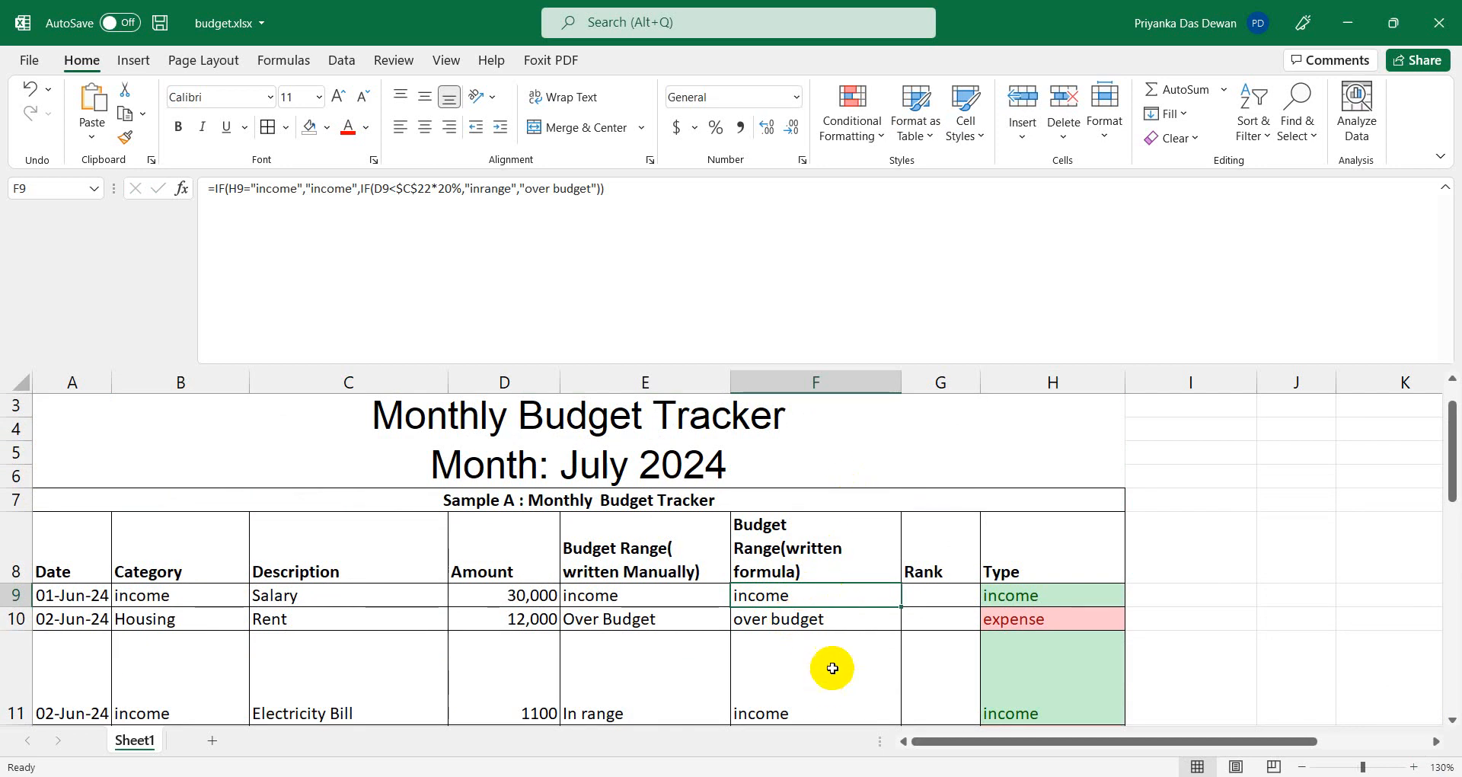
scroll(833, 668, down, 4)
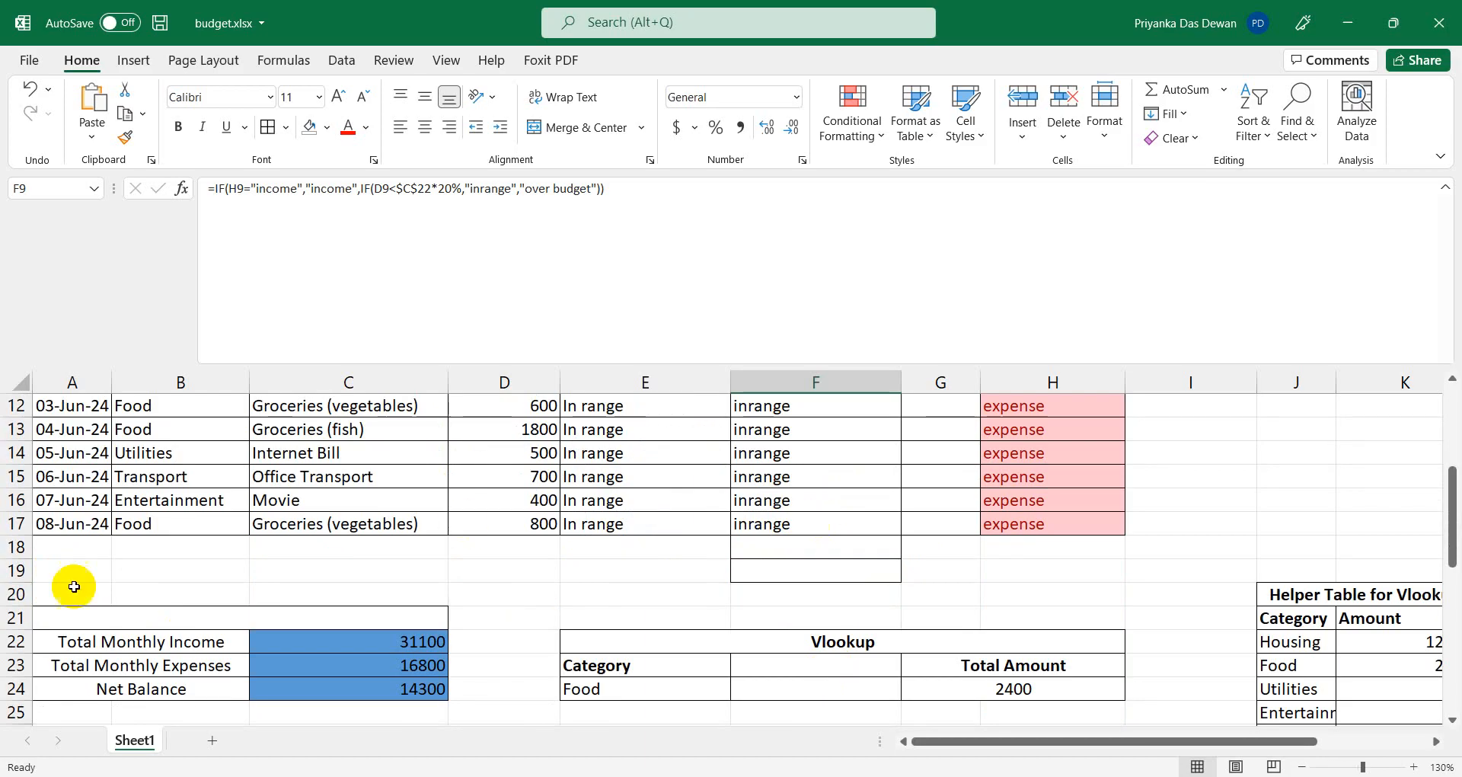
click(90, 530)
click(144, 543)
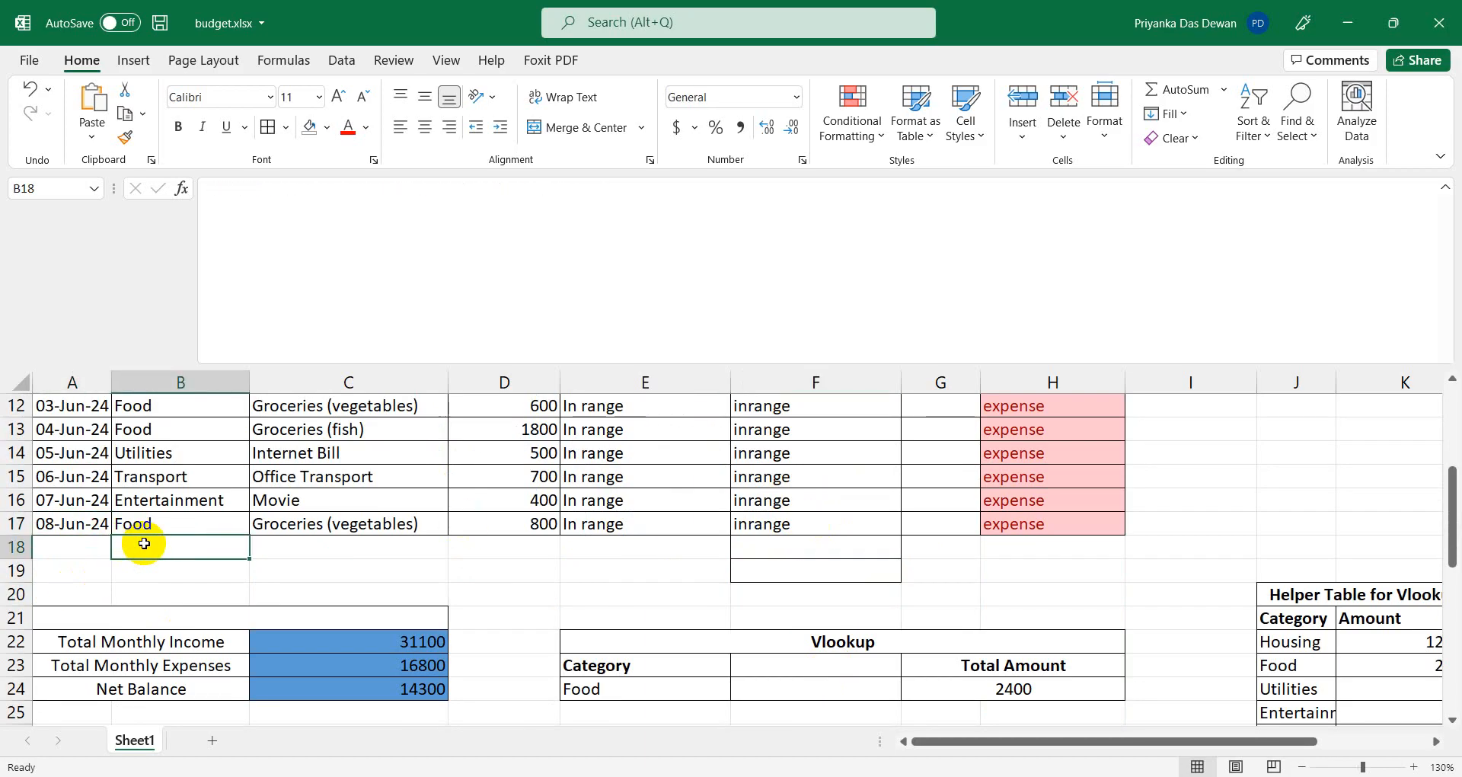
Review the Type formula in H9 and the nested IF budget range formula in F9.
scroll(144, 549, up, 1)
scroll(144, 572, down, 1)
click(69, 562)
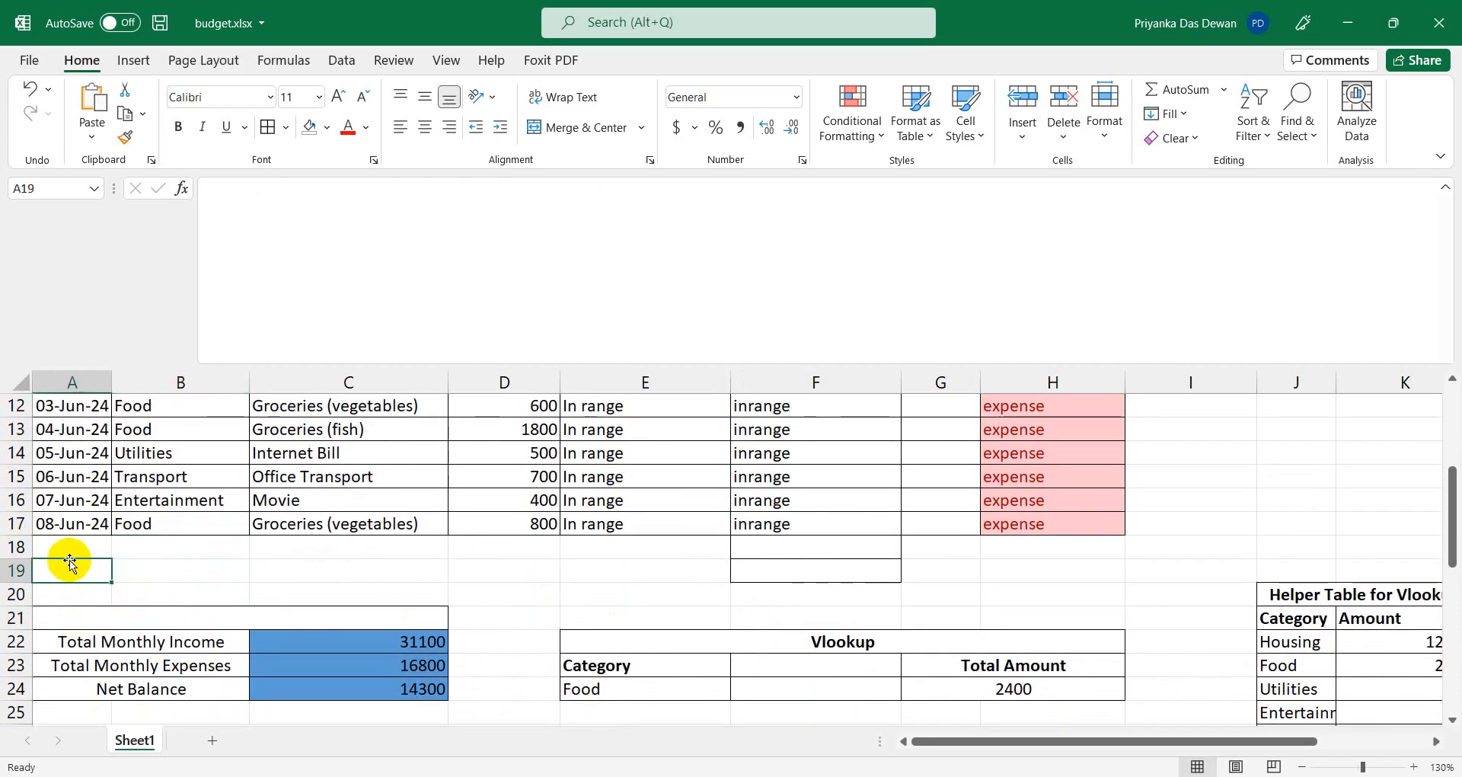
click(77, 547)
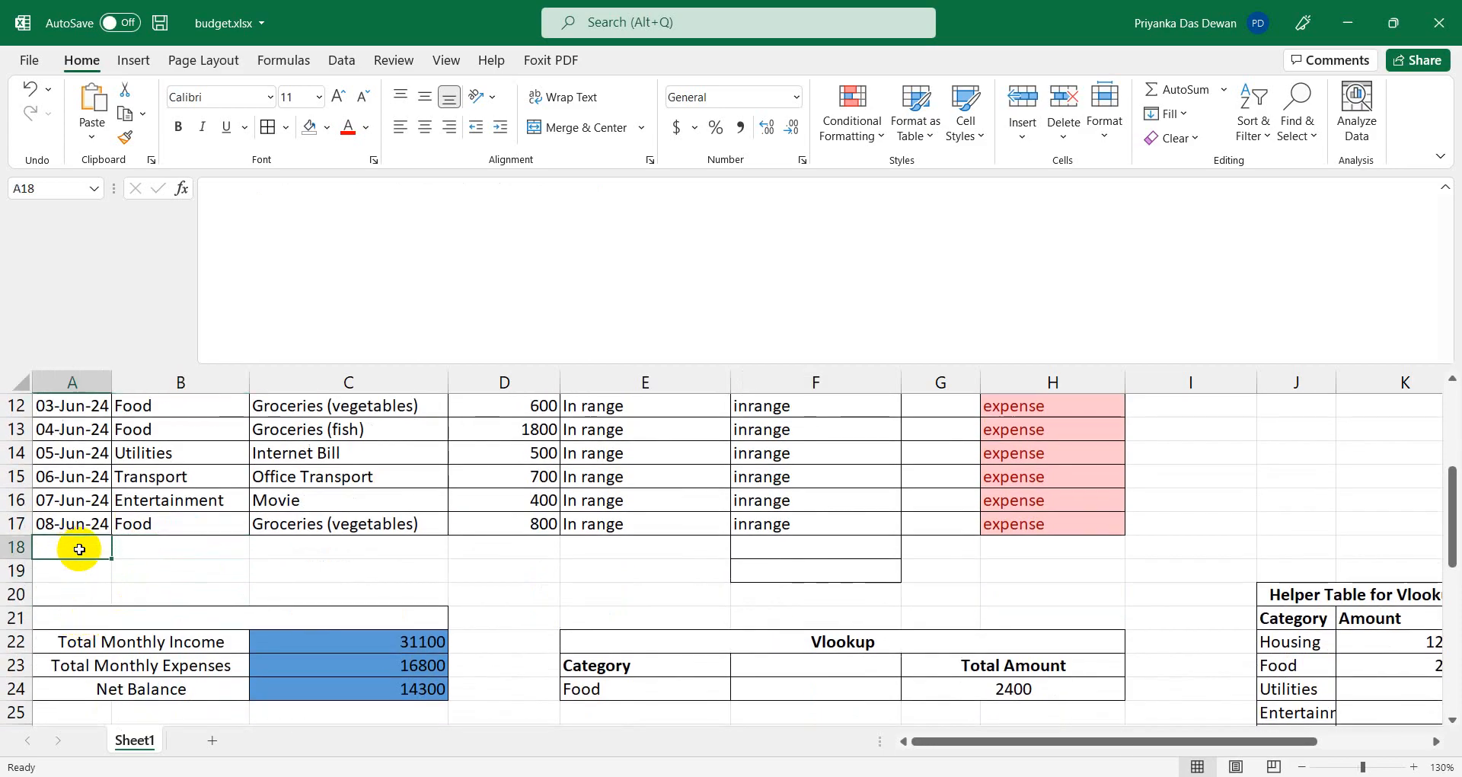
scroll(80, 548, up, 2)
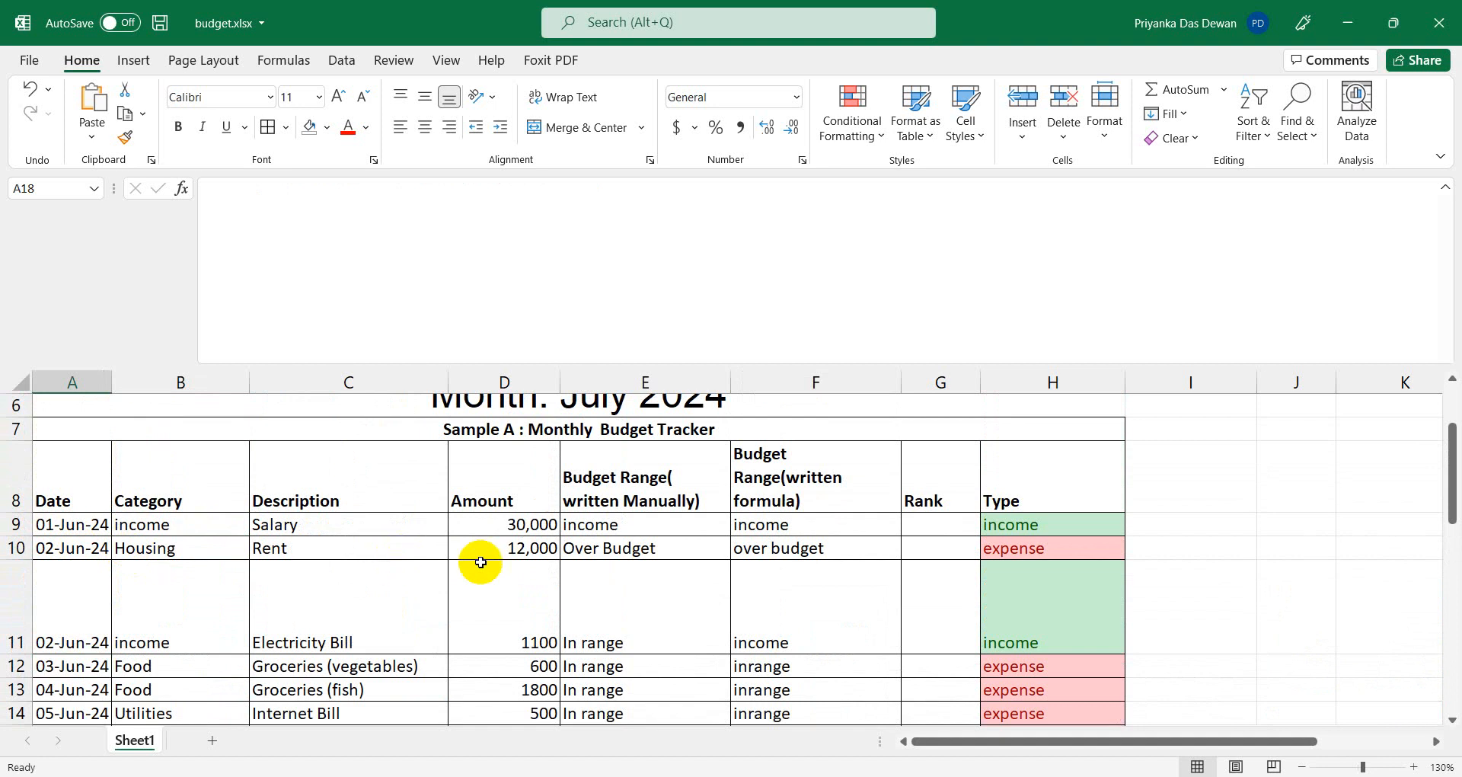
click(1091, 611)
click(1053, 521)
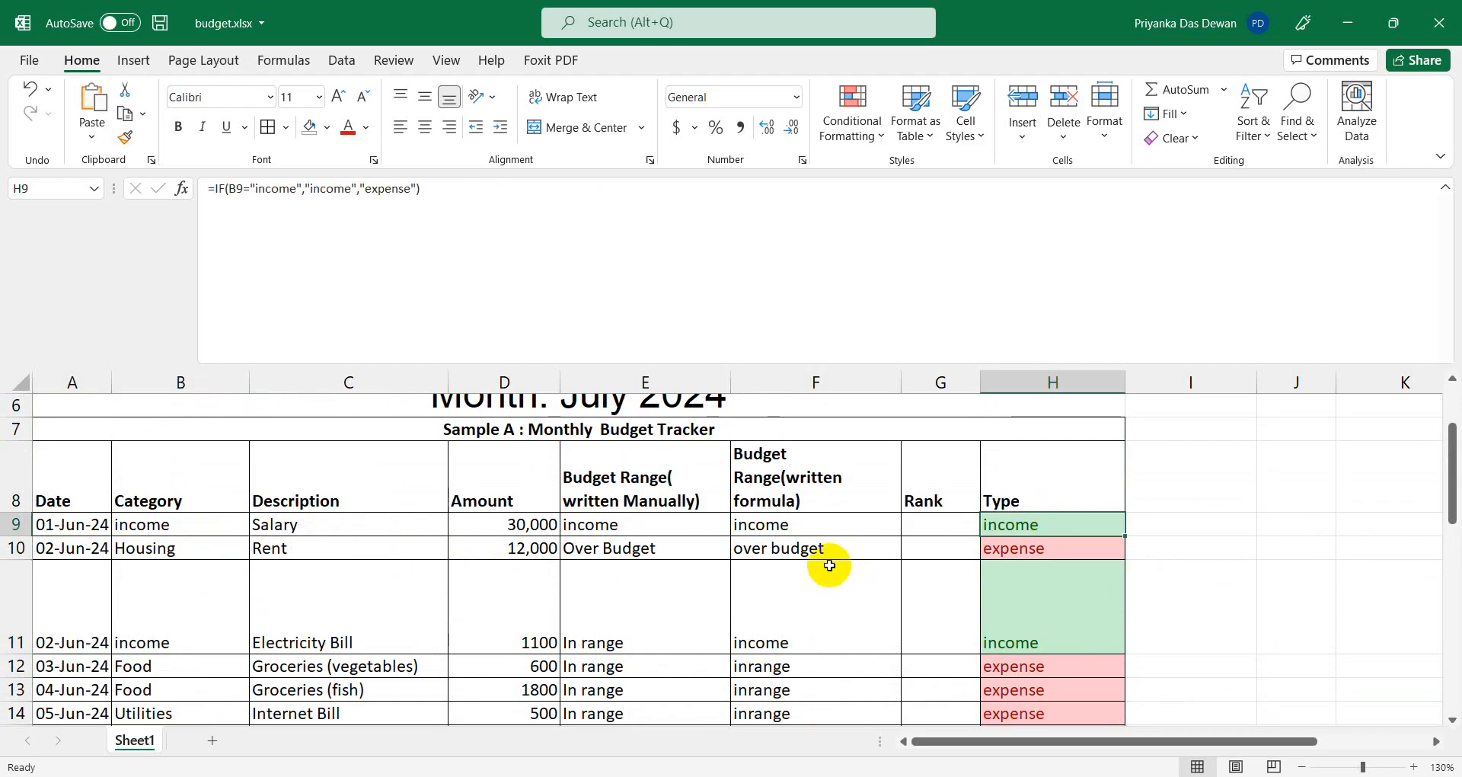
click(812, 522)
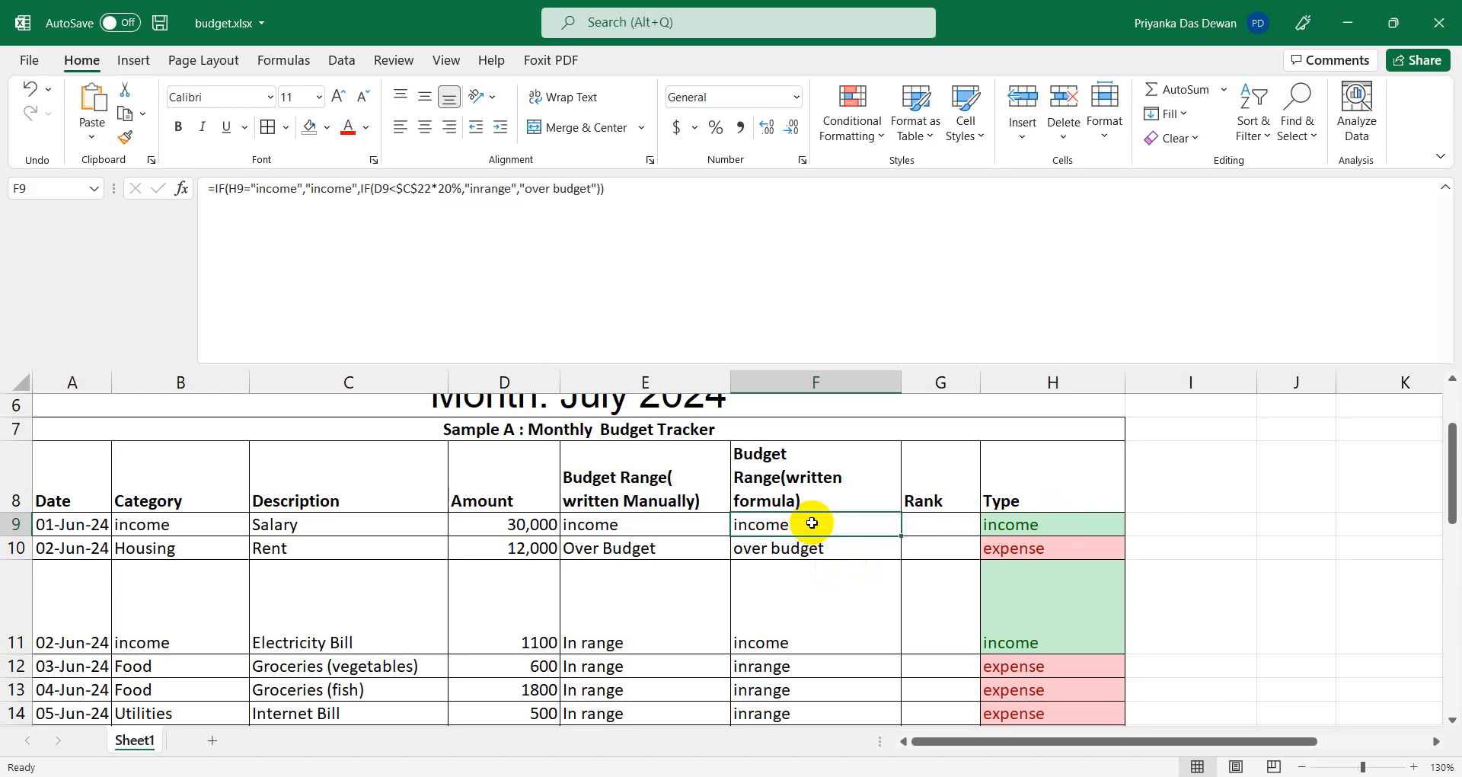
scroll(434, 601, down, 1)
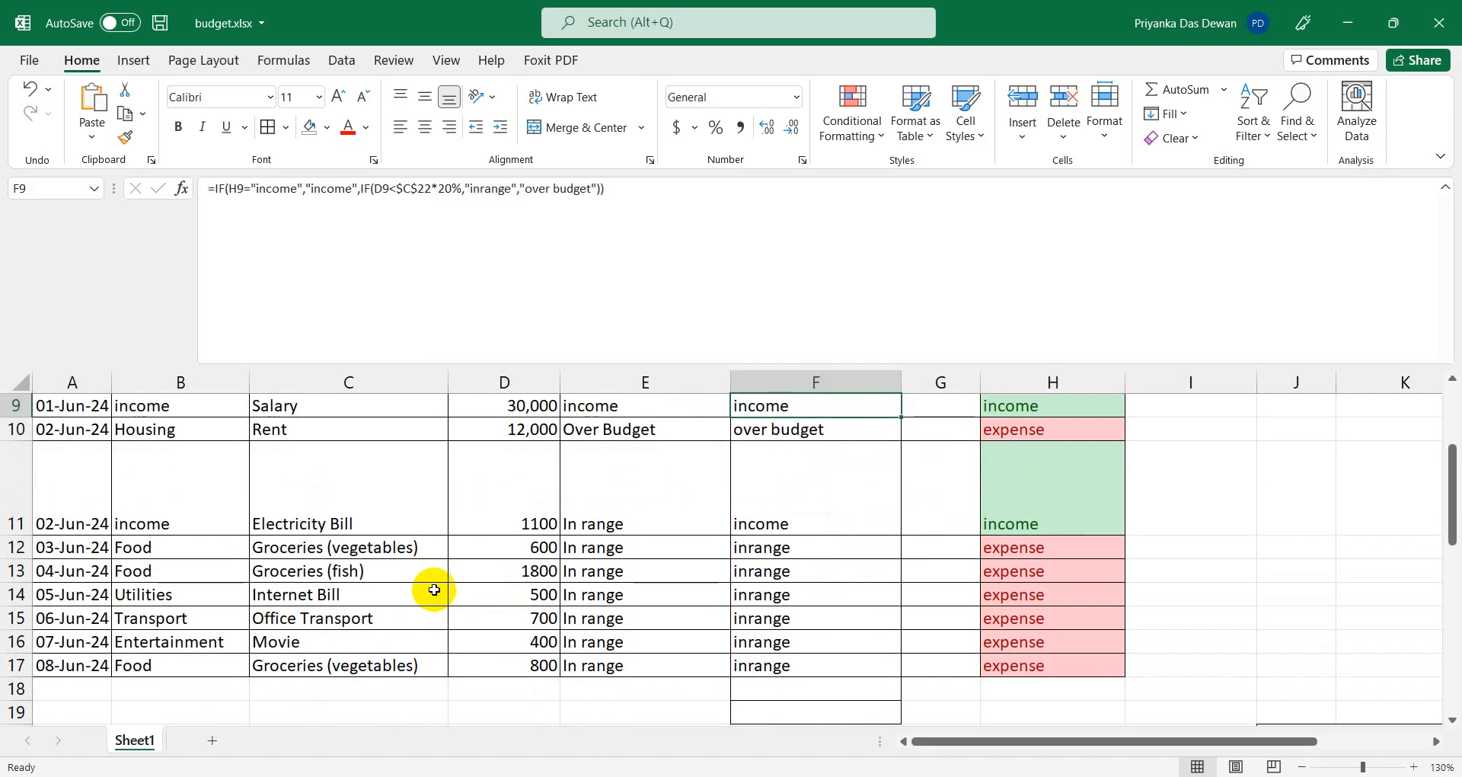
scroll(347, 578, down, 1)
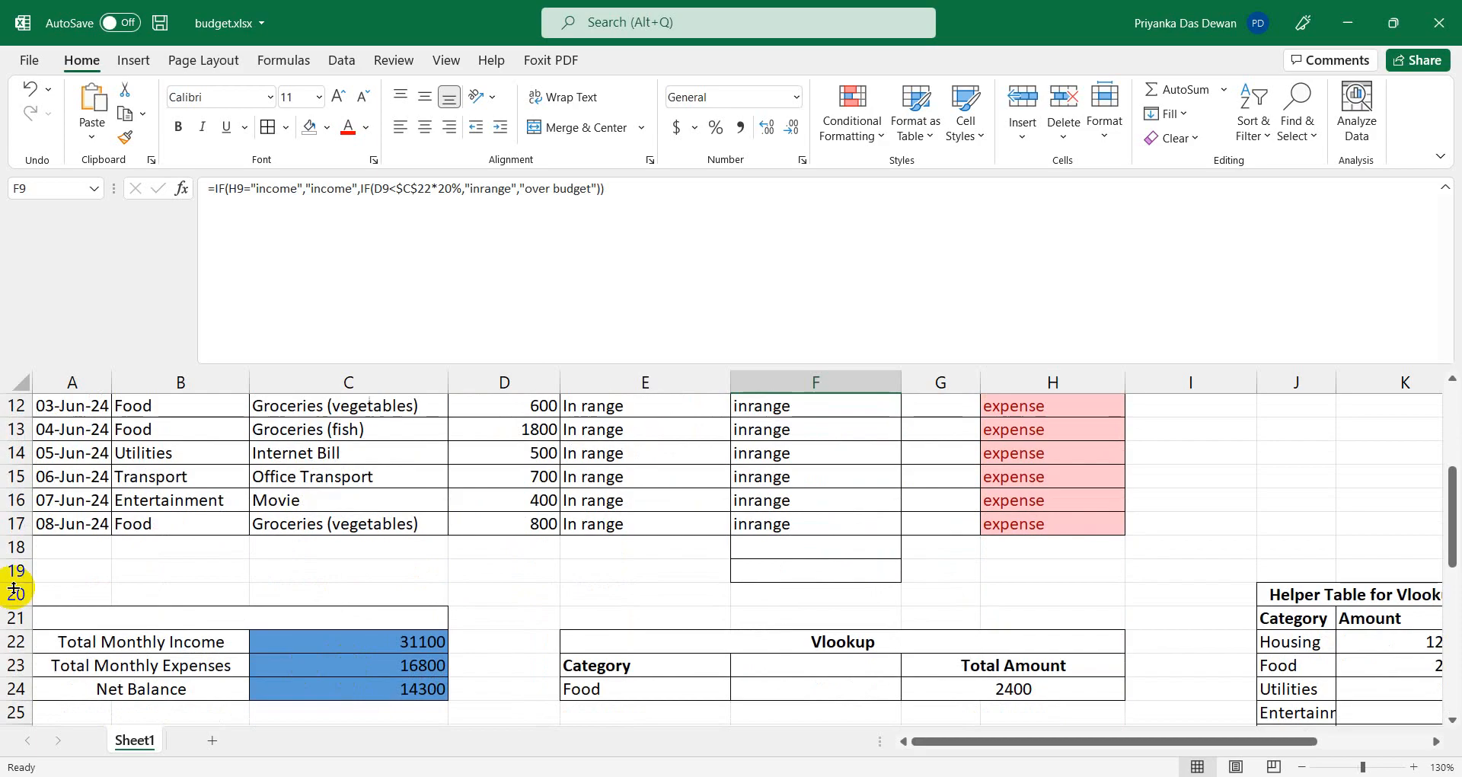
Examine the empty row 18 below the budget table across its columns and recheck the Type formula in H9.
click(57, 548)
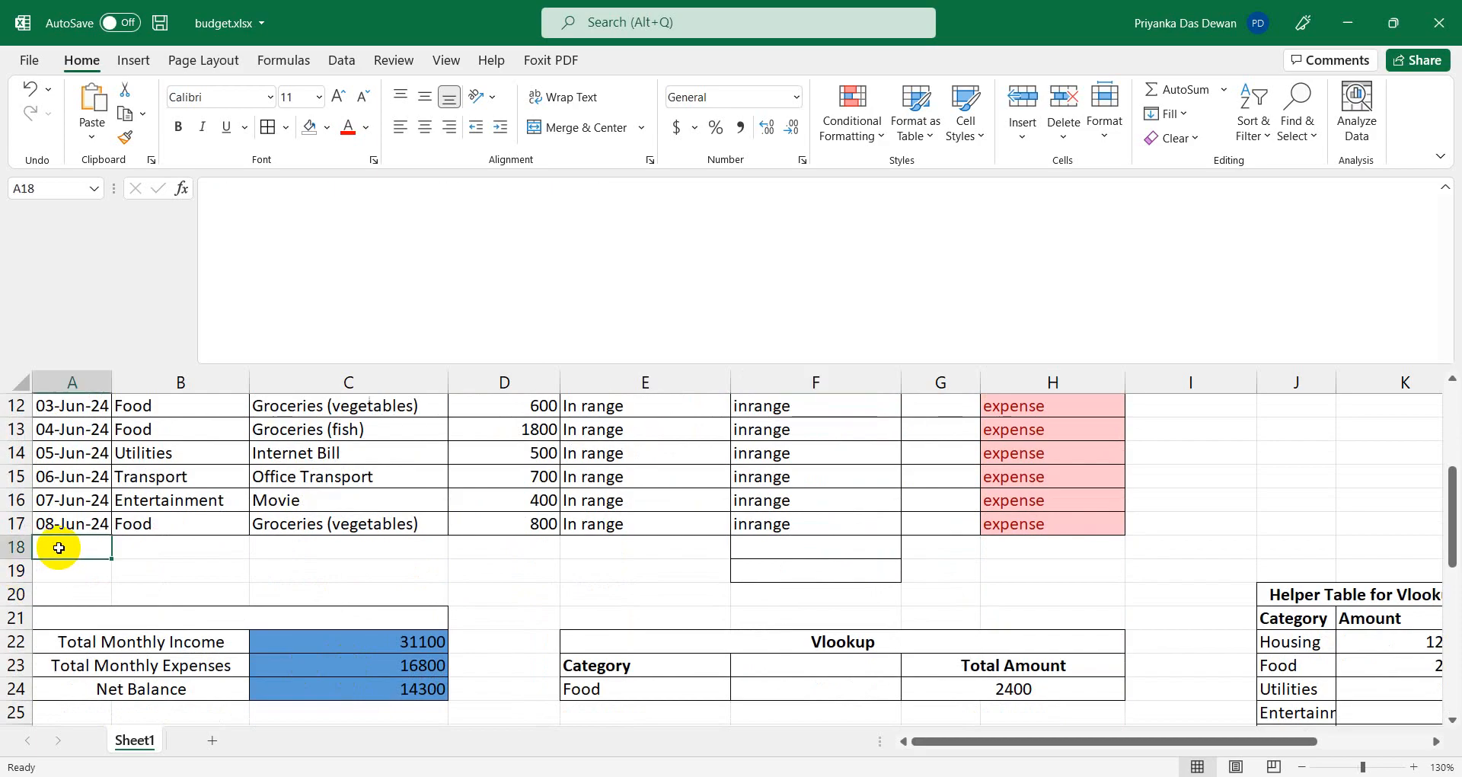
click(154, 554)
click(323, 560)
click(423, 554)
click(517, 549)
click(670, 550)
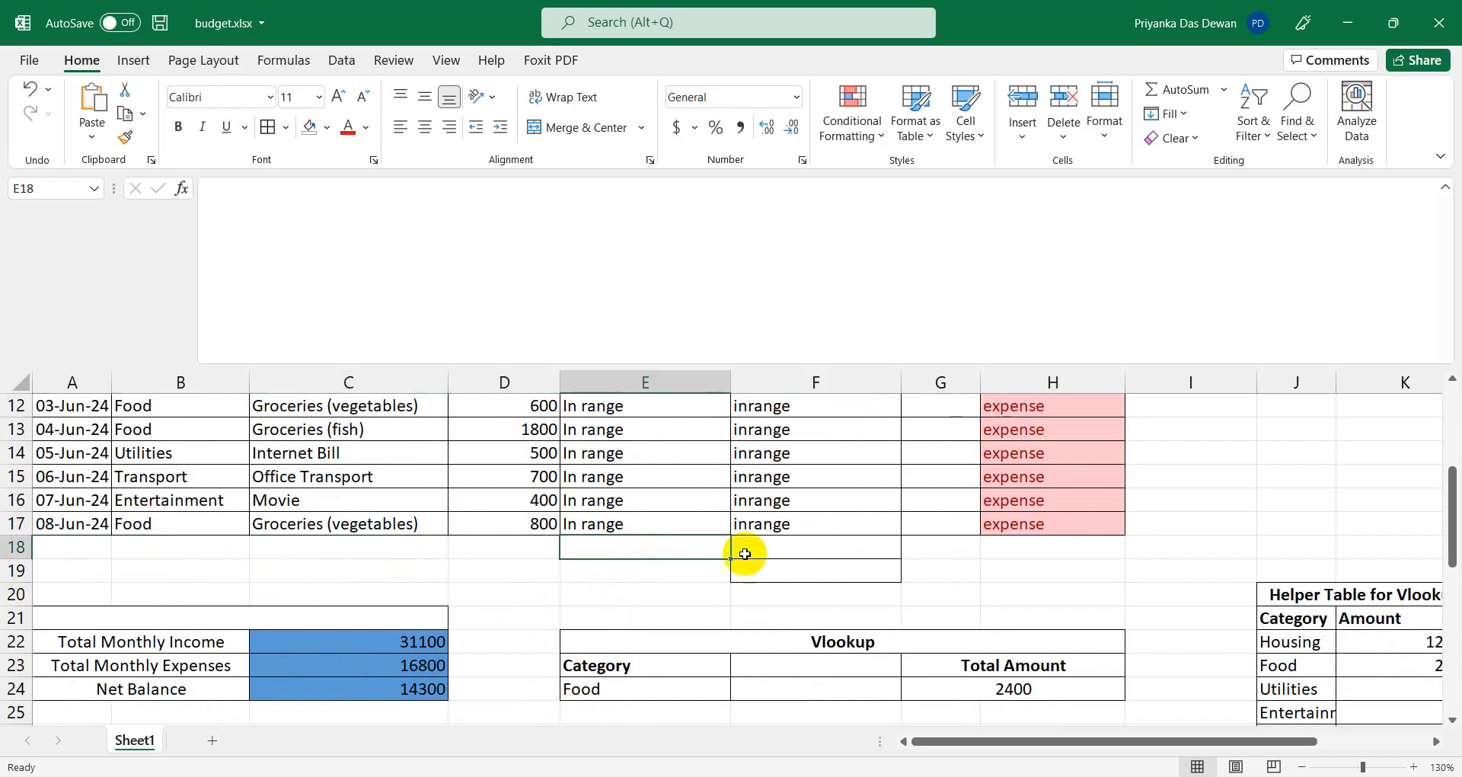
click(745, 554)
click(1089, 568)
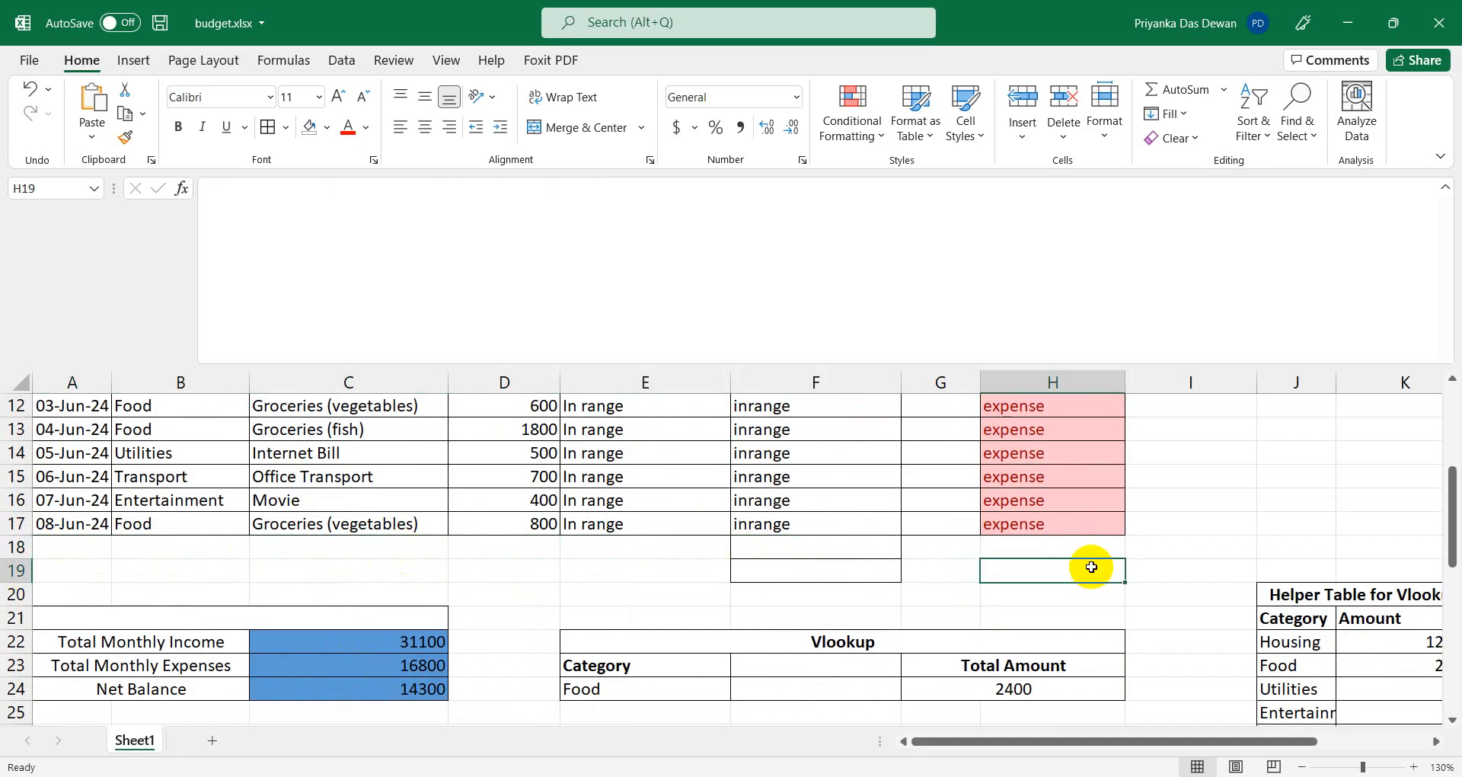
click(99, 547)
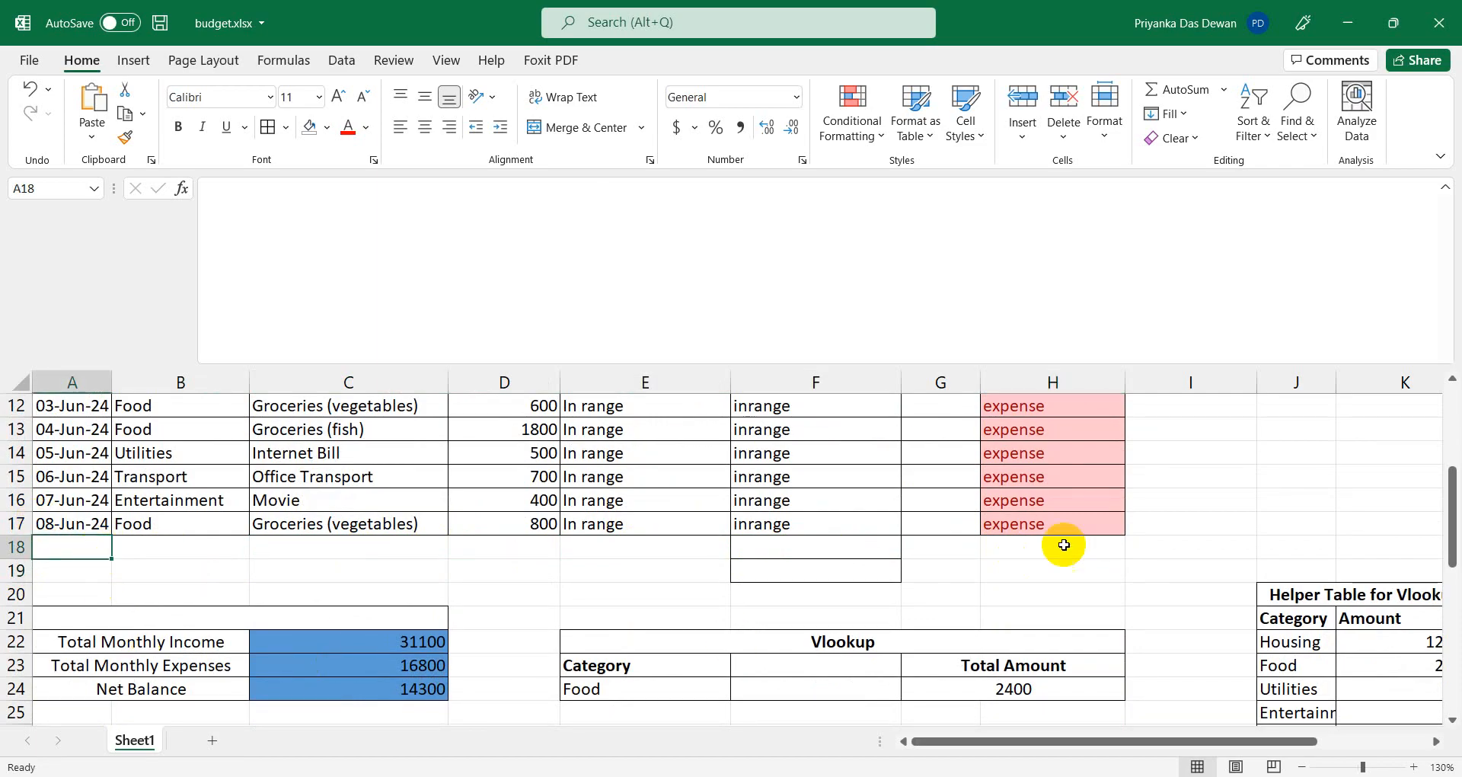
scroll(1062, 546, up, 1)
scroll(1063, 545, up, 1)
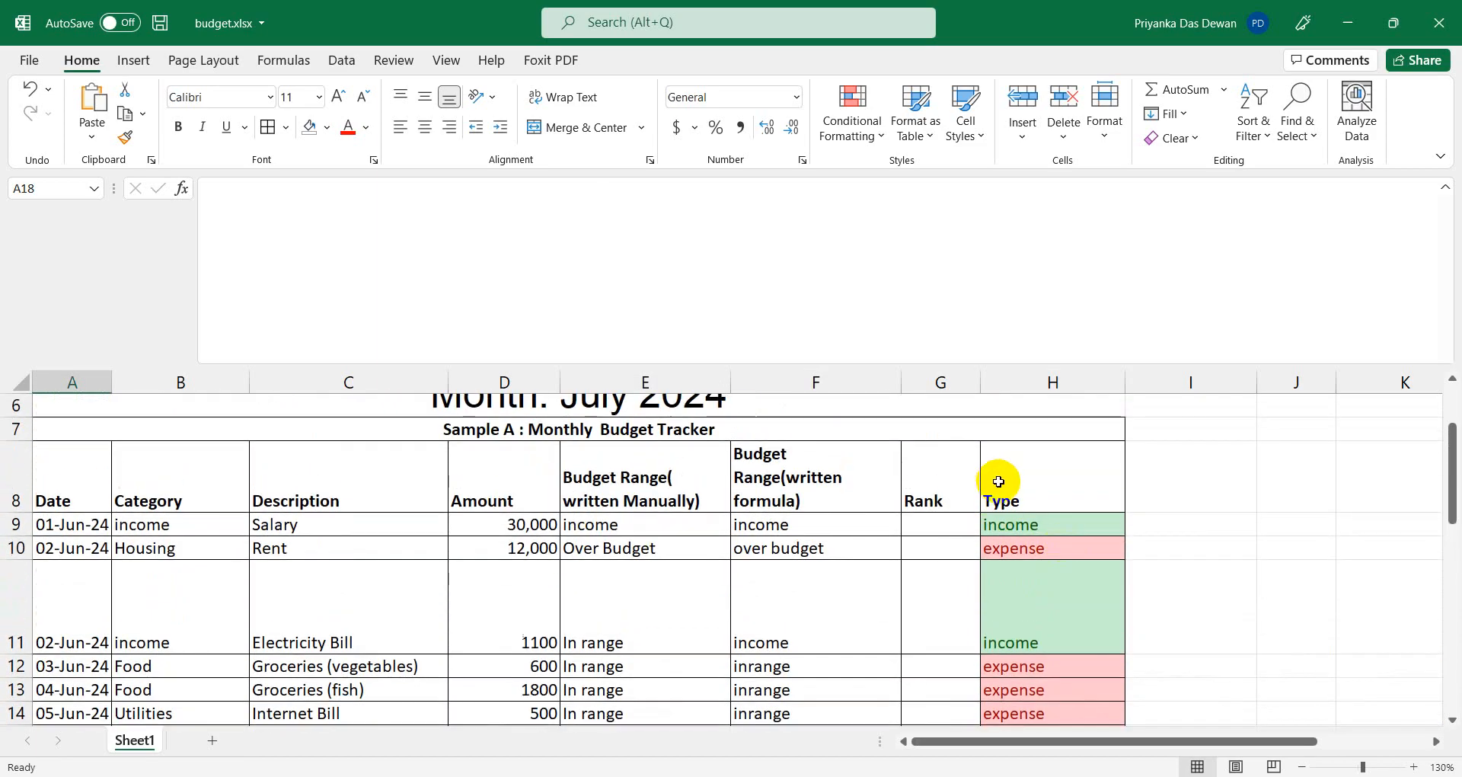
click(1024, 524)
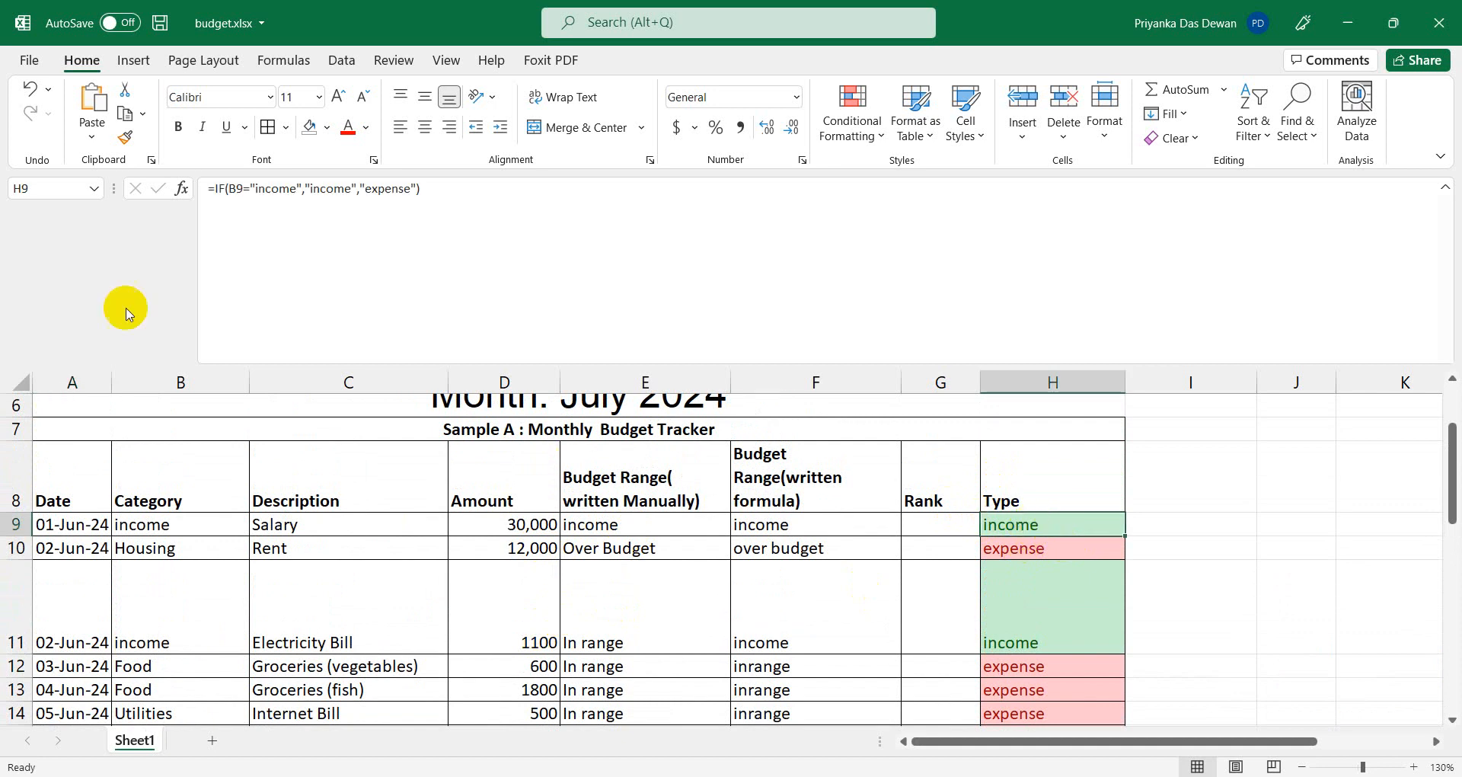
scroll(516, 500, down, 1)
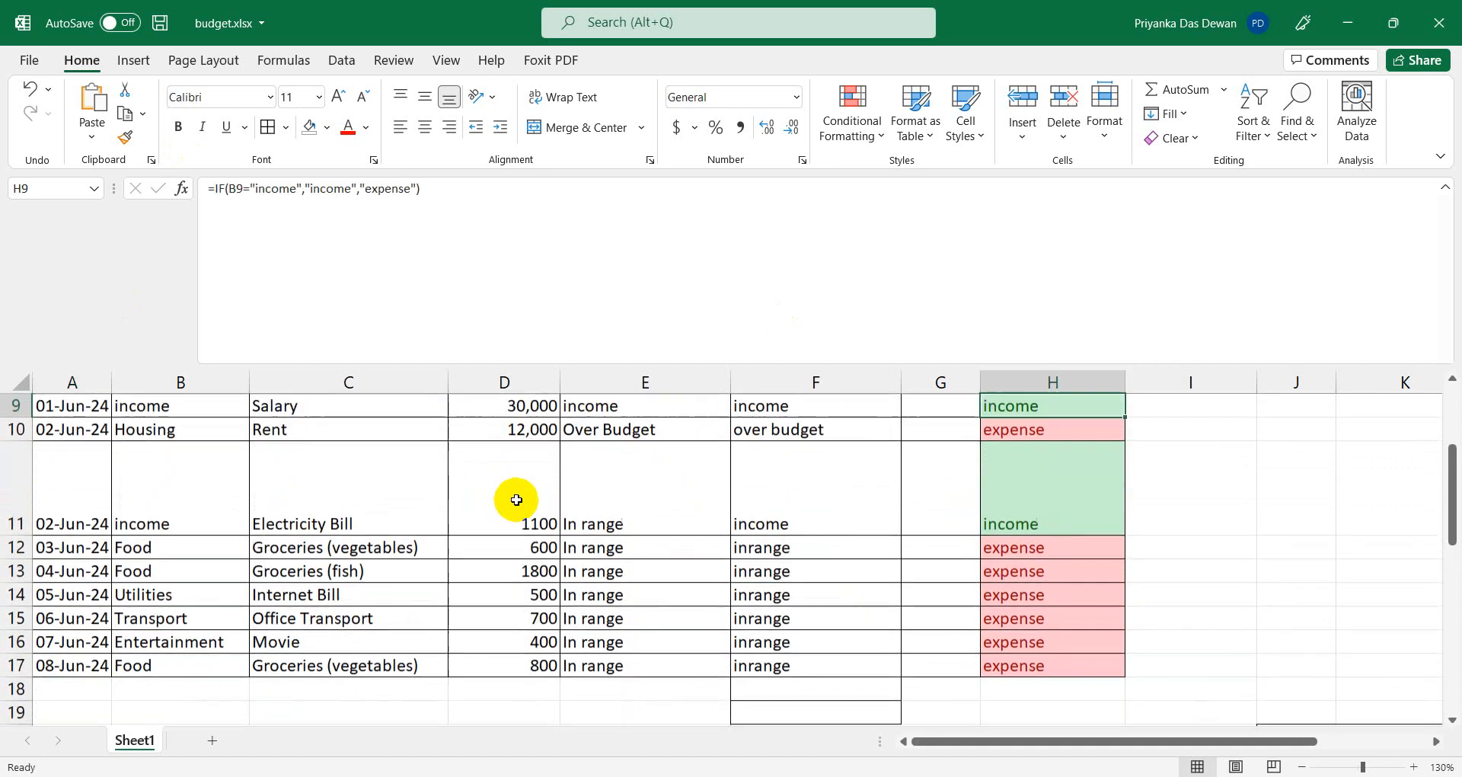
click(74, 690)
text(09)
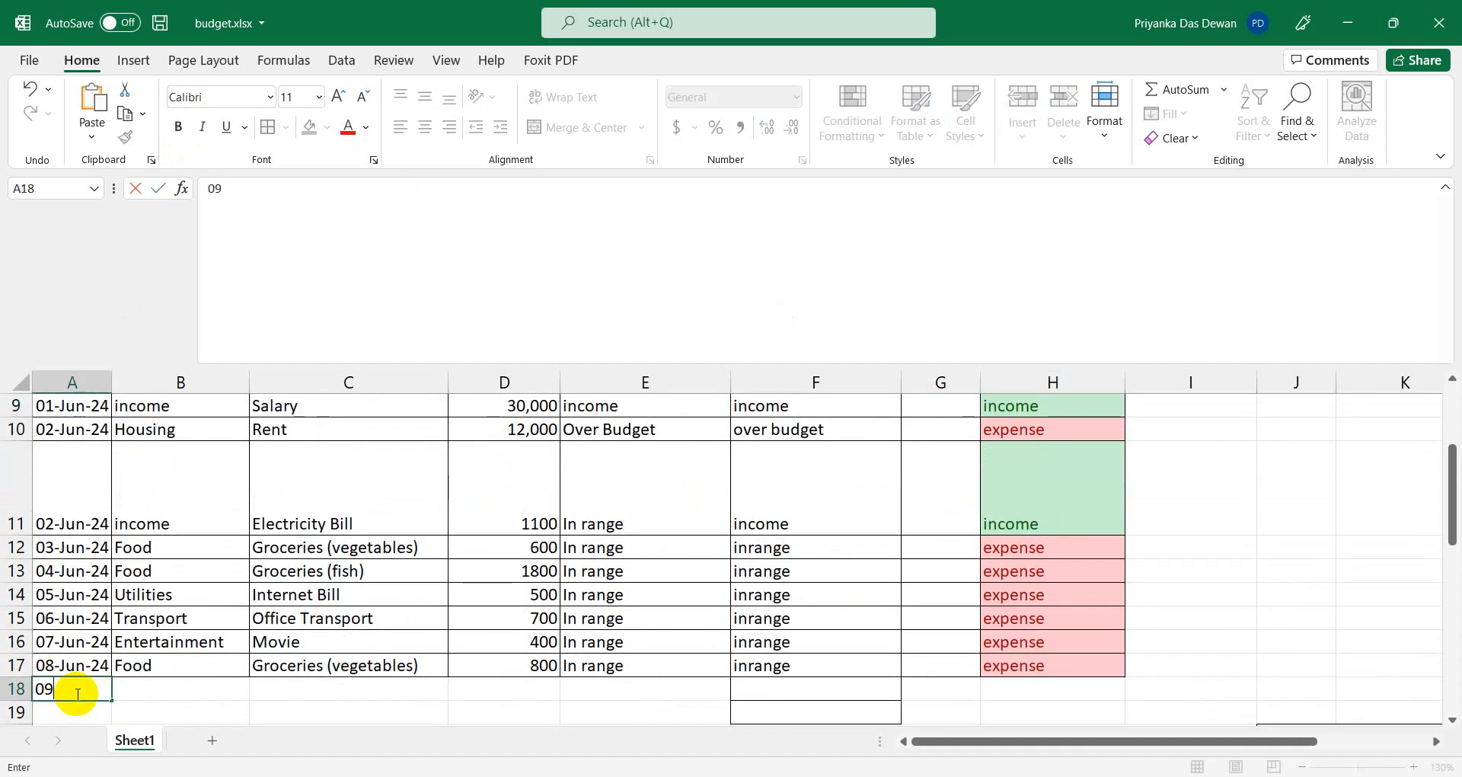
text(-jun)
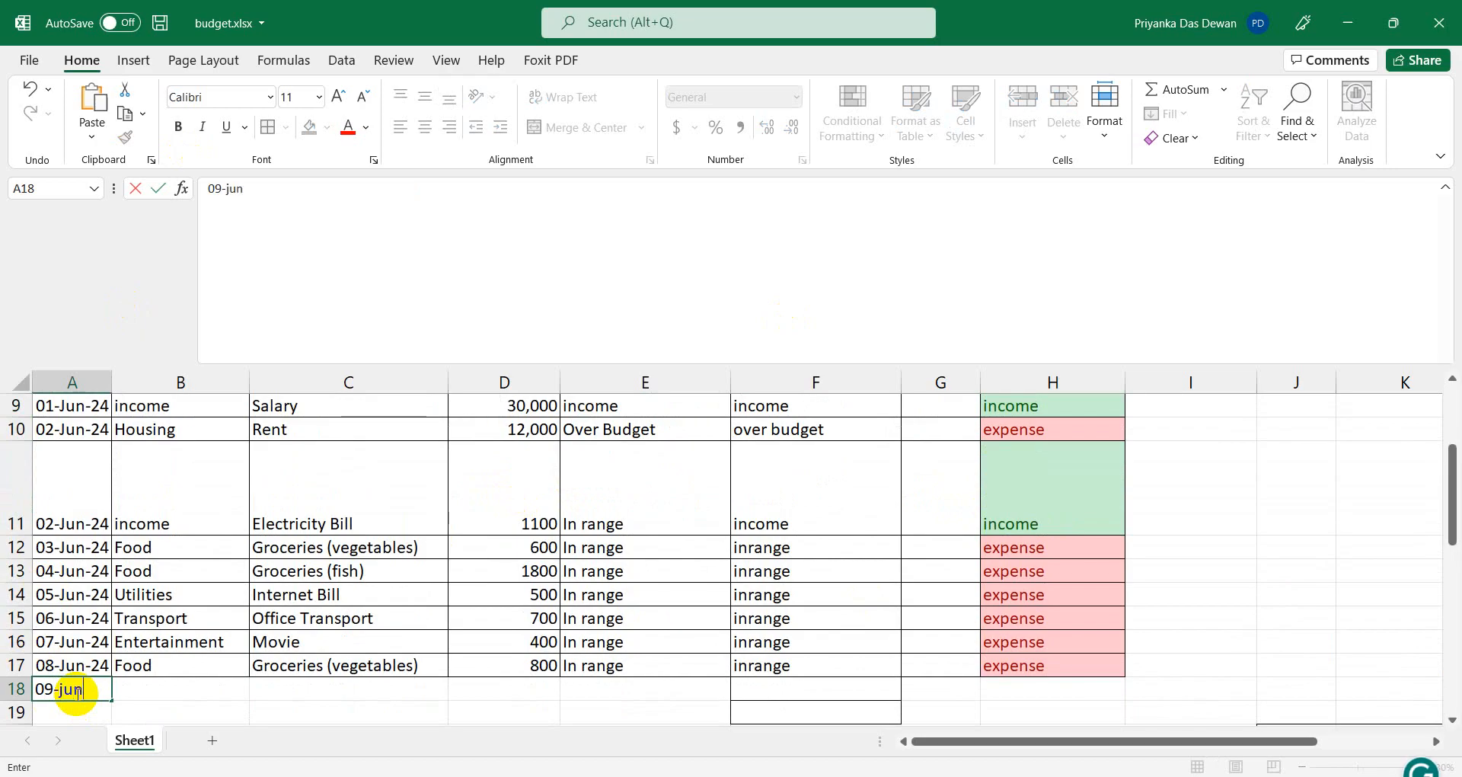
text(-202)
key(BackSpace)
key(BackSpace)
key(BackSpace)
key(BackSpace)
key(BackSpace)
key(BackSpace)
key(BackSpace)
key(BackSpace)
key(BackSpace)
key(BackSpace)
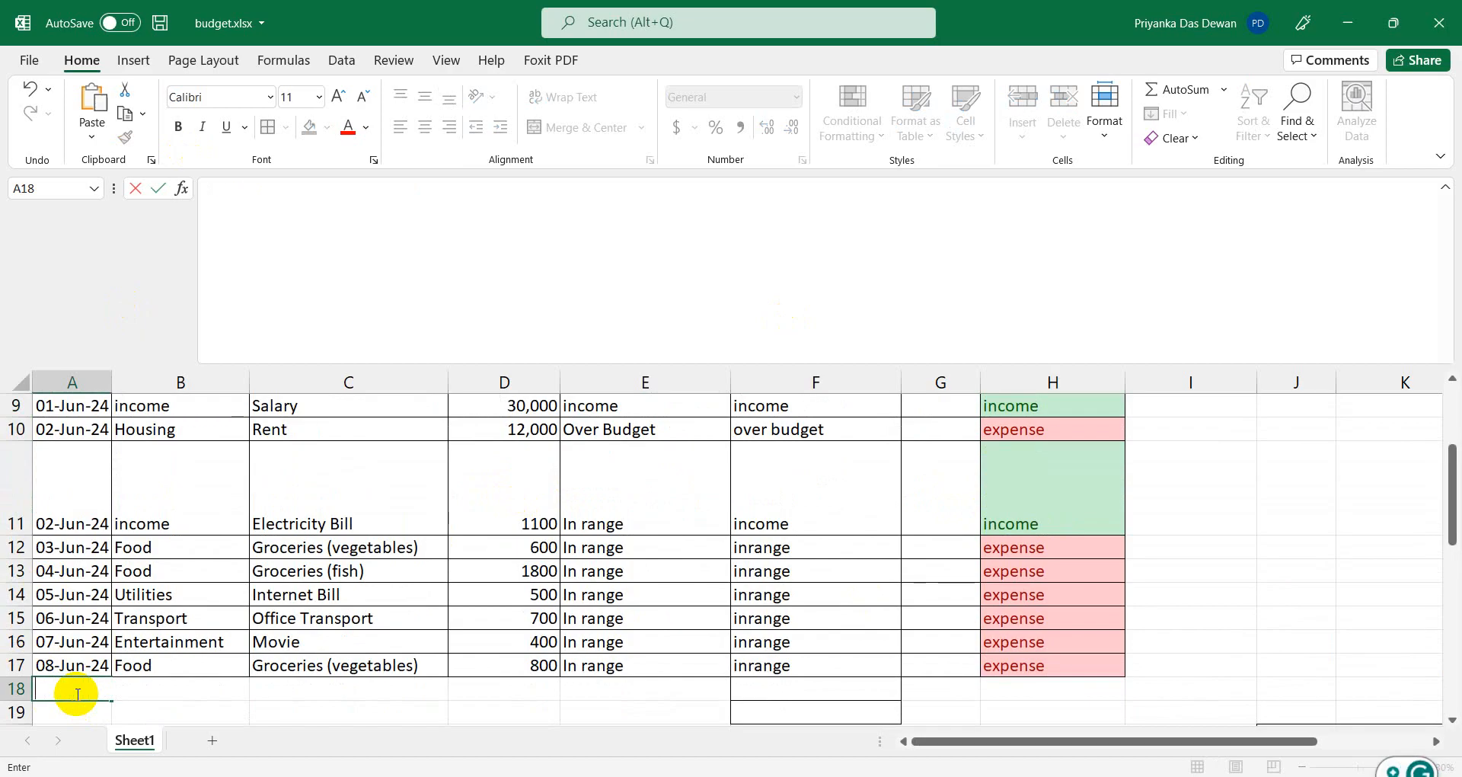
click(106, 550)
Compare category B11 with the Type formula in H11 and change the Internet Bill row's category in B14 to "income".
click(149, 526)
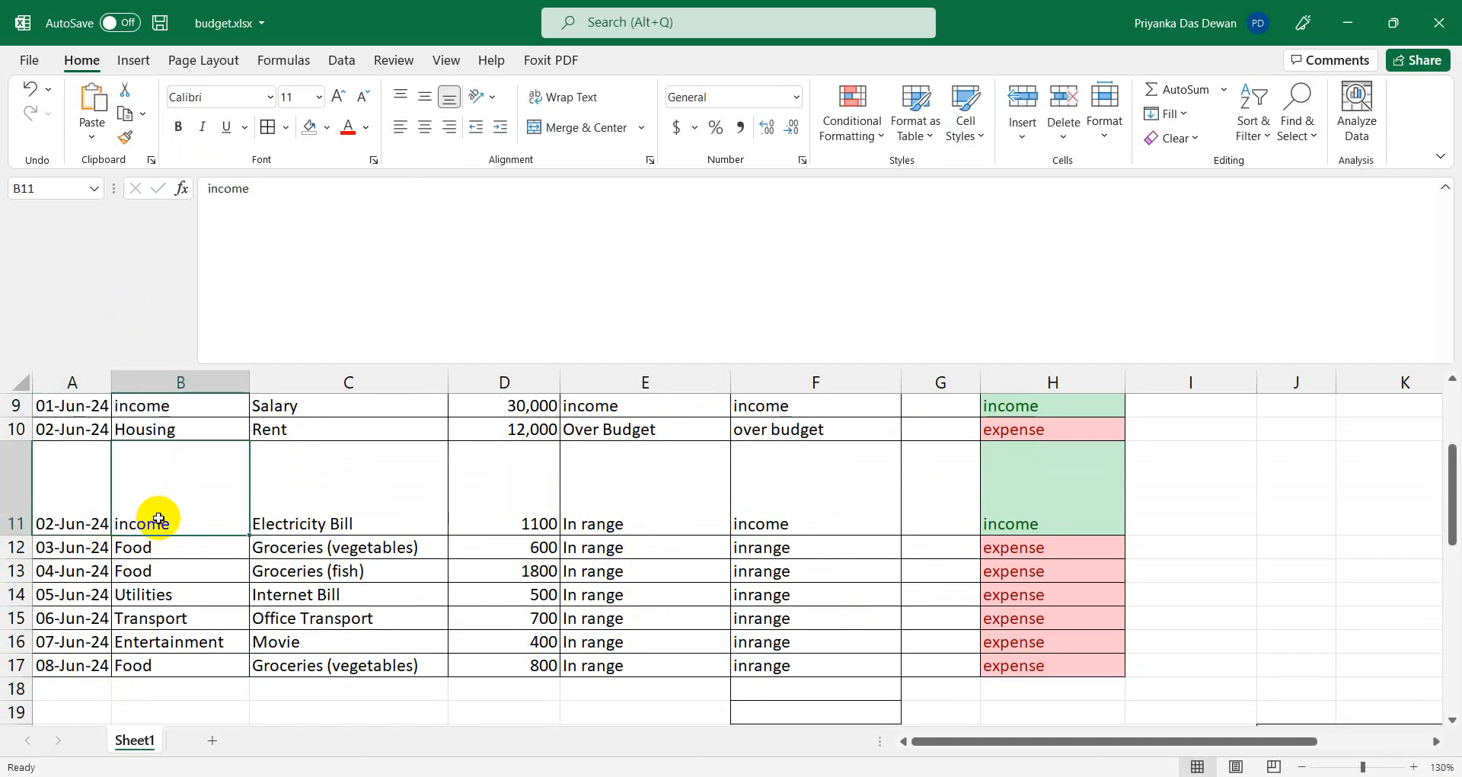
click(1024, 518)
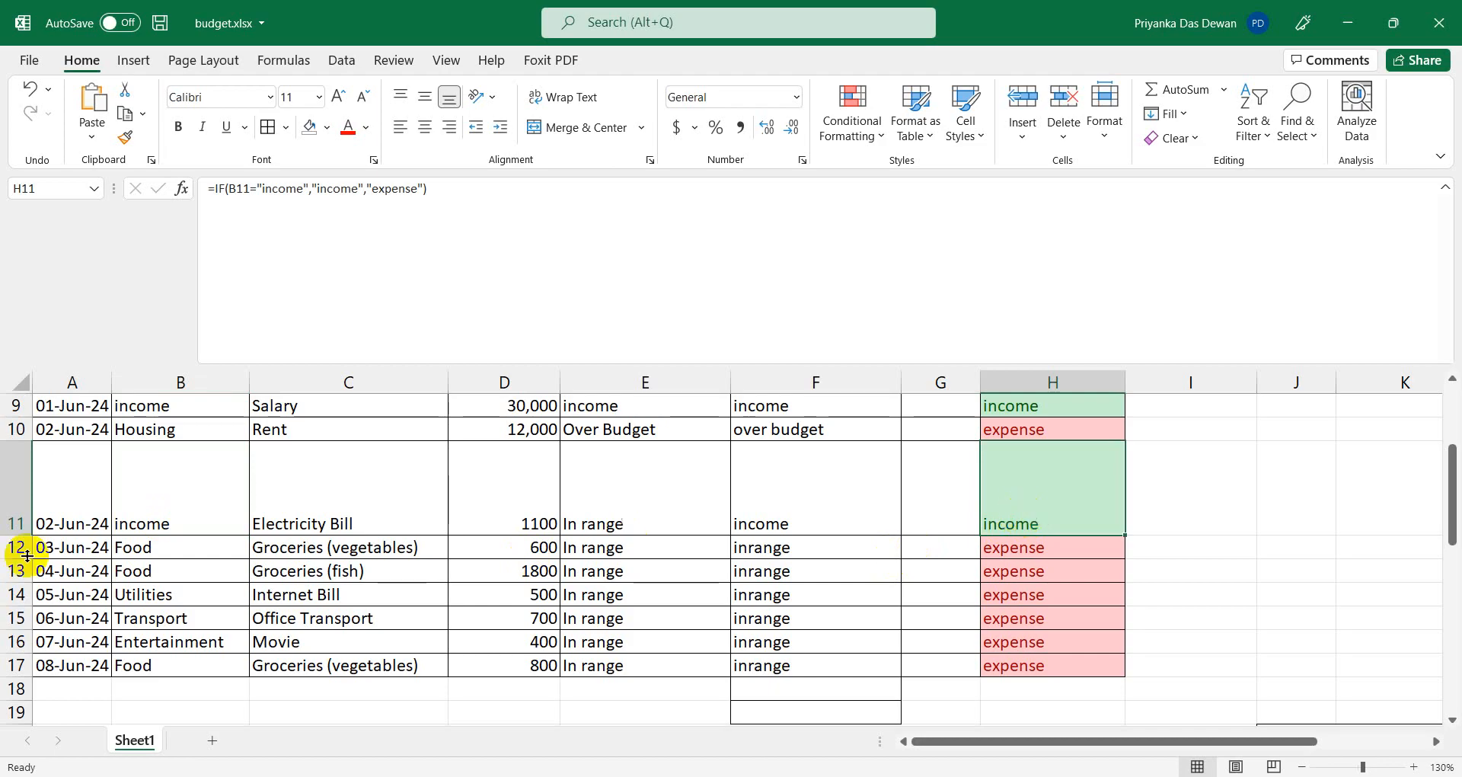
click(206, 502)
click(993, 512)
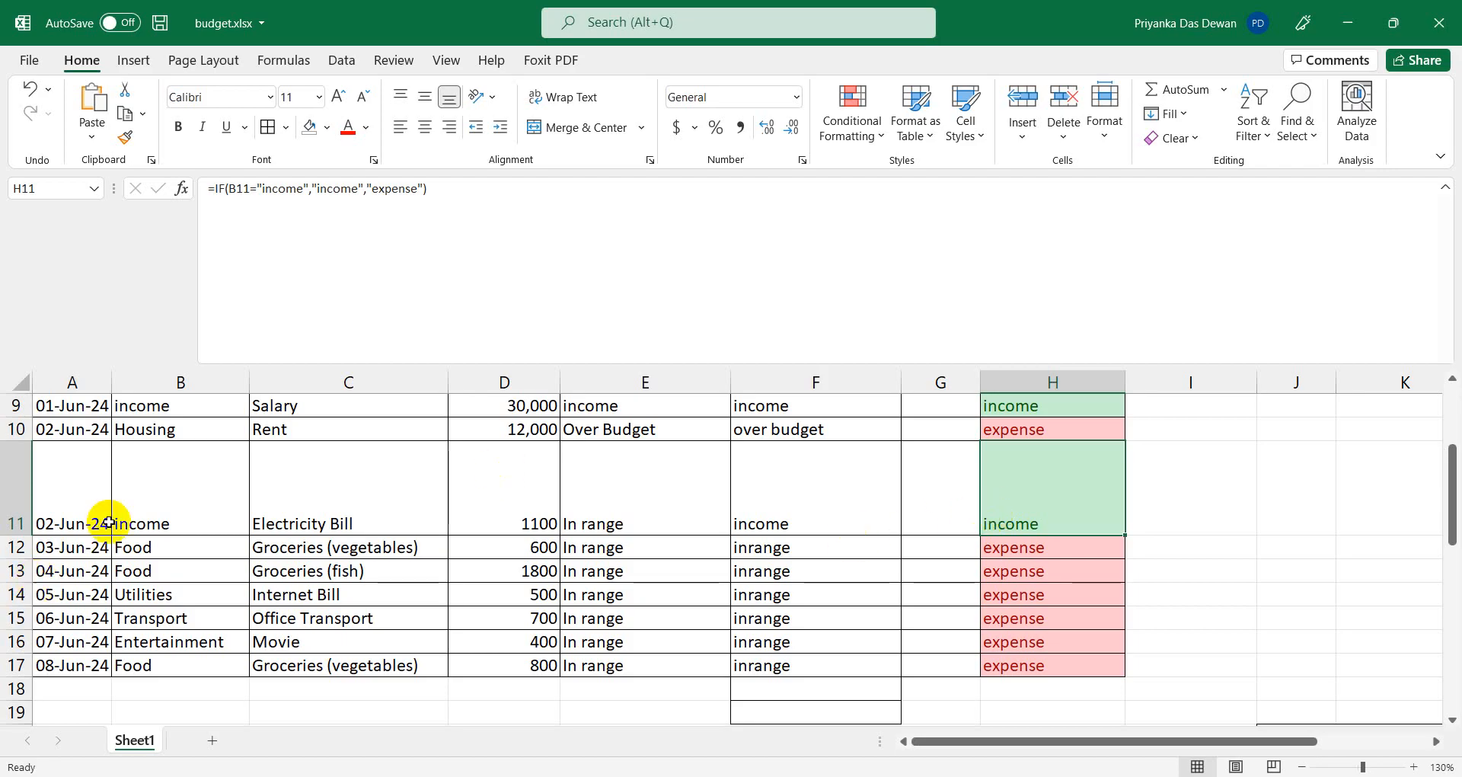
click(165, 594)
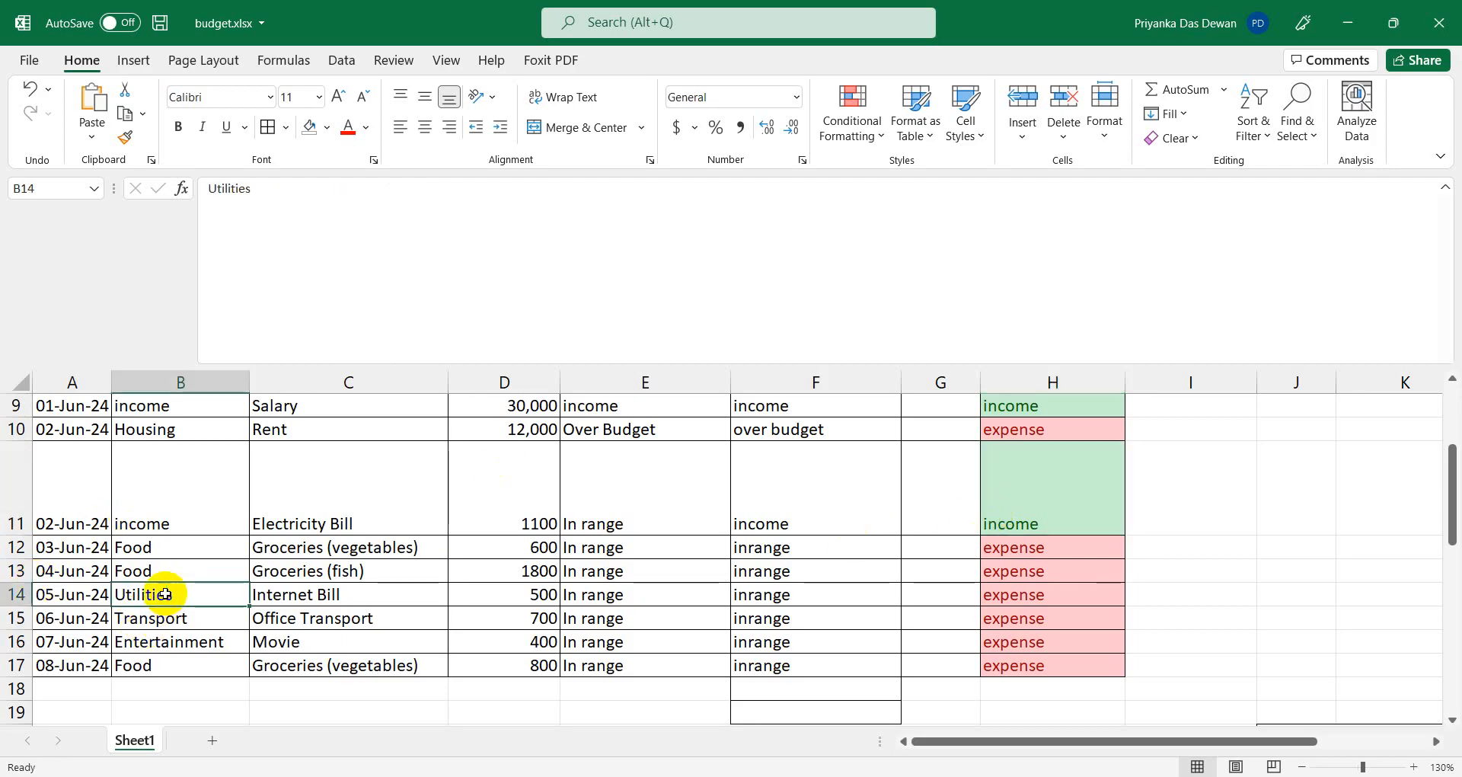
text(income)
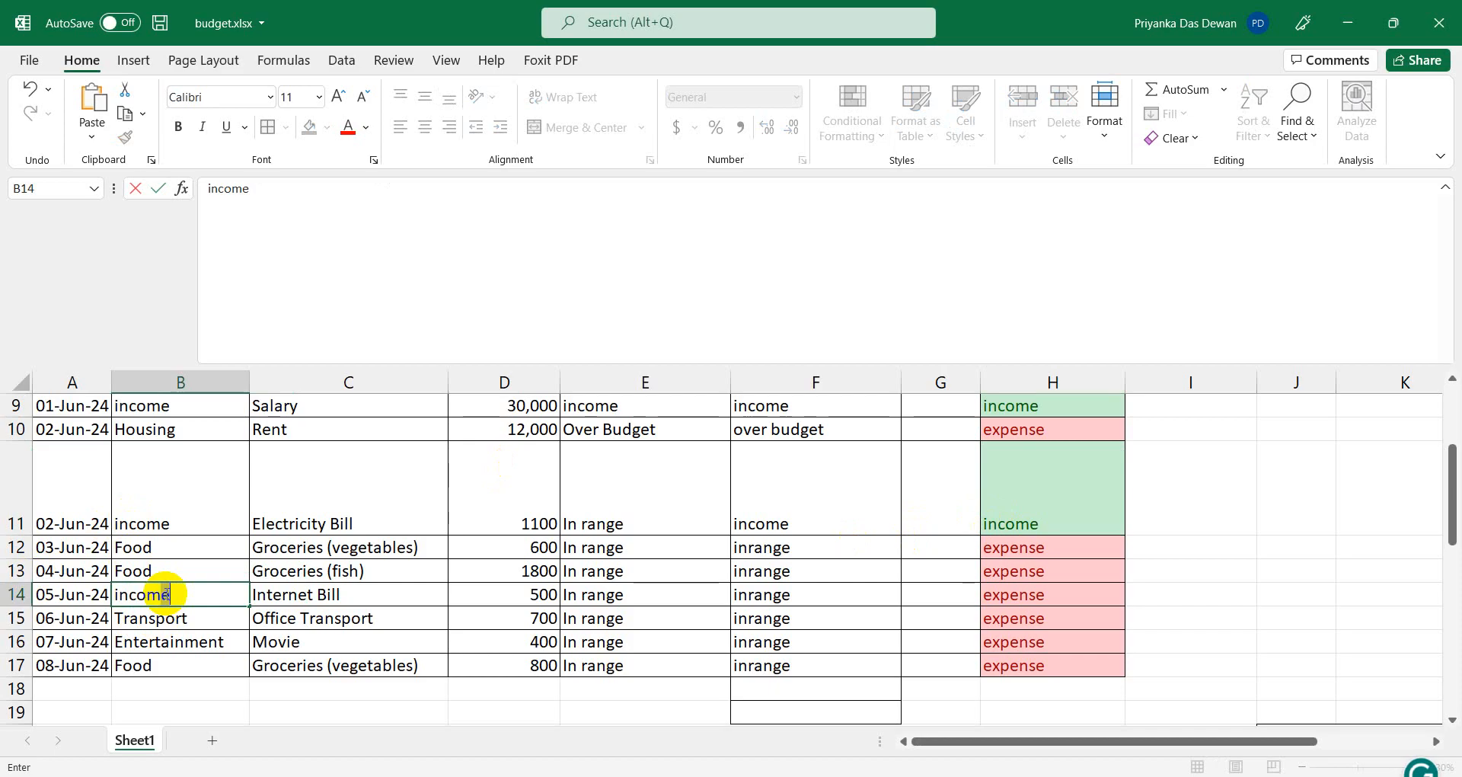
click(389, 667)
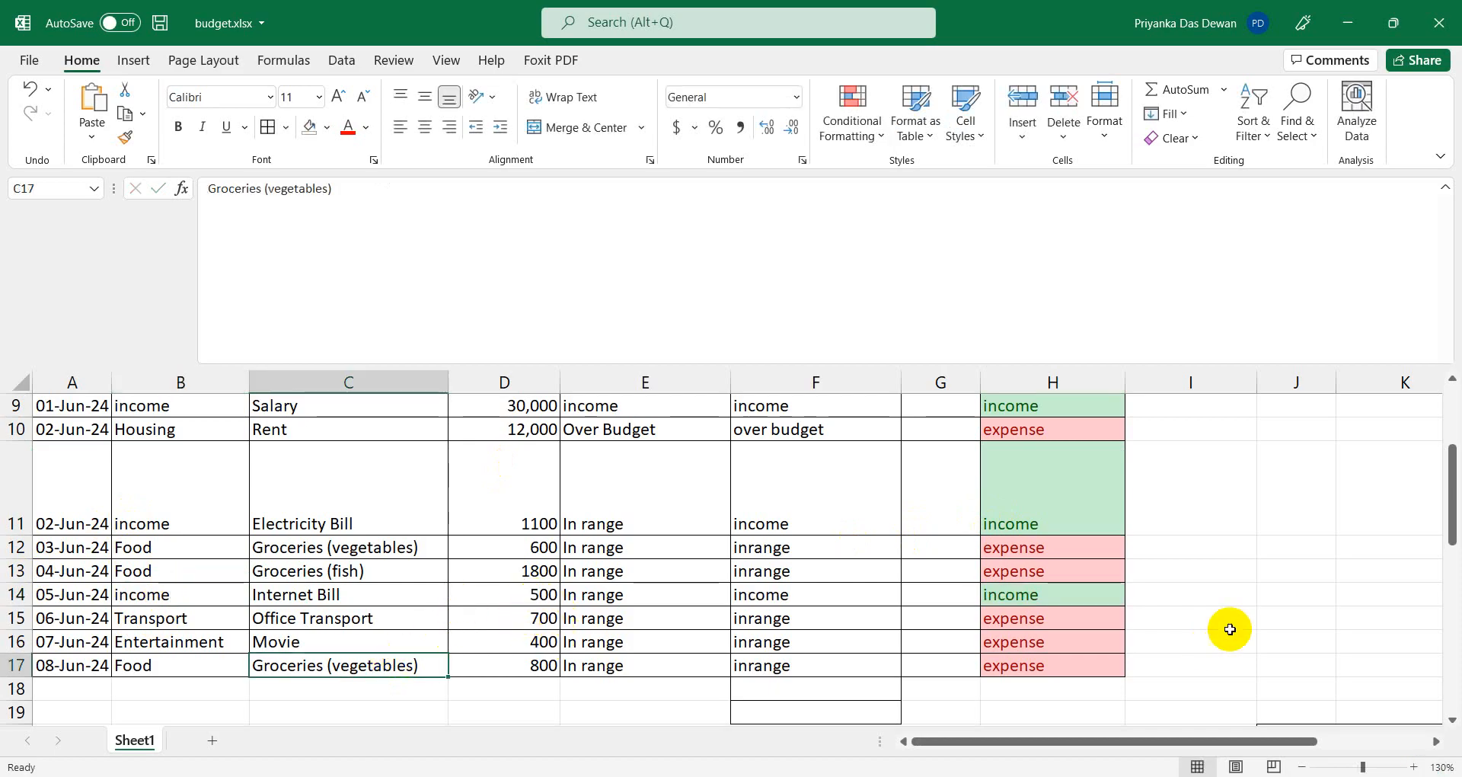
Examine the Type formulas in H14 and H13, the table range A8:H17 and the monthly totals below it.
click(1047, 597)
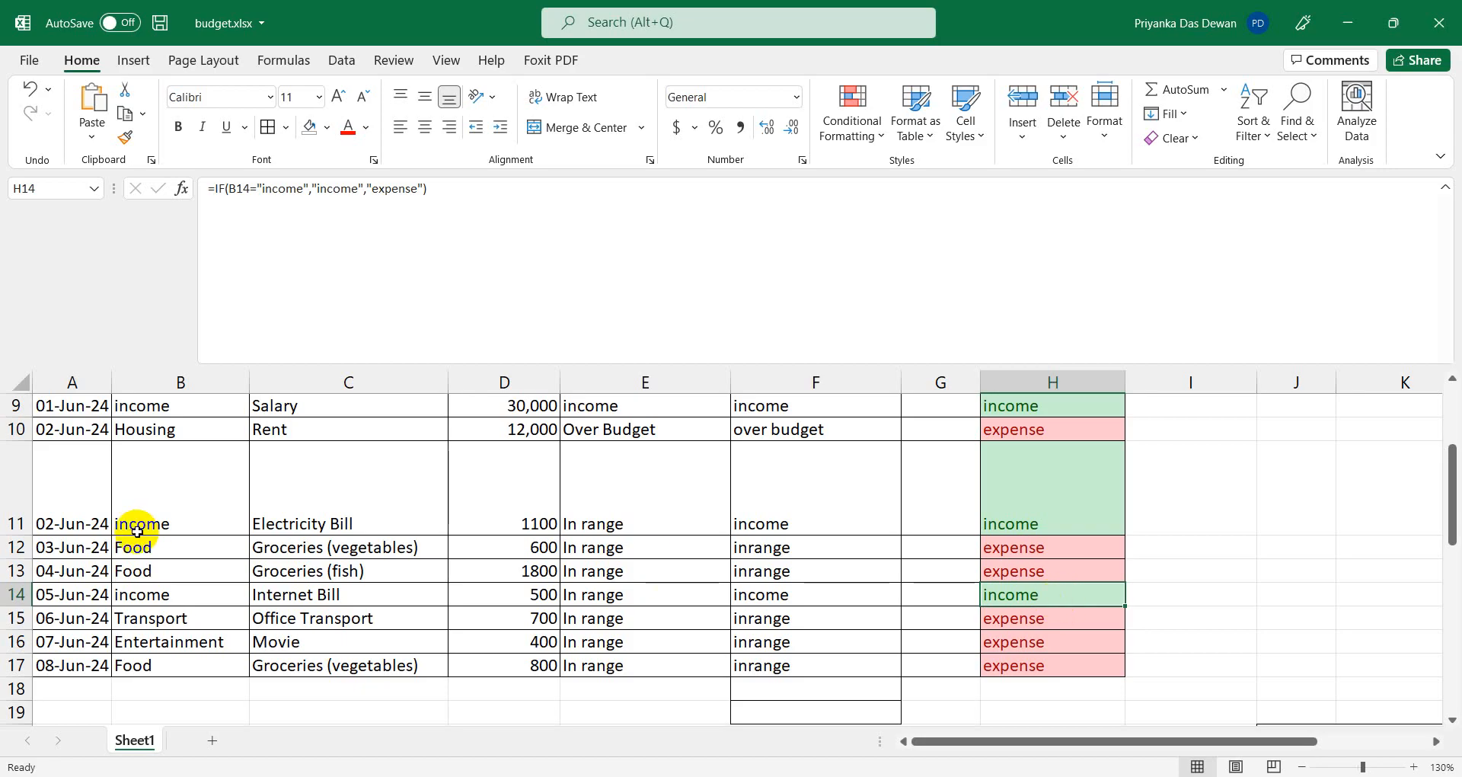
scroll(118, 548, down, 1)
scroll(118, 533, up, 1)
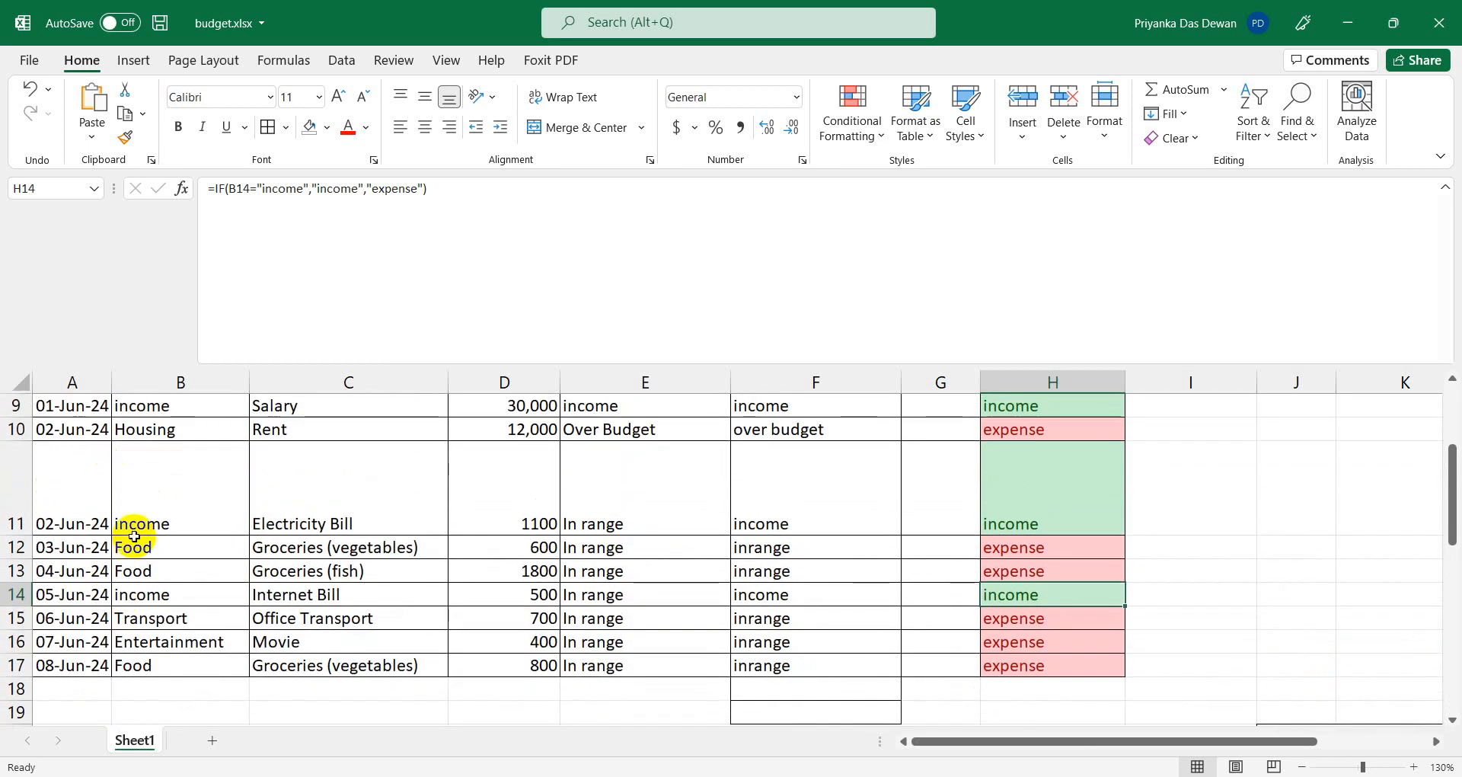
scroll(114, 525, up, 1)
drag(55, 460, 1059, 670)
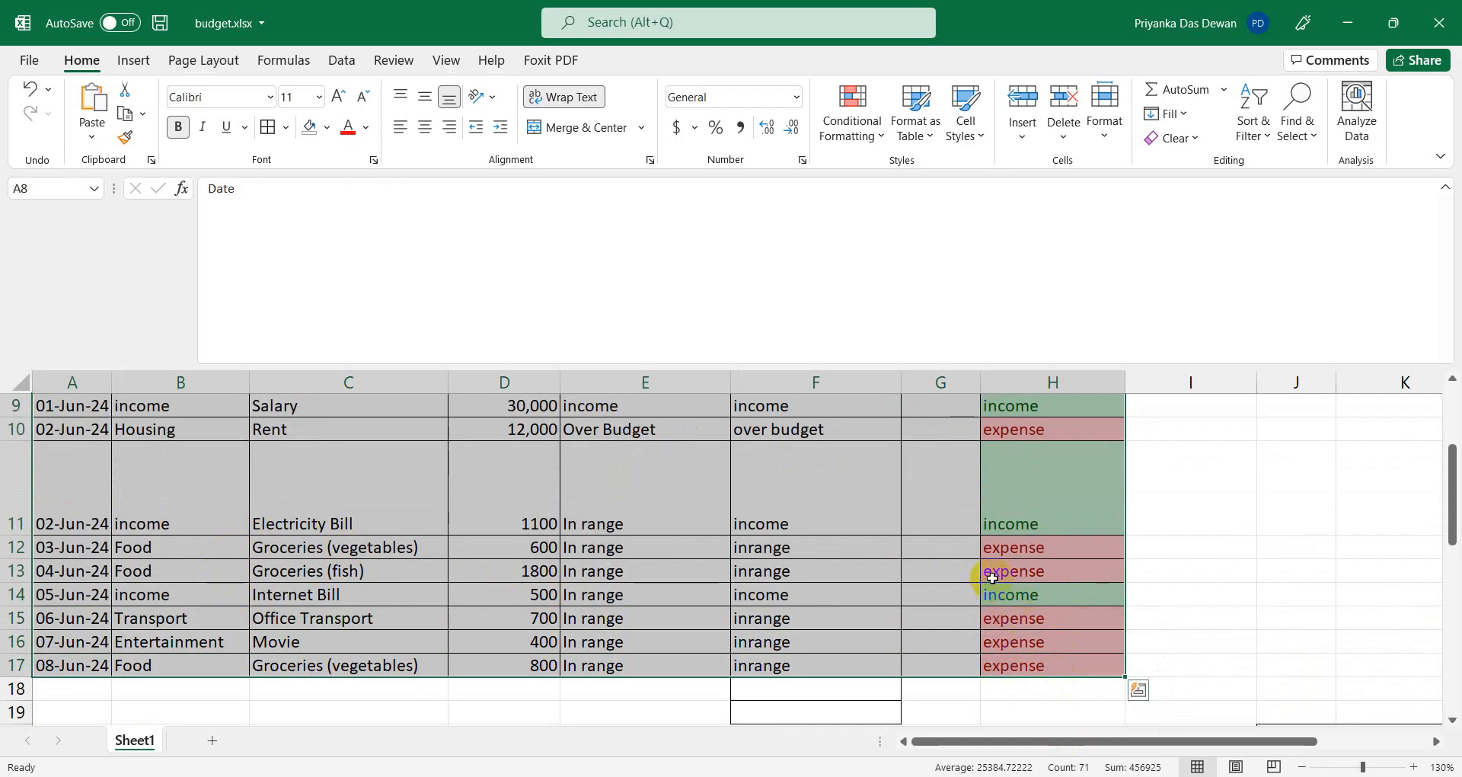
click(932, 571)
click(1065, 571)
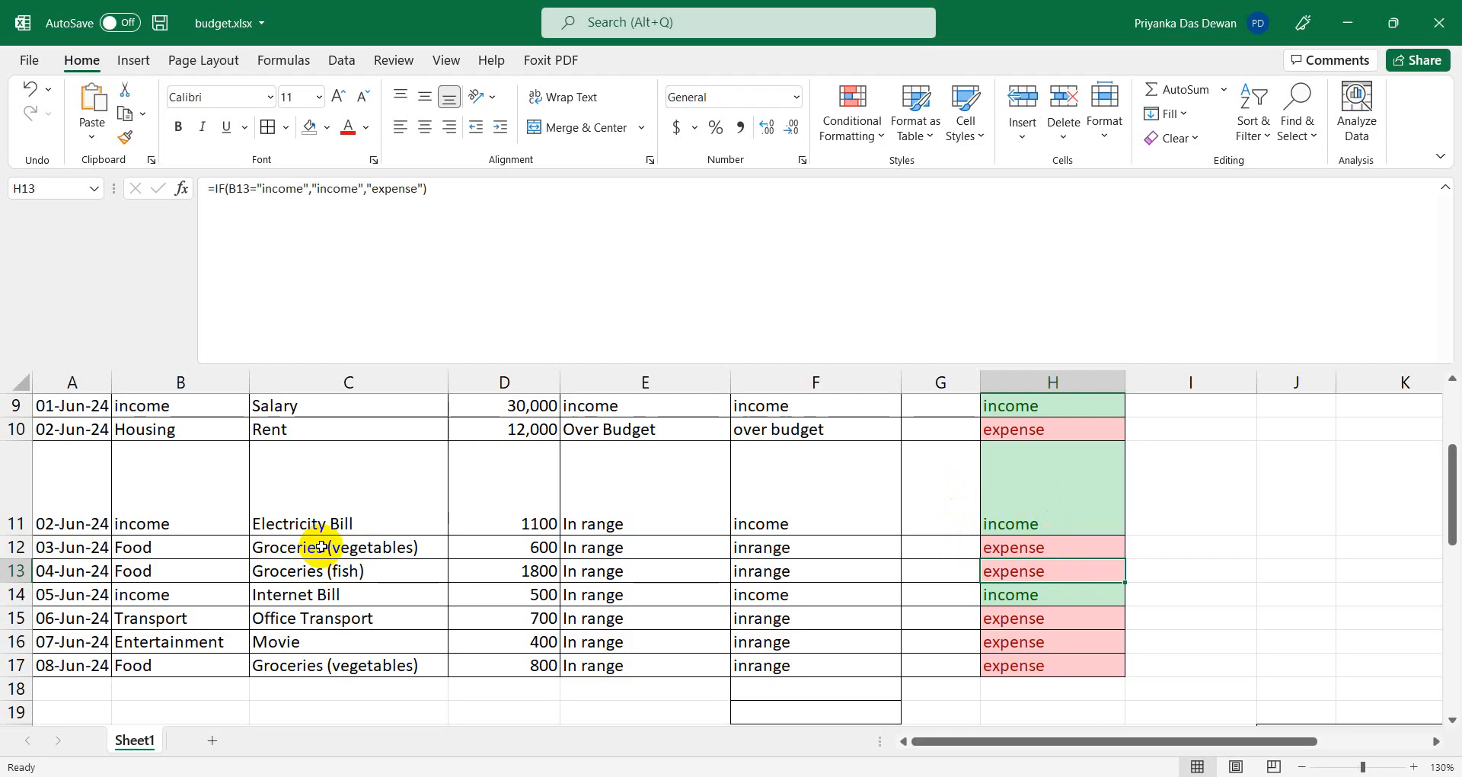
scroll(320, 552, down, 2)
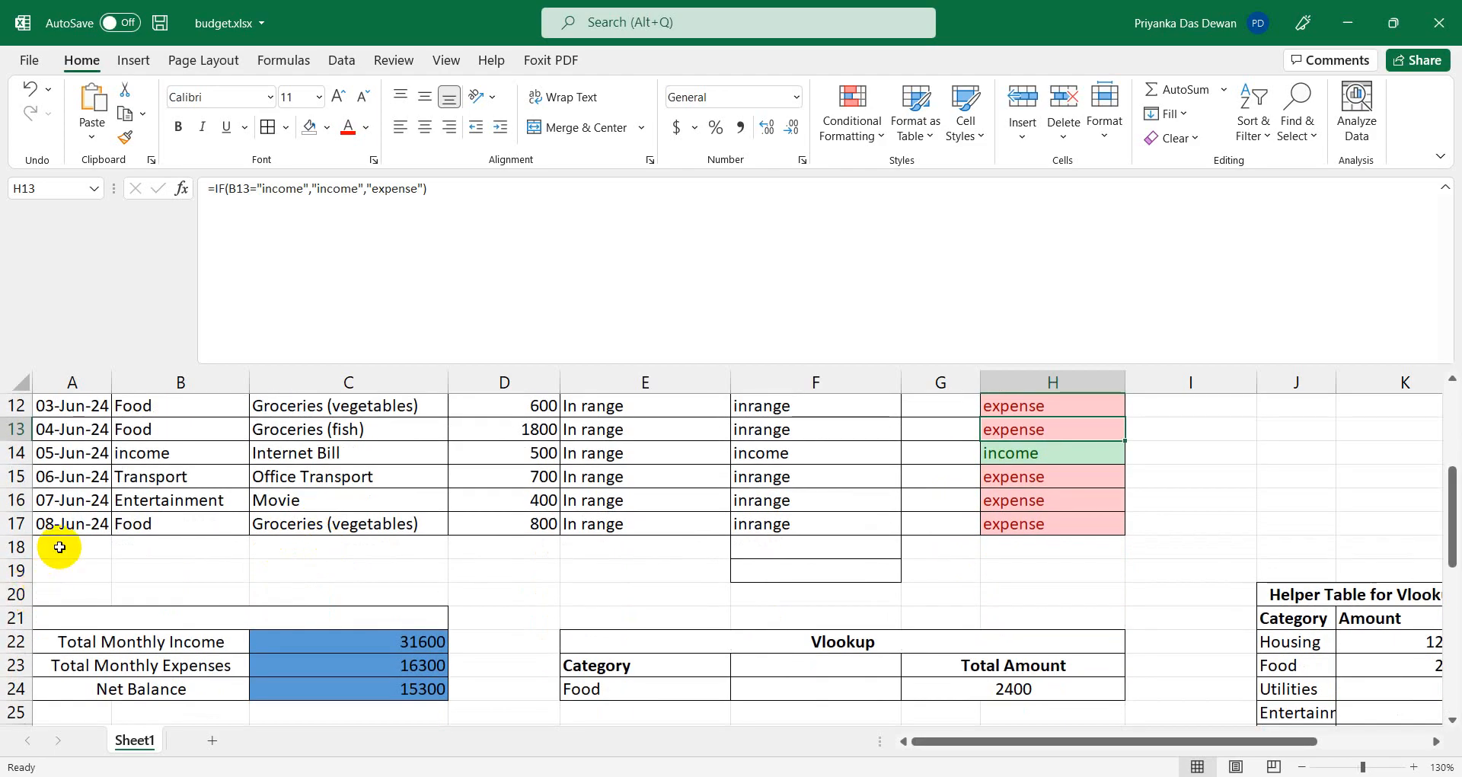
click(69, 550)
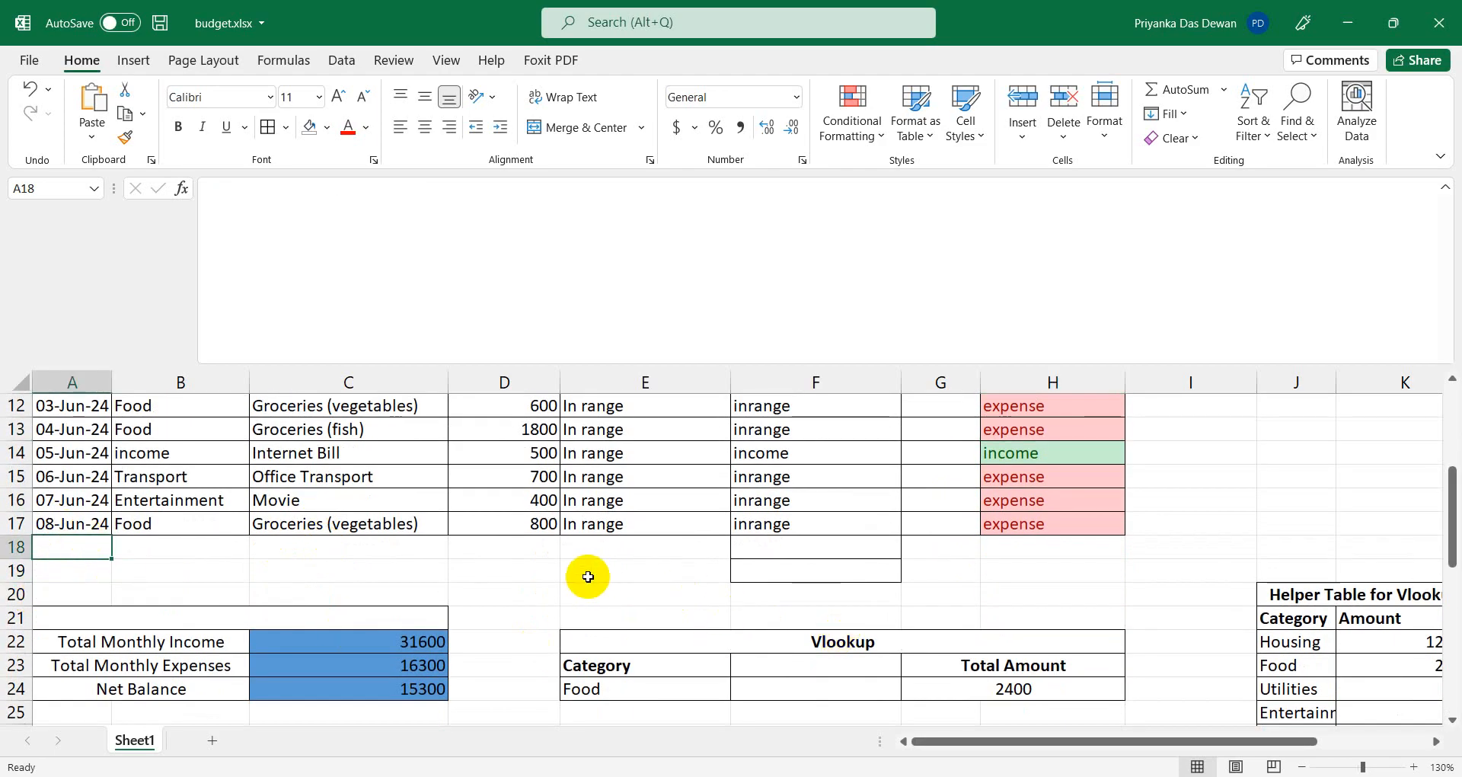
Review the tracker from its title through the Electricity Bill row and the Rank column down to the monthly totals.
scroll(883, 644, up, 2)
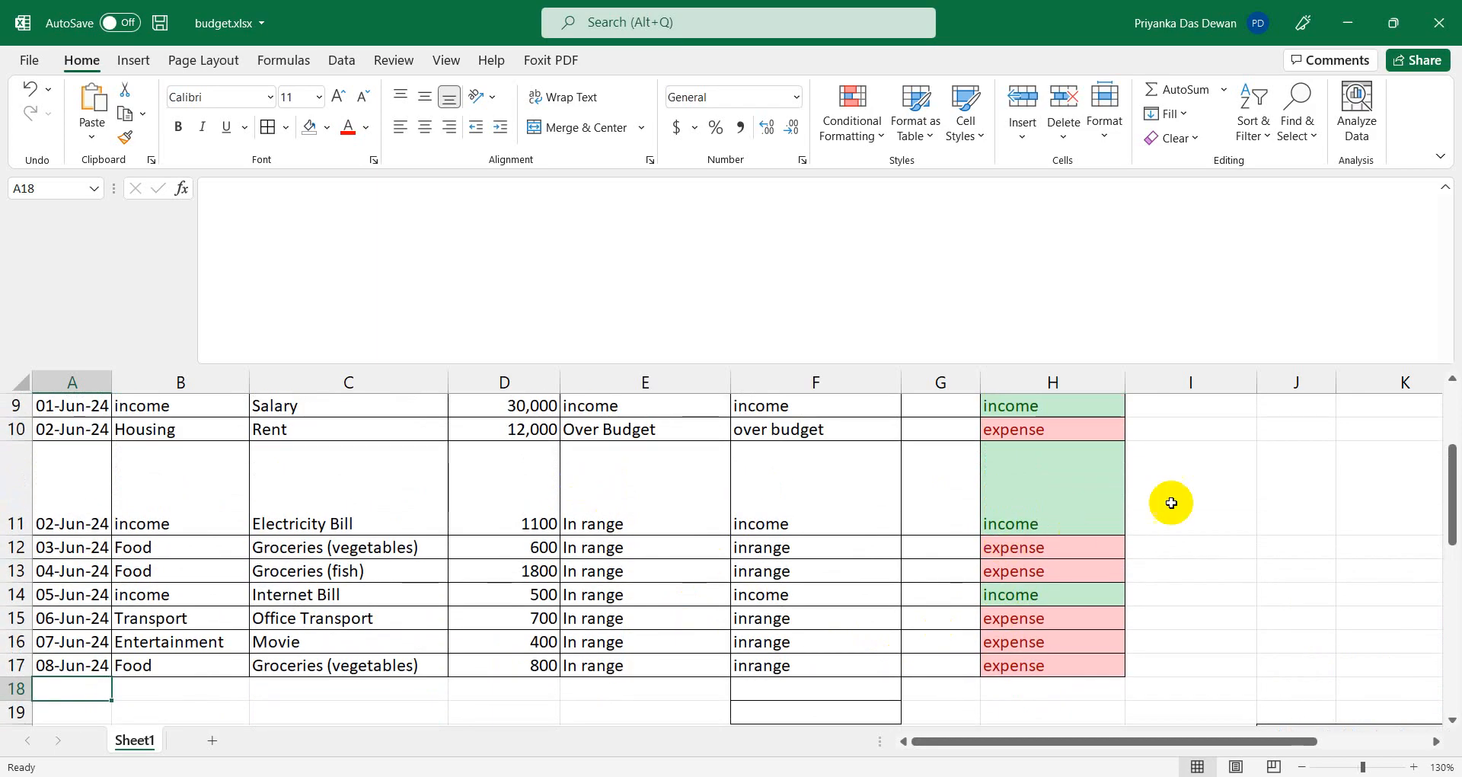
scroll(1054, 518, up, 2)
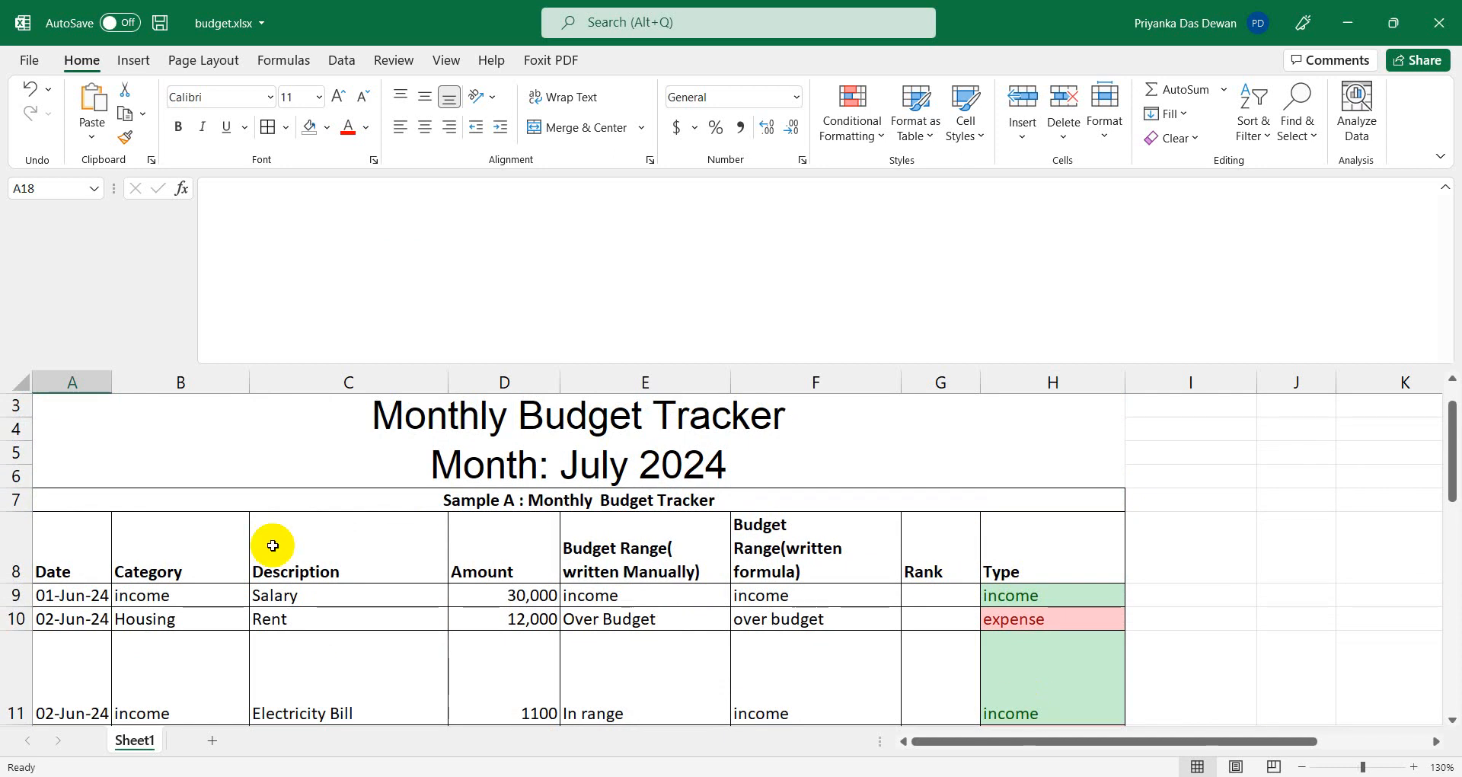
scroll(273, 545, down, 2)
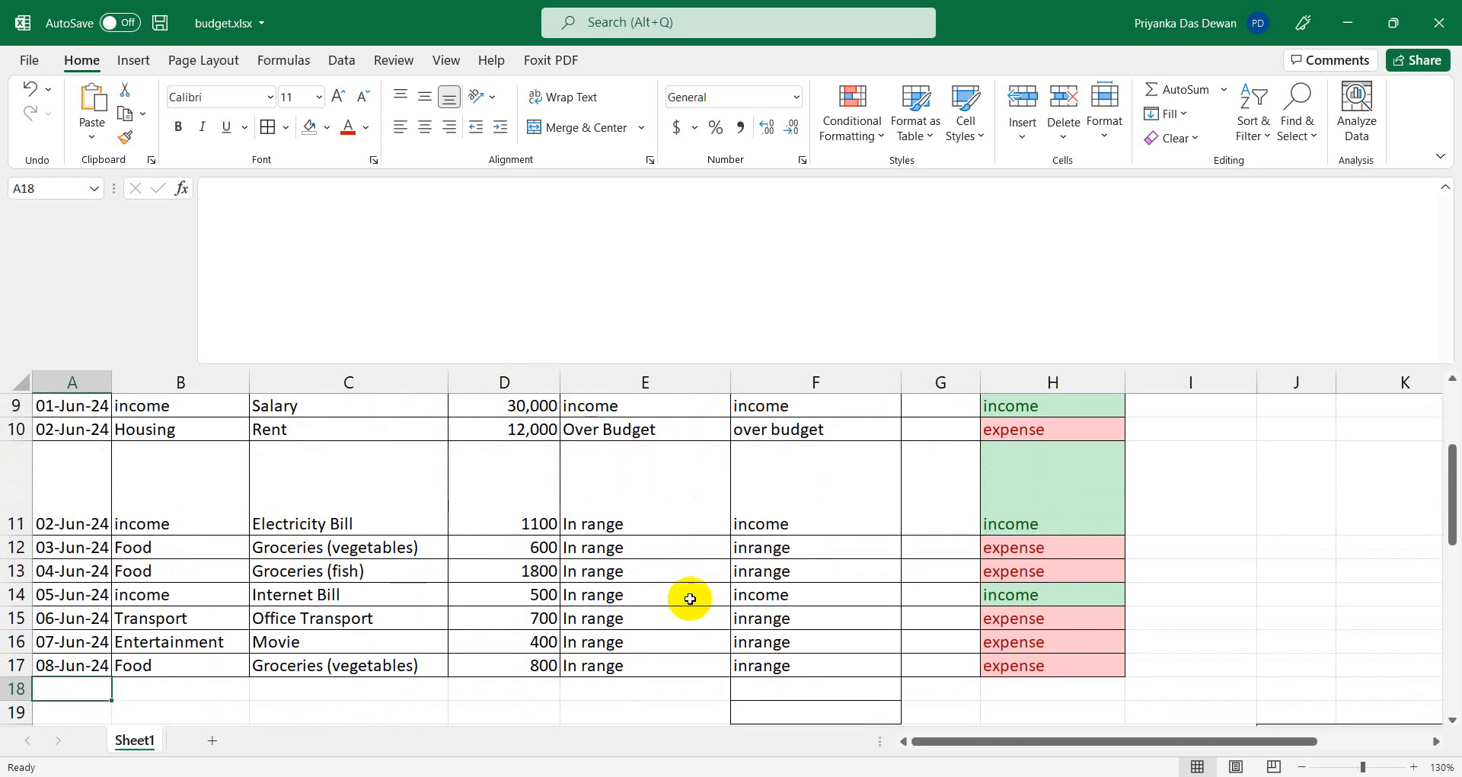
click(145, 518)
click(740, 505)
click(937, 502)
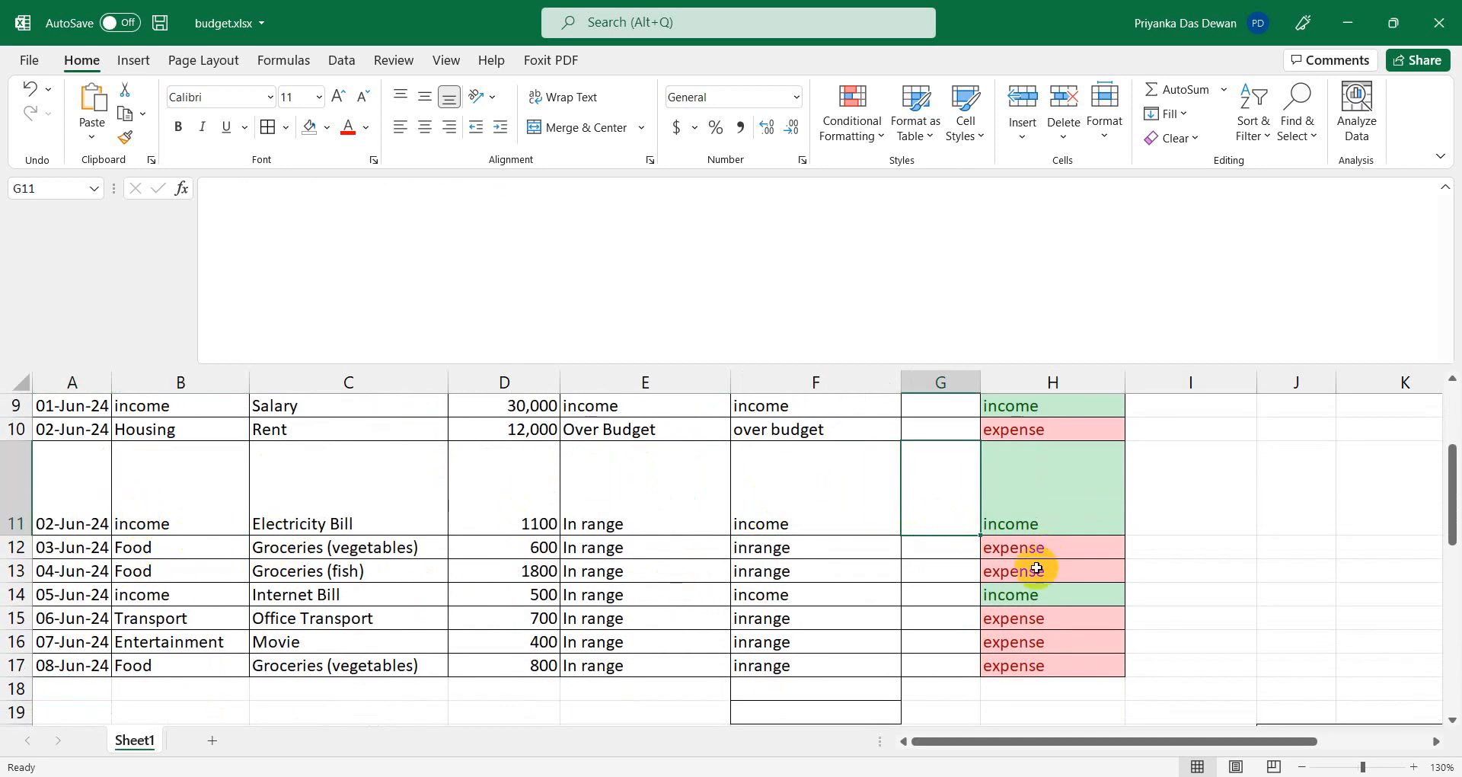
click(945, 618)
scroll(320, 575, down, 1)
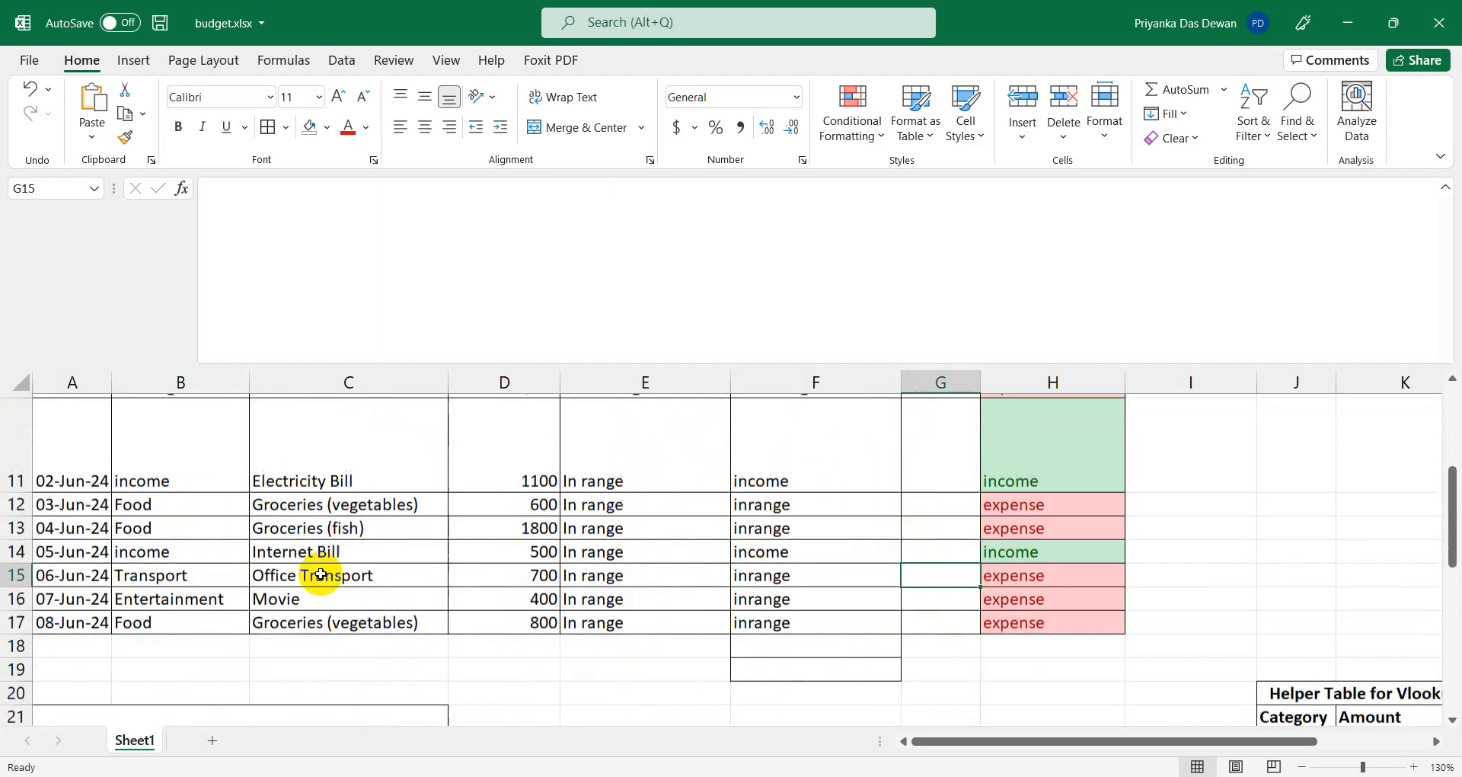
scroll(229, 573, down, 1)
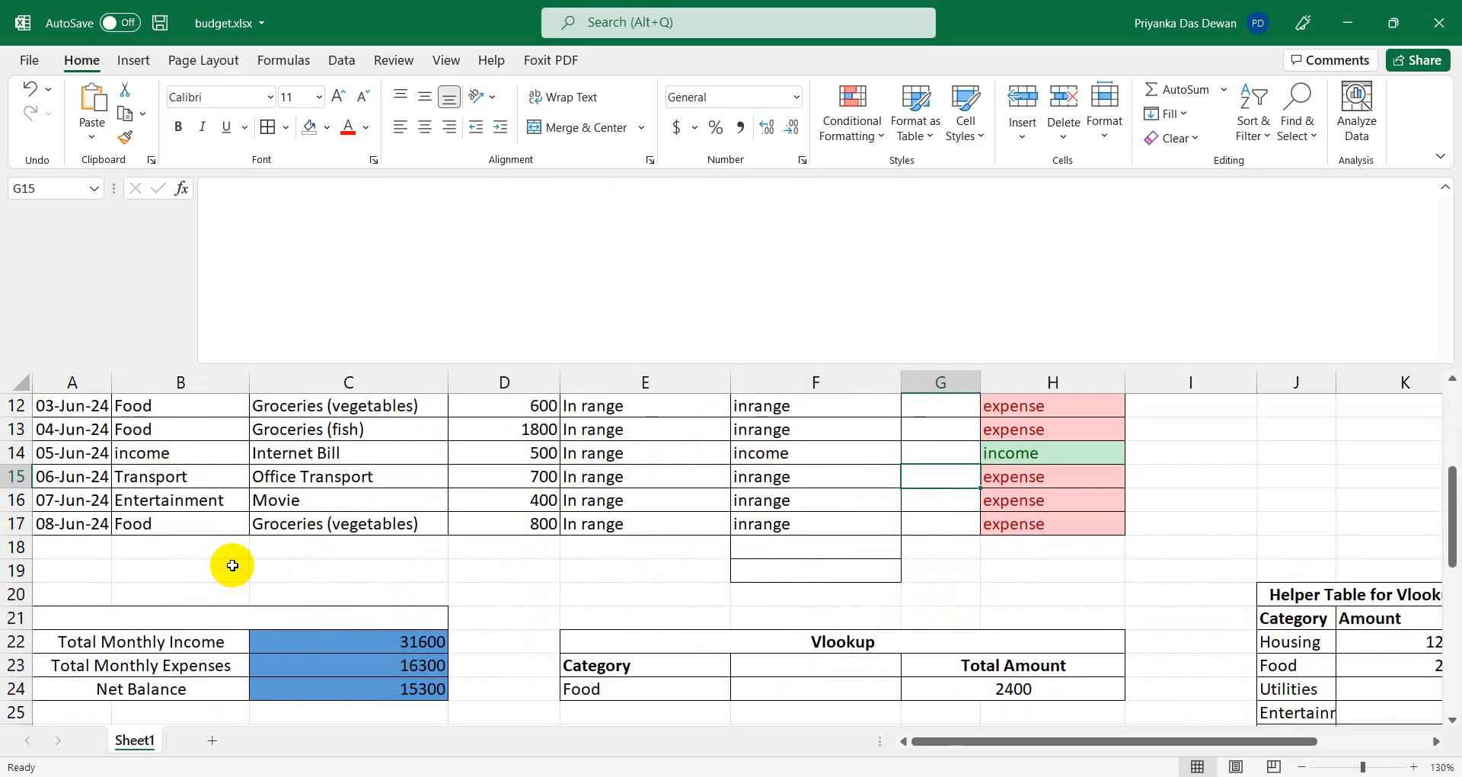
Examine the Type formula in H11 and the monthly totals below the table.
scroll(232, 565, up, 3)
click(1043, 468)
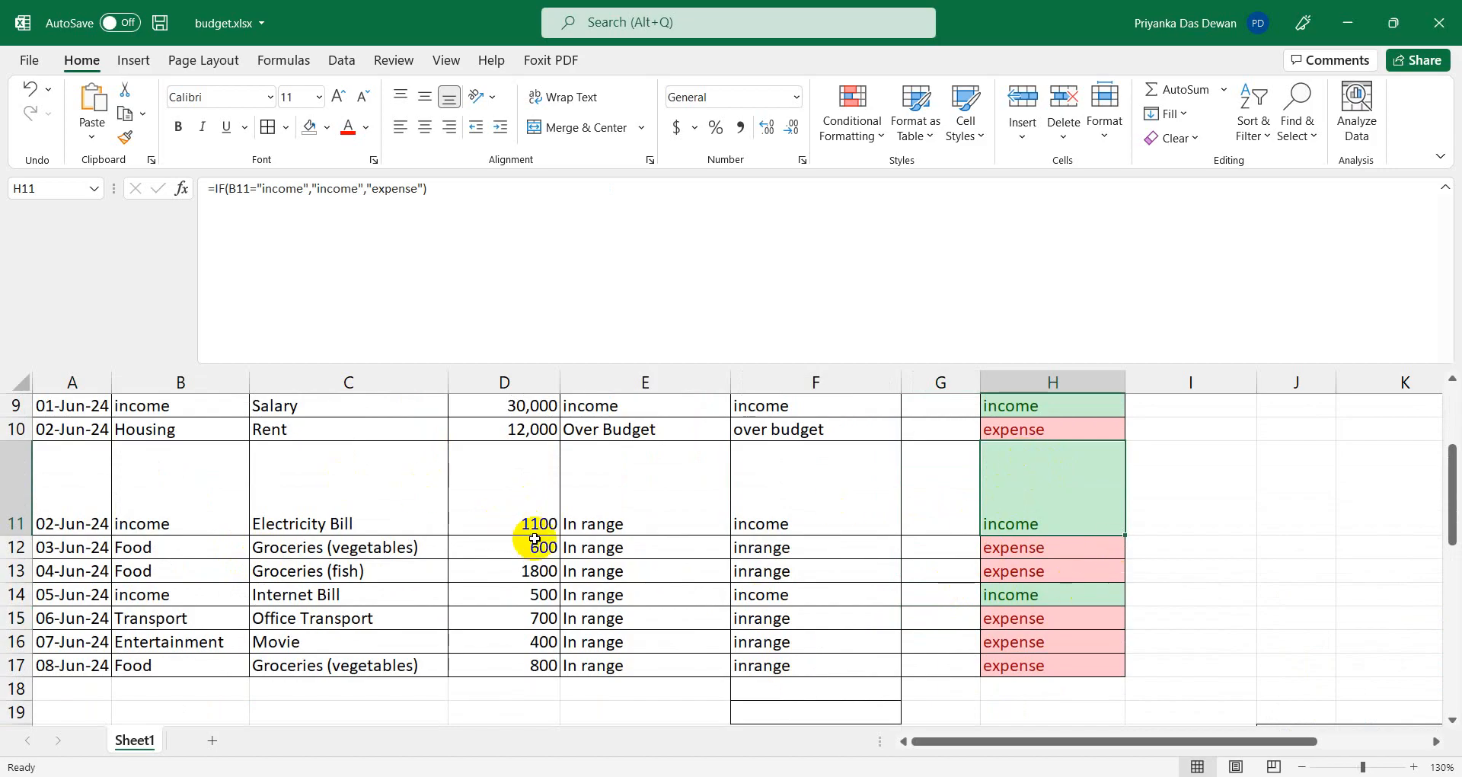
scroll(247, 601, down, 1)
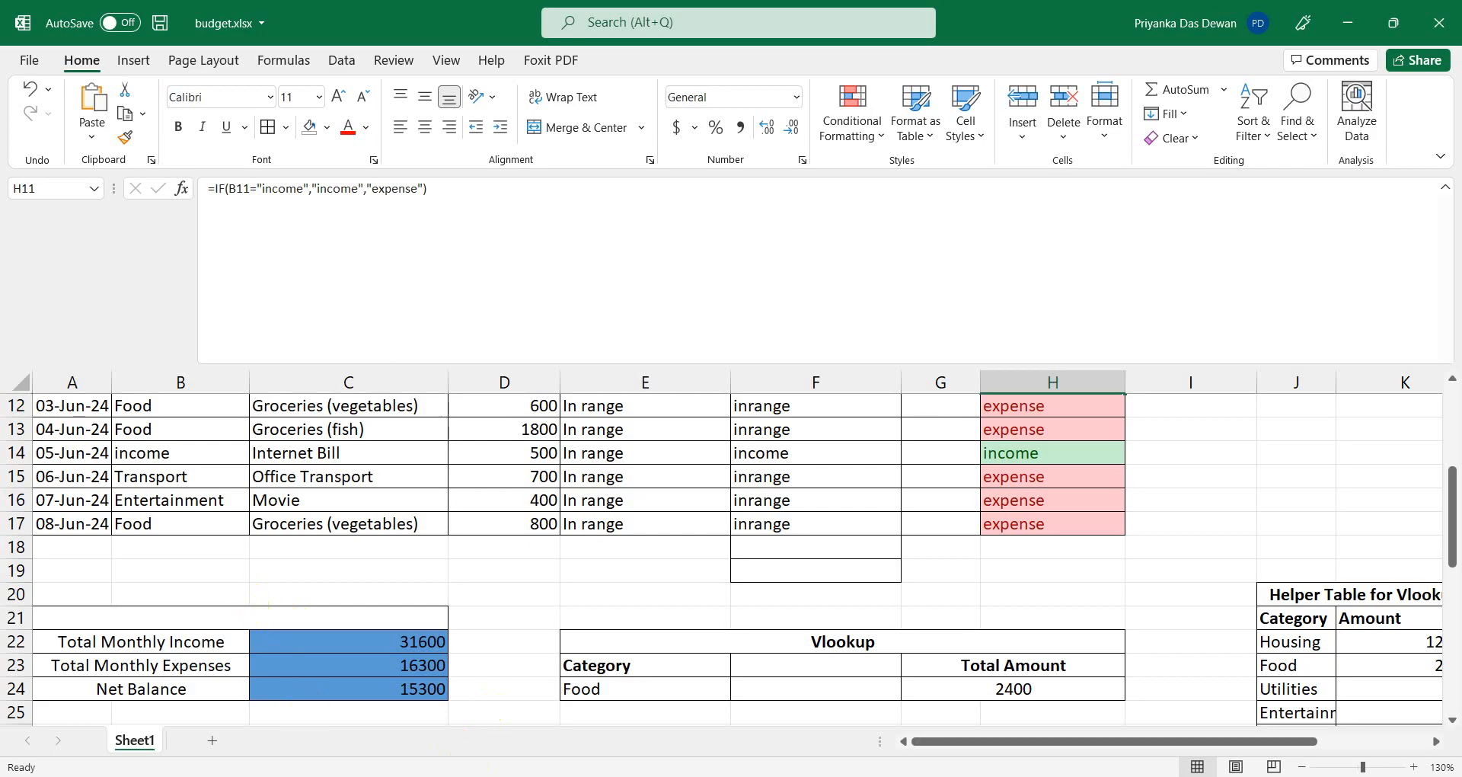
Switch to the Notepad notes, review both Budget range IF formulas including the g9 reference, and return to the workbook.
key(alt+Tab)
scroll(494, 654, down, 2)
click(210, 451)
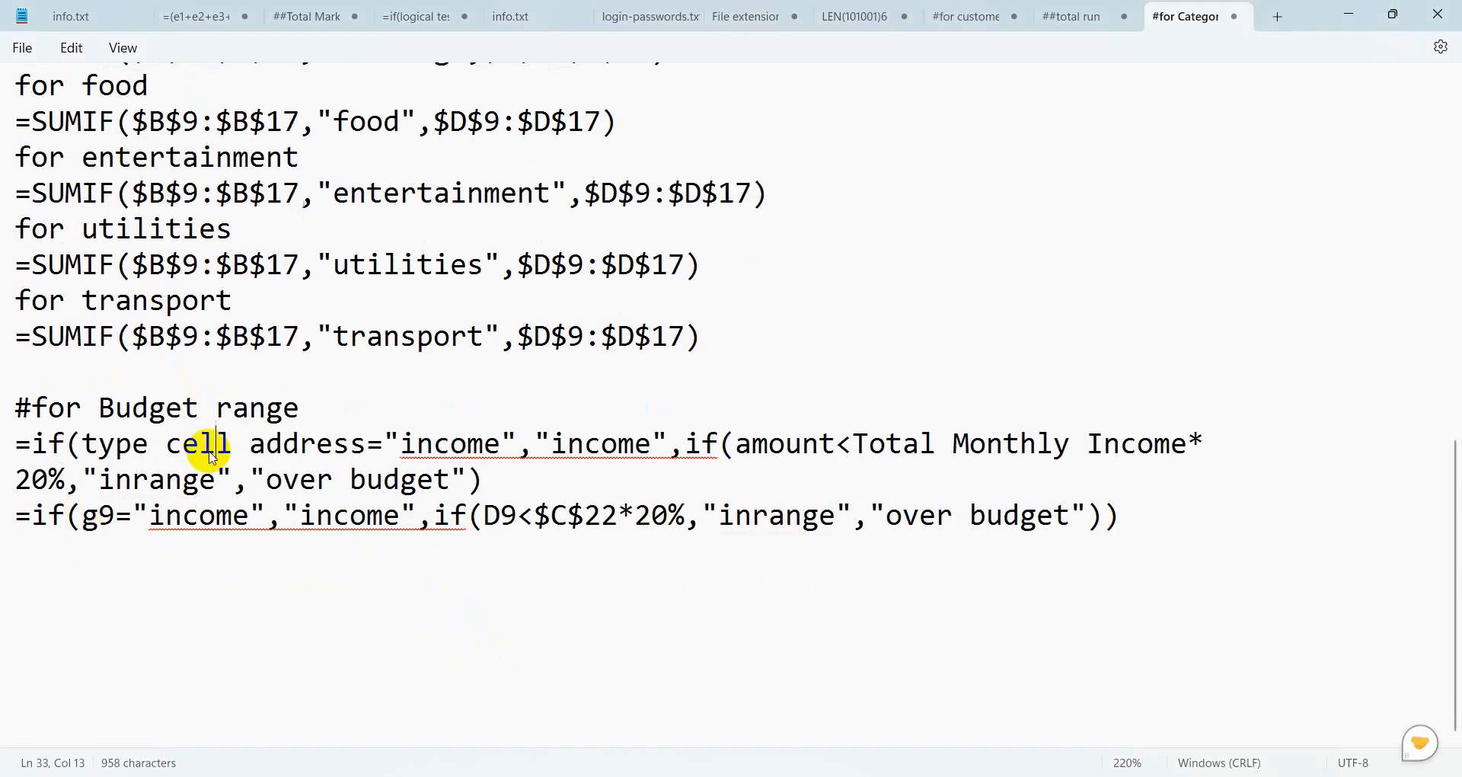
drag(1140, 523, 8, 506)
click(91, 565)
click(402, 517)
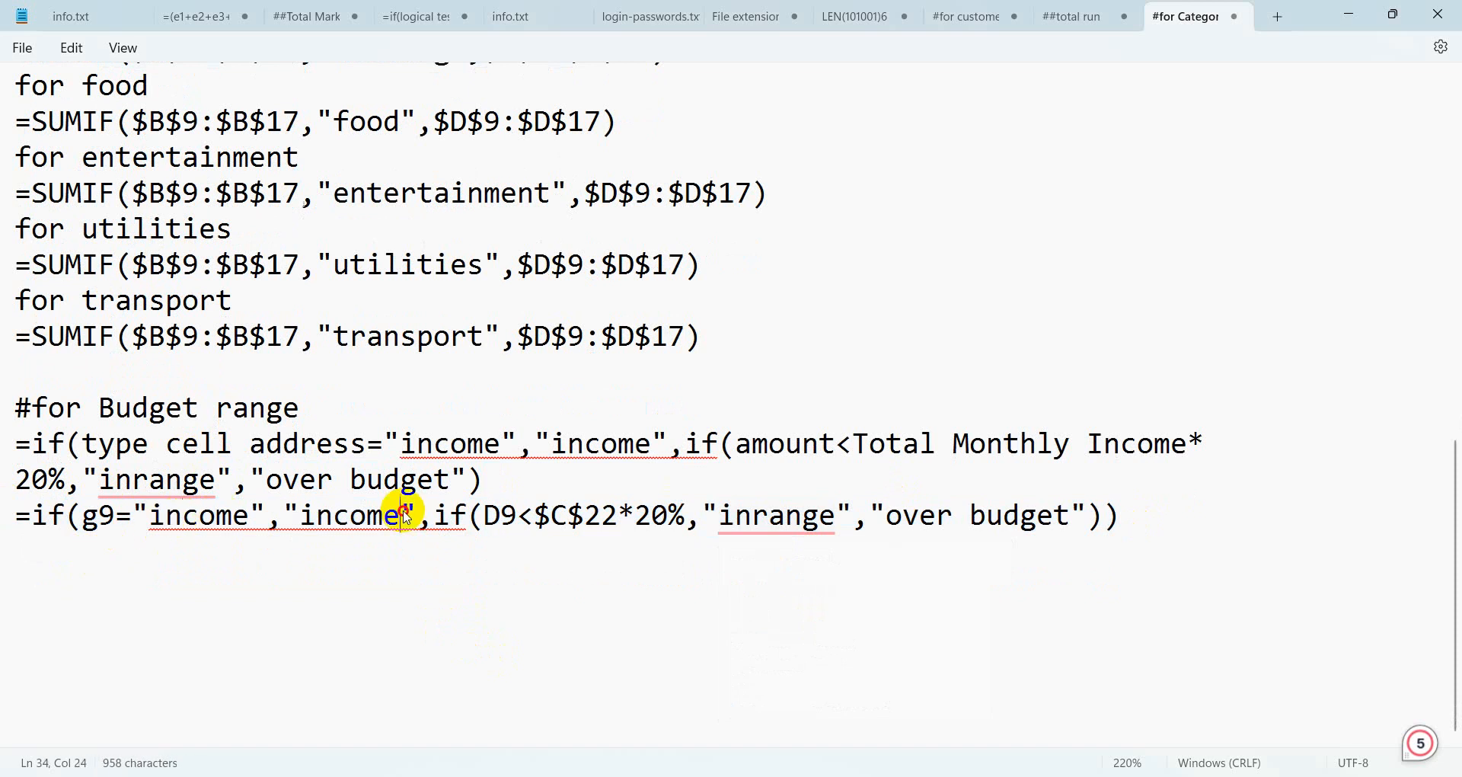
click(956, 517)
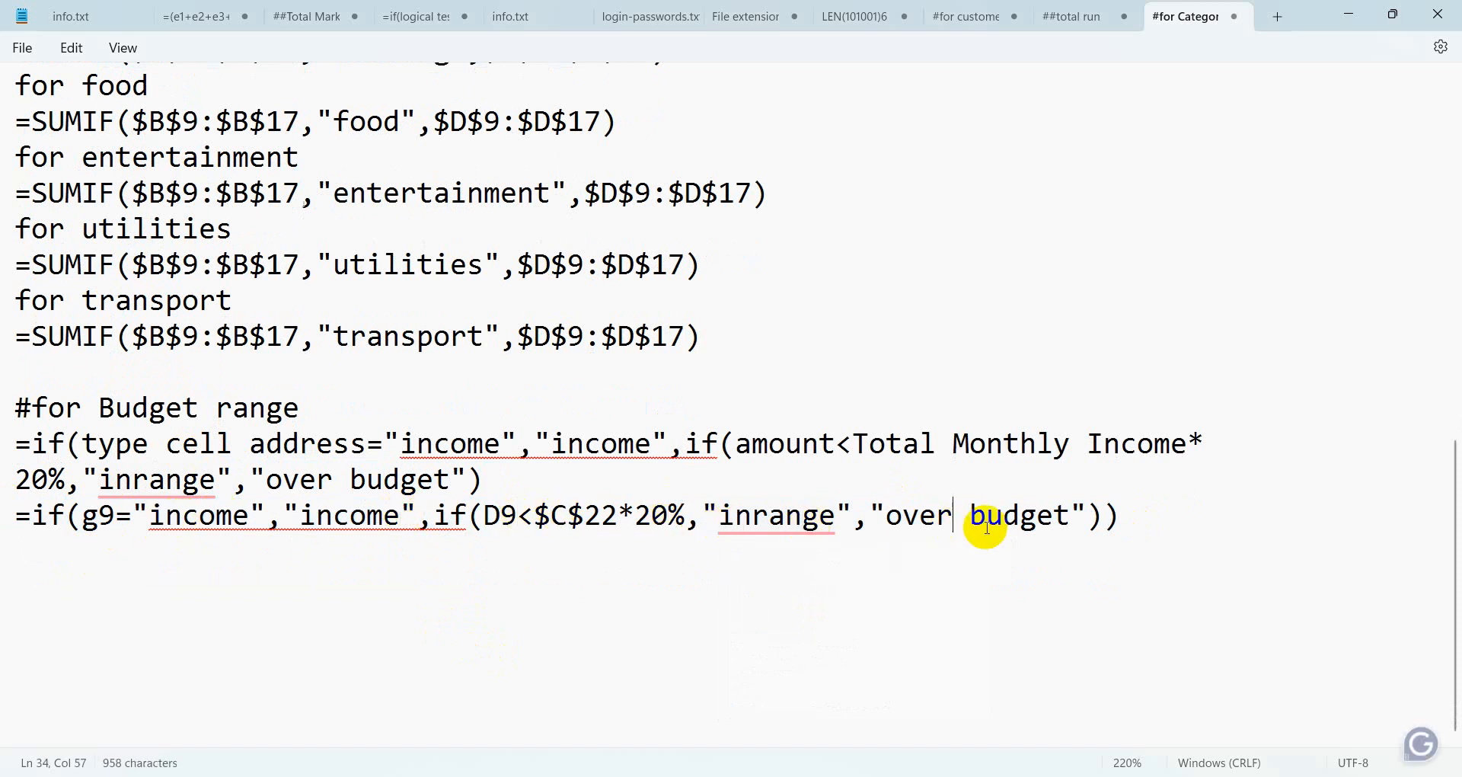
click(1189, 528)
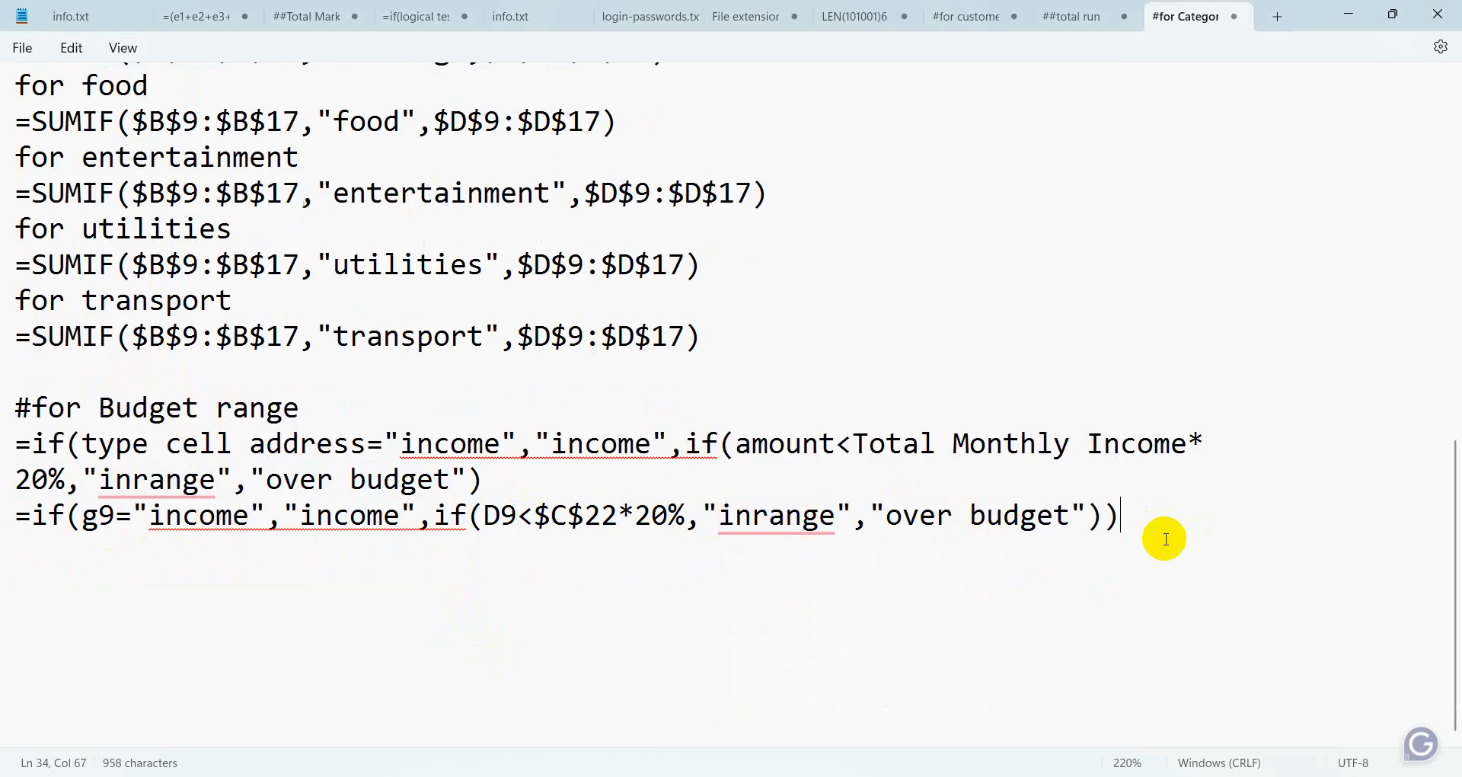
double_click(101, 524)
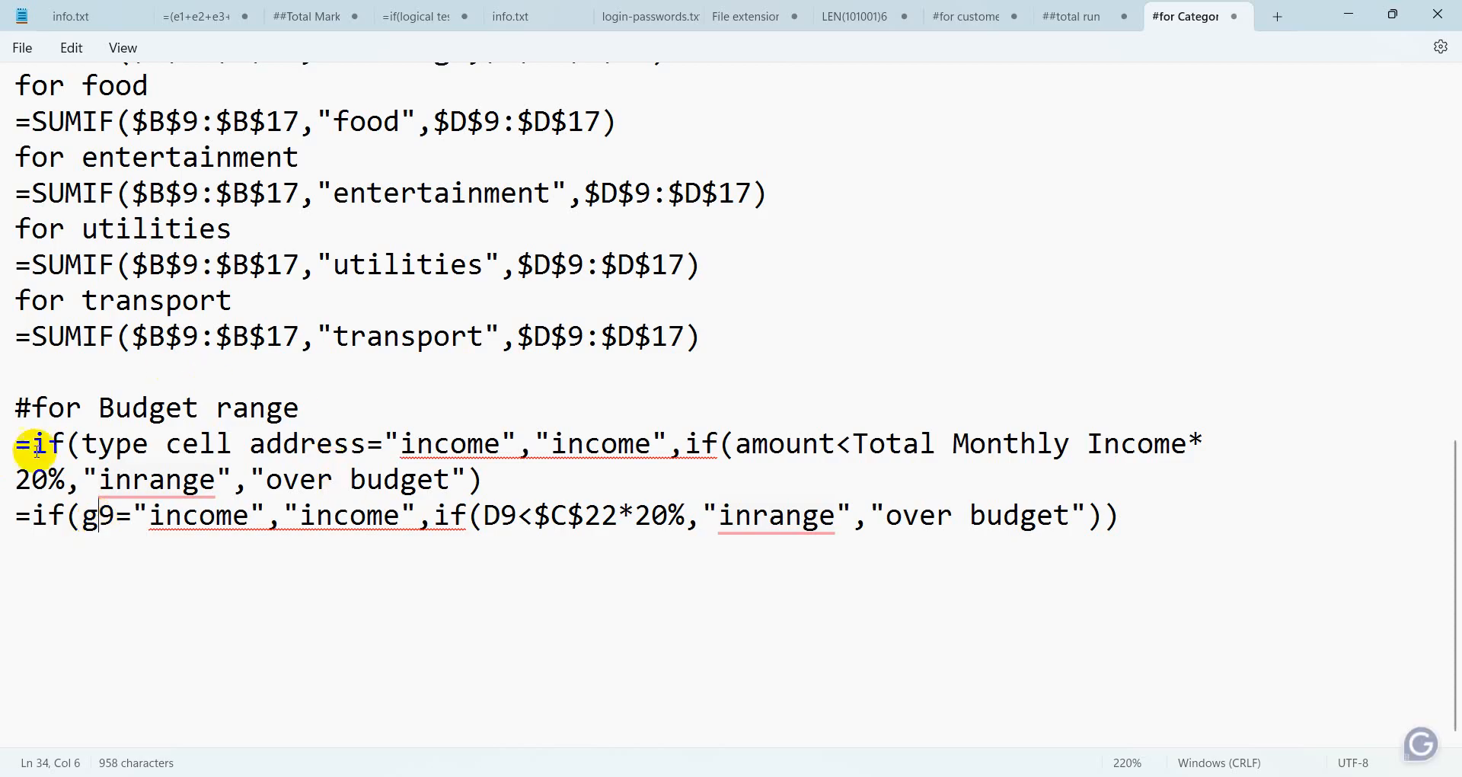
click(666, 535)
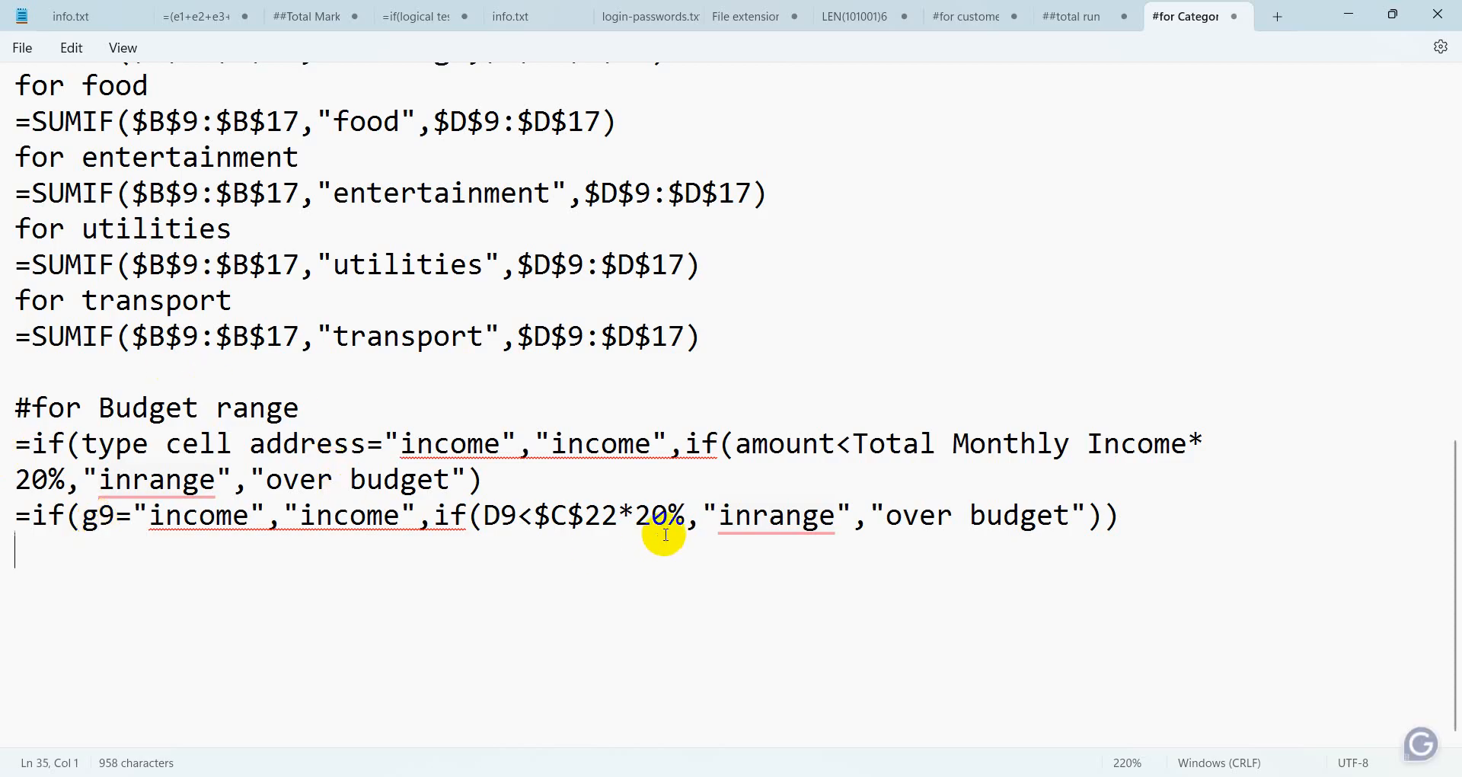
click(1340, 14)
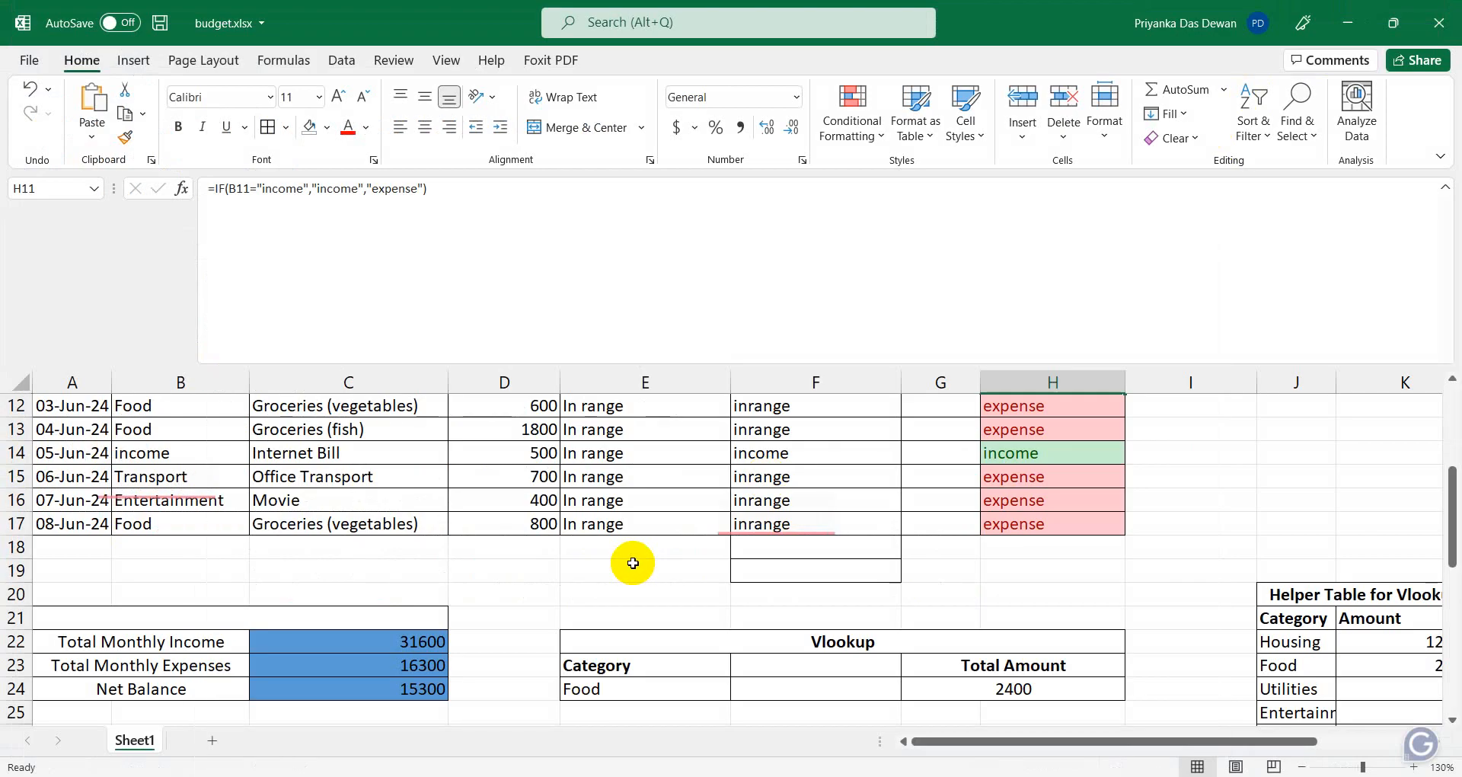
Examine the Rank column from its header in G8 down past the last table row.
click(903, 558)
scroll(904, 558, up, 3)
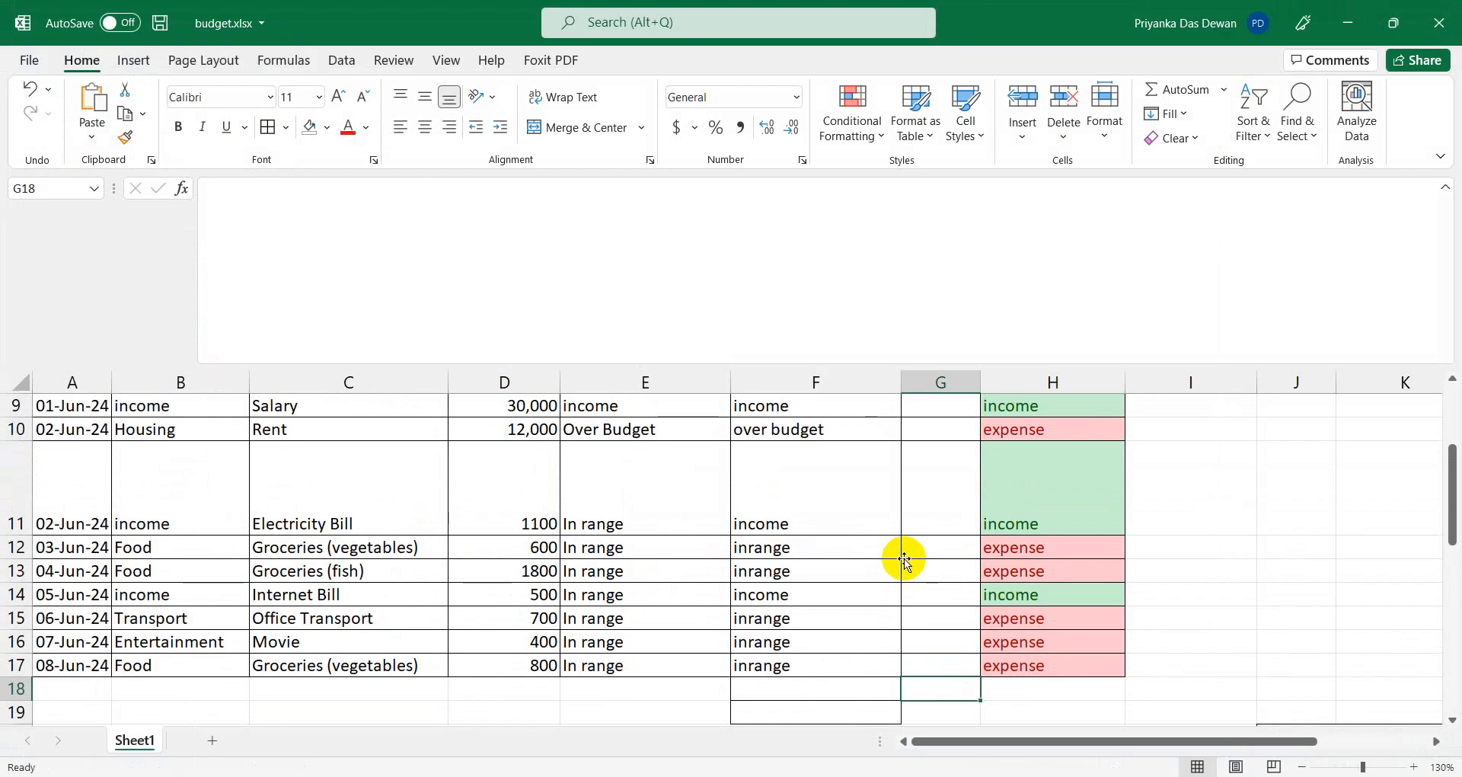
click(922, 539)
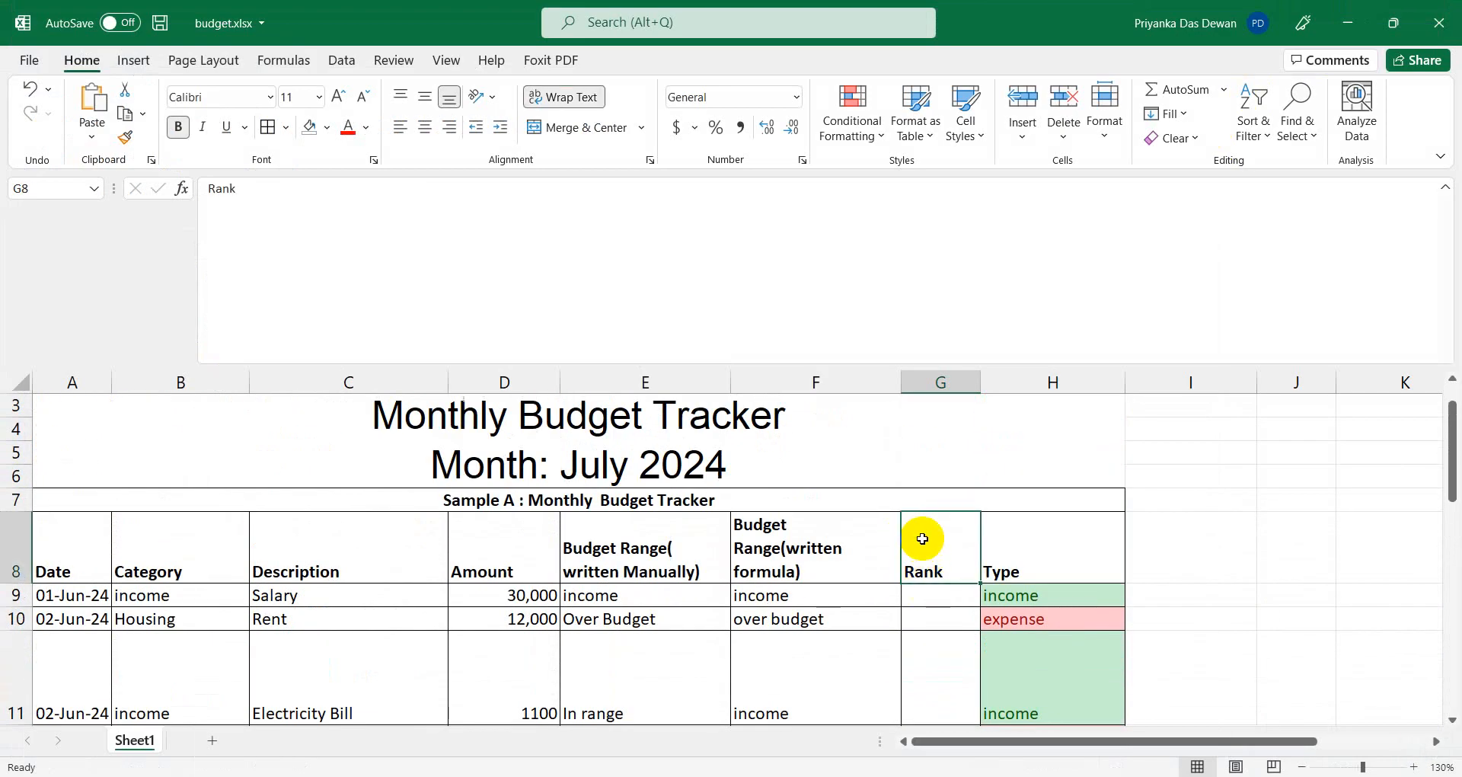
scroll(922, 539, down, 3)
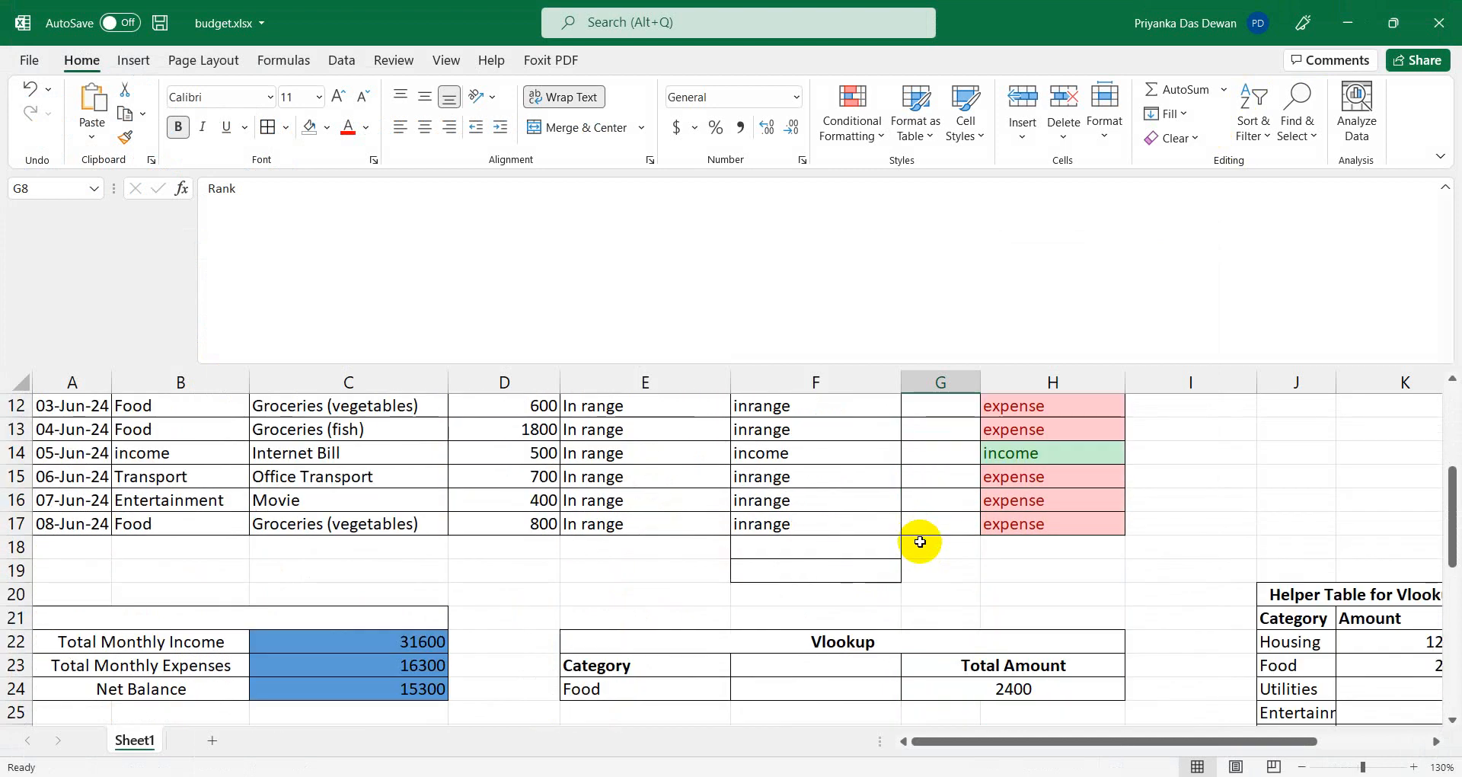
scroll(920, 541, up, 2)
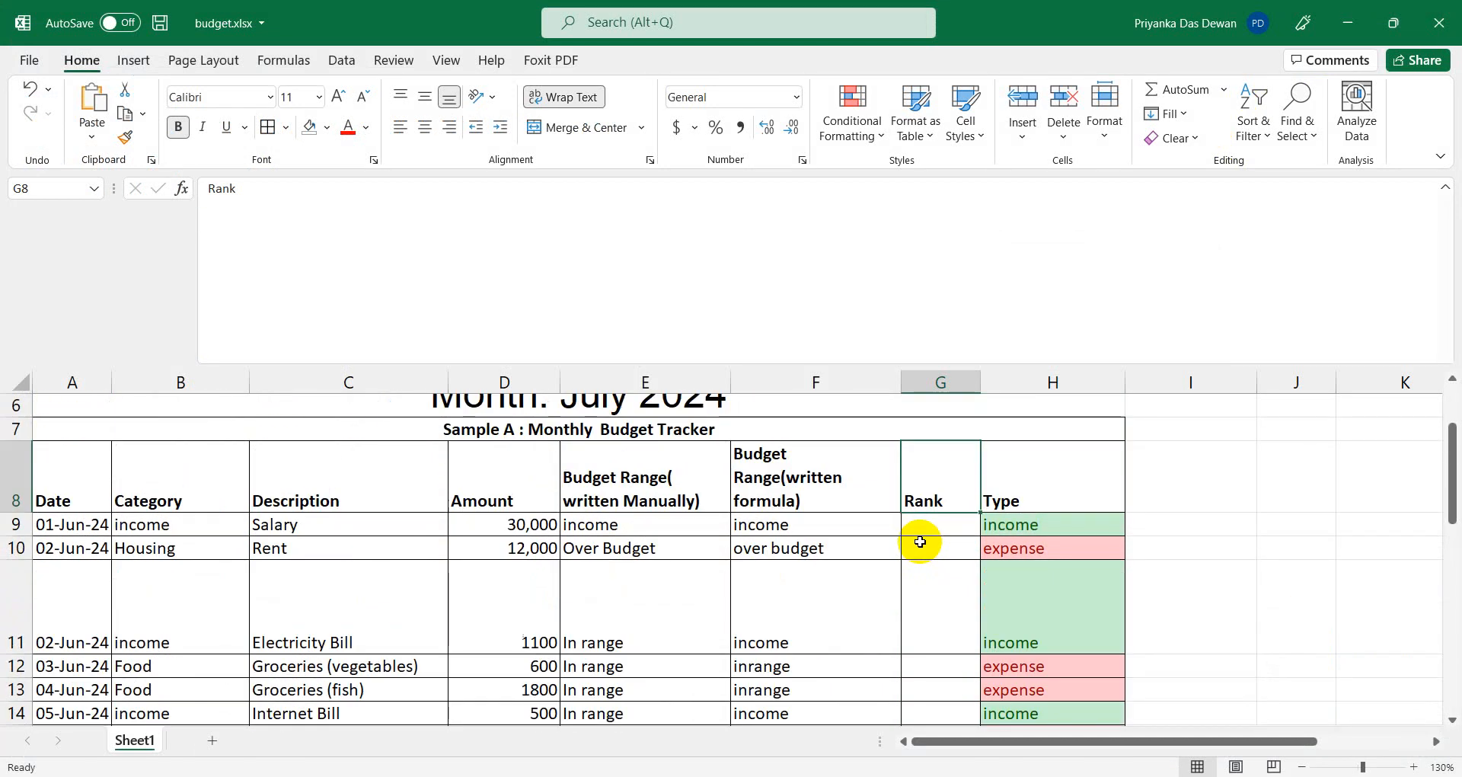
Try to enter =RANK(D9:D17,D9,0) with the whole of column G selected, starting in header cell G8.
click(938, 380)
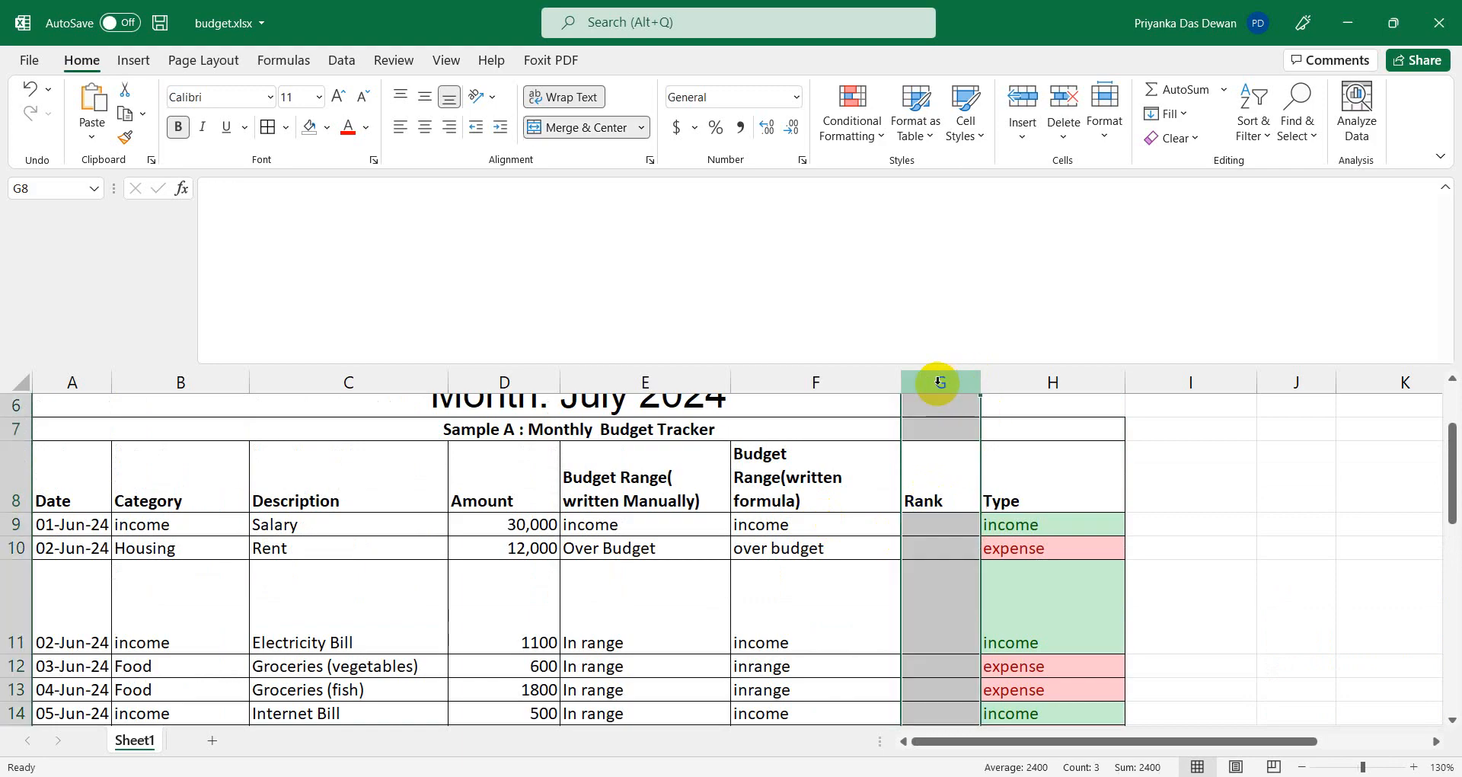
click(251, 236)
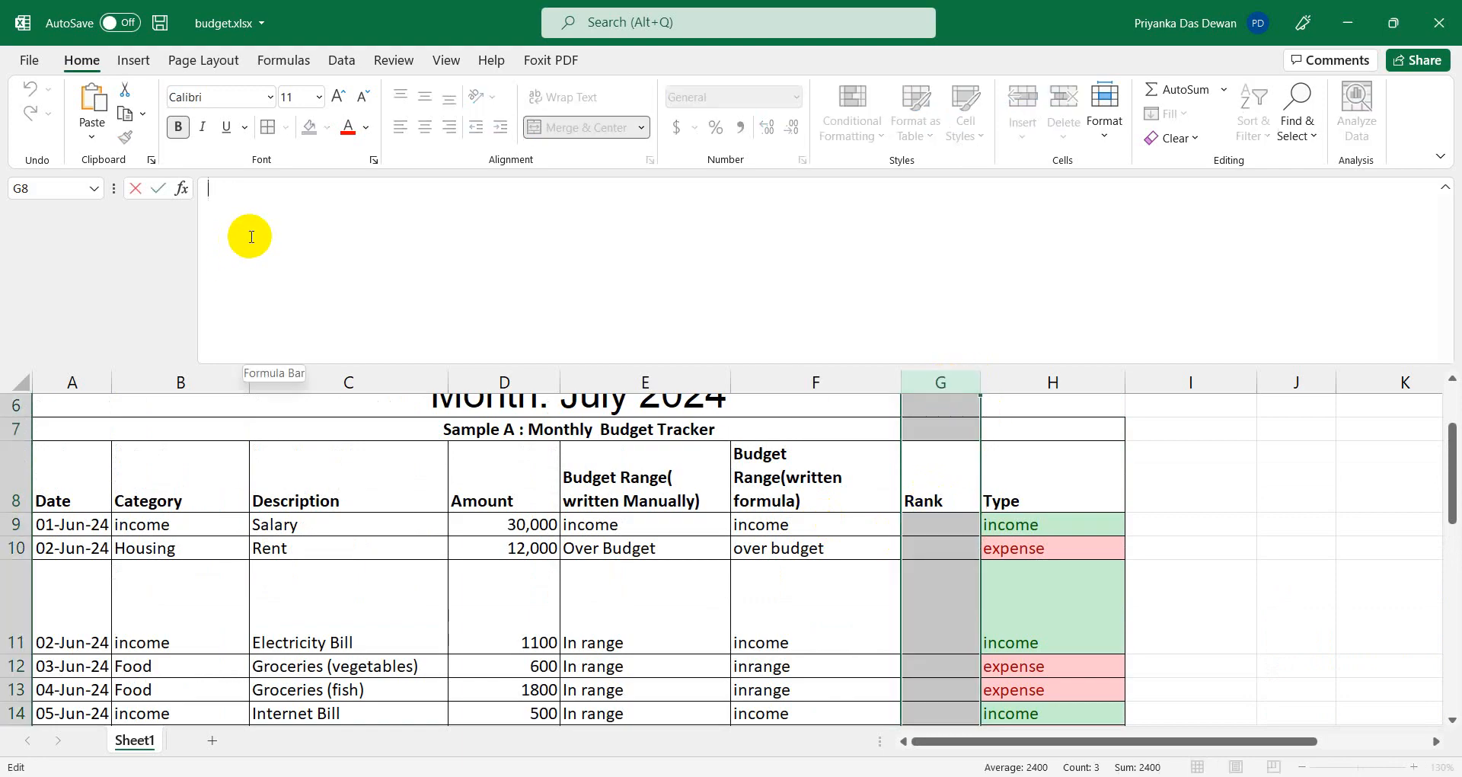
text(=)
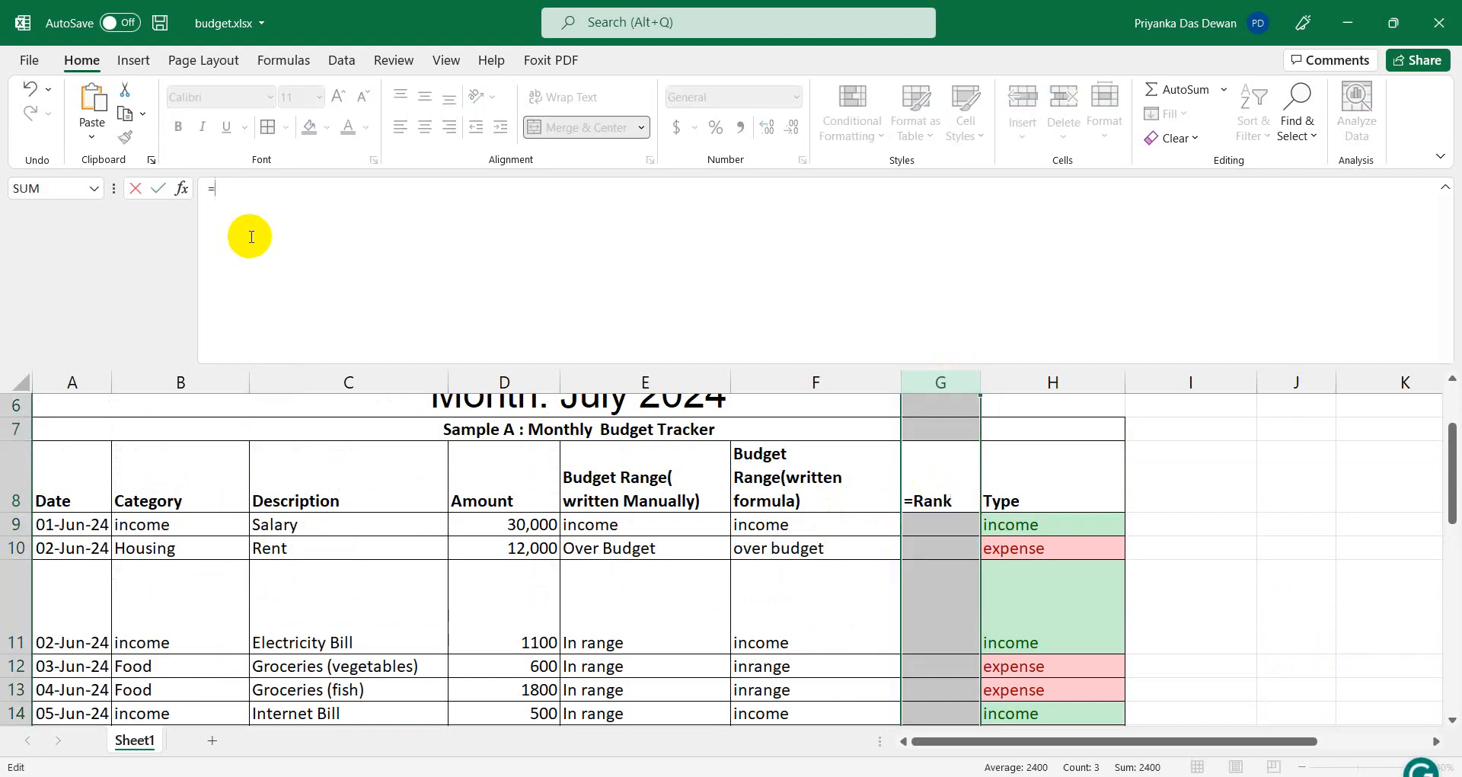
text(i)
key(BackSpace)
text(rank)
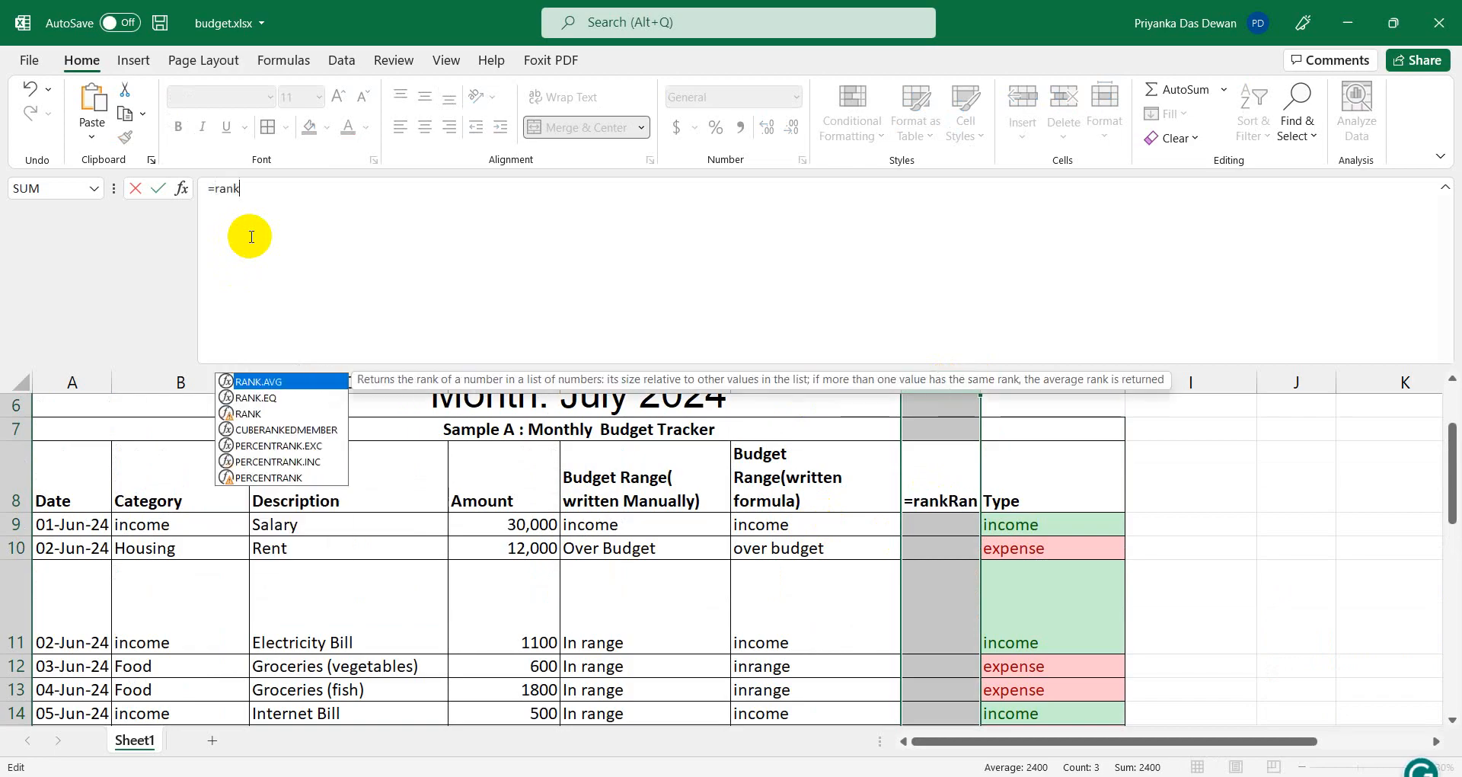
text(()
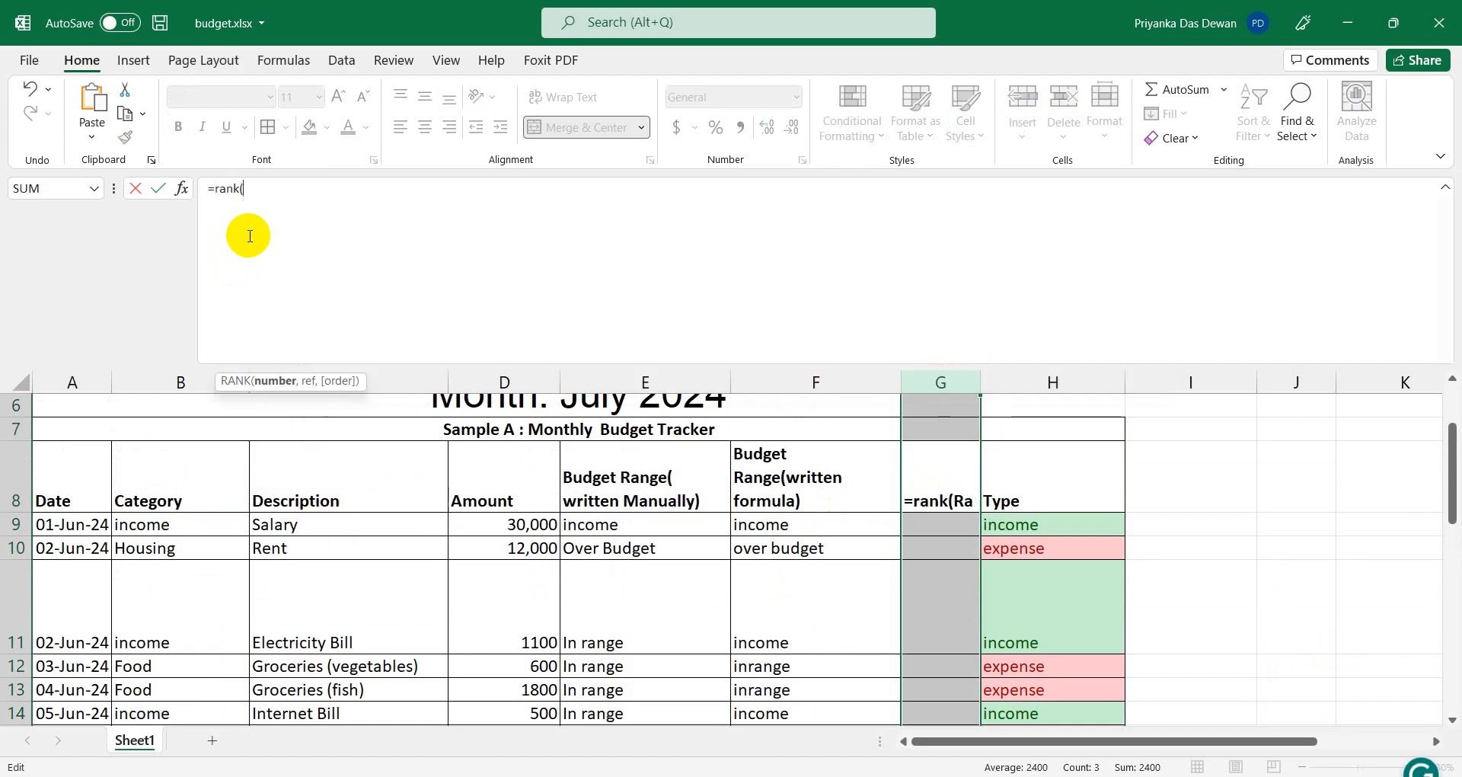
click(494, 523)
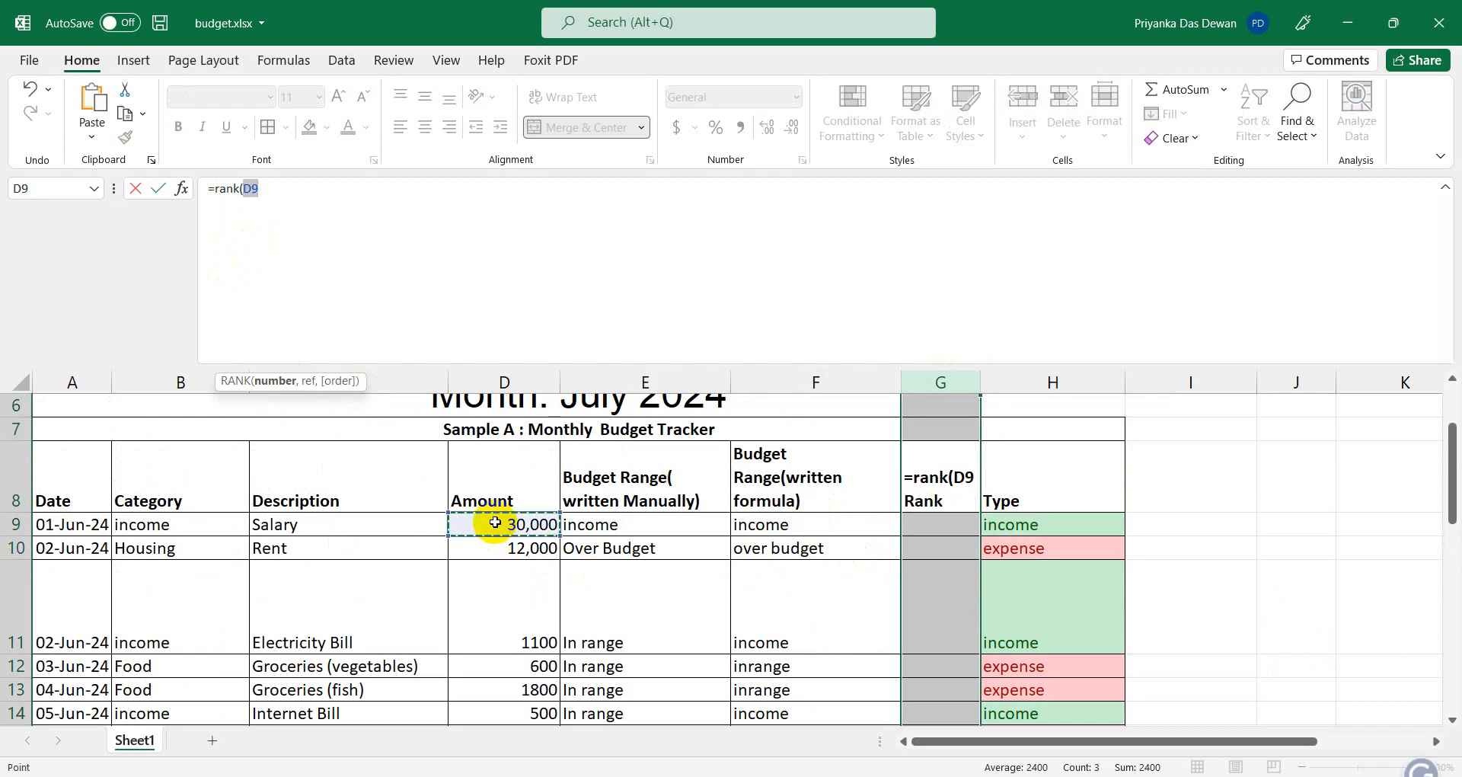
key(shift+Down)
key(shift+Down)
key(shift+Down)
key(shift+Down)
key(shift+Down)
key(shift+Down)
key(shift+Down)
key(shift+Down)
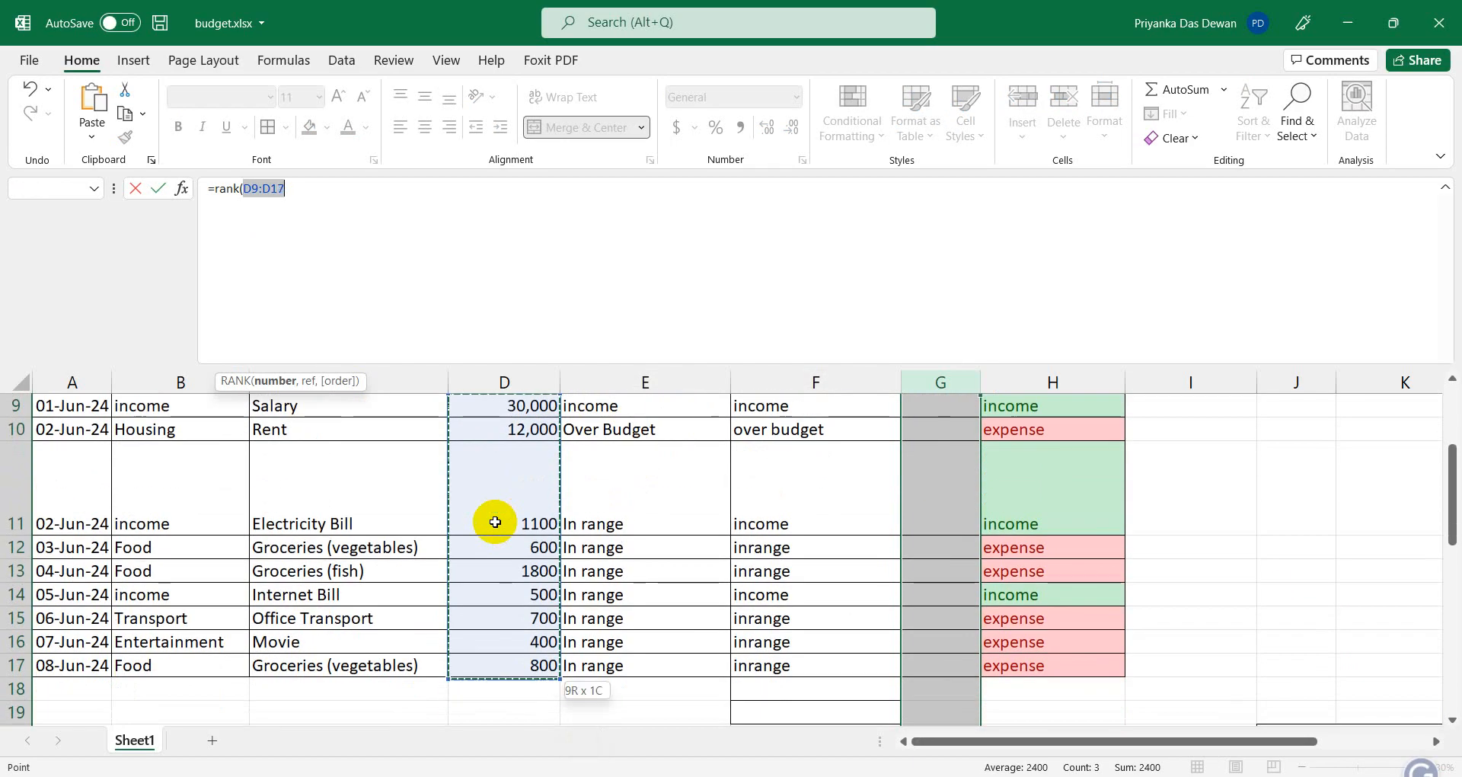
click(319, 194)
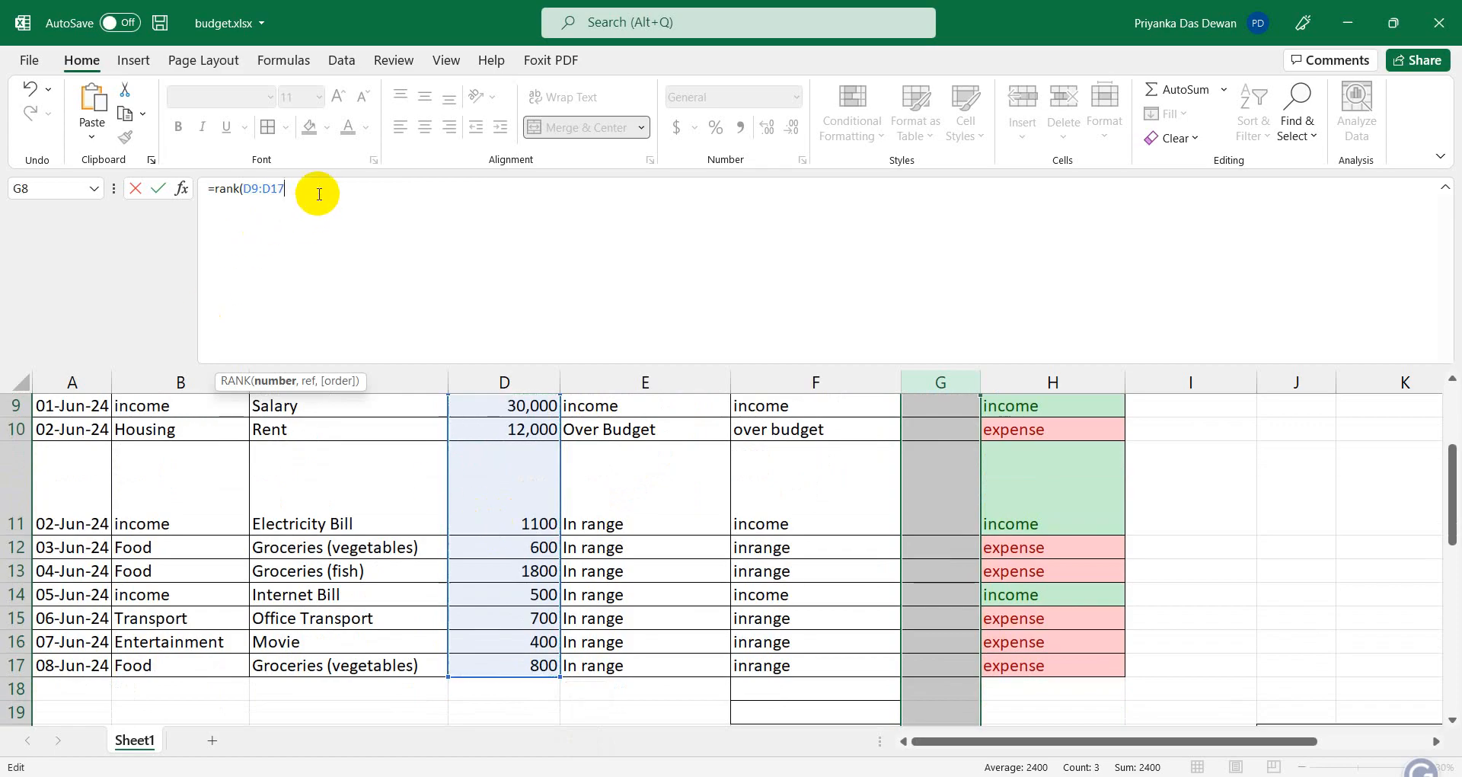
text(,)
scroll(488, 533, up, 2)
click(506, 592)
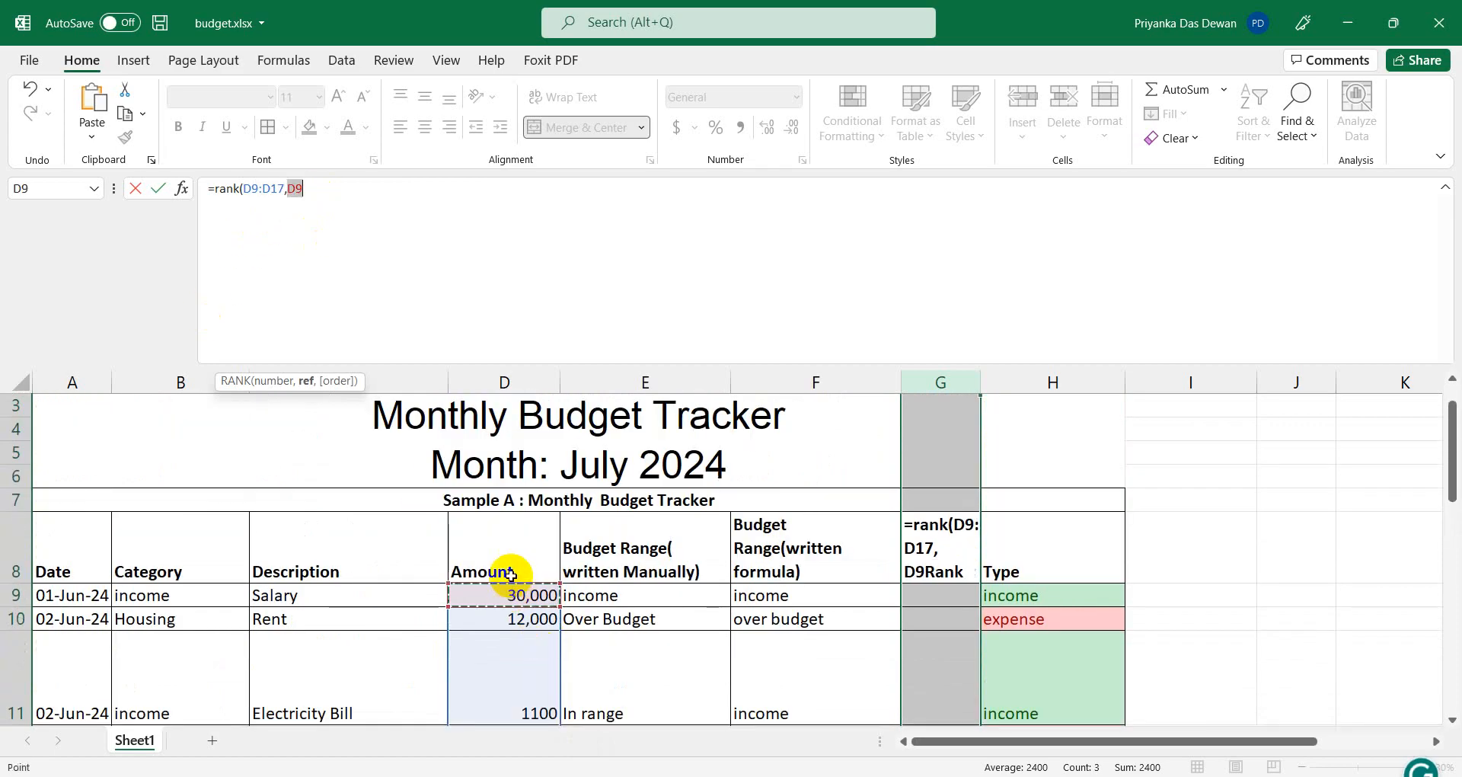
text(,0)
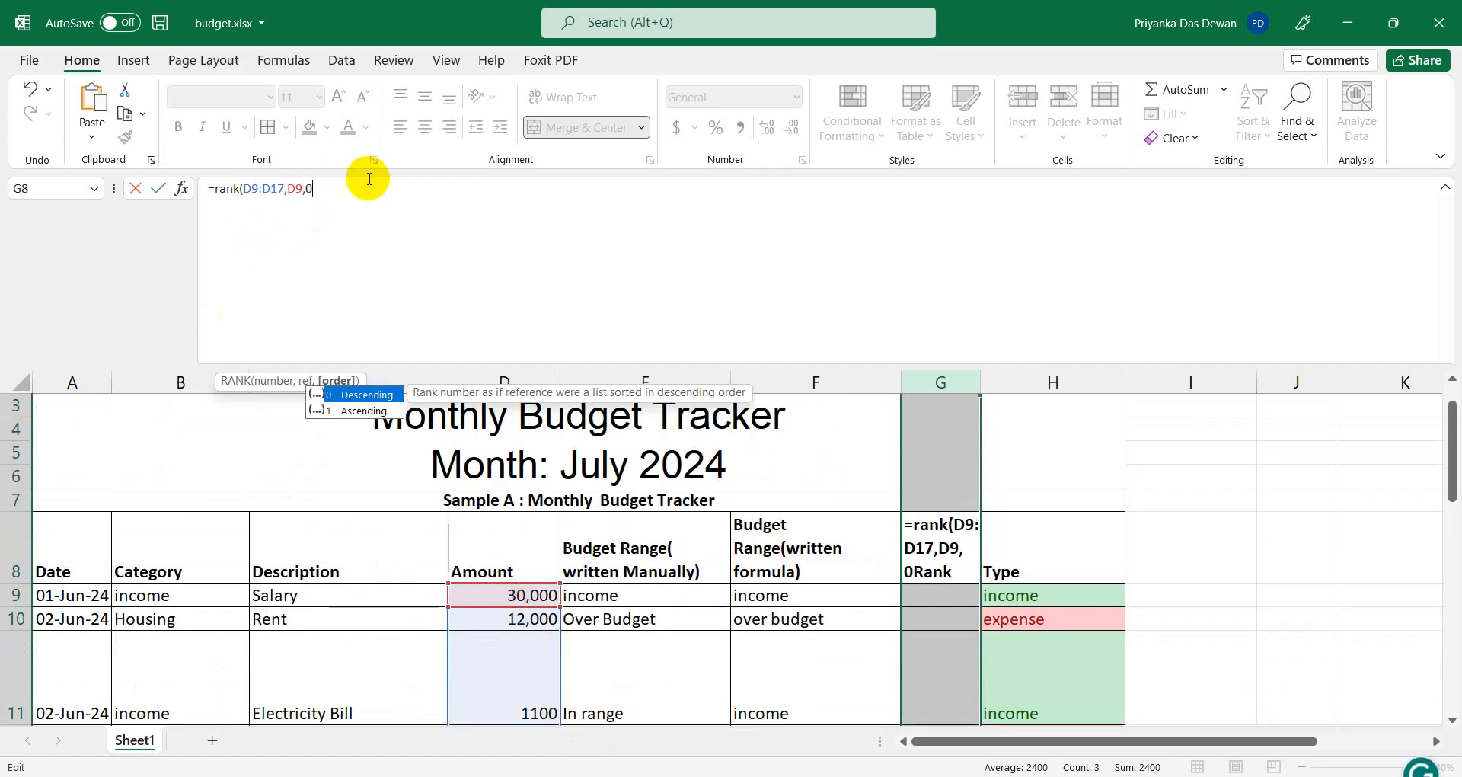
text())
key(Return)
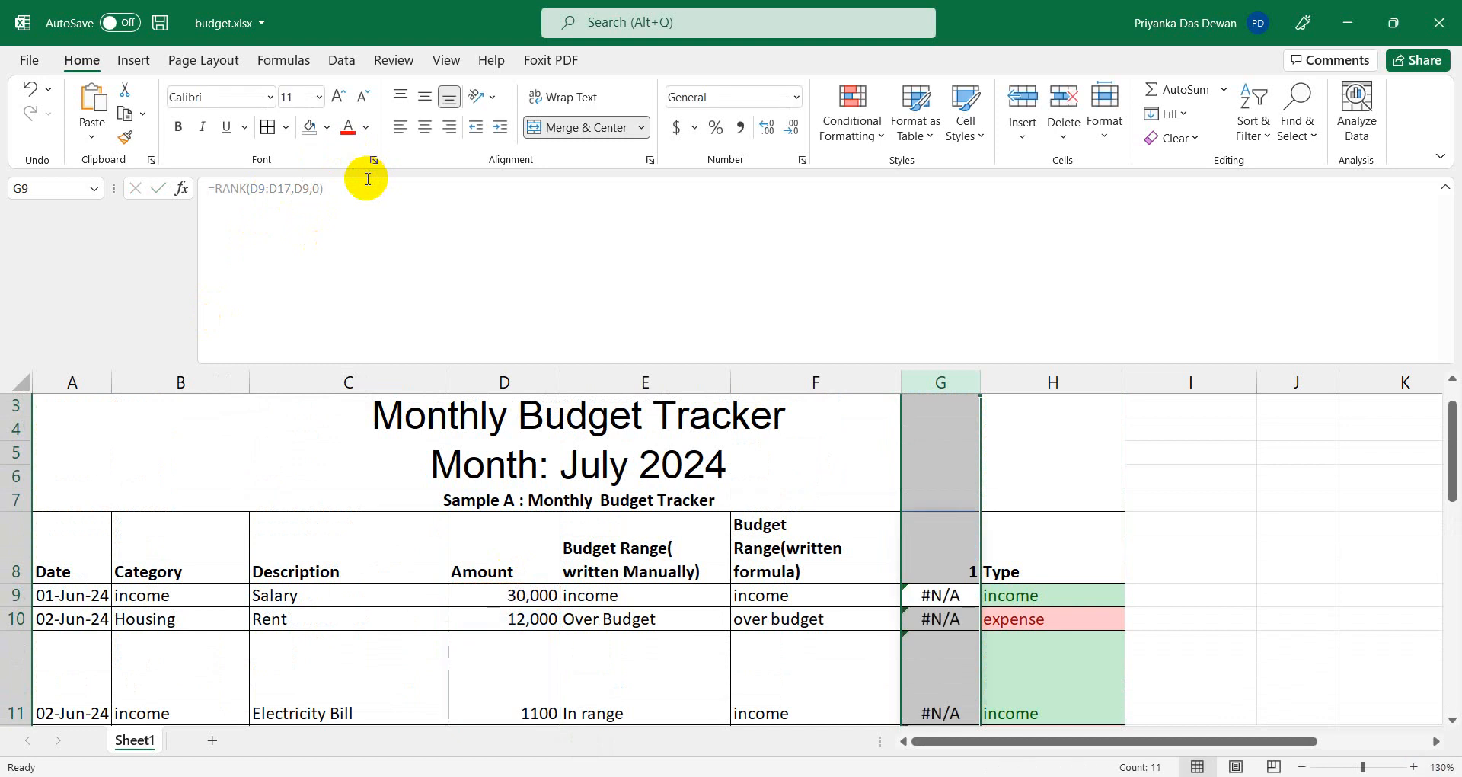
Check the RANK formula in G8 and the cells below it, and undo the entry.
click(953, 565)
scroll(950, 556, down, 1)
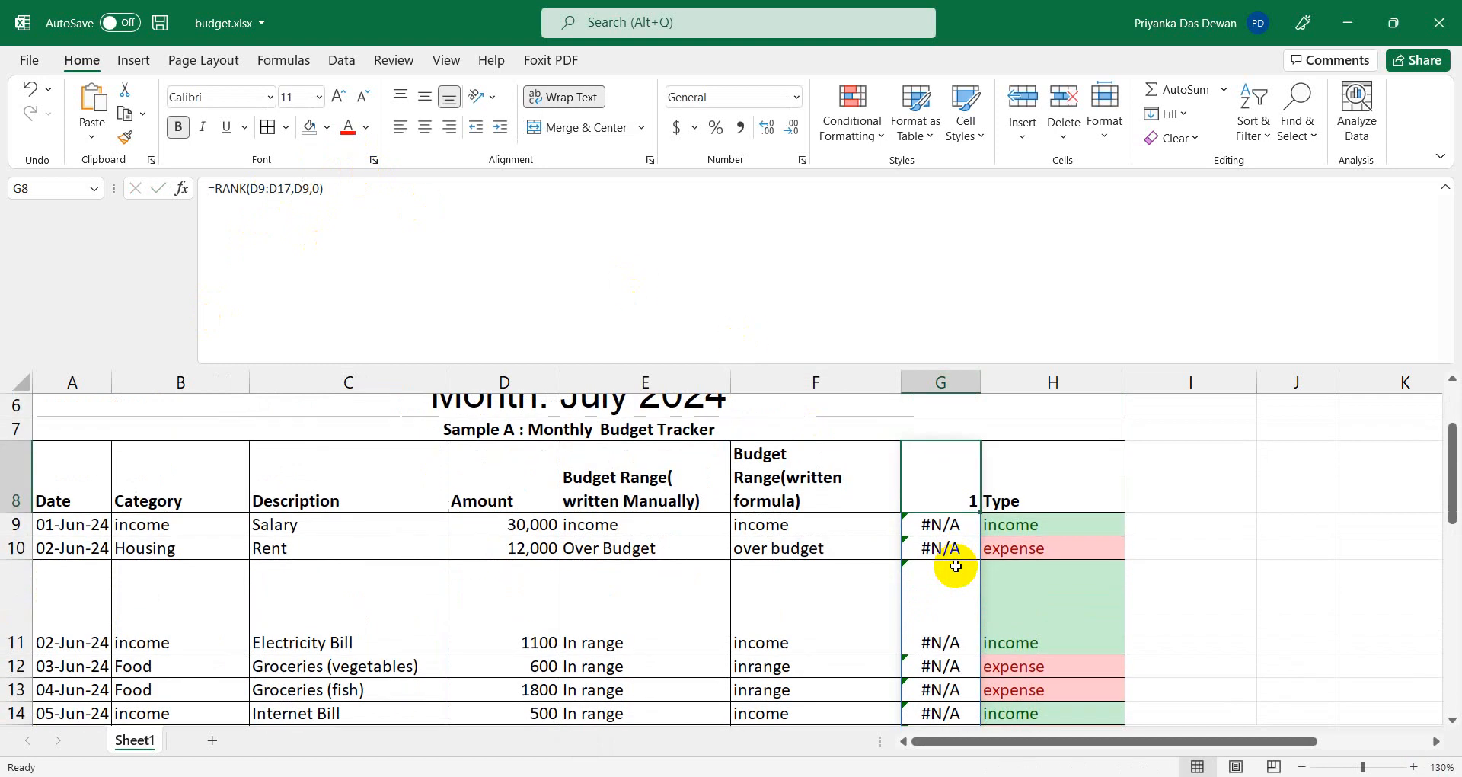
scroll(956, 566, up, 1)
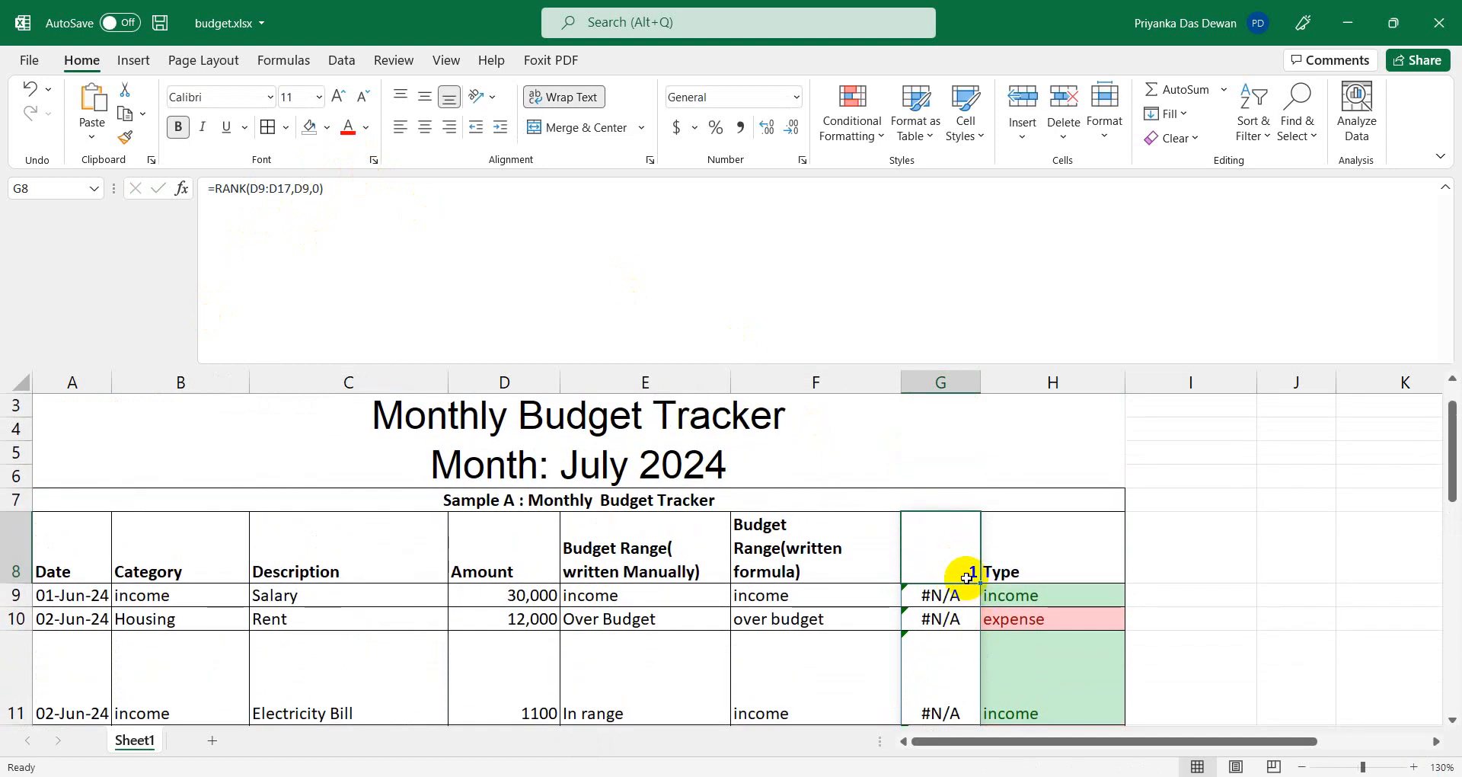
key(ctrl+z)
Enter =RANK(D9:D17,D9,0) in G9 for the Salary row's rank and check the resulting formula.
click(925, 593)
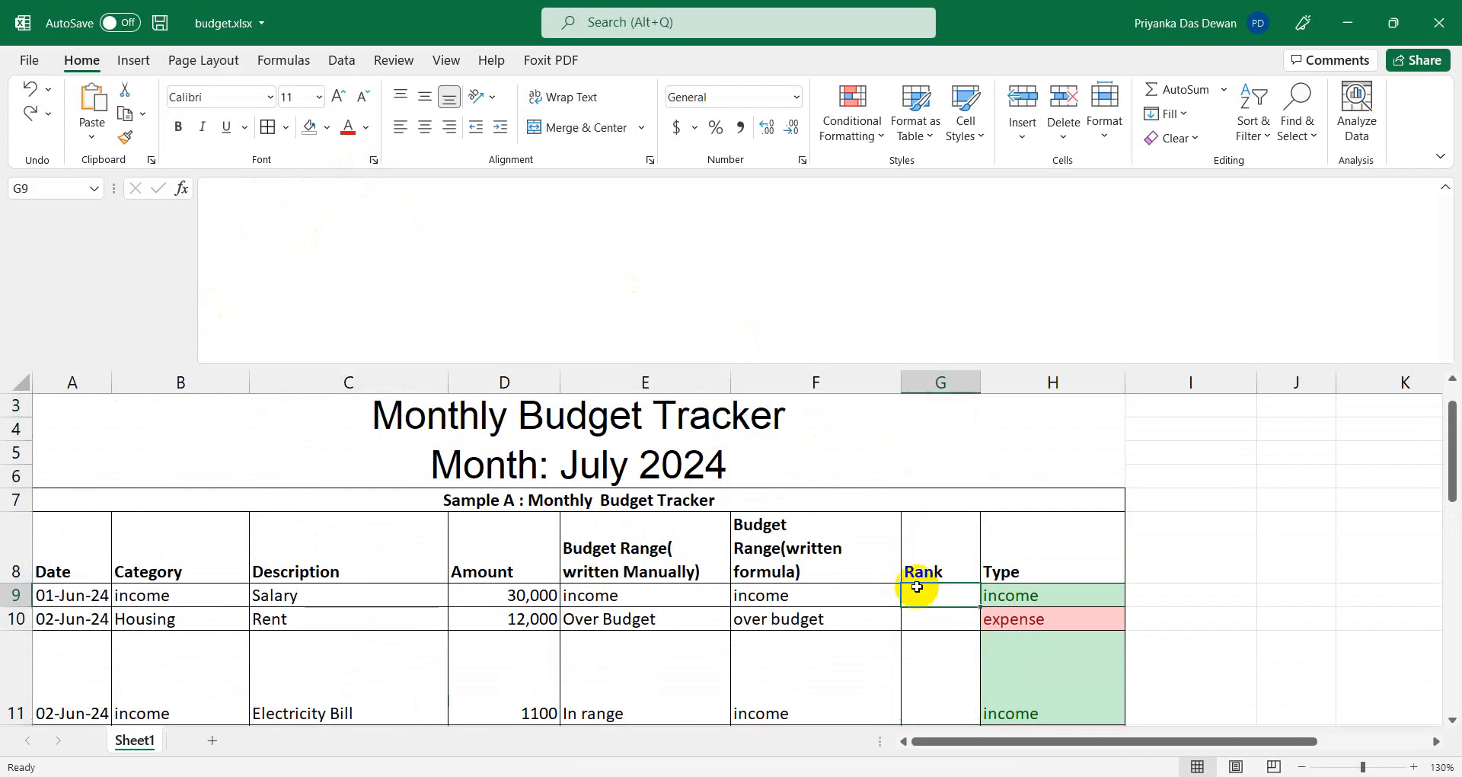
click(280, 221)
text(=r)
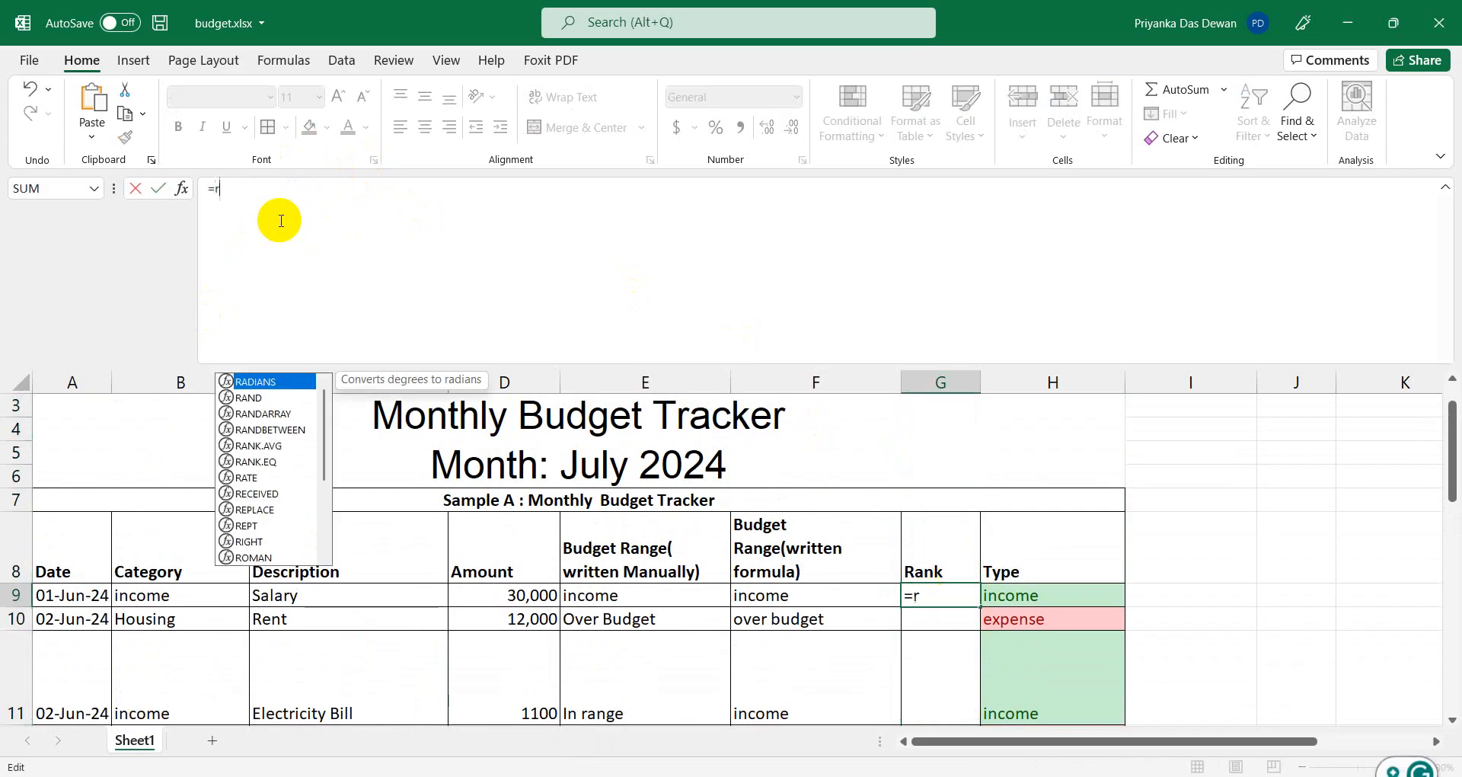
text(ank()
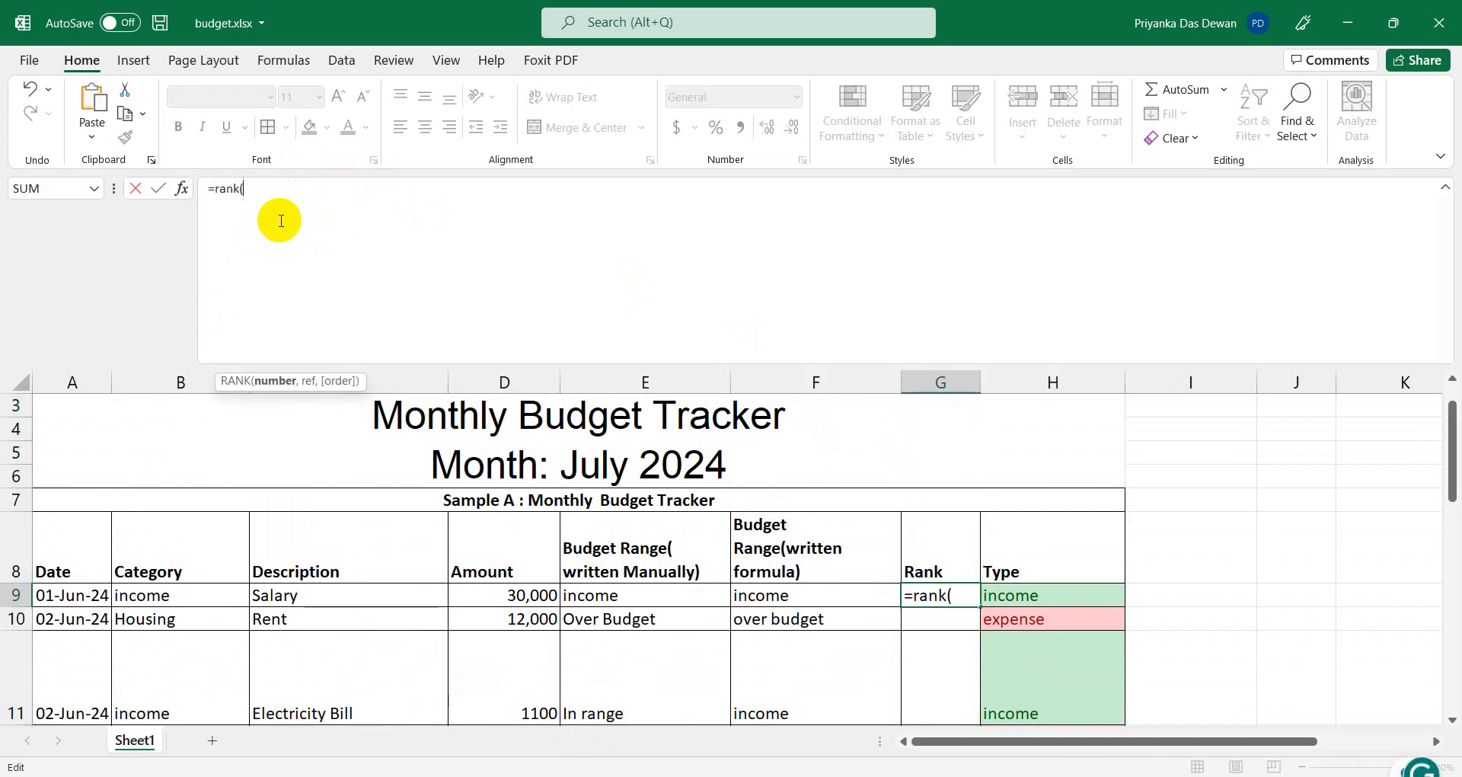
drag(511, 599, 506, 597)
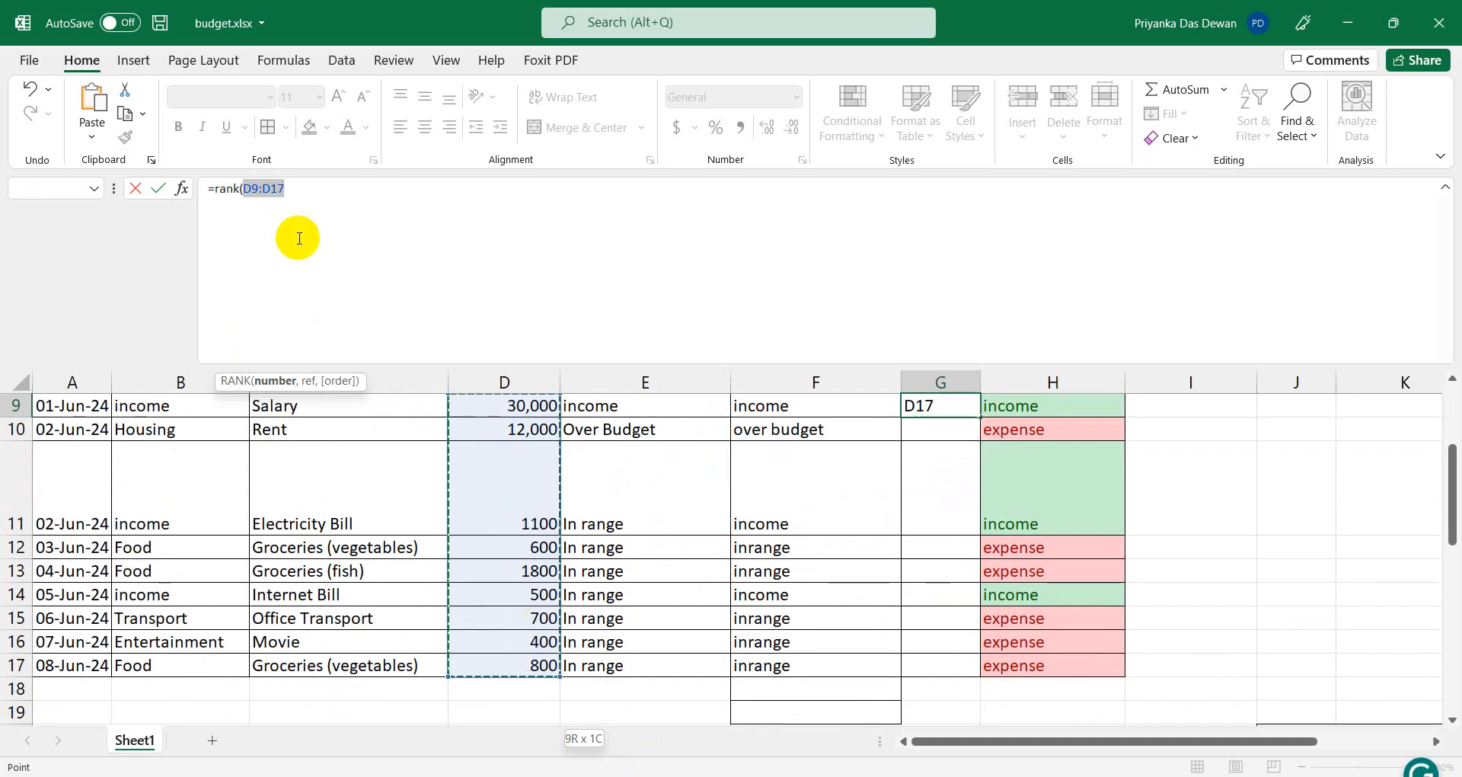
click(289, 187)
text(,)
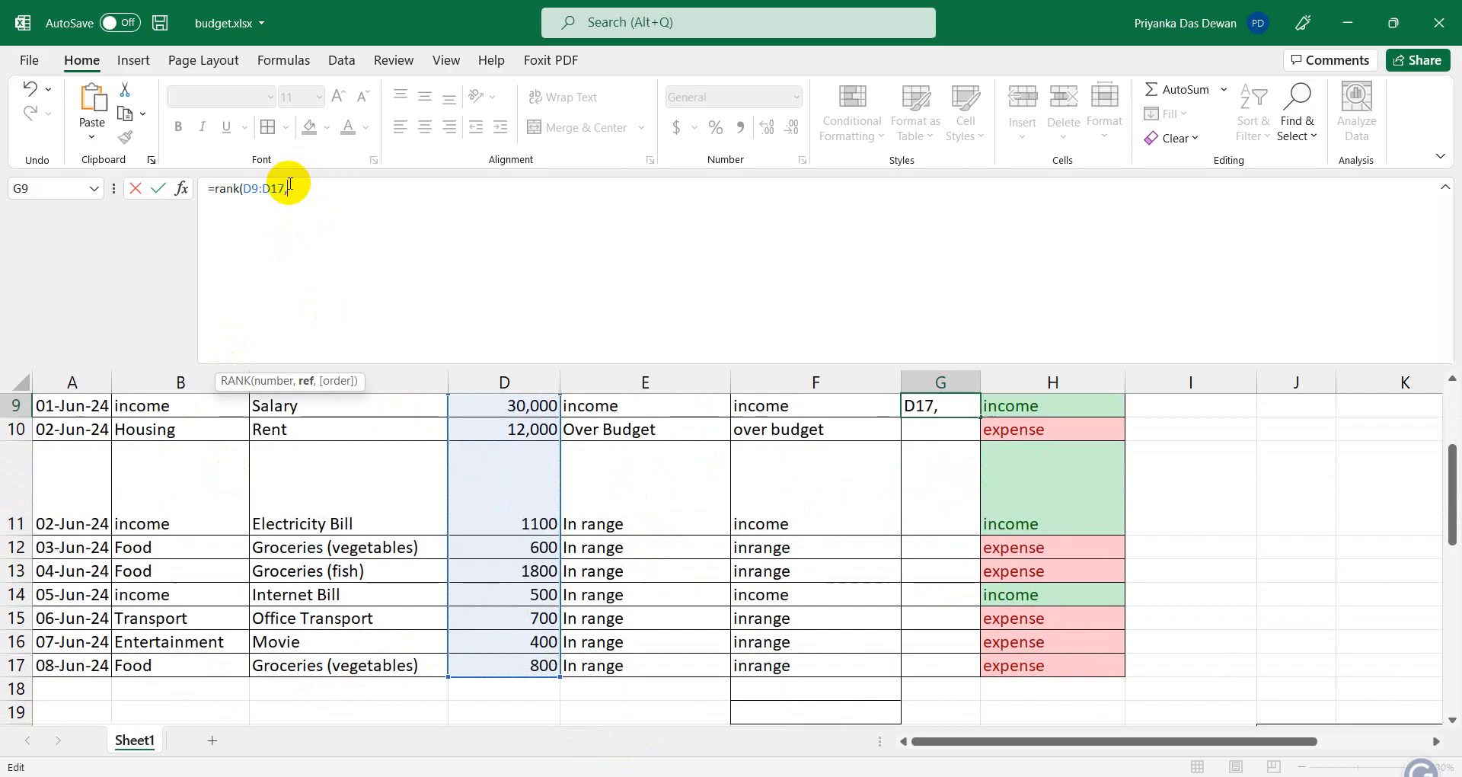
scroll(571, 597, up, 1)
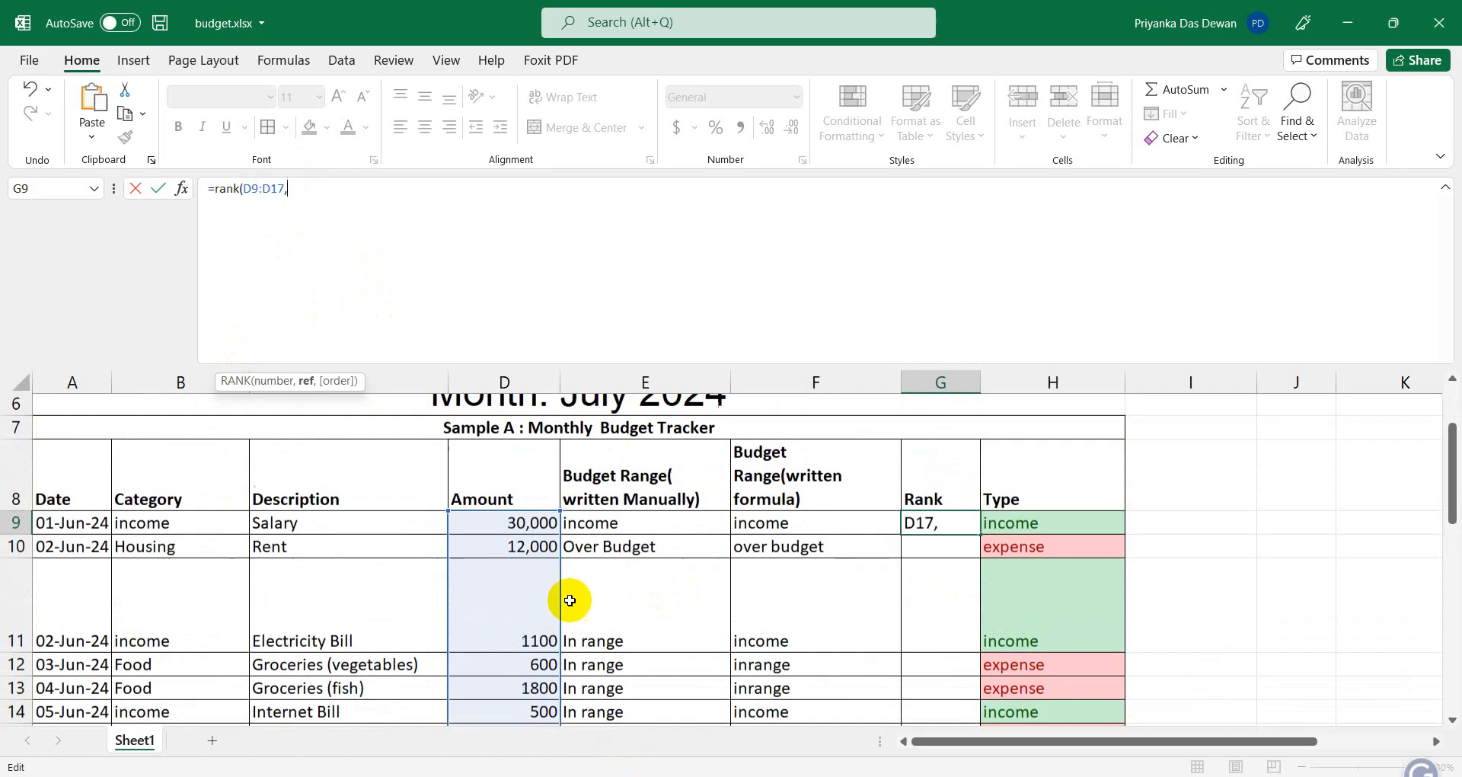
click(482, 524)
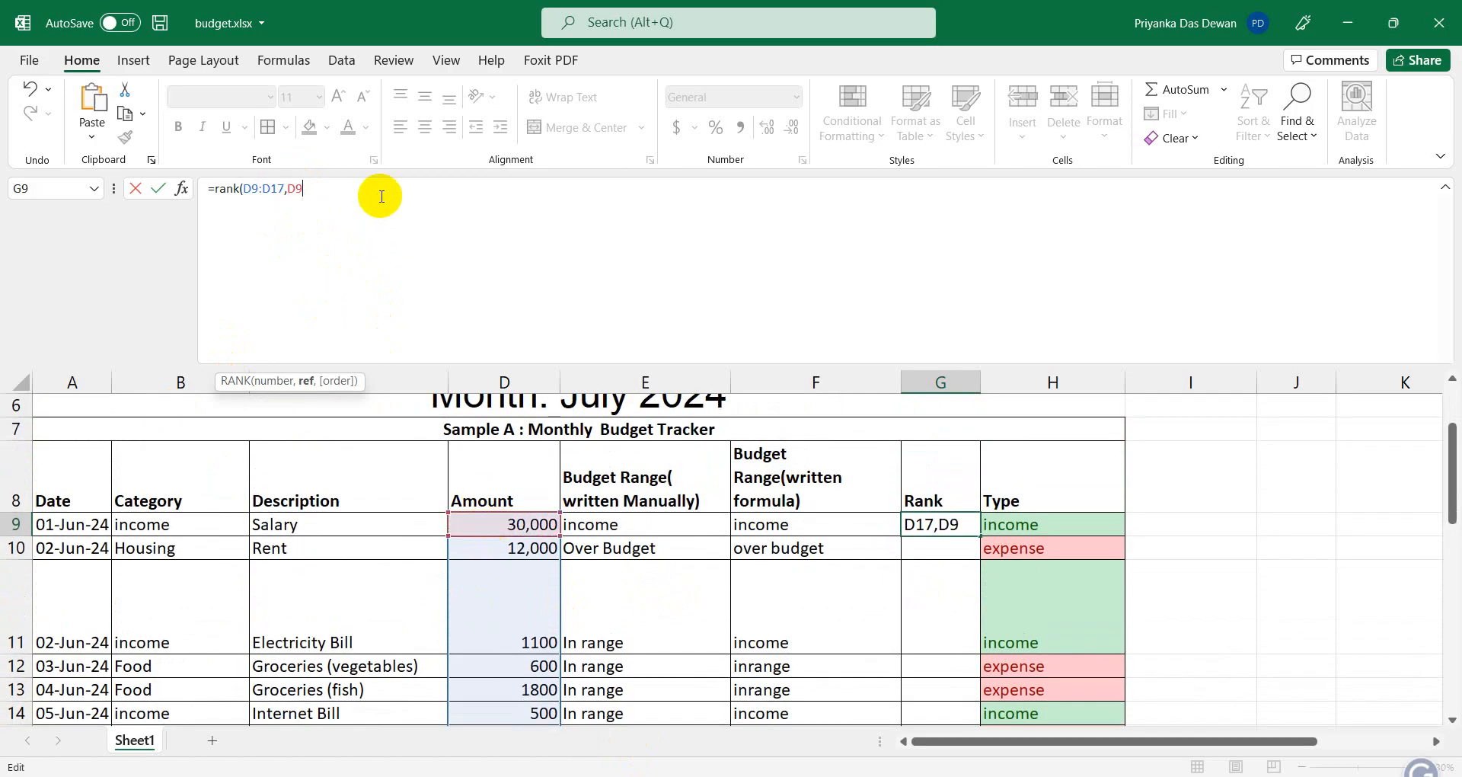
text(,0))
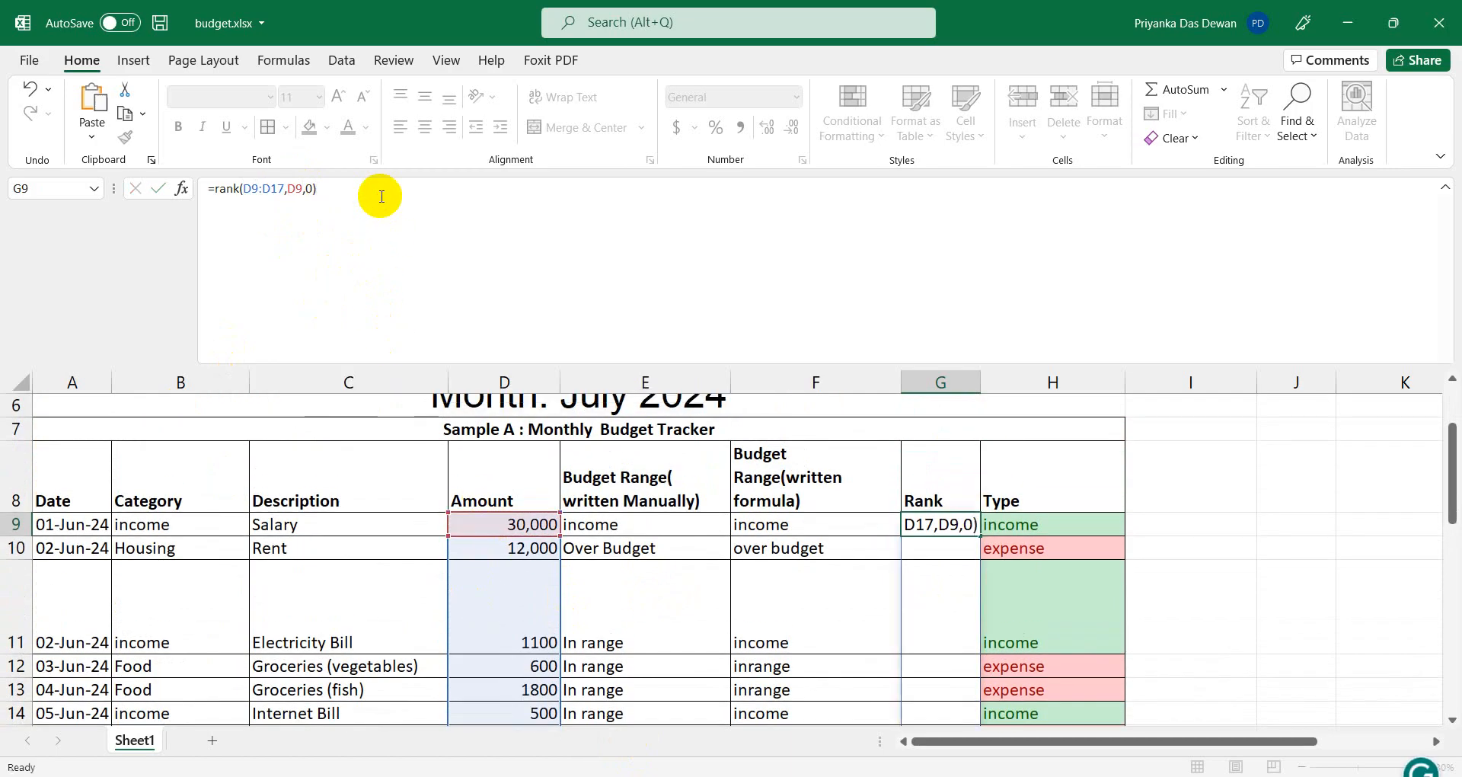
key(Return)
click(951, 524)
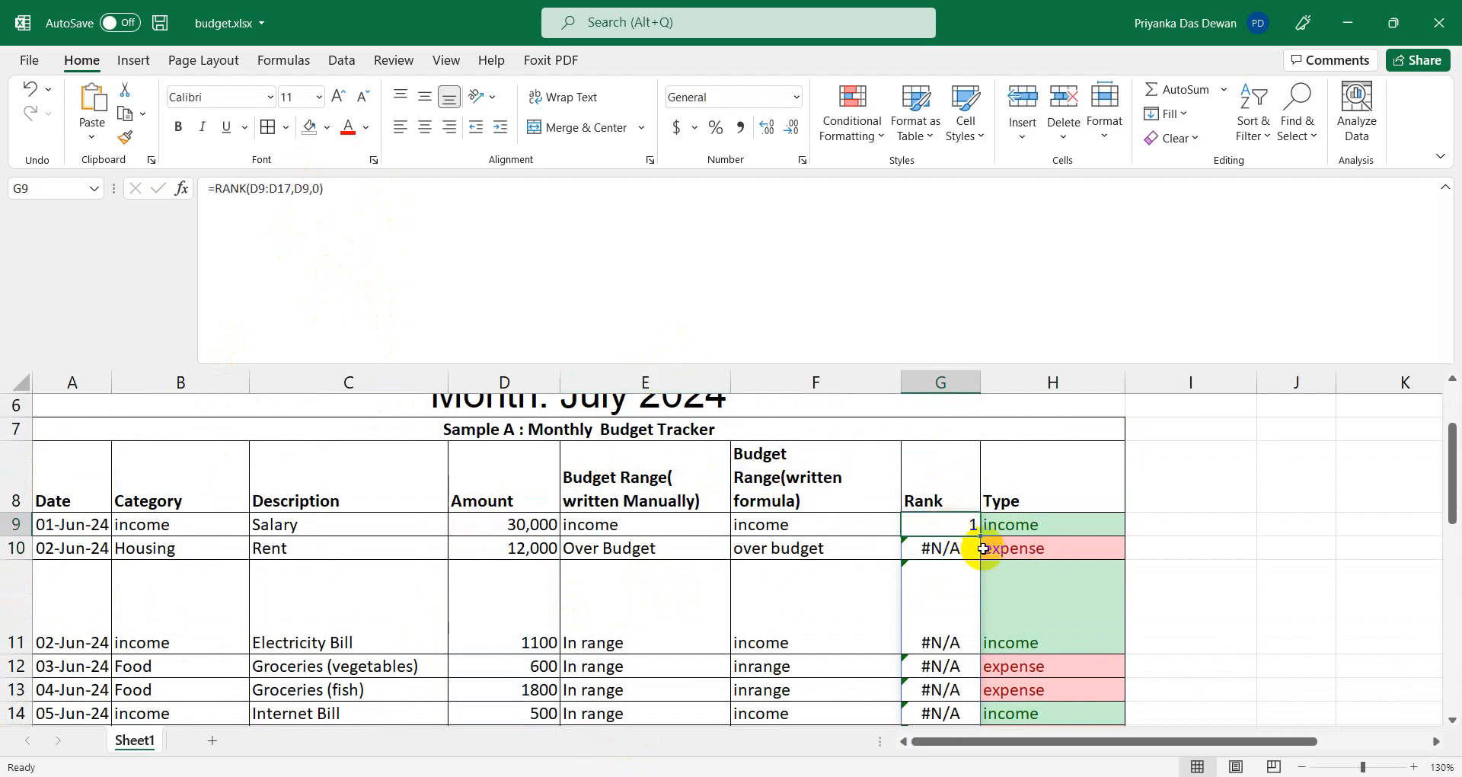
Fill the Salary row's RANK formula from G9 down through G17.
scroll(983, 549, down, 1)
scroll(983, 549, up, 1)
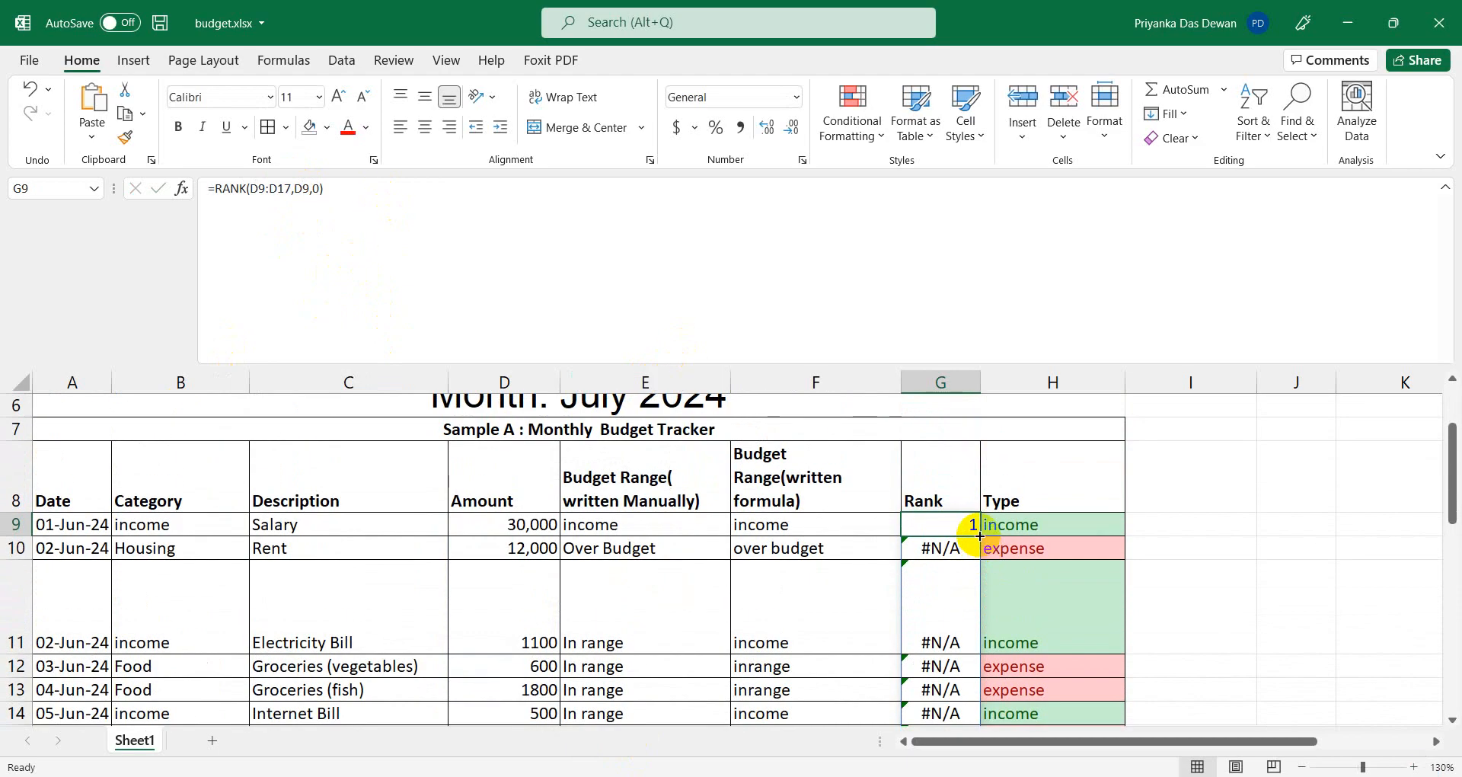
drag(980, 535, 949, 669)
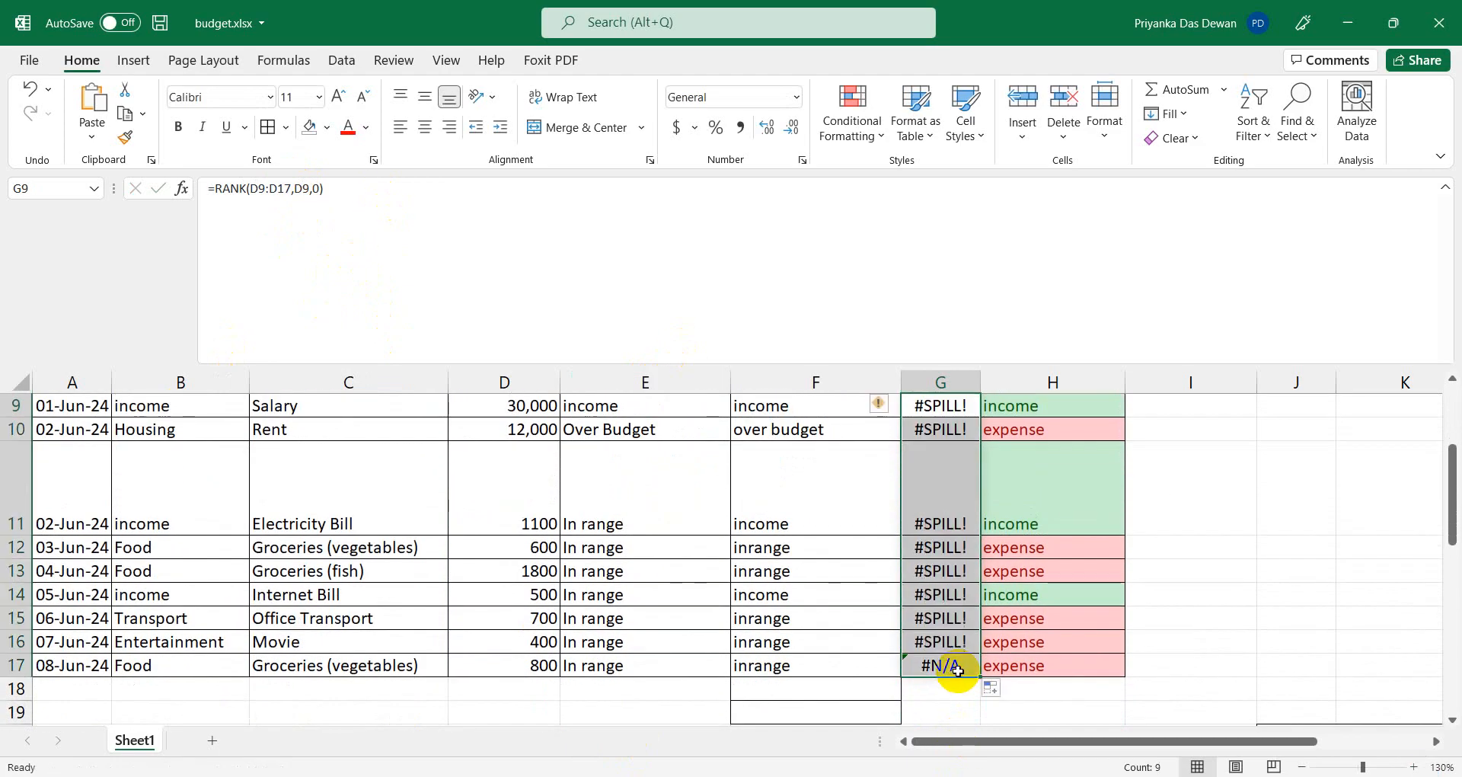
Make the D9:D17 range in G9's RANK formula absolute, giving =RANK($D$9:$D$17,D9,0).
scroll(944, 549, up, 1)
click(941, 523)
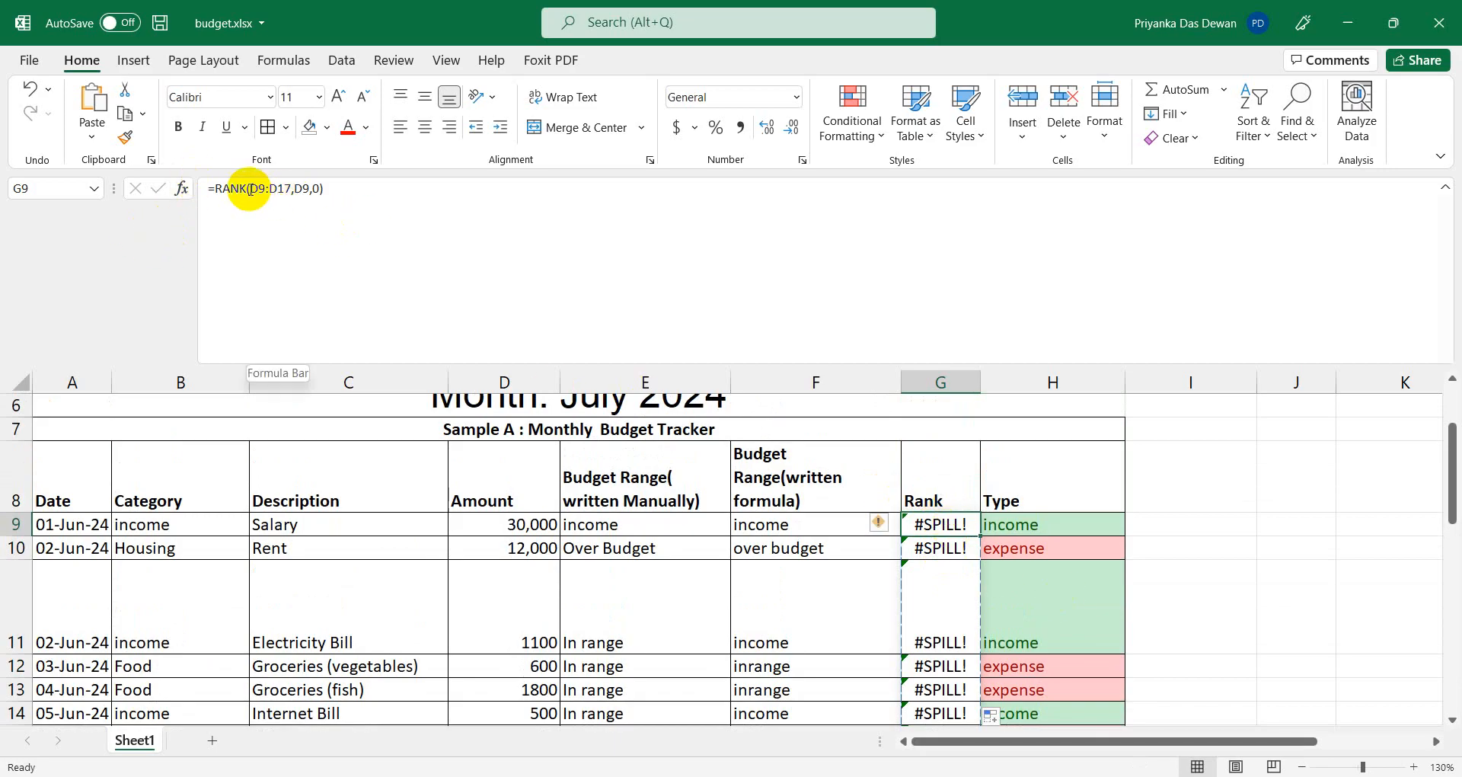
drag(249, 189, 292, 188)
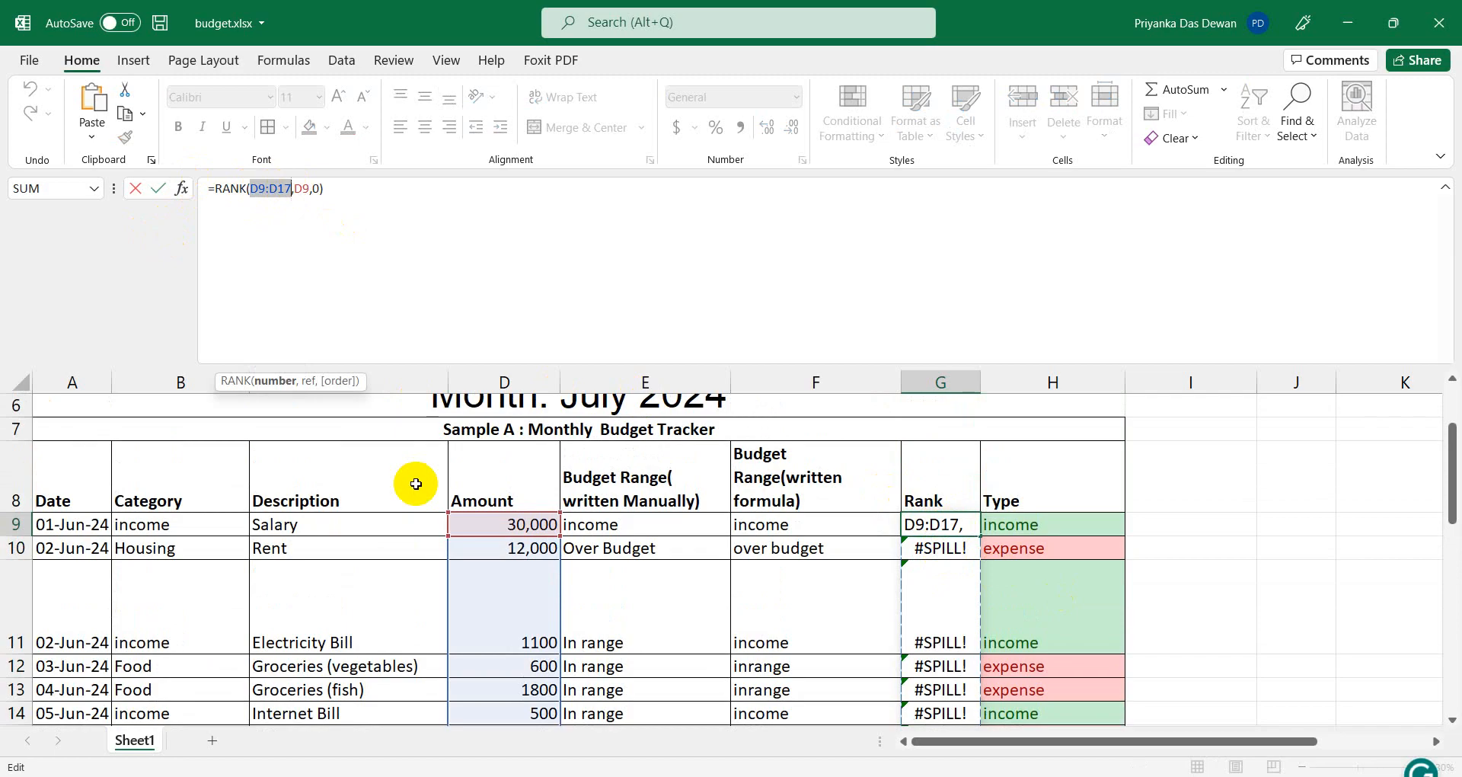
key(F4)
click(373, 191)
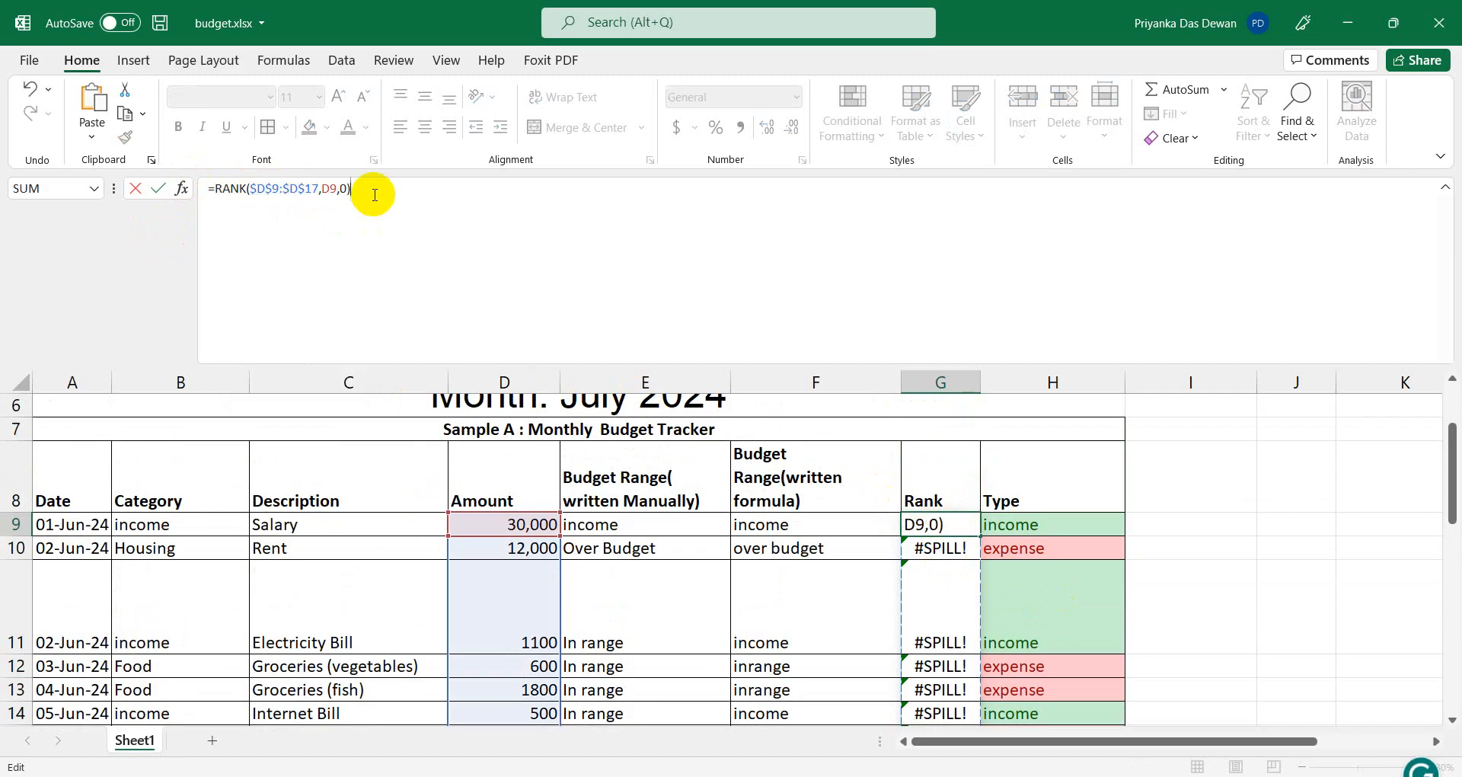
key(Return)
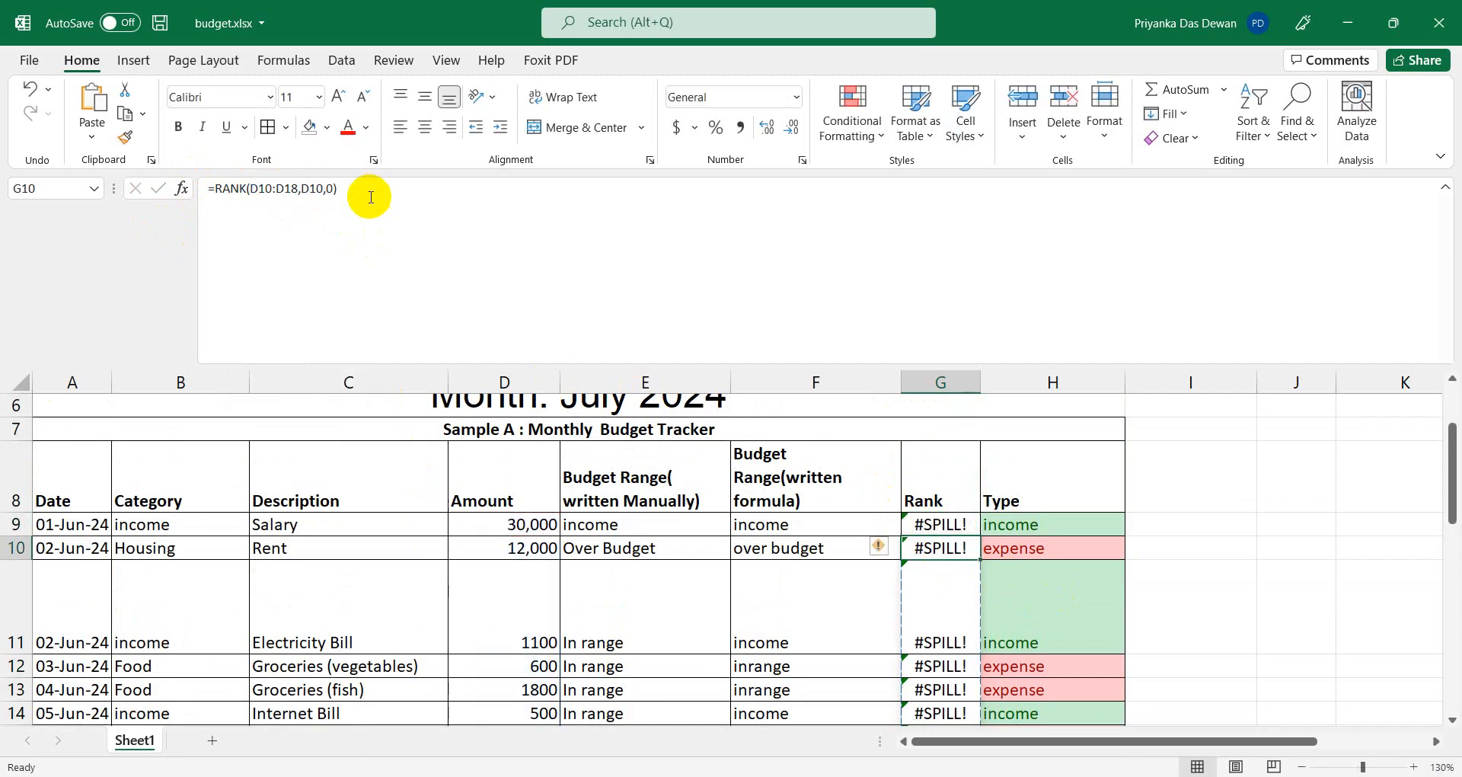
Widen column G and fill the G9 formula with the absolute range down to G17, checking a copied formula.
drag(982, 383, 1083, 383)
click(992, 524)
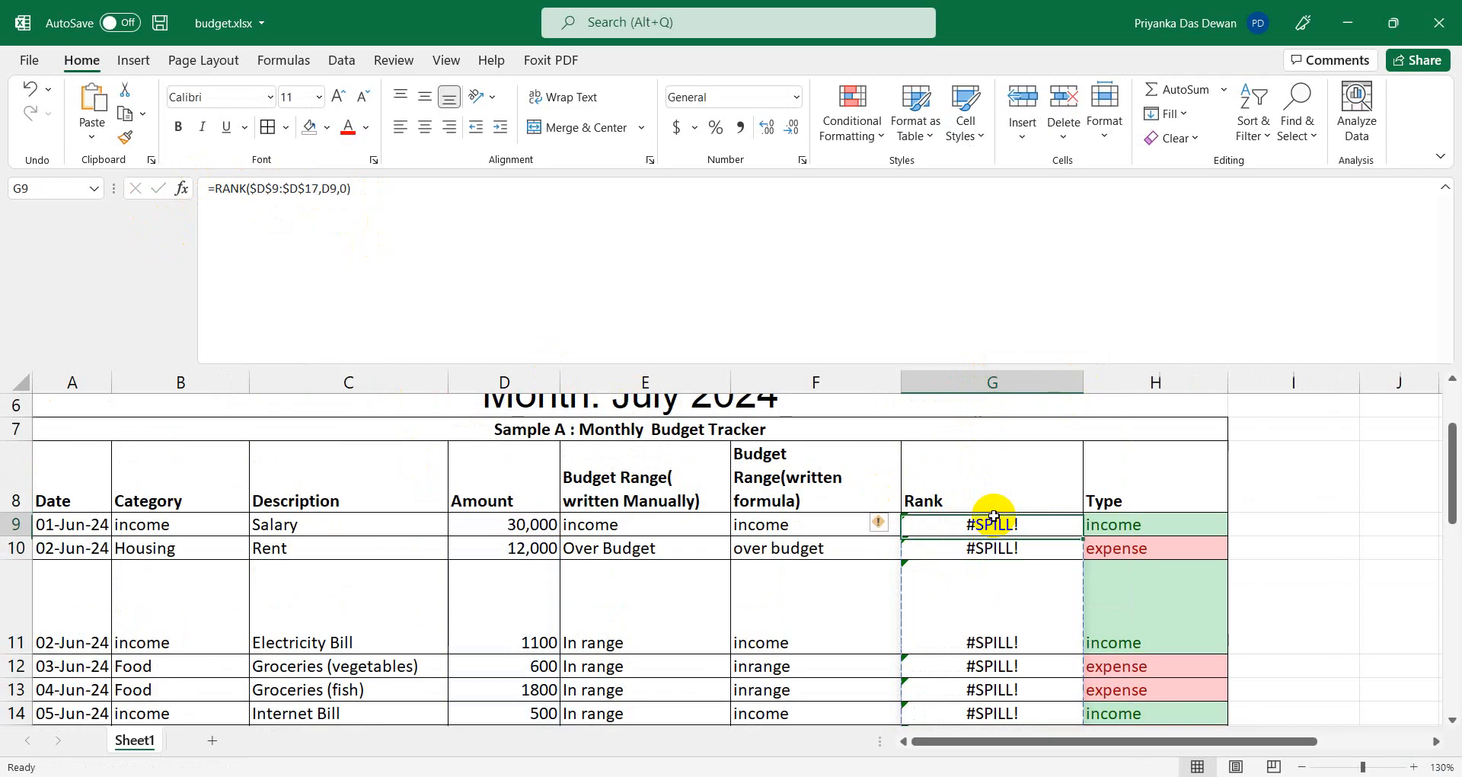
drag(1084, 547, 1038, 678)
click(998, 613)
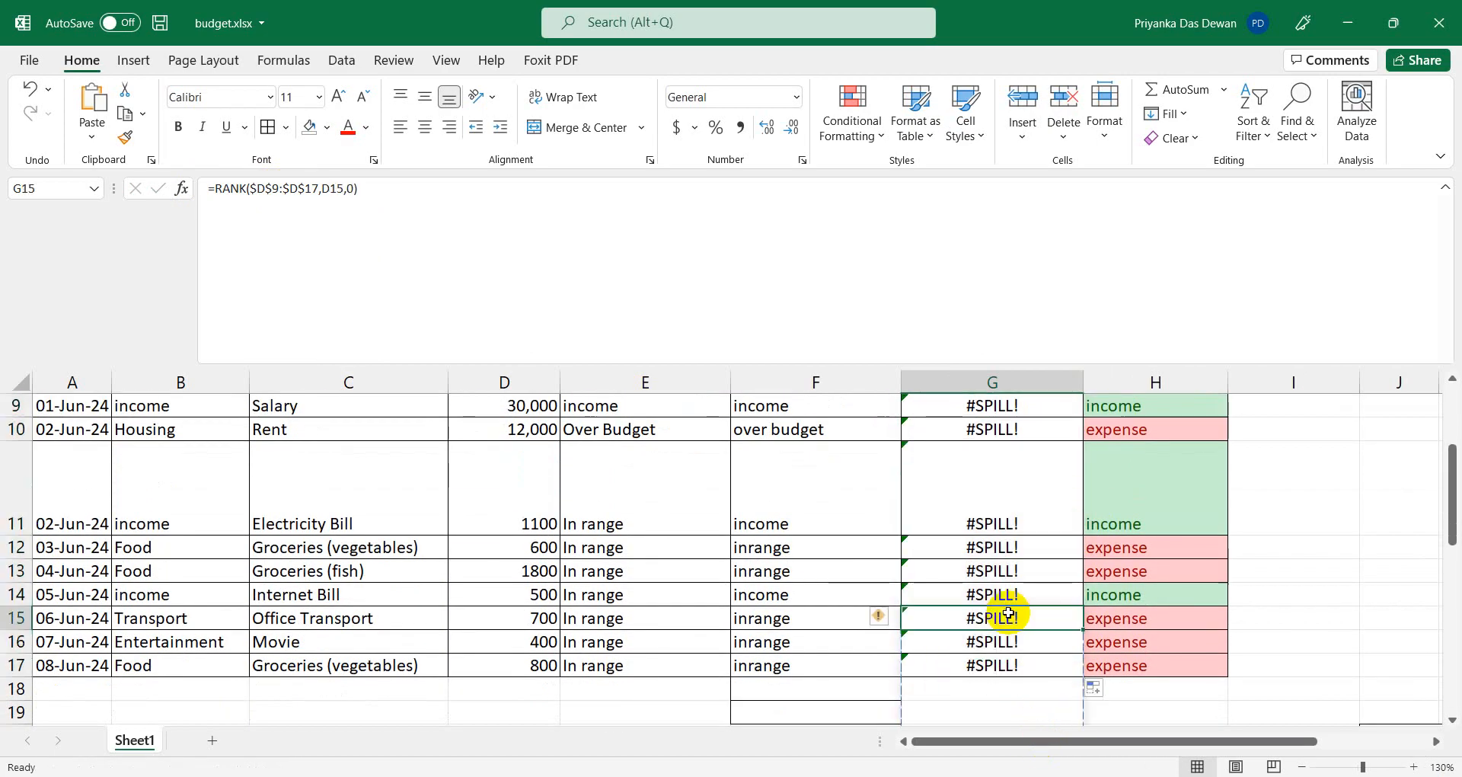
scroll(1008, 613, up, 1)
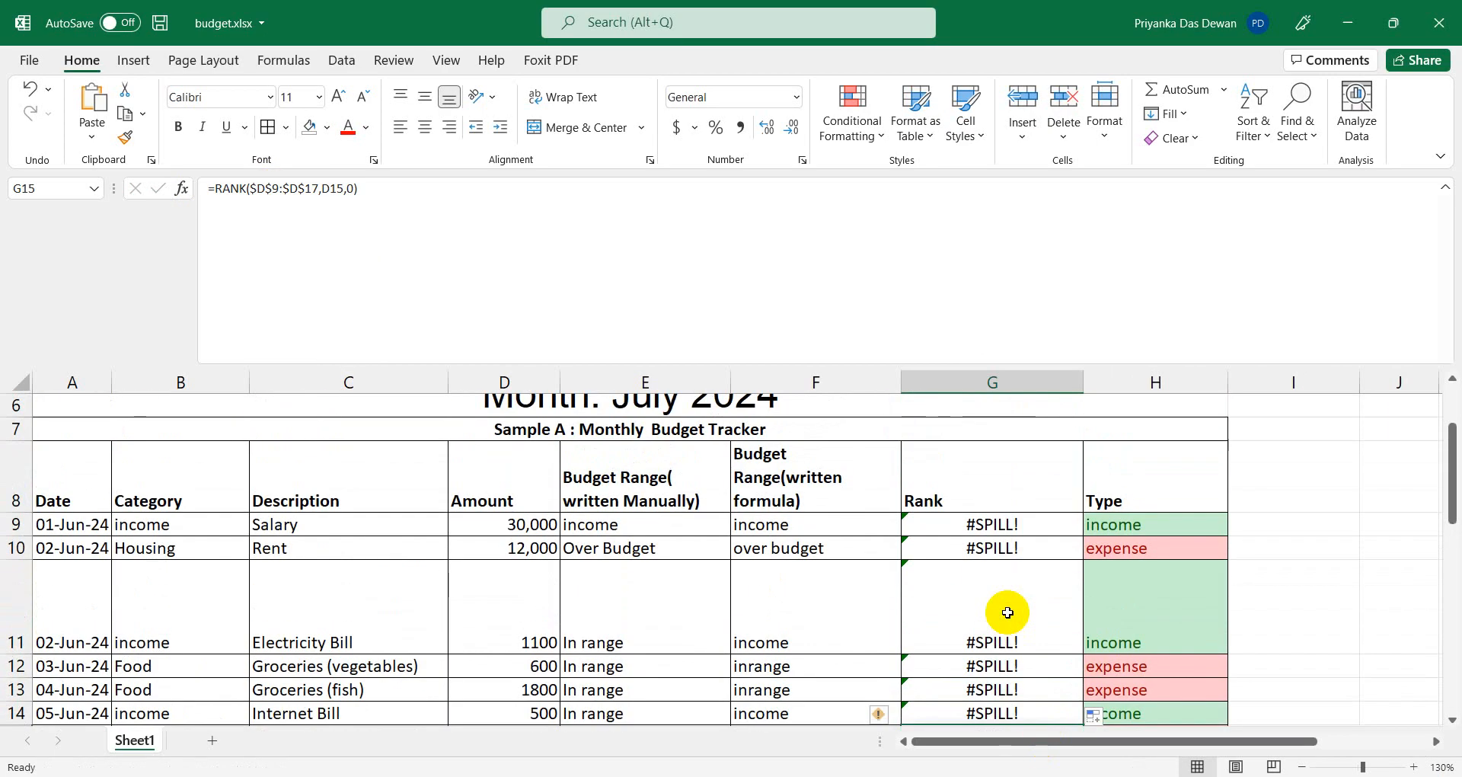
Remove all arguments from the RANK formula in G9, leaving only =RANK(.
click(973, 521)
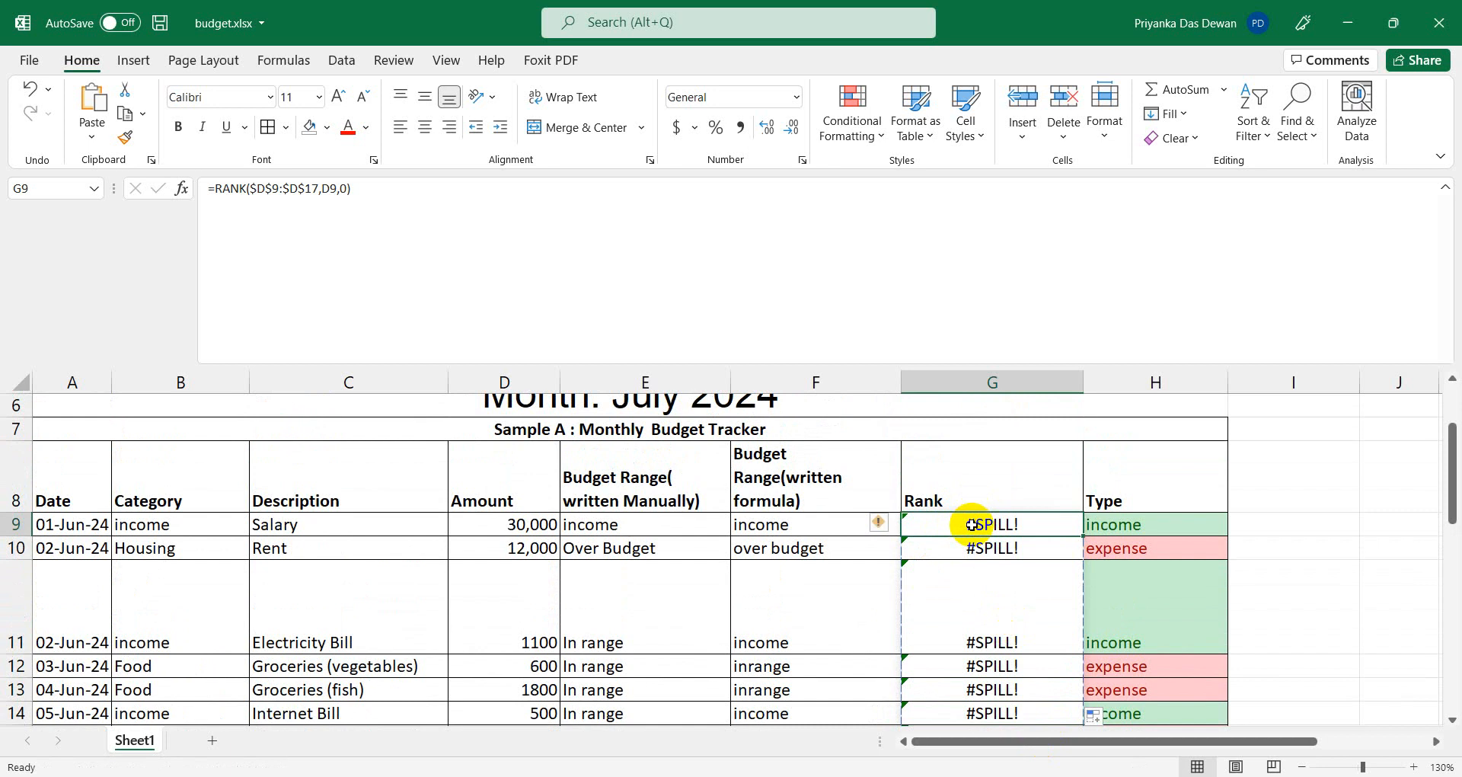
click(395, 212)
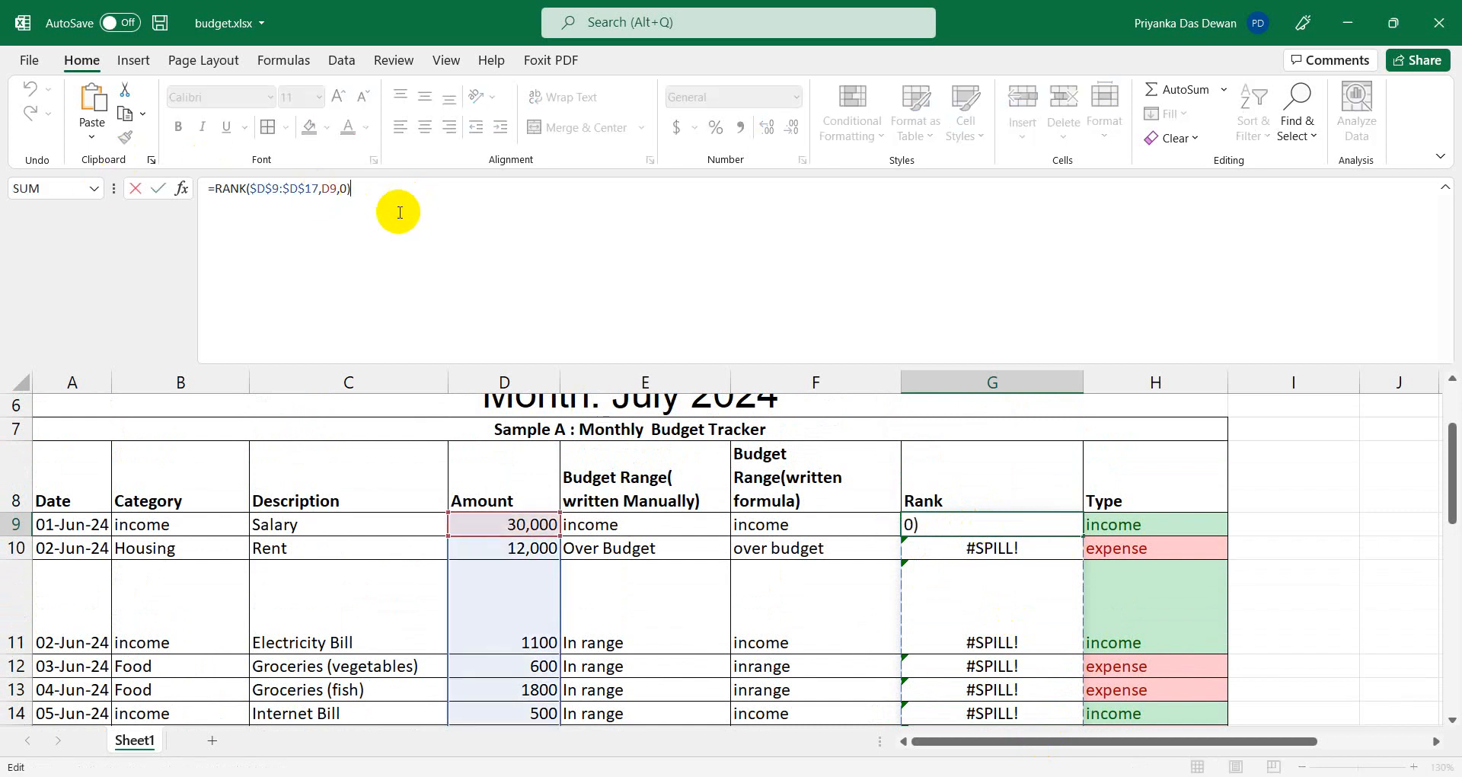
key(BackSpace)
key(BackSpace)
key(BackSpace)
key(BackSpace)
key(BackSpace)
key(BackSpace)
key(BackSpace)
key(BackSpace)
key(BackSpace)
key(BackSpace)
key(BackSpace)
key(BackSpace)
key(BackSpace)
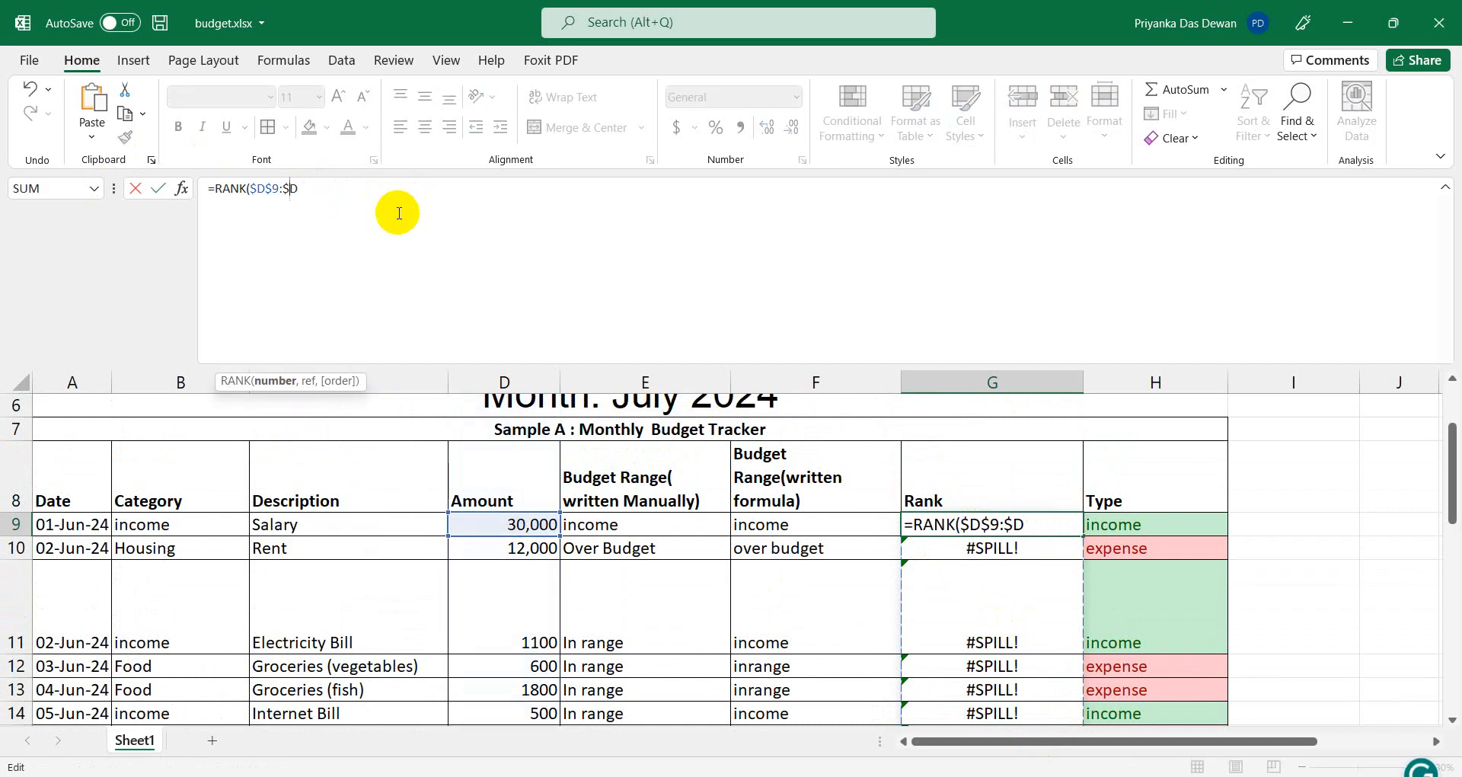
key(BackSpace)
key(BackSpace)
key(BackSpace)
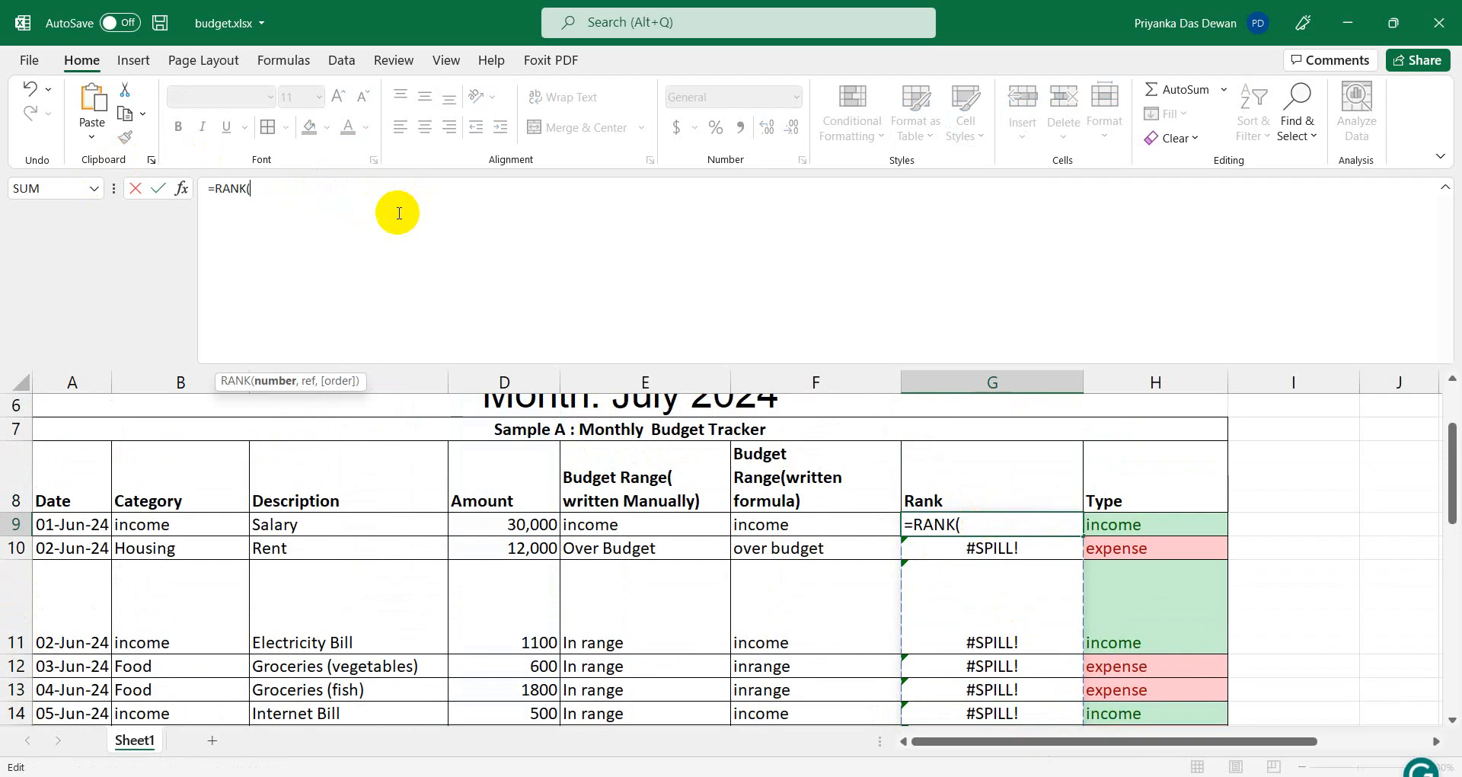
Complete the Salary row's rank formula in G9 as =RANK(D9,$D$9:$D$17,0).
click(518, 525)
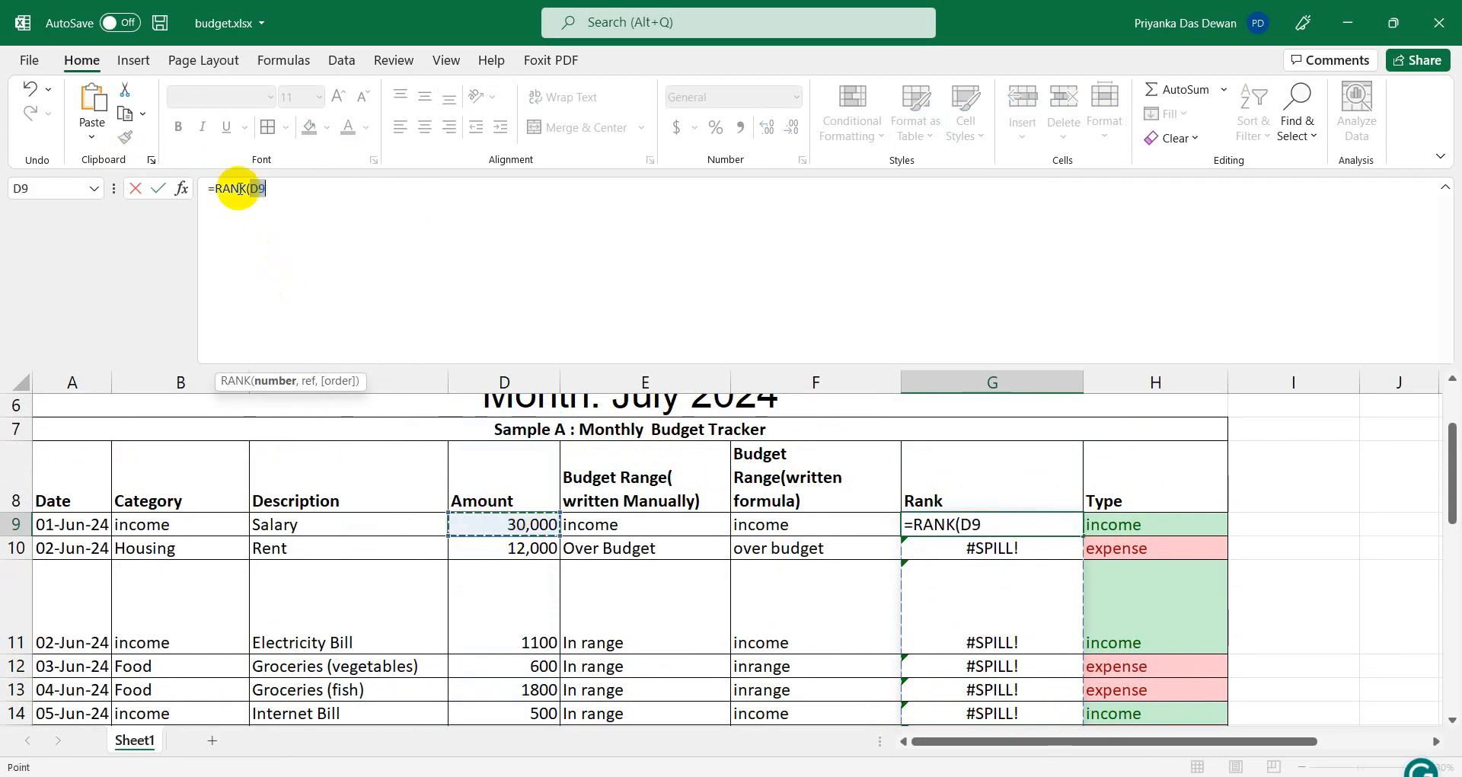
text(,)
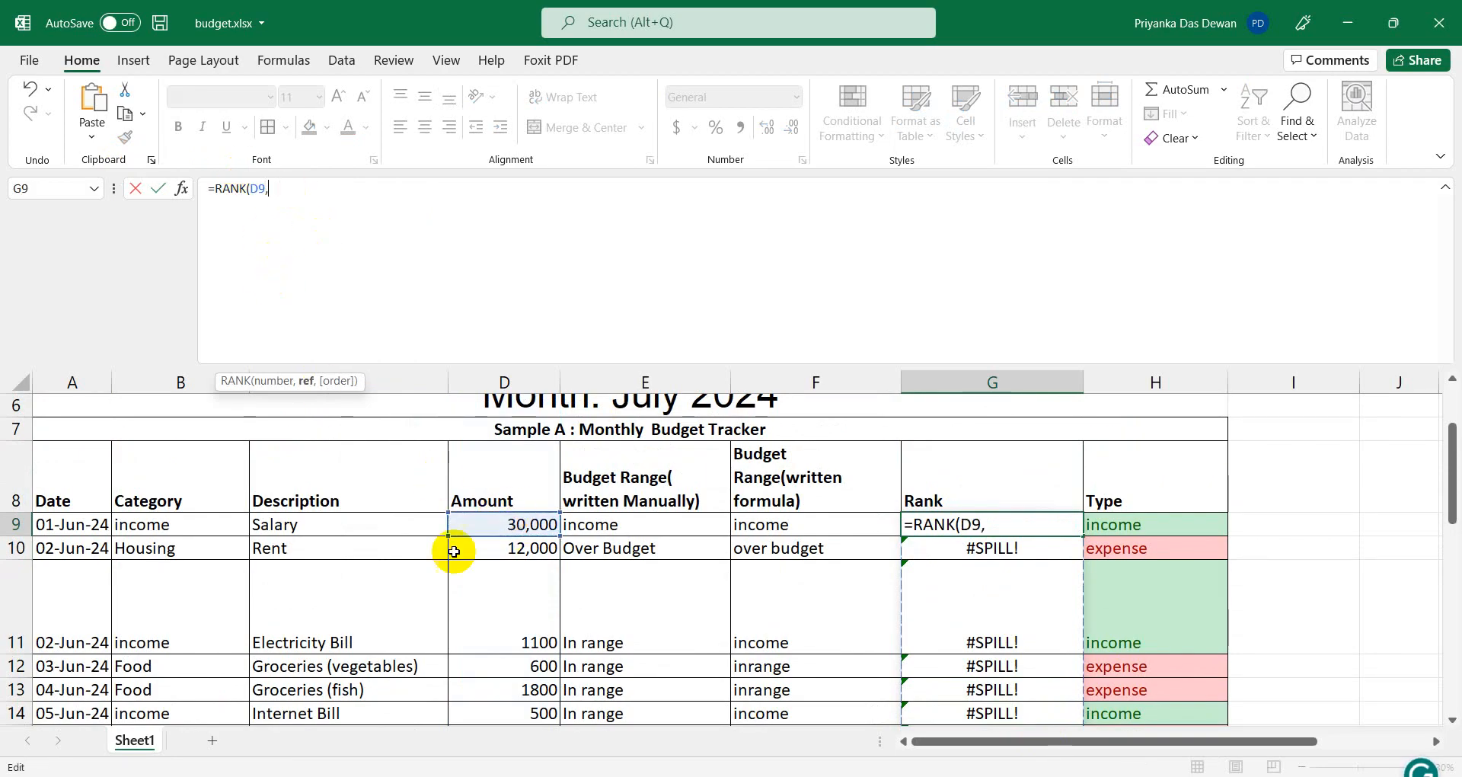
click(496, 522)
drag(497, 522, 503, 720)
key(shift+Down)
key(shift+Down)
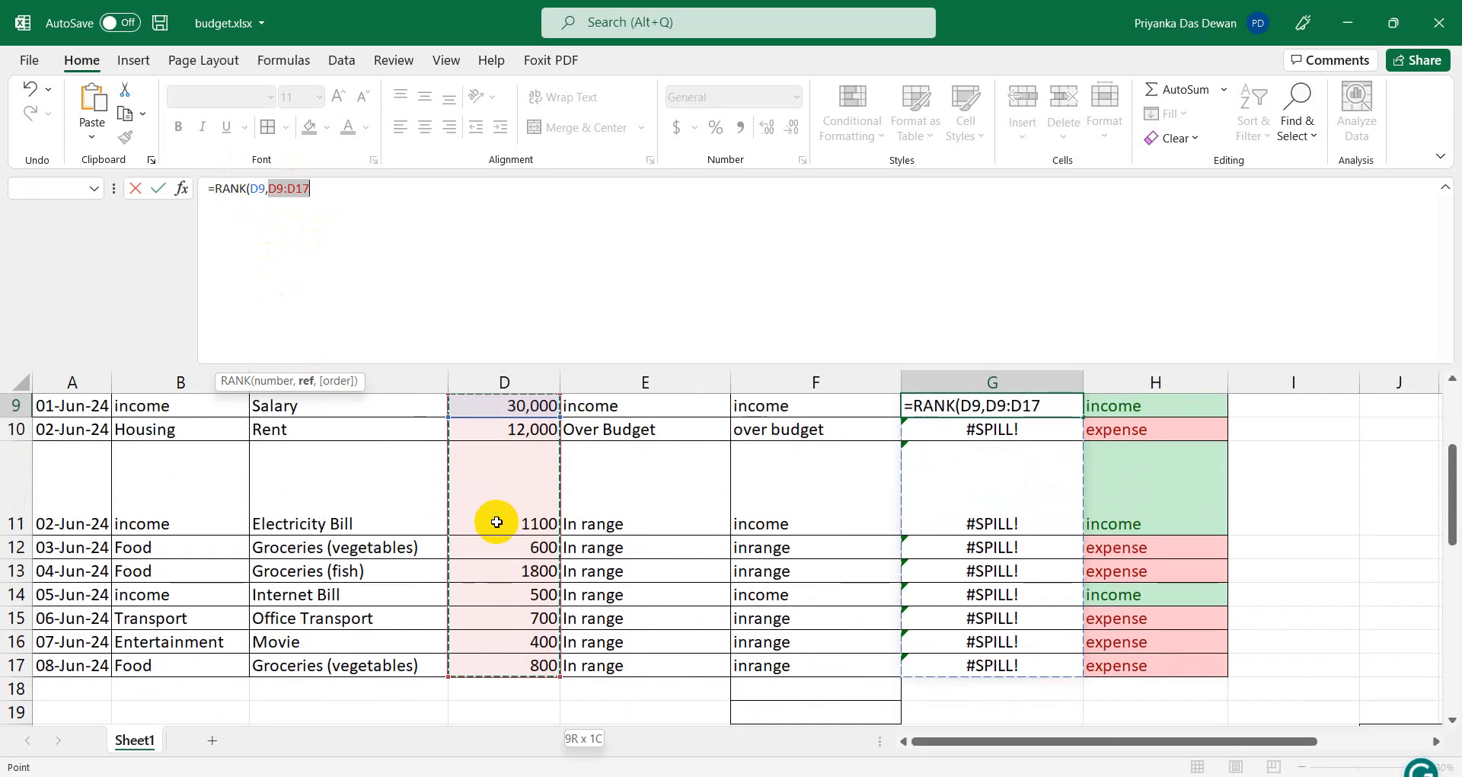
key(F4)
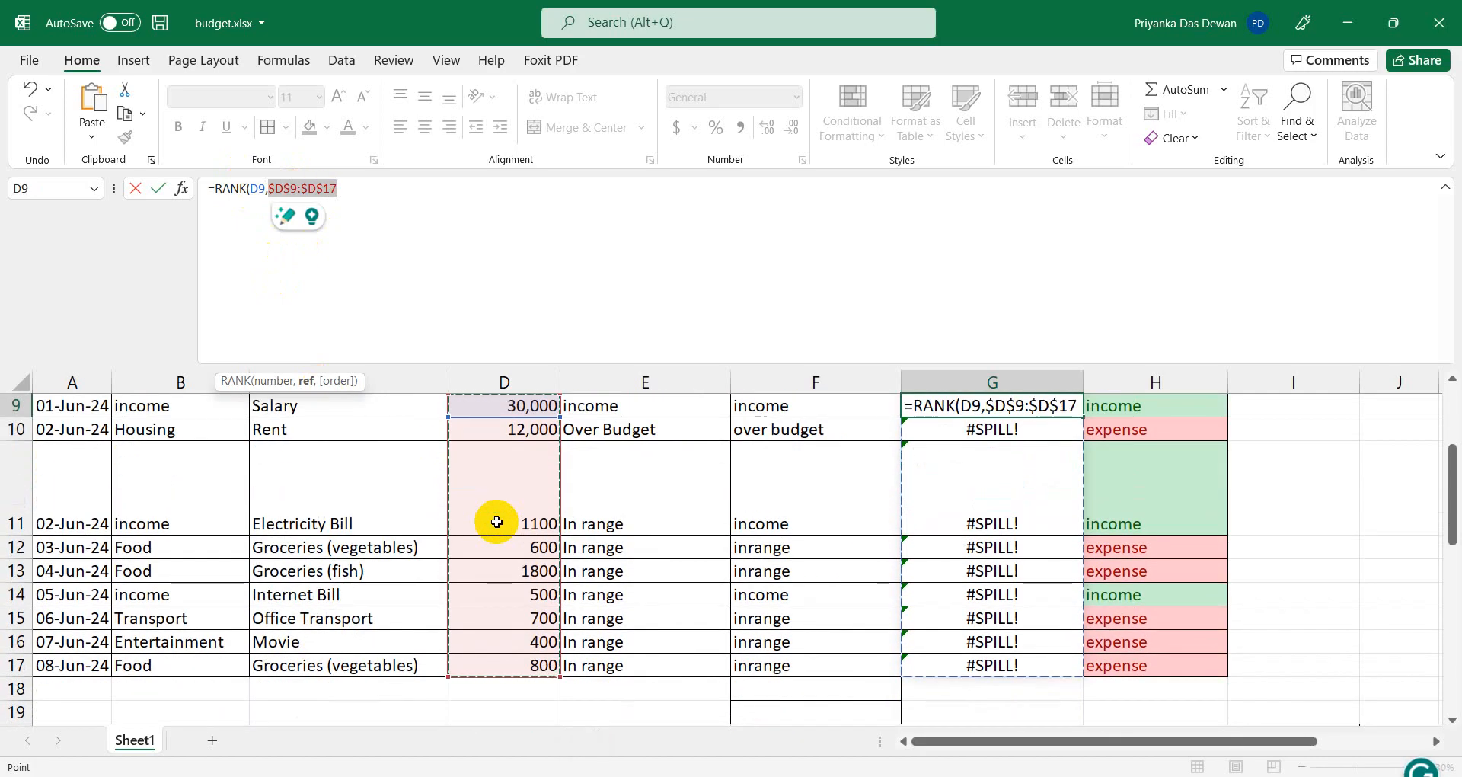
click(402, 206)
text(,0))
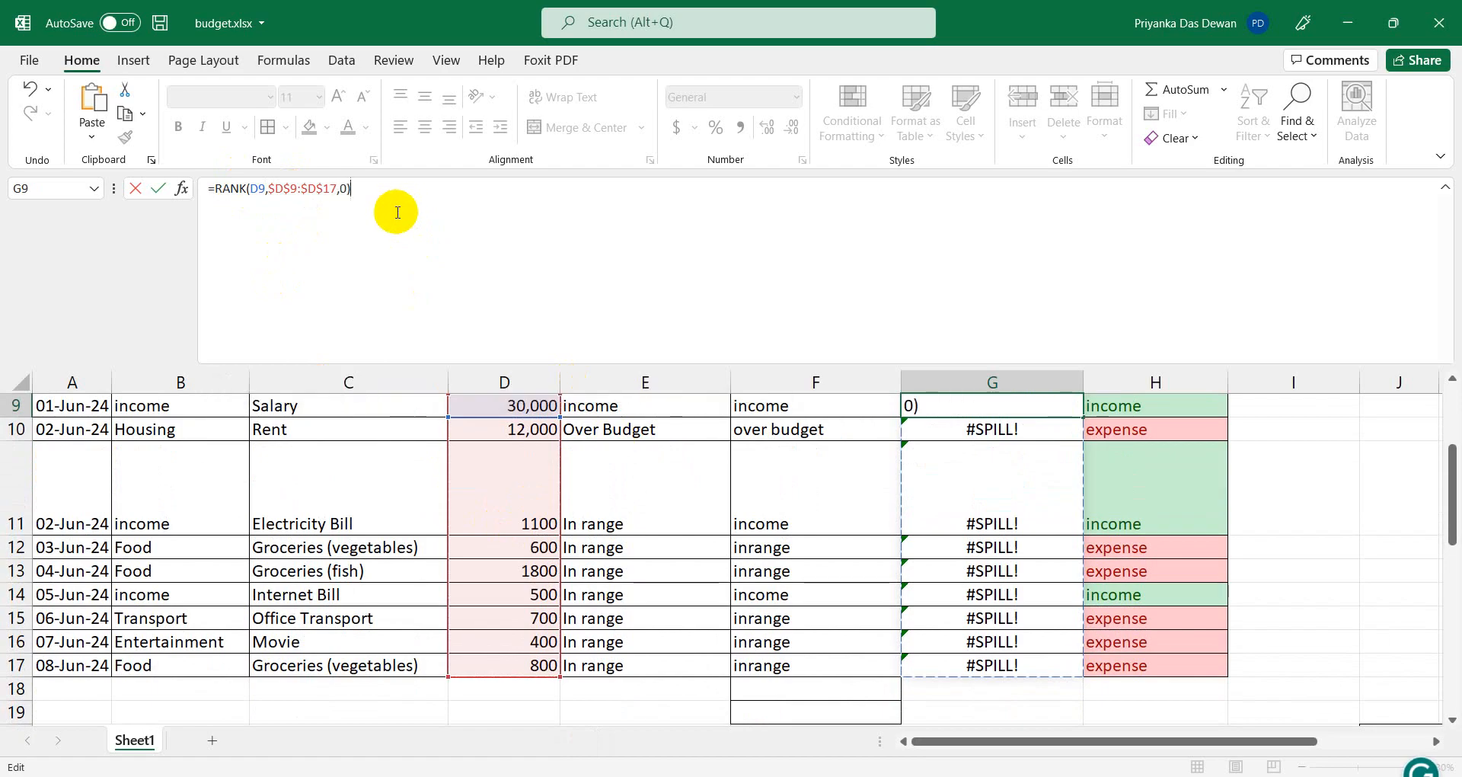
key(Return)
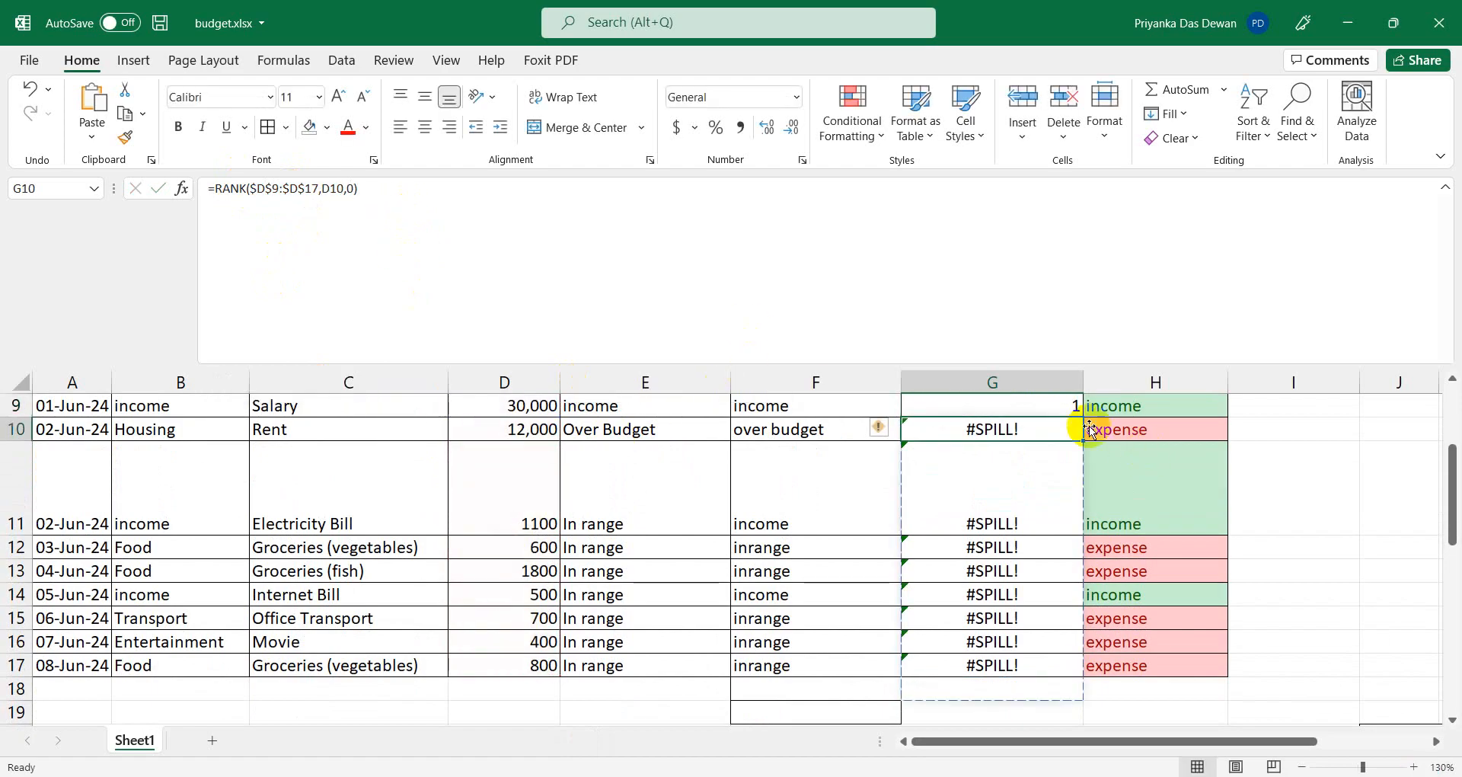
Fill the corrected RANK formula from G9 down to G17 and check a copied formula in the column.
click(1040, 400)
drag(1076, 413, 1072, 669)
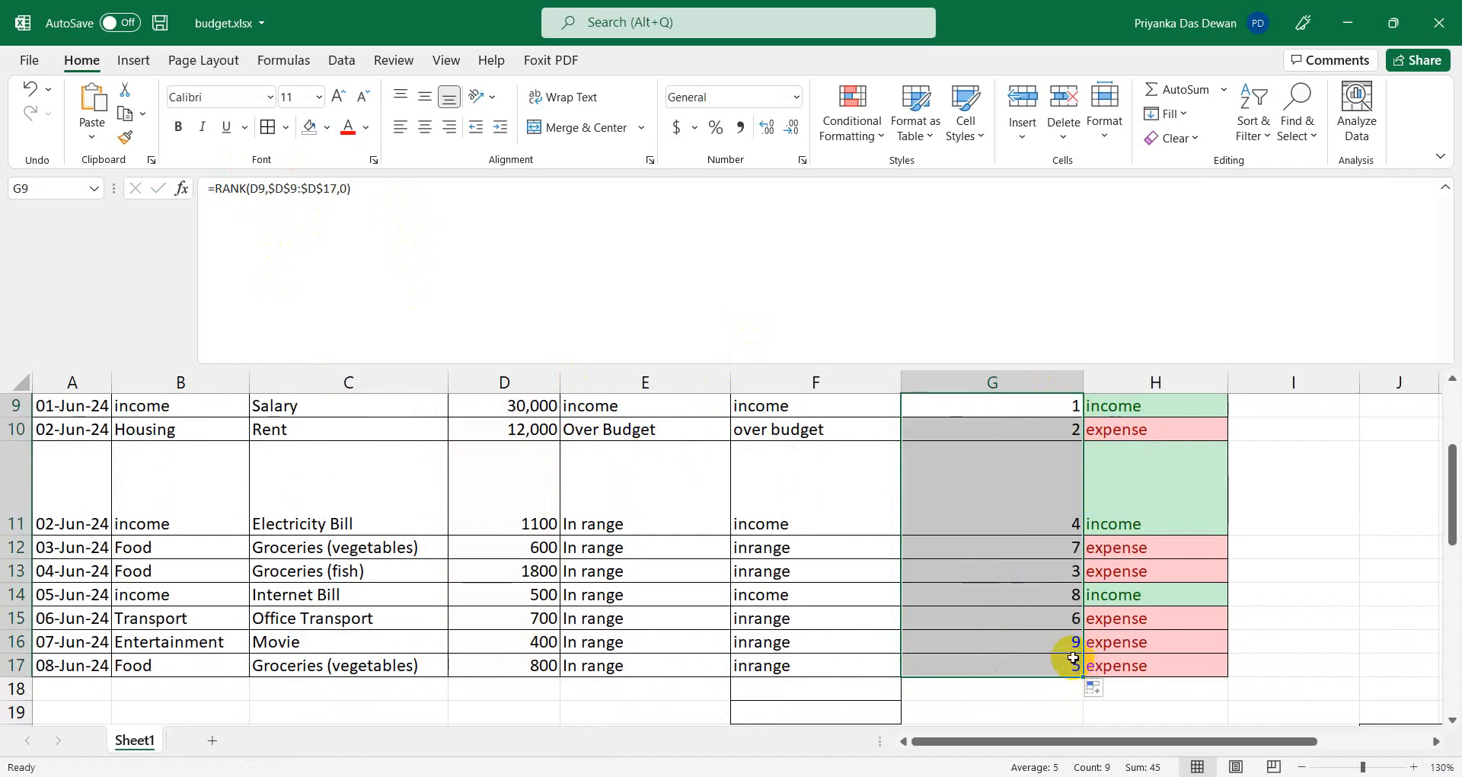
click(993, 594)
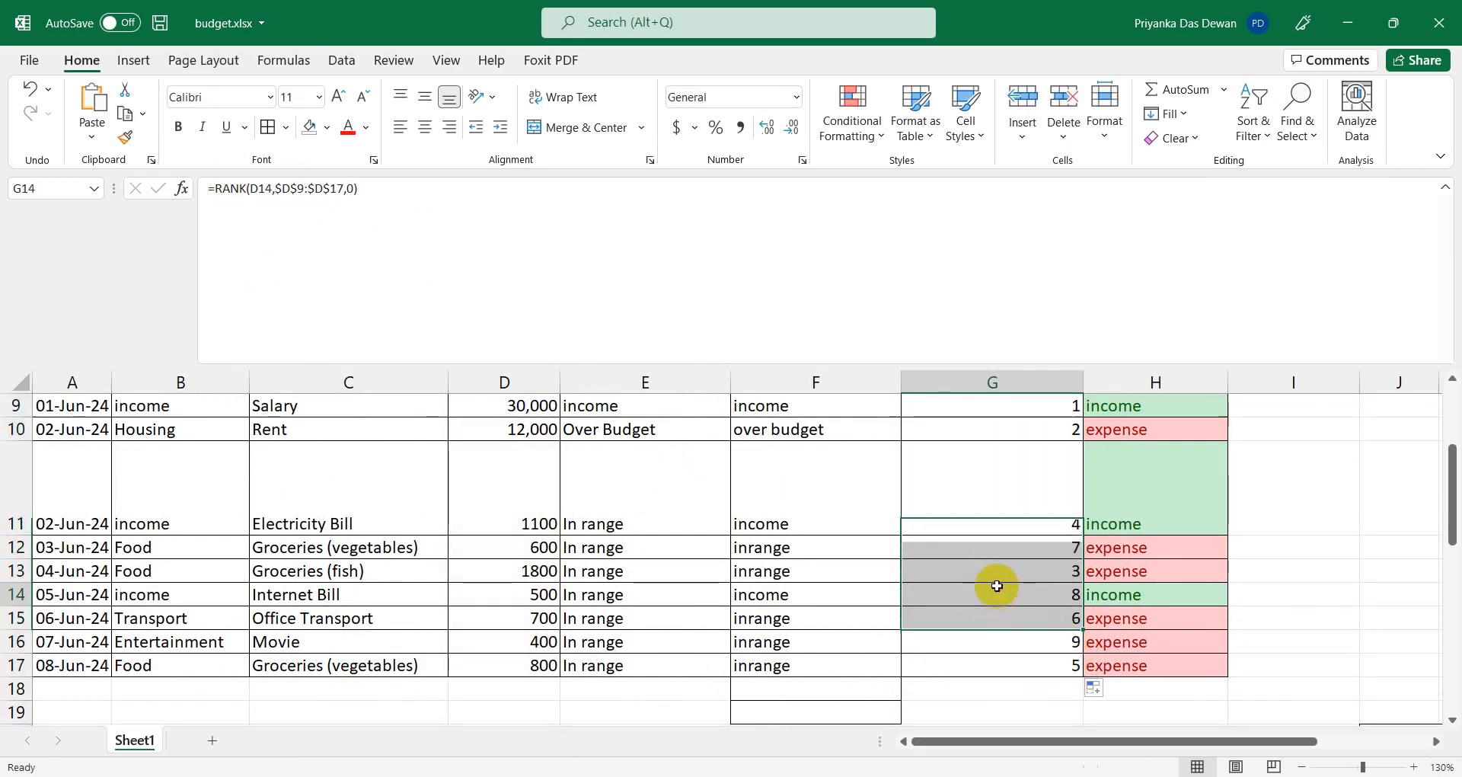
scroll(1041, 569, up, 2)
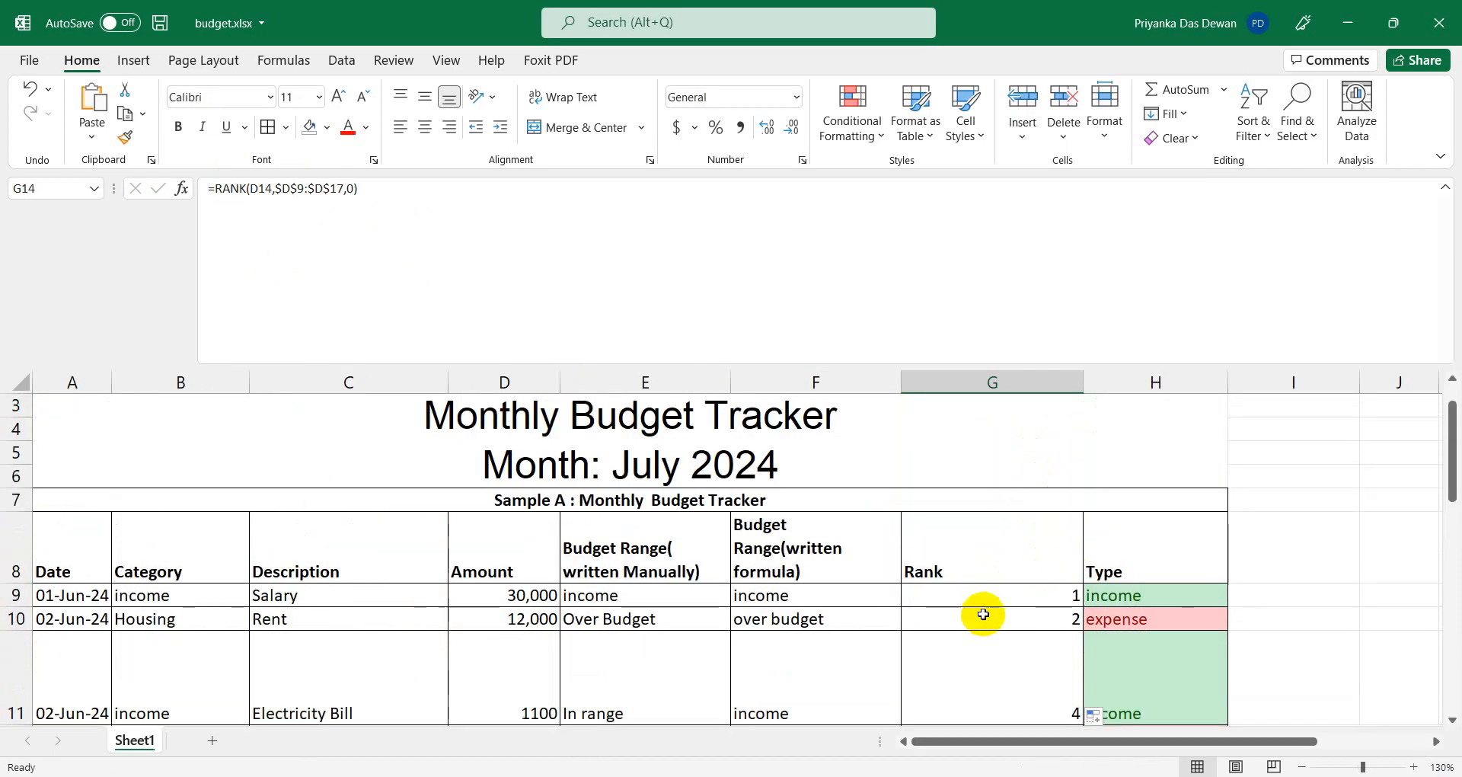
Switch to the jobsheet PDF in Foxit PhantomPDF, read the Rank requirement in the specification, and return to the Excel workbook.
key(alt+Tab)
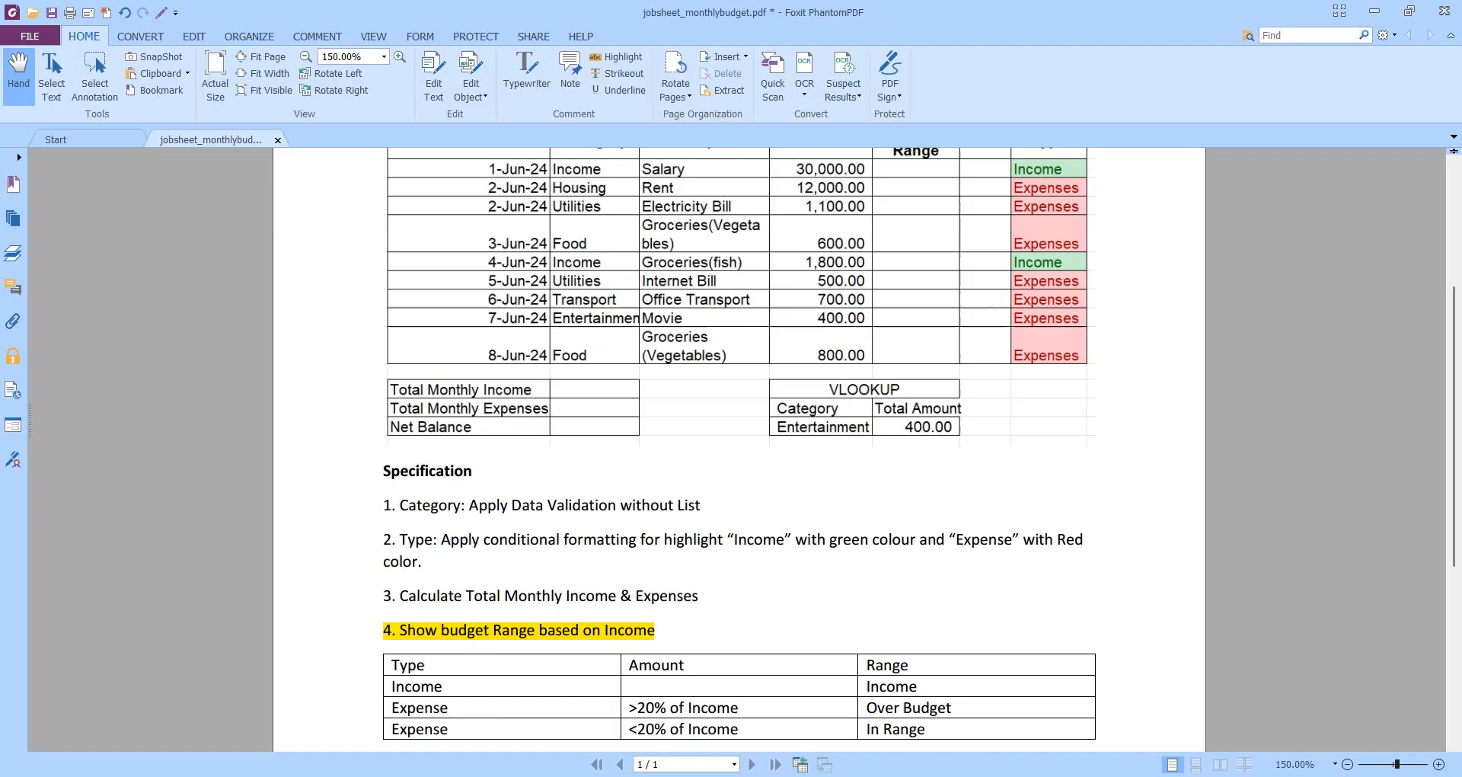
scroll(604, 694, down, 2)
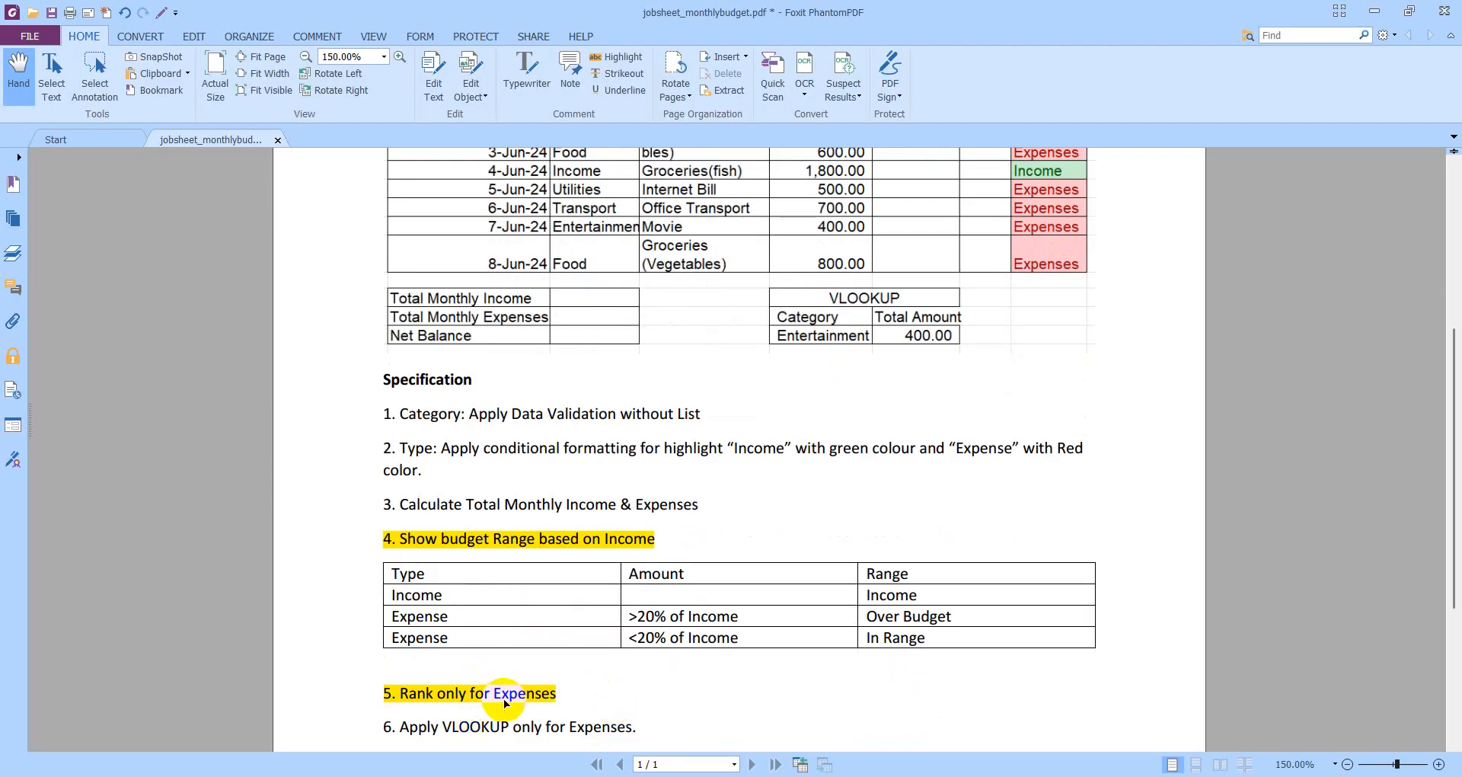
click(1375, 11)
Insert the start of an IF function before RANK in the Salary row's formula in G9.
scroll(891, 613, down, 2)
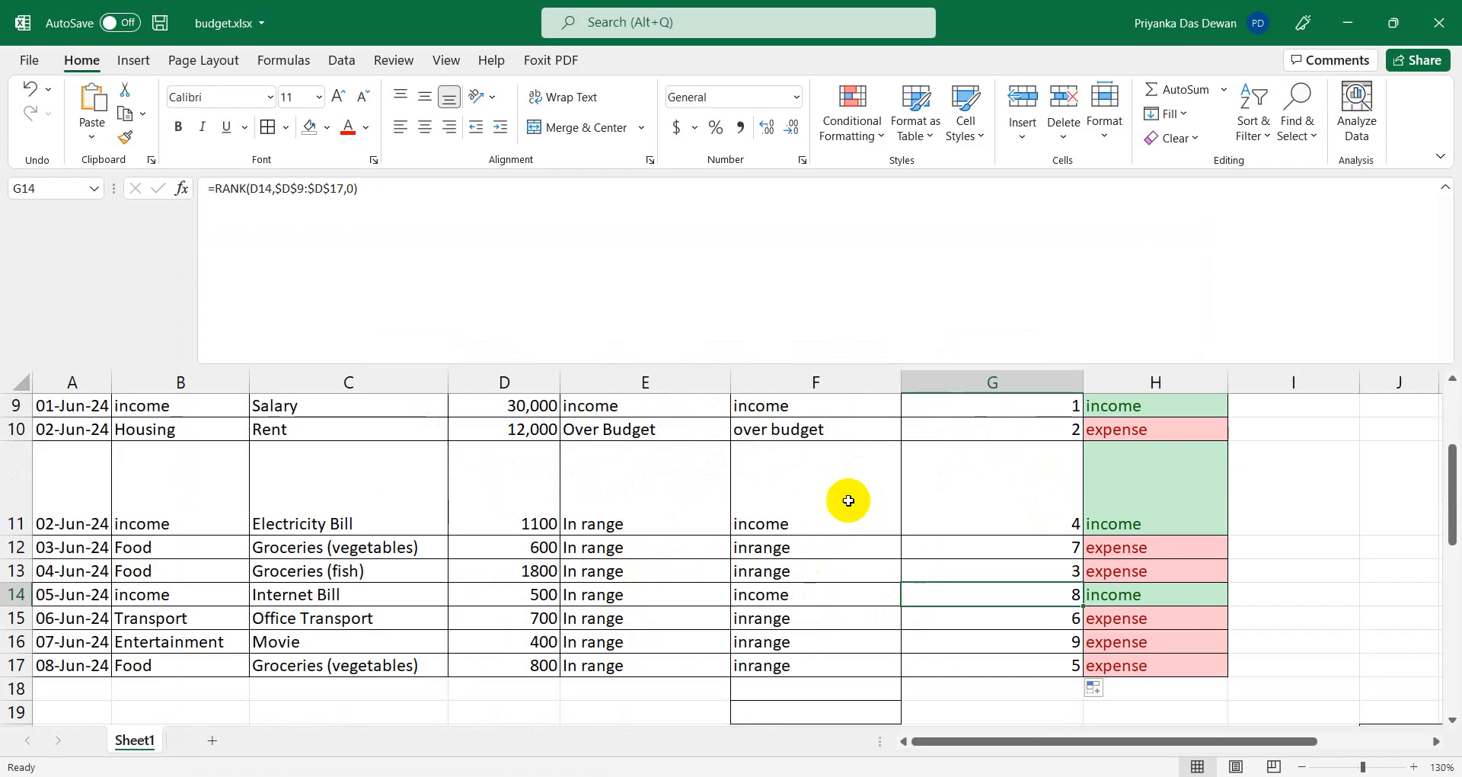
click(770, 404)
click(951, 423)
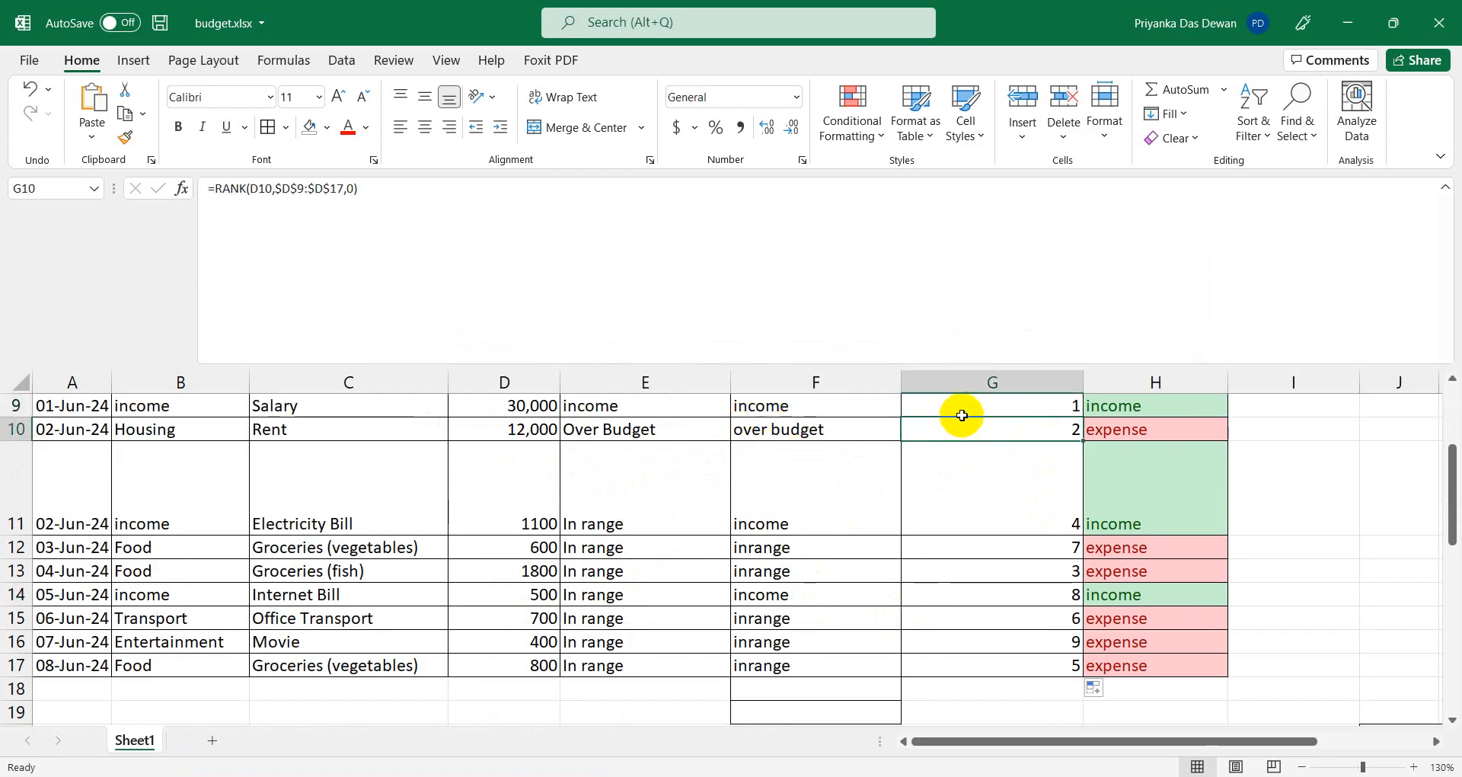
click(970, 408)
scroll(972, 410, up, 2)
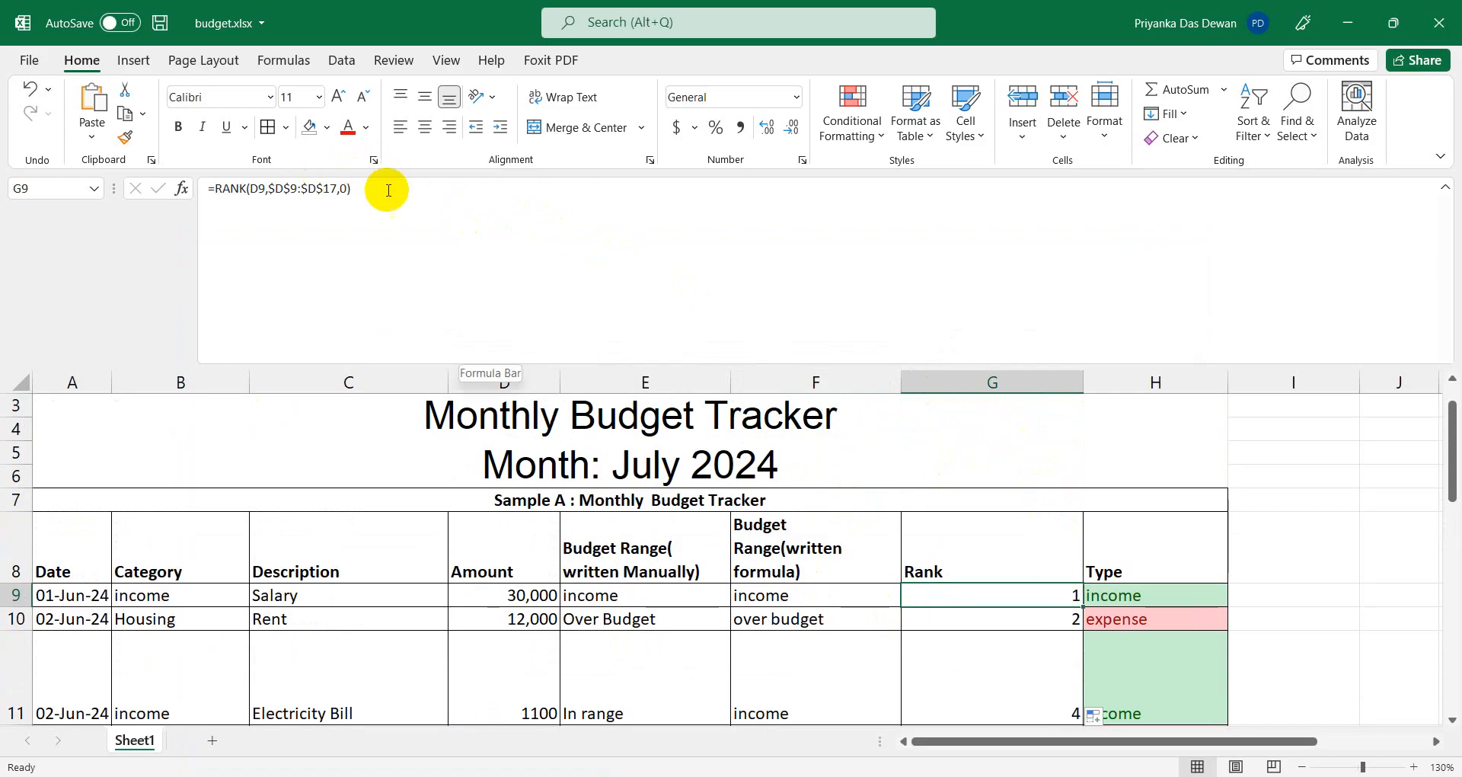
click(216, 189)
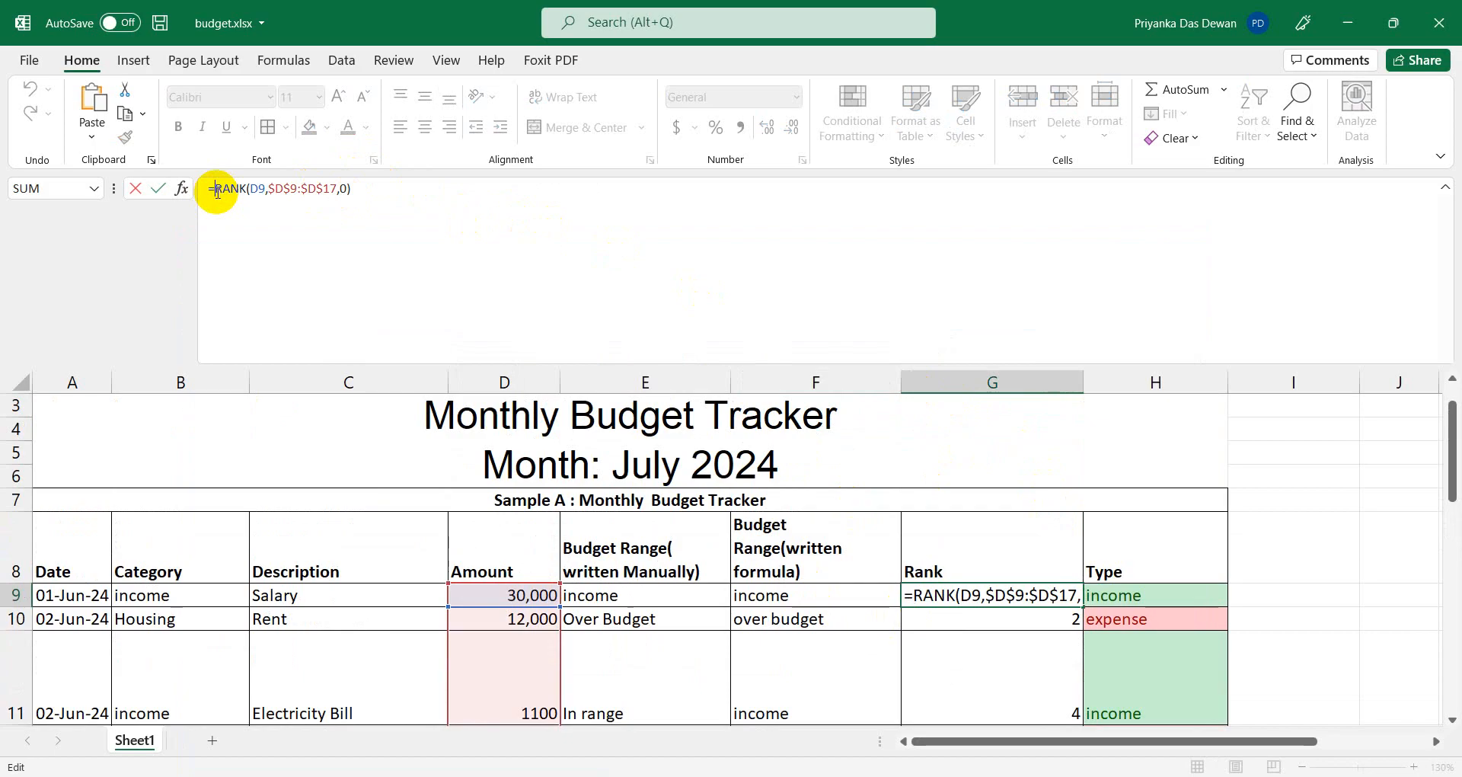
text(in)
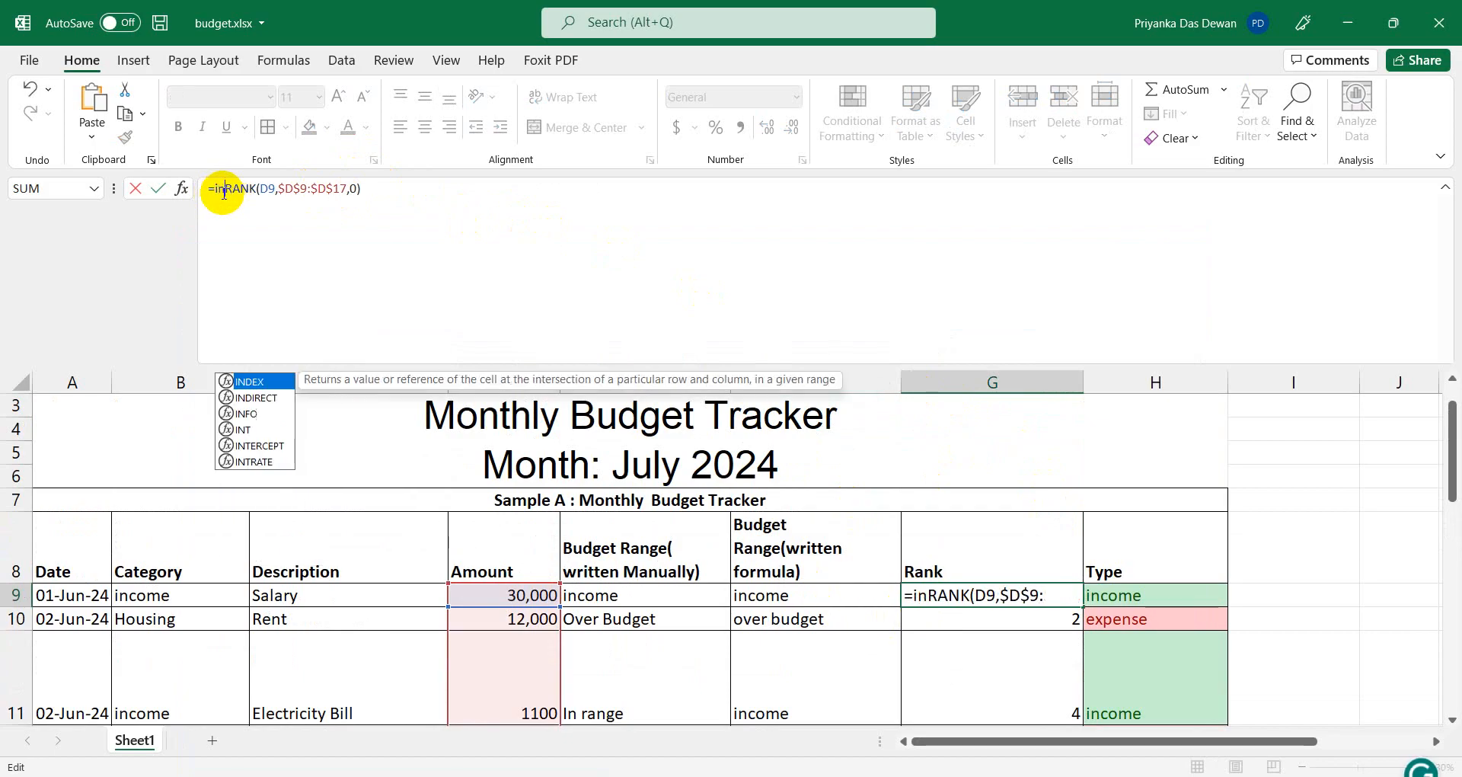
key(BackSpace)
text(f()
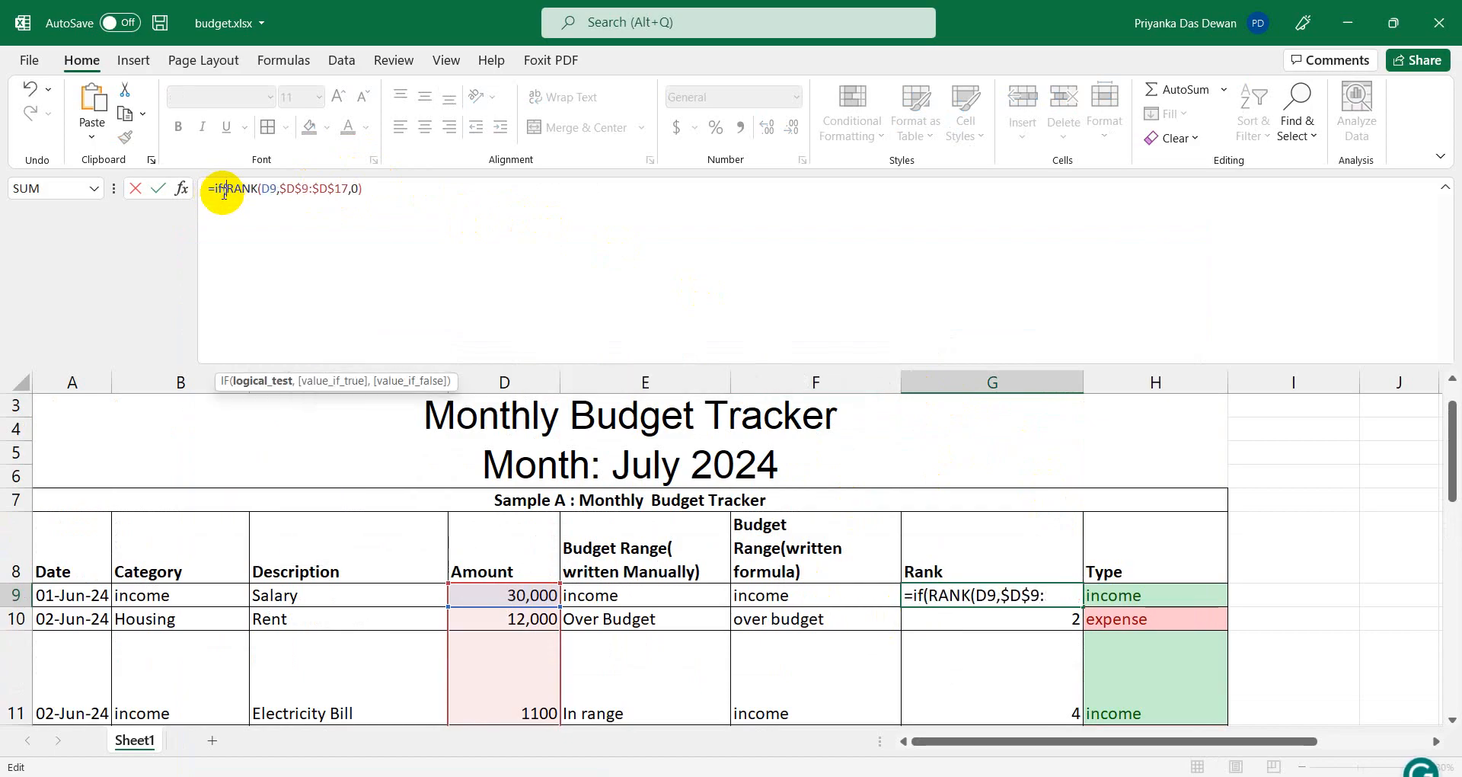
Add H9="income" as the logical test of the IF function in the Salary row's formula in G9.
click(1142, 595)
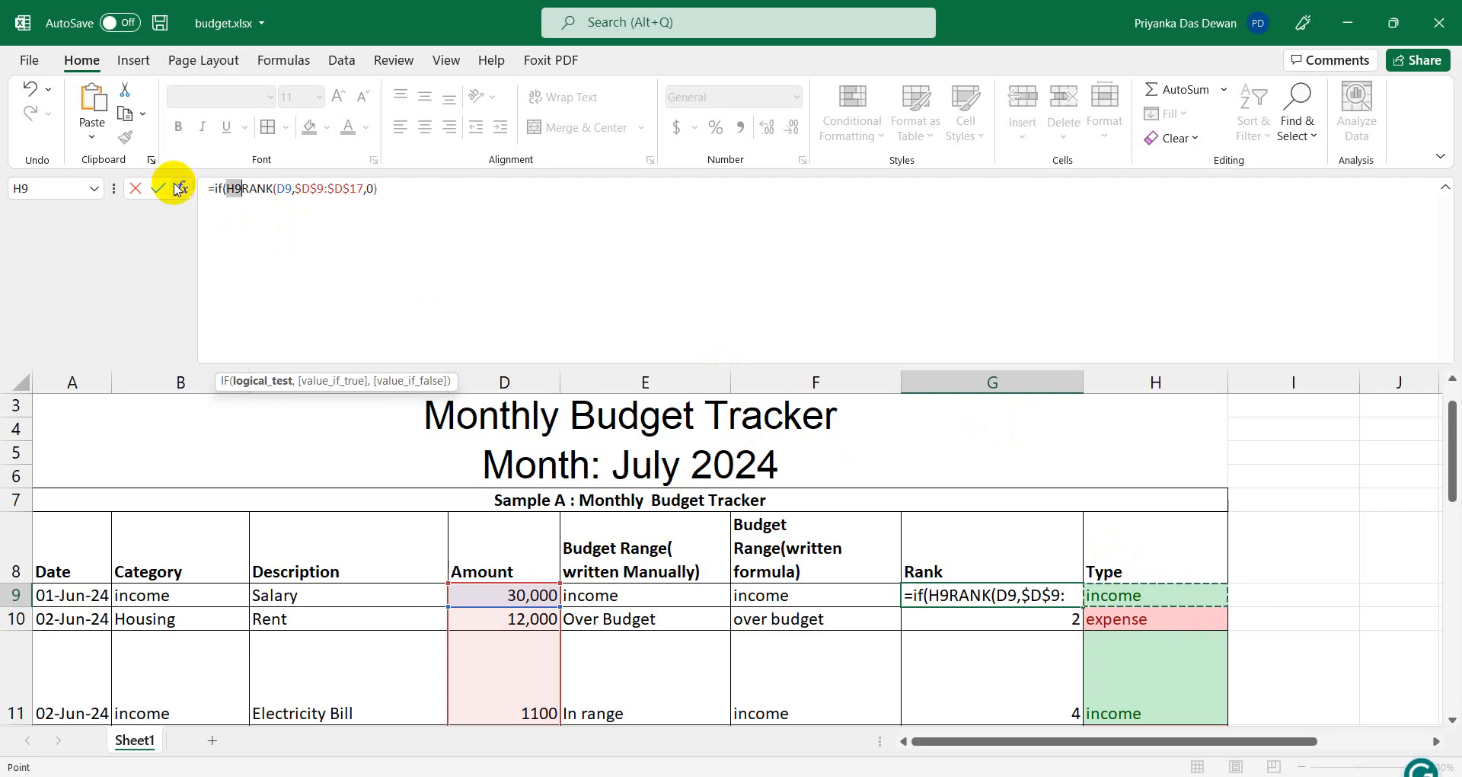
click(237, 190)
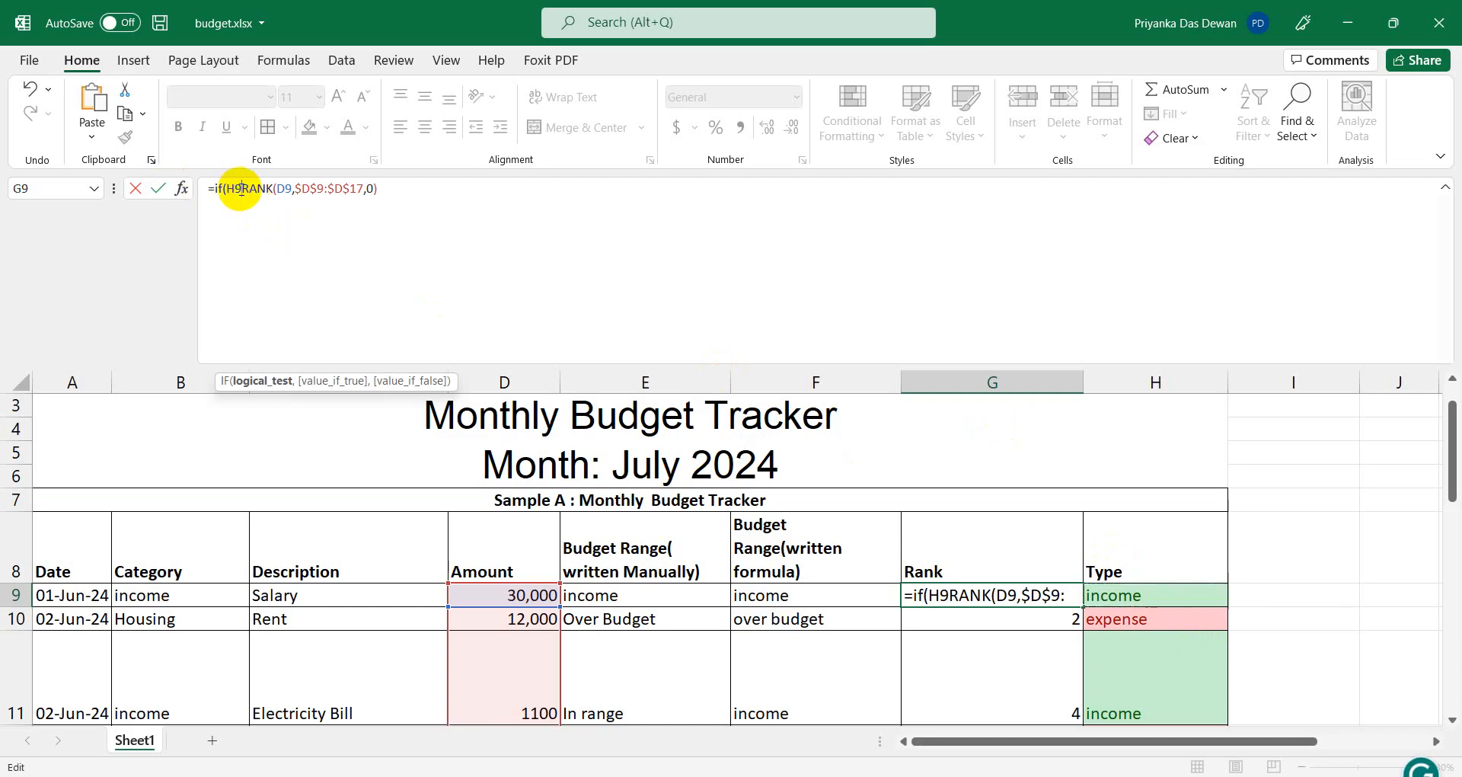
text(=)
text("in)
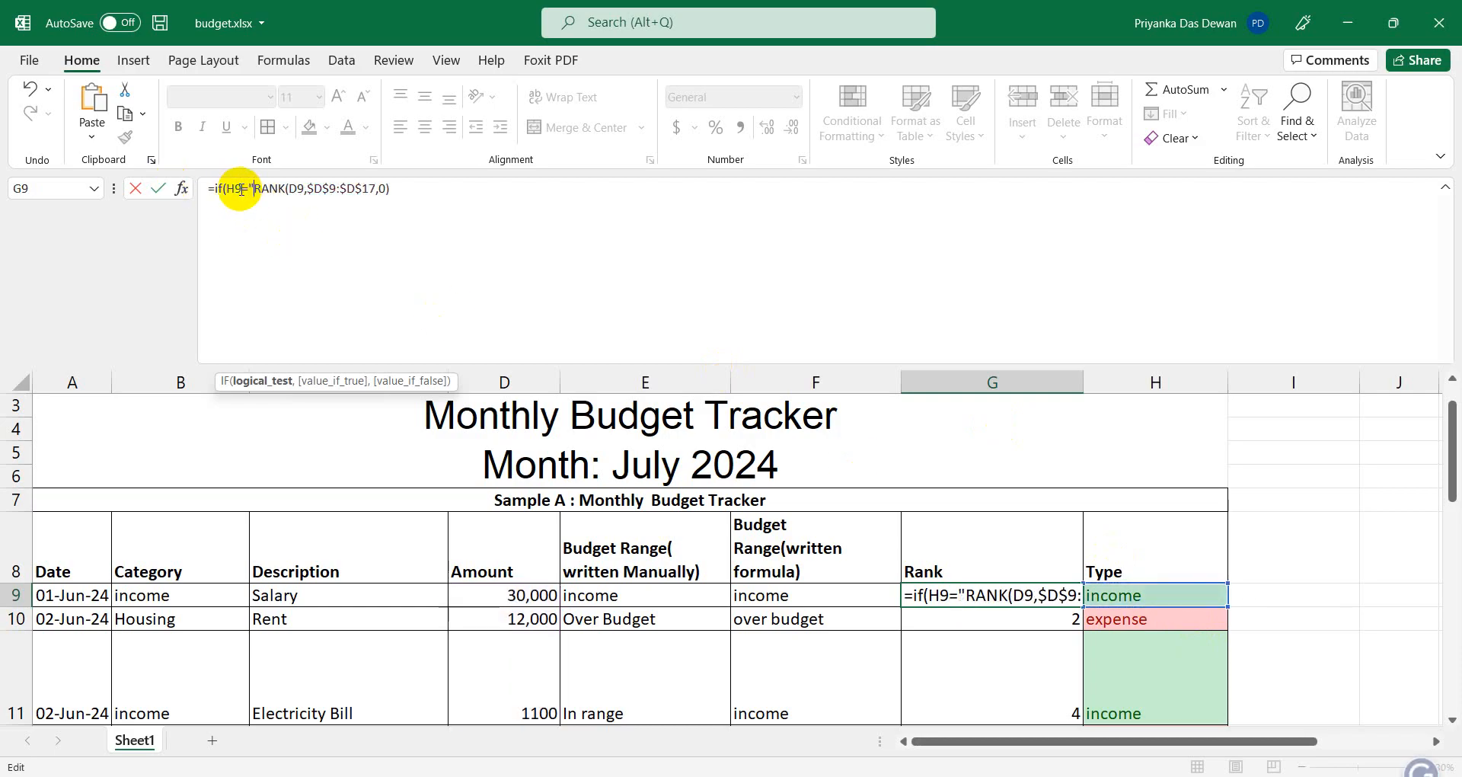
text(come)
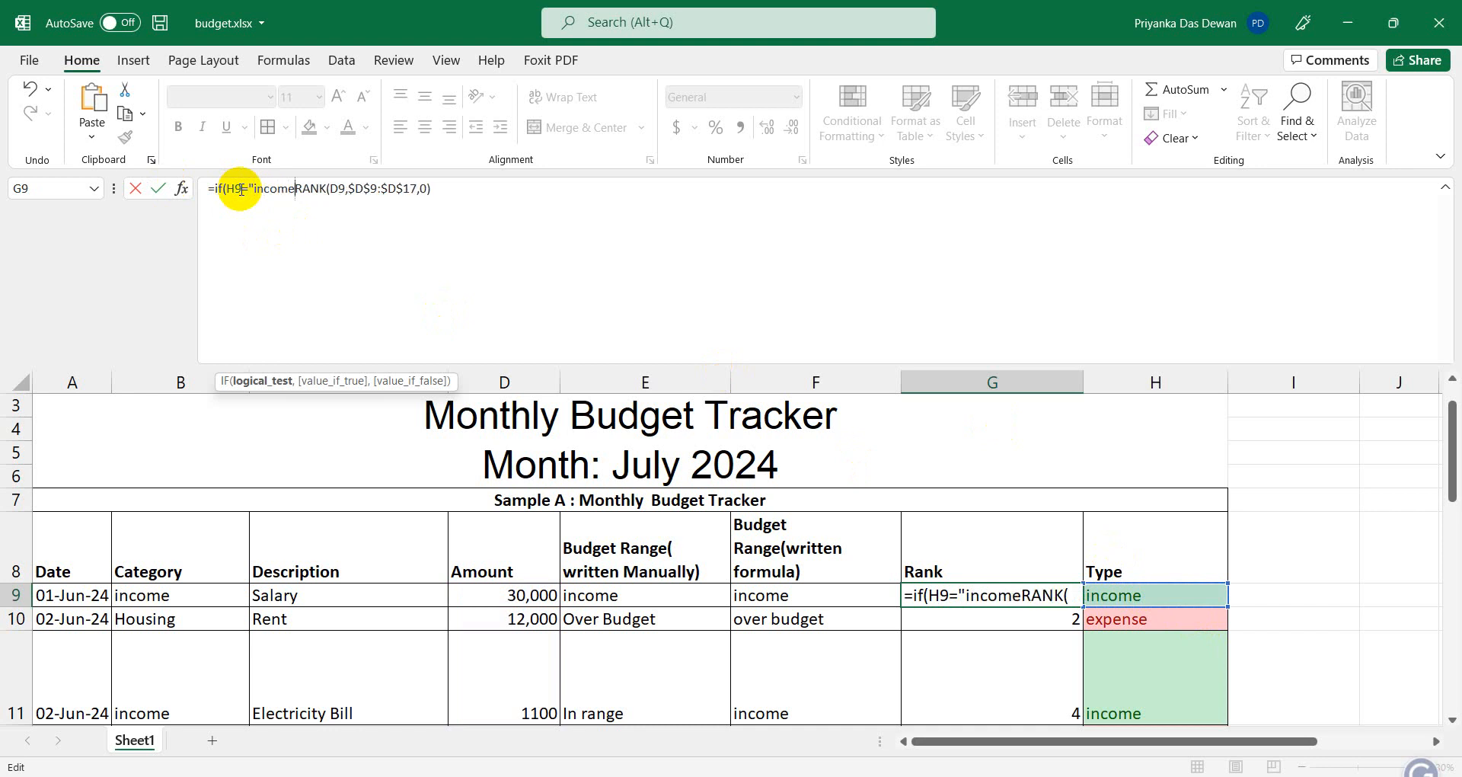
text(")
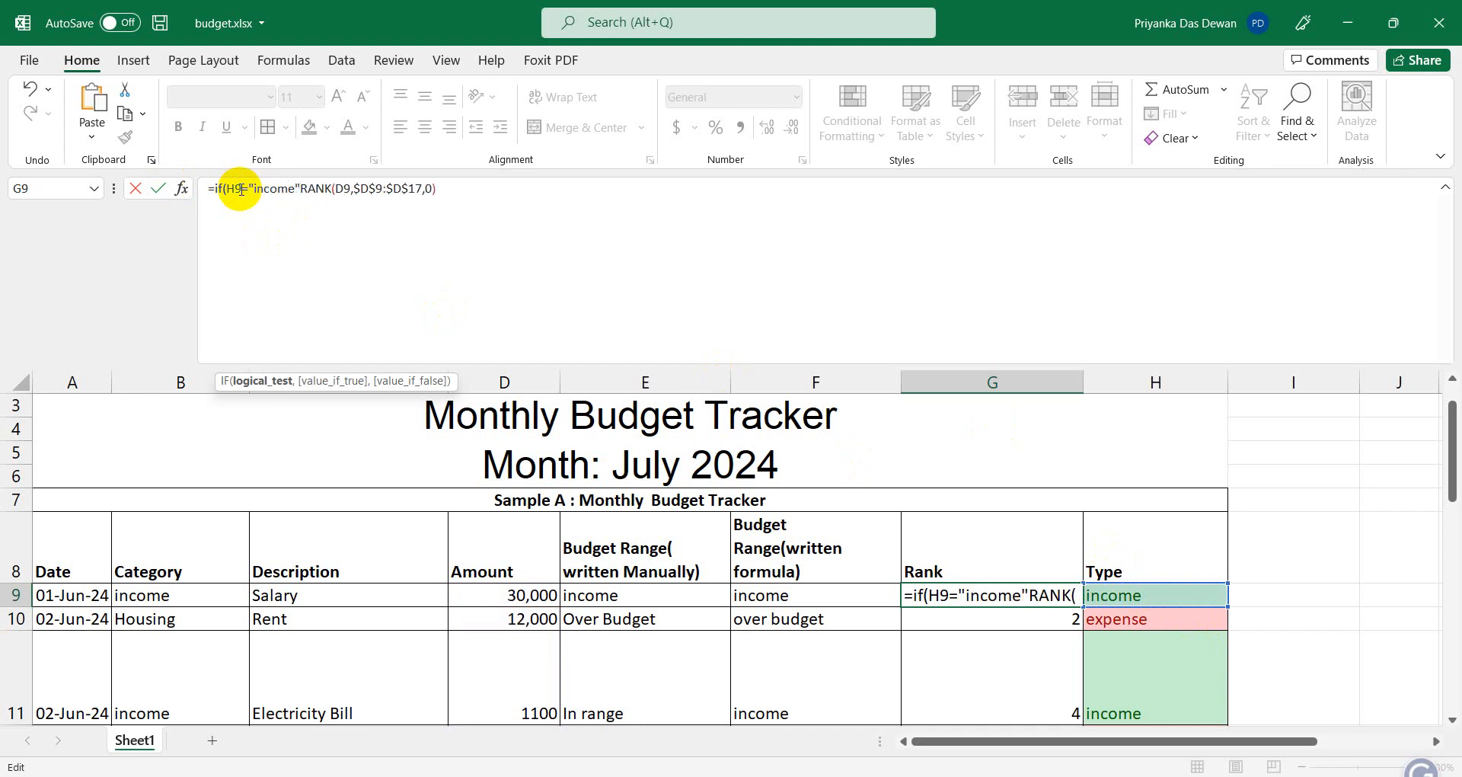
text(,)
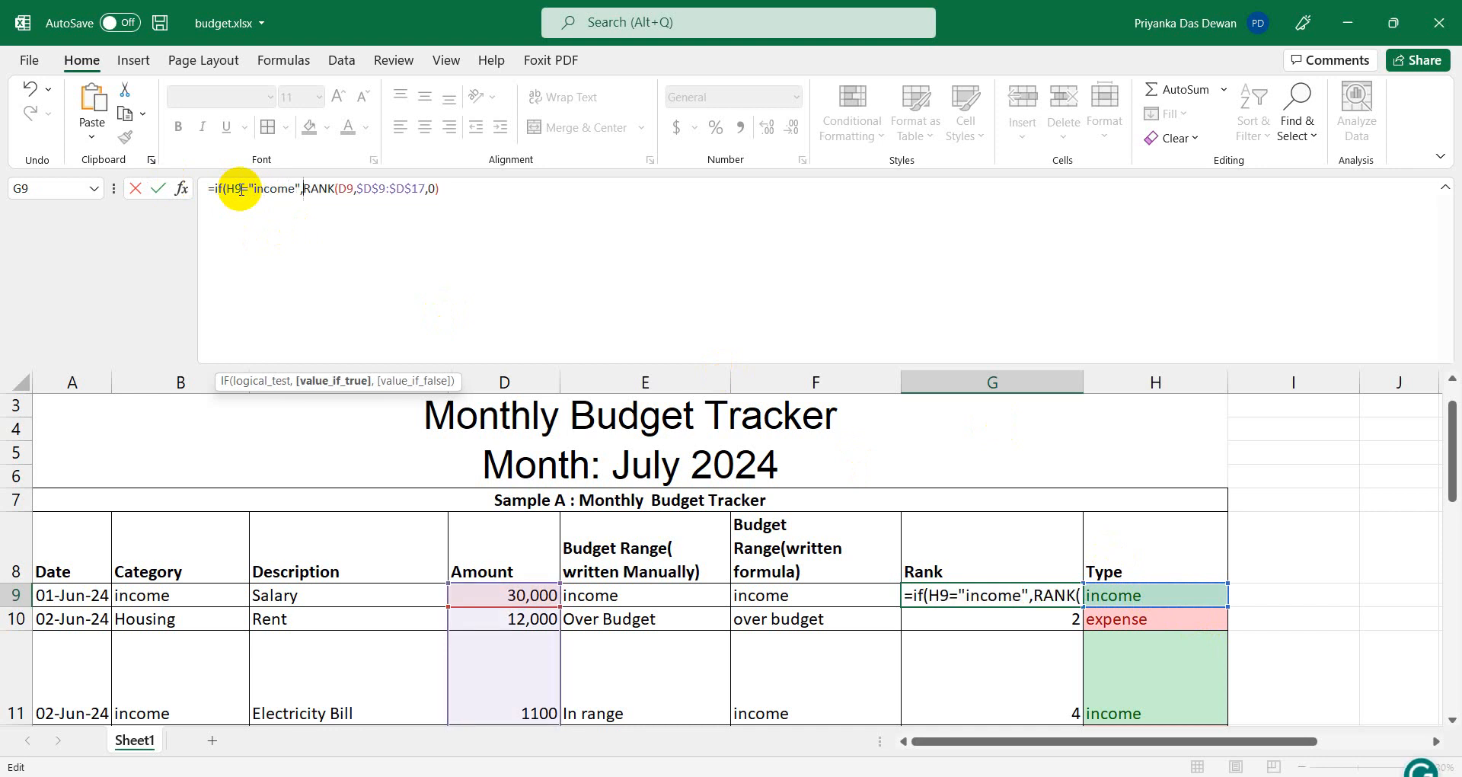
Complete the G9 formula as =IF(H9="income","-",RANK(D9,$D$9:$D$17,0)) and commit it.
text(")
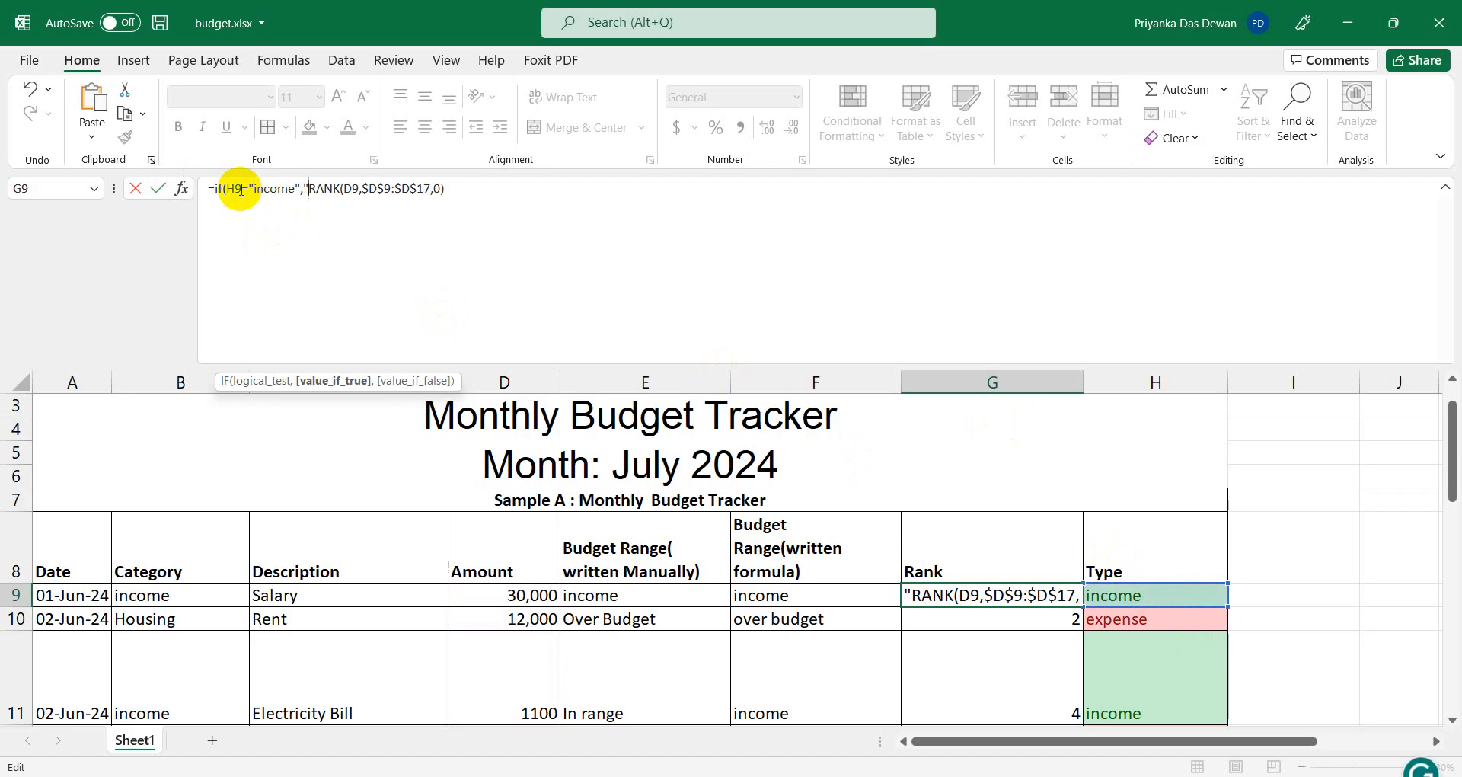
text(-")
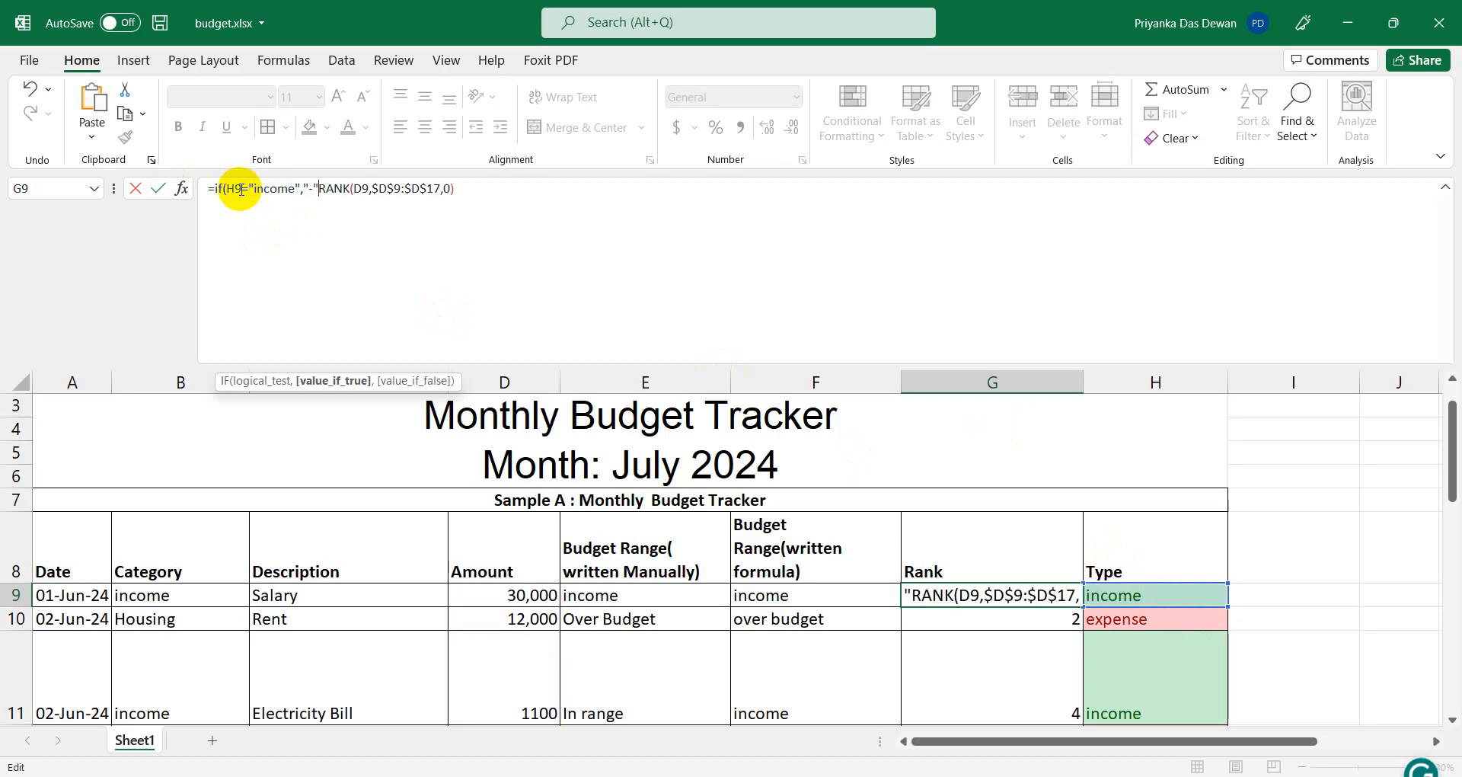
text(,)
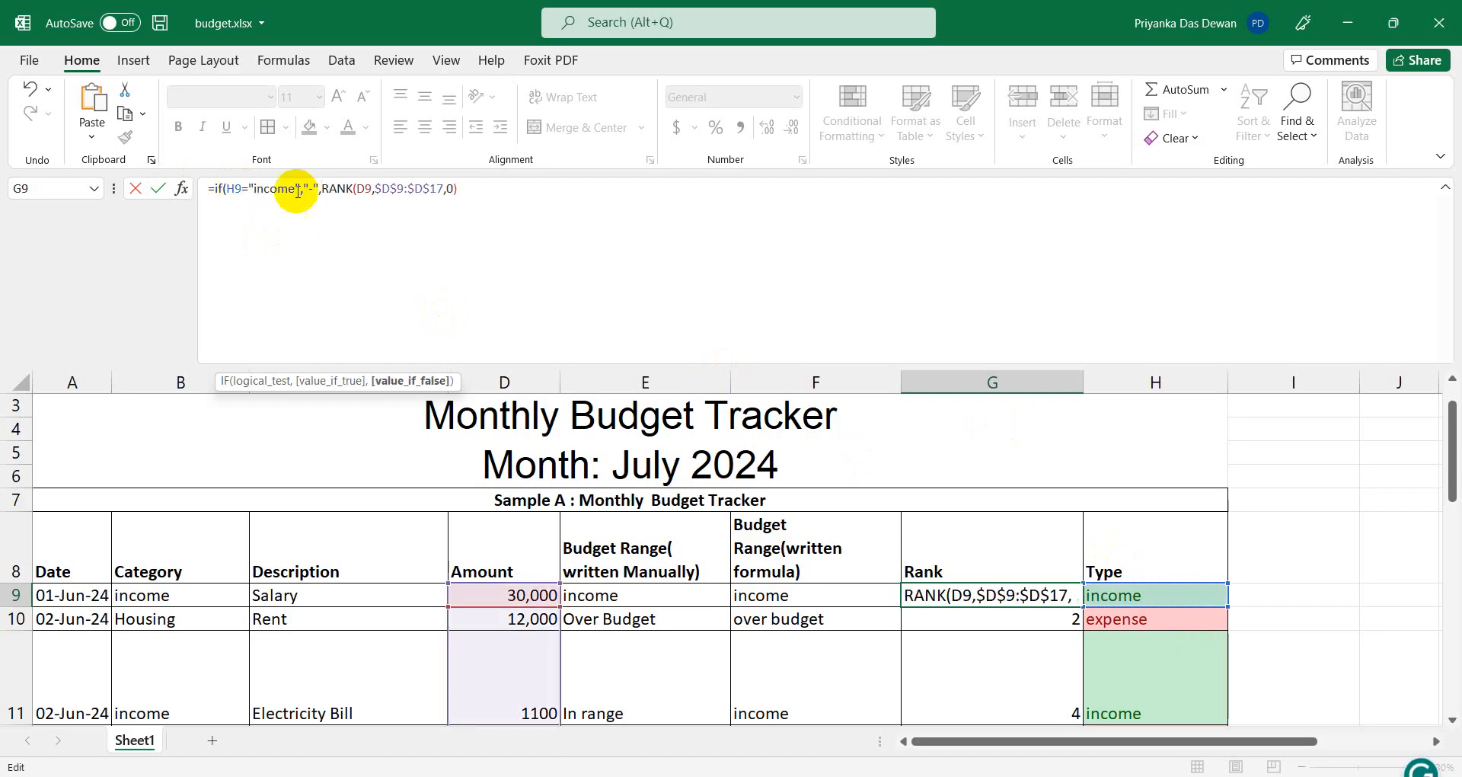
click(465, 190)
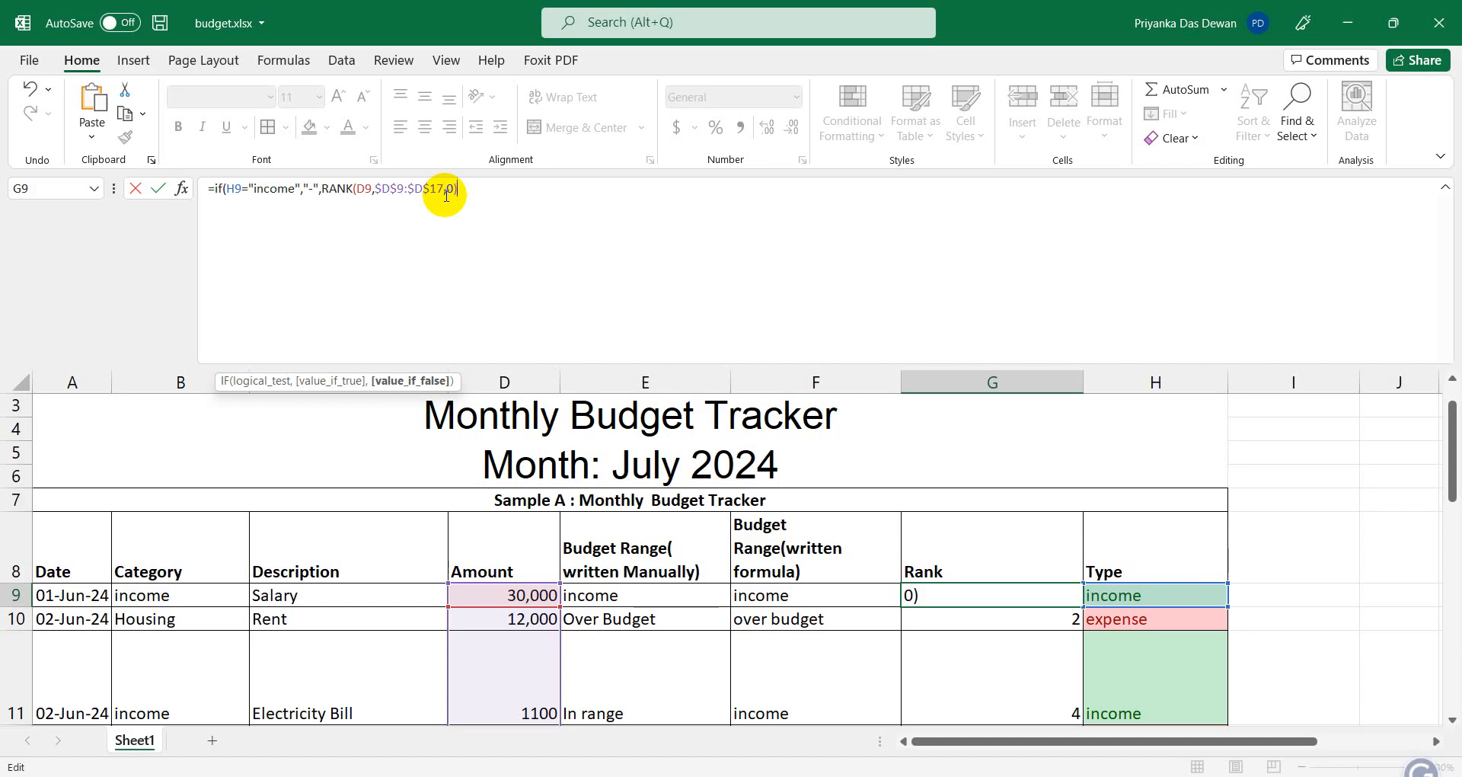
key(BackSpace)
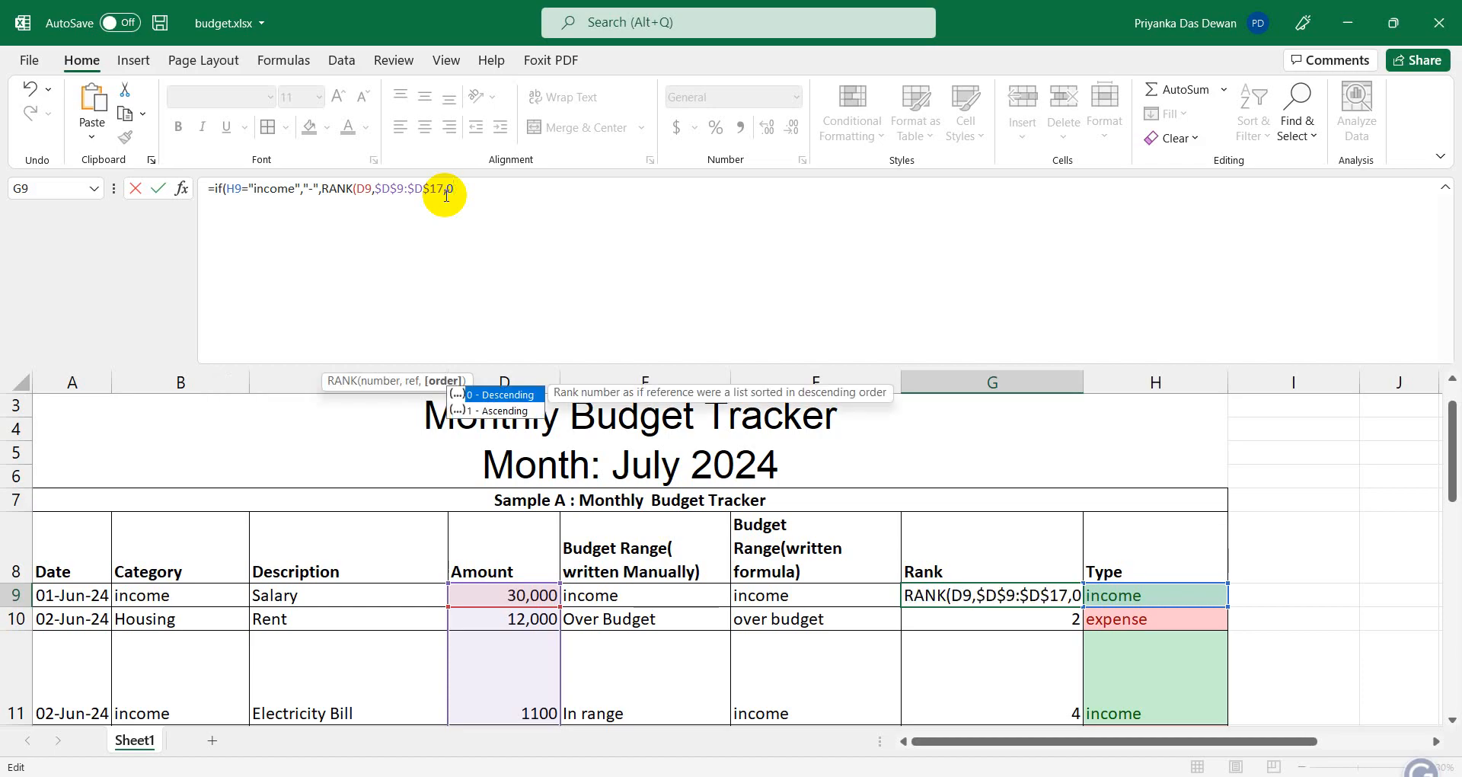
text())
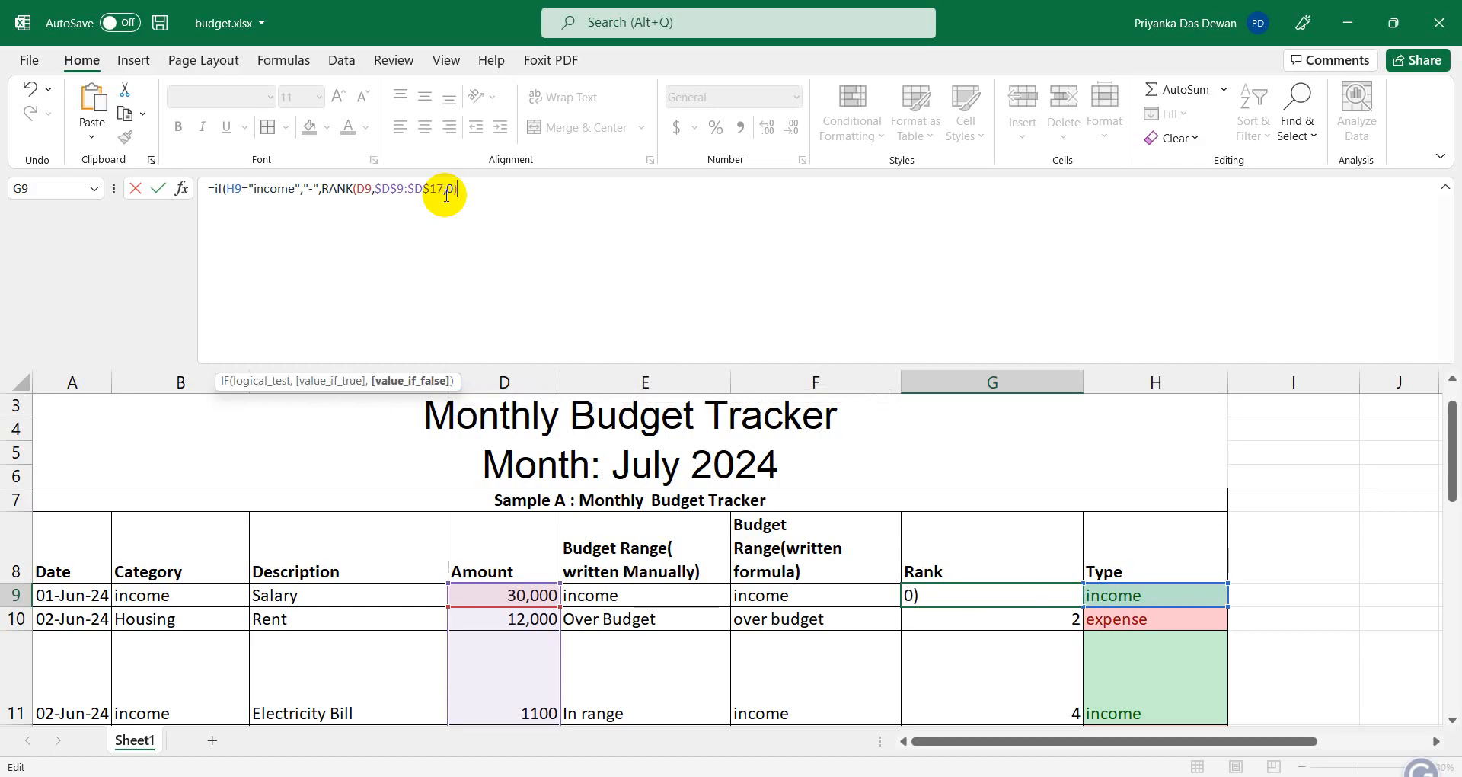
text())
key(Return)
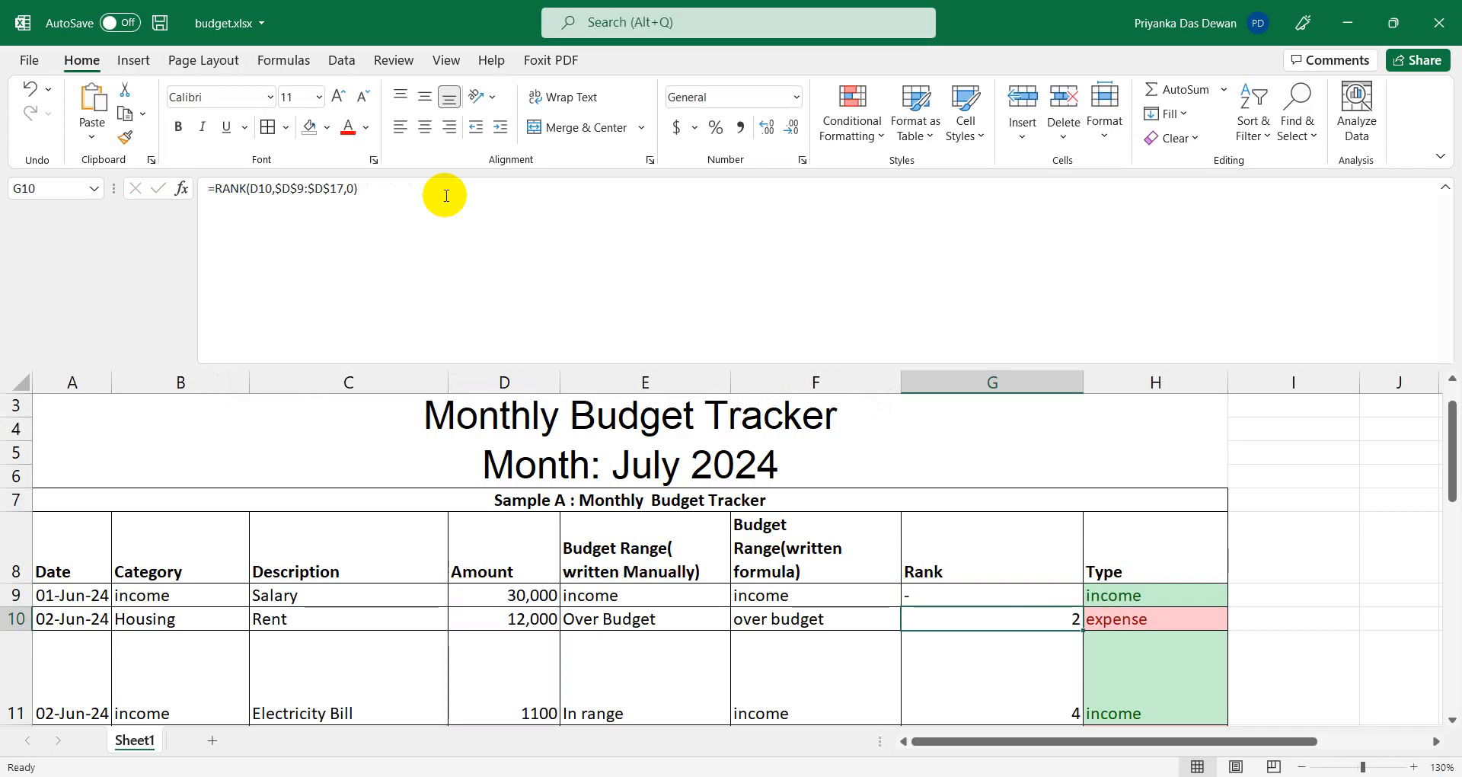
Fill the IF and RANK formula from G9 down to G17 and check the copied formula in the Office Transport row.
click(998, 592)
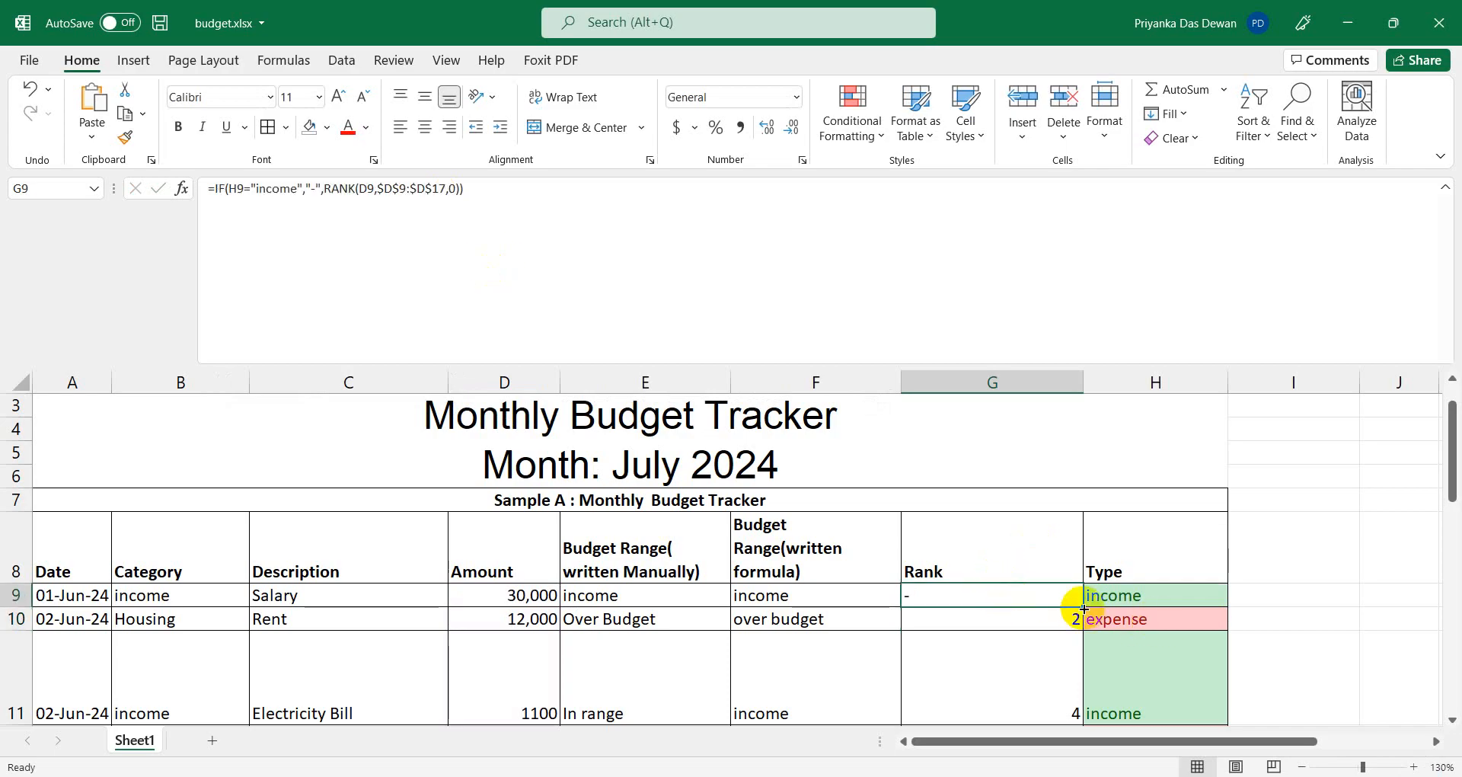
drag(1084, 609, 1064, 669)
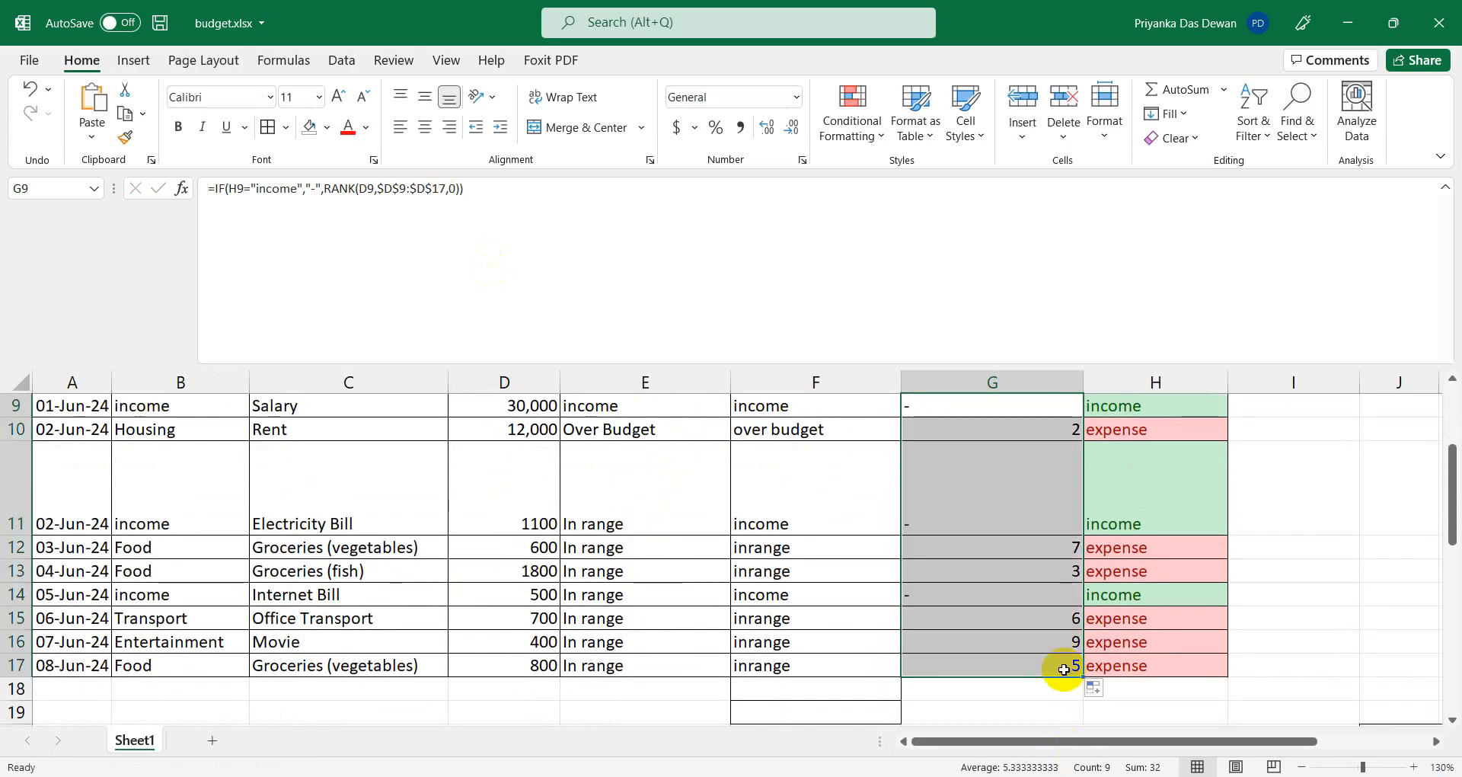
click(1043, 610)
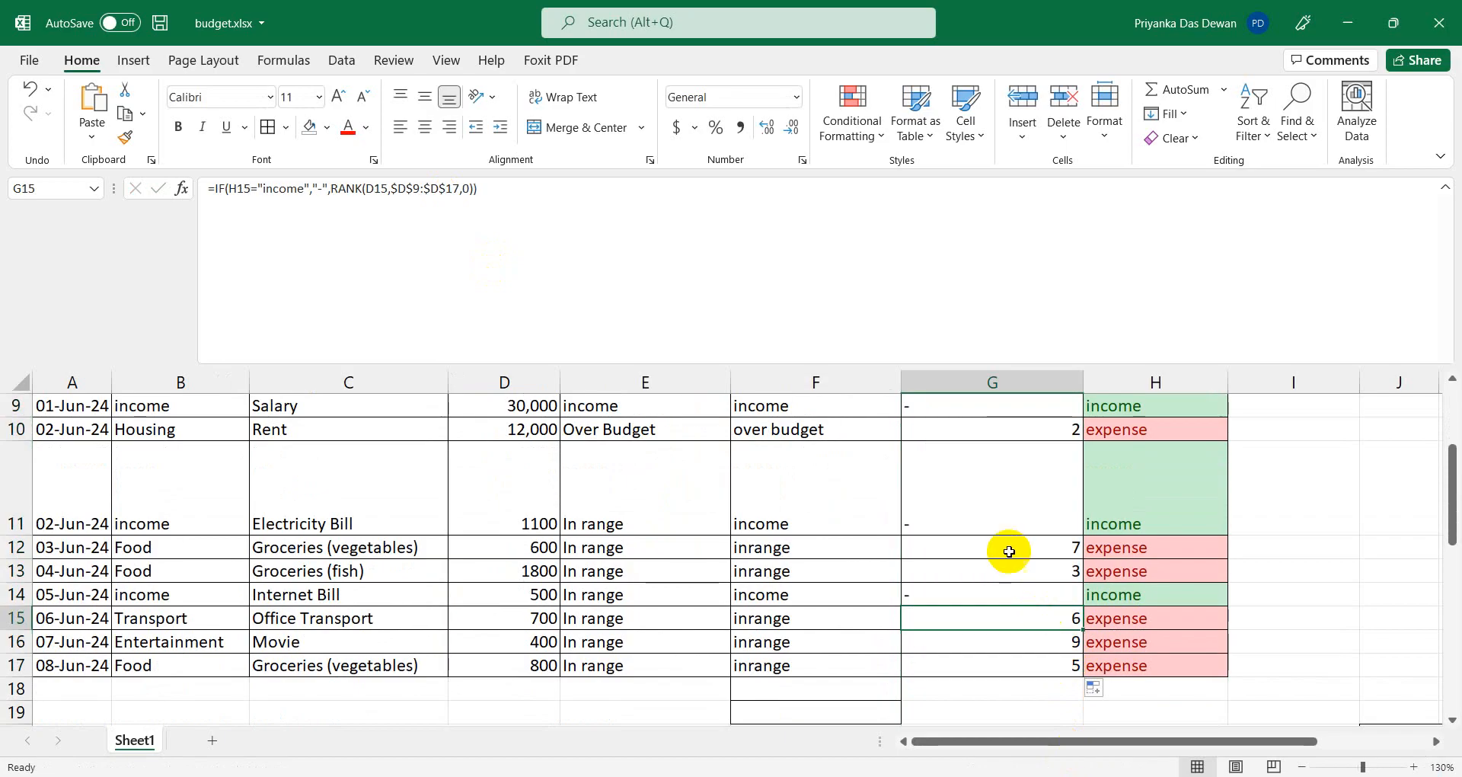
Change the category of the Electricity Bill row (B11) and the Internet Bill row (B14) to Utilities.
click(164, 495)
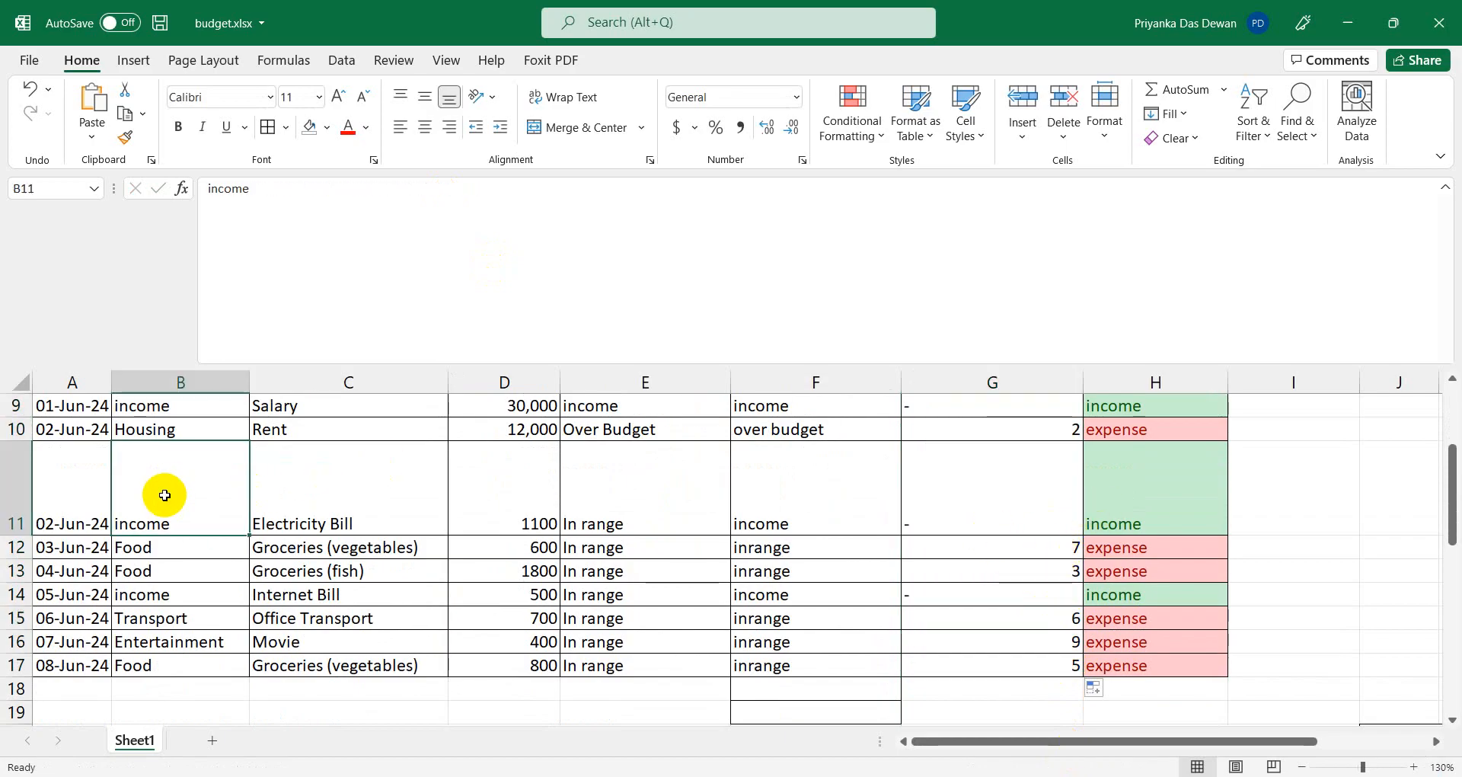
key(BackSpace)
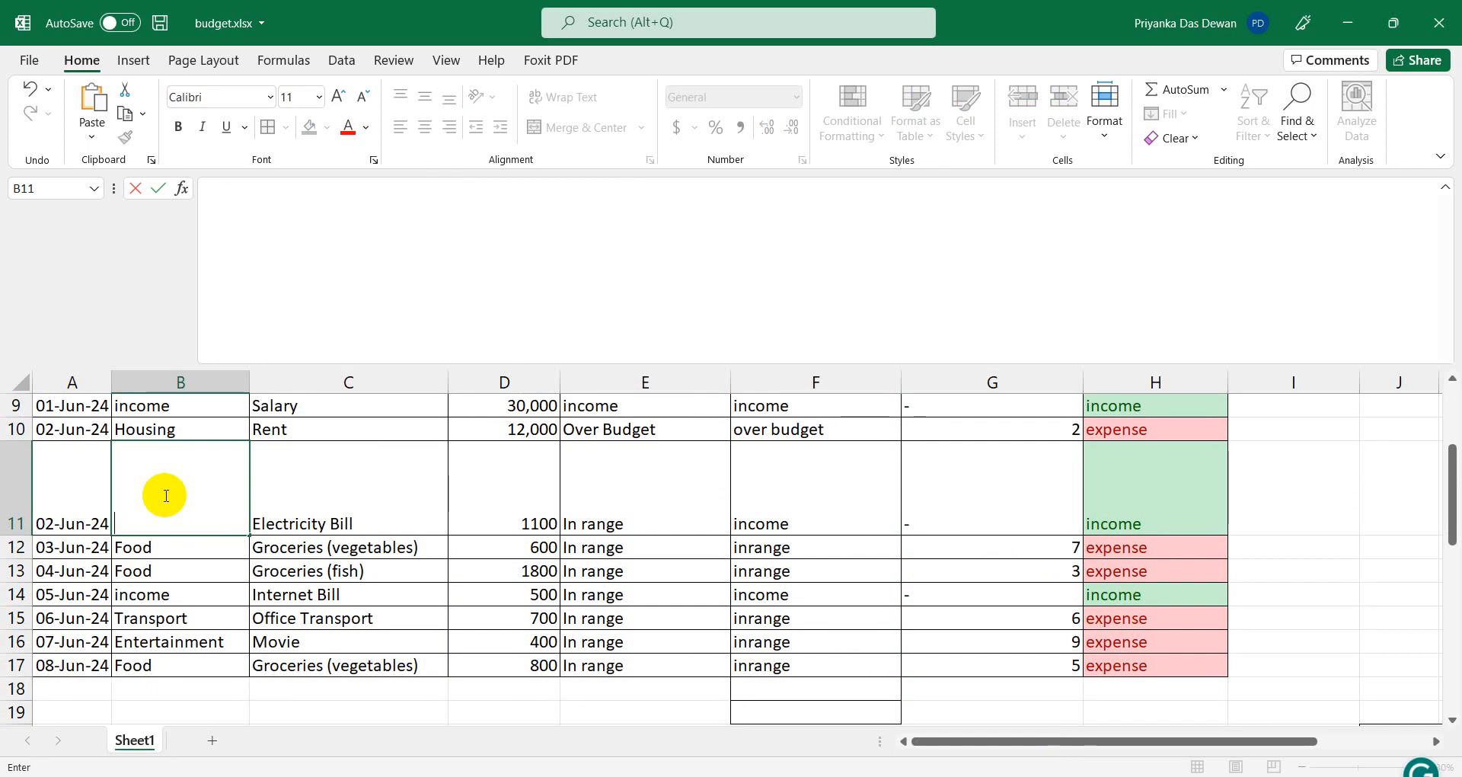
text(Utilities)
click(128, 615)
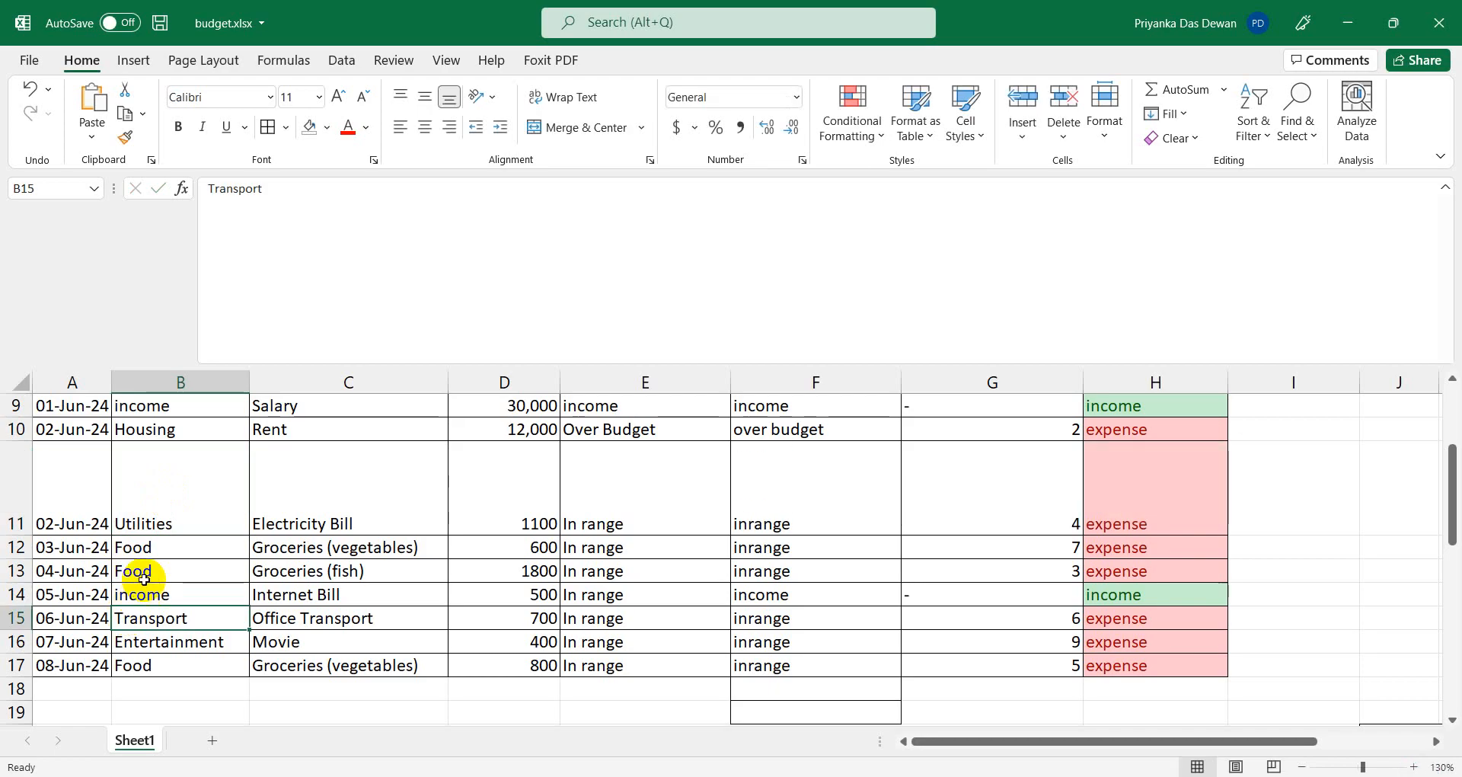
click(154, 595)
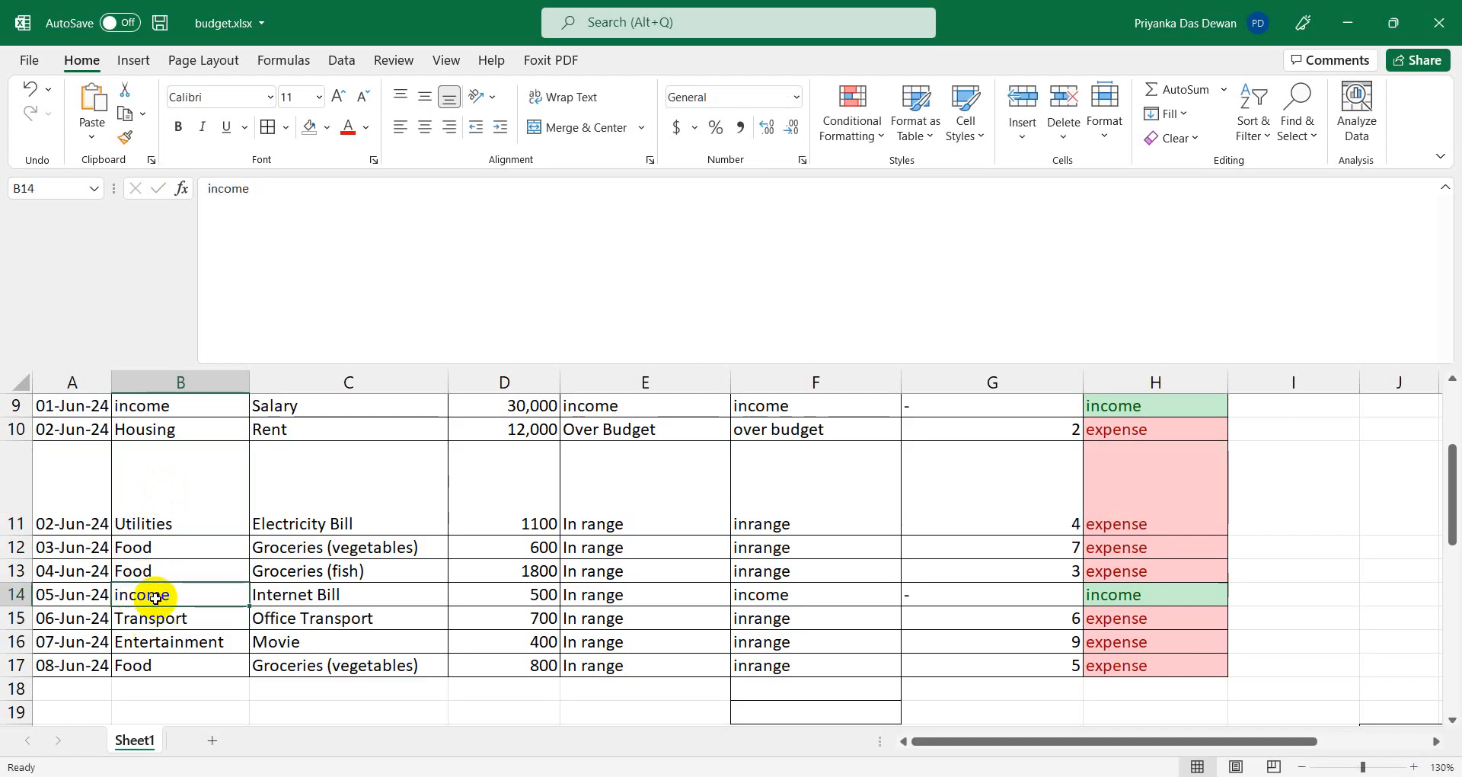
text(Utilities)
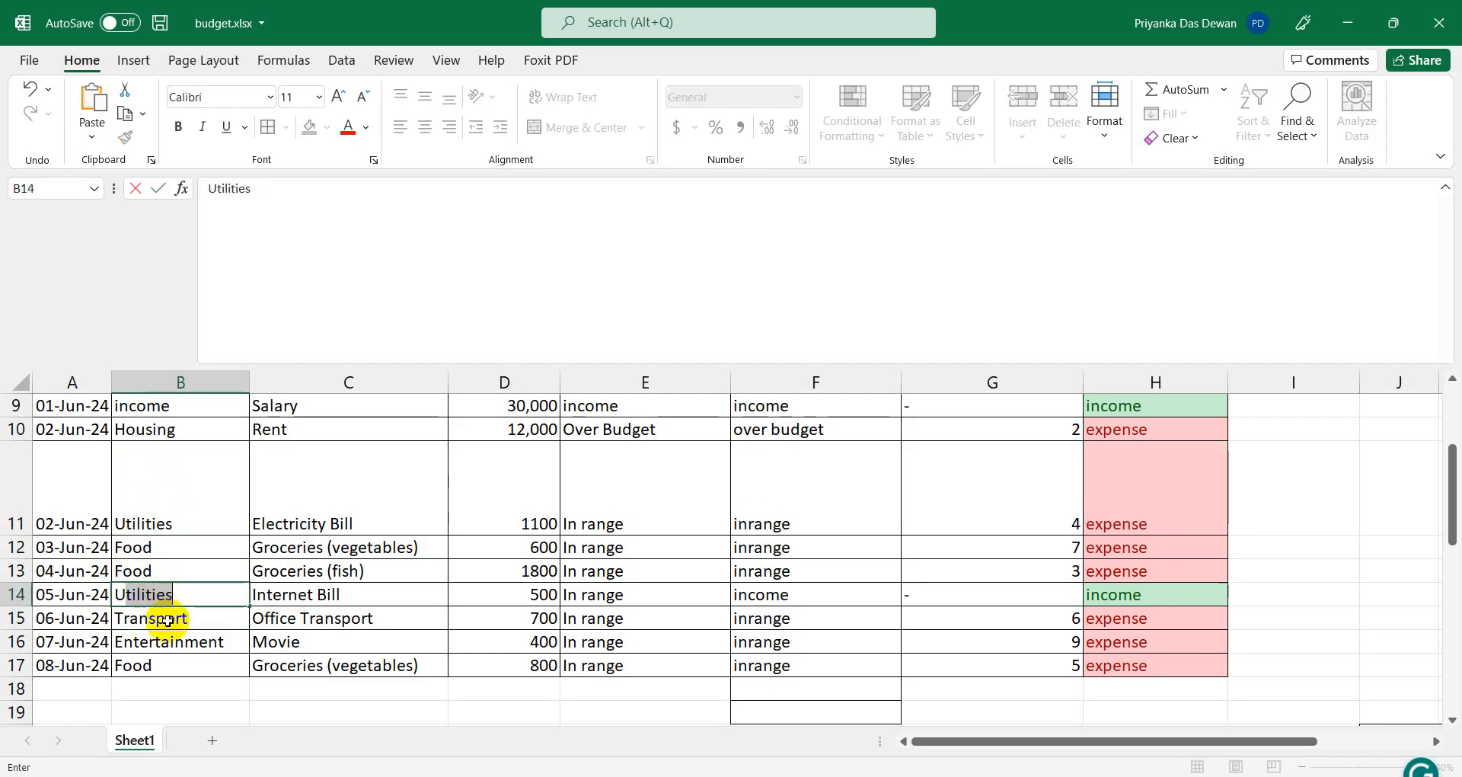
key(Return)
Review the Rank column from G9 to G17, checking the formulas of several expense rows and the Salary row.
scroll(913, 481, up, 1)
click(944, 531)
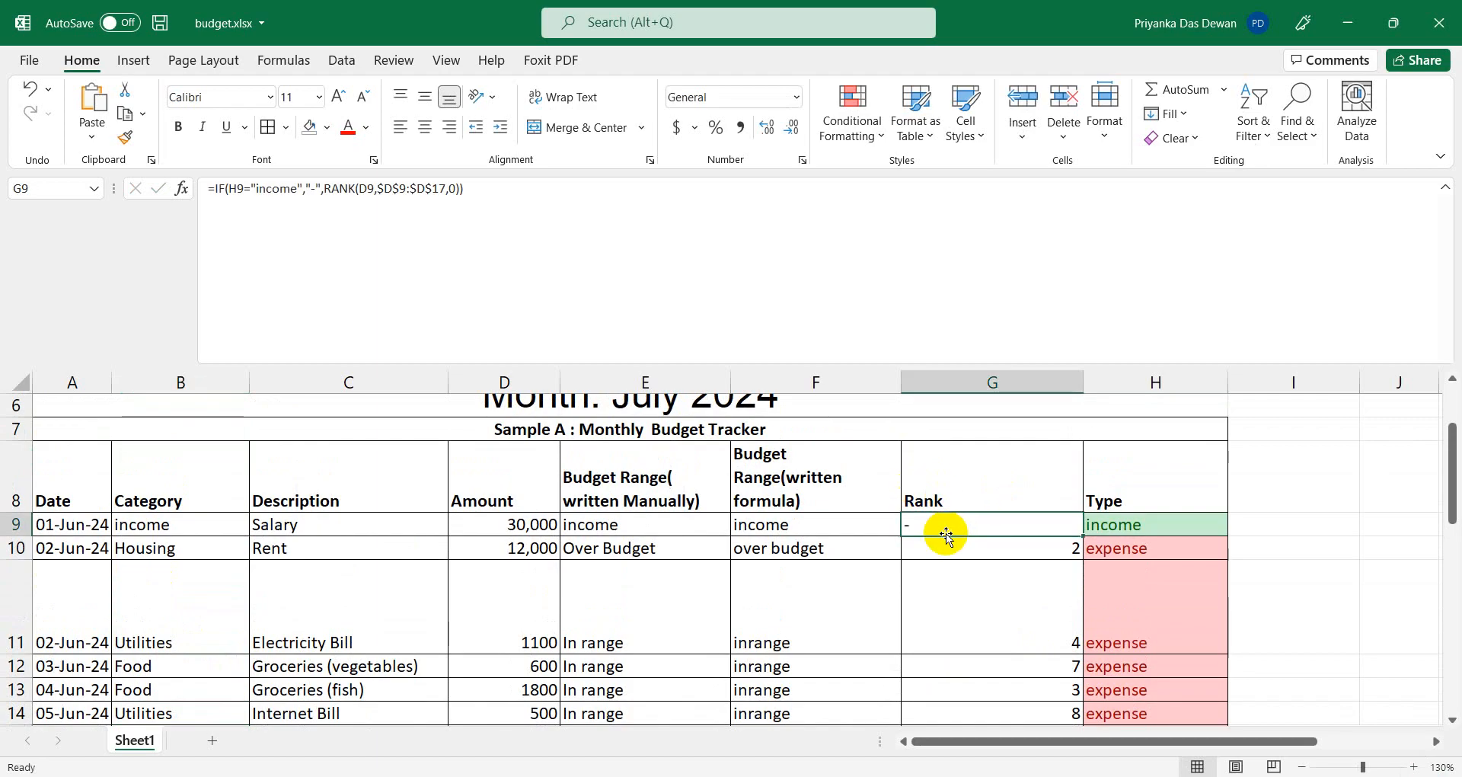
scroll(944, 531, down, 2)
scroll(948, 524, up, 1)
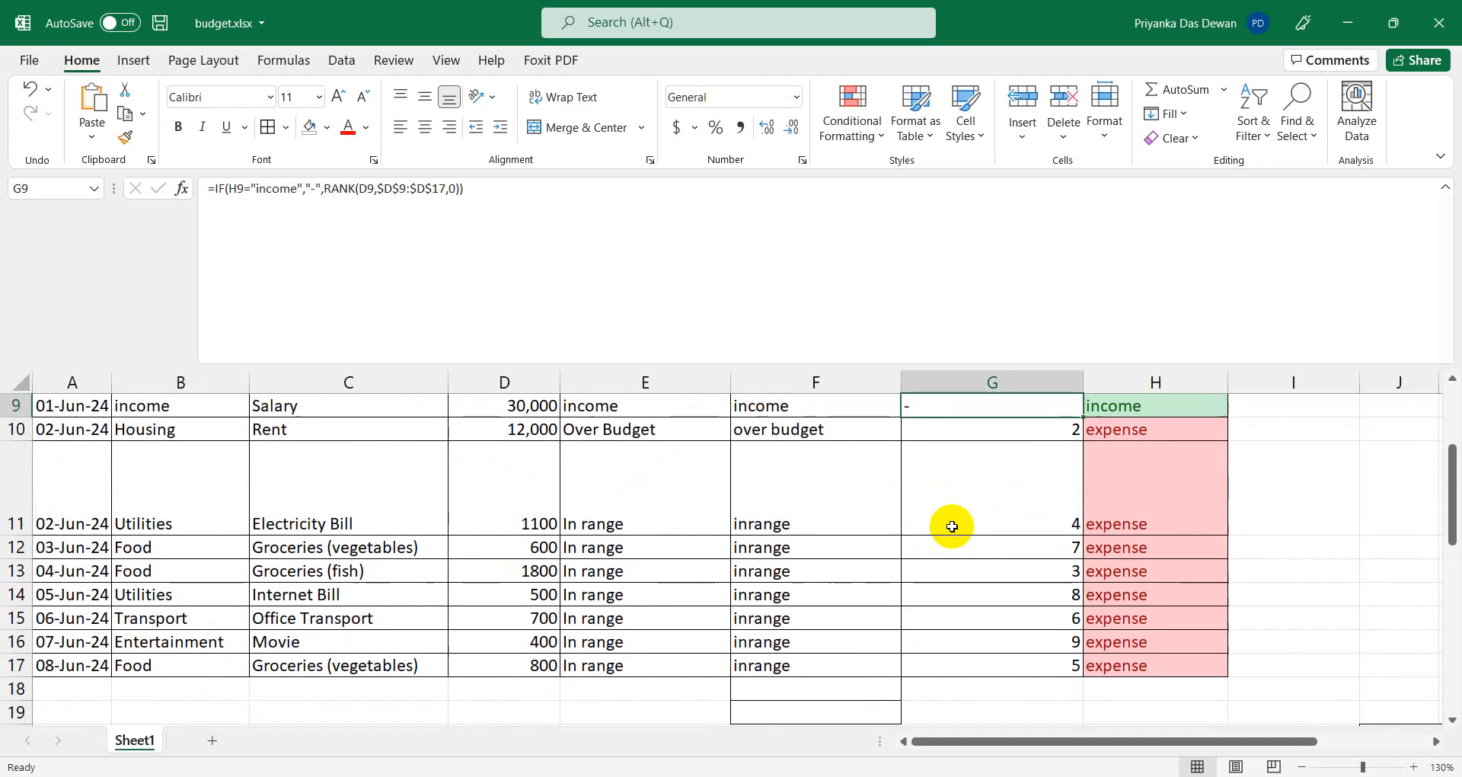
click(1007, 437)
click(1012, 598)
click(1014, 671)
click(1029, 457)
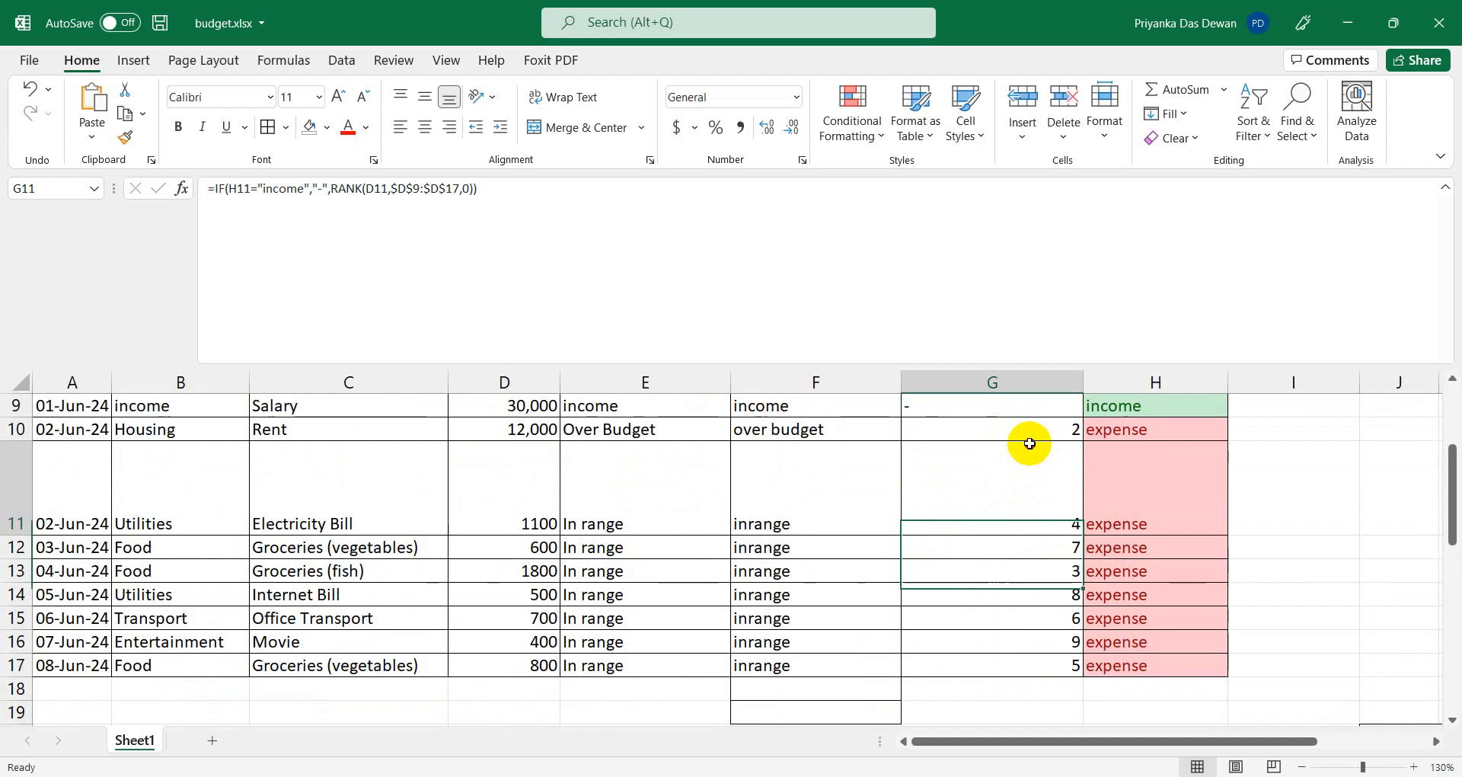
click(1042, 431)
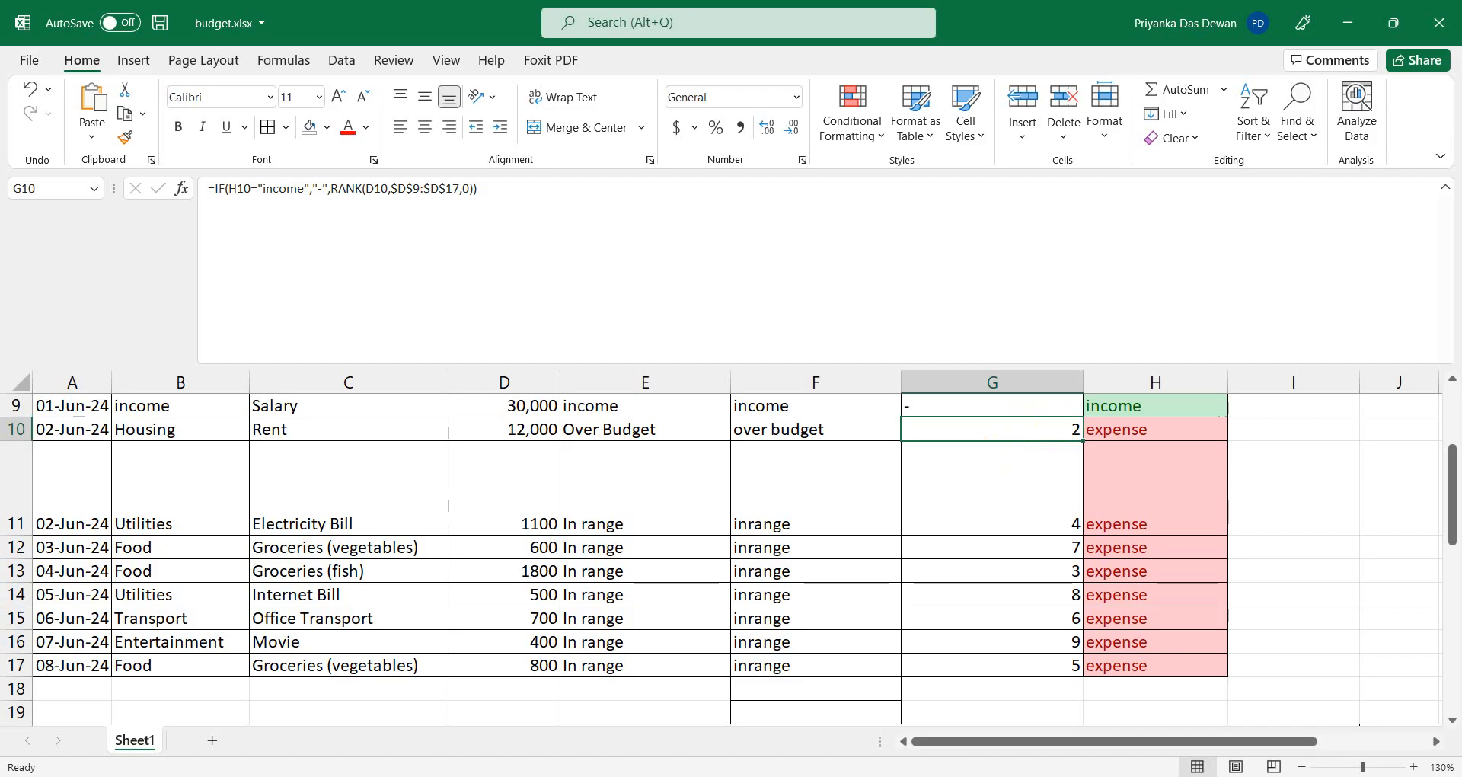
Merge and center the empty cells J7 to L7 beside the budget table.
scroll(544, 595, up, 2)
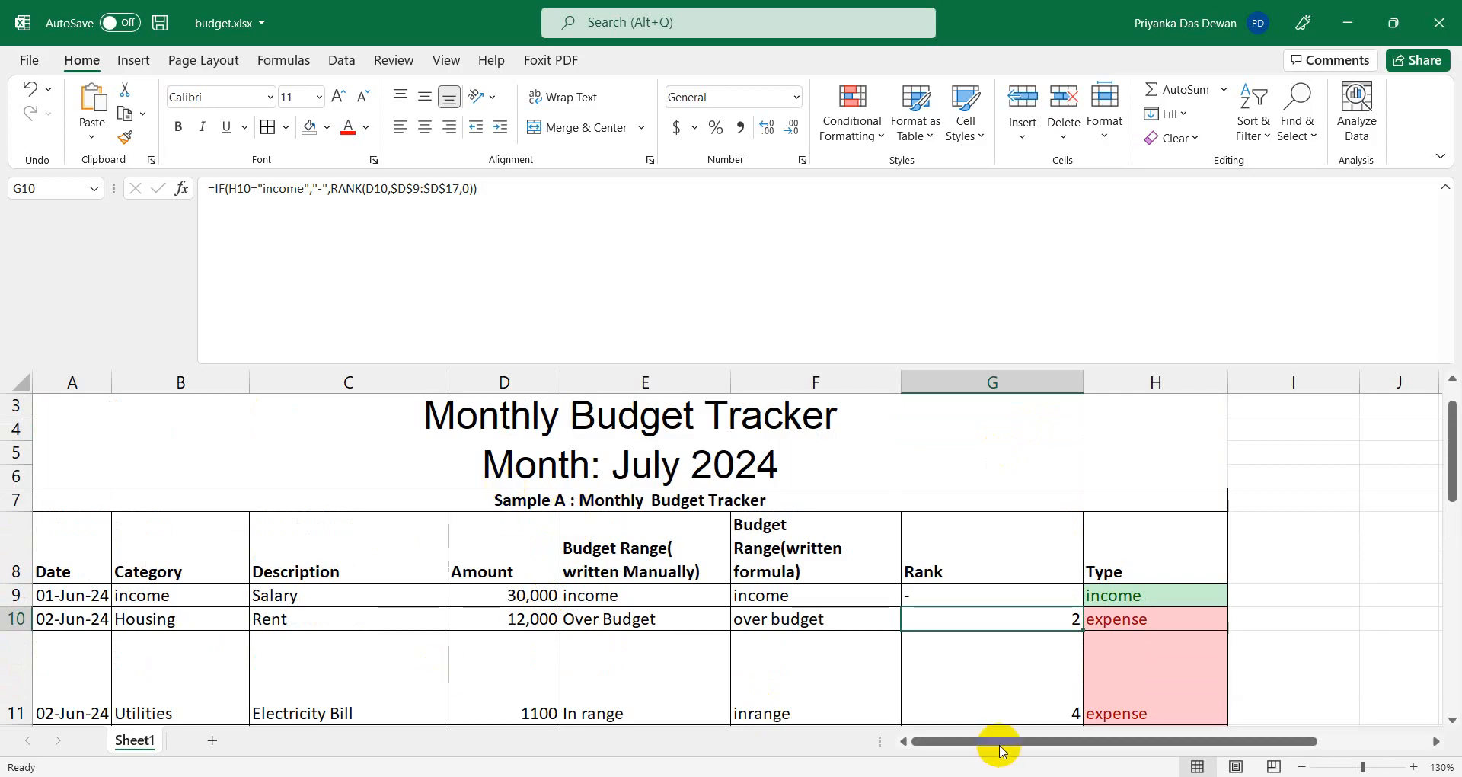
drag(996, 741, 1113, 745)
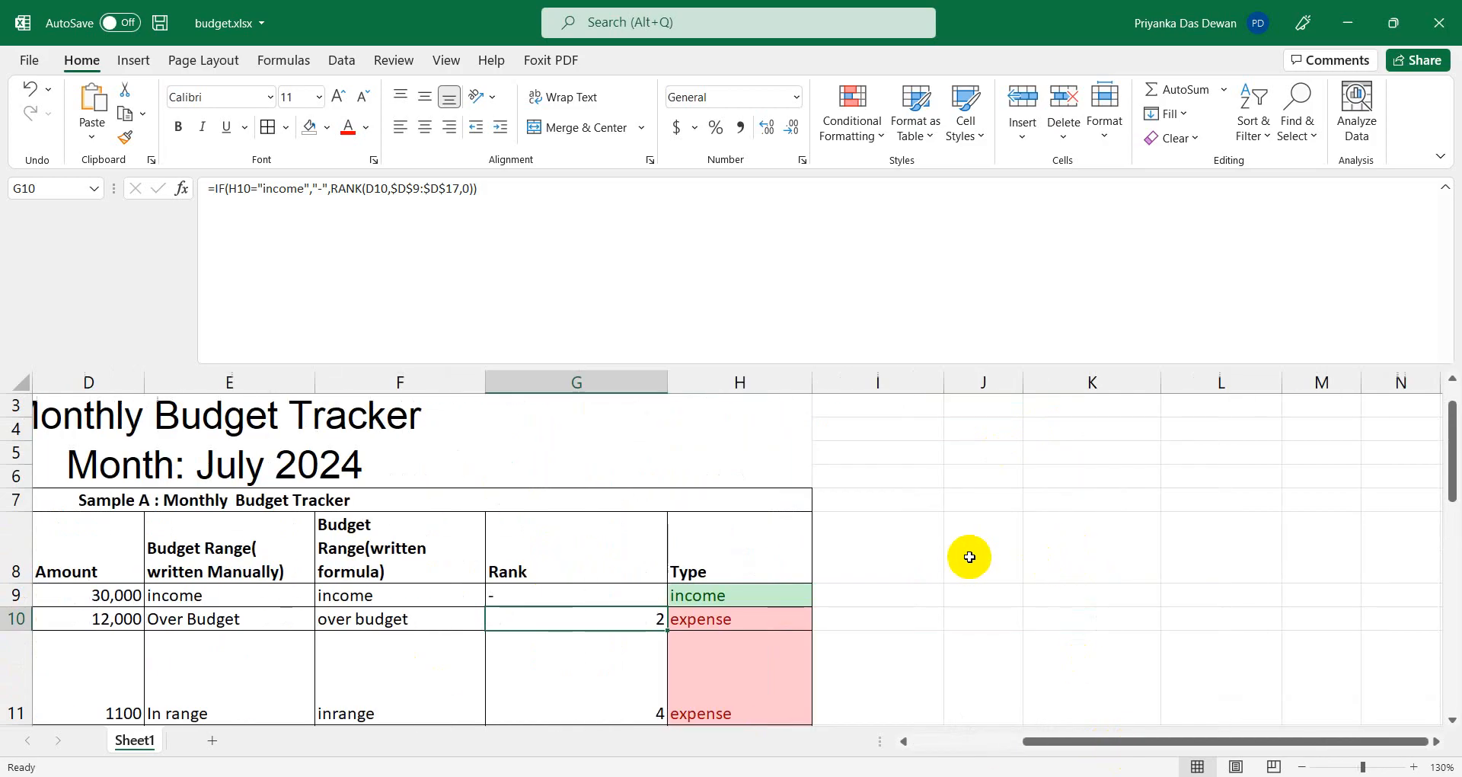
click(1001, 503)
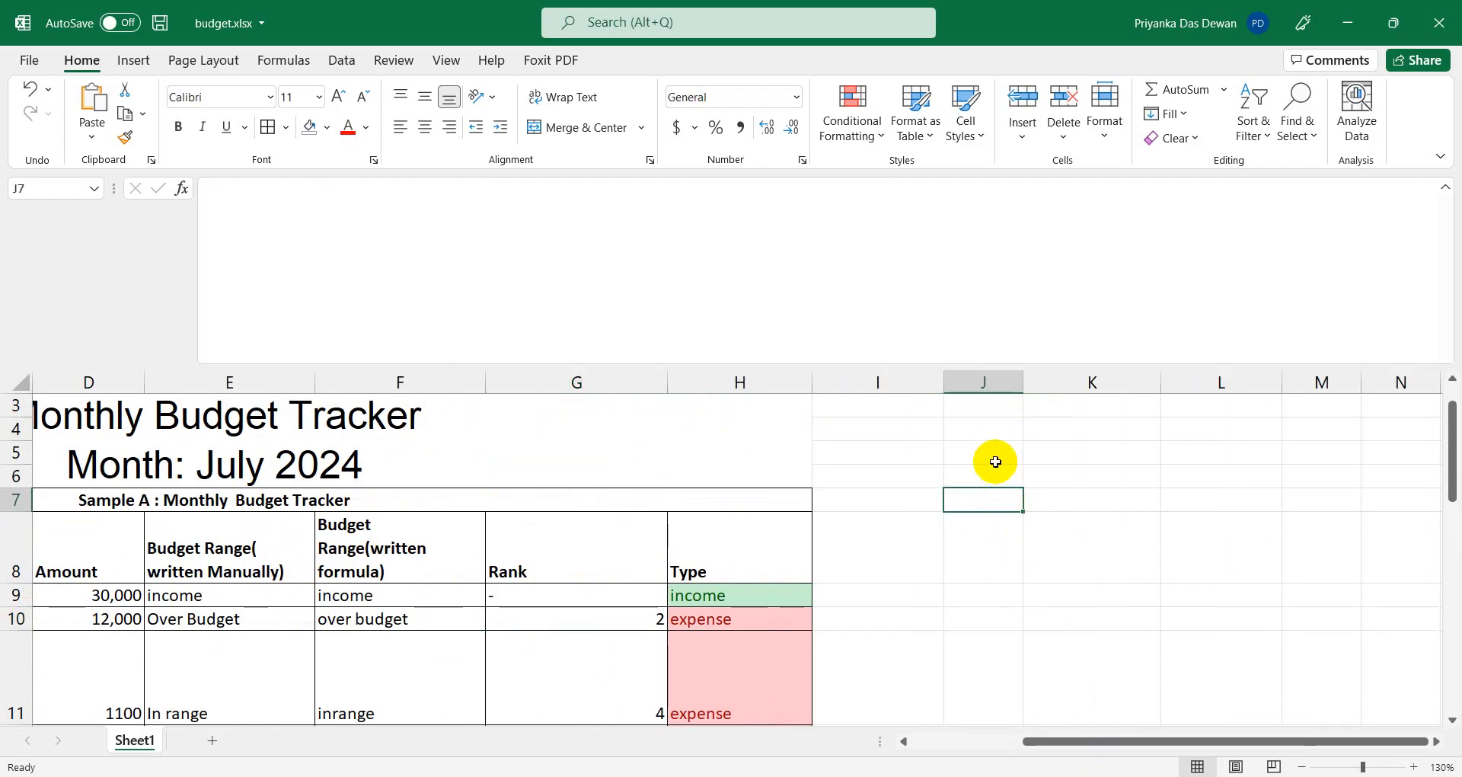
key(shift+Right)
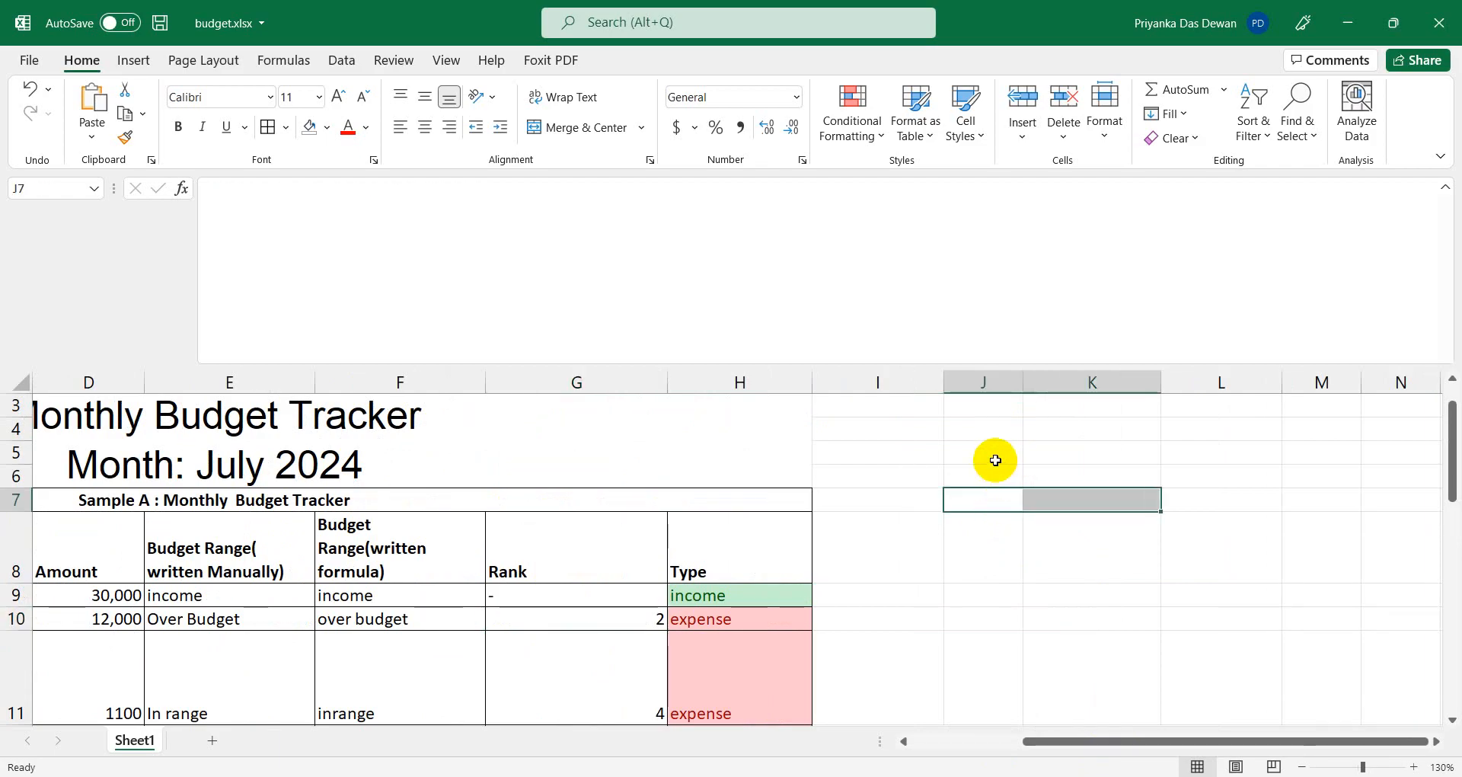
key(shift+Right)
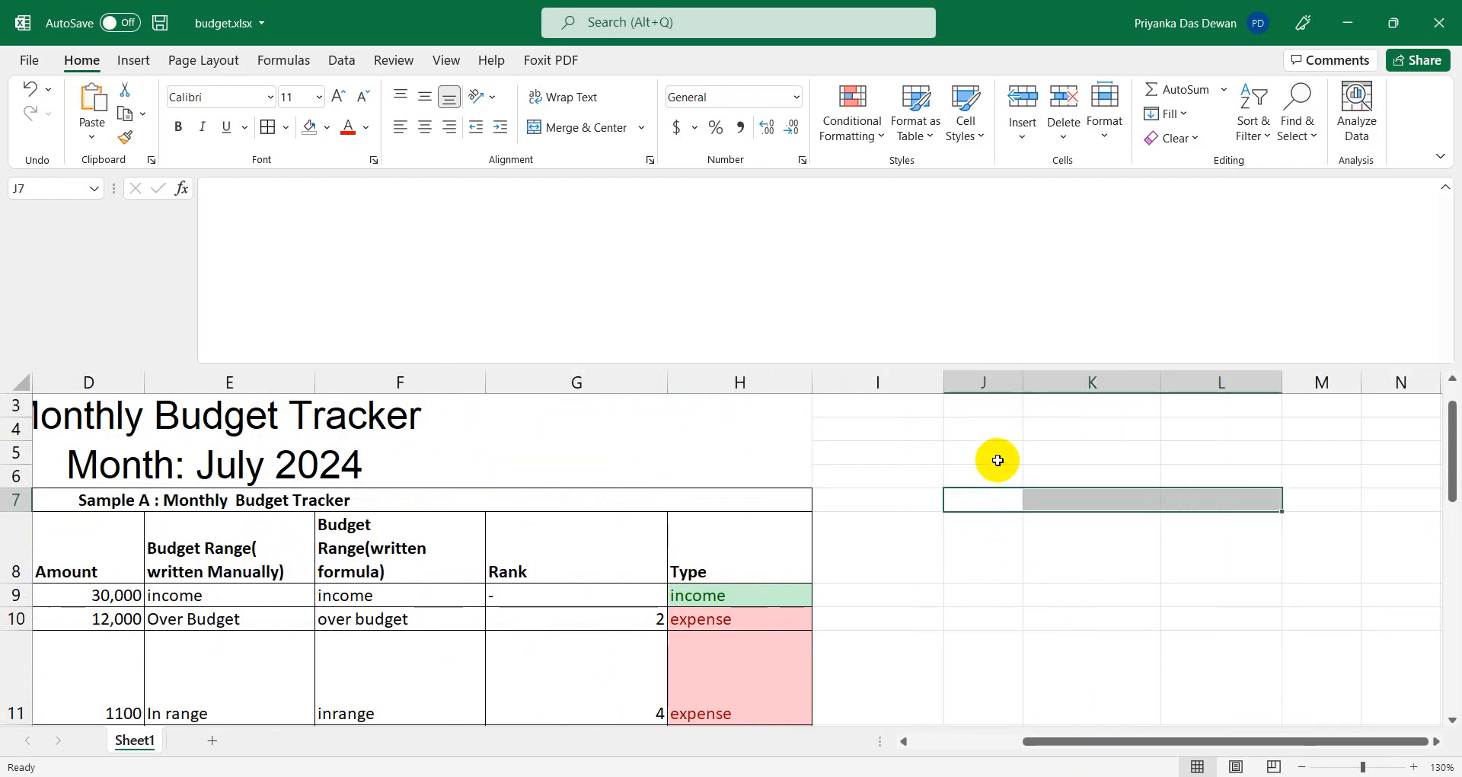
click(584, 128)
Enter the title "Helper Table for Rank based Expense" in the merged cell J7.
double_click(1029, 501)
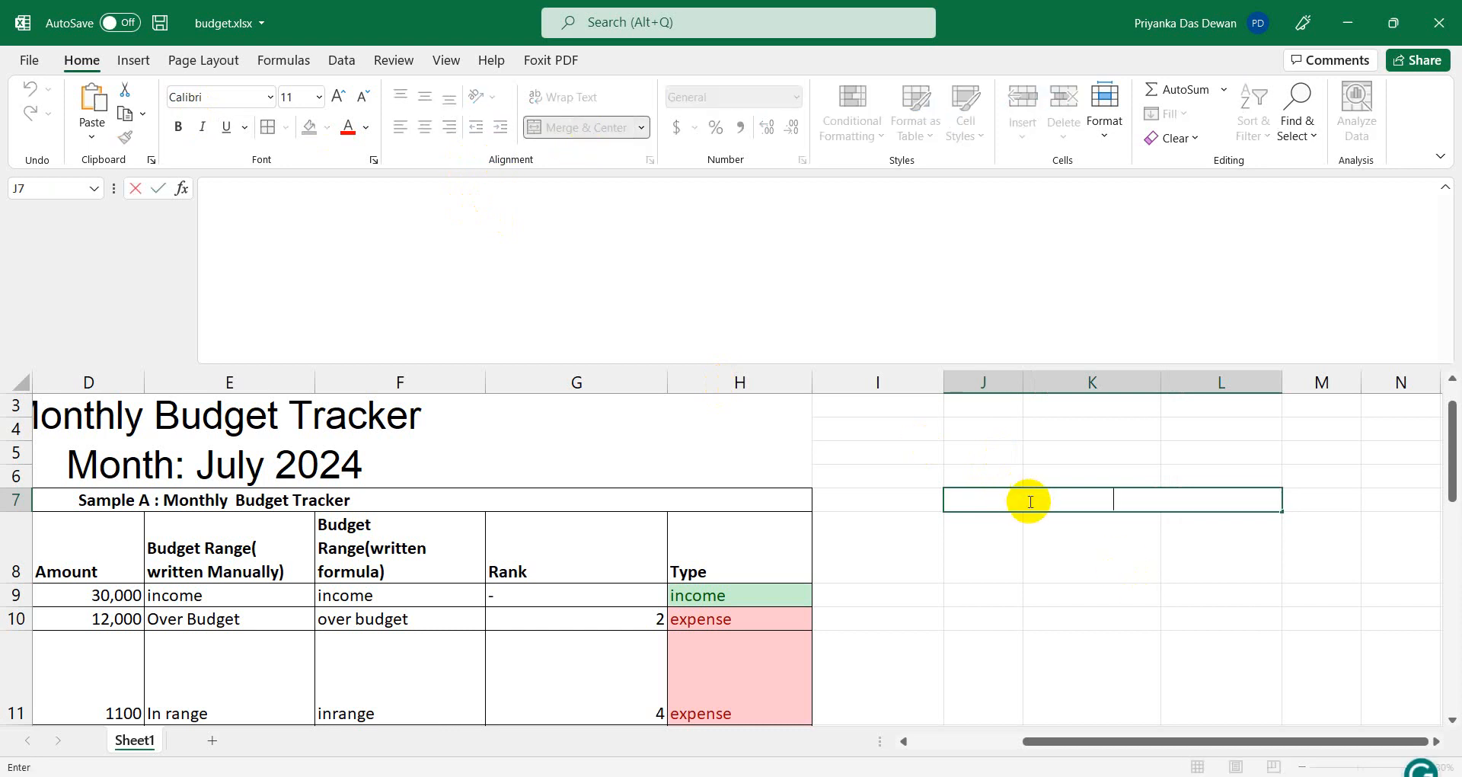
text(Helper Tabe)
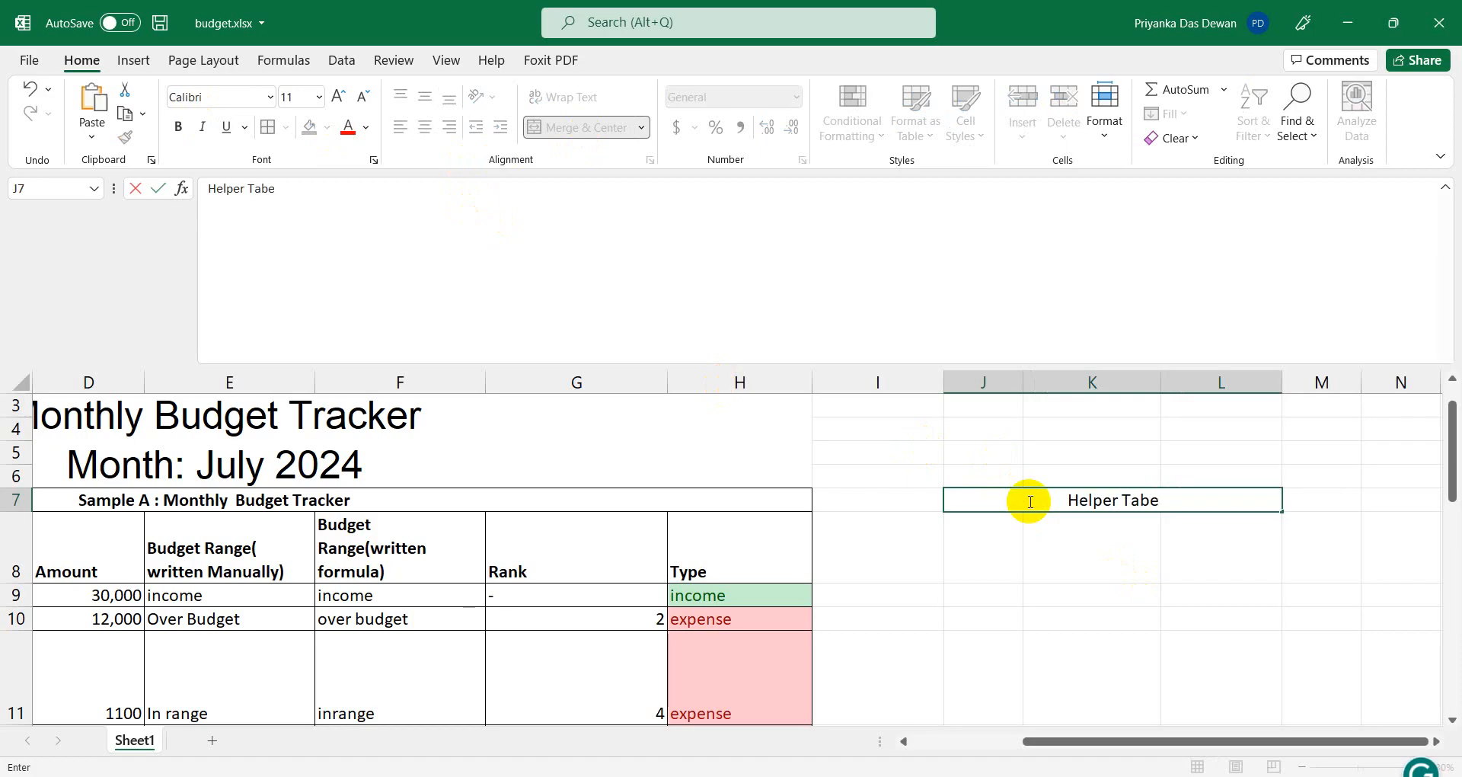
key(BackSpace)
text(le for )
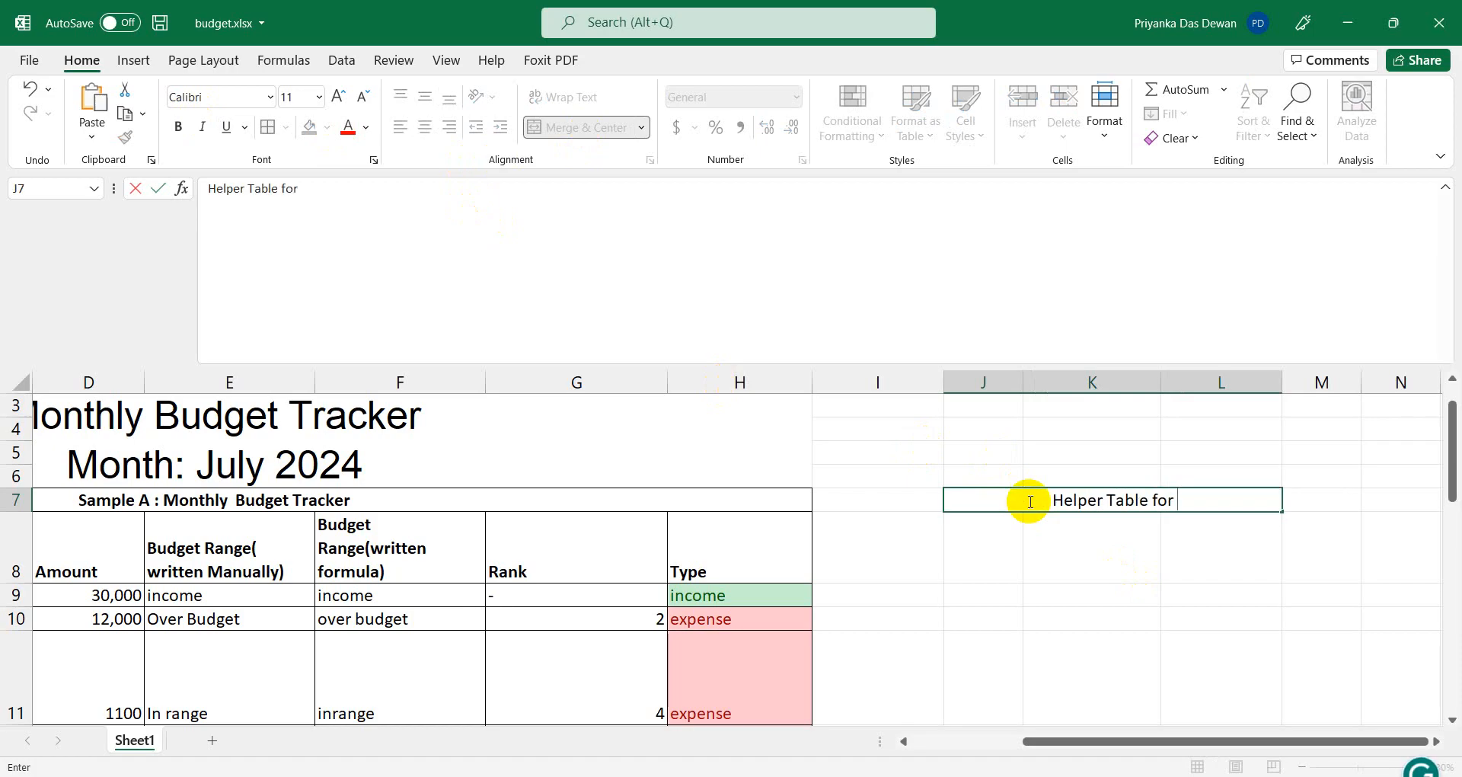
text(Rank )
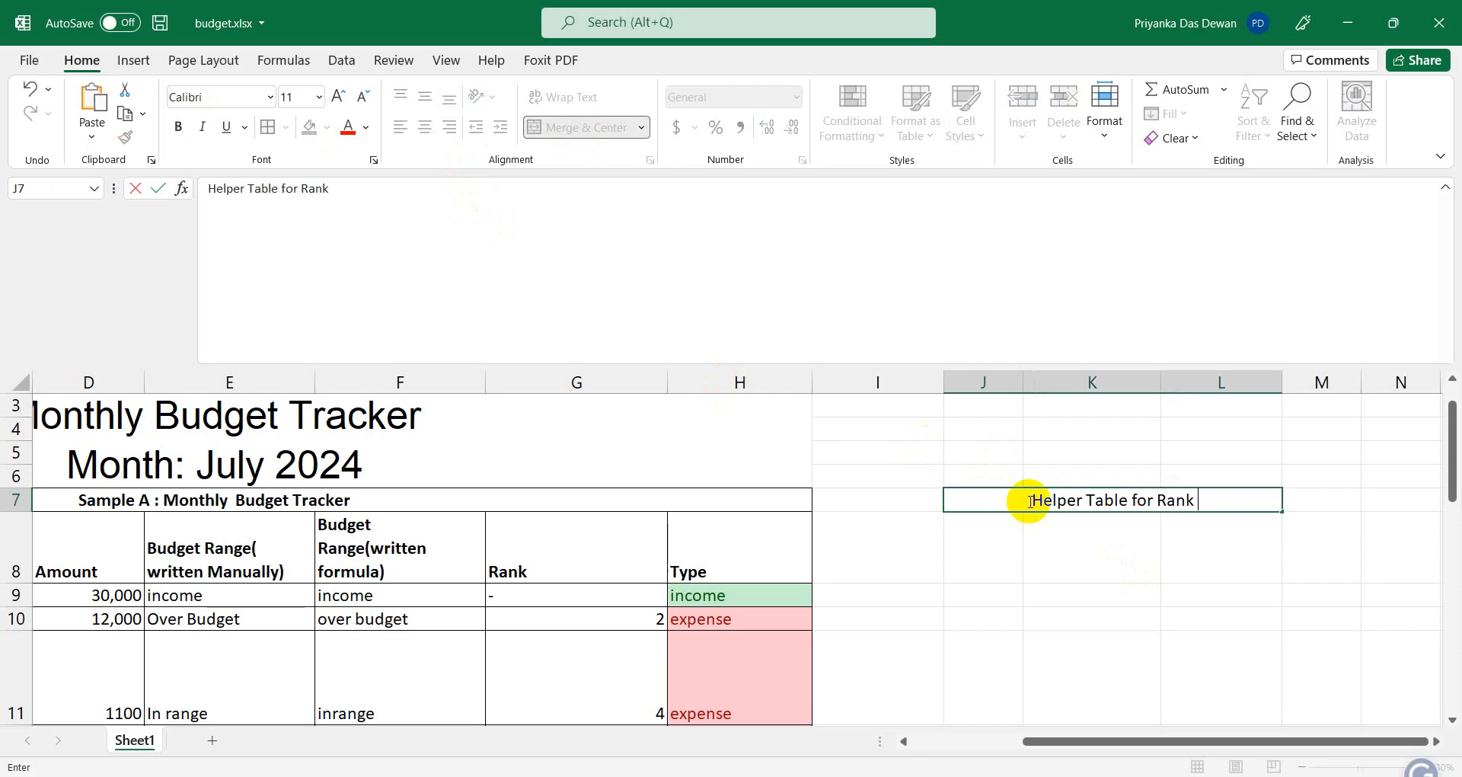
text(based )
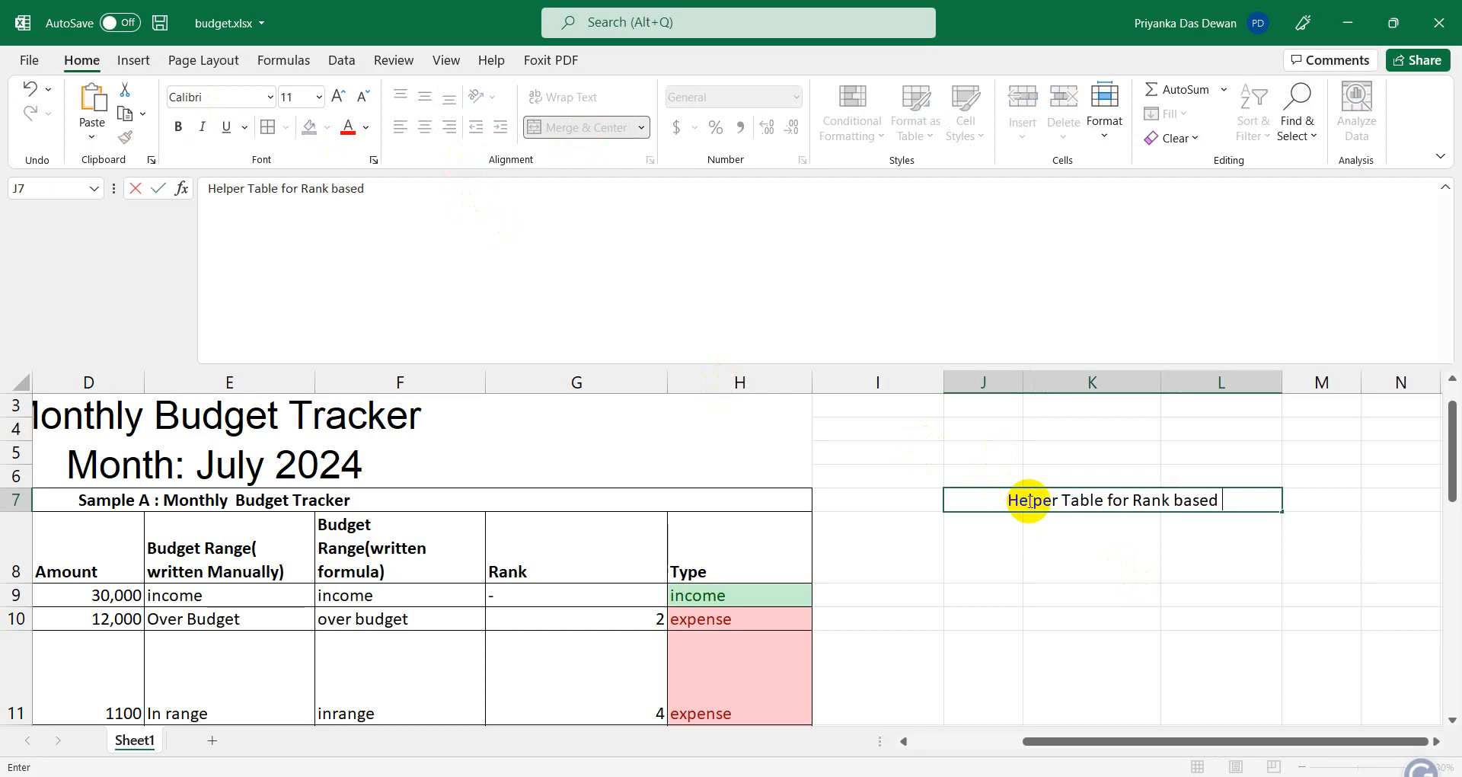
text(Expense)
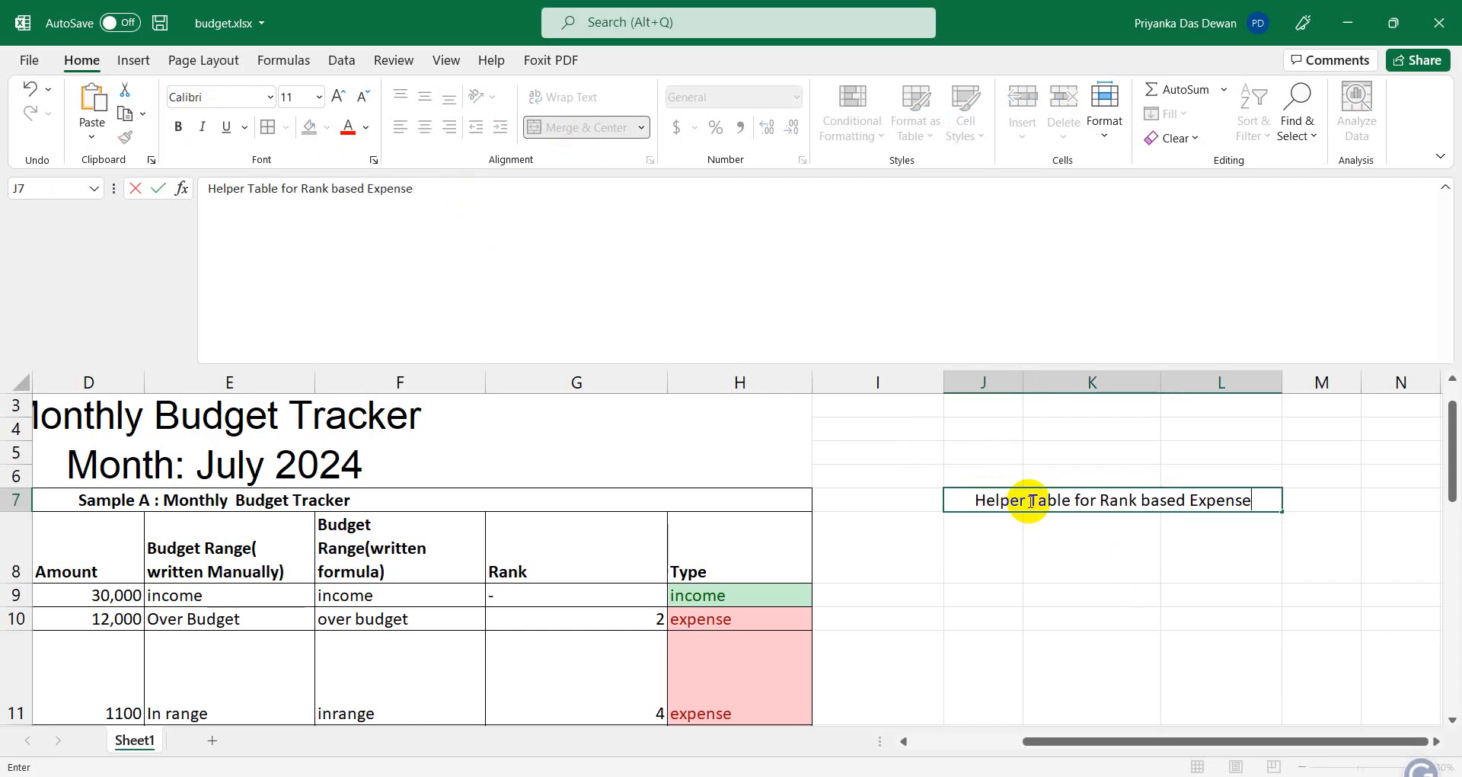
click(987, 548)
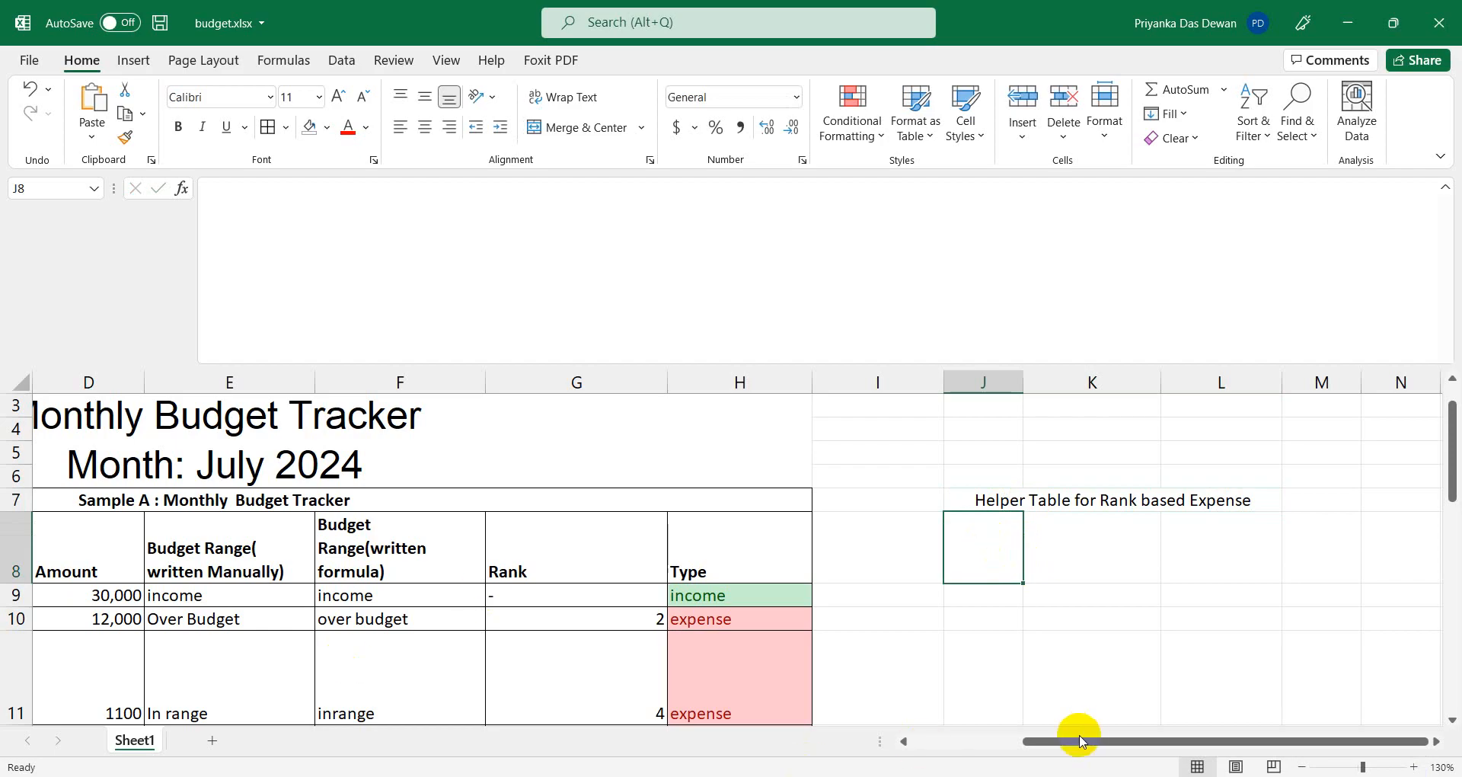
Add the bold column headers Category in J8 and Amount in K8 for the helper table.
mouse_move(1076, 741)
mouse_down()
mouse_move(972, 750)
mouse_move(1104, 750)
mouse_move(990, 747)
mouse_move(1096, 732)
mouse_up()
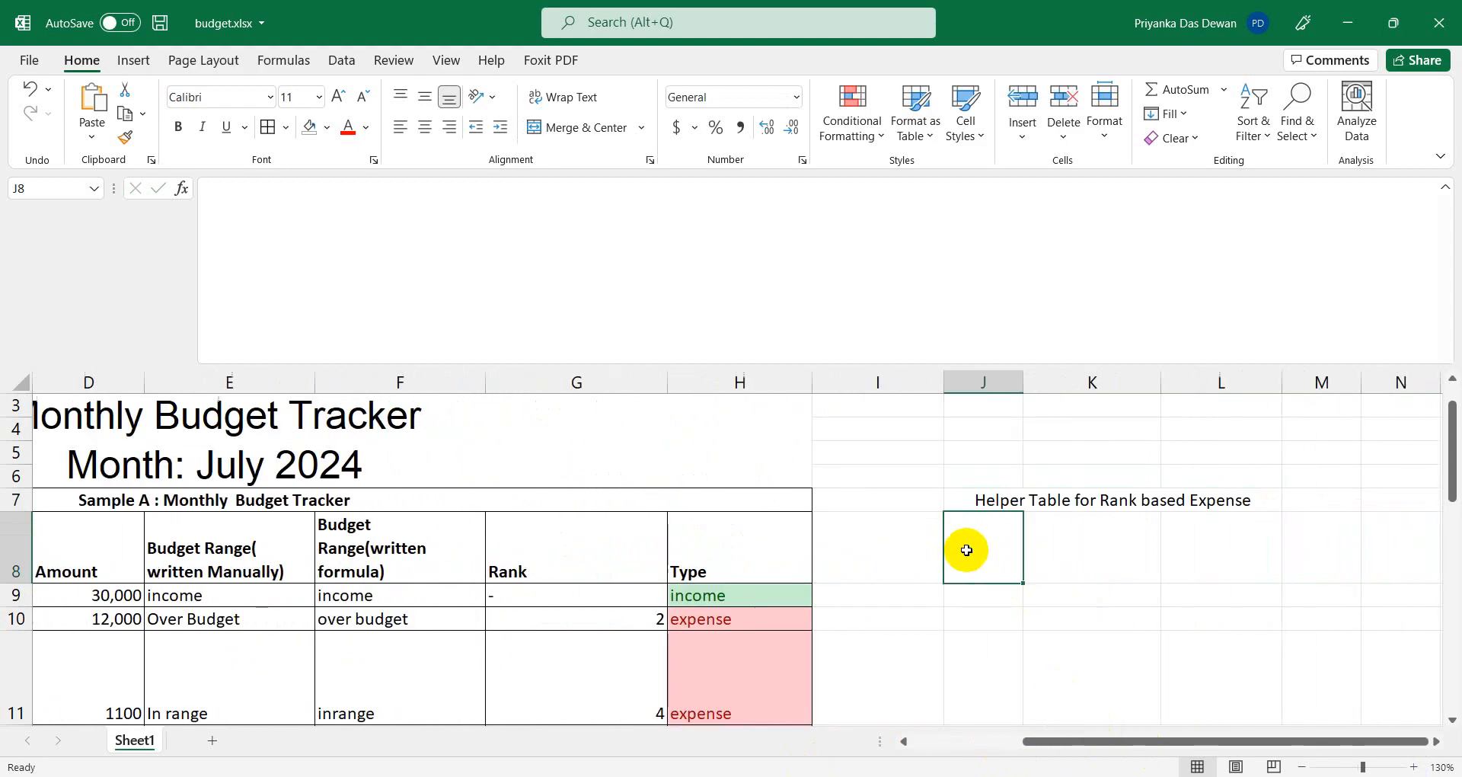
text(Cat)
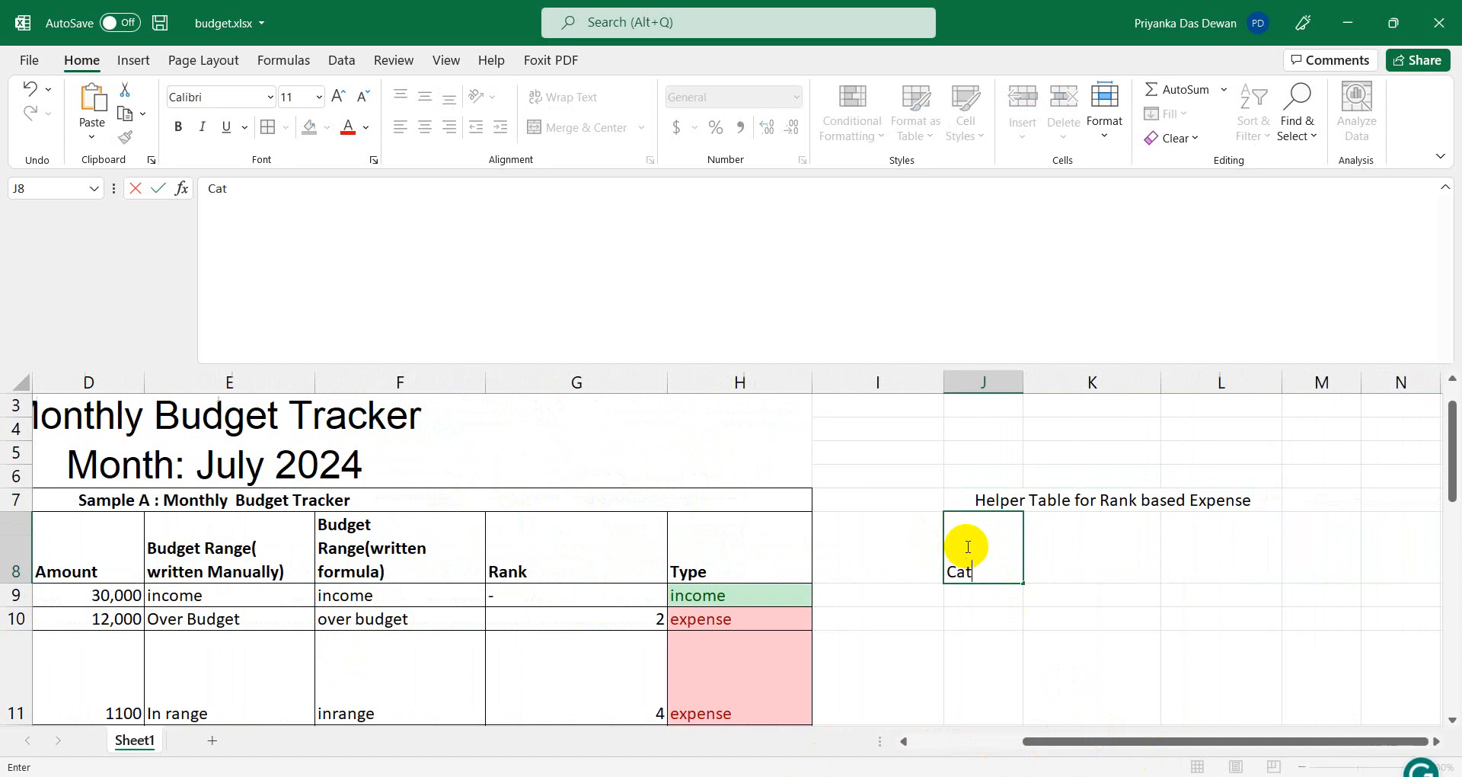
text(egory)
click(1116, 560)
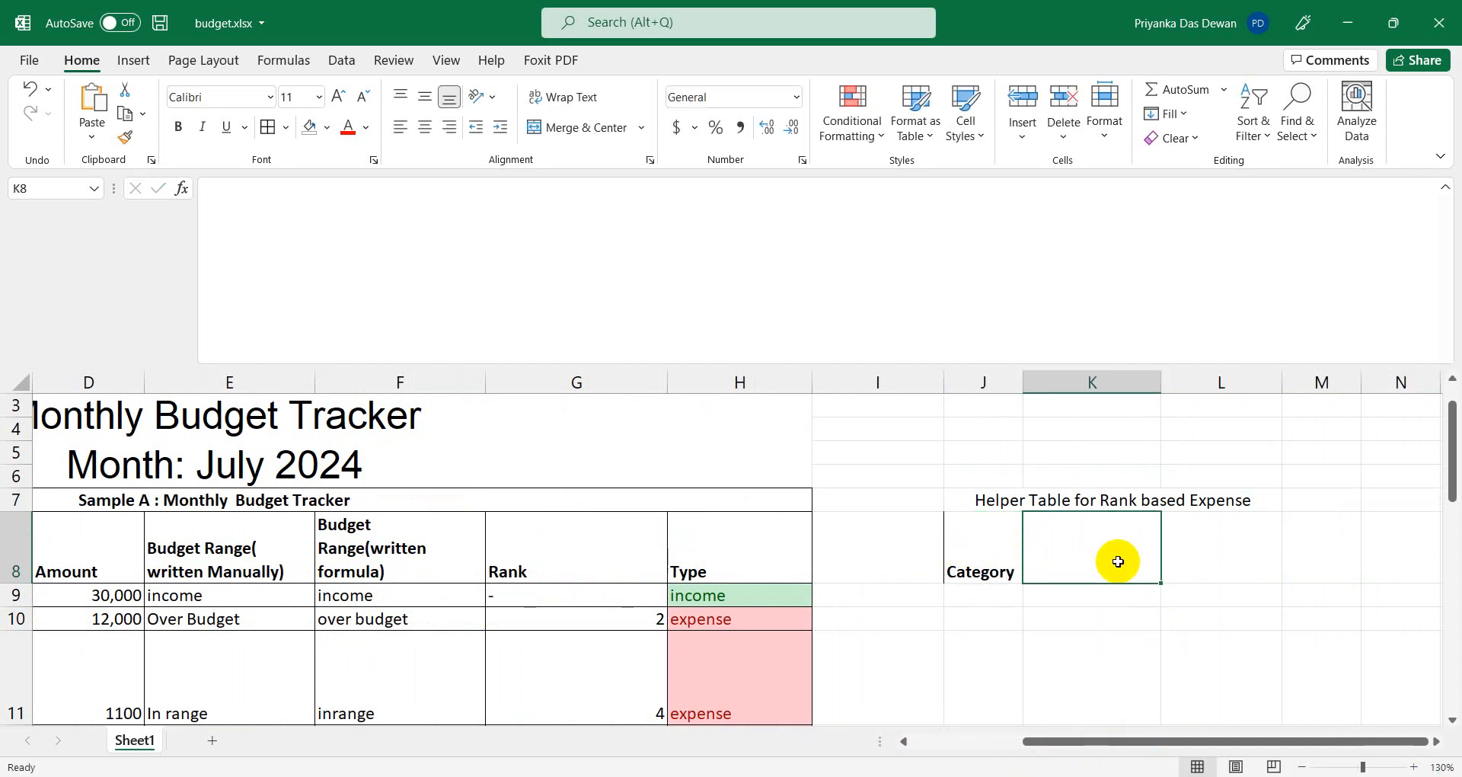
text(Amount)
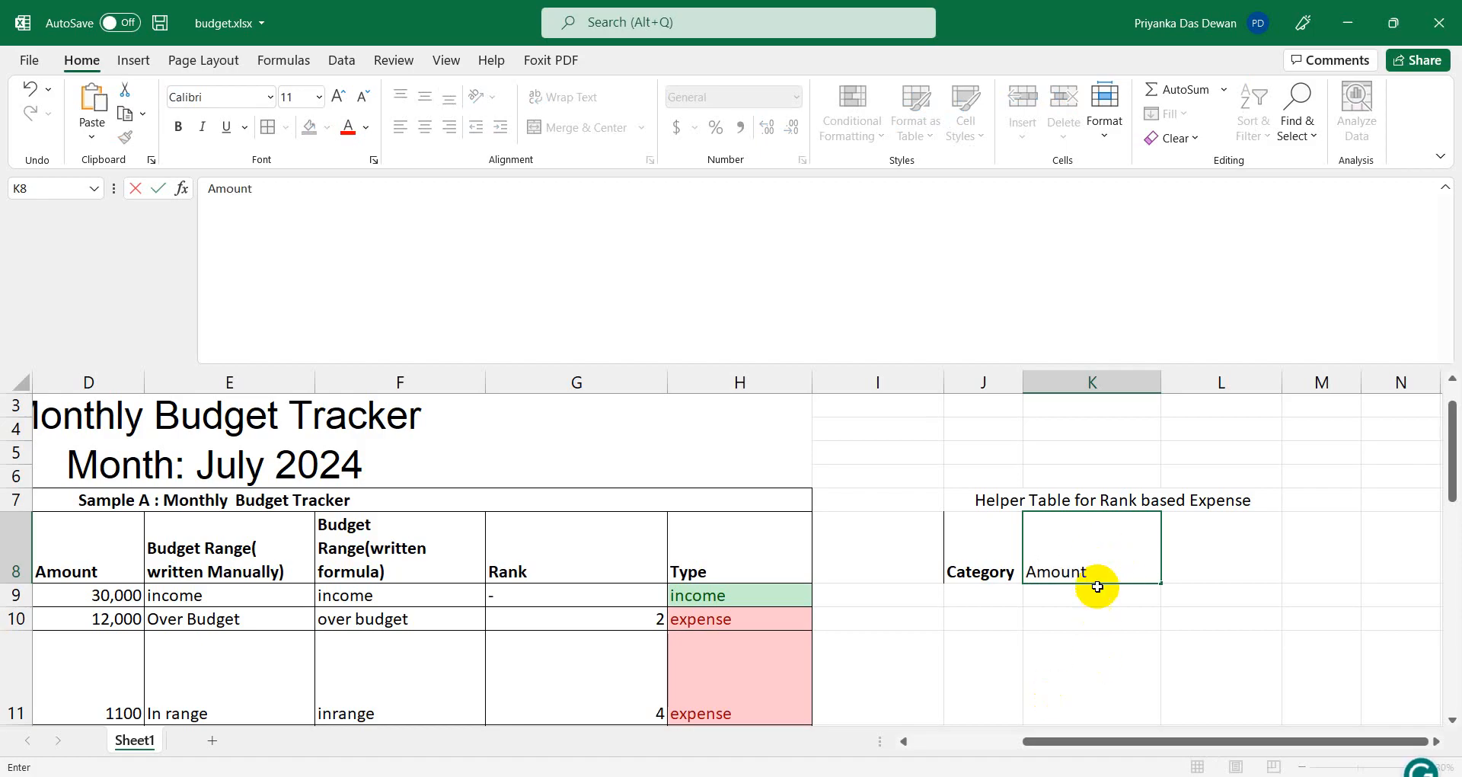
key(Return)
click(1078, 564)
key(ctrl+b)
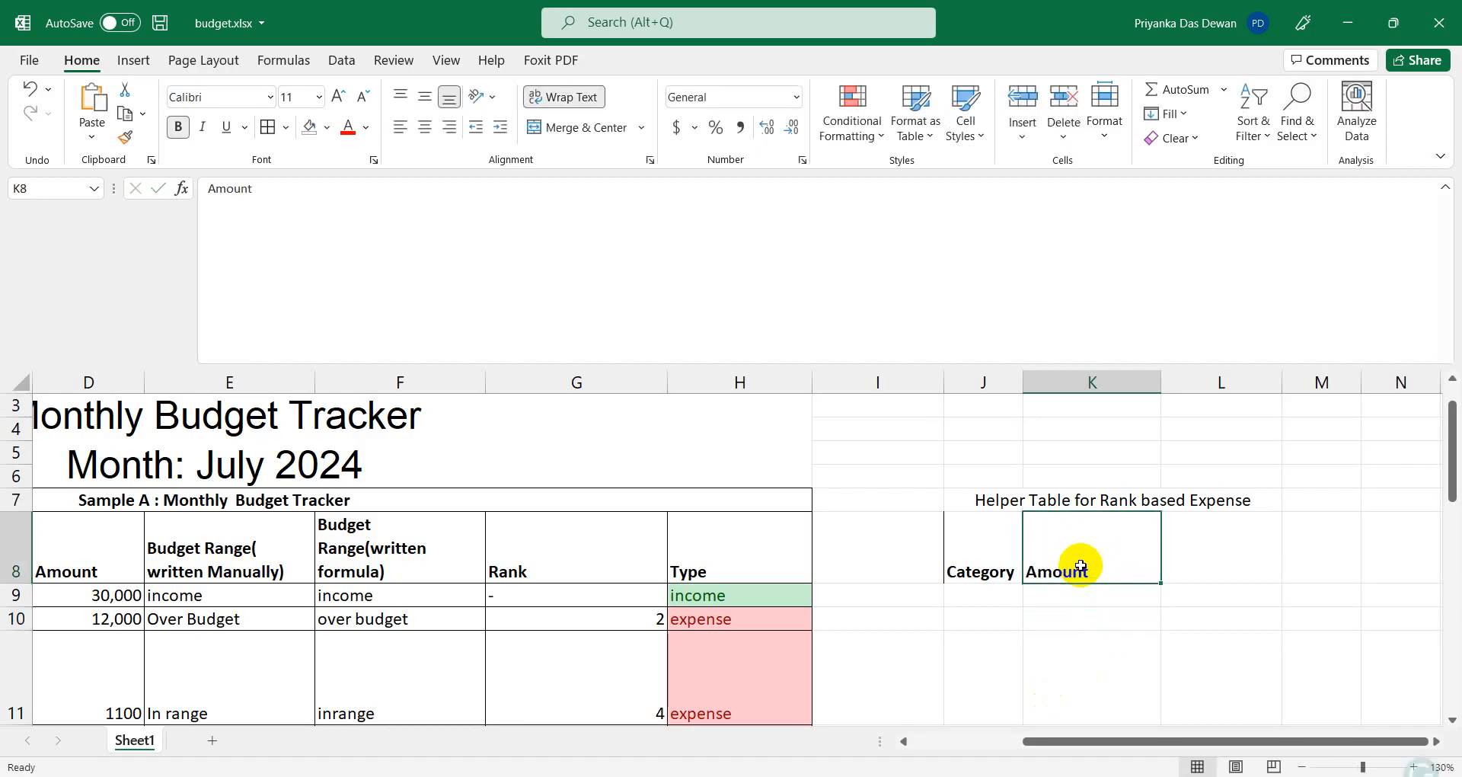
click(982, 608)
click(984, 593)
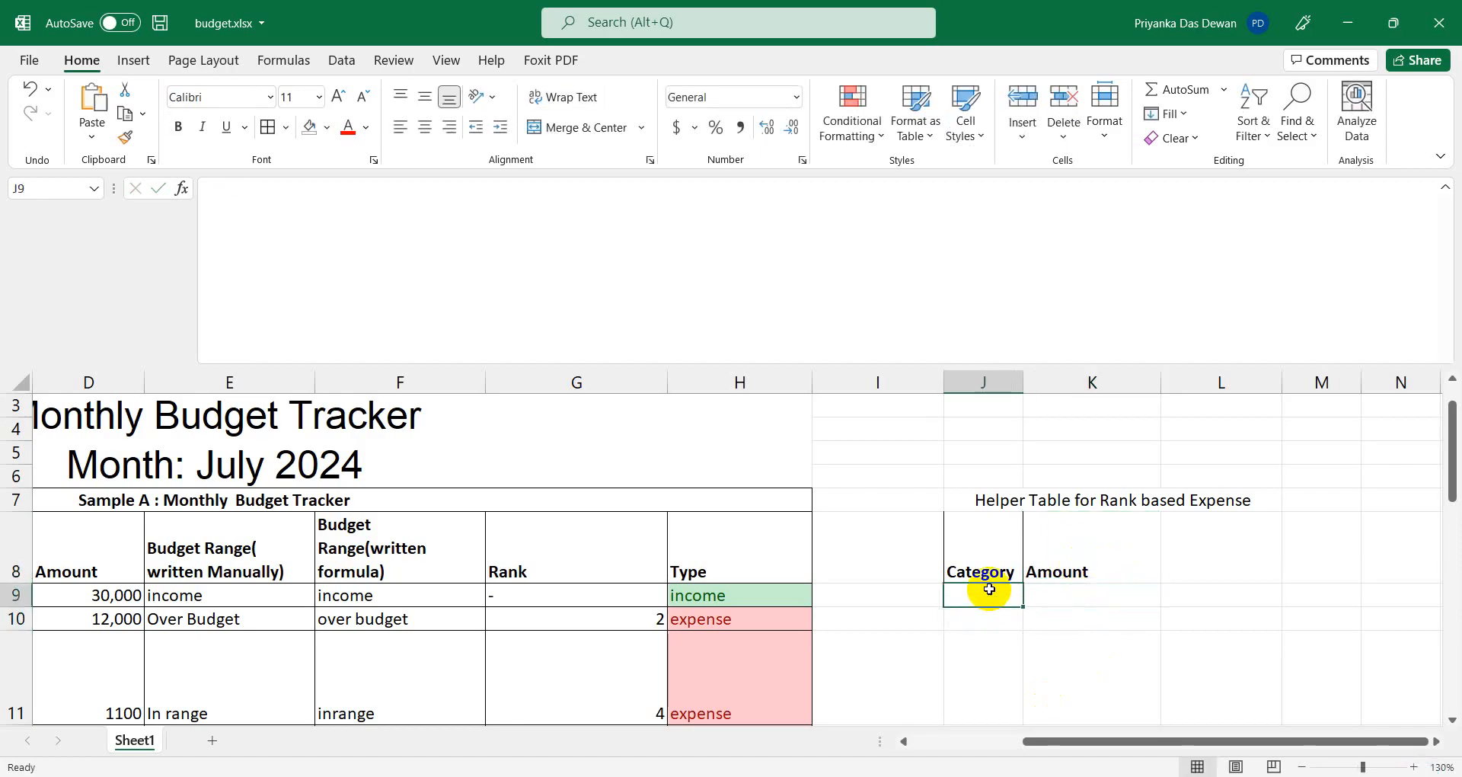
Unmerge the helper table title, merge and center it across J7 to K7 only, and wrap its text.
click(1008, 498)
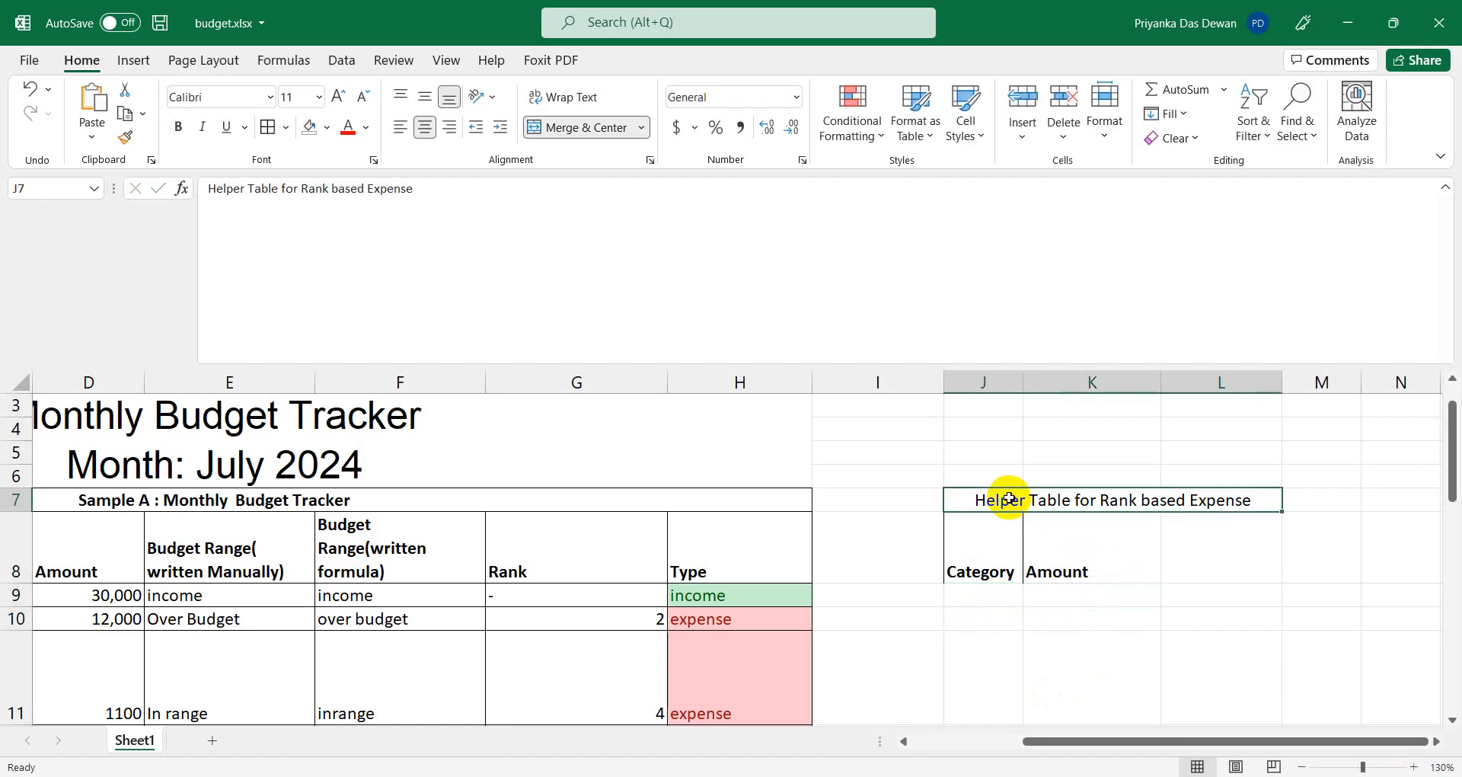
click(550, 127)
click(1059, 537)
click(987, 500)
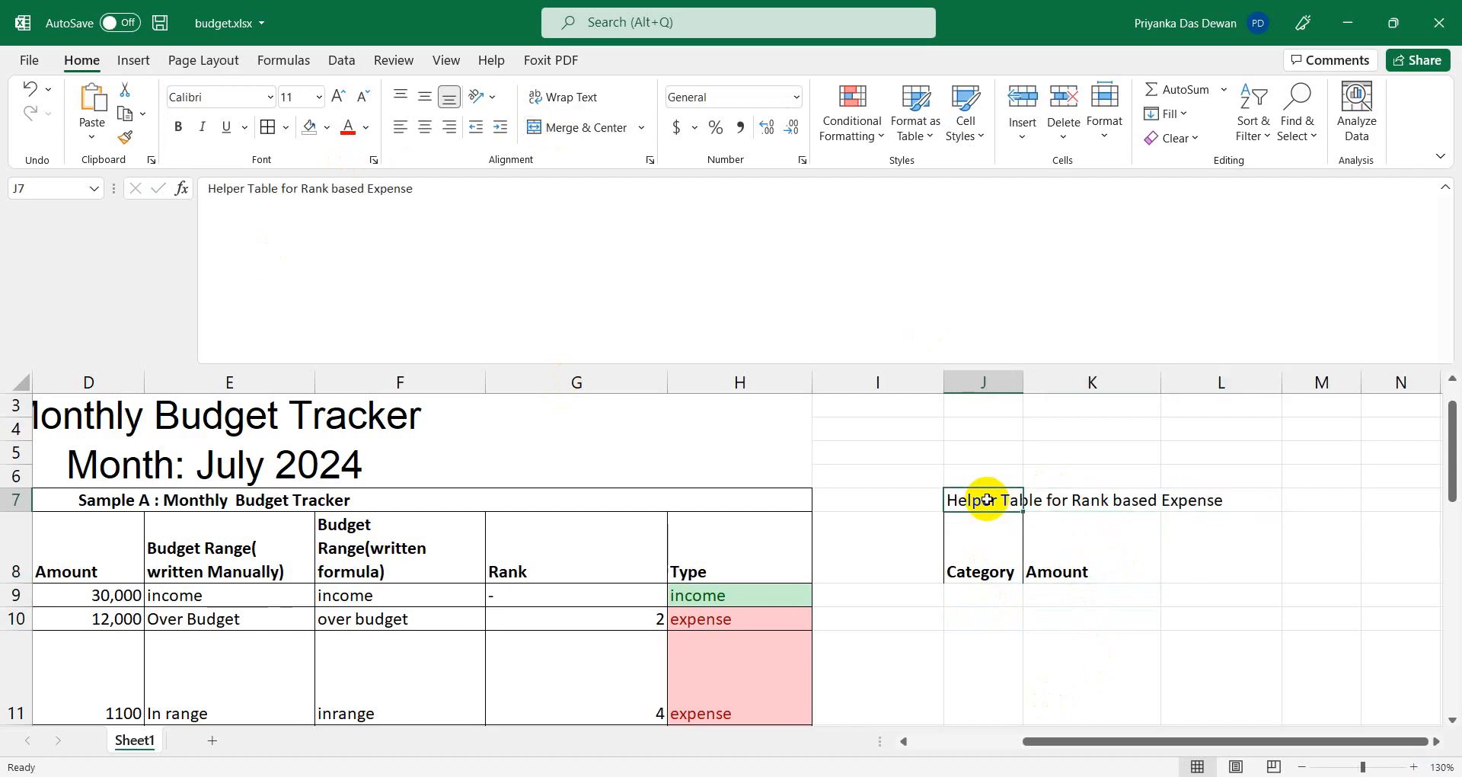
drag(987, 499, 987, 497)
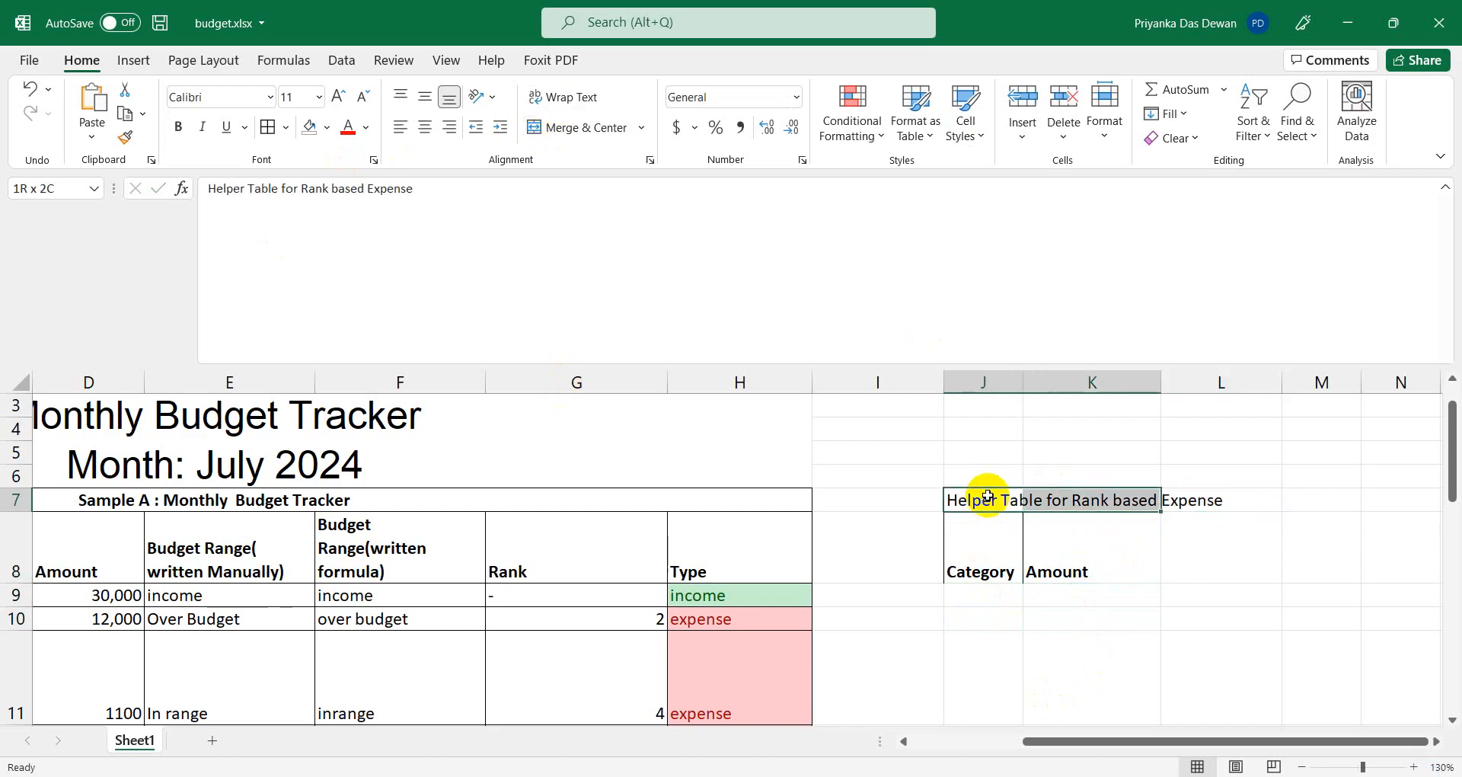
click(587, 127)
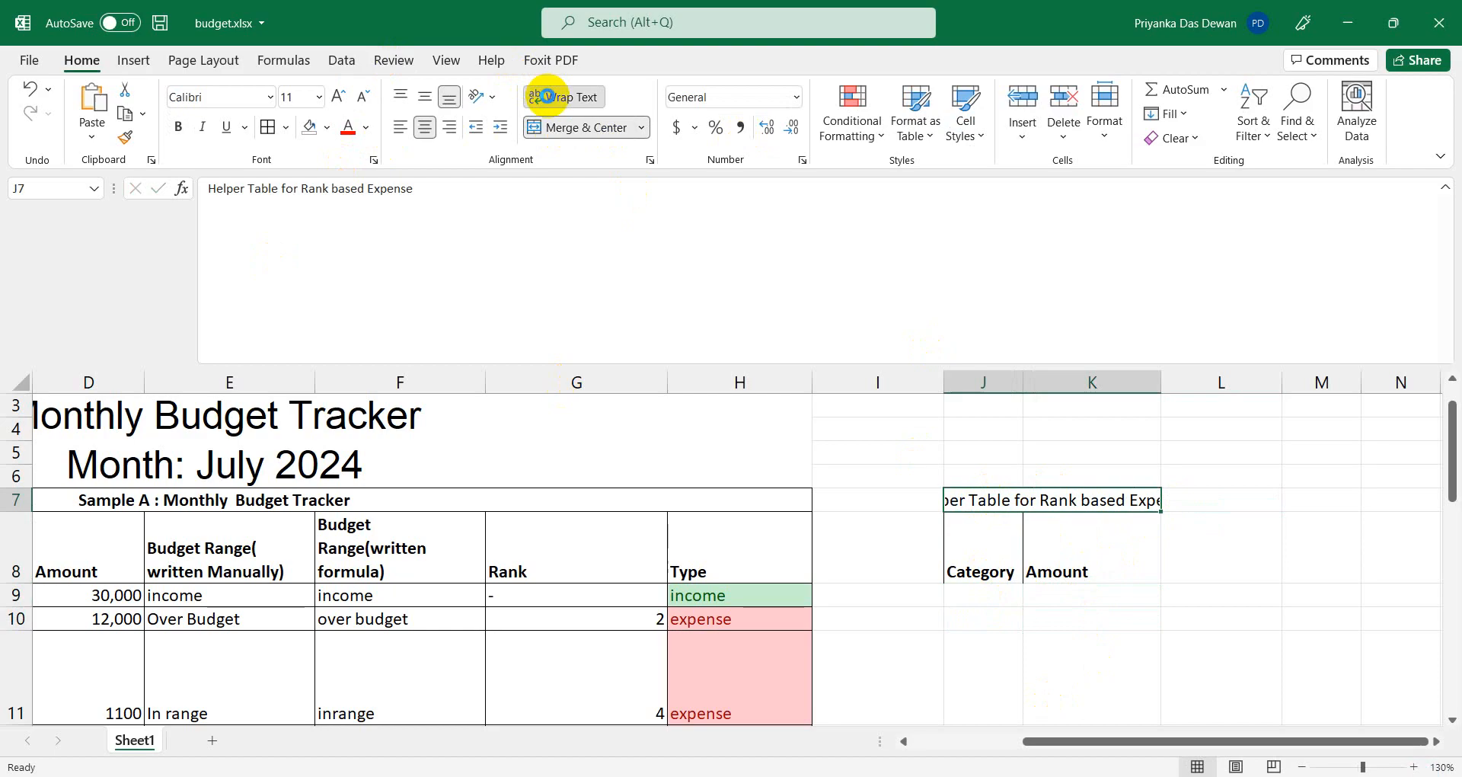
click(587, 127)
click(1109, 653)
click(975, 591)
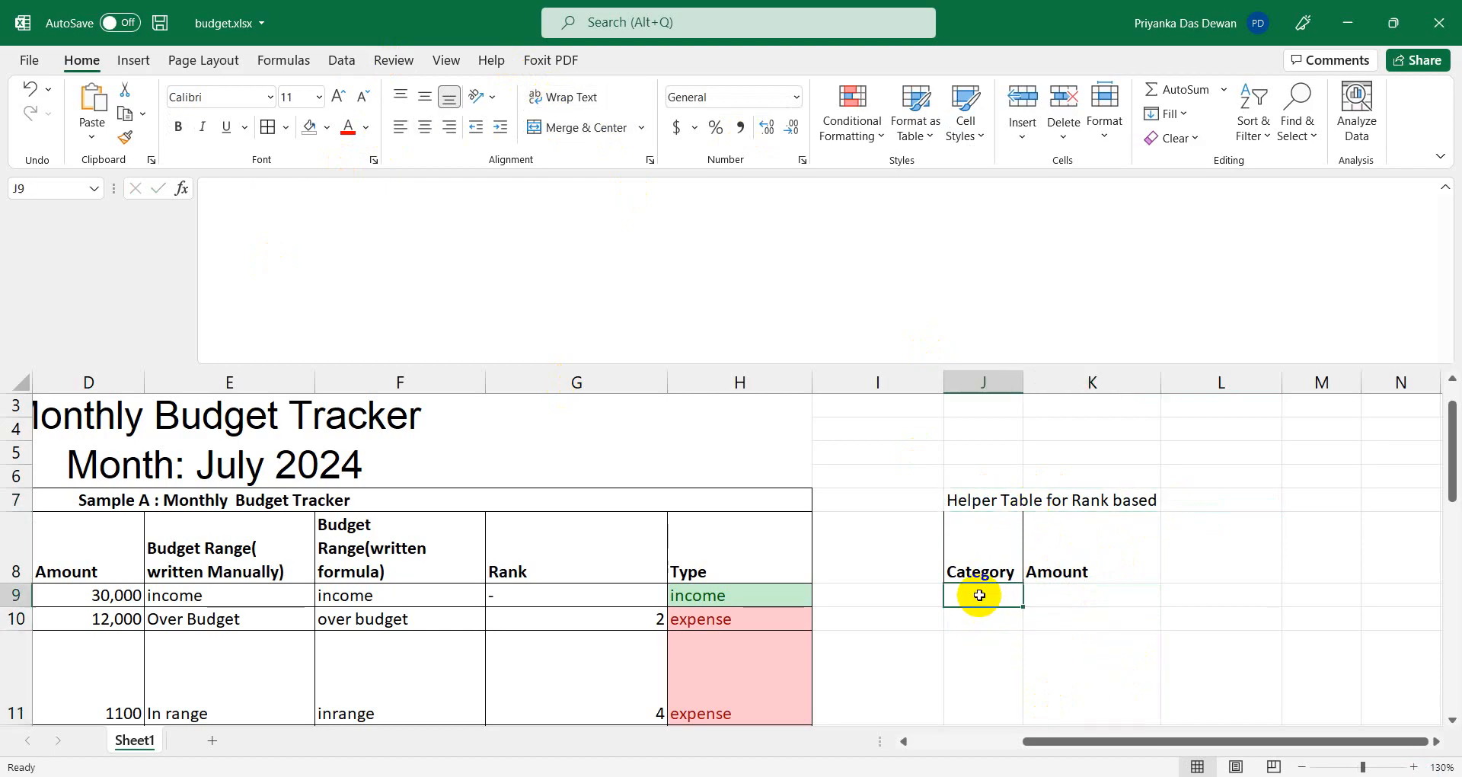
Apply borders to all cells of the helper table from J8 to K17.
click(972, 538)
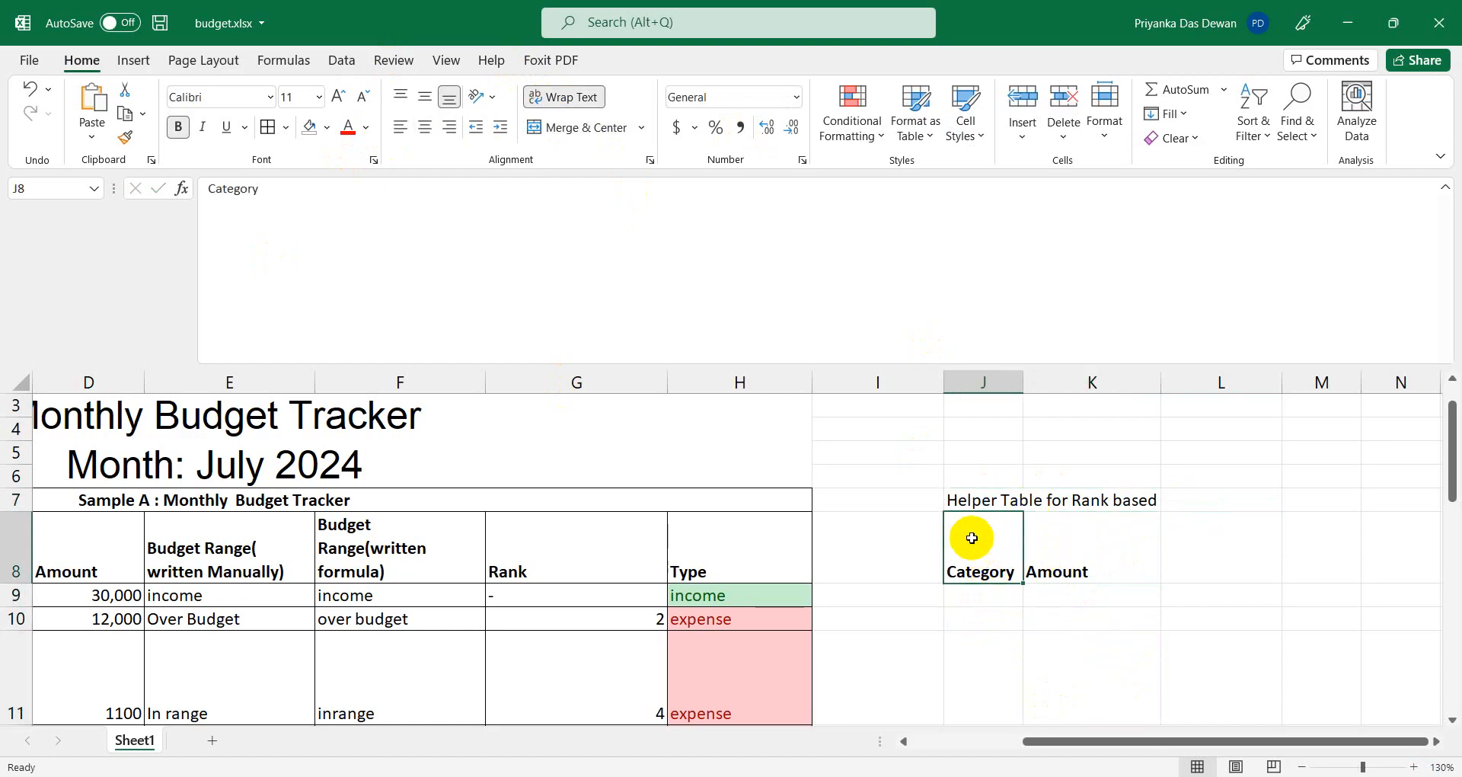
drag(972, 537, 972, 537)
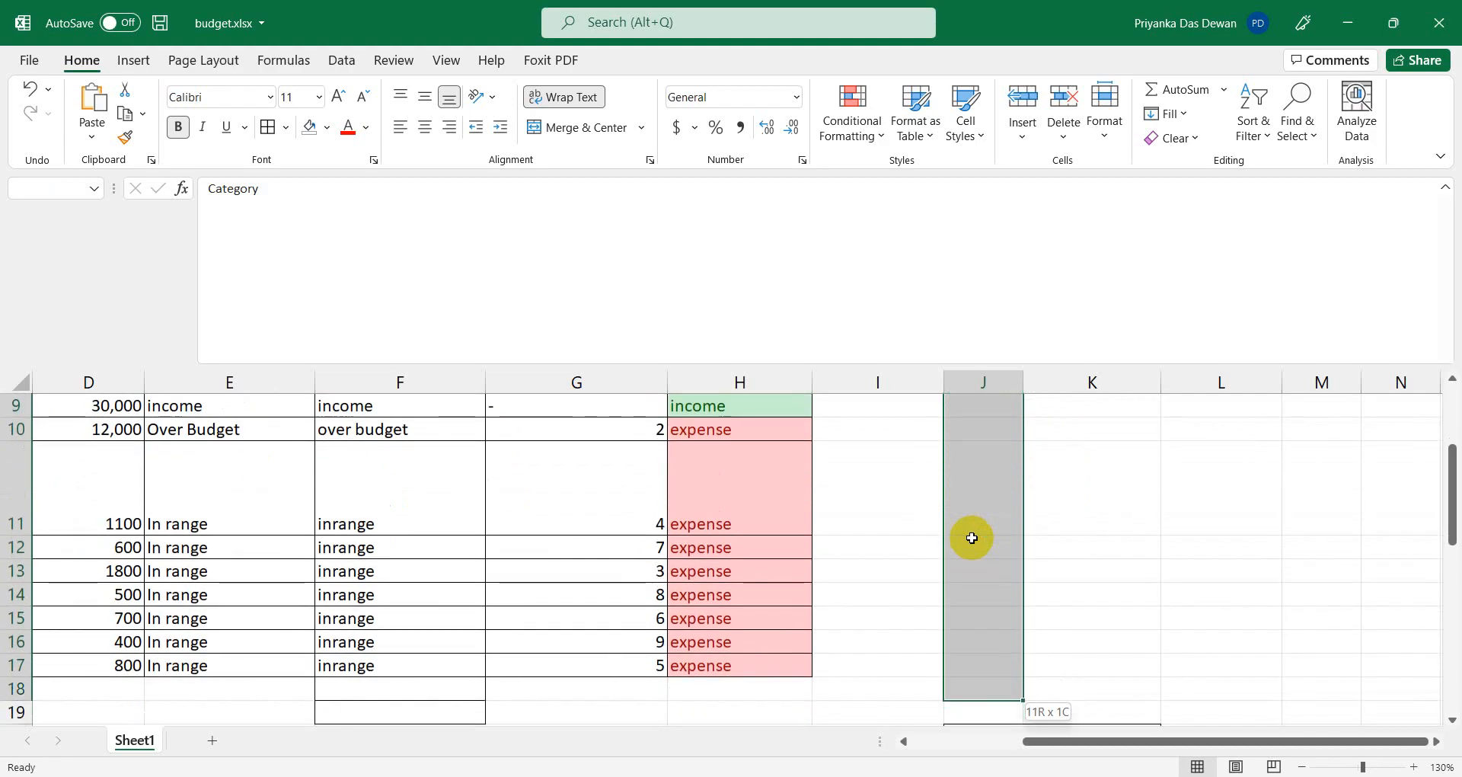
key(shift+Up)
key(shift+Right)
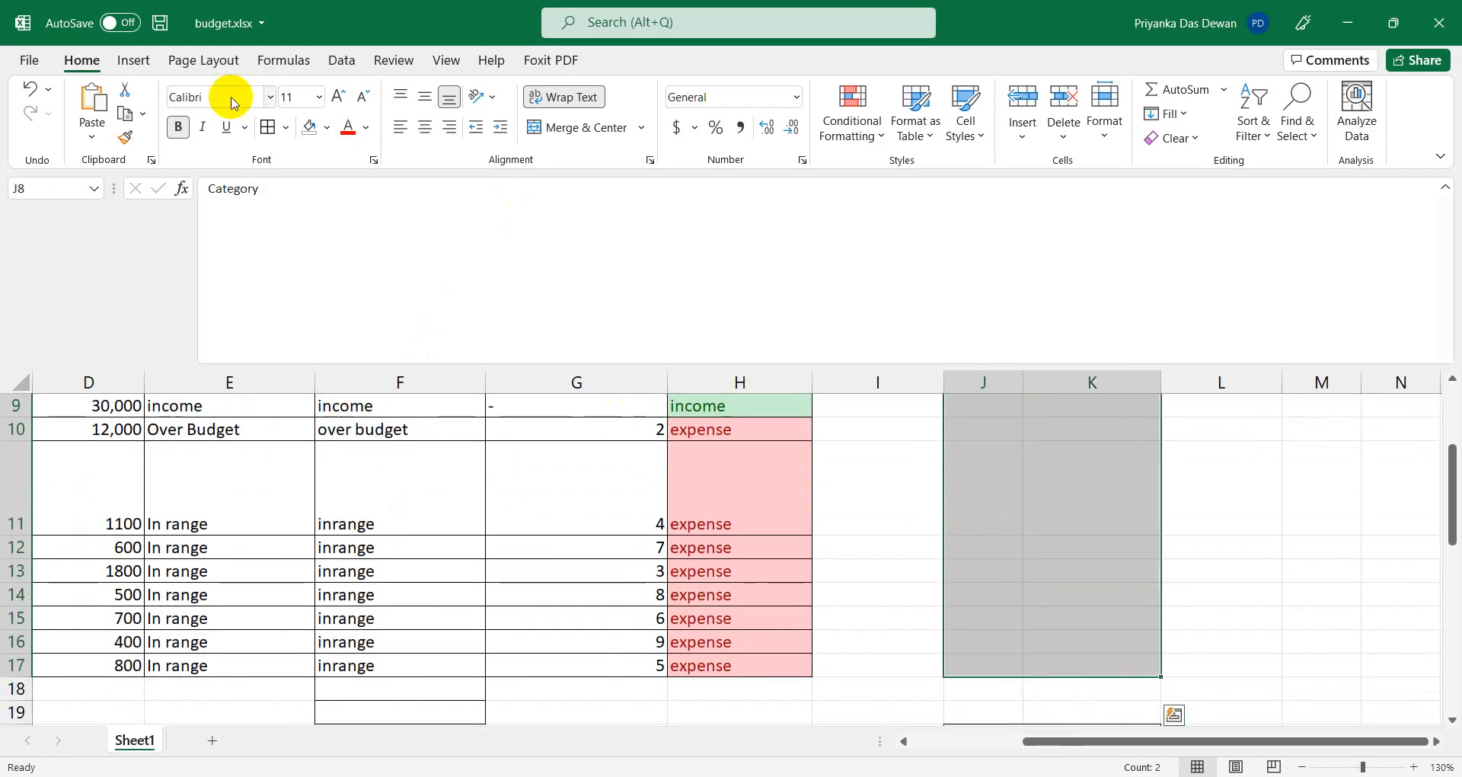
scroll(946, 610, up, 2)
click(948, 627)
scroll(953, 629, down, 1)
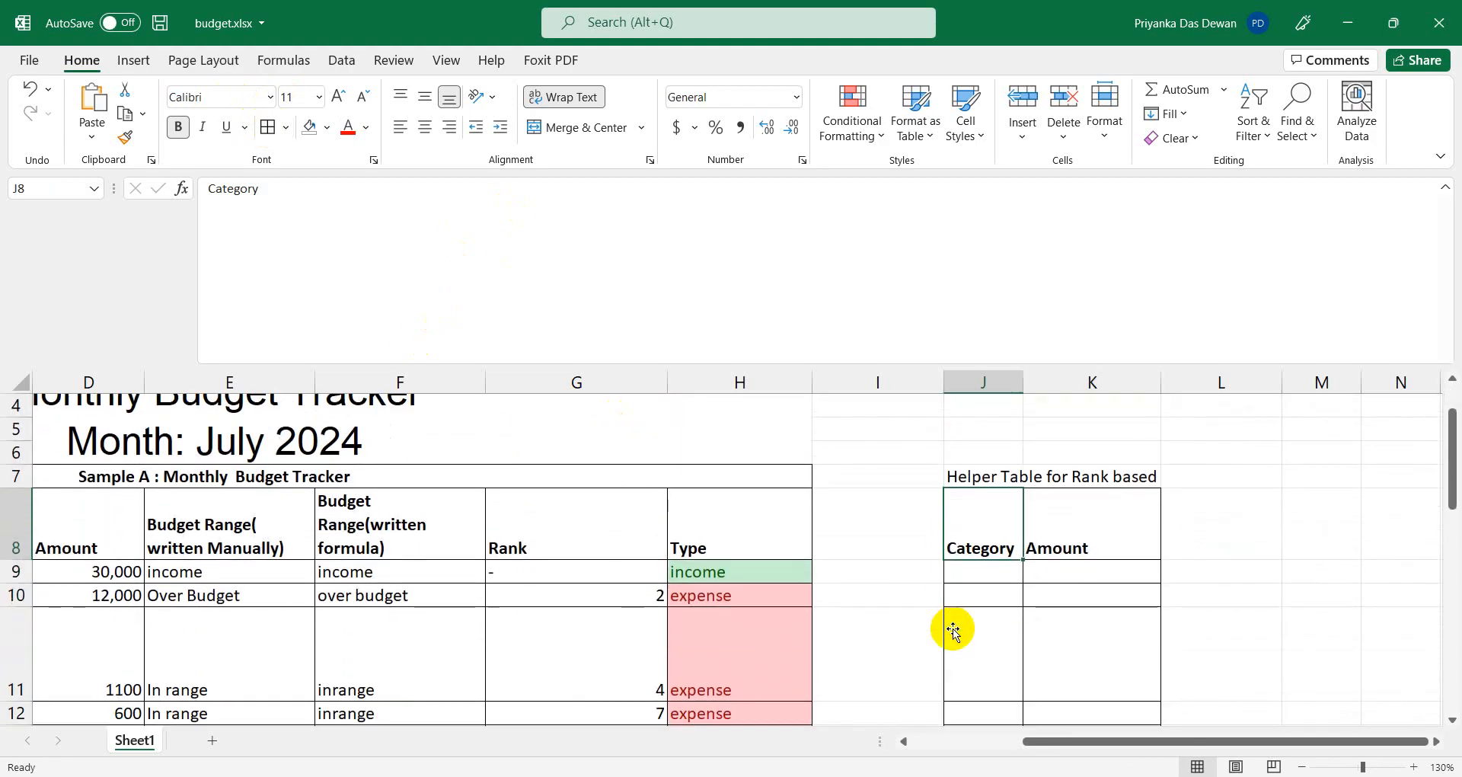
Highlight the Category column (B) and the Amount column (D) of the budget table with a green fill.
click(1092, 548)
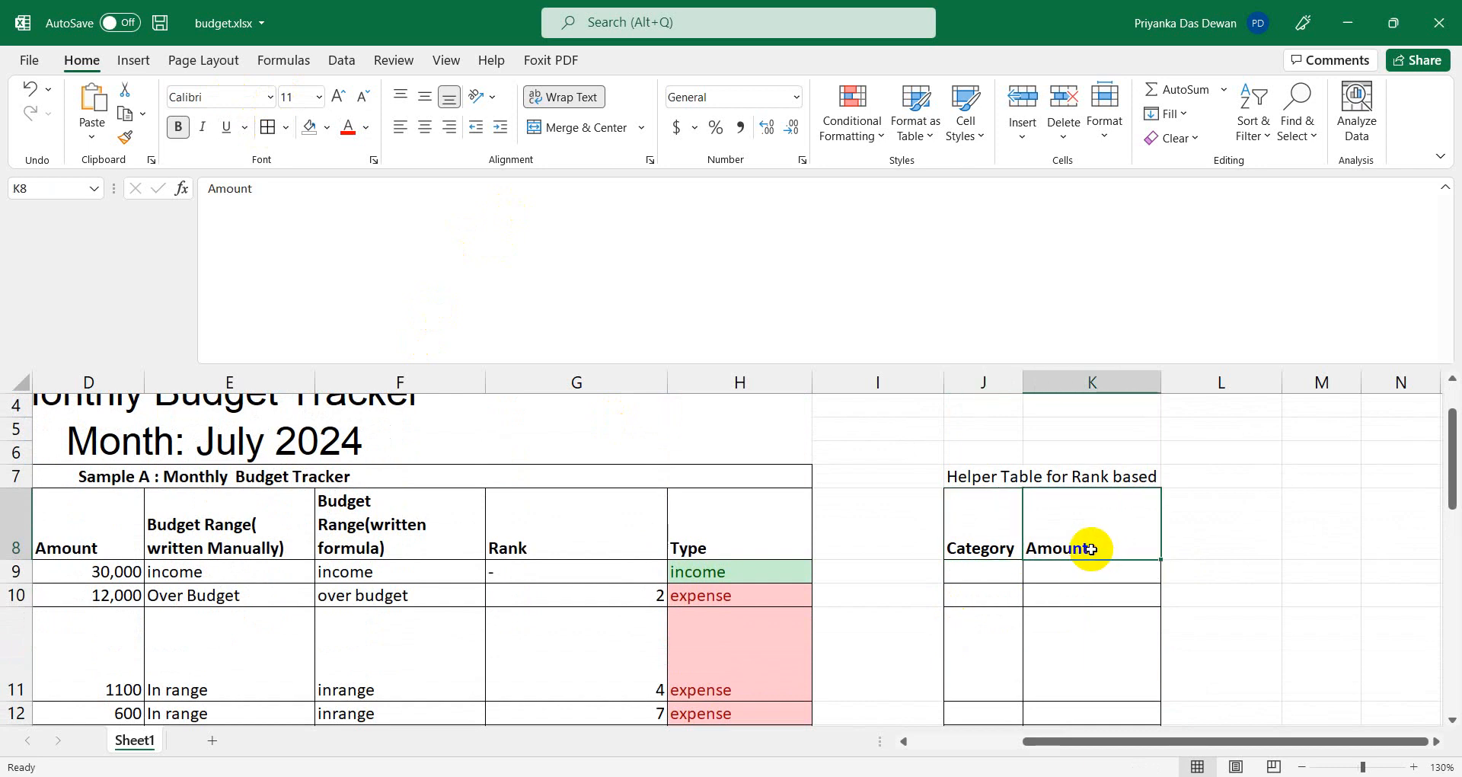
click(1056, 574)
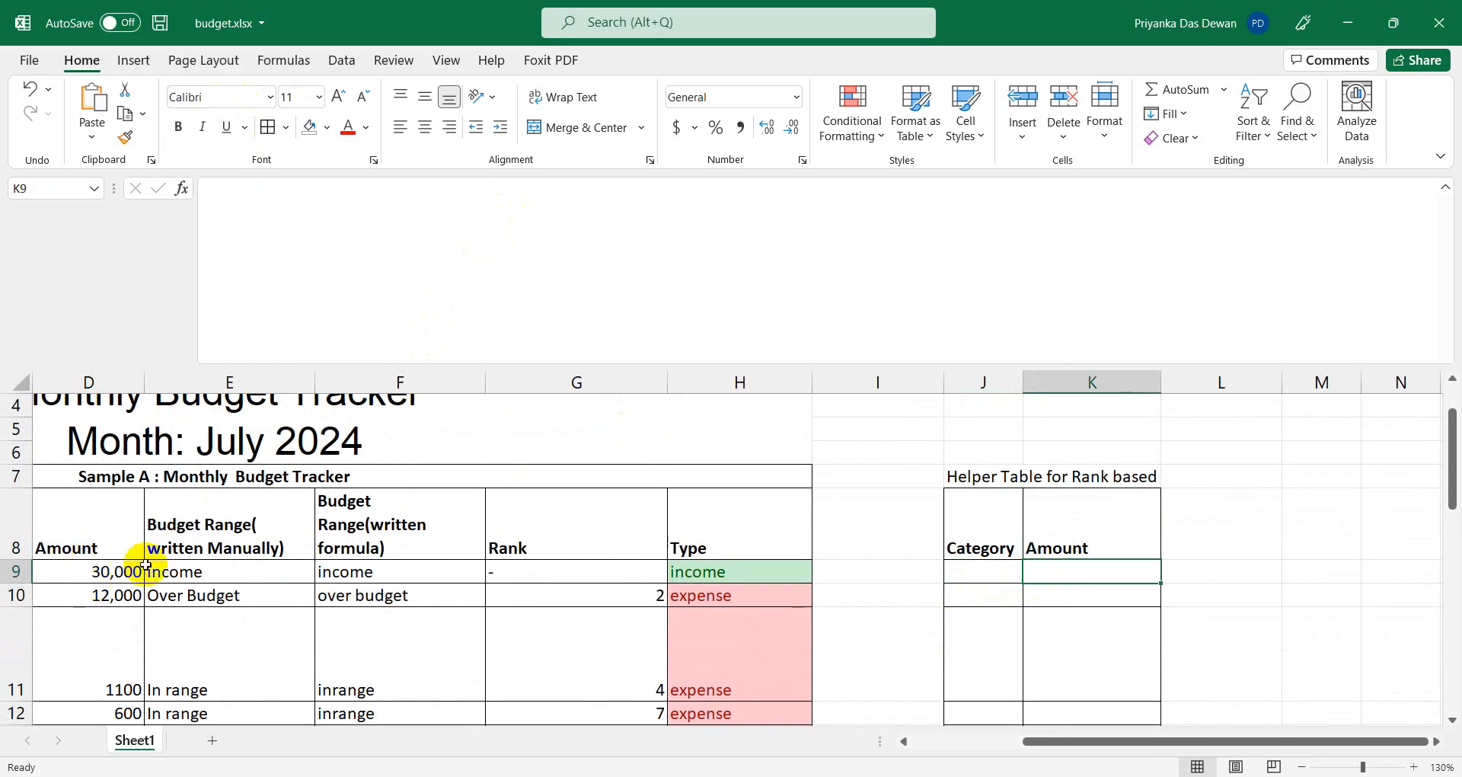
drag(1077, 745, 983, 750)
click(1301, 767)
click(1301, 767)
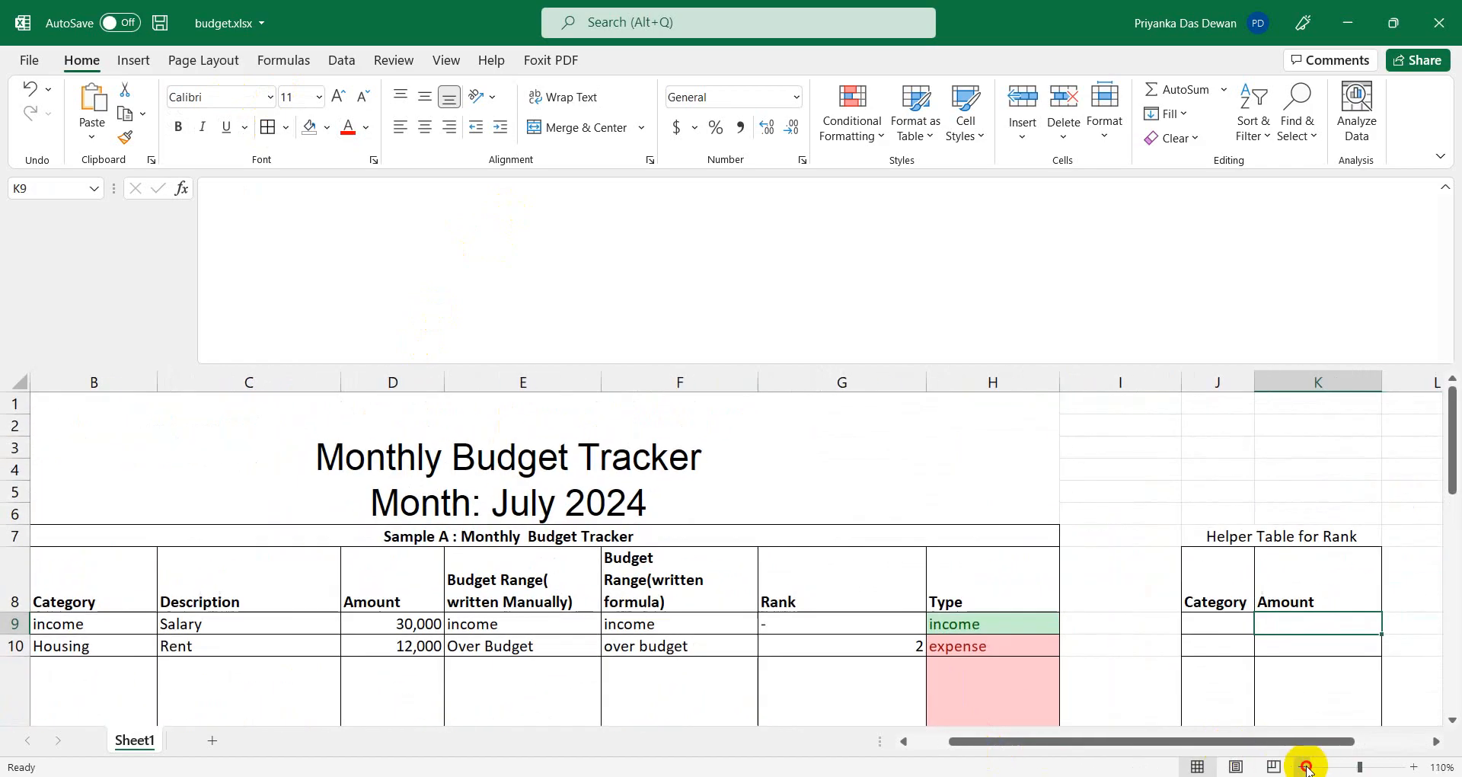
click(169, 380)
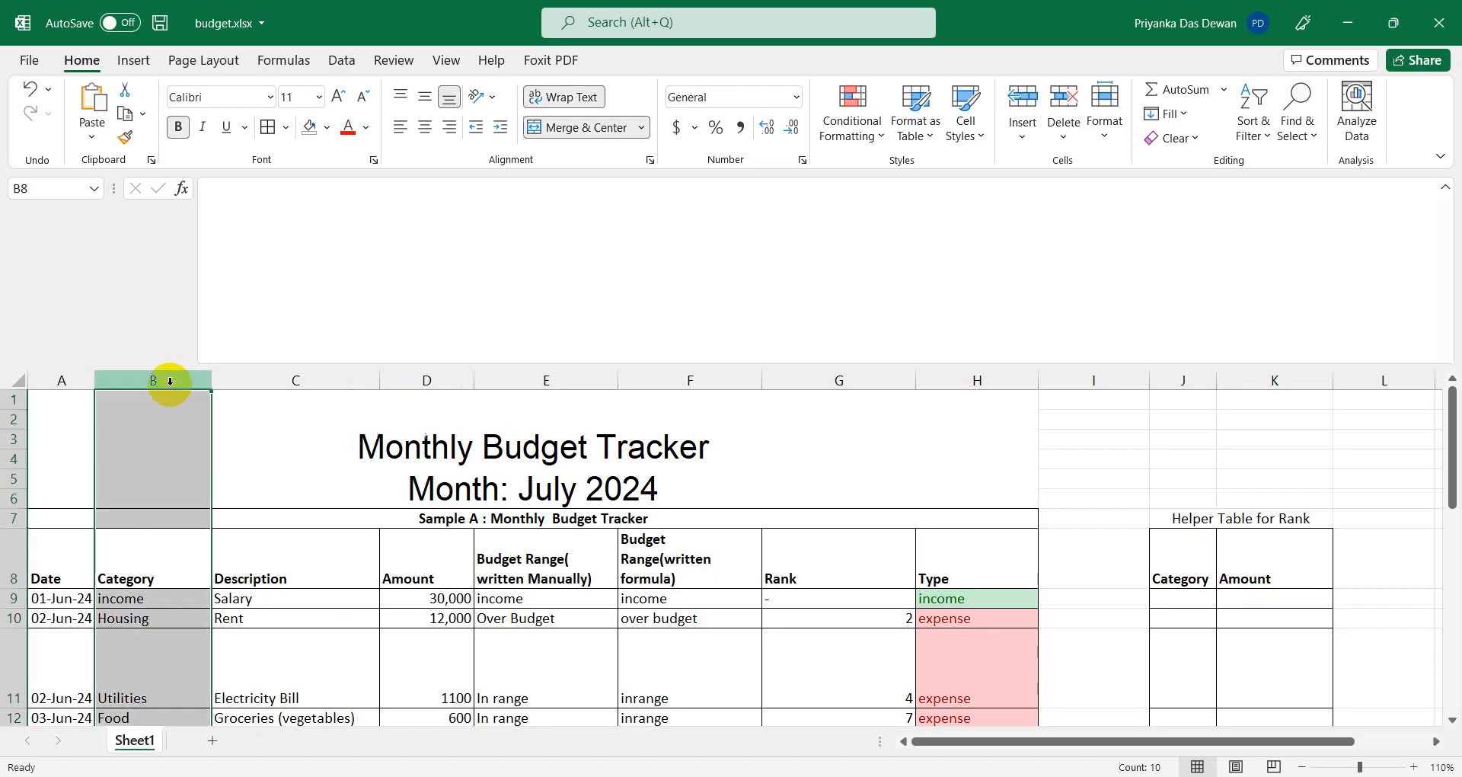
click(325, 129)
click(368, 305)
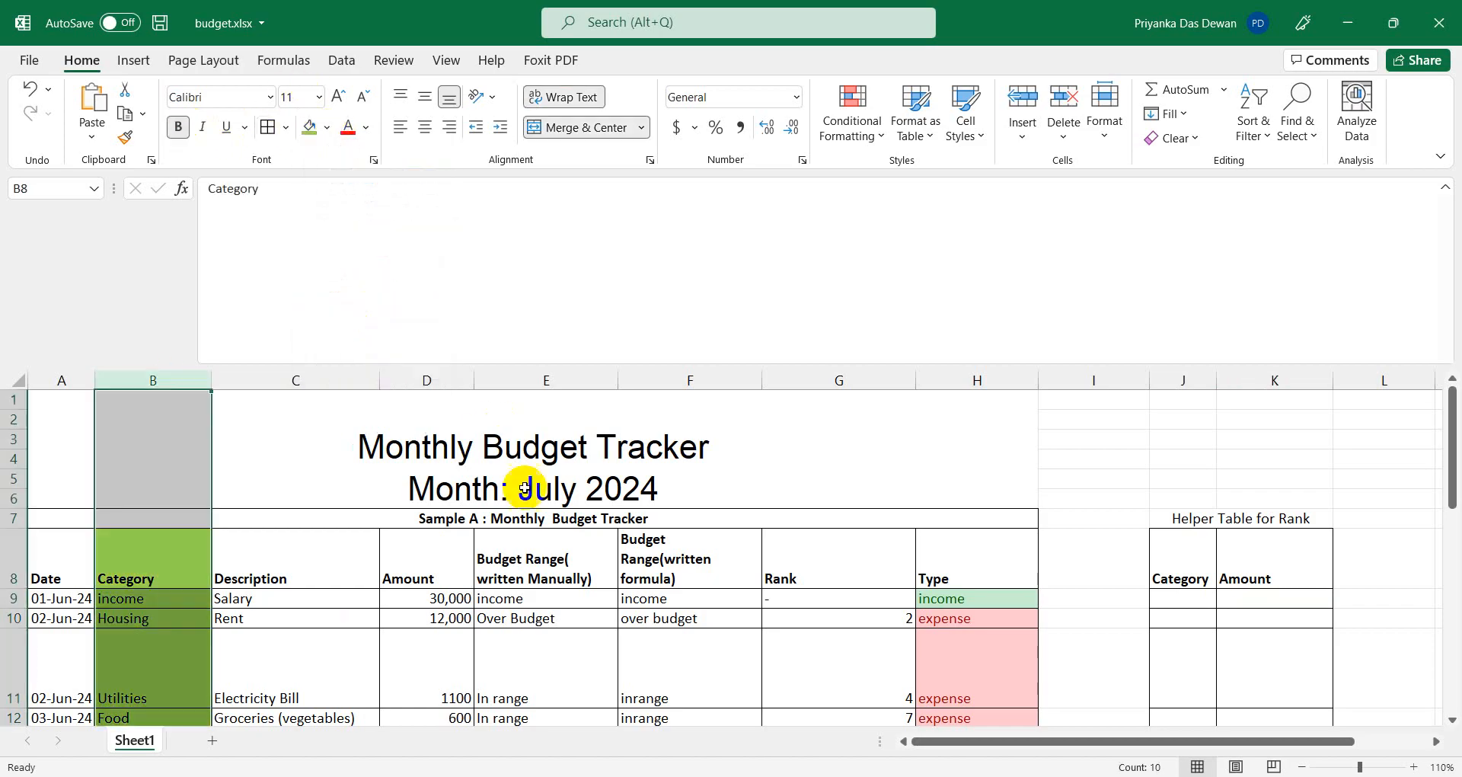
click(427, 375)
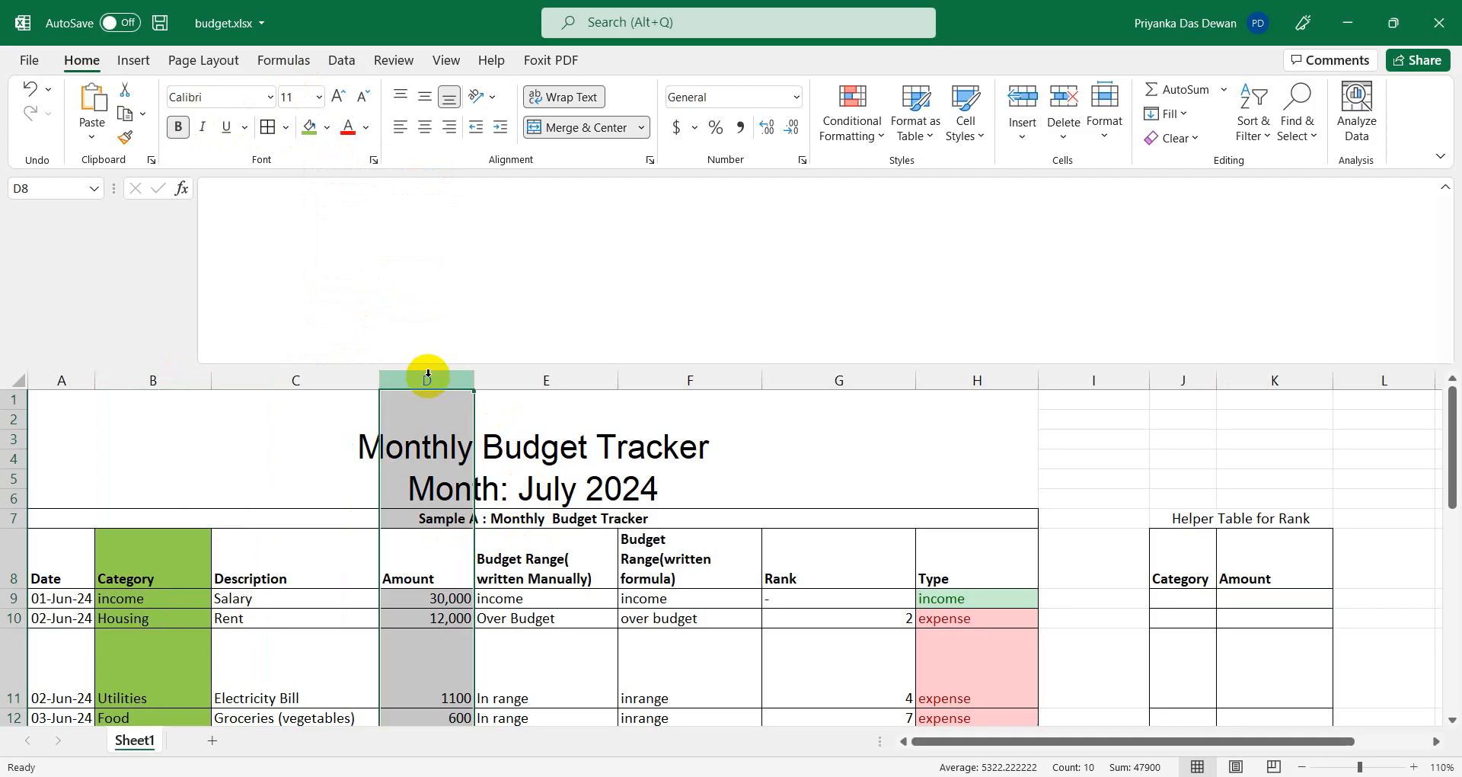
click(309, 128)
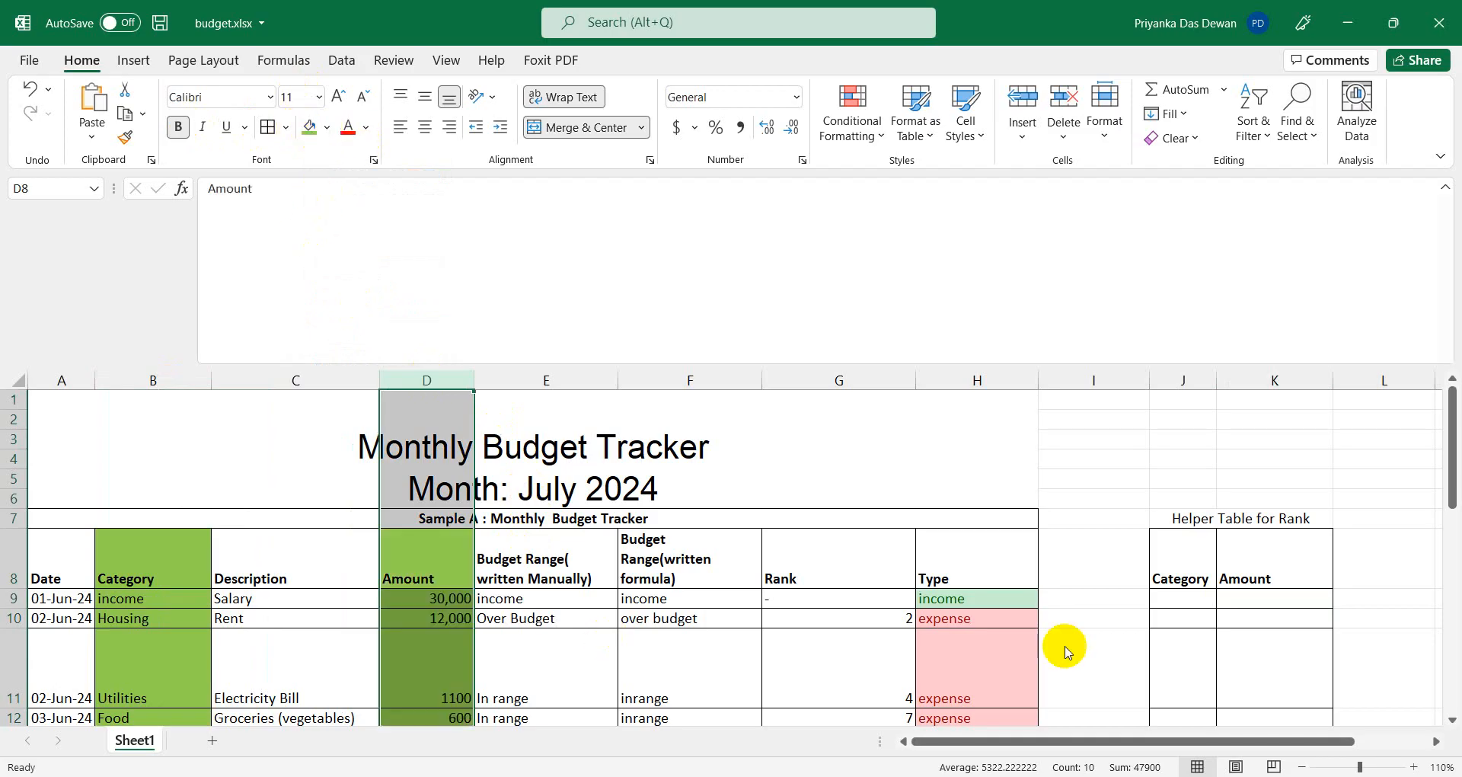
Widen column J of the helper table for the rank.
click(1212, 618)
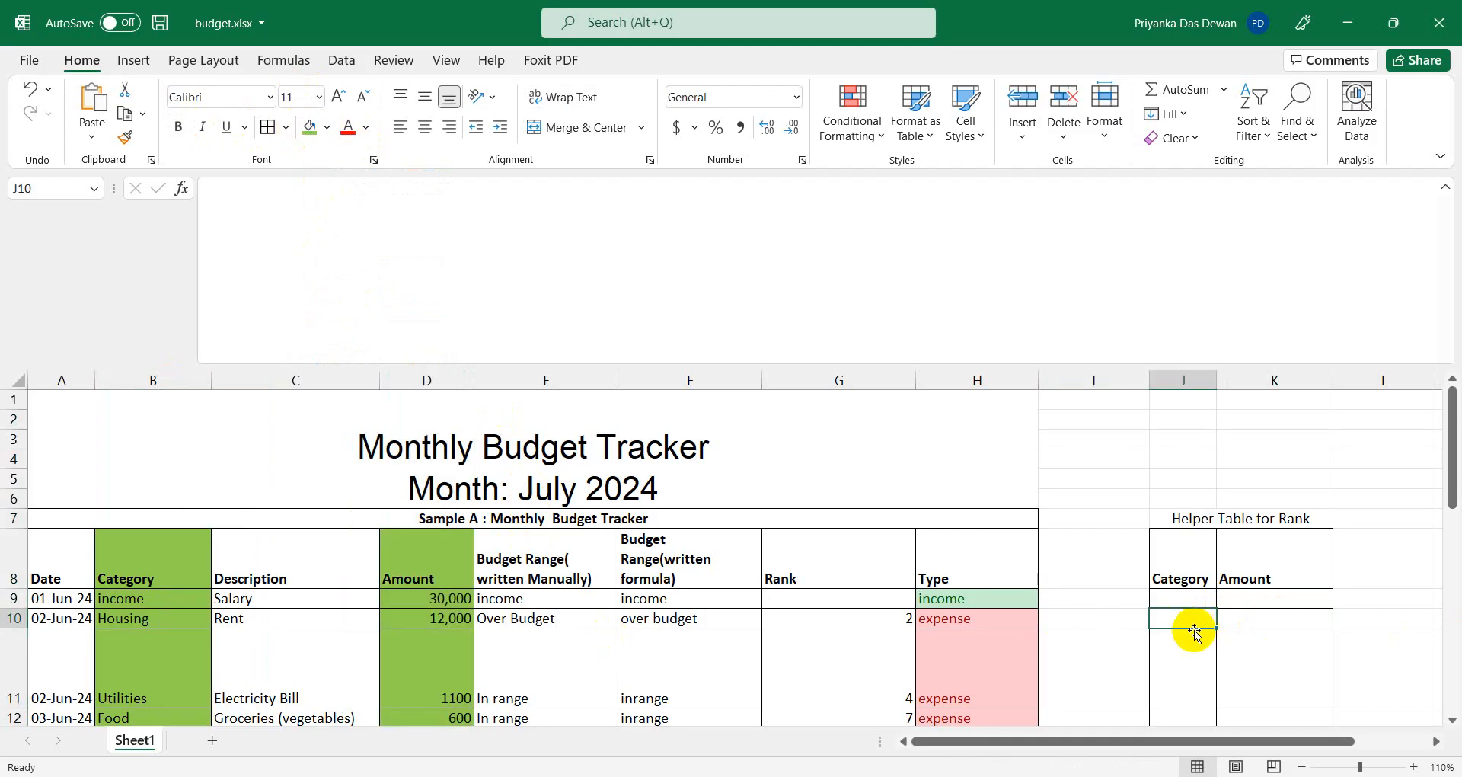
drag(1217, 380, 1249, 377)
Enter =IF(H9="income"," ",B9) in J9 so the helper table's Category leaves income rows blank and otherwise returns the category.
click(1176, 598)
click(294, 217)
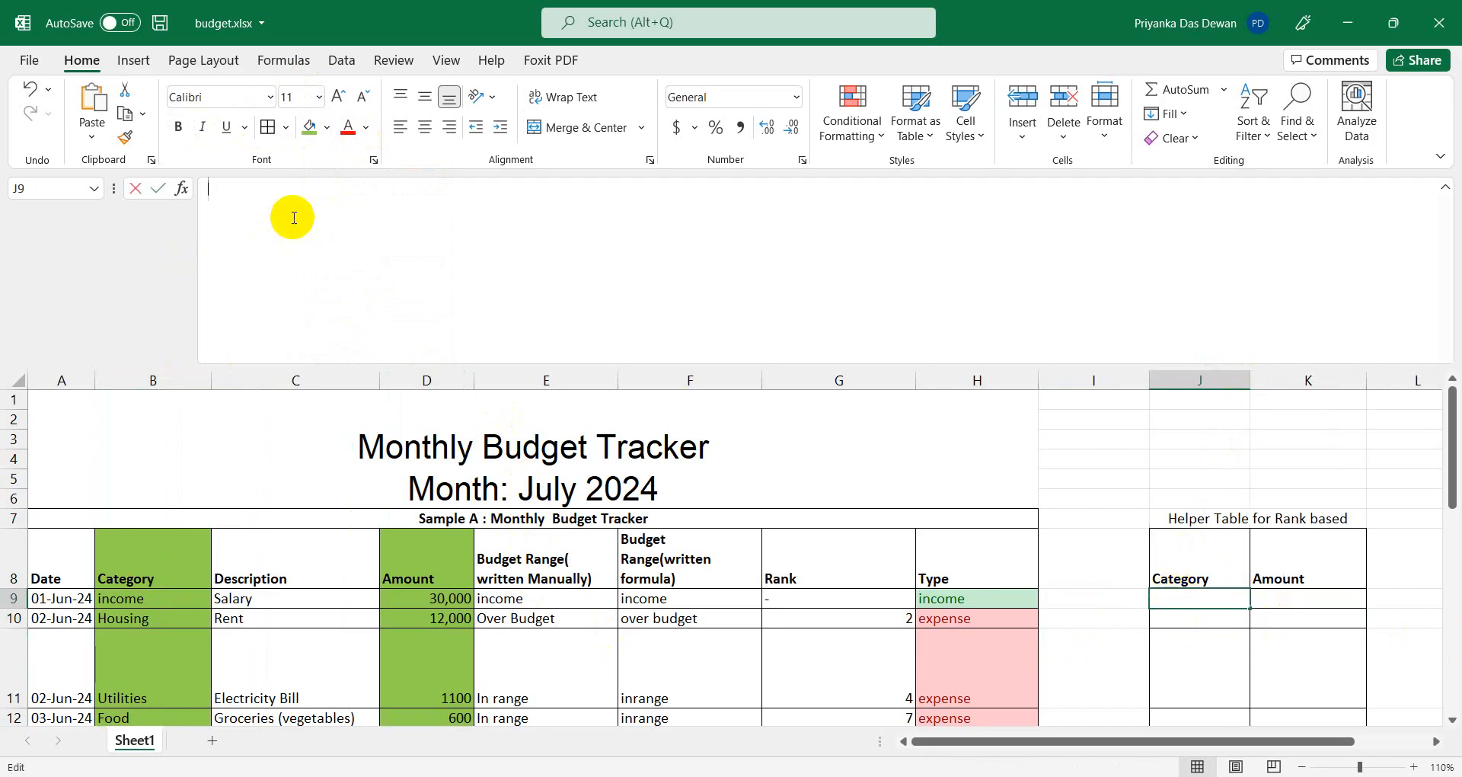
text(=if()
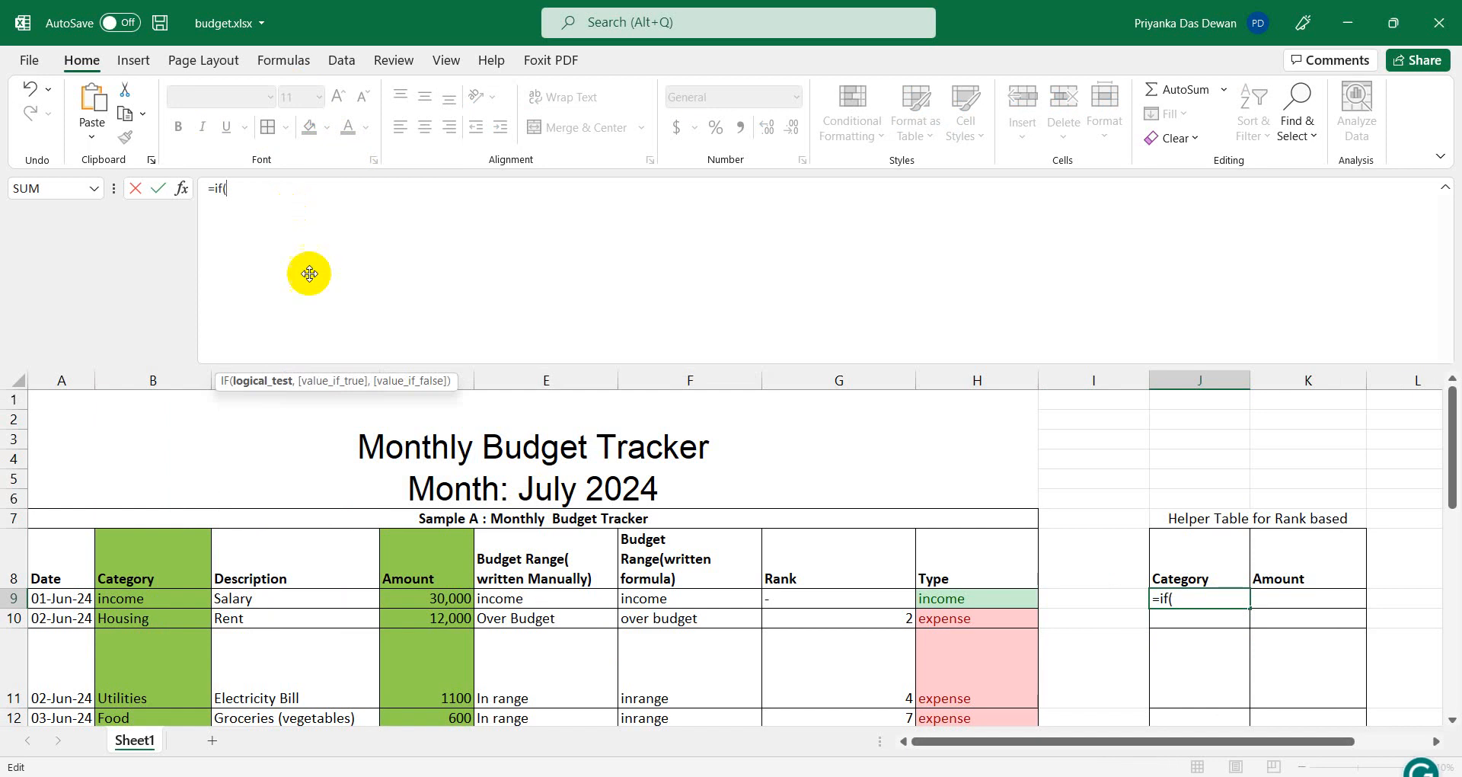
click(982, 599)
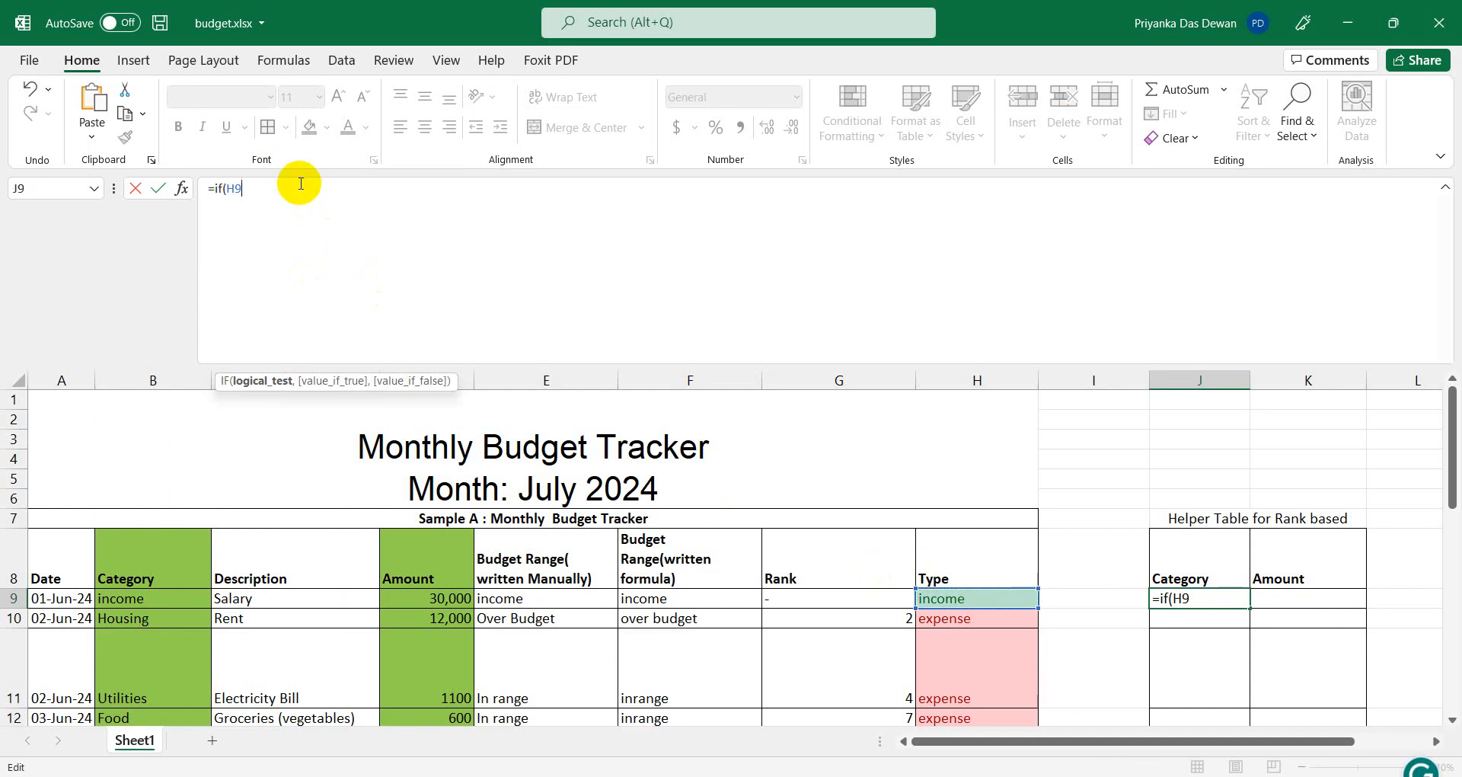
text(="income)
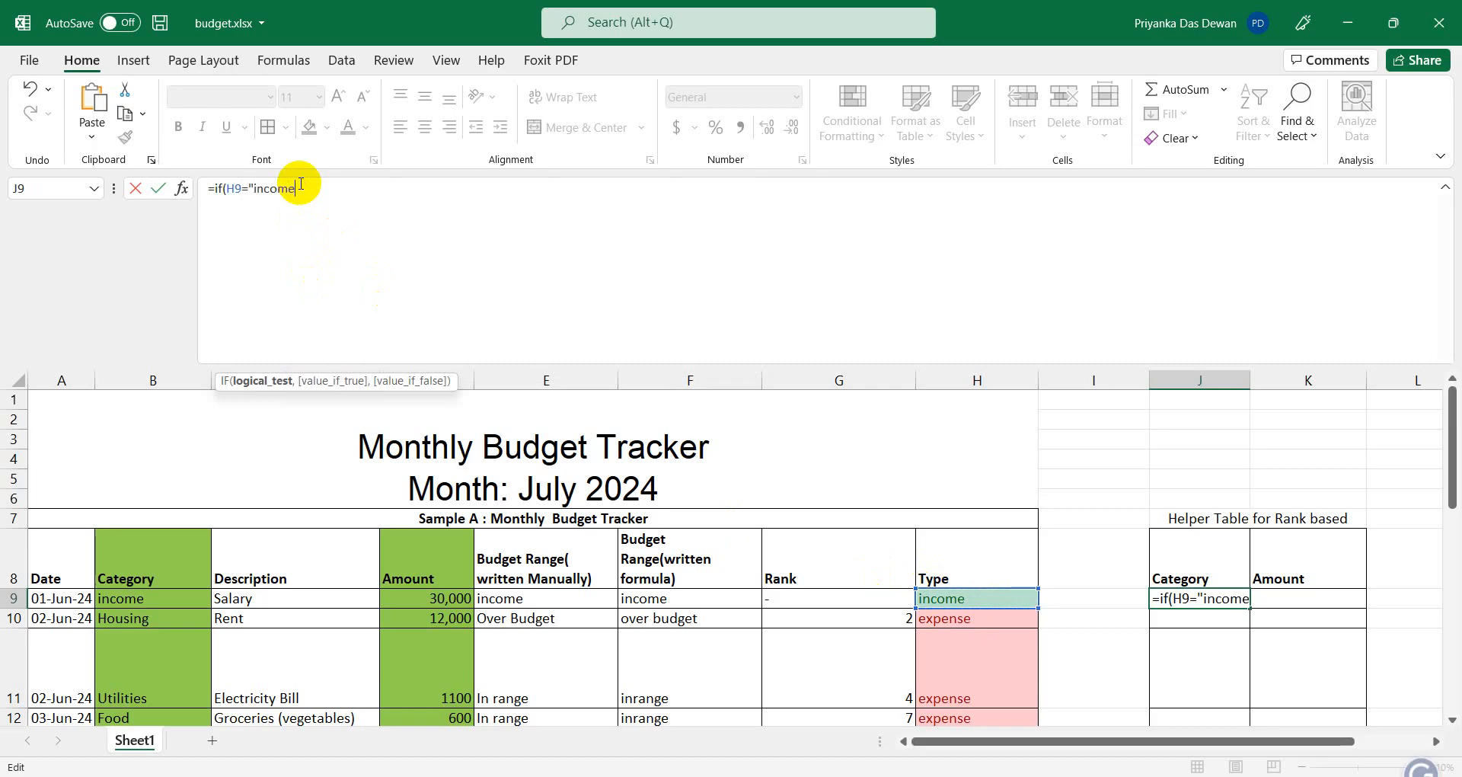
text(",)
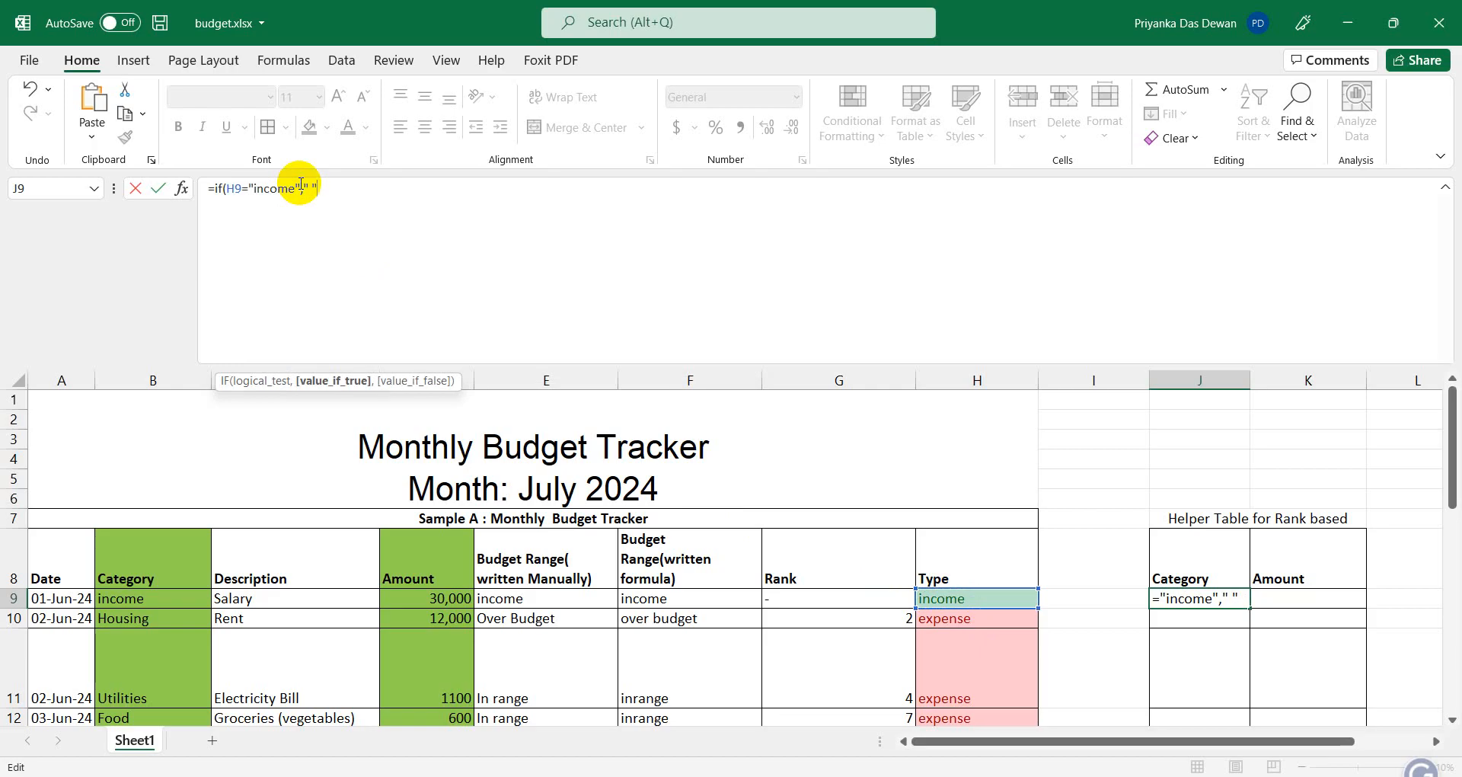
key(BackSpace)
key(BackSpace)
text(")
key(BackSpace)
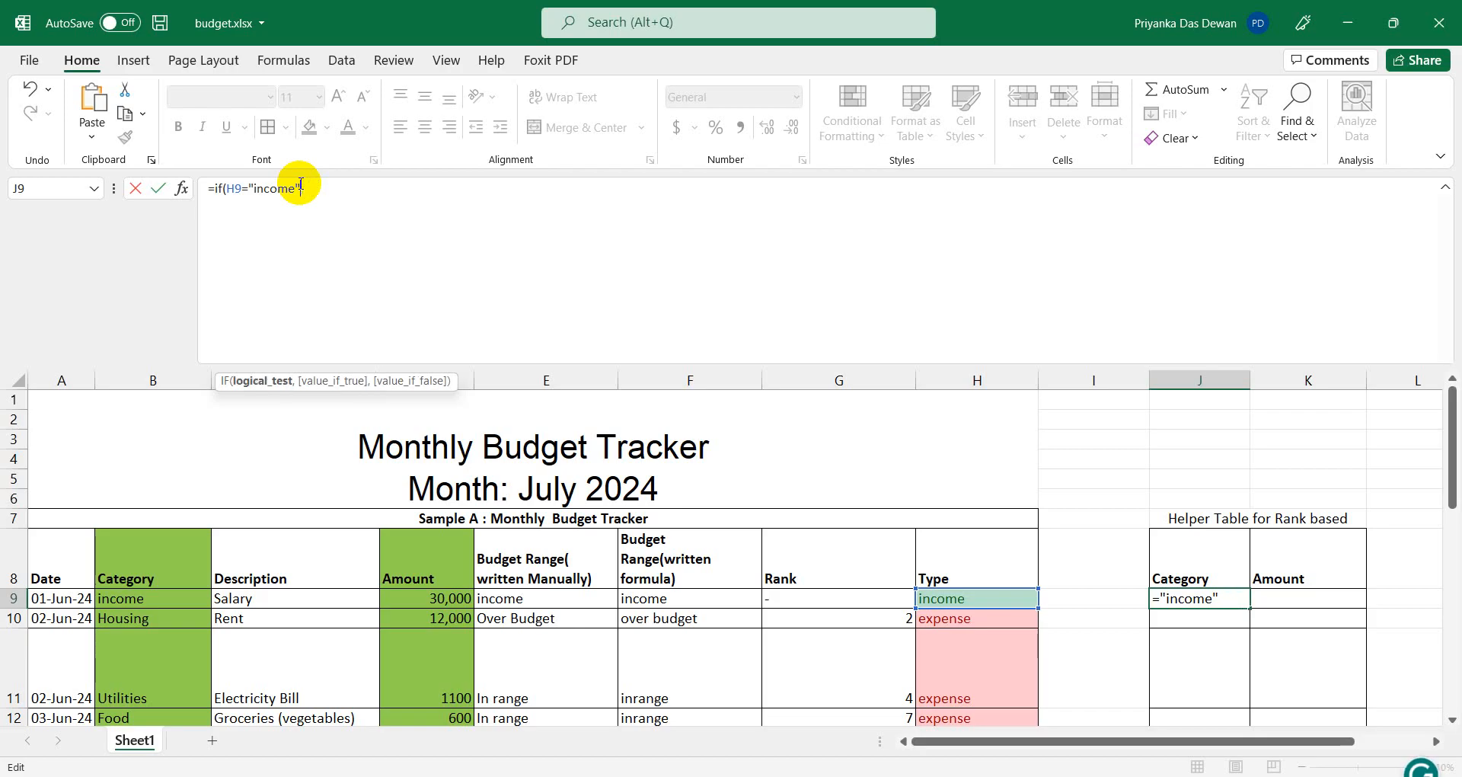
key(BackSpace)
text(",)
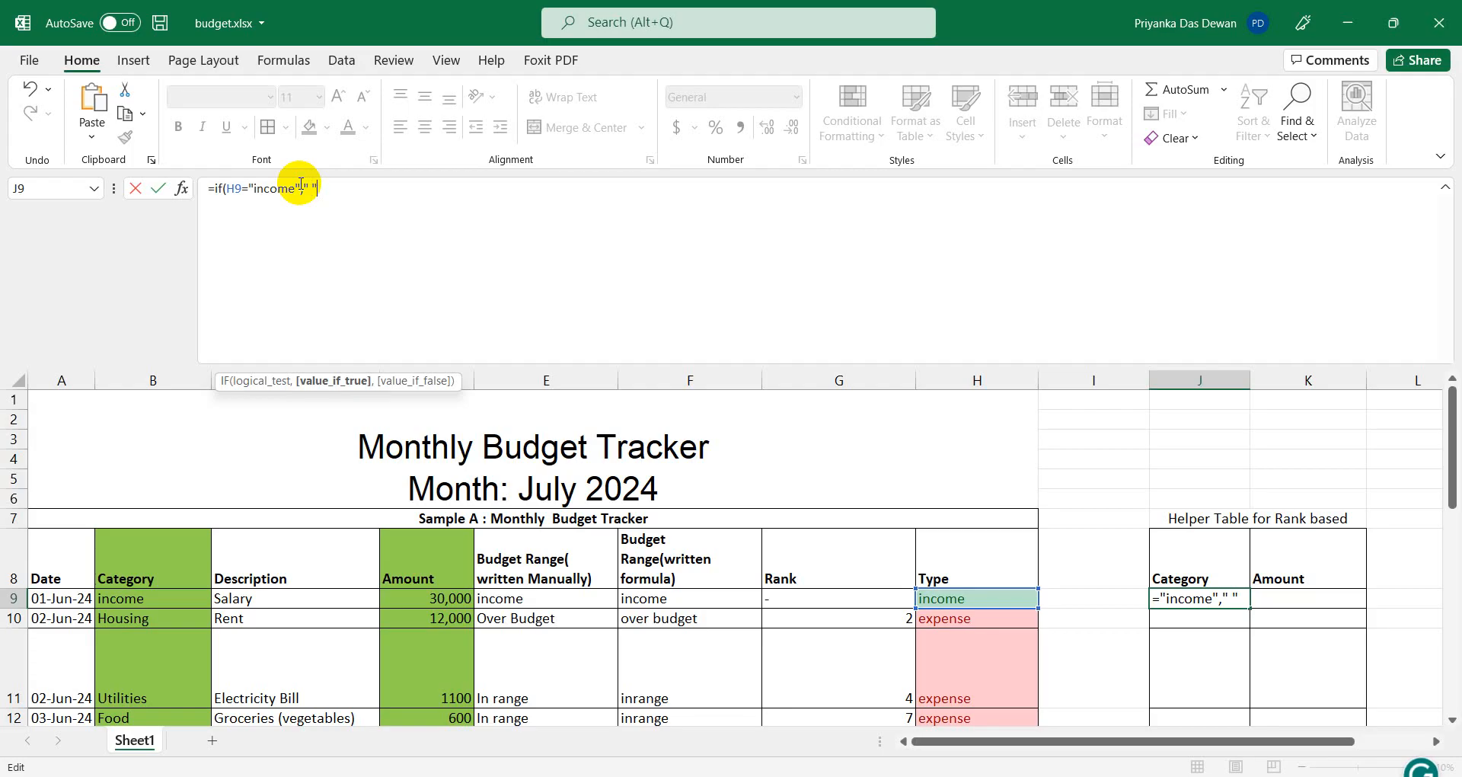
text(,)
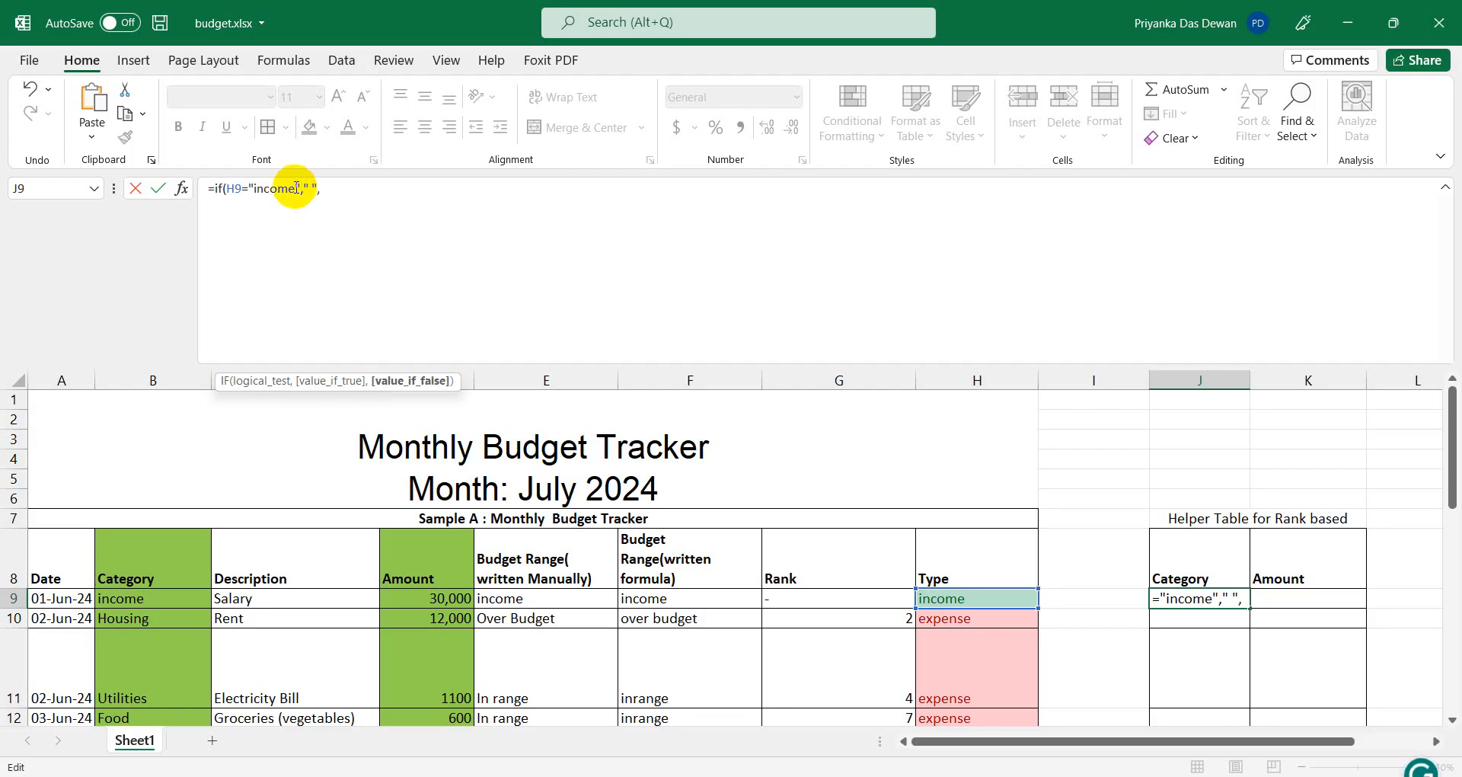
click(130, 597)
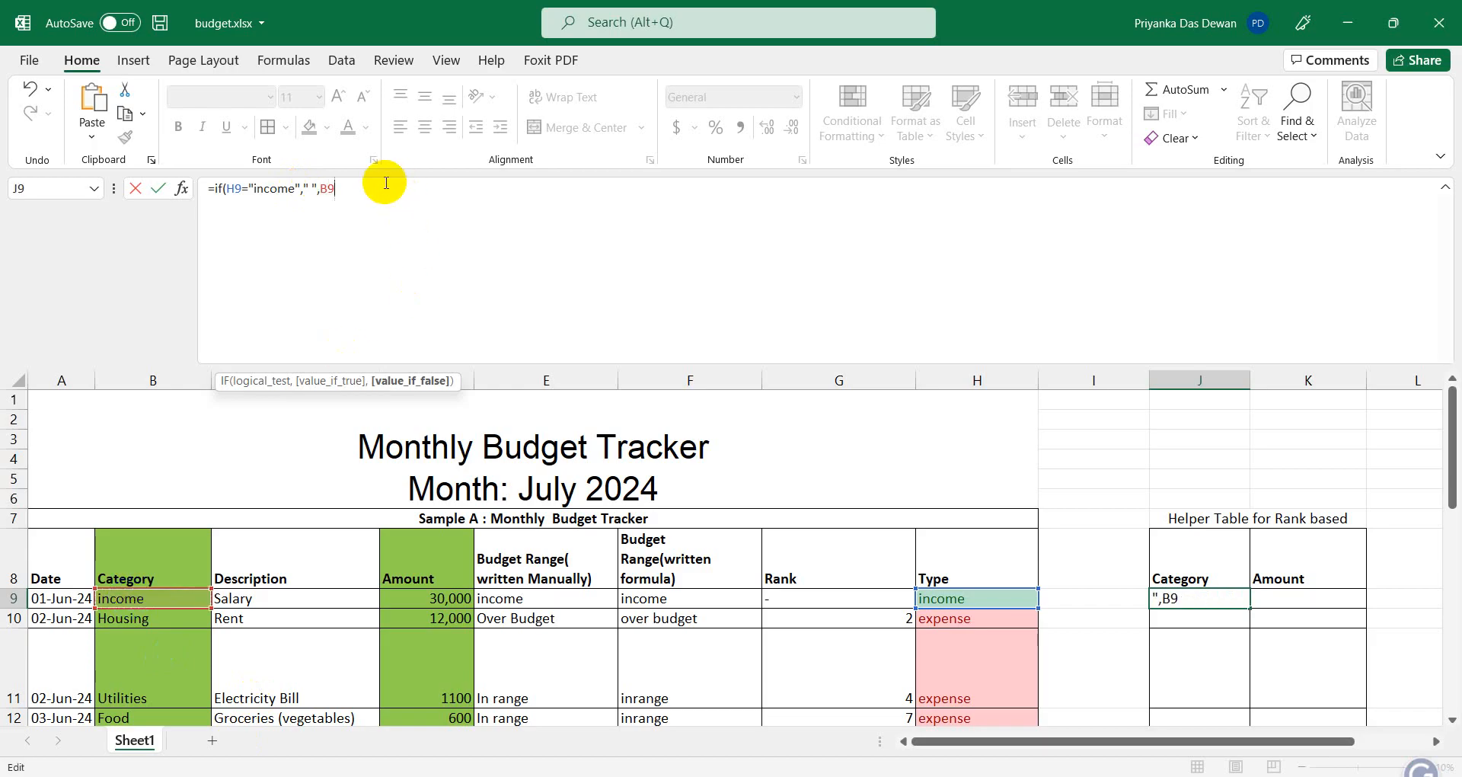
text())
key(ctrl+Return)
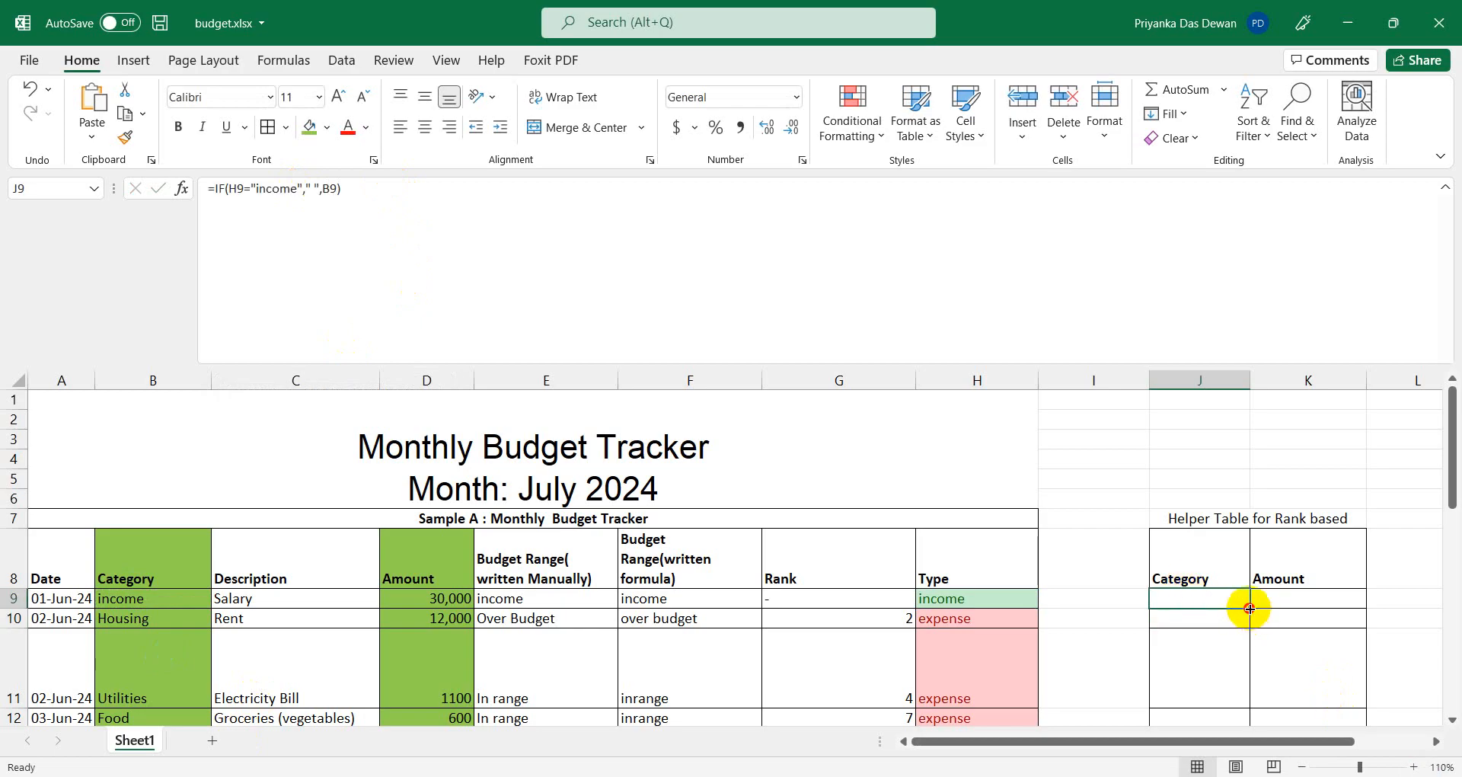
Fill the Category formula from J9 down to J17.
mouse_move(1249, 608)
mouse_down()
mouse_move(1250, 733)
mouse_move(1243, 581)
mouse_up()
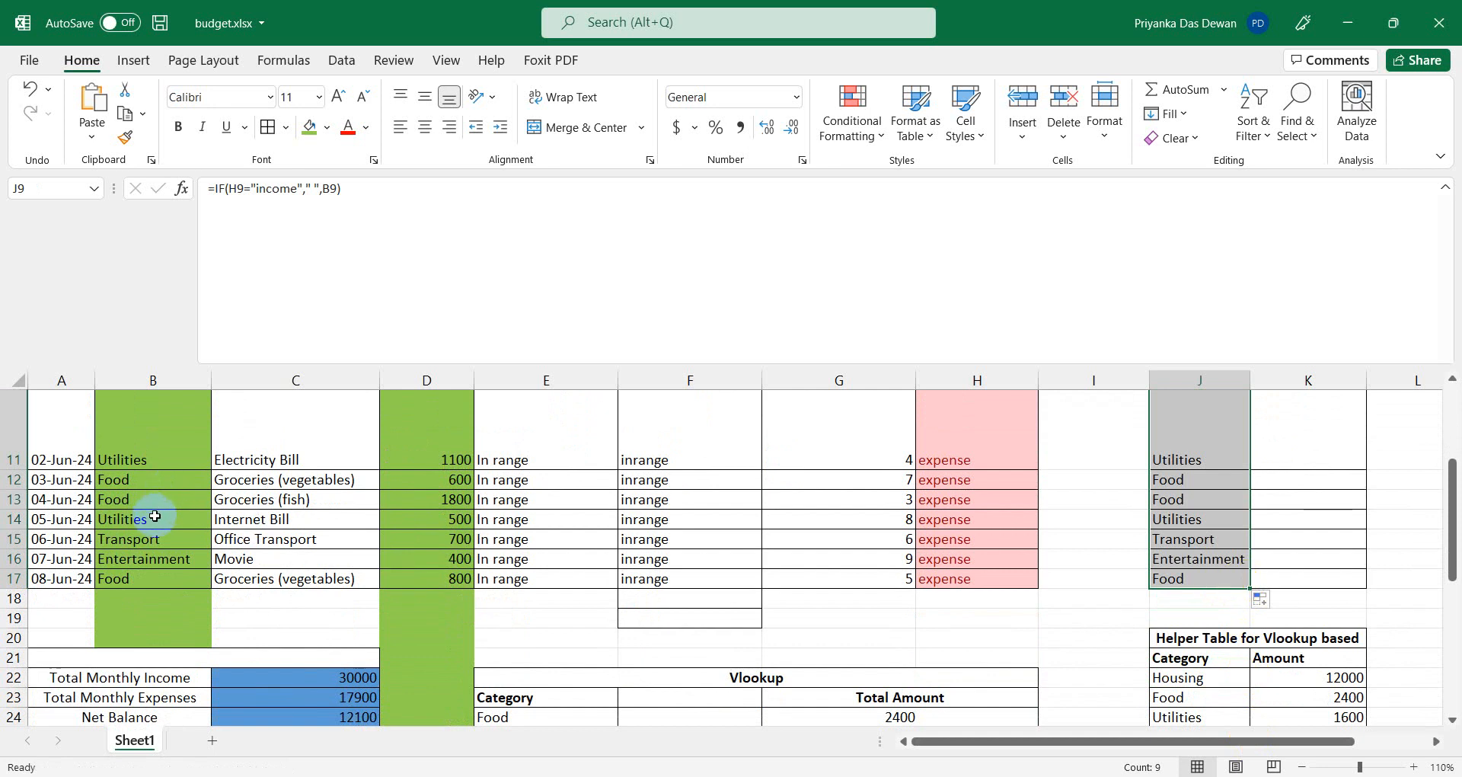
click(1222, 578)
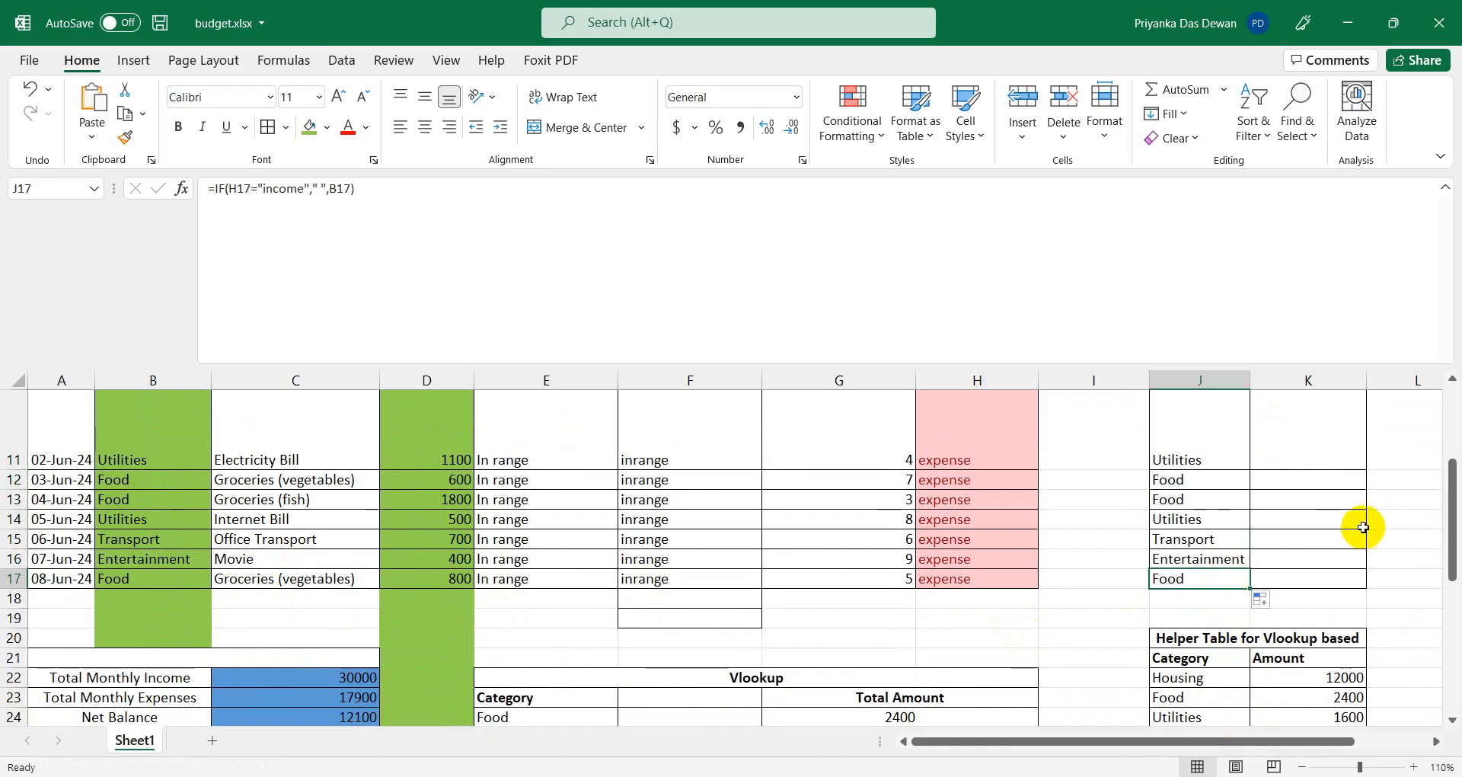
Reduce the height of row 11 so it takes up less space in the table.
click(1306, 503)
scroll(1256, 503, up, 1)
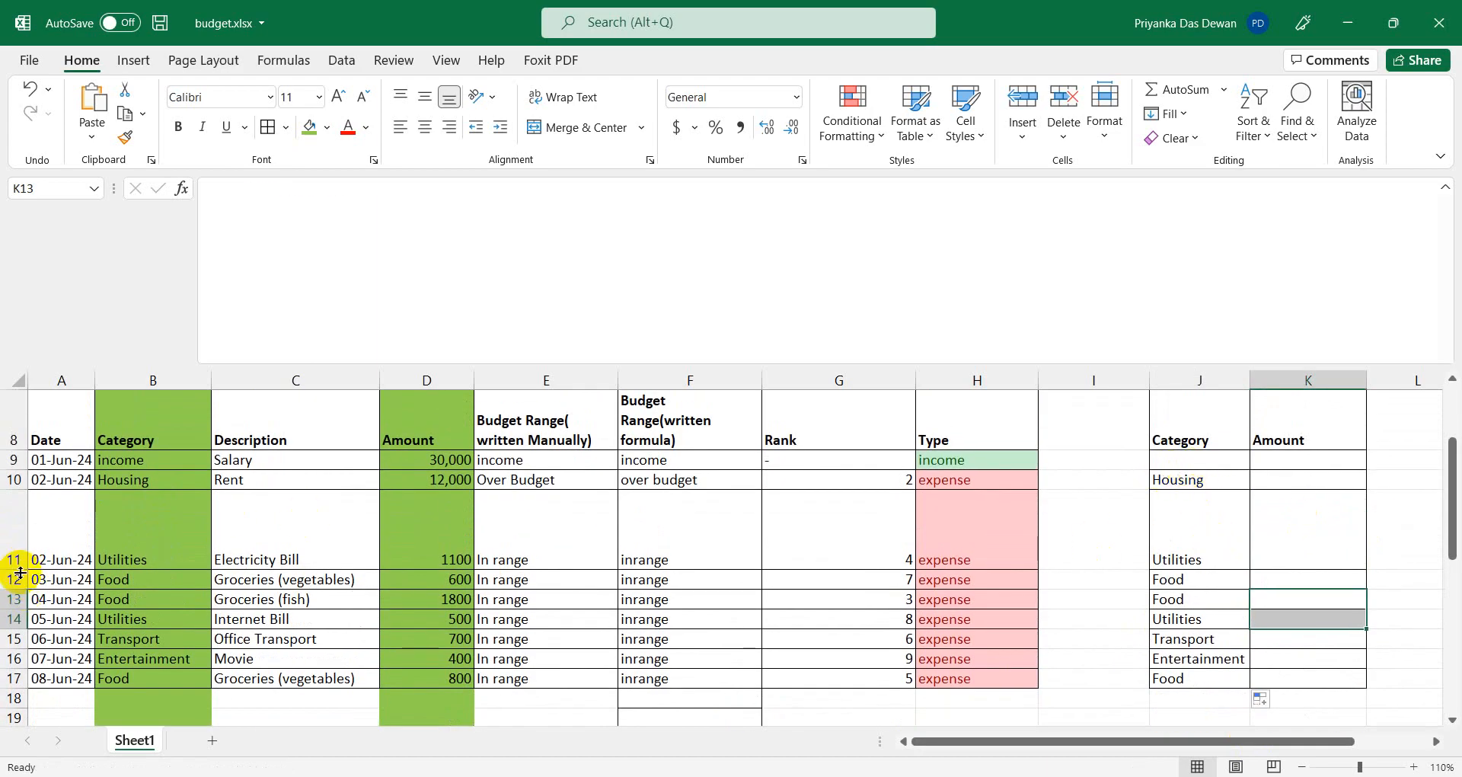
drag(15, 569, 59, 526)
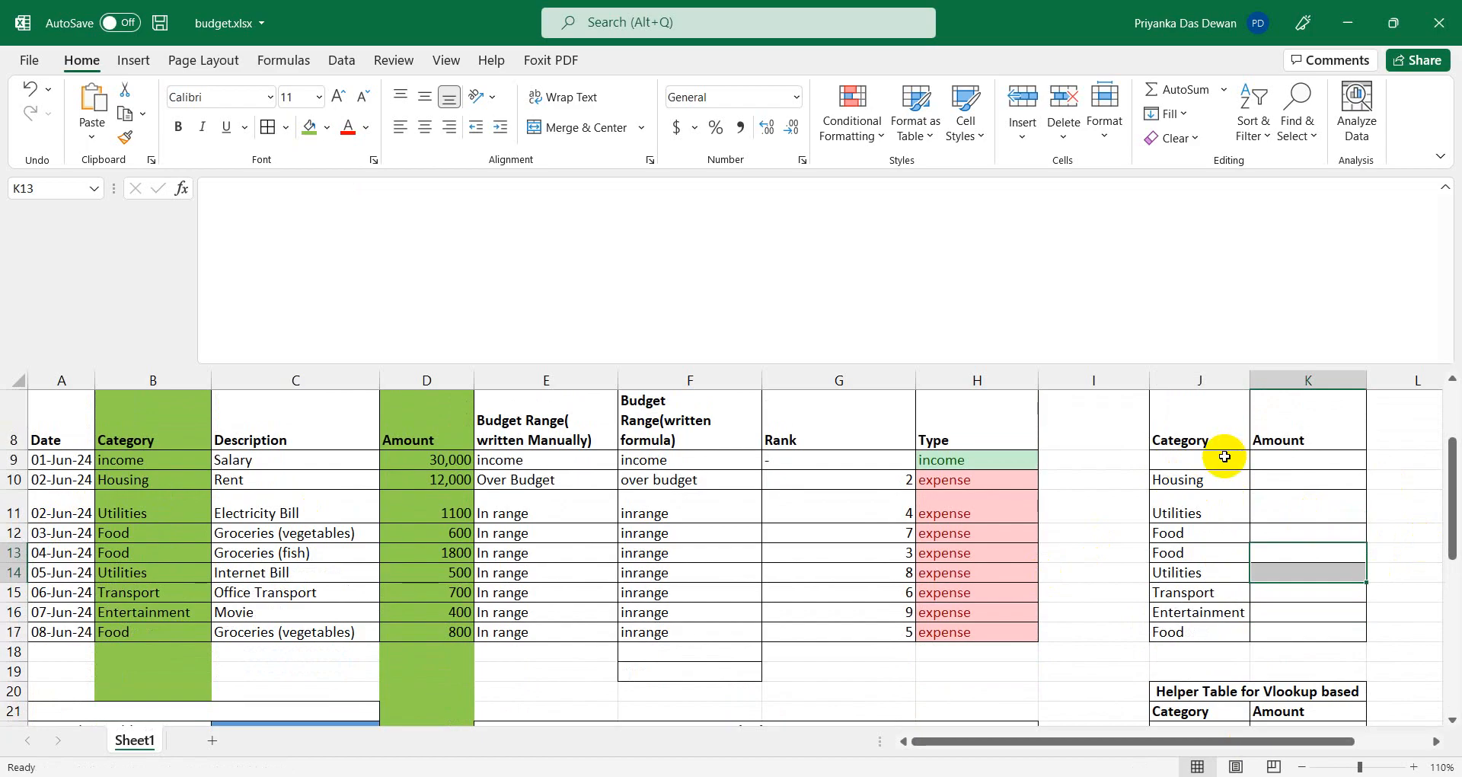
Enter =IF(H9="income"," ",D9) in K9 so the helper table's Amount leaves income rows blank and otherwise returns the amount.
click(1220, 459)
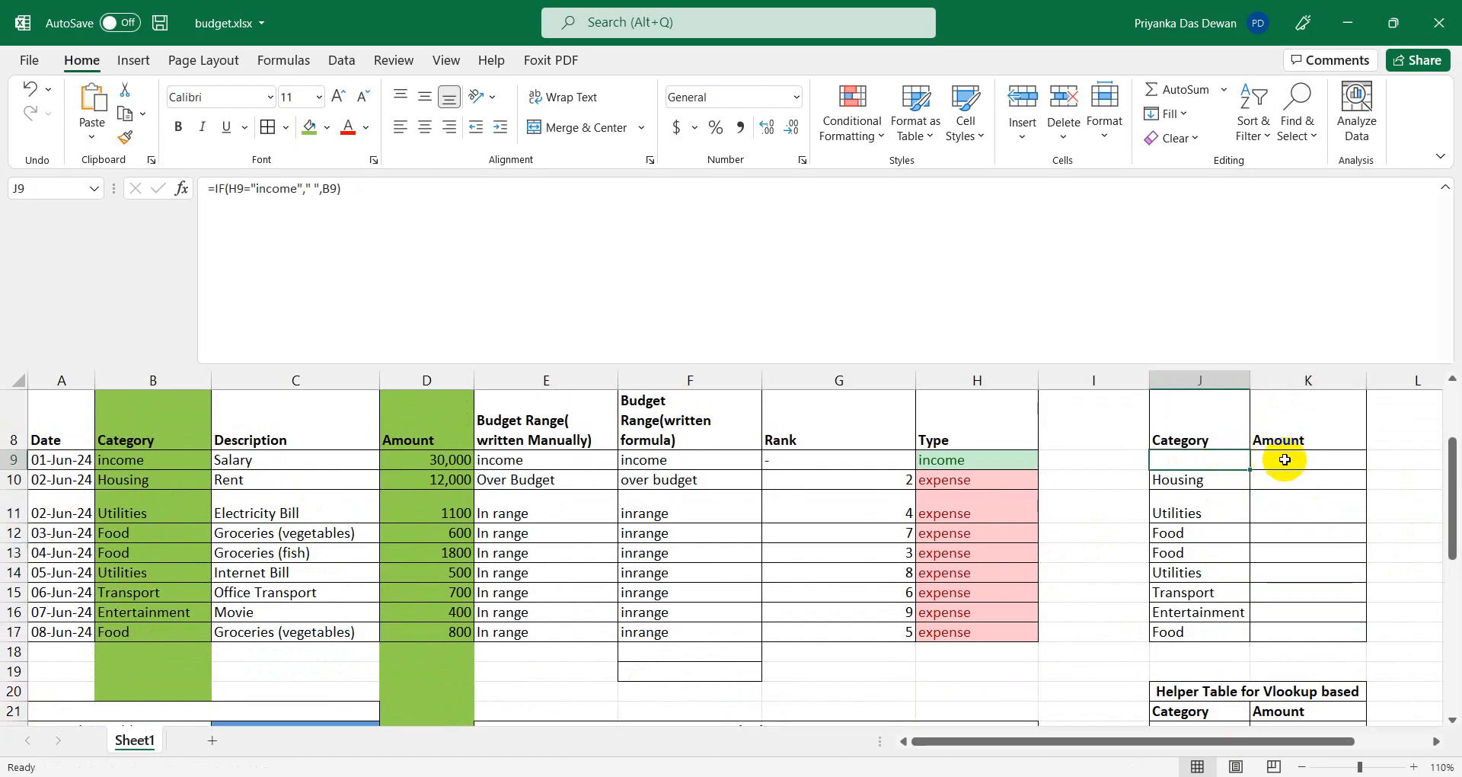
click(1287, 459)
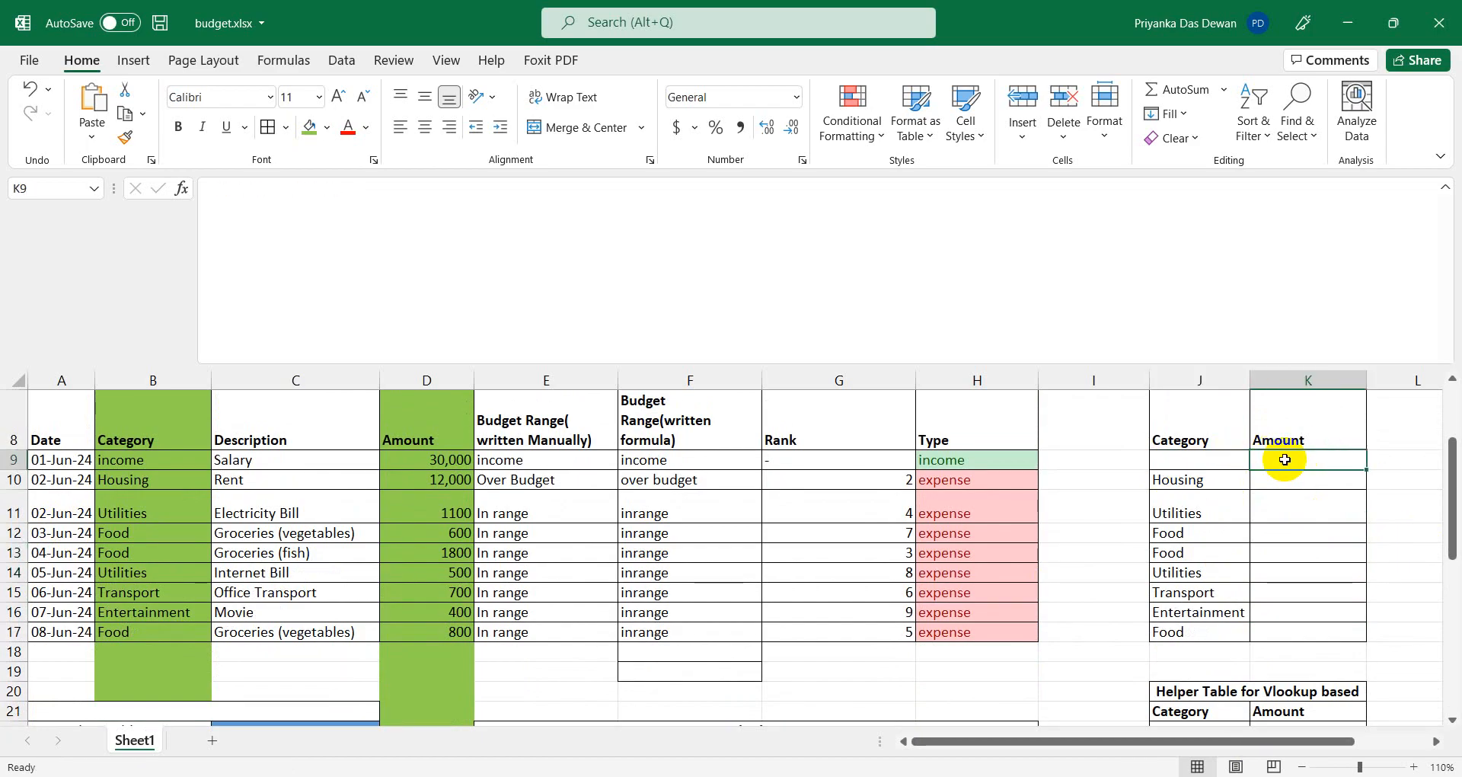
click(287, 253)
text(=)
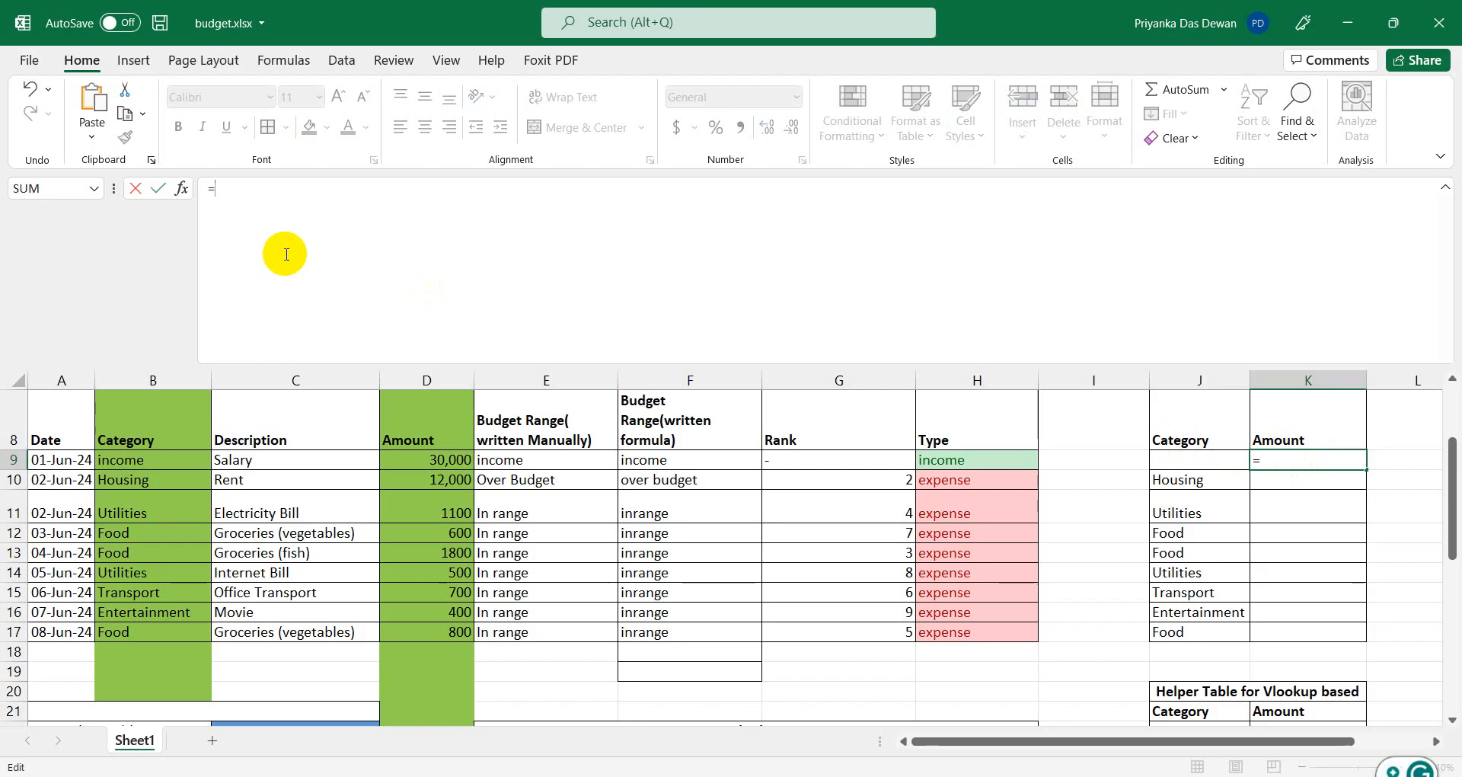
text(if()
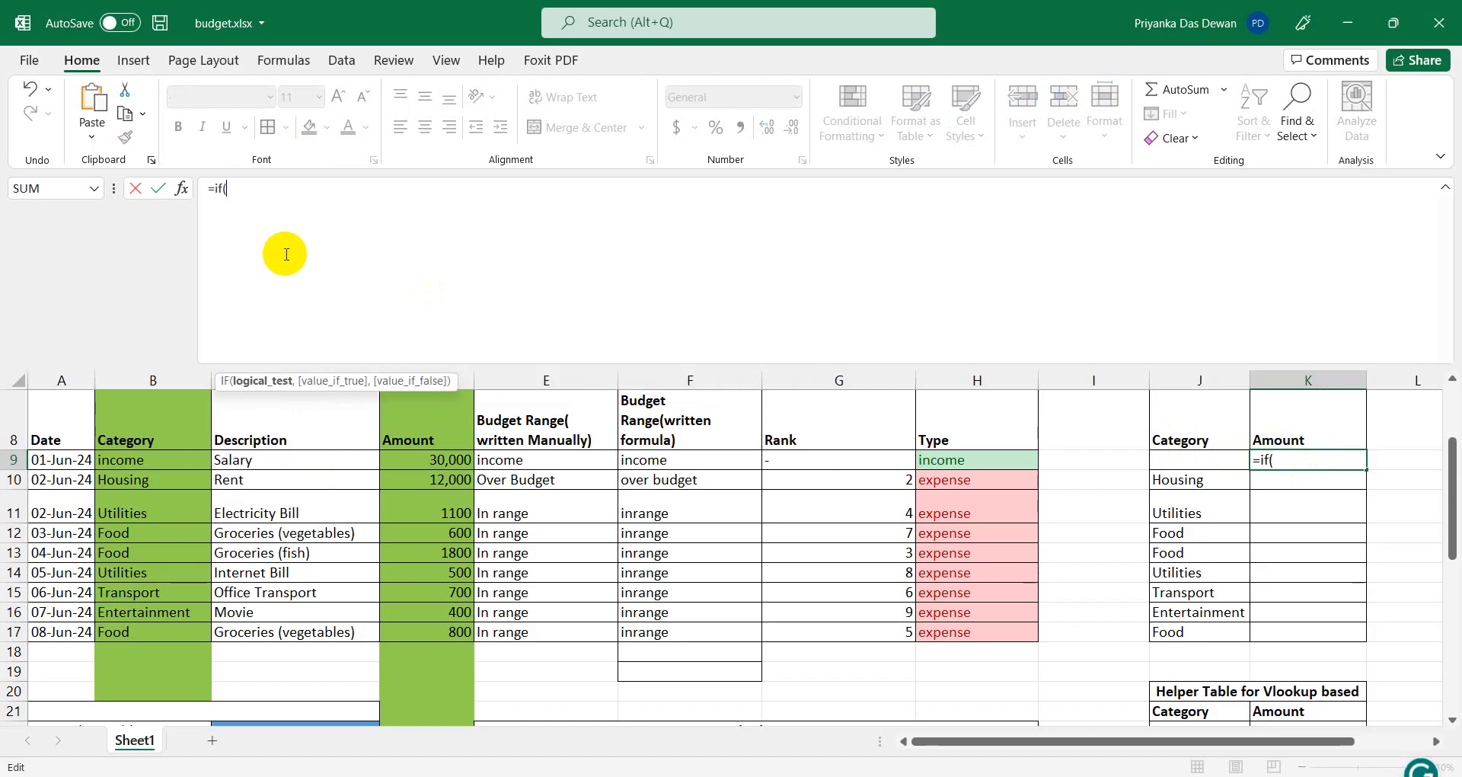
click(939, 462)
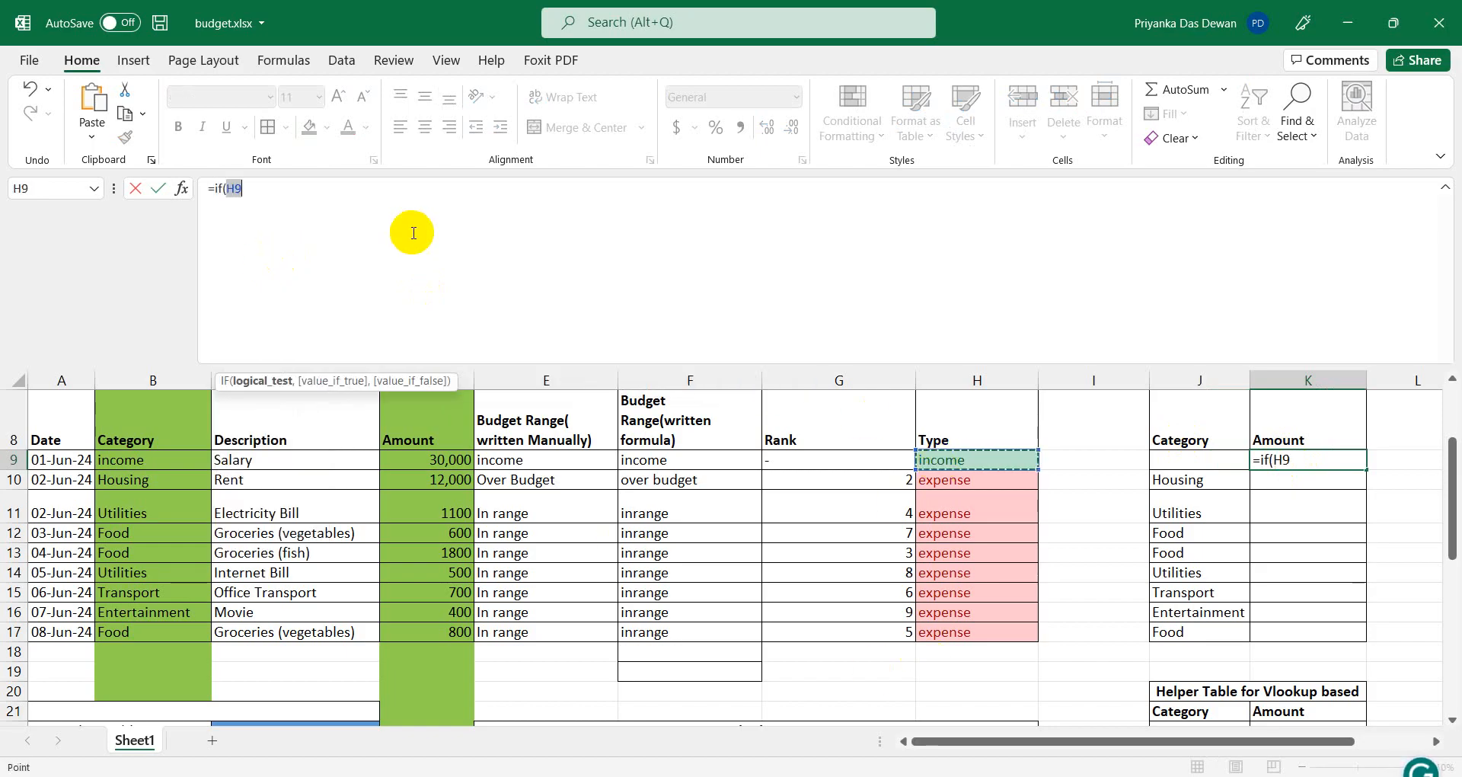
text(="income)
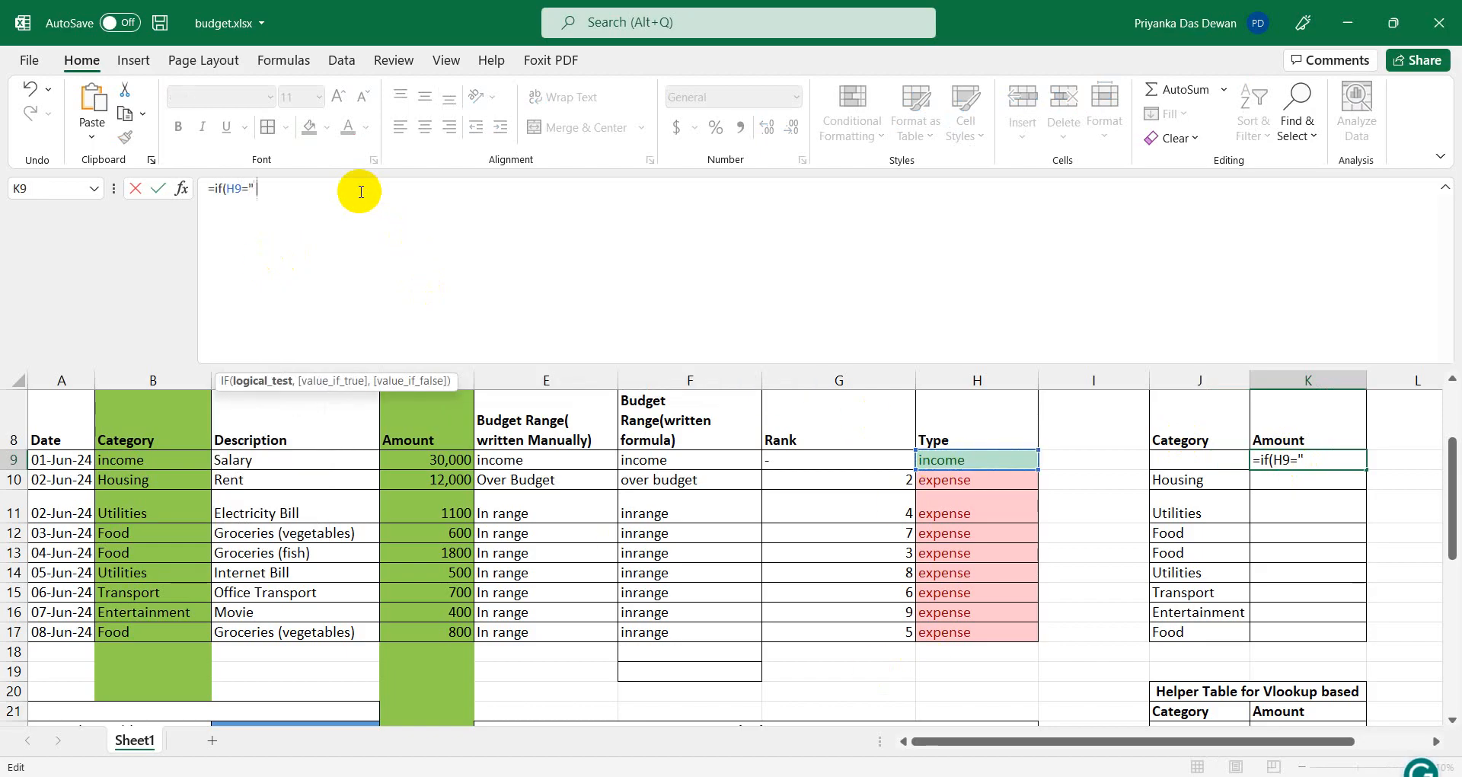
text(",)
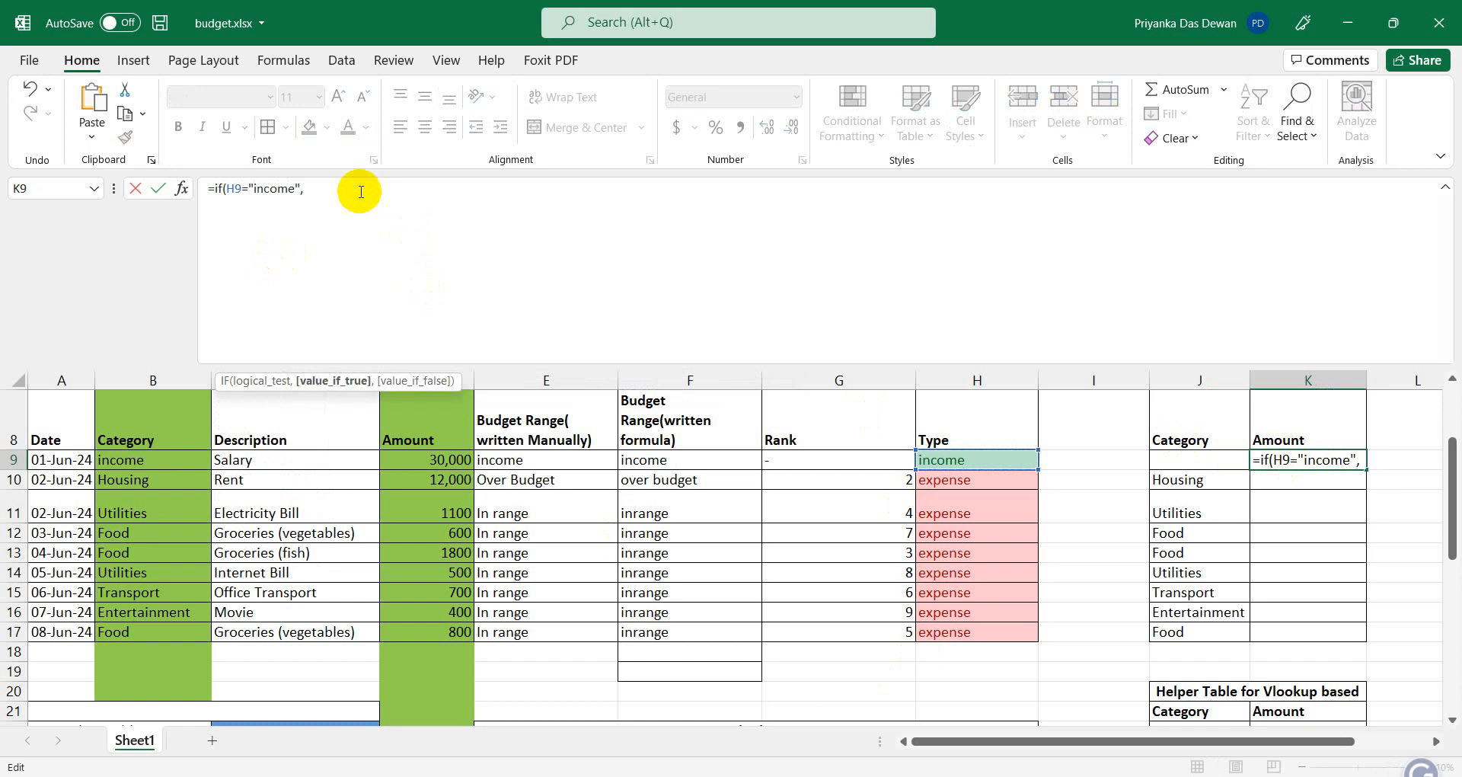
text(" ")
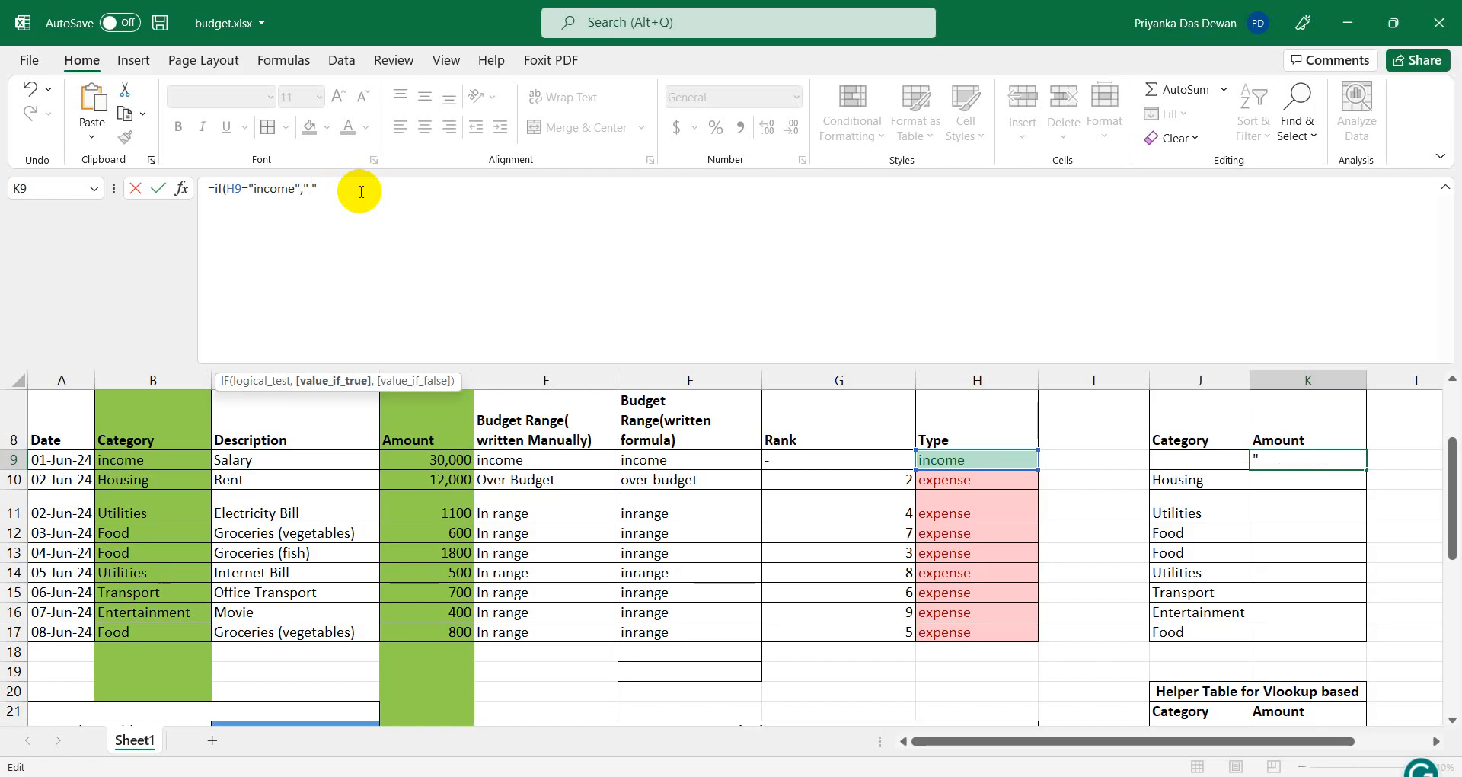
text(,)
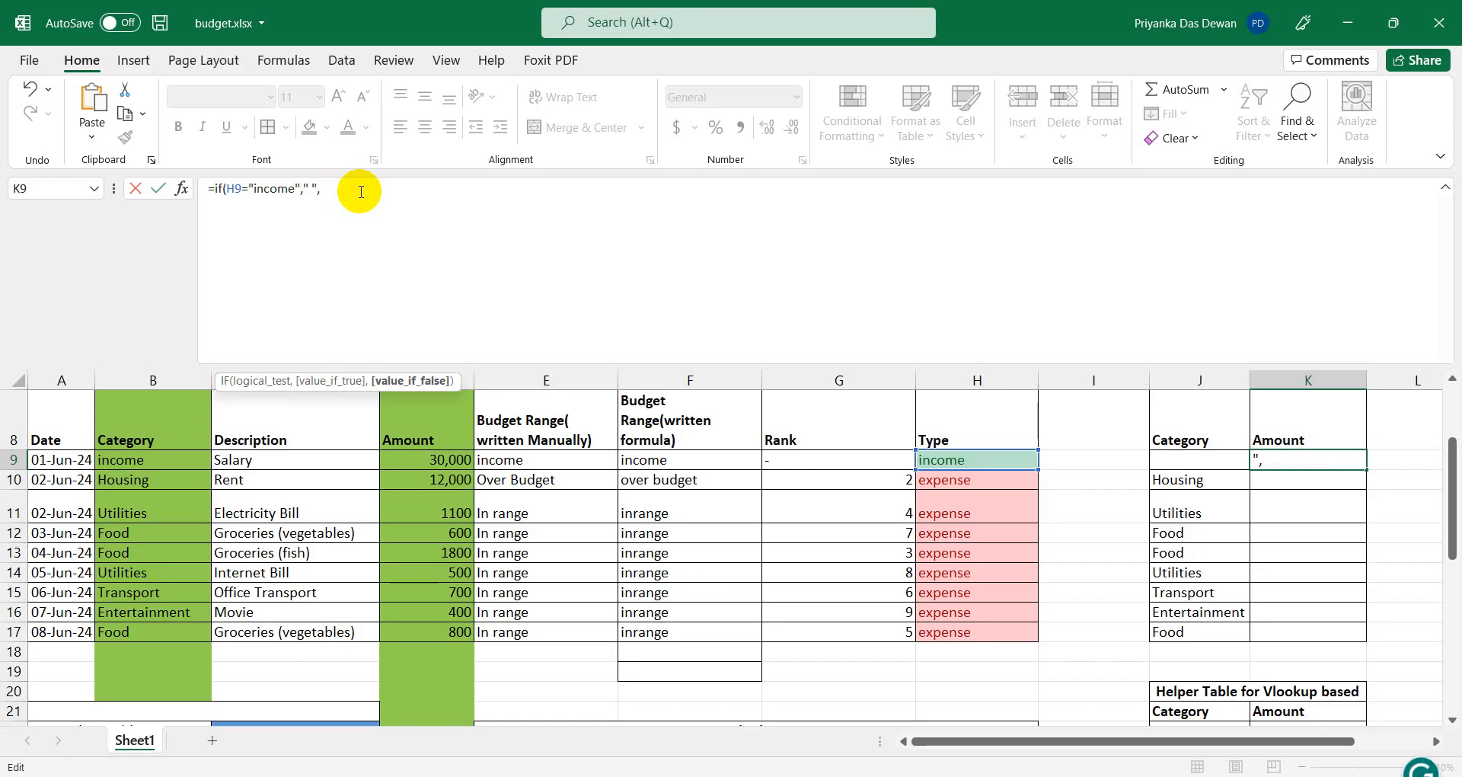
drag(451, 460, 454, 476)
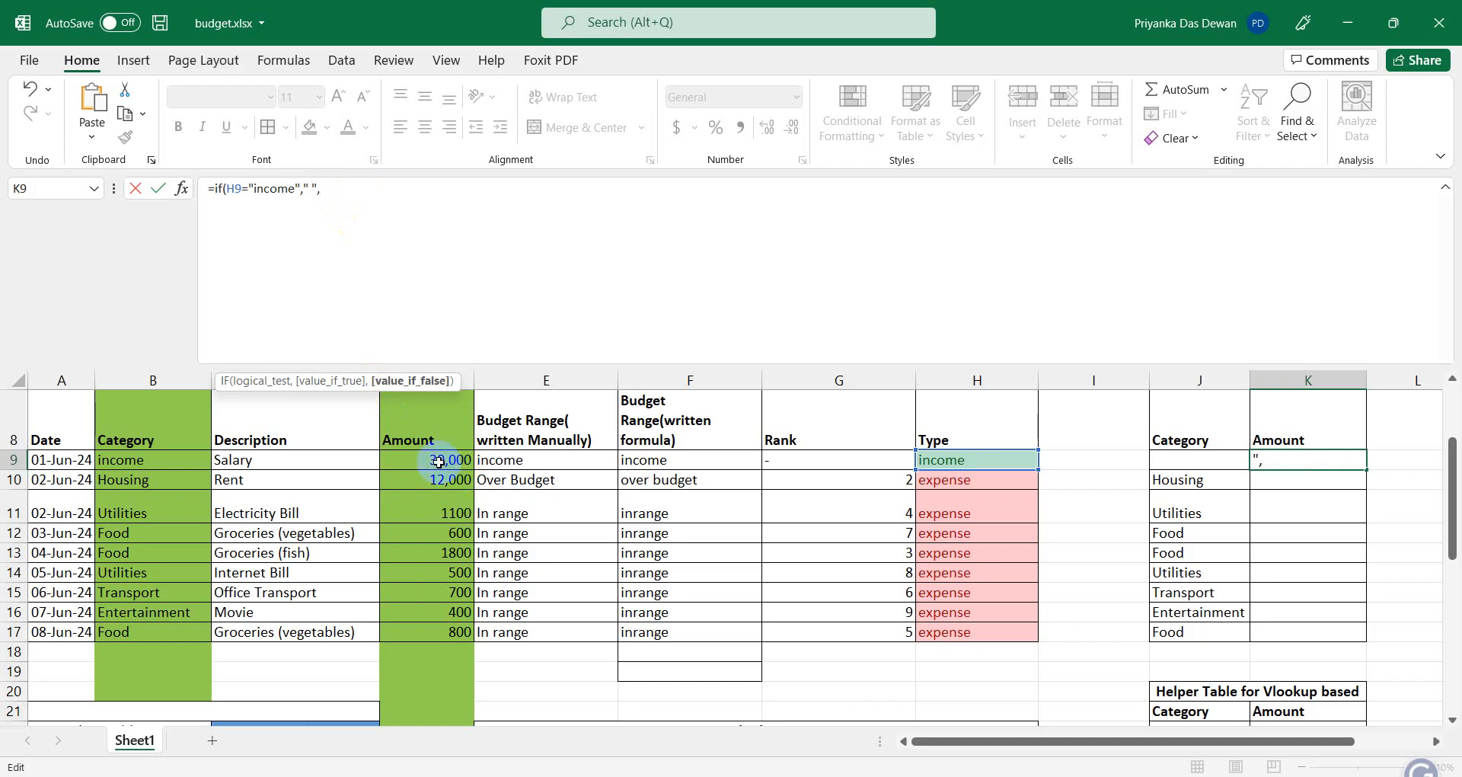
click(440, 461)
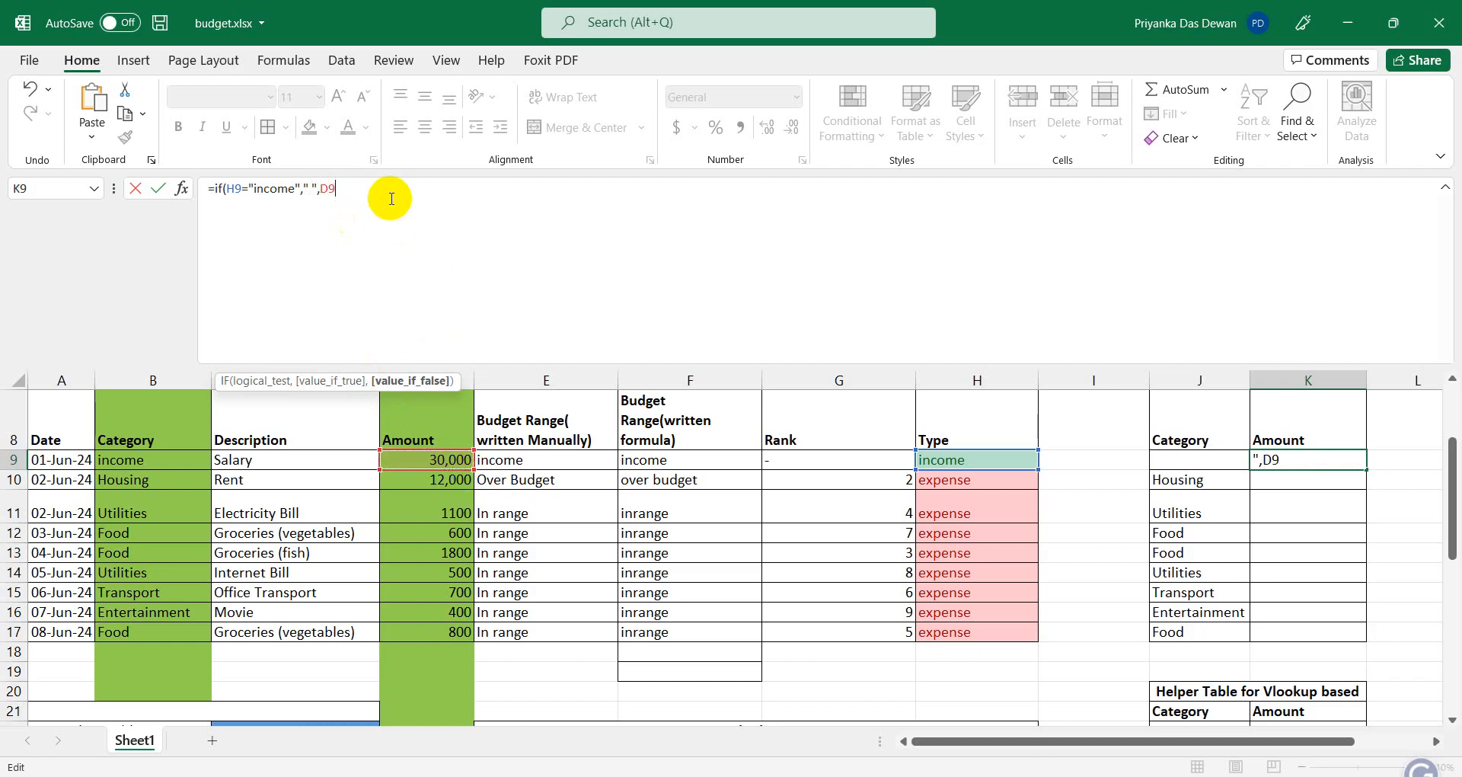
text())
key(Return)
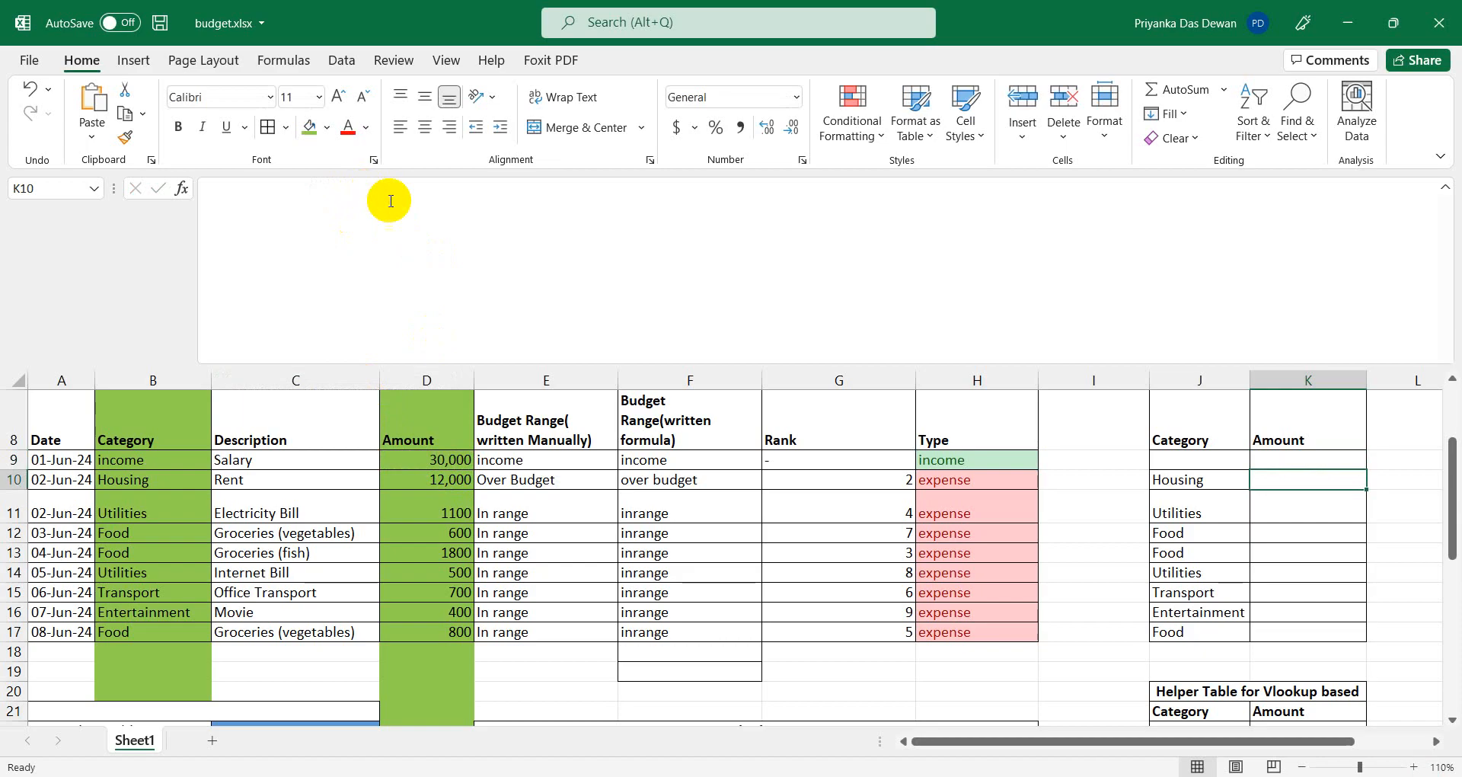
Fill the Amount formula from K9 down to K17.
click(1340, 461)
drag(1366, 469, 1355, 641)
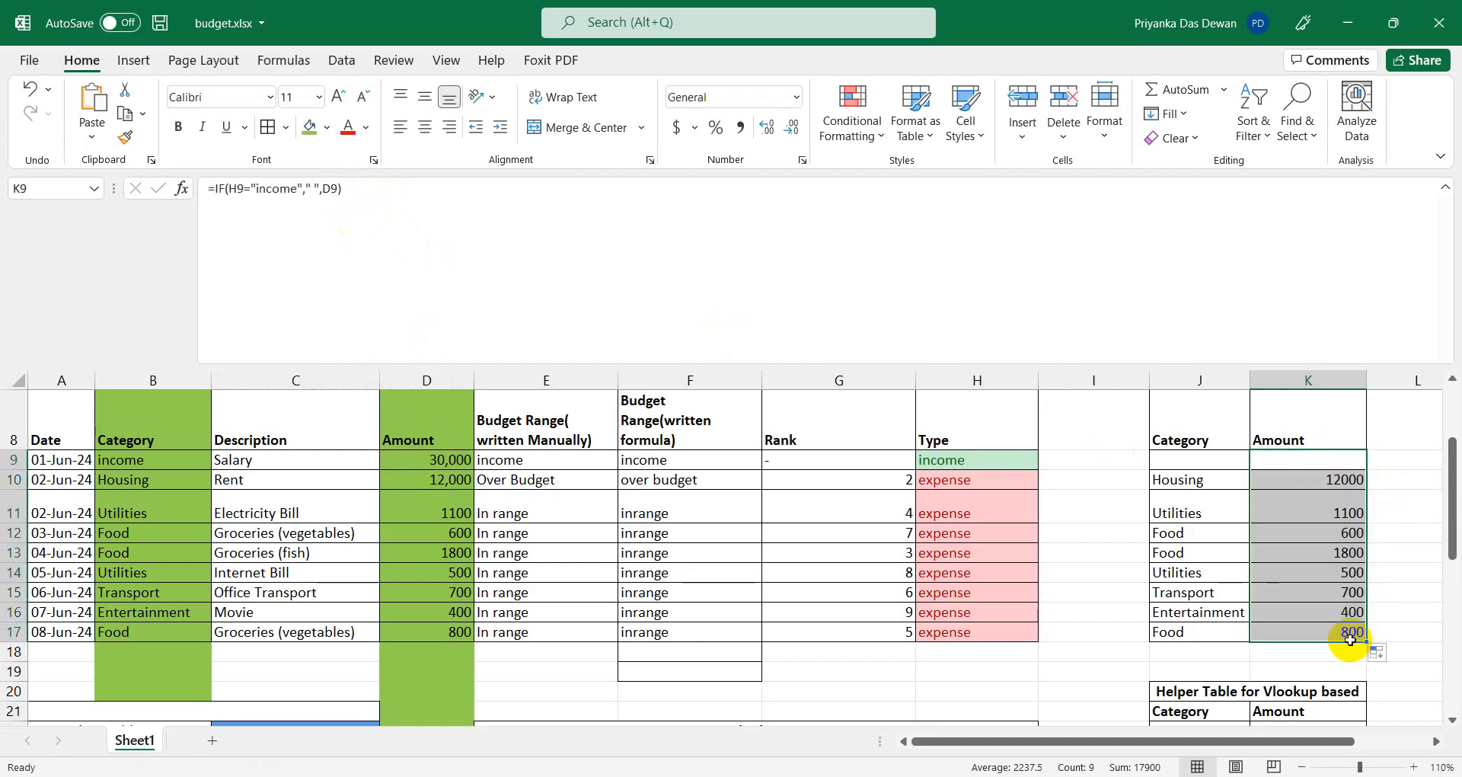
click(1431, 590)
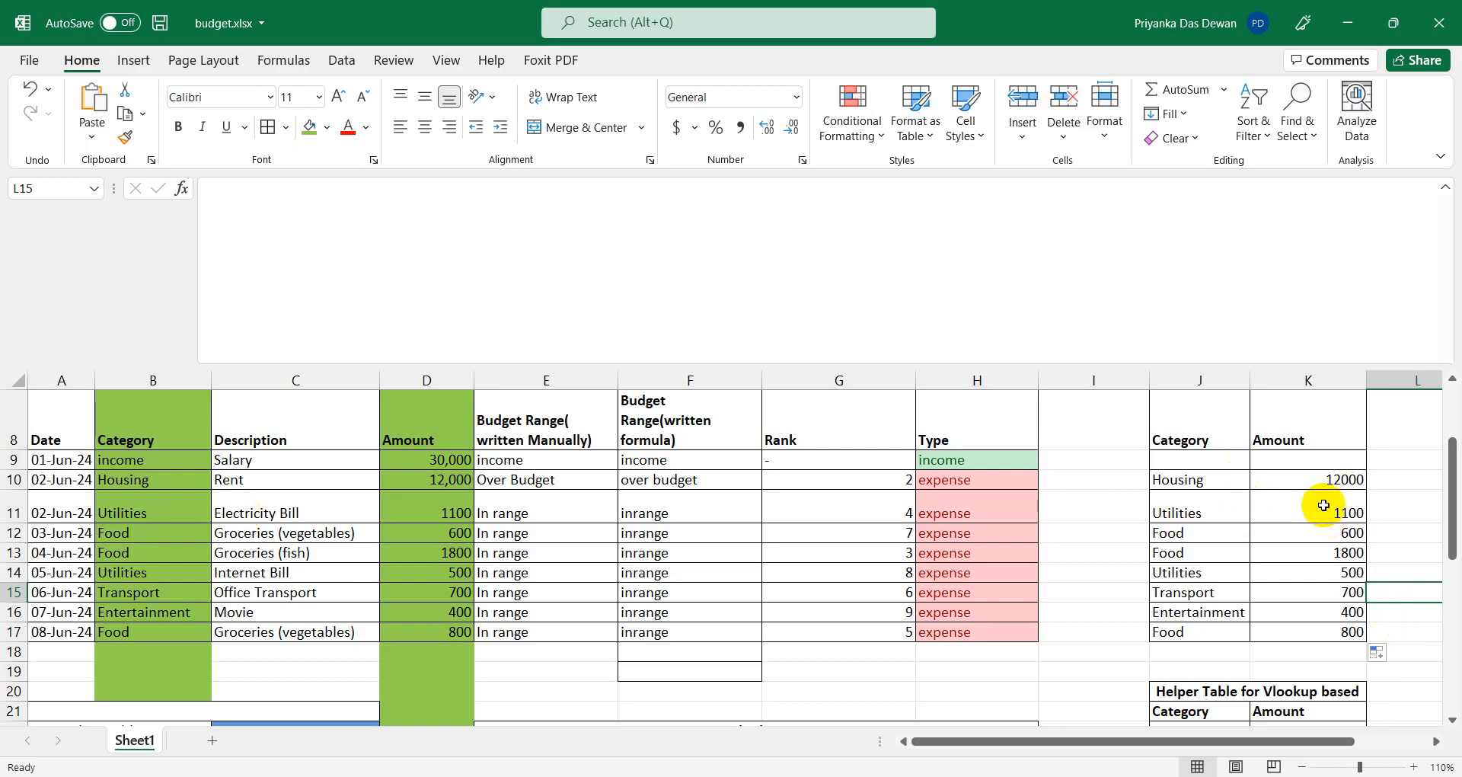
Examine the Category and Amount formulas in the helper table for the income row and several expense rows.
click(1211, 459)
click(1289, 459)
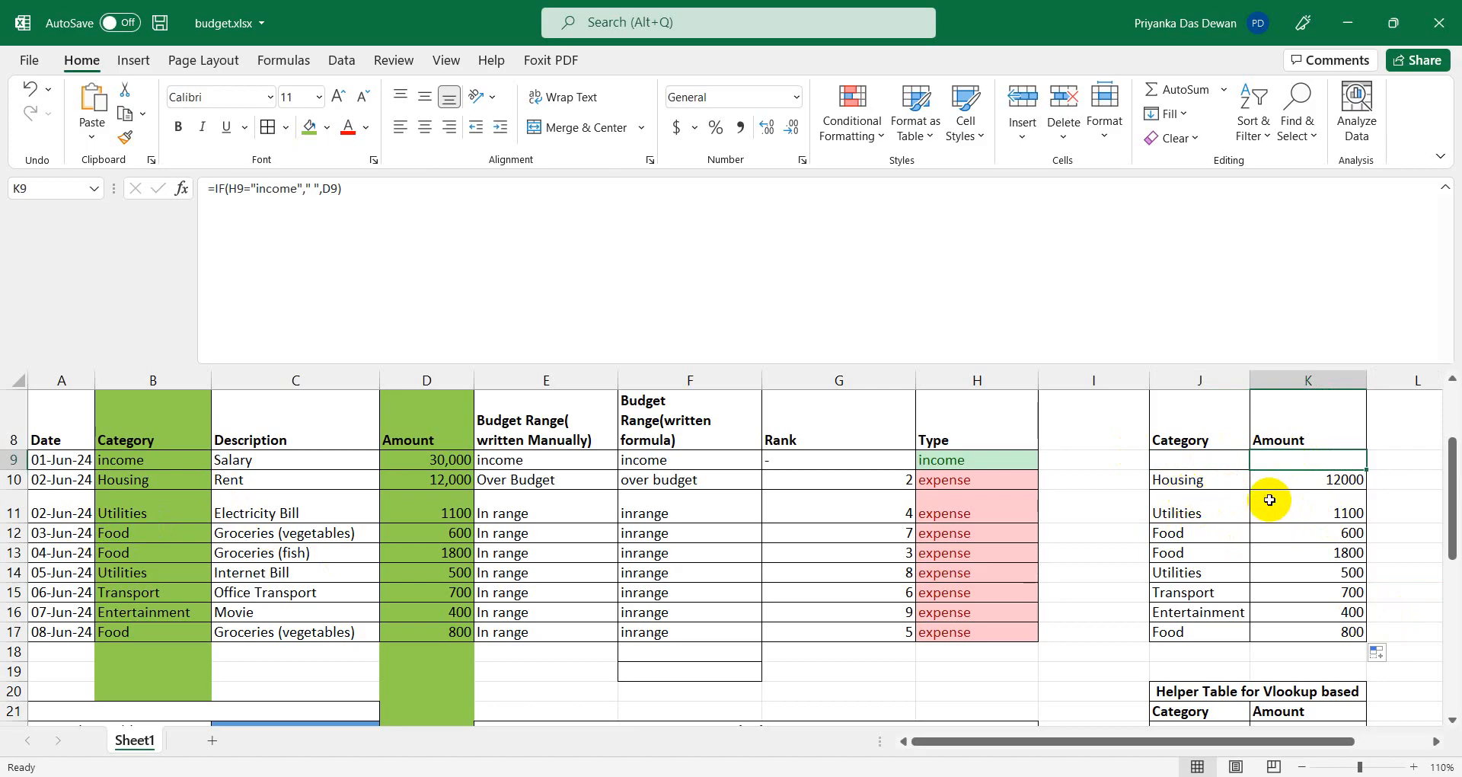
click(1217, 476)
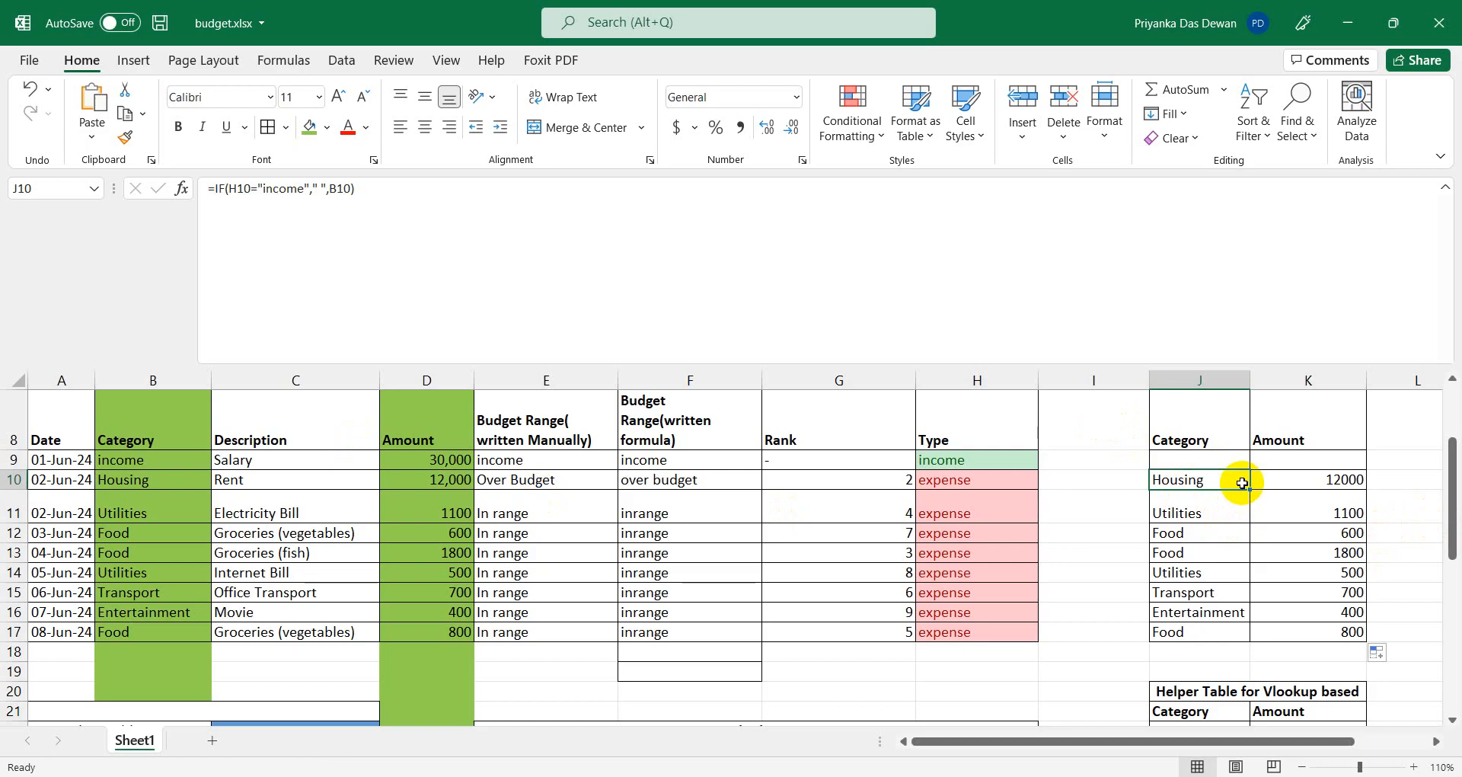
click(1169, 460)
click(1300, 463)
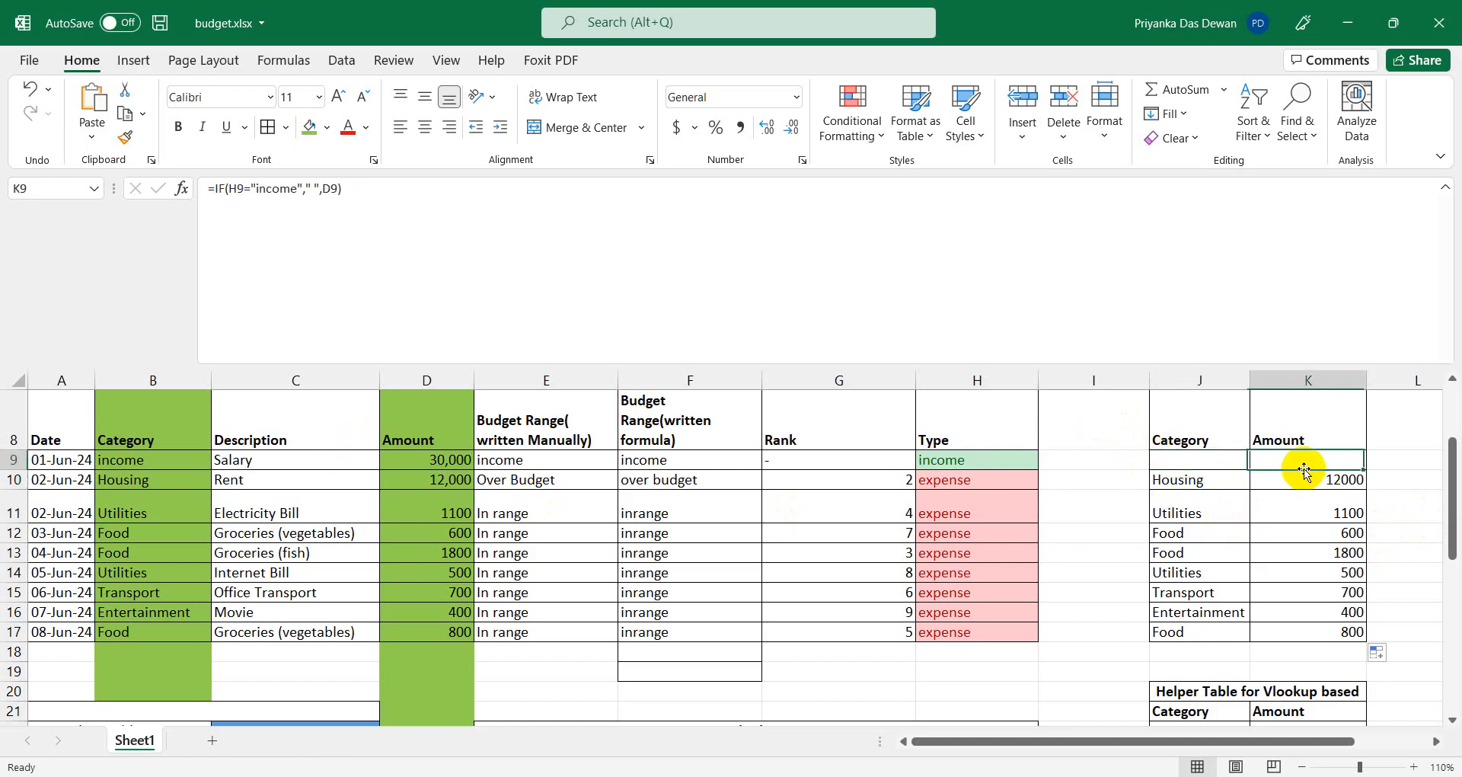
click(1165, 482)
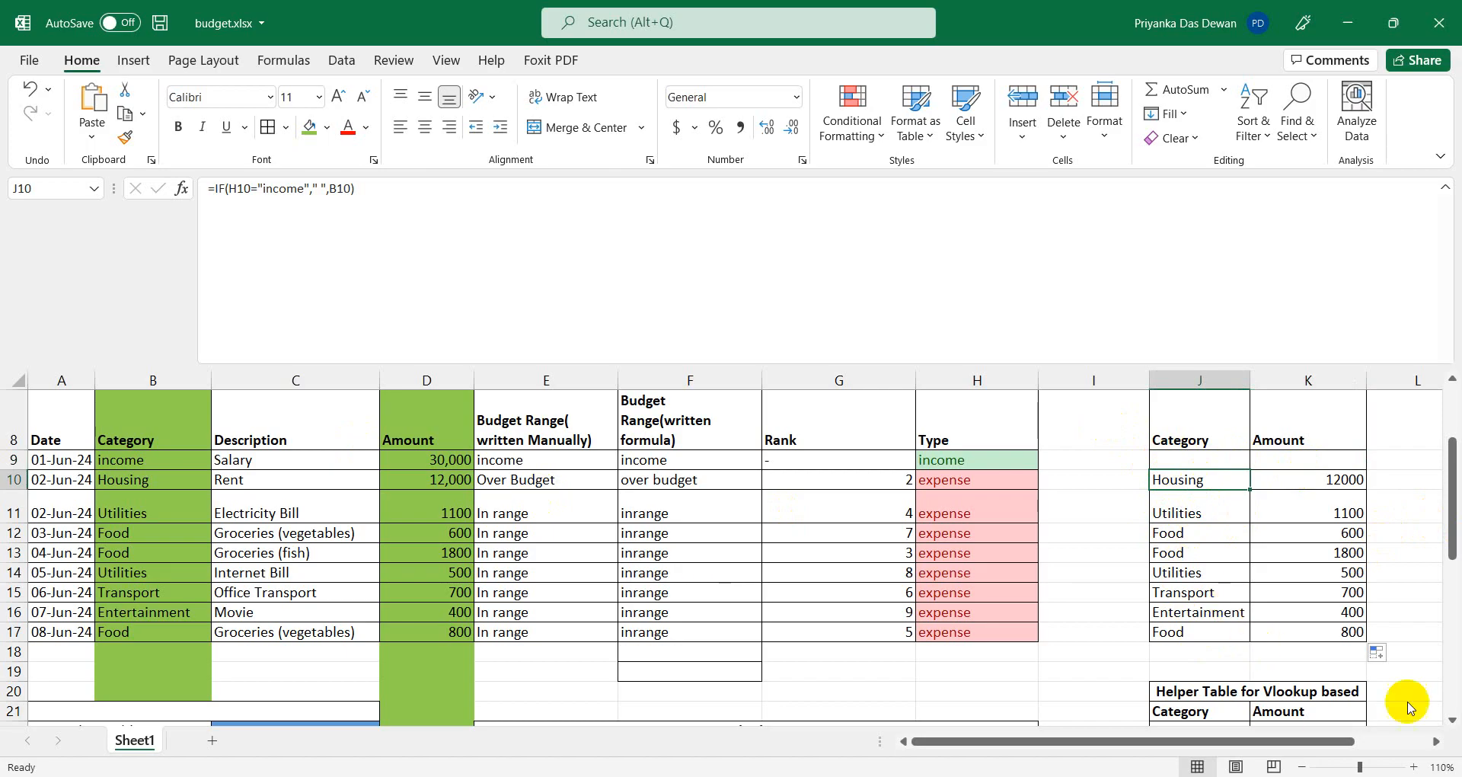
click(1197, 518)
click(1307, 513)
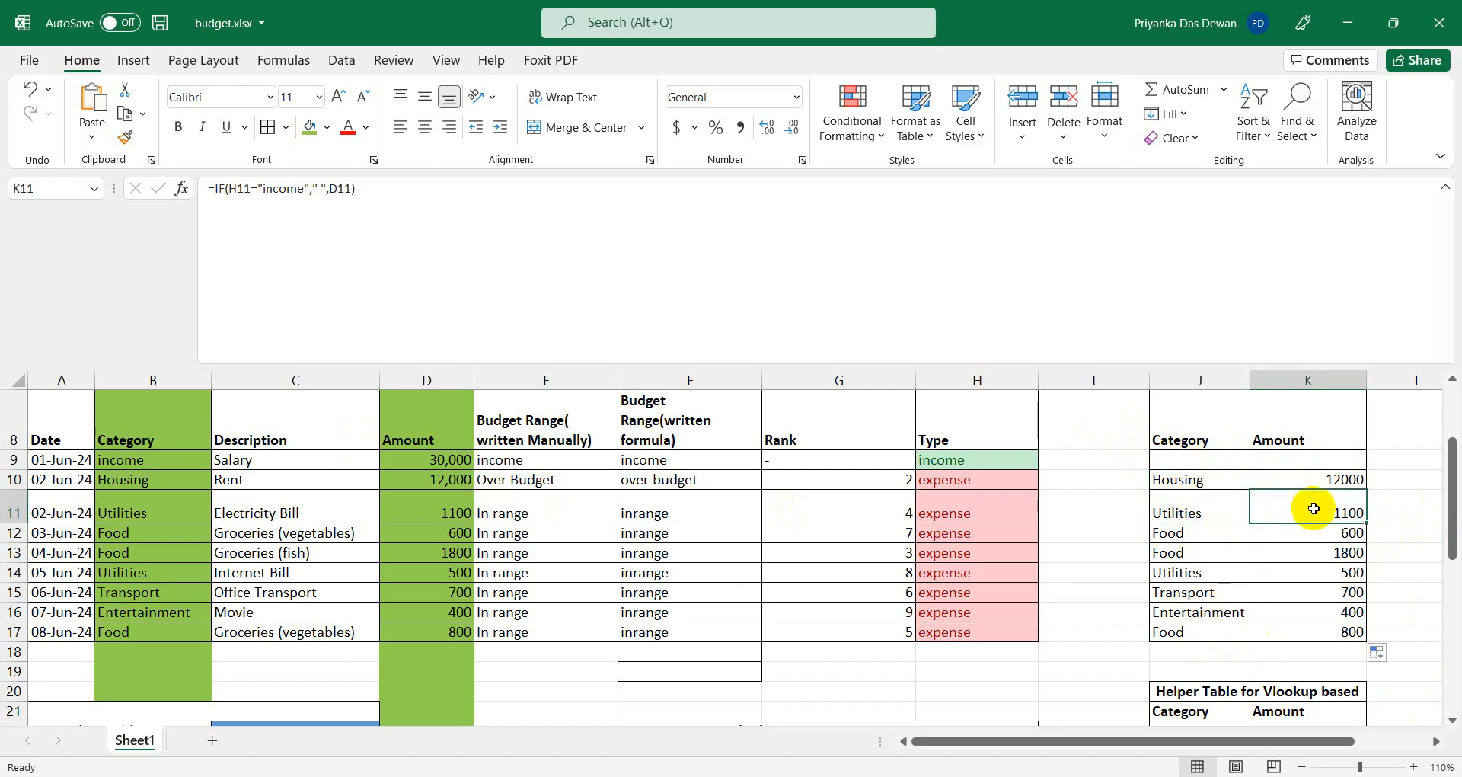
click(1179, 533)
click(1188, 550)
click(1305, 549)
click(1212, 612)
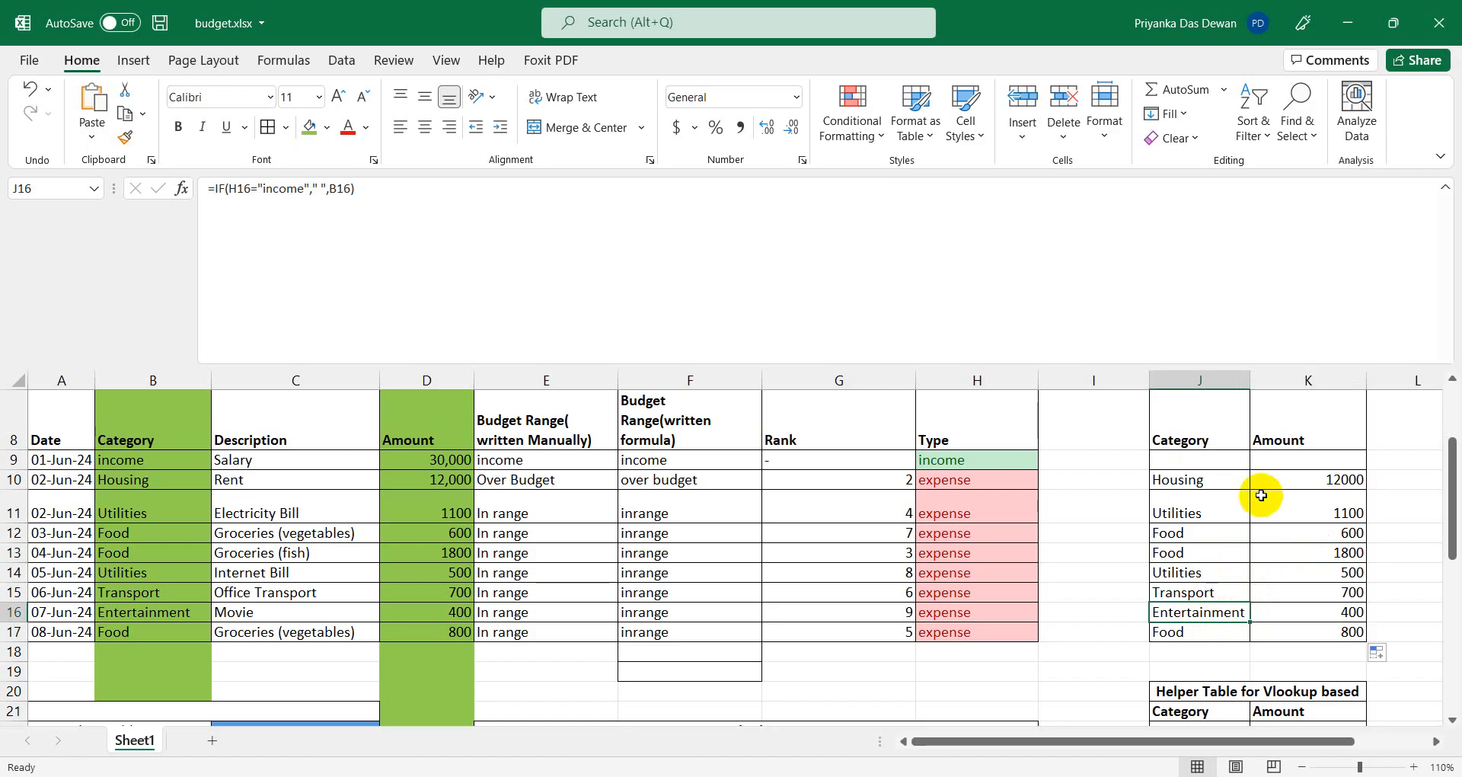
Replace the Rank formula in G9 with =IF(H9="income","-",RANK(K9,$K$9:$K$17,0)) to rank expenses by the helper table's amounts.
click(1194, 461)
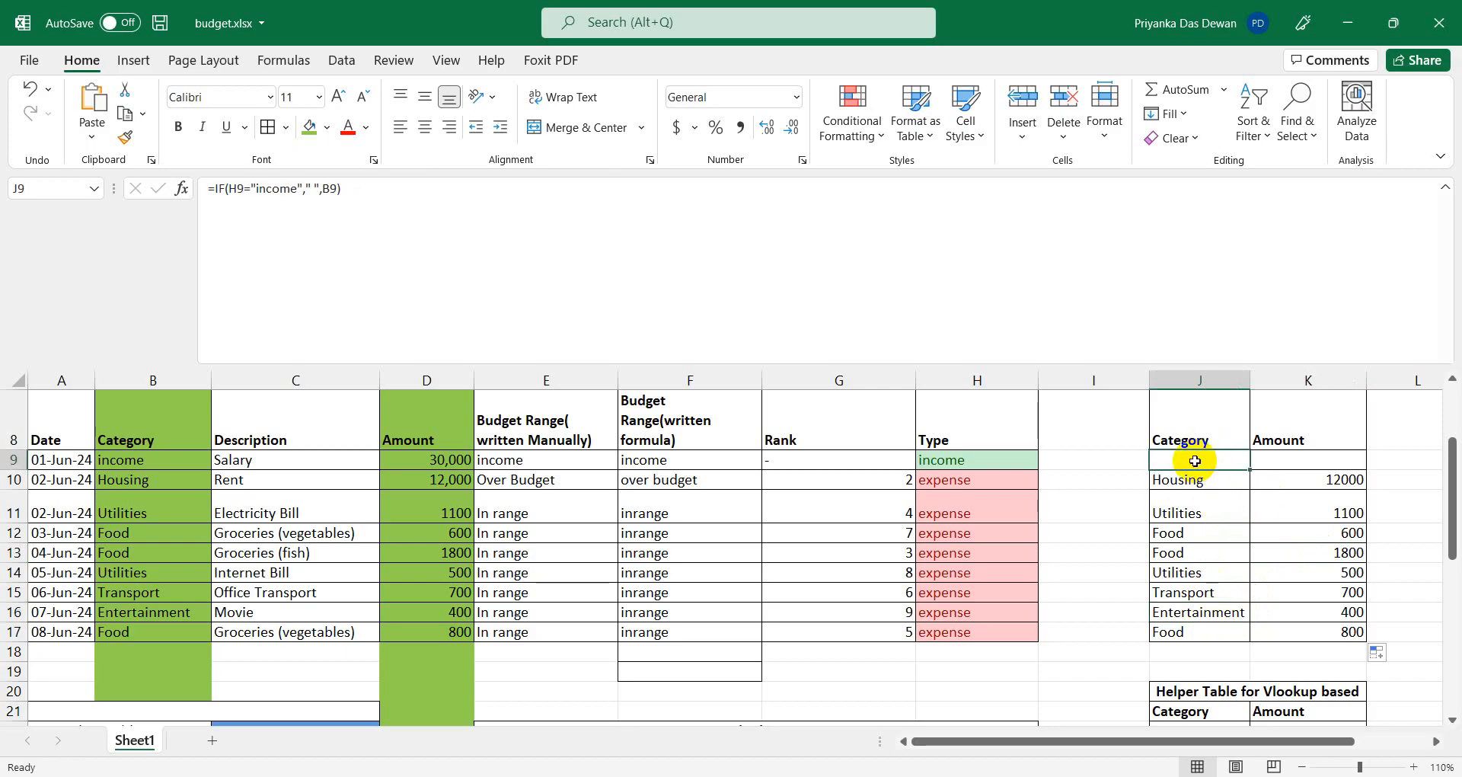
click(1179, 508)
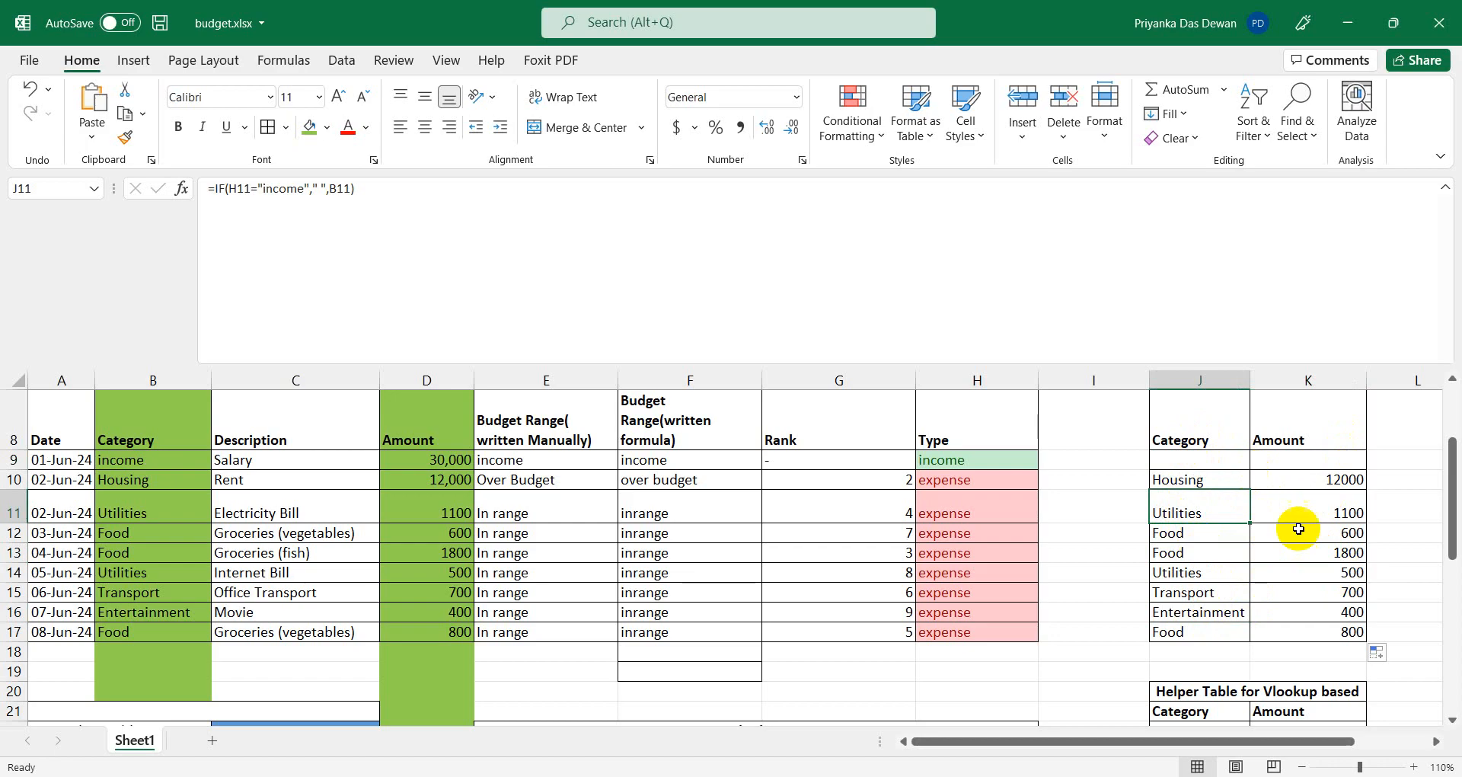
click(797, 459)
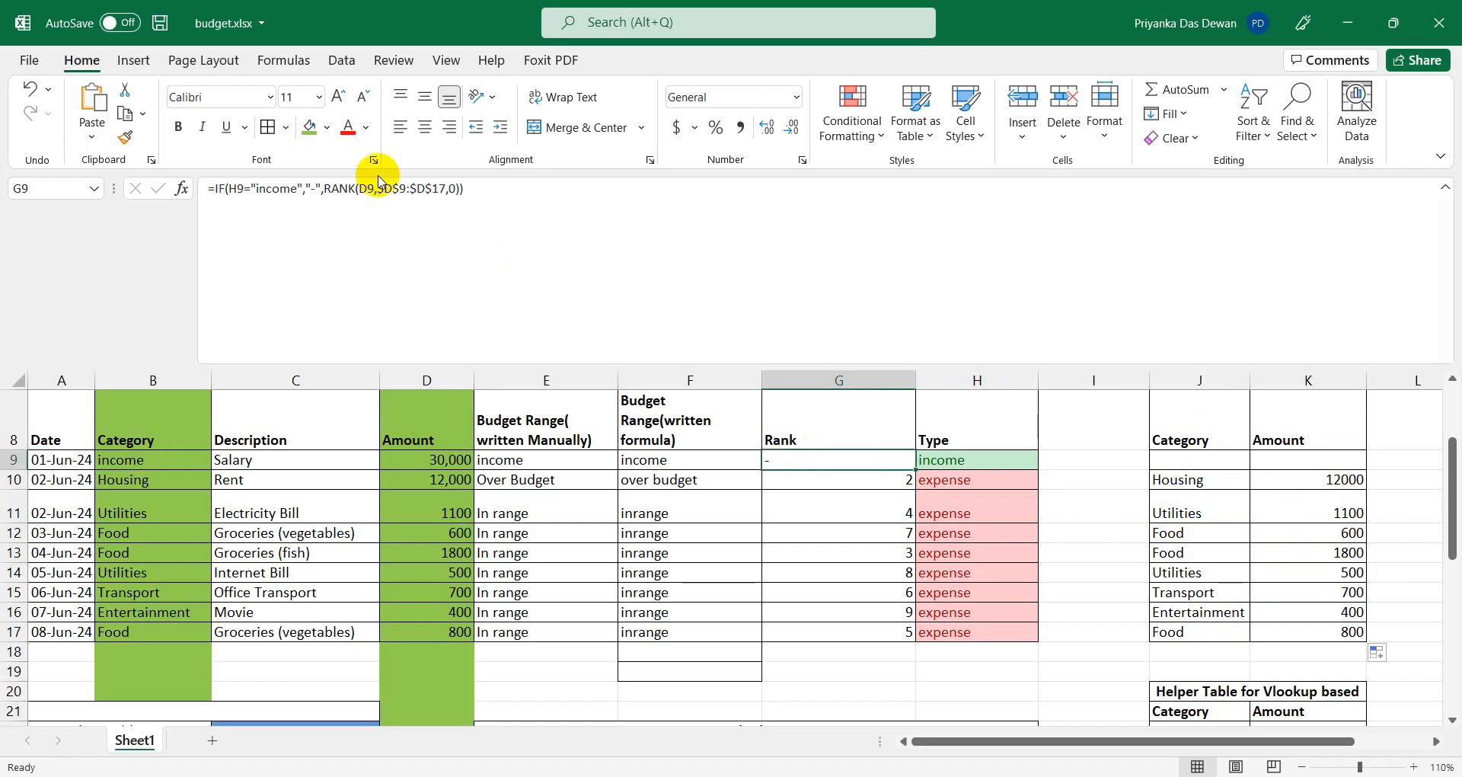
drag(505, 203, 16, 98)
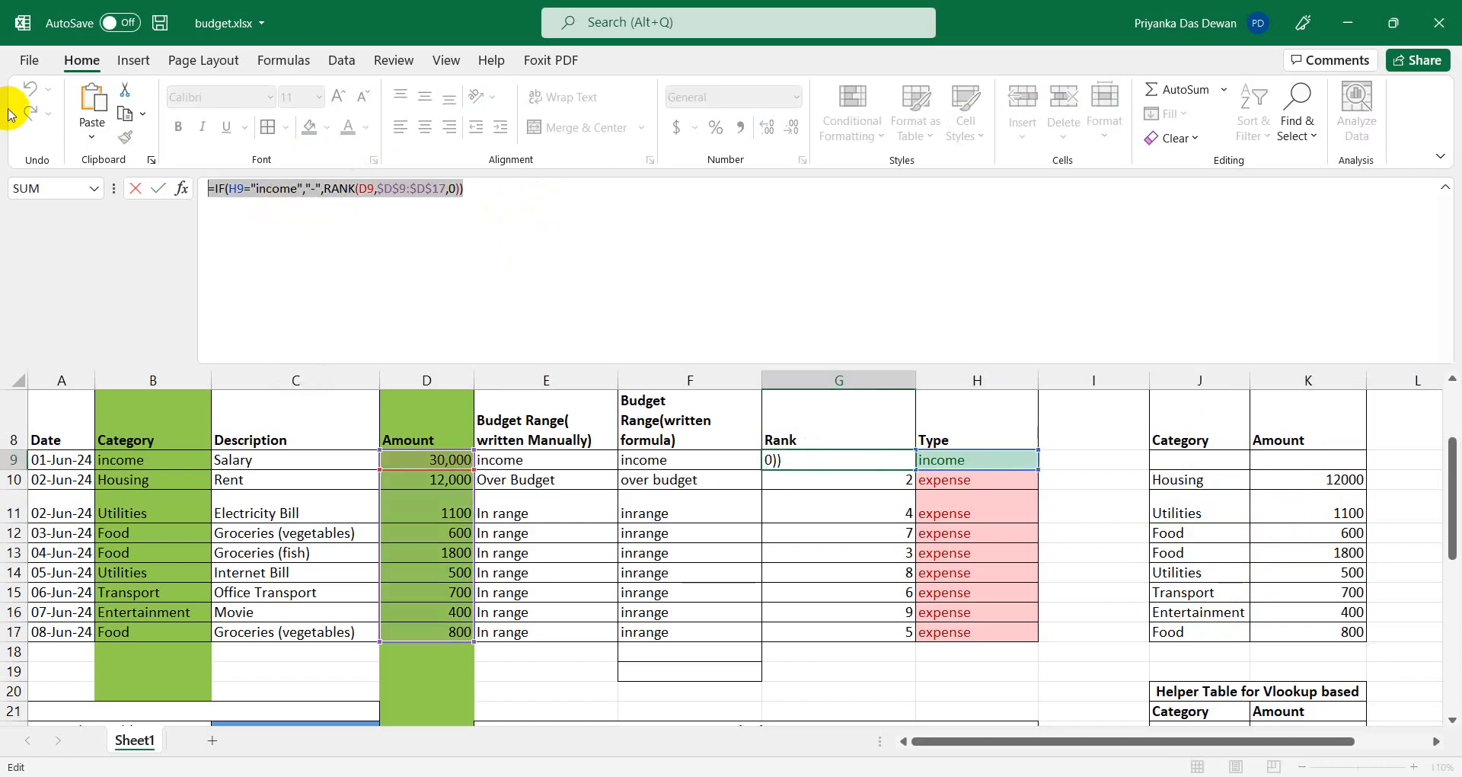
text(=if)
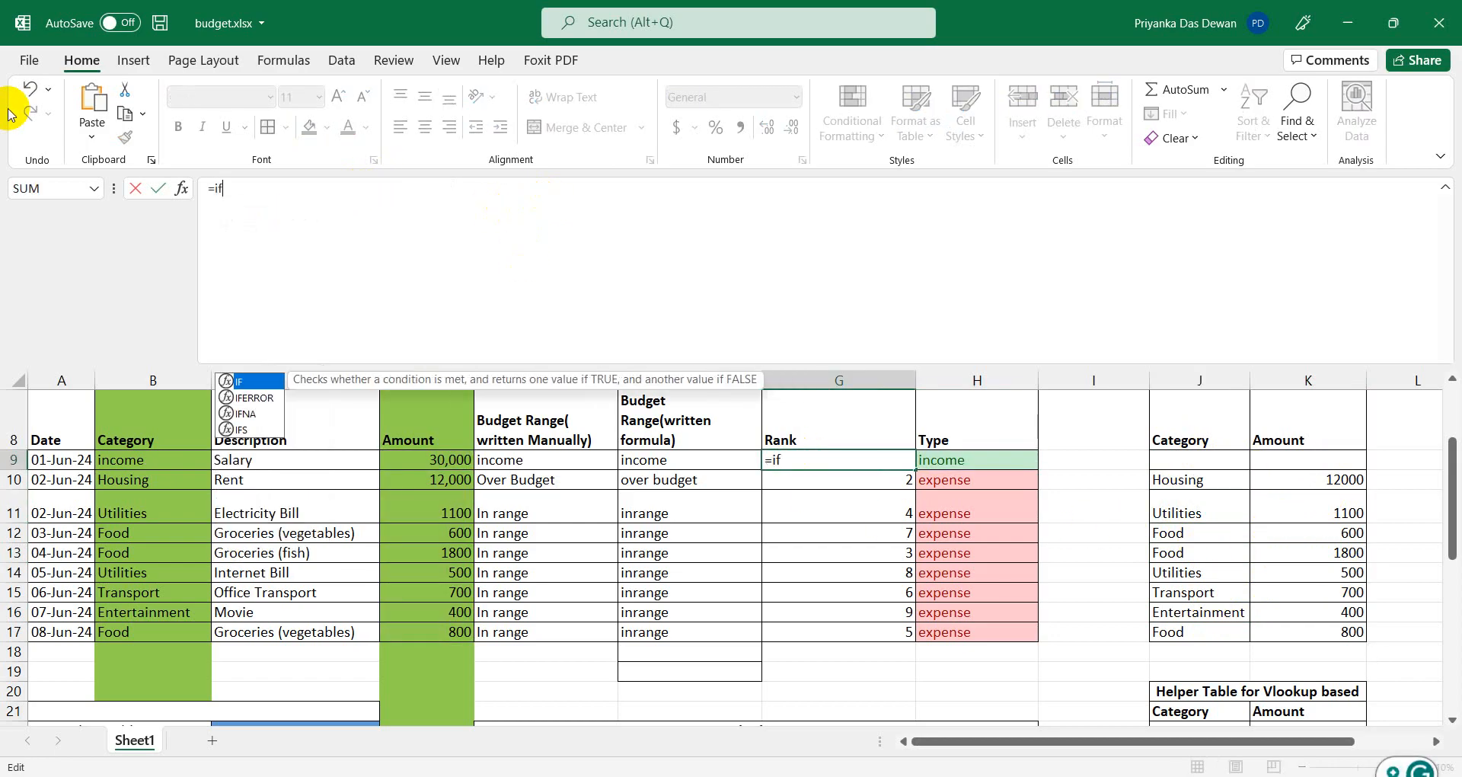
text(()
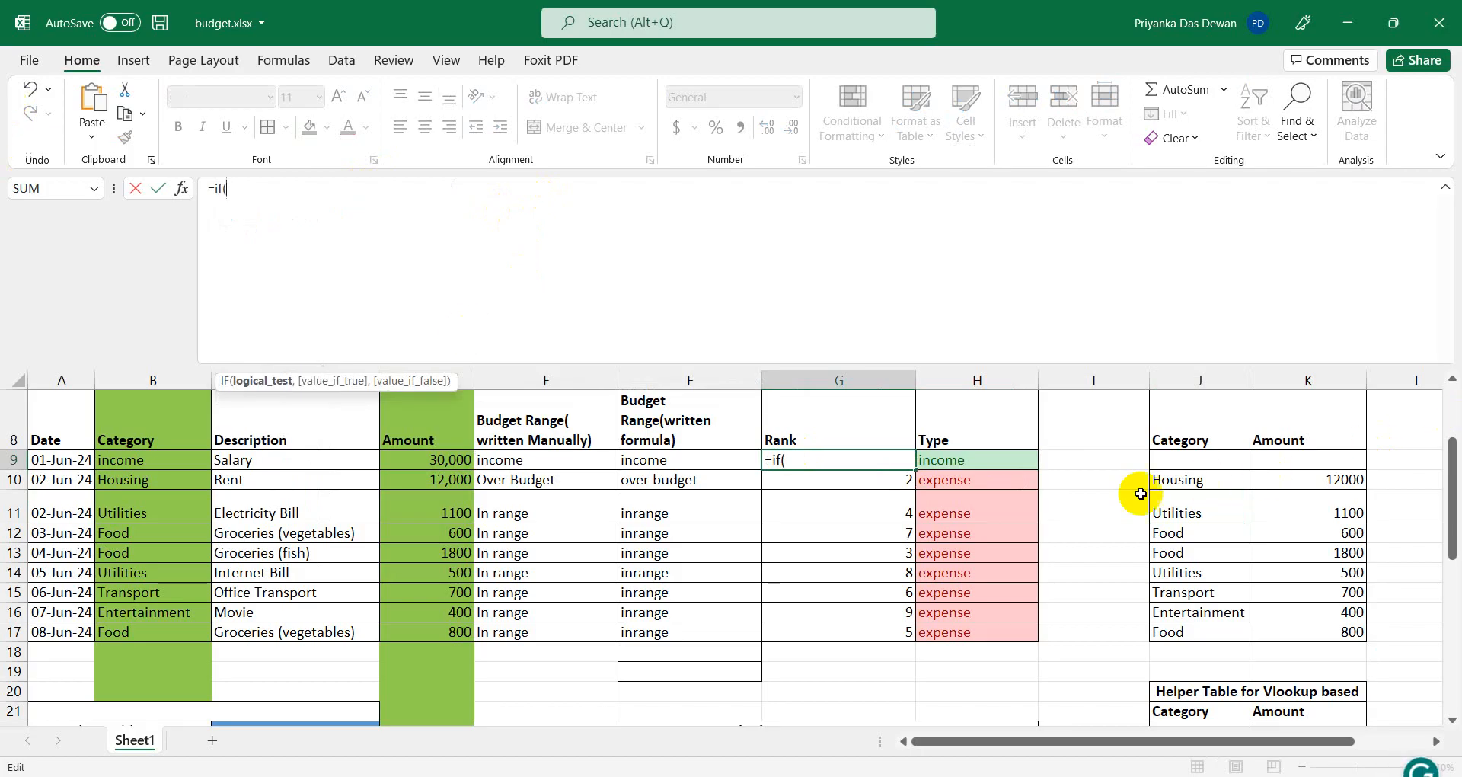
click(942, 463)
text(=)
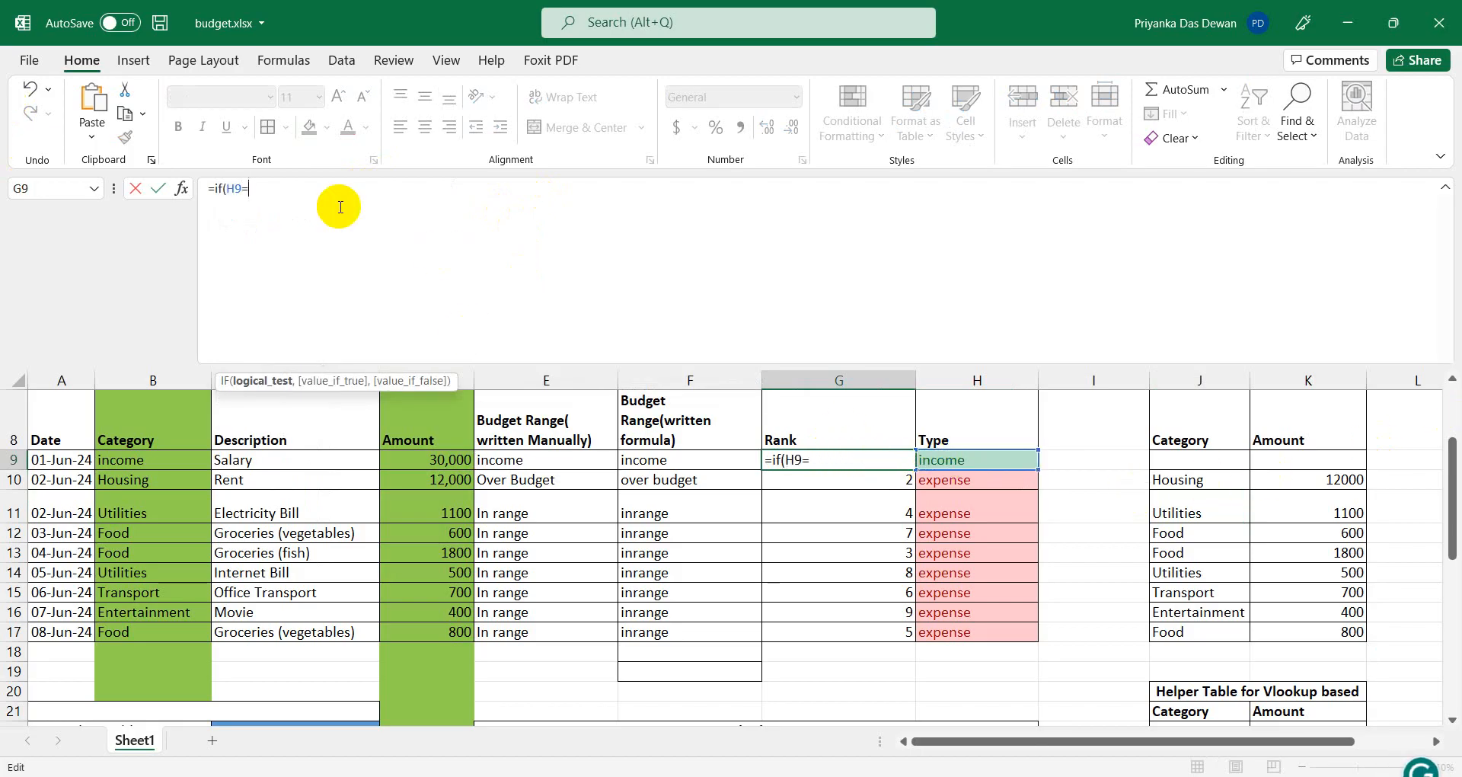
text("income",)
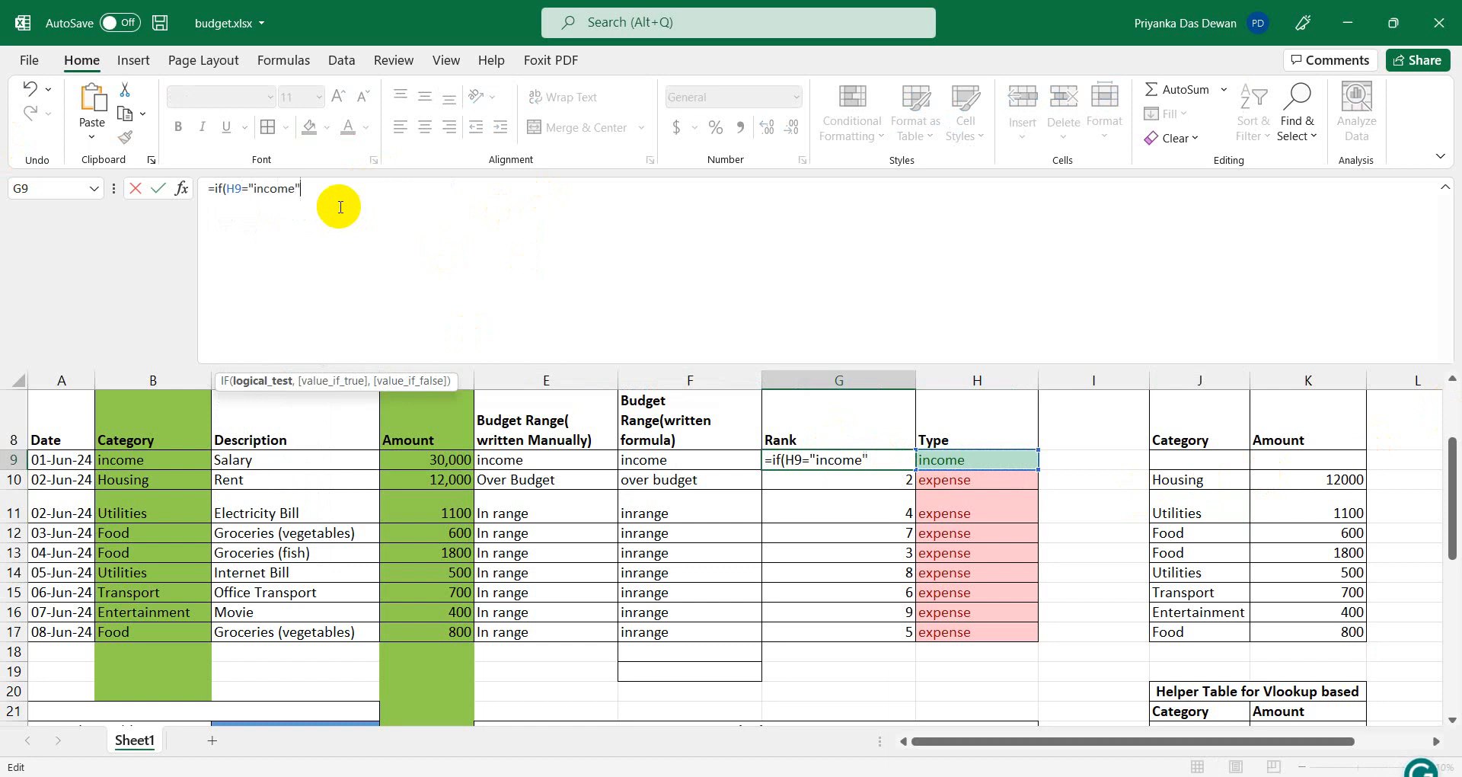
text(")
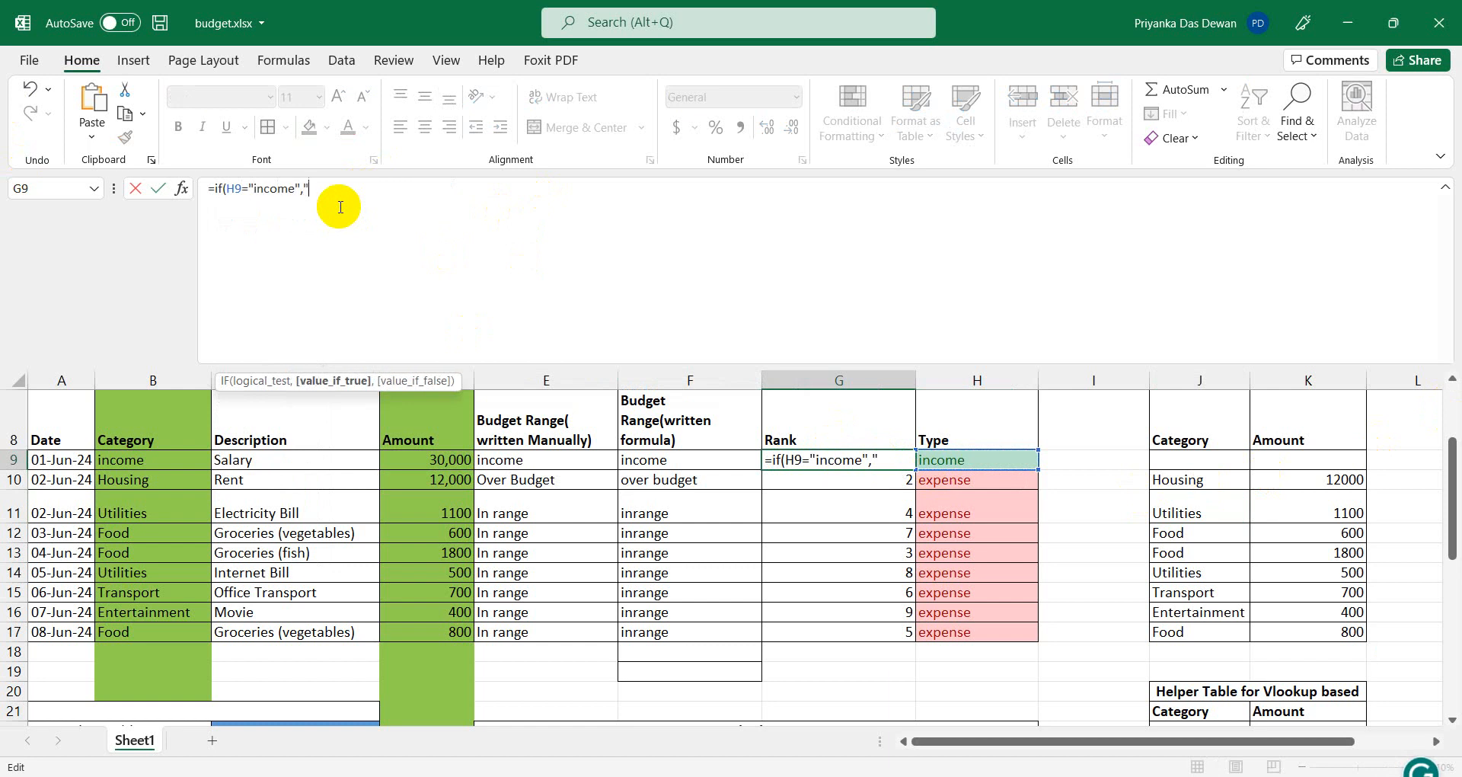
text(-",)
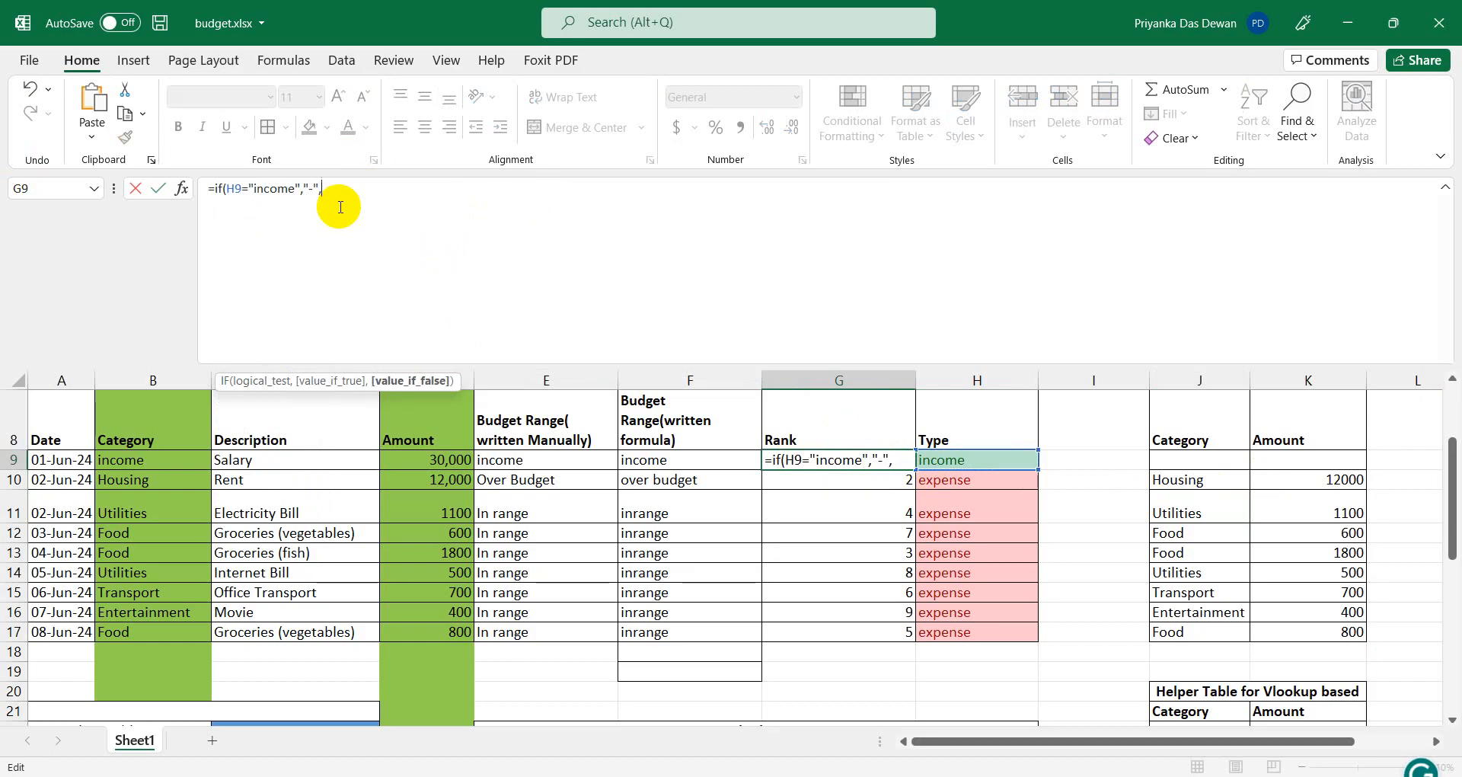
text(Rank)
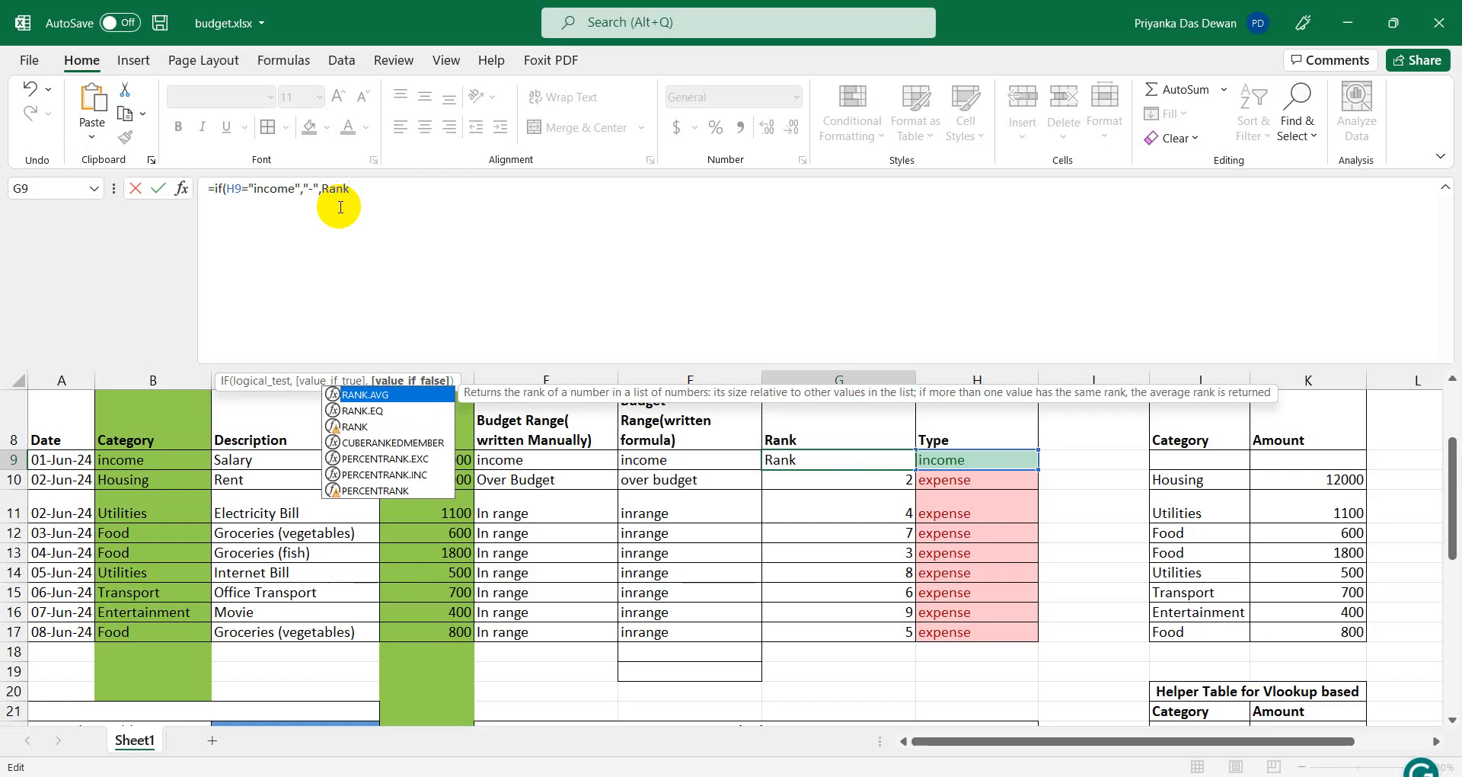
text(()
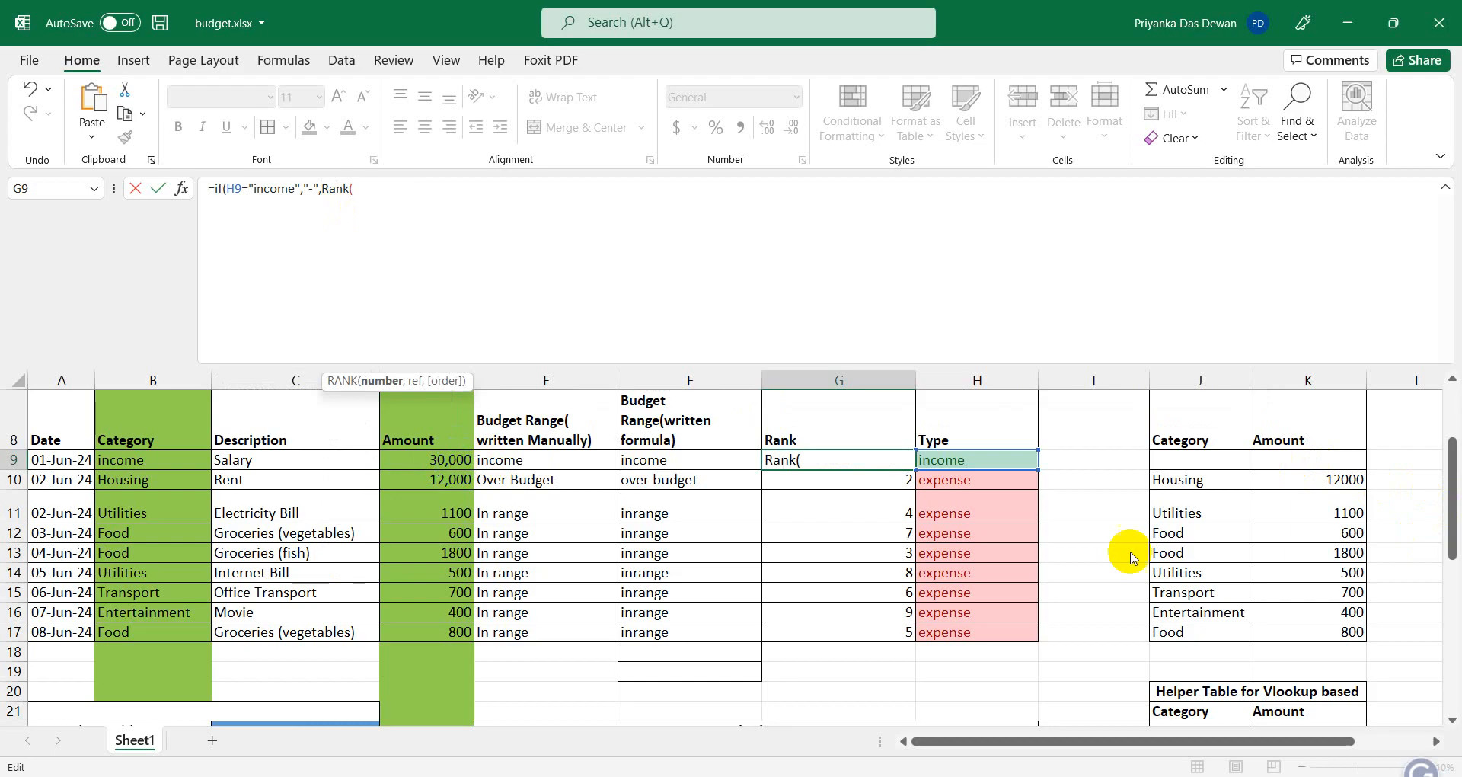
click(1285, 463)
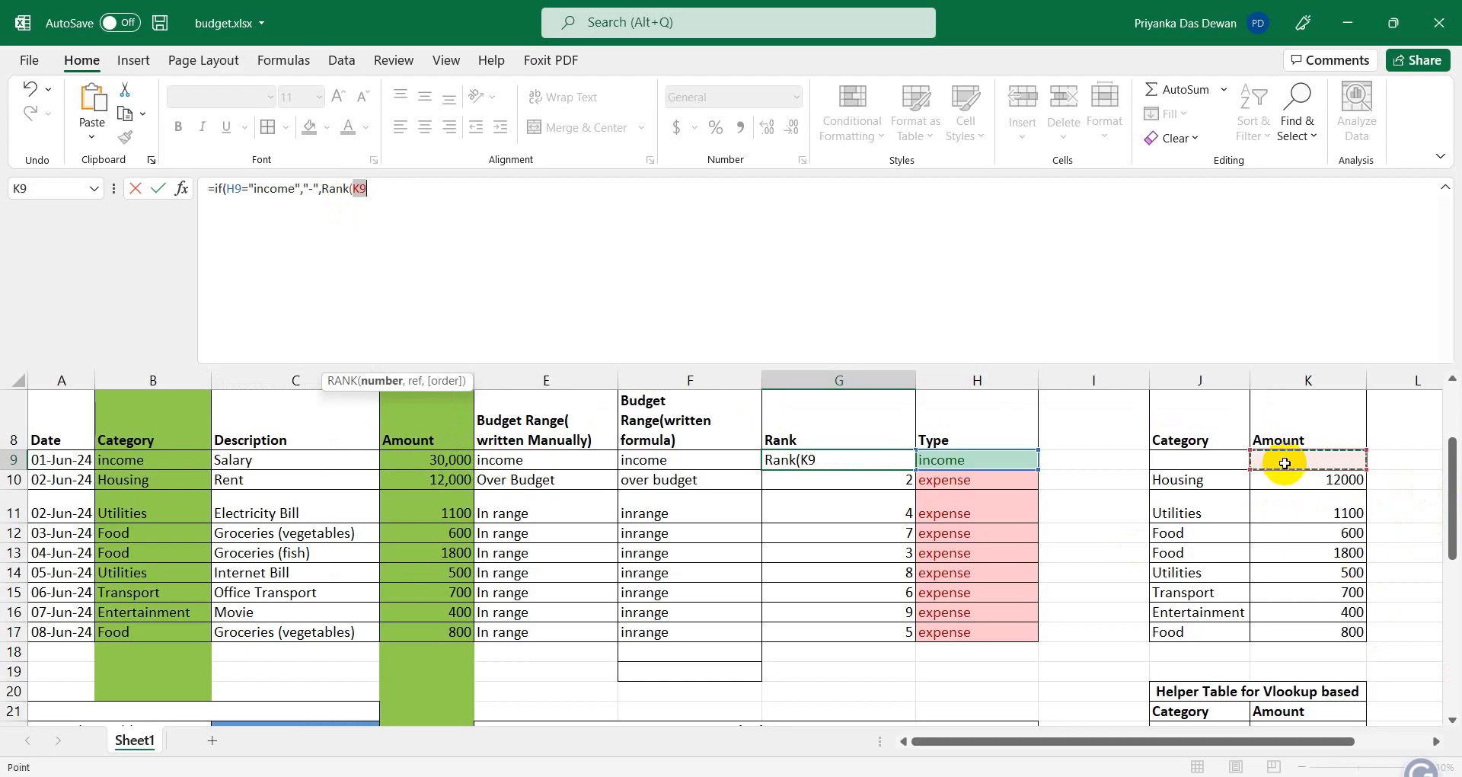
text(,)
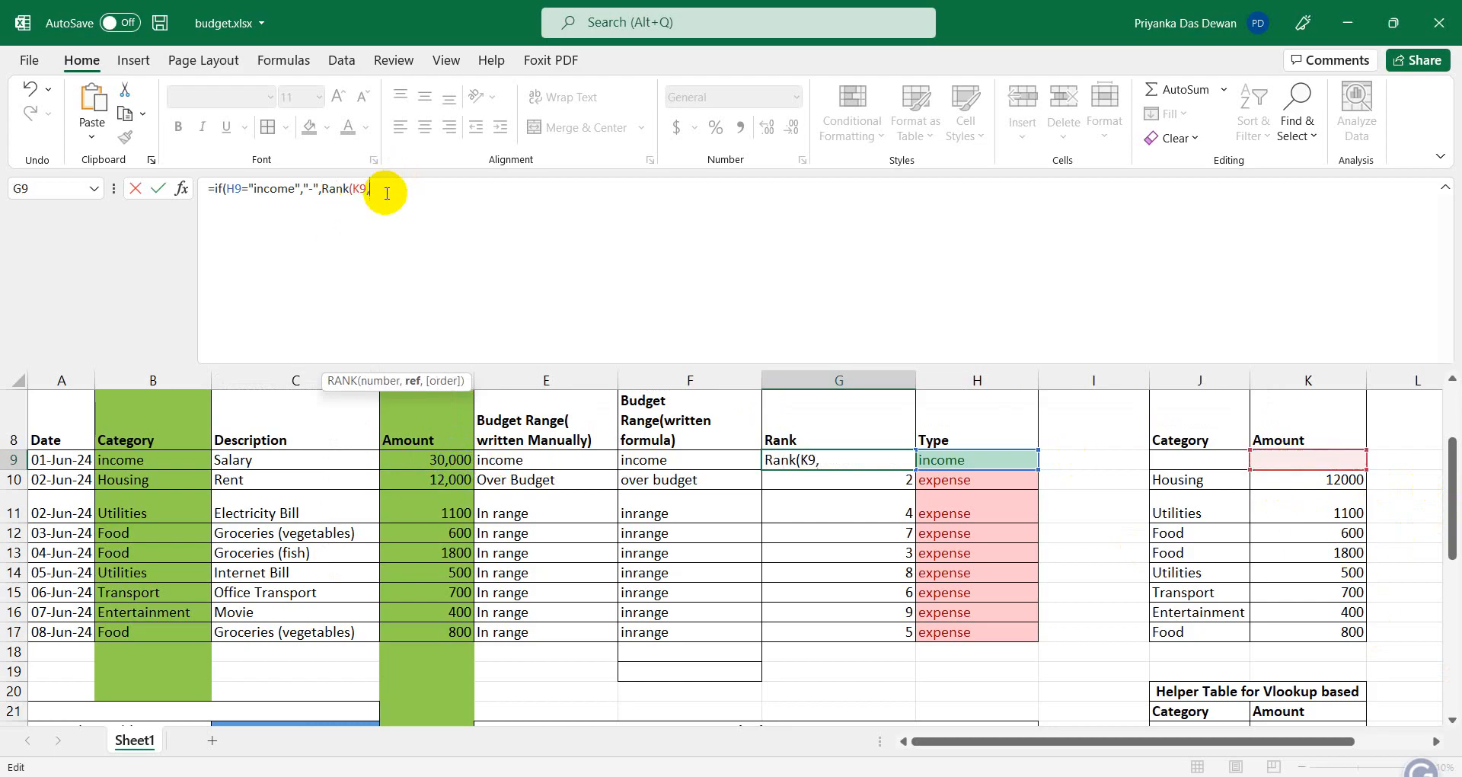
drag(1305, 461, 1305, 632)
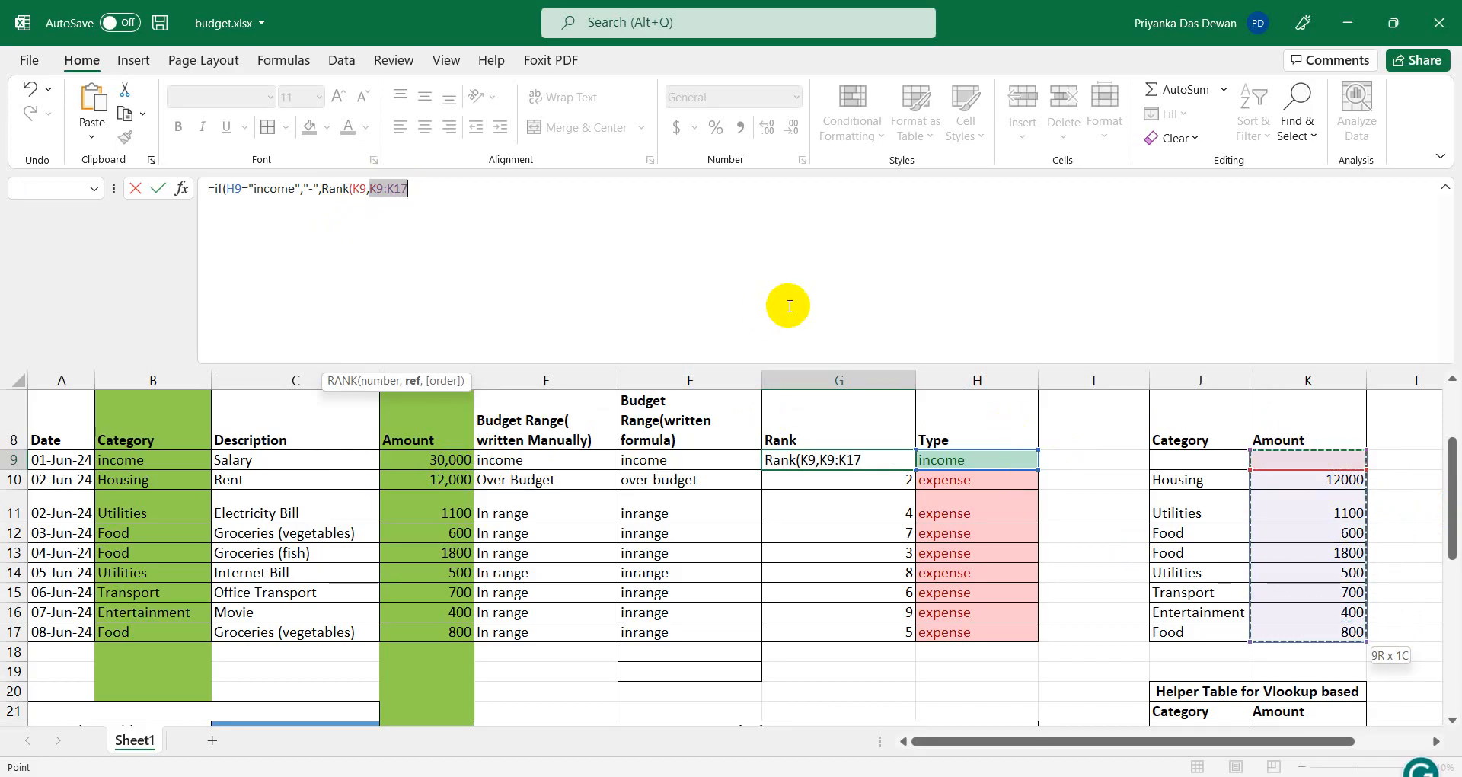
key(F4)
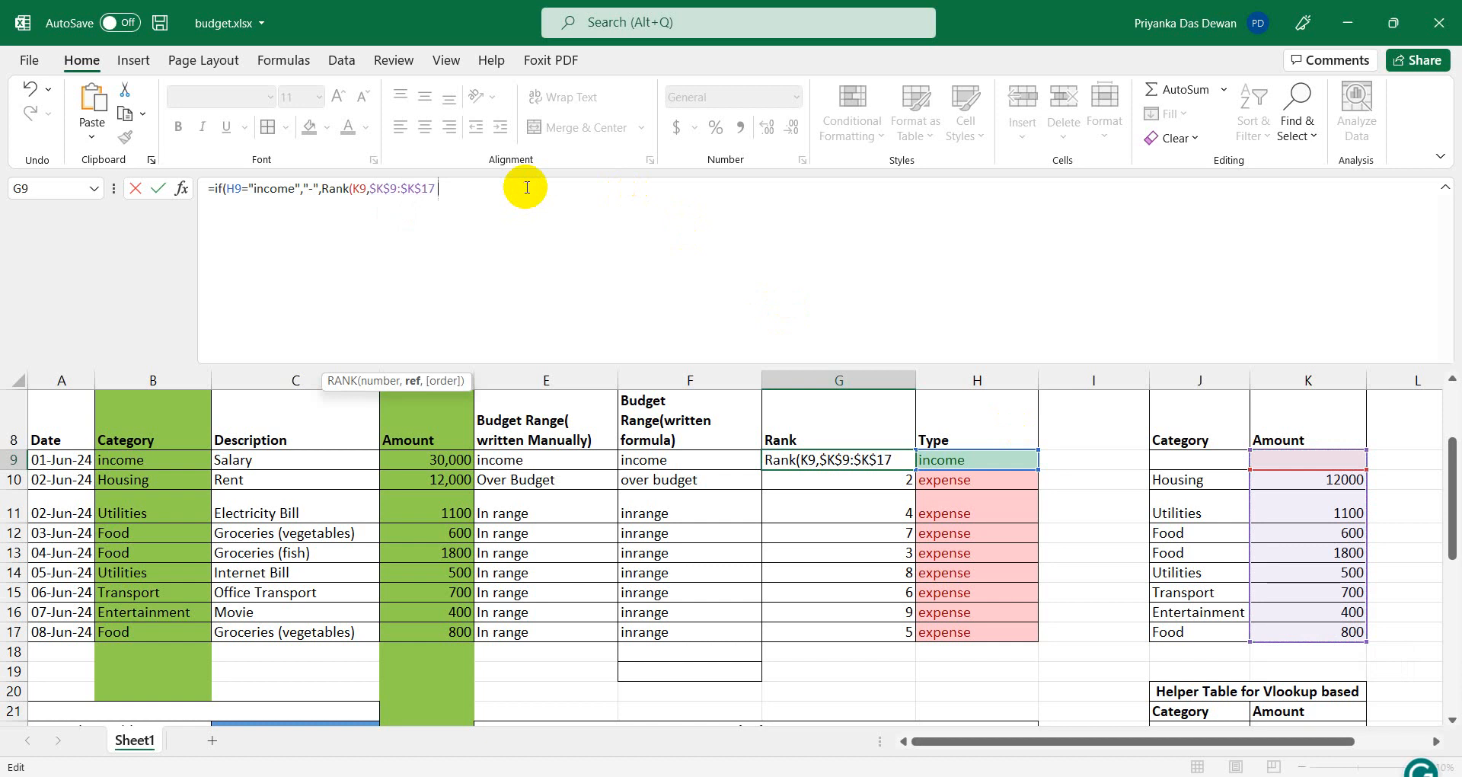
text(,0))
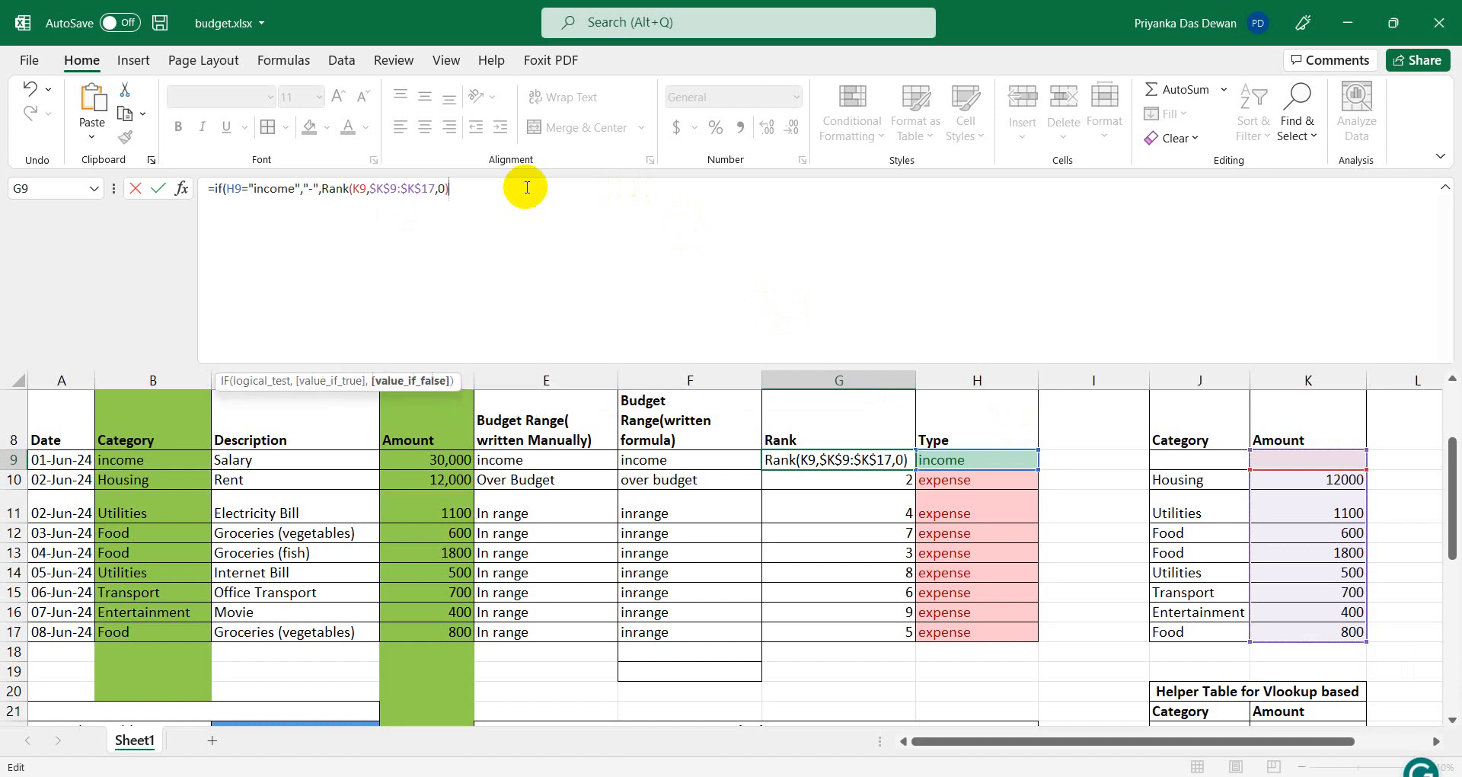
key(Return)
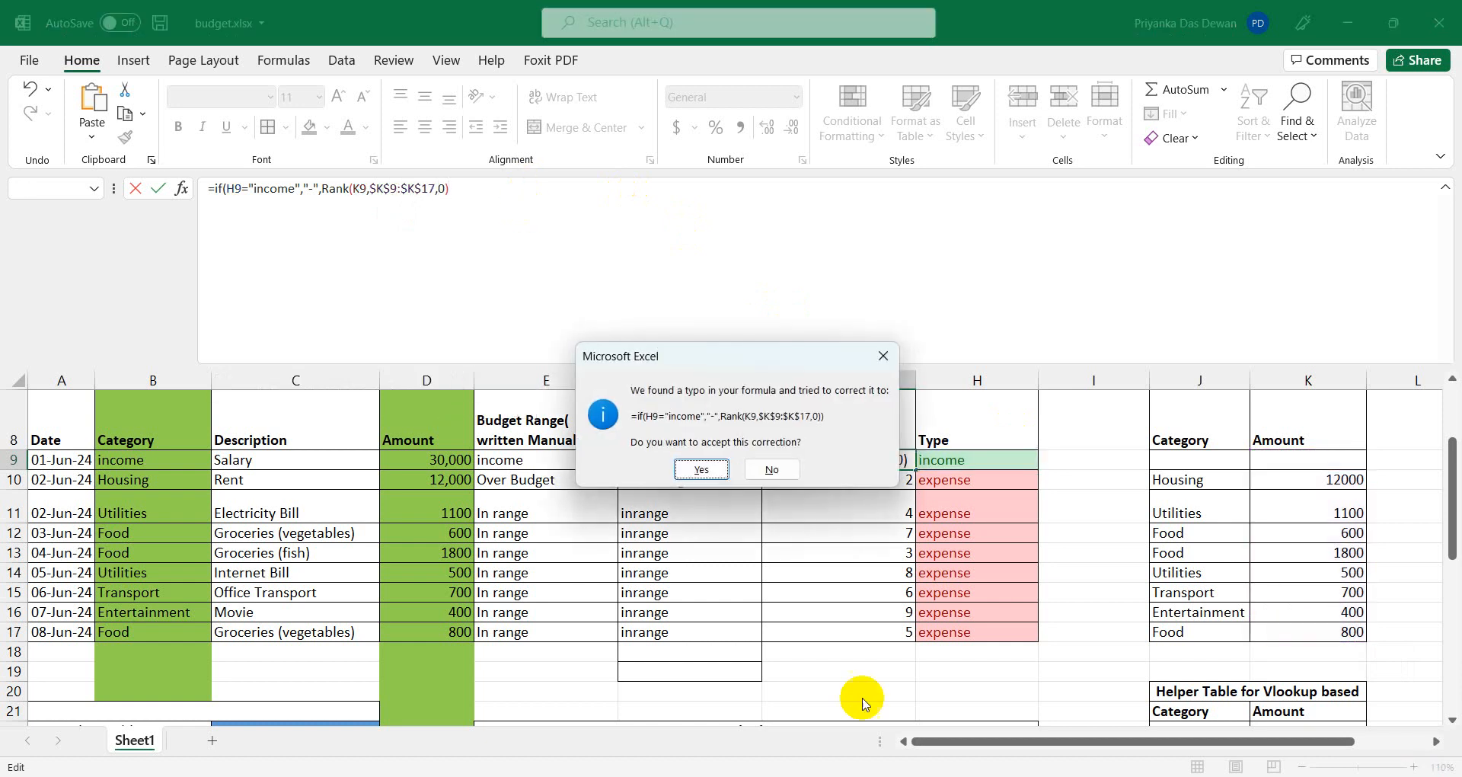
click(701, 469)
Fill the Rank formula from G9 down to G17 and check the copied formula in the expense rows.
click(828, 462)
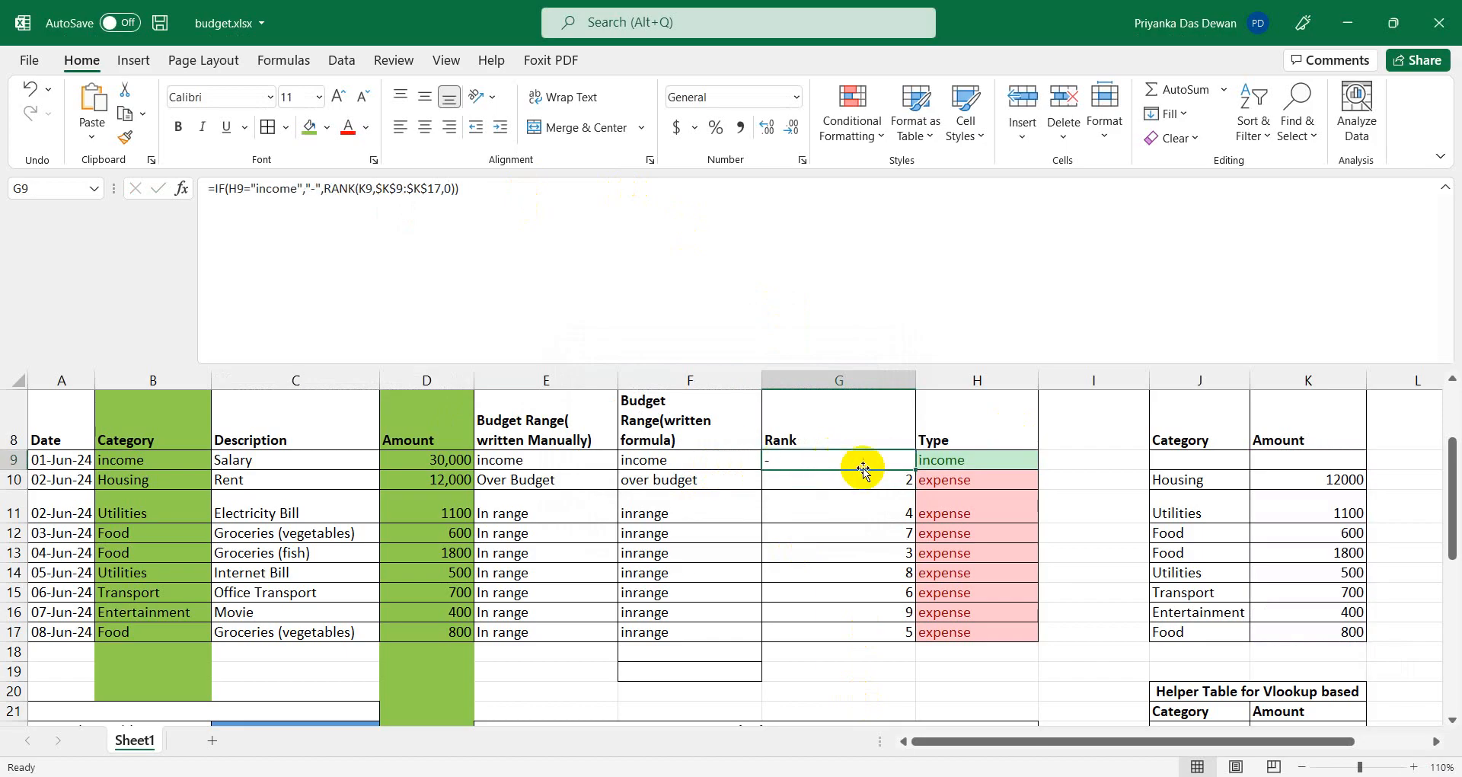
drag(915, 469, 915, 639)
click(864, 557)
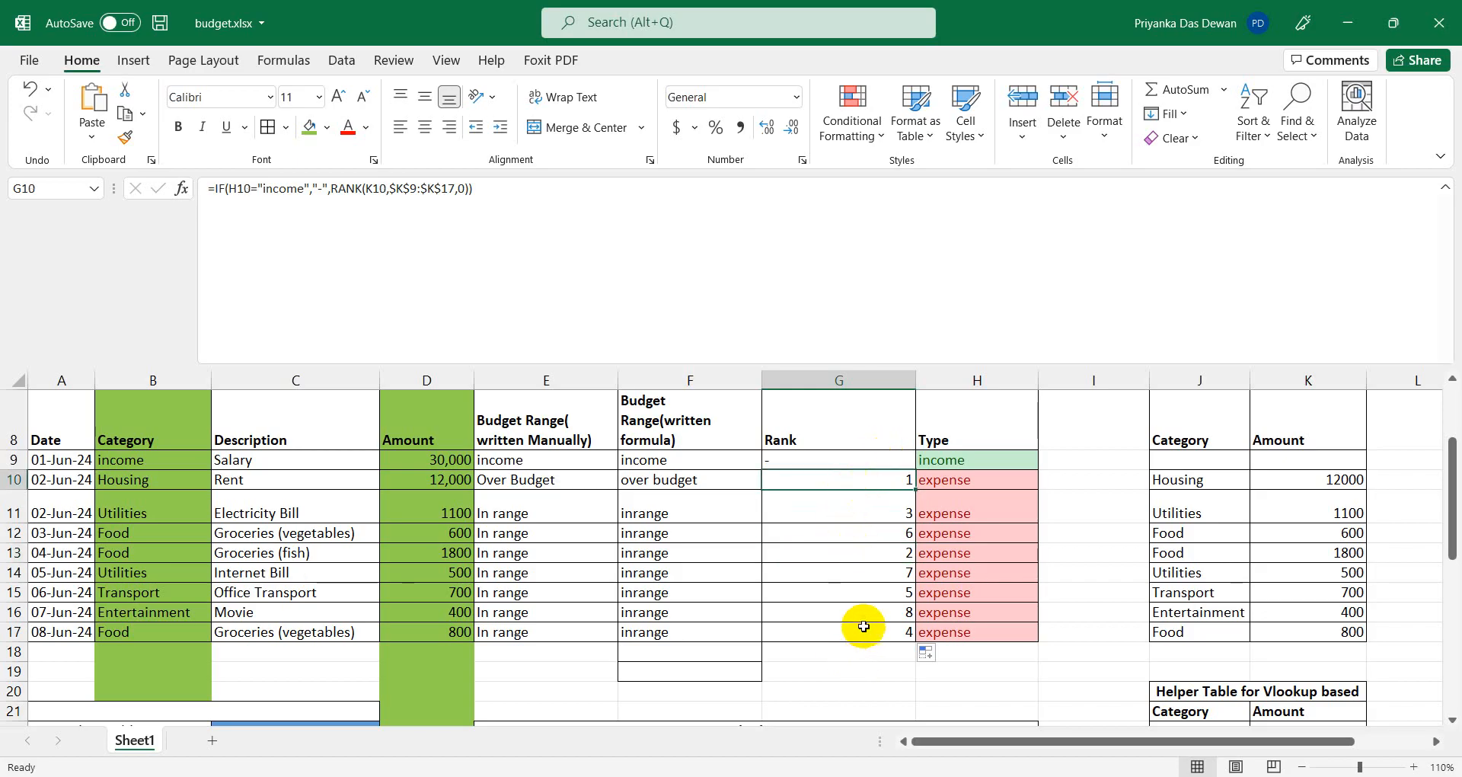
click(872, 567)
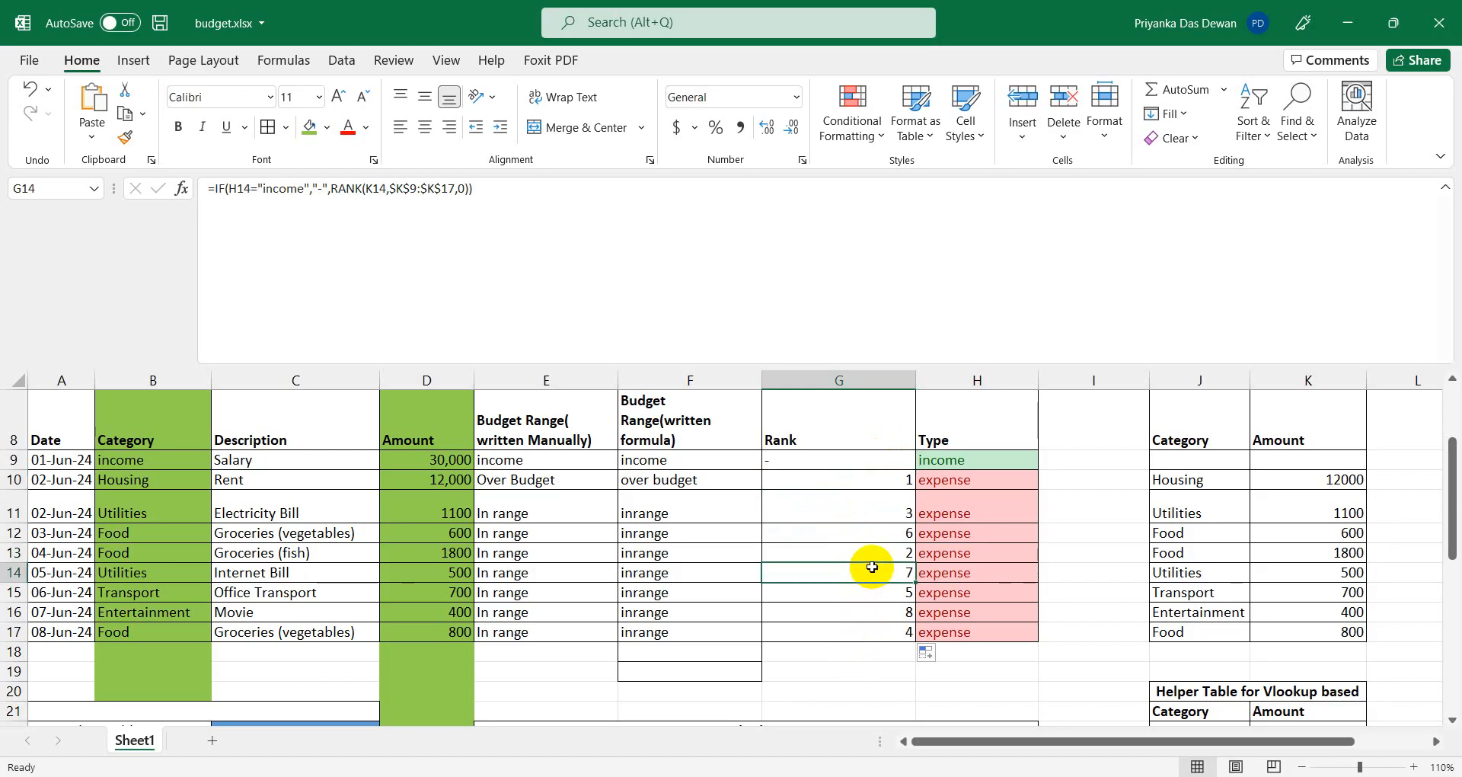